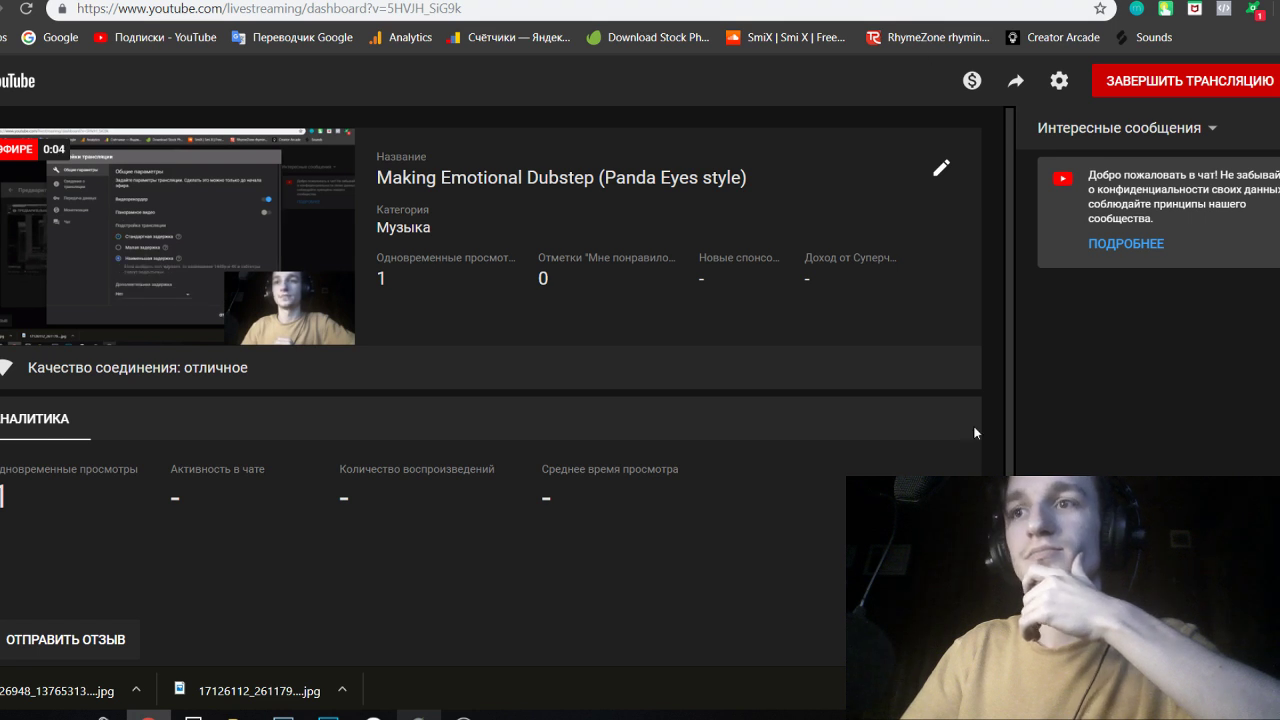
Switch to FL Studio and add a Serum channel to the channel rack.
left_click(420, 716)
left_click(728, 16)
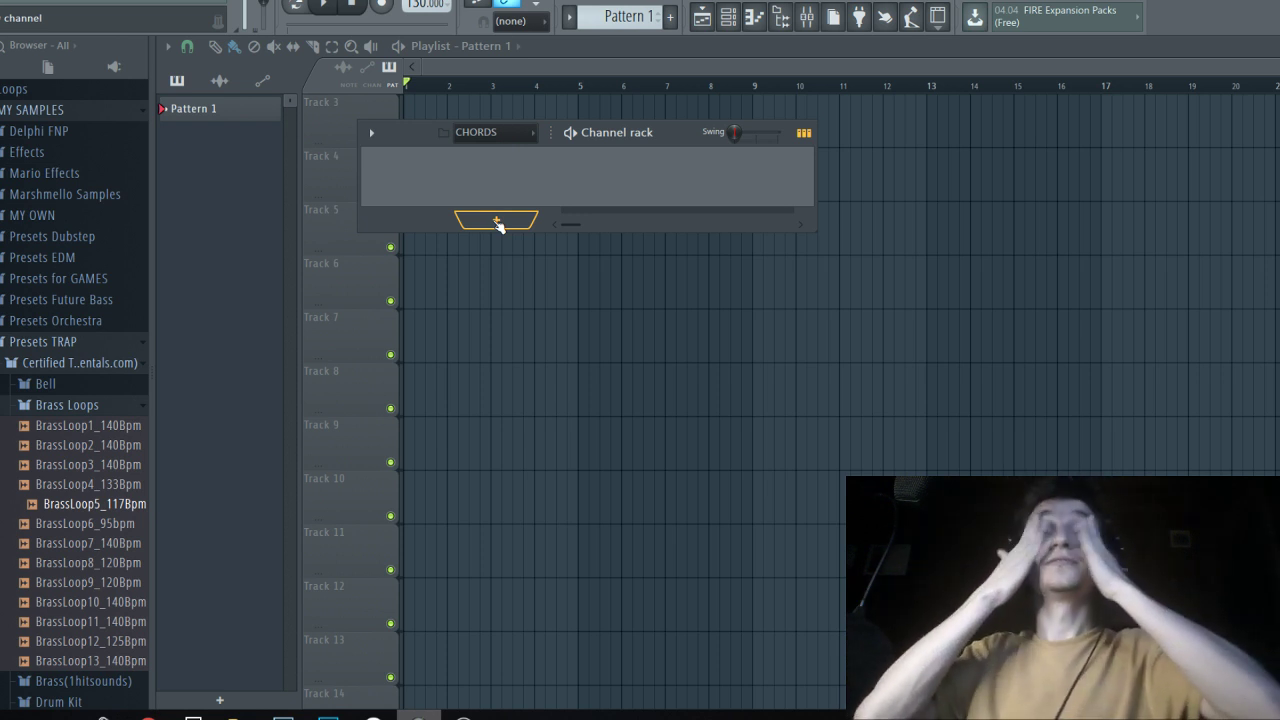
left_click(497, 221)
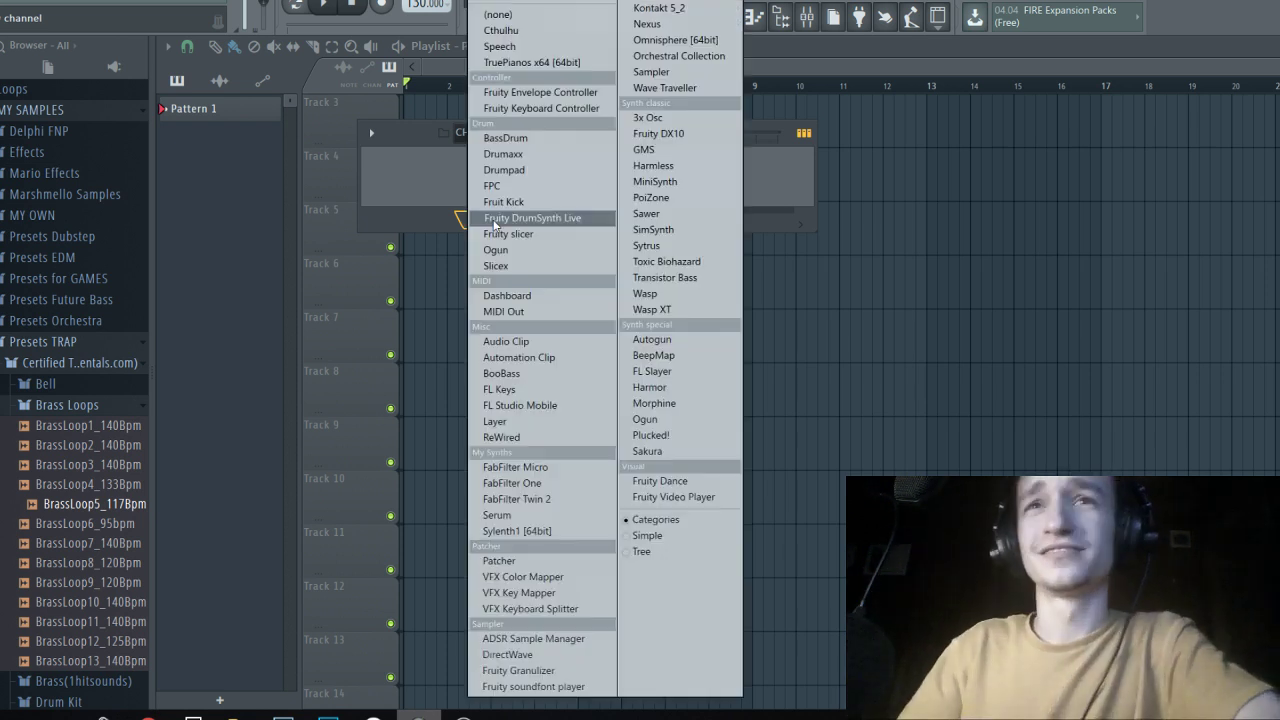
left_click(423, 181)
left_click(496, 221)
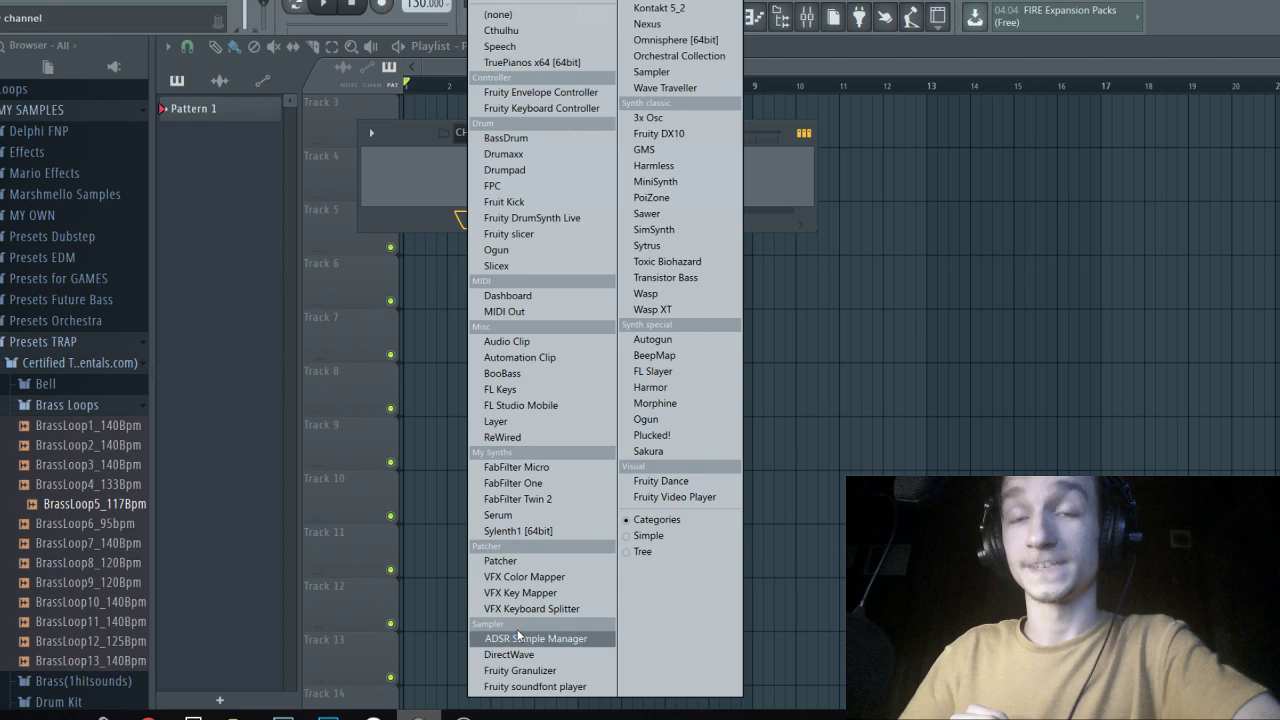
left_click(526, 516)
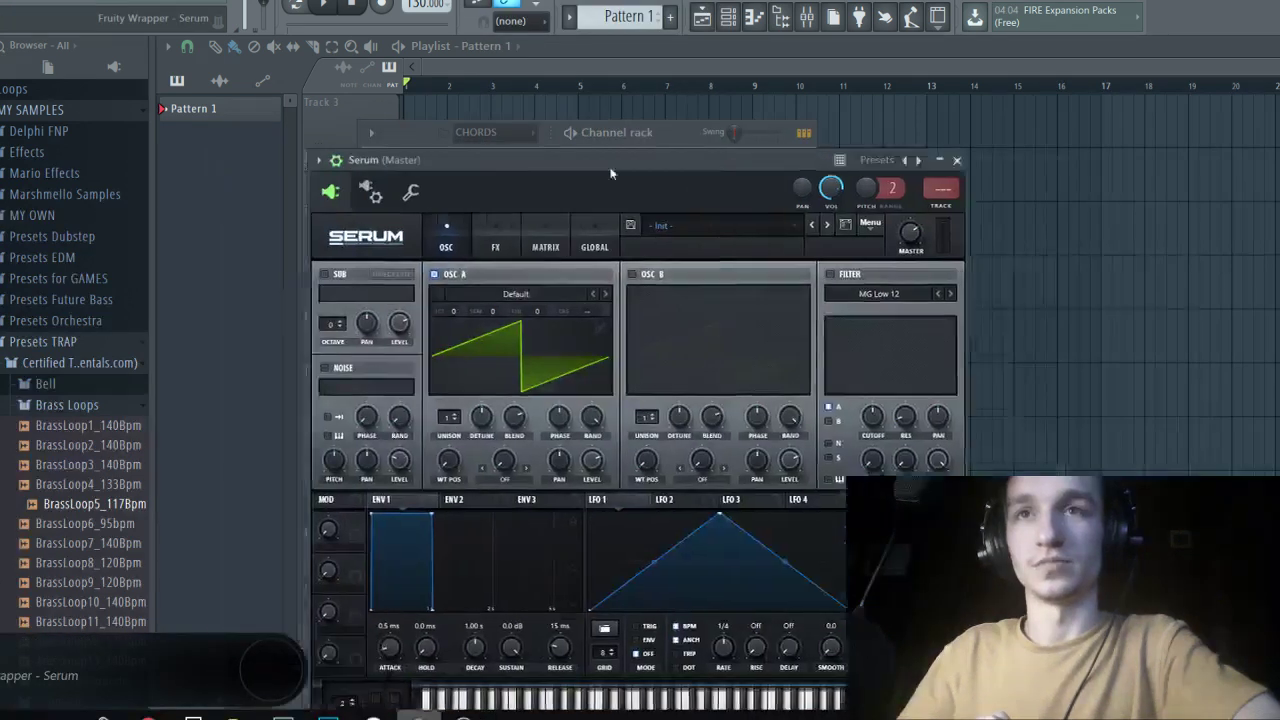
left_click_drag(489, 166, 735, 200)
Add a Kontakt 5 channel and load The Giant.nki piano instrument into it.
left_click(497, 220)
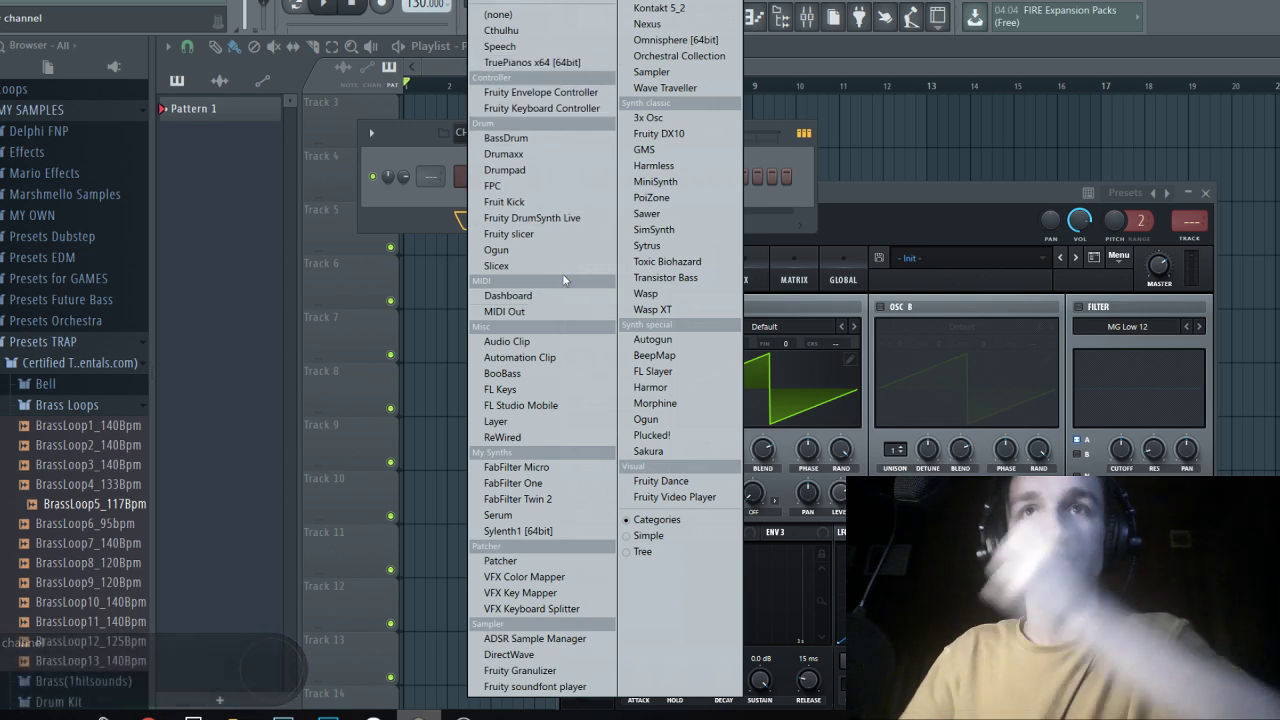
left_click(659, 8)
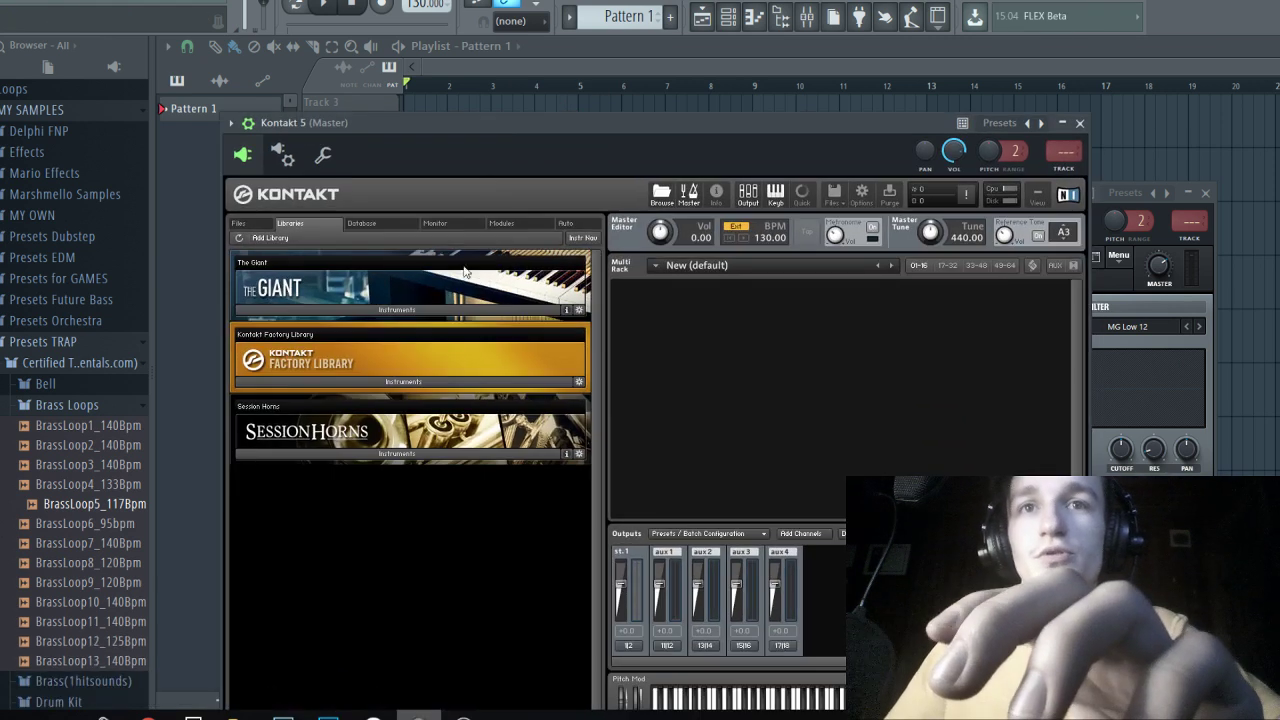
left_click(463, 272)
left_click_drag(344, 342, 800, 410)
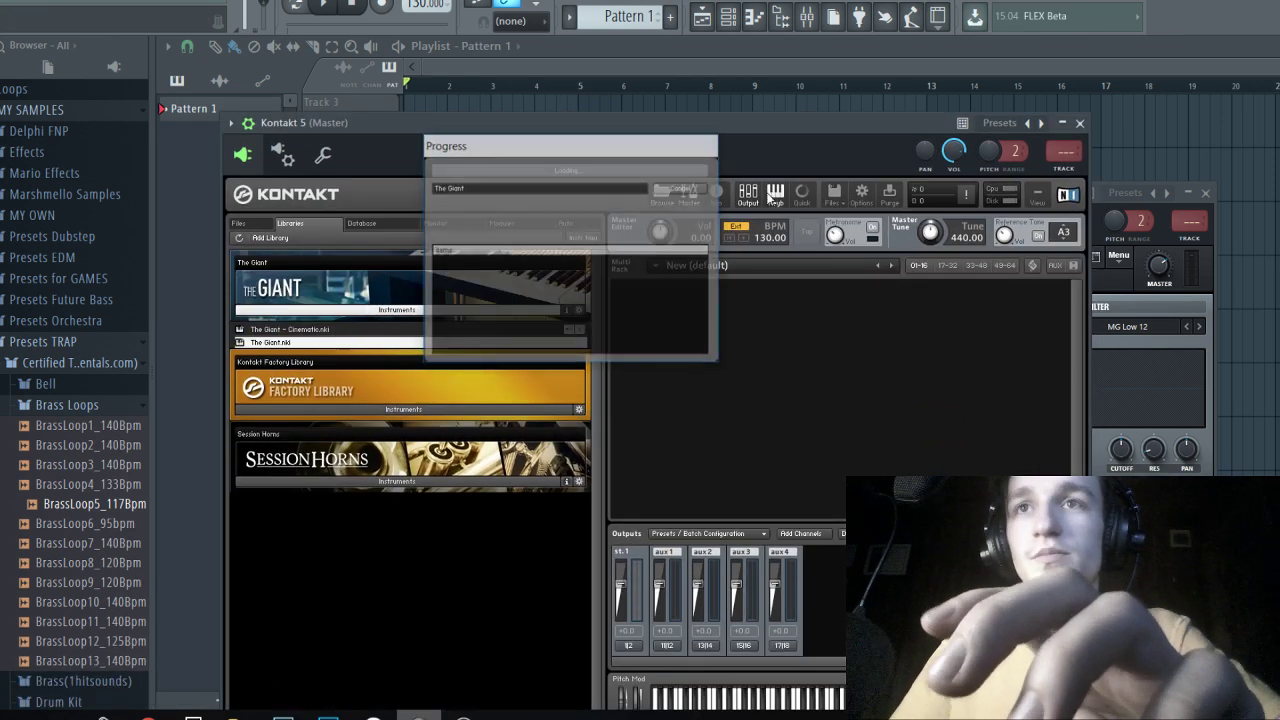
Draw an F4 note filling the whole first bar in the Kontakt 5 piano roll and play it back.
left_click(703, 16)
left_click(728, 16)
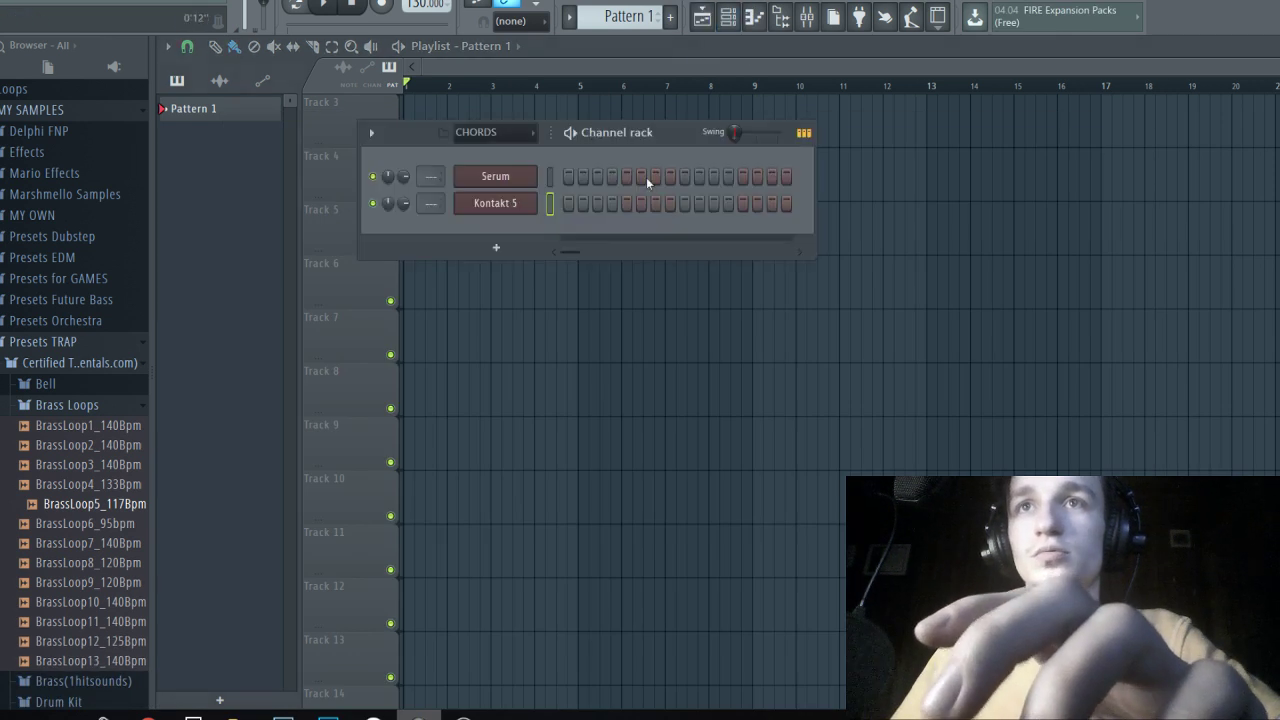
right_click(528, 218)
left_click(580, 203)
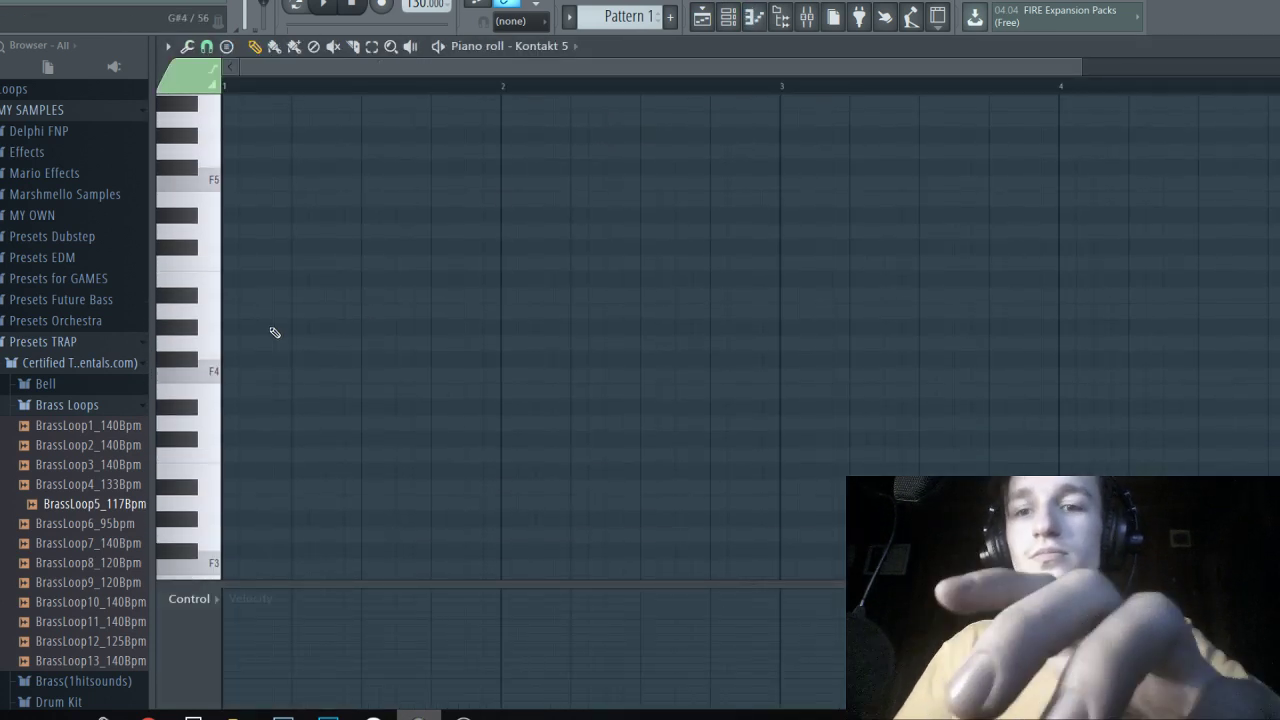
left_click_drag(271, 333, 183, 306)
mouse_move(362, 313)
left_mouse_down()
mouse_move(490, 312)
mouse_move(400, 406)
mouse_move(390, 503)
mouse_move(390, 487)
left_mouse_up()
left_click(392, 440)
right_click(405, 440)
right_click(417, 486)
left_click_drag(260, 361, 197, 391)
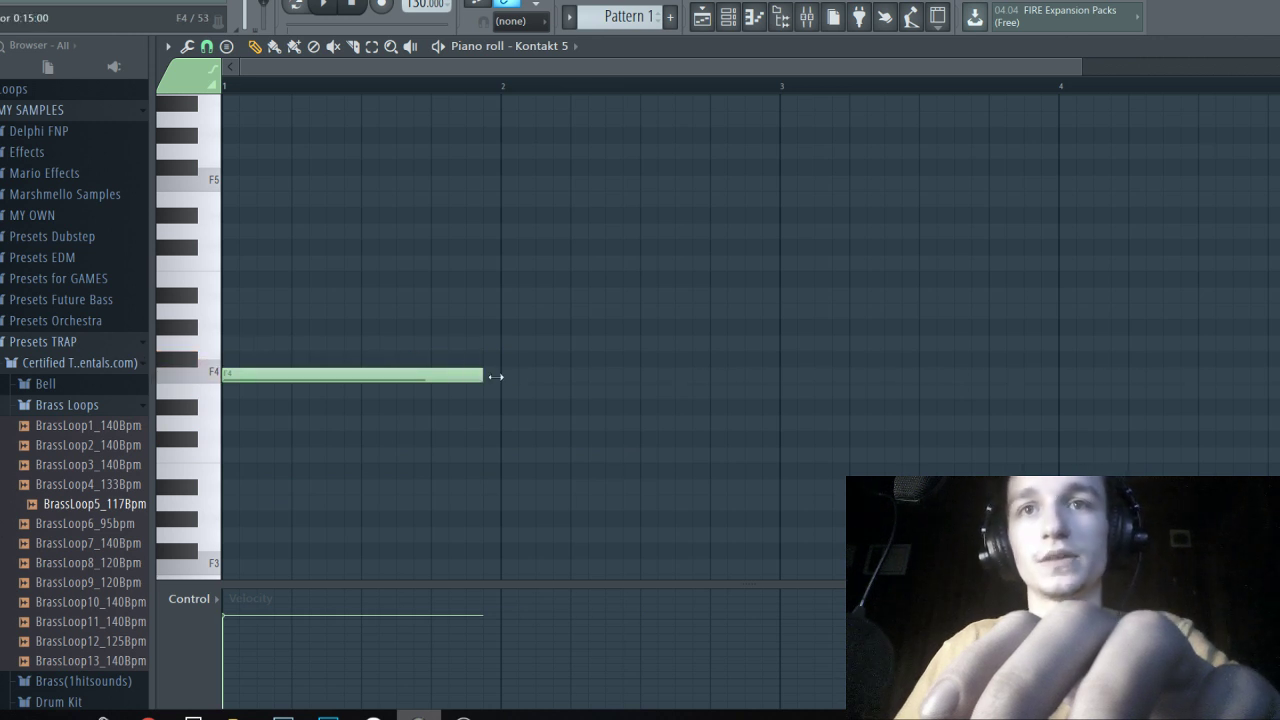
key("space")
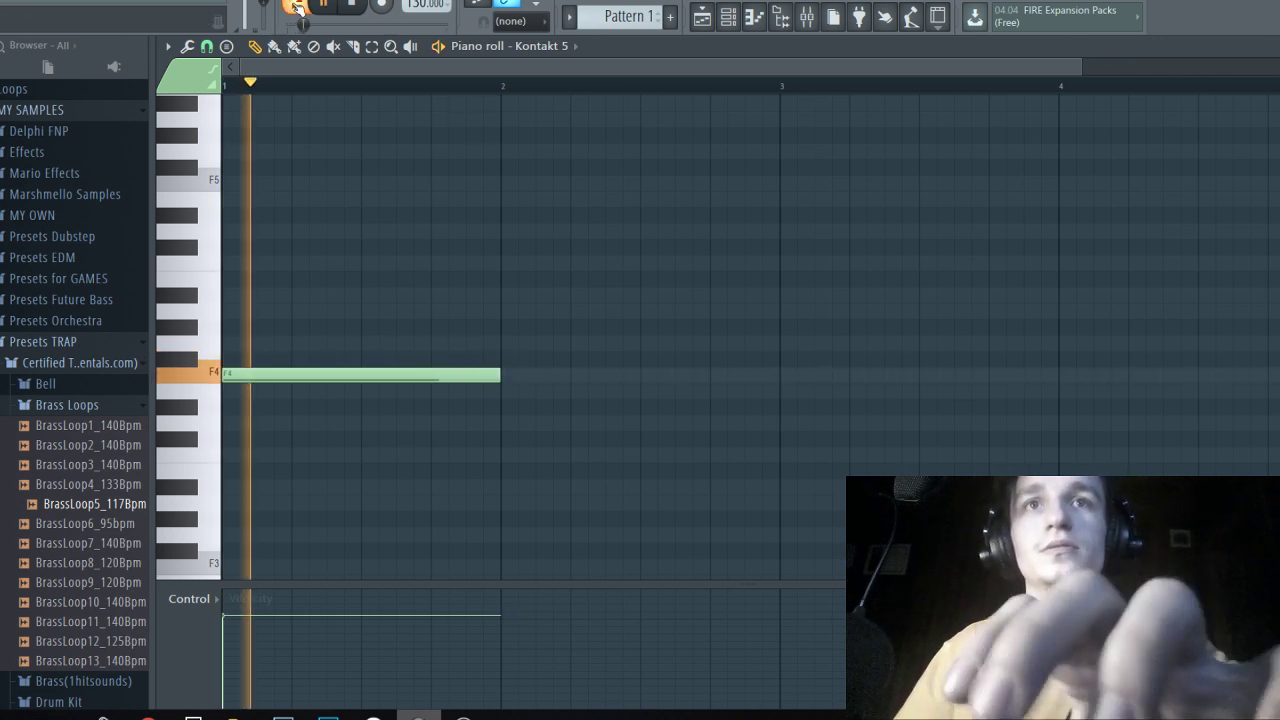
key("space")
Shorten the F4 note to 6 steps, fill the rest of bar 1 with an E4 note, and listen to the result.
left_click_drag(498, 375, 328, 387)
left_click(328, 391)
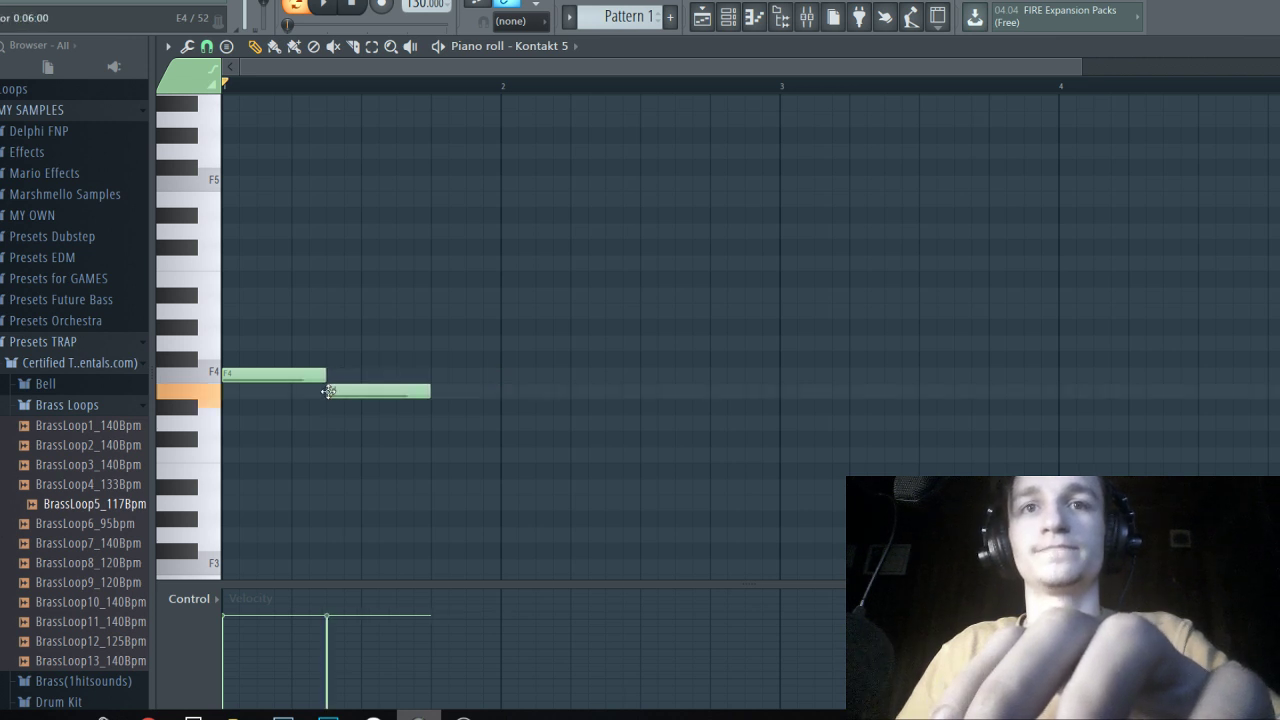
left_click_drag(424, 394, 502, 394)
key("space")
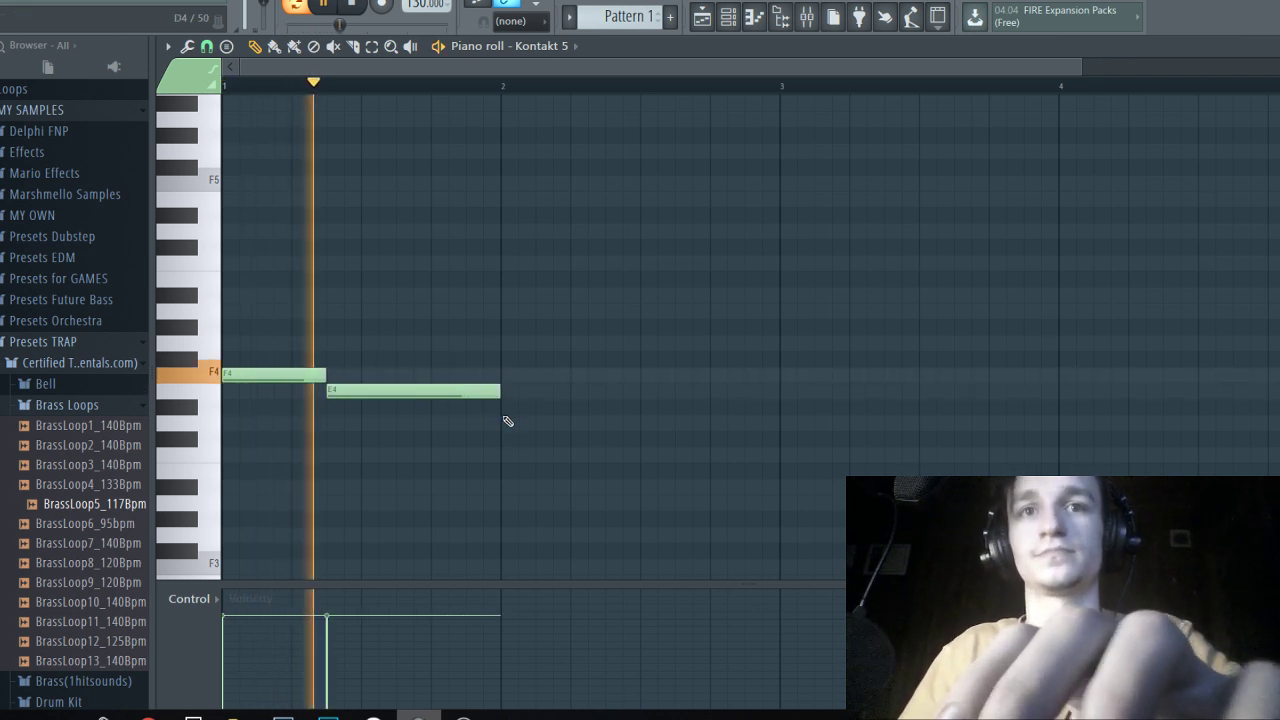
key("space")
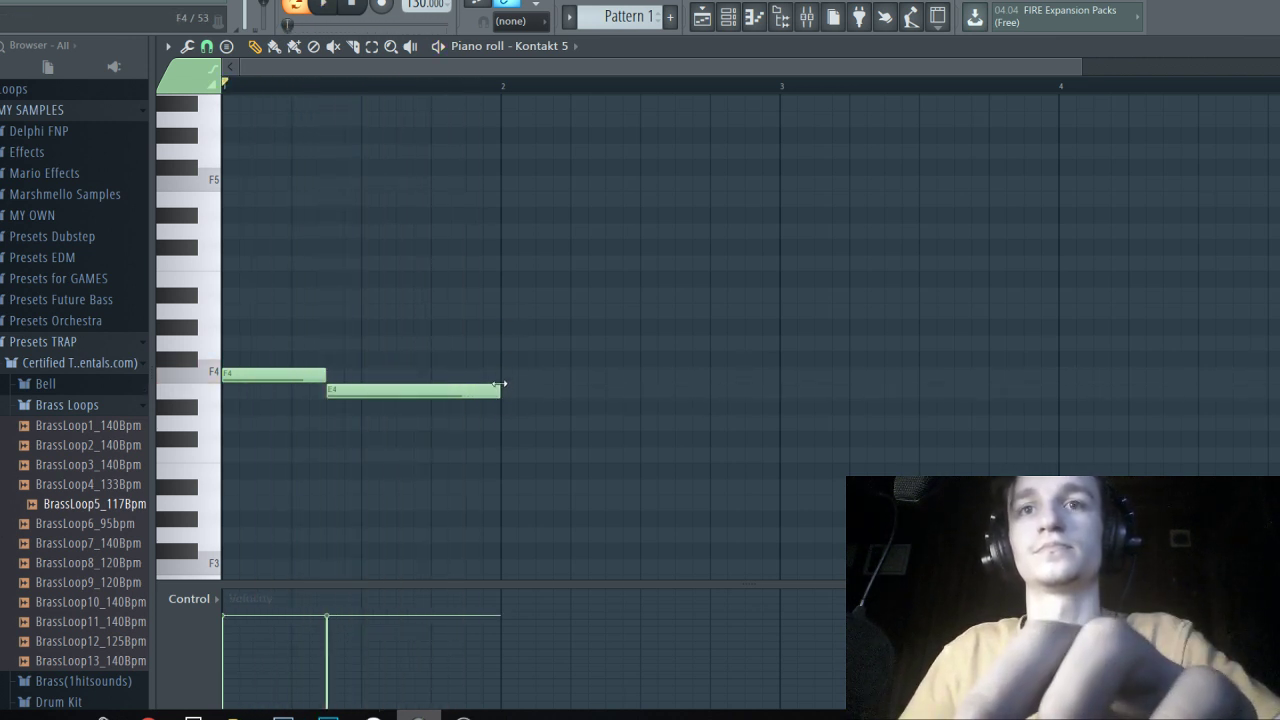
key("space")
mouse_move(500, 384)
left_mouse_down()
mouse_move(598, 394)
mouse_move(500, 394)
left_mouse_up()
key("space")
key("space")
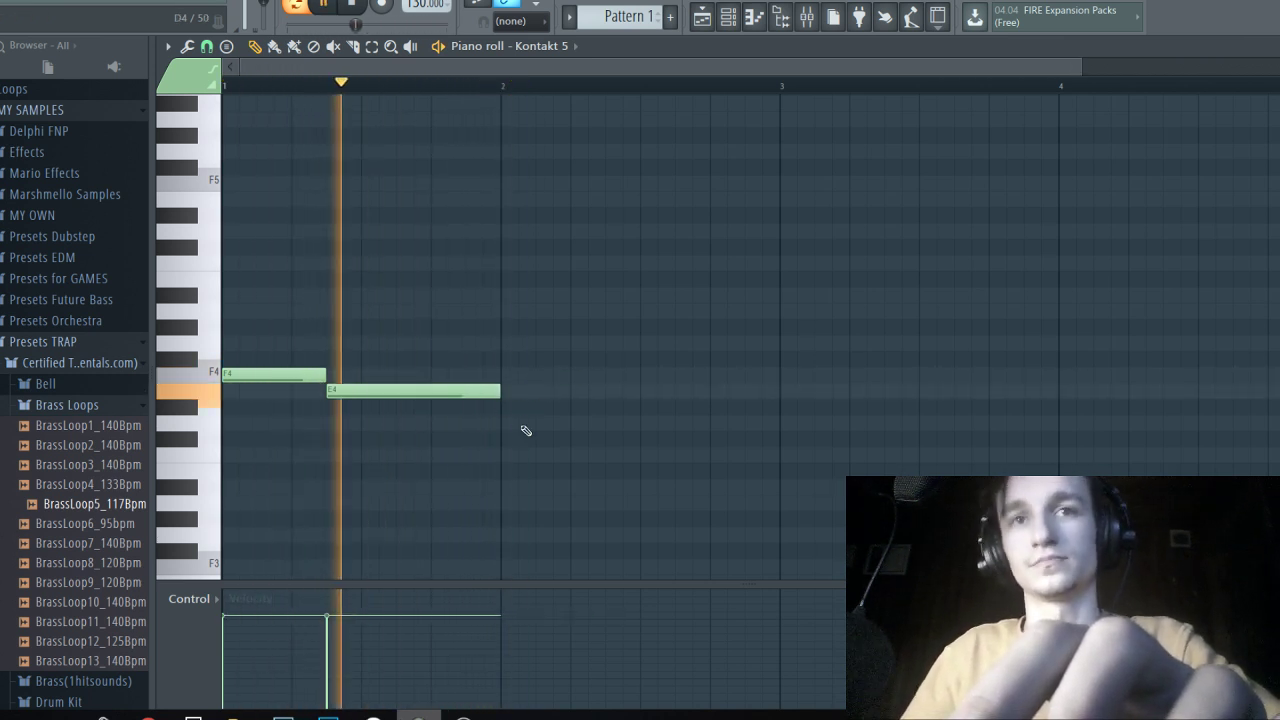
Extend the E4 note to the start of bar 3 and place a C4 note there.
left_click(507, 456)
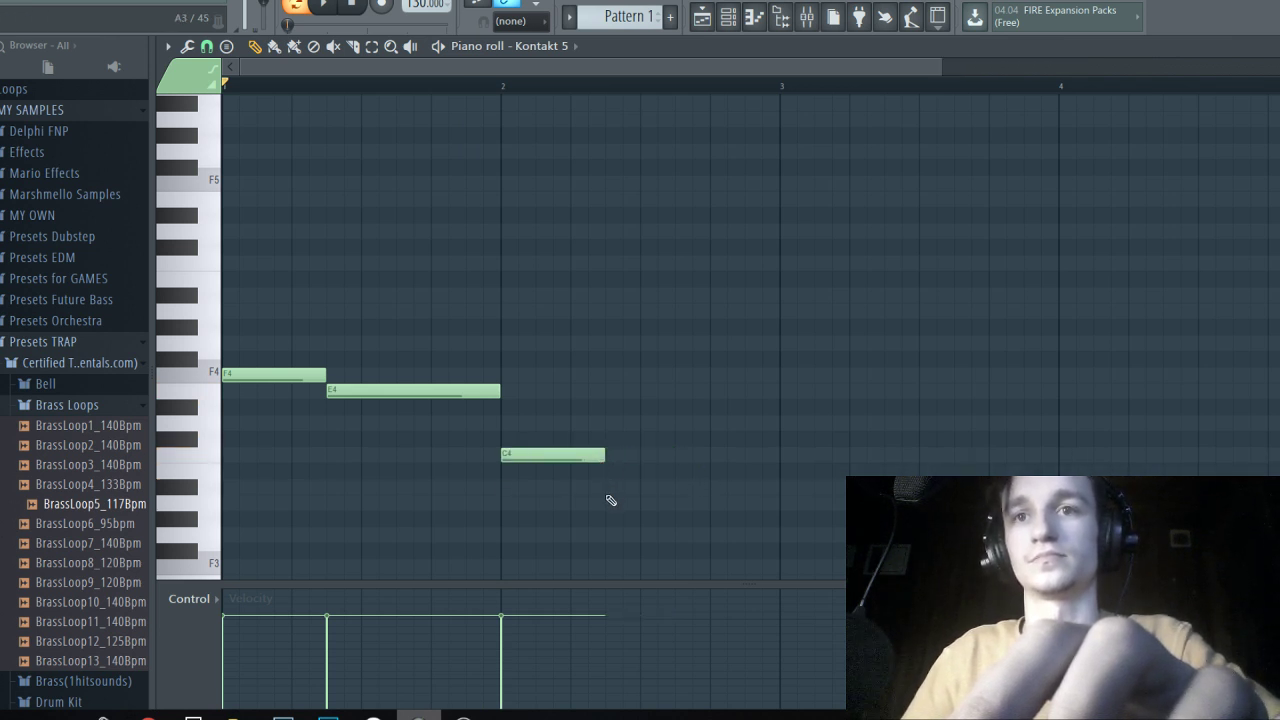
right_click(555, 455)
key("space")
left_click_drag(501, 394, 785, 457)
key("space")
left_click(795, 432)
left_click_drag(1232, 455, 1046, 473)
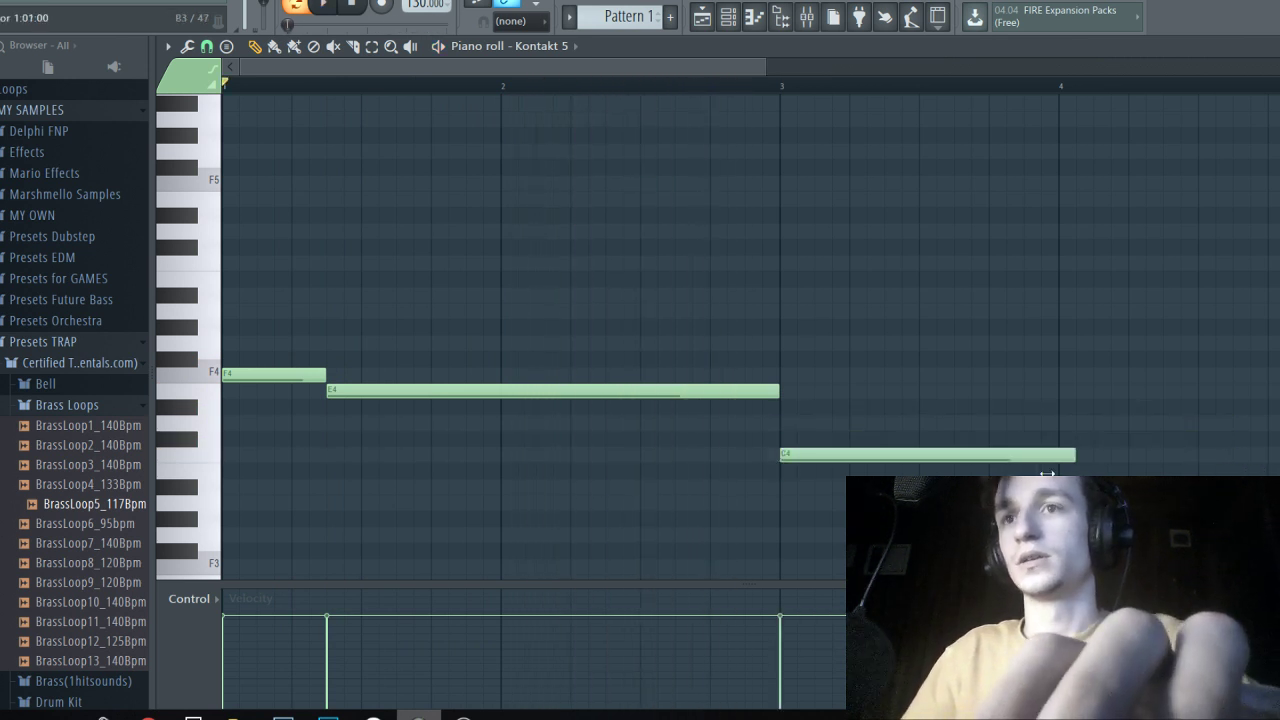
Shorten the C4 note to the F4 note's length and add an A3 note directly after it, running to bar 5.
left_click_drag(887, 463, 873, 463)
left_click(890, 487)
scroll(885, 487, "down", 1)
right_click(842, 488)
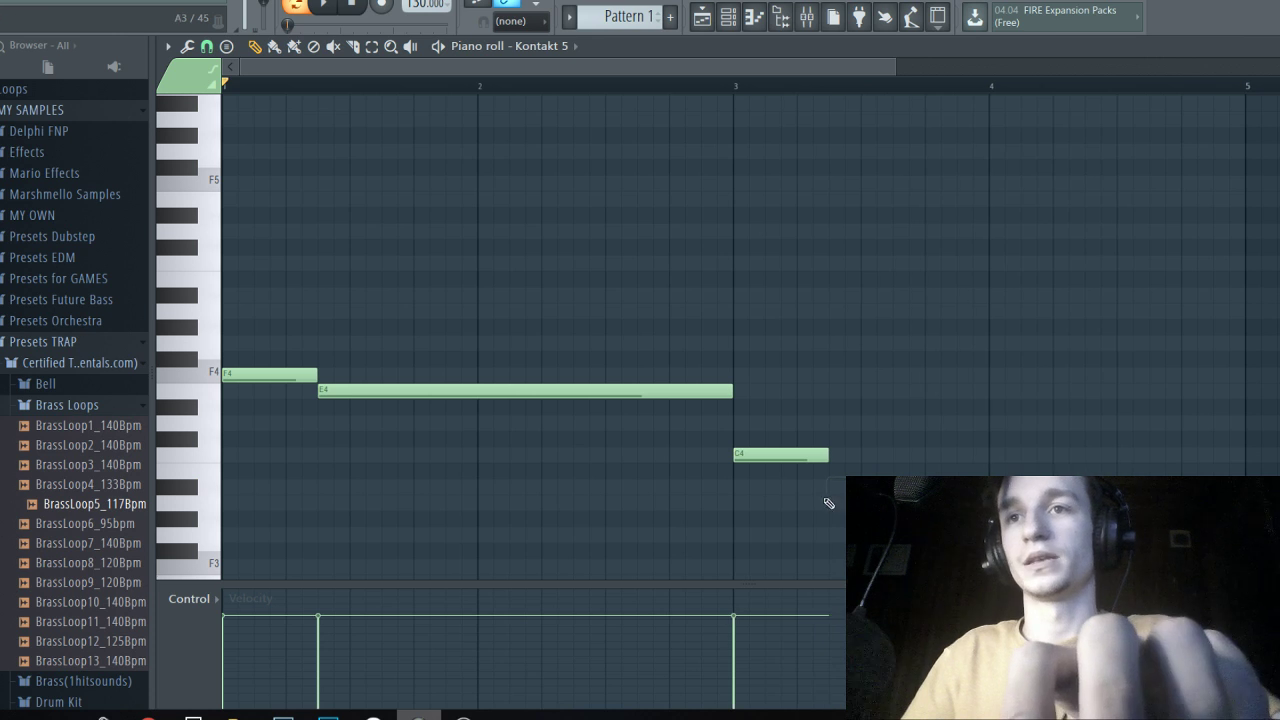
left_click(834, 503)
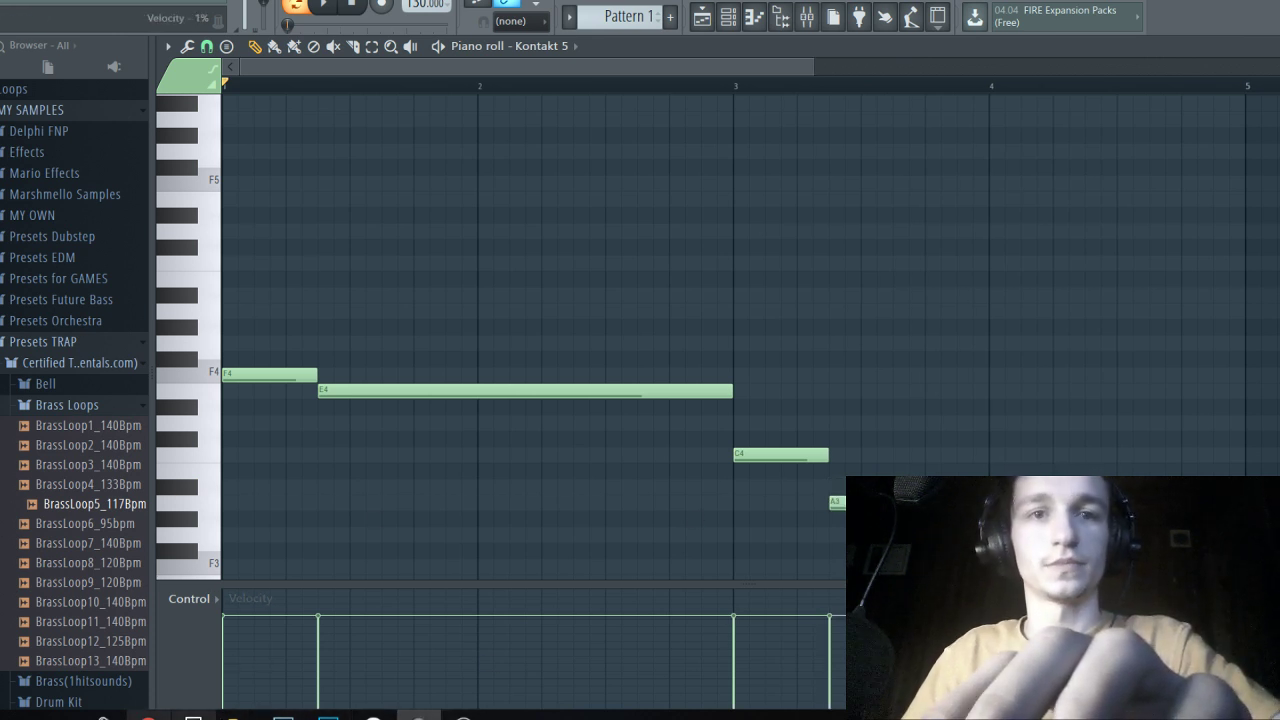
Check the viewer chat on the YouTube livestream dashboard and return to FL Studio.
left_click(148, 716)
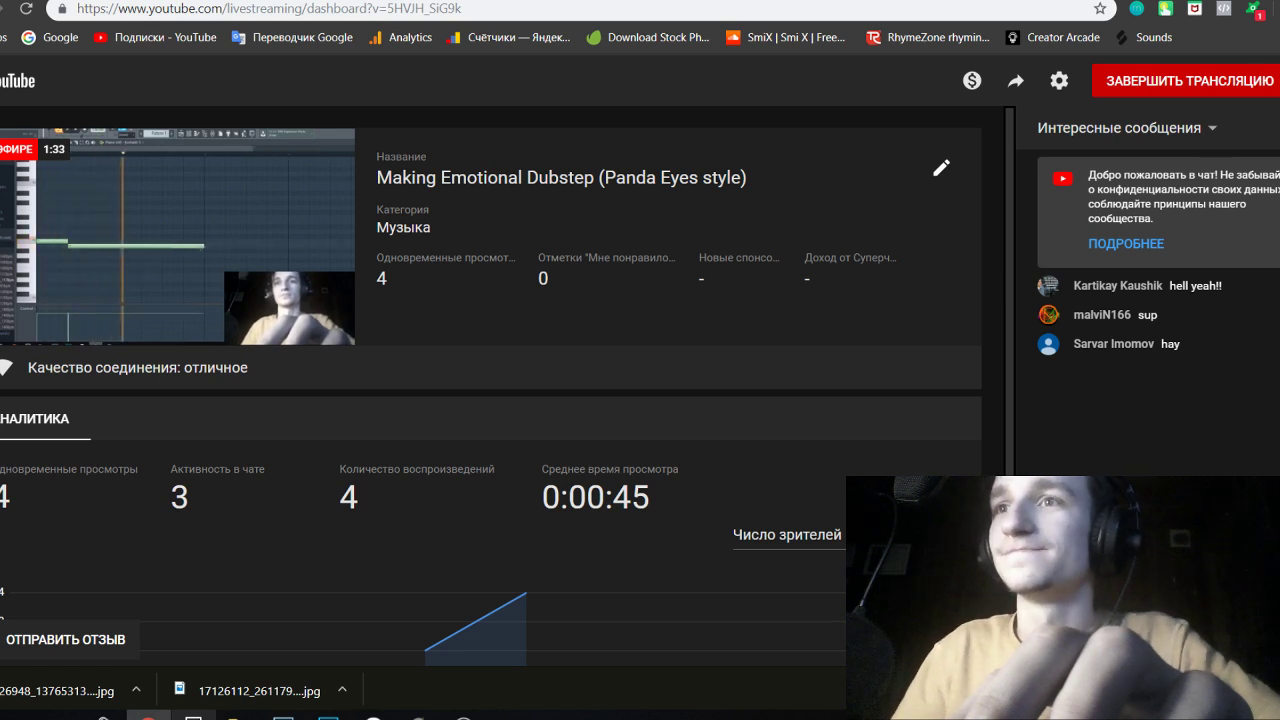
key("alt+Tab")
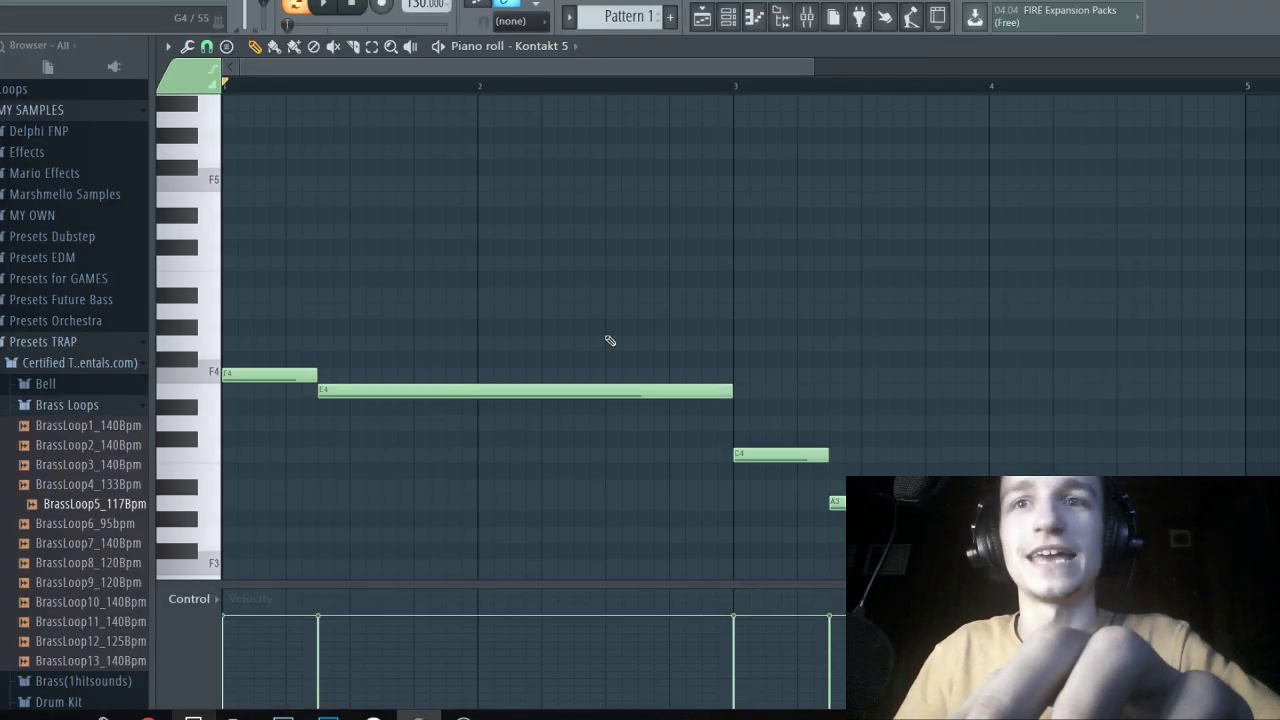
Transpose all four notes of the Kontakt 5 melody down one octave.
scroll(701, 329, "down", 3)
scroll(684, 339, "down", 3)
key("ctrl+Down")
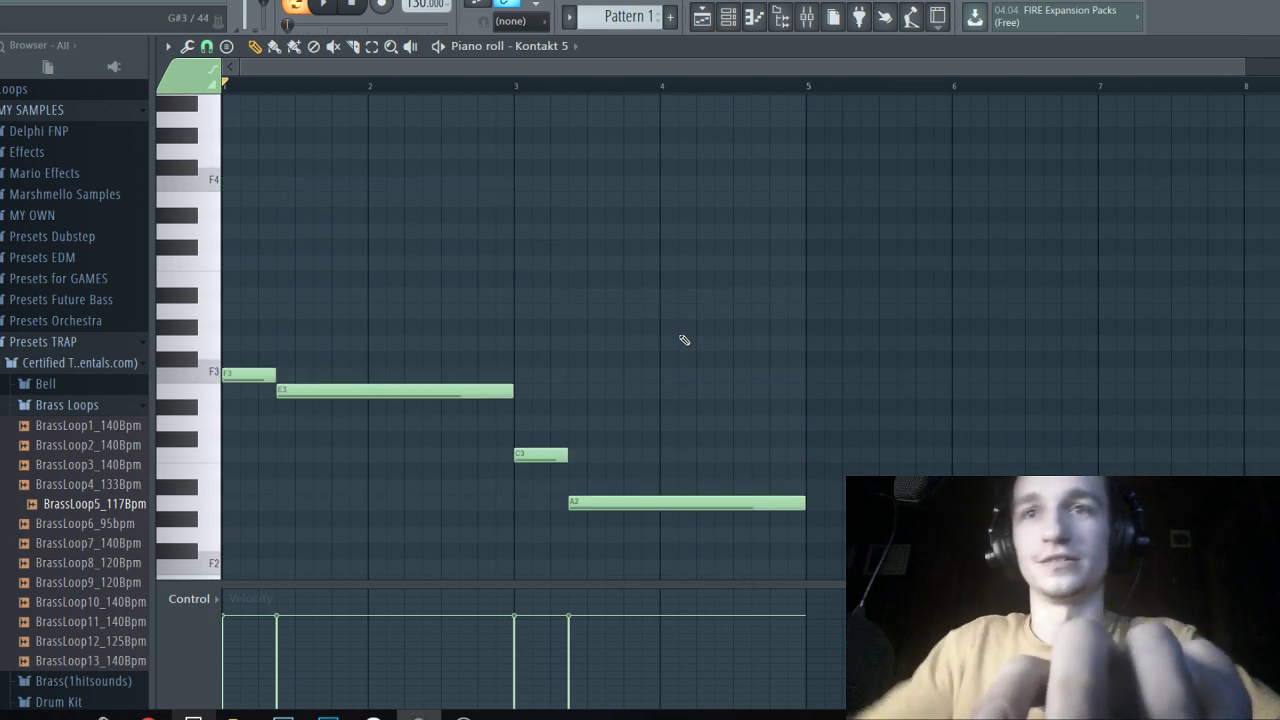
Route the Kontakt 5 channel to mixer track 14.
left_click(729, 20)
key("ctrl+l")
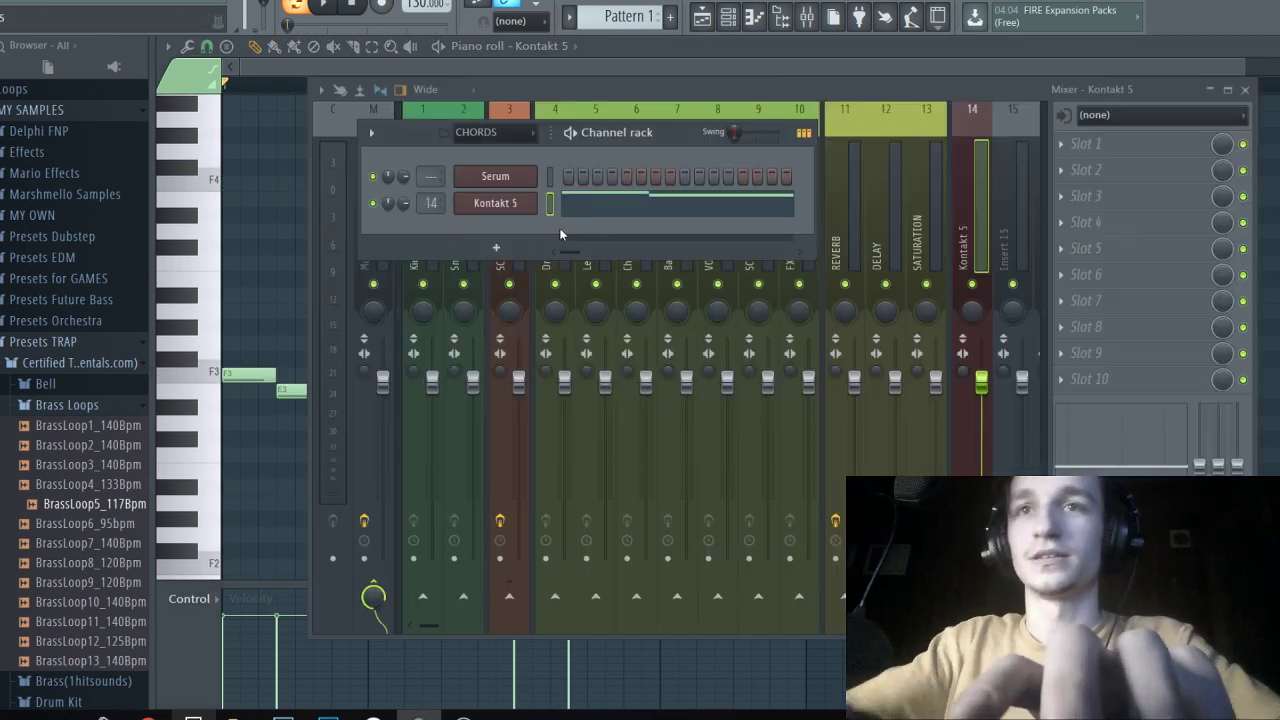
left_click(976, 228)
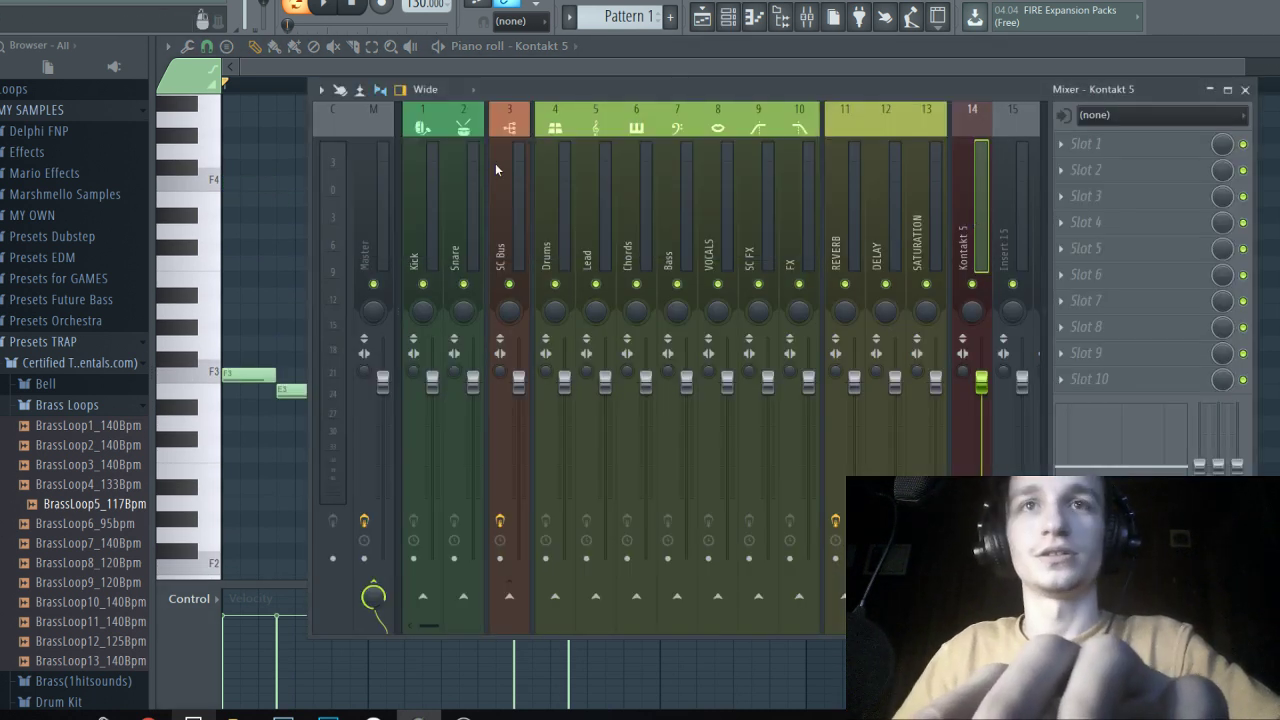
left_click(474, 68)
scroll(650, 250, "down", 4)
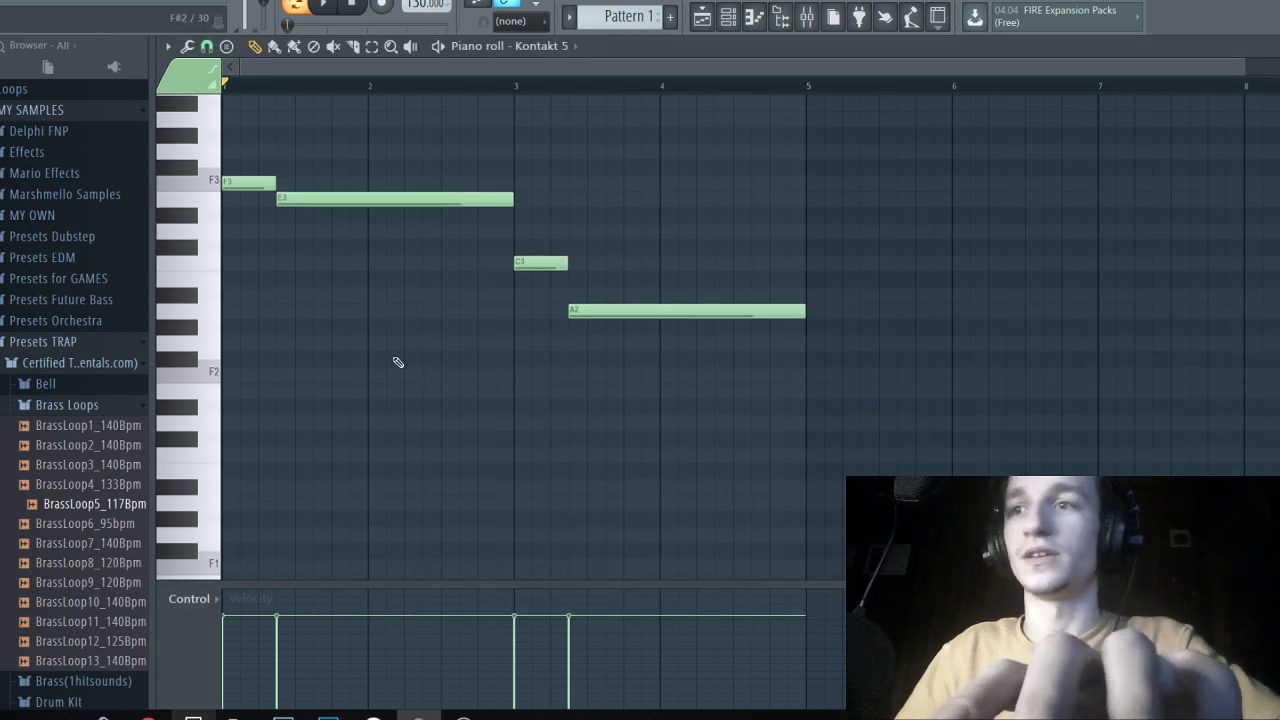
scroll(398, 362, "up", 2)
scroll(398, 362, "up", 2)
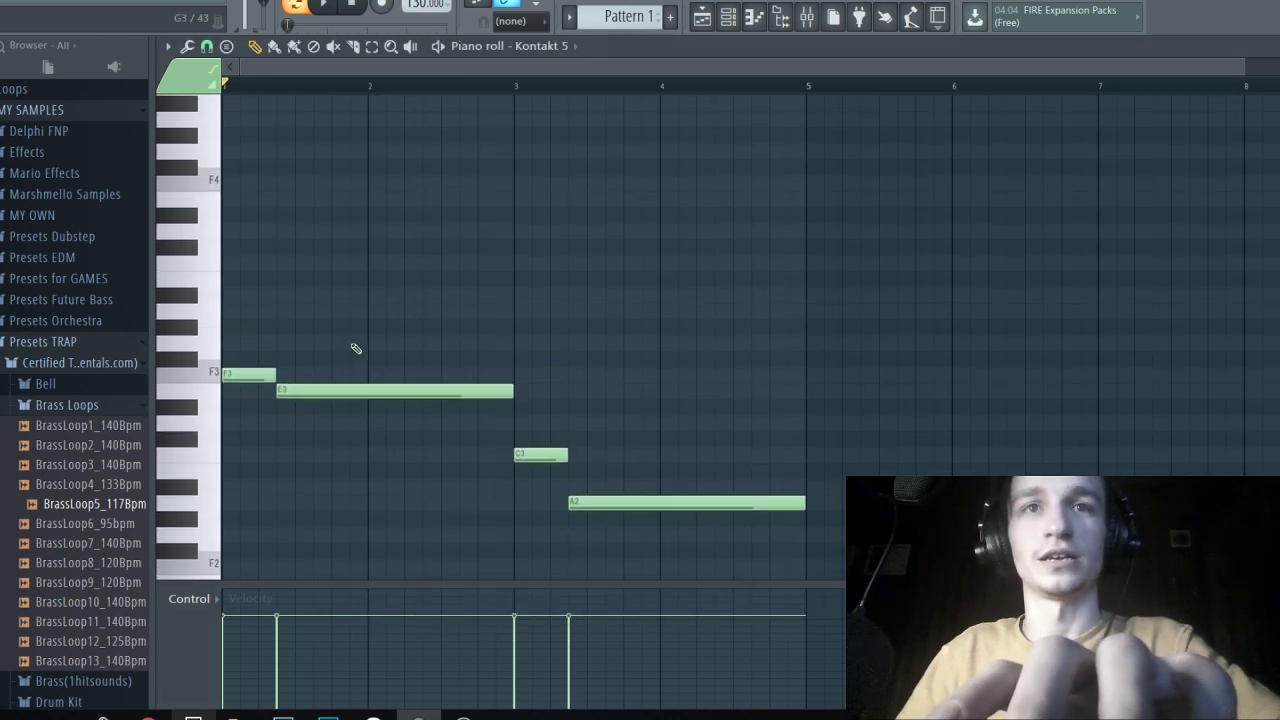
Route the Serum channel to mixer track 15.
left_click(782, 17)
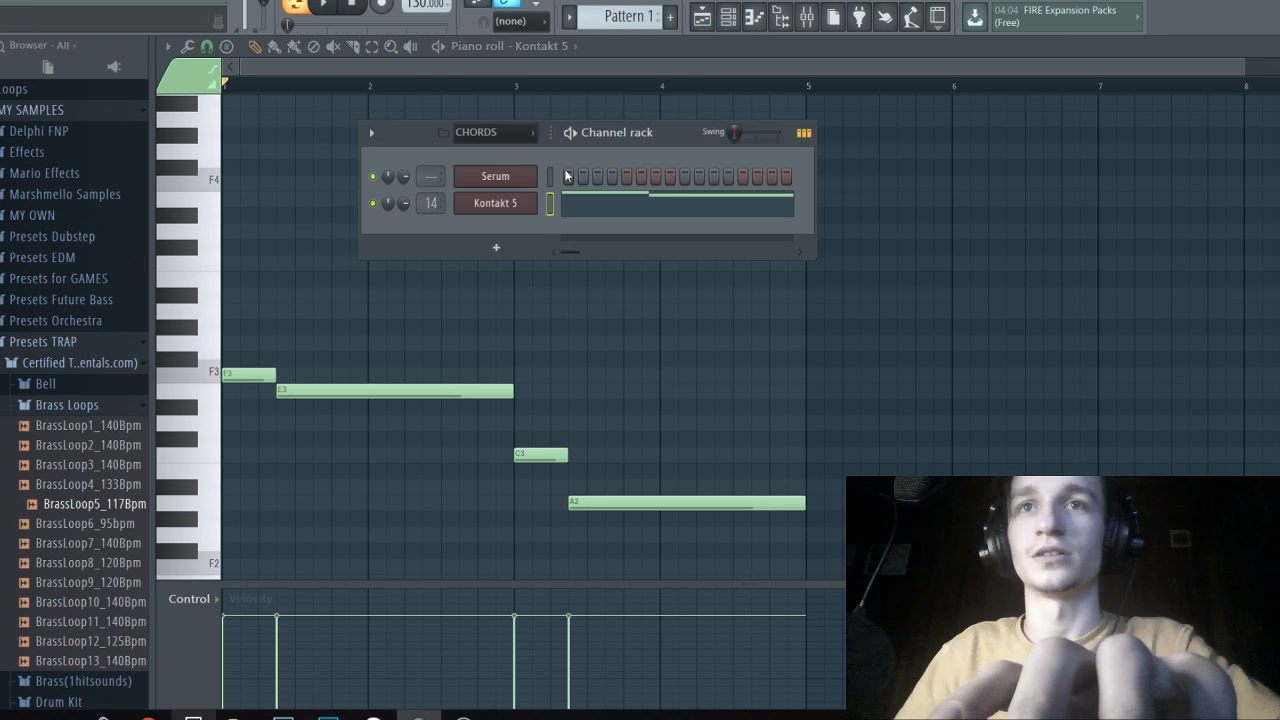
key("ctrl+l")
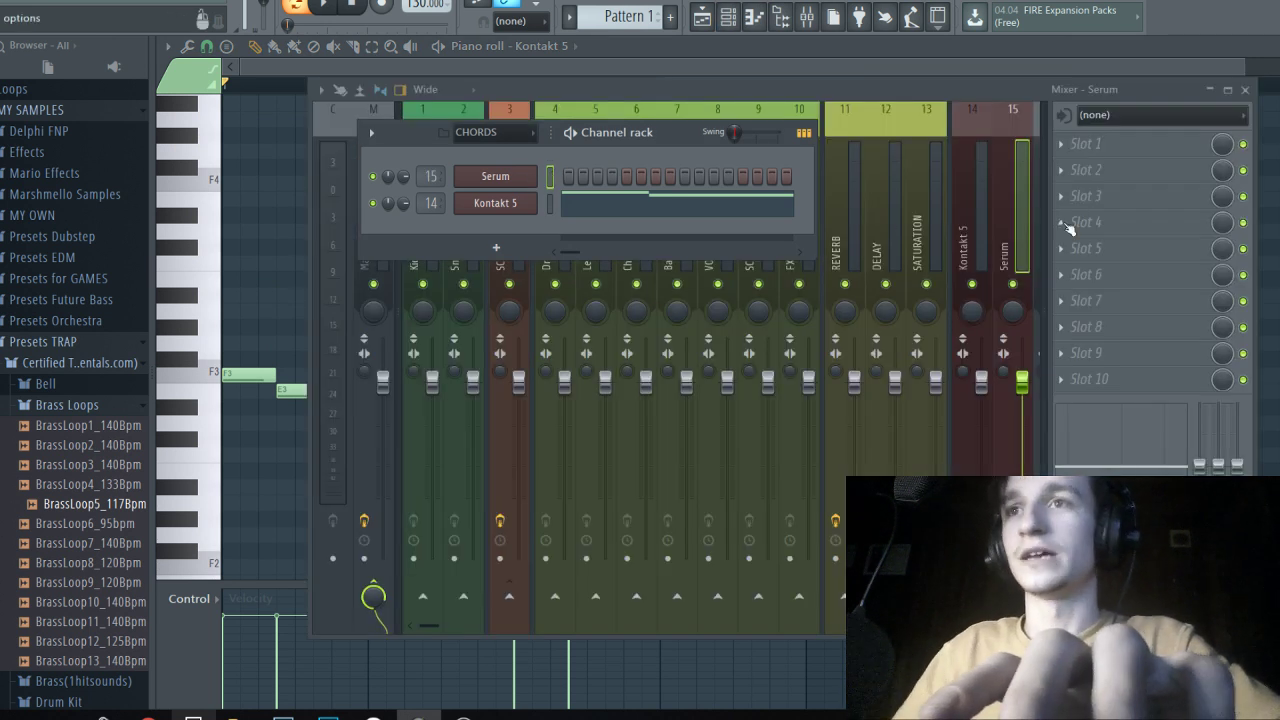
left_click(1021, 230)
Reopen the Kontakt 5 piano roll and play the bass note sequence.
left_click(716, 18)
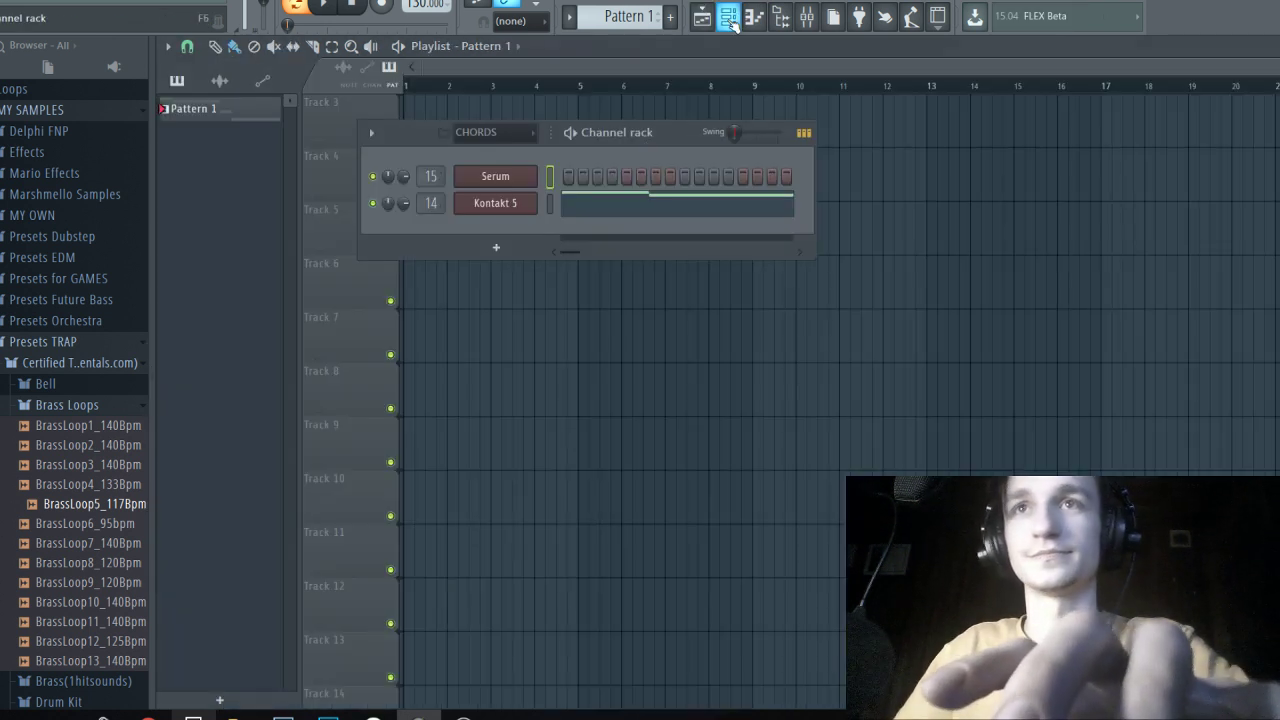
left_click(600, 207)
key("space")
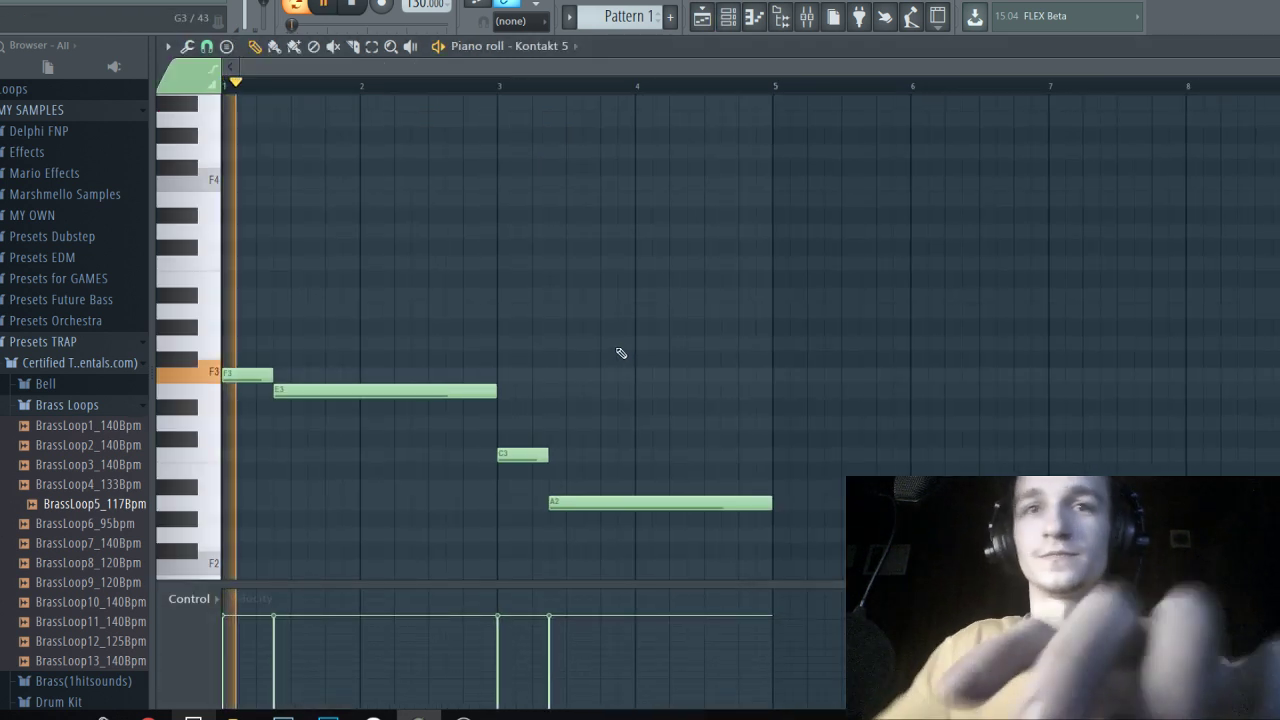
Insert FabFilter Pro-C 2 in slot 1 of the Kontakt 5 mixer track and set its threshold to about -23 dB.
left_click(807, 18)
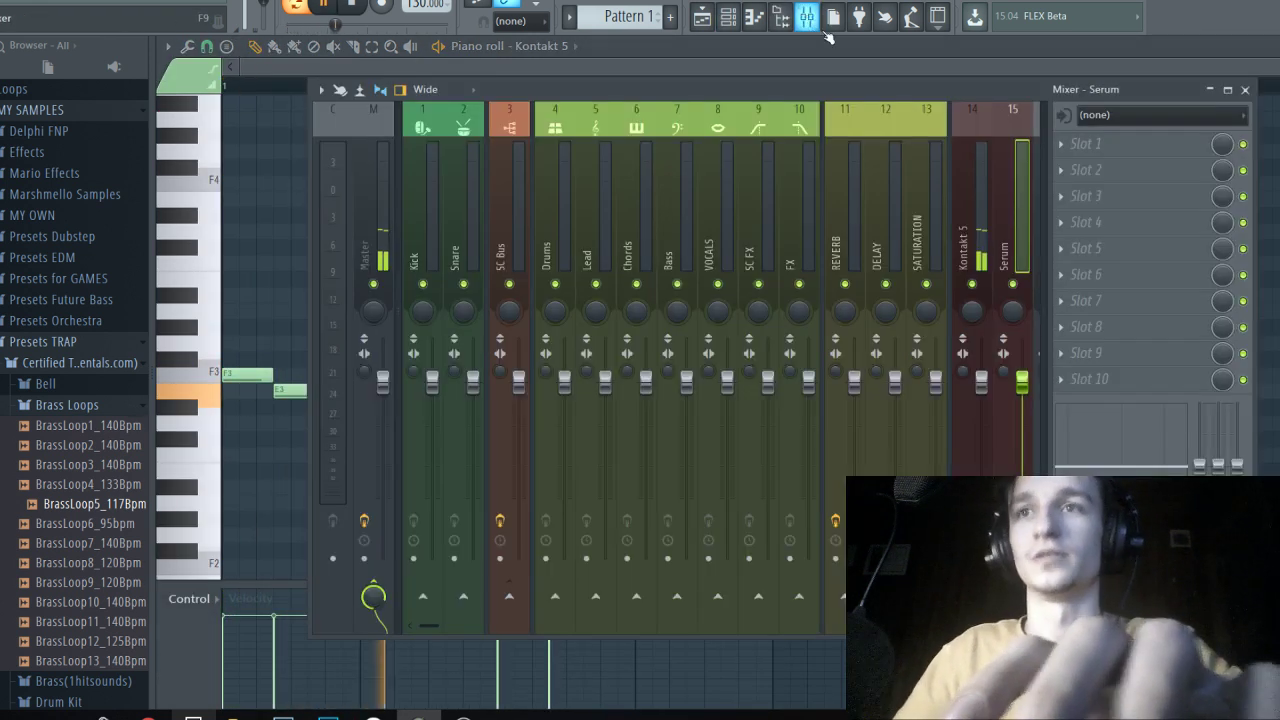
left_click(1100, 158)
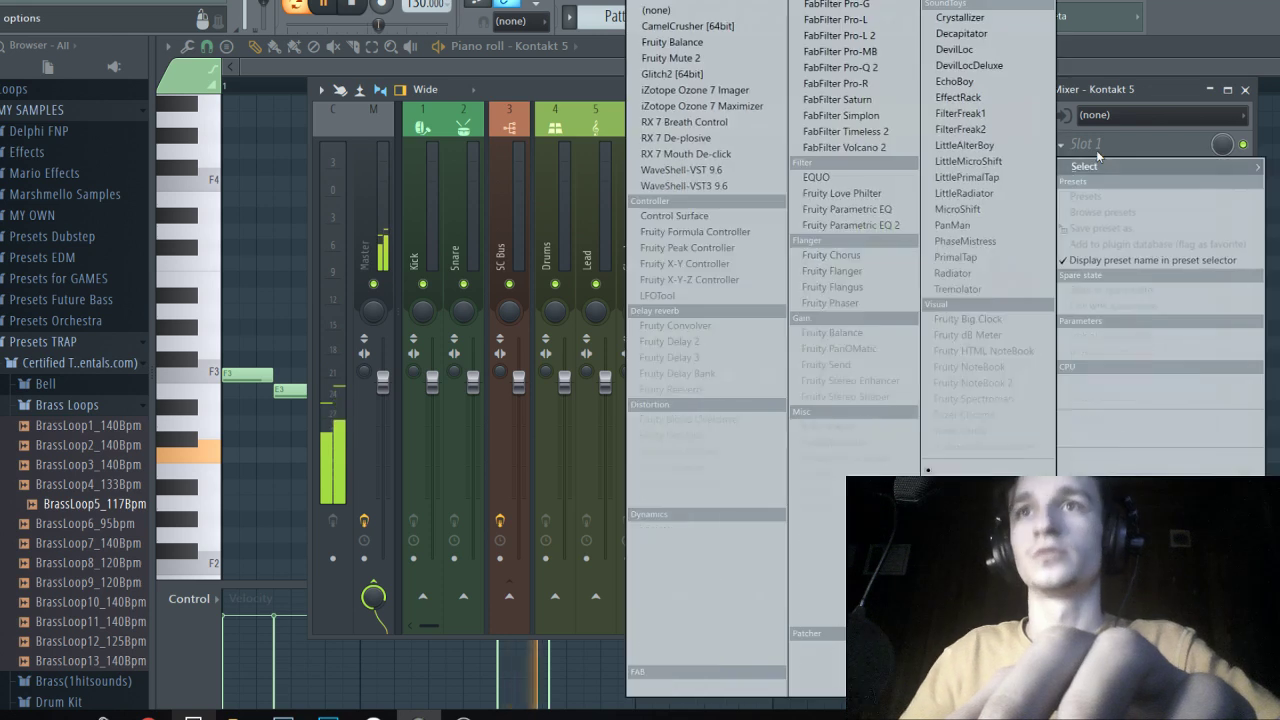
left_click(727, 684)
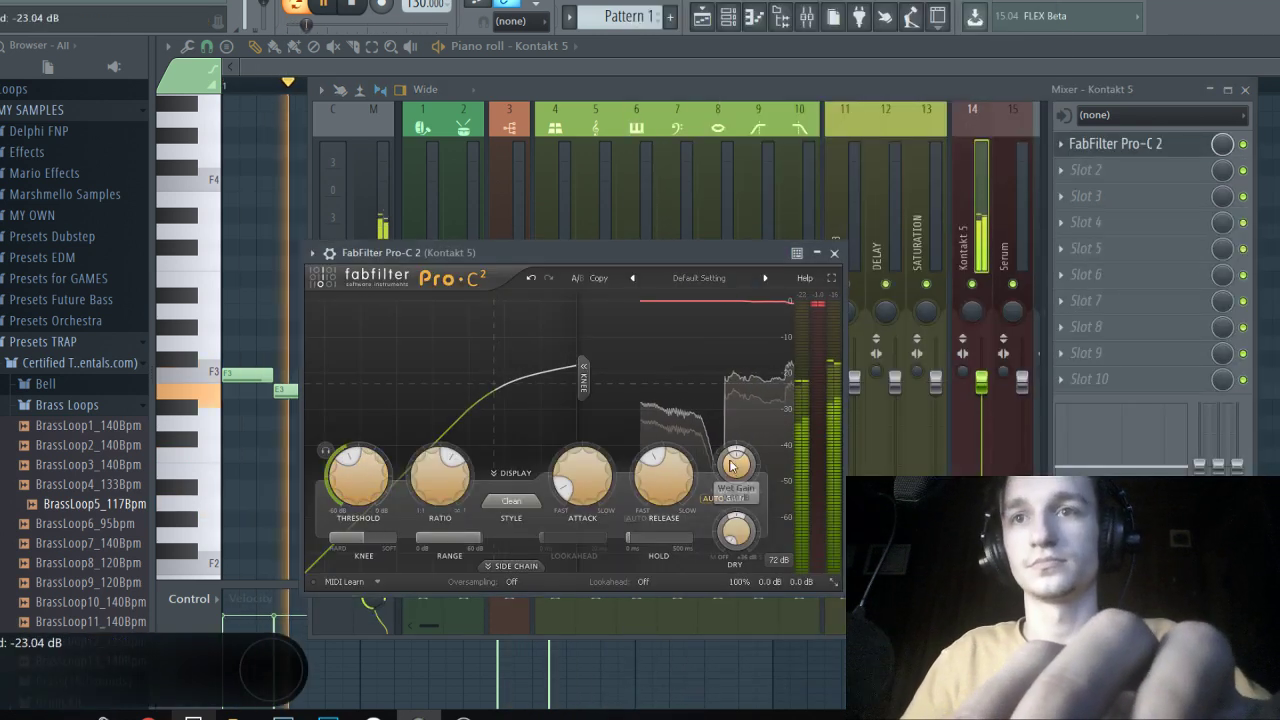
right_click(253, 300)
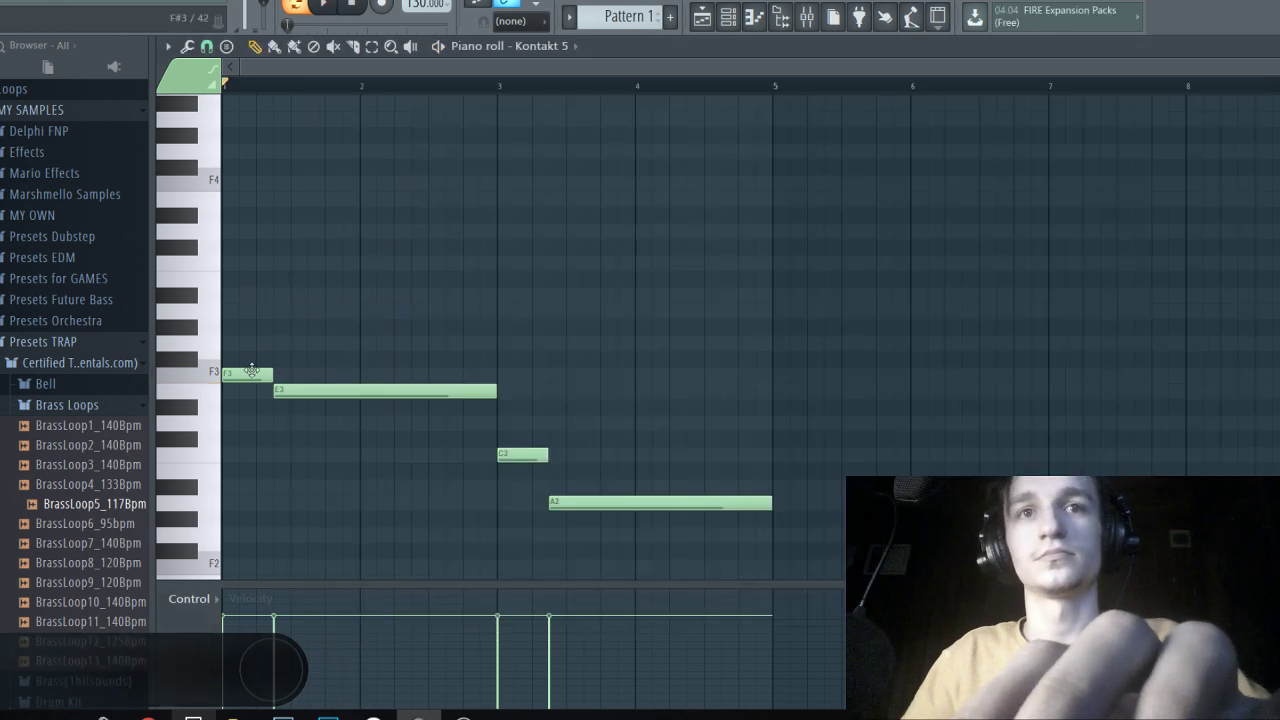
Add a G4 note above the opening F3 note with the same length and play the pattern.
left_click_drag(266, 340, 223, 340)
key("ctrl+Up")
key("space")
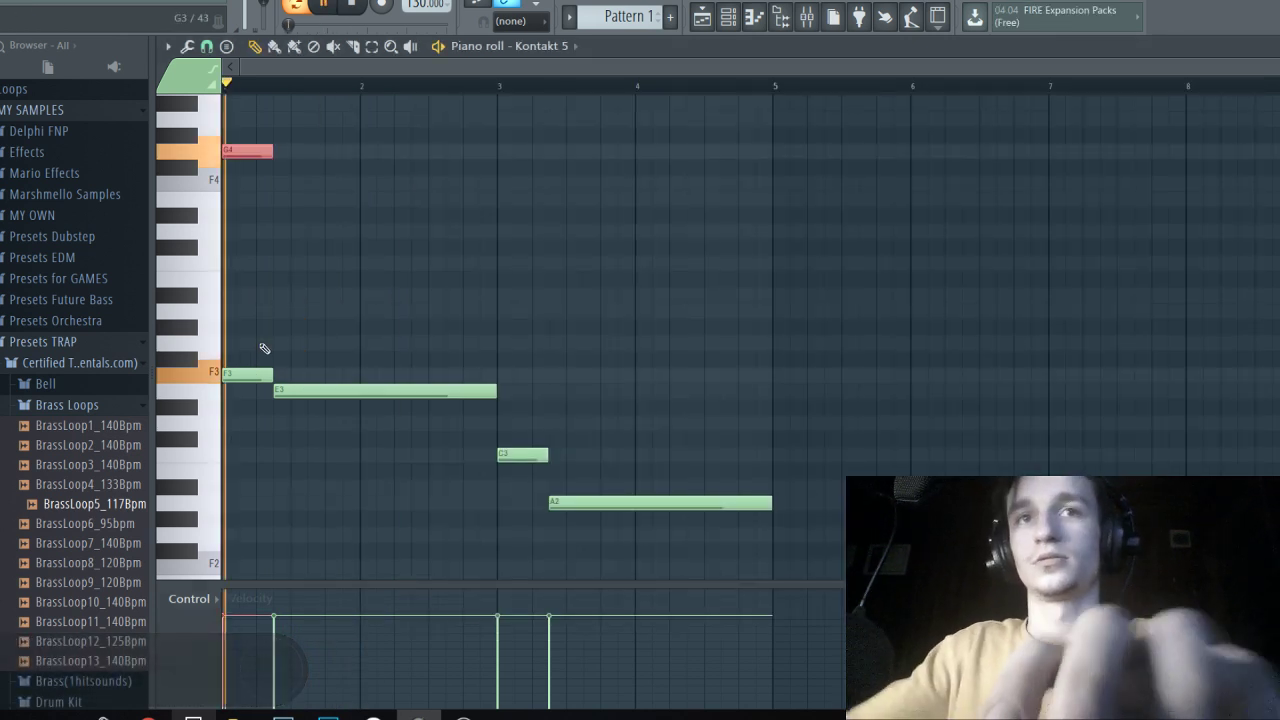
Replace the G4 note above the opening F3 note with A4 and play the pattern.
key("space")
right_click(251, 153)
left_click_drag(247, 182, 221, 117)
key("space")
key("space")
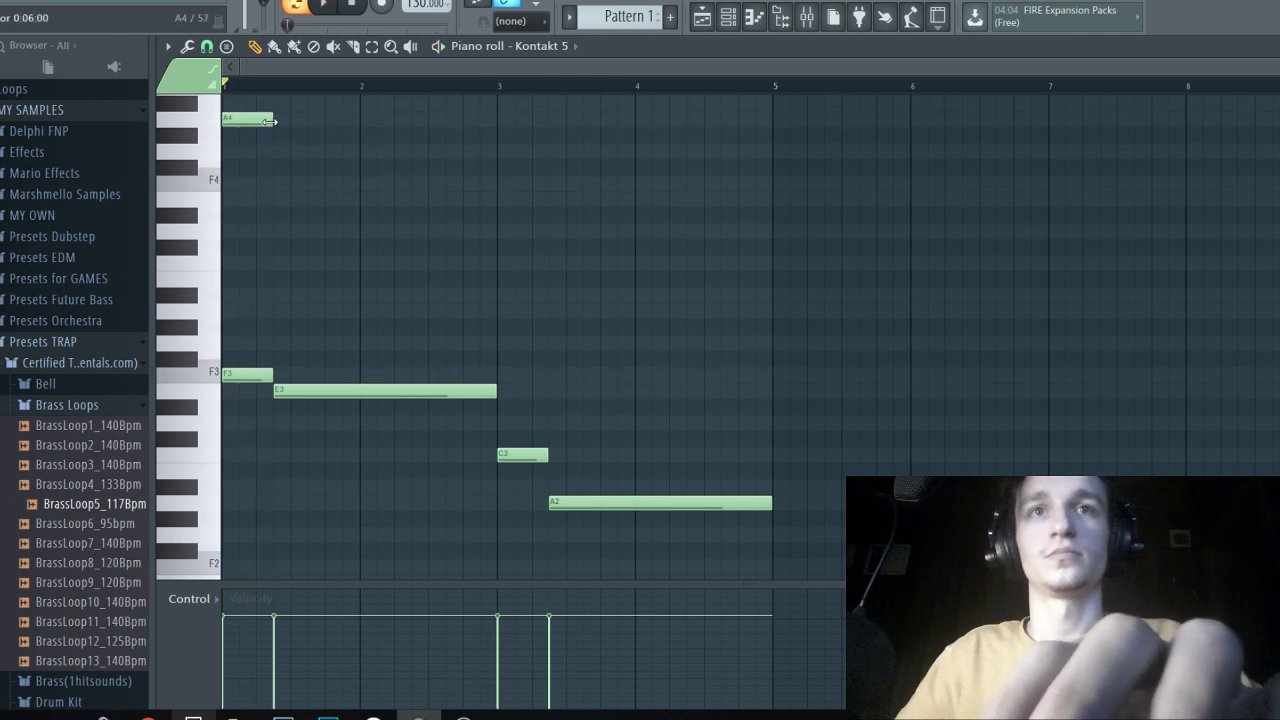
Build a chord on the opening F3 note by adding A3 and C4 notes of the same length, and play it.
scroll(220, 381, "up", 2)
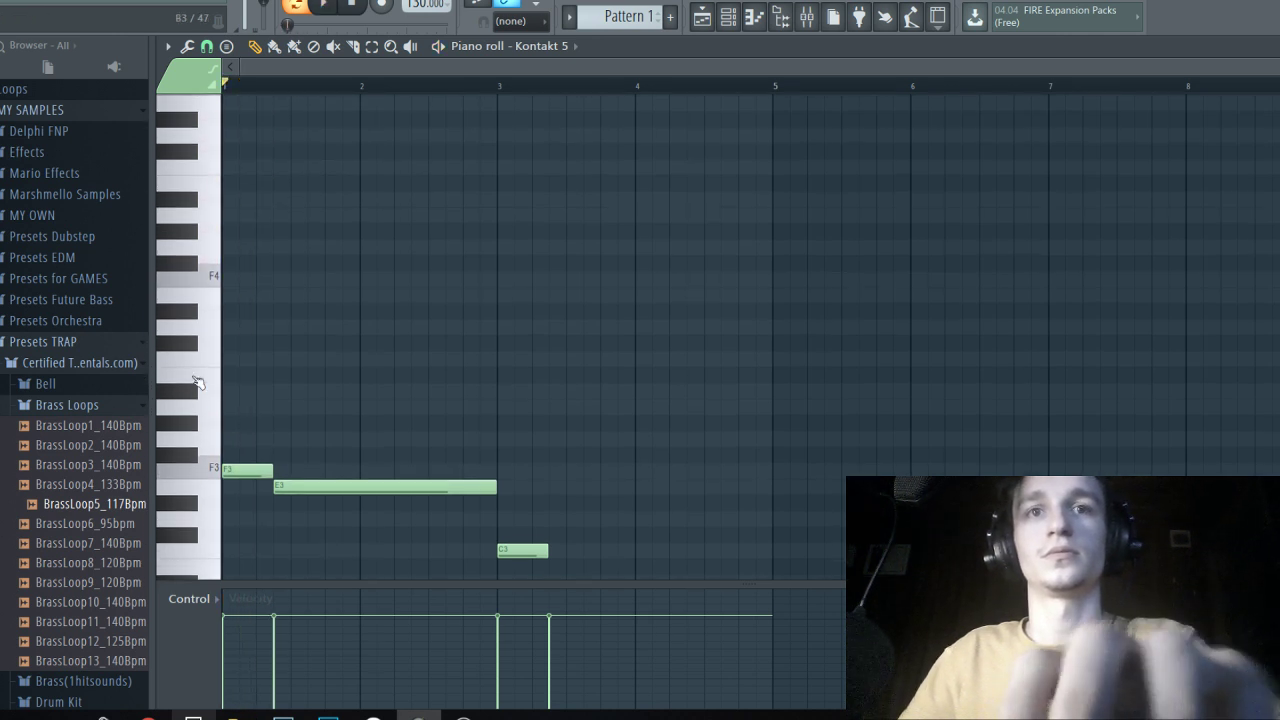
key("space")
scroll(194, 369, "up", 2)
scroll(290, 387, "down", 1)
key("space")
left_click_drag(243, 345, 191, 362)
left_click_drag(232, 298, 263, 377)
key("space")
key("space")
Raise the opening chord's A3 note by one octave to A4 and play the pattern.
key("ctrl+Up")
key("space")
key("space")
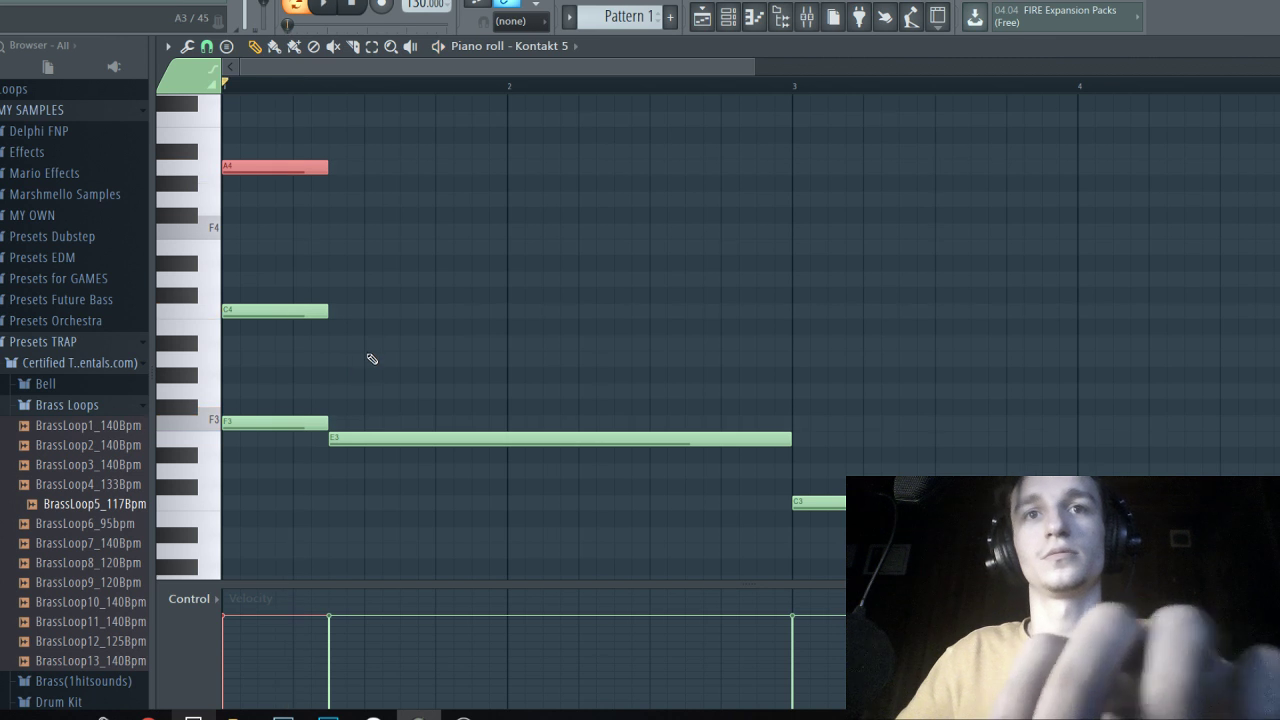
key("space")
key("space")
Copy the opening chord's A4 and C4 above the long E3 note, stretched to its length, and remove the copied C4.
left_click_drag(338, 148, 287, 352)
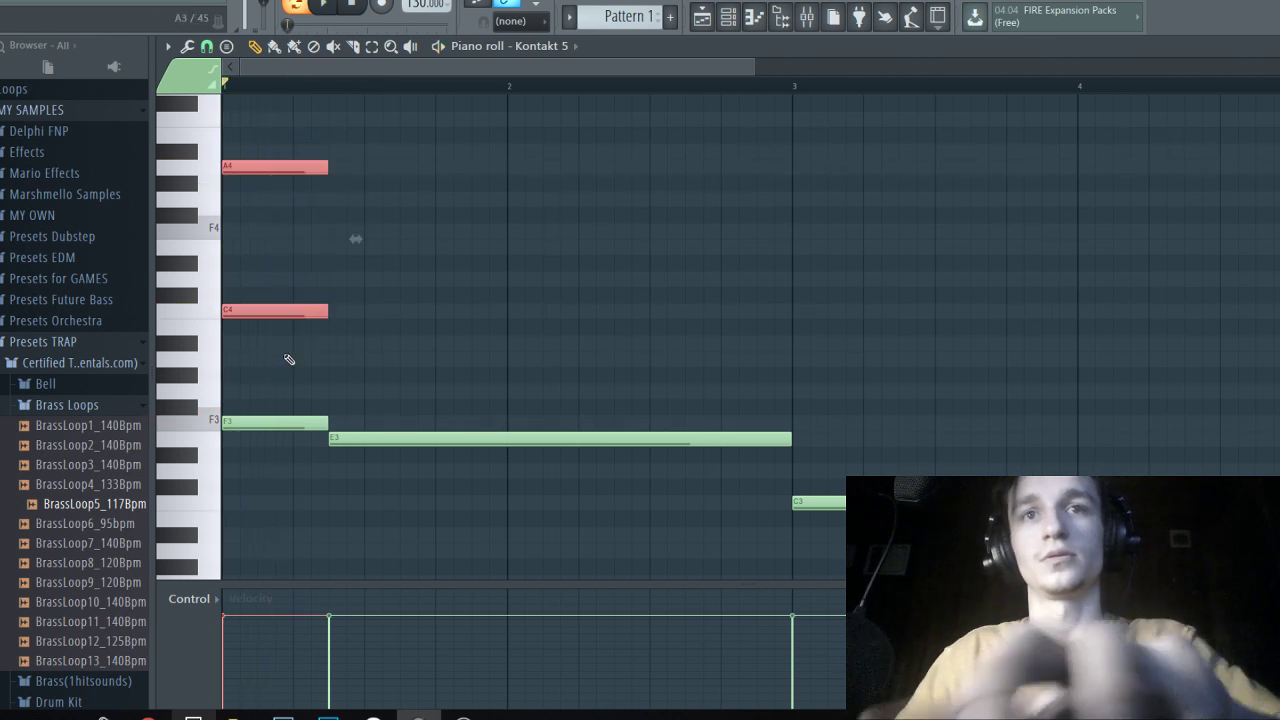
key("ctrl+b")
key("space")
key("space")
left_click_drag(432, 312, 789, 340)
key("ctrl+d")
right_click(359, 313)
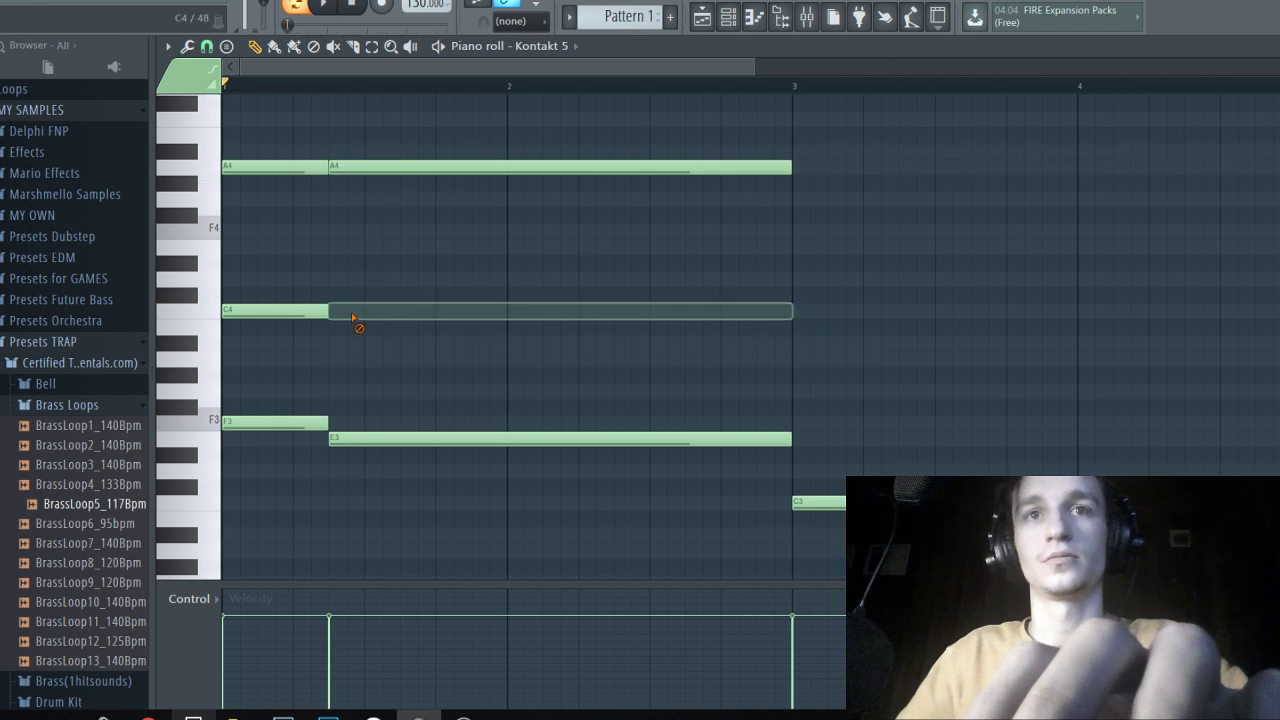
Try a D4 note above the start of the long E3 note and play the pattern.
left_click(329, 284)
key("space")
right_click(344, 283)
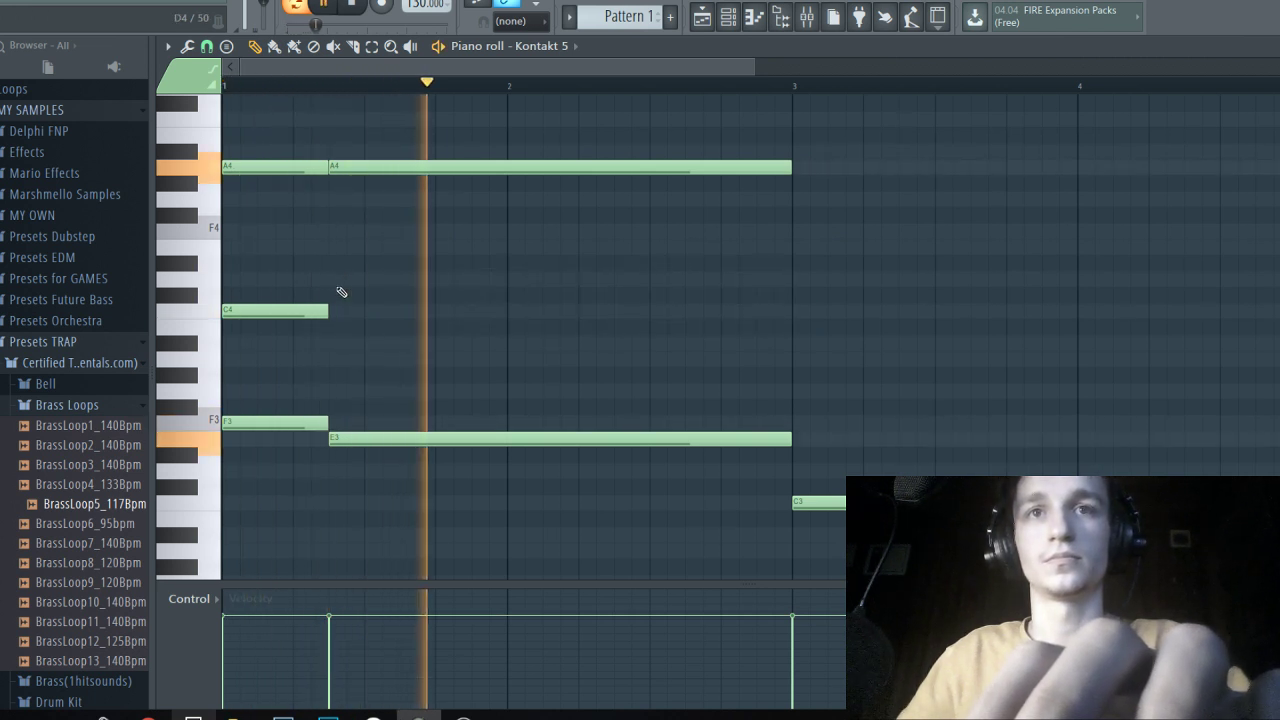
Change the A4 note above the long E3 note to A#4, and raise it to B4 while playing the pattern.
right_click(335, 166)
left_click(332, 154)
key("space")
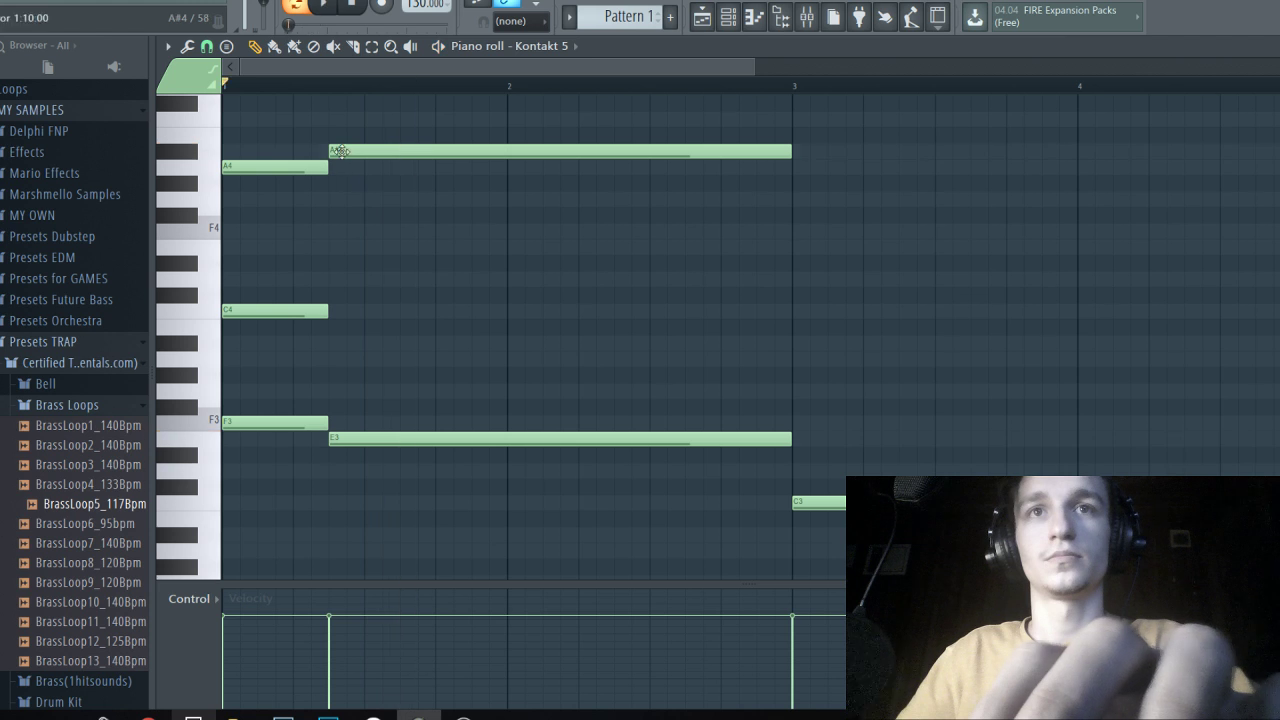
key("space")
left_click_drag(335, 151, 334, 135)
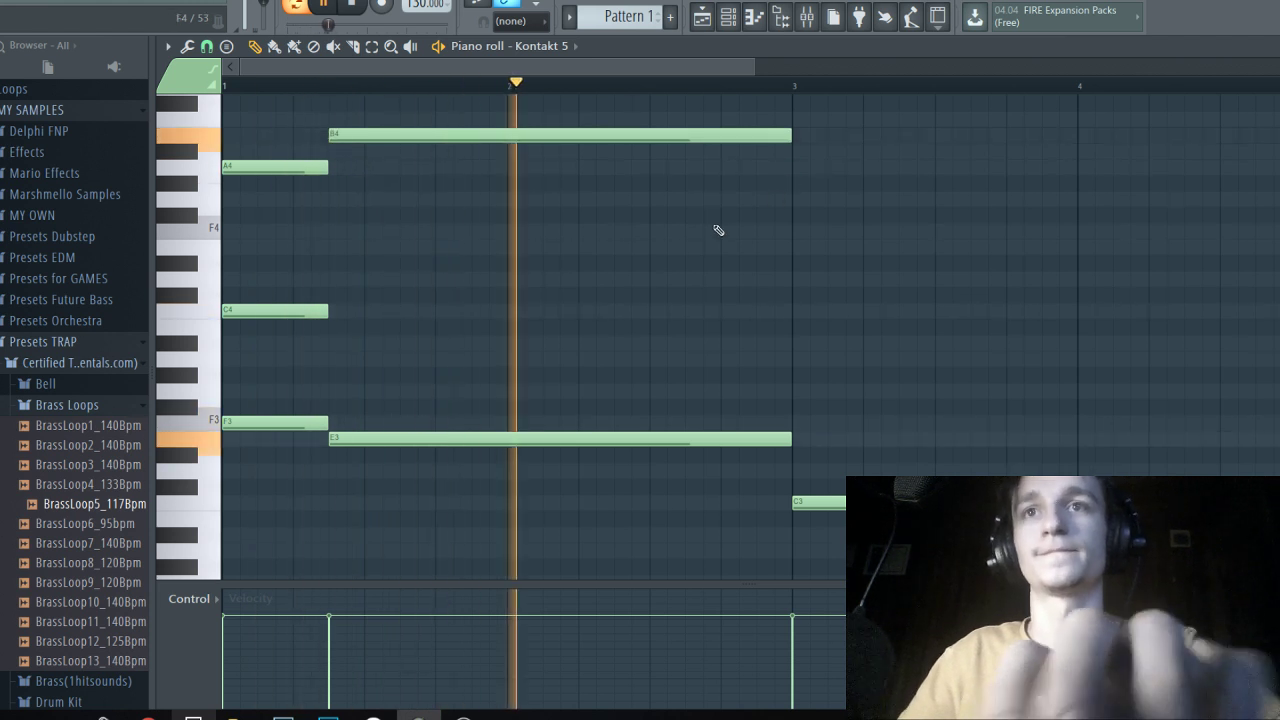
Add a C5 note at bar 3 as long as the C3 note, followed by an A4 note reaching just past bar 5.
scroll(680, 230, "up", 3)
scroll(680, 230, "down", 1, "ctrl")
left_click(686, 214)
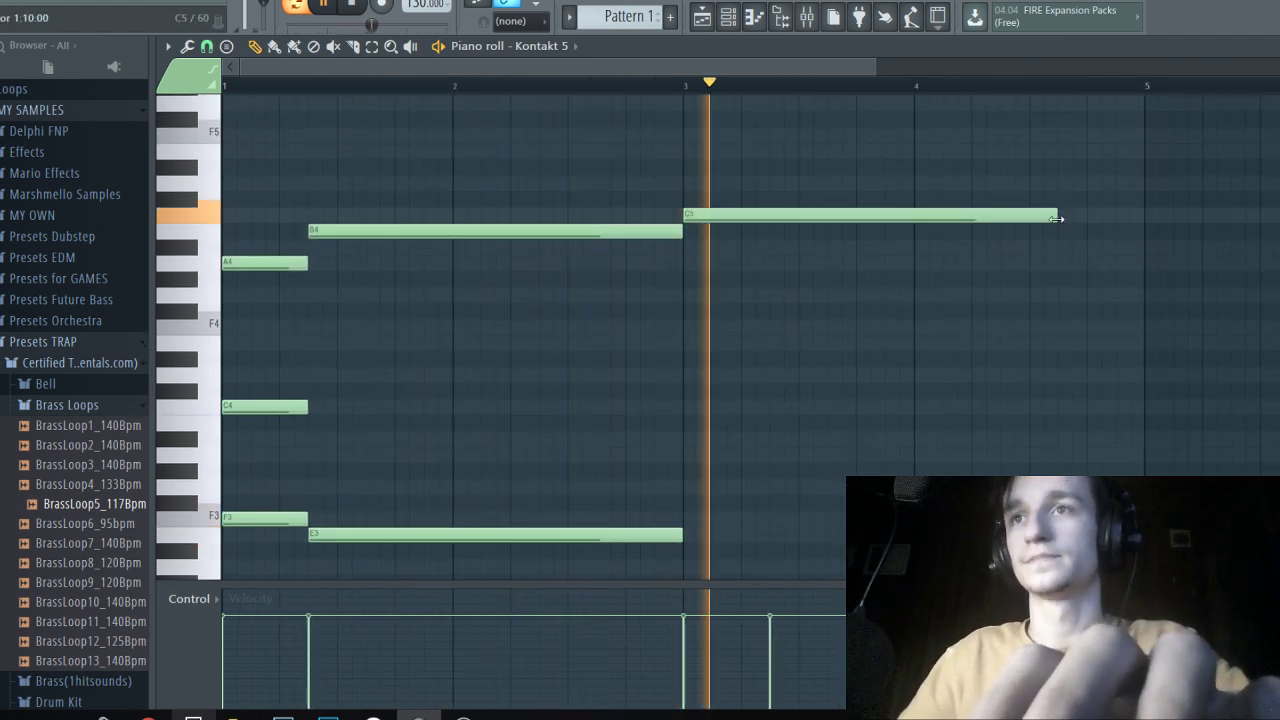
left_click_drag(1056, 215, 857, 221)
key("space")
scroll(814, 242, "down", 2)
scroll(814, 240, "up", 2)
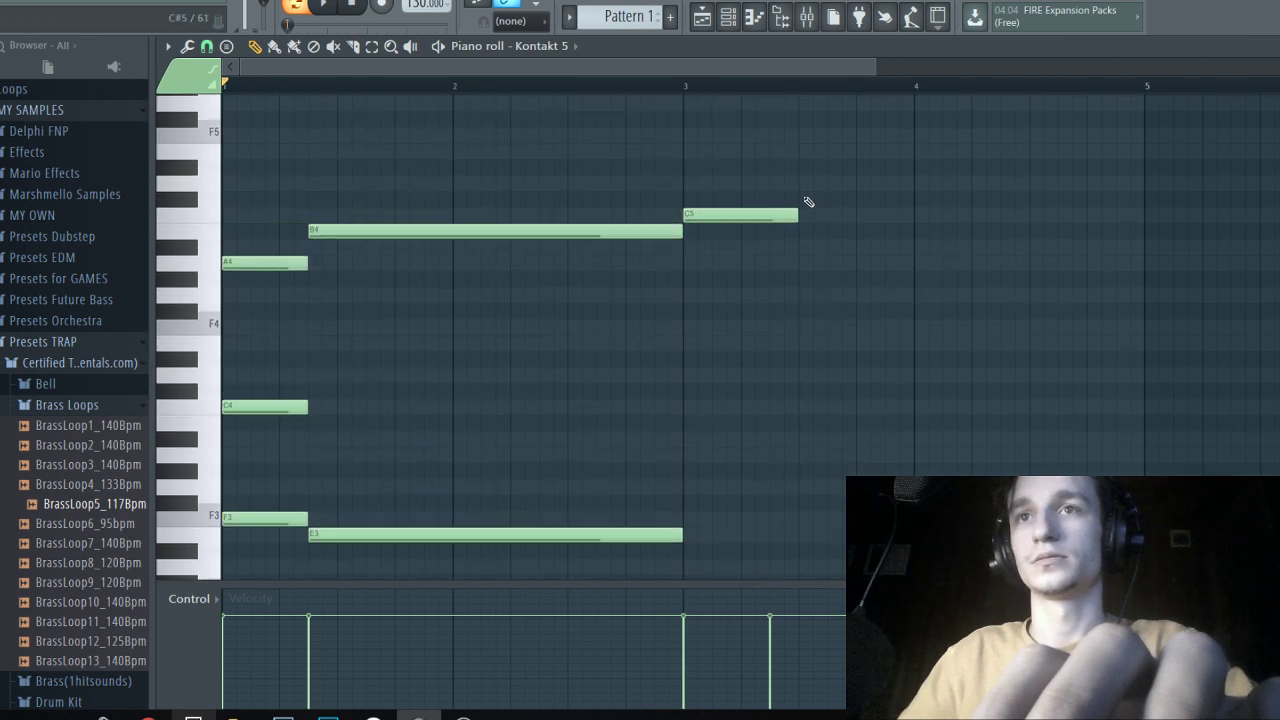
left_click_drag(775, 218, 769, 218)
left_click_drag(770, 231, 774, 265)
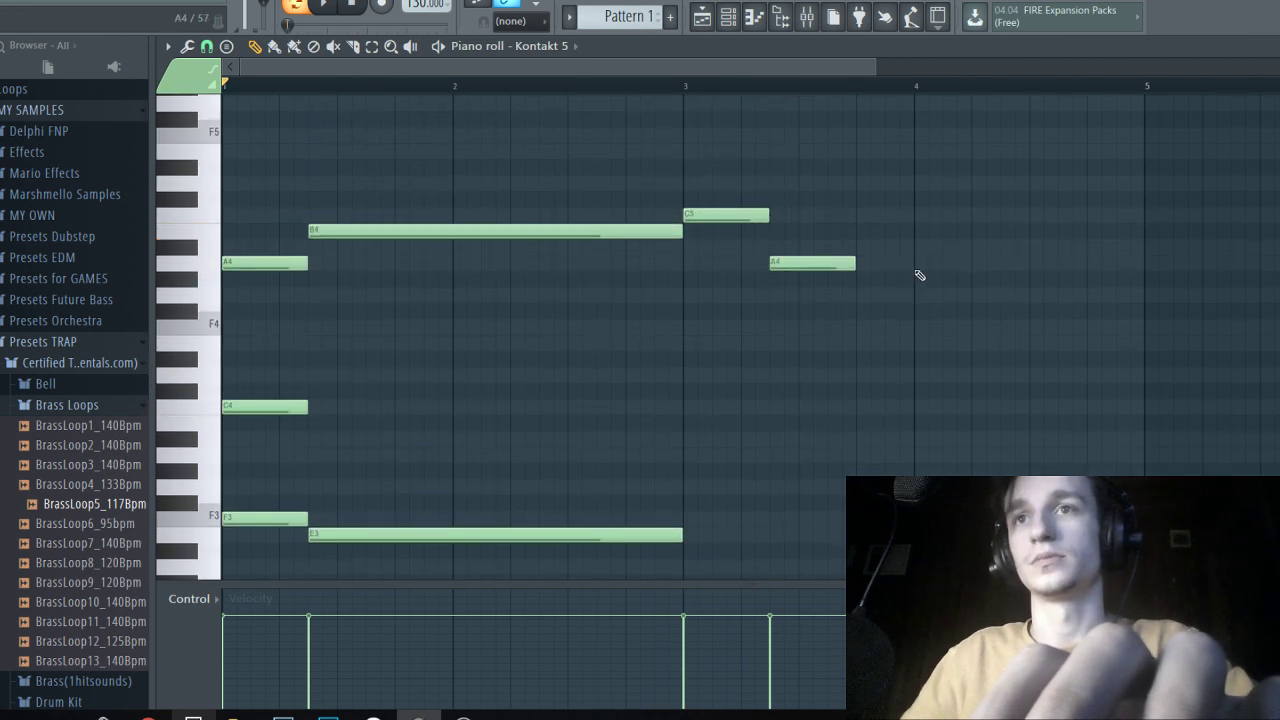
left_click_drag(860, 265, 1155, 266)
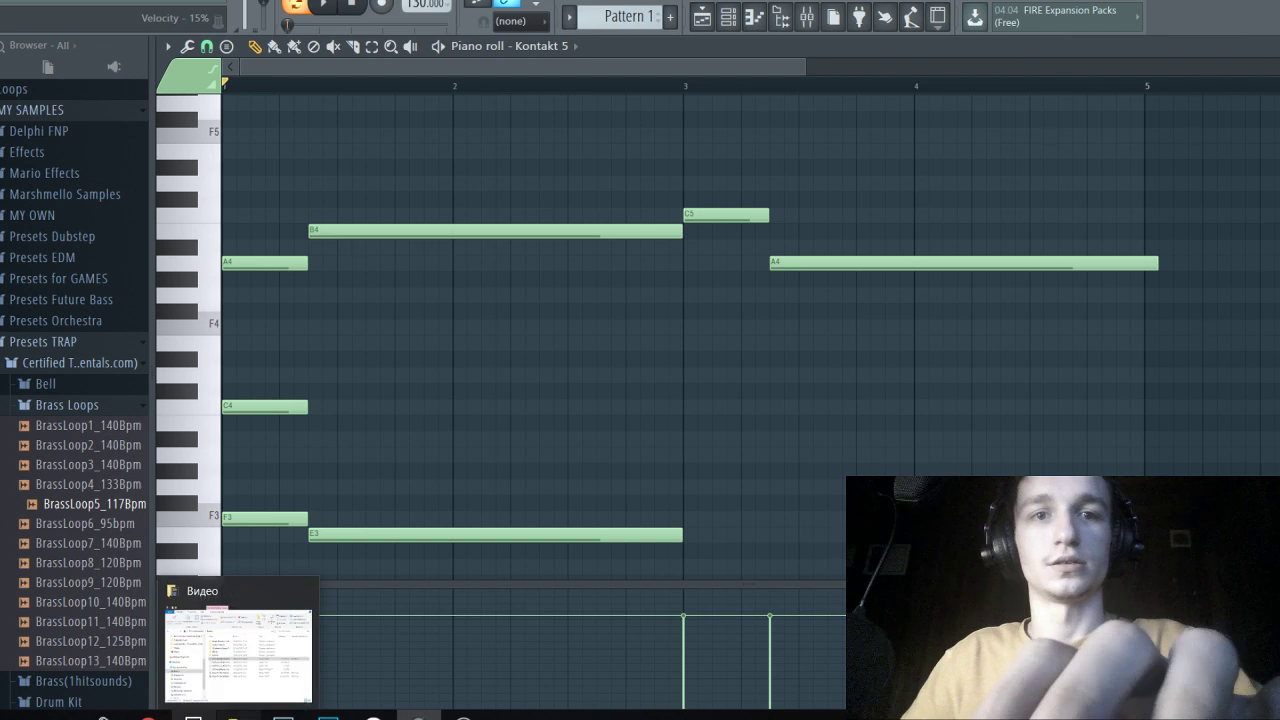
Switch to the browser to check the YouTube livestream dashboard and chat, and return to the FL Studio piano roll.
left_click(148, 717)
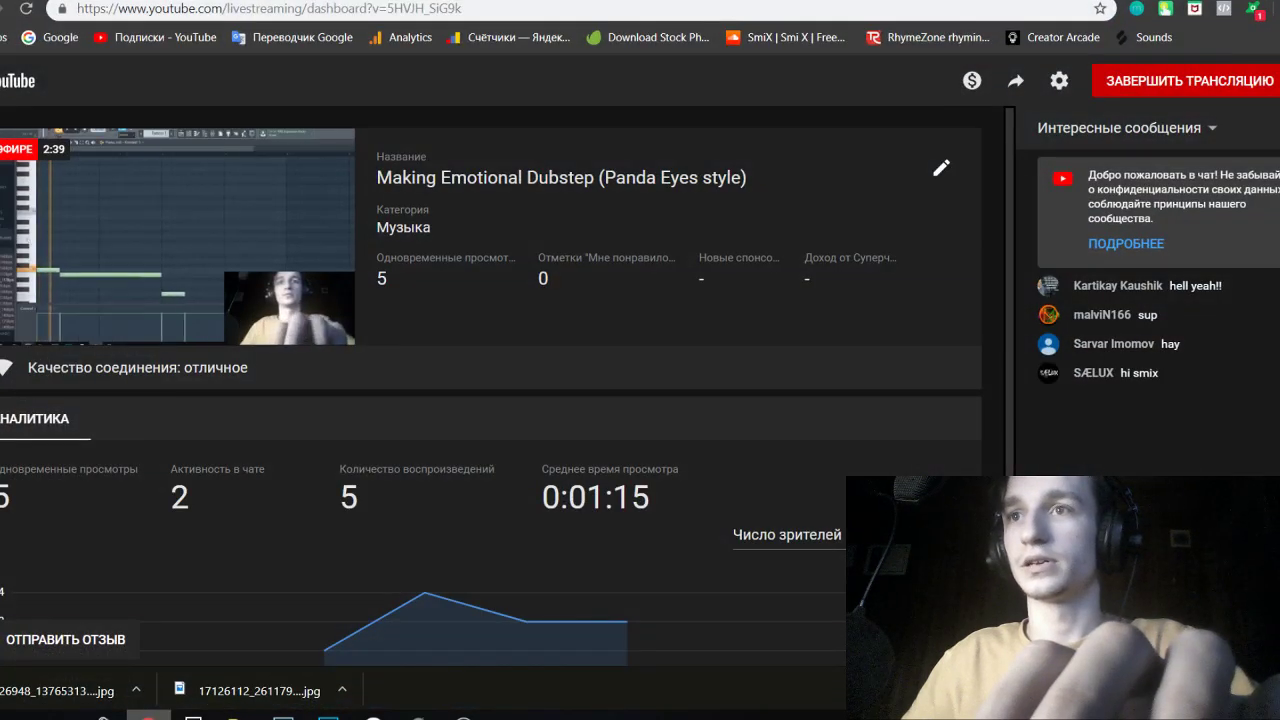
left_click(148, 717)
key("alt+Tab")
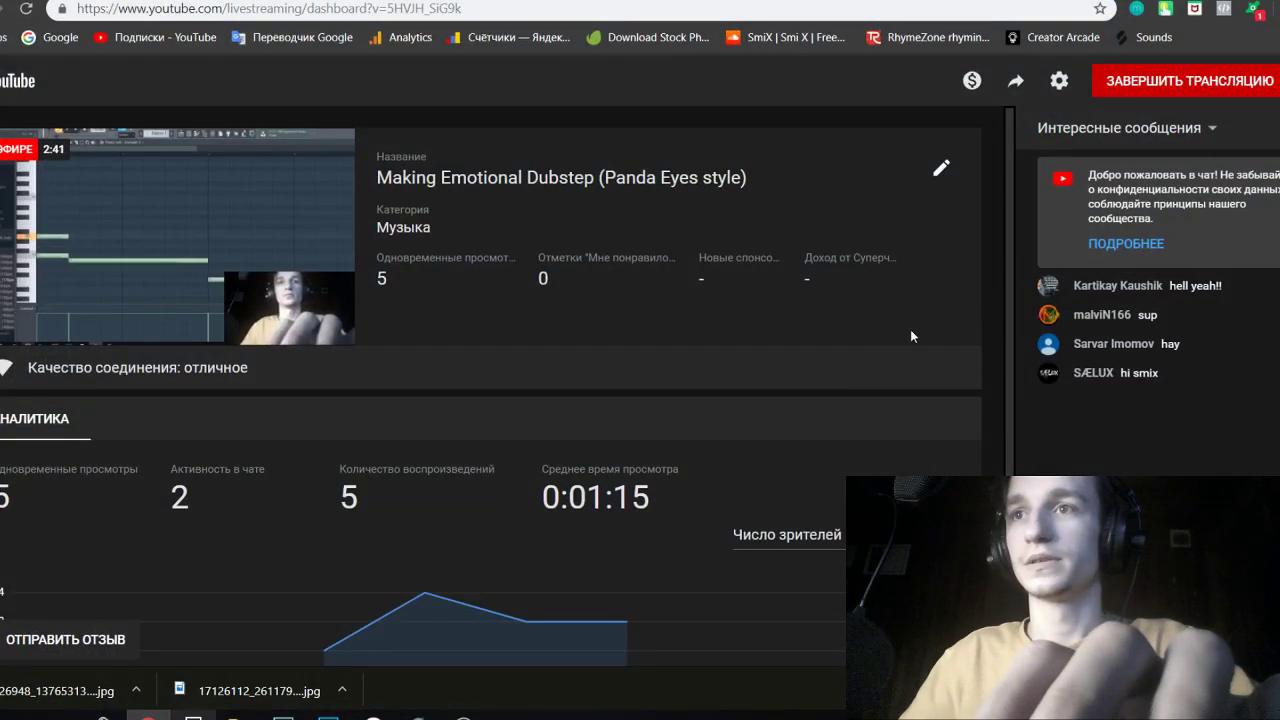
key("alt+Tab")
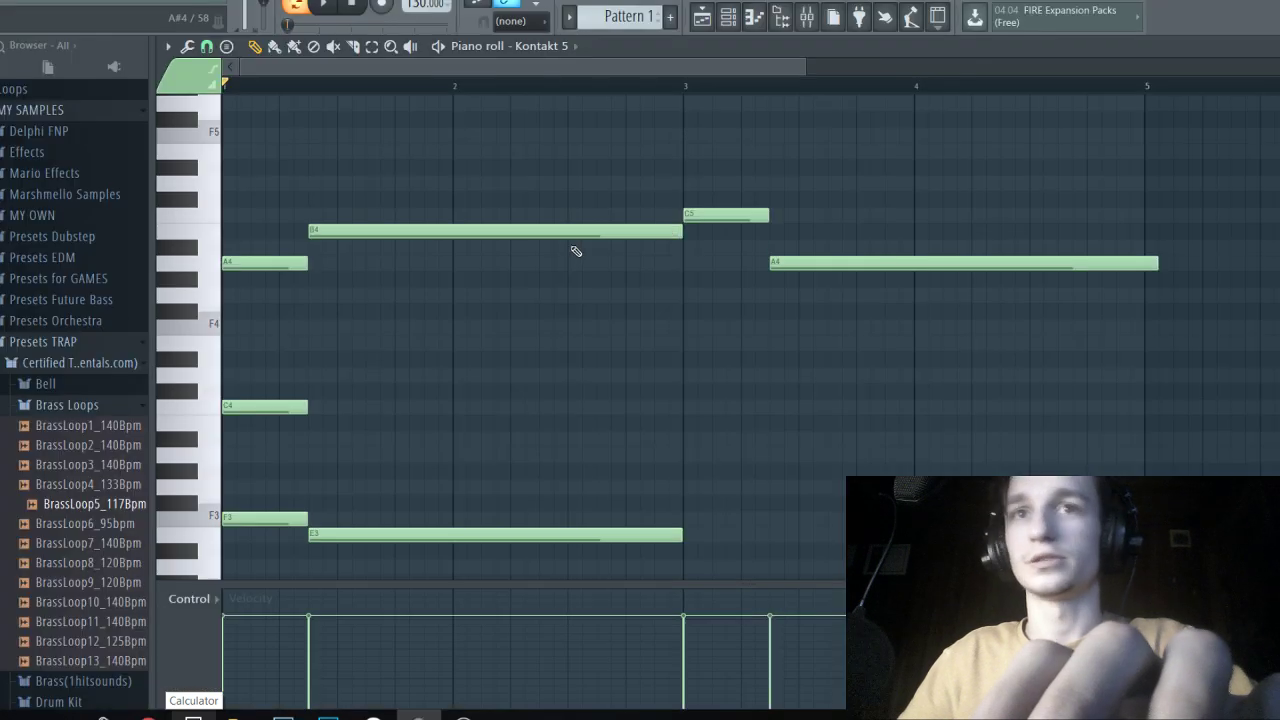
Play the pattern and test a D4 note between the long E3 and B4 notes.
key("space")
scroll(400, 330, "down", 2)
key("space")
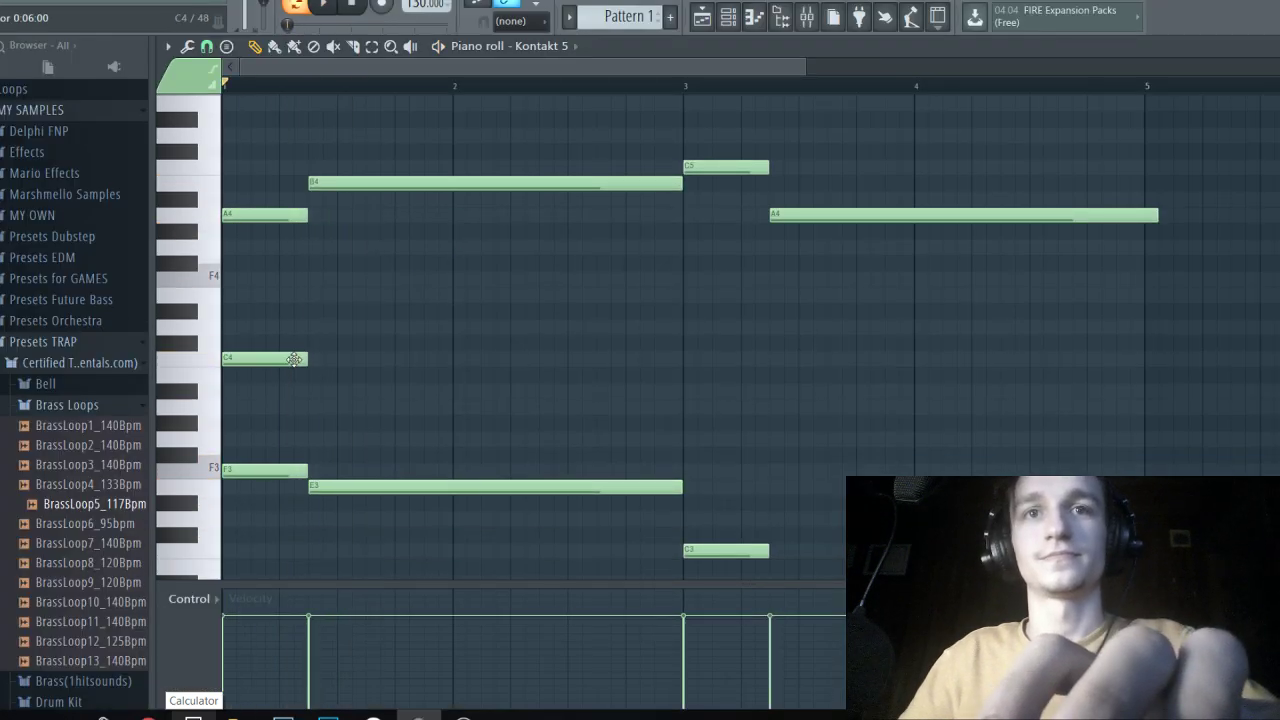
left_click(311, 331)
right_click(332, 332)
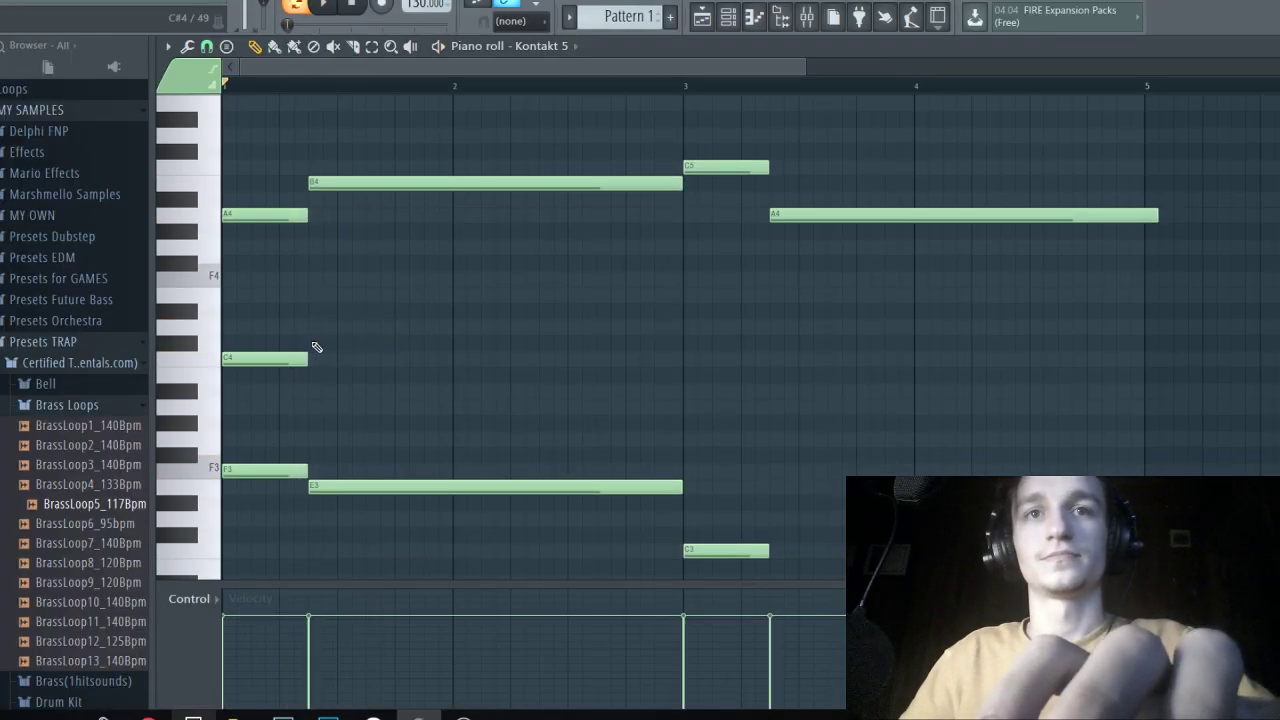
Delete all notes from the pattern and draw one-bar F3 and E3 notes in bars 1 and 2.
scroll(316, 347, "down", 2)
key("Delete")
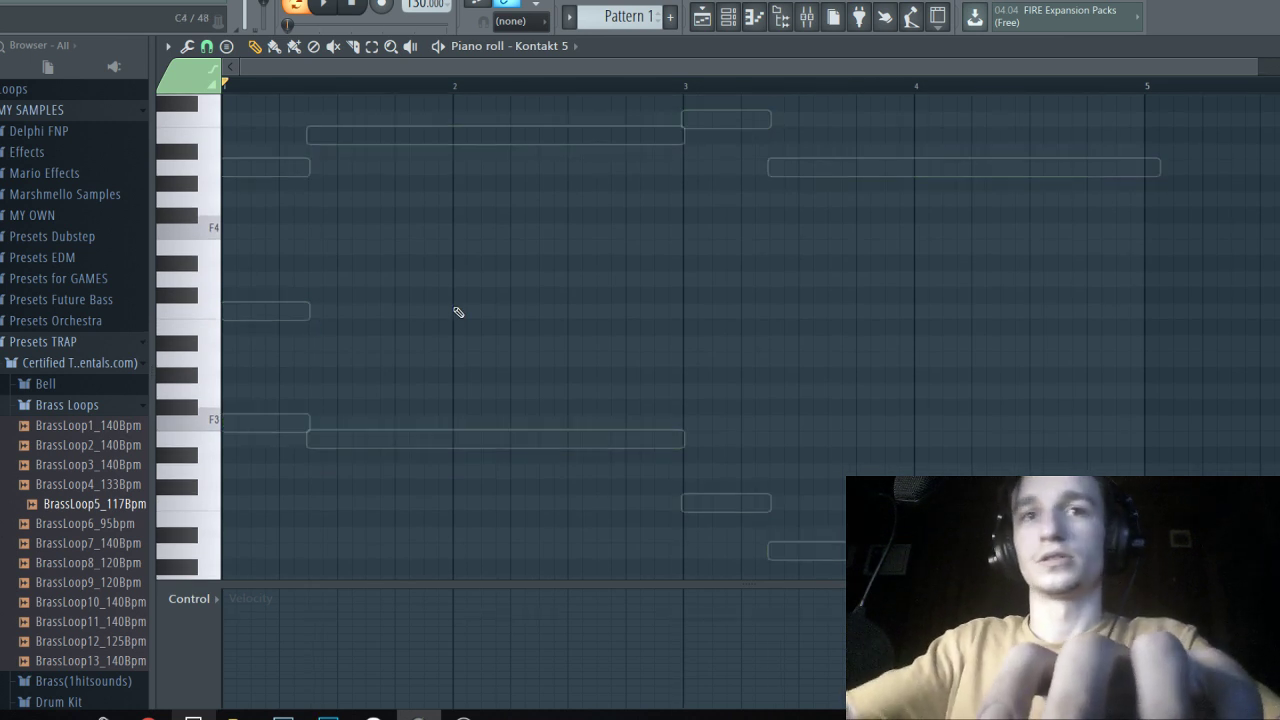
left_click_drag(256, 439, 457, 433)
key("space")
key("space")
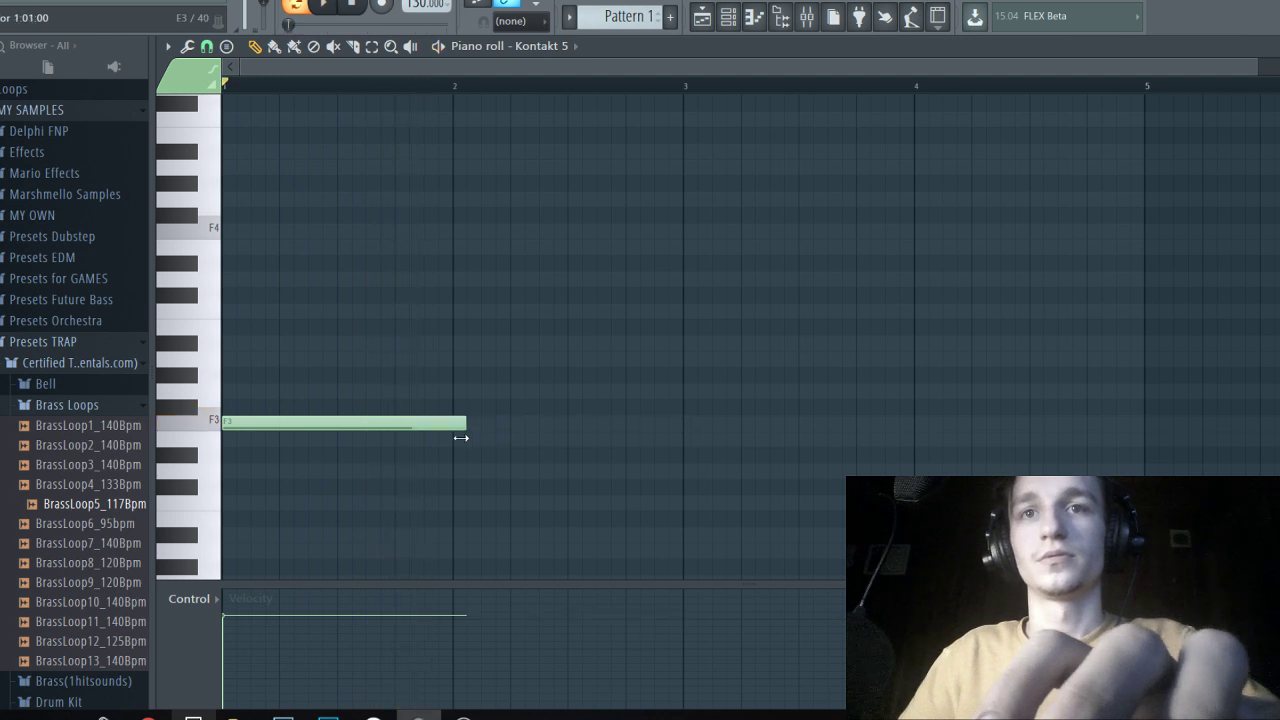
left_click(458, 437)
Add an A2 note at bar 3, stretch it to two bars and play the bass line.
scroll(467, 441, "down", 3)
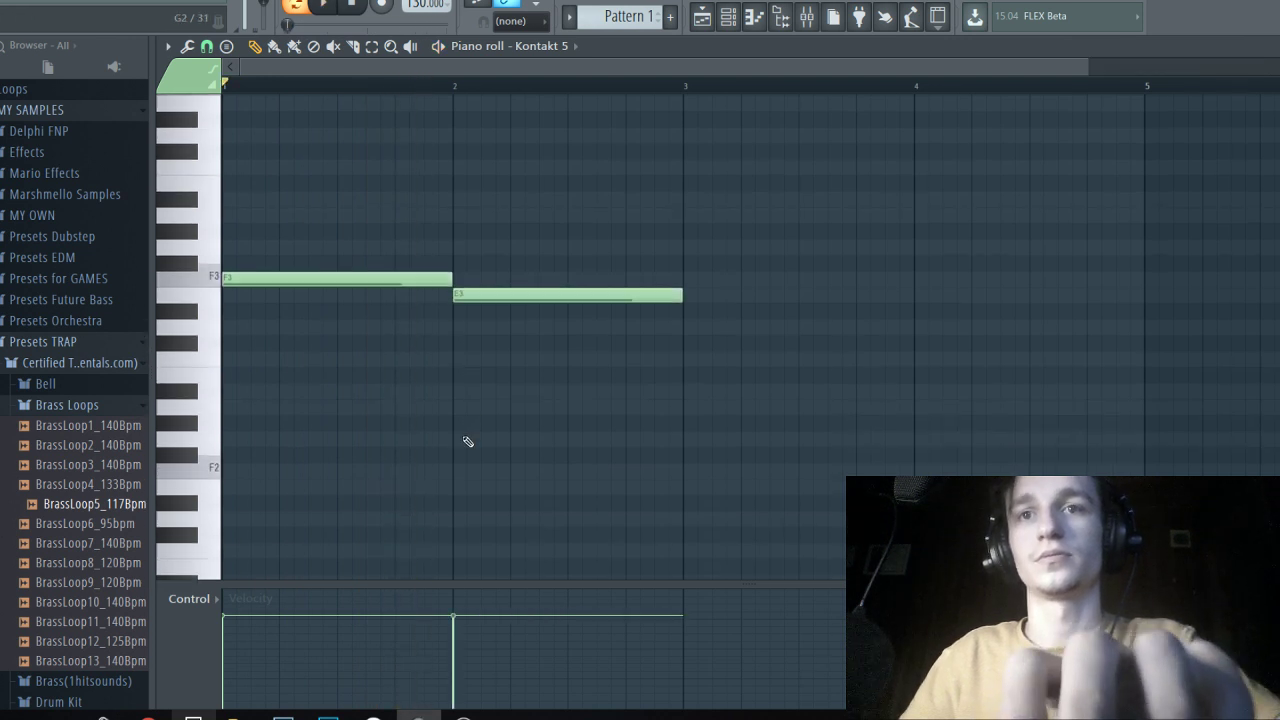
left_click(683, 390)
left_click_drag(685, 400, 686, 406)
key("space")
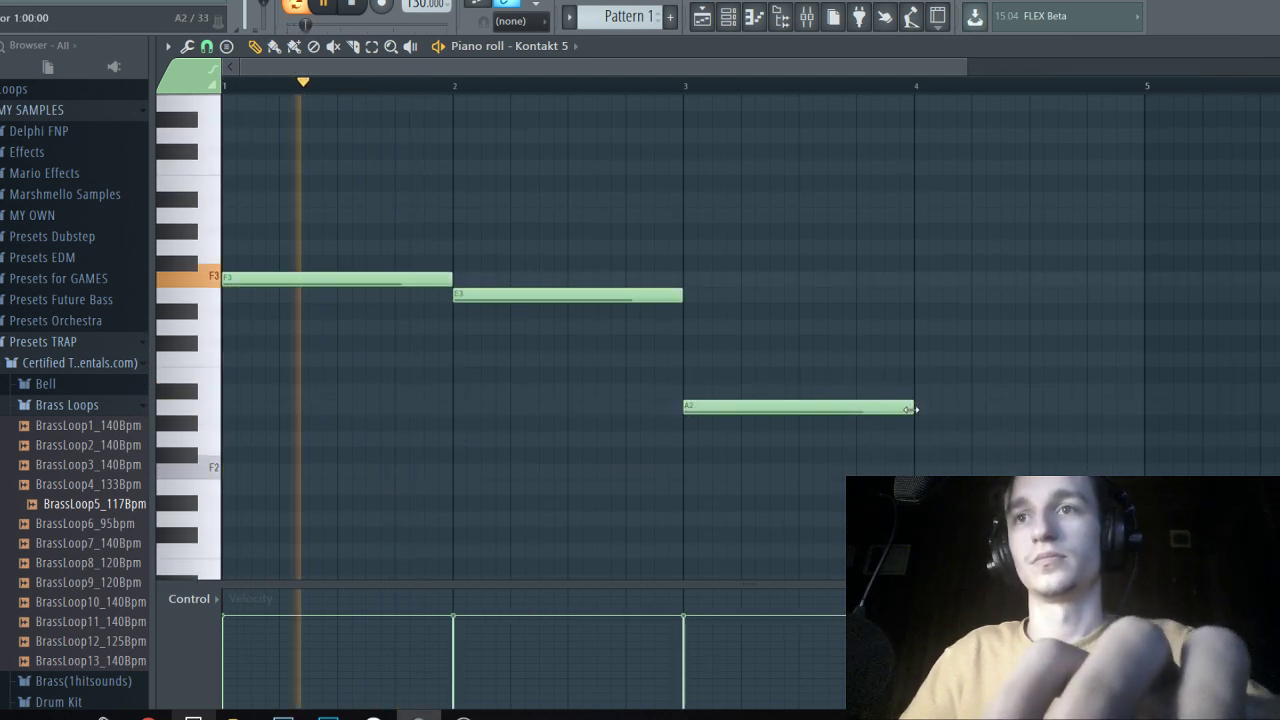
left_click_drag(915, 406, 1148, 406)
key("space")
Add one-bar A3 and C4 notes above the F3 note in bar 1 and play the chord.
scroll(475, 328, "up", 2)
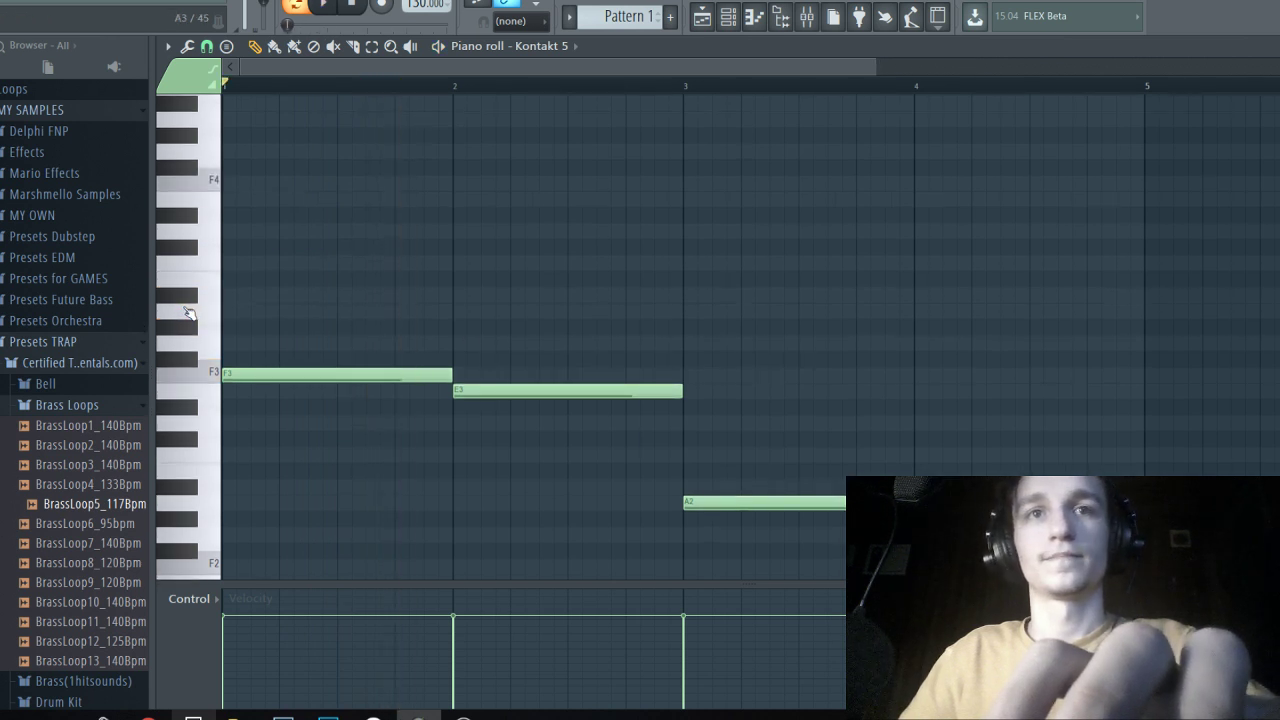
left_click(240, 310)
left_click(245, 230)
left_click_drag(245, 230, 250, 262)
key("space")
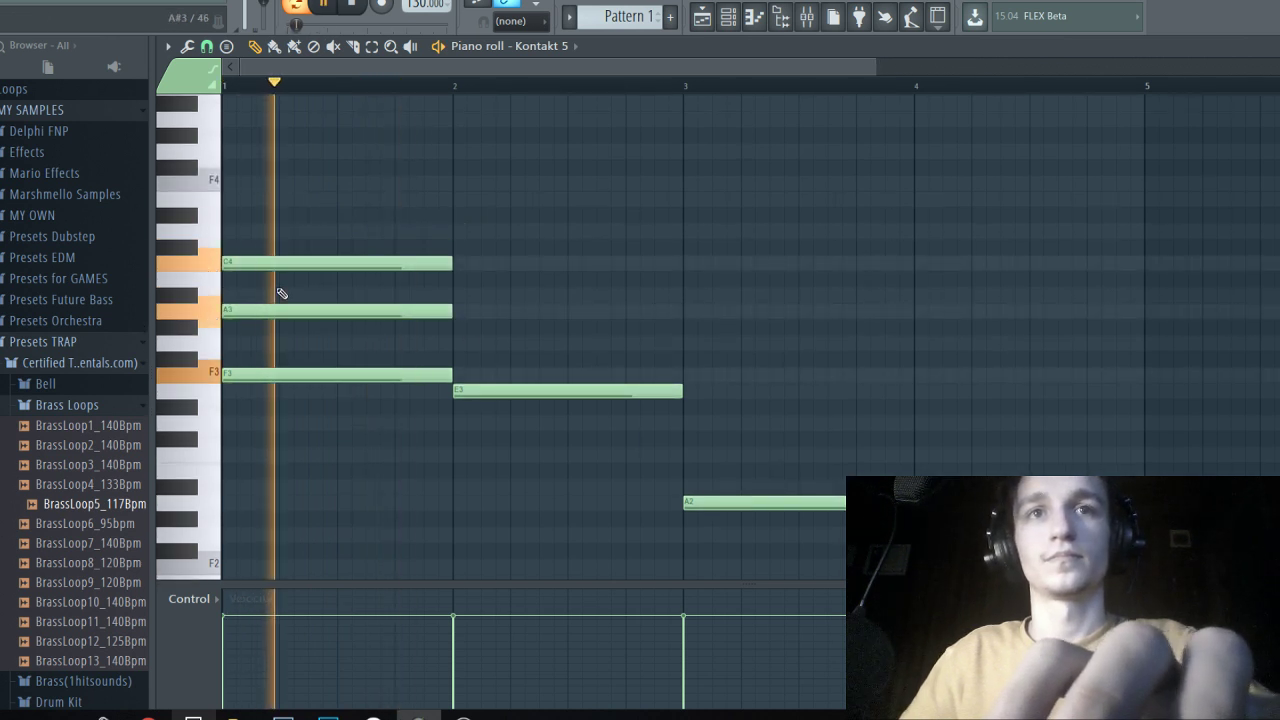
Raise the A3 note of the bar 1 chord to A4 and play the chord.
key("space")
left_click(279, 312)
key("ctrl+Up")
key("space")
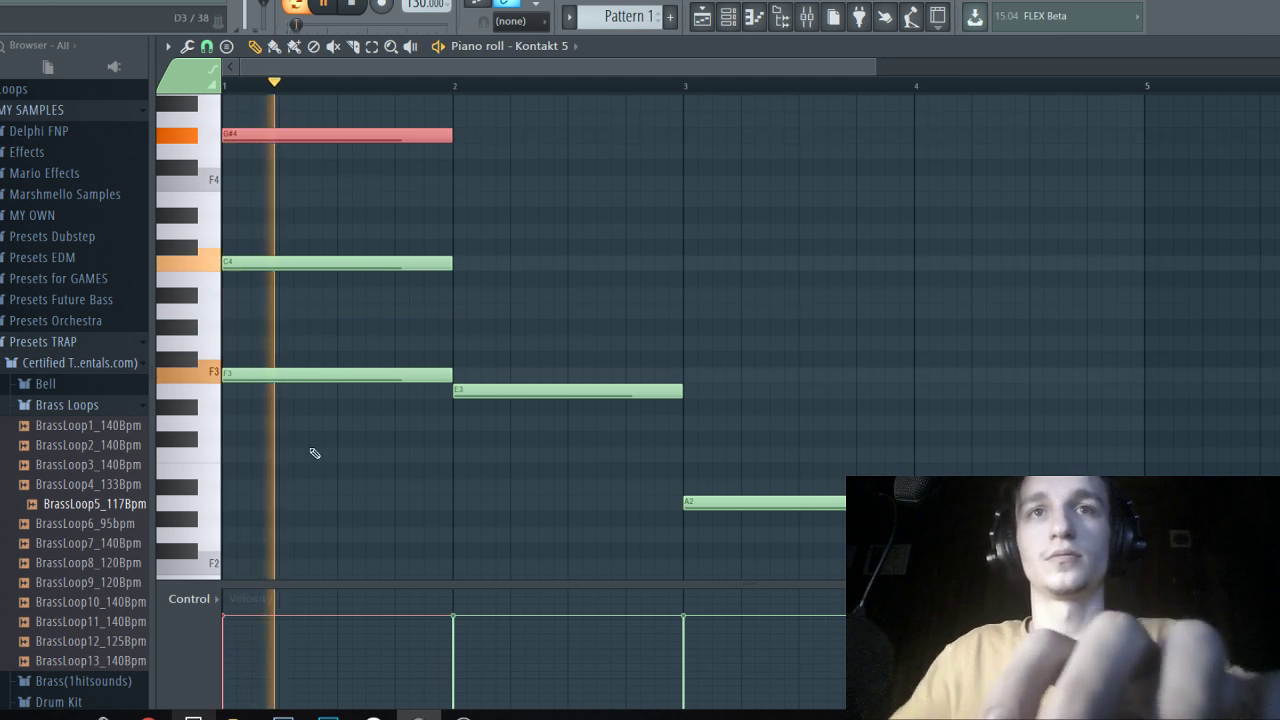
key("space")
key("space")
key("ctrl+d")
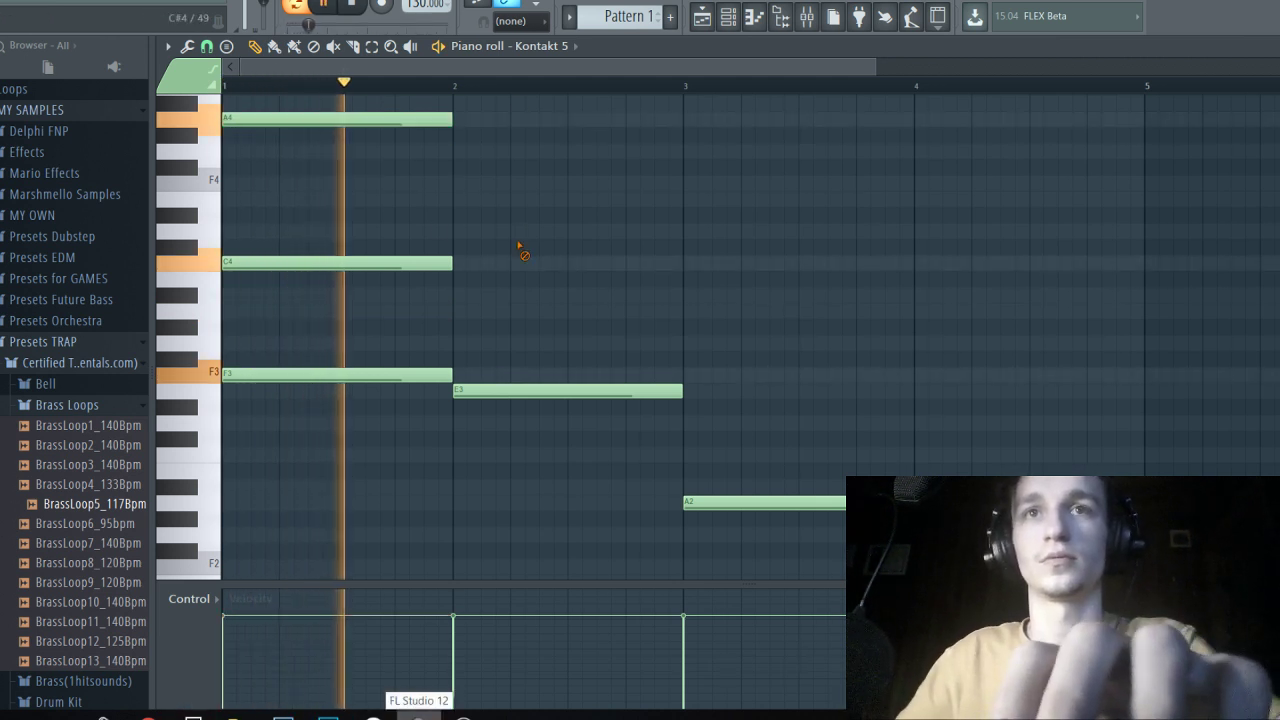
key("space")
Add one-bar G#3 and B3 notes above the E3 note, aligned with the start of bar 2.
left_click(462, 328)
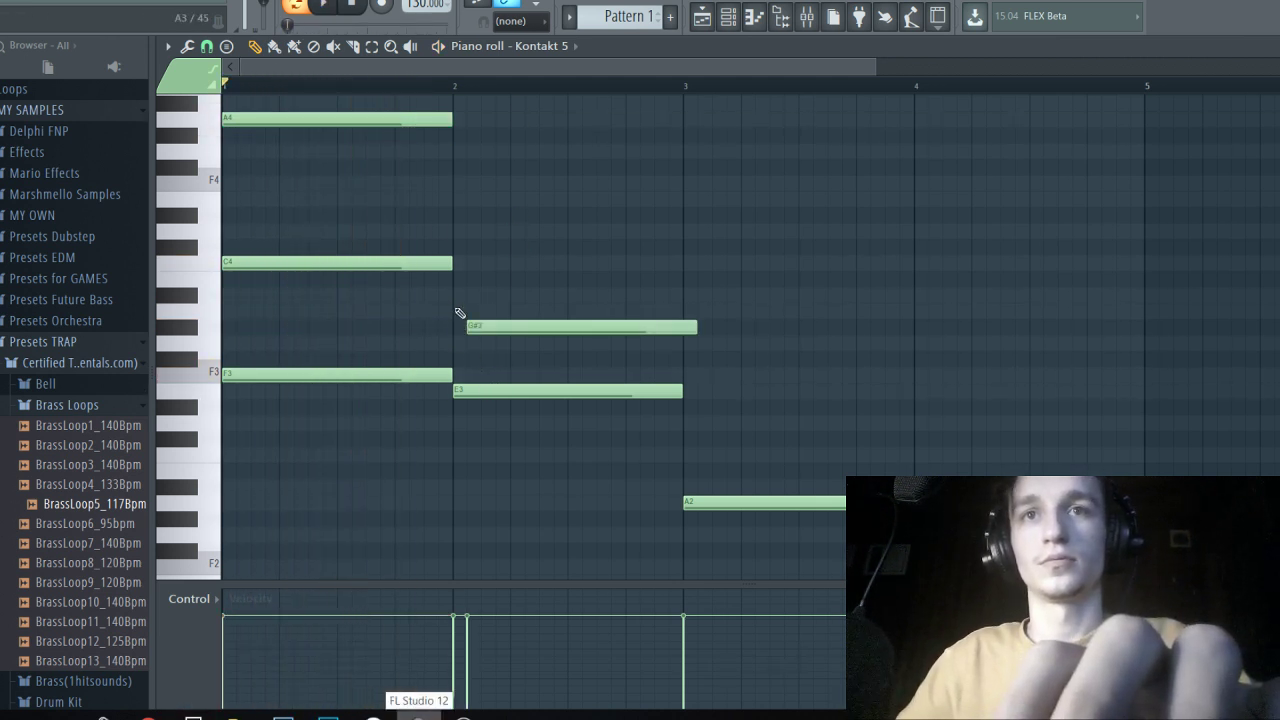
left_click_drag(455, 293, 454, 277)
left_click_drag(487, 324, 473, 325)
Raise the G#3 note of the bar 2 chord by one octave to G#4 and play the progression.
left_click(490, 328, "ctrl")
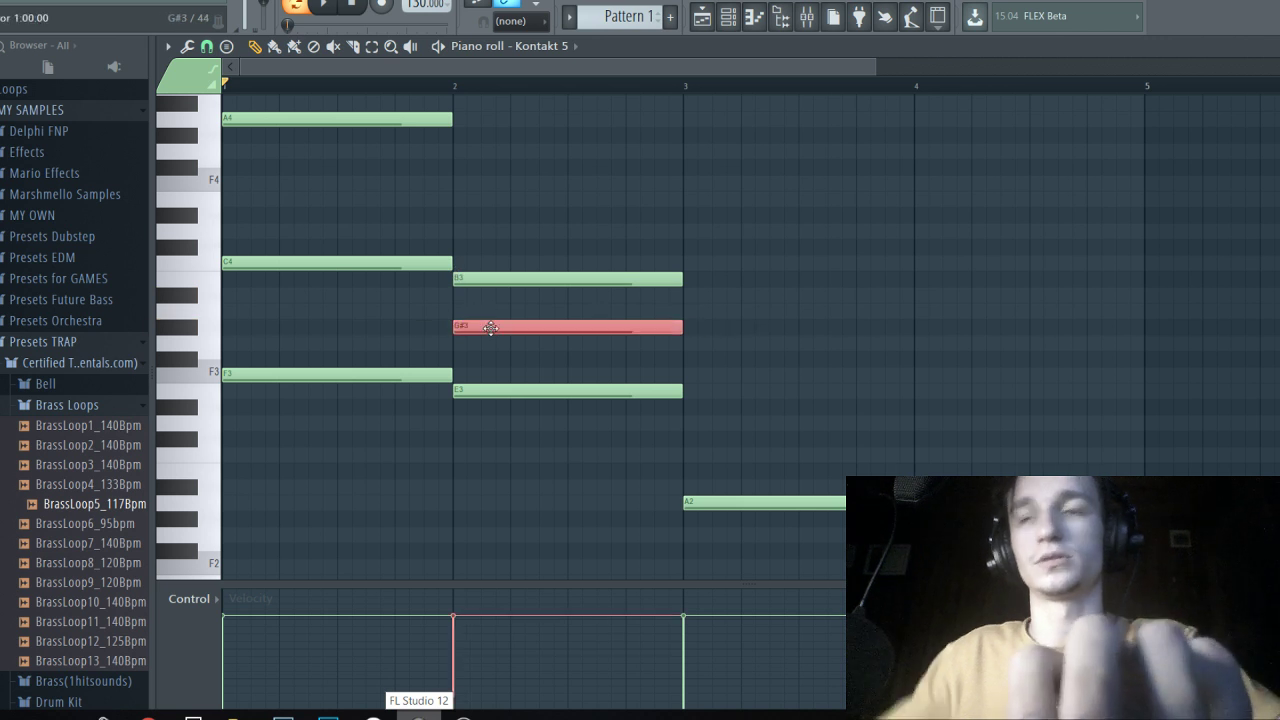
key("ctrl+Up")
scroll(498, 400, "up", 2)
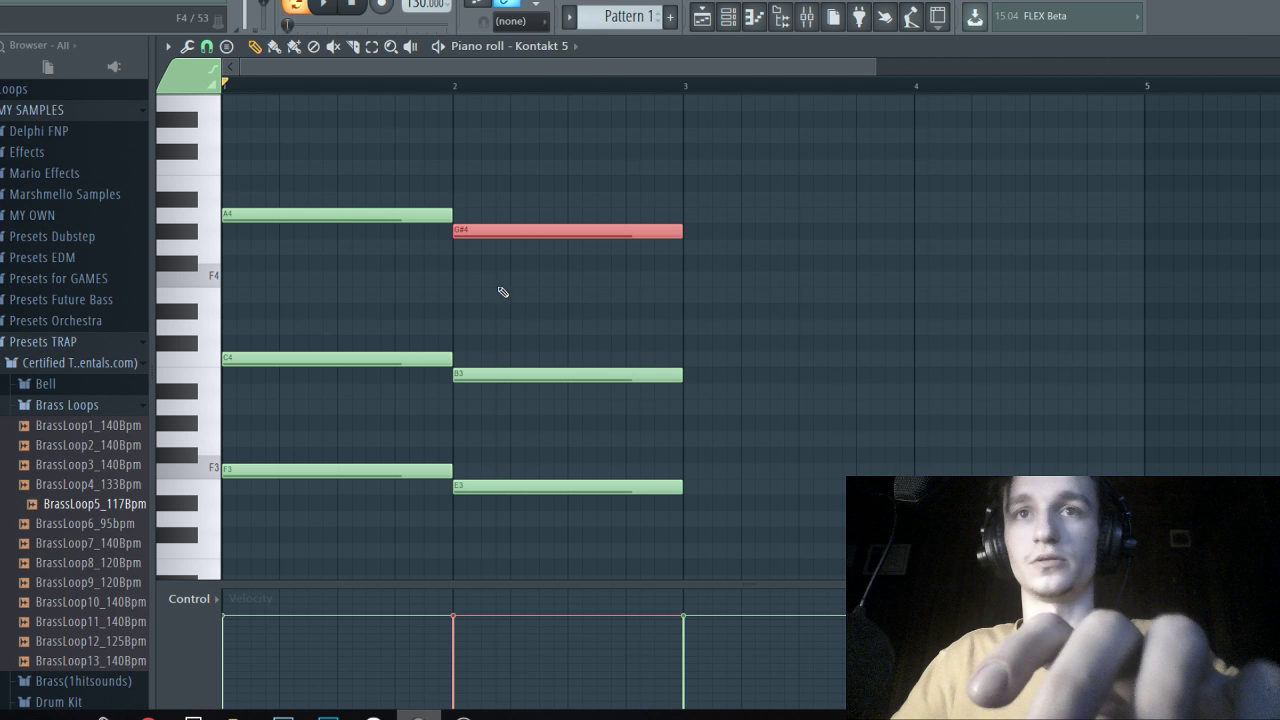
key("space")
key("ctrl+d")
scroll(480, 330, "down", 2)
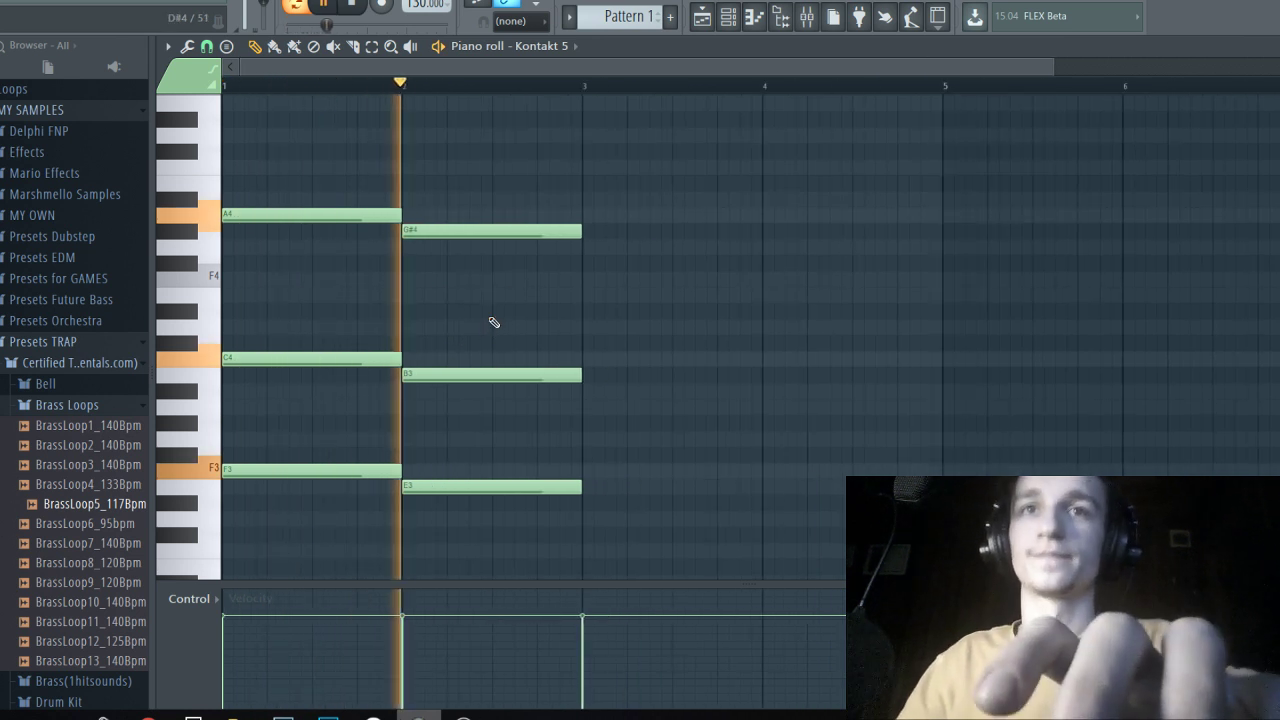
scroll(491, 320, "down", 3)
key("space")
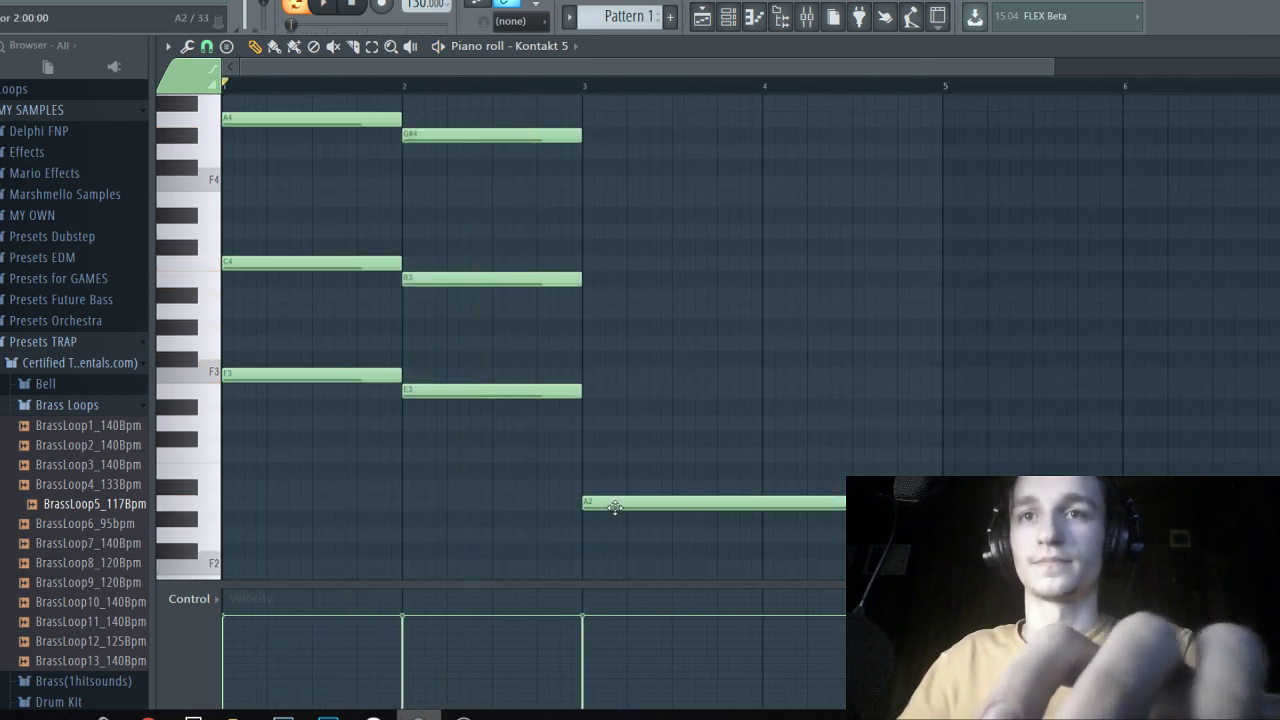
Add two-bar C3 and E3 notes above the A2 note at bar 3.
left_click(582, 440)
left_click_drag(596, 443, 592, 459)
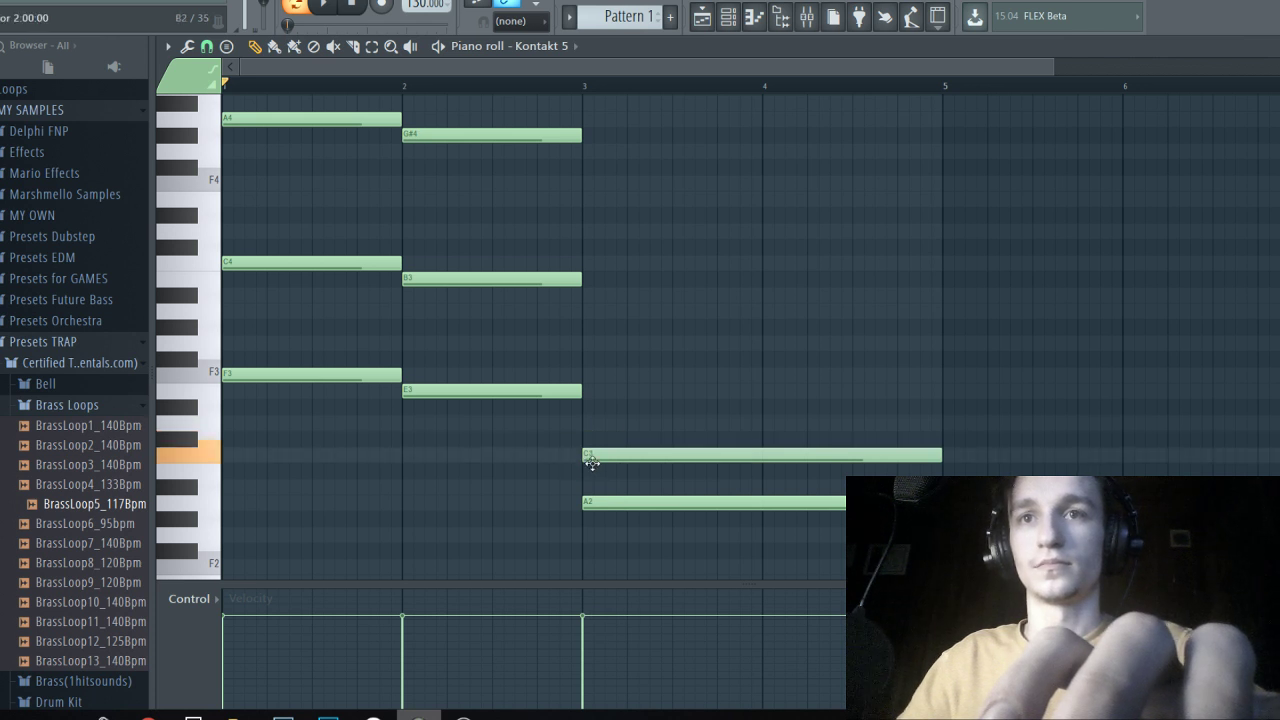
mouse_move(577, 405)
left_mouse_down()
mouse_move(589, 386)
mouse_move(604, 450)
left_mouse_up()
Raise the C3 note of the bar 3 chord by one octave to C4 and play the progression.
left_click(613, 455, "ctrl")
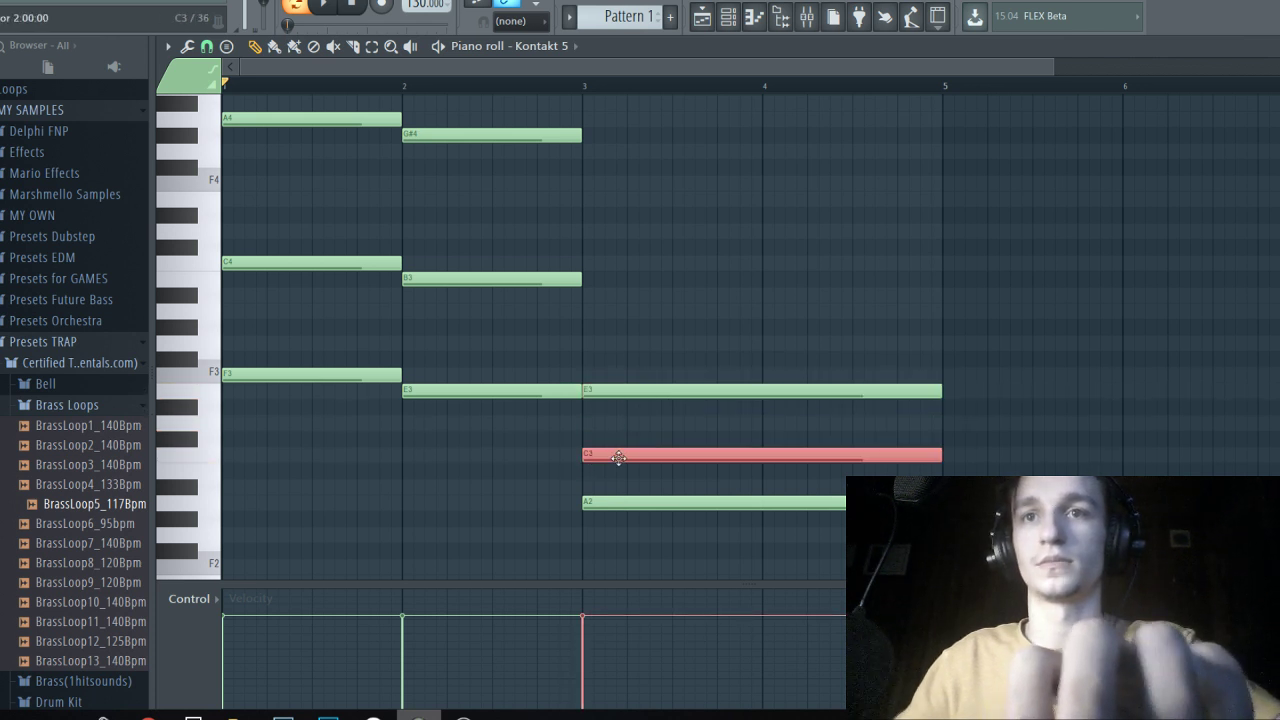
key("ctrl+Up")
key("space")
left_click(615, 444, "ctrl")
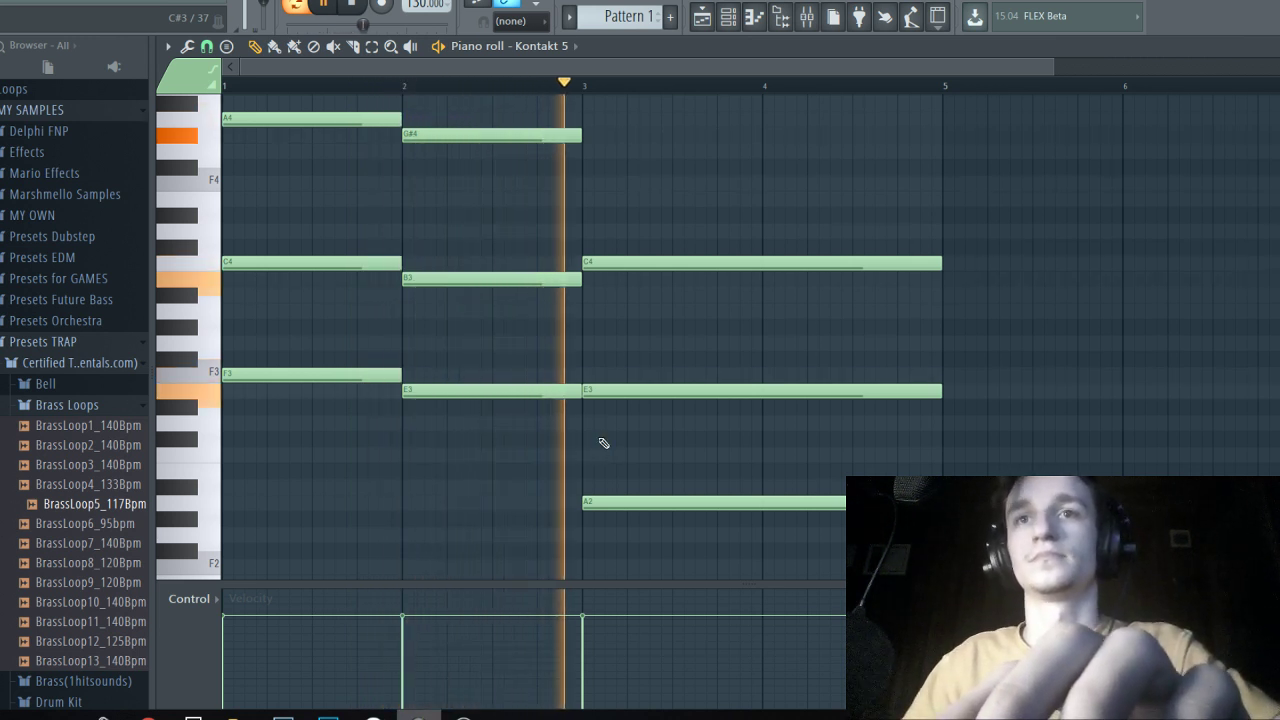
key("space")
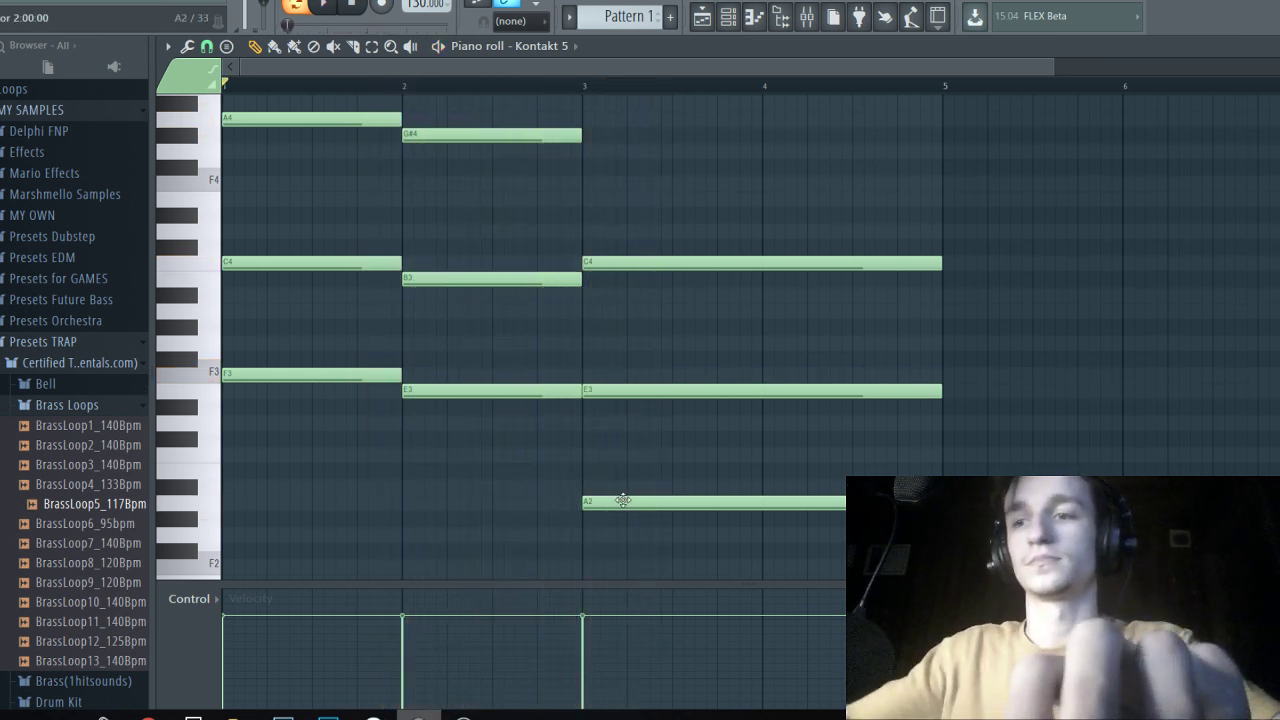
Transpose all notes of the chord progression up one octave and play it.
key("ctrl+Up")
key("space")
scroll(651, 489, "up", 3)
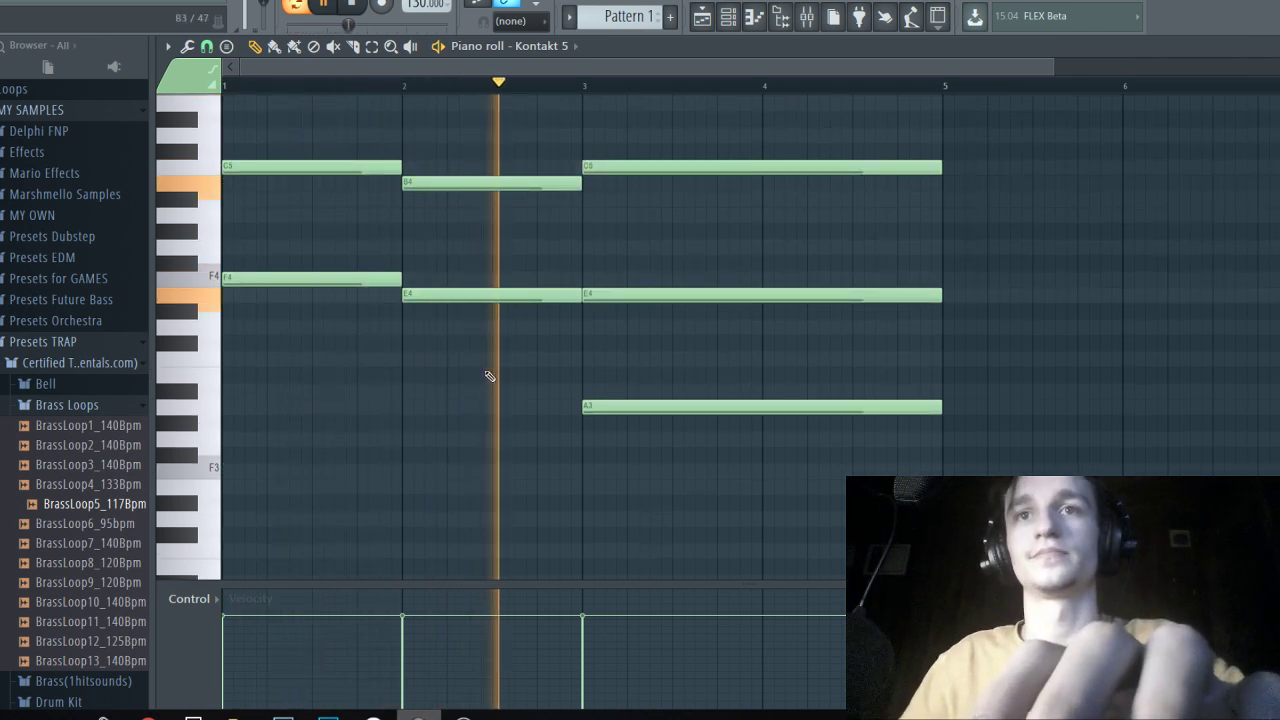
Copy the Kontakt chord progression into the Serum channel of a new Pattern 2 and open the Serum synth.
scroll(505, 410, "up", 2)
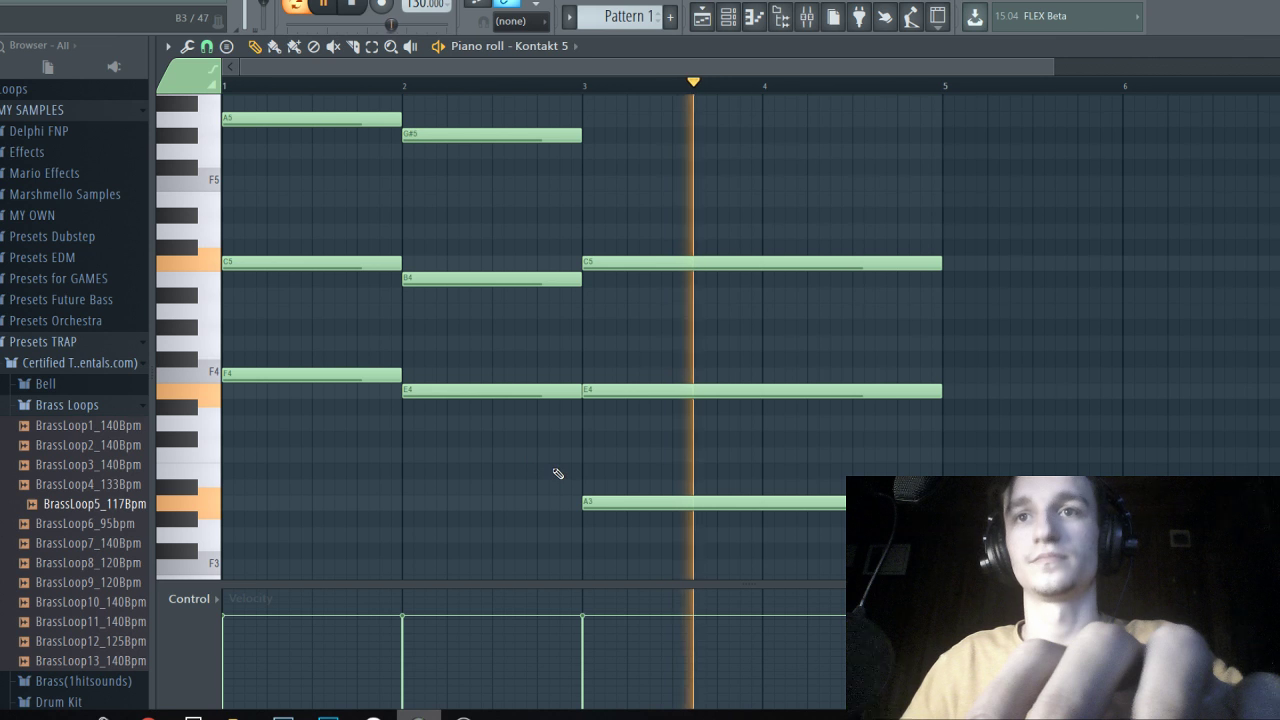
left_click(728, 16)
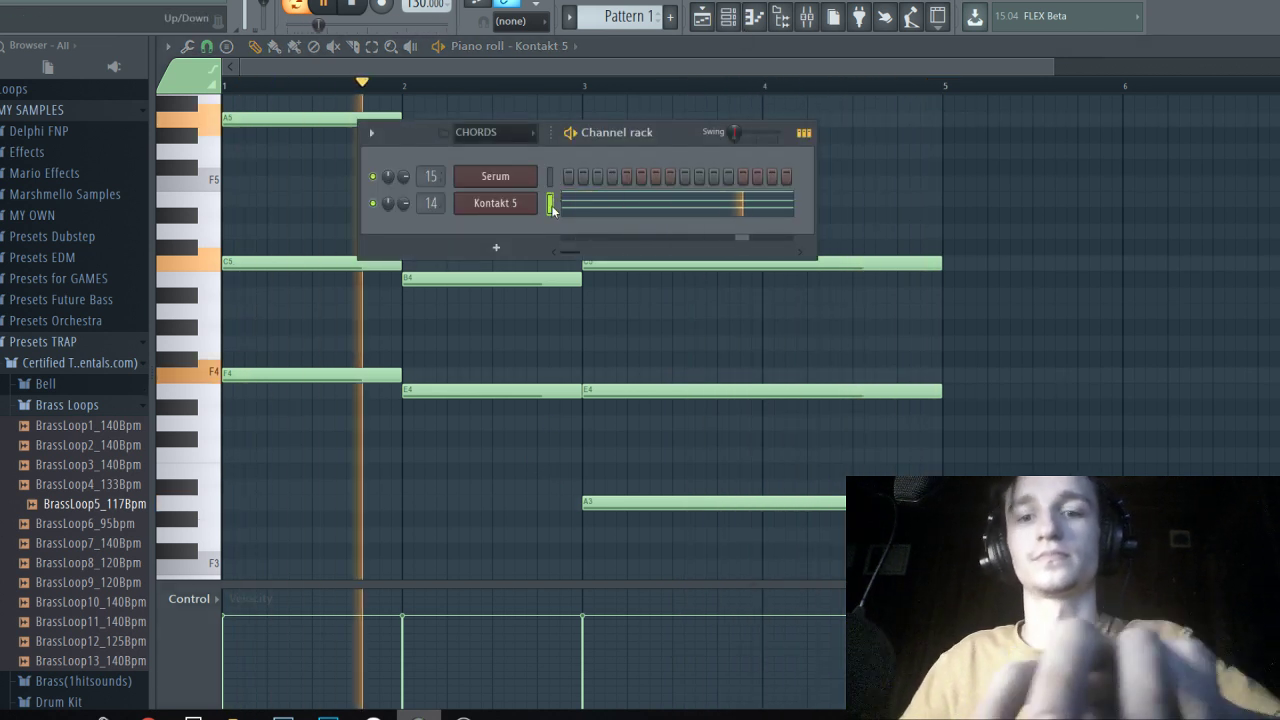
key("space")
left_click(602, 289)
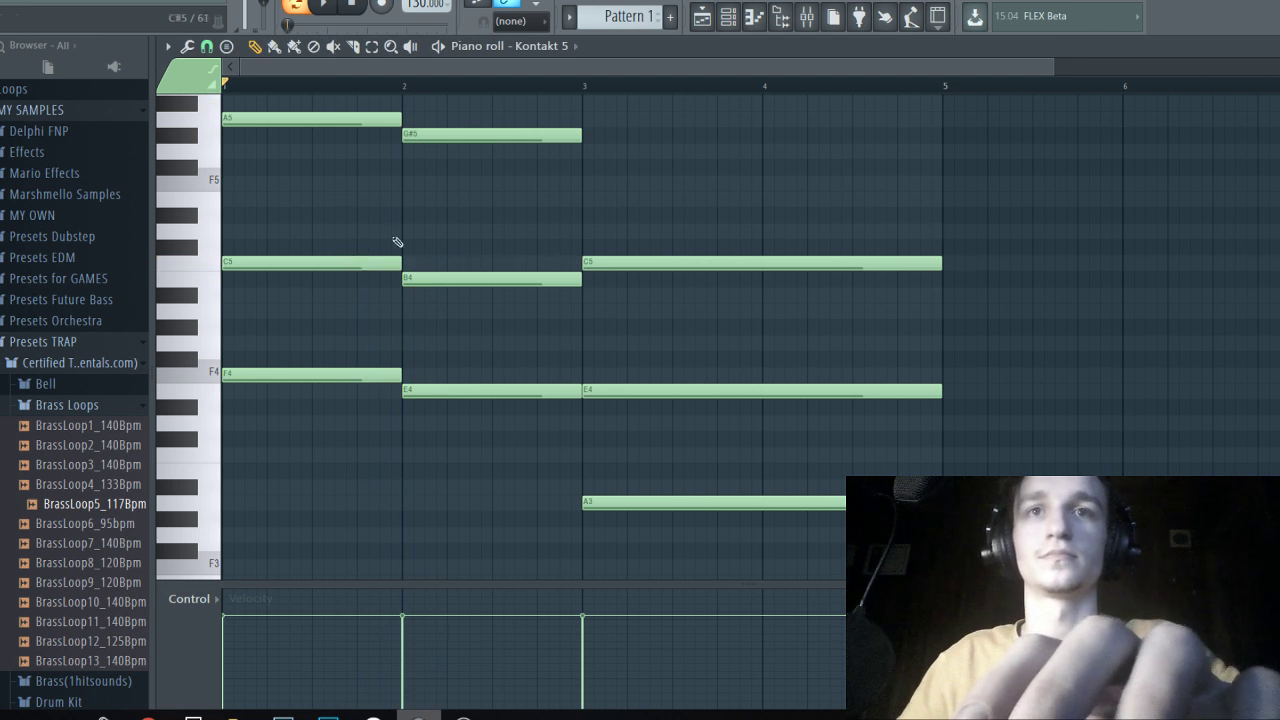
left_click(721, 25)
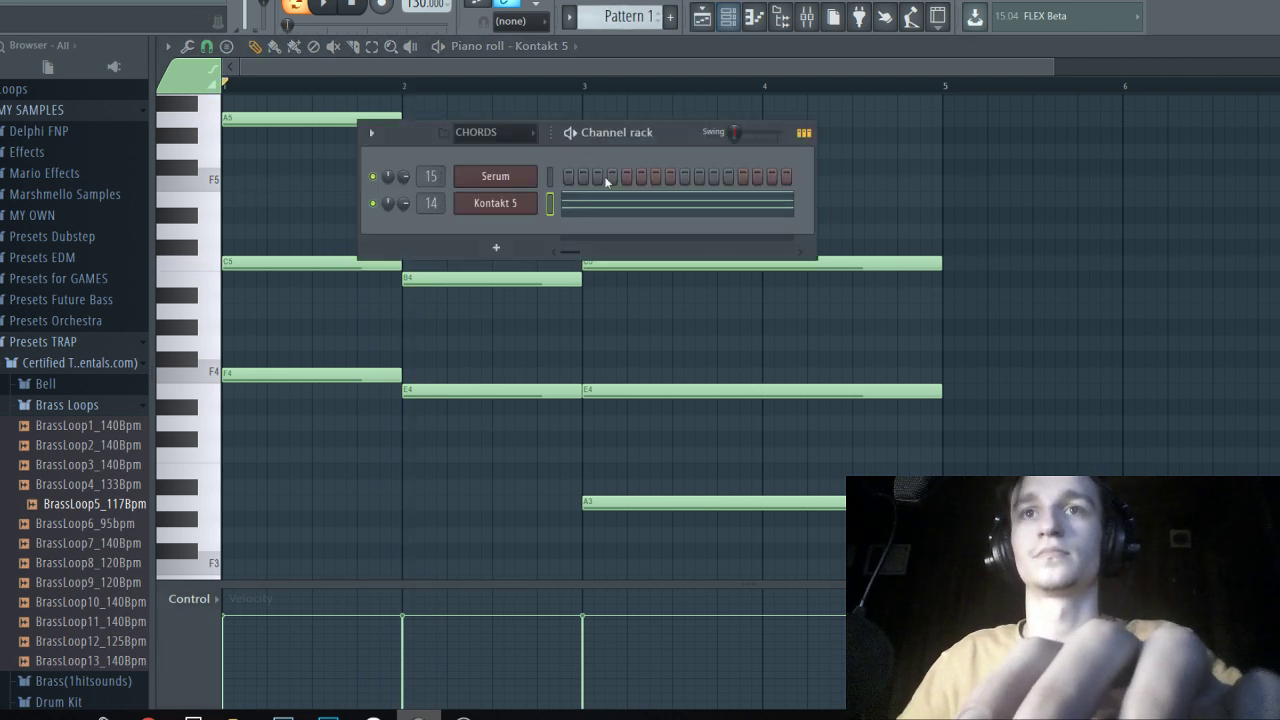
left_click(671, 17)
left_click(550, 180)
left_click(533, 178)
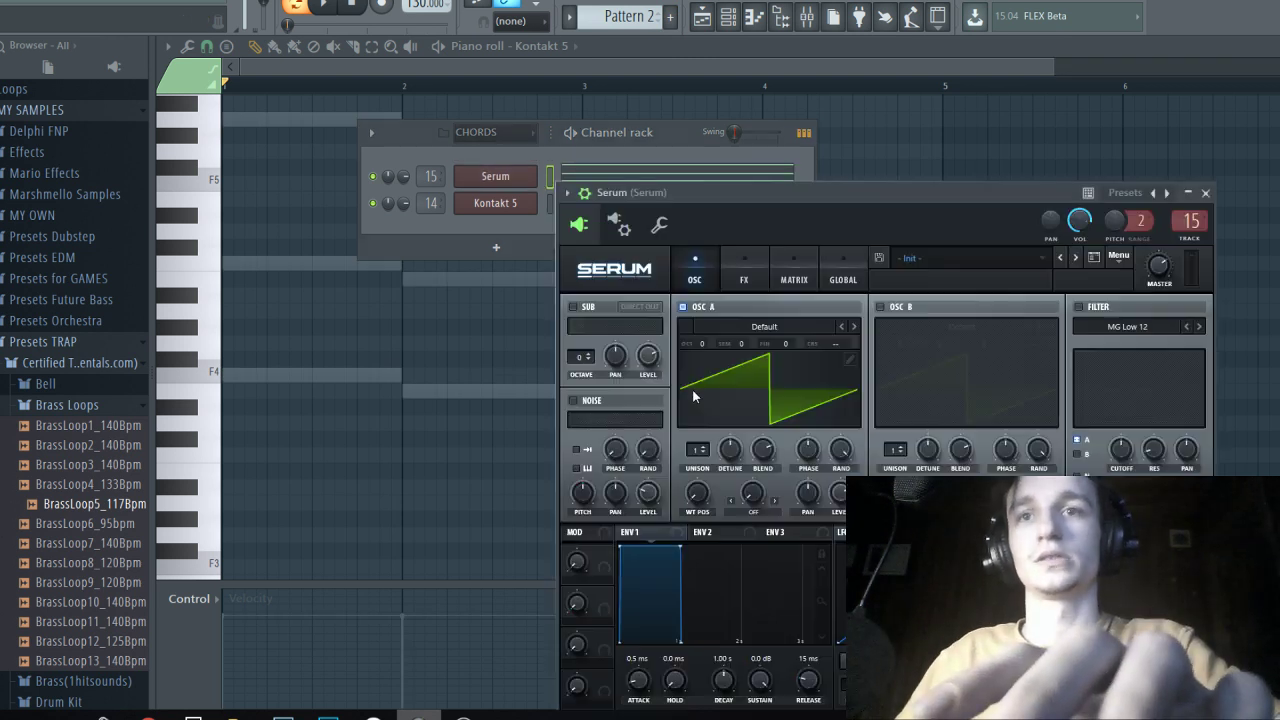
Reshape LFO 1 into a falling ramp, assign it to the OSC A level at a 1/8 rate, and play the pattern.
left_click_drag(839, 185, 676, 70)
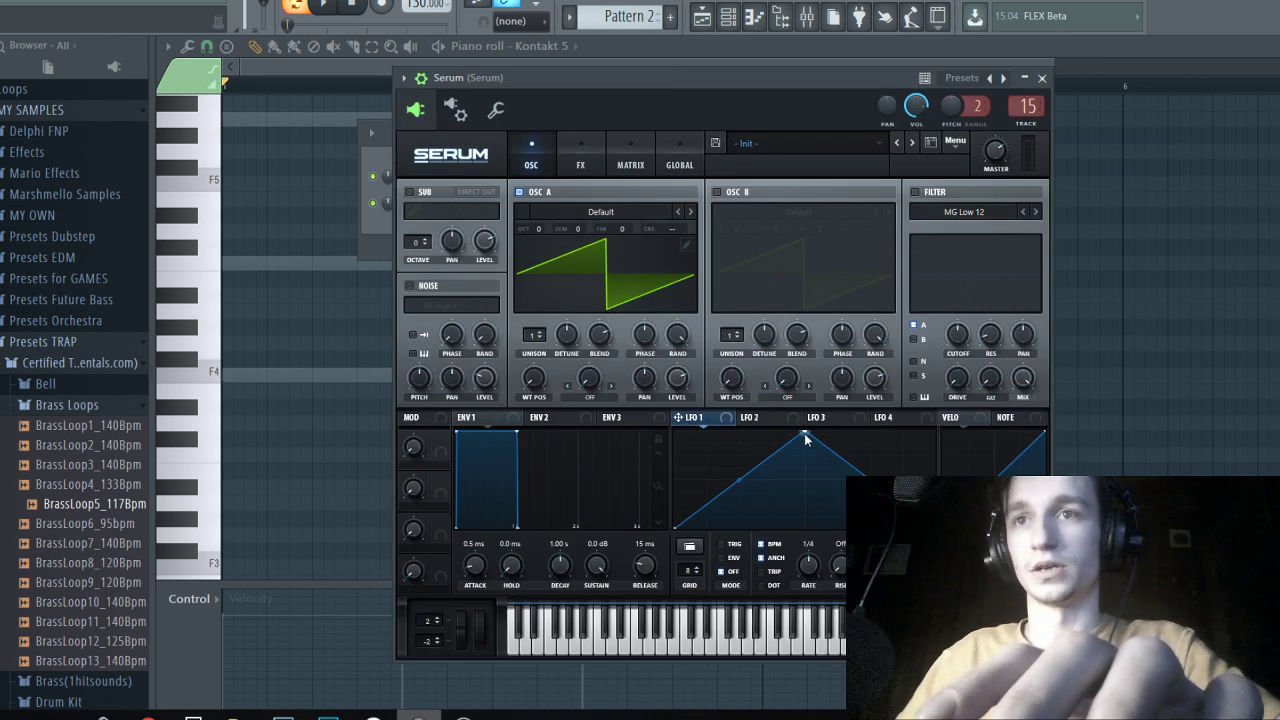
left_click_drag(806, 440, 678, 398)
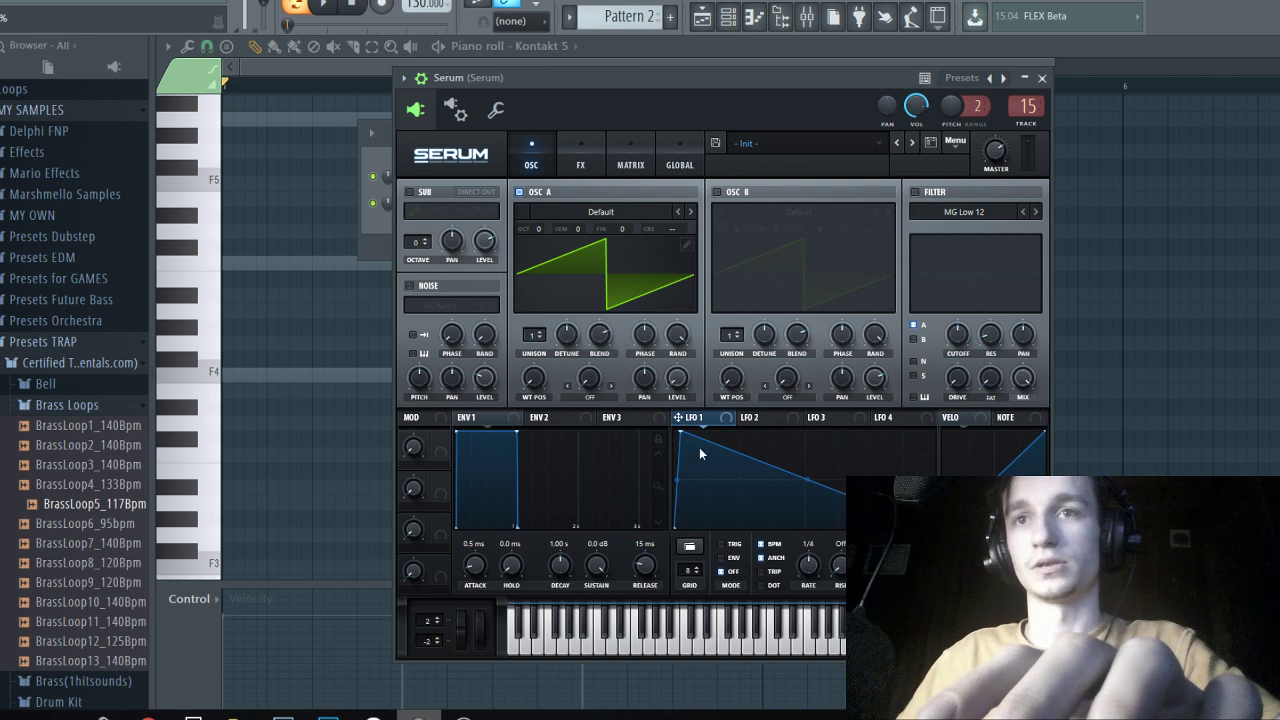
key("space")
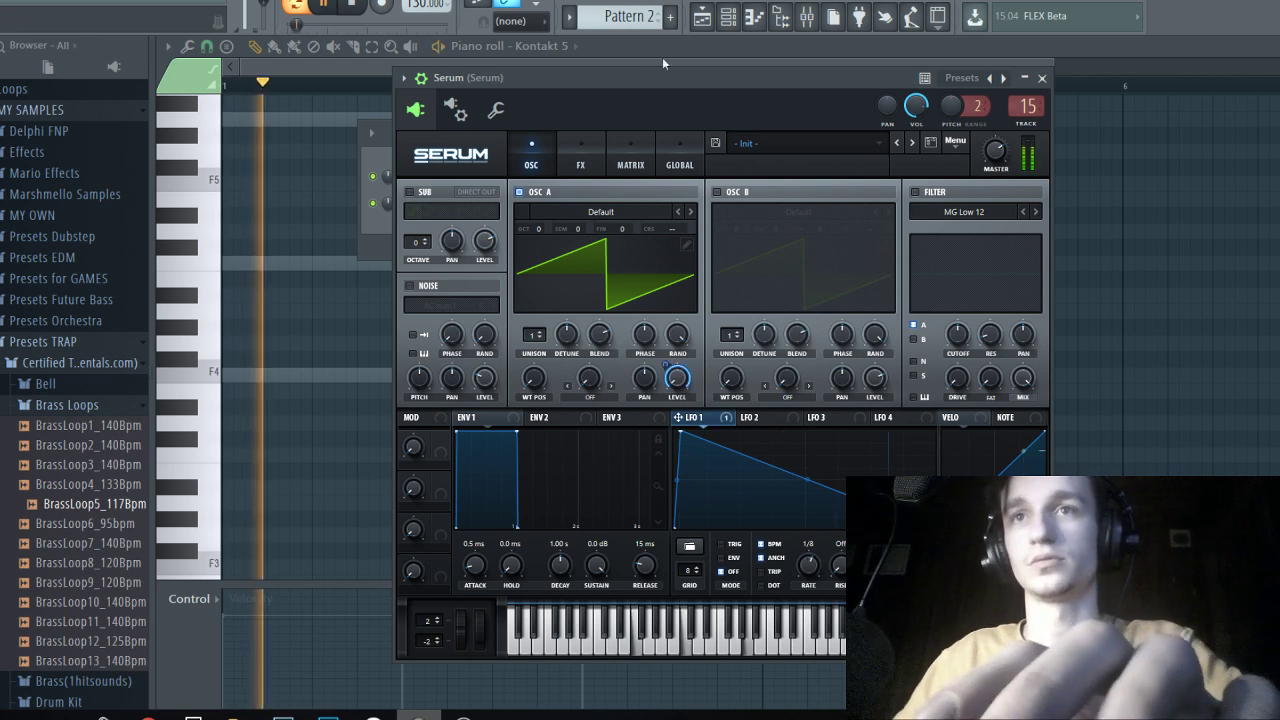
Bow the falling slope of LFO 1 outward and set the project tempo to 150 BPM.
left_click_drag(805, 480, 807, 461)
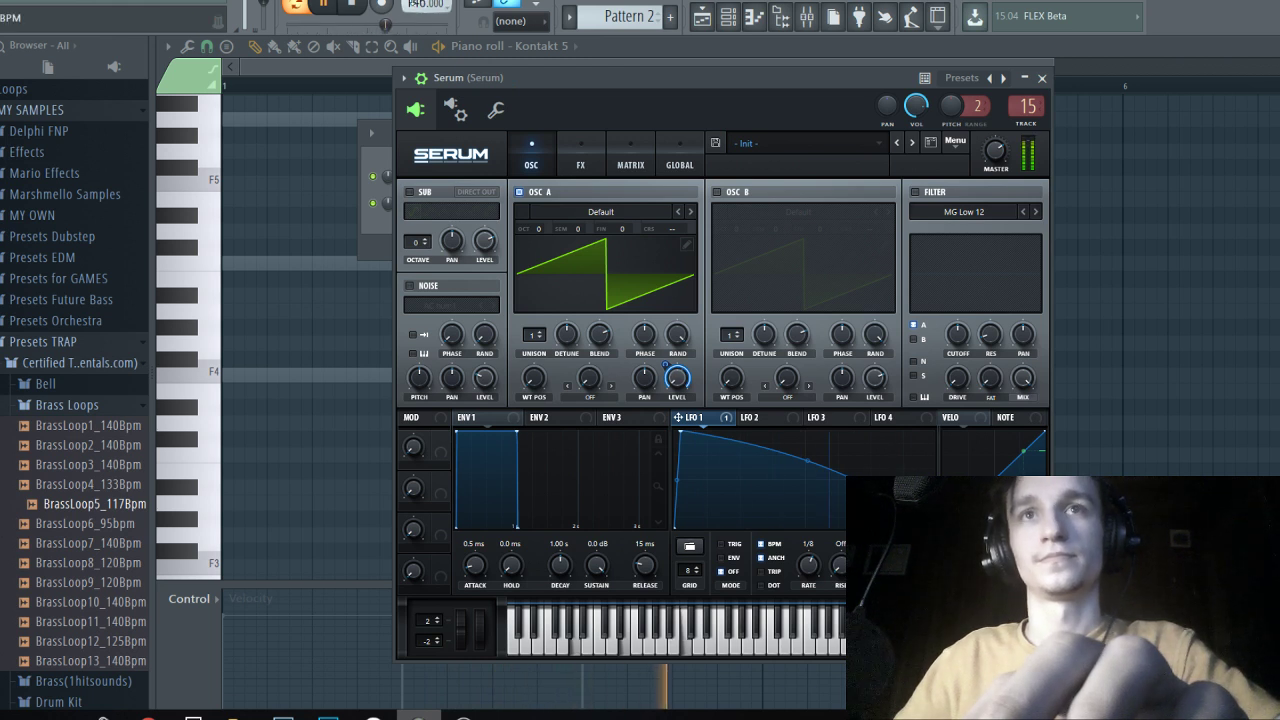
left_click_drag(807, 460, 807, 453)
key("space")
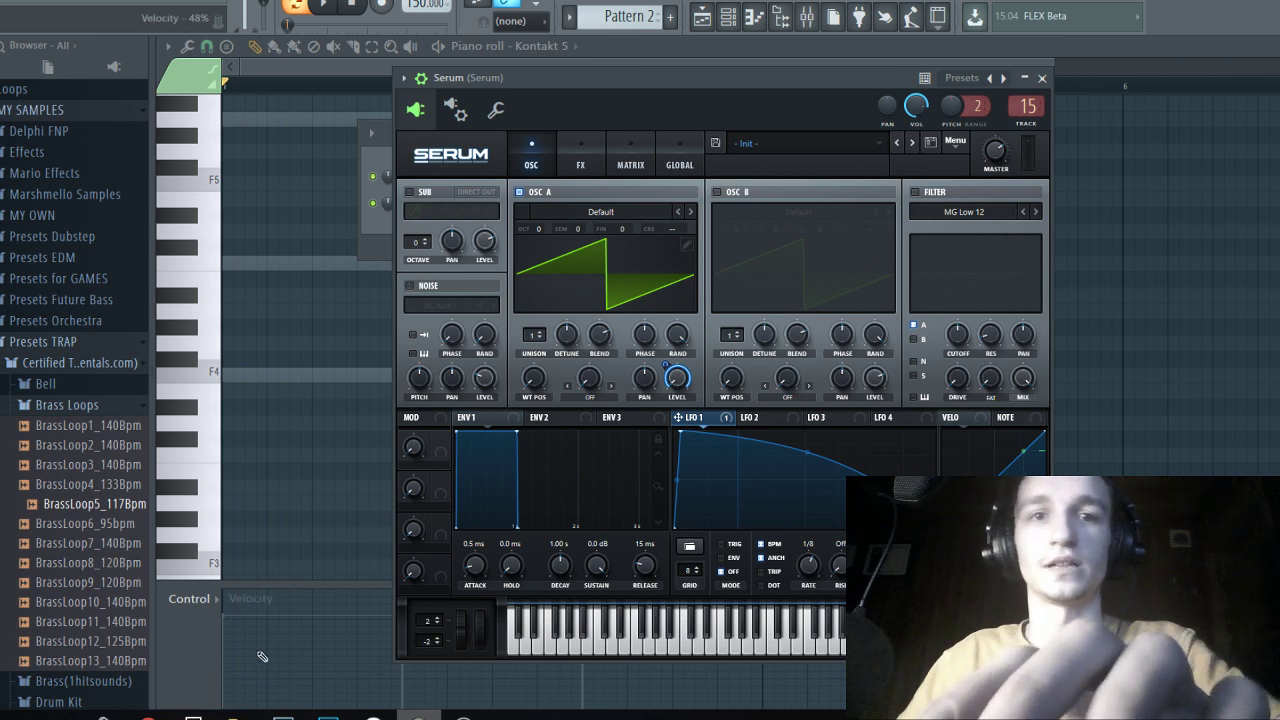
Check the livestream chat on the YouTube dashboard, return to FL Studio and reposition the Serum window.
left_click(148, 716)
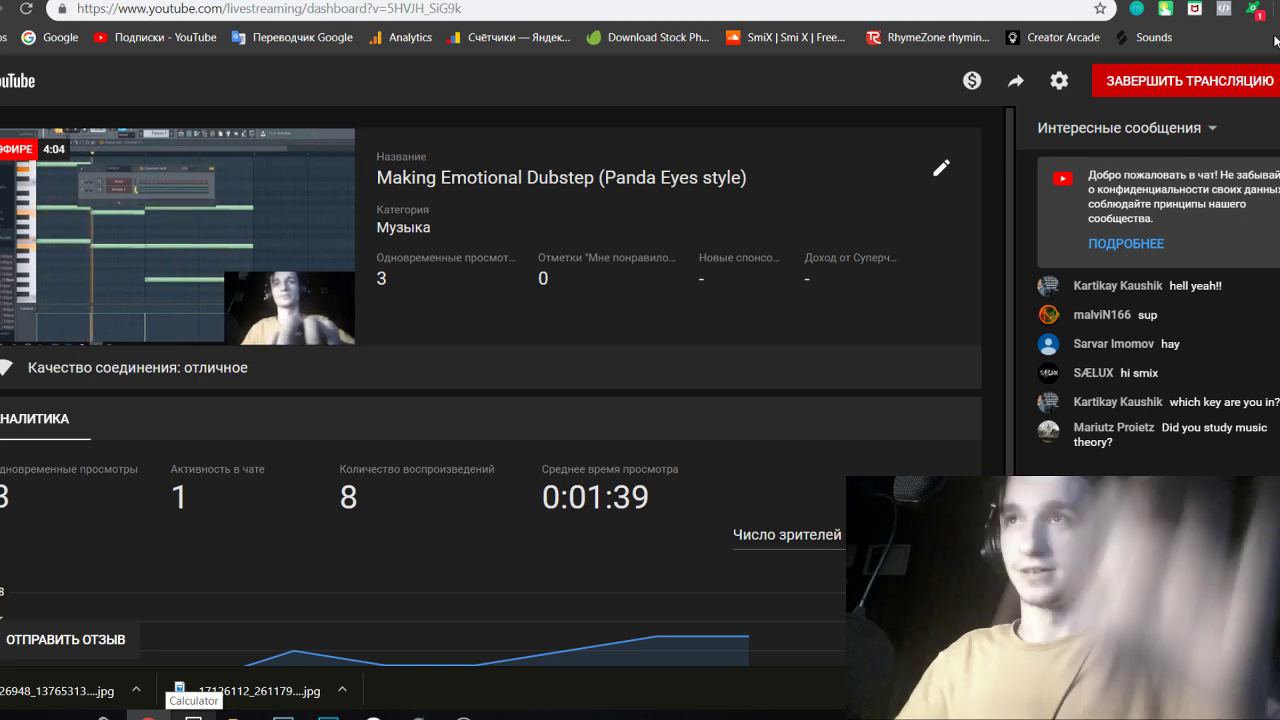
left_click(1279, 1)
left_click_drag(741, 83, 829, 169)
left_click_drag(621, 161, 562, 116)
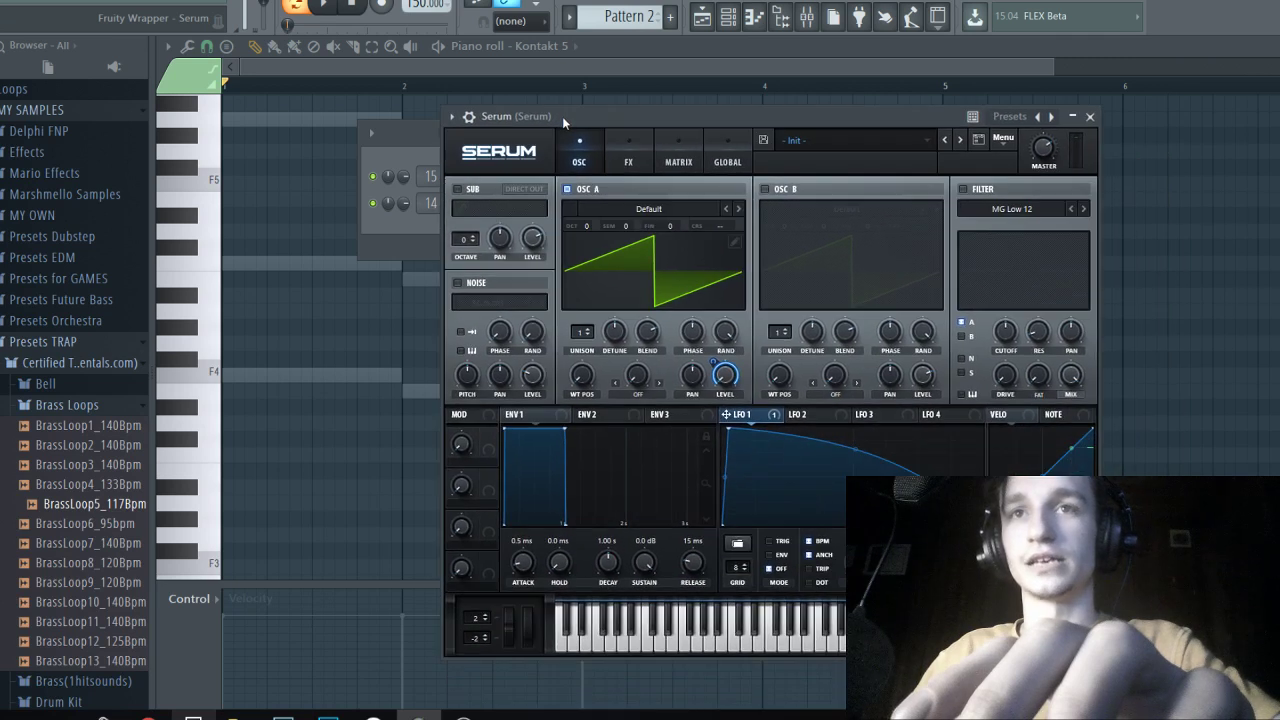
left_click_drag(709, 121, 652, 128)
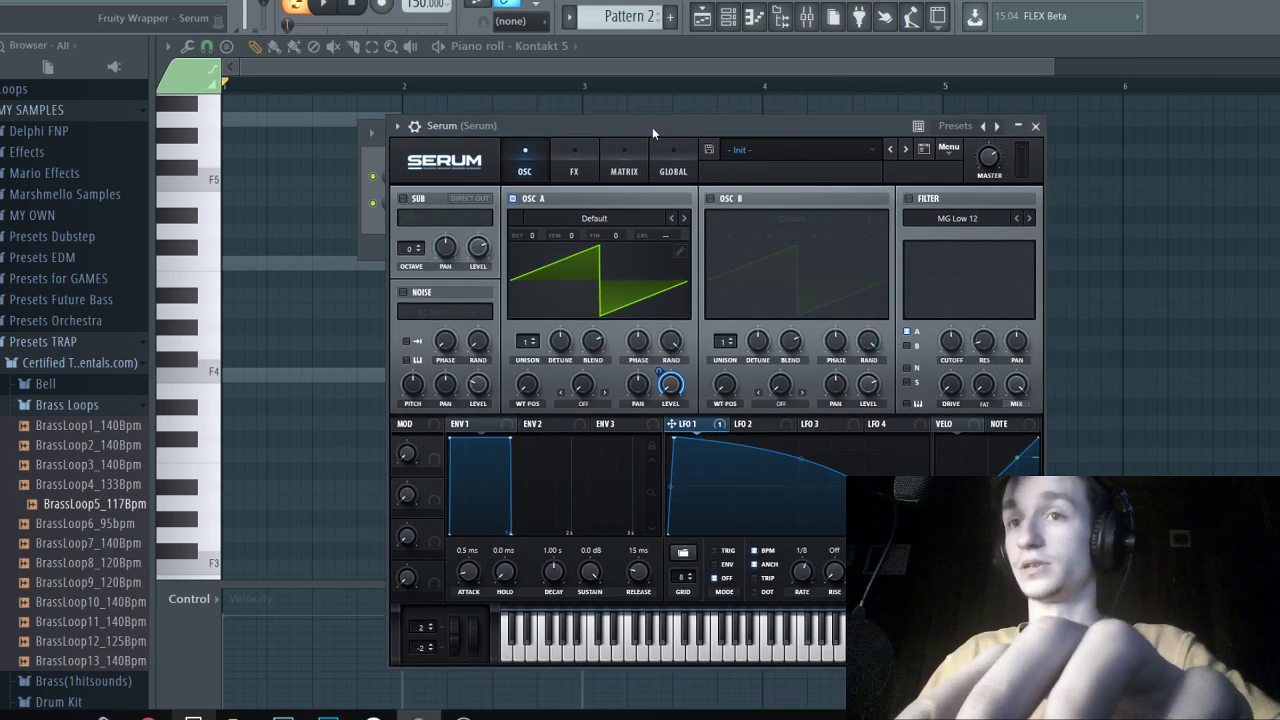
left_click_drag(652, 127, 597, 115)
Add a one-bar F5 note at bar 1 and a one-bar E5 note at bar 2 to the Serum chords.
left_click(728, 16)
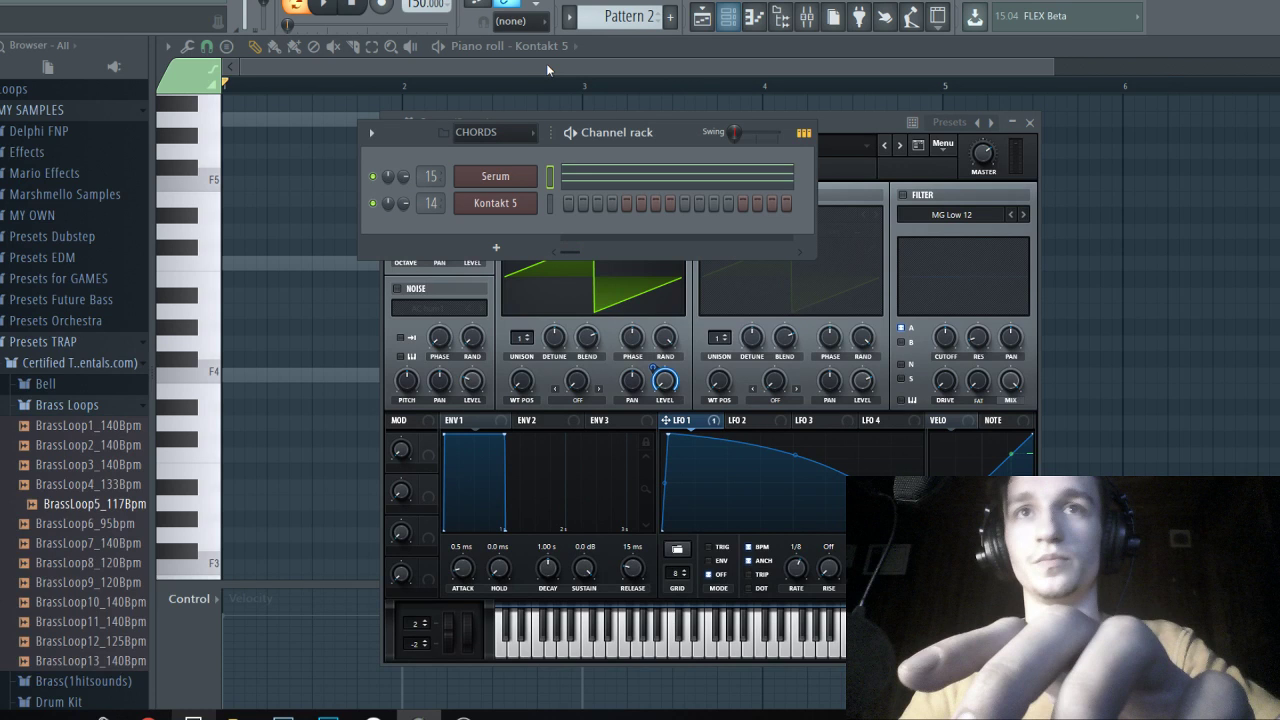
left_click(621, 182)
scroll(411, 272, "up", 3)
scroll(390, 288, "down", 2)
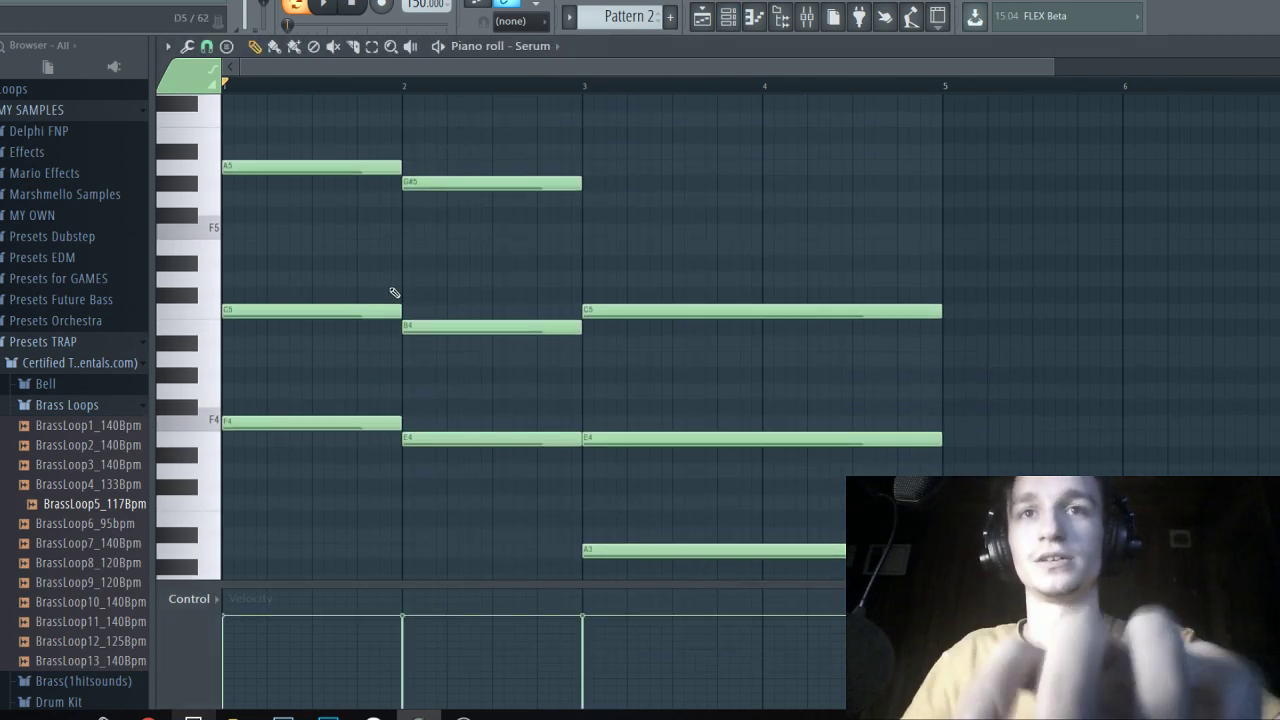
left_click_drag(250, 217, 223, 235)
key("space")
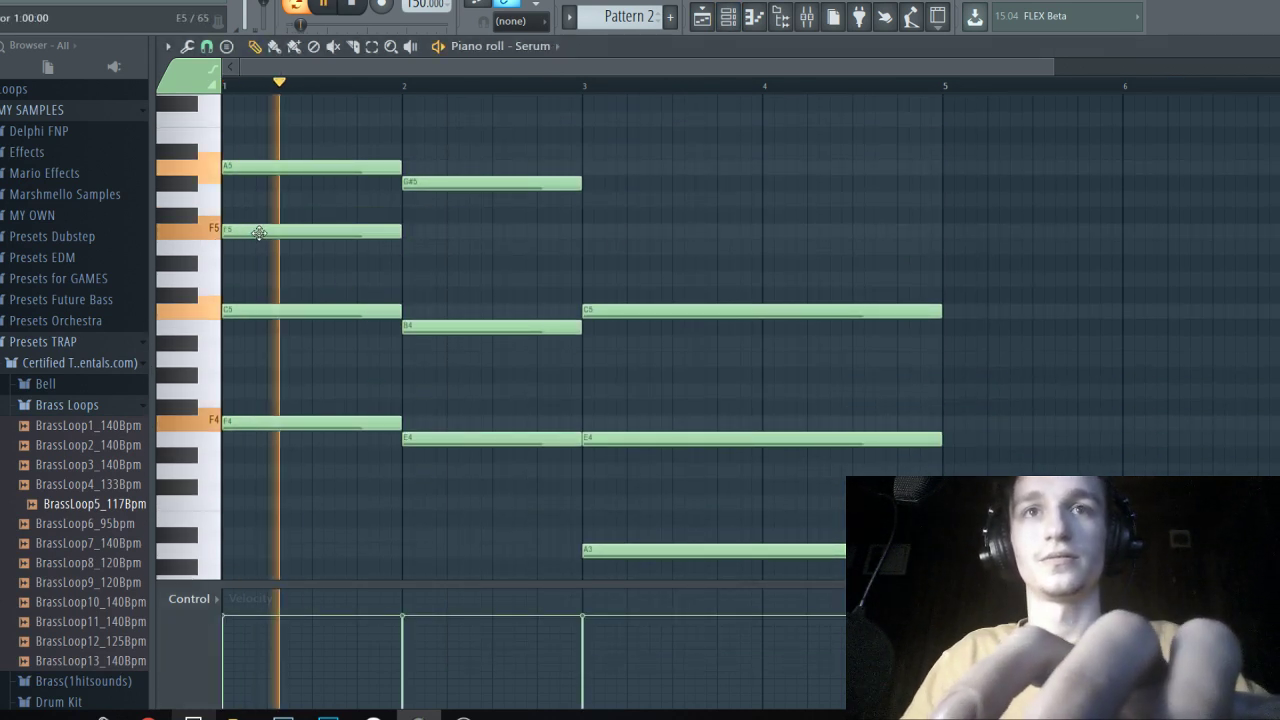
left_click(417, 242)
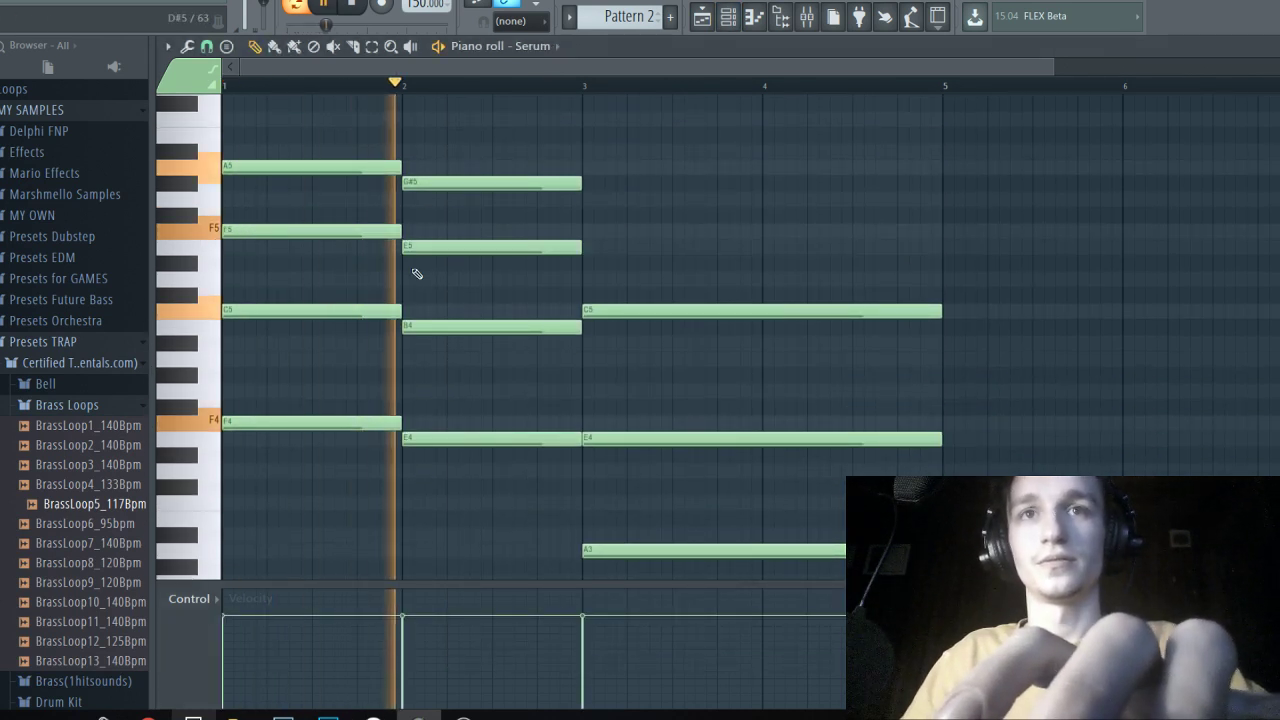
Add a six-step D5 note at bar 3, fill the rest of the bar with E5, and duplicate both notes into bar 4.
left_click(578, 280)
key("space")
left_click_drag(674, 283, 685, 281)
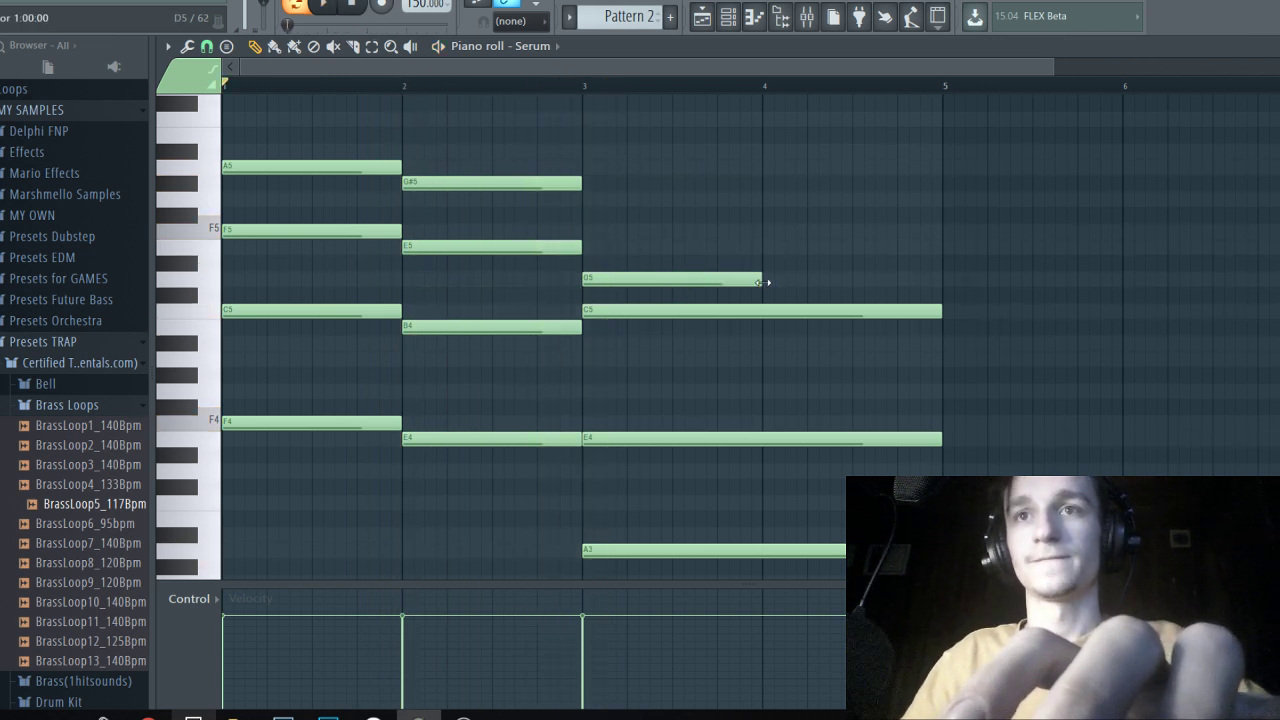
key("space")
left_click_drag(762, 282, 643, 283)
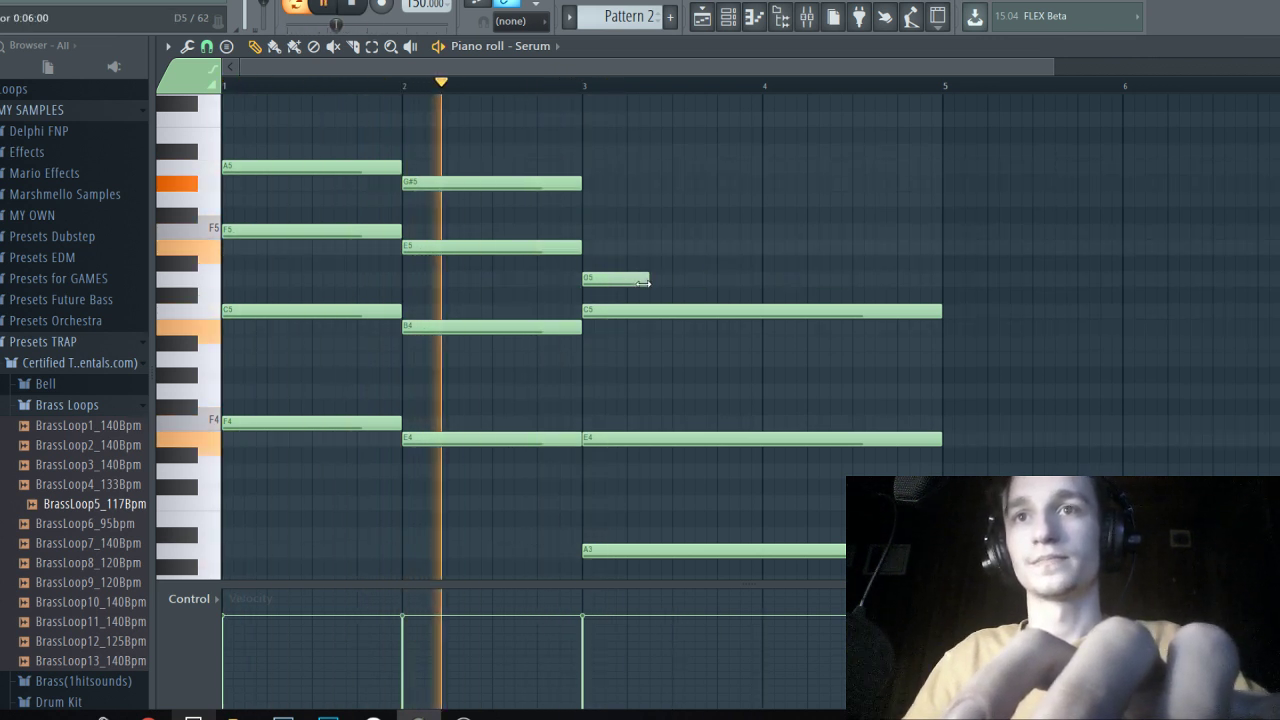
left_click(658, 247)
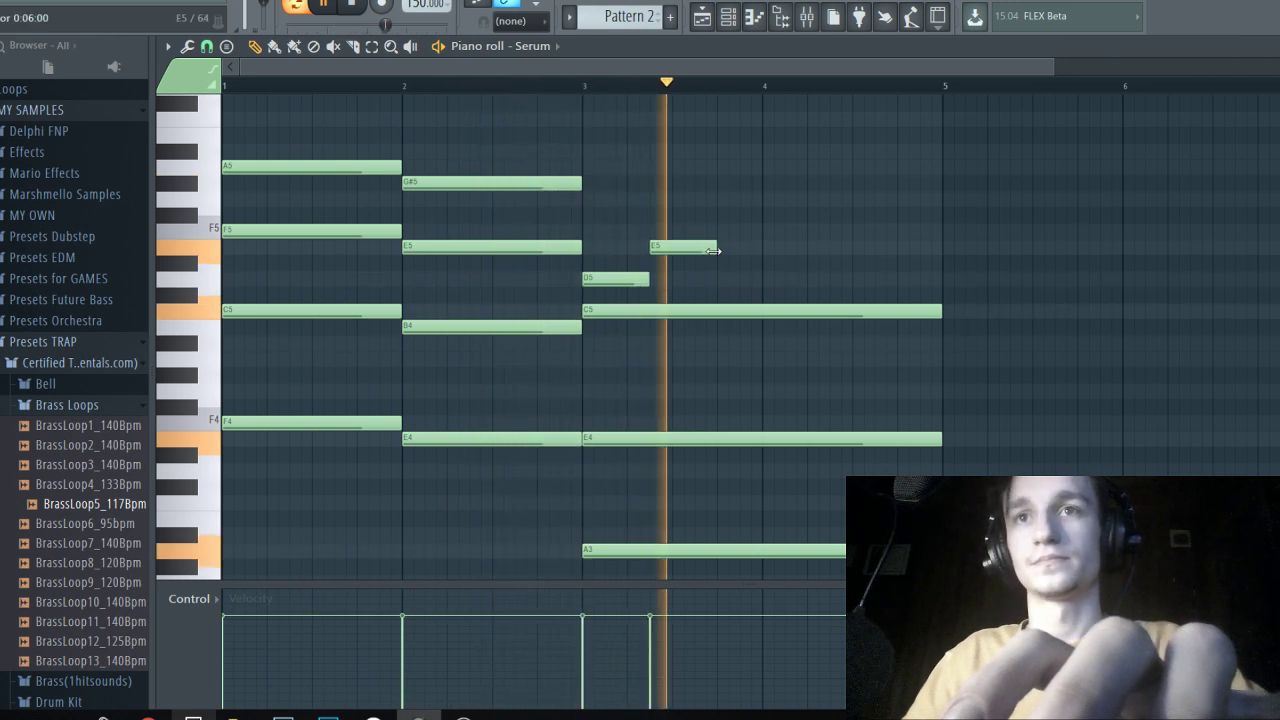
left_click_drag(713, 251, 763, 249)
key("space")
left_click_drag(757, 217, 598, 292)
key("ctrl+b")
Set Serum's OSC A to 11 unison voices with a detune of 0.08 and play the pattern.
left_click(730, 18)
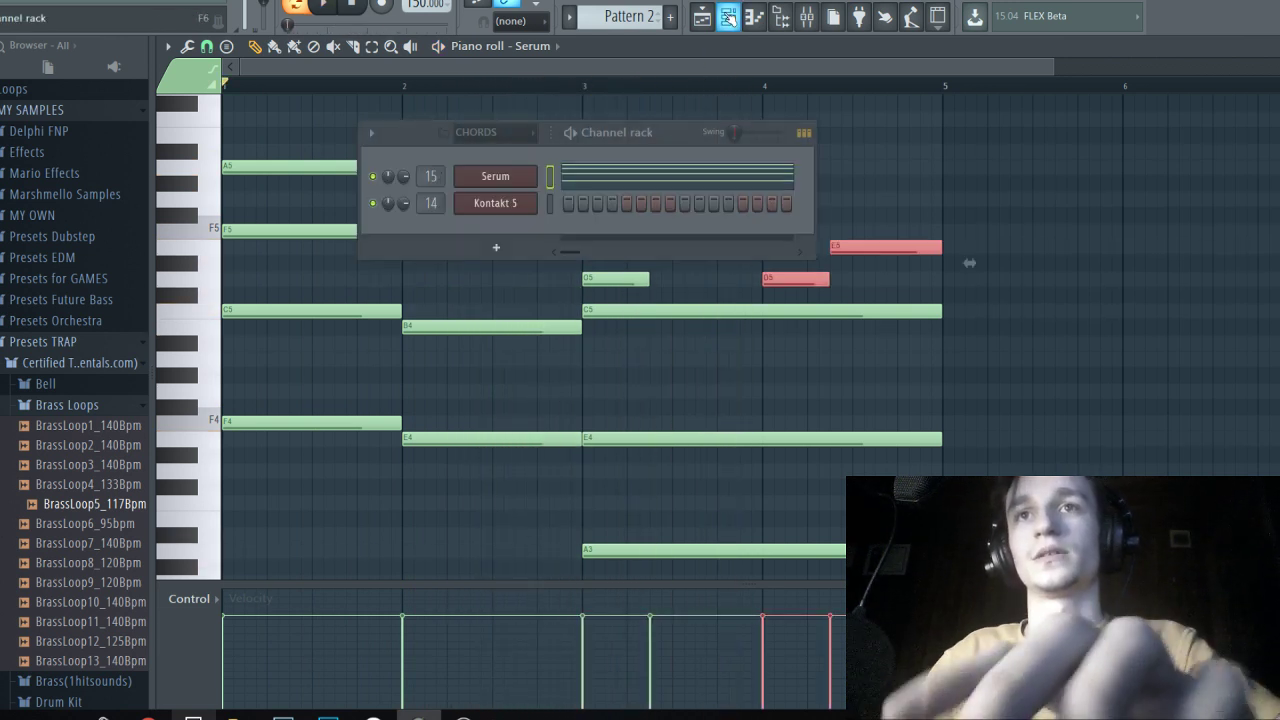
left_click(495, 176)
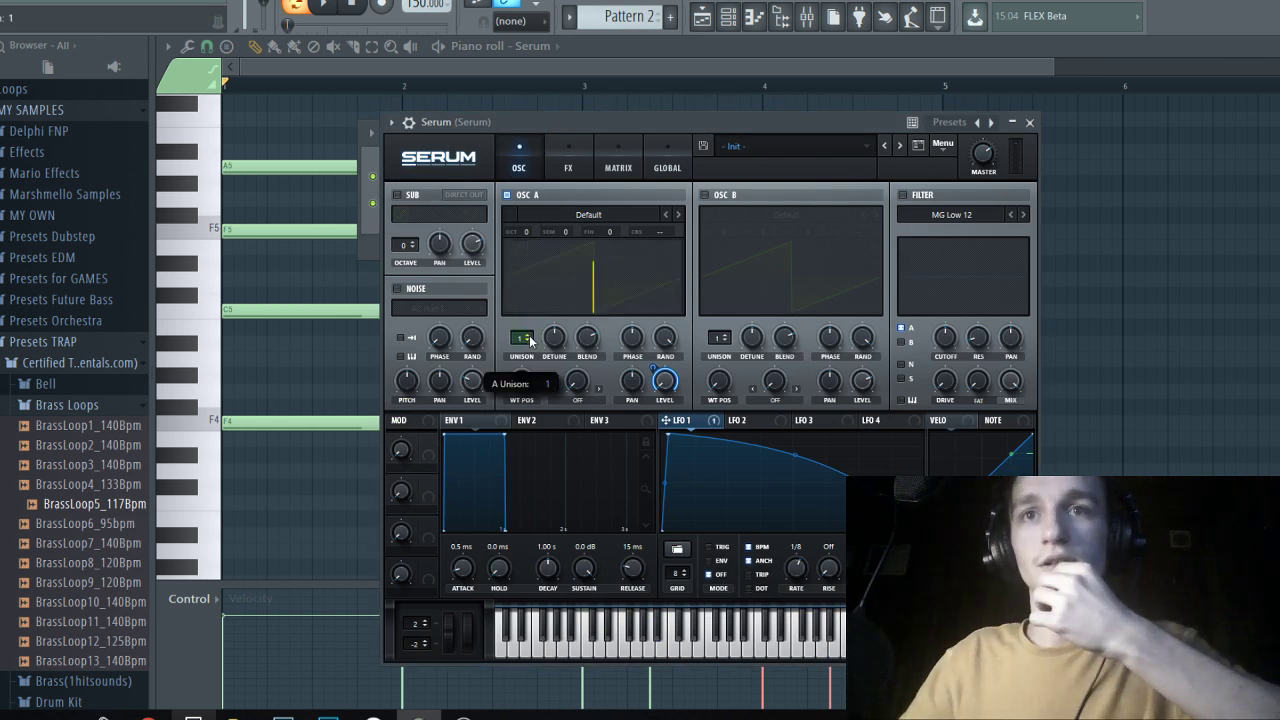
mouse_move(529, 336)
left_mouse_down()
mouse_move(530, 298)
mouse_move(550, 374)
mouse_move(547, 351)
left_mouse_up()
key("space")
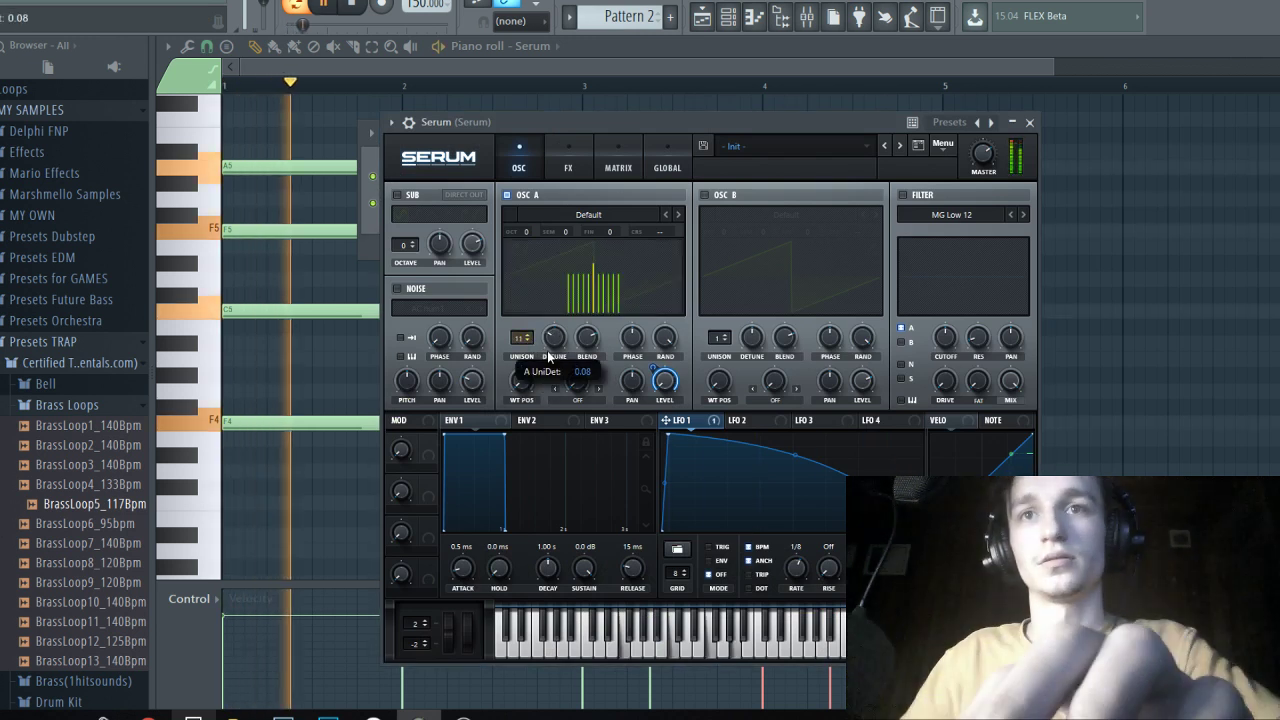
Enable Serum's delay, compressor and reverb effects, and set the compressor to multiband with 7.9 dB gain.
left_click(568, 166)
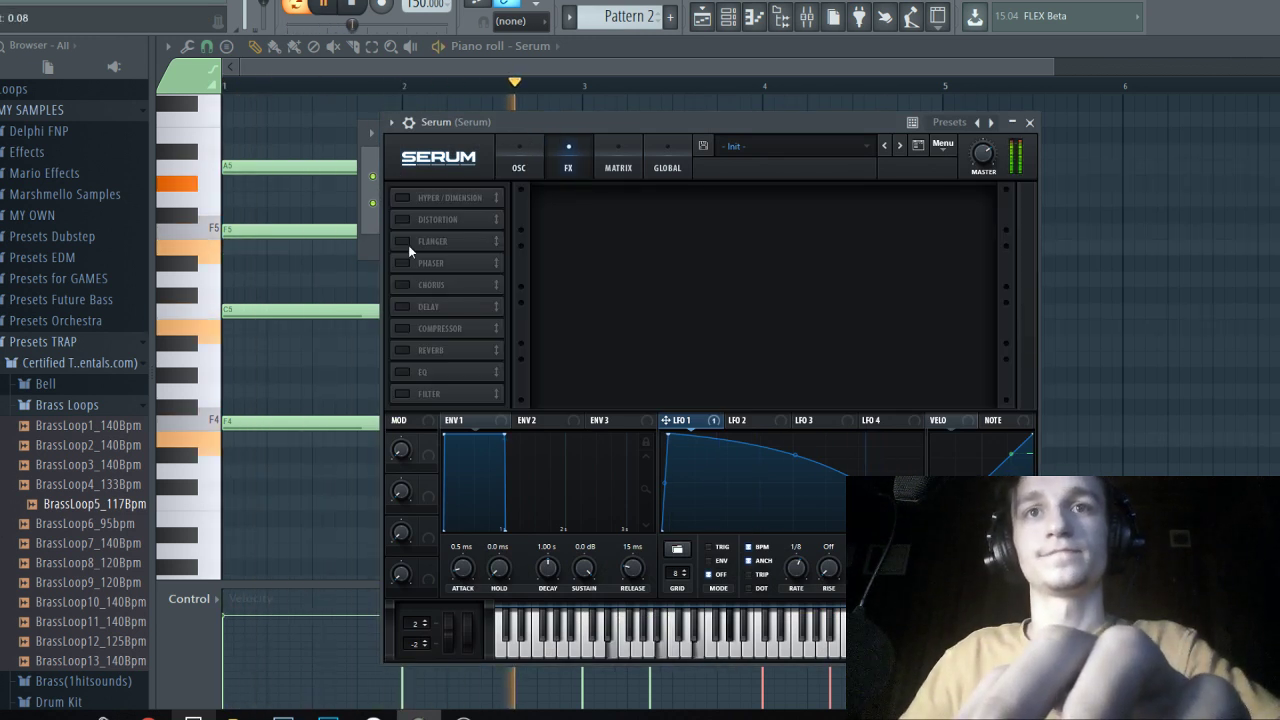
left_click_drag(400, 310, 401, 350)
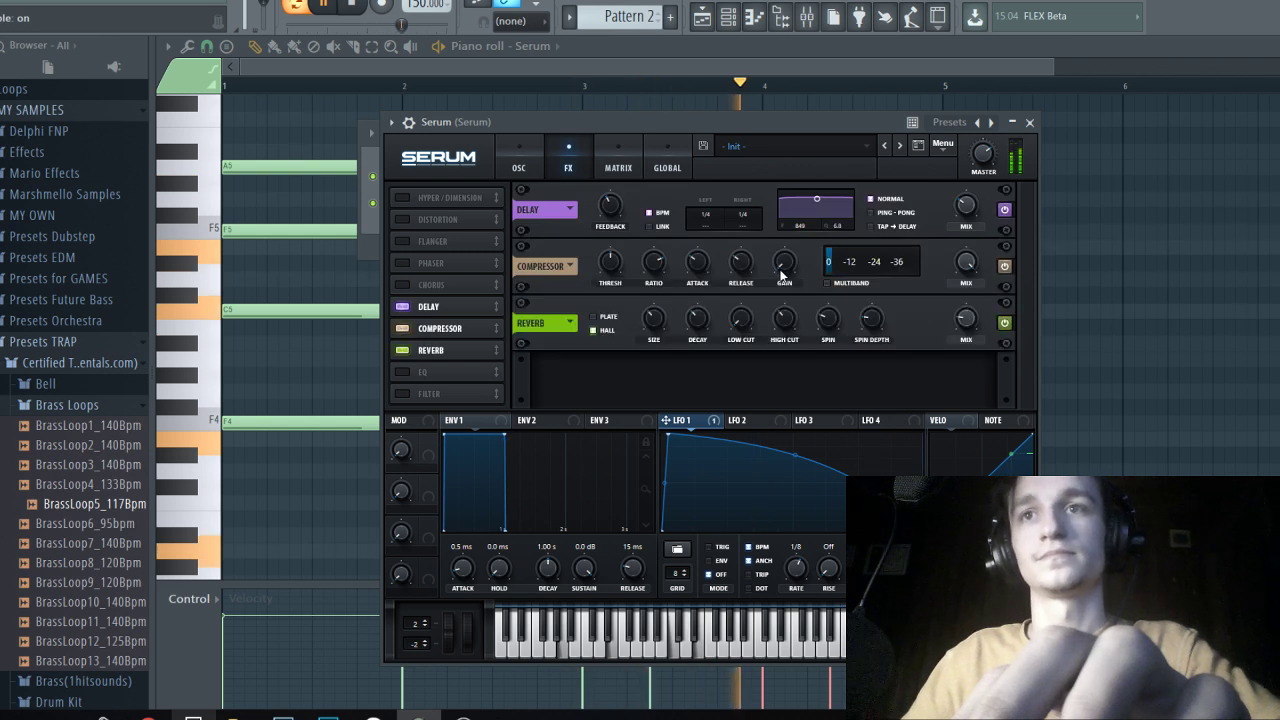
left_click(813, 281)
left_click_drag(793, 263, 793, 258)
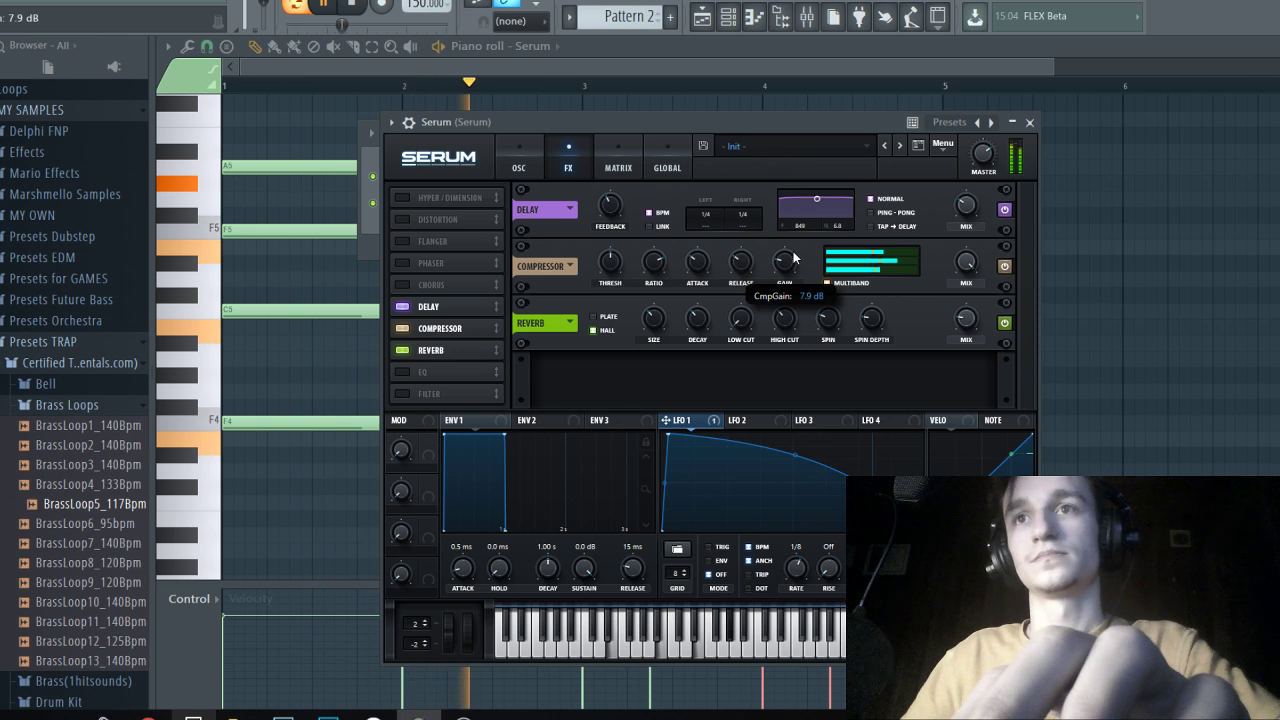
Enable the MG Low 12 filter on OSC A, modulate its cutoff with LFO 1, and set the cutoff to about 1701 Hz.
left_click(519, 162)
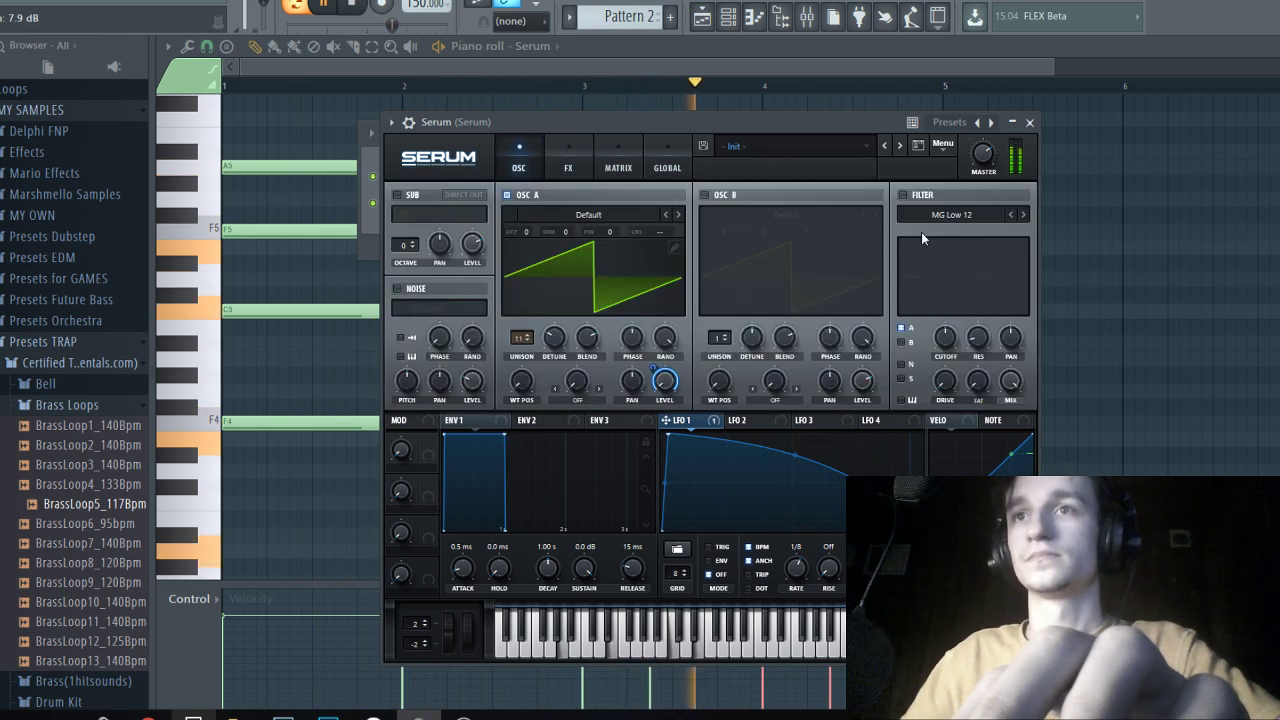
left_click(912, 196)
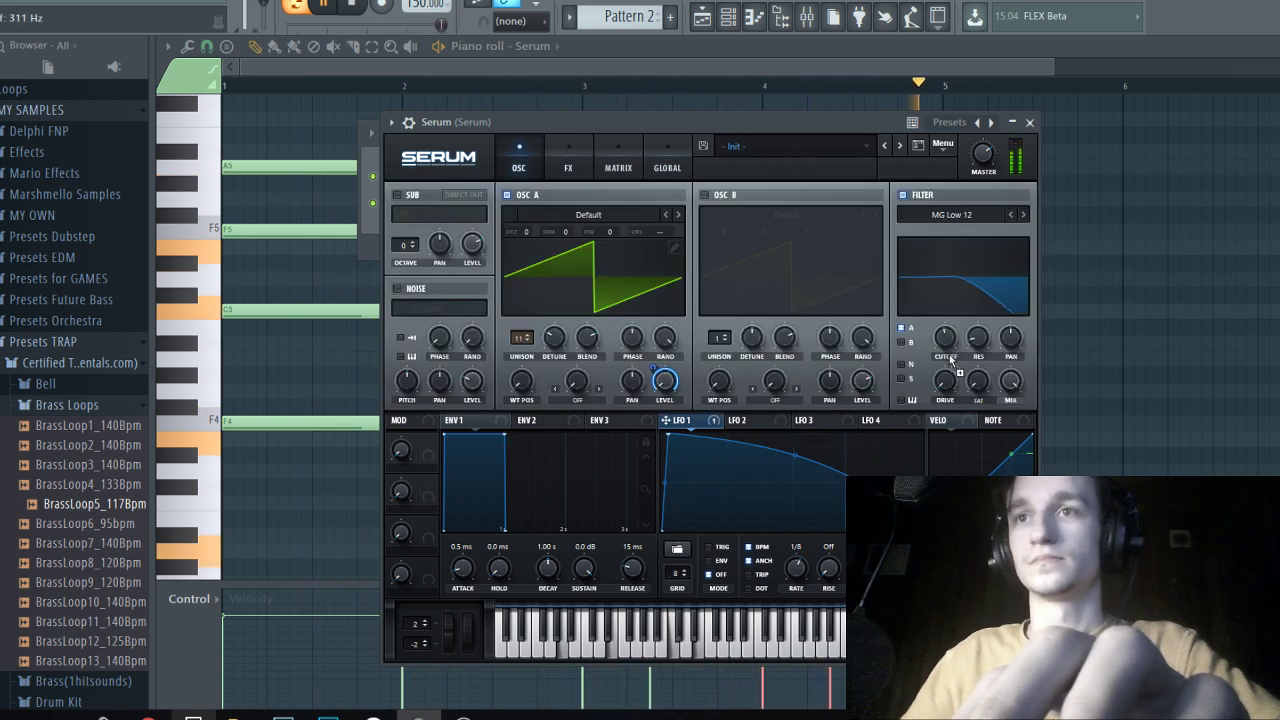
left_click_drag(950, 361, 945, 340)
mouse_move(934, 324)
left_mouse_down()
mouse_move(944, 341)
mouse_move(955, 320)
left_mouse_up()
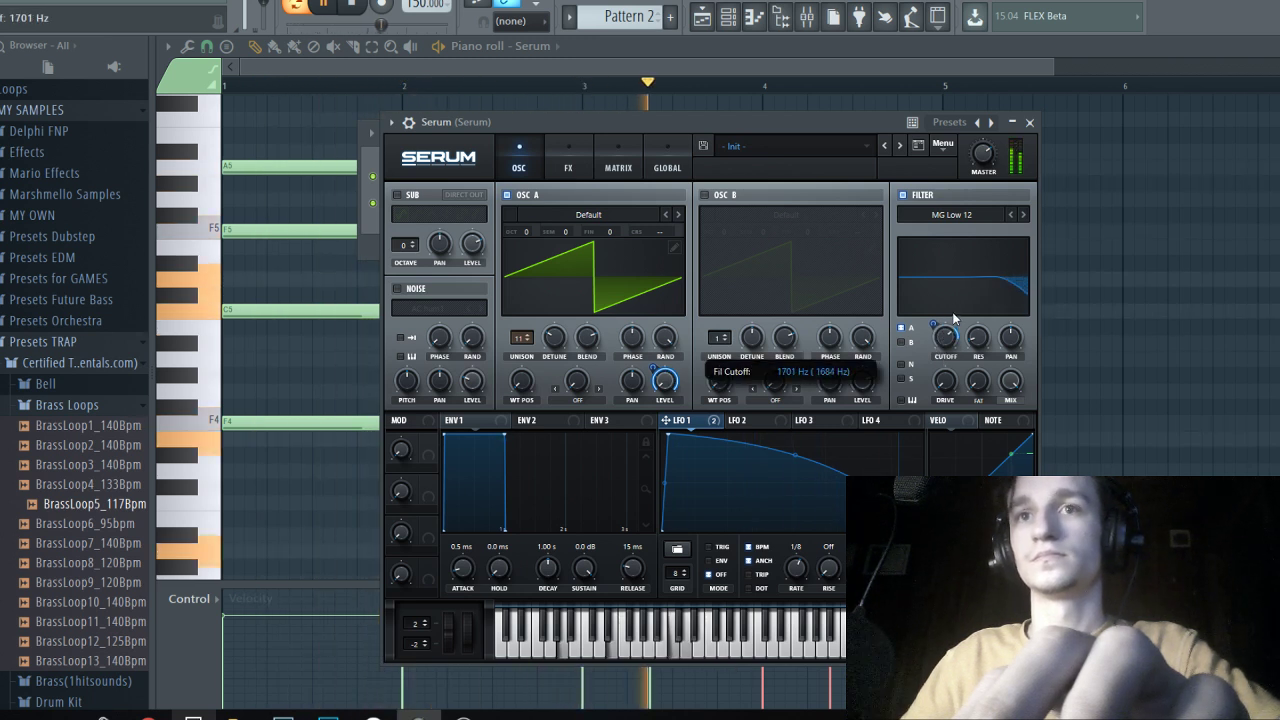
left_click_drag(581, 123, 571, 118)
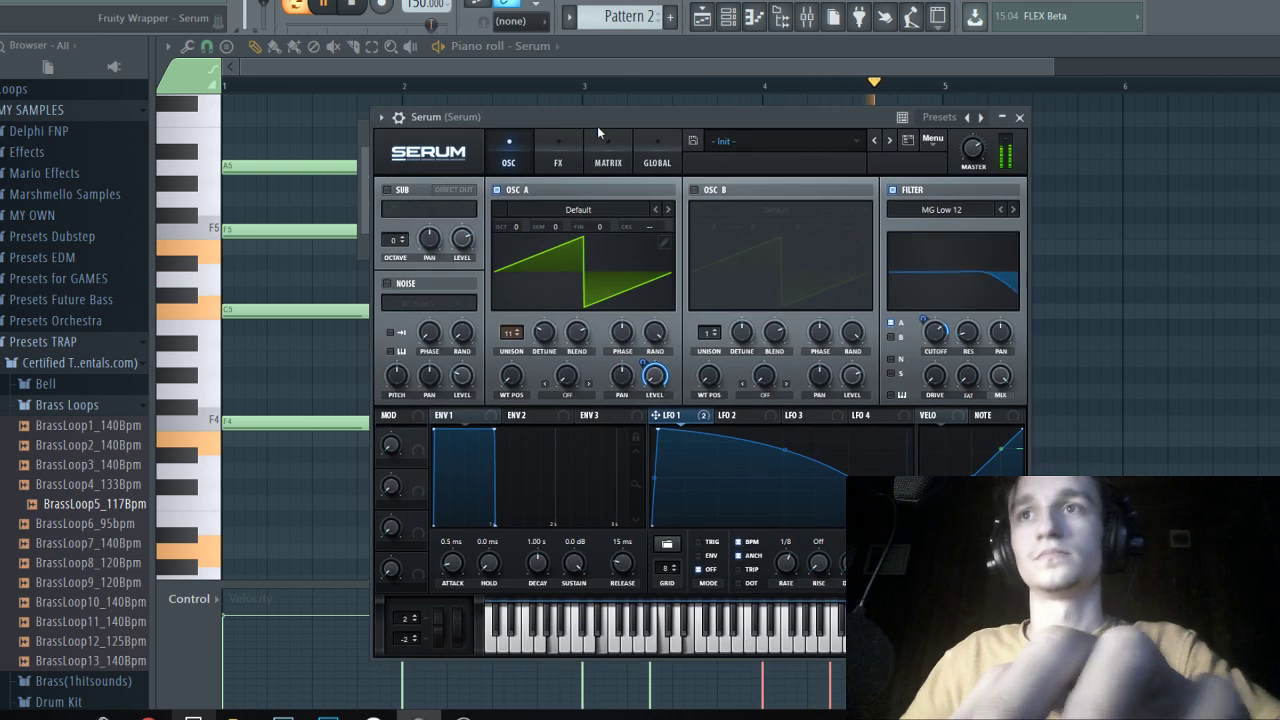
Bring up the playlist and look through the channel groups in the channel rack.
left_click(808, 20)
left_click(808, 20)
left_click(728, 18)
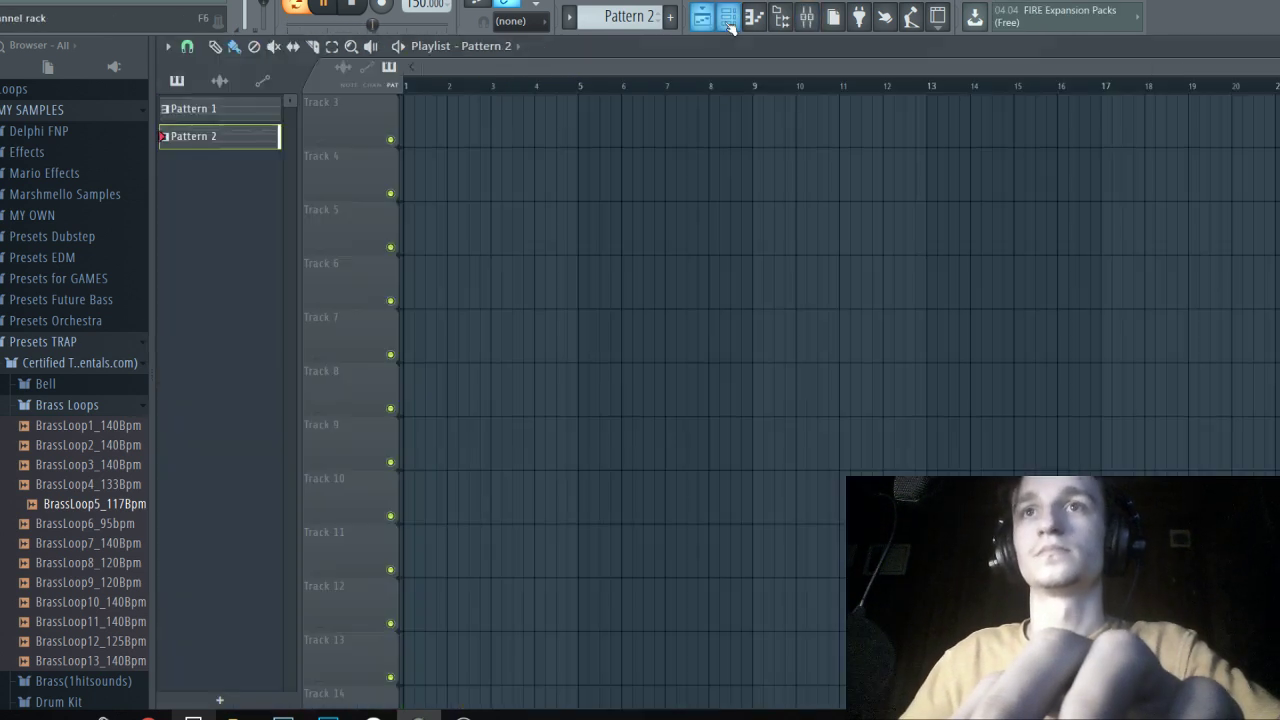
left_click(702, 16)
left_click(515, 135)
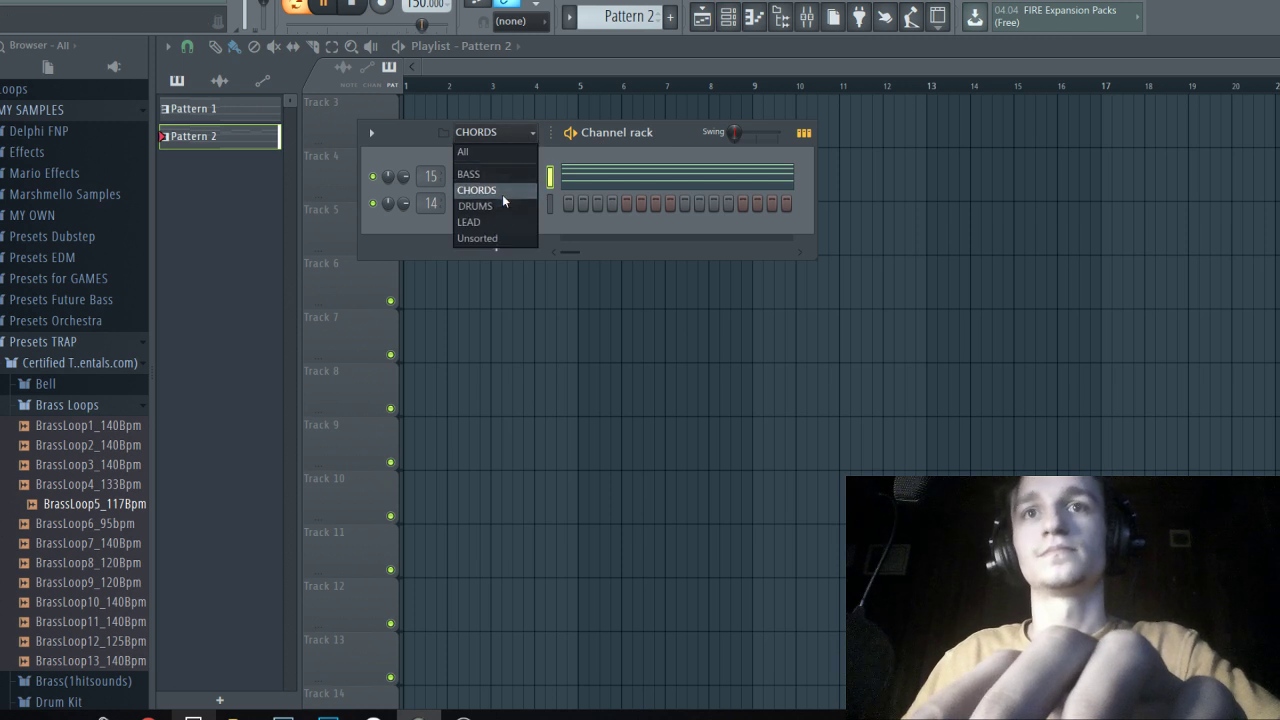
left_click(502, 194)
left_click(500, 213)
left_click(844, 268)
Place Pattern 2 at bar 1 of Track 3 in the playlist and repeat it three times to fill bars 1 to 16.
left_click_drag(604, 130, 408, 130)
key("ctrl+b")
key("ctrl+b")
key("ctrl+b")
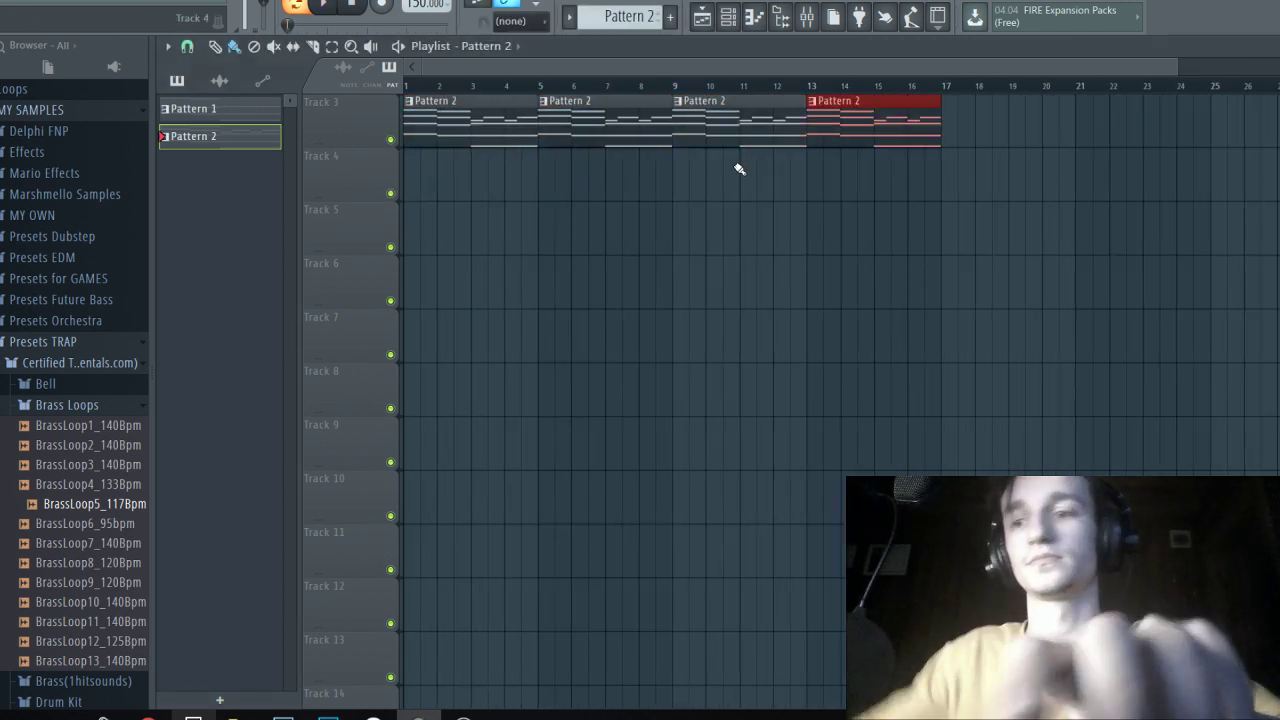
key("shift+Down")
key("shift+Up")
scroll(800, 262, "up", 2)
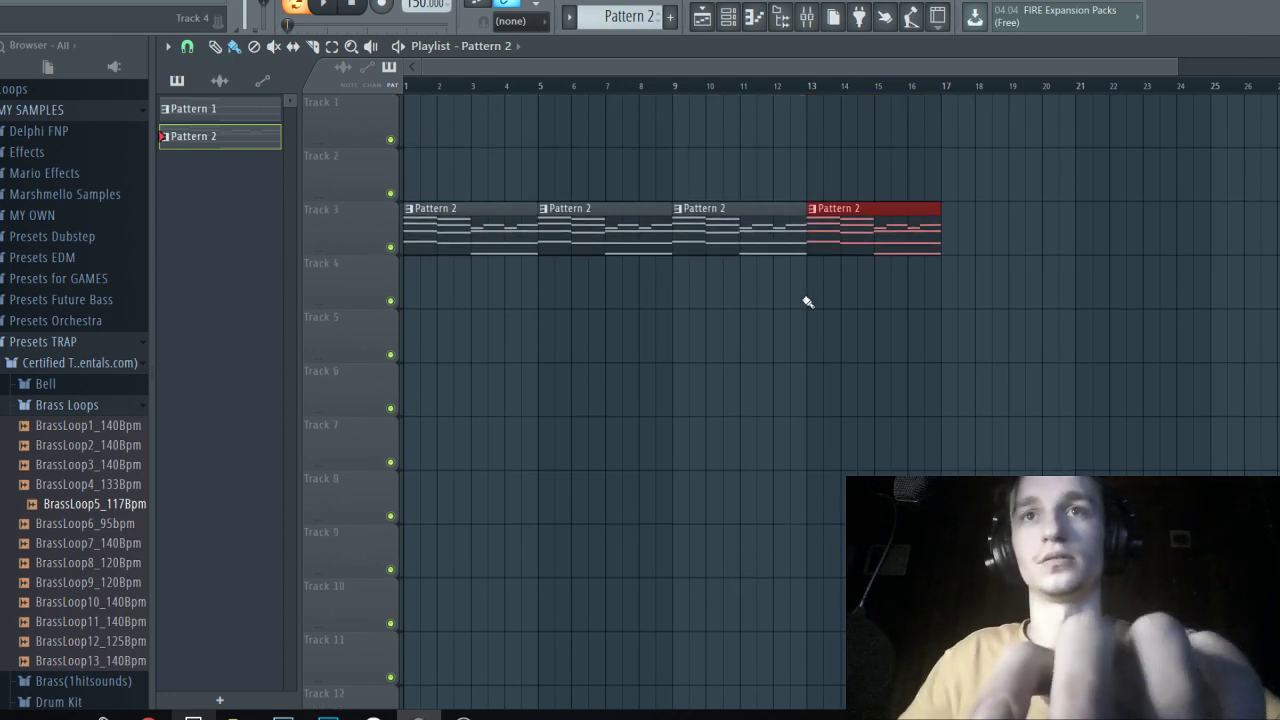
Switch to the YouTube live dashboard to read the latest chat messages.
key("F6")
left_click(148, 716)
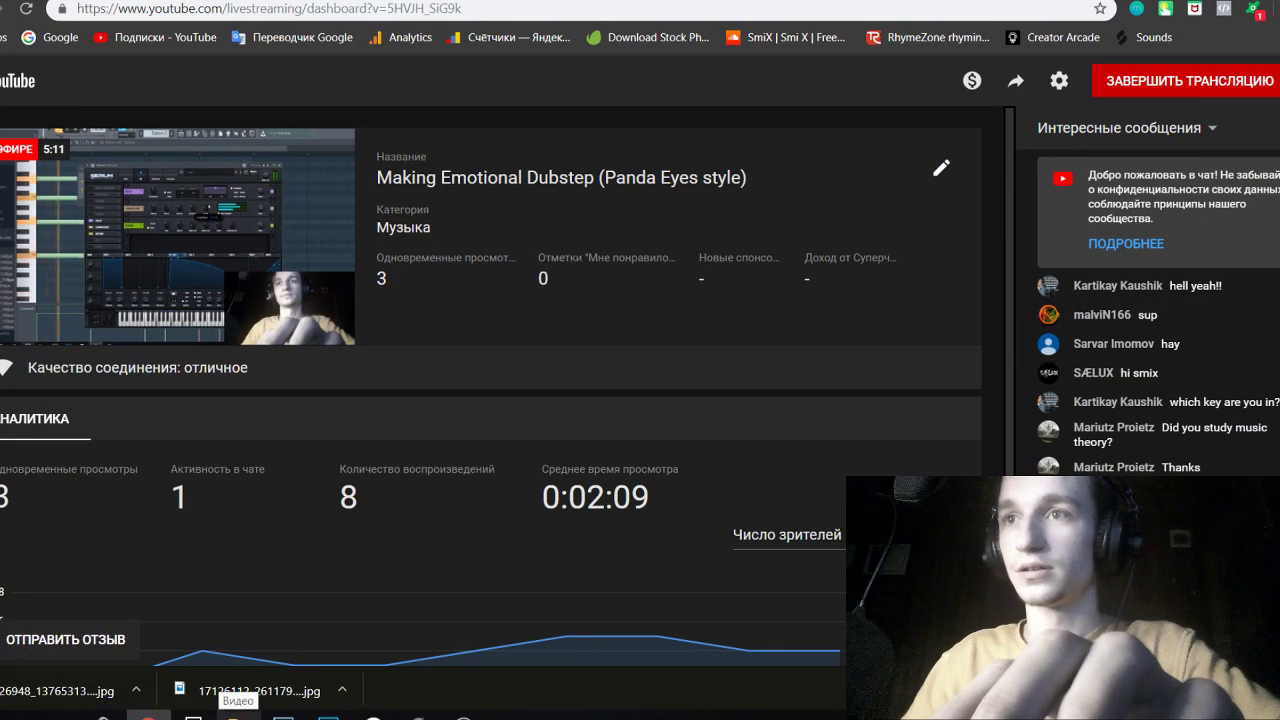
Switch back to FL Studio and add a new Serum instrument to the BASS group of the channel rack.
left_click(1236, 0)
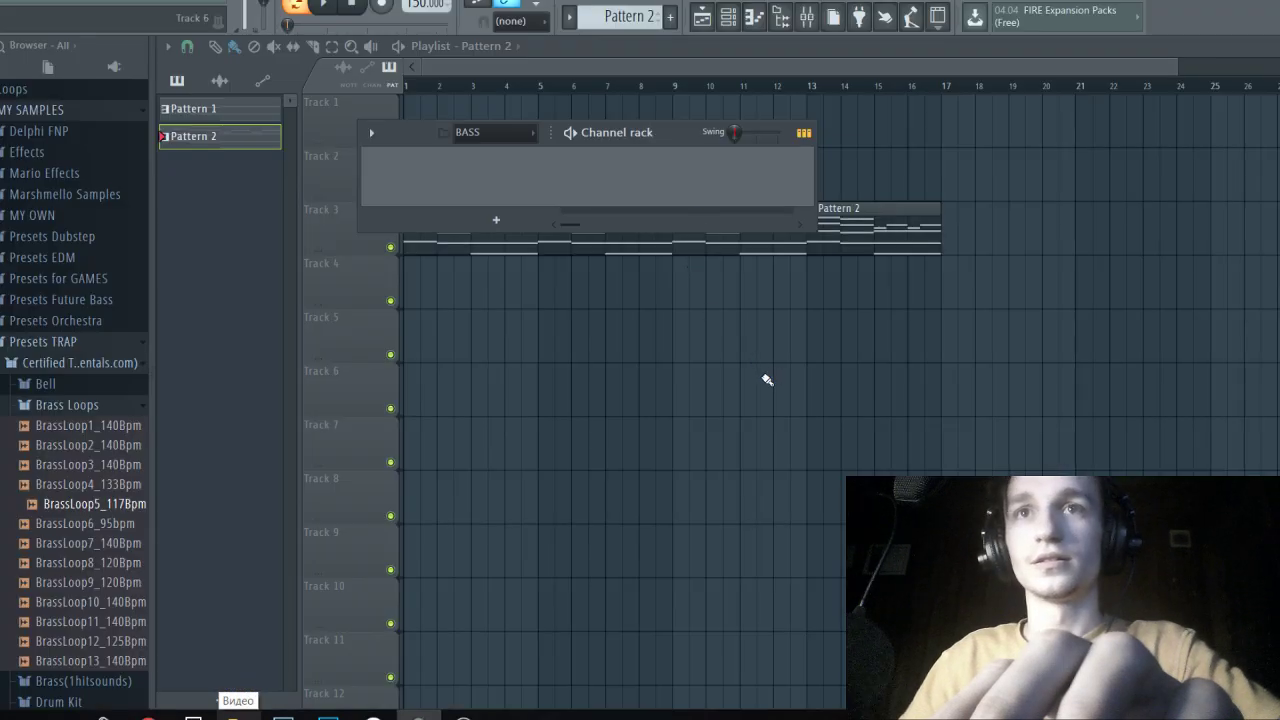
key("F6")
key("F6")
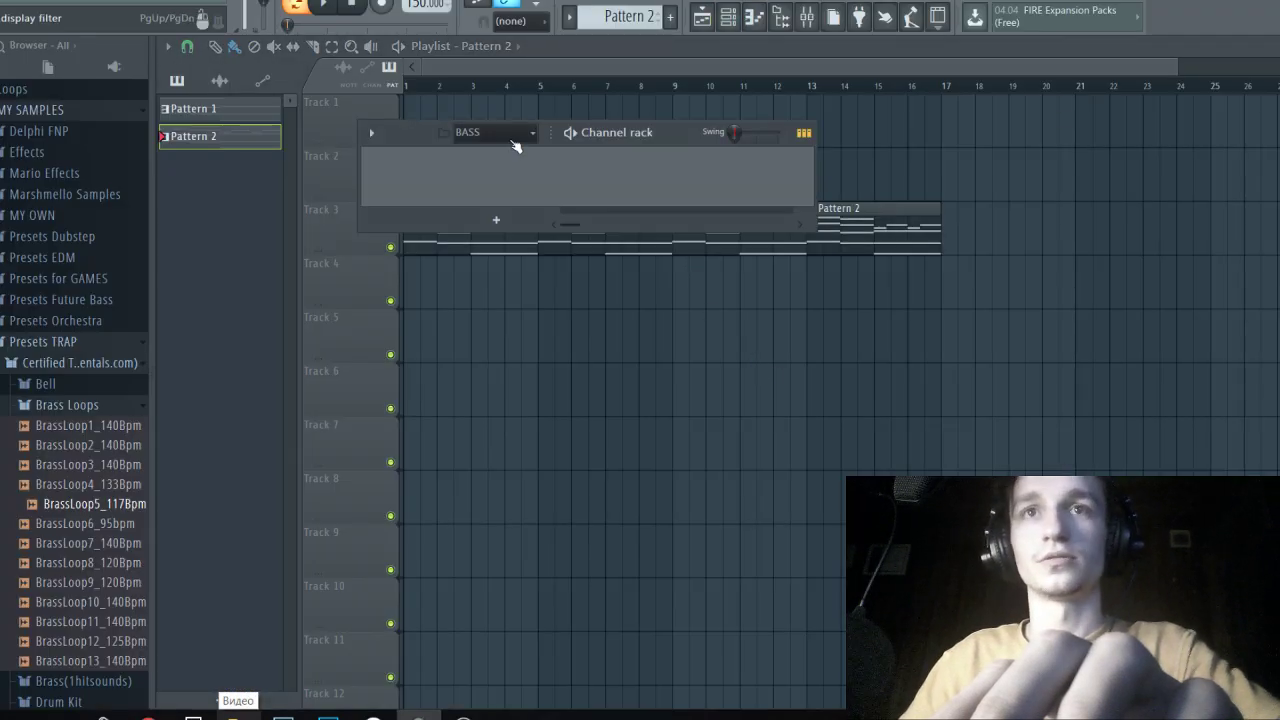
left_click(496, 220)
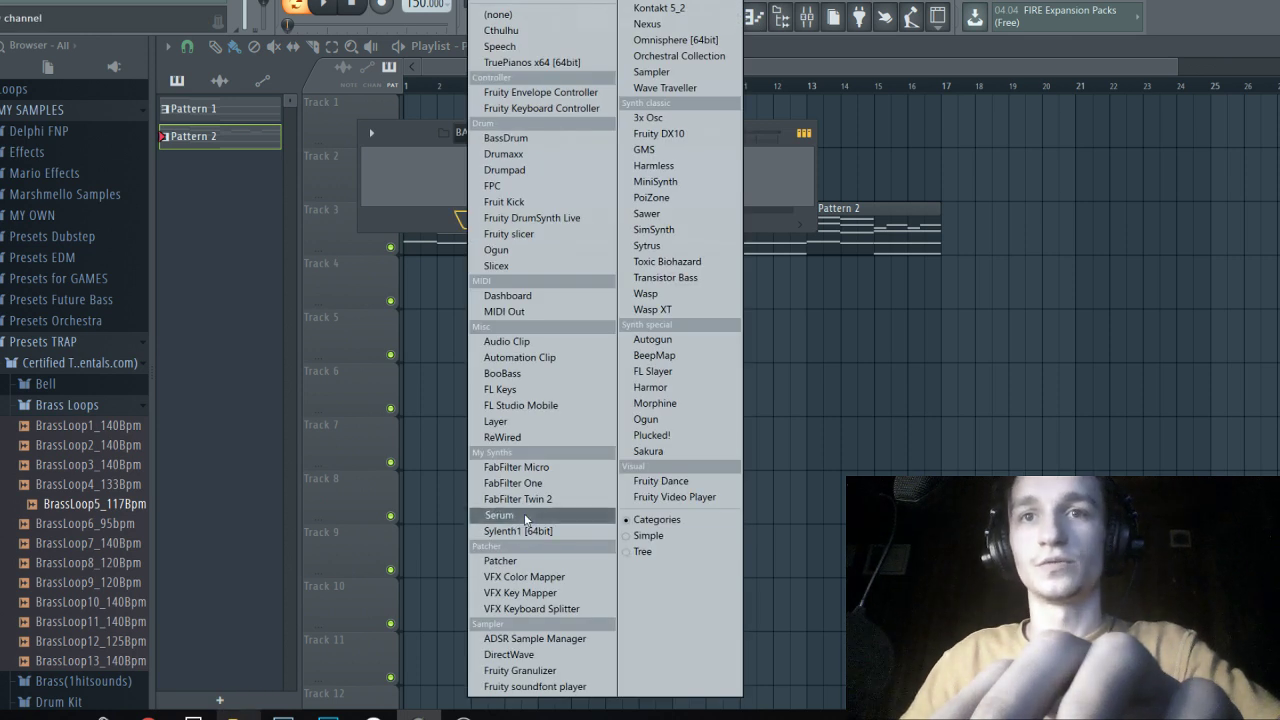
left_click(525, 516)
left_click_drag(487, 213, 727, 66)
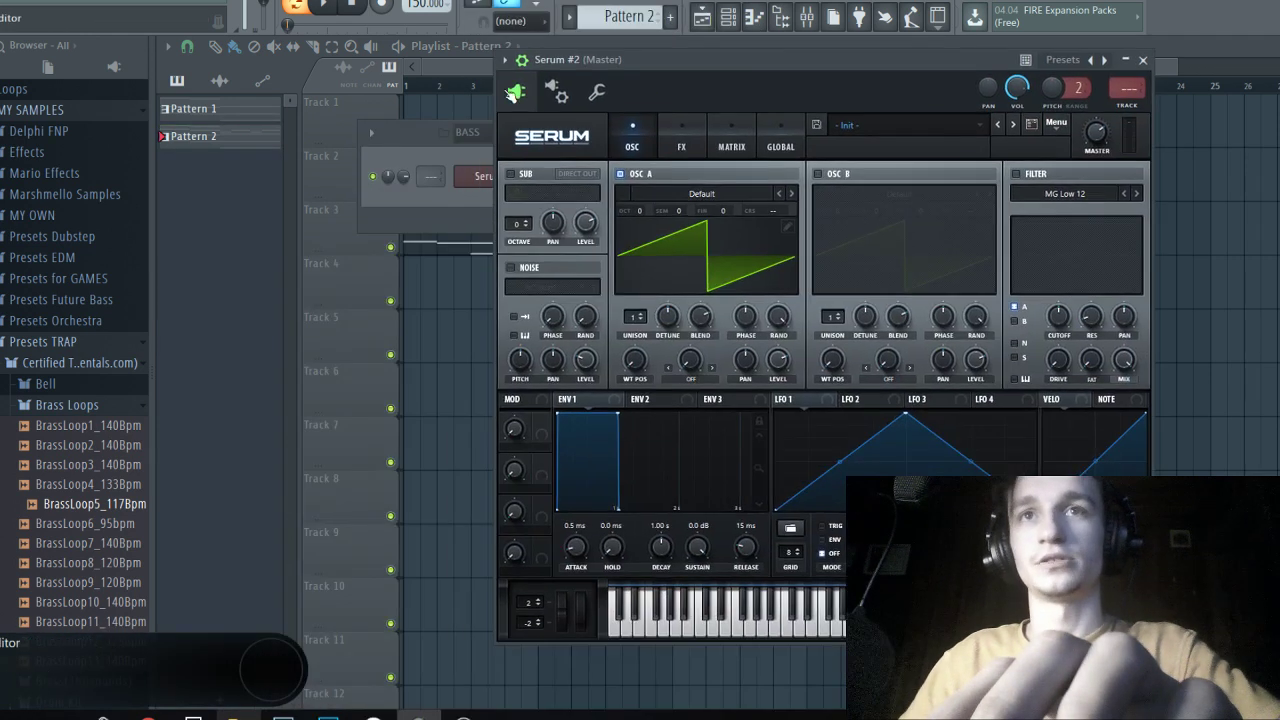
left_click(525, 59)
left_click_drag(620, 62, 454, 98)
Audition the new Serum, then set OSC A to octave -2 with 5 unison voices and a detune of 0.05.
key("v")
key("c")
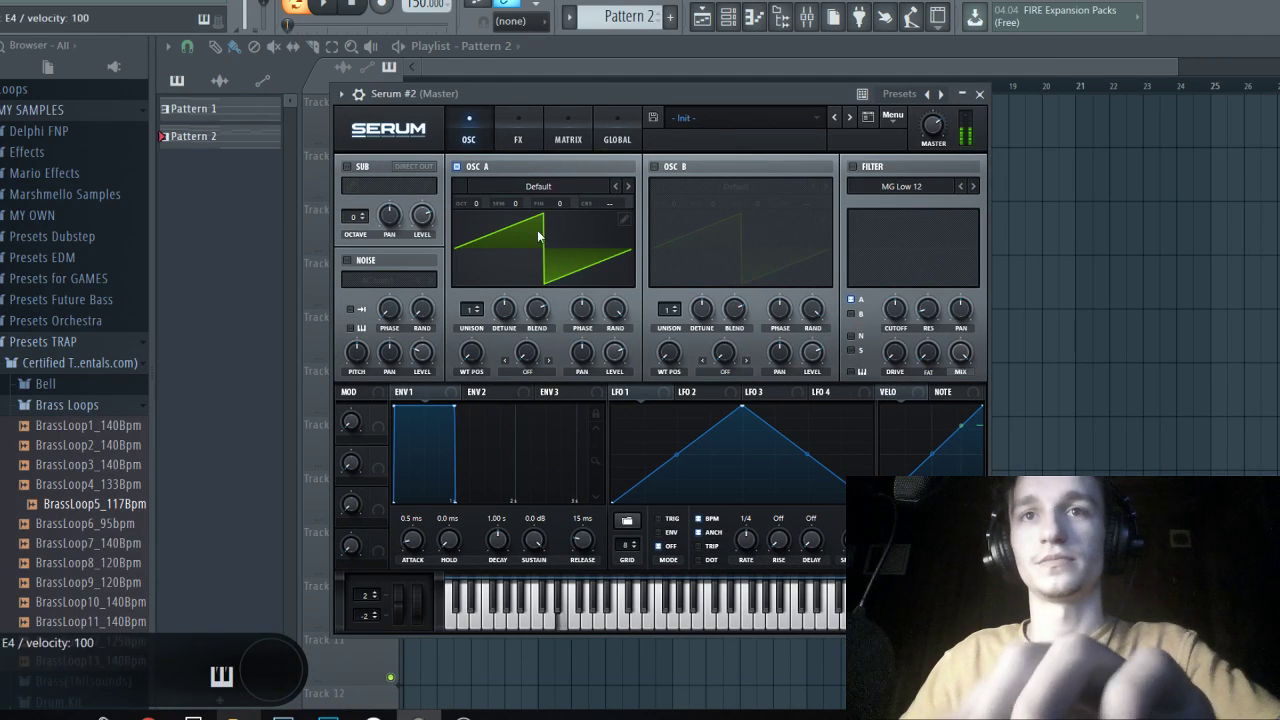
key("c")
left_click(476, 205)
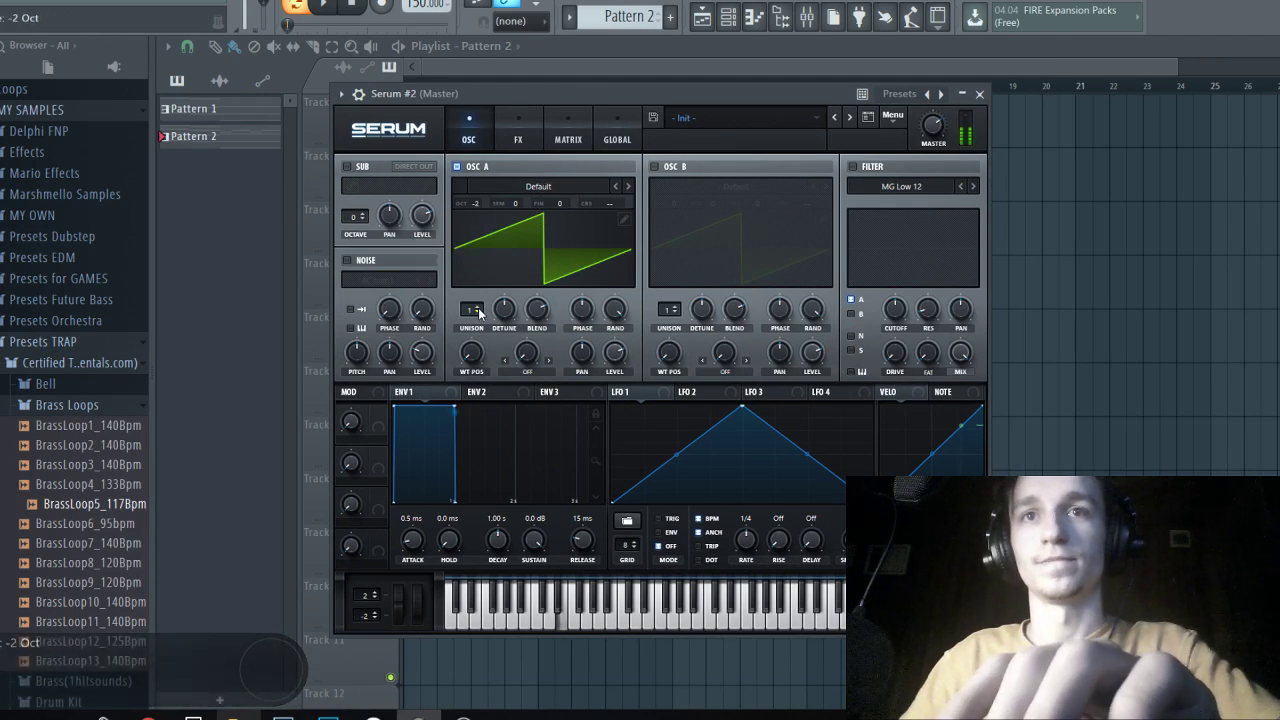
left_click_drag(479, 312, 479, 282)
left_click_drag(504, 311, 504, 345)
Enable the MG Low 6 effects filter and modulate its cutoff with ENV 2, shaped to 898 ms decay and zero sustain.
left_click(518, 130)
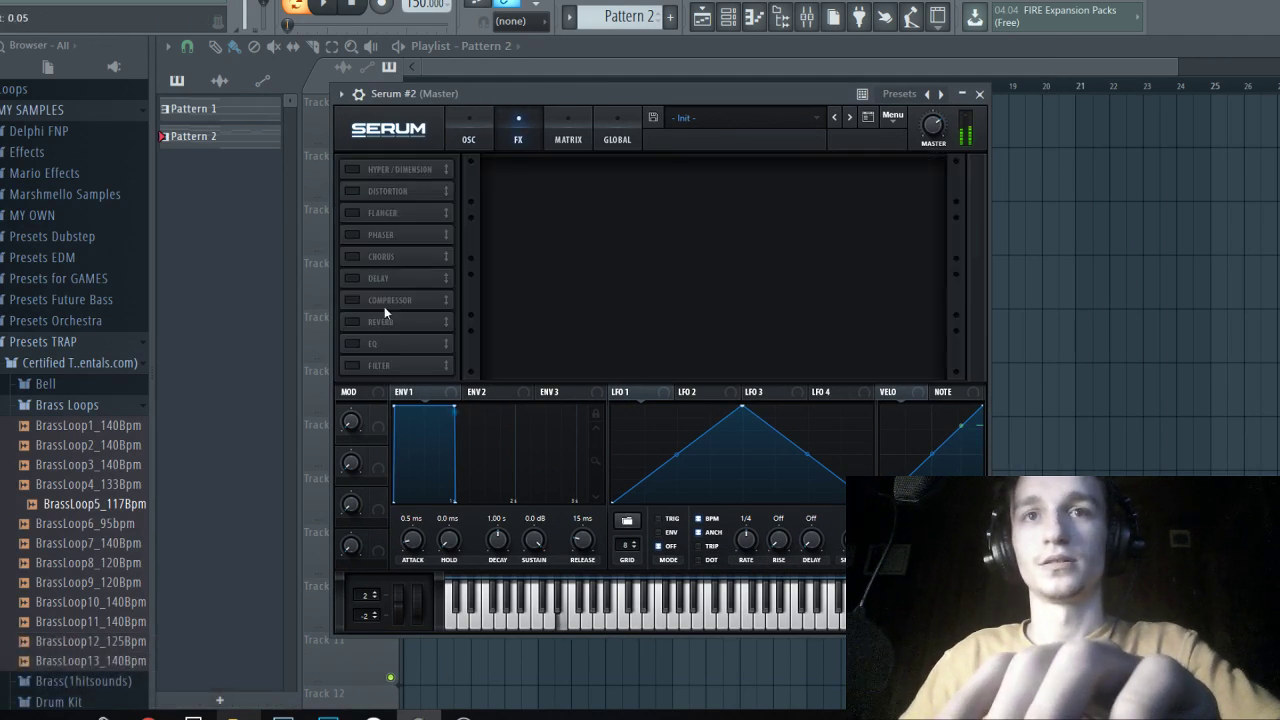
left_click(353, 365)
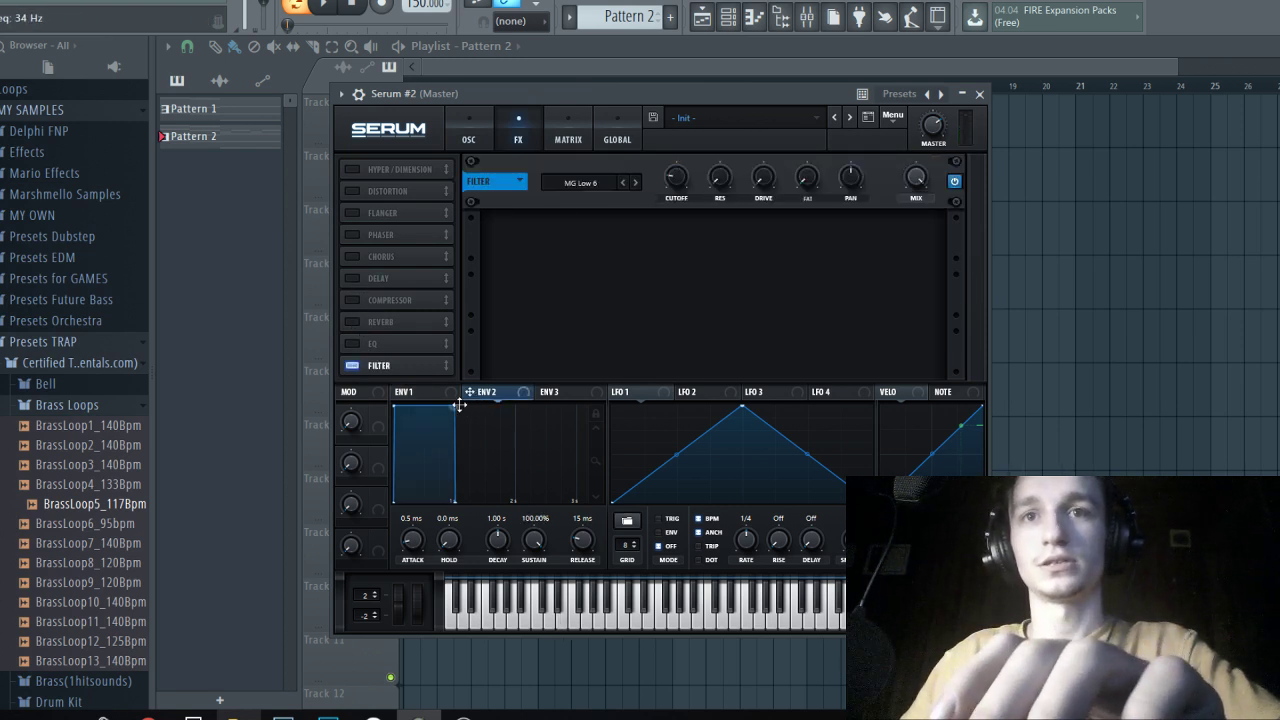
left_click_drag(459, 404, 392, 615)
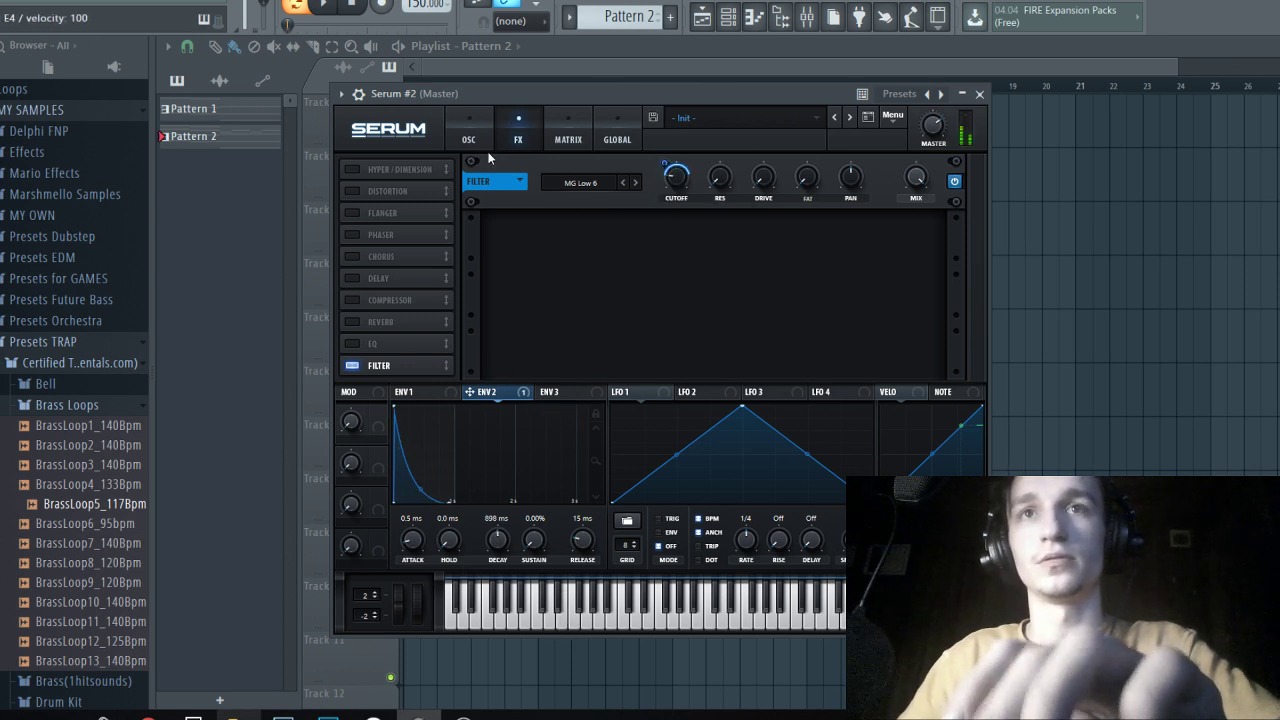
Add a compressor with 7.3 dB gain and a Tube distortion with 77% drive to the Serum effects.
left_click(351, 300)
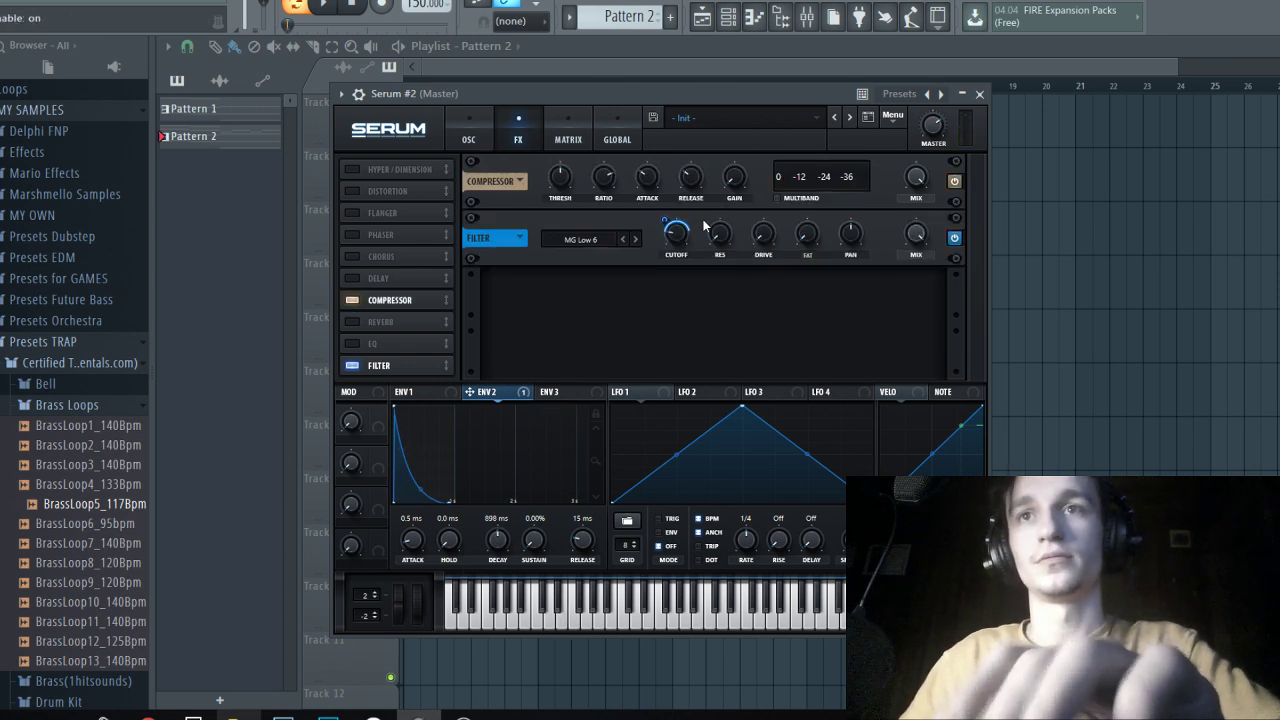
left_click(775, 198)
left_click(775, 198)
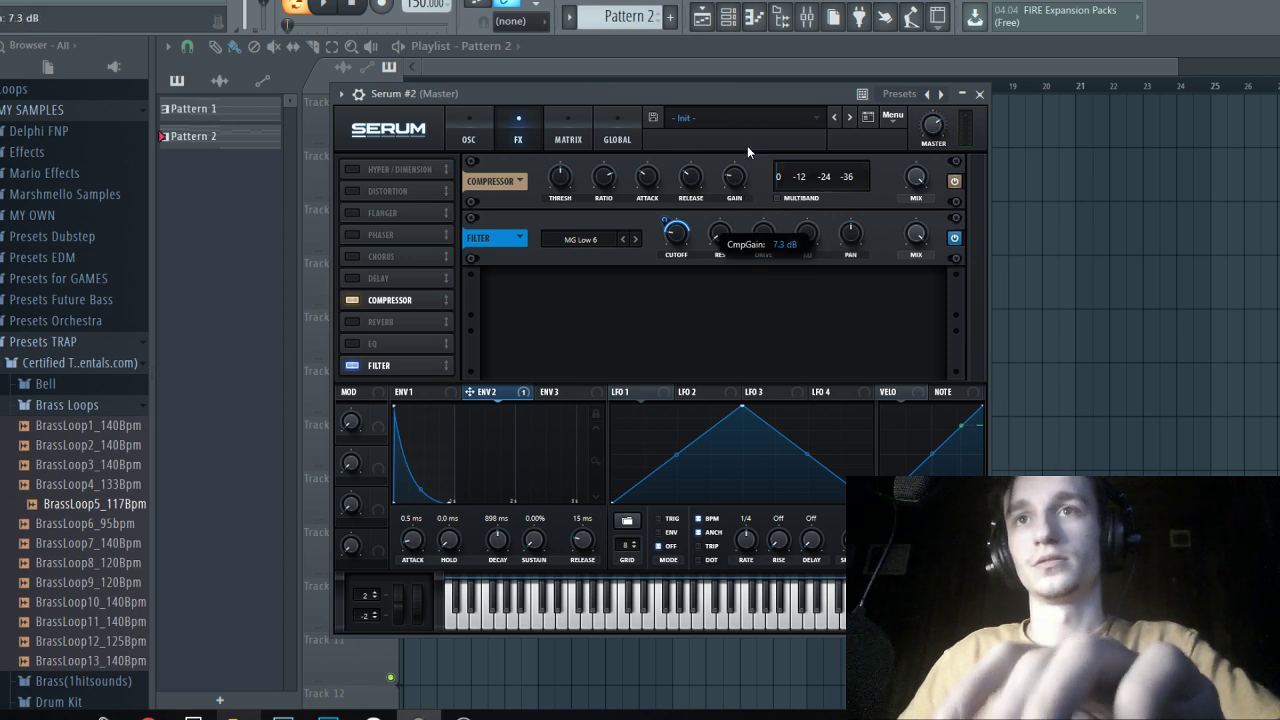
left_click(352, 191)
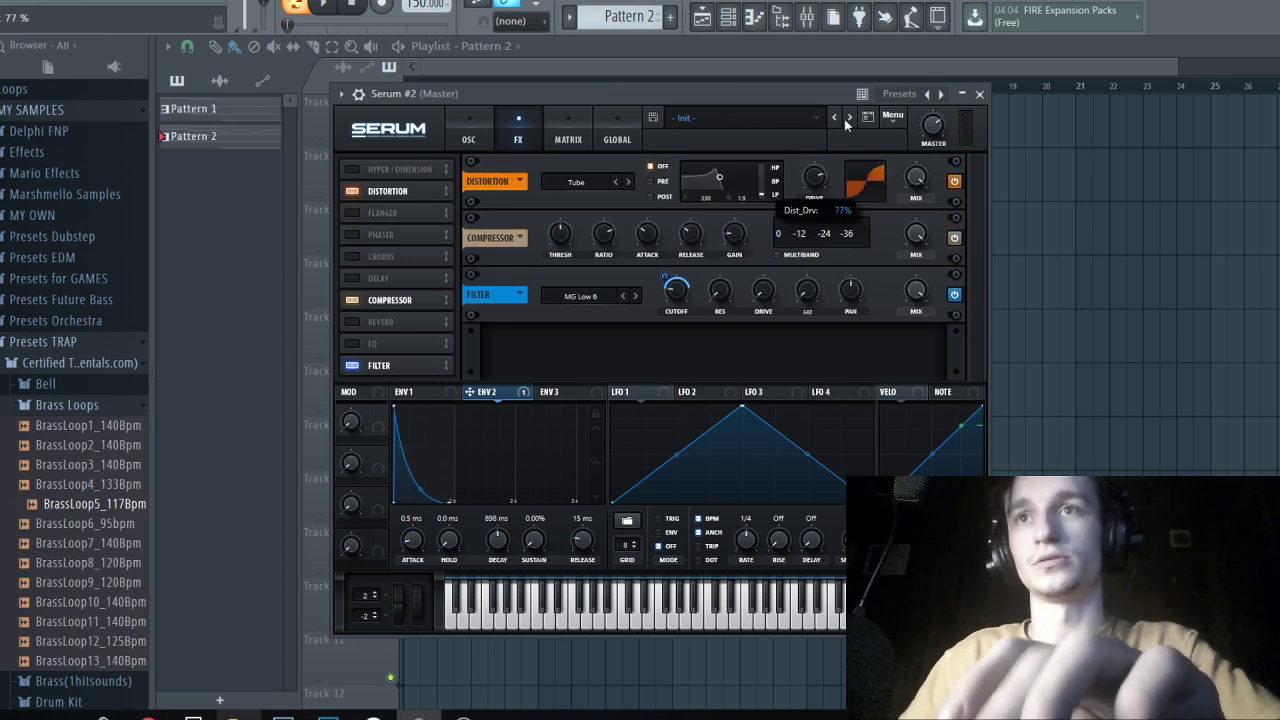
Enable the MG Low 12 oscillator filter with ENV 2 modulating its cutoff, and raise the compressor gain to 10.2 dB.
left_click(470, 137)
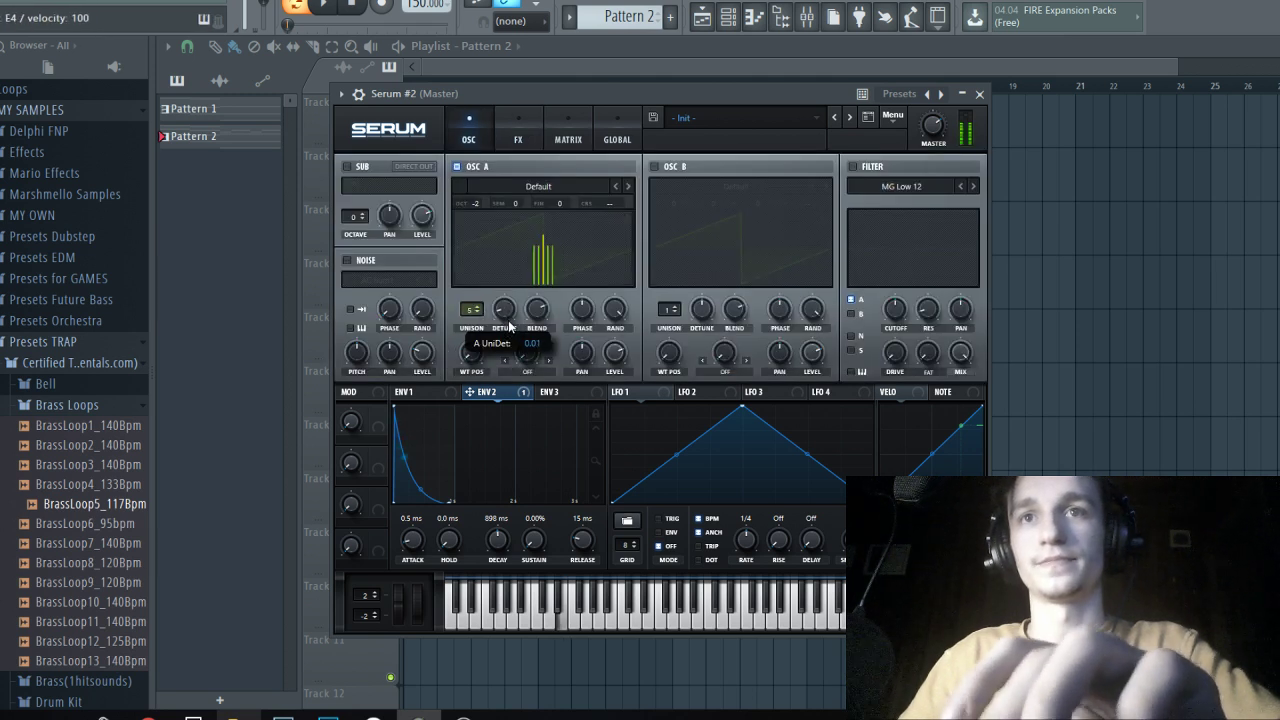
left_click(854, 166)
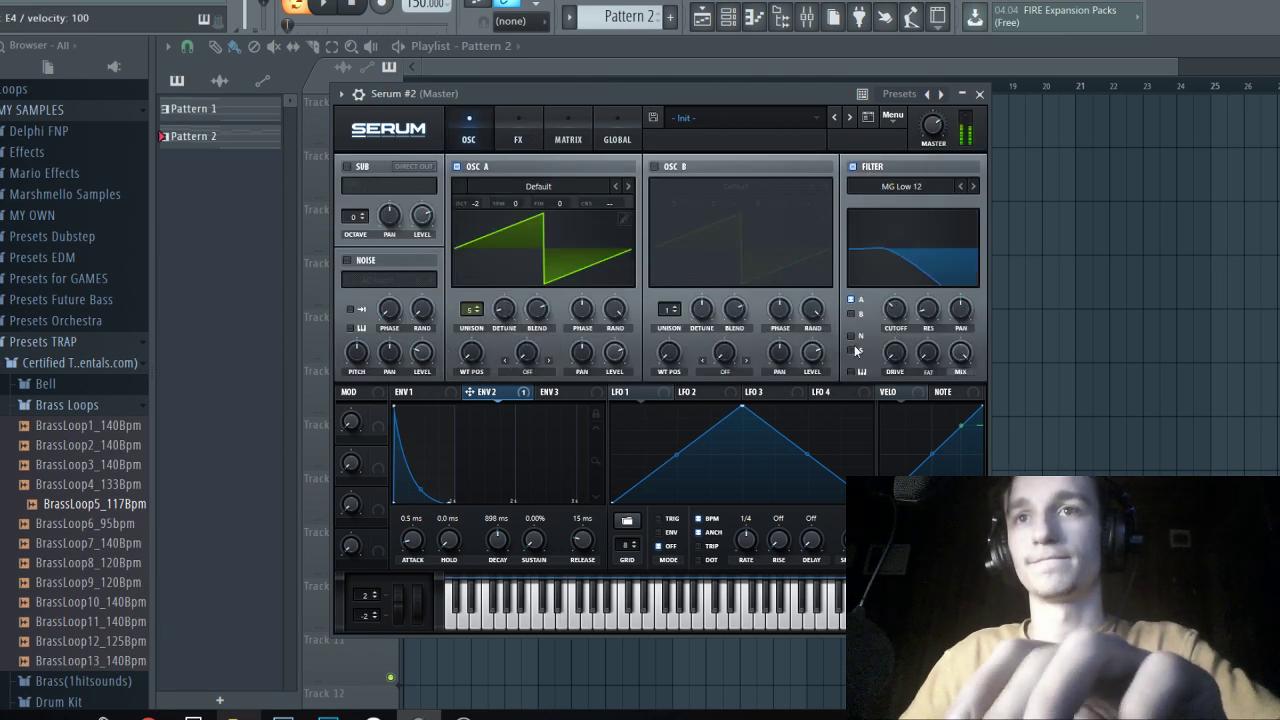
left_click_drag(905, 310, 893, 322)
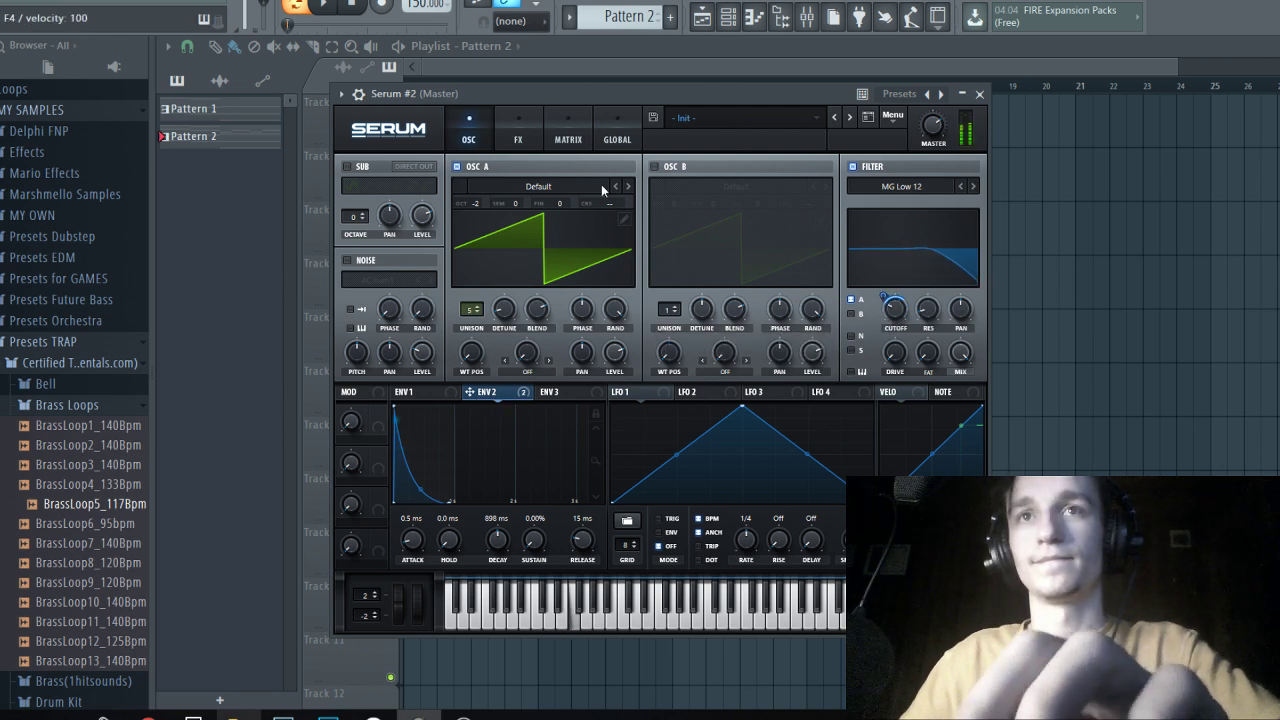
left_click(518, 135)
mouse_move(677, 289)
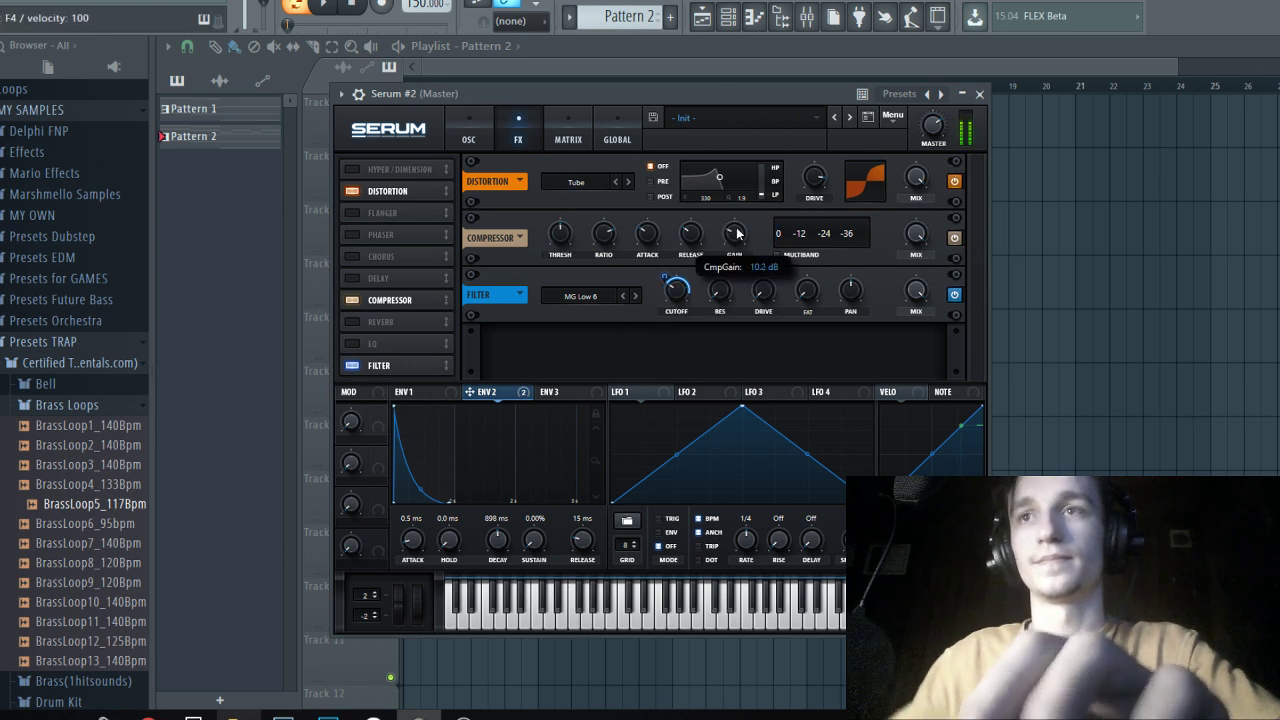
Route the Serum #2 channel to mixer track 16 and check the YouTube live chat.
key("F9")
key("F6")
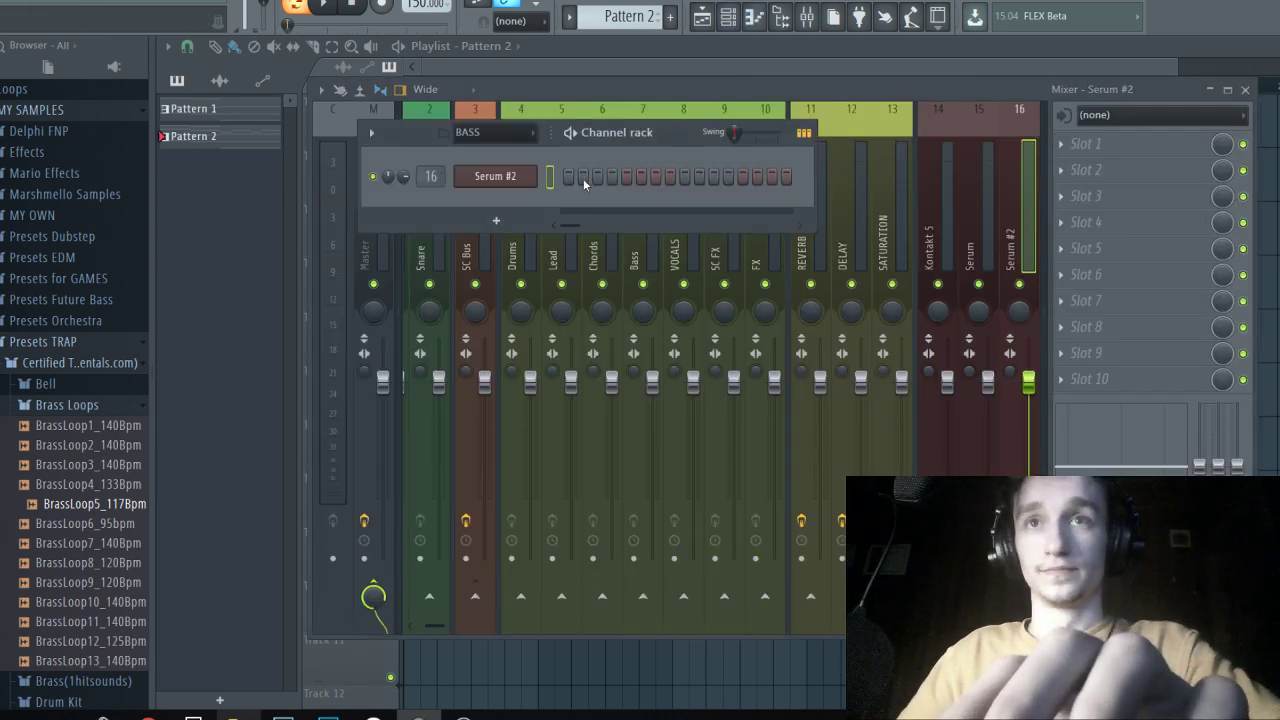
key("alt+Tab")
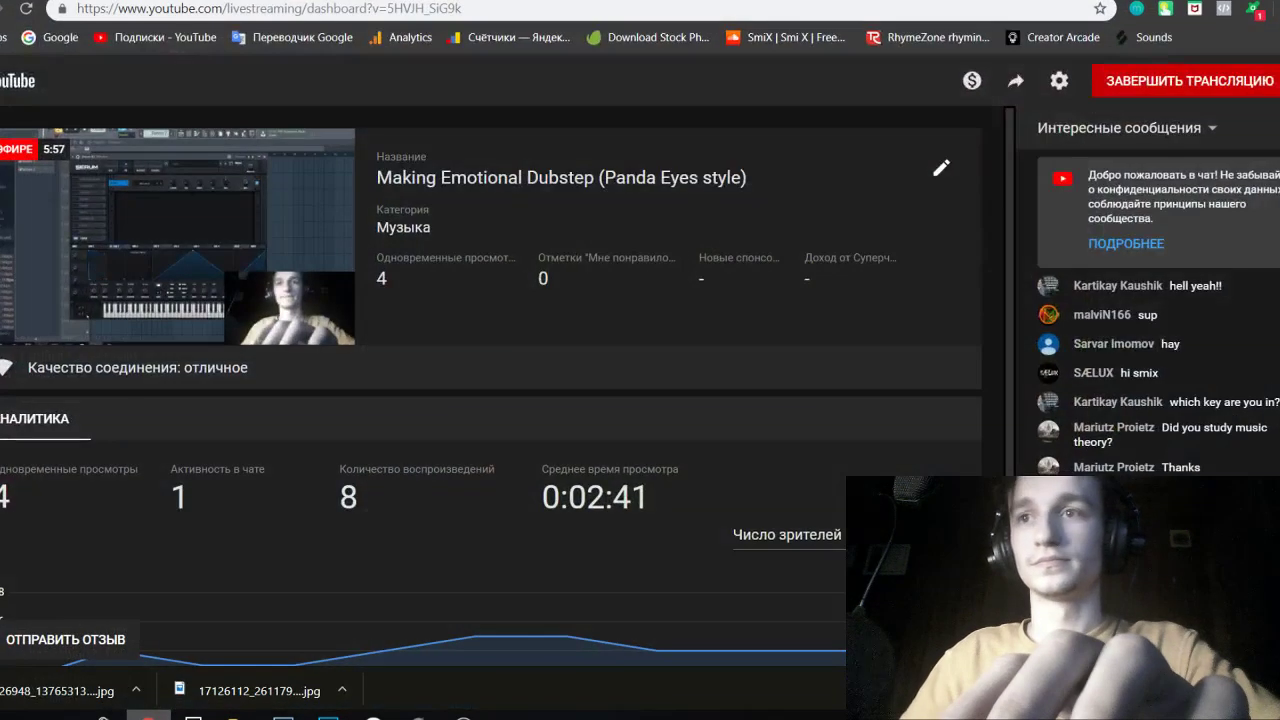
key("alt+Tab")
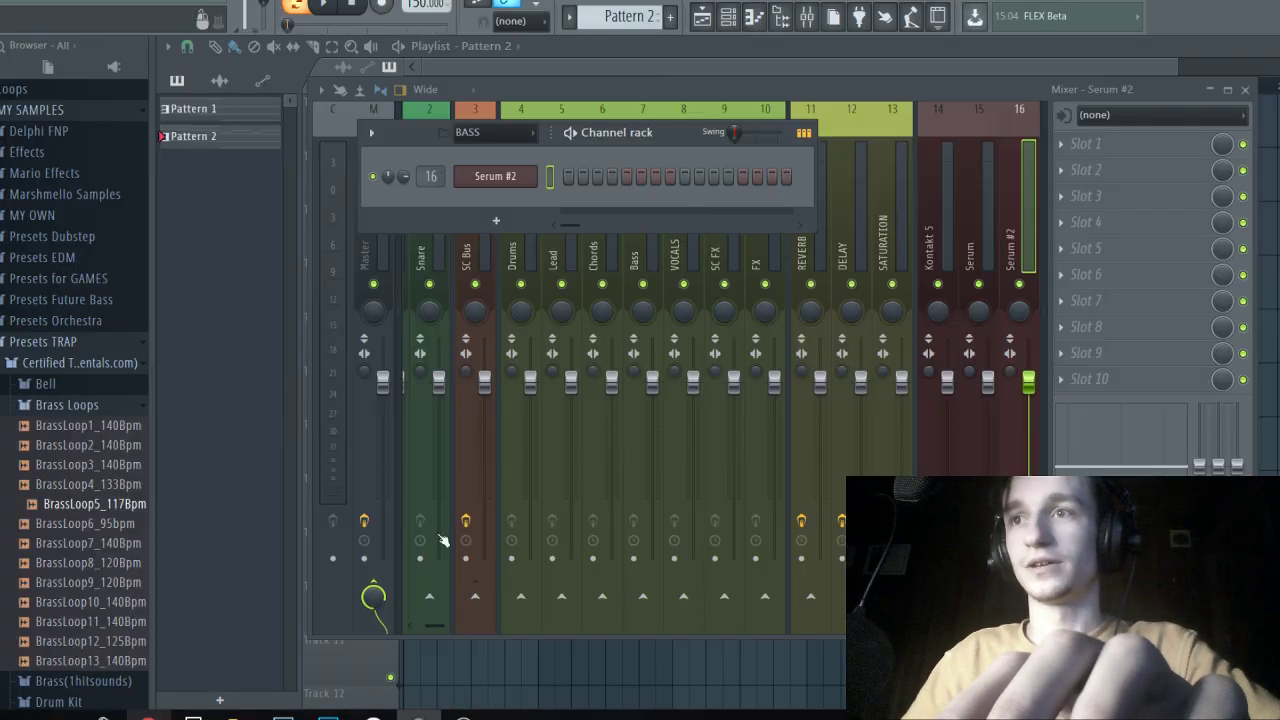
Create Pattern 3 and stretch its clip over bars 1 to 4 of Track 4 in the playlist.
left_click(702, 16)
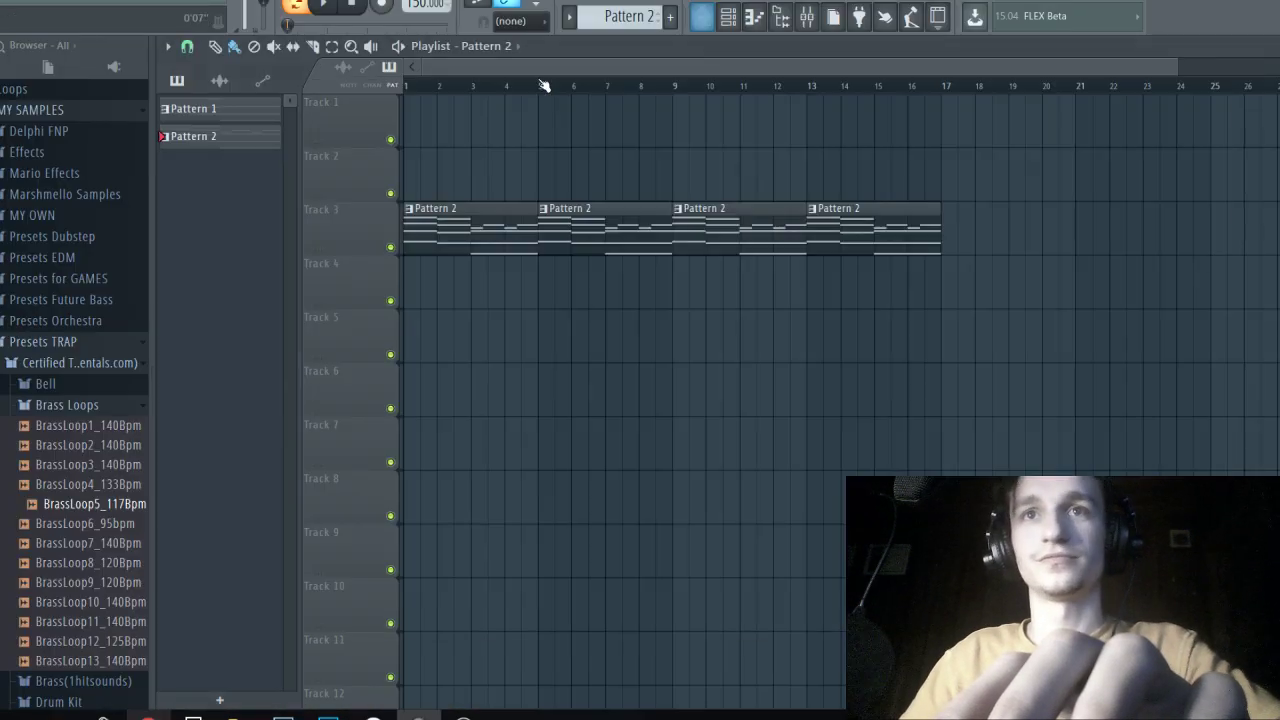
left_click(670, 17)
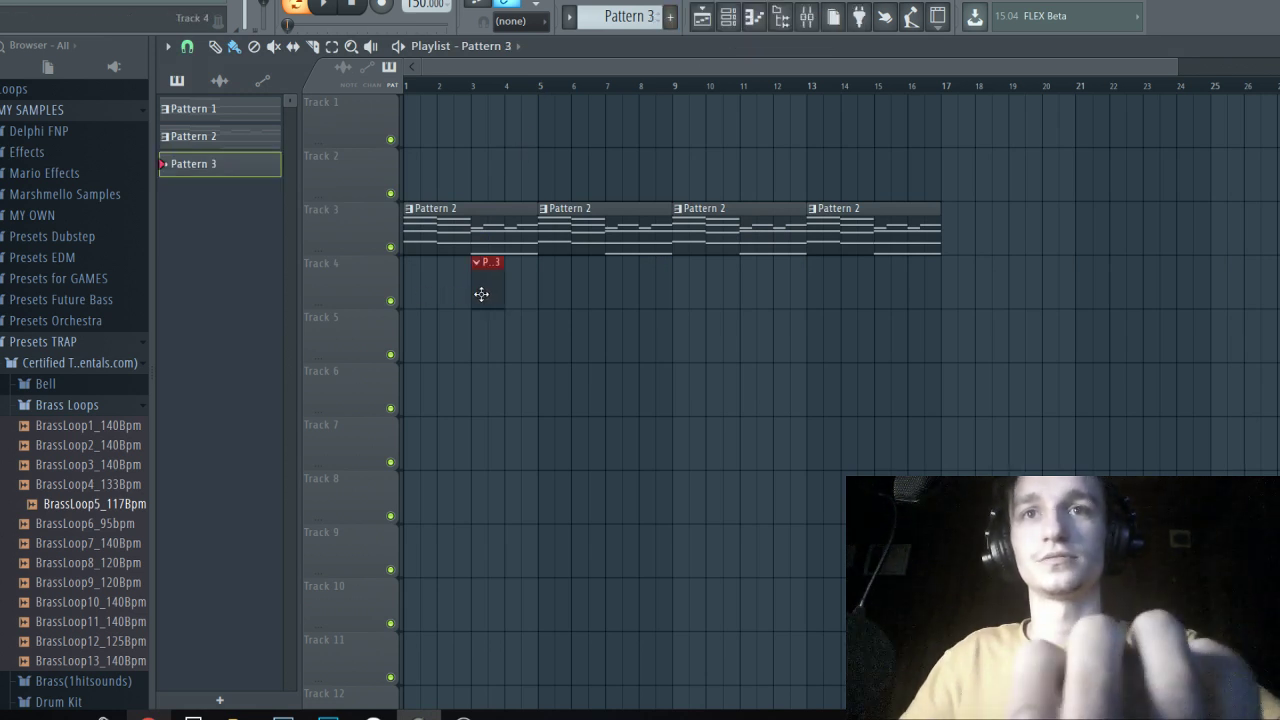
left_click_drag(481, 294, 547, 291)
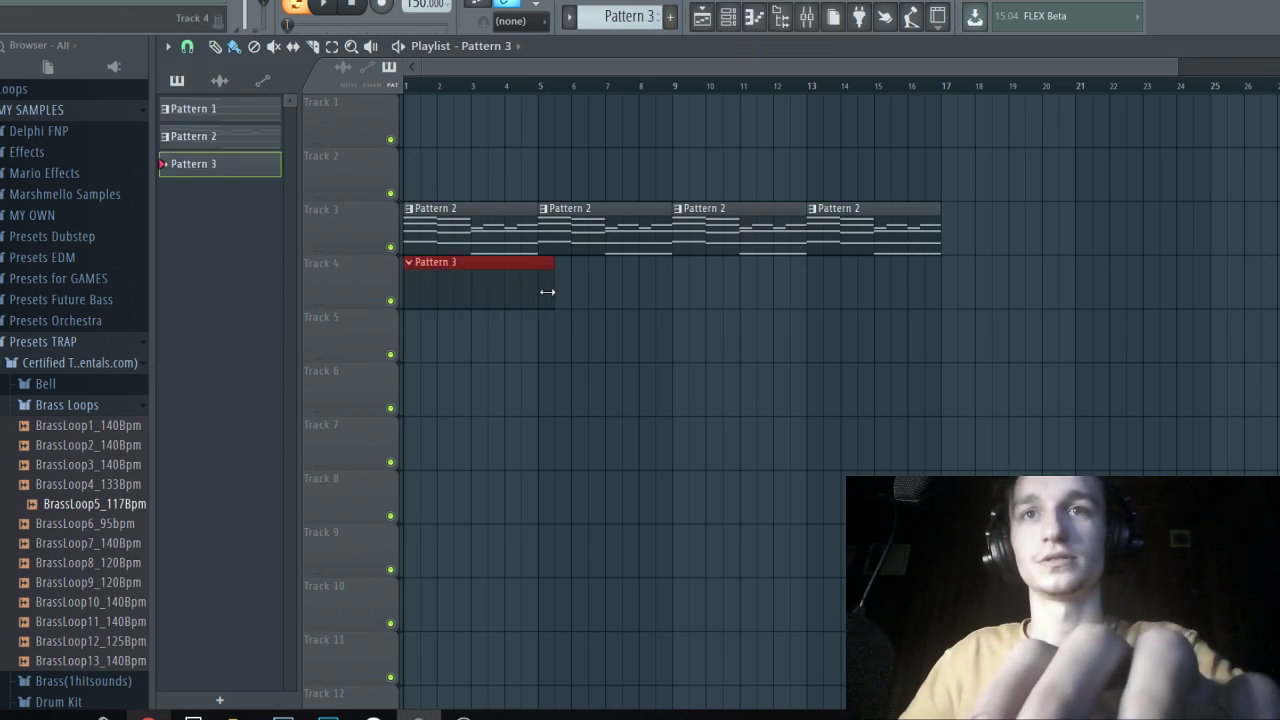
Copy the lowest chord notes F4, E4 and A3 from the Serum piano roll of Pattern 2.
left_click(499, 236)
key("l")
double_click(491, 226)
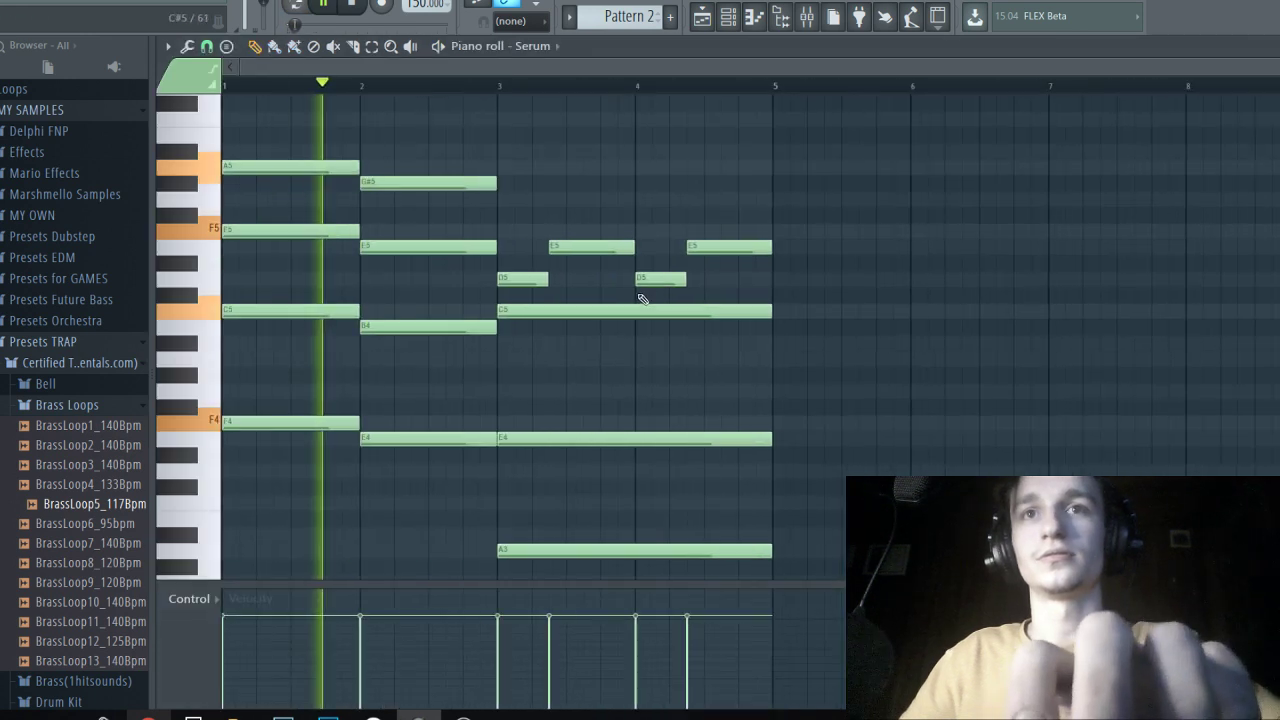
scroll(642, 298, "down", 4)
left_click_drag(338, 208, 414, 311)
left_click_drag(560, 335, 623, 431)
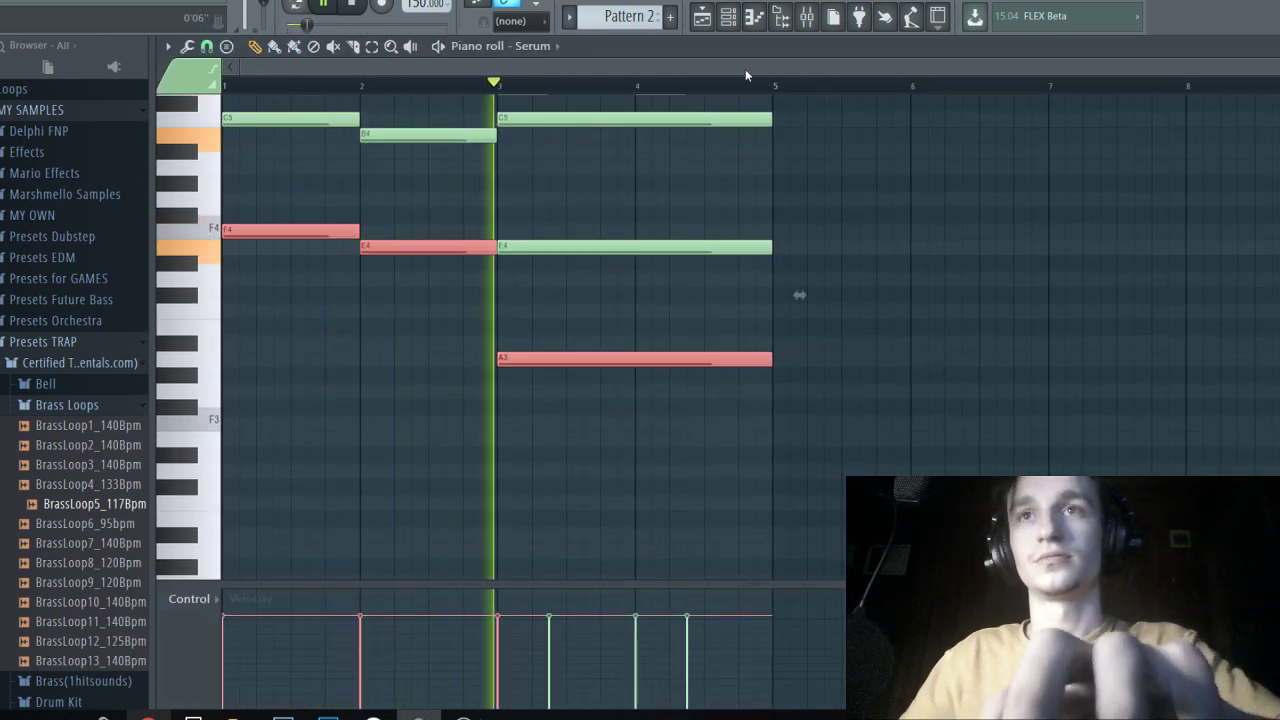
Delete the Pattern 3 clip from Track 4 of the playlist.
left_click(704, 18)
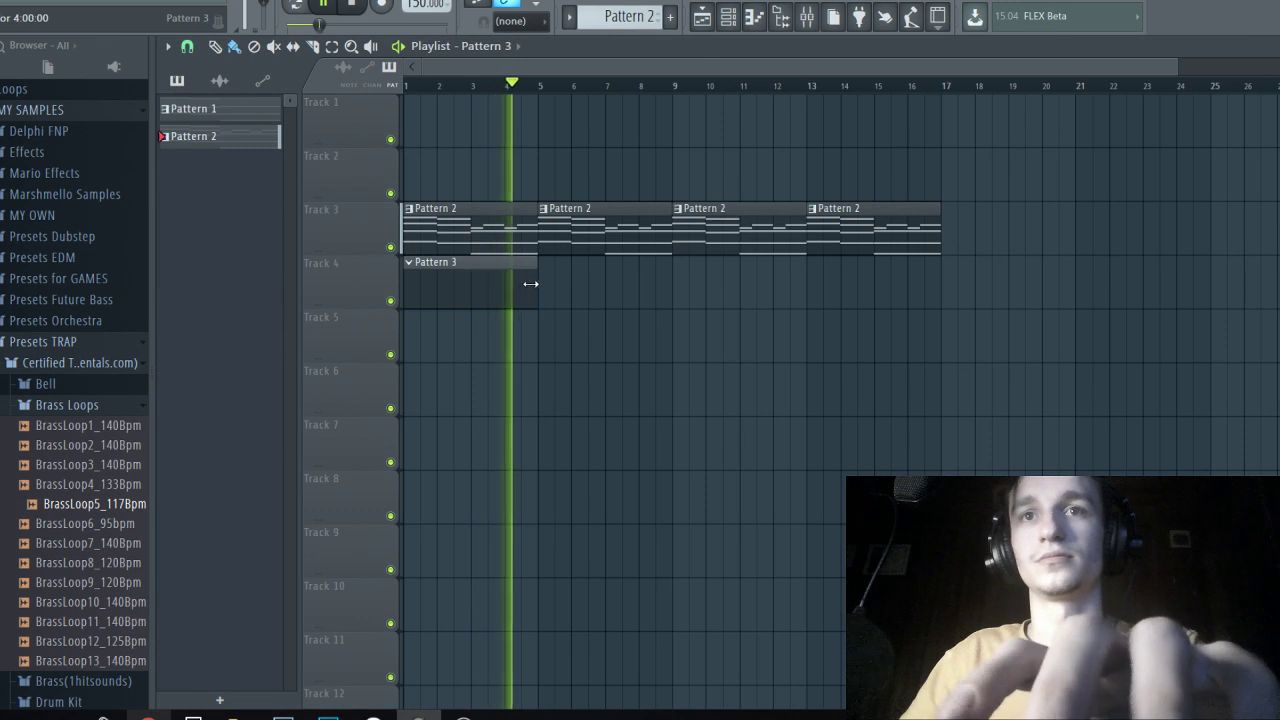
double_click(494, 232)
left_click(704, 18)
right_click(495, 274)
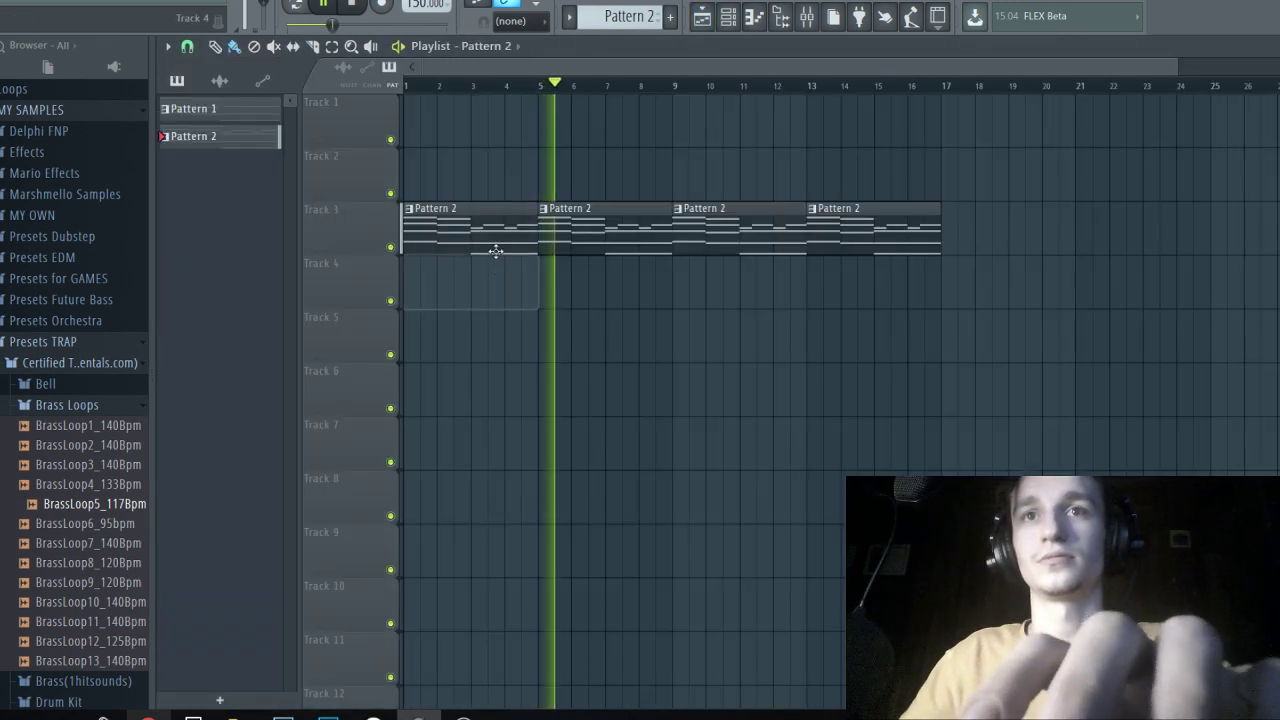
Paste the copied F4, E4 and A3 notes into the piano roll of Serum #2 in the BASS group.
key("F7")
left_click(729, 18)
left_click(521, 140)
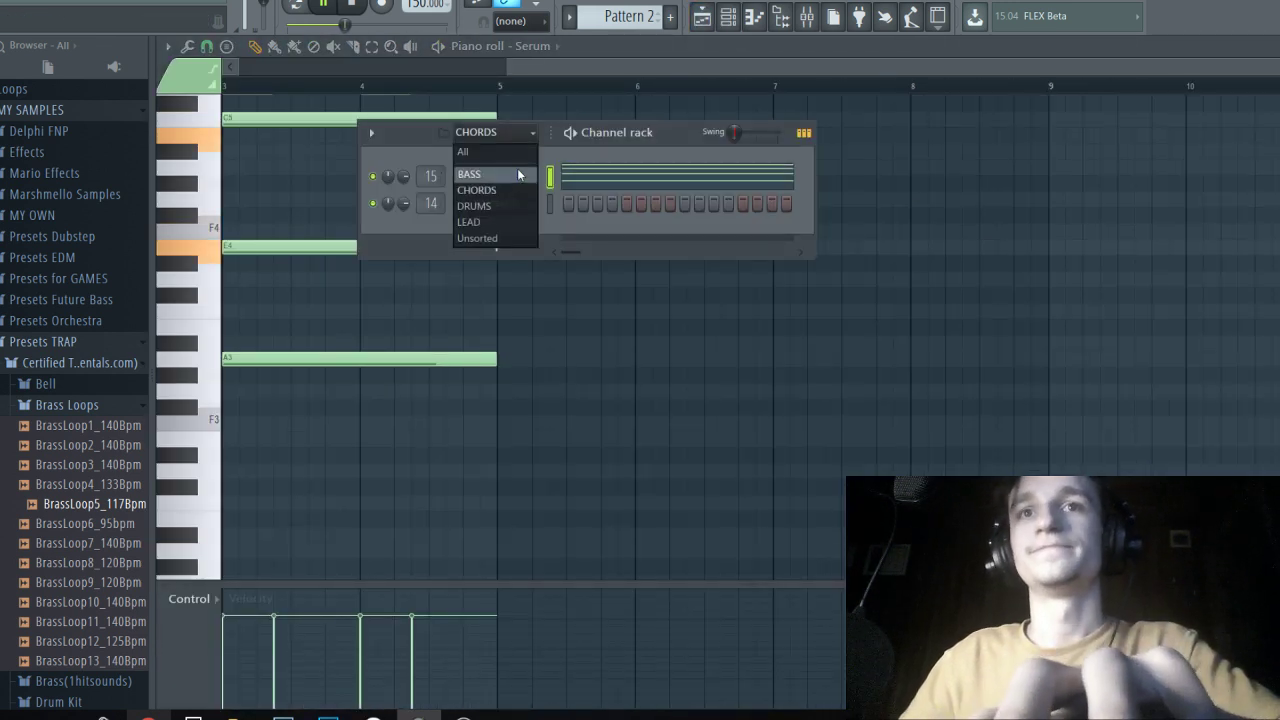
left_click(530, 172)
right_click(532, 180)
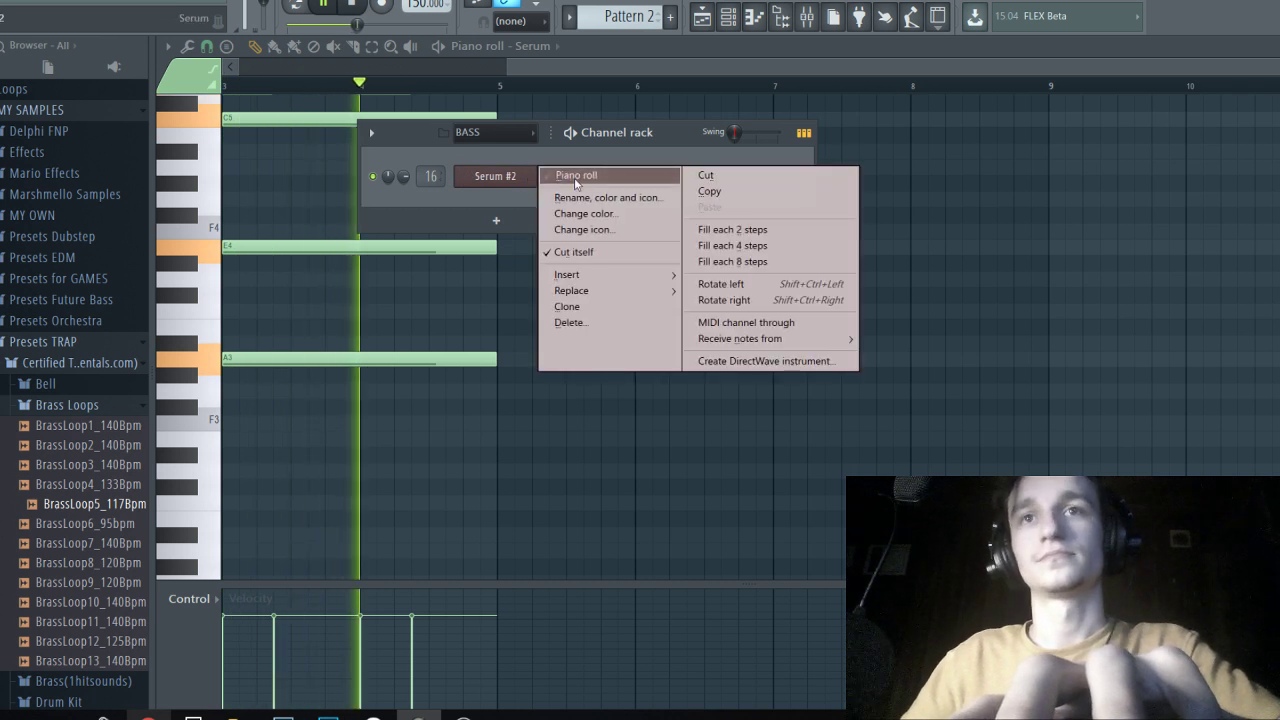
left_click(565, 177)
right_click(777, 309)
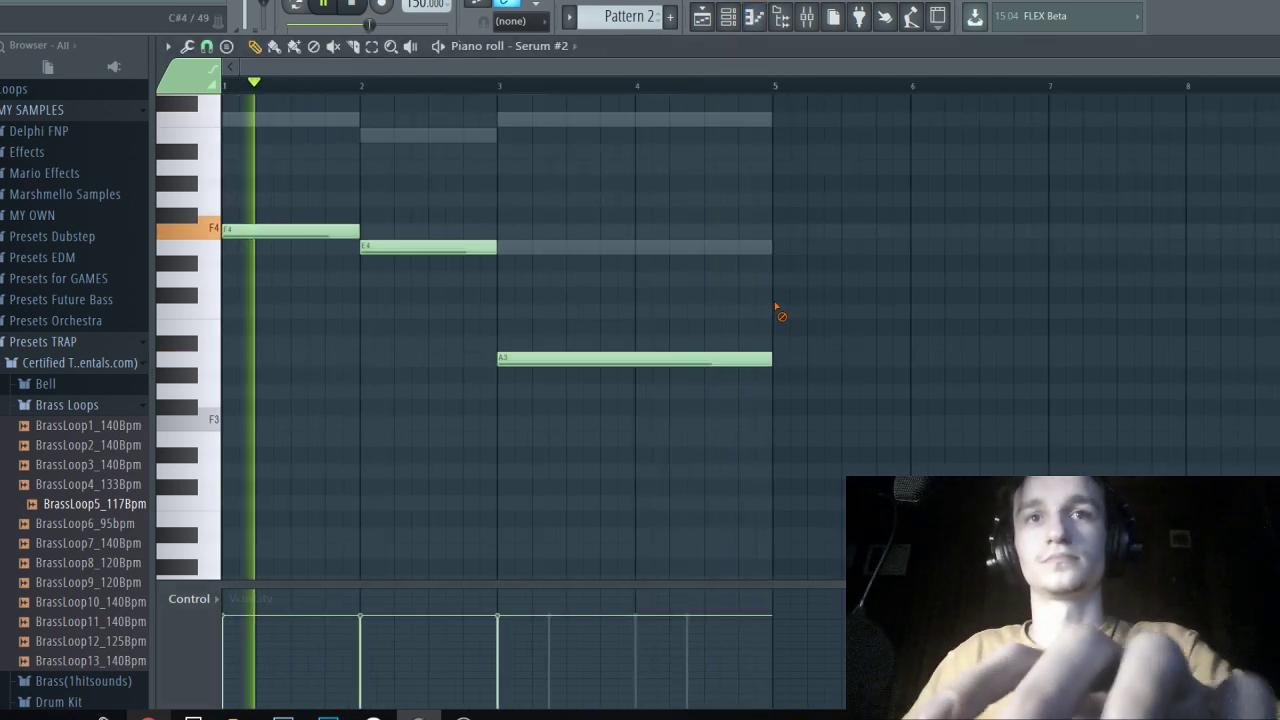
Listen to the bass line with the Serum #2 editor open, and check the YouTube live chat.
left_click(729, 17)
left_click(518, 180)
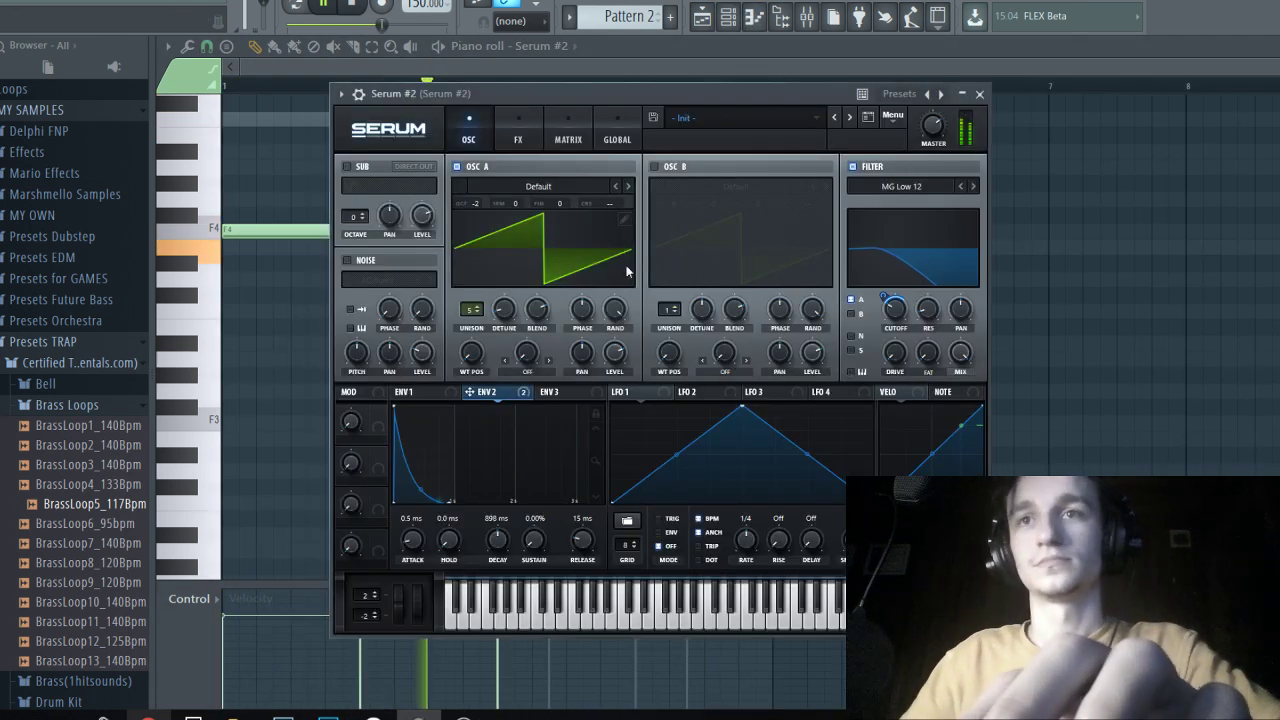
key("space")
right_click(285, 332)
scroll(451, 287, "up", 3)
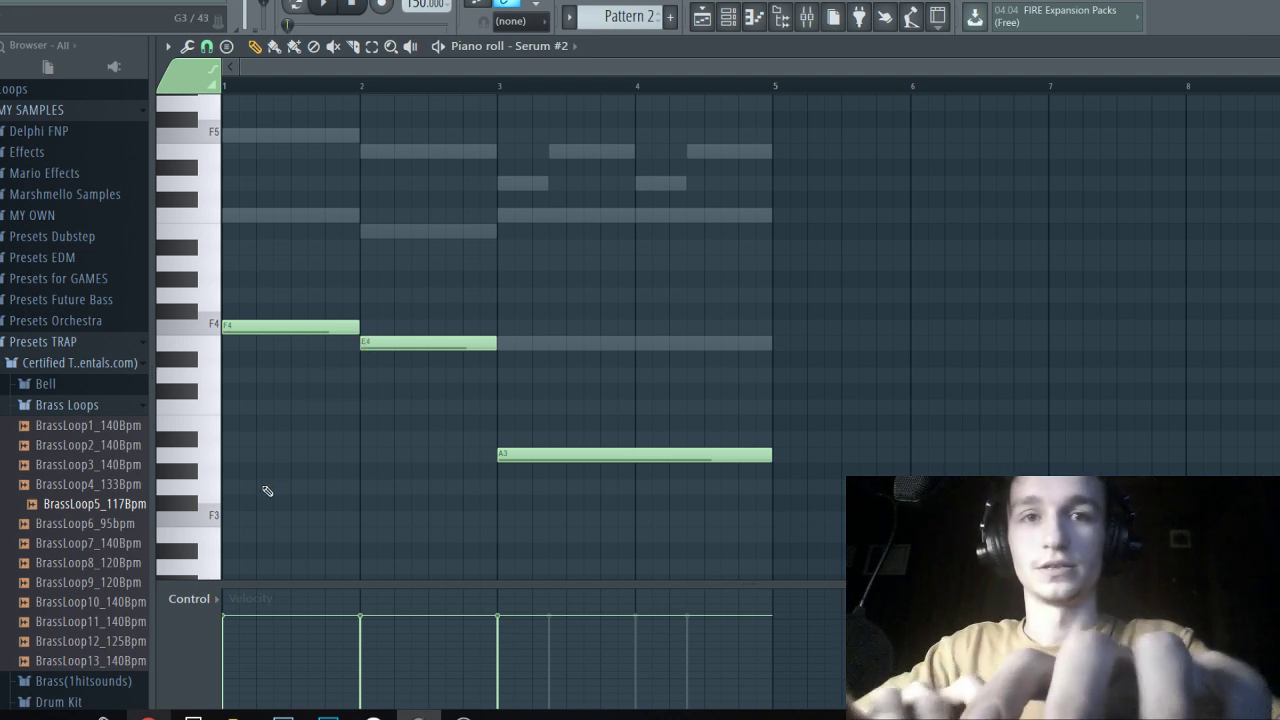
key("alt+Tab")
key("alt+Tab")
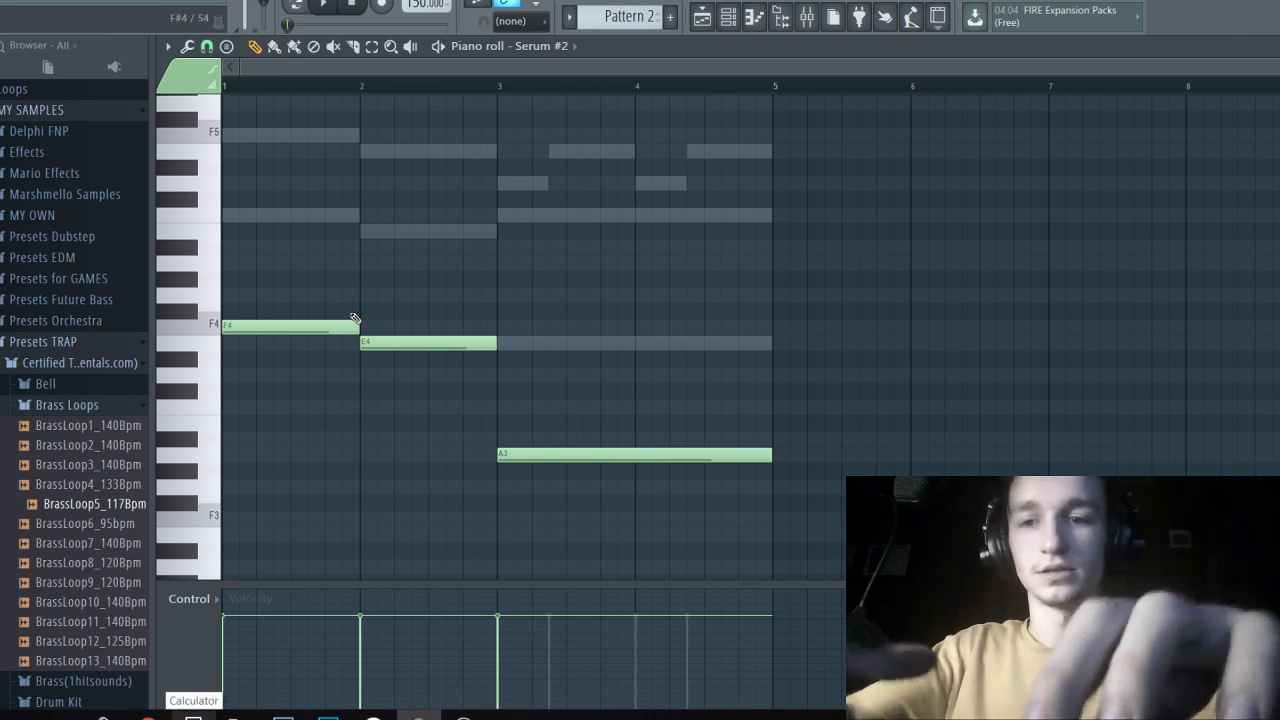
Chop the Serum #2 bass notes into eight short notes per bar using the chopper's Default pattern.
key("alt+u")
key("space")
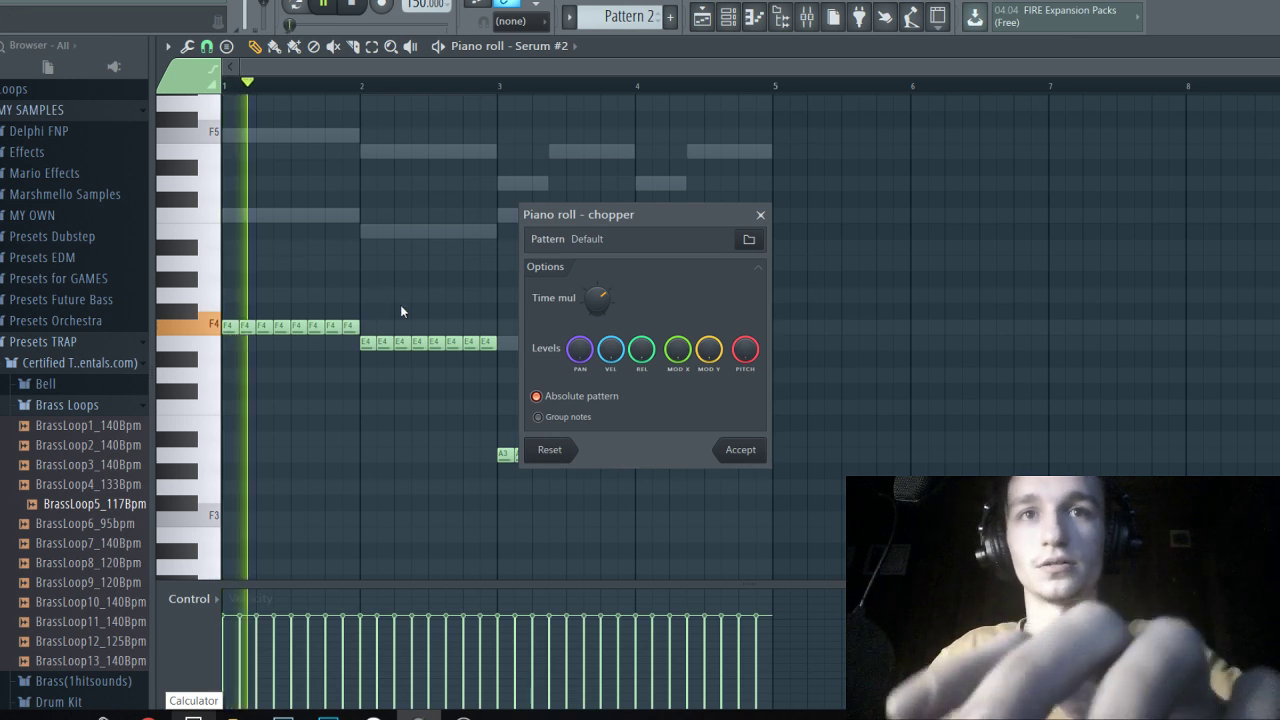
left_click(740, 449)
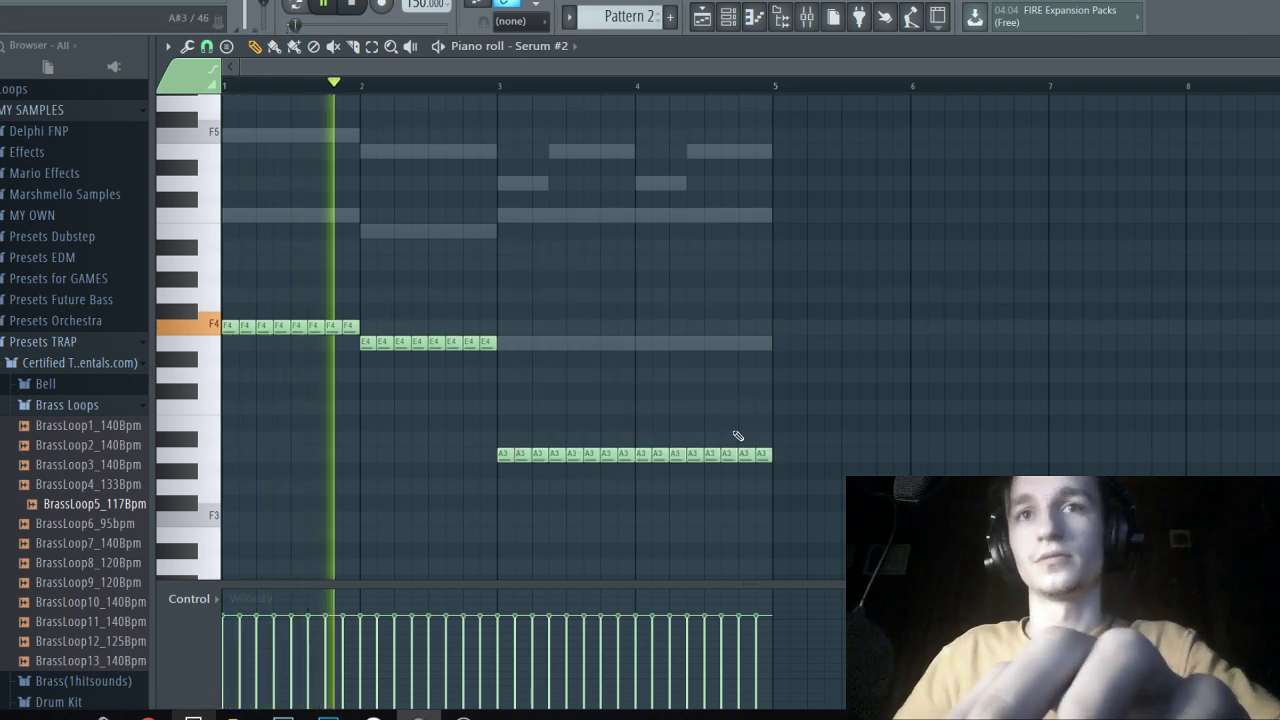
Transpose the chopped A3 notes in bars 3 and 4 up one octave to A4.
left_click(732, 20)
left_click_drag(873, 417, 441, 493)
key("ctrl+Up")
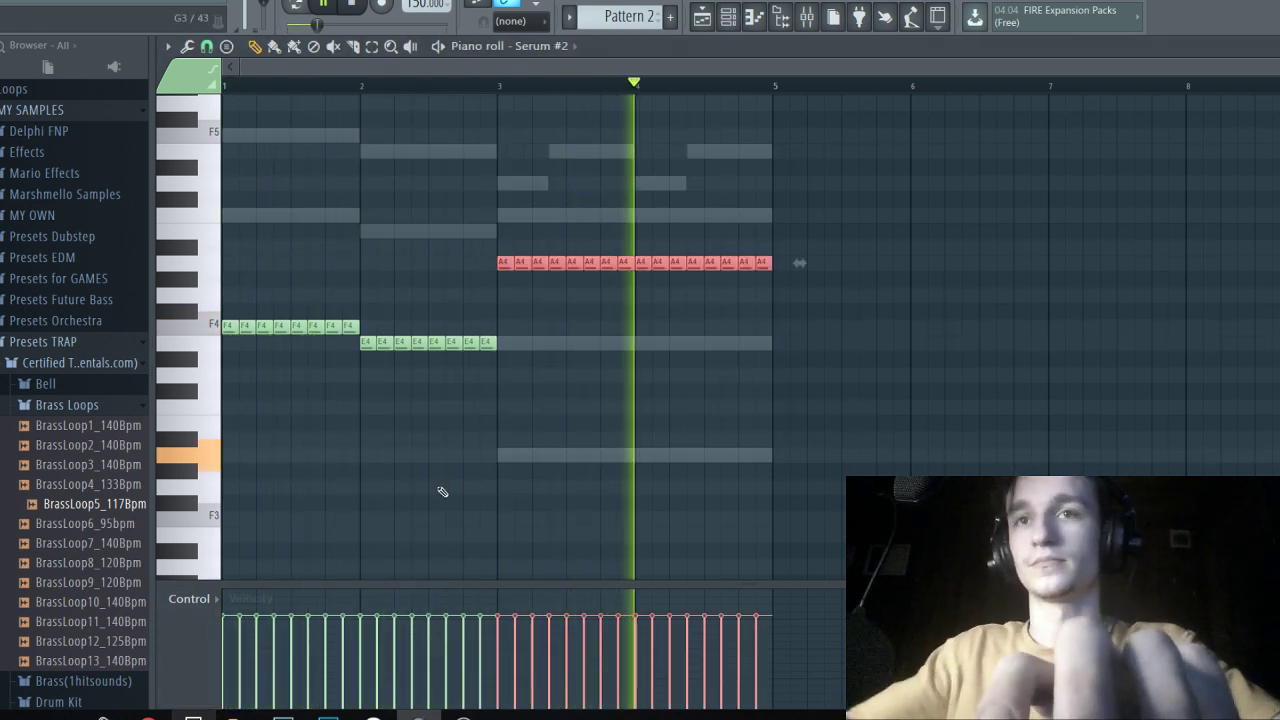
Adjust the Env 2 modulation in Serum #2 to 49 on the filter cutoff and 55 on the FX filter cutoff.
left_click(520, 428, "ctrl")
left_click(730, 19)
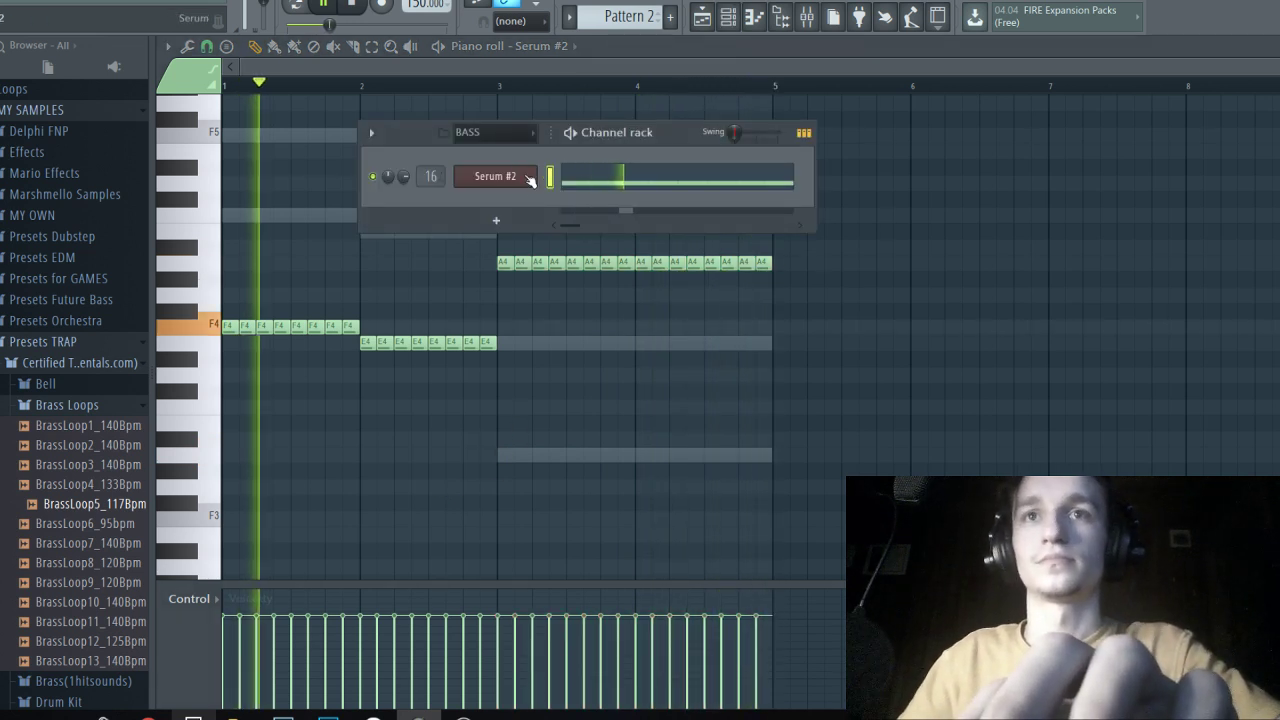
left_click(495, 176)
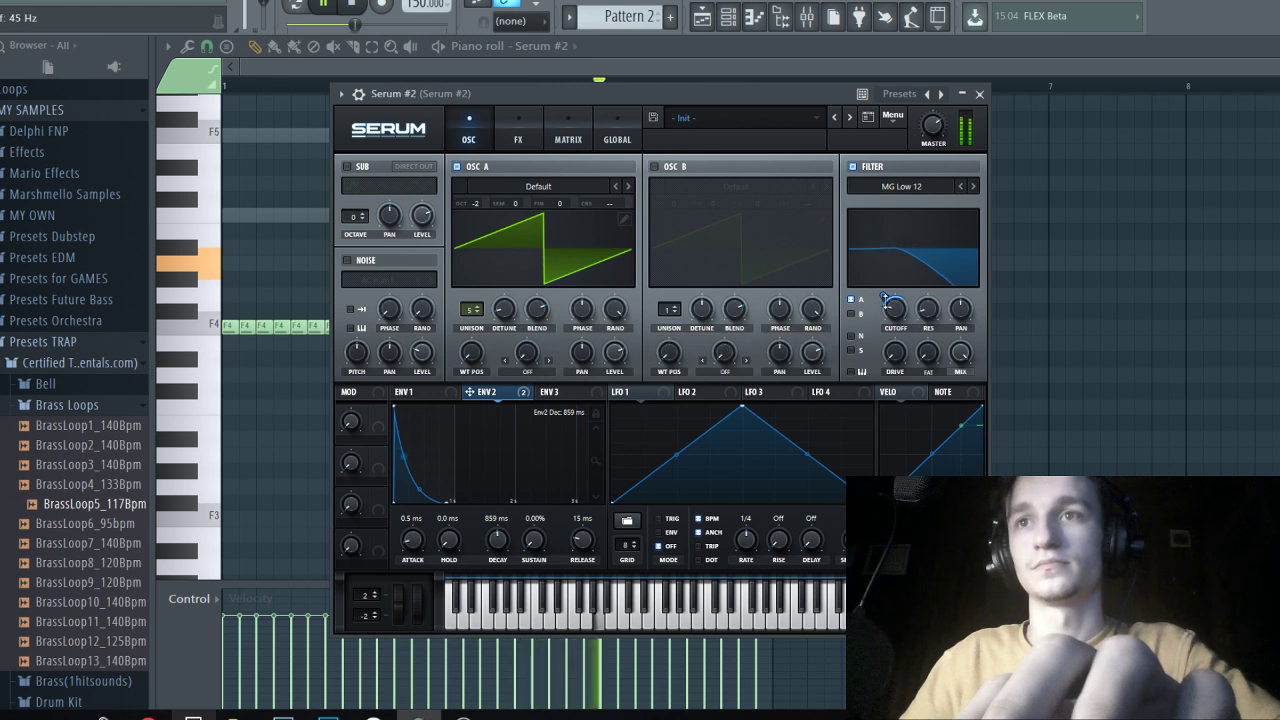
left_click_drag(885, 299, 890, 296)
left_click(518, 135)
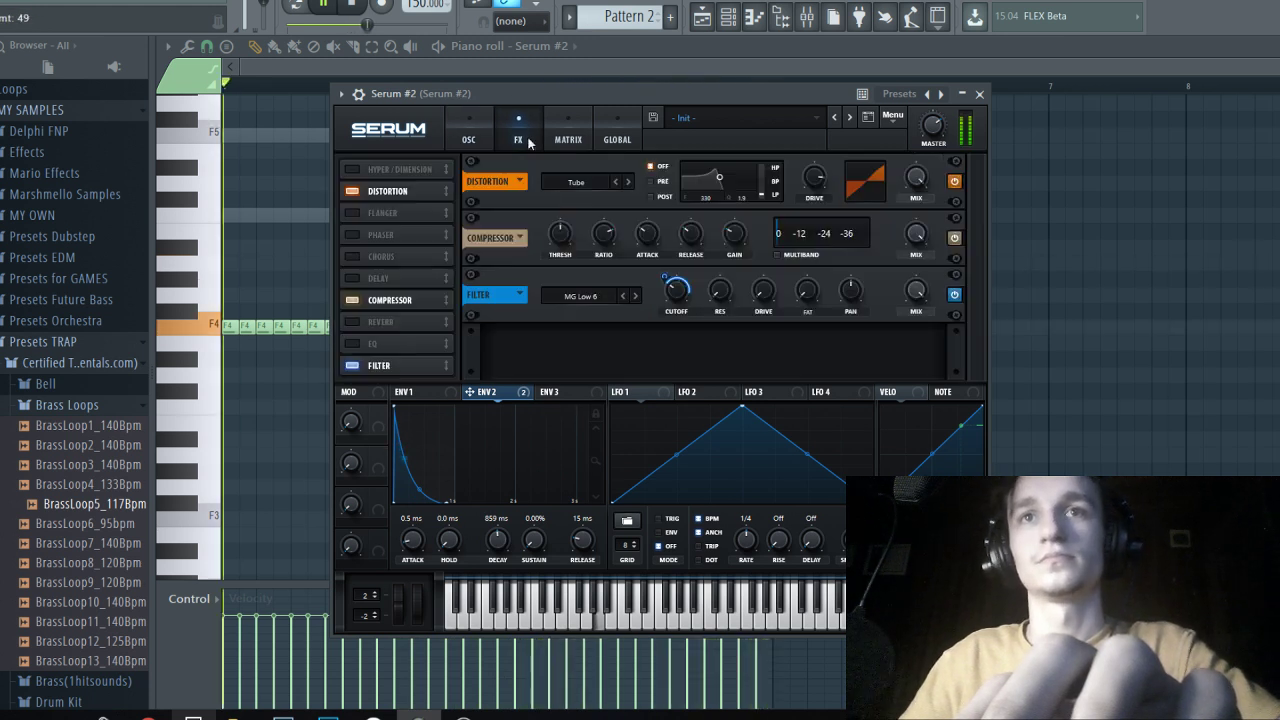
left_click(665, 277)
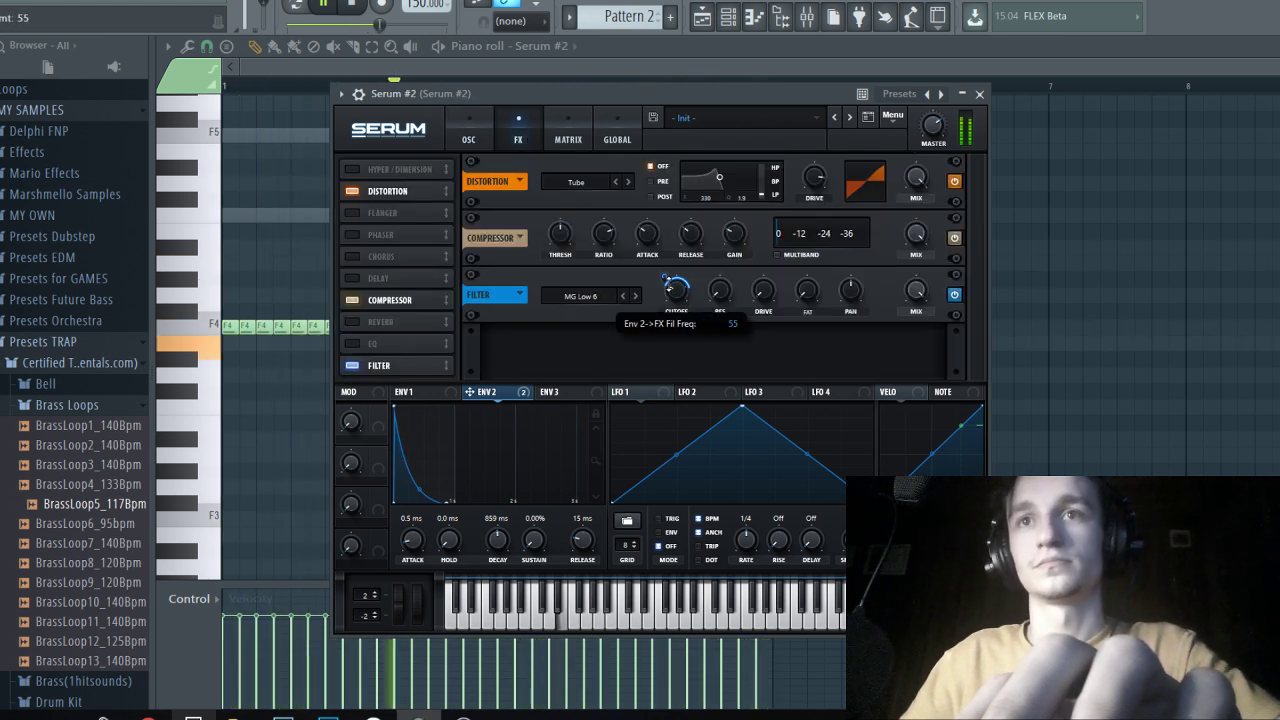
Change the Serum #2 distortion type to Diode 1 and set its drive to 30%.
left_click(806, 17)
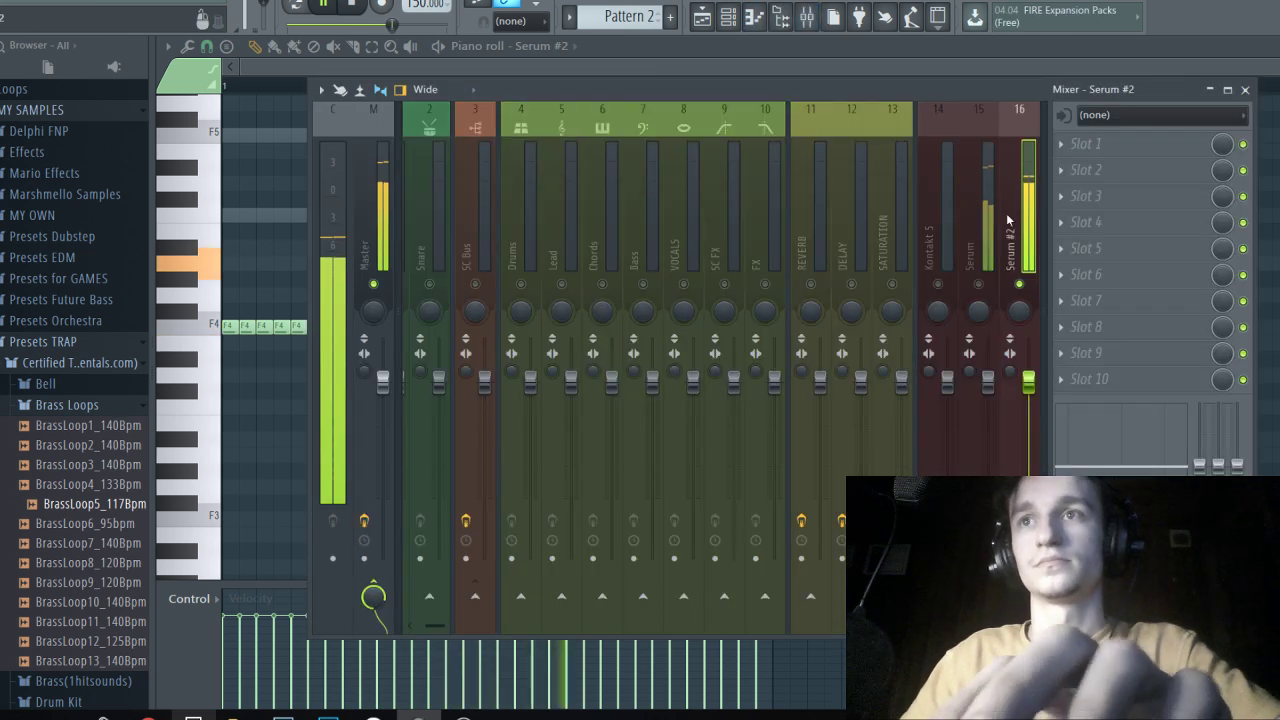
left_click(728, 17)
left_click(495, 176)
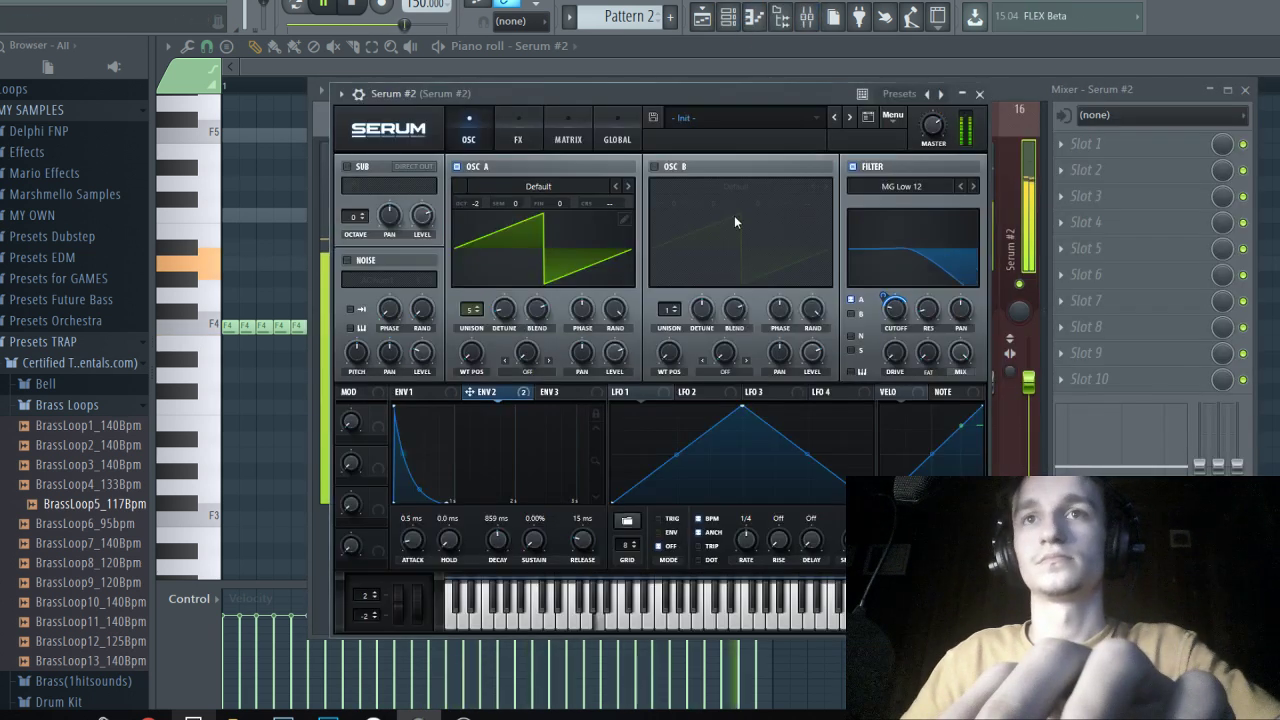
left_click(518, 135)
left_click(578, 182)
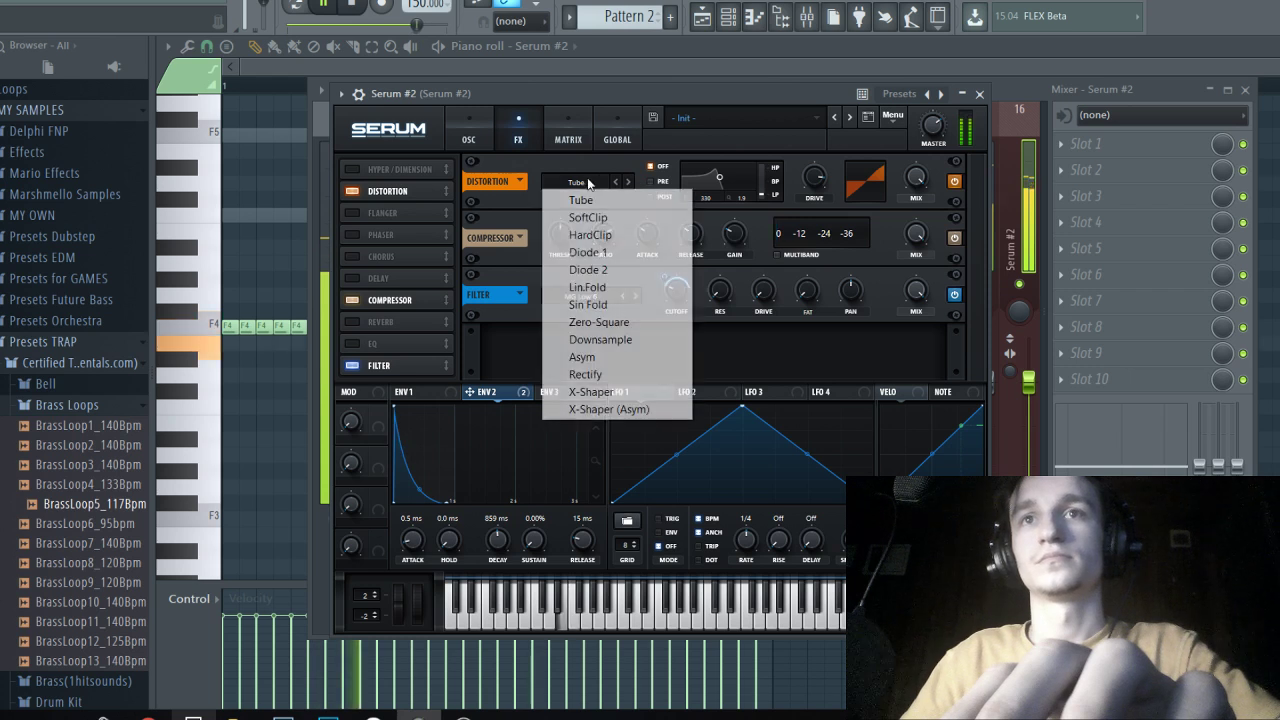
left_click(591, 251)
left_click_drag(811, 178, 660, 366)
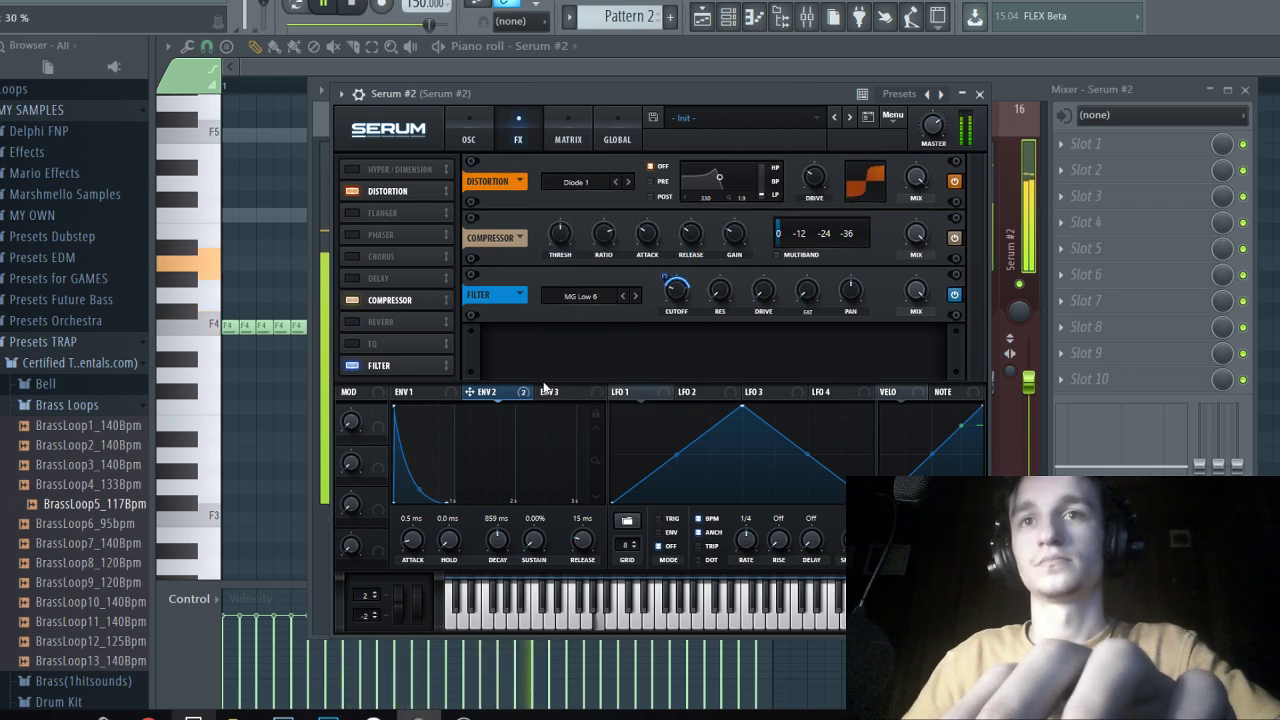
Modulate the distortion drive with Env 2 and adjust the distortion filter in Pre mode.
left_click_drag(470, 391, 813, 185)
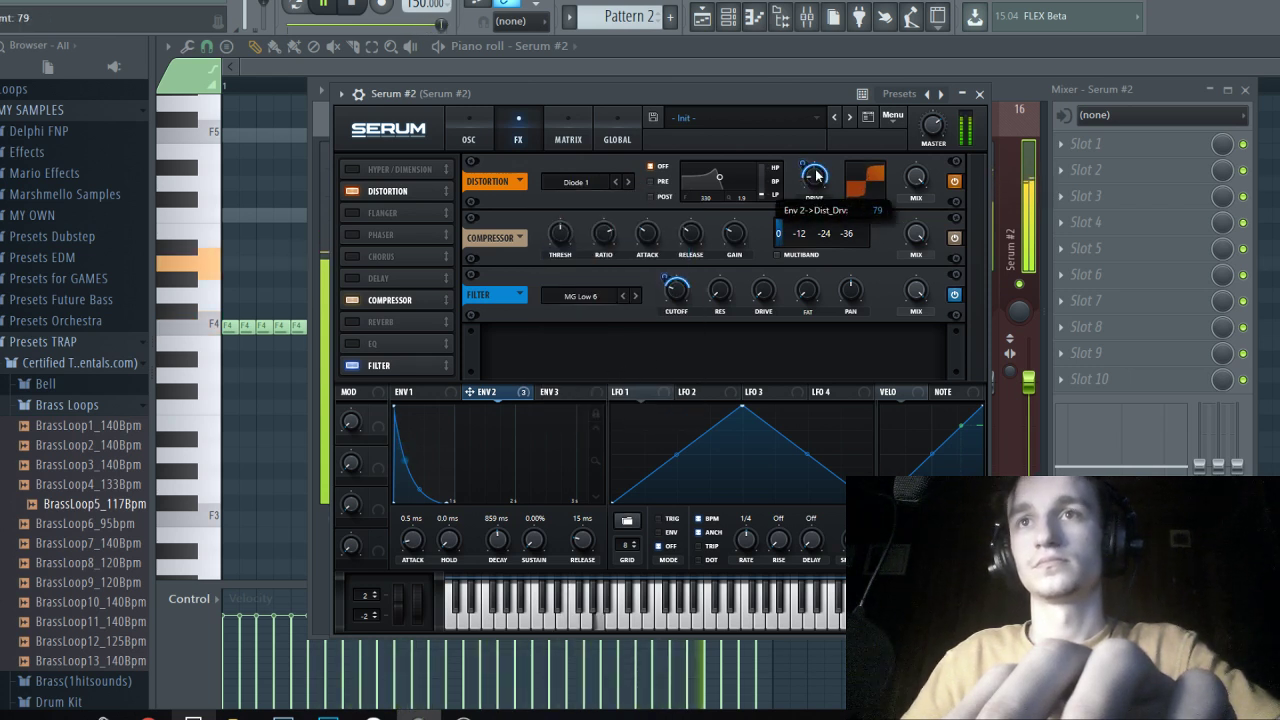
mouse_move(719, 178)
left_mouse_down()
mouse_move(712, 200)
mouse_move(713, 182)
left_mouse_up()
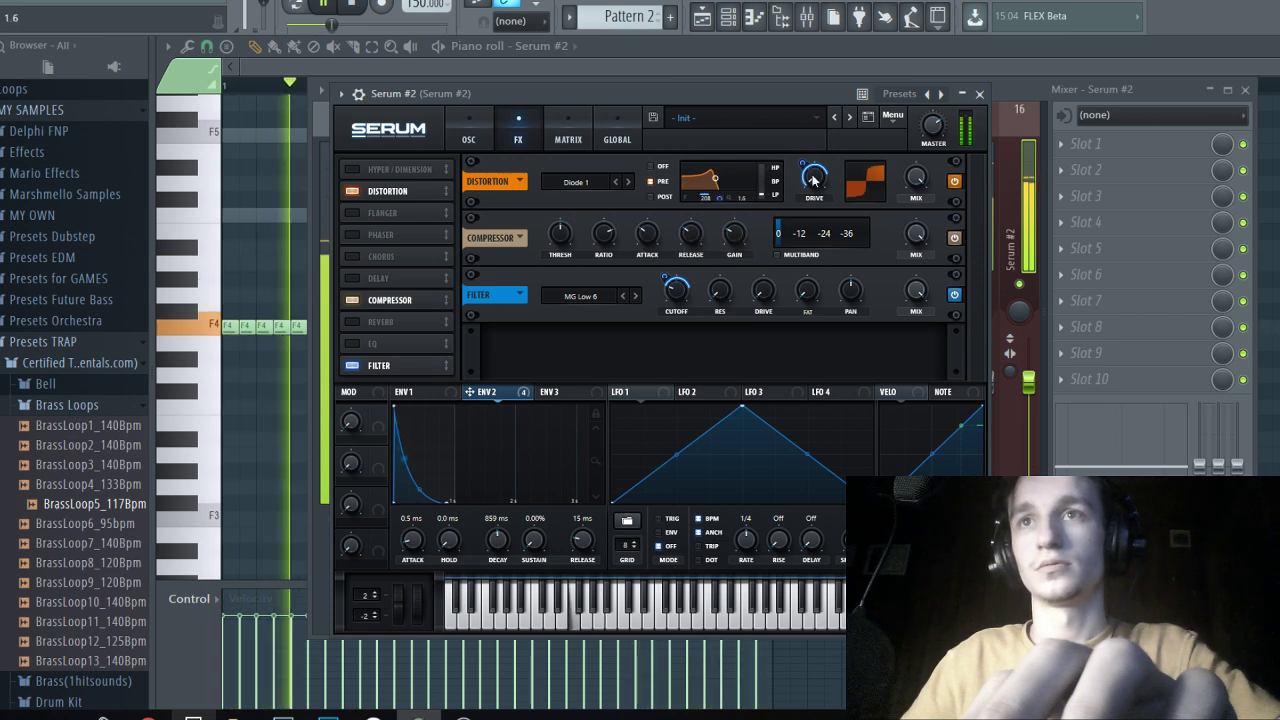
left_click_drag(804, 167, 804, 158)
Set oscillator A to 1 unison voice and add oscillator B at octave -1 with 5 unison voices, routed through the filter.
left_click(469, 131)
left_click_drag(472, 309, 472, 333)
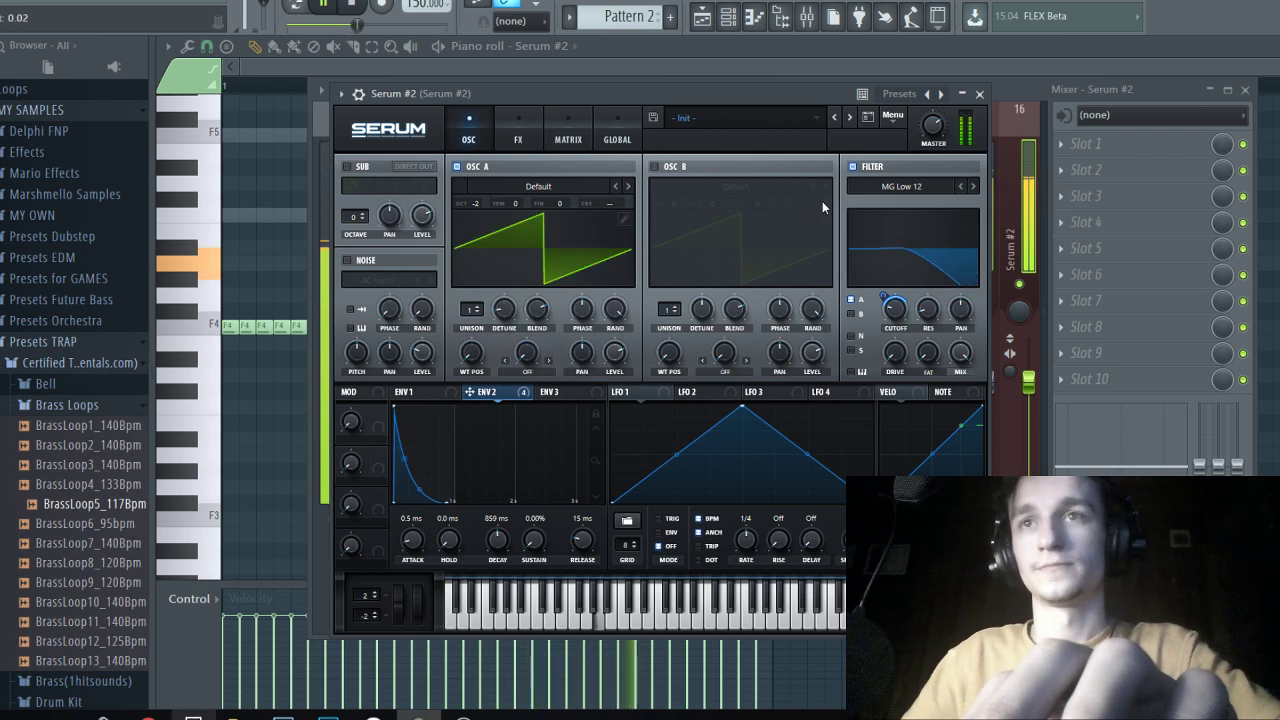
left_click(657, 167)
left_click_drag(675, 202, 671, 216)
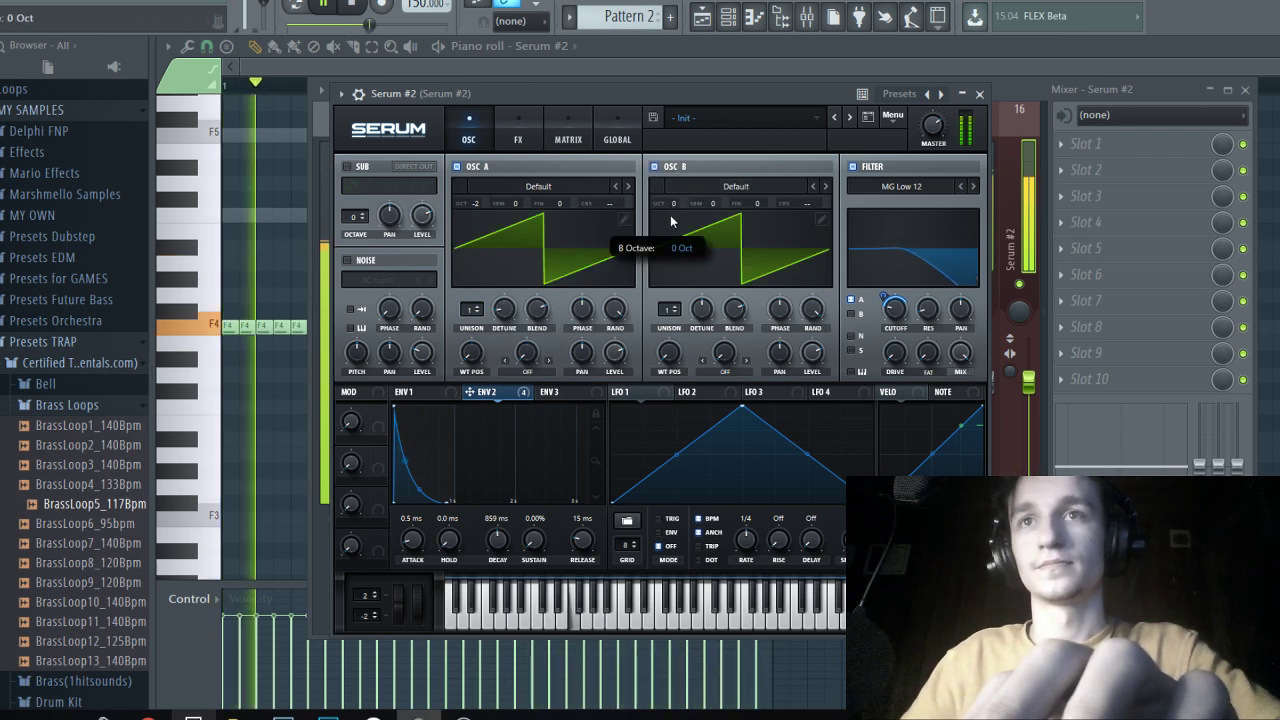
left_click_drag(674, 308, 690, 280)
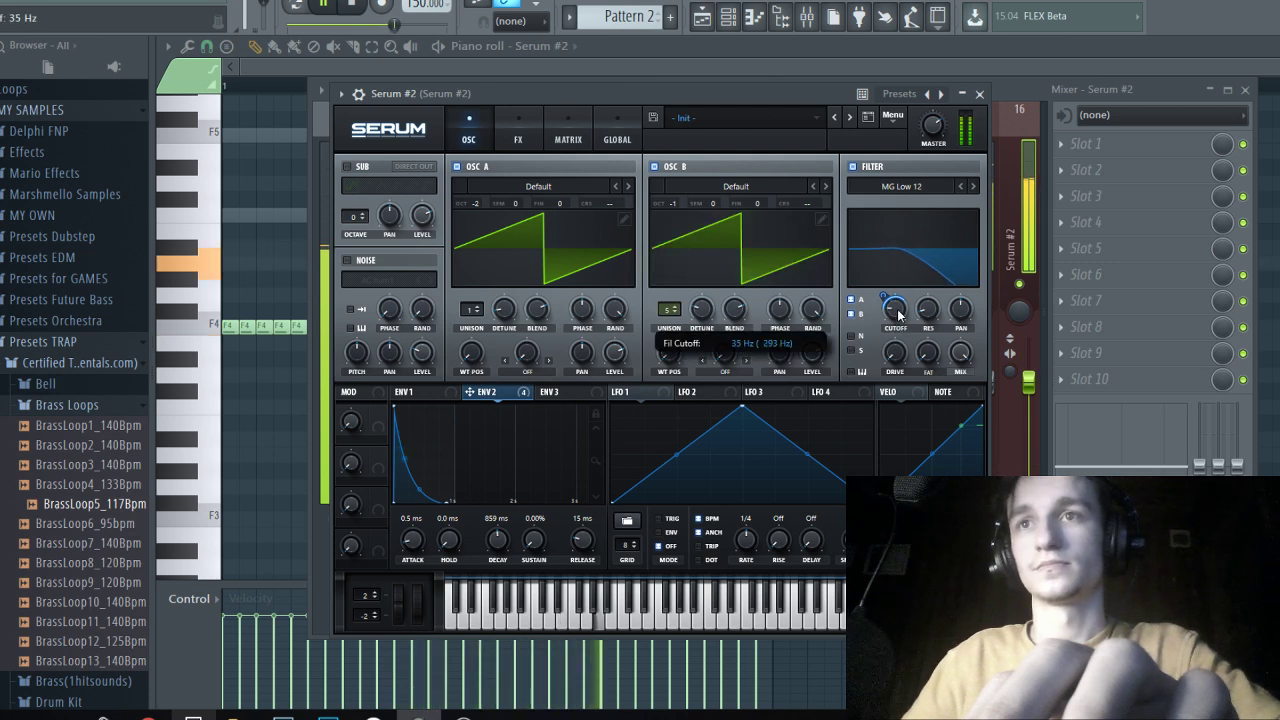
Add Fruity parametric EQ 2 to the first effect slot of the Serum #2 mixer track.
left_click(1030, 147)
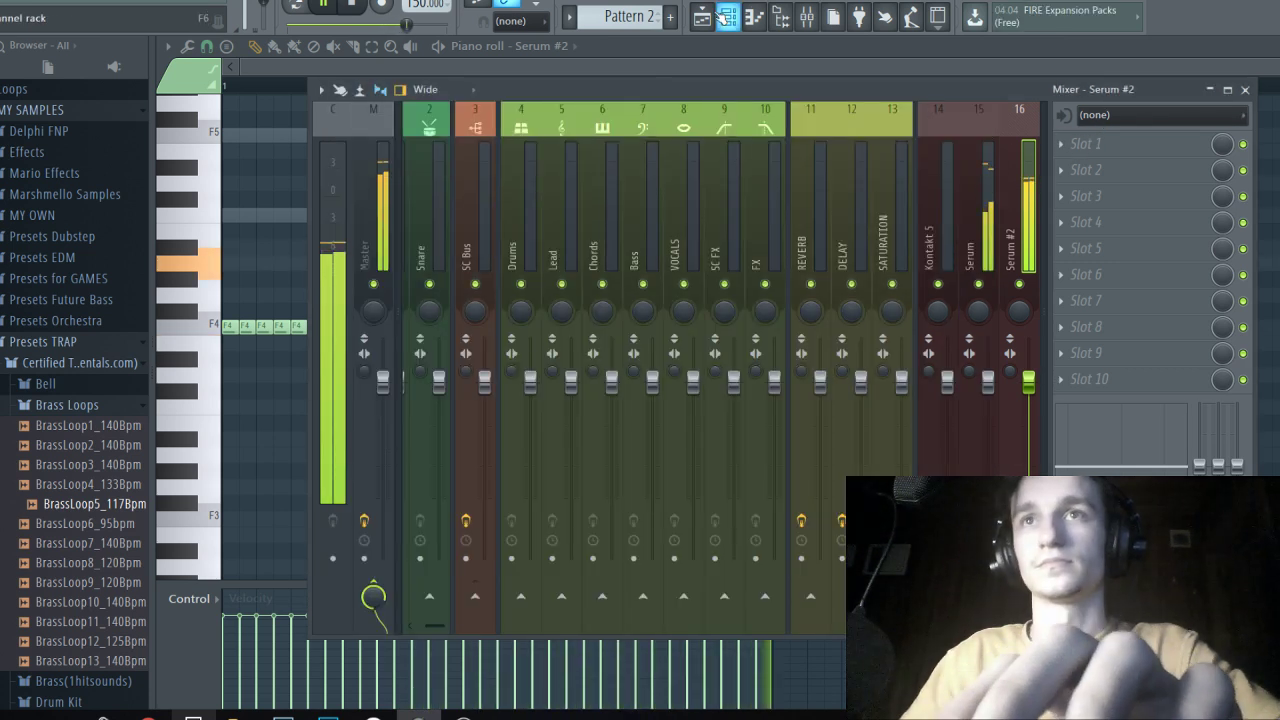
key("F5")
key("F6")
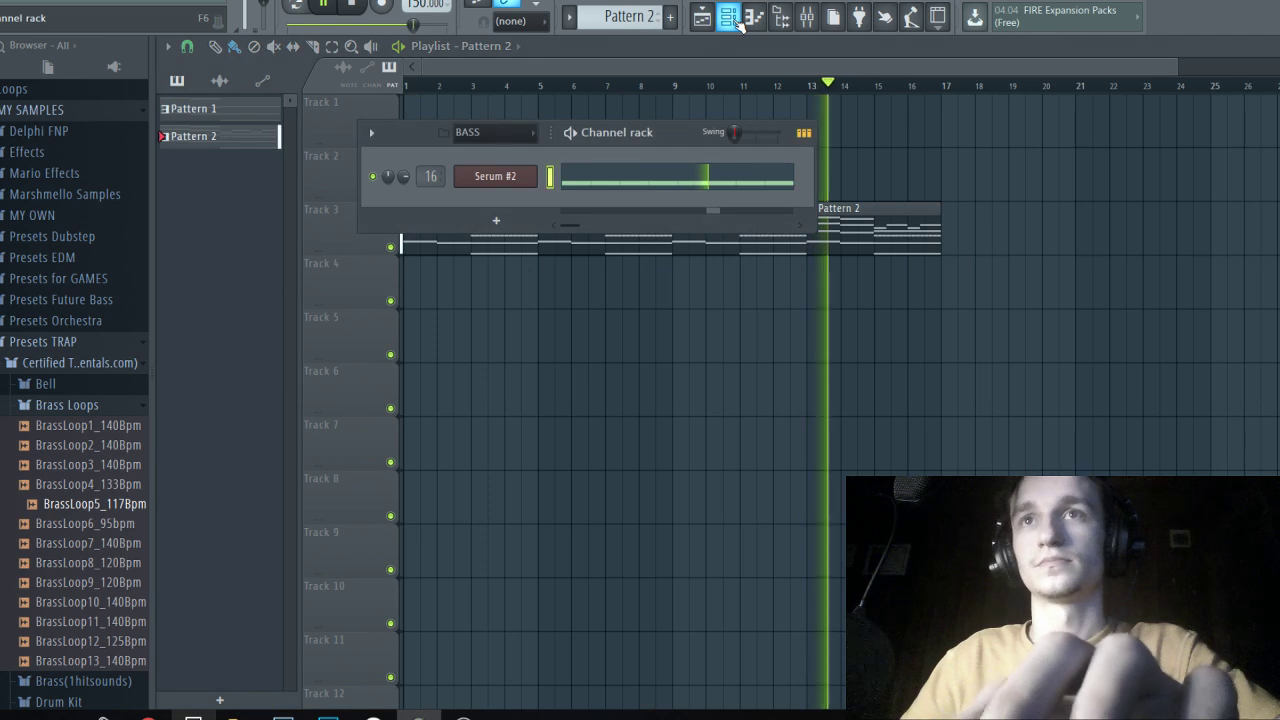
left_click(806, 17)
left_click(1062, 144)
mouse_move(1085, 166)
left_click(884, 227)
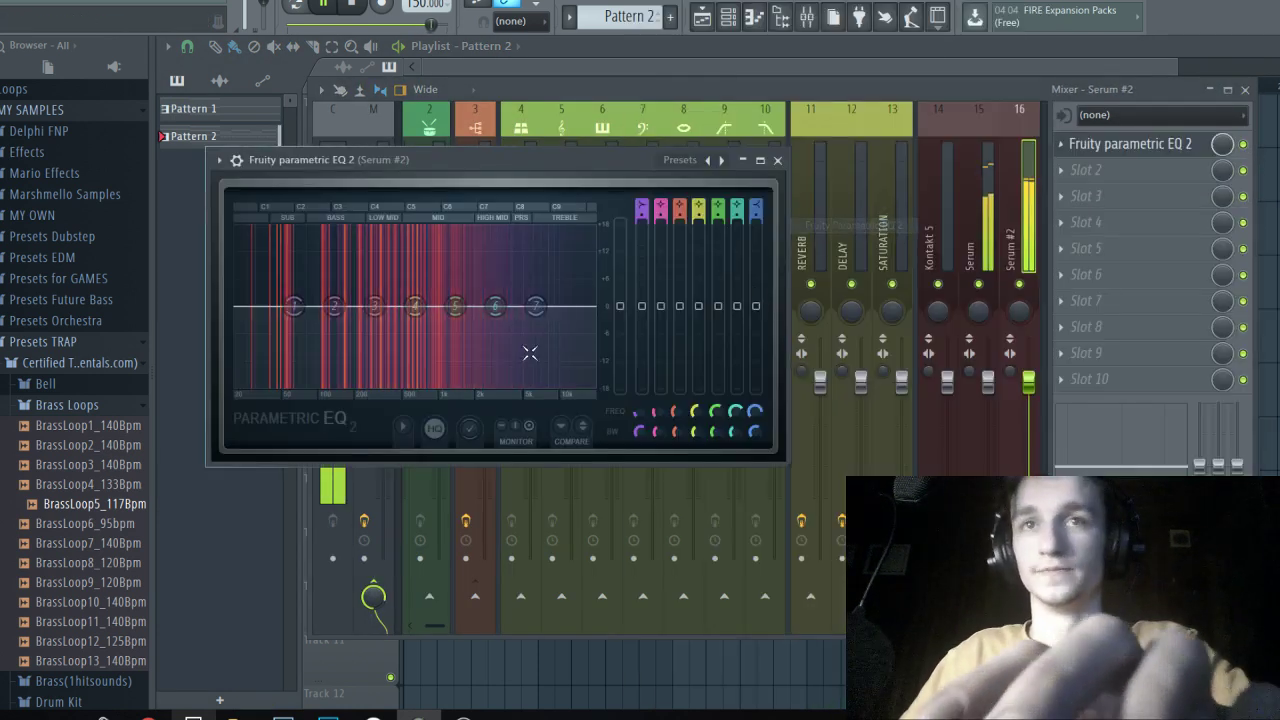
Shape the Serum #2 EQ by cutting bands 4 and 2 in the low mids and boosting band 5 around 5534 Hz.
left_click_drag(415, 305, 407, 341)
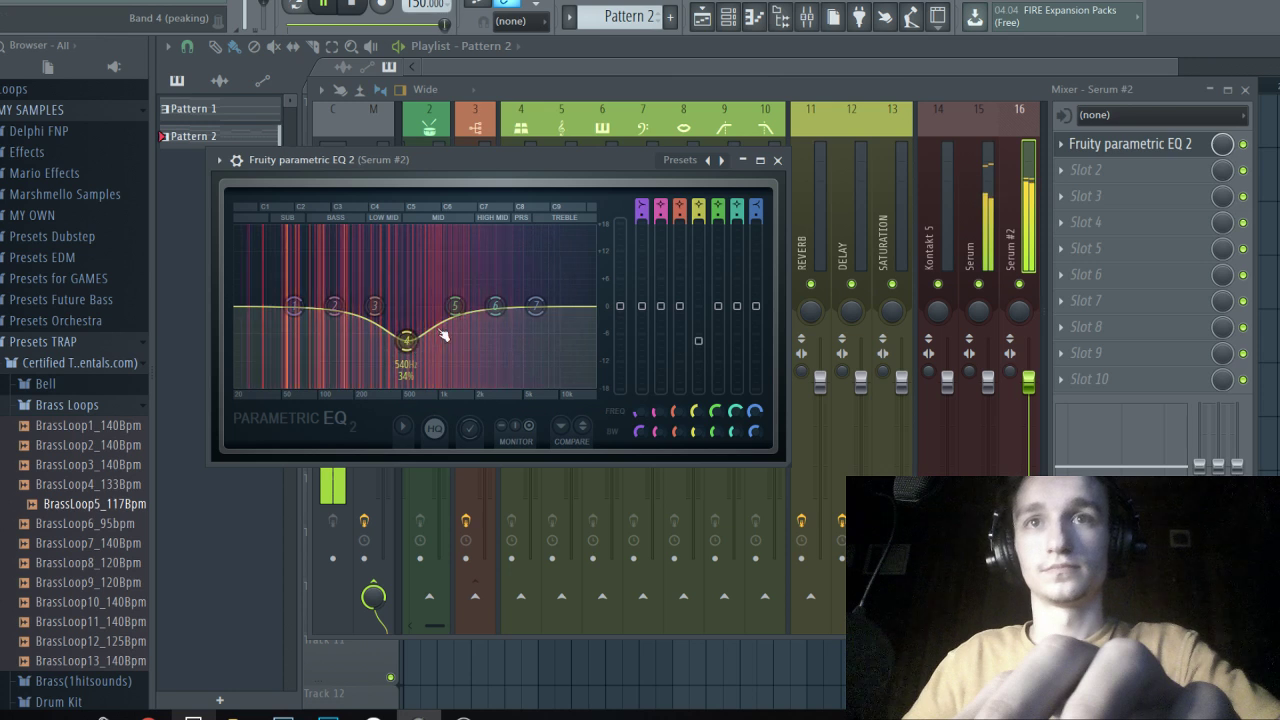
left_click_drag(455, 305, 529, 262)
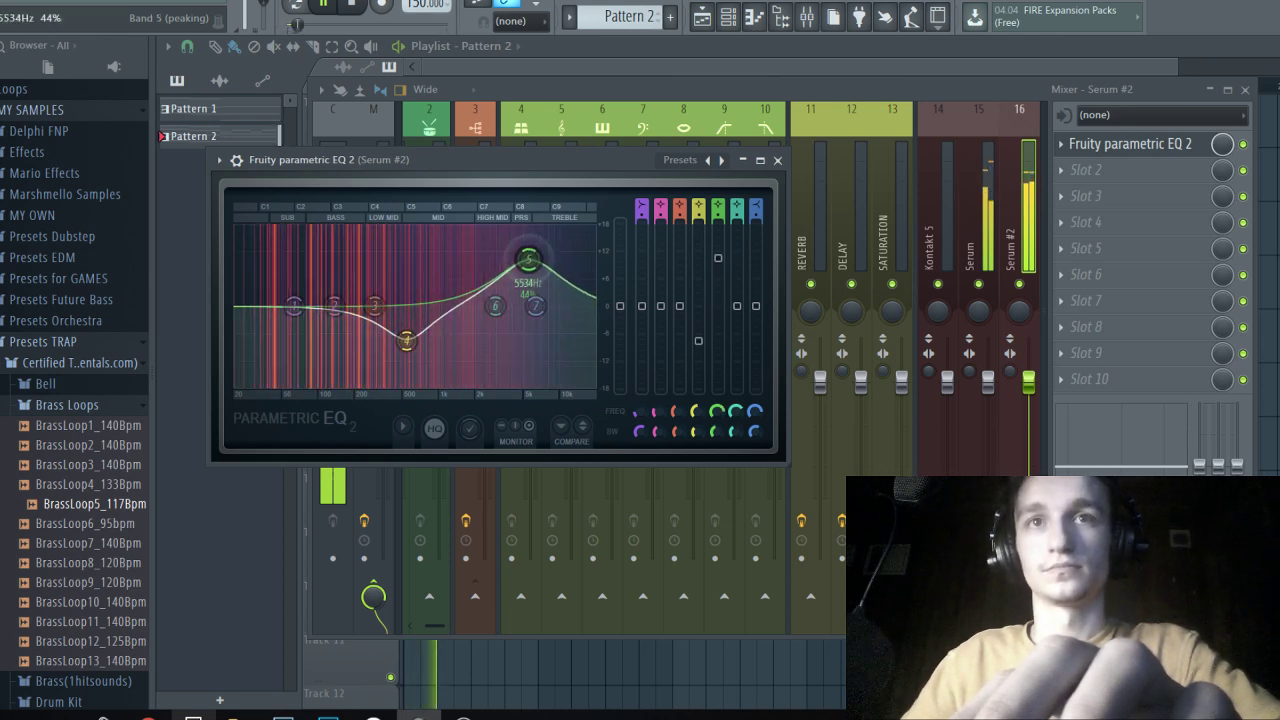
left_click_drag(334, 305, 377, 322)
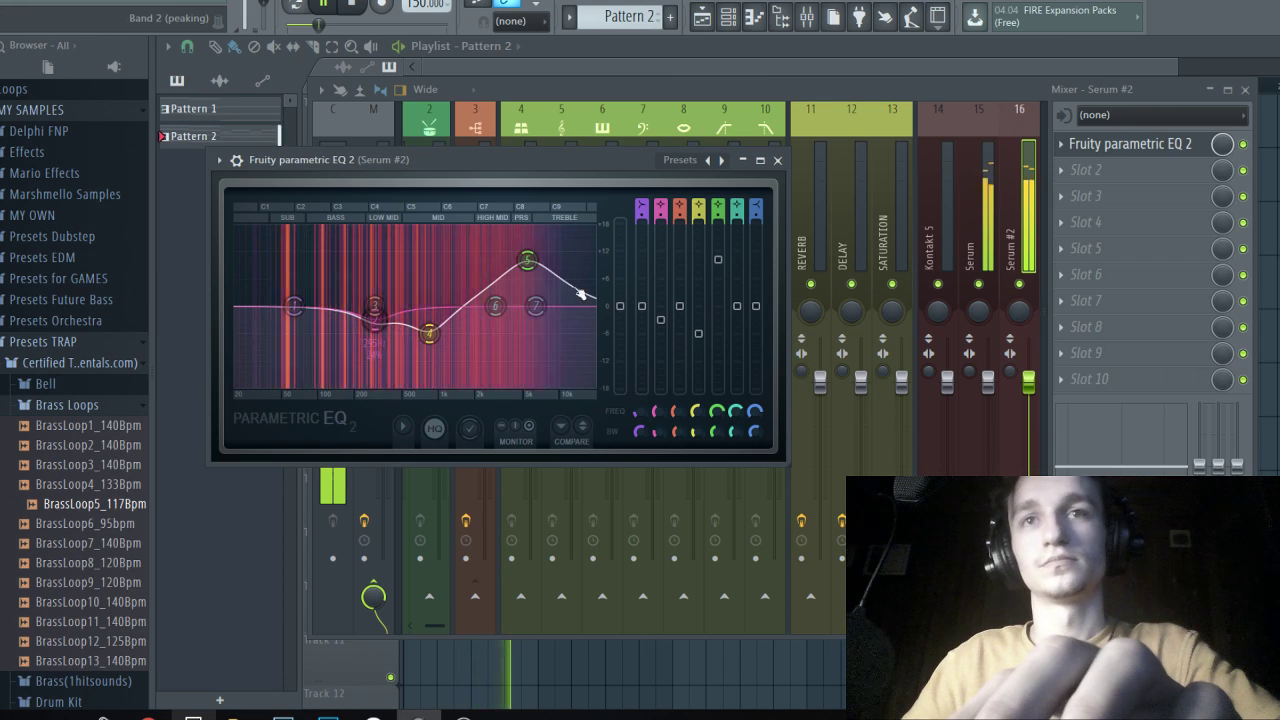
left_click(1128, 143)
Select the Serum mixer track, show the CHORDS group in the channel rack and stop playback.
left_click(990, 196)
left_click(728, 17)
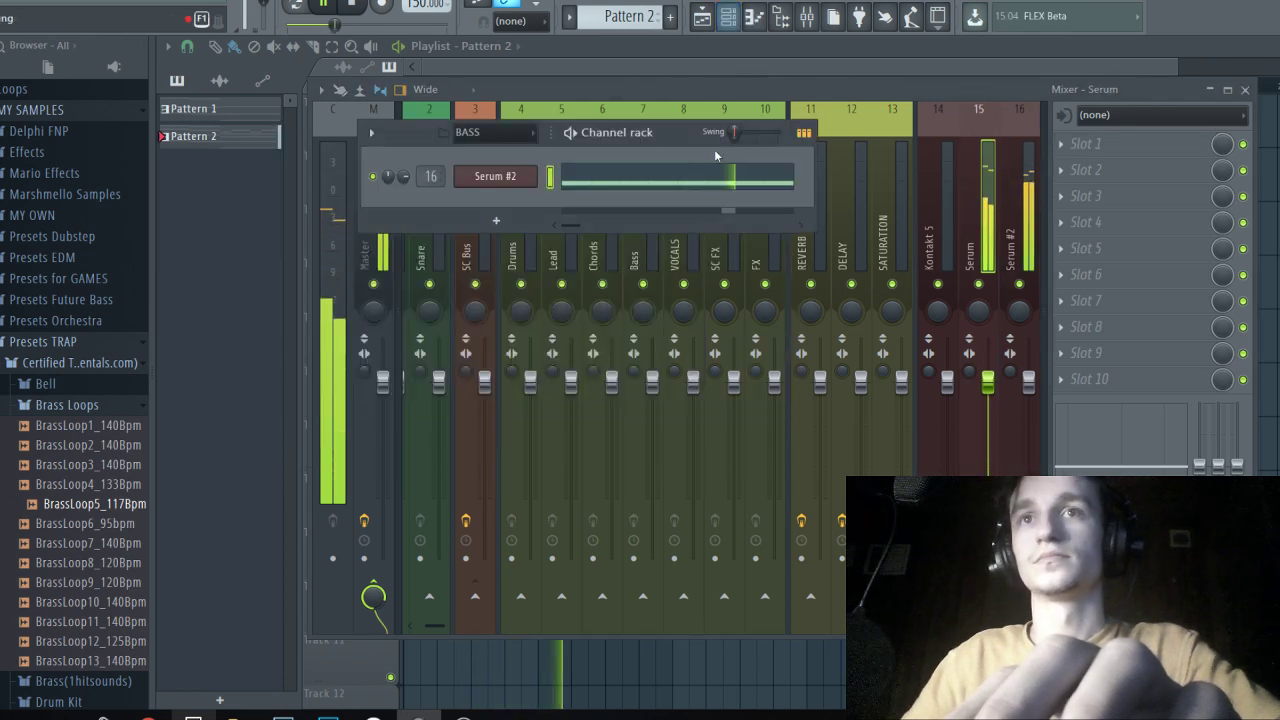
left_click(513, 136)
left_click(514, 189)
left_click(702, 17)
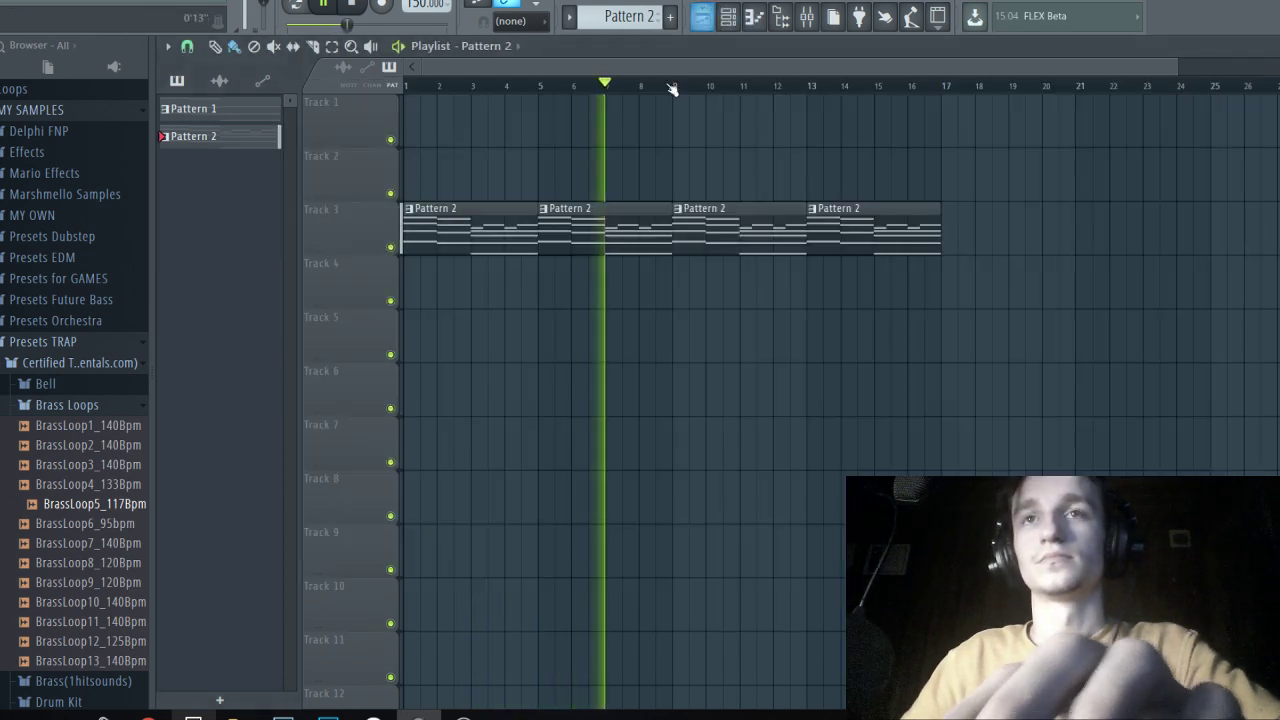
key("space")
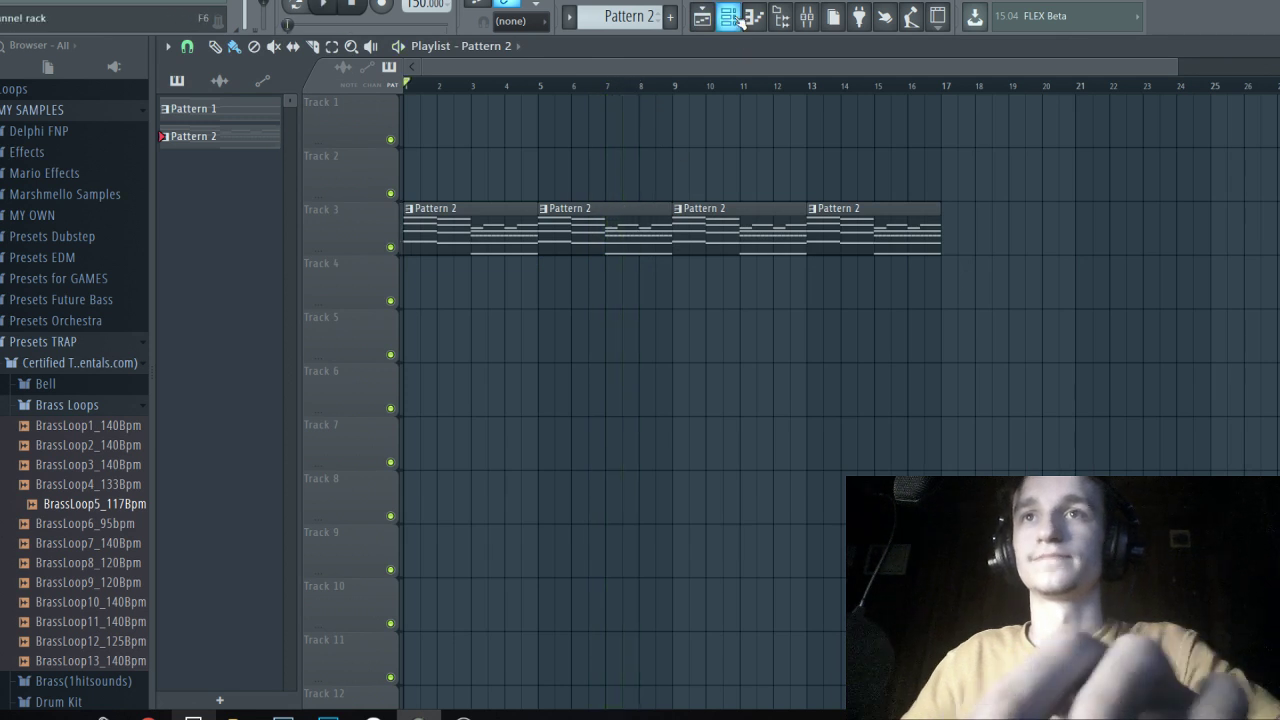
In the chord Serum, enable oscillator B with 5 unison voices through the filter and set the filter cutoff to 6803 Hz.
left_click(728, 17)
left_click(523, 178)
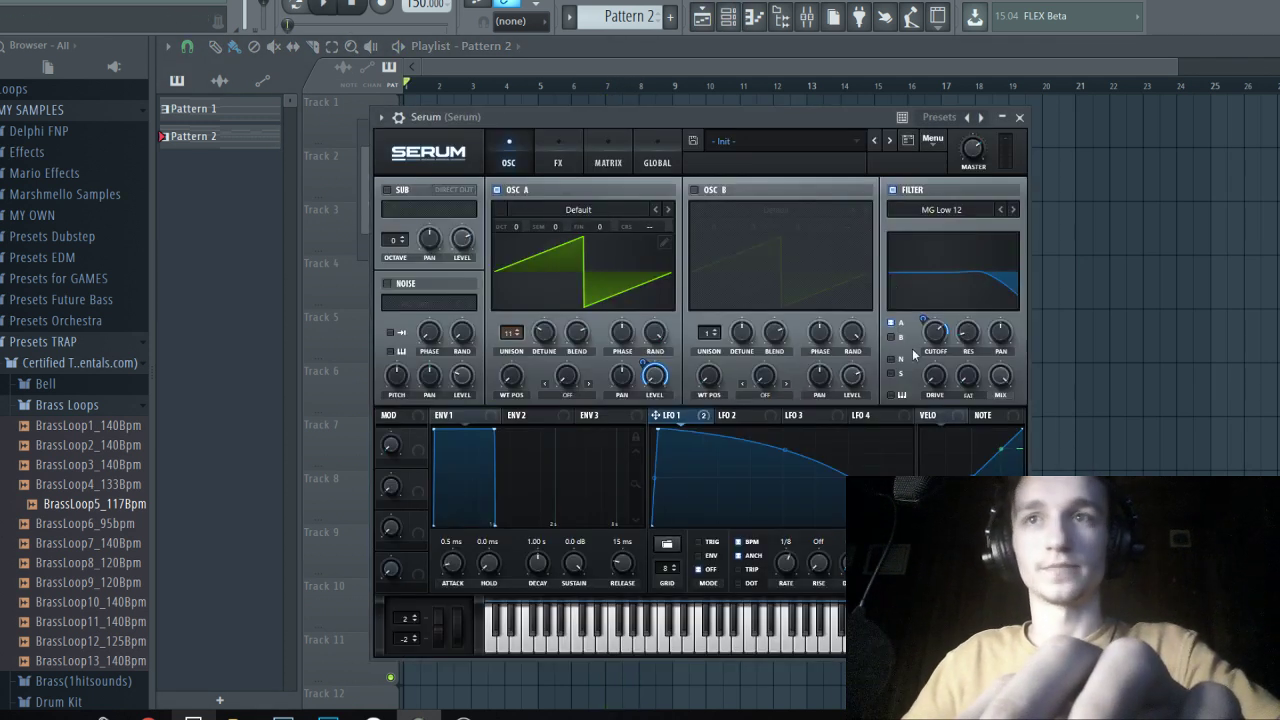
left_click(806, 17)
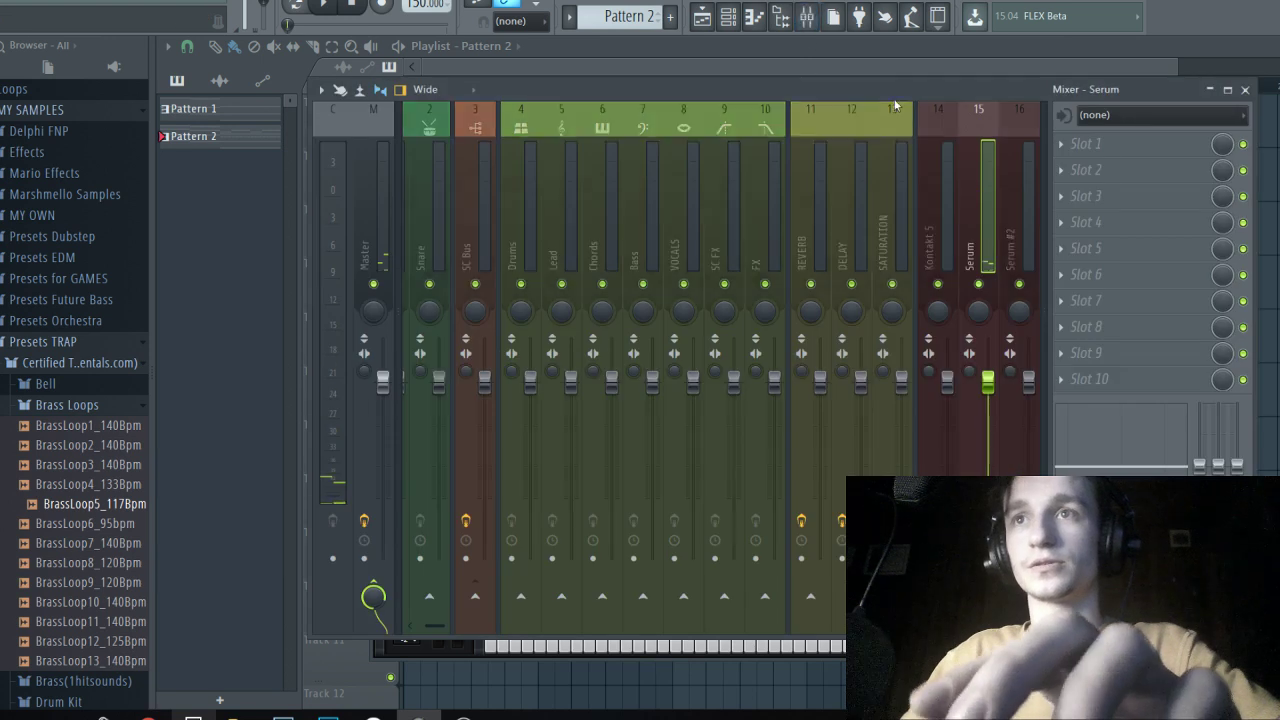
key("space")
left_click(754, 17)
left_click(524, 178)
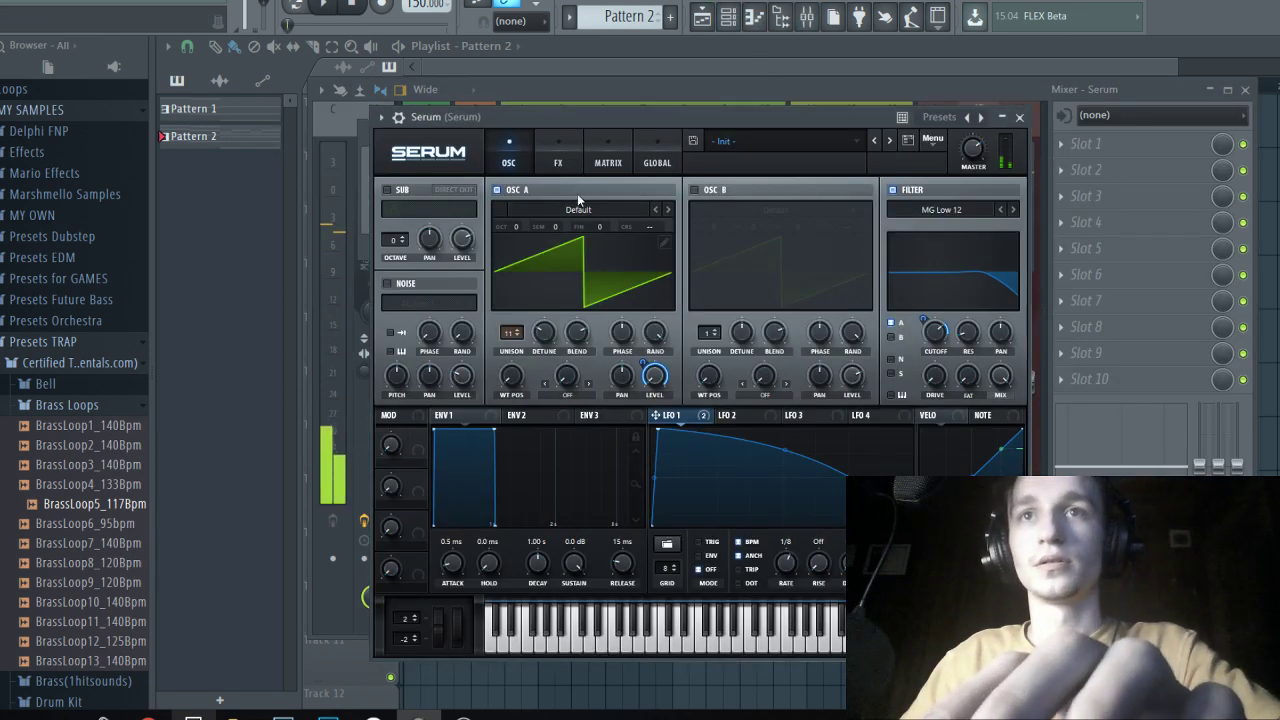
left_click(713, 190)
left_click_drag(710, 332, 746, 331)
left_click_drag(932, 337, 948, 305)
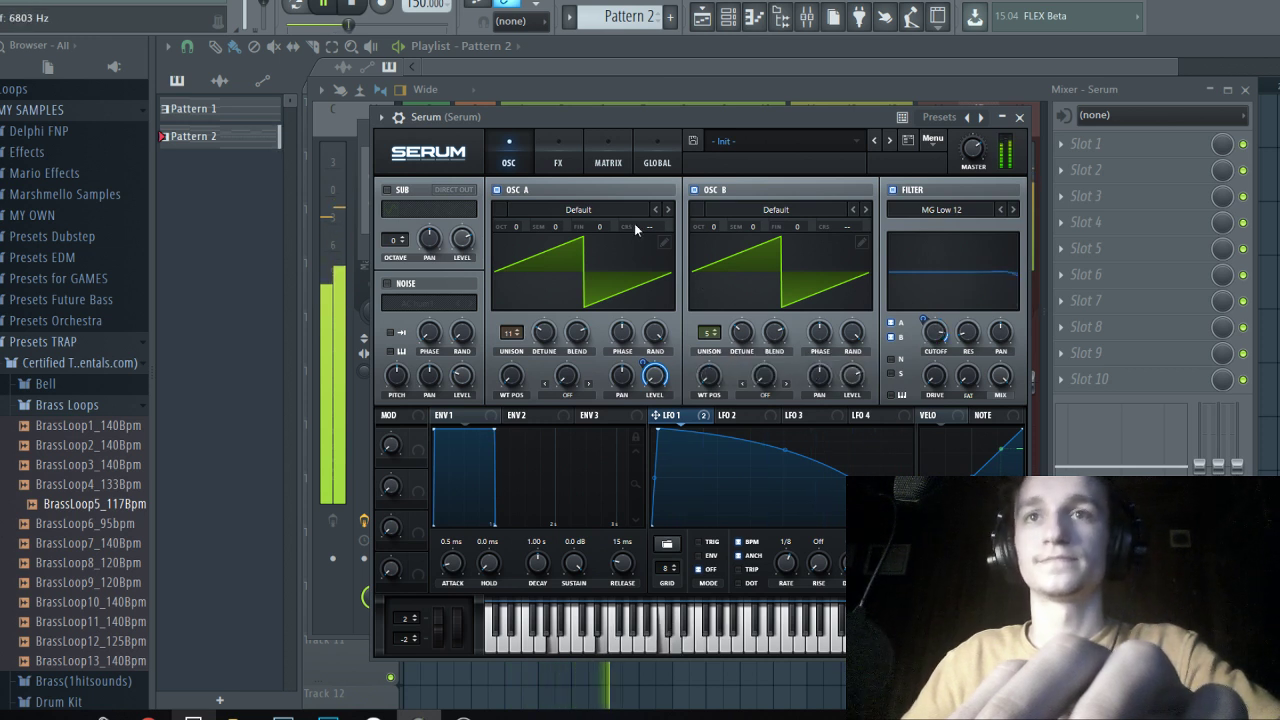
Reshape the falling LFO 1 curve of the chord Serum by moving its middle point and bending the slope.
left_click(560, 161)
left_click(511, 160)
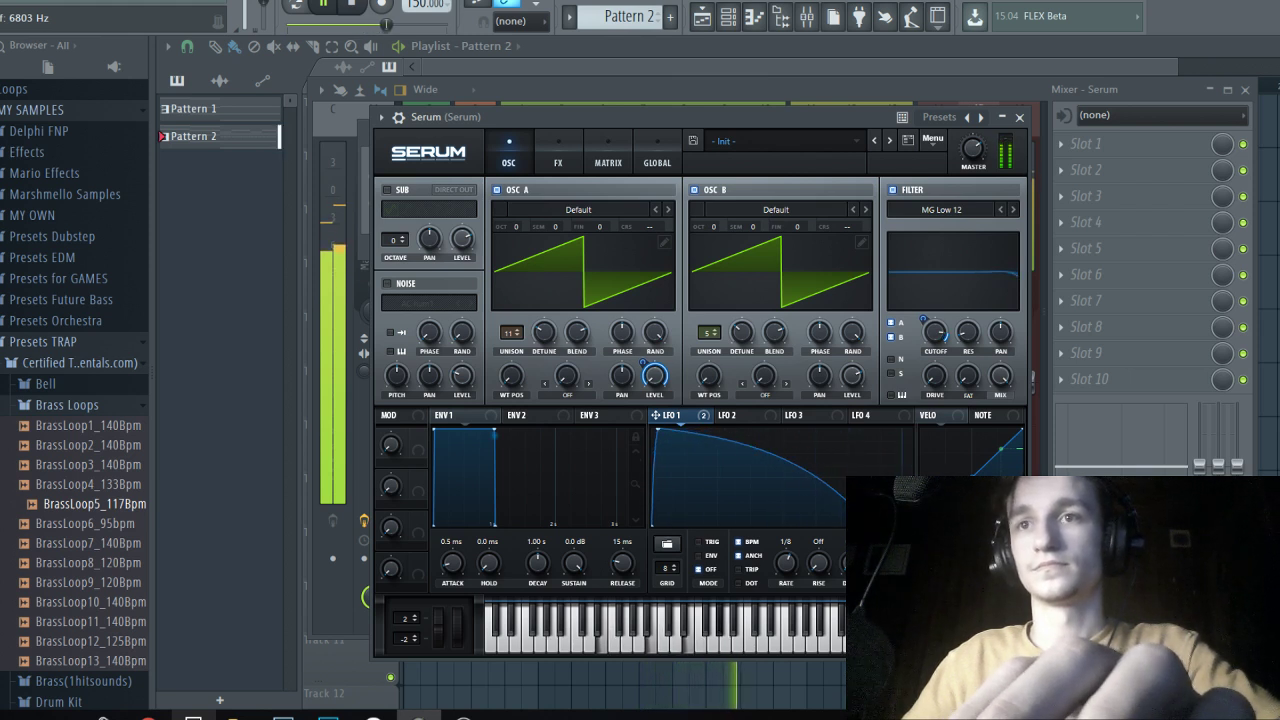
left_click_drag(860, 512, 806, 479)
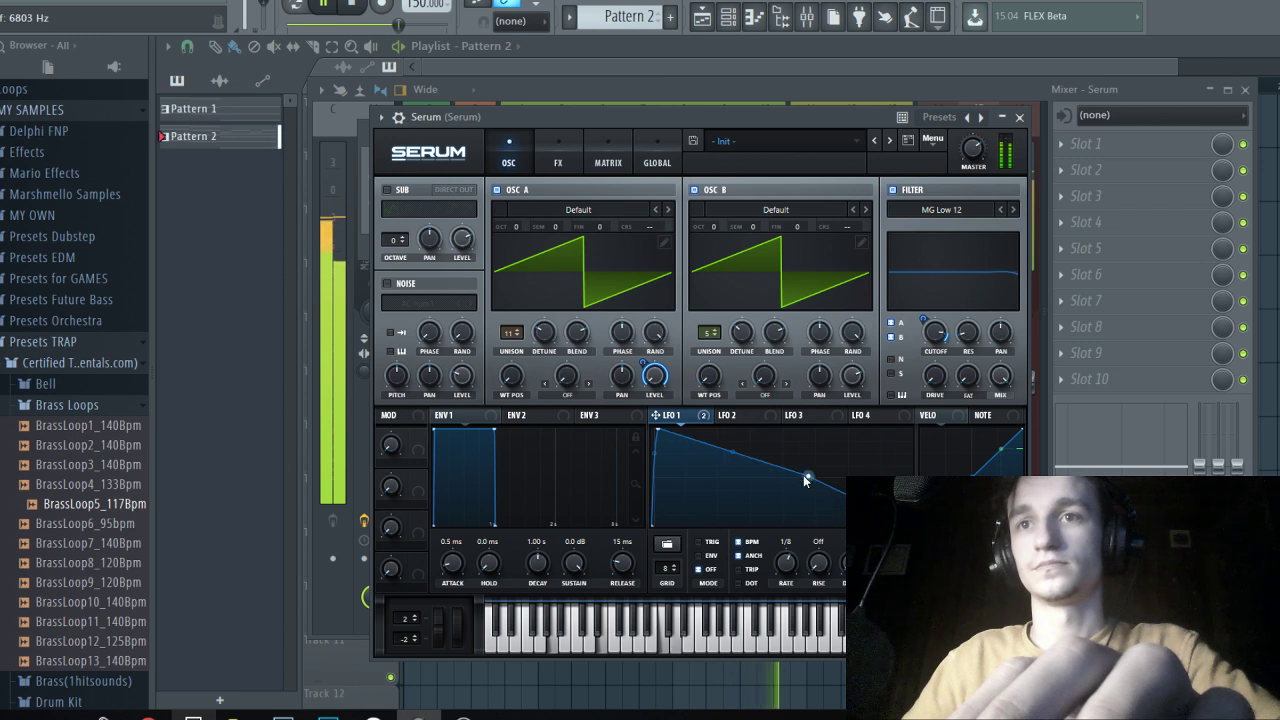
left_click_drag(721, 447, 725, 439)
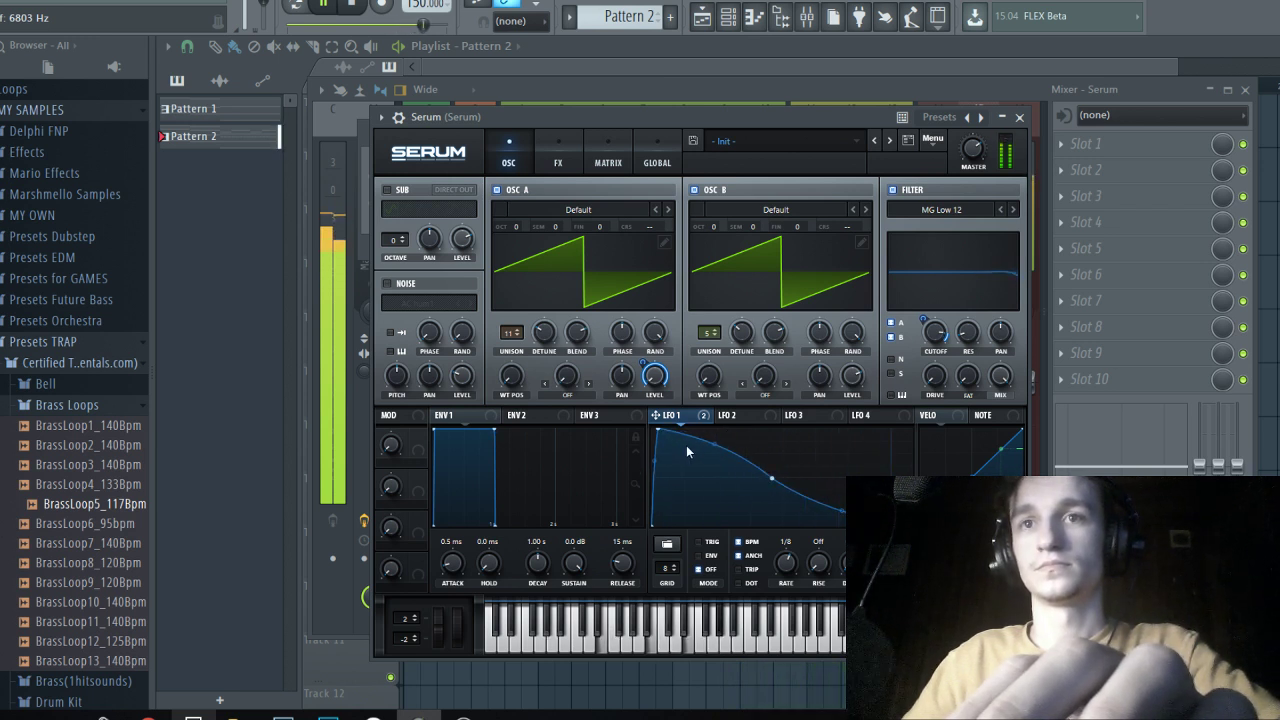
Turn off the chord Serum's filter and apply a reshaped LFO 1 curve to oscillator B's level with an amount of 83.
left_click(576, 159)
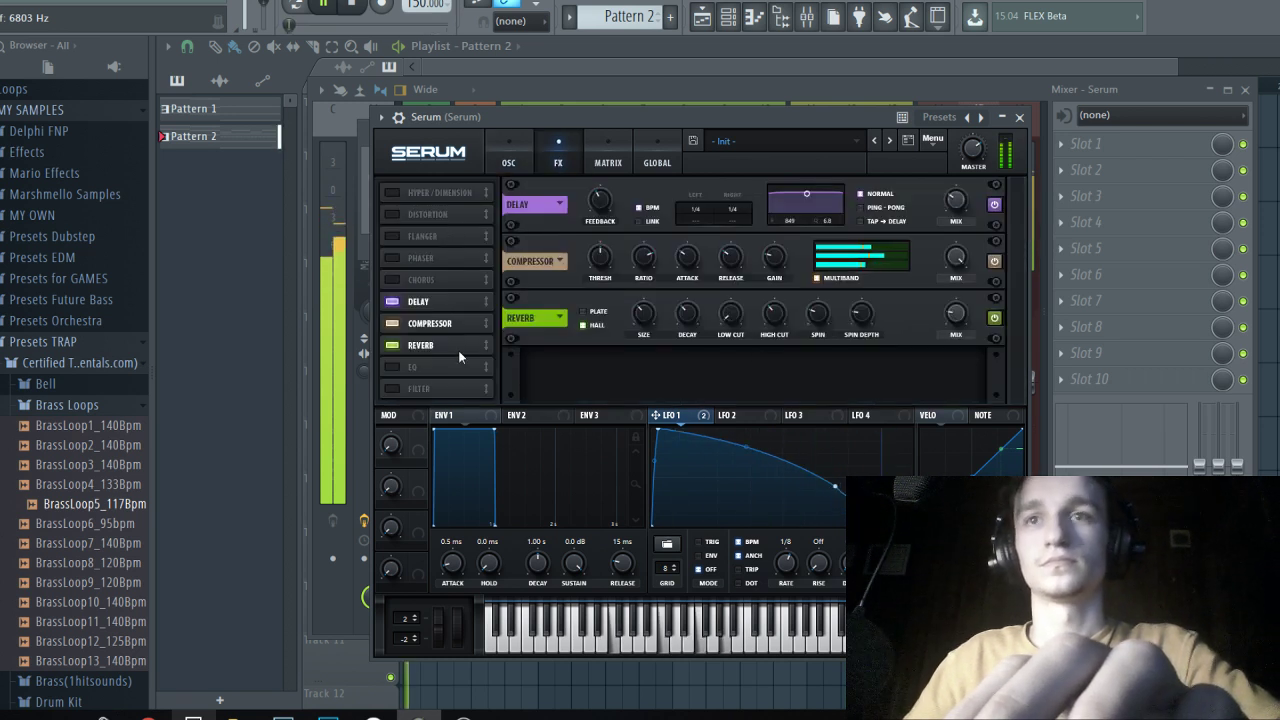
left_click(1101, 90)
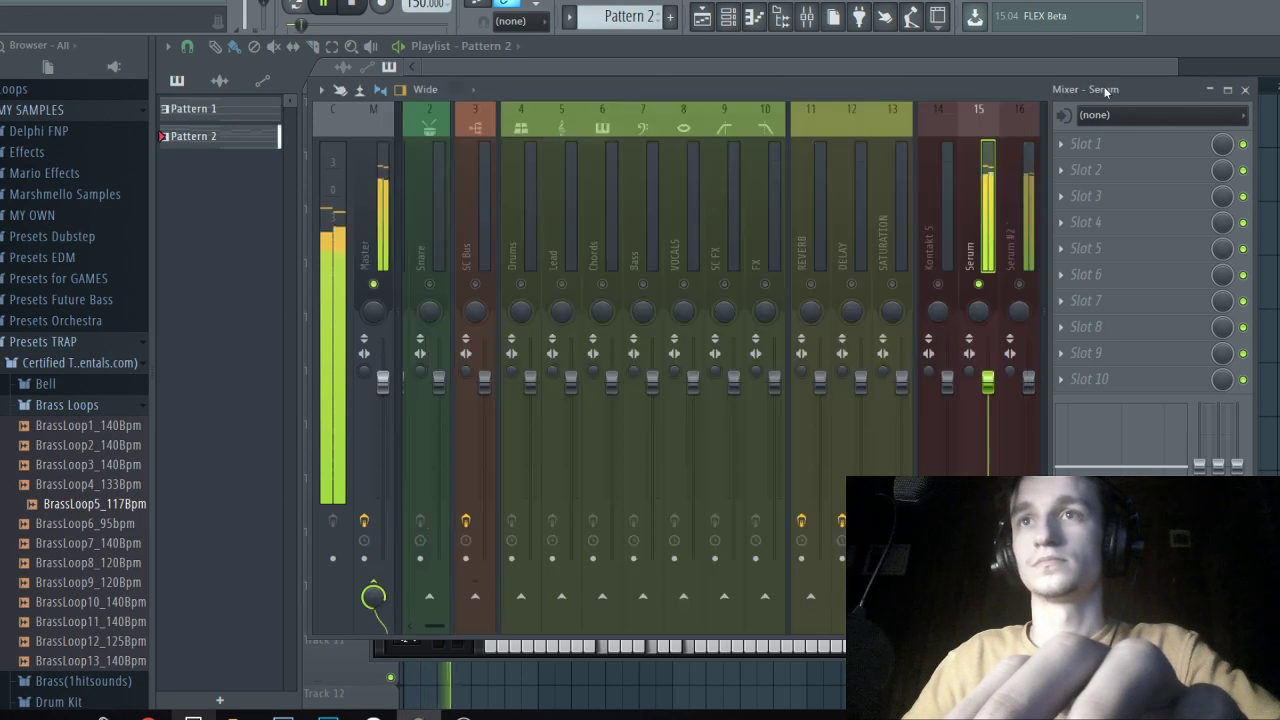
left_click(703, 18)
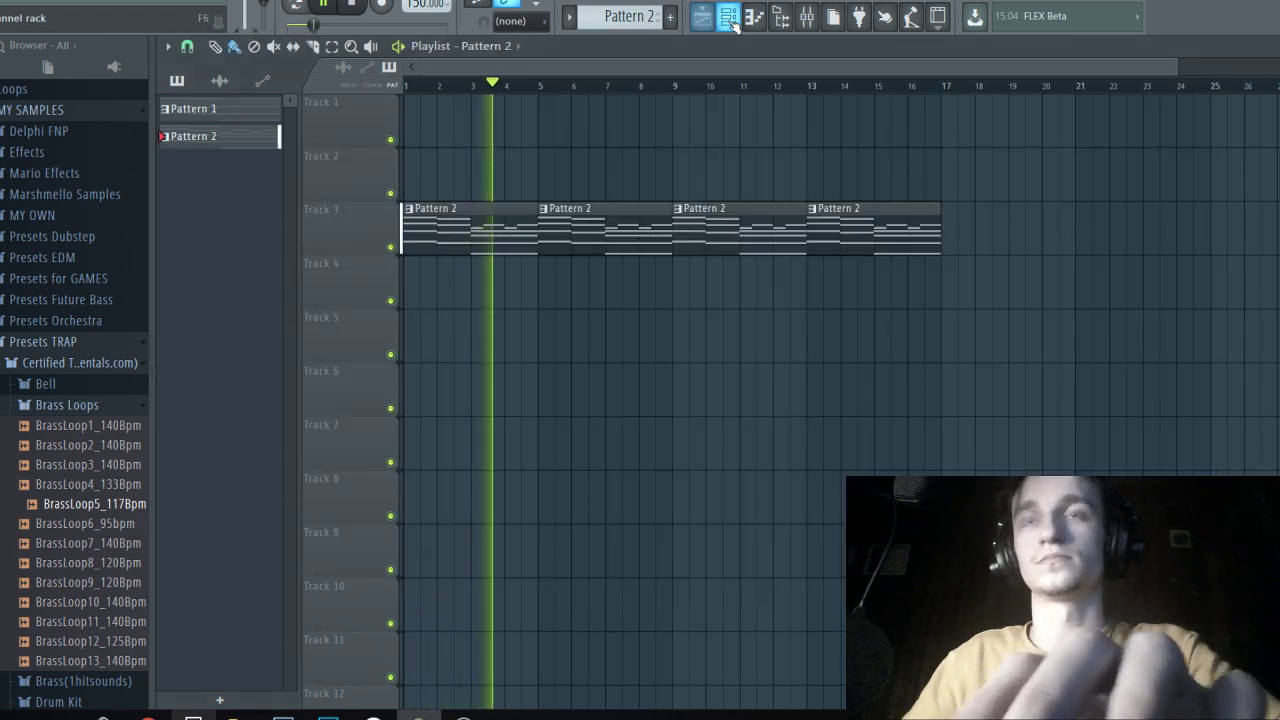
left_click(729, 20)
left_click(525, 177)
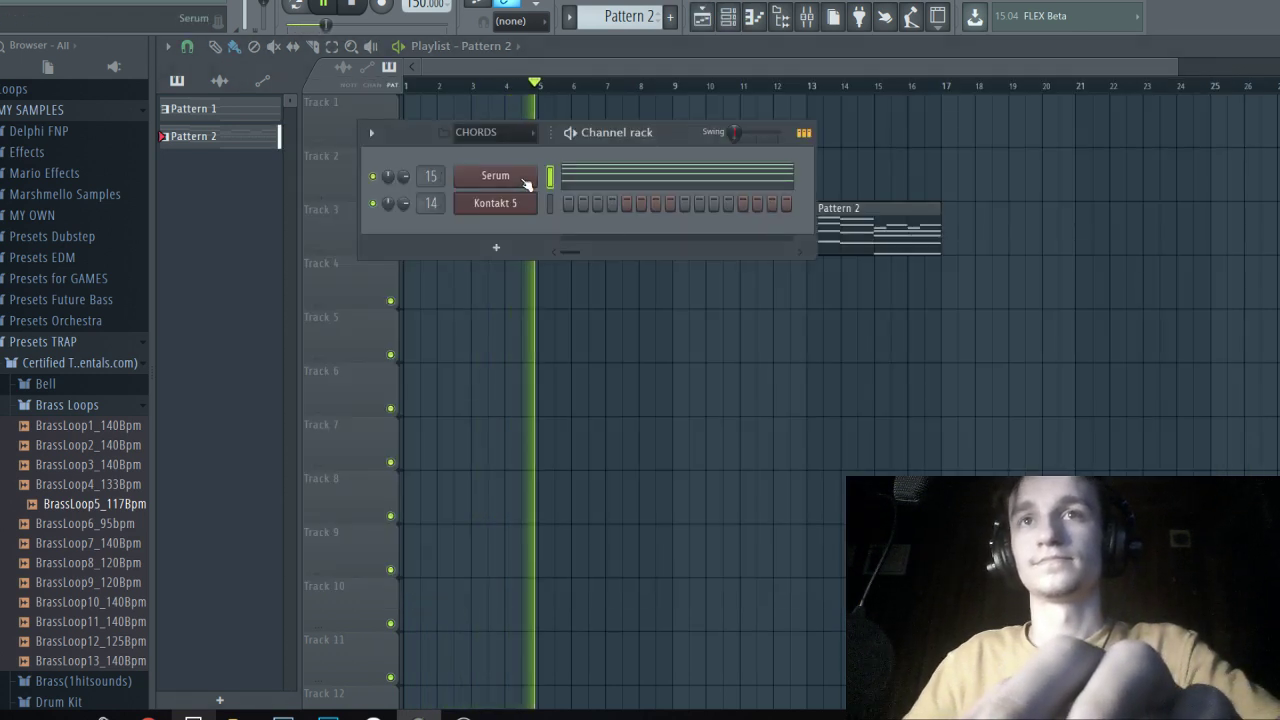
right_click(950, 338)
left_click(893, 190)
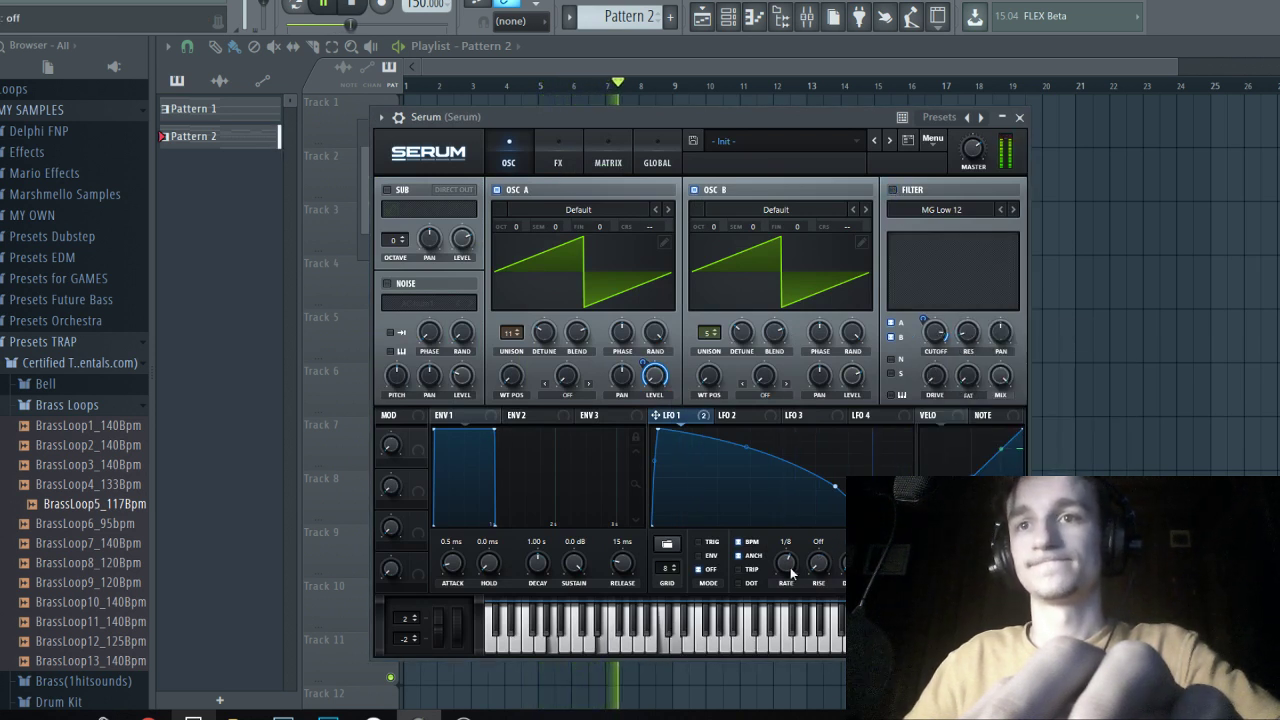
left_click_drag(836, 489, 810, 497)
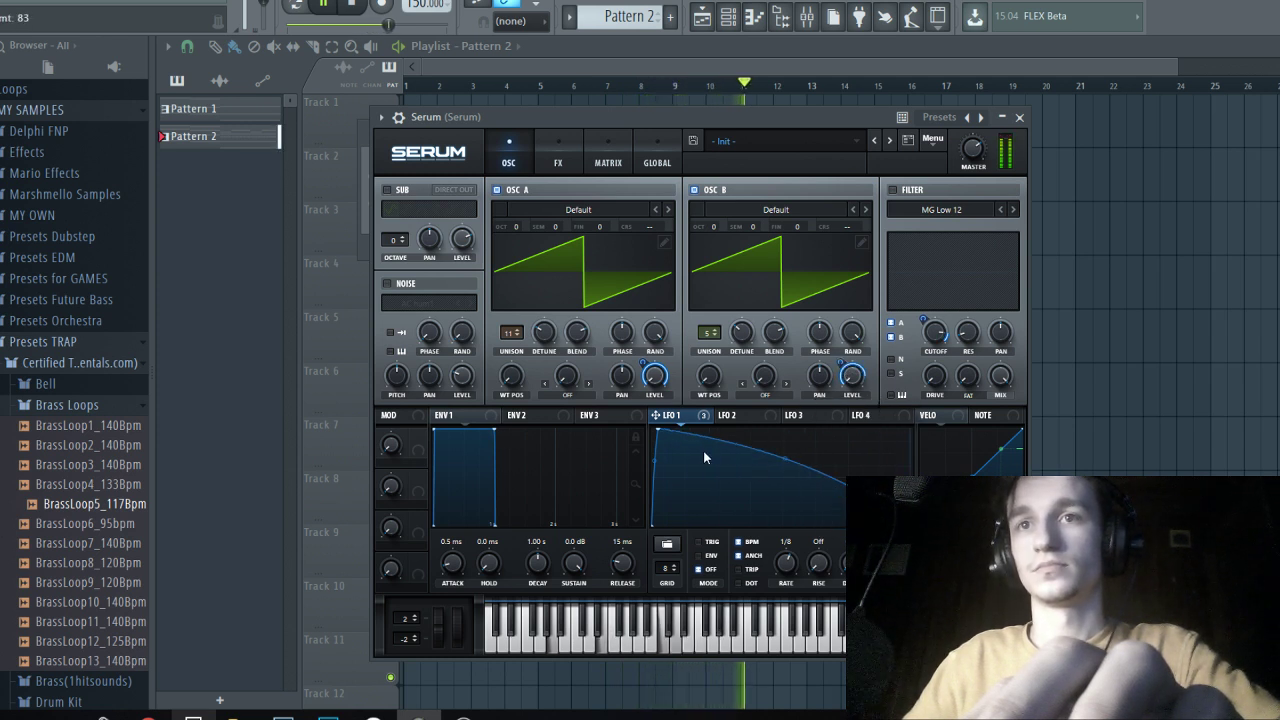
Raise the early point and the slope midpoint of the chord Serum's LFO 1 curve, close its window and stop playback.
left_click_drag(703, 448, 703, 422)
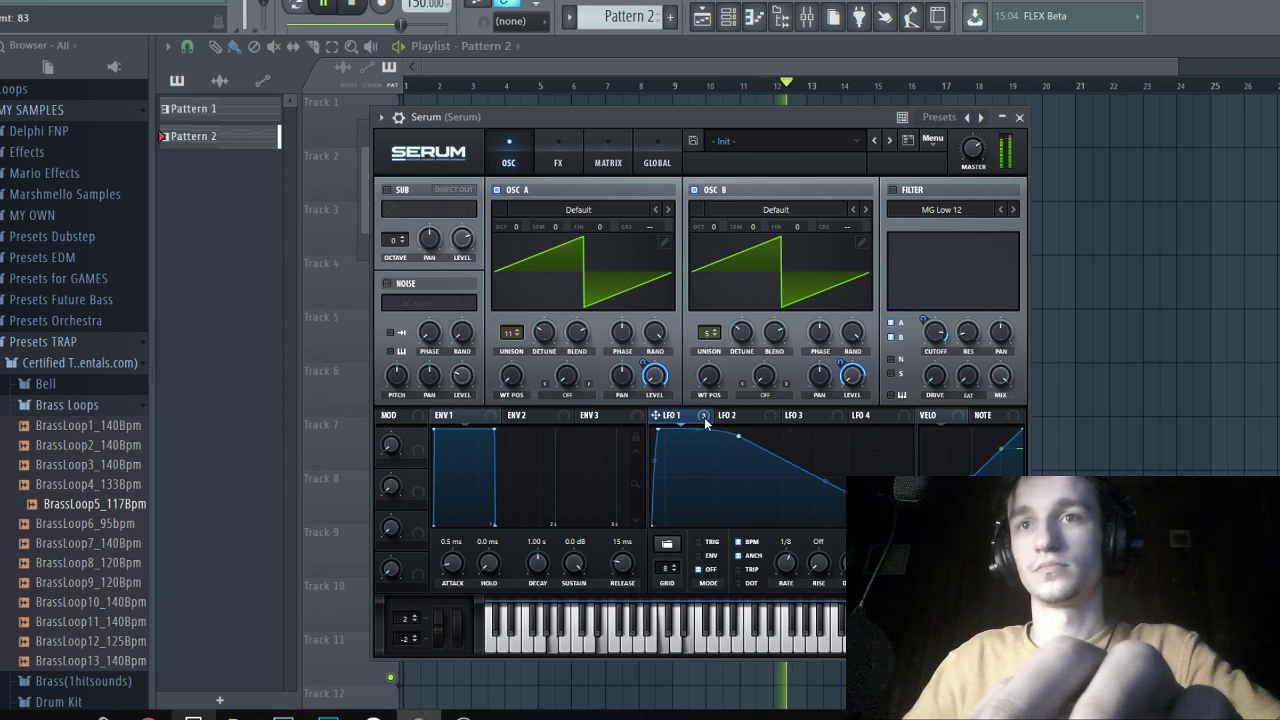
left_click_drag(827, 485, 828, 475)
left_click(711, 23)
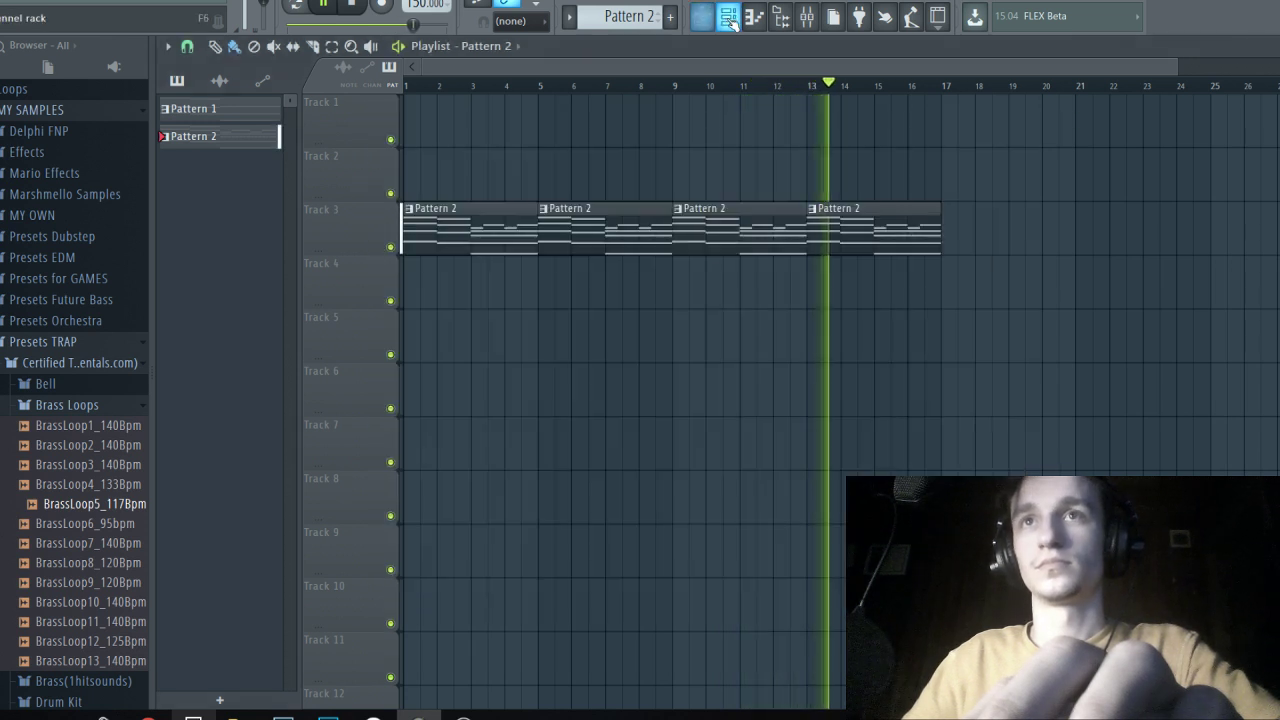
left_click(729, 18)
key("space")
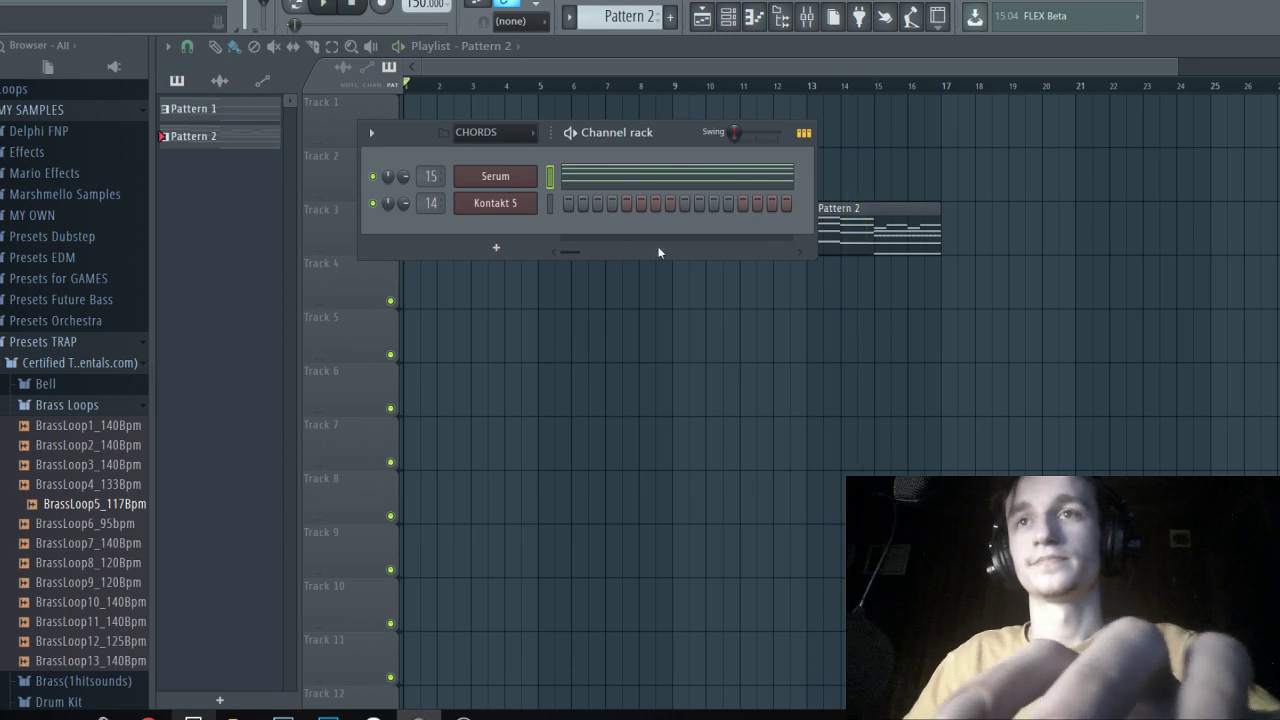
left_click(729, 18)
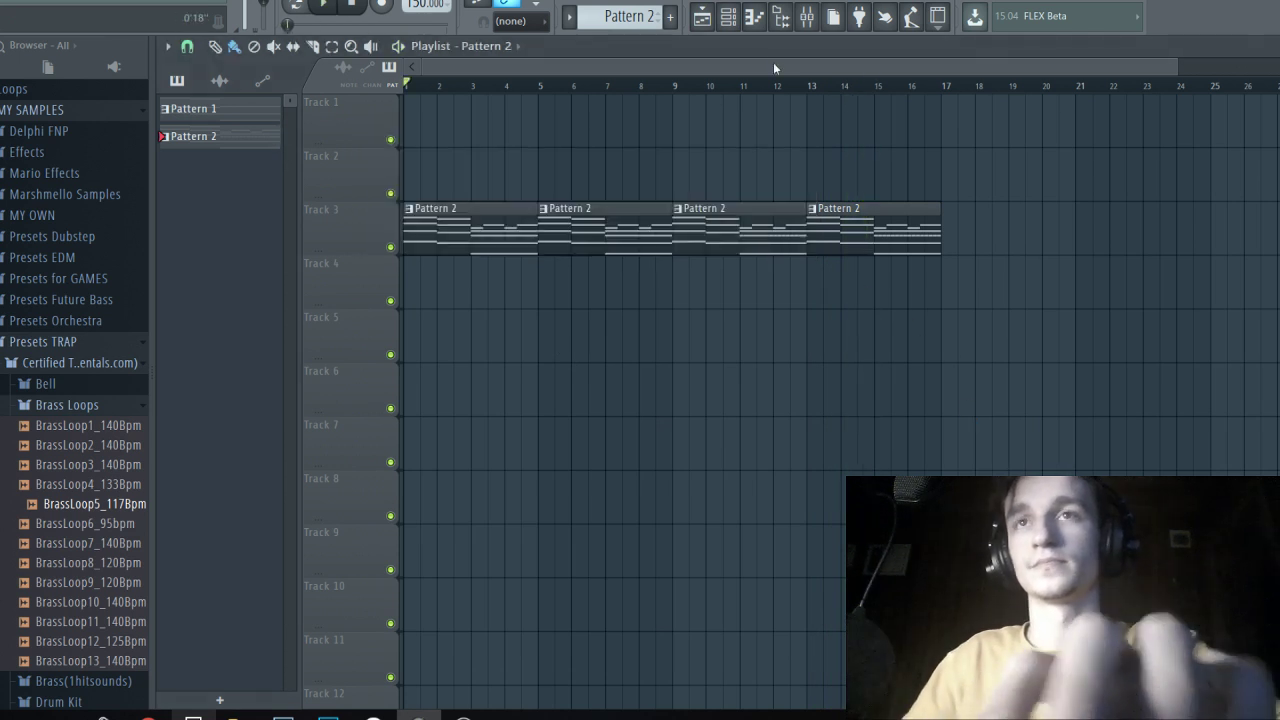
Browse the Presets Dubstep folder to the Virtual Riot pack's V_RIOT_kicks samples and audition V_RIOT_kick_13.
left_click(60, 341)
left_click(60, 238)
scroll(95, 460, "down", 4)
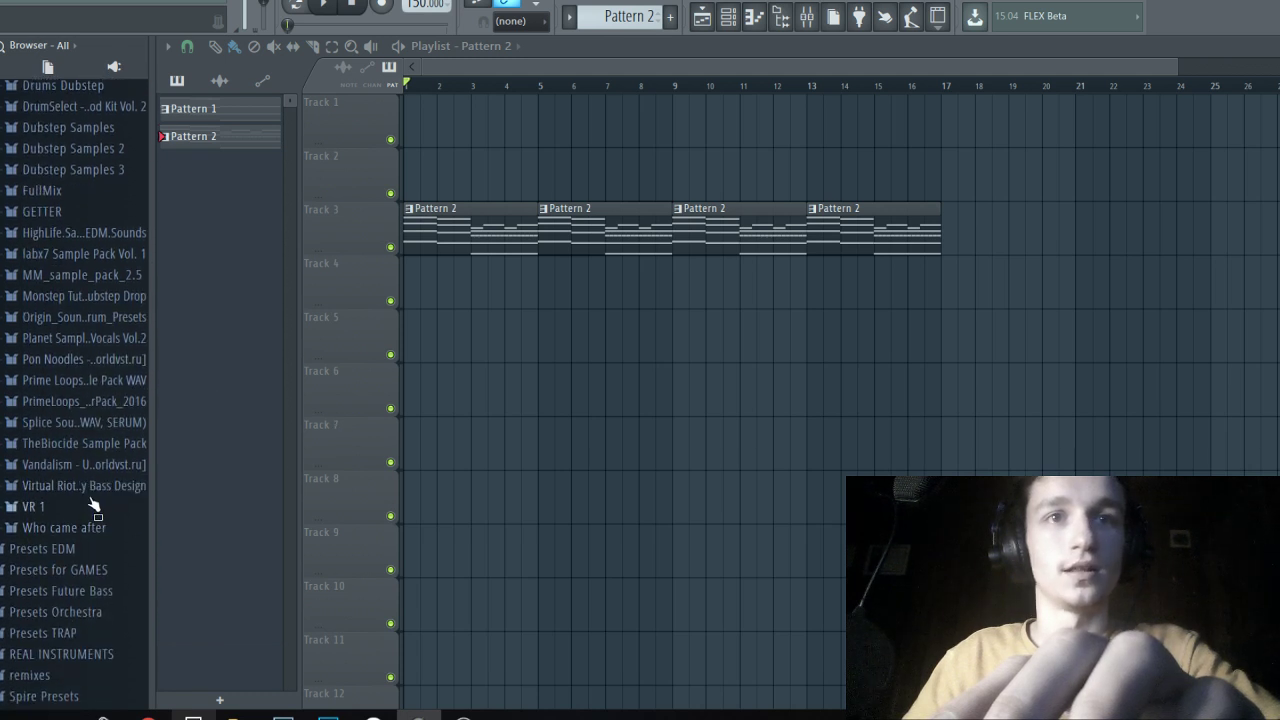
left_click(95, 485)
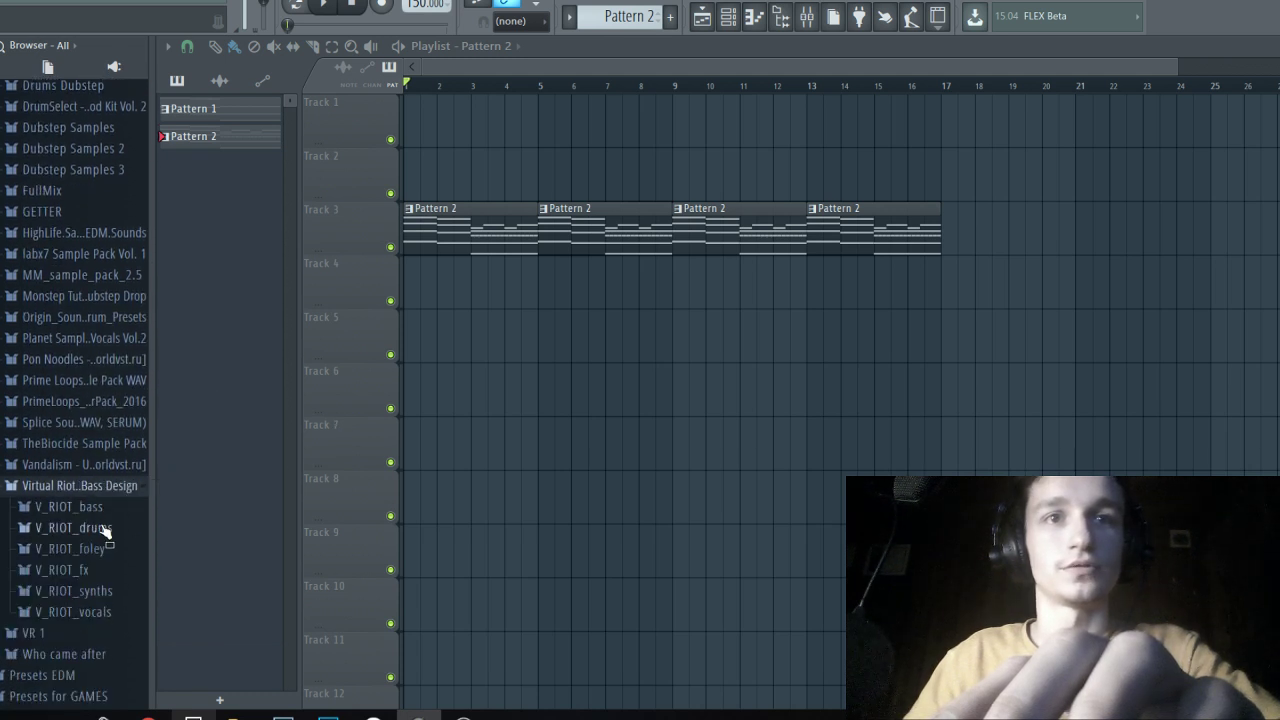
scroll(100, 550, "down", 3)
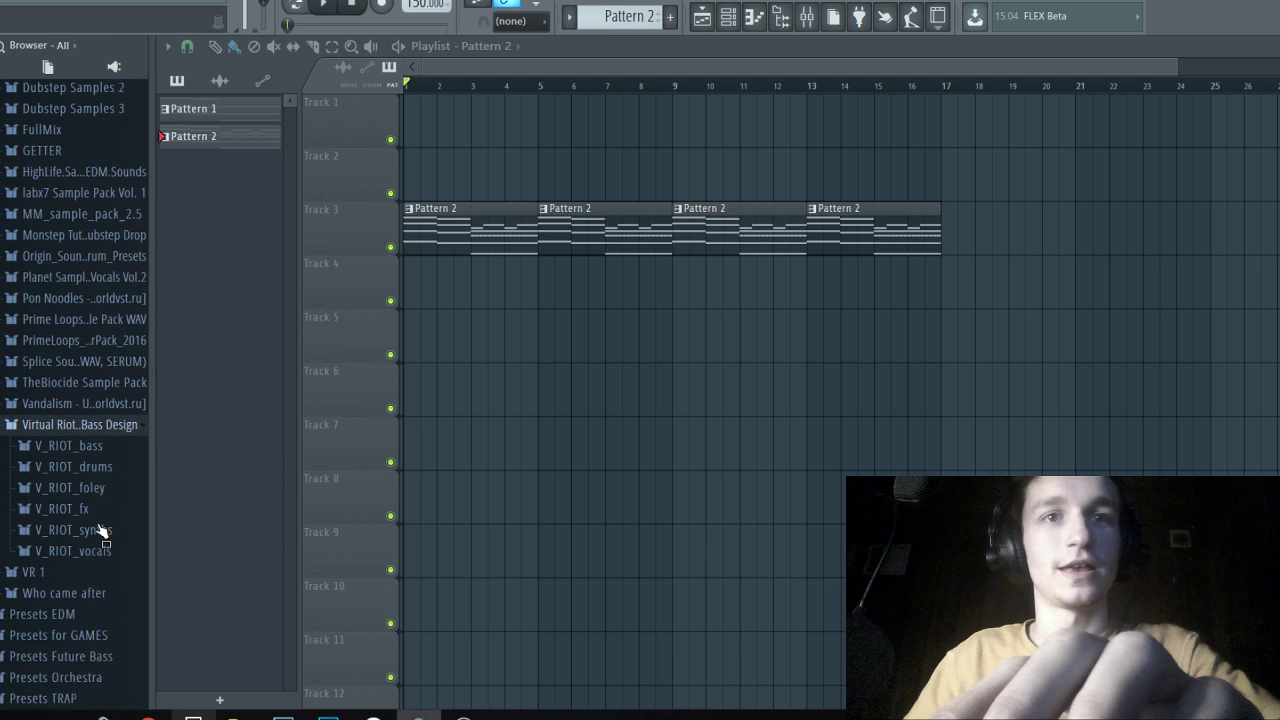
left_click(98, 452)
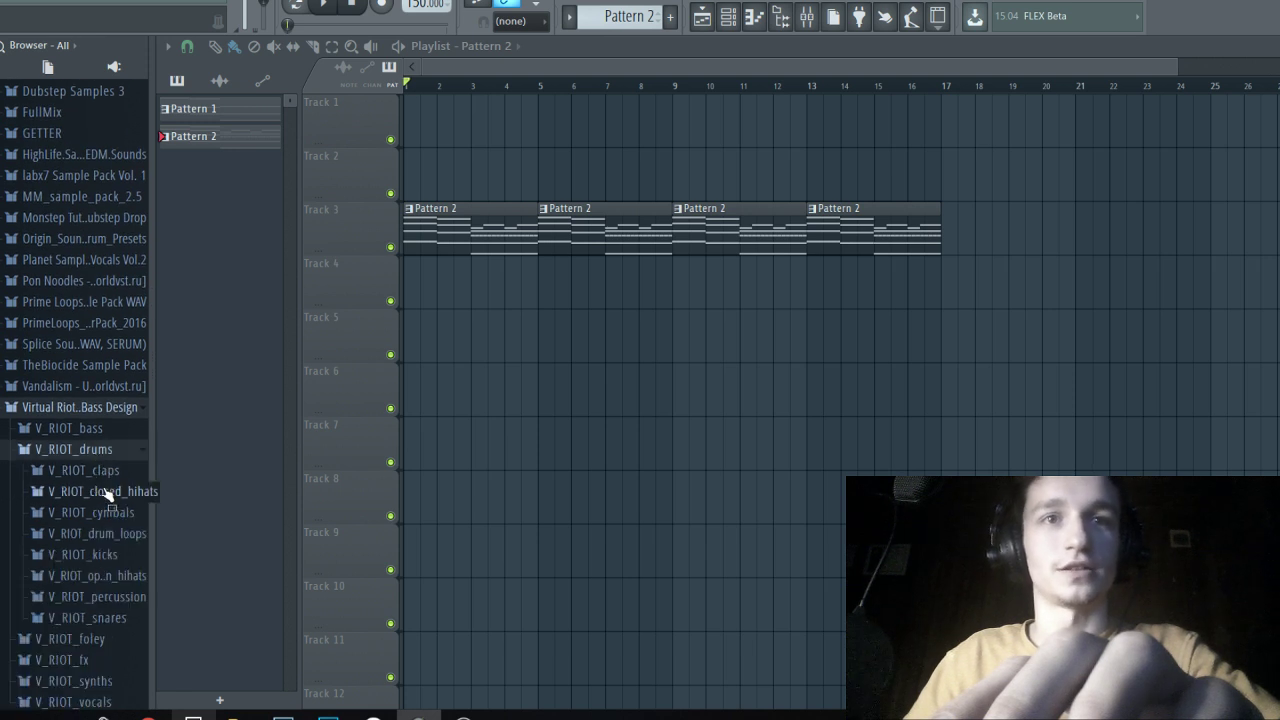
left_click(111, 552)
left_click(120, 405)
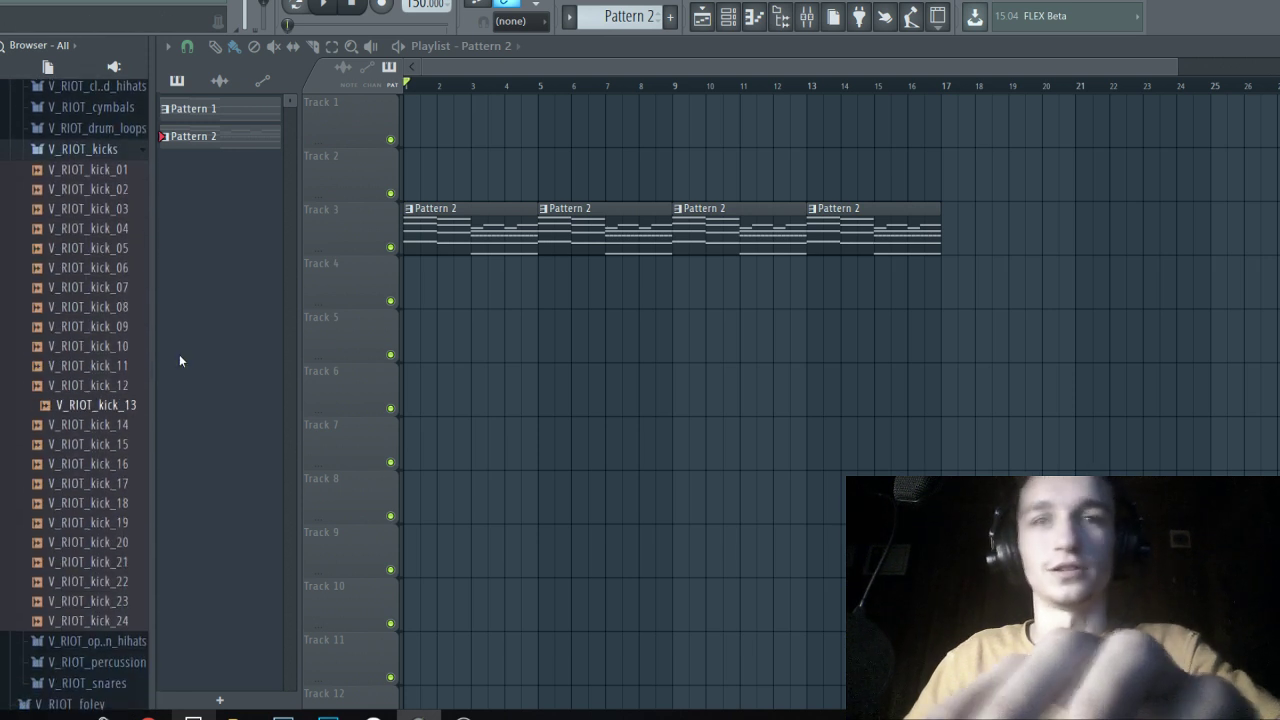
Show the DRUMS group in the channel rack and replace the Kick channel's sample with V_RIOT_kick_13.
left_click(730, 17)
left_click(492, 132)
left_click(491, 208)
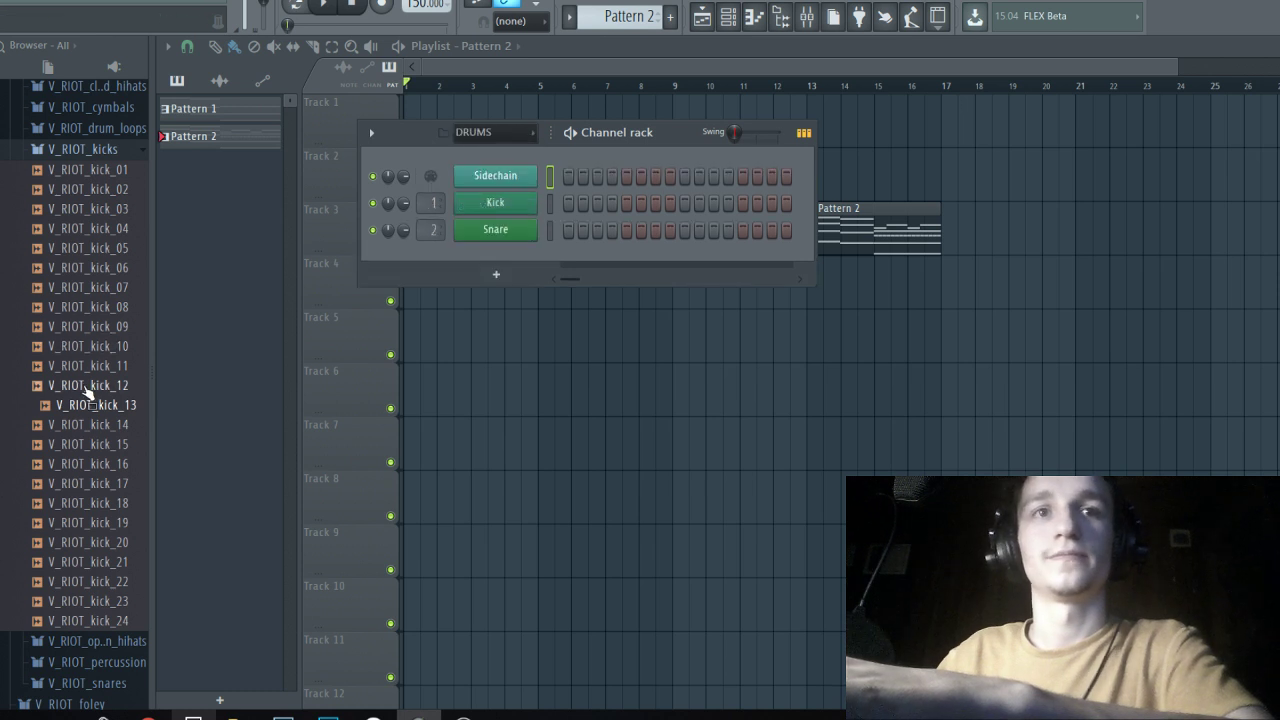
left_click_drag(92, 405, 476, 206)
Open the V_RIOT_snares folder and replace the Snare channel's sample with V_RIOT_snare_layer_01.
scroll(98, 232, "up", 2)
left_click(97, 230)
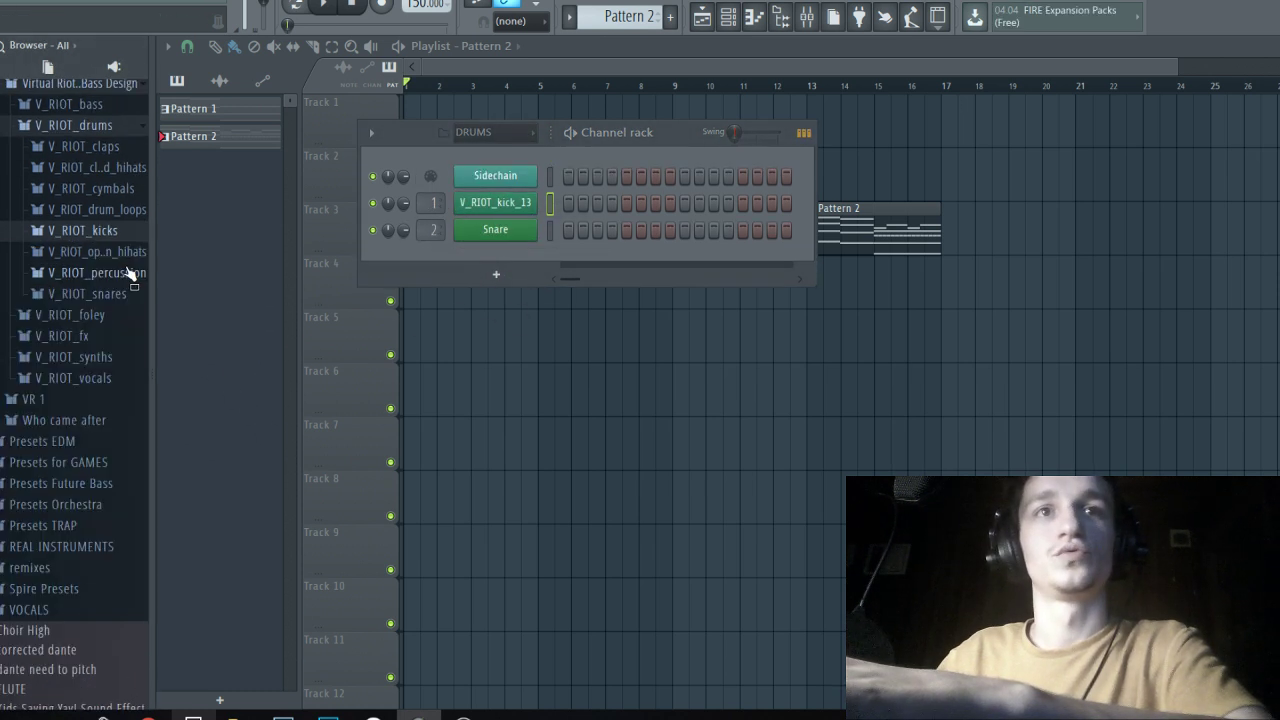
left_click(113, 293)
left_click(119, 316)
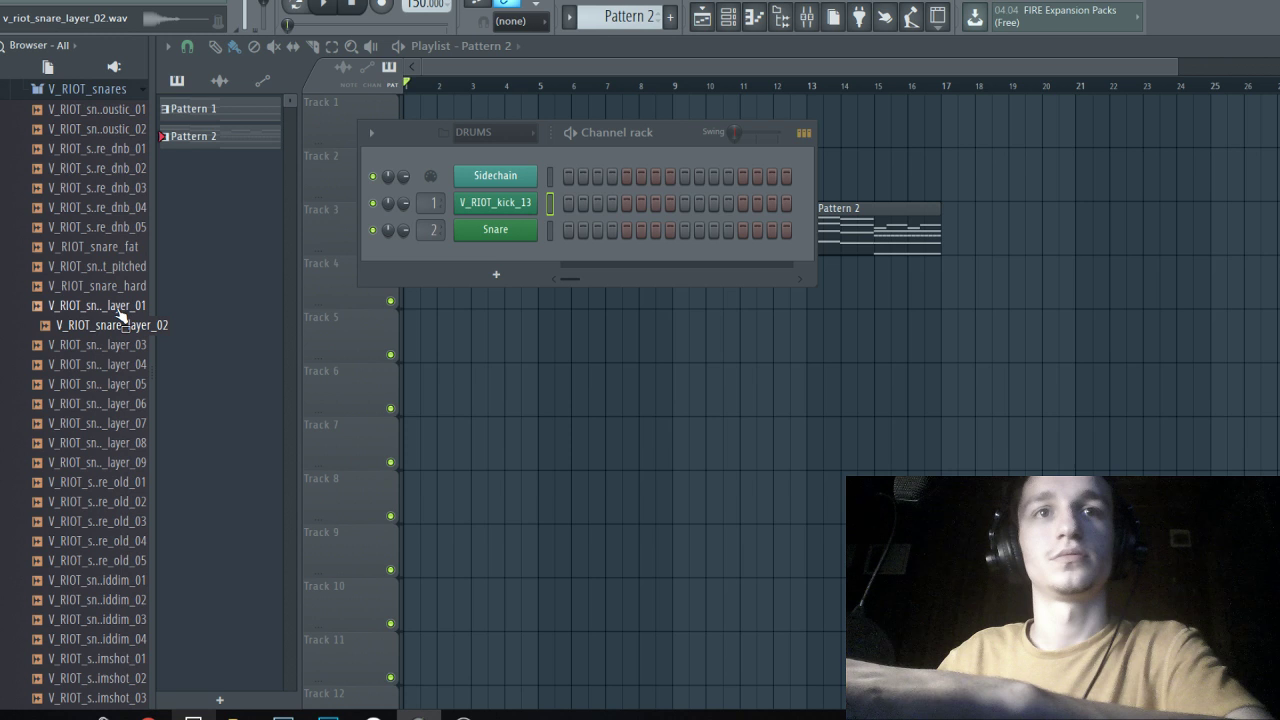
left_click_drag(119, 316, 495, 229)
Audition snare layers 05 and 06 and add V_RIOT_snare_layer_06 as a new channel below the snare.
left_click(92, 380)
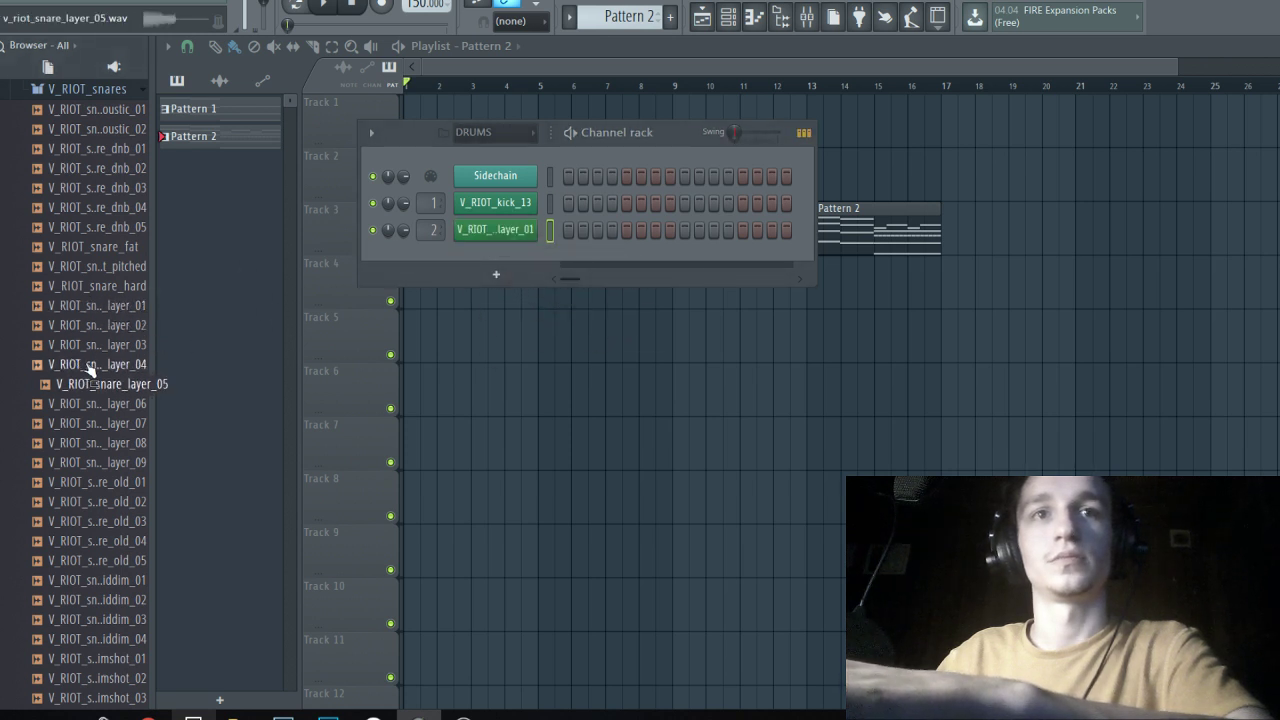
left_click(103, 401)
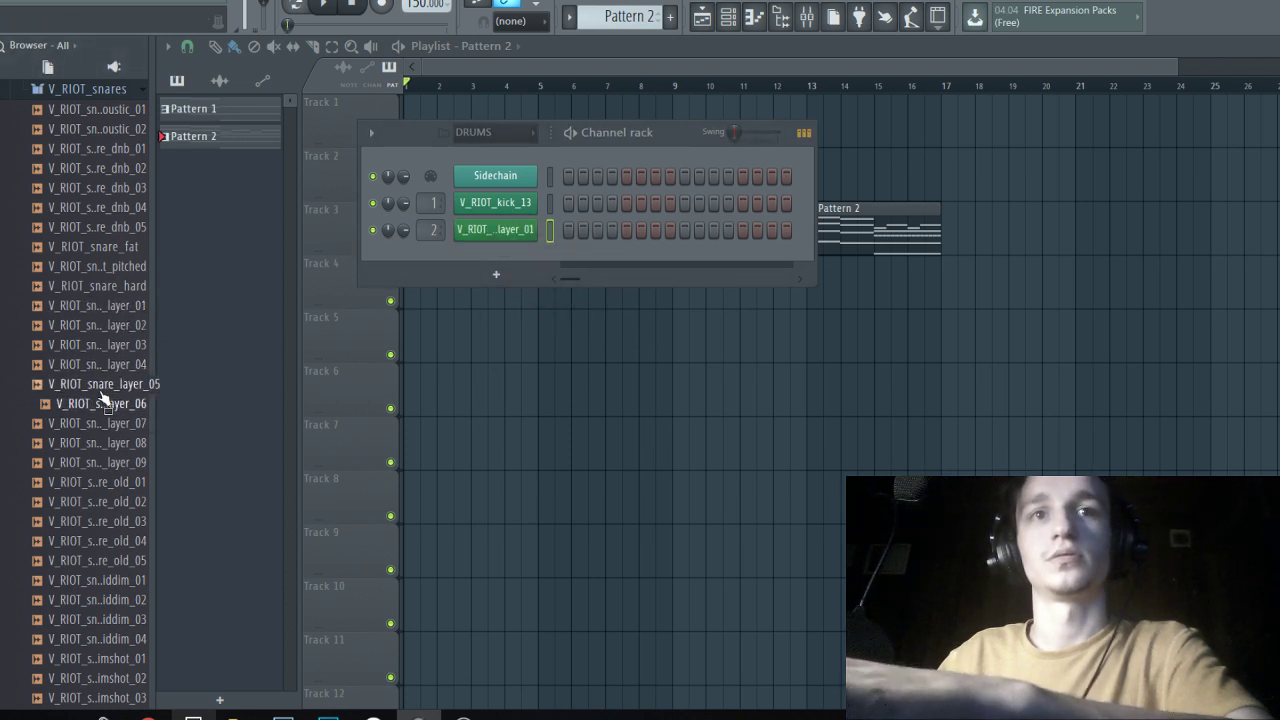
left_click_drag(509, 292, 506, 244)
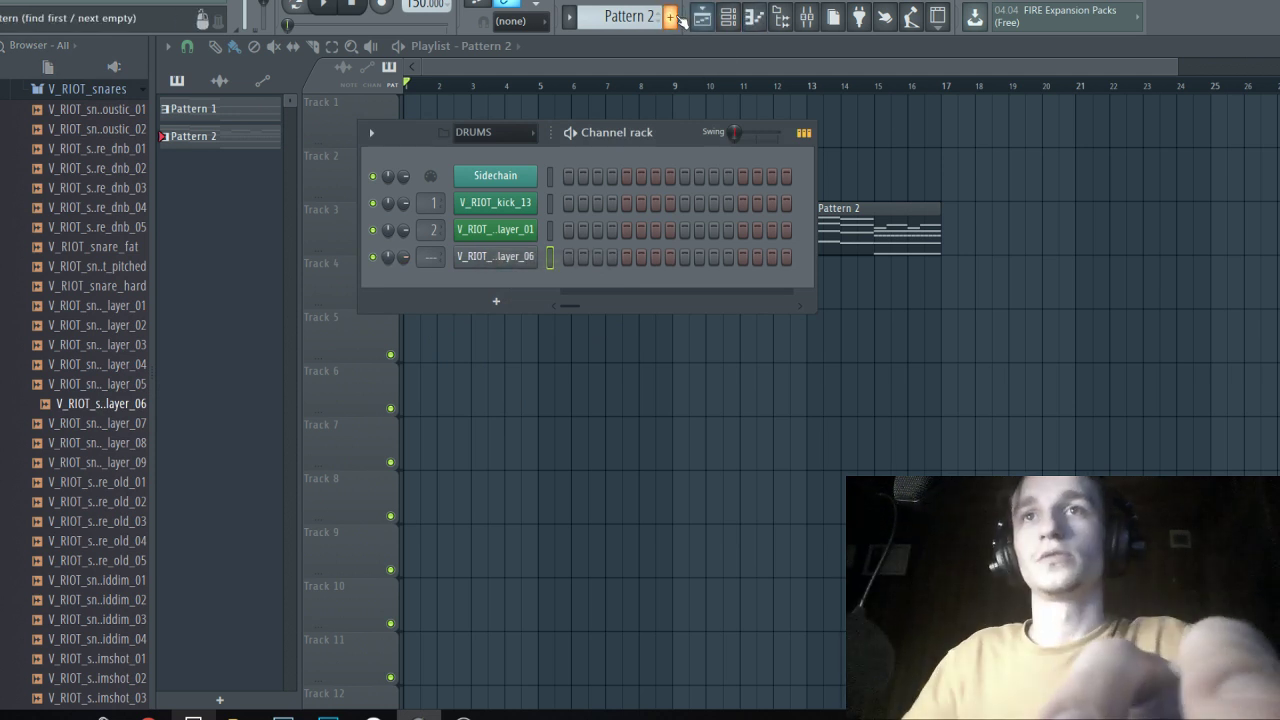
left_click(567, 203)
left_click(684, 229)
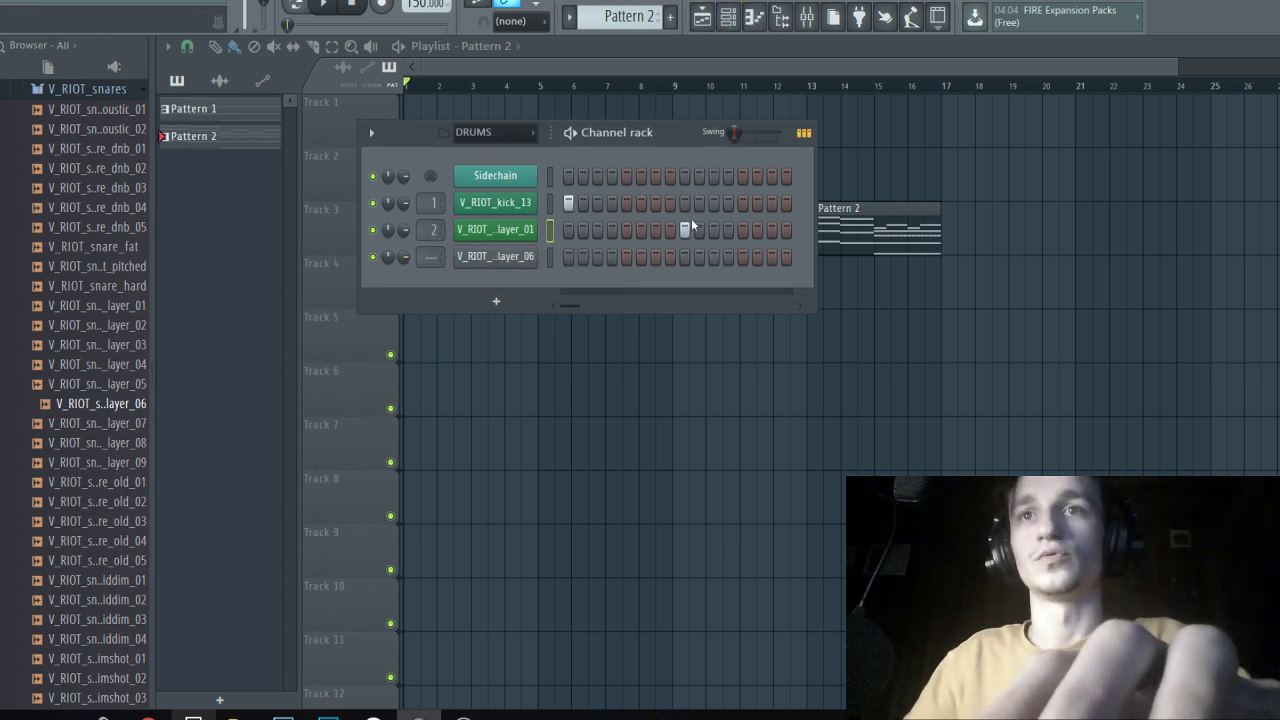
left_click(568, 176)
key("F6")
left_click_drag(529, 285, 430, 289)
right_click(517, 293)
left_click(738, 24)
left_click(738, 25)
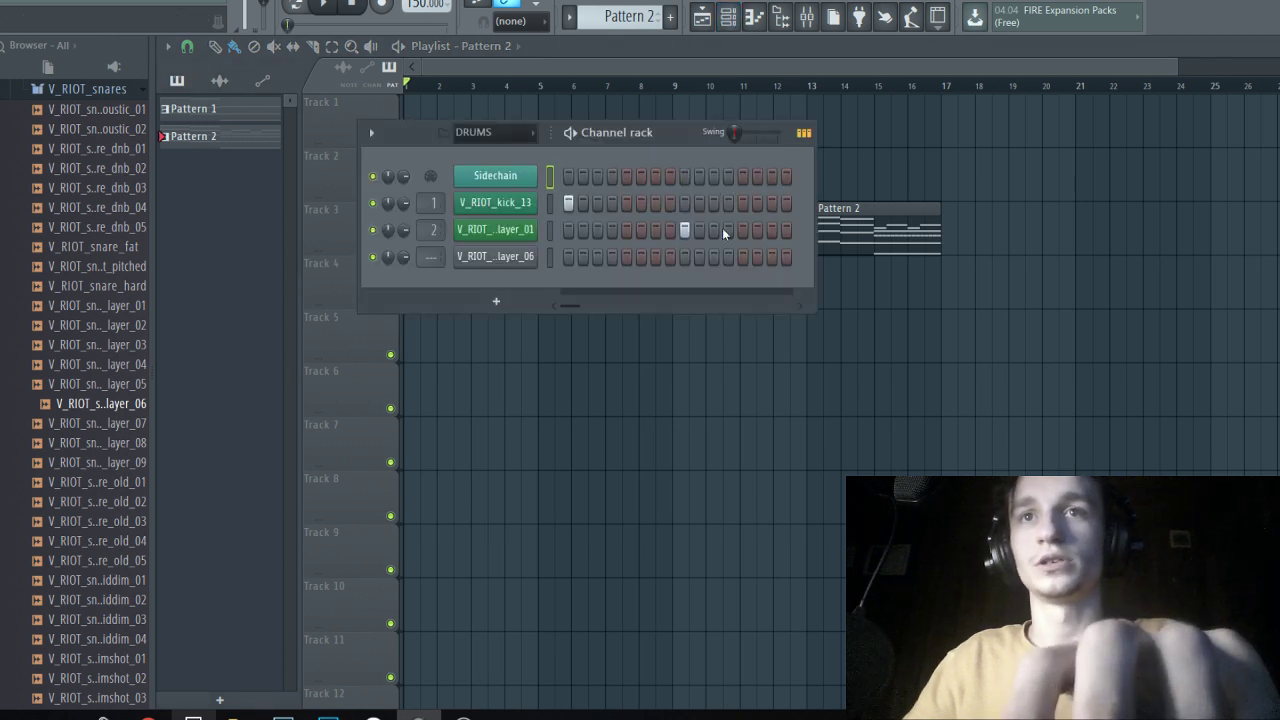
In a new pattern, place the kick on step 1, snare on 9 and Sidechain on 1 and 9, and repeat it along Track 4 through bar 16.
left_click(672, 18)
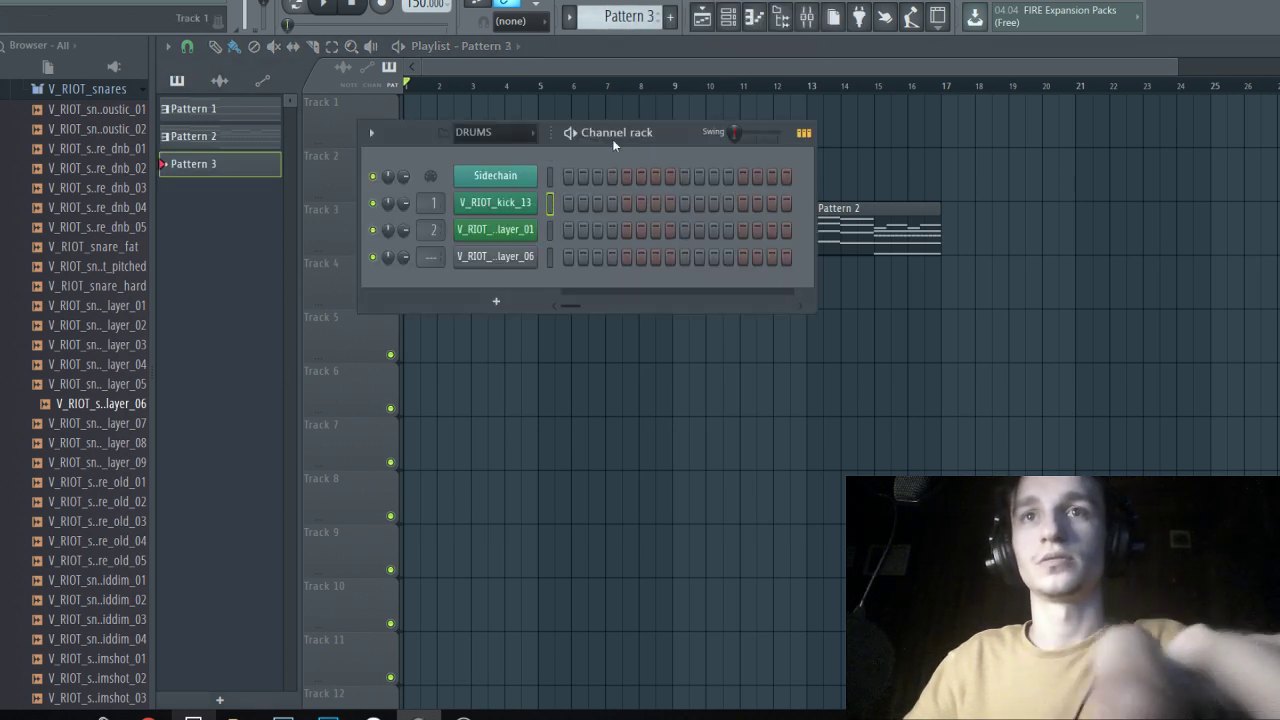
left_click(688, 233)
key("F6")
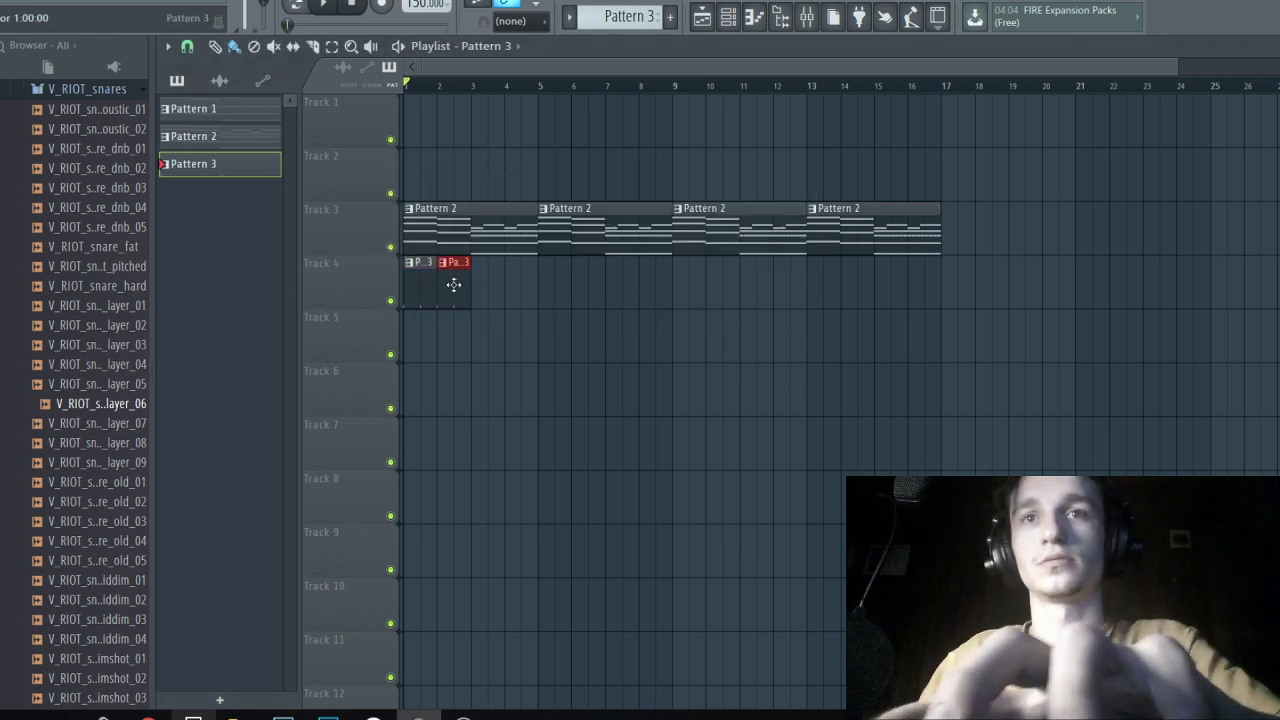
key("ctrl+b")
key("ctrl+b")
key("ctrl+b")
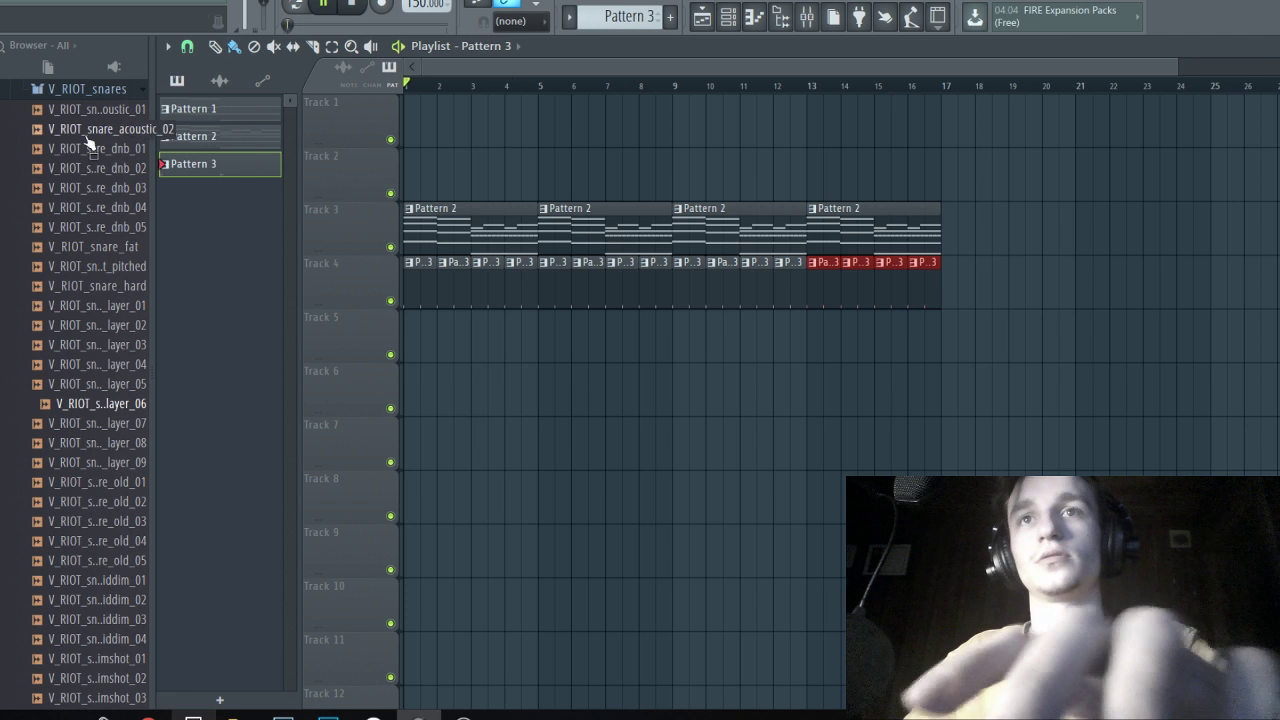
Route the Serum mixer track only to Chords and the Serum #2 track only to Bass.
key("F9")
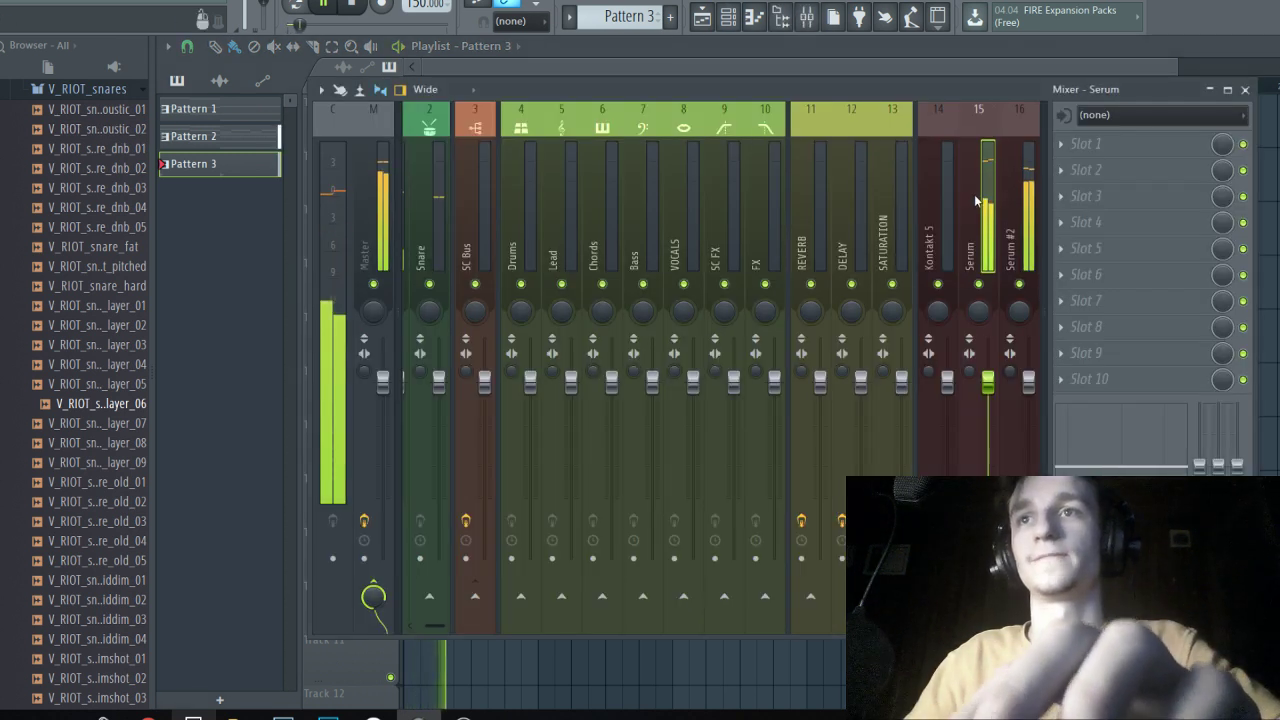
left_click(975, 200)
right_click(606, 599)
left_click(672, 621)
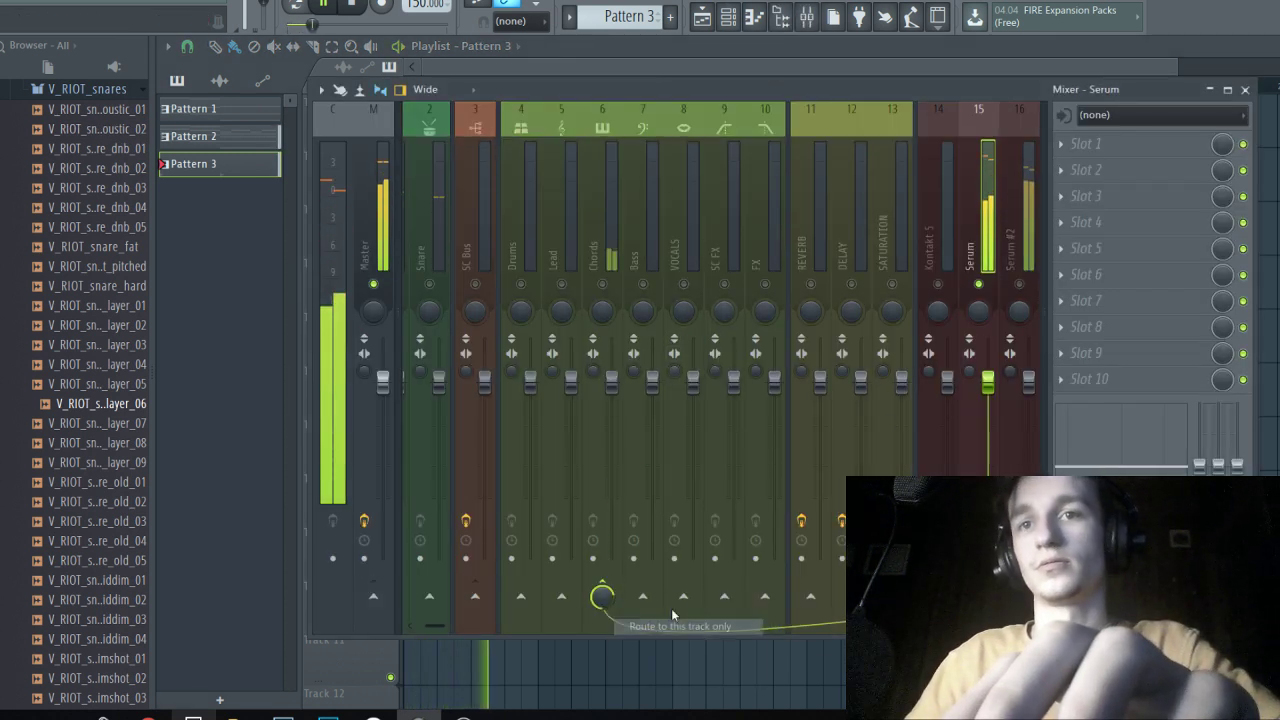
left_click(1010, 262)
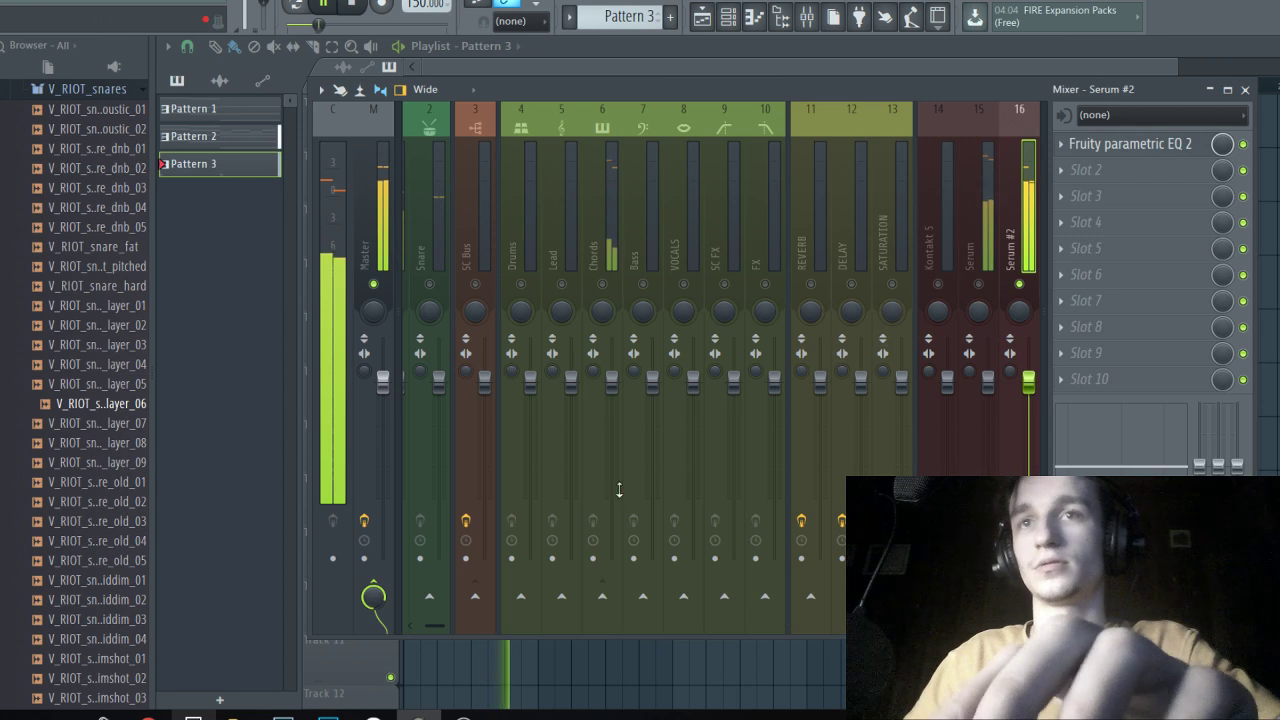
right_click(652, 600)
left_click(671, 608)
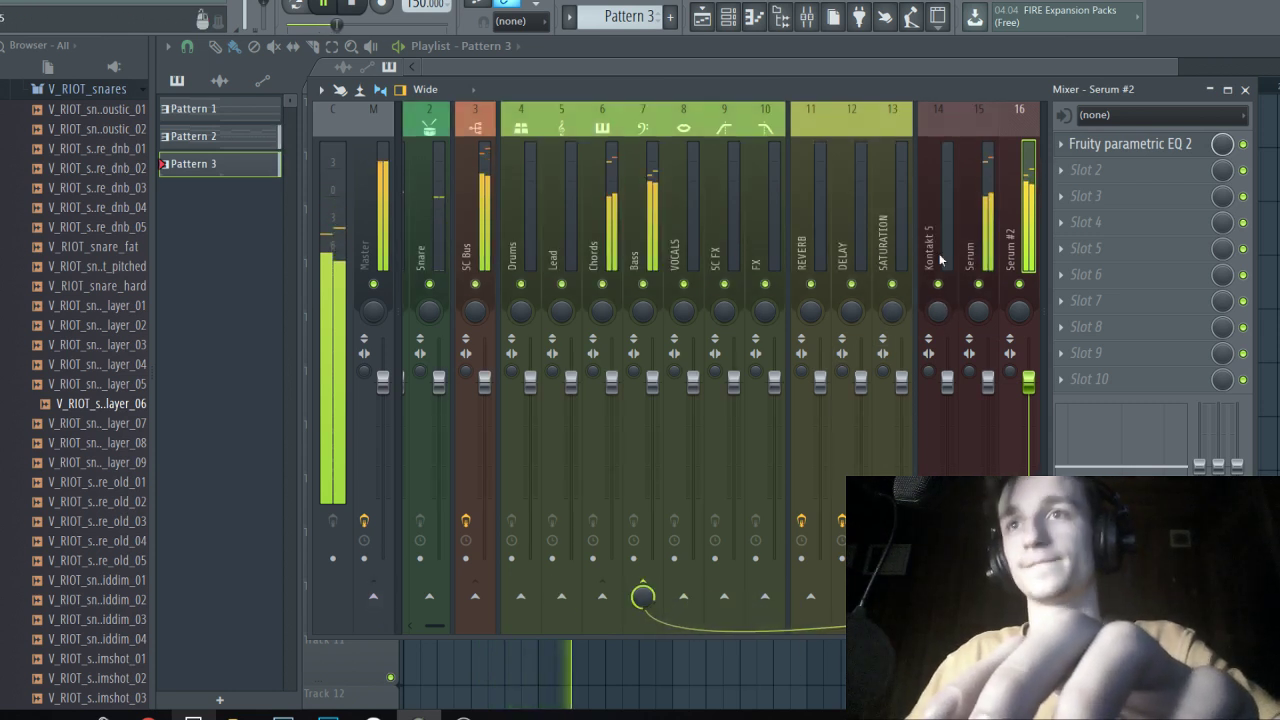
Place a V_RIOT_snare_layer_06 hit on step 9 of Pattern 3 and route its channel to mixer track 17.
left_click(703, 18)
scroll(354, 247, "up", 3)
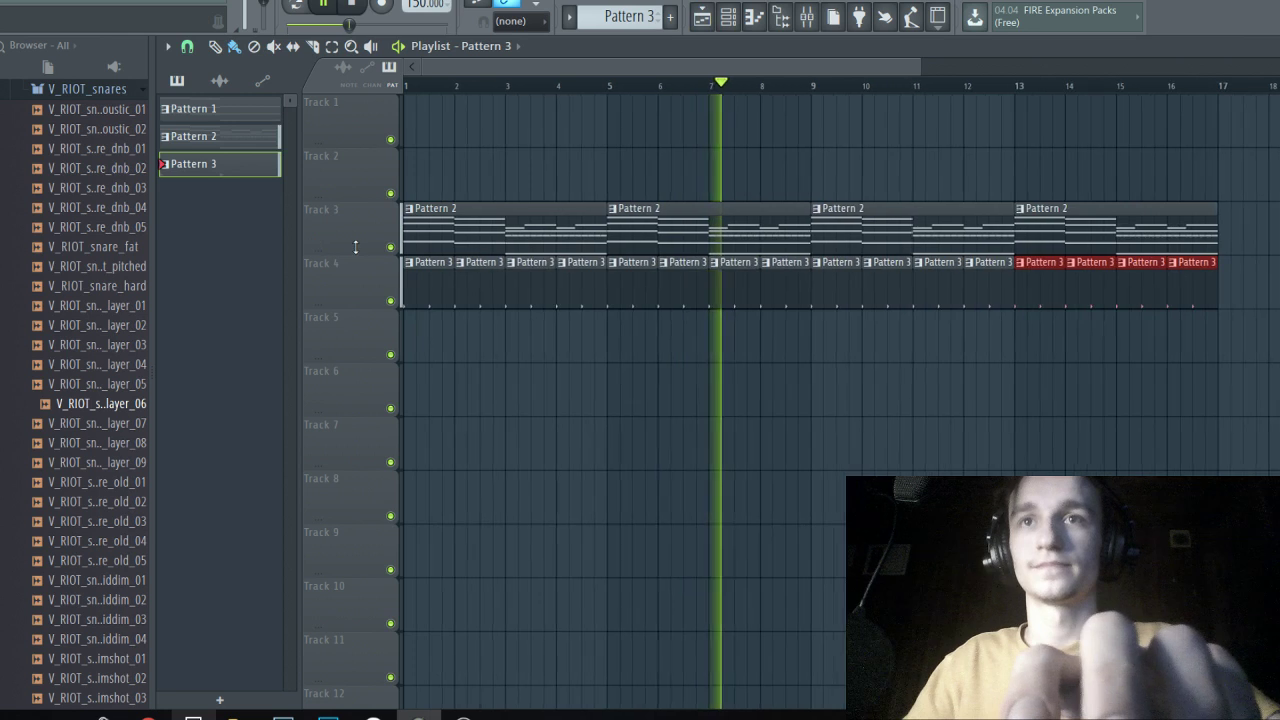
left_click(807, 18)
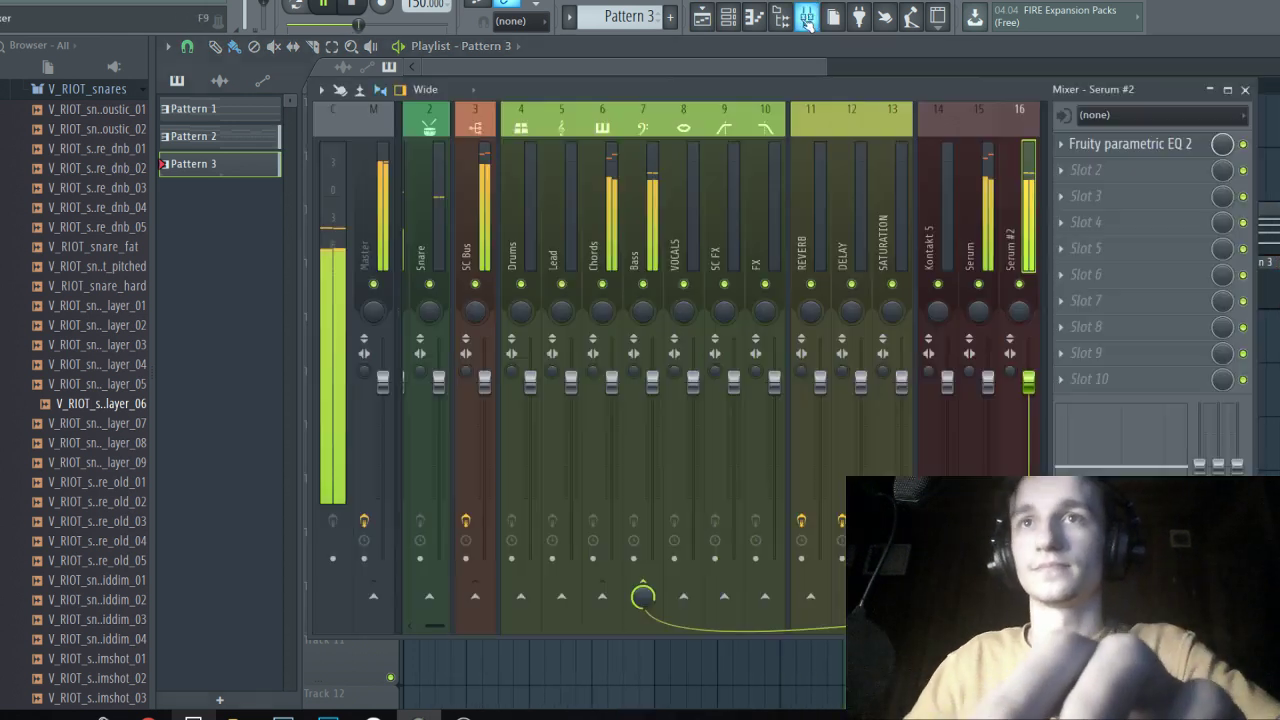
left_click(704, 16)
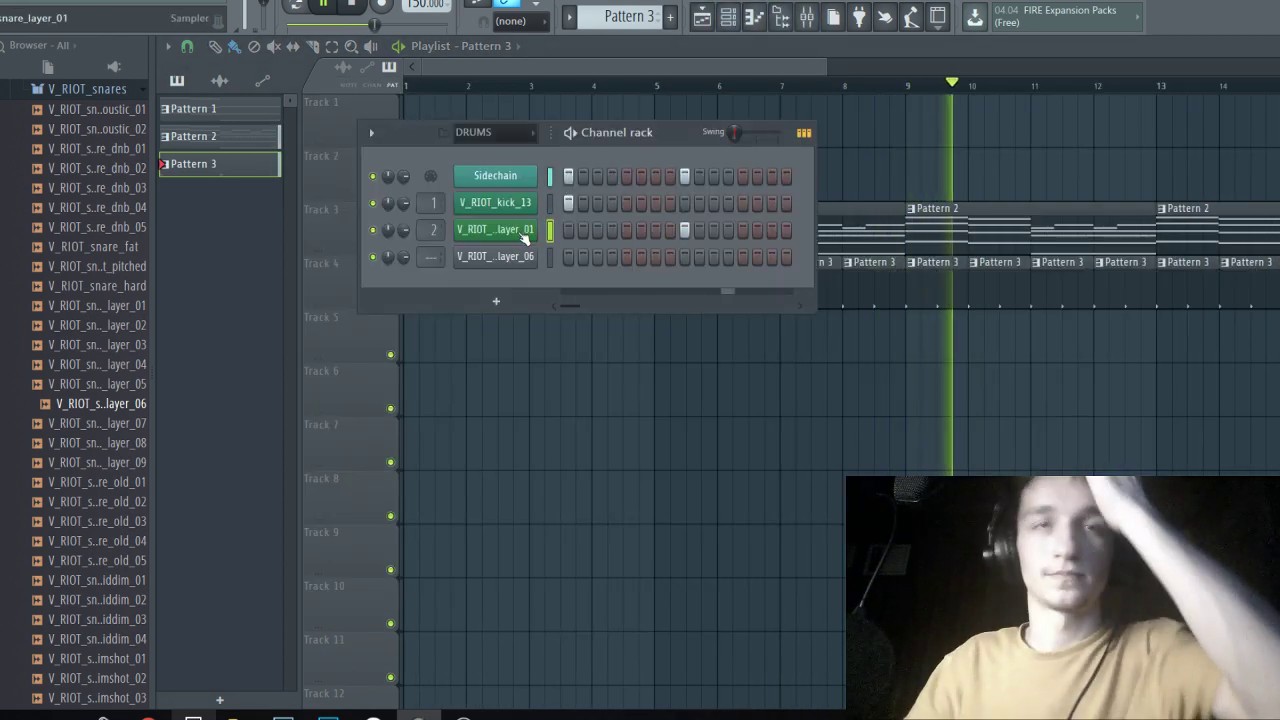
left_click(670, 256)
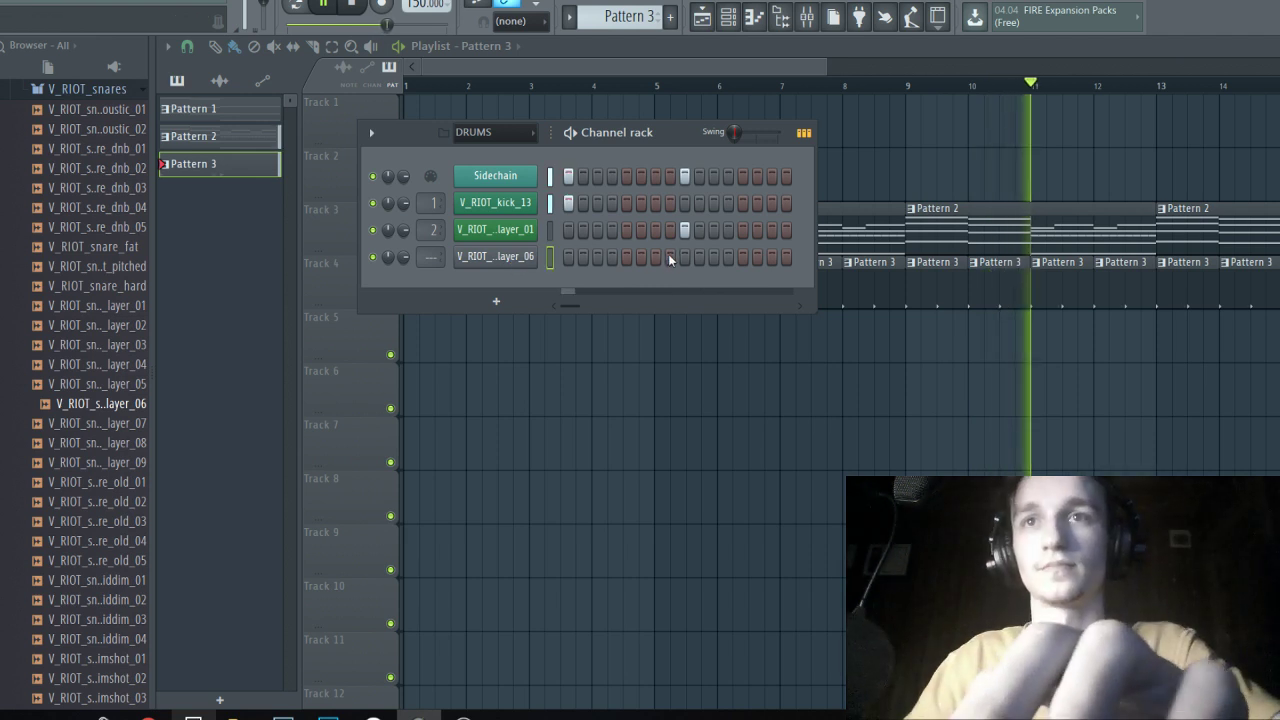
left_click(684, 256)
key("ctrl+l")
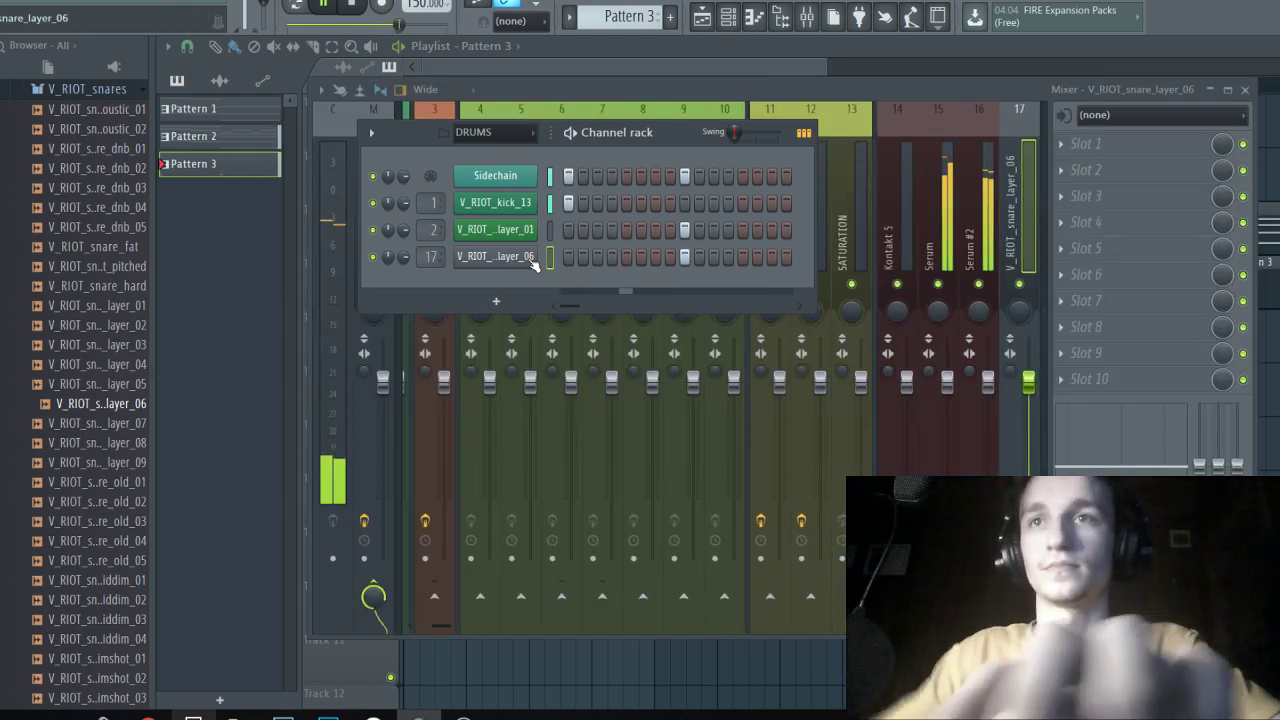
Add FabFilter Pro-R to the V_RIOT_snare_layer_06 mixer track with the Mellow Narrow Hall for Snare preset and set the mix to about 41%.
left_click(1100, 144)
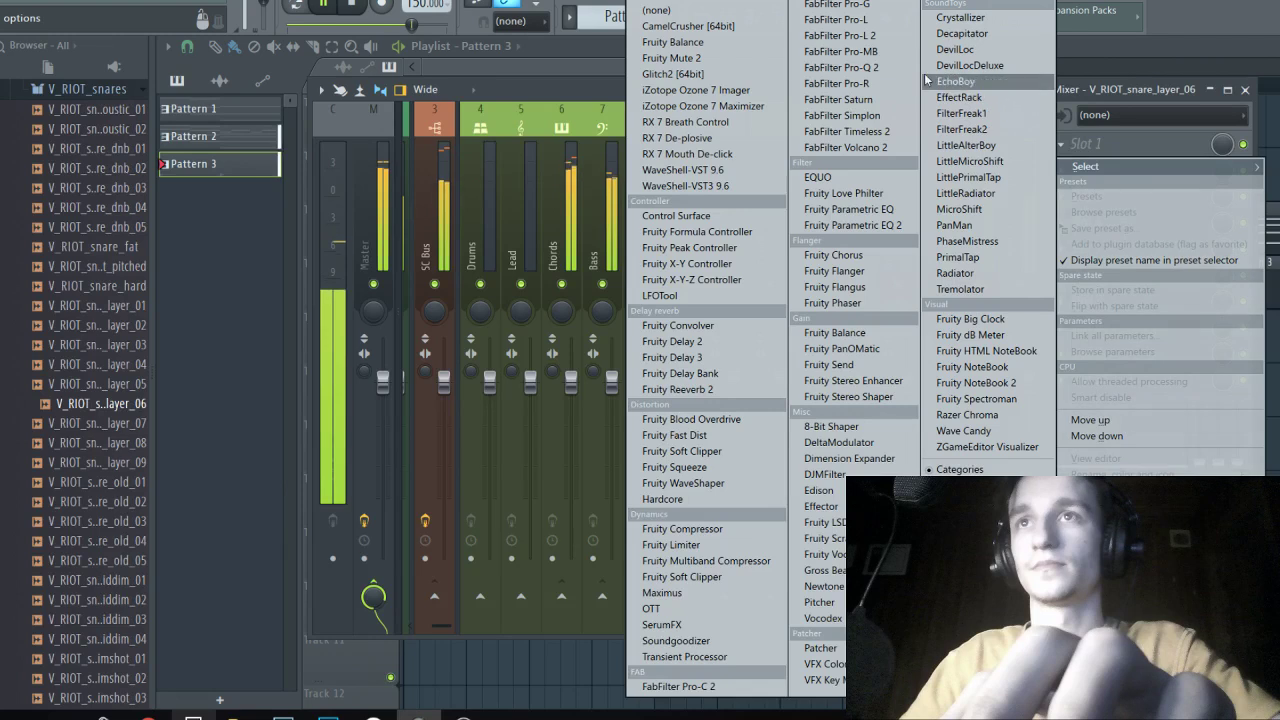
left_click(836, 83)
left_click(697, 234)
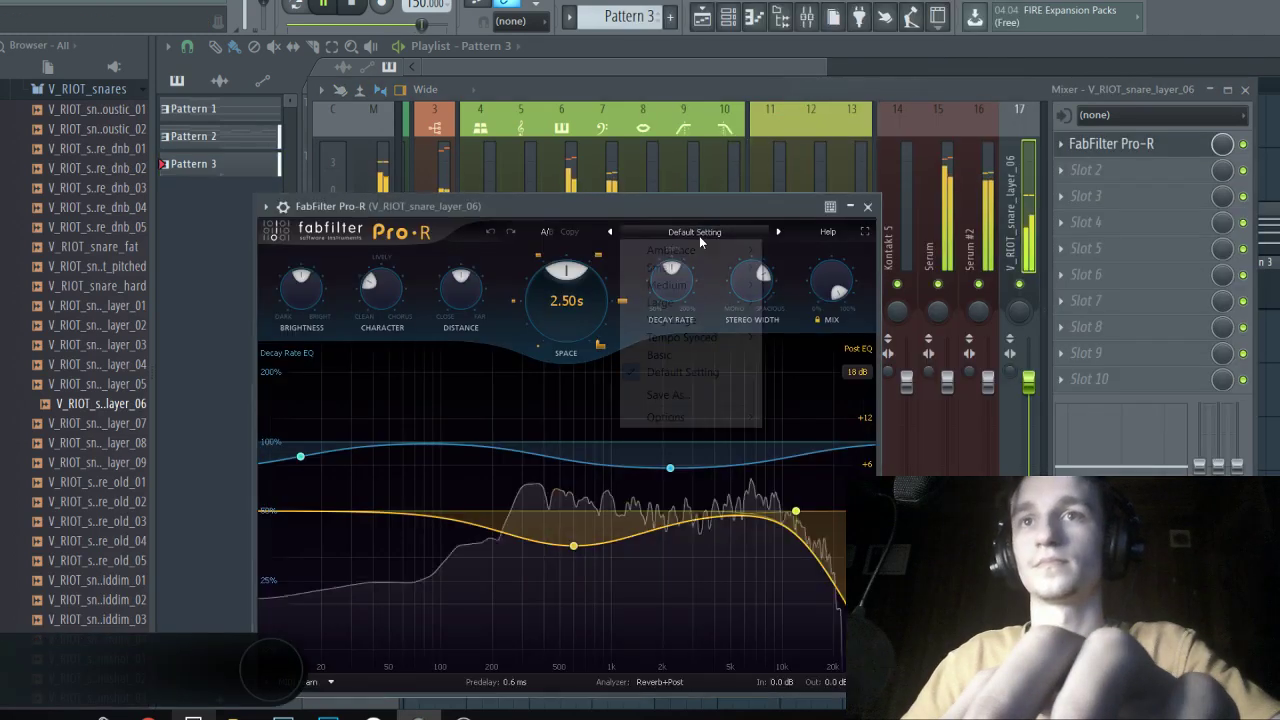
mouse_move(690, 283)
left_click(815, 350)
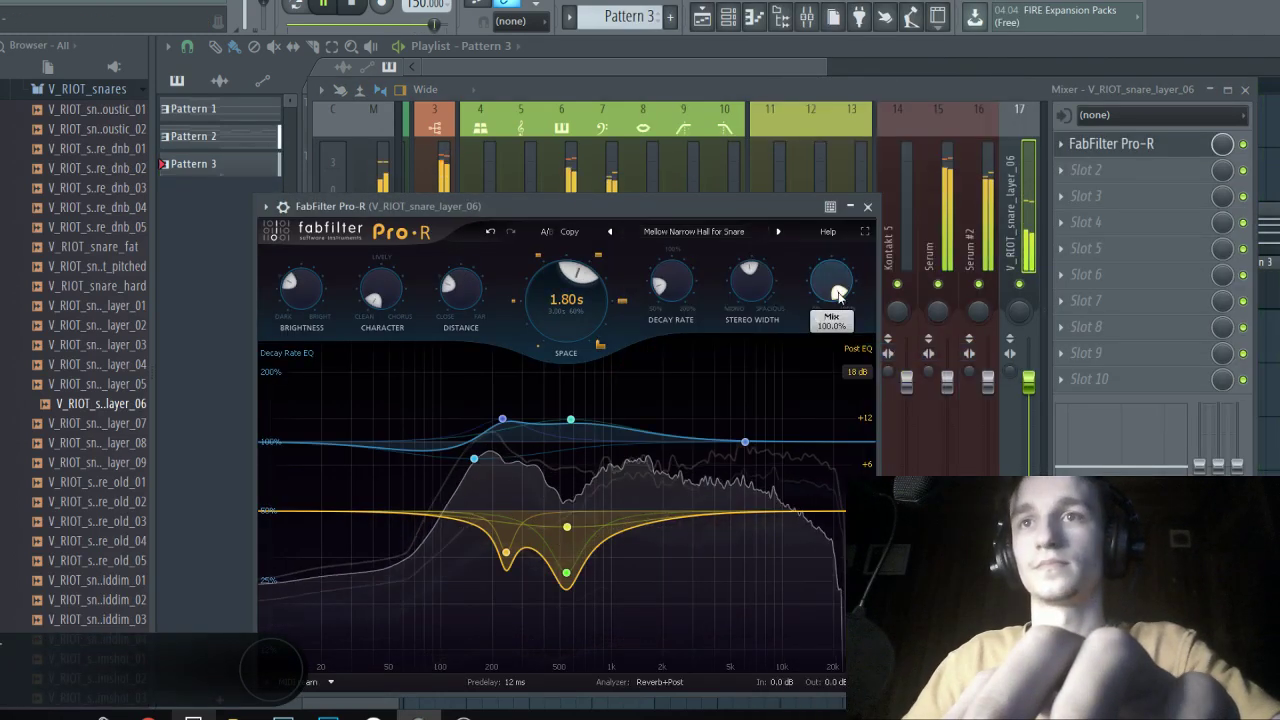
left_click_drag(838, 292, 807, 241)
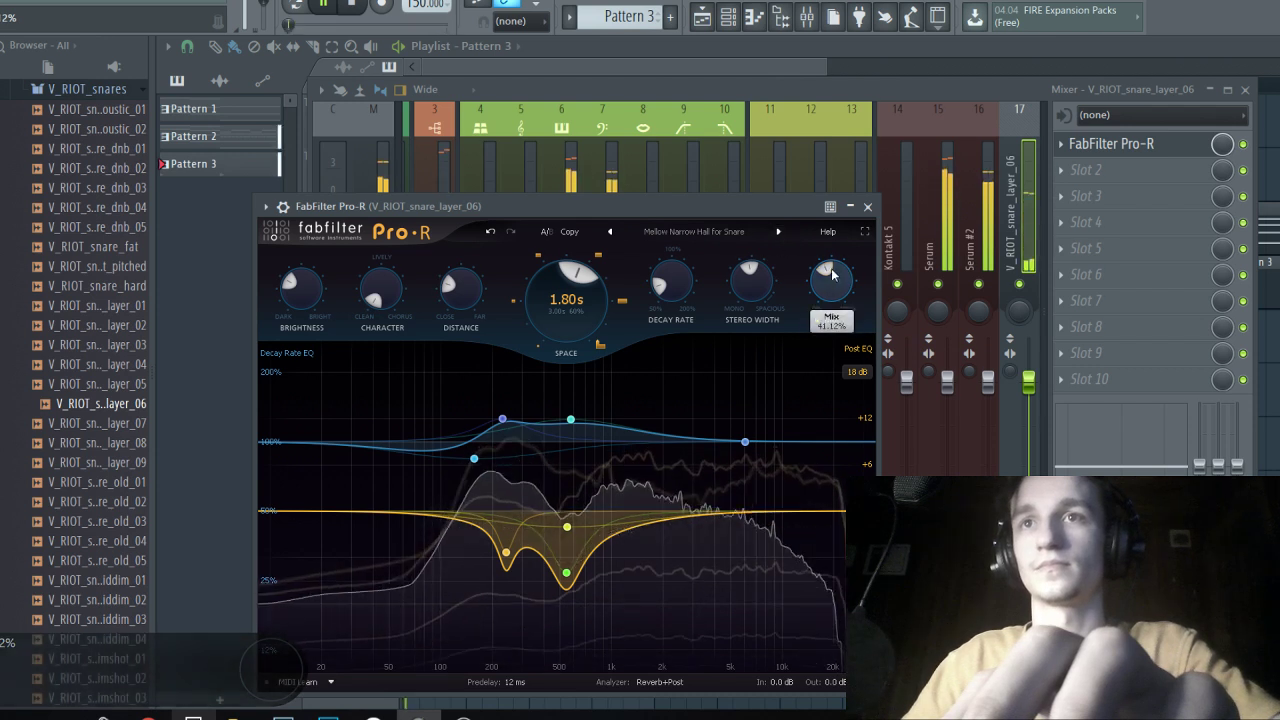
left_click(1118, 147)
left_click(702, 17)
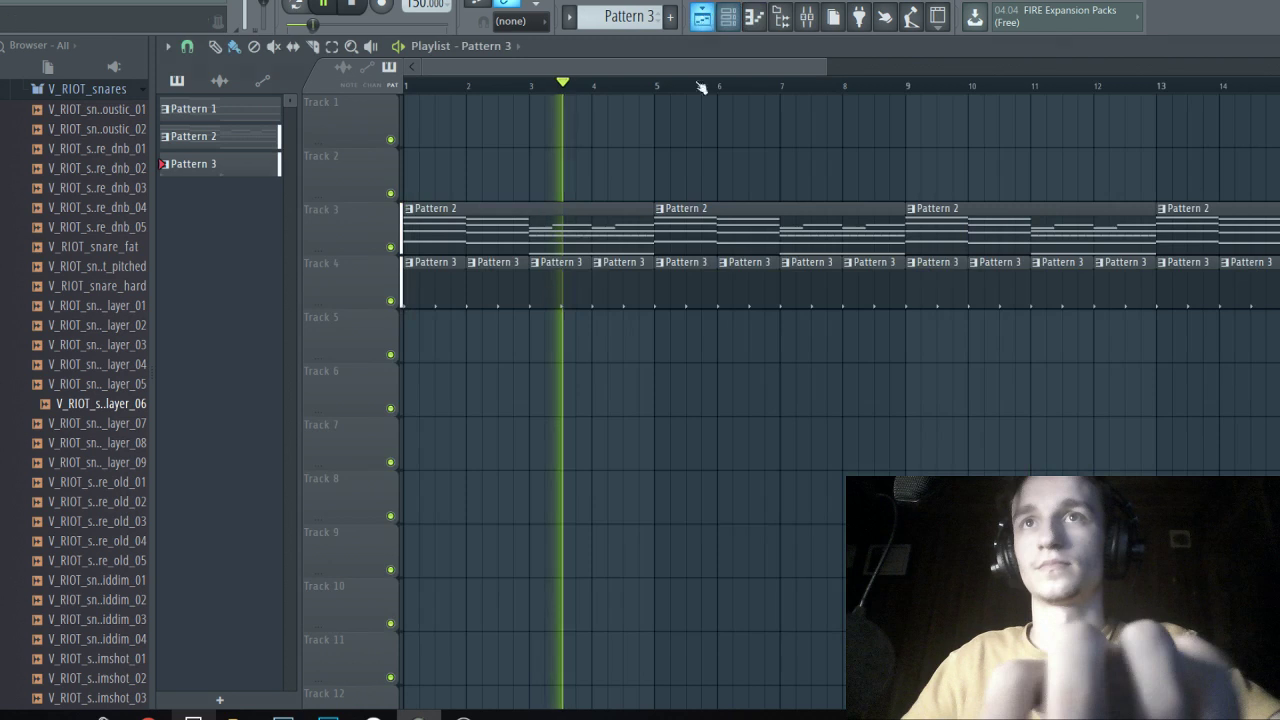
Switch to the YouTube live streaming dashboard in the browser to read the chat messages.
left_click(148, 717)
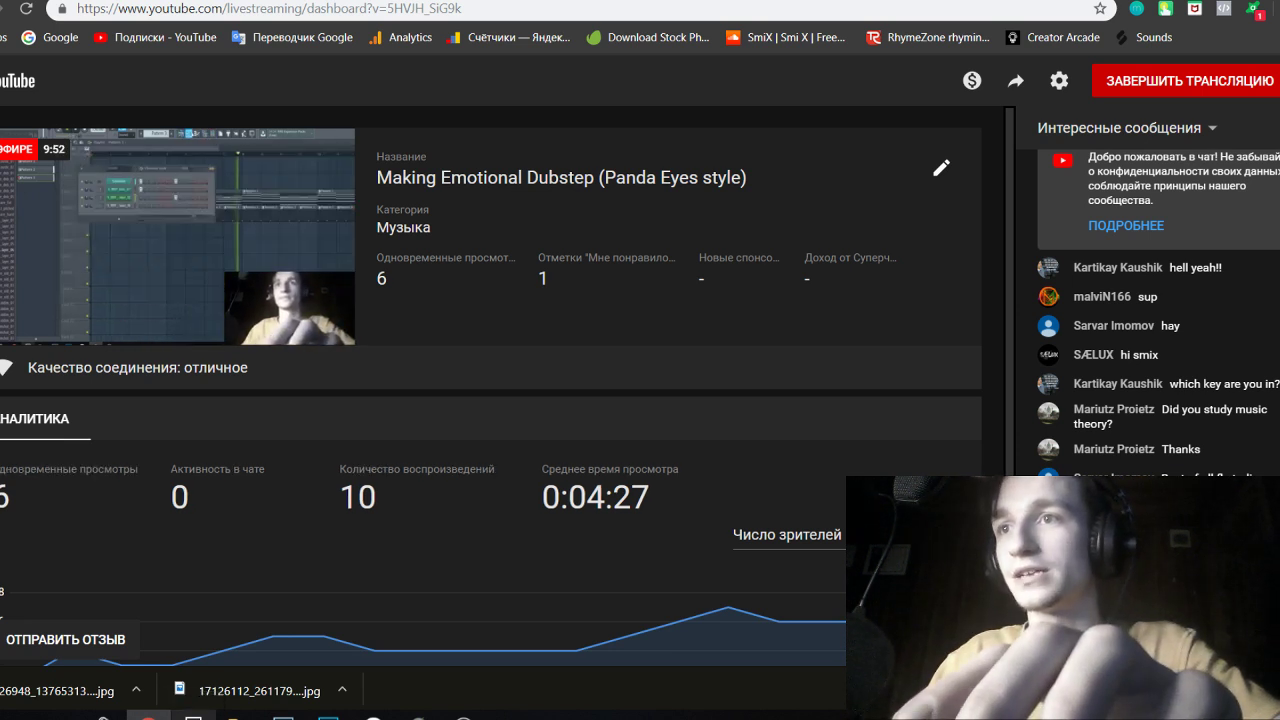
Switch from the browser back to the FL Studio project's playlist.
key("alt+Tab")
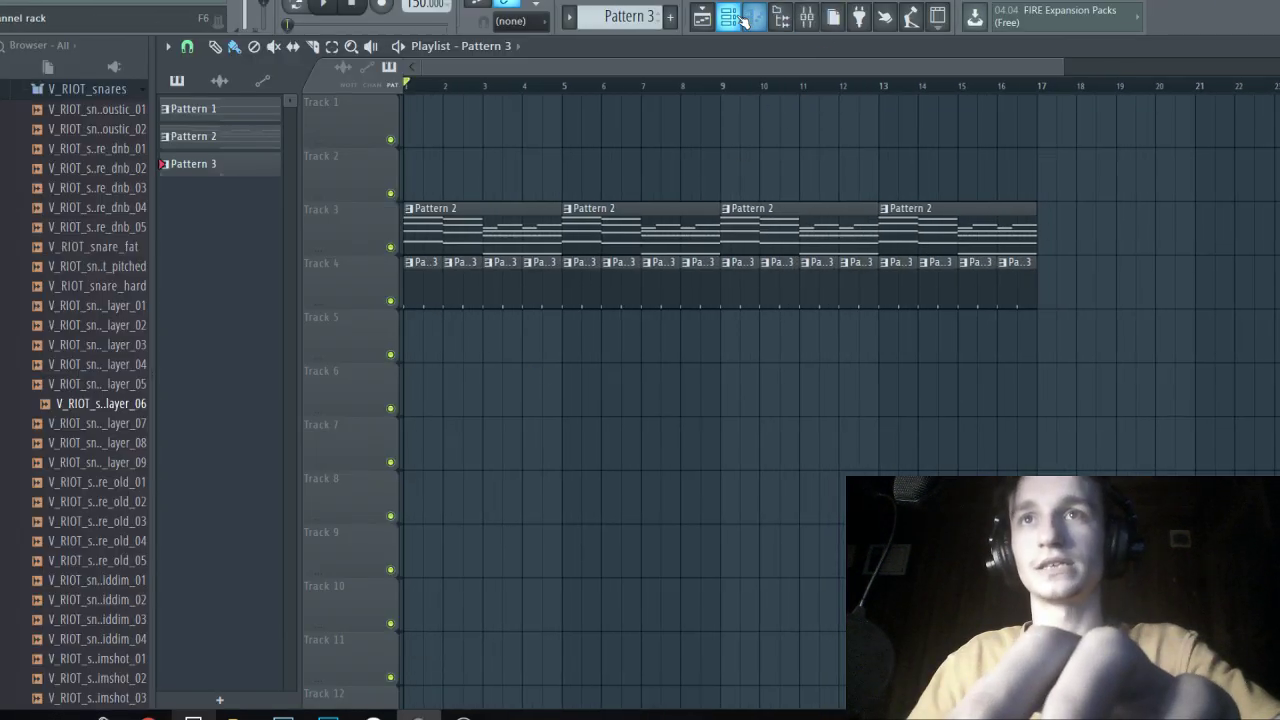
key("F6")
key("F6")
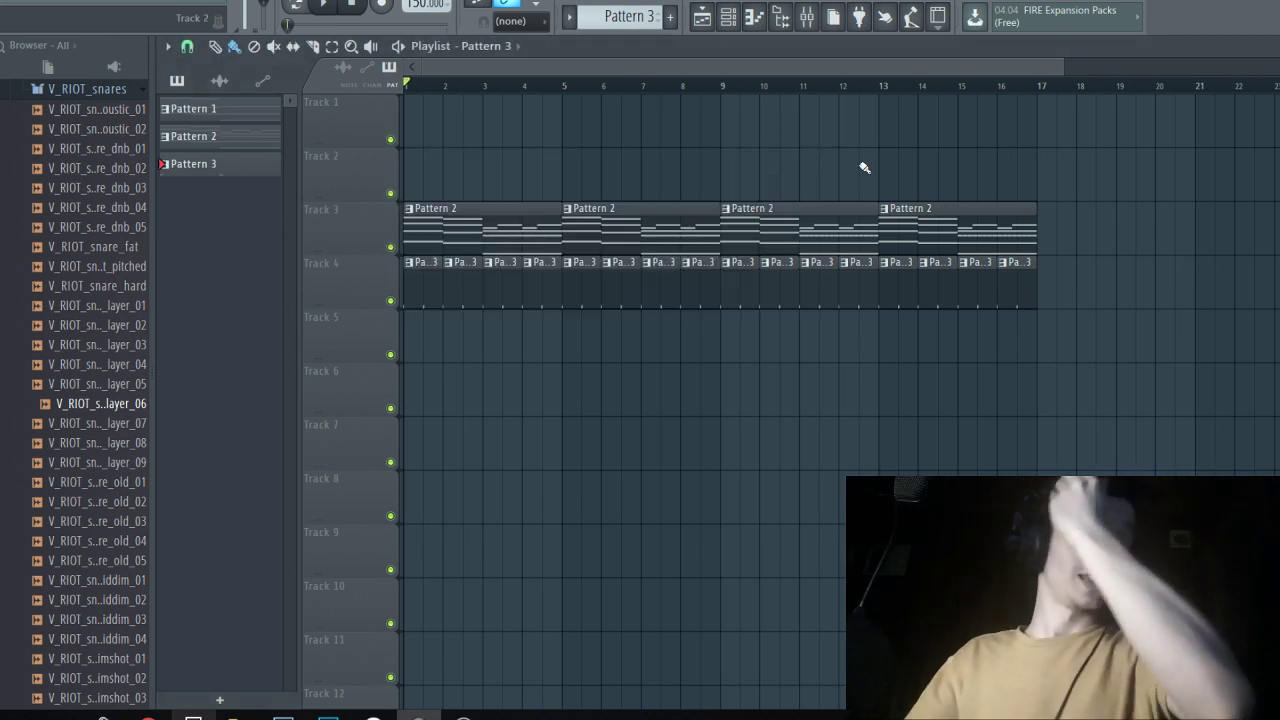
left_click(730, 16)
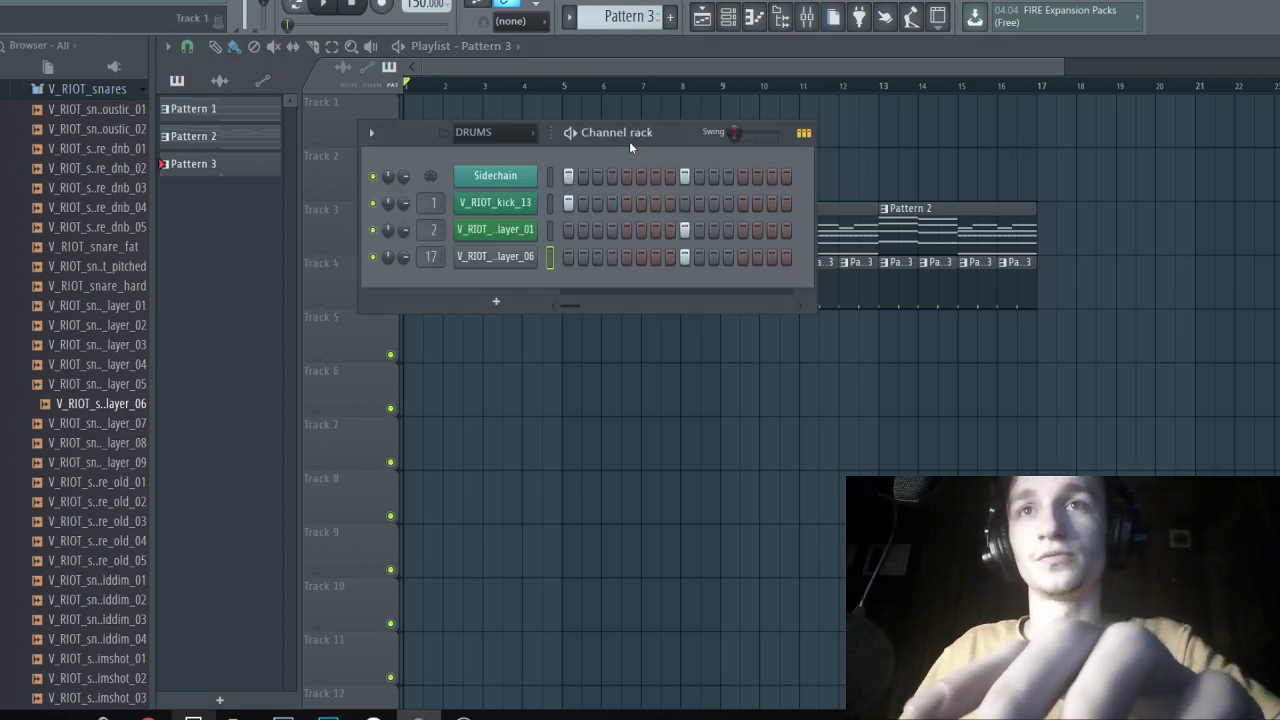
key("F6")
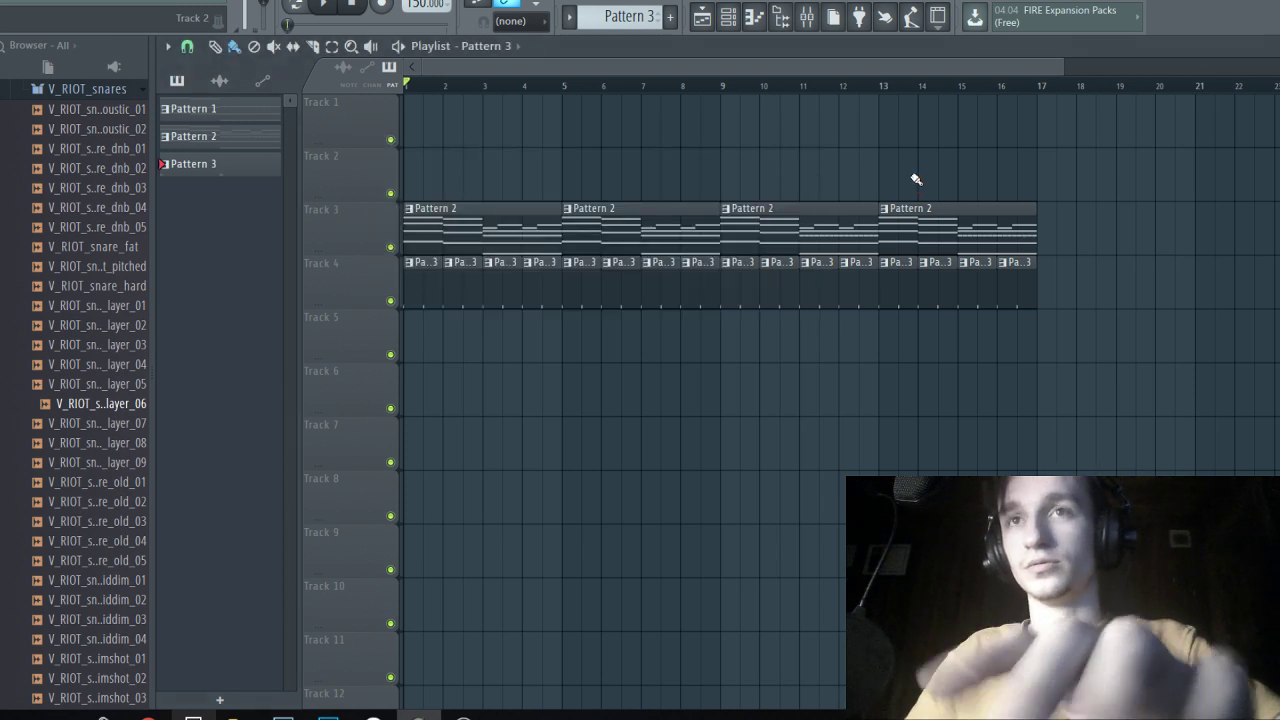
scroll(671, 238, "down", 4)
scroll(352, 240, "up", 3)
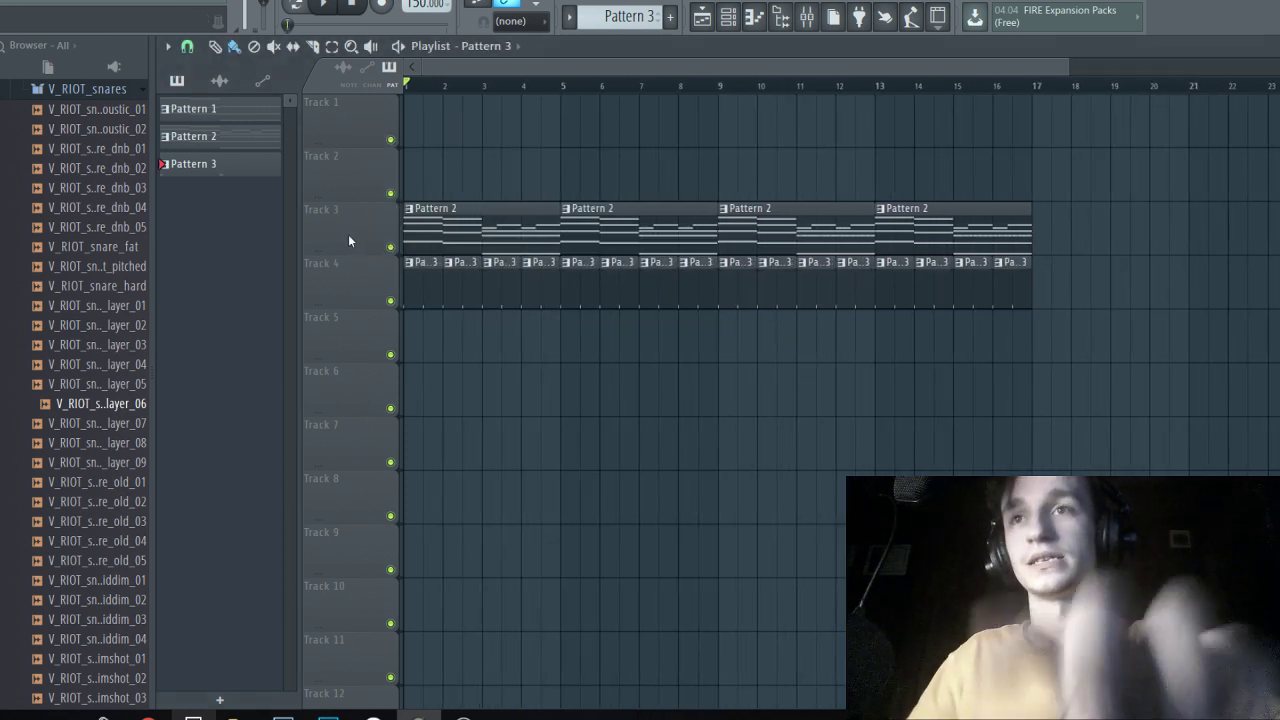
Filter the channel rack to the BASS group and open the Serum #2 synth.
left_click(741, 30)
left_click_drag(629, 138, 647, 145)
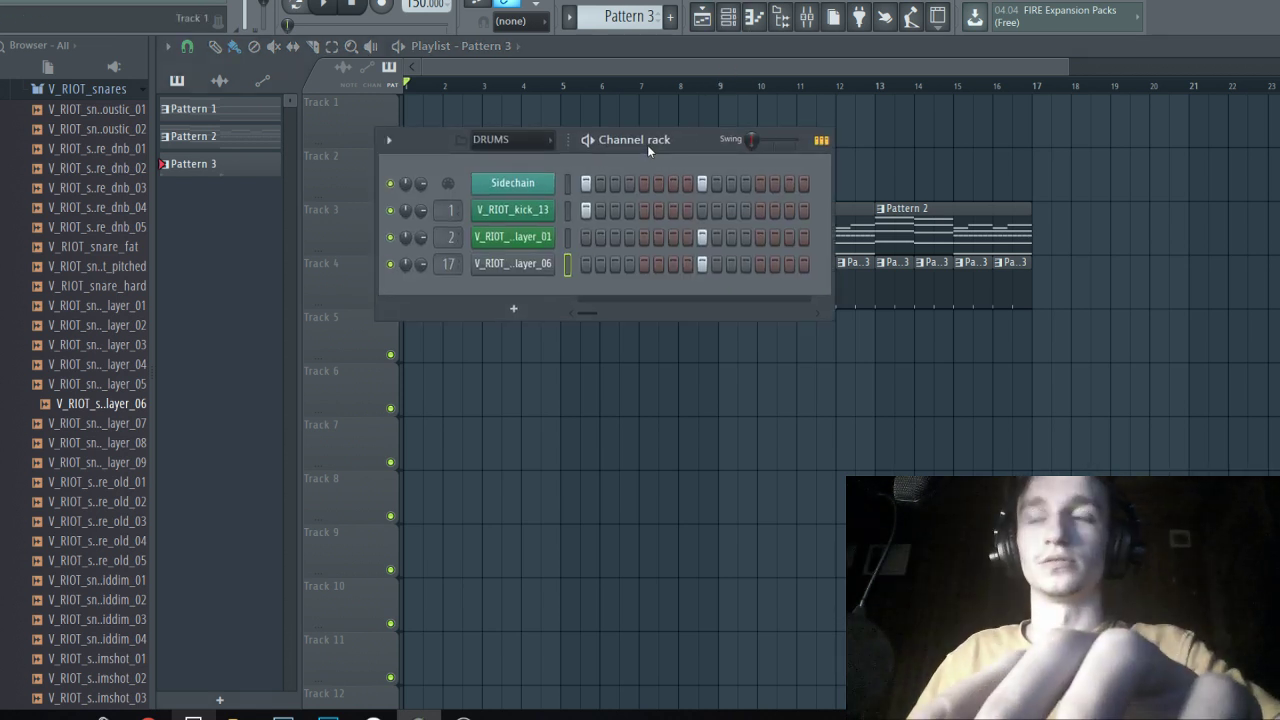
left_click_drag(647, 145, 647, 166)
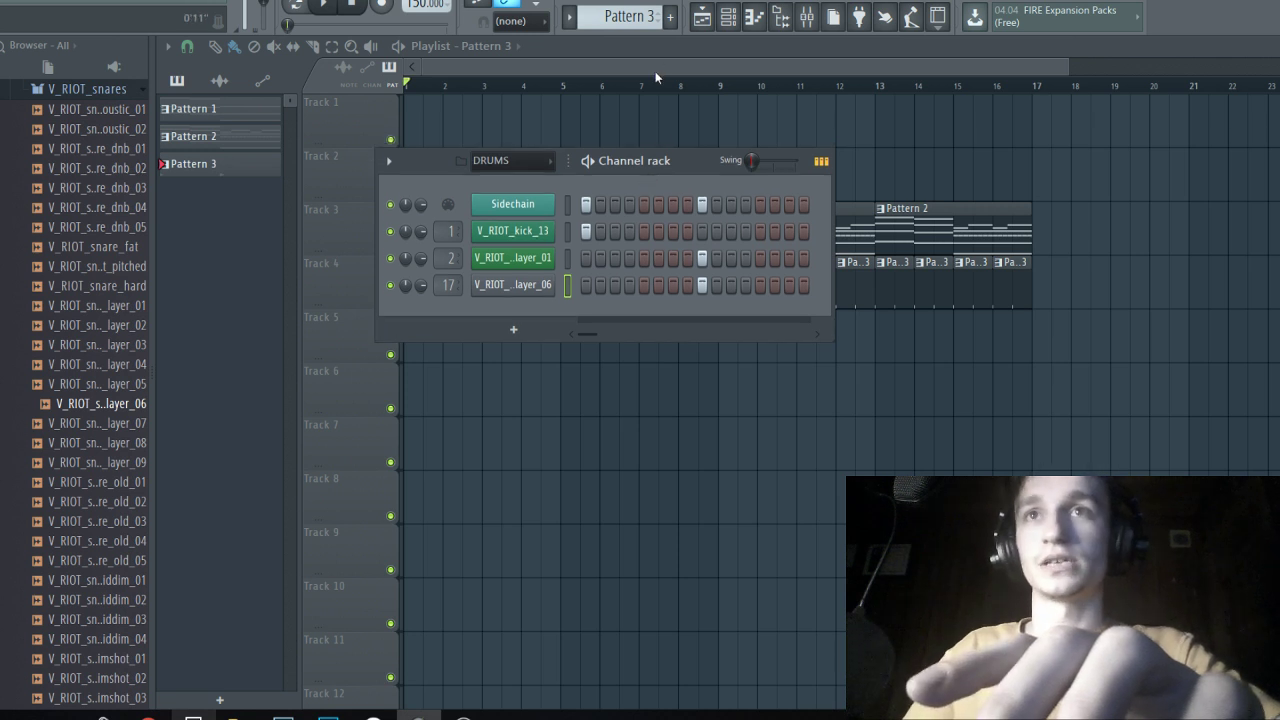
key("F6")
left_click(724, 22)
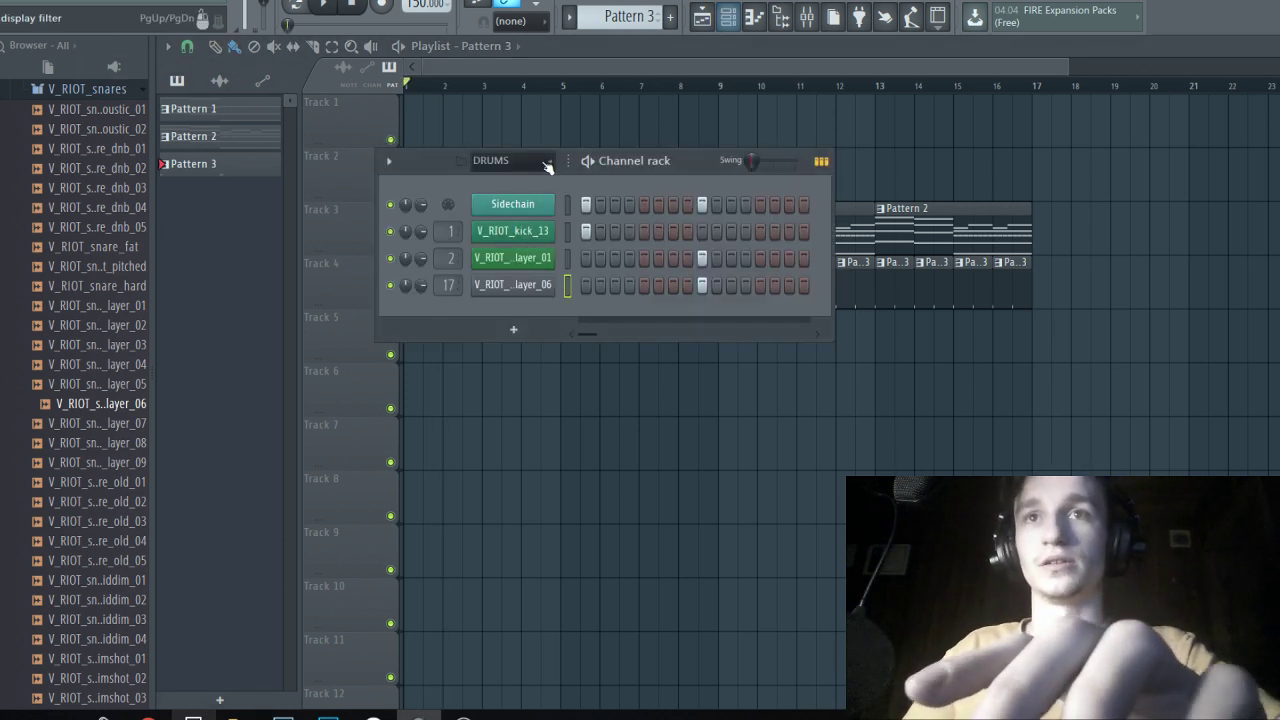
left_click(547, 162)
left_click(524, 204)
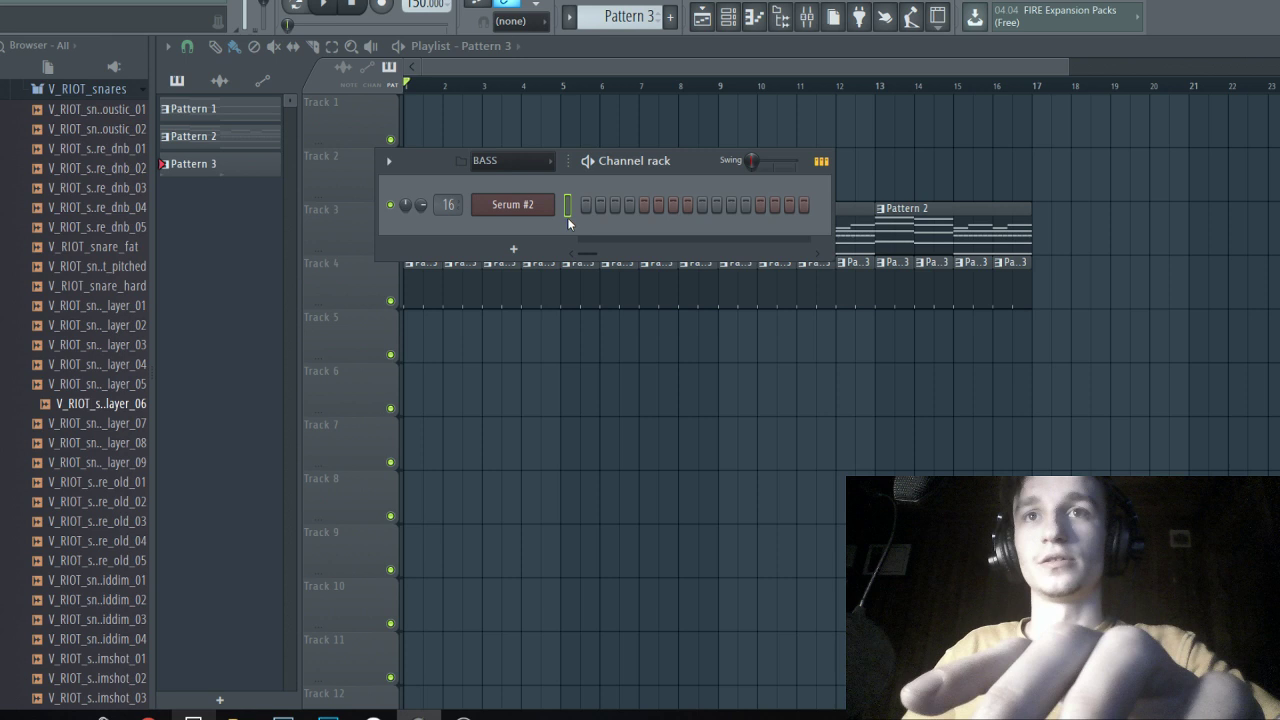
left_click(548, 207)
left_click_drag(626, 101, 735, 132)
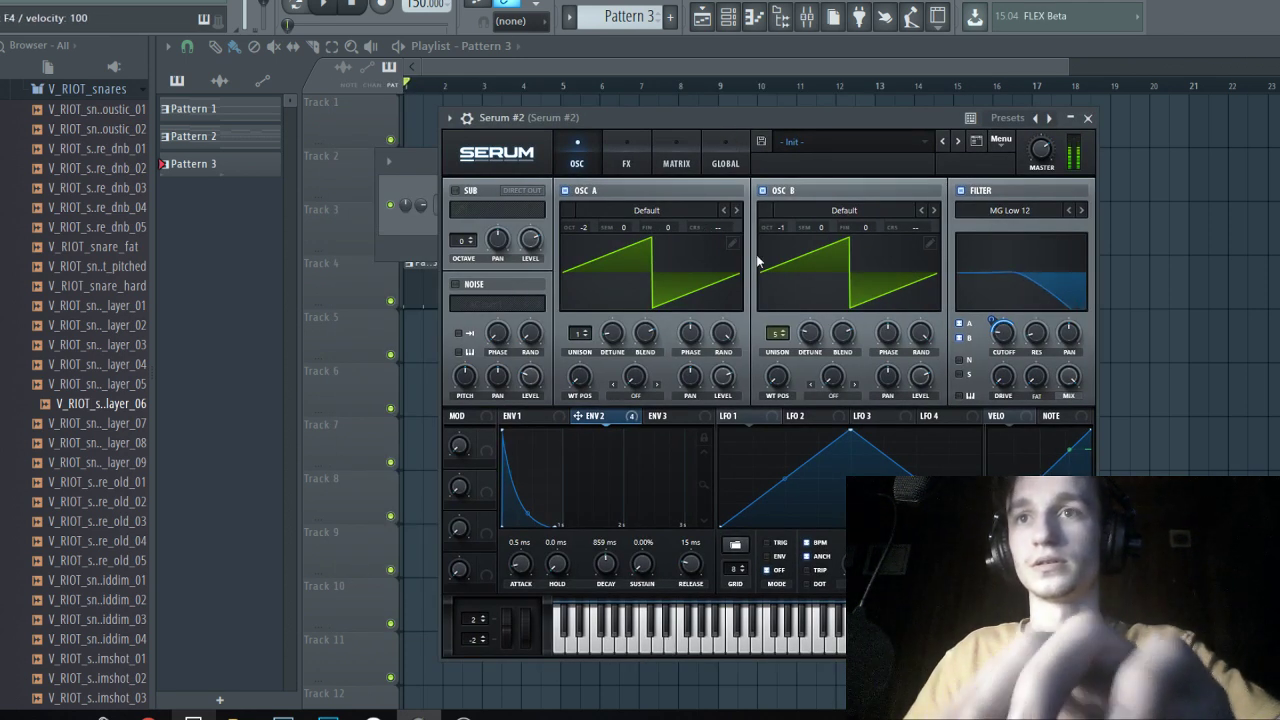
Set the OSC B warp mode to FM (from A) in Serum #2 and audition different warp amounts.
key("v")
key("c")
left_click(833, 395)
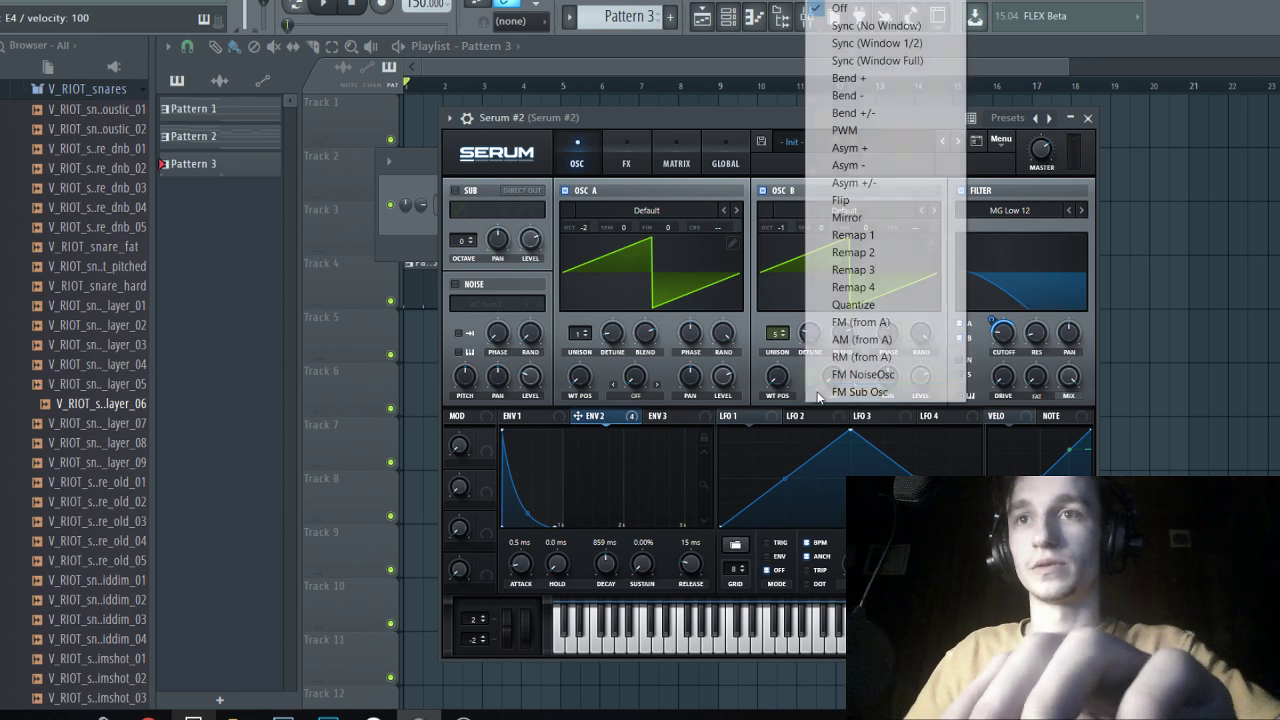
left_click(848, 323)
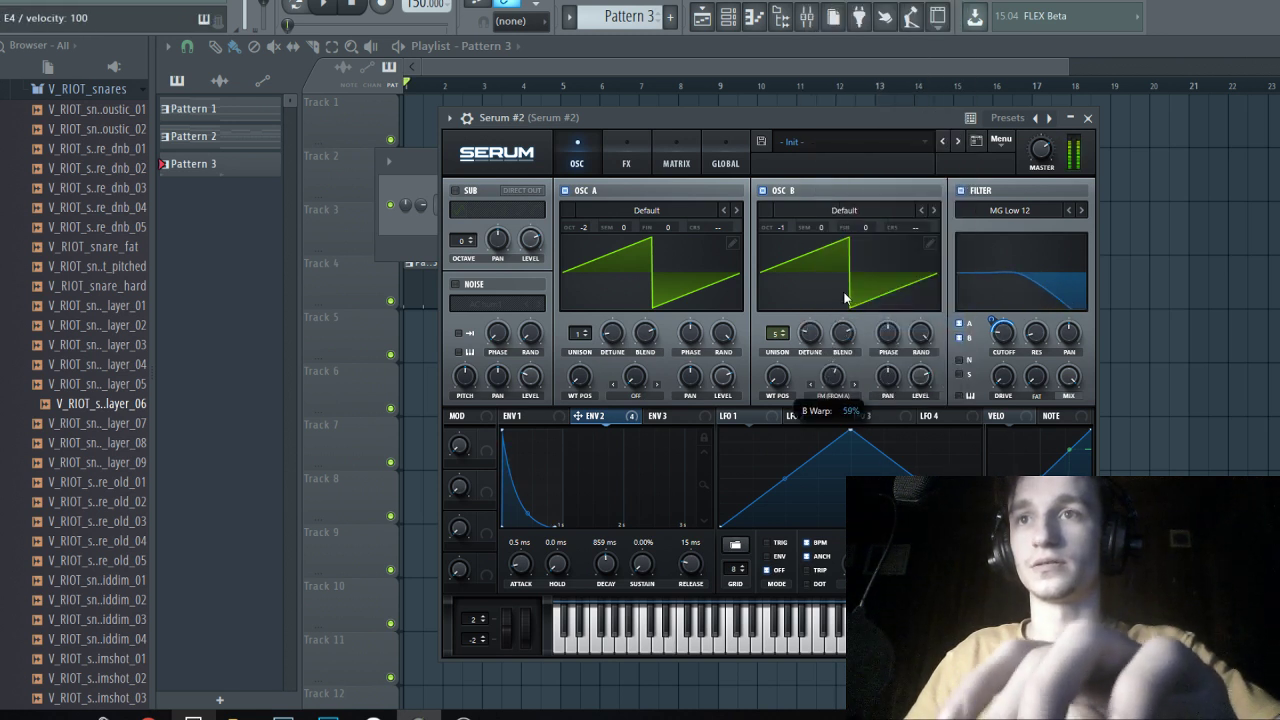
left_click_drag(843, 301, 840, 313)
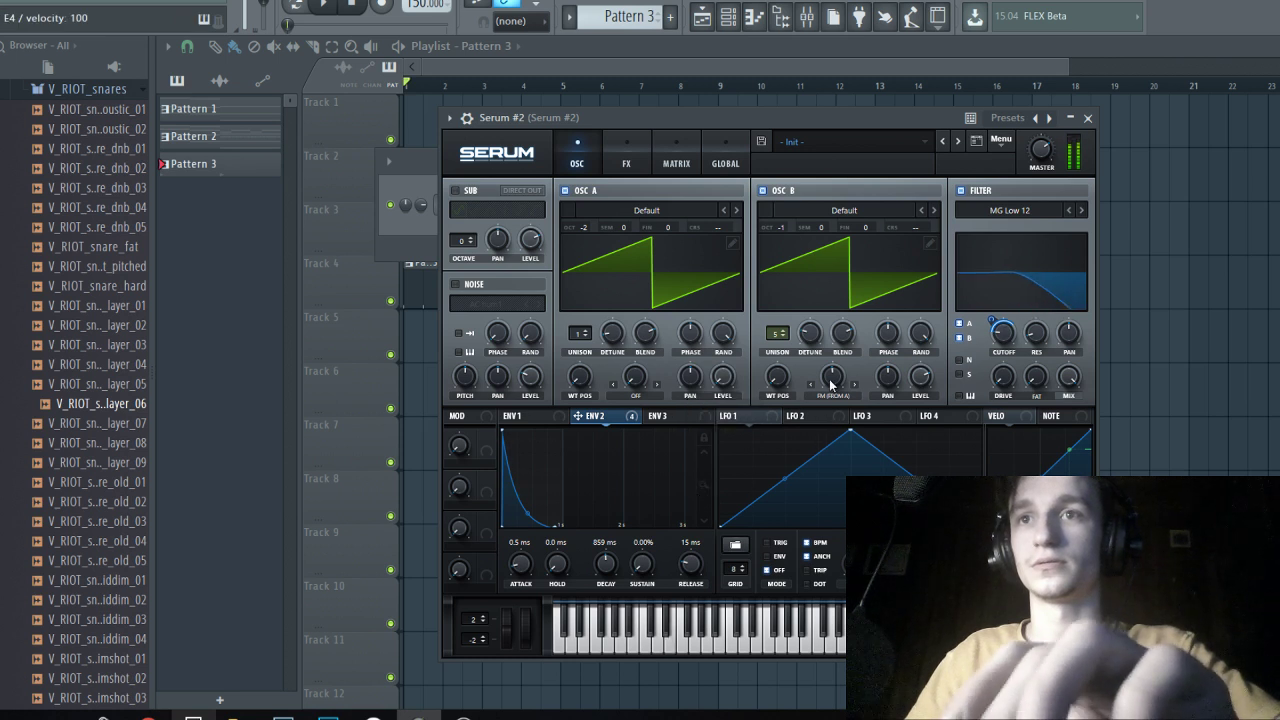
key("space")
left_click_drag(828, 397, 822, 404)
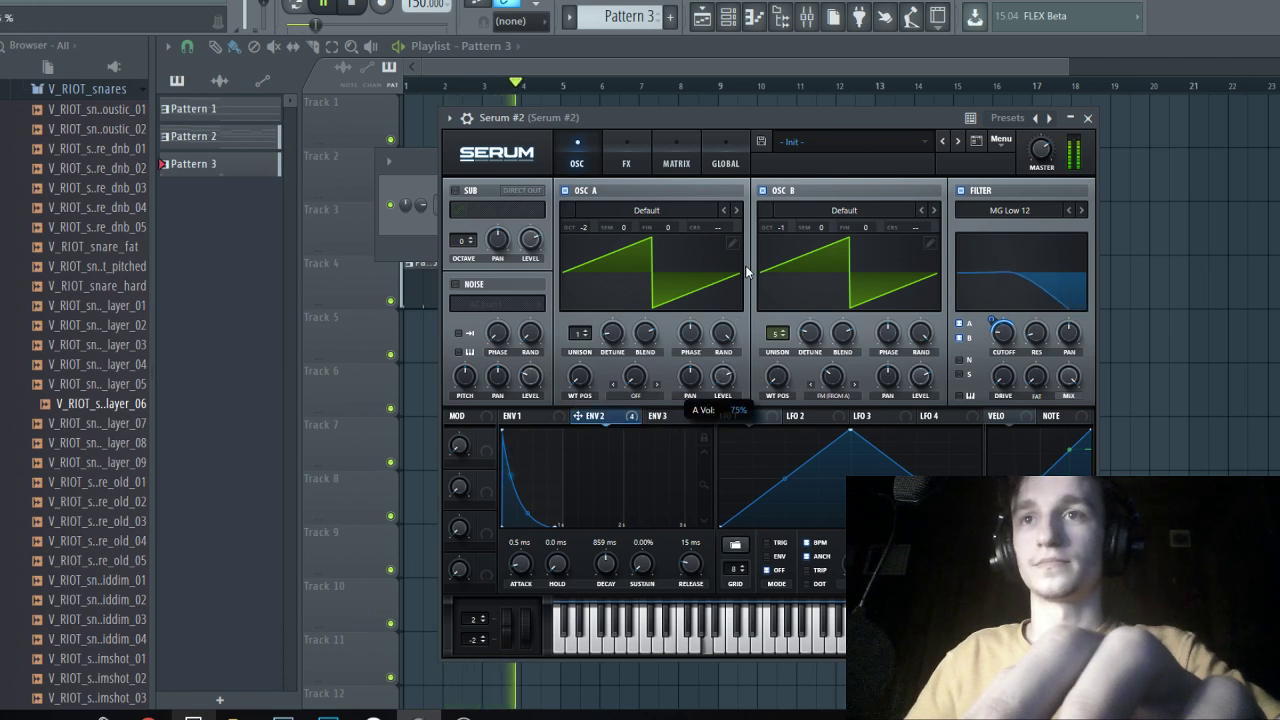
Filter the channel rack to the CHORDS group and clone the Serum channel.
left_click(664, 72)
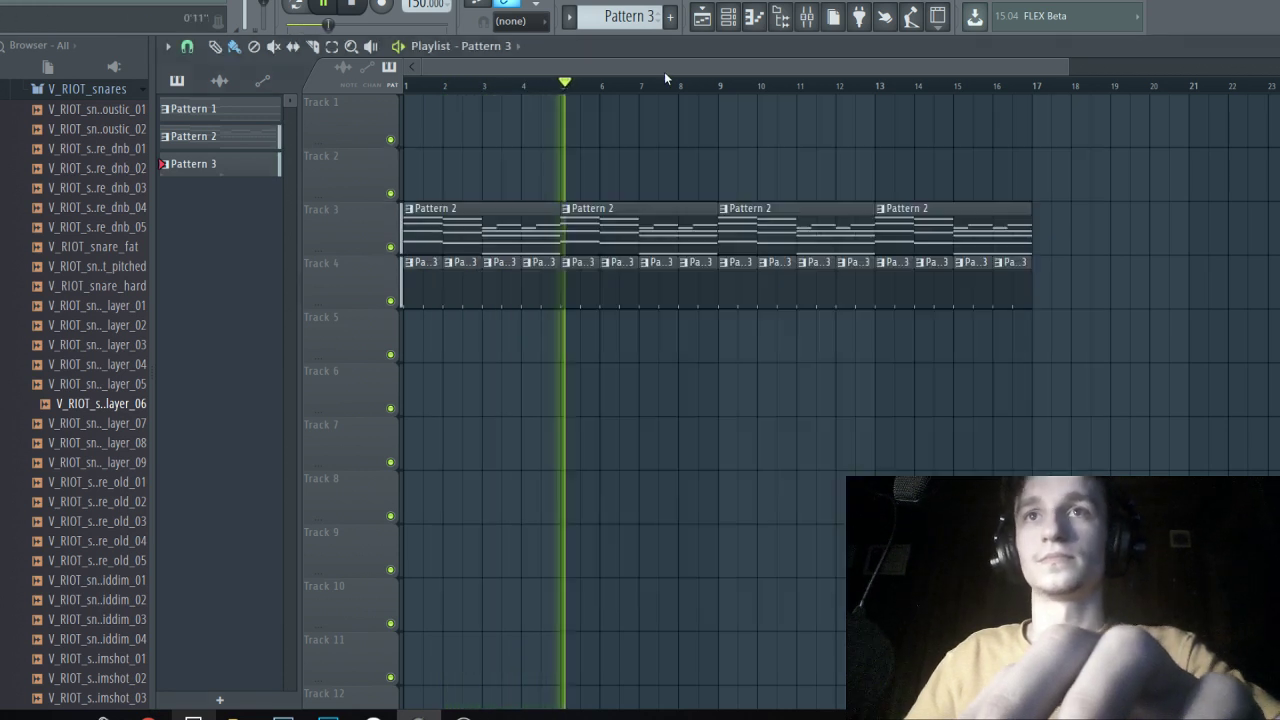
key("F6")
left_click(535, 160)
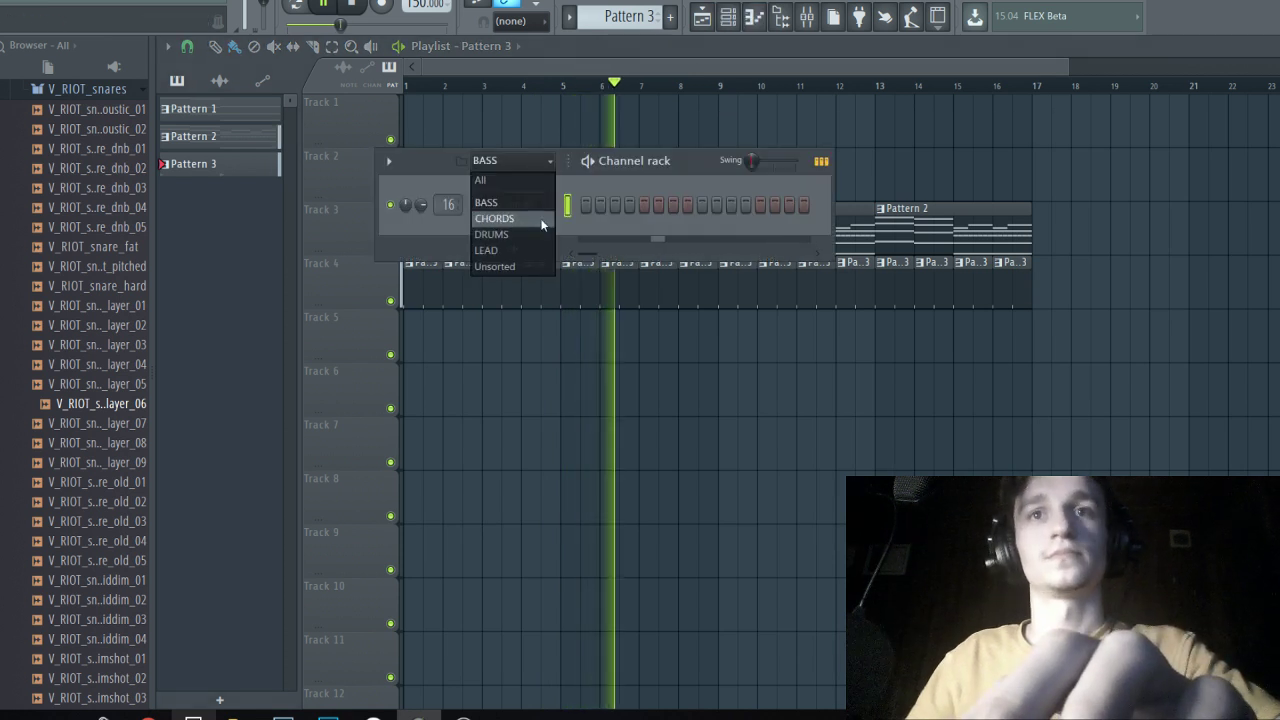
left_click(524, 252)
left_click(534, 163)
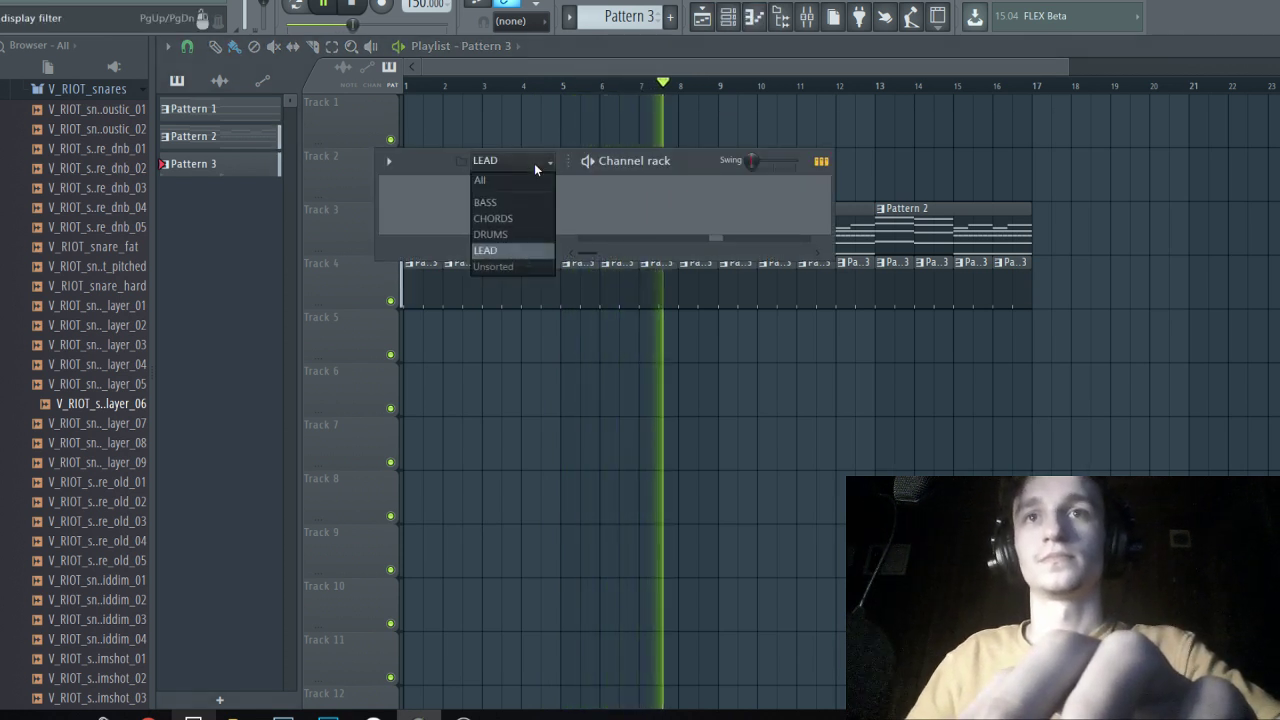
left_click(543, 218)
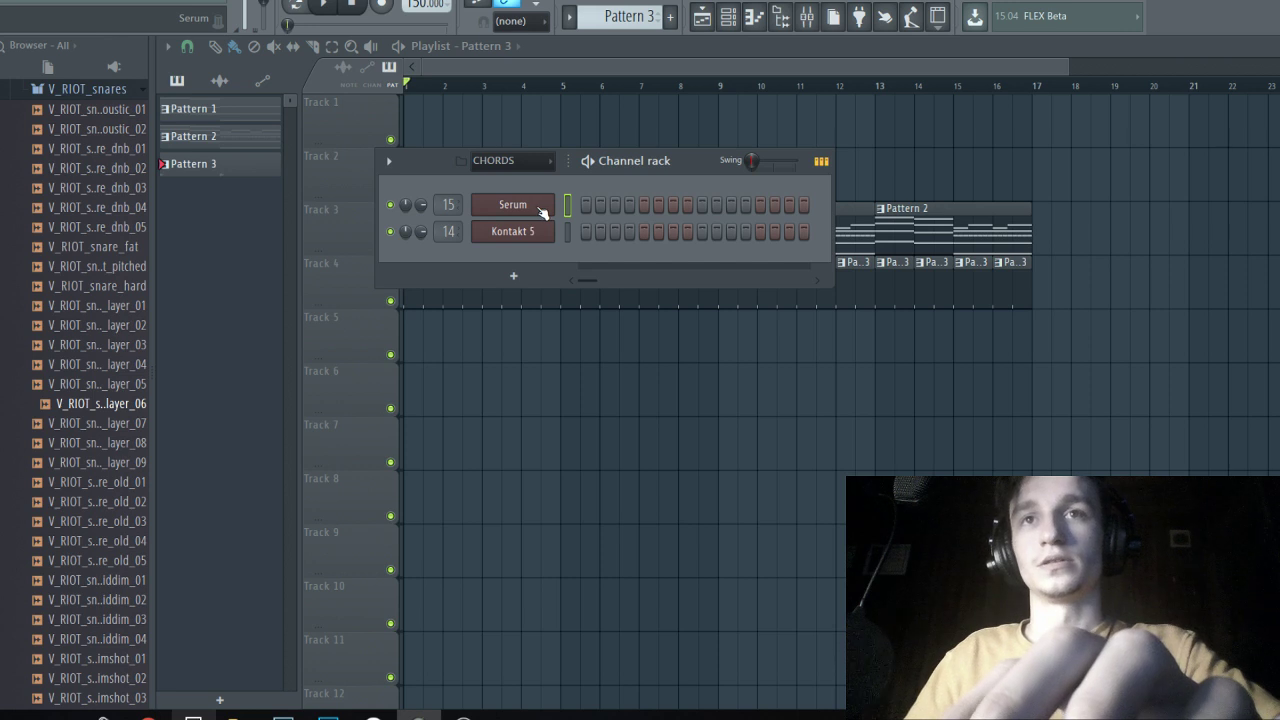
right_click(541, 212)
left_click(585, 334)
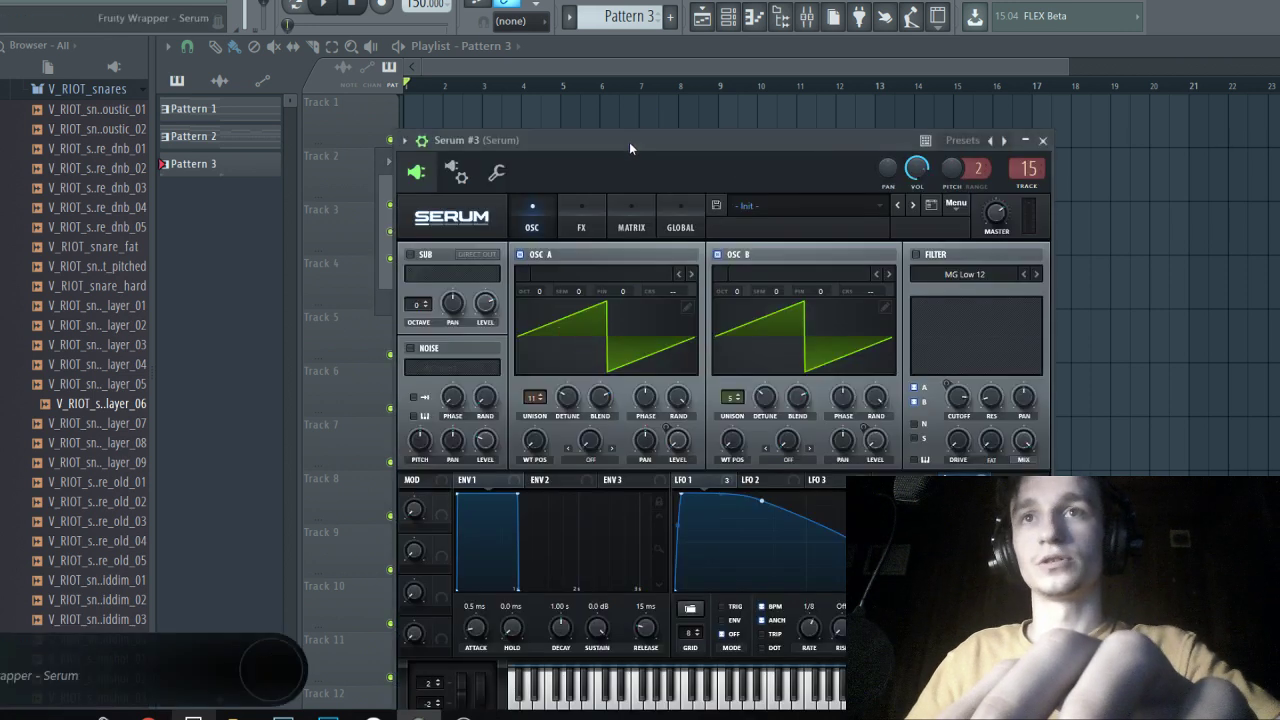
left_click_drag(630, 145, 782, 114)
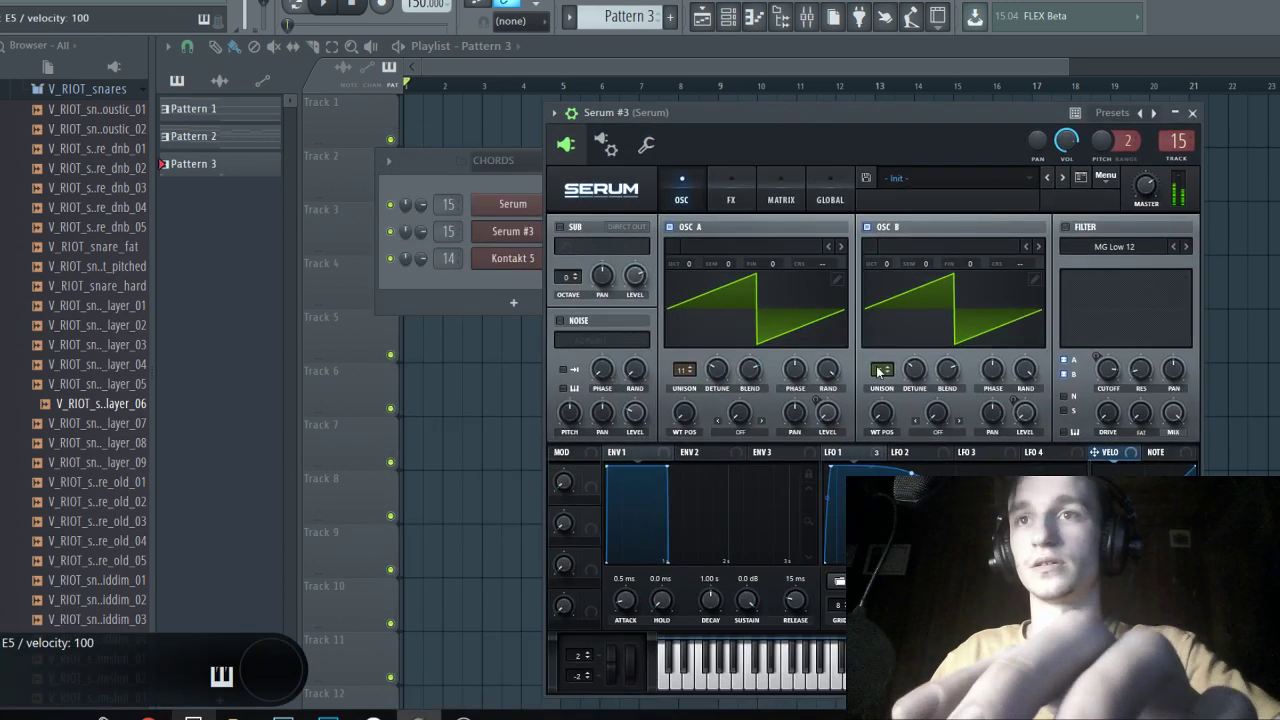
Set the unison of OSC A and OSC B to 1 voice in Serum #3.
left_click_drag(878, 369, 880, 470)
left_click_drag(686, 372, 723, 491)
left_click_drag(811, 126, 729, 113)
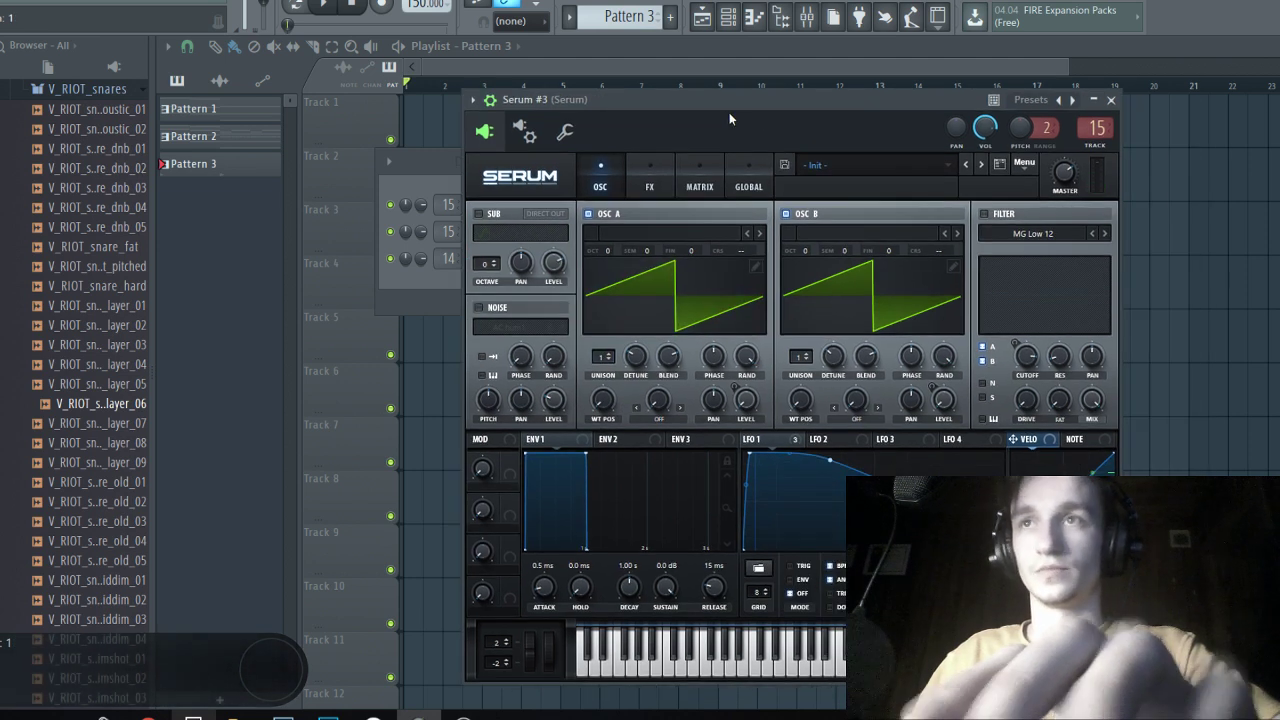
Route the Serum #3 channel to its own mixer track 18.
key("F9")
key("space")
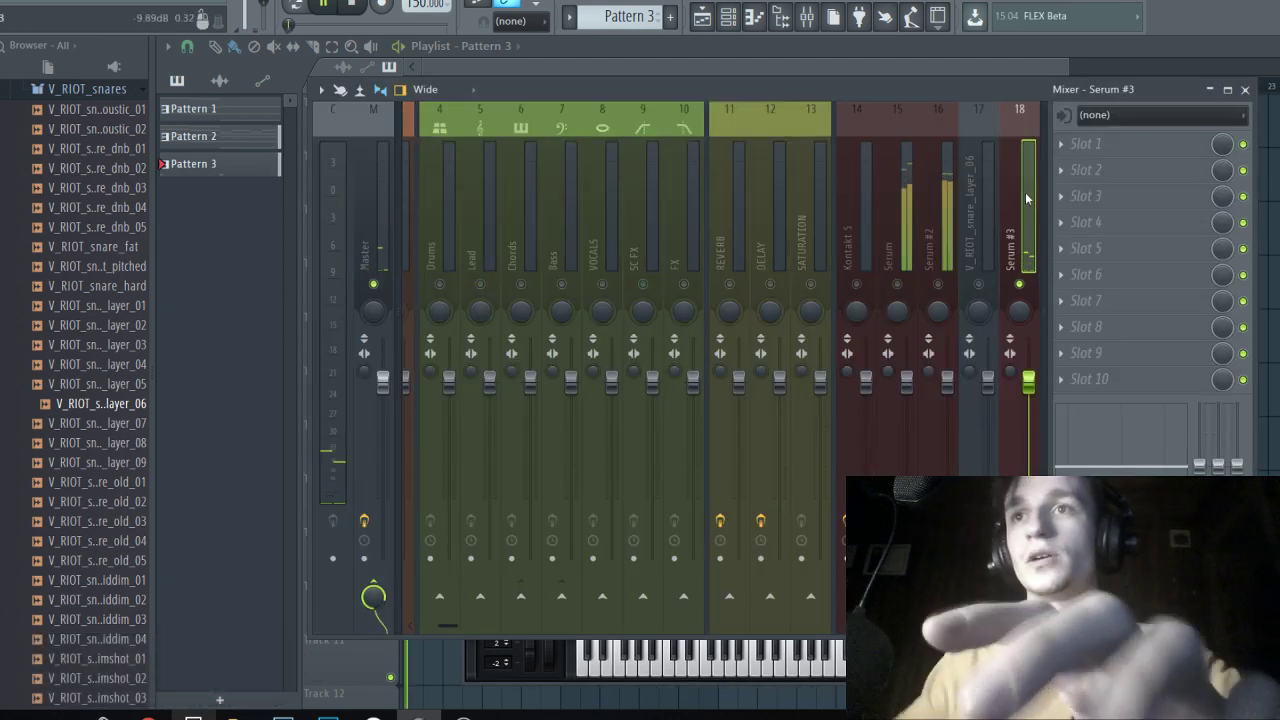
key("F5")
key("space")
key("space")
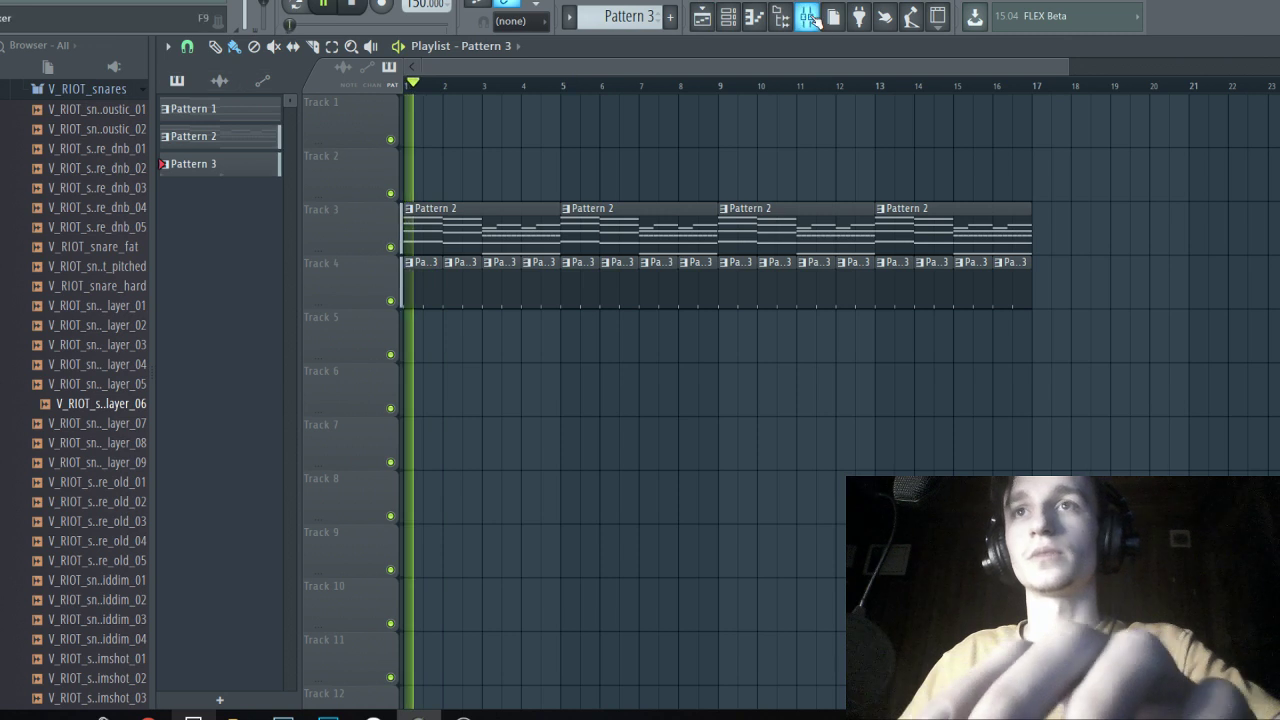
key("F9")
key("F6")
key("space")
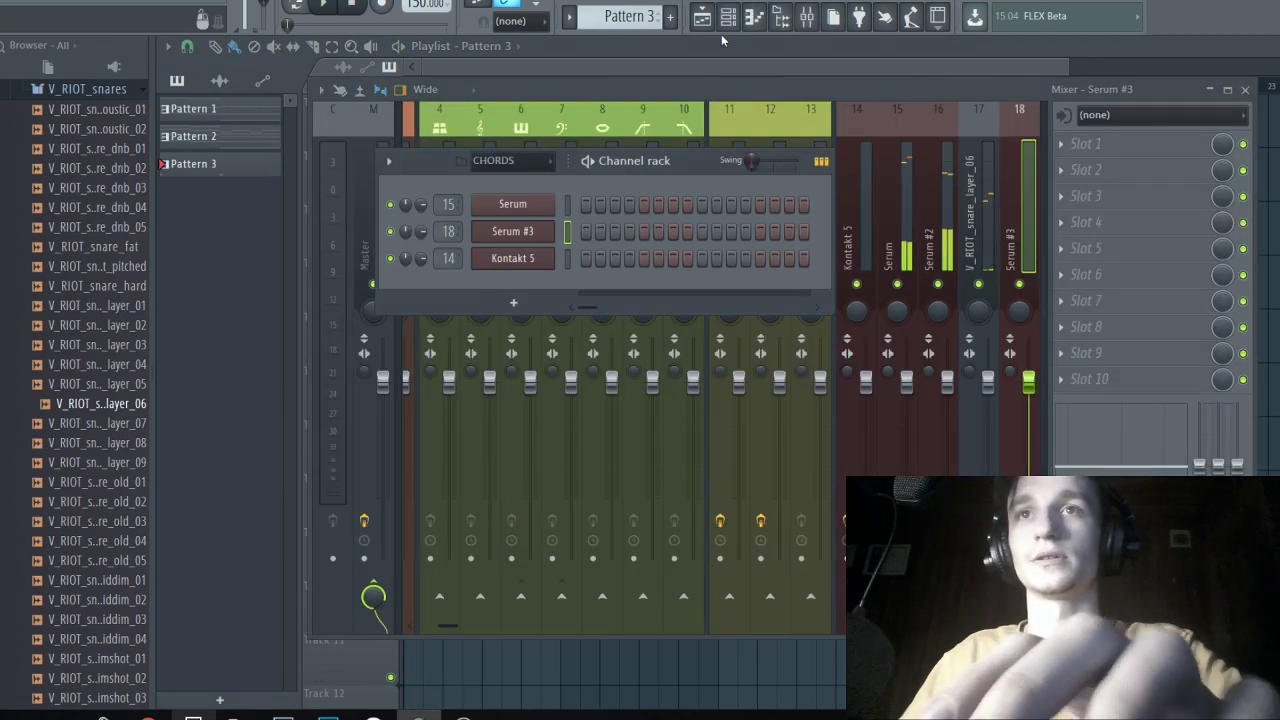
Copy the Serum chord notes of Pattern 2 to the Serum #3 channel.
left_click(703, 17)
double_click(662, 218)
left_click(729, 17)
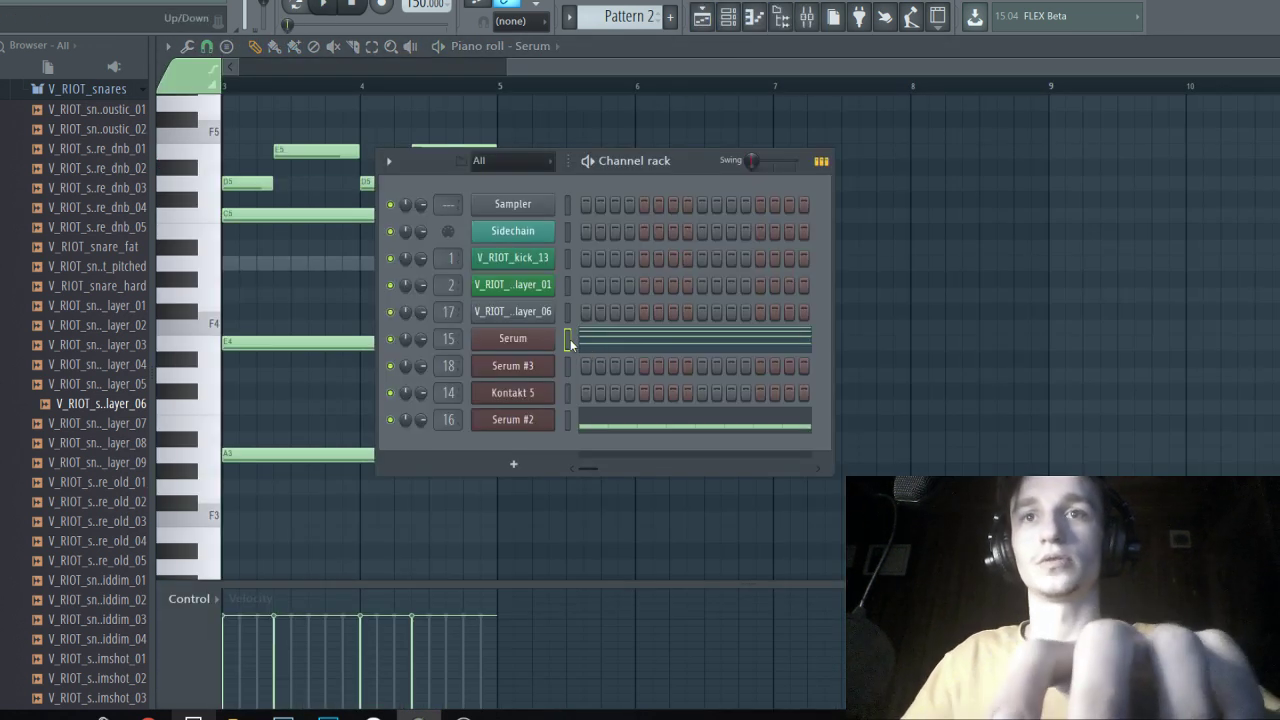
key("ctrl+v")
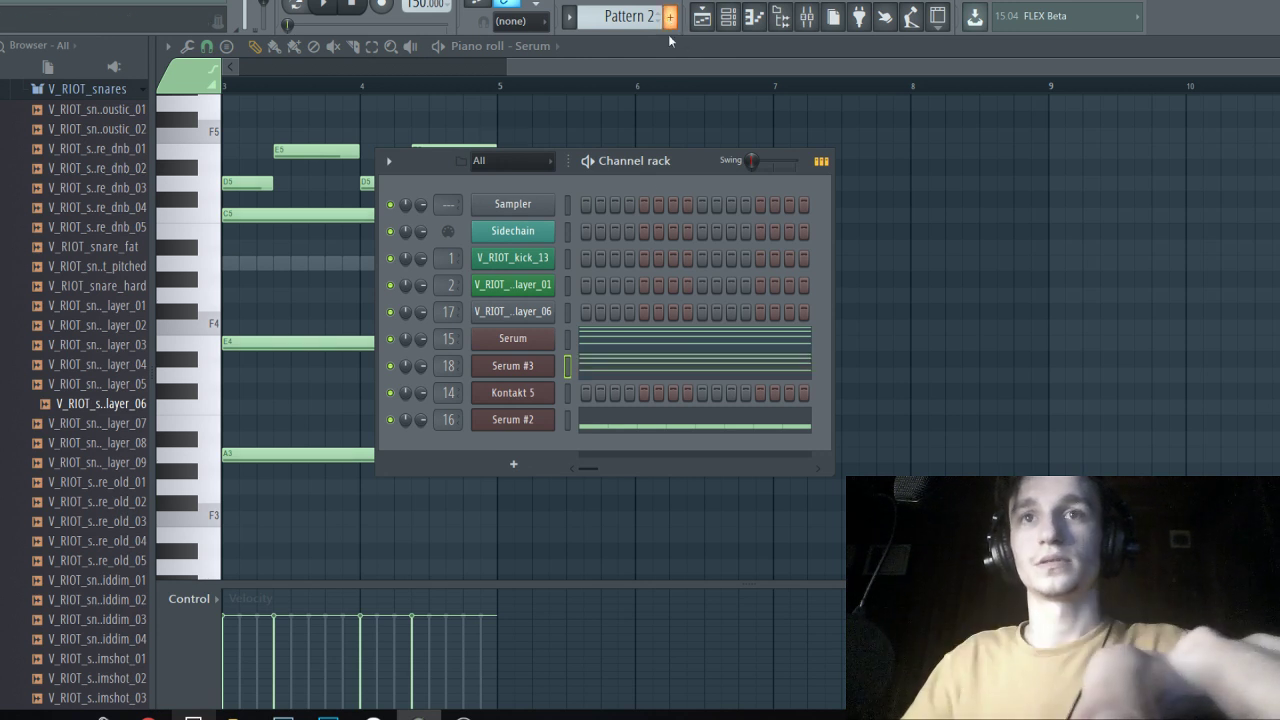
Put the Serum #2 bass notes from Pattern 2 into a new Pattern 4.
left_click(569, 421)
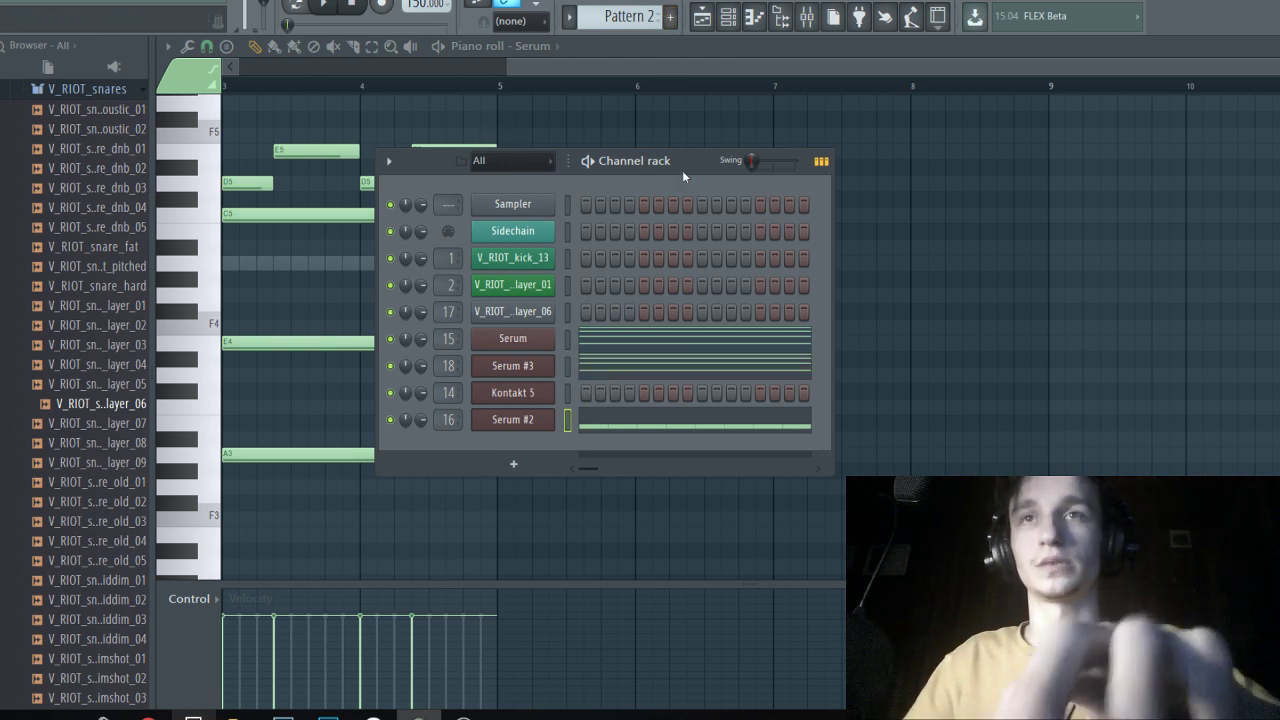
left_click(670, 16)
left_click(702, 16)
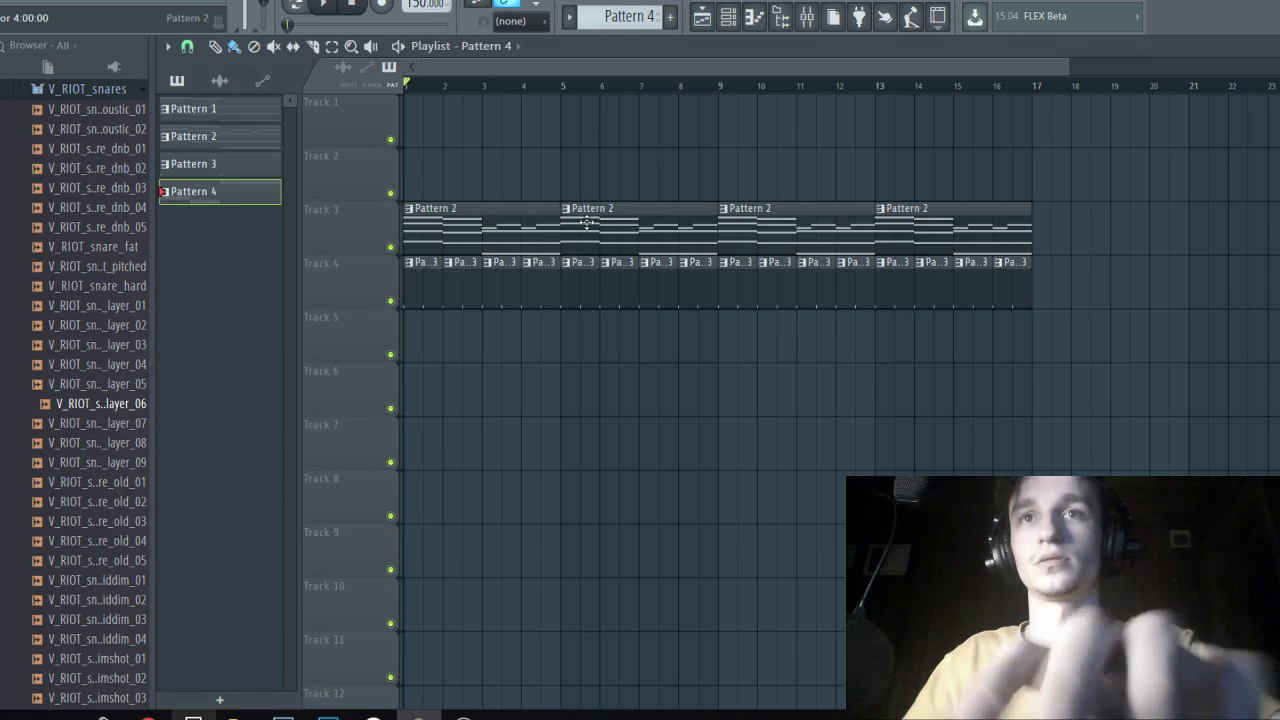
Move the Pattern 2 clips up to Track 2 and fill Track 3 with four consecutive Pattern 4 clips from bar 1.
left_click_drag(1060, 220, 503, 190)
left_click(489, 246, "ctrl")
left_click_drag(515, 238, 438, 235)
left_click_drag(488, 240, 406, 247)
key("ctrl+b")
key("ctrl+b")
key("ctrl+b")
left_click(568, 125, "ctrl")
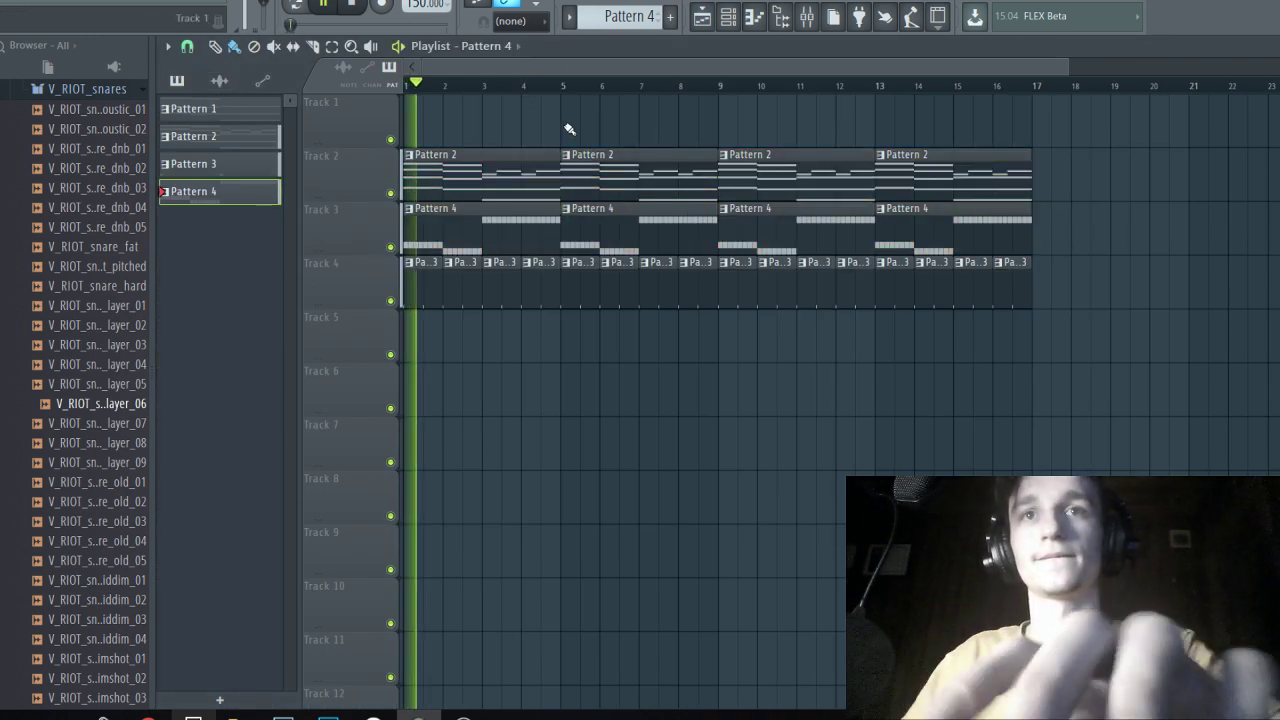
Route the Serum #3 mixer track only to Chords and lower its fader to about 0.84.
left_click(807, 17)
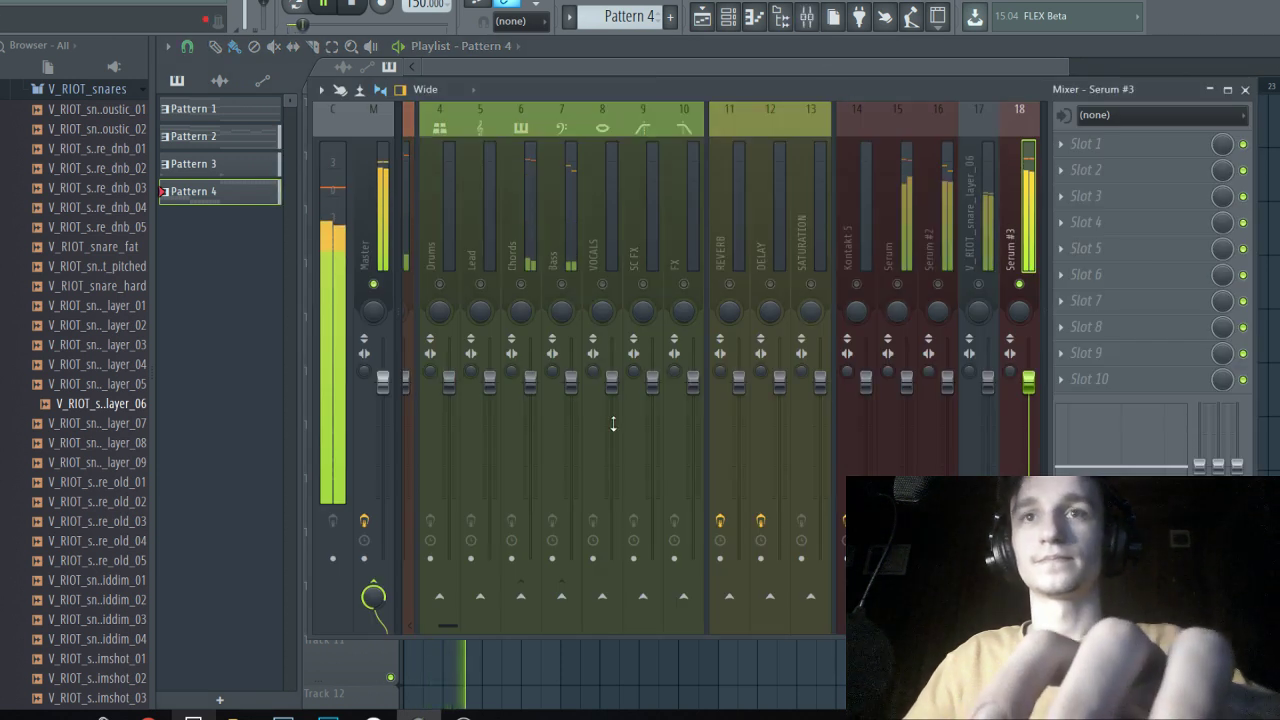
right_click(520, 597)
left_click(590, 627)
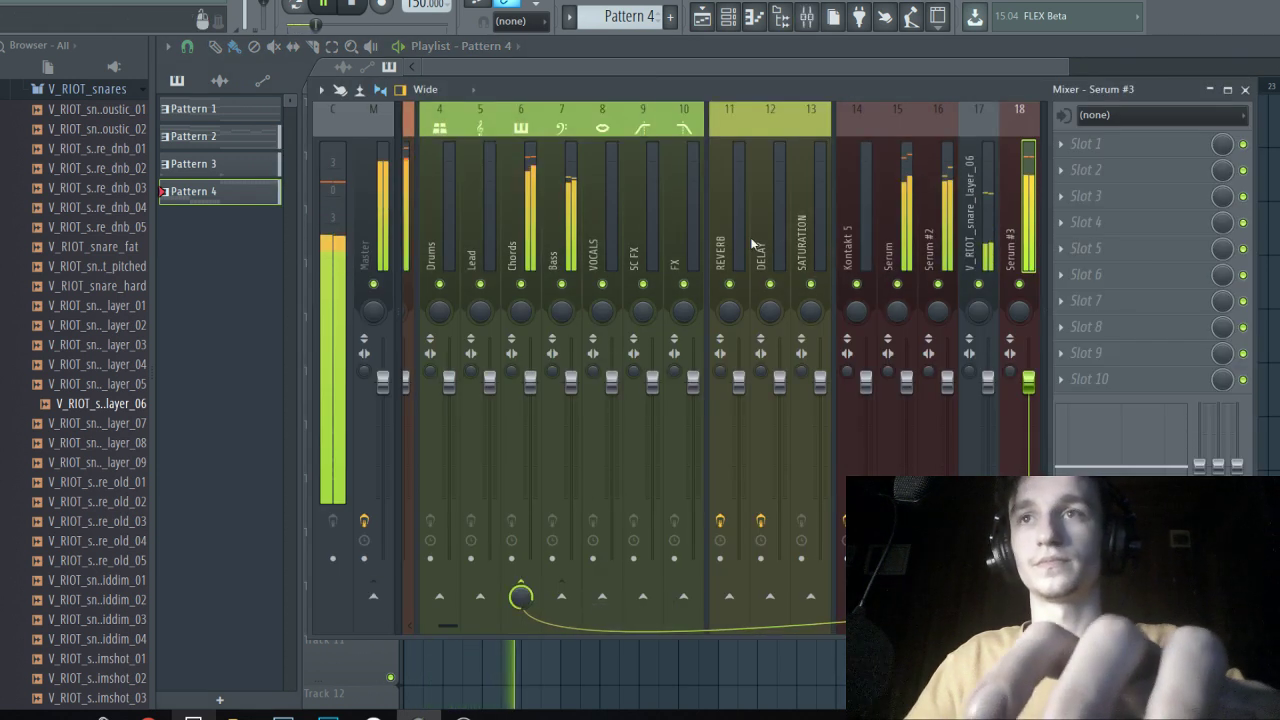
left_click_drag(1028, 380, 1028, 395)
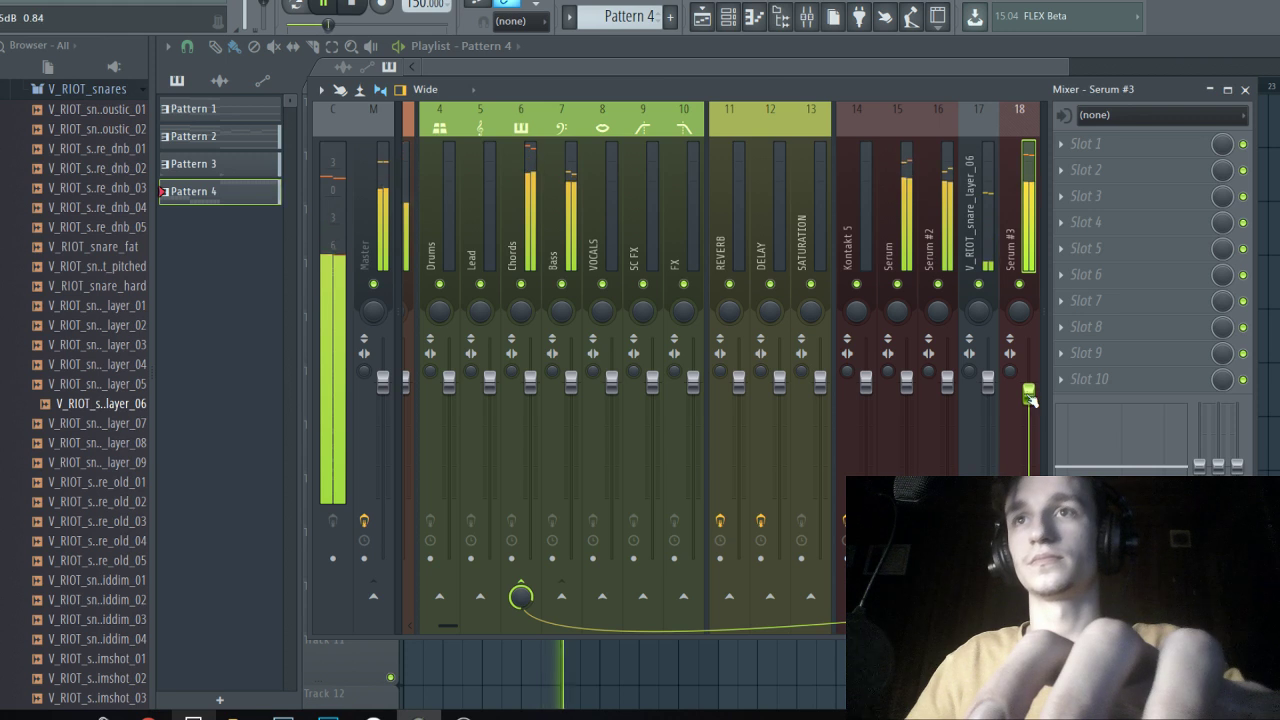
Listen to the arrangement in the playlist and stop the playback.
left_click(703, 18)
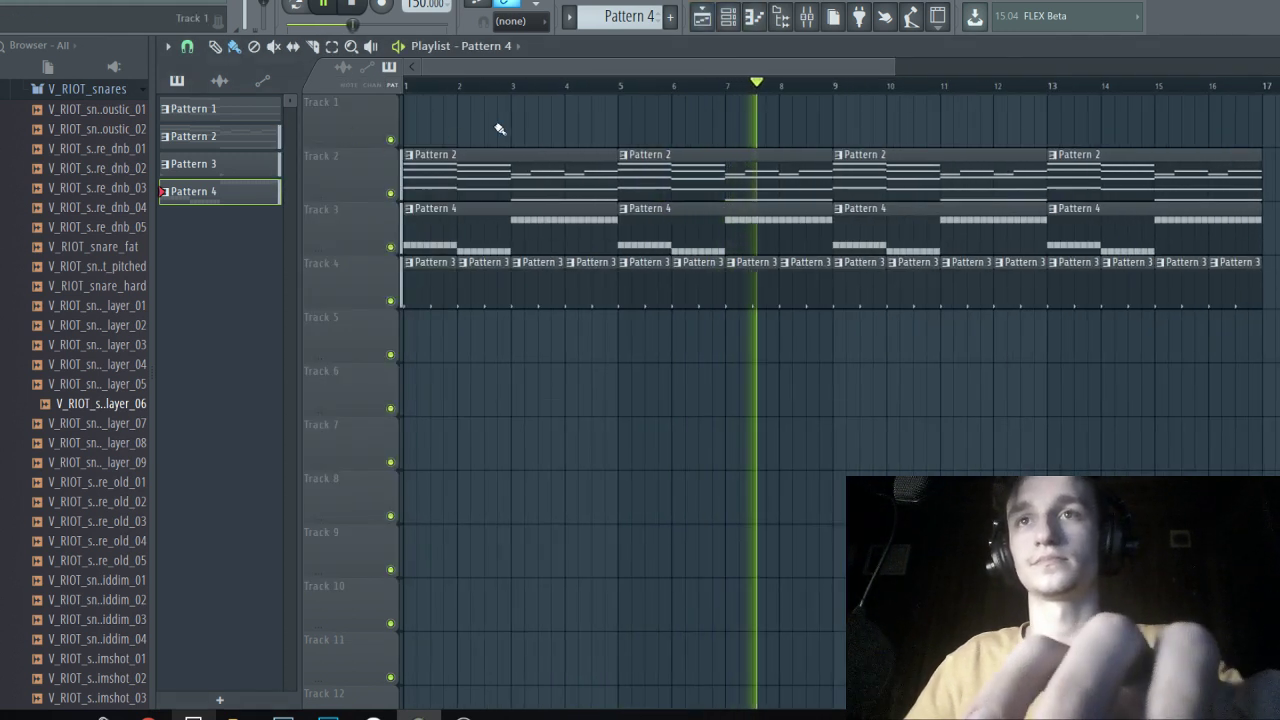
scroll(577, 135, "down", 1)
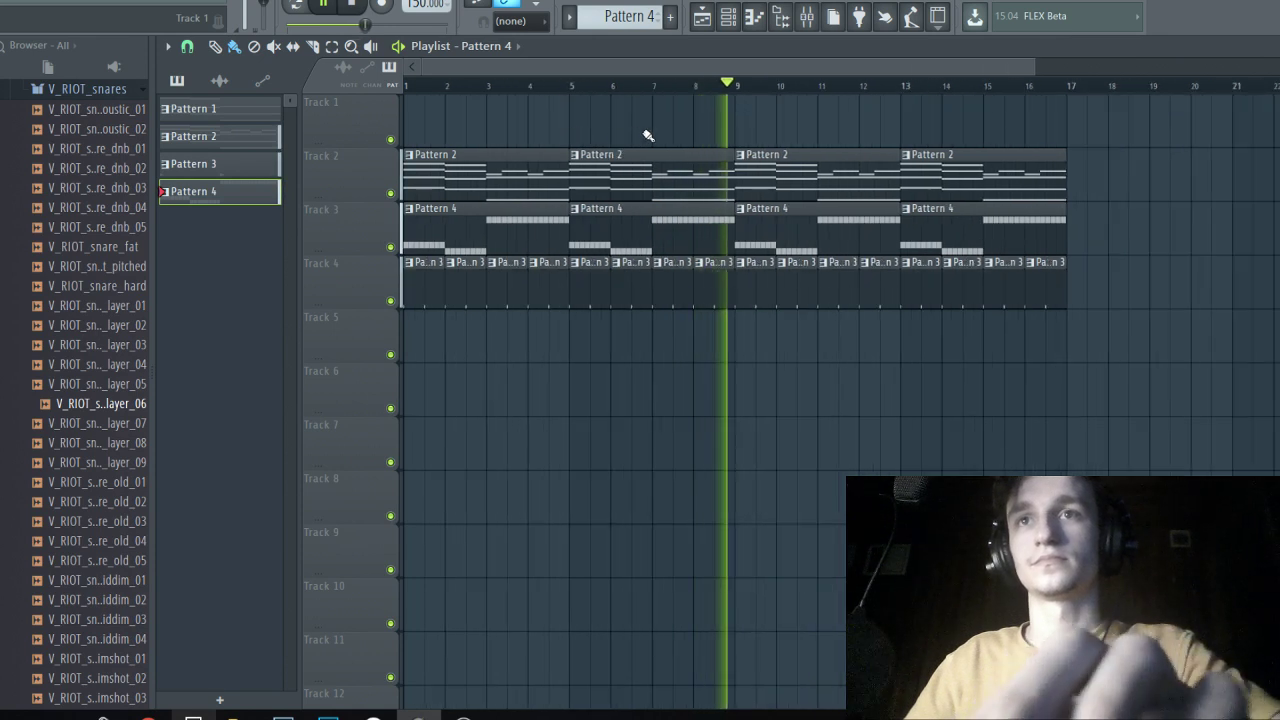
left_click(728, 16)
key("space")
key("F6")
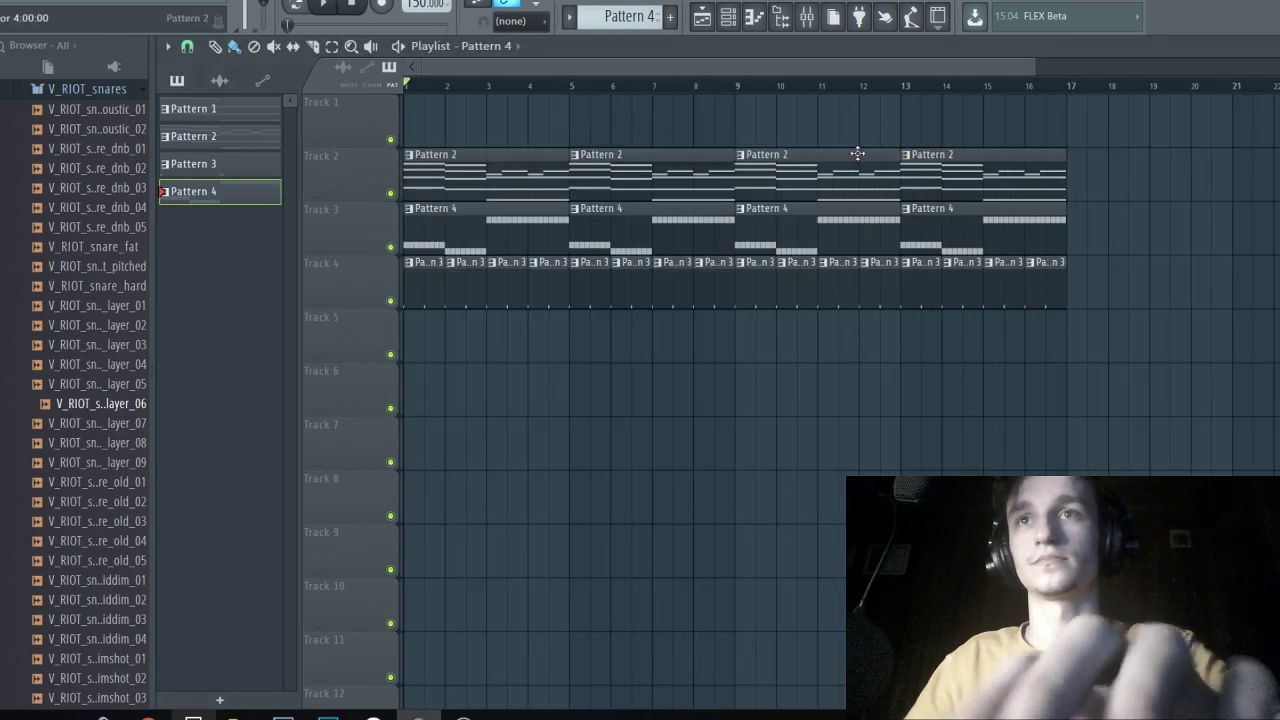
Remove the last two Pattern 2 clips and the last three Pattern 4 clips from Tracks 2 and 3.
scroll(857, 152, "down", 1)
left_click(618, 187, "ctrl")
right_click(780, 184)
right_click(850, 185)
right_click(655, 229)
right_click(762, 229)
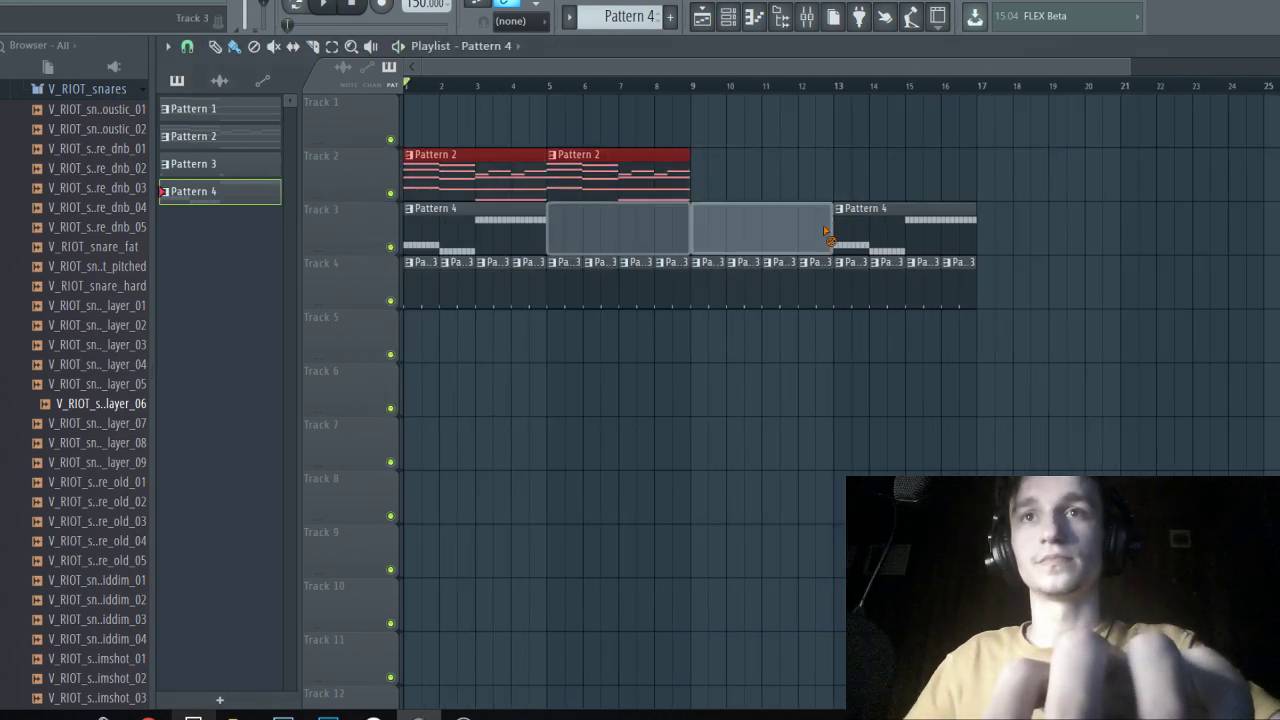
right_click(860, 229)
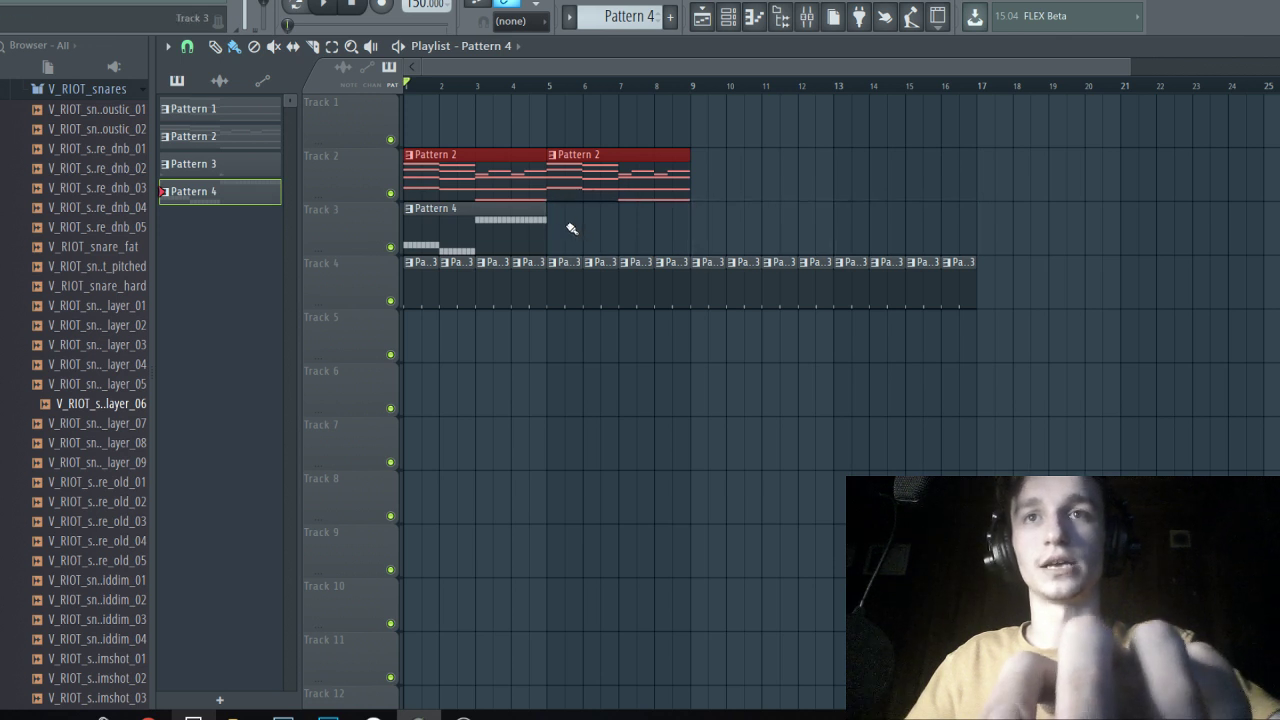
Merge the two selected Pattern 2 clips on Track 2 into a single pattern clip.
left_click(167, 46)
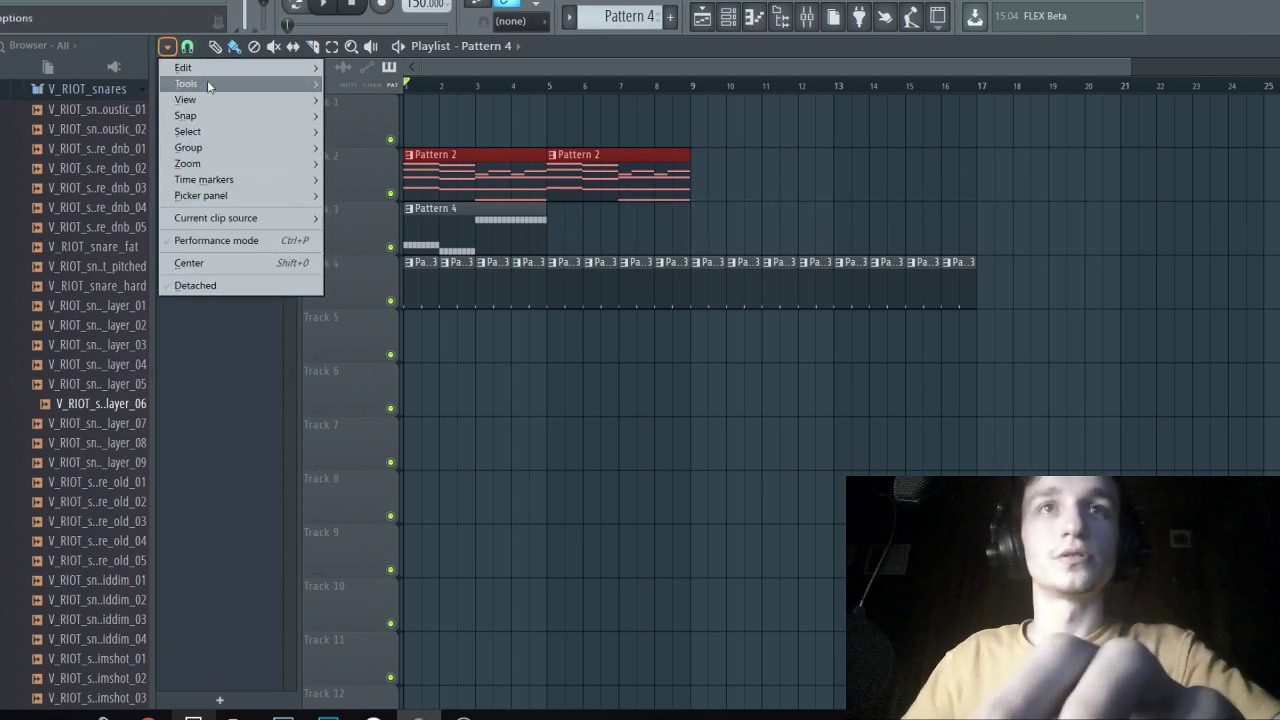
mouse_move(207, 65)
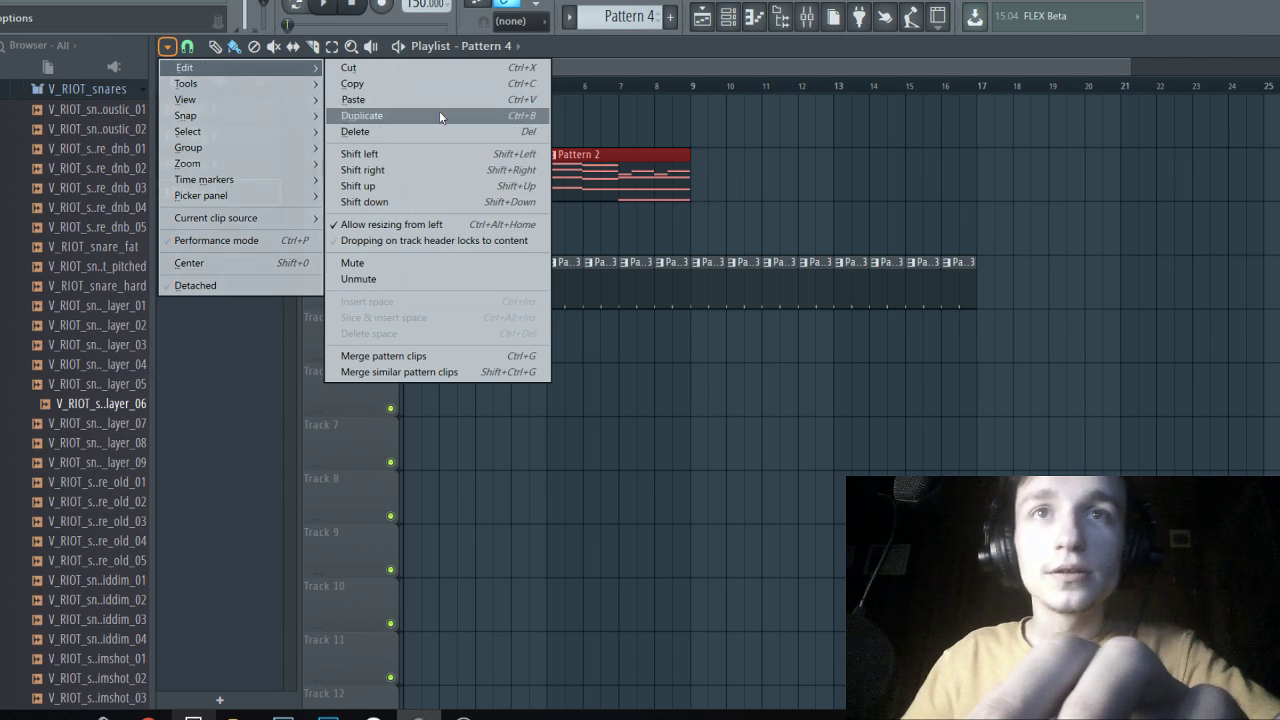
left_click(414, 357)
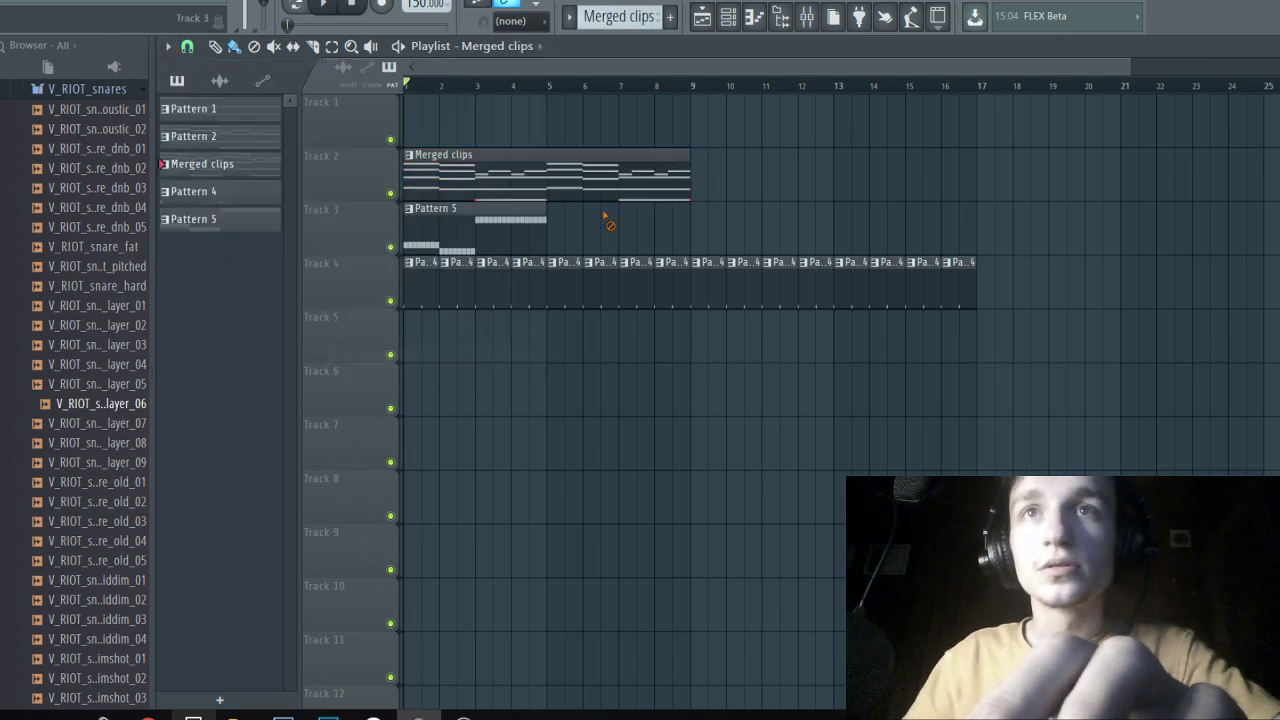
Open the merged clip in the Serum piano roll, play it in pattern mode and review its chord notes.
double_click(606, 212)
left_click(293, 8)
key("space")
scroll(426, 240, "up", 5)
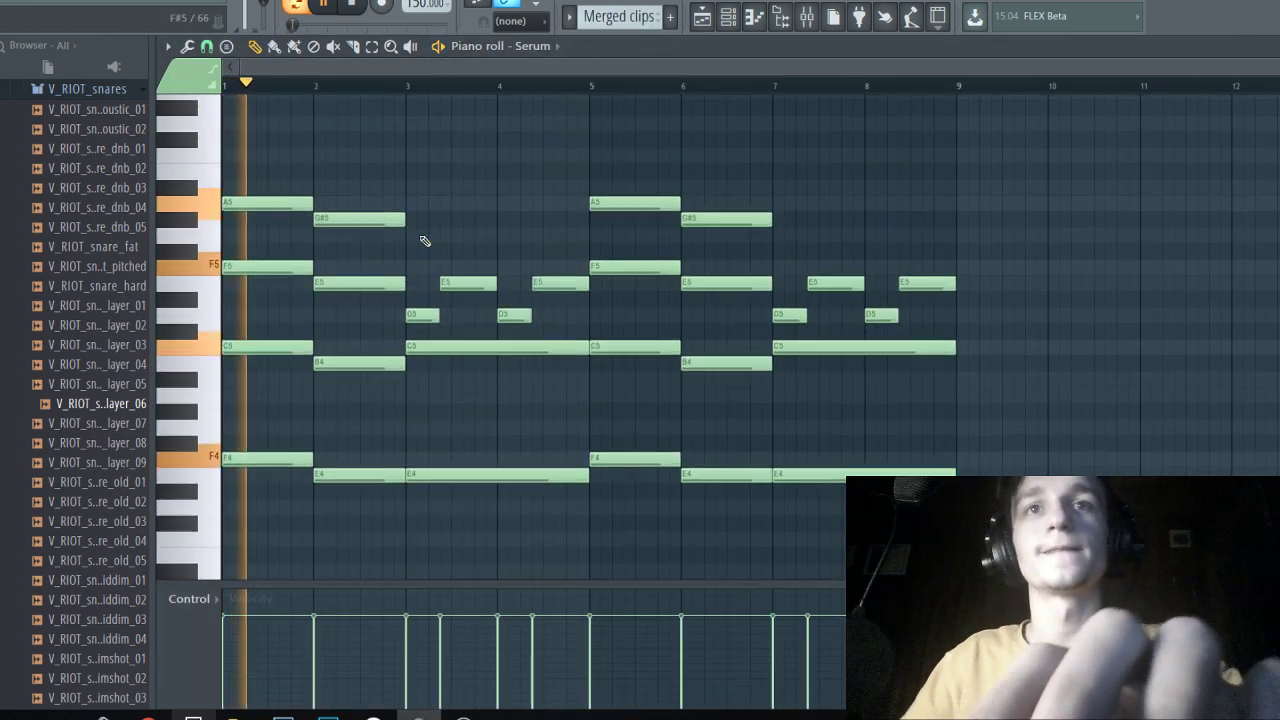
scroll(300, 249, "up", 4)
scroll(395, 260, "down", 4)
scroll(440, 290, "down", 3)
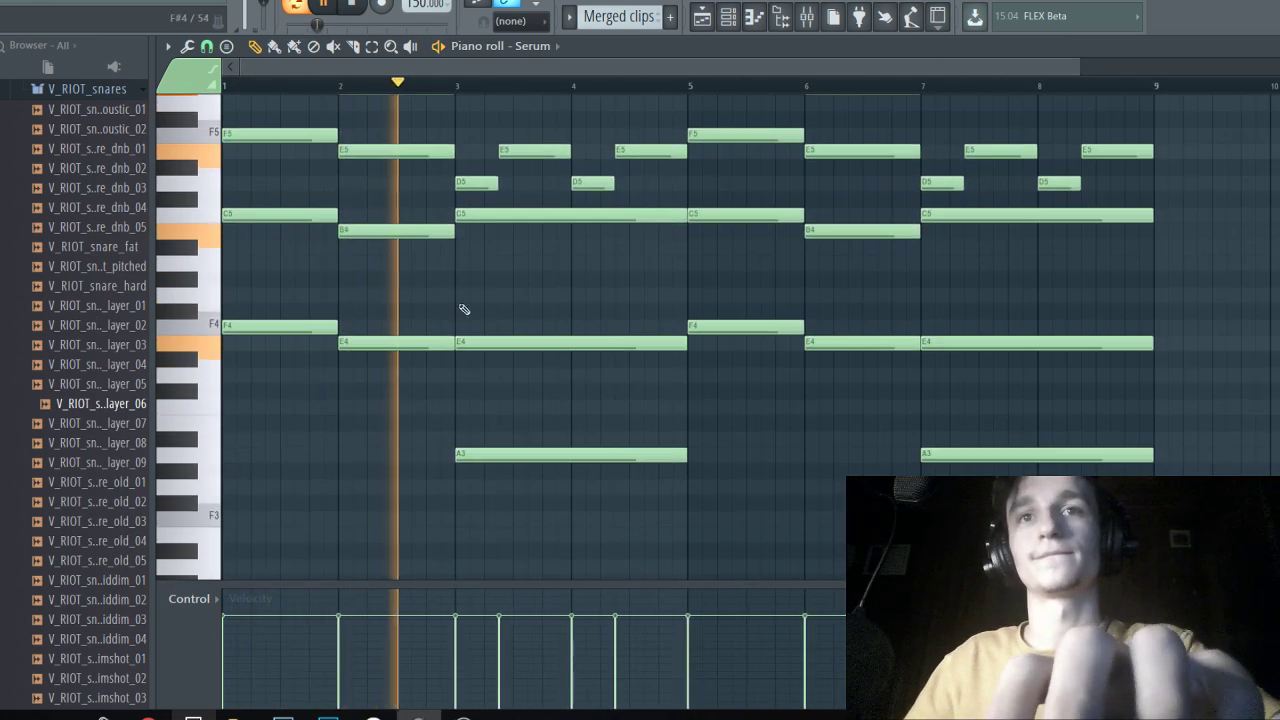
scroll(485, 308, "up", 1)
scroll(440, 335, "down", 3)
scroll(520, 354, "up", 1)
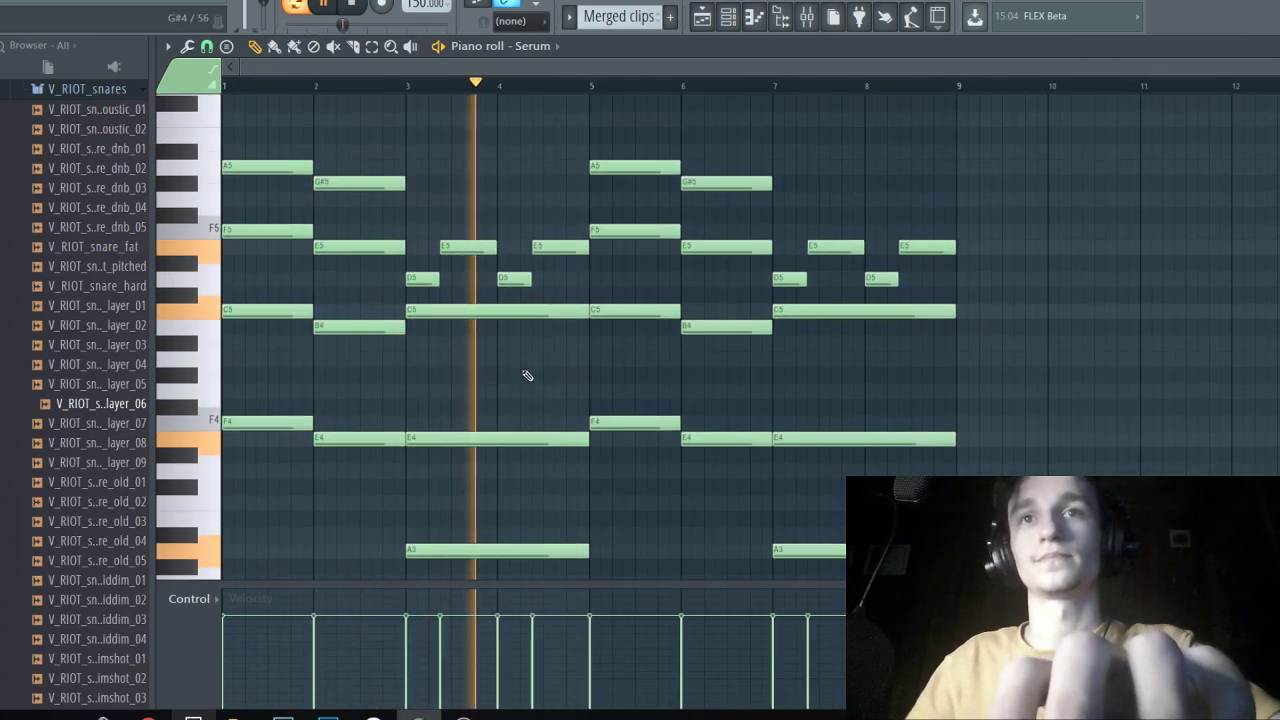
scroll(743, 377, "up", 2)
scroll(522, 331, "up", 1)
scroll(522, 331, "up", 1)
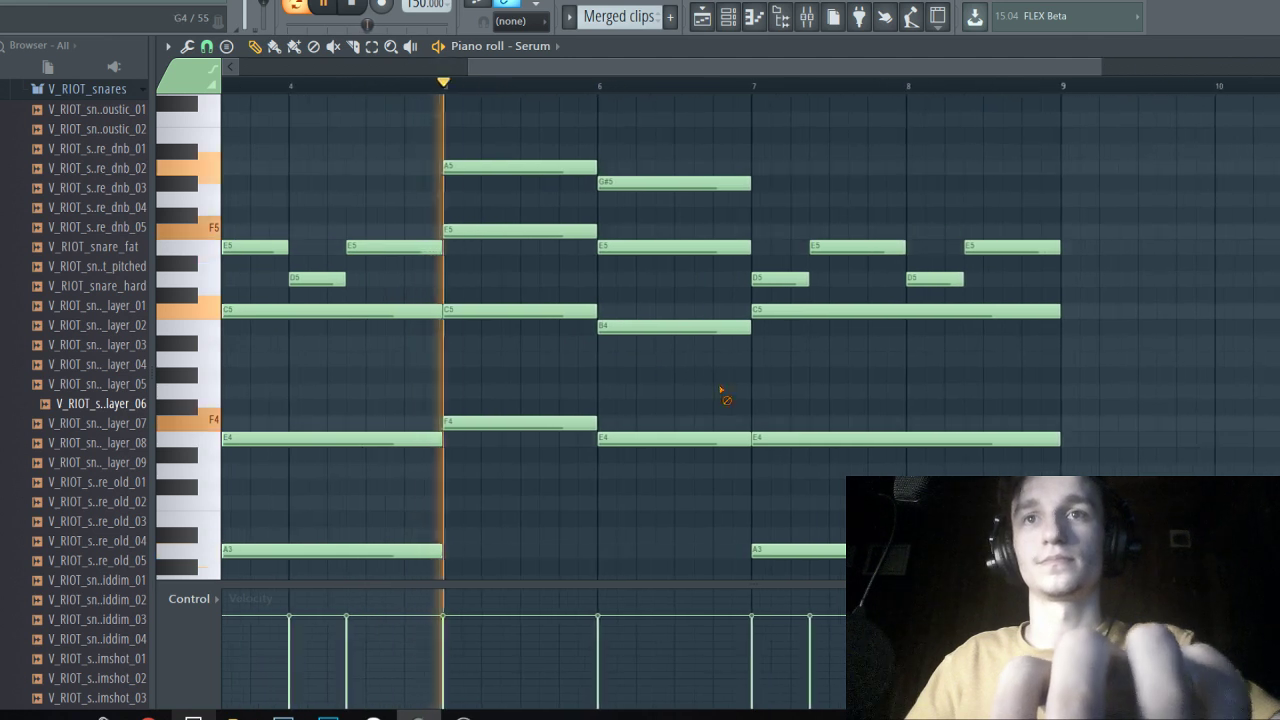
Move the top G#5 note at bar 6 up to B5 and play the pattern from bar 5.
scroll(723, 394, "up", 1)
left_click_drag(650, 229, 631, 184)
key("space")
left_click(447, 93)
key("space")
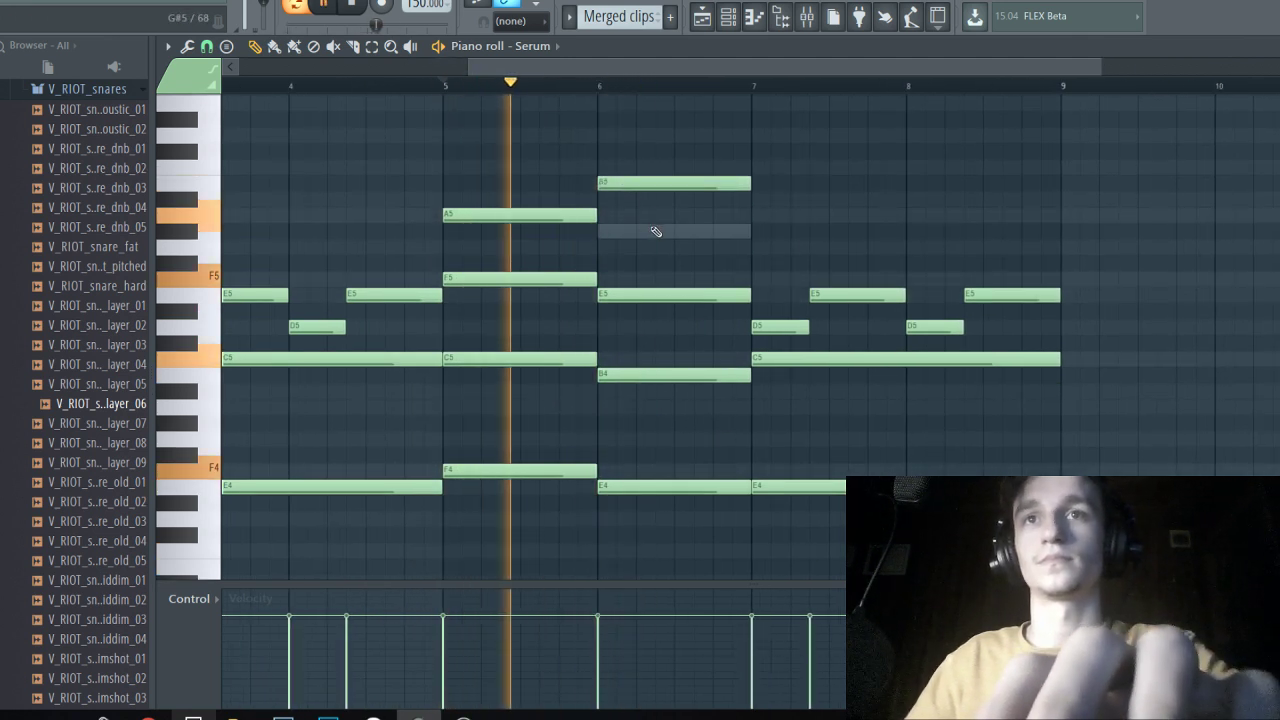
scroll(780, 266, "up", 2)
scroll(842, 287, "up", 4)
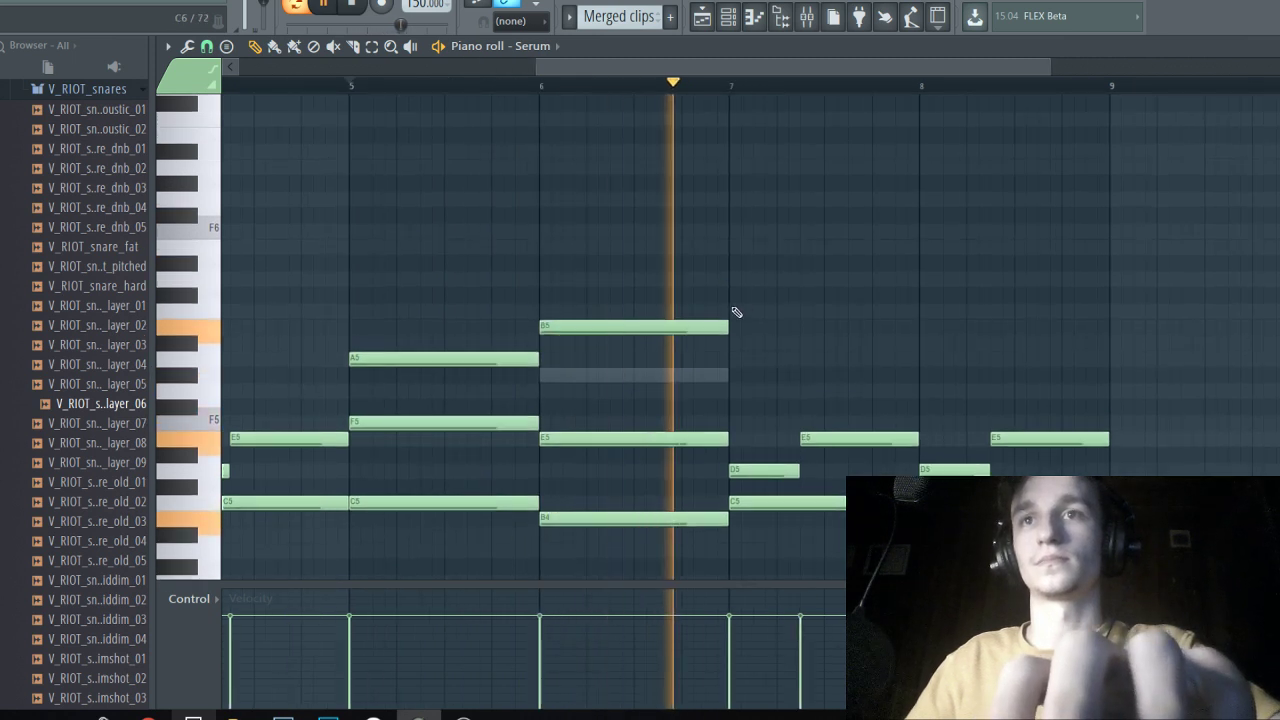
Add a short C6 note at bar 7 followed by a D6 note lasting until bar 8, and play from bar 5.
left_click(738, 310)
key("space")
left_click_drag(915, 312, 878, 314)
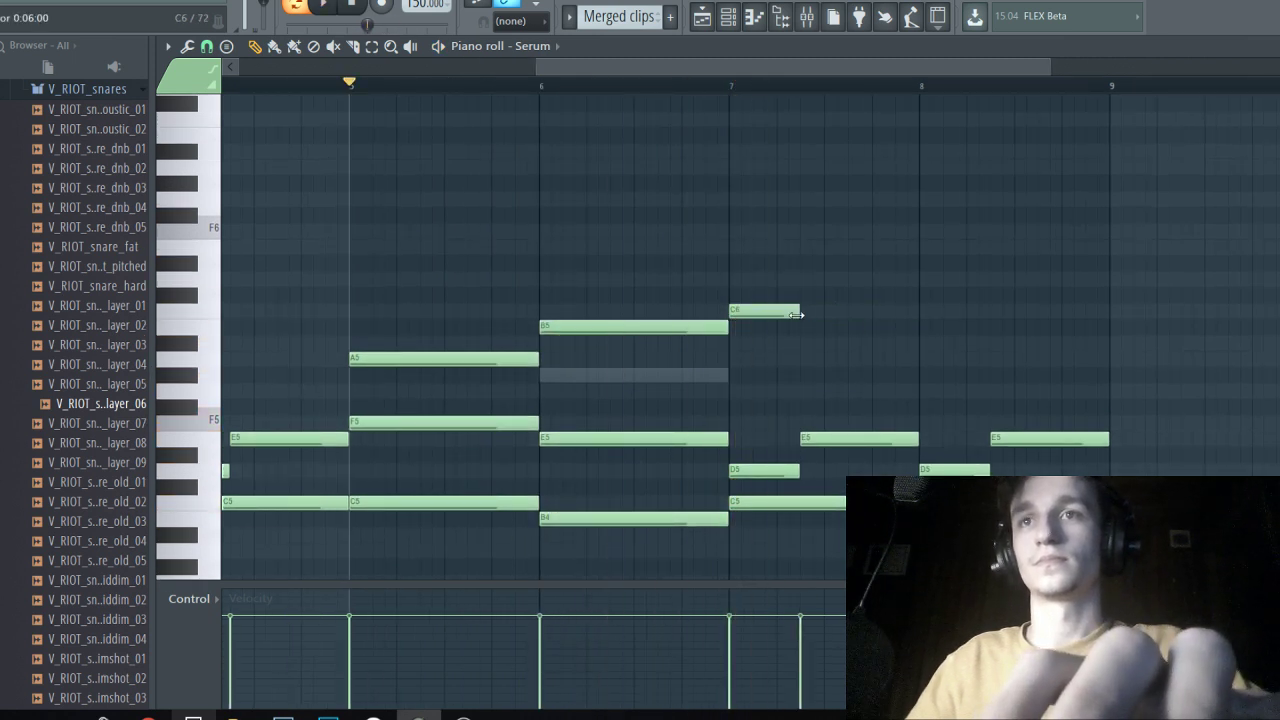
left_click_drag(798, 289, 799, 273)
key("space")
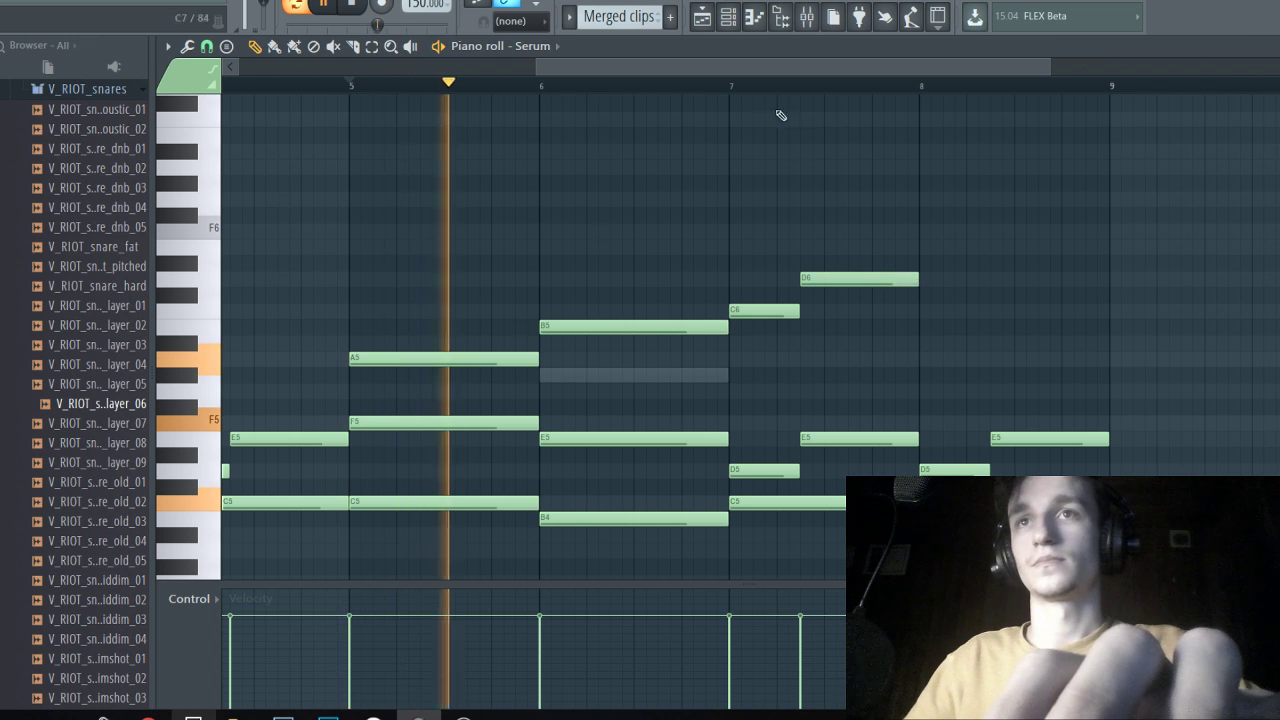
Add an E6 note spanning bar 8 up to bar 9 and listen to the ending from bar 7.
scroll(886, 309, "down", 1)
key("space")
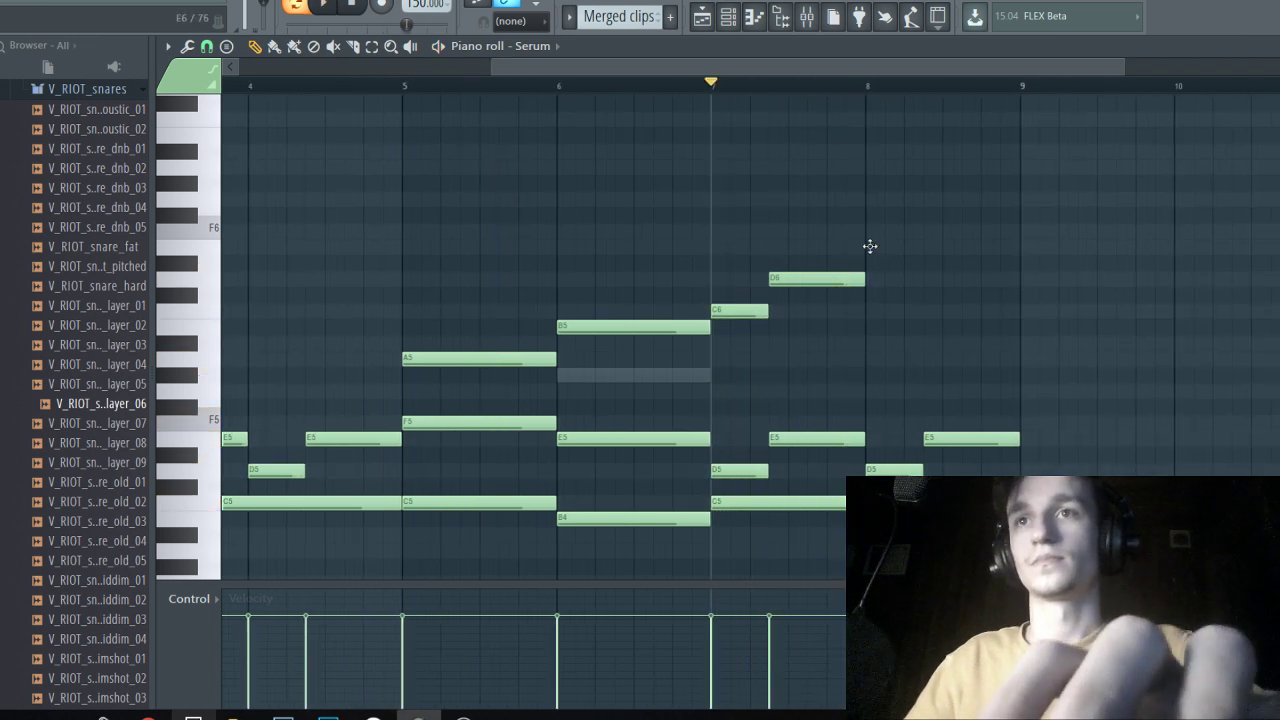
left_click(869, 246)
key("space")
left_click_drag(958, 246, 1010, 249)
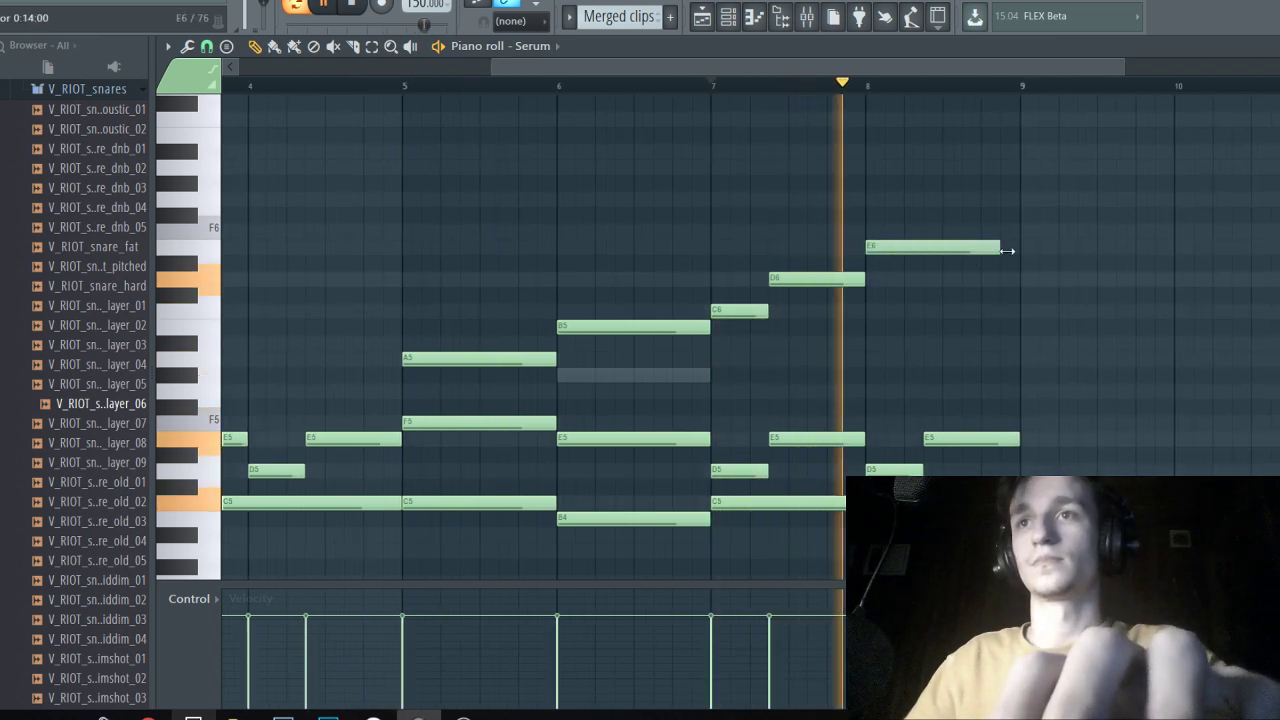
key("space")
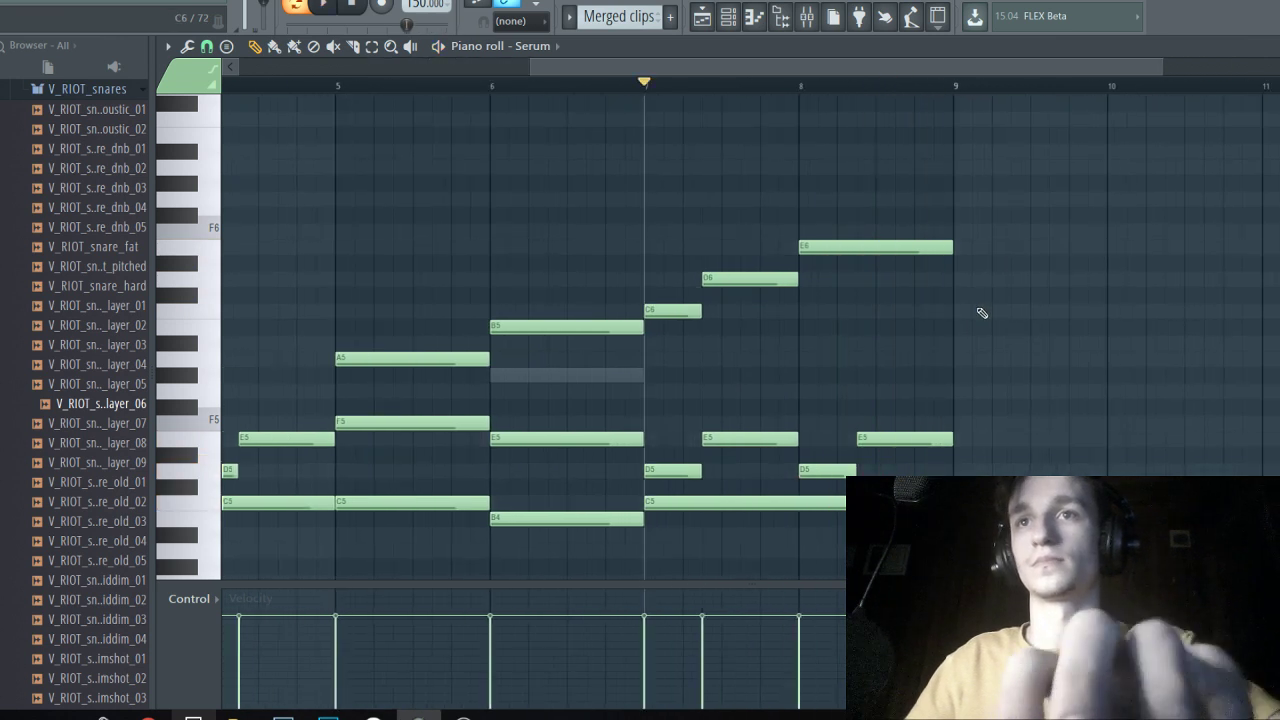
Play the edited pattern and check the Serum and Serum #3 notes in the channel rack and the playlist clip.
scroll(744, 346, "down", 2)
left_click(728, 16)
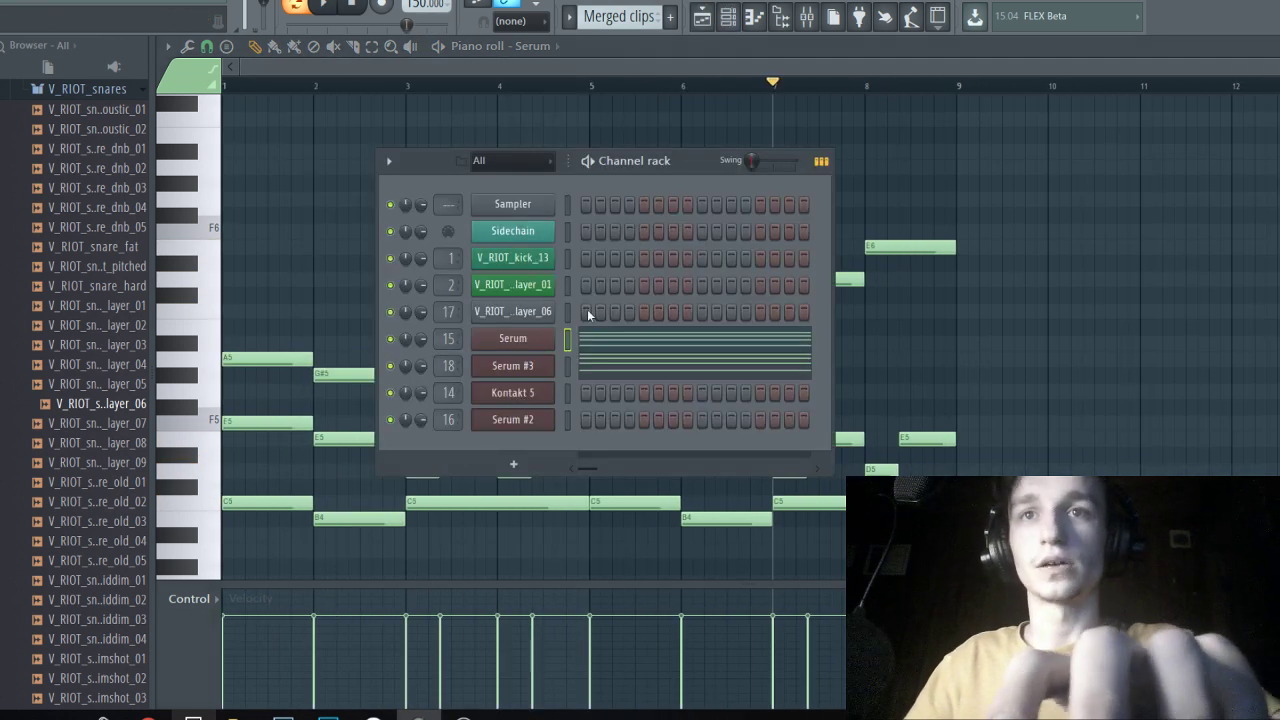
key("space")
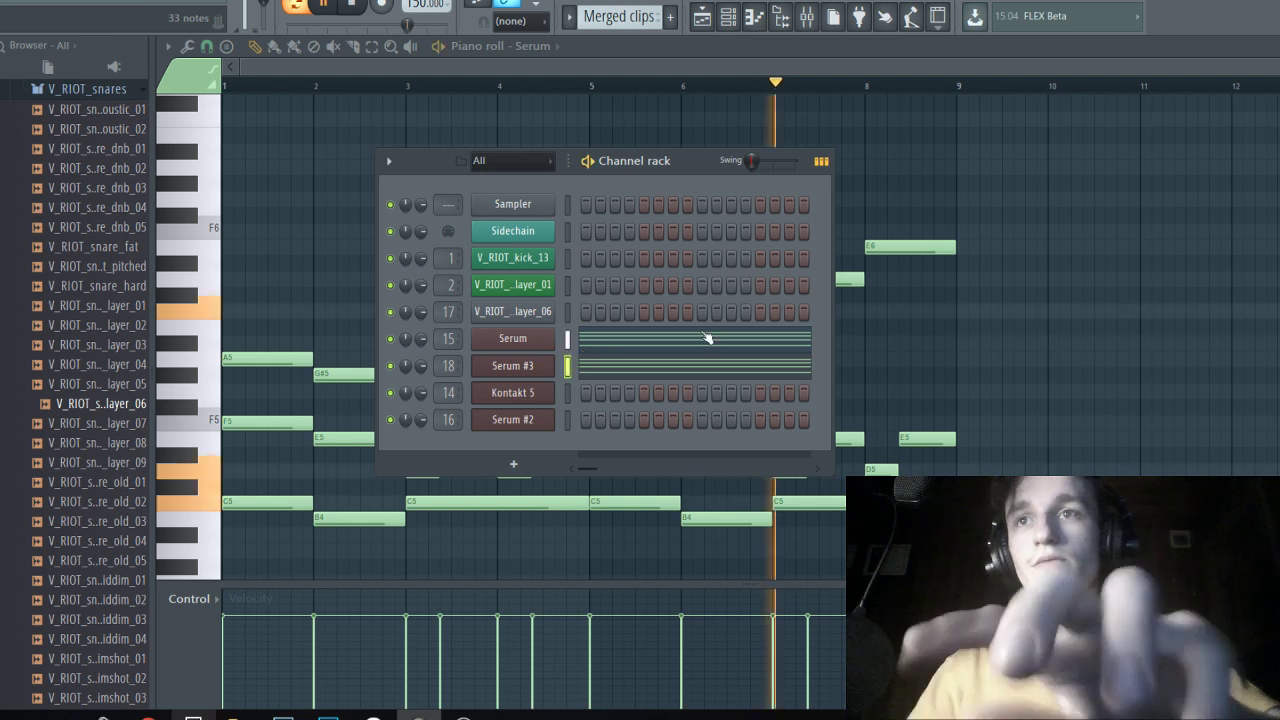
left_click(709, 340)
left_click(704, 14)
left_click(702, 16)
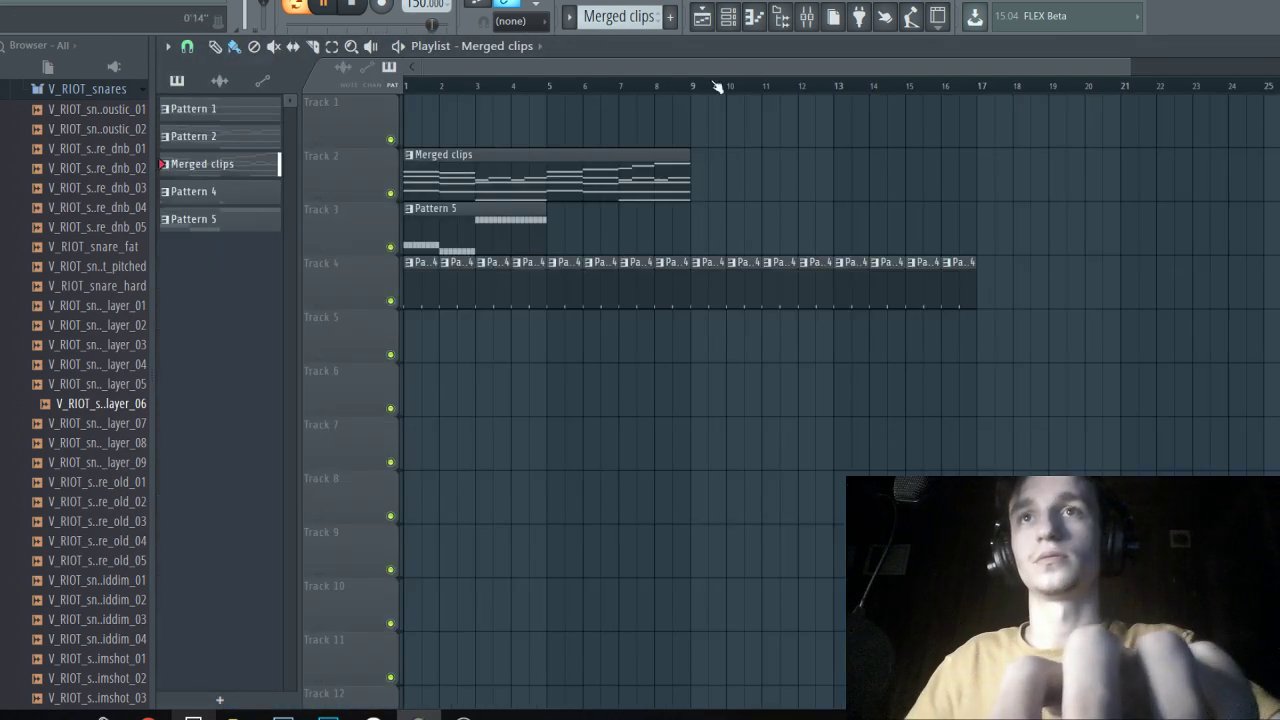
left_click(729, 18)
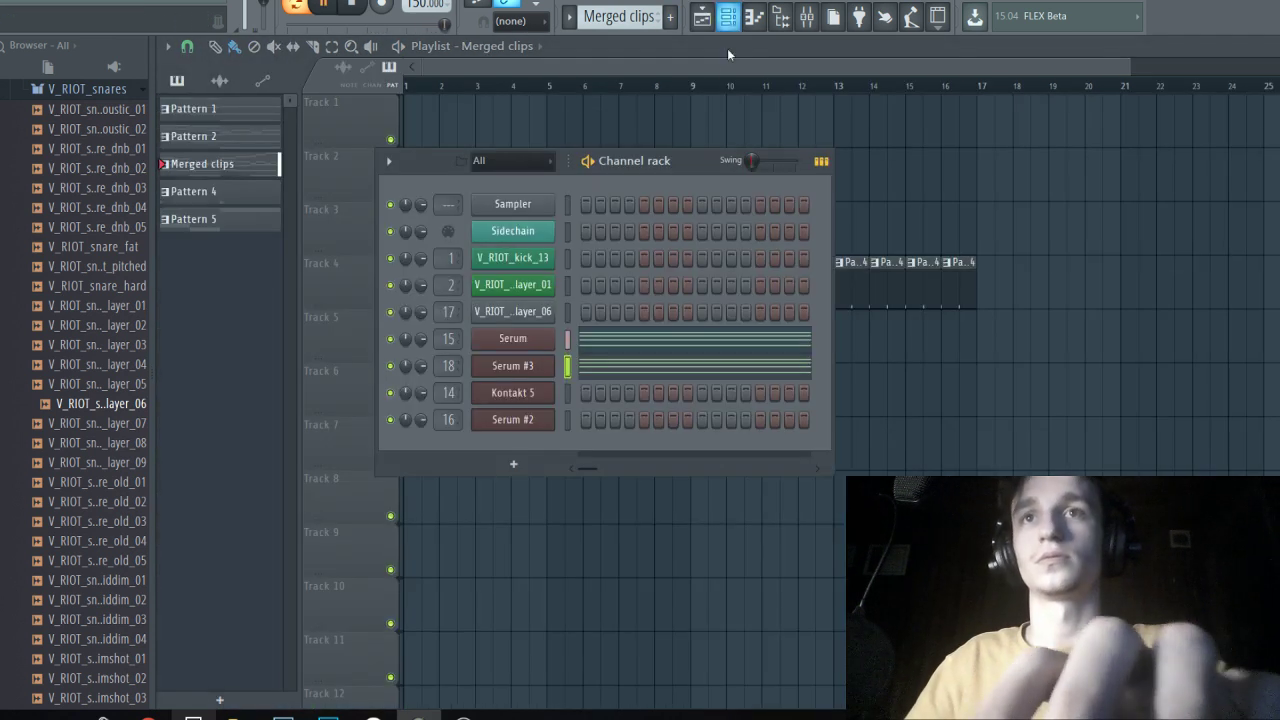
left_click(530, 168)
left_click(886, 209)
Duplicate the Pattern 5 clip to bar 5 and repeat all Track 2 and Track 3 clips from bar 9.
left_click_drag(580, 233, 506, 231)
key("ctrl+b")
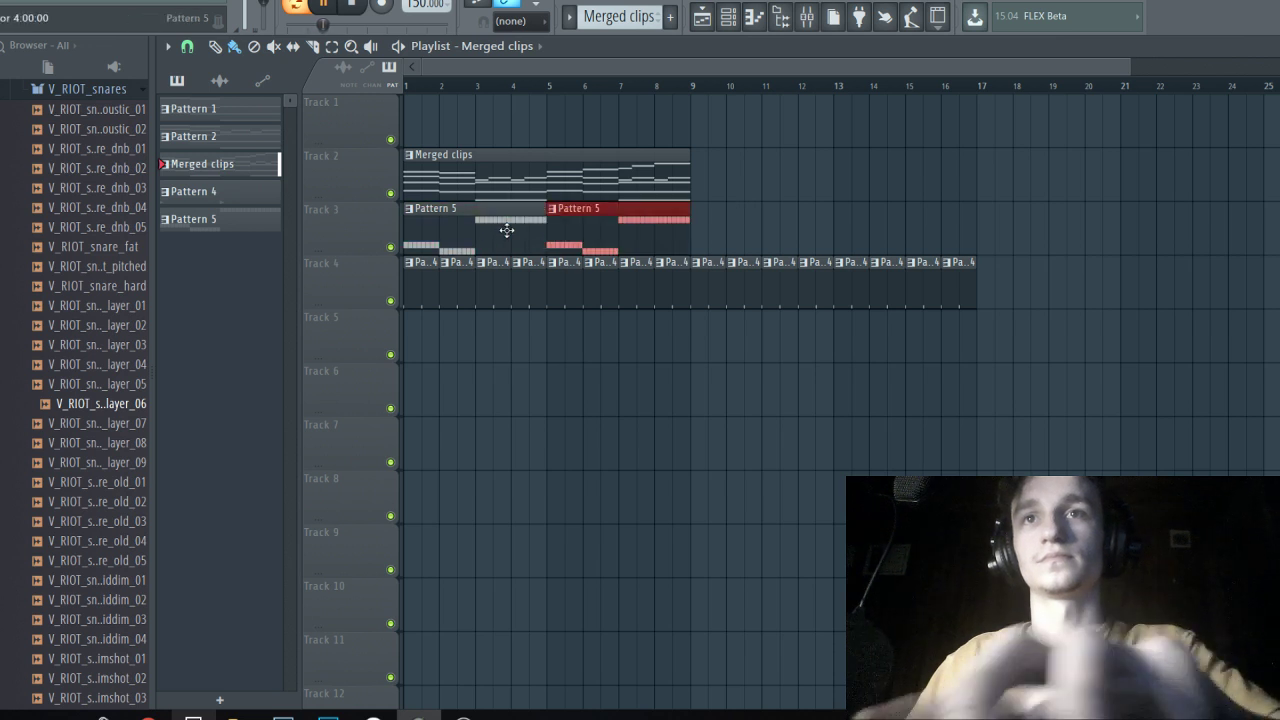
left_click_drag(690, 170, 423, 226)
key("ctrl+b")
Play the arrangement and audition the Serum #3, Serum #2 and Serum mixer tracks, leaving Serum soloed.
key("space")
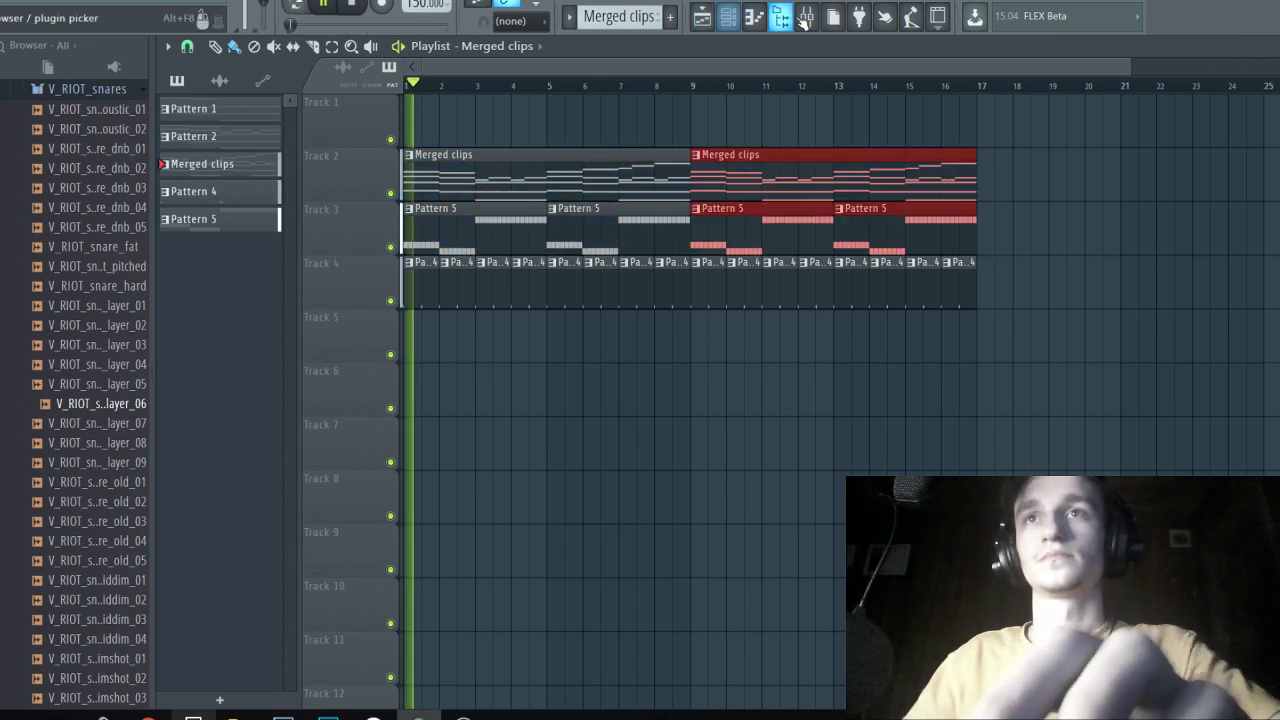
left_click(806, 16)
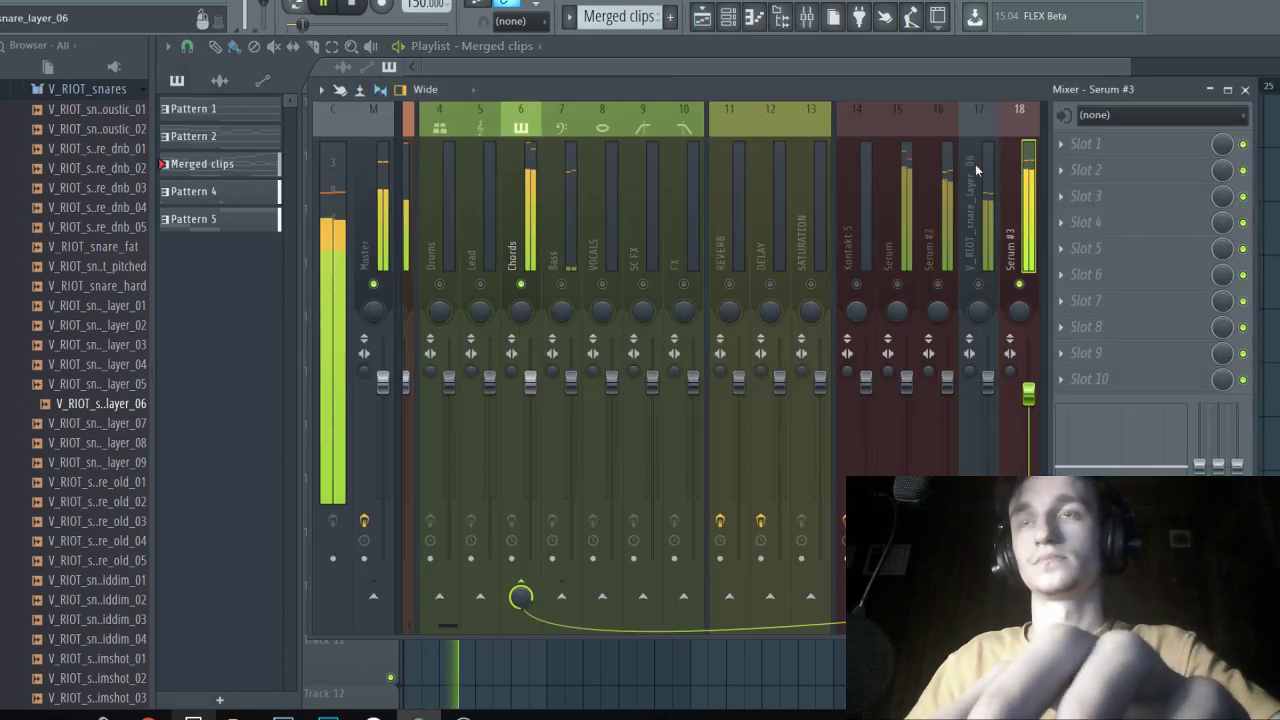
left_click(938, 220)
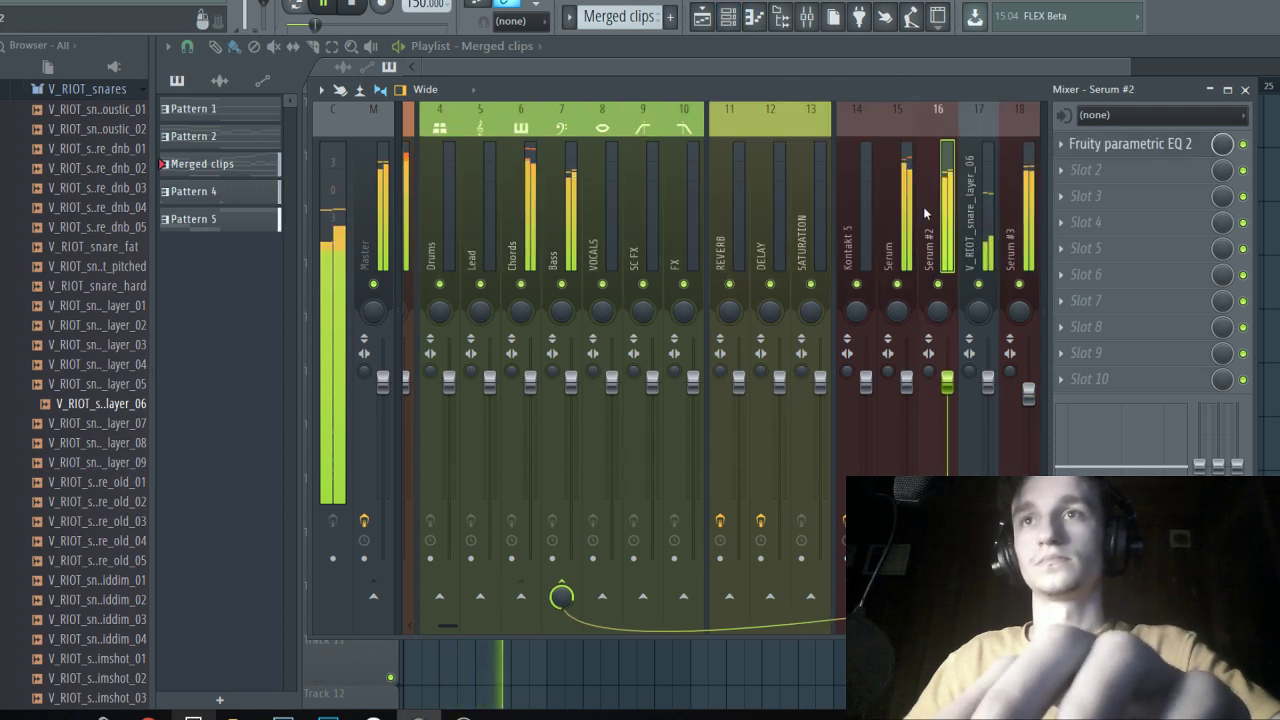
left_click(897, 215)
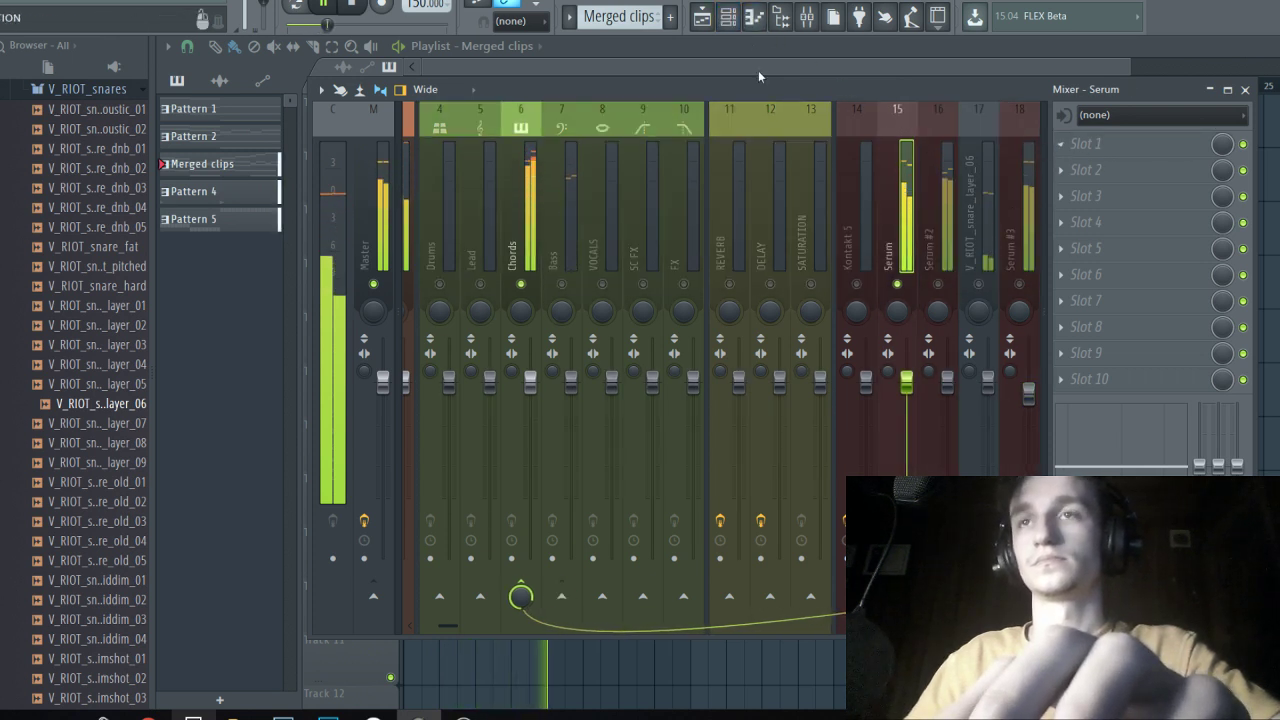
Filter the channel rack to CHORDS, open the Serum synth, set OSC A's unison blend to 89 and adjust its detune during playback.
left_click(780, 16)
left_click(510, 160)
left_click(522, 219)
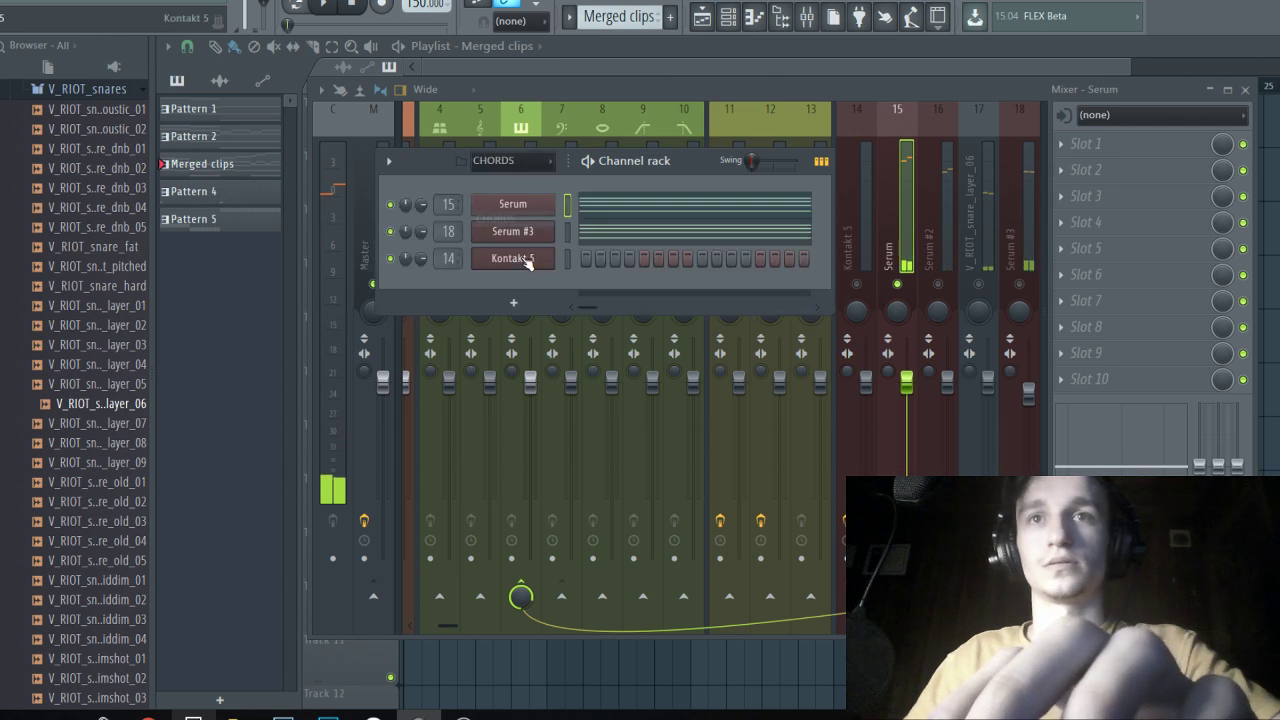
left_click(534, 206)
key("space")
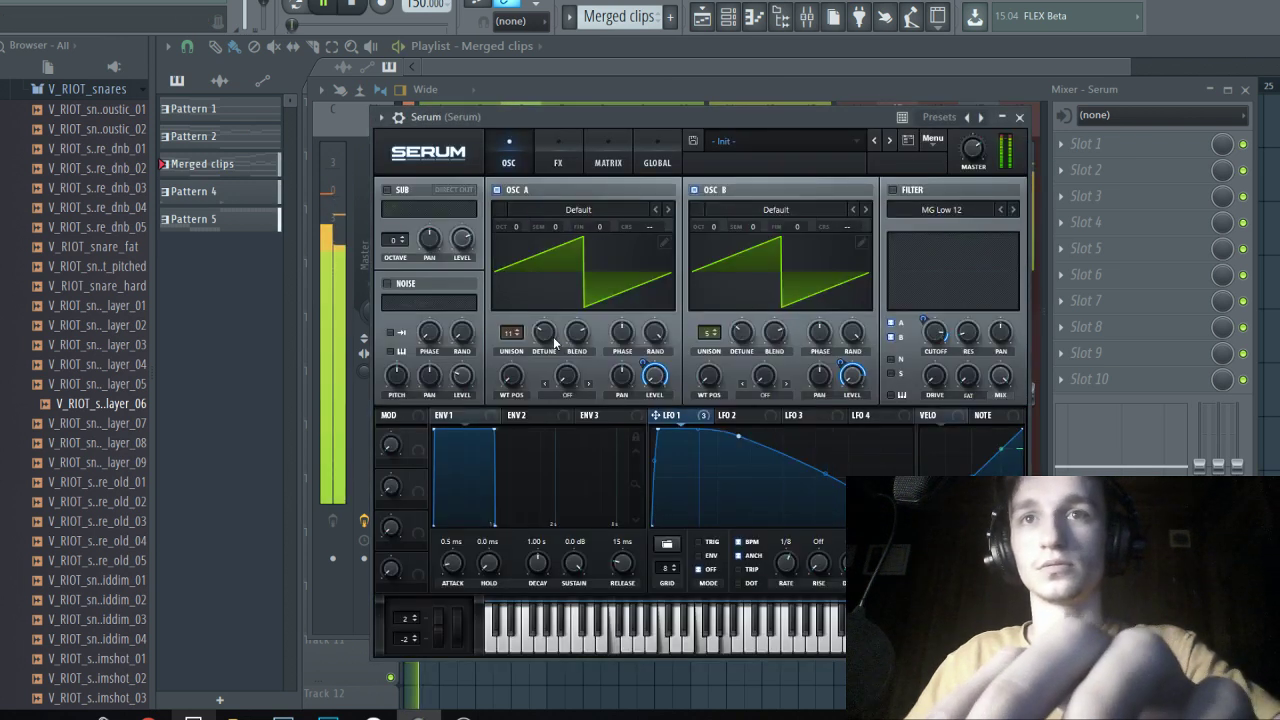
left_click_drag(552, 336, 558, 322)
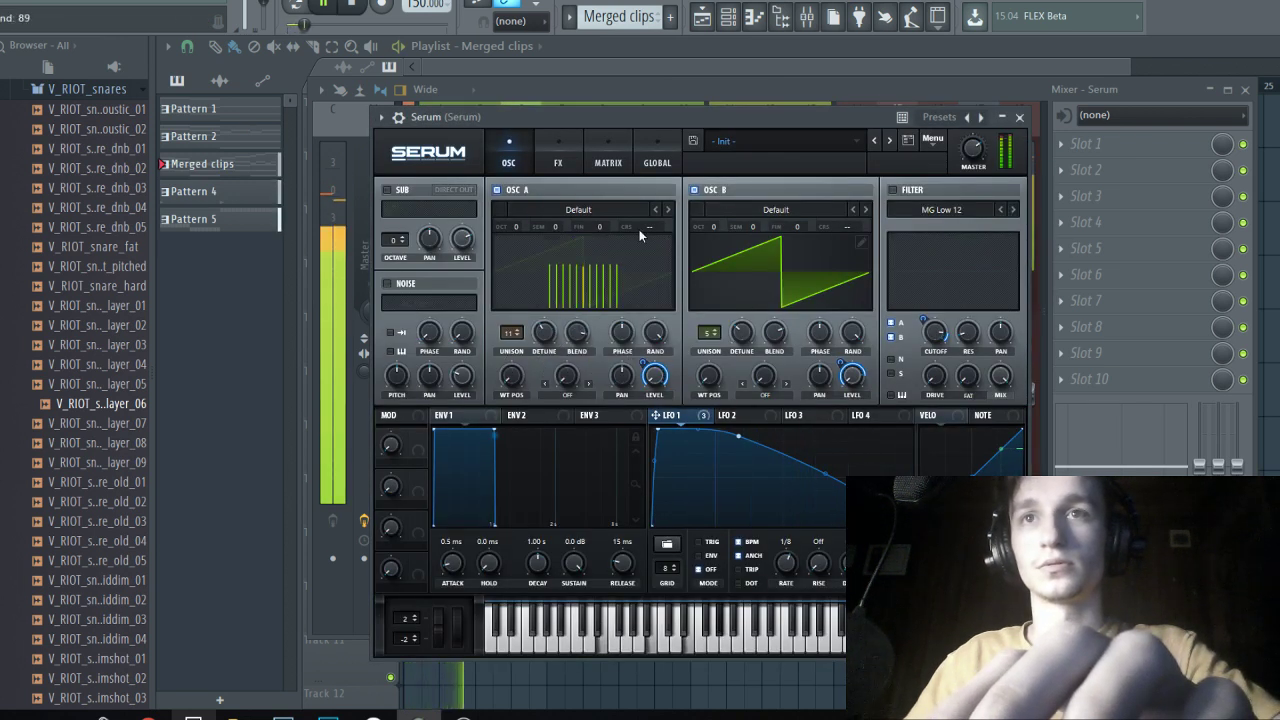
left_click(652, 164)
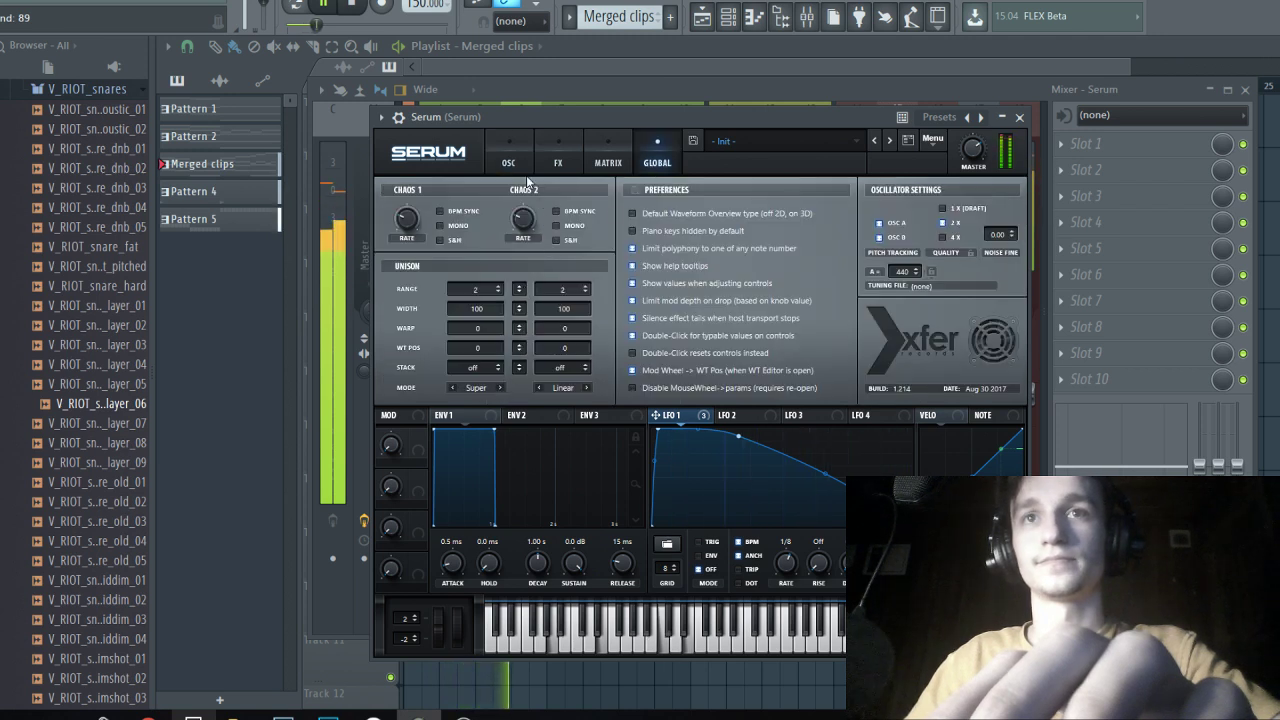
left_click(508, 160)
left_click_drag(544, 339, 547, 326)
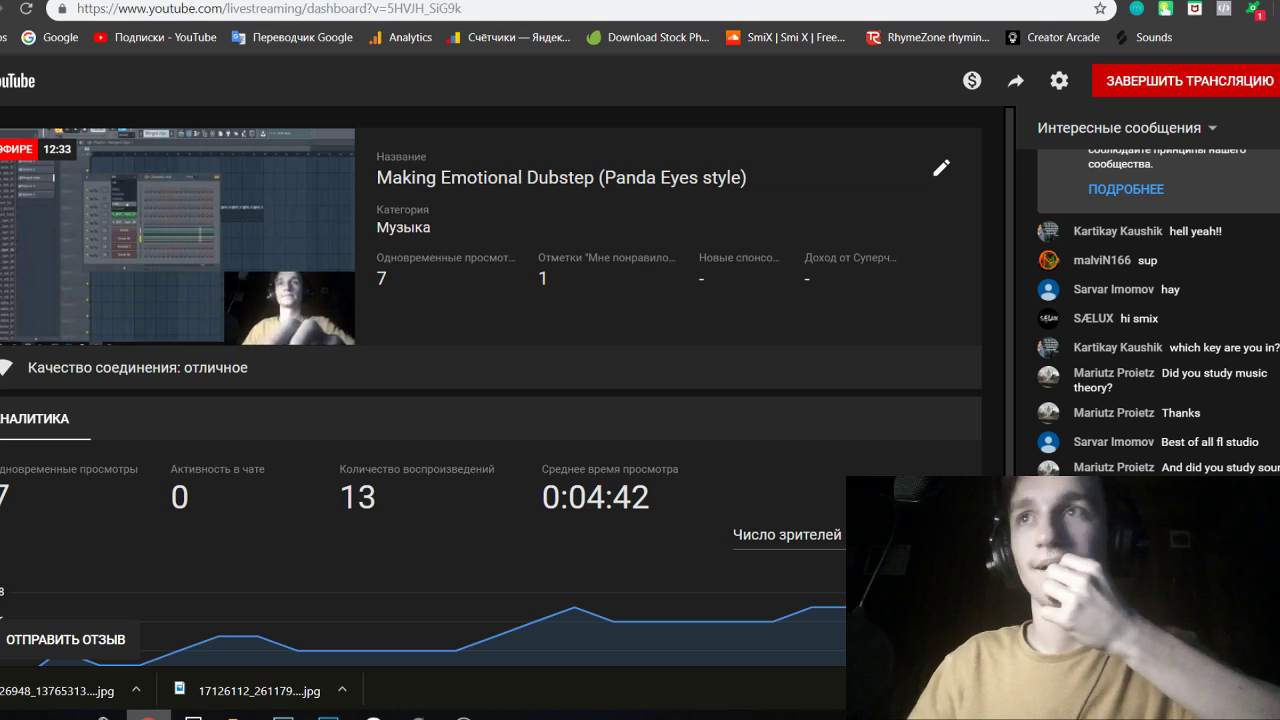
Switch back to FL Studio and save the project in the 2019 fire folder as "Panda eyes ste".
key("alt+Tab")
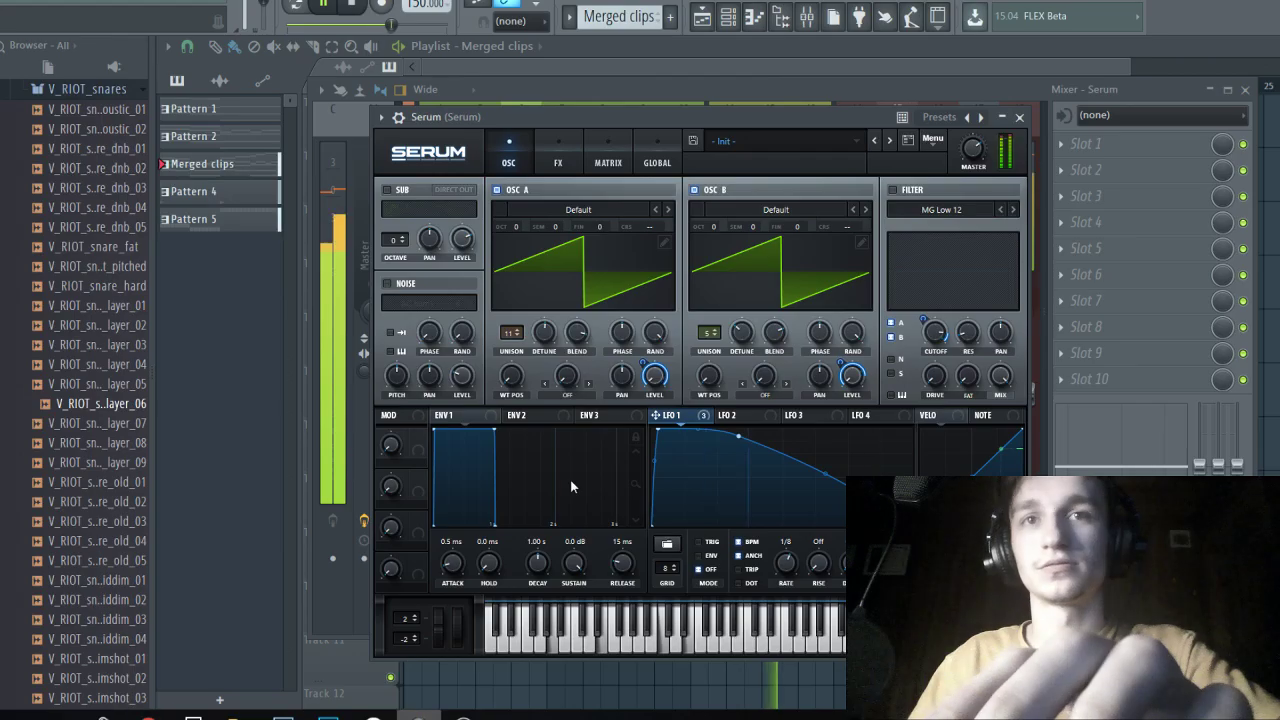
left_click(706, 22)
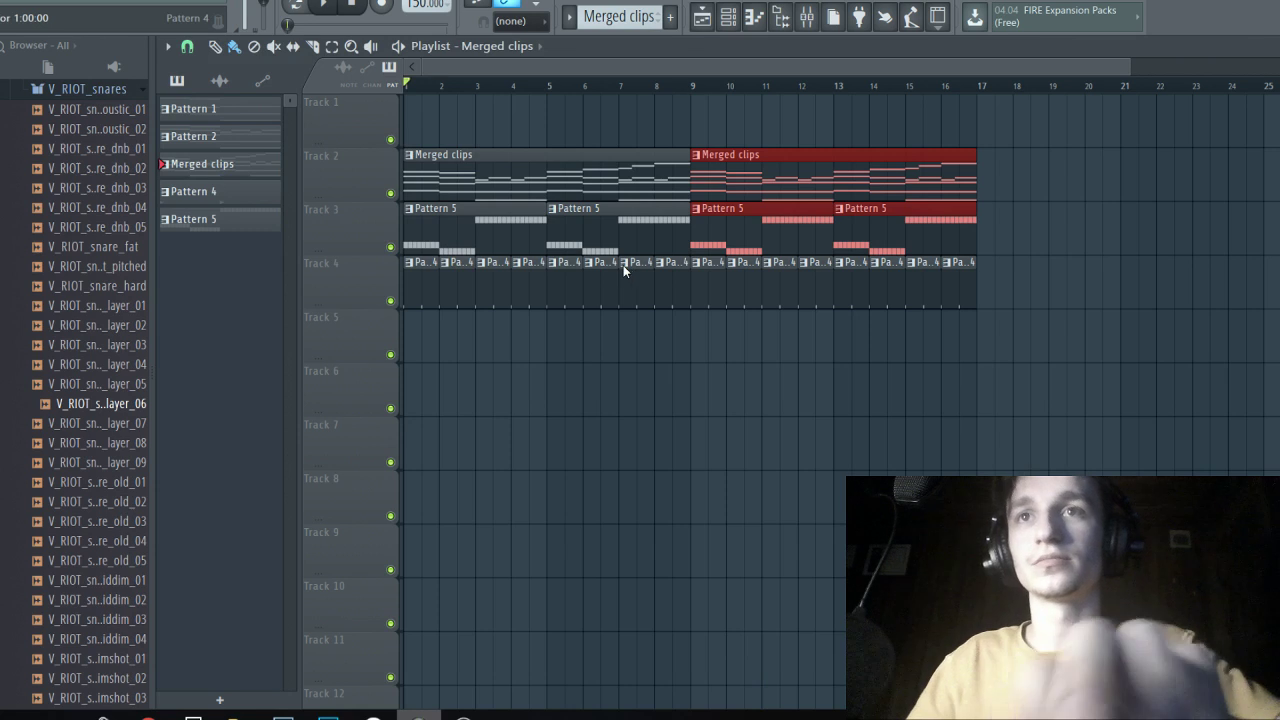
key("ctrl+s")
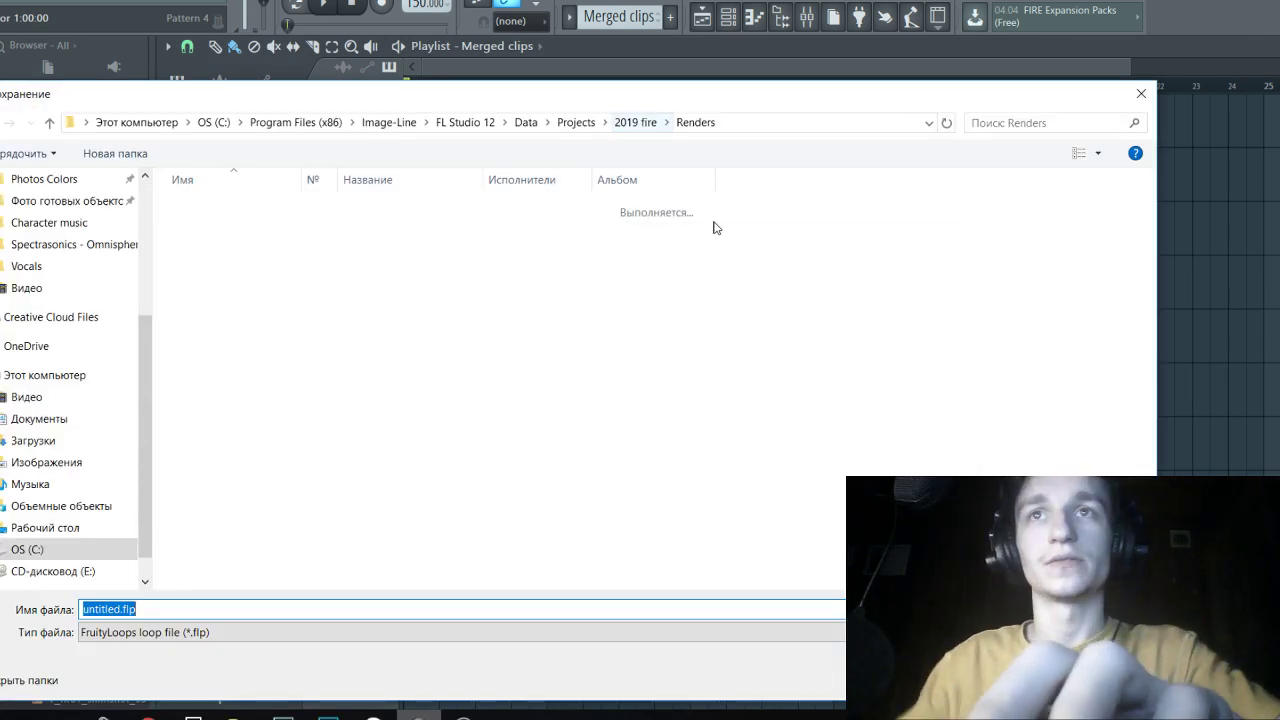
left_click(620, 124)
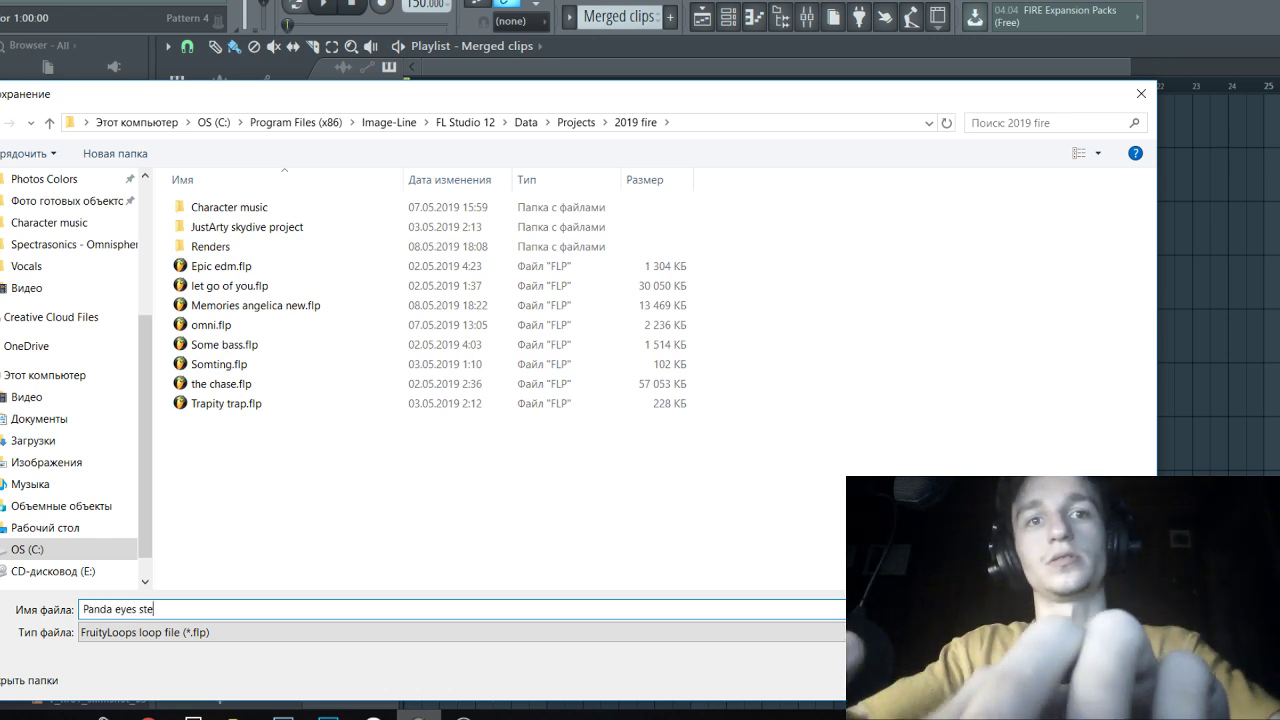
key("Return")
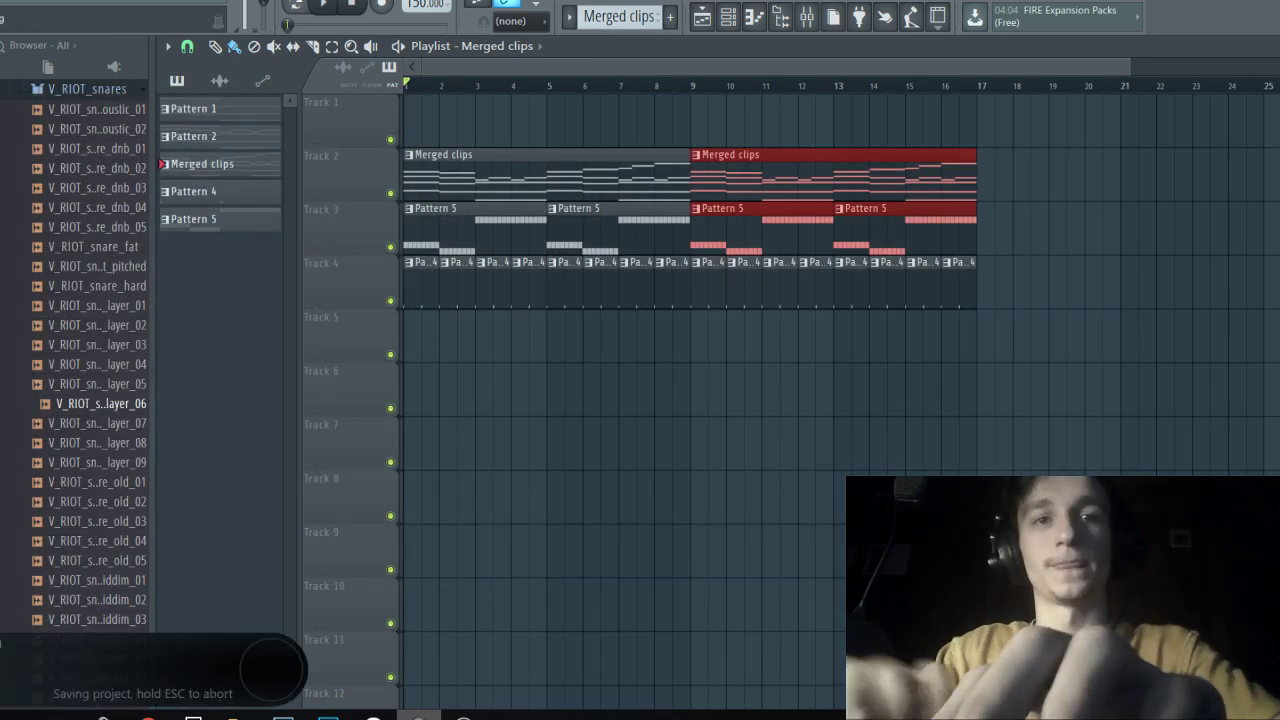
Switch to File Explorer, view this computer's system properties, and close the windows to return to FL Studio.
left_click(233, 716)
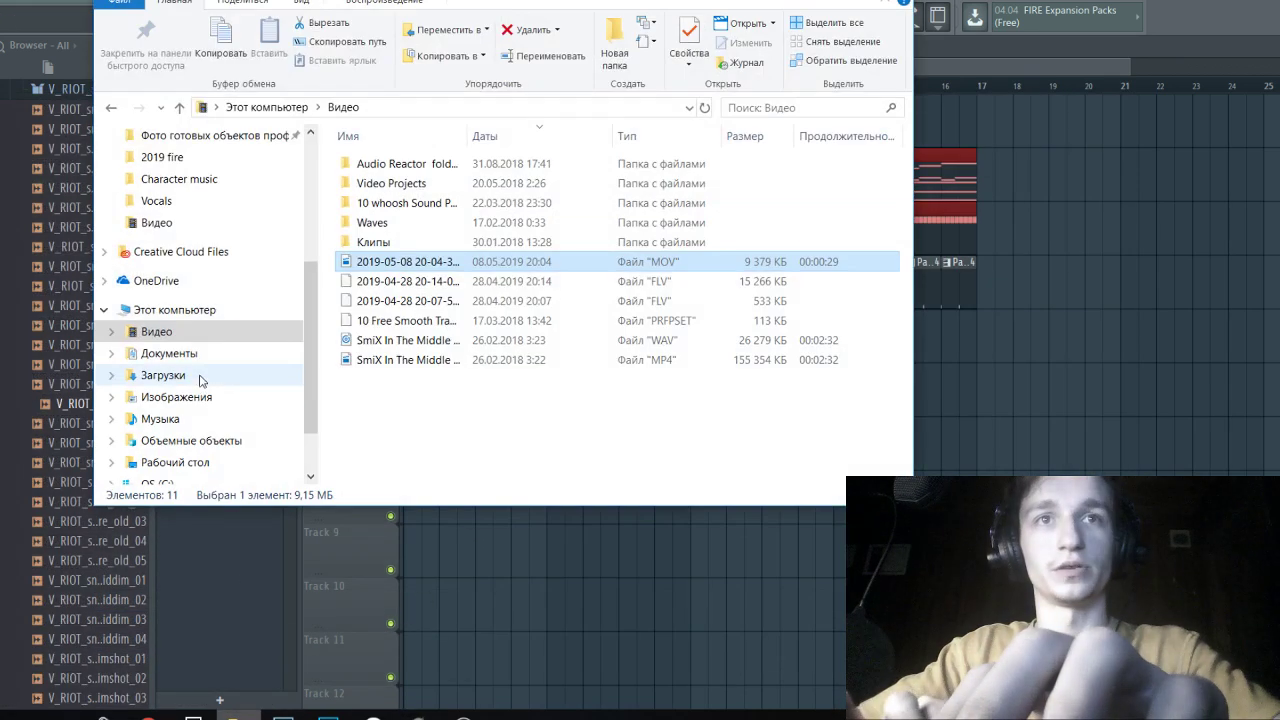
left_click(226, 316)
right_click(750, 450)
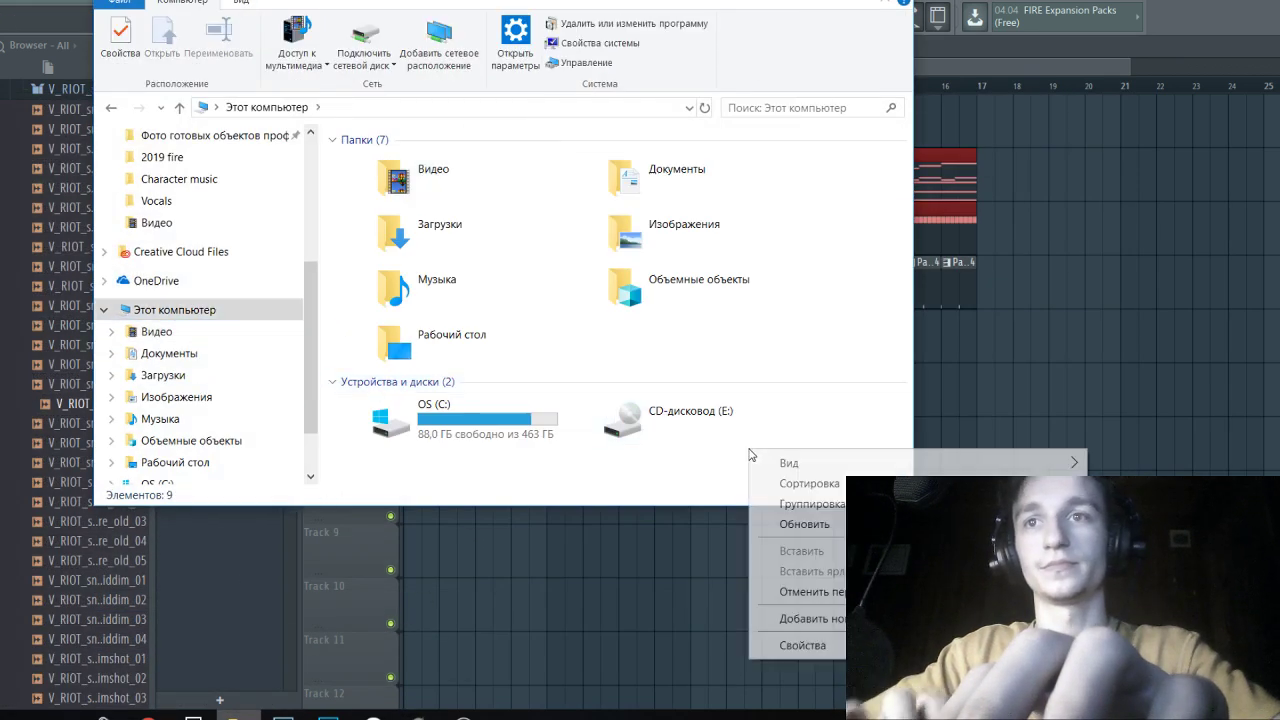
left_click(825, 641)
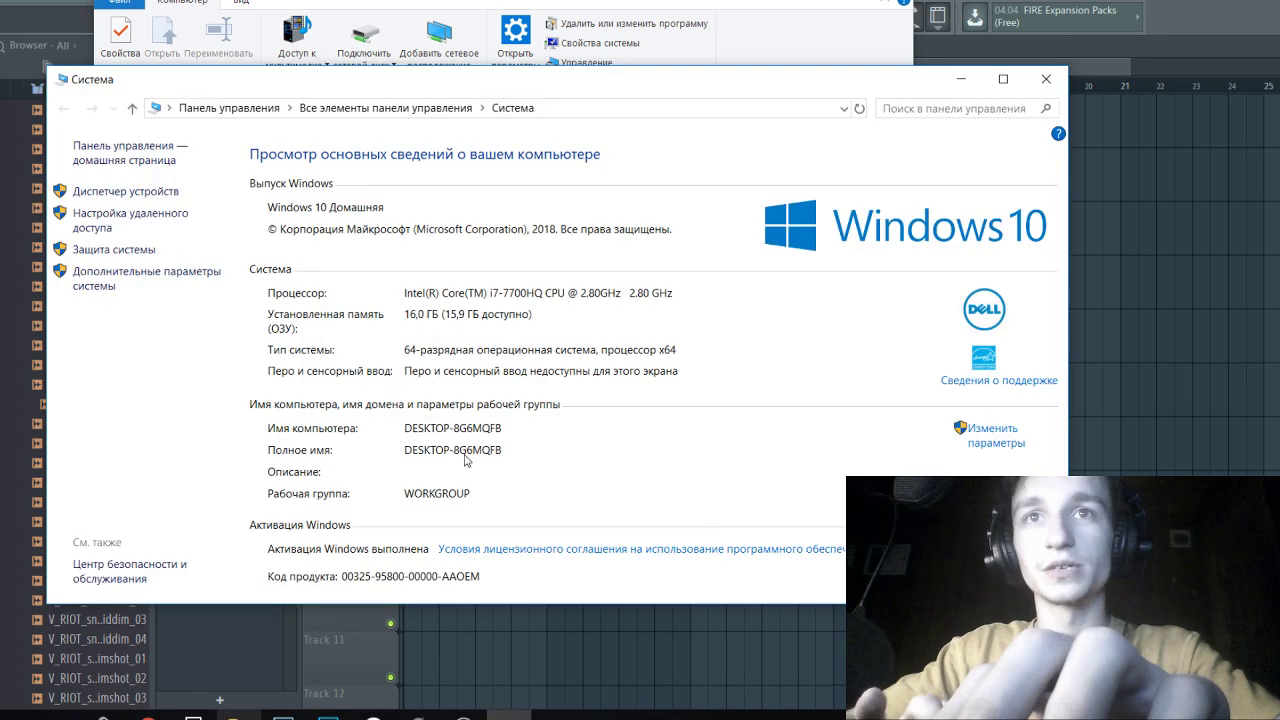
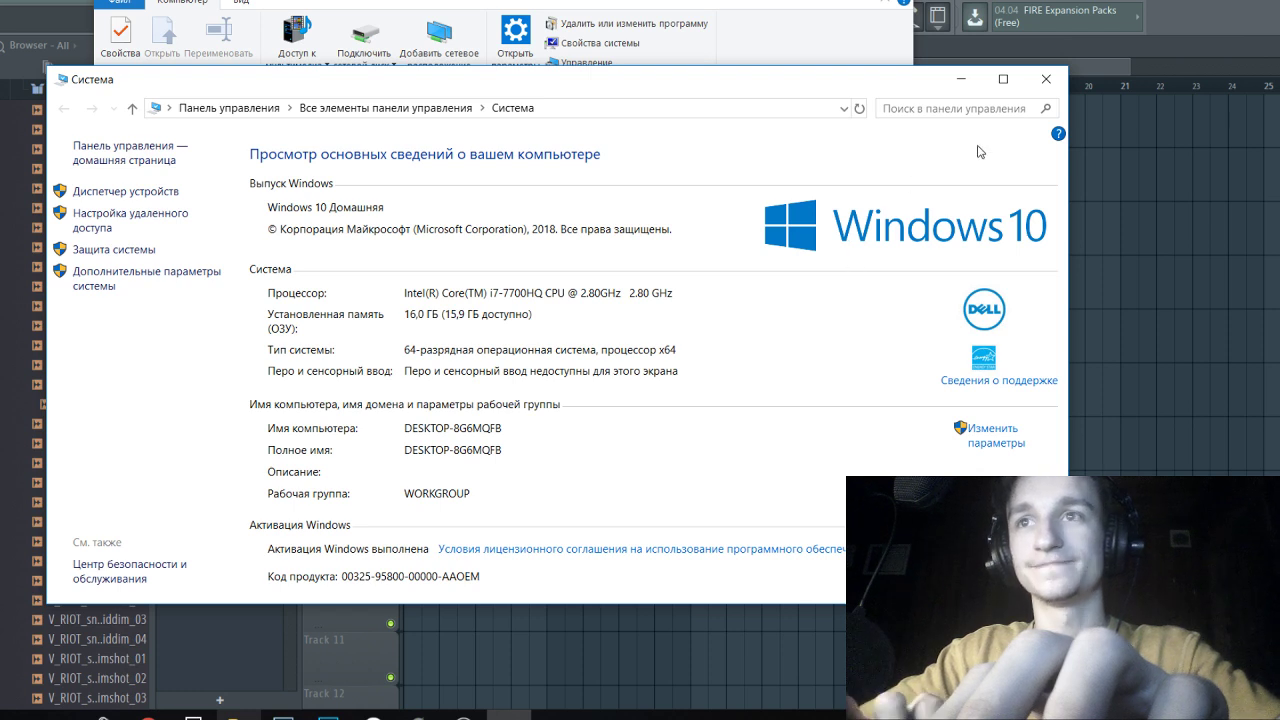
left_click(1052, 88)
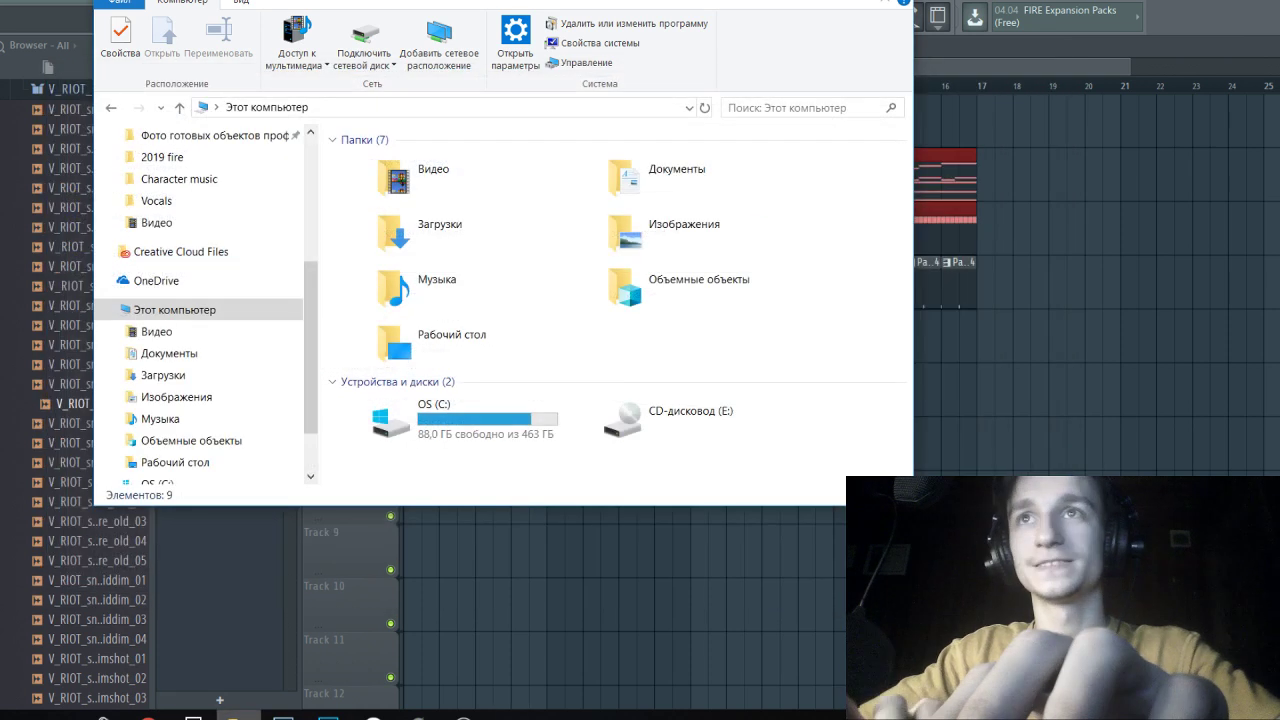
left_click(890, 0)
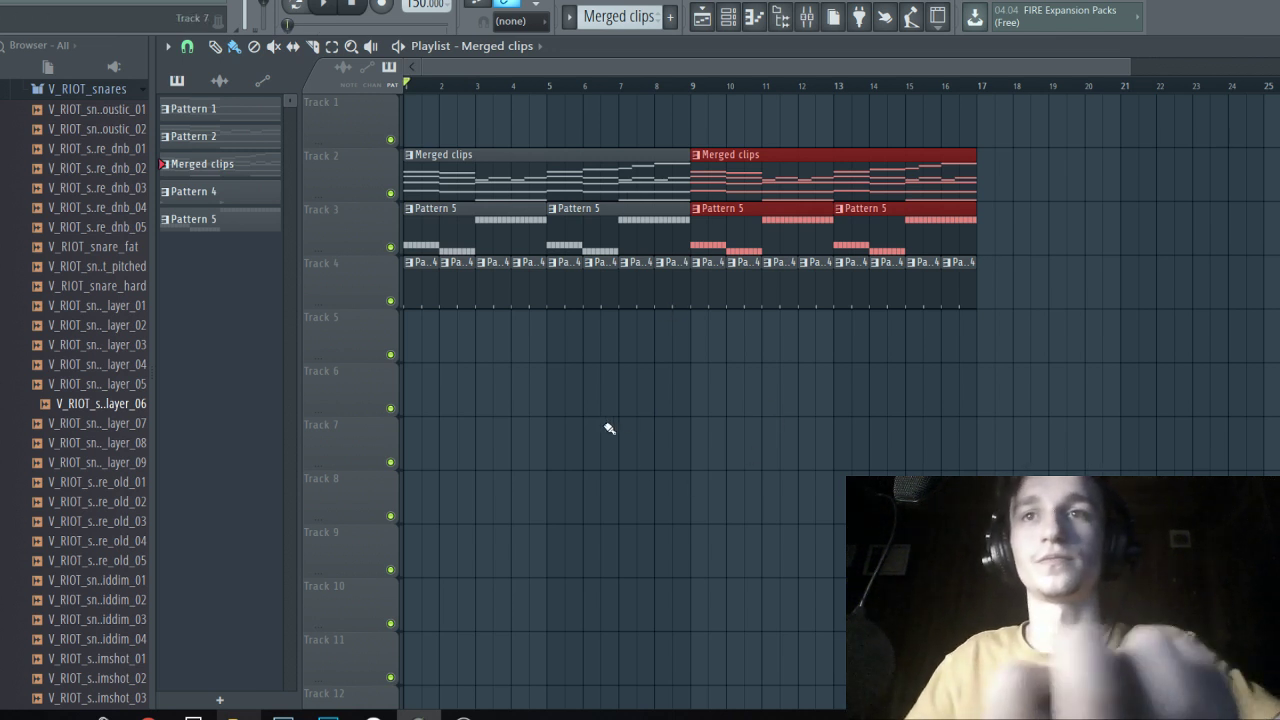
Play the arrangement from the start and check the track levels in the mixer.
scroll(609, 428, "down", 2)
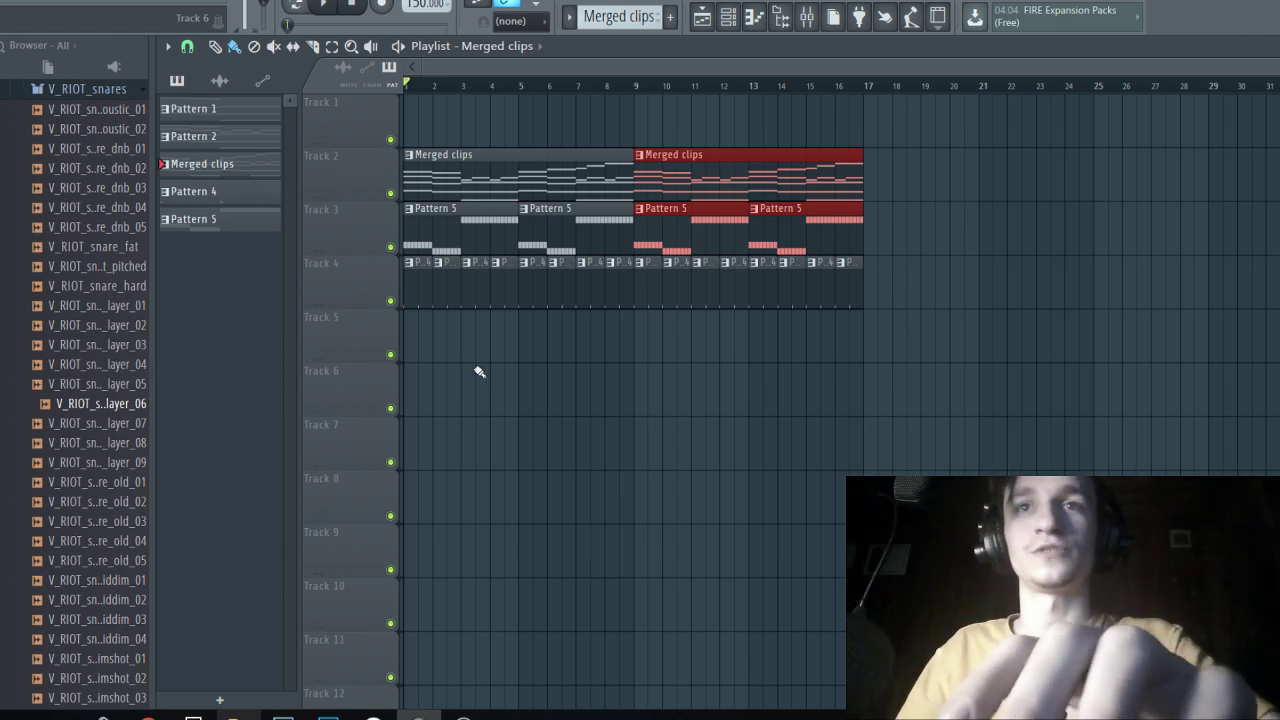
key("space")
left_click(437, 368, "ctrl")
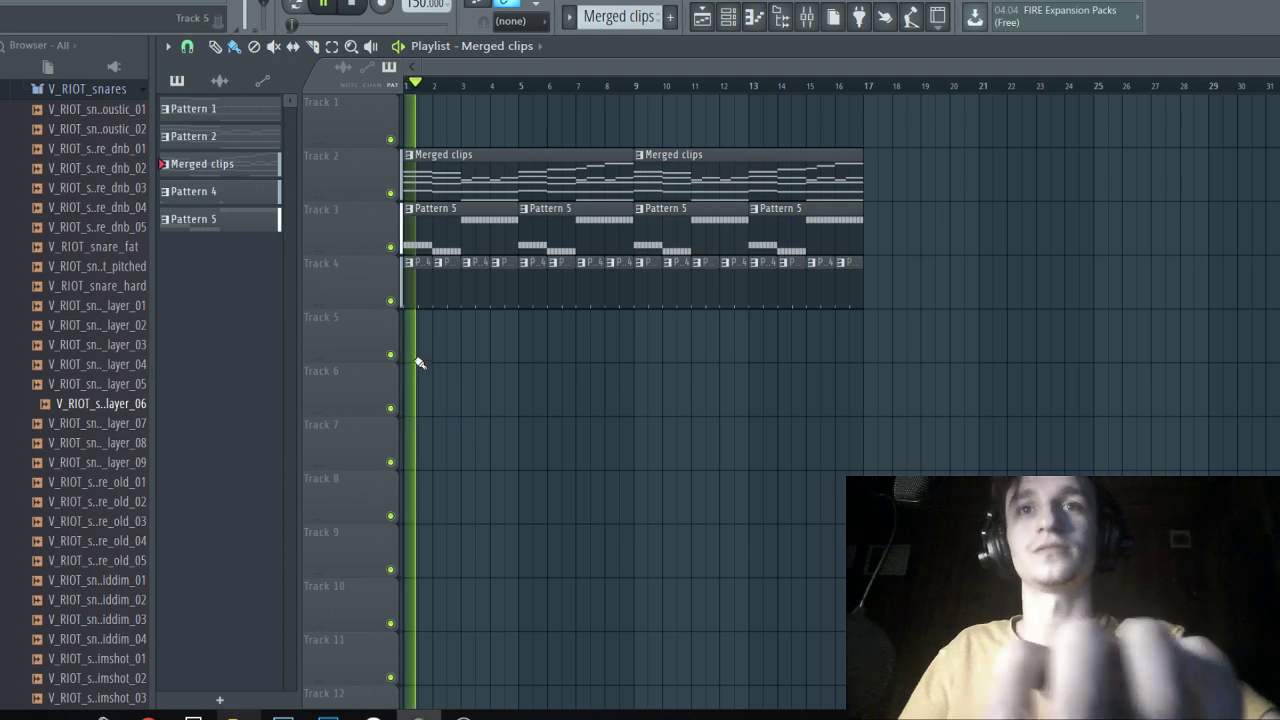
left_click(806, 18)
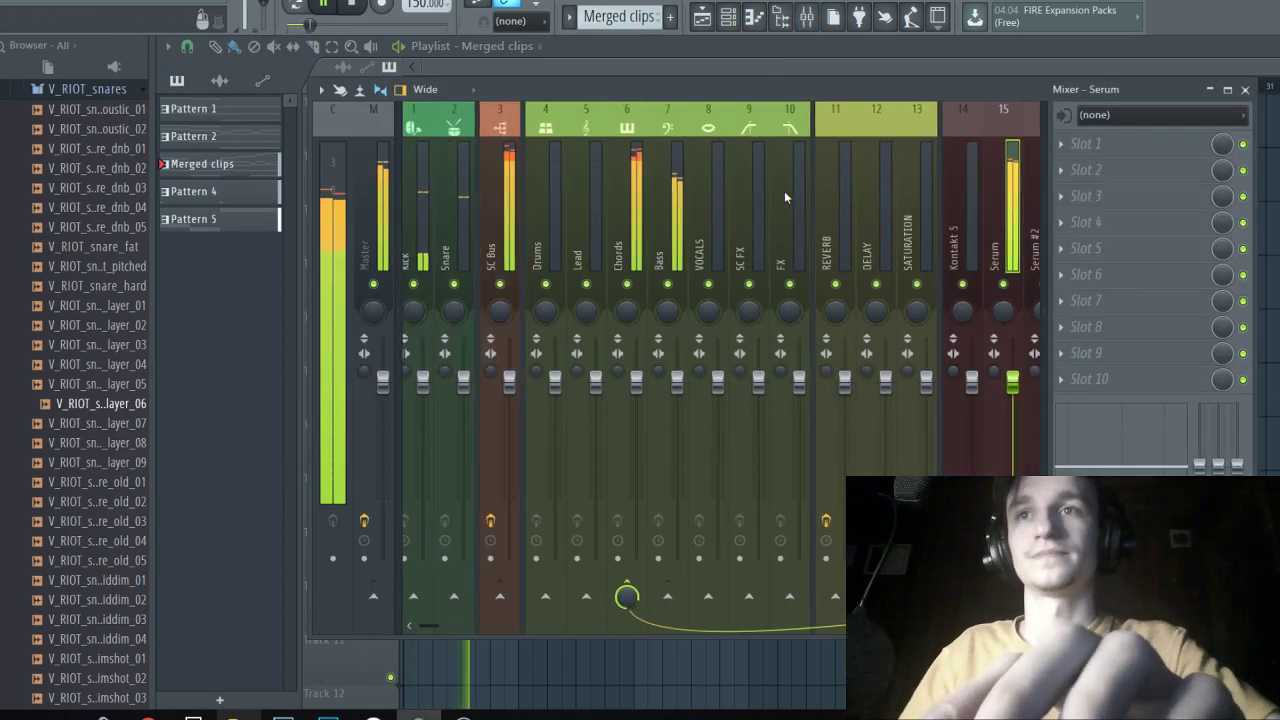
left_click(705, 17)
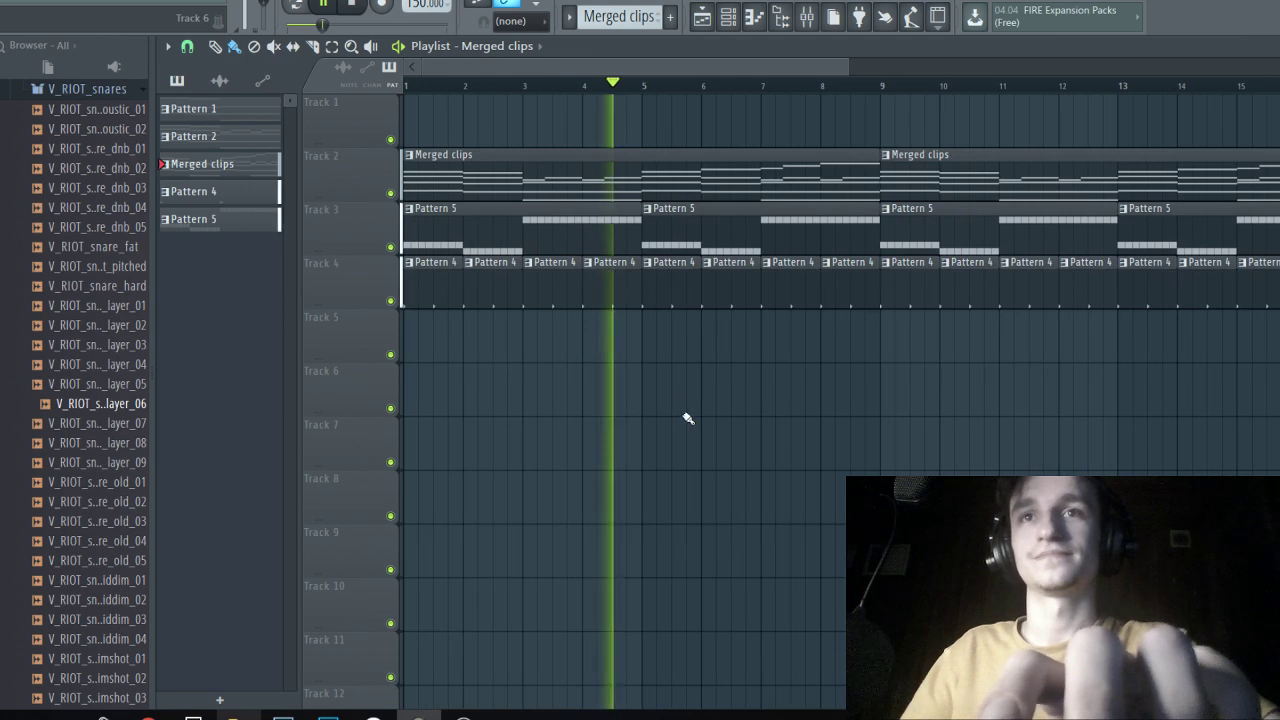
key("space")
scroll(704, 120, "down", 5)
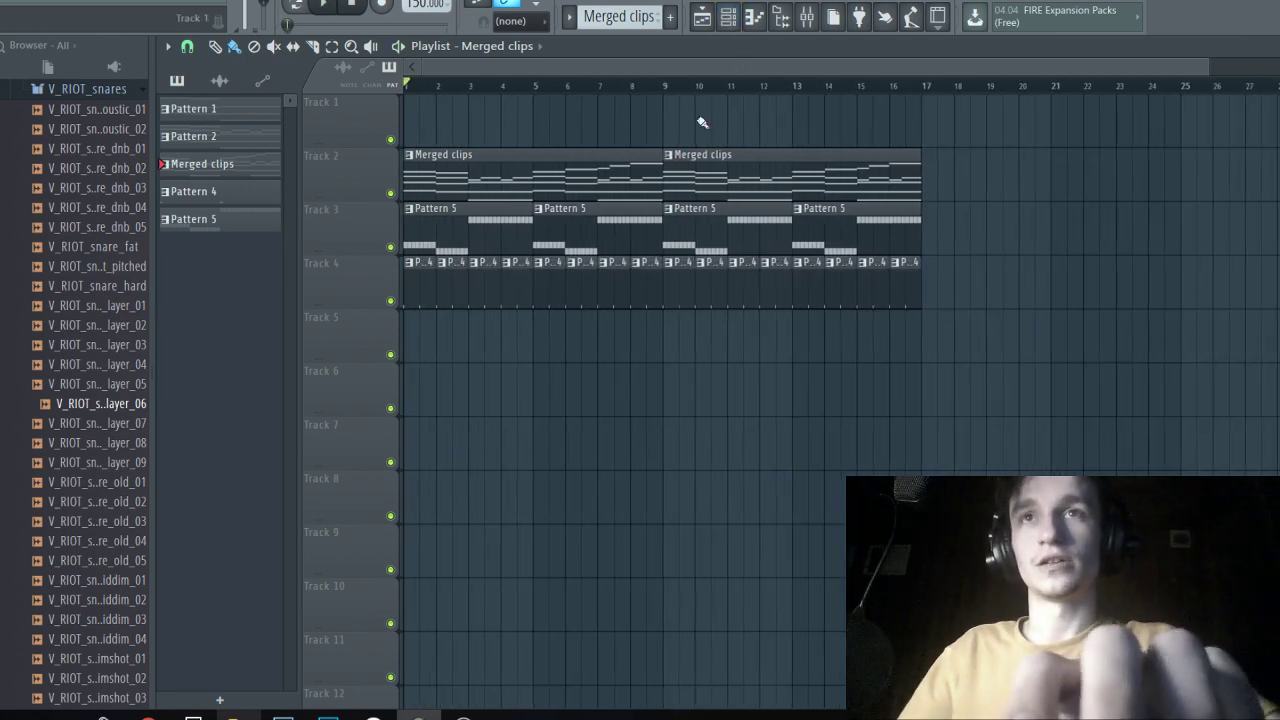
Try moving all the playlist clips to start at bar 17, and undo the move.
scroll(506, 206, "down", 1)
key("ctrl+a")
left_click_drag(500, 183, 958, 164)
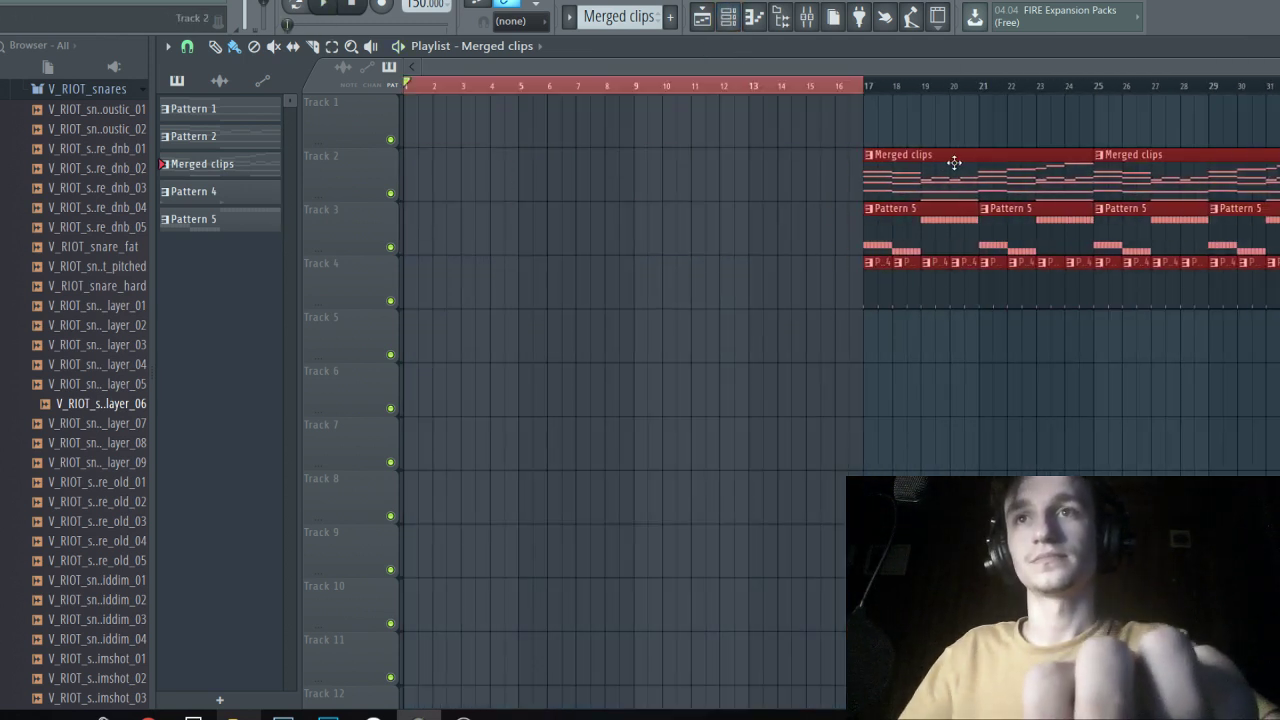
scroll(720, 206, "down", 2)
key("ctrl+z")
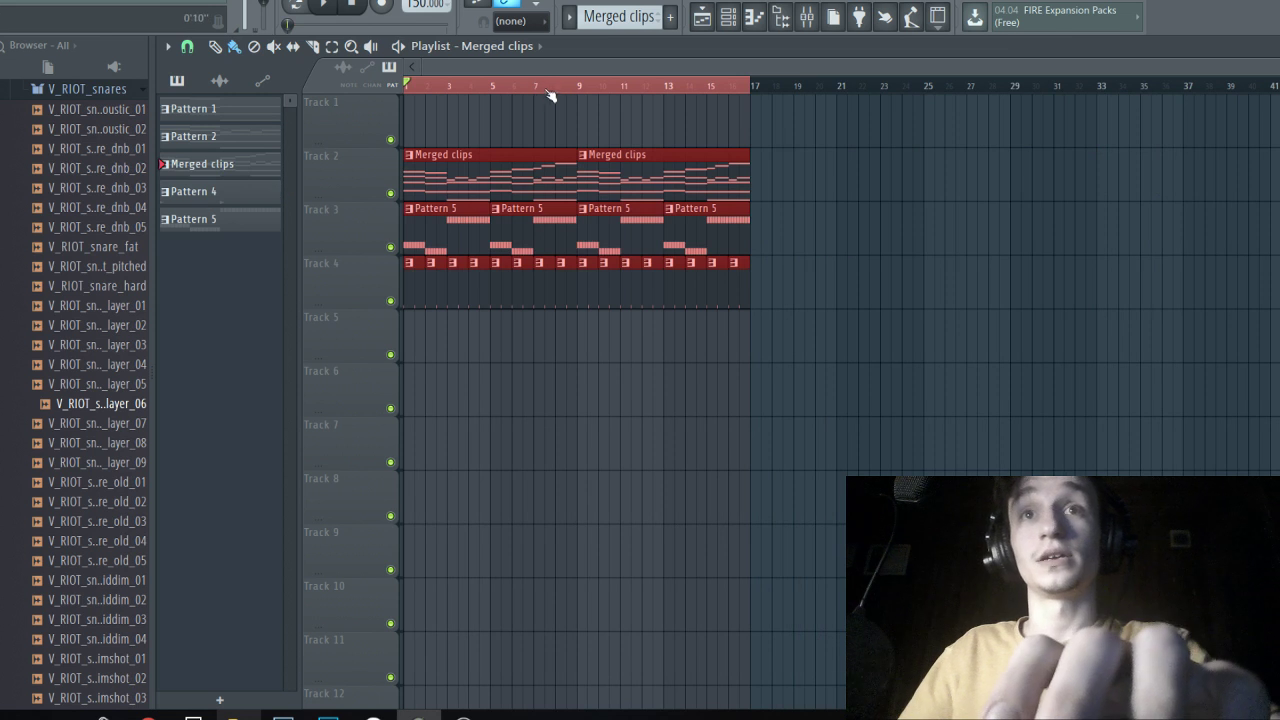
Add a new pattern clip at bar 1 of Track 1 and a Serum instrument in the LEAD channel group.
left_click(671, 18)
left_click_drag(487, 129, 578, 127)
key("F6")
left_click(507, 161)
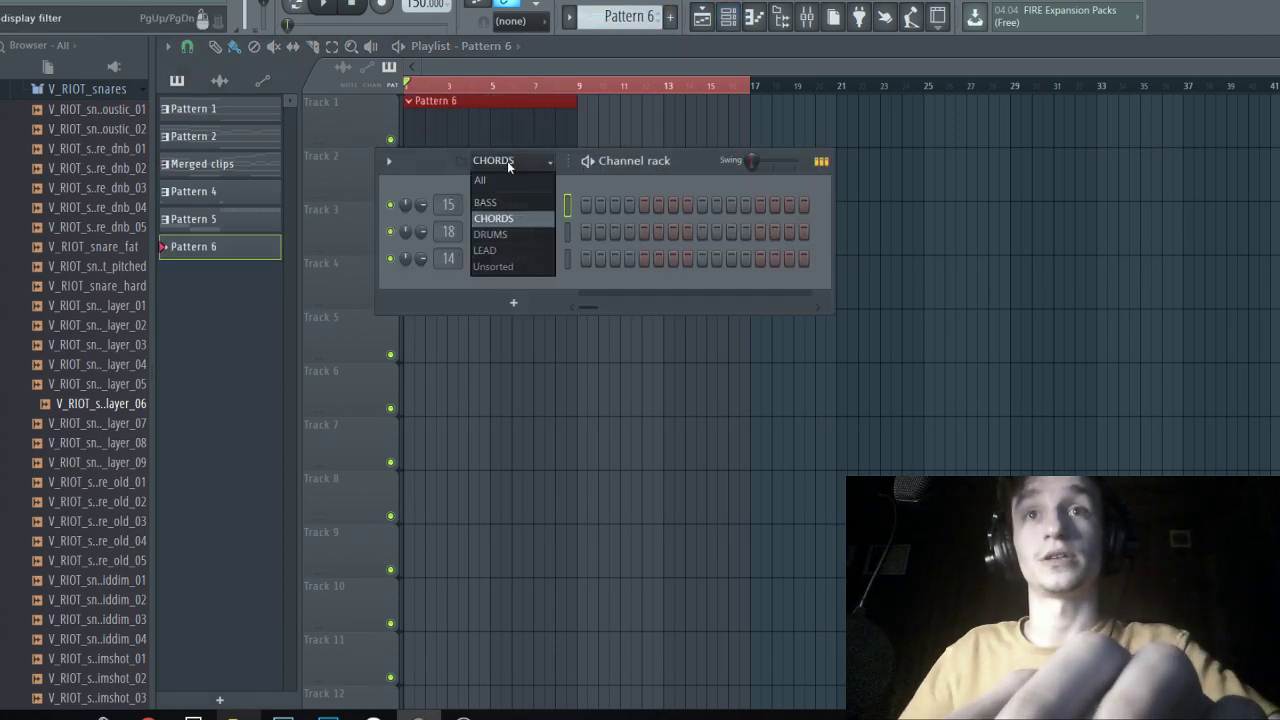
left_click(500, 250)
left_click(513, 248)
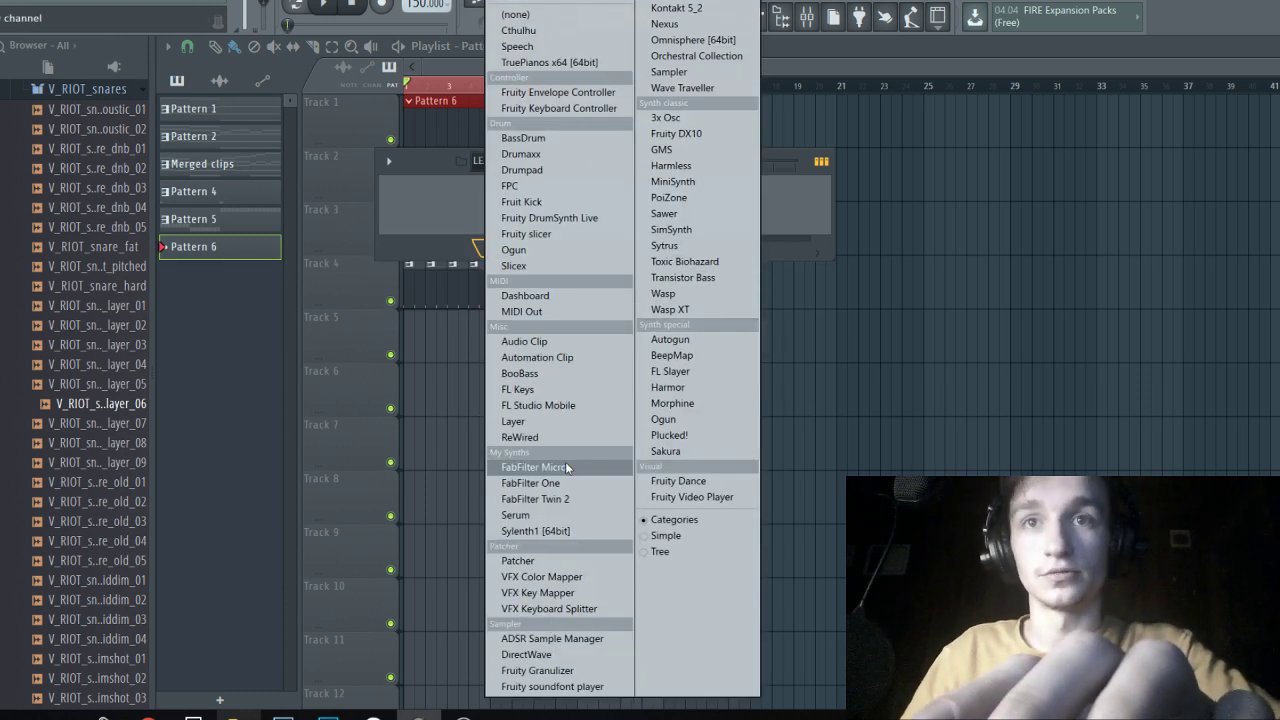
left_click(530, 515)
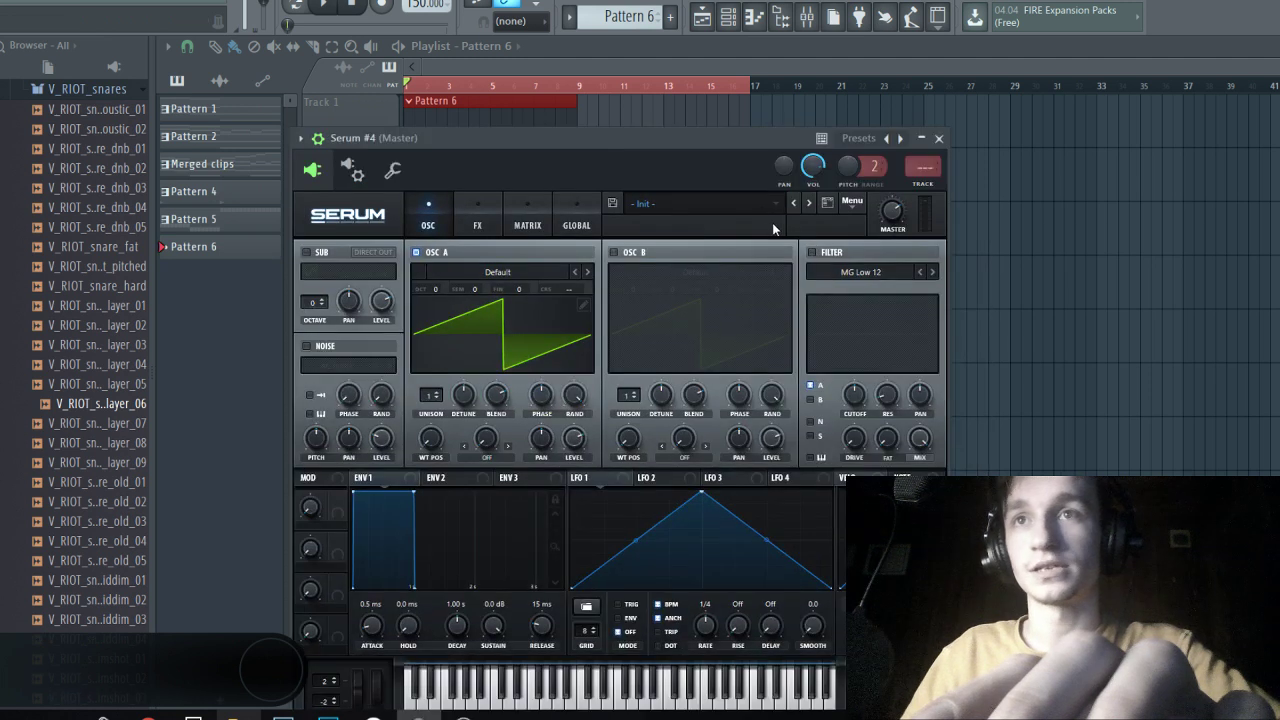
Load The Leader from the MY PRESETS Leads category in Serum #4, comparing it with [FB] Solidy.
left_click(735, 204)
mouse_move(730, 250)
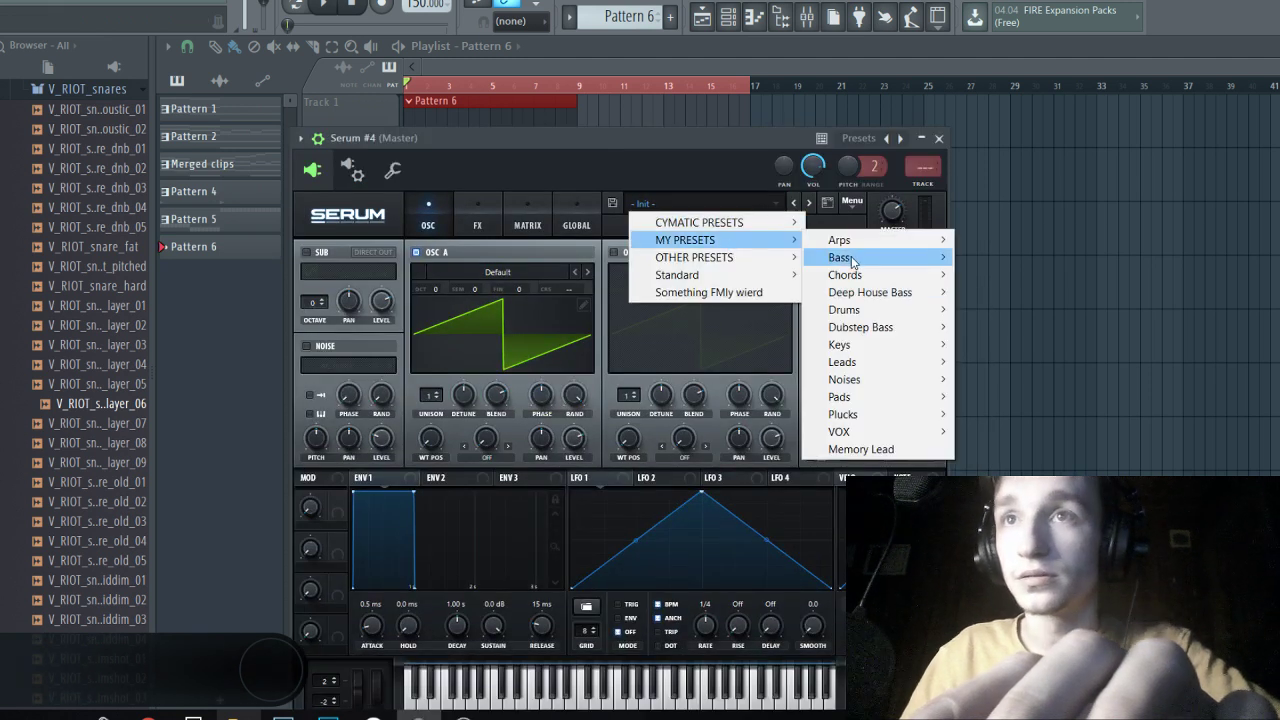
mouse_move(862, 370)
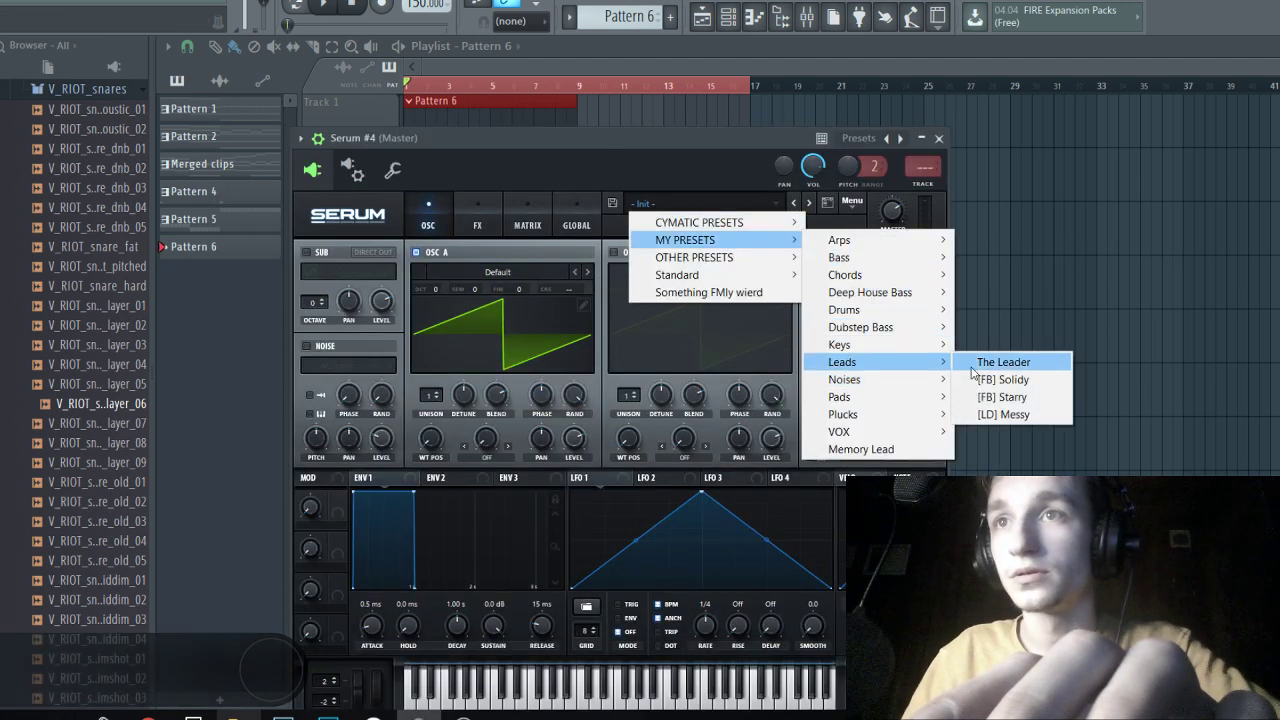
left_click(990, 362)
left_click_drag(639, 146, 689, 121)
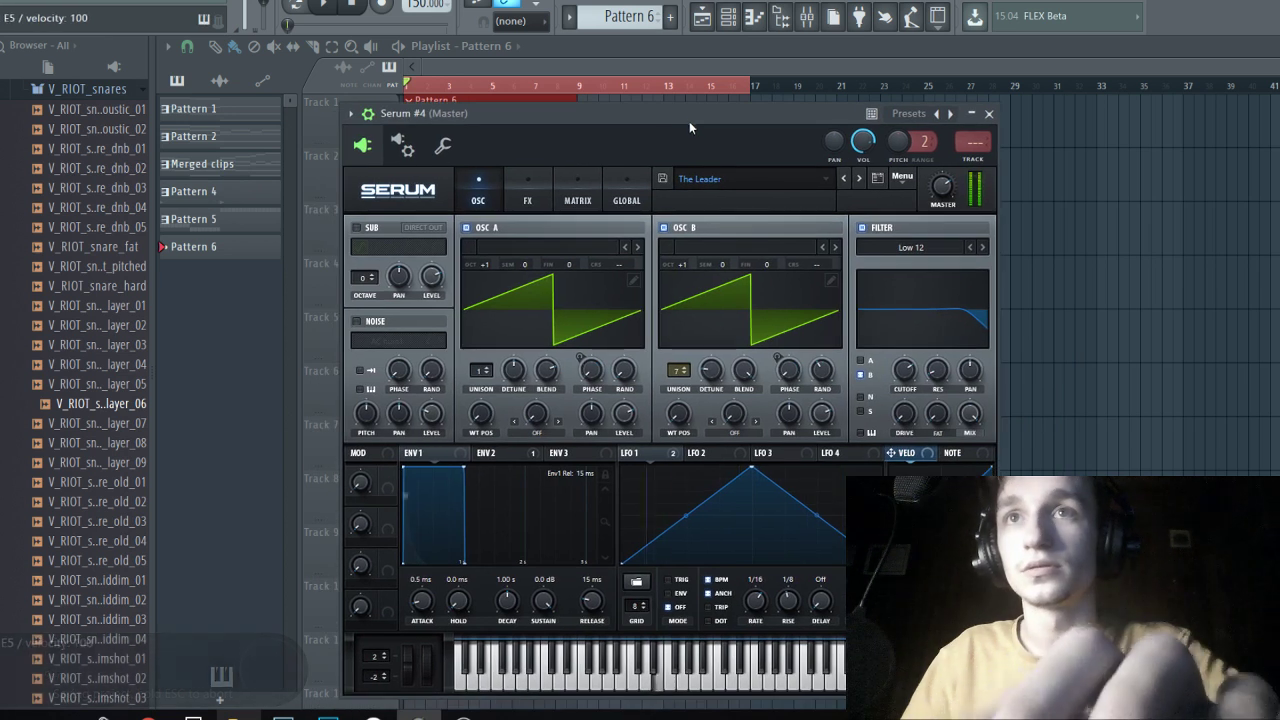
left_click(857, 179)
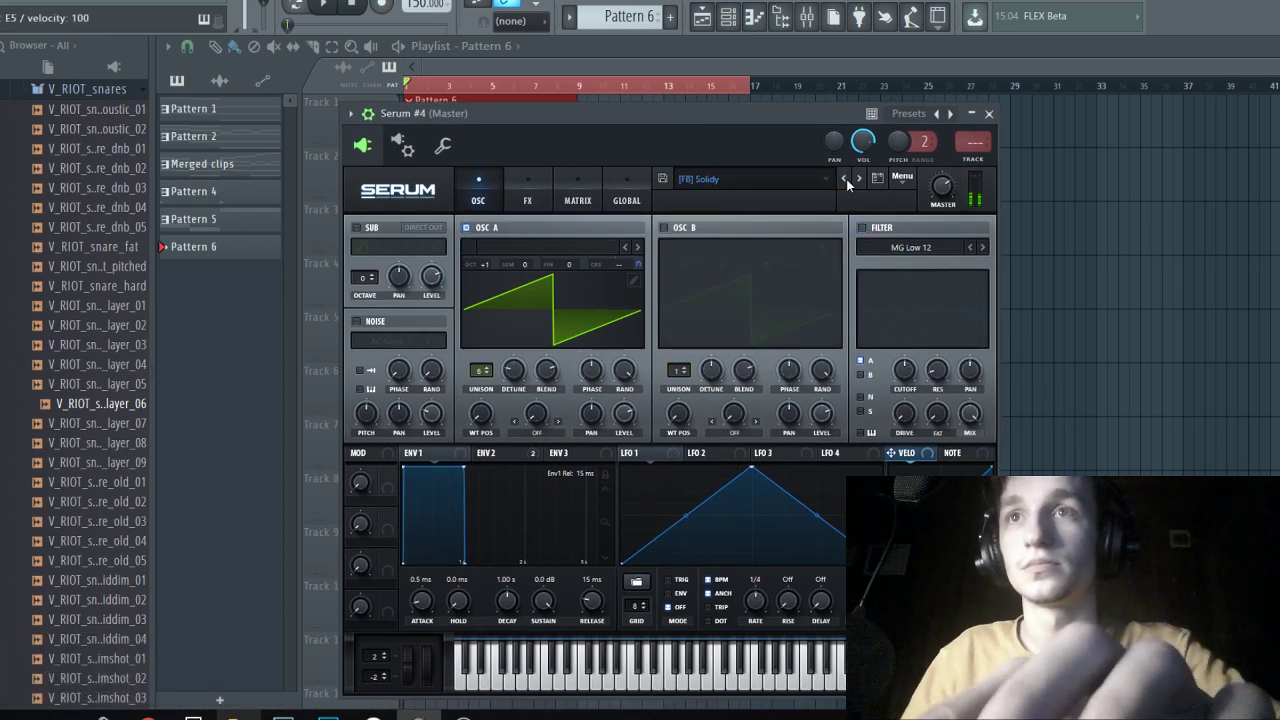
left_click(845, 179)
left_click_drag(764, 124, 828, 105)
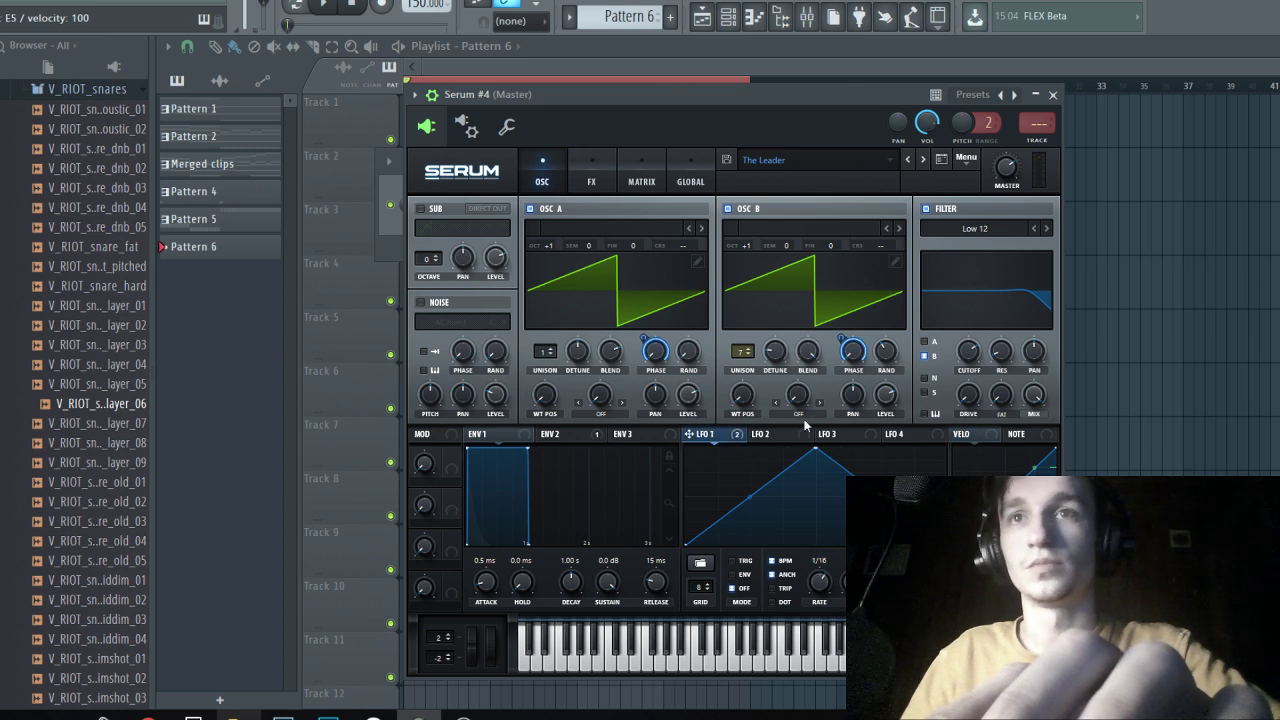
Audition the lead preset and inspect its effects chain, and close the synth window.
mouse_move(643, 364)
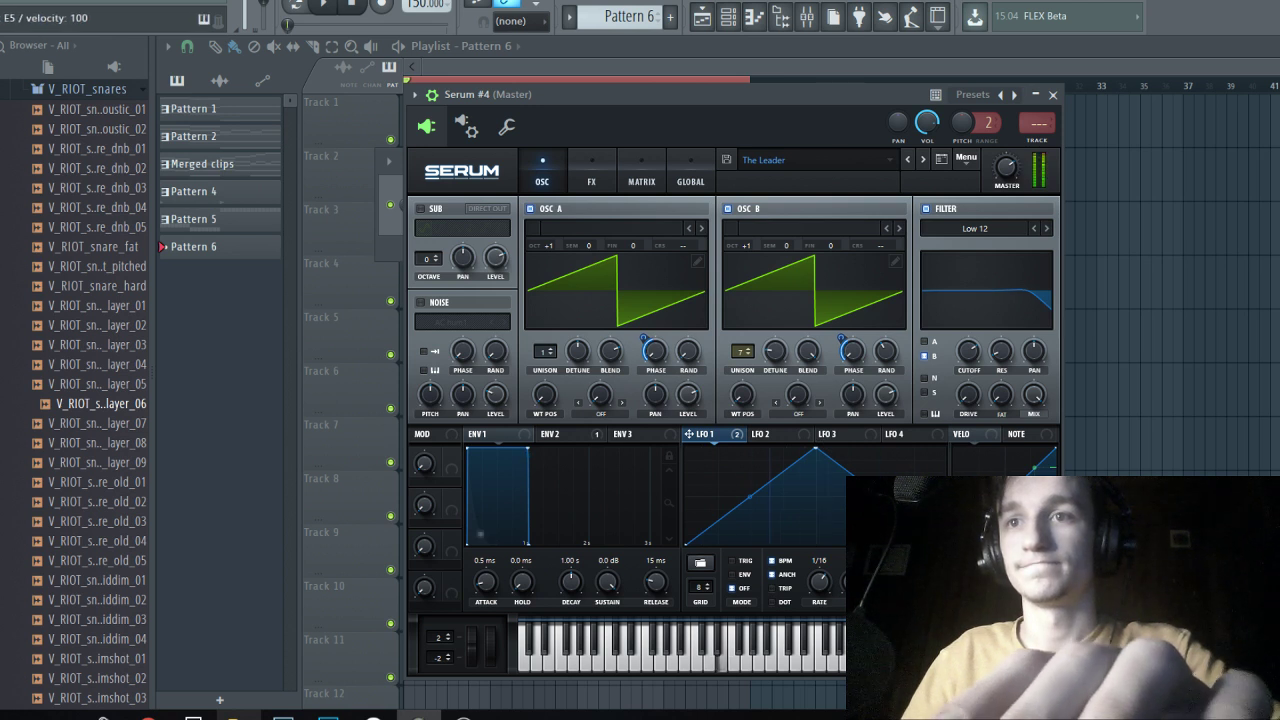
left_click(590, 182)
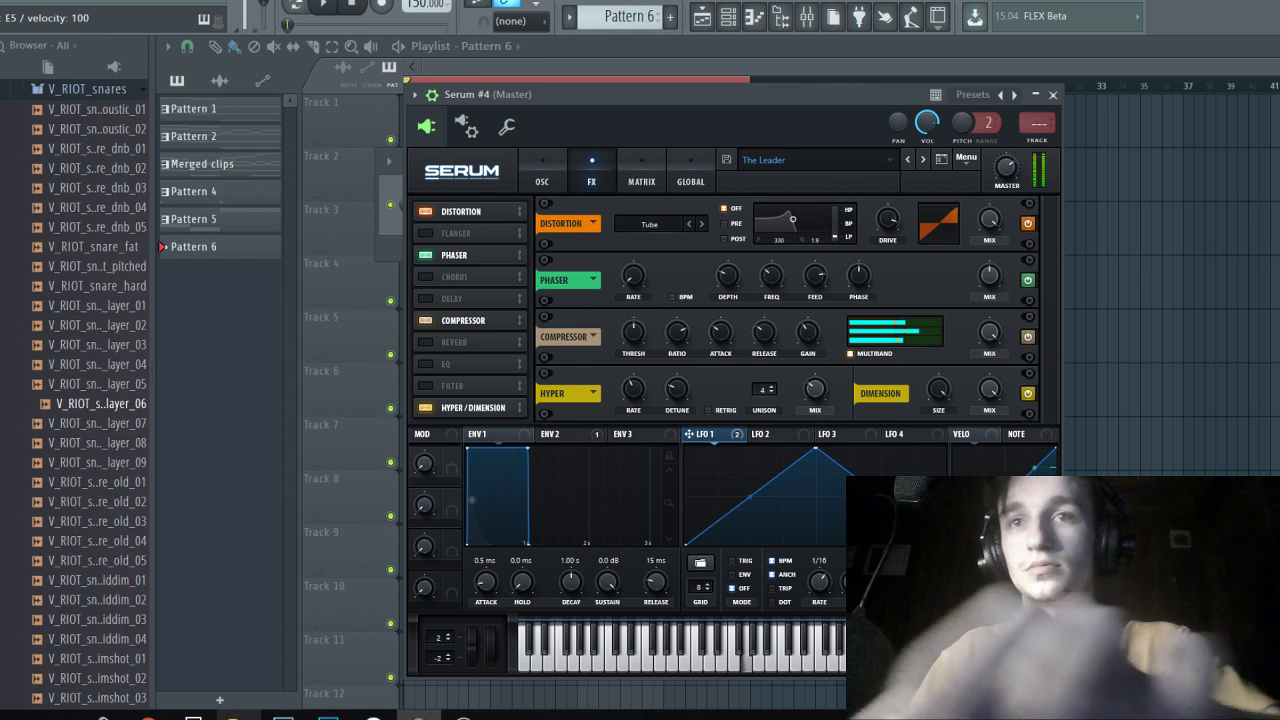
key("Escape")
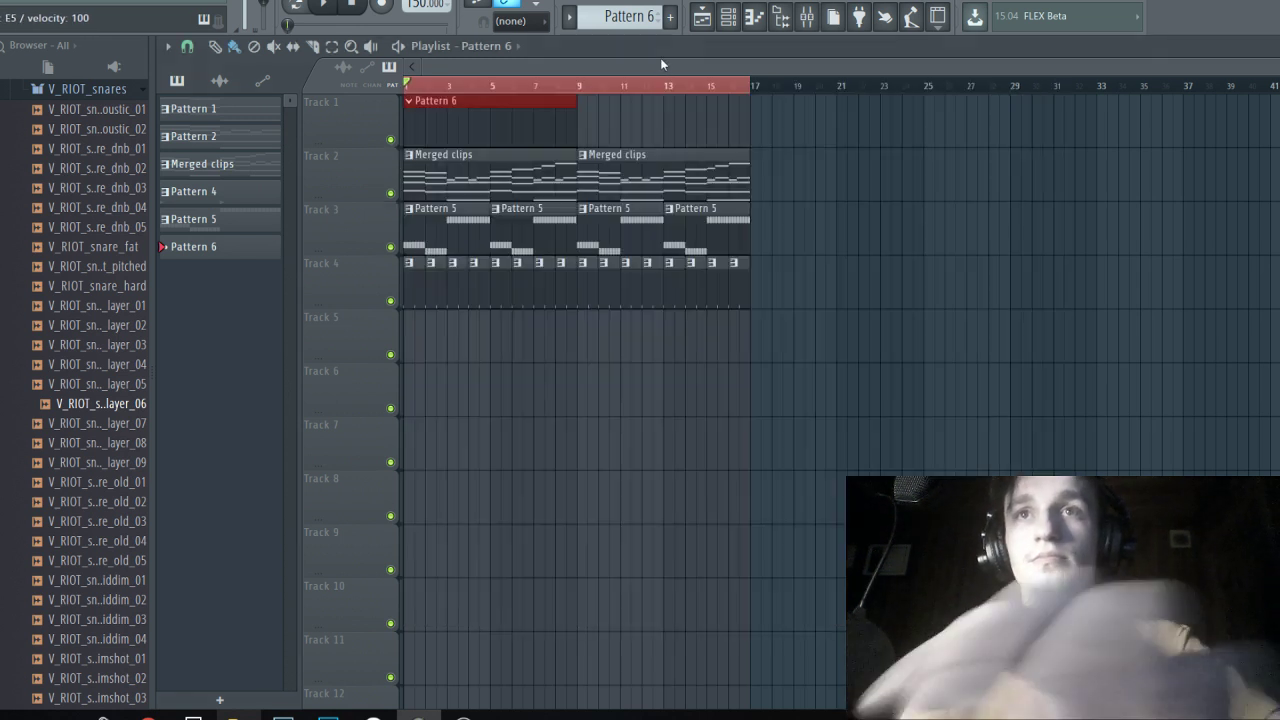
Open the piano roll of the Serum #4 lead in Pattern 6 while the arrangement plays, and stop playback.
key("space")
double_click(533, 124)
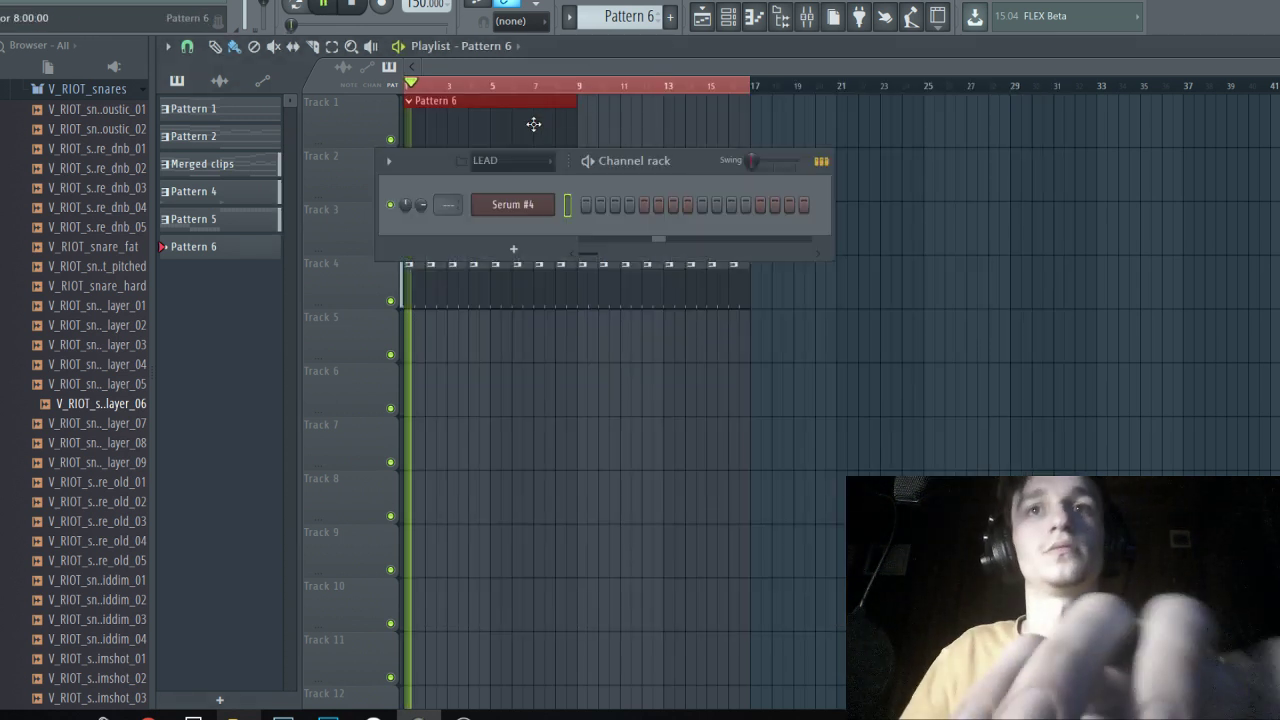
right_click(547, 206)
left_click(588, 204)
scroll(303, 323, "down", 3)
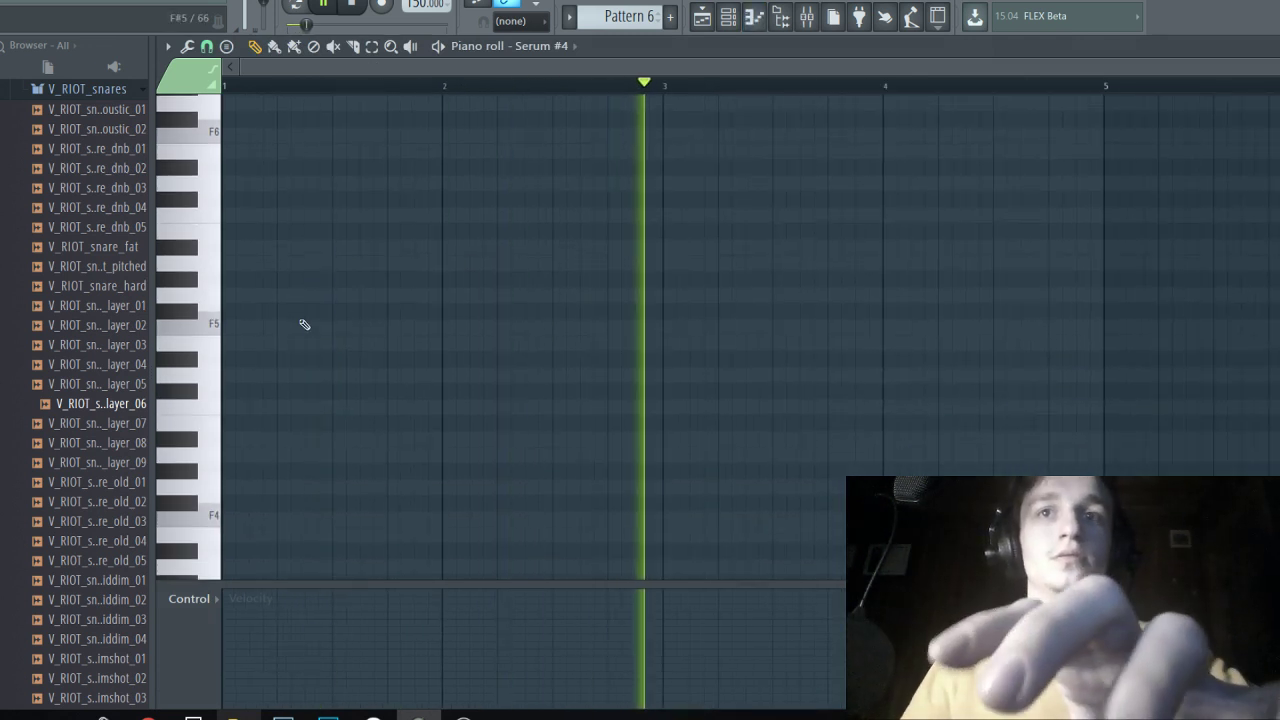
scroll(301, 327, "up", 3, "ctrl")
key("space")
Draw a one-bar A4 note at bar 1 of the lead, removing the misplaced first note, and play it back.
mouse_move(301, 327)
left_mouse_down()
mouse_move(200, 325)
mouse_move(200, 346)
left_mouse_up()
right_click(248, 346)
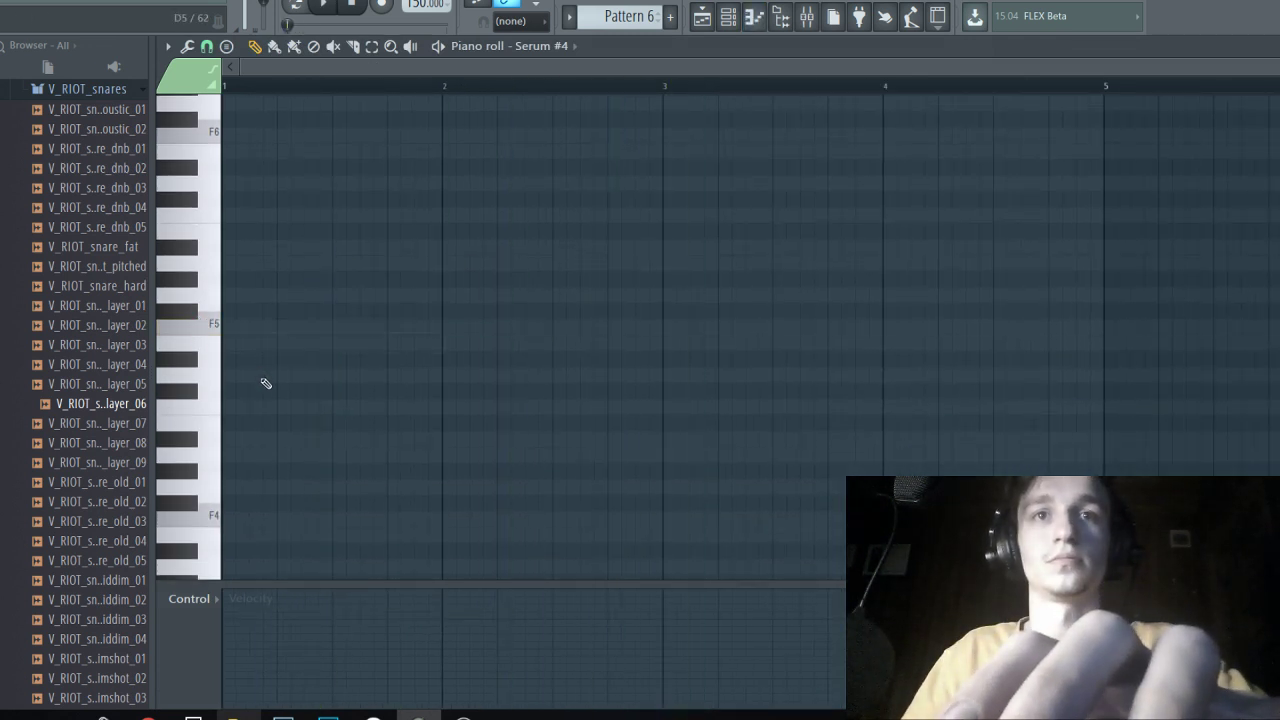
mouse_move(262, 404)
left_mouse_down()
mouse_move(194, 403)
mouse_move(194, 466)
mouse_move(196, 454)
left_mouse_up()
key("space")
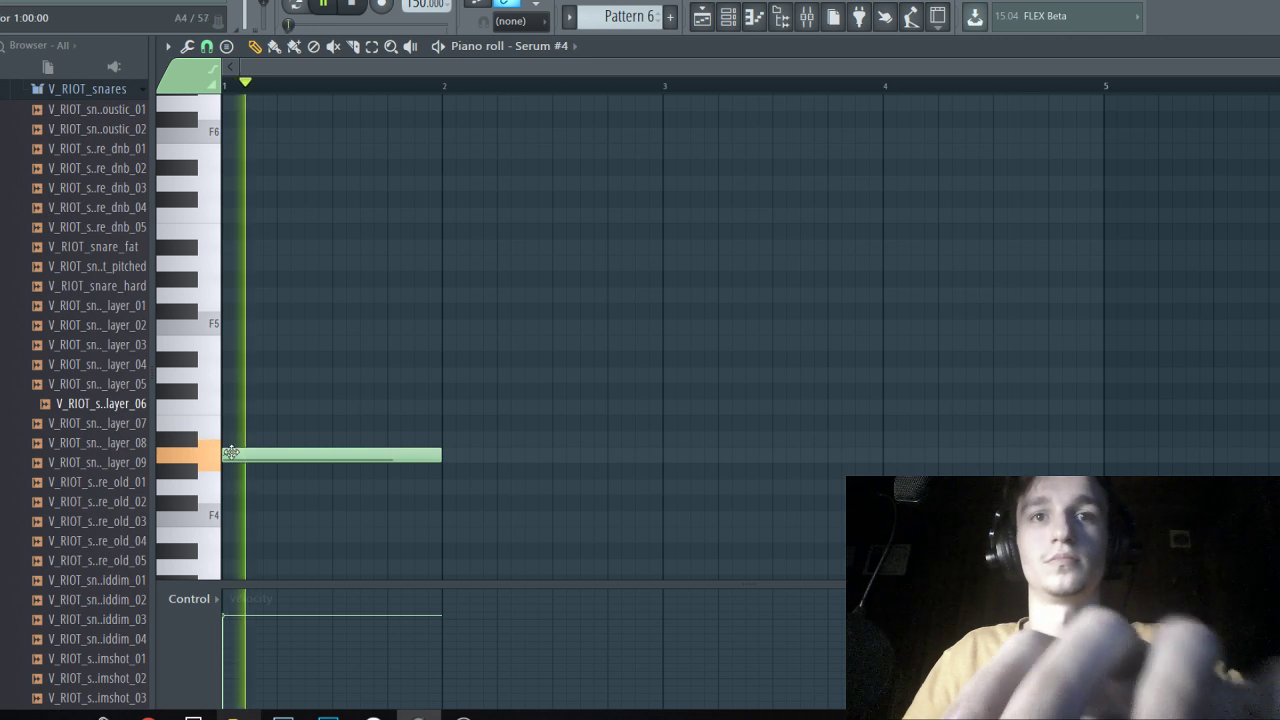
scroll(450, 443, "up", 1, "ctrl")
key("space")
Assign Serum #4 to mixer track 19, route it only to the Lead track, and start playback.
left_click(806, 18)
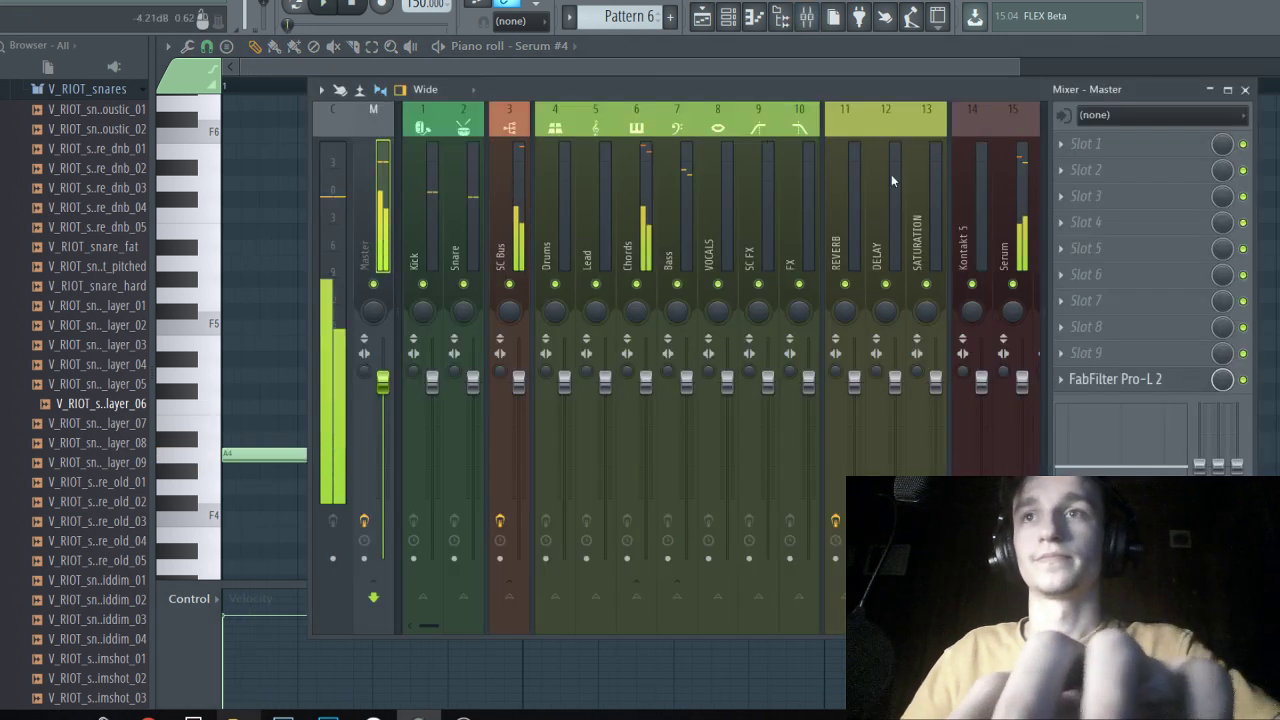
left_click(728, 16)
key("ctrl+l")
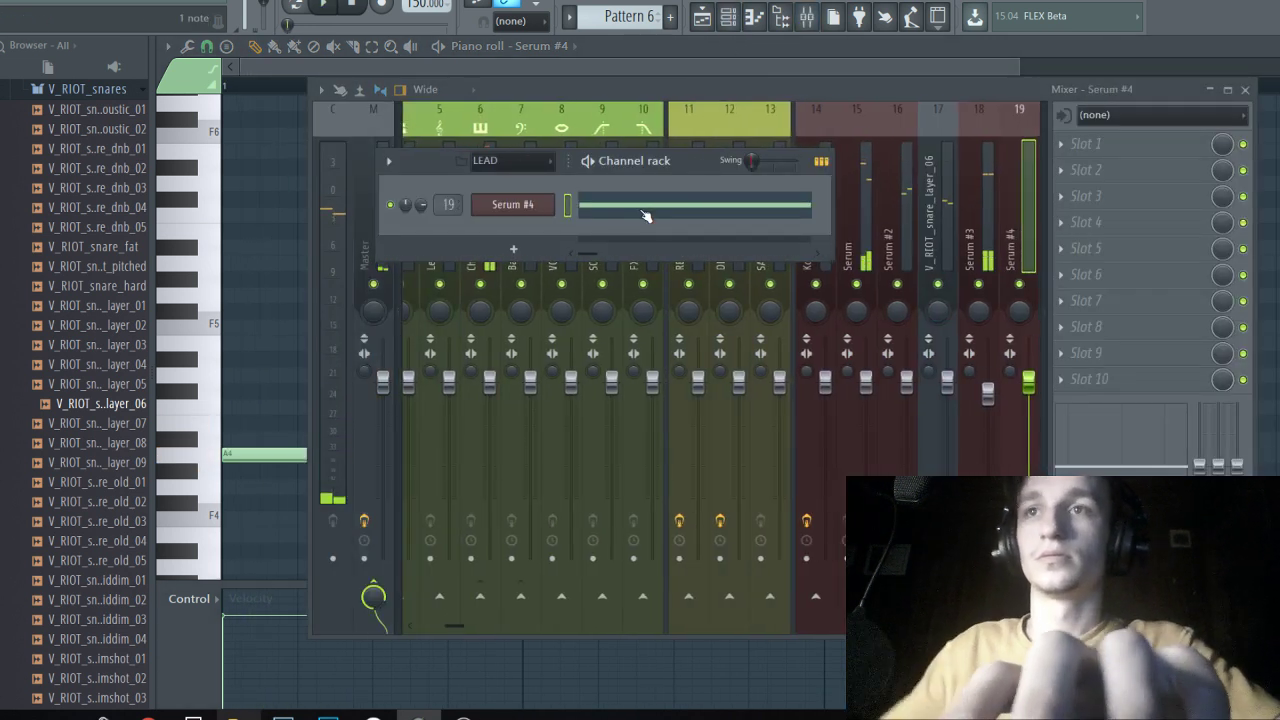
left_click(1025, 206)
scroll(1026, 204, "up", 4)
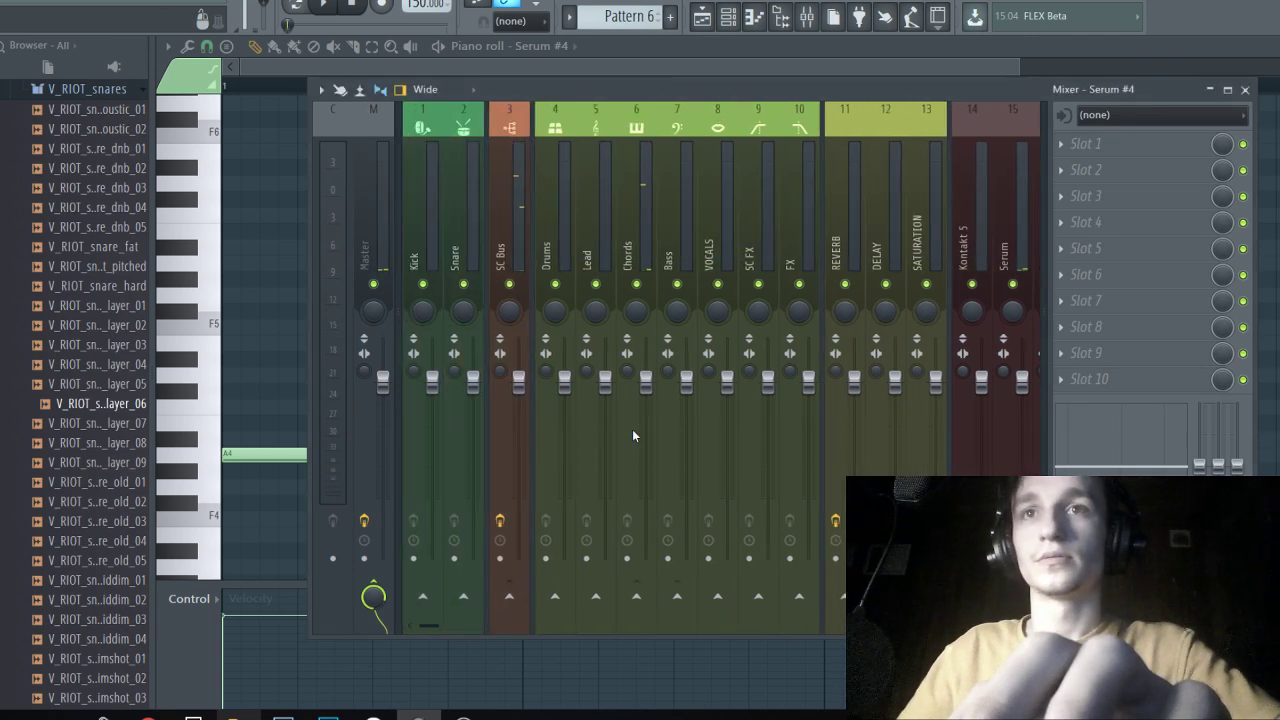
right_click(594, 596)
left_click(632, 621)
key("space")
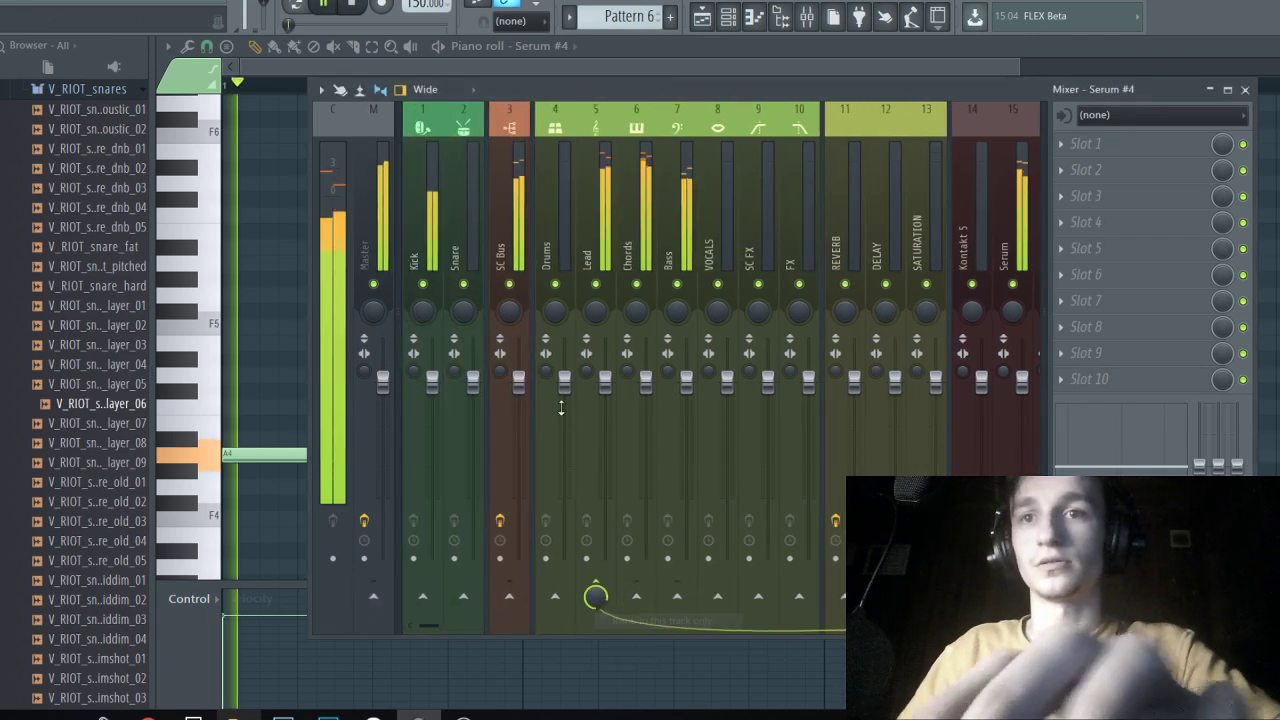
Shorten the lead's A4 note to 0:14:00, add a B4 note of equal length at bar 2, and play the melody.
left_click(263, 354)
scroll(414, 389, "down", 2)
left_click_drag(521, 359, 485, 359)
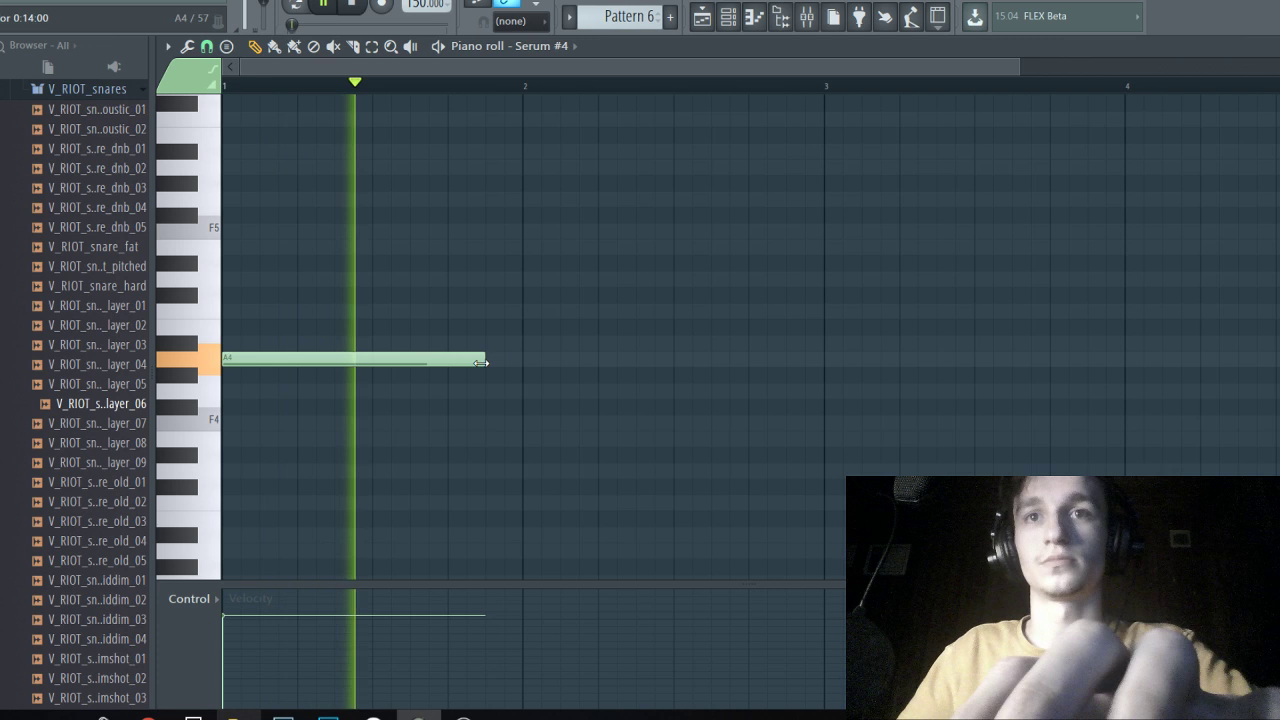
key("space")
left_click(525, 327)
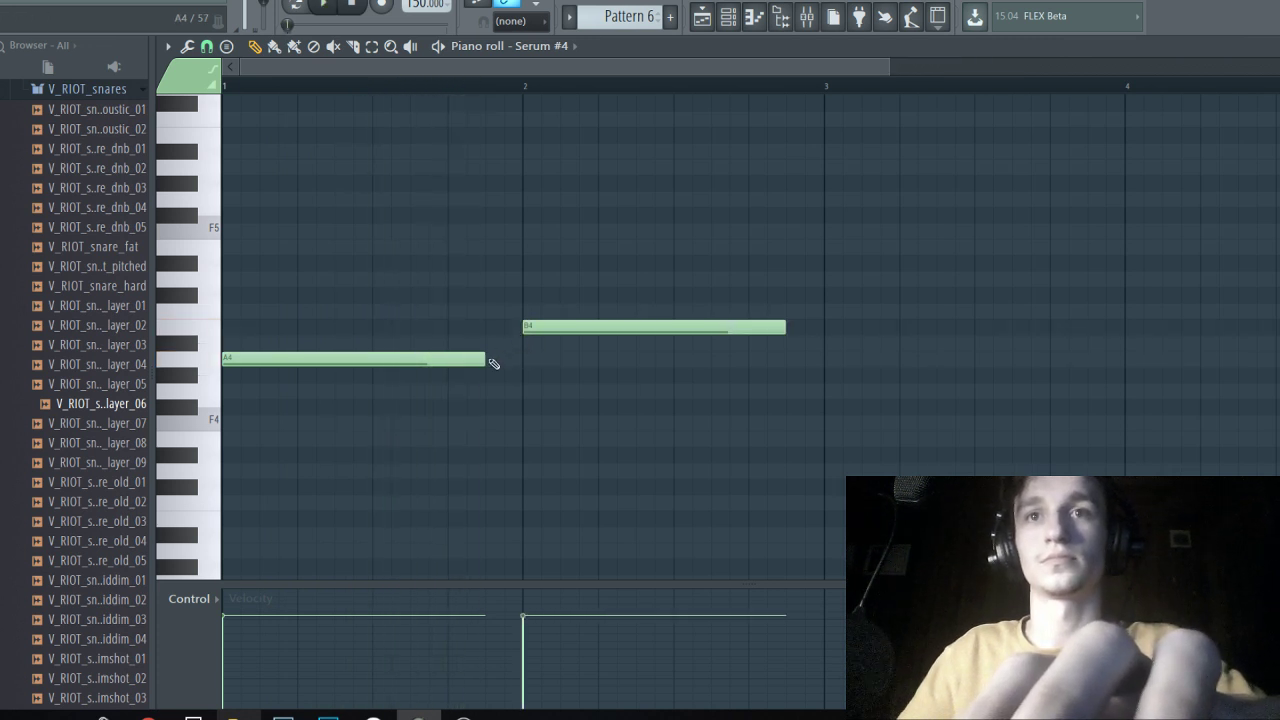
scroll(679, 333, "down", 1)
key("space")
scroll(449, 366, "down", 1)
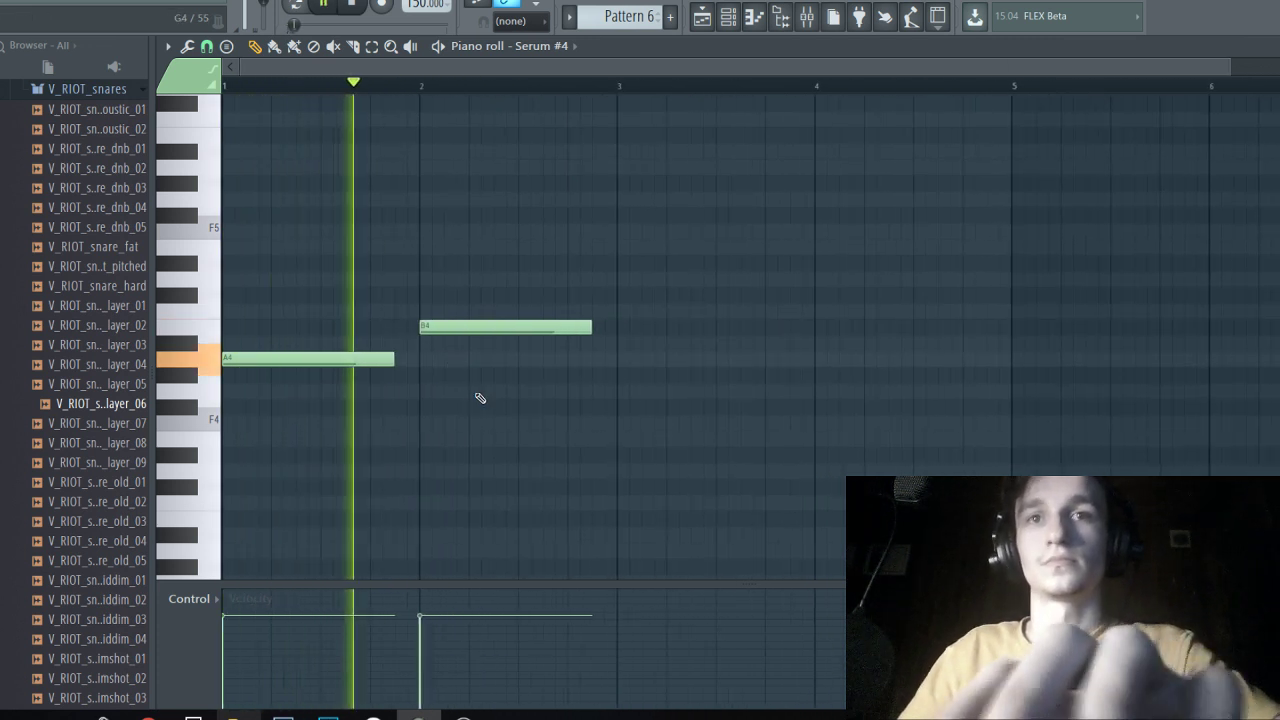
Add a C5 note of 0:14:00 at bar 3 of the lead and play the melody.
left_click(620, 311)
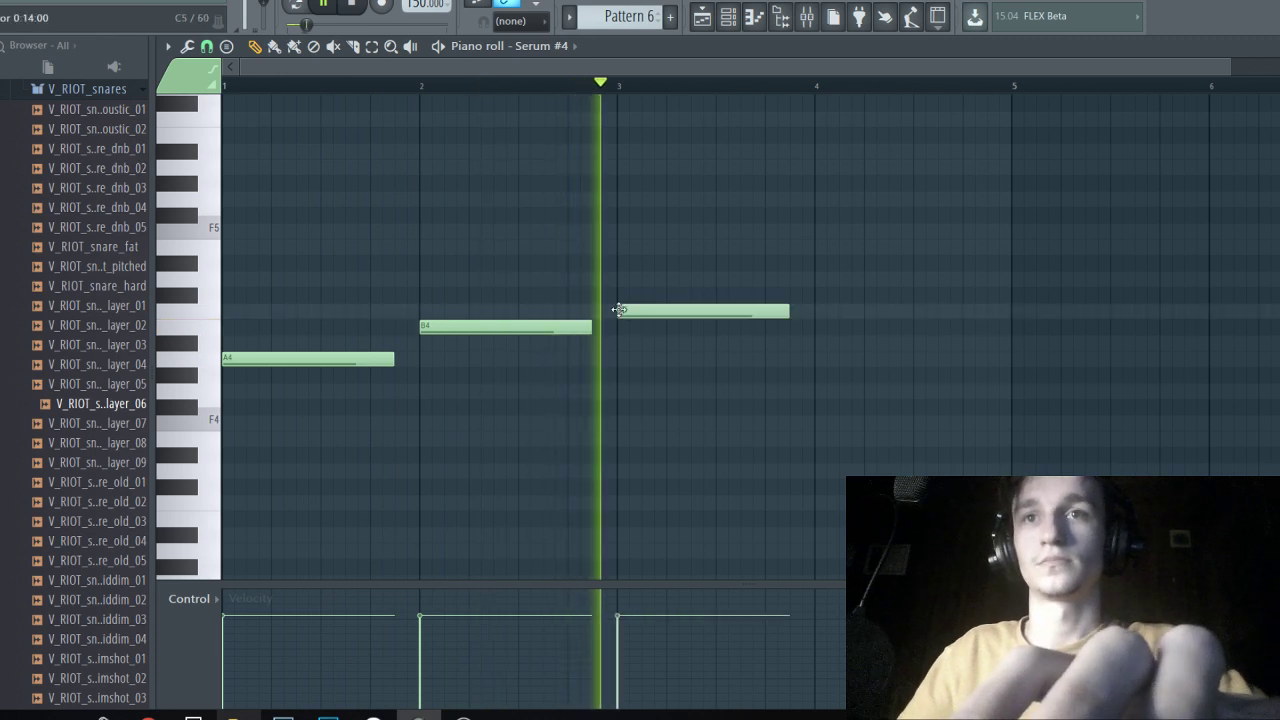
key("space")
key("space")
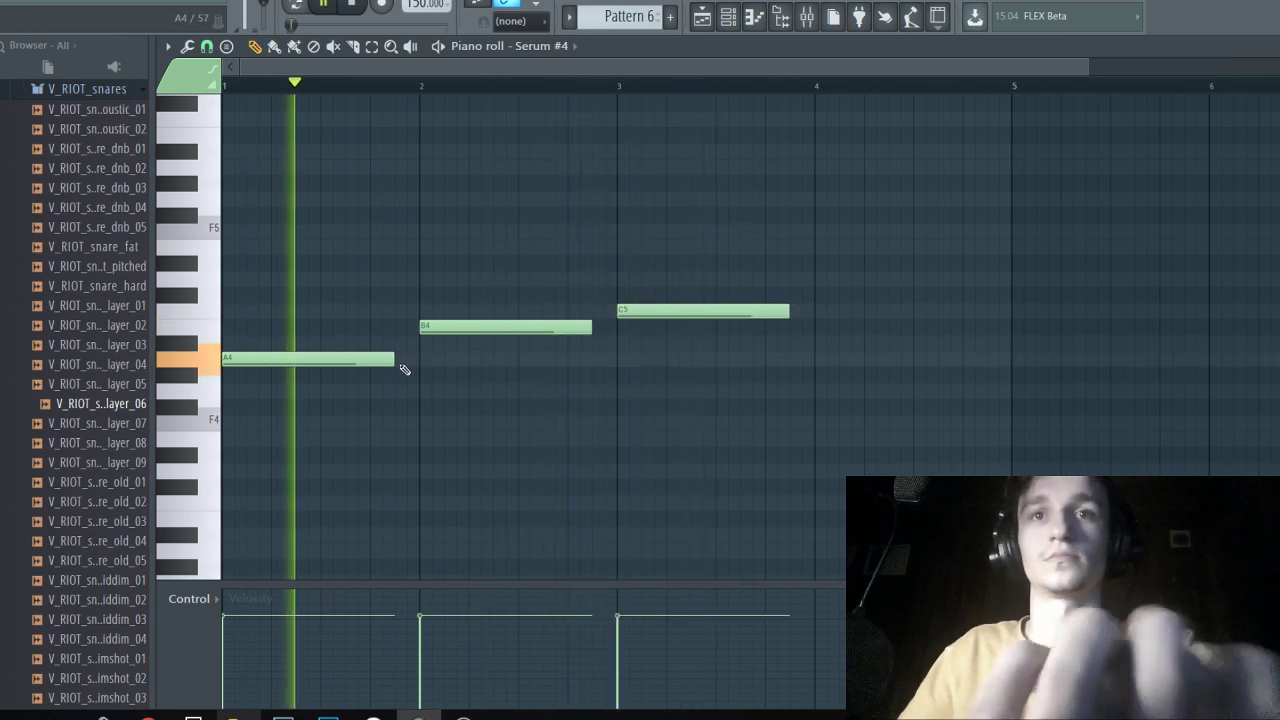
key("space")
Add short E4 and A4 notes of 0:00:13 between the long A4 and bar 2, and play the melody.
scroll(400, 401, "up", 1)
left_click_drag(405, 392, 403, 437)
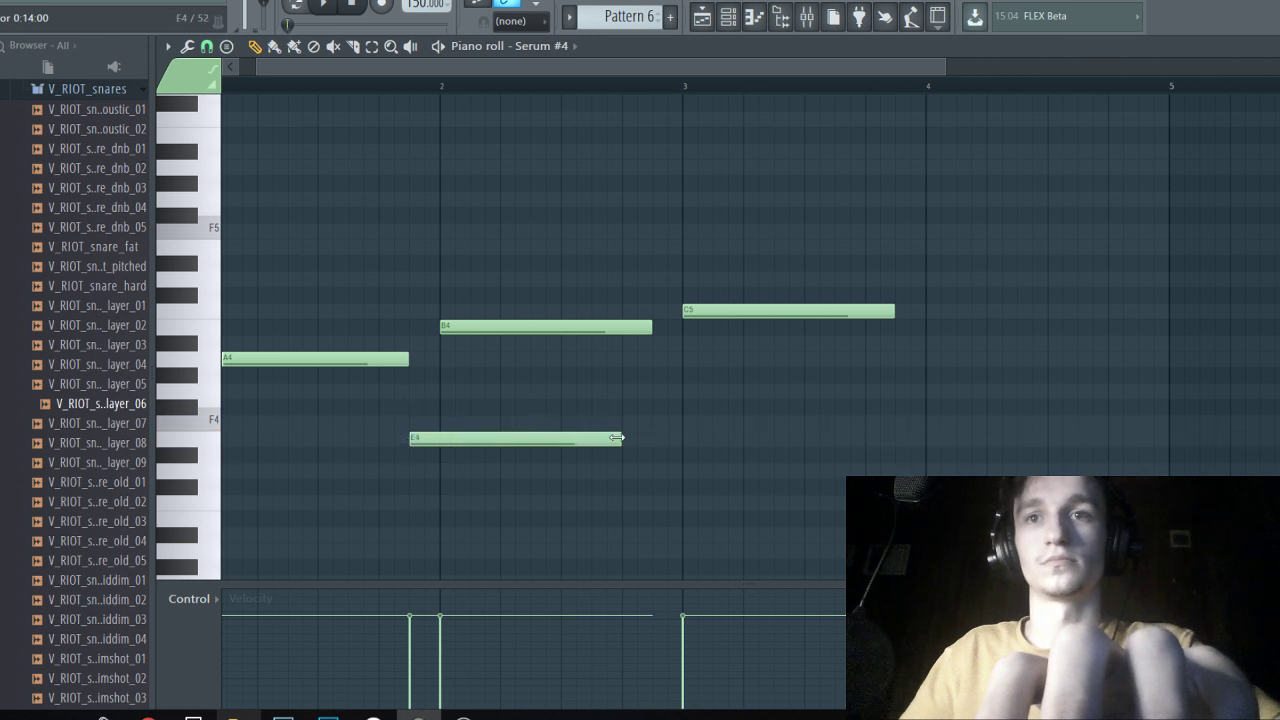
left_click_drag(617, 437, 422, 438)
scroll(405, 440, "up", 1)
scroll(420, 428, "up", 1)
left_click_drag(432, 362, 424, 446)
key("space")
left_click(540, 483, "ctrl")
scroll(540, 483, "down", 1)
scroll(325, 391, "up", 1)
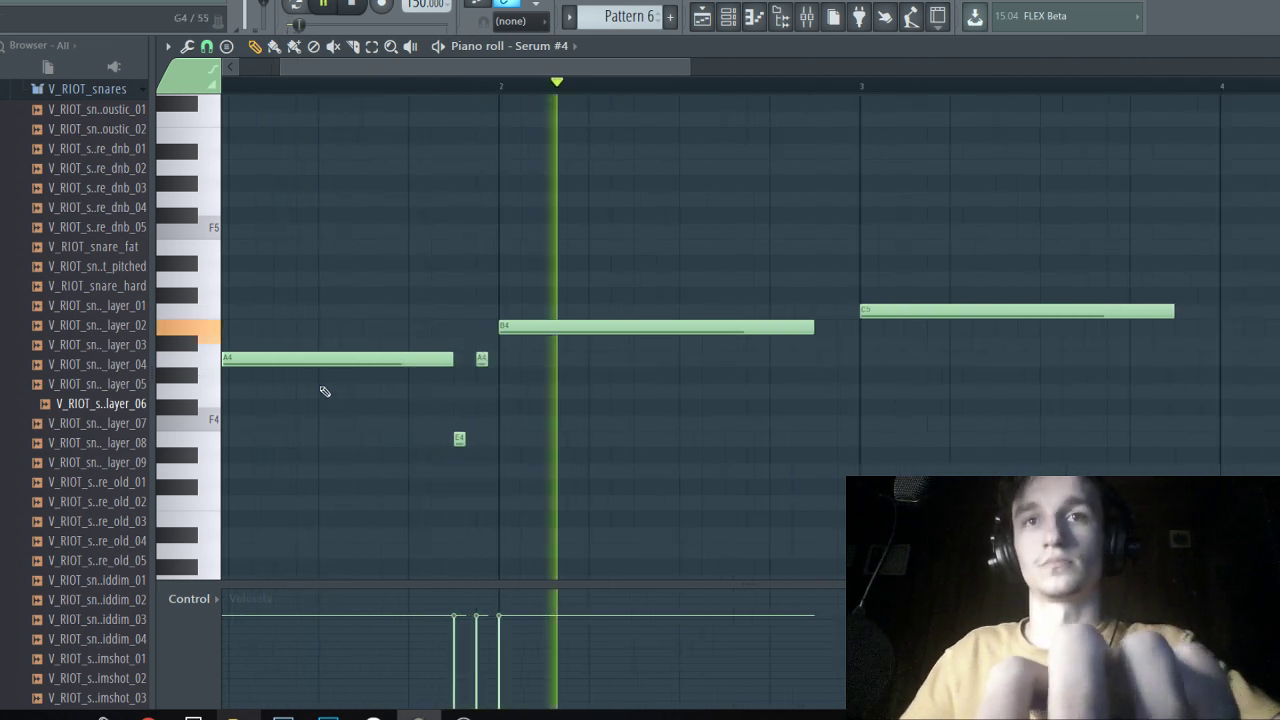
Lengthen the short A4 and E4 notes before bar 2 to 0:00:21 and play the melody back.
scroll(325, 391, "up", 1)
key("space")
scroll(540, 362, "up", 1)
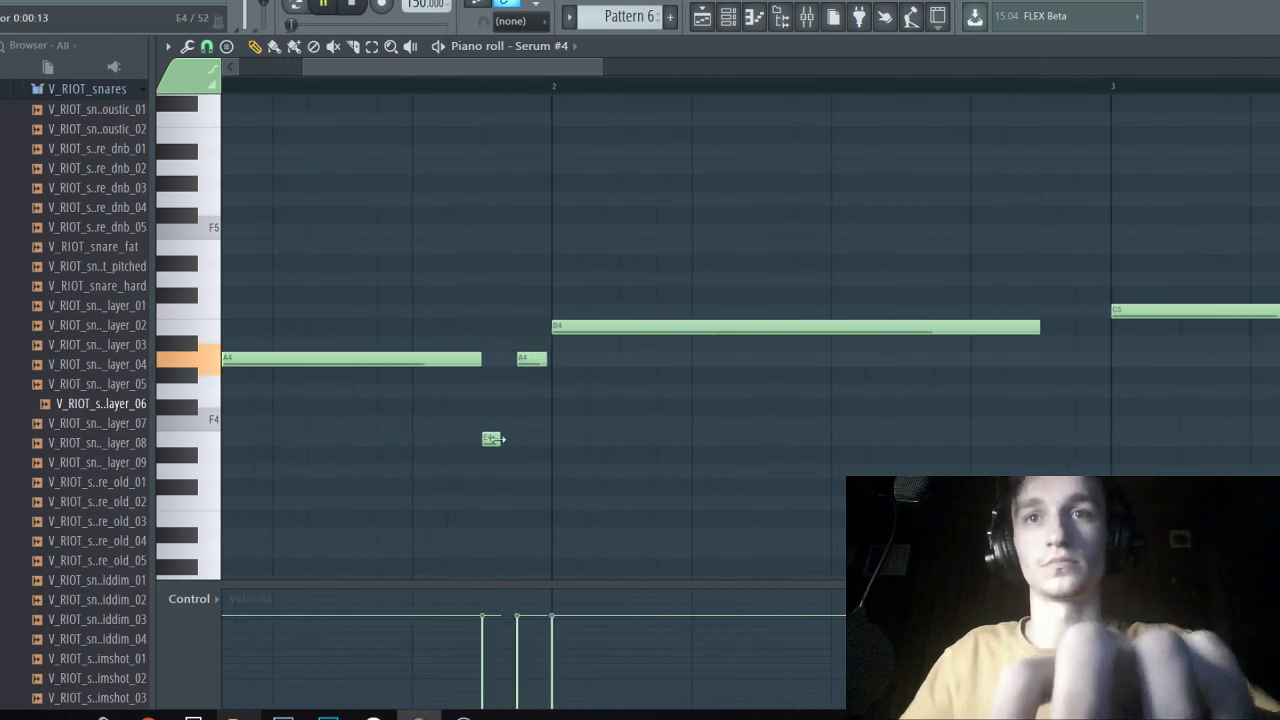
left_click_drag(503, 439, 521, 439)
key("space")
key("space")
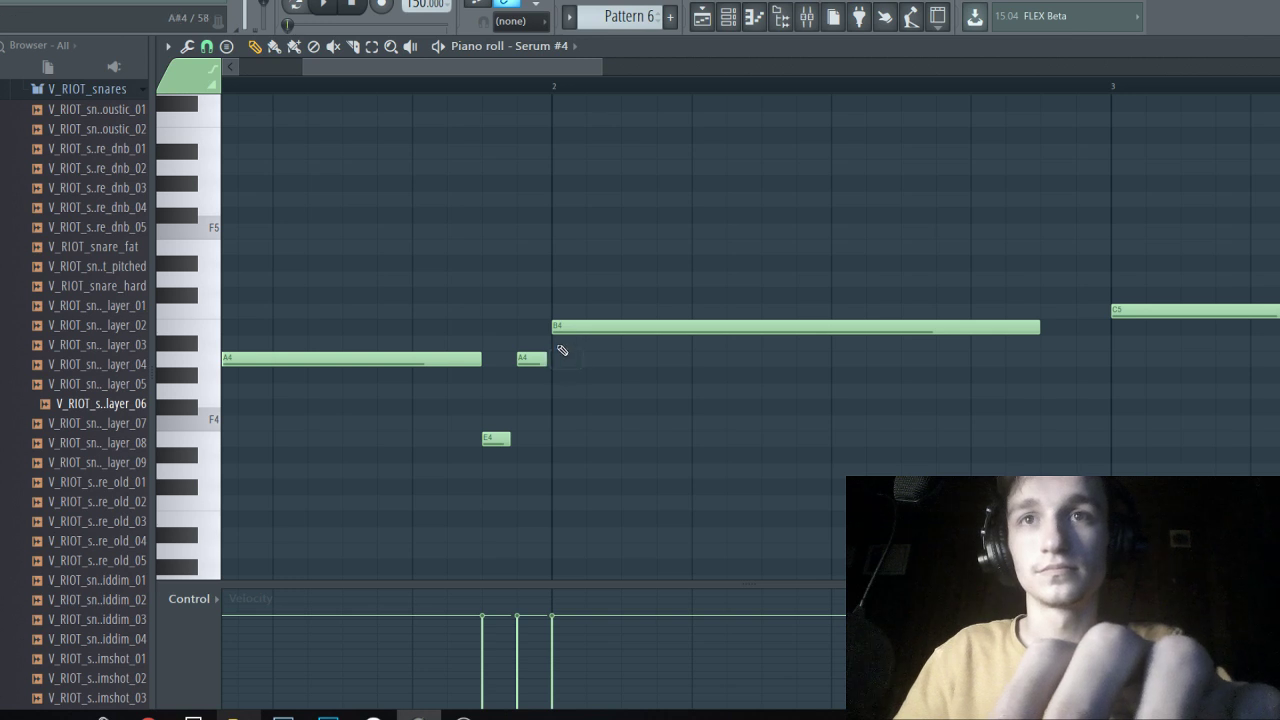
Add a short A#4 grace note at bar 2, start the long B4 slightly after it, and play the result.
scroll(1023, 386, "down", 1)
key("space")
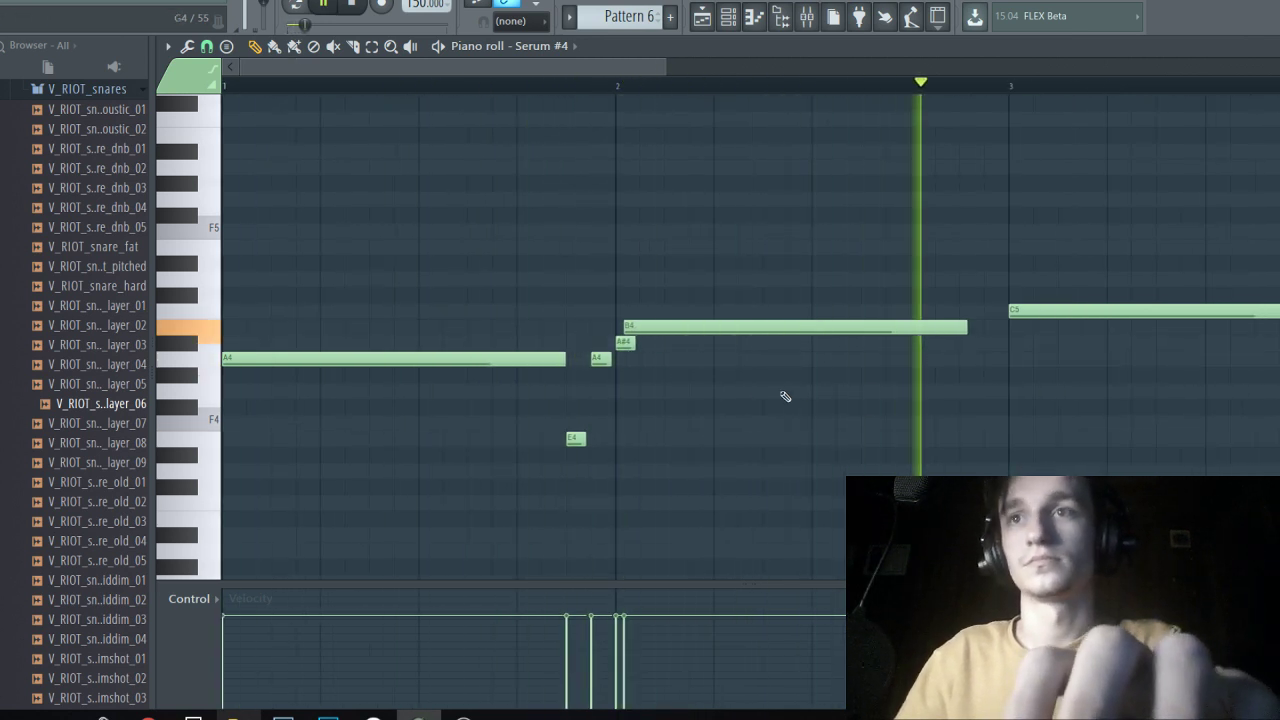
key("space")
Add short A4 and B4 notes before bar 3 and a B4 grace note at bar 3, starting the C5 slightly late.
scroll(846, 363, "right", 2)
left_click(803, 372)
right_click(808, 374)
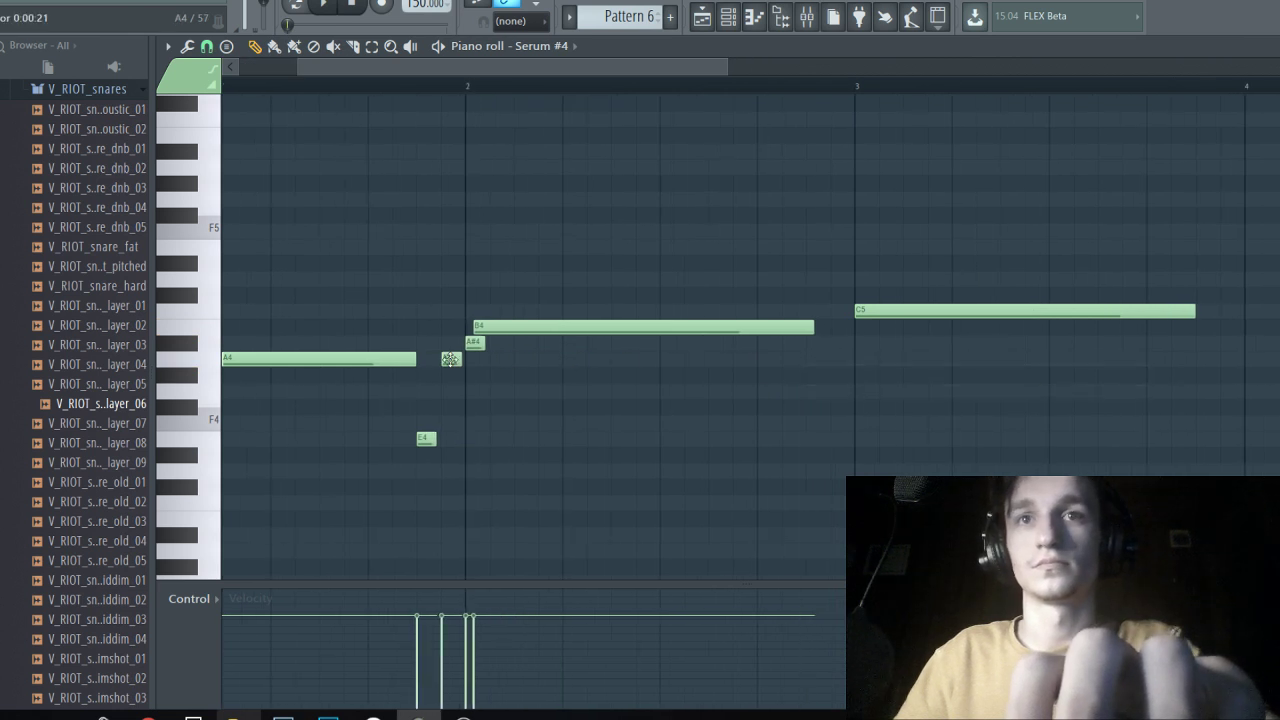
scroll(871, 380, "up", 1)
left_click(797, 359)
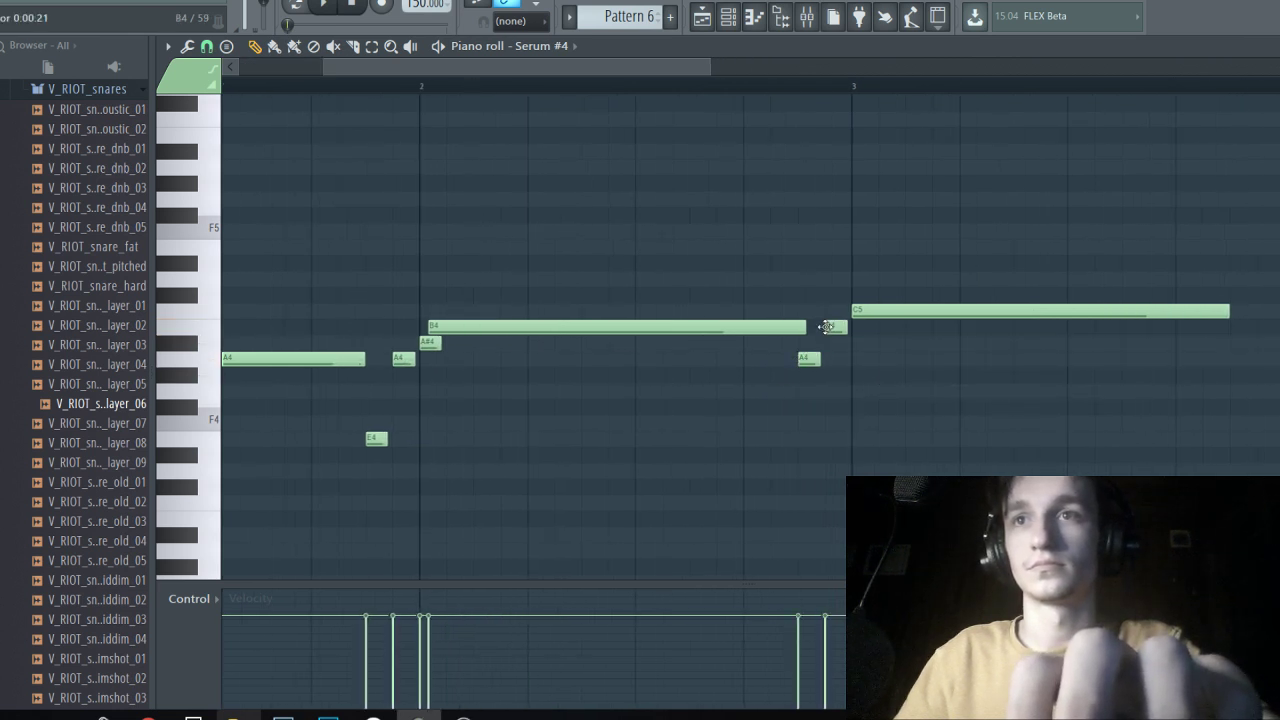
scroll(840, 335, "up", 1)
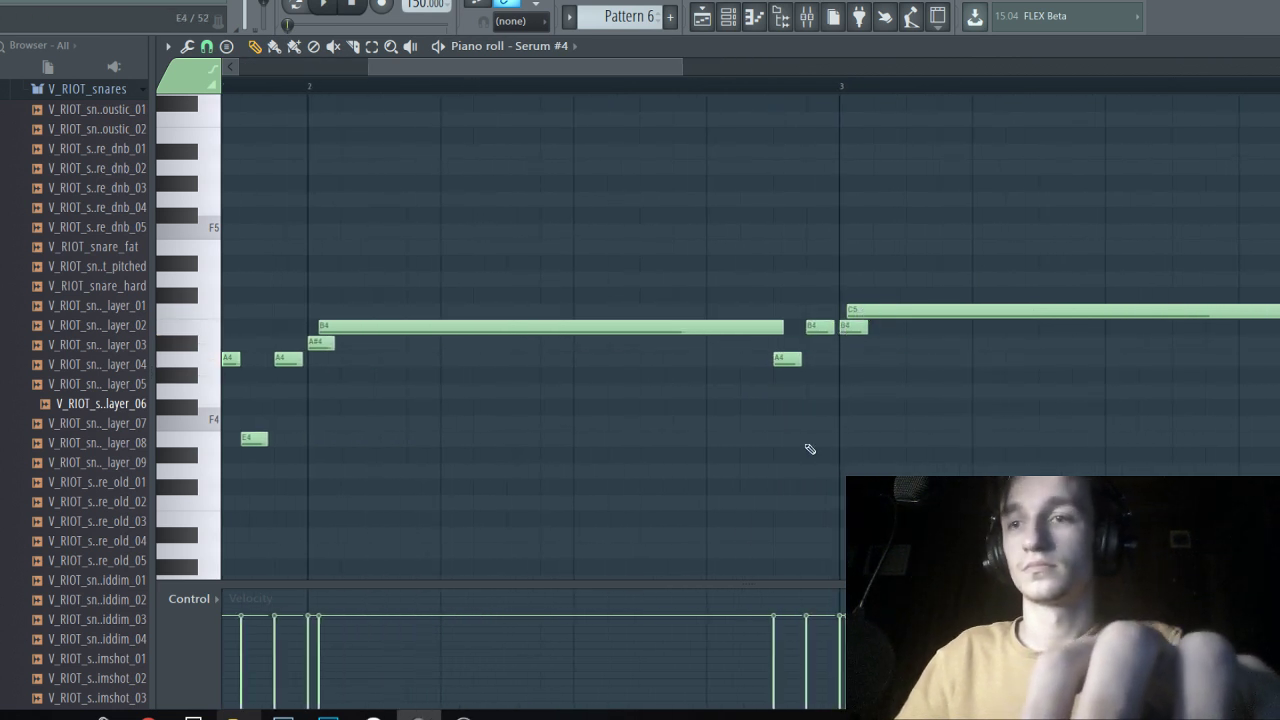
Check the stream's audio levels in OBS and return to the FL Studio piano roll.
left_click(463, 718)
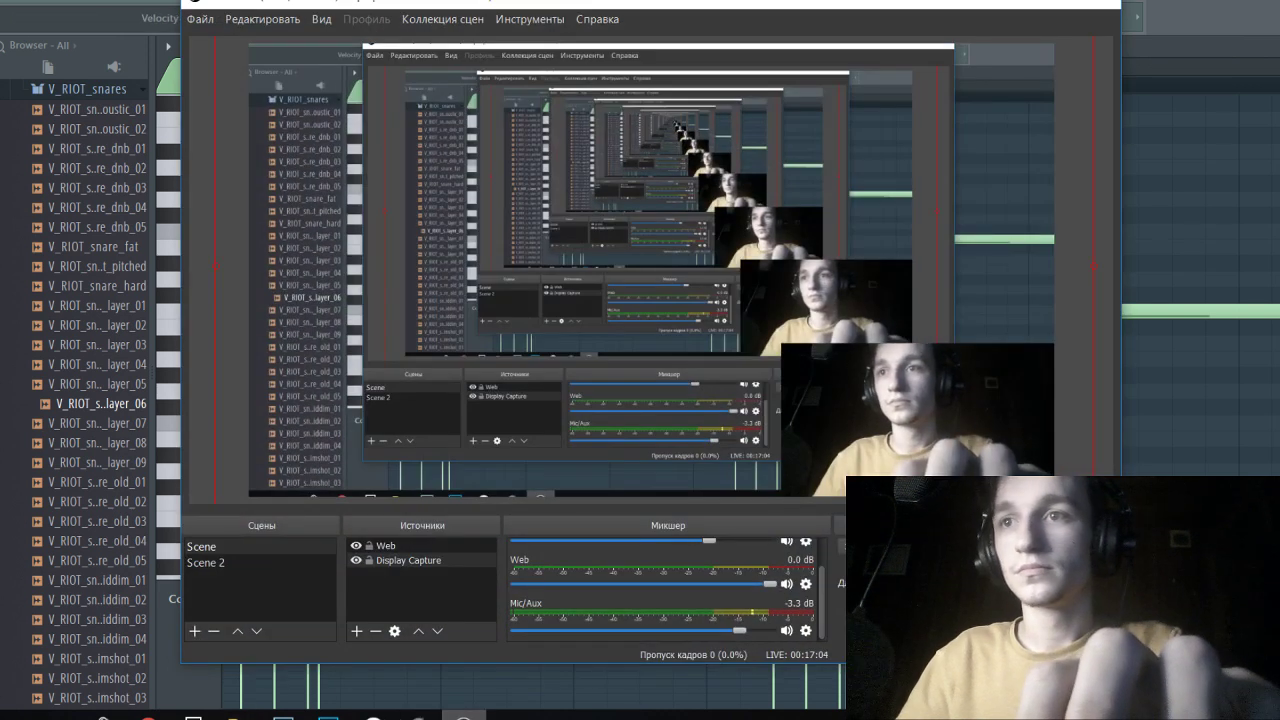
left_click(1199, 42)
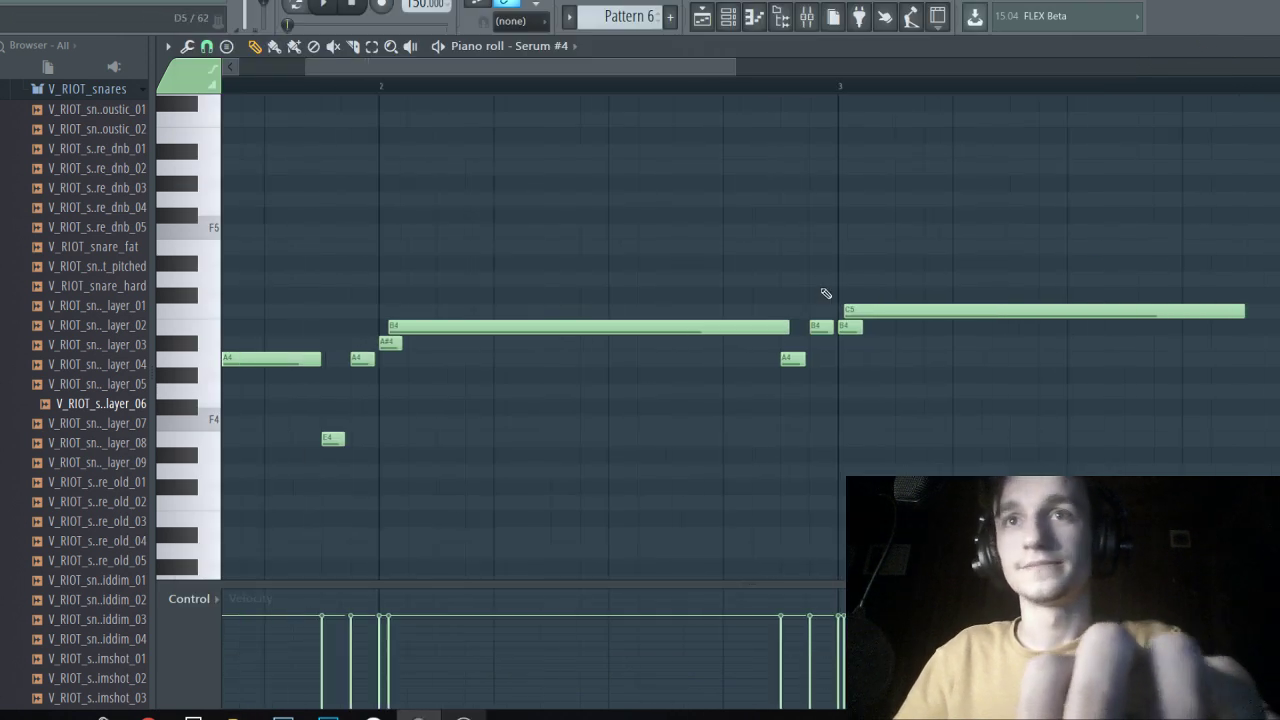
Shorten the long B4 note in bar 2 to 0:13:12 and play the melody.
scroll(817, 329, "up", 3)
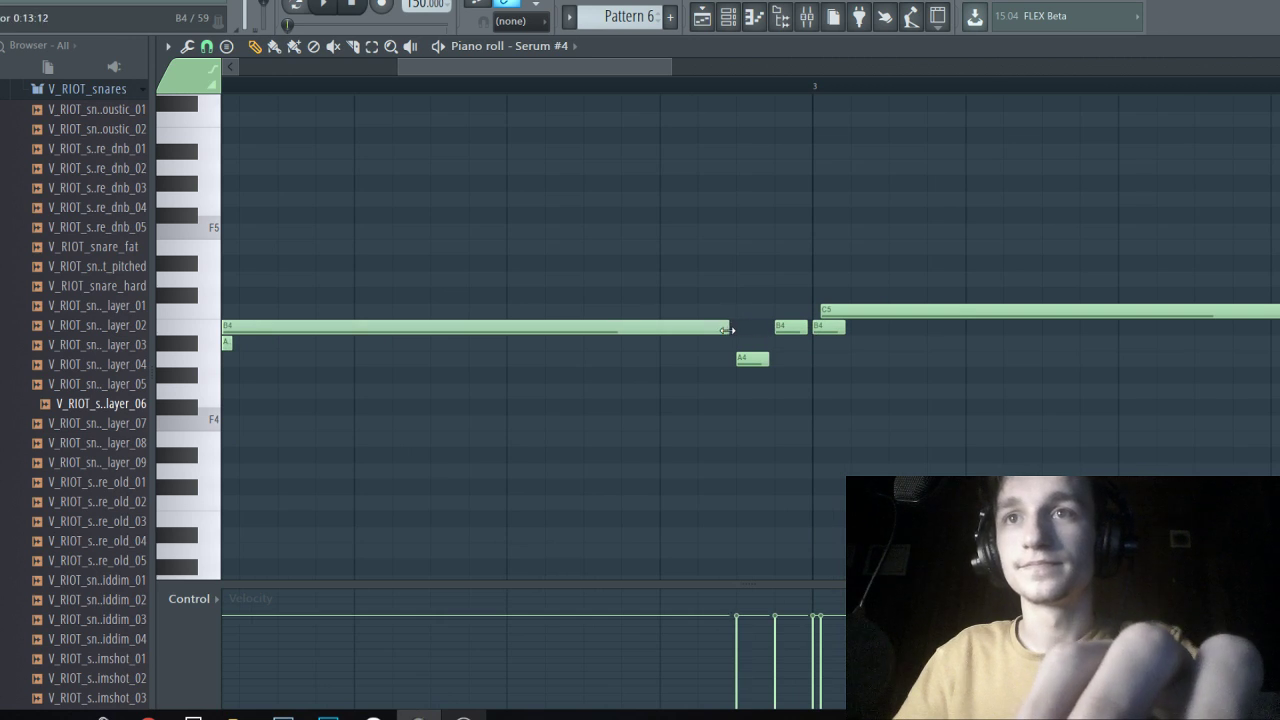
scroll(727, 330, "down", 4)
key("space")
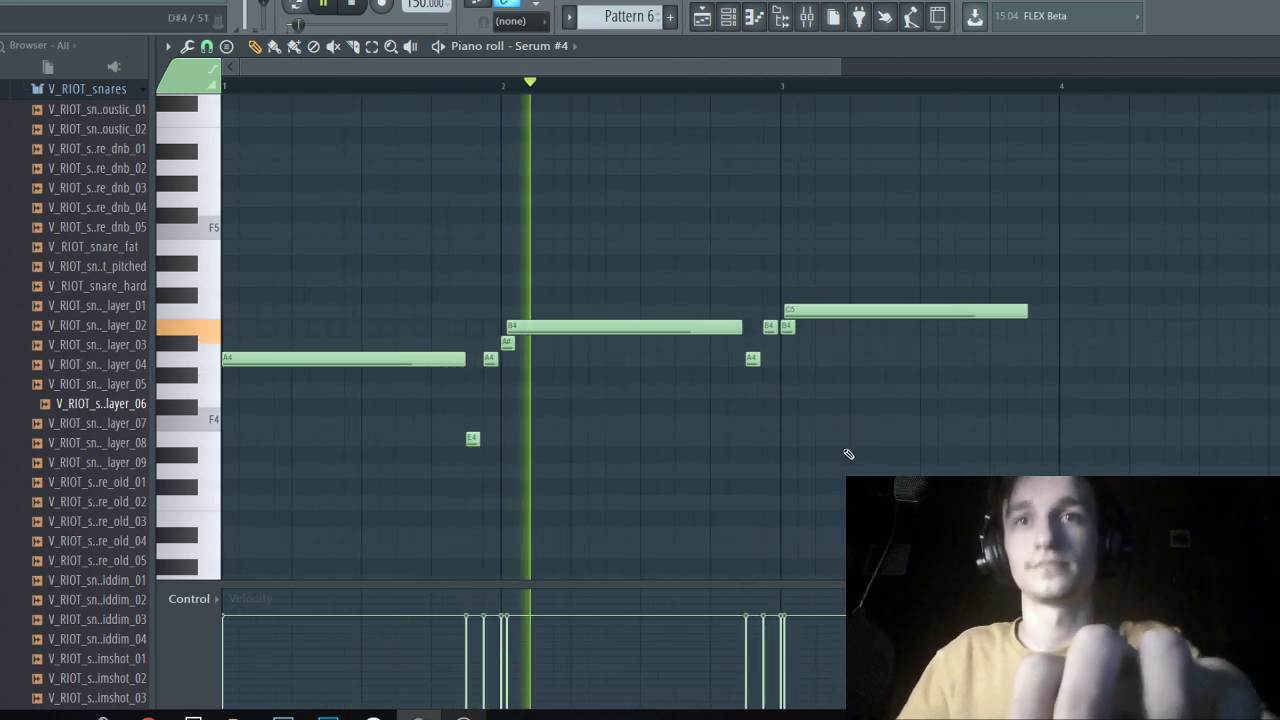
scroll(834, 430, "down", 1)
scroll(838, 427, "up", 2)
scroll(446, 368, "down", 1)
scroll(842, 359, "up", 2)
key("space")
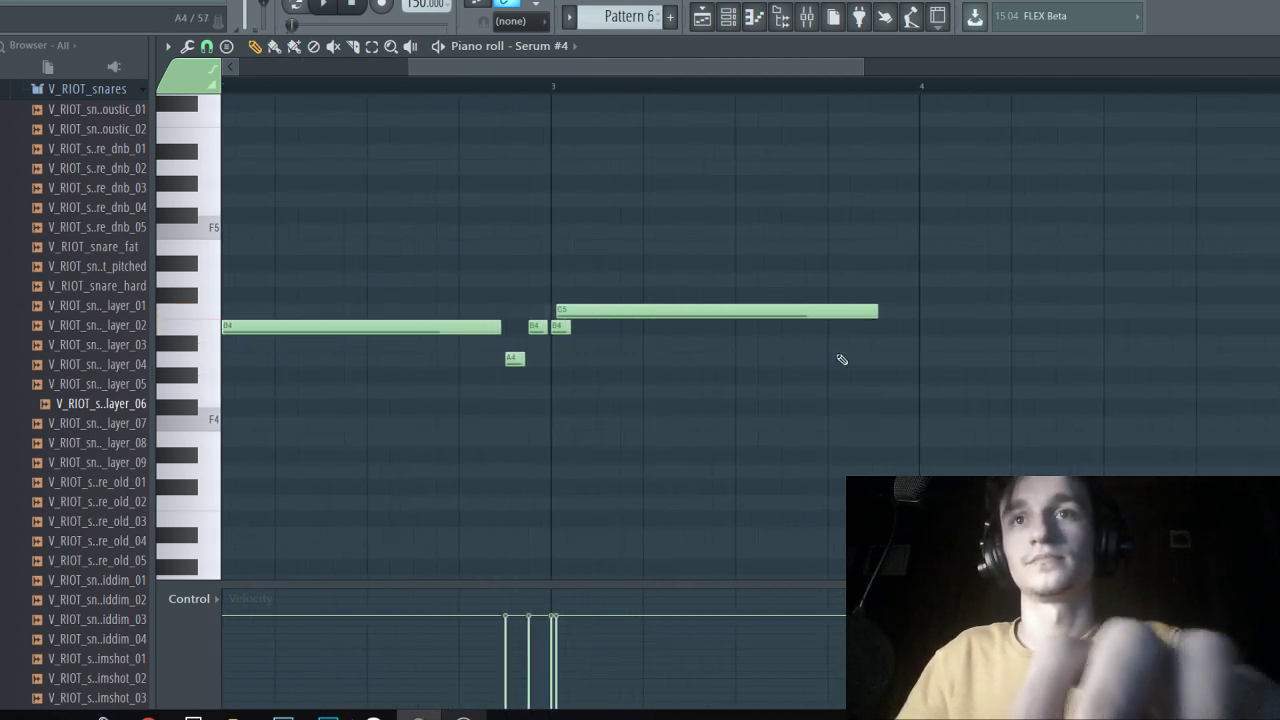
Play the lead from just before bar 3 to hear the transition into the C5 note.
scroll(882, 253, "down", 2)
left_click(643, 90)
key("space")
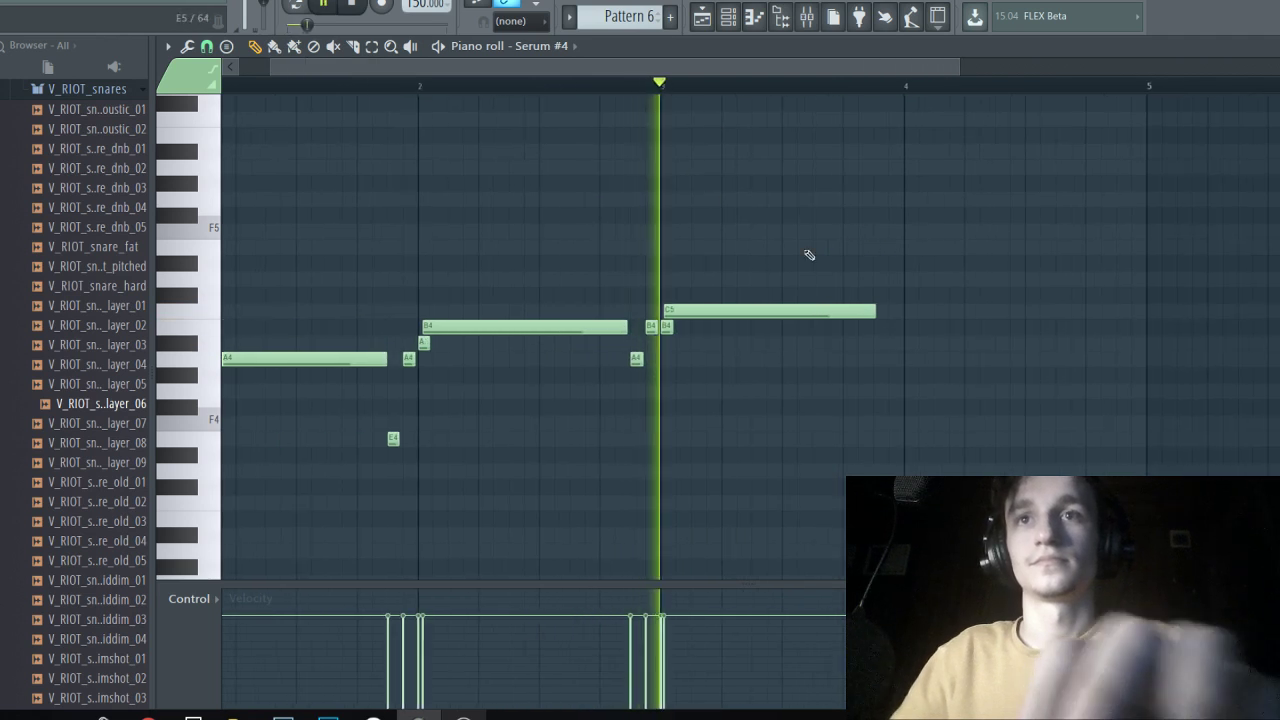
scroll(871, 285, "up", 2)
key("space")
key("space")
Shorten the C5 note in bar 3 to 0:08:00 and play the melody from the start.
left_click_drag(867, 311, 680, 312)
key("ctrl+z")
key("space")
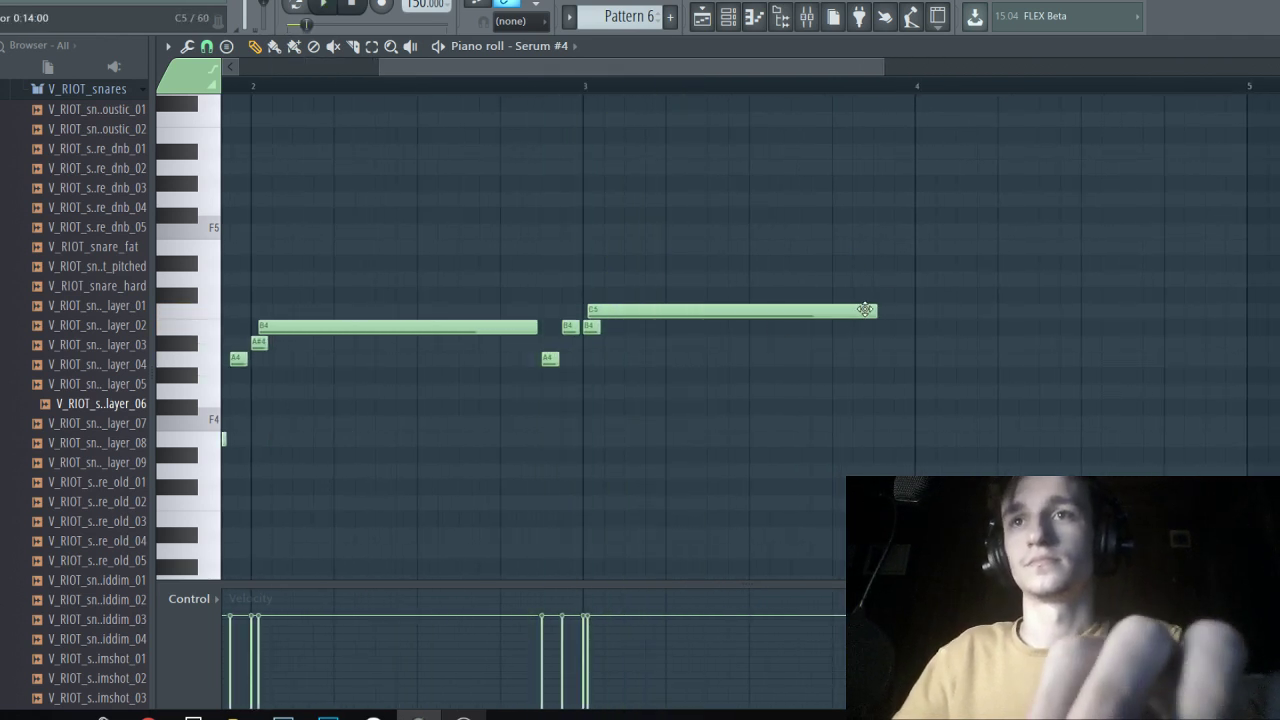
key("space")
left_click_drag(873, 311, 738, 313)
key("space")
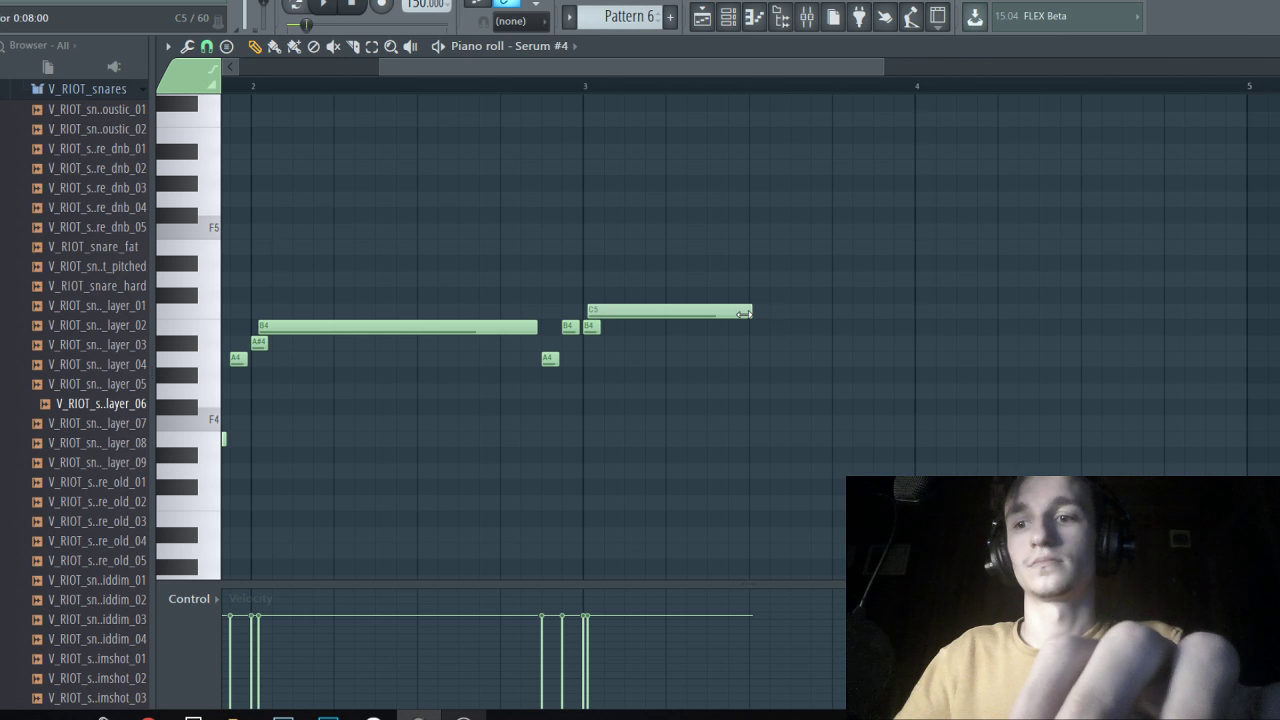
scroll(790, 300, "down", 2)
key("space")
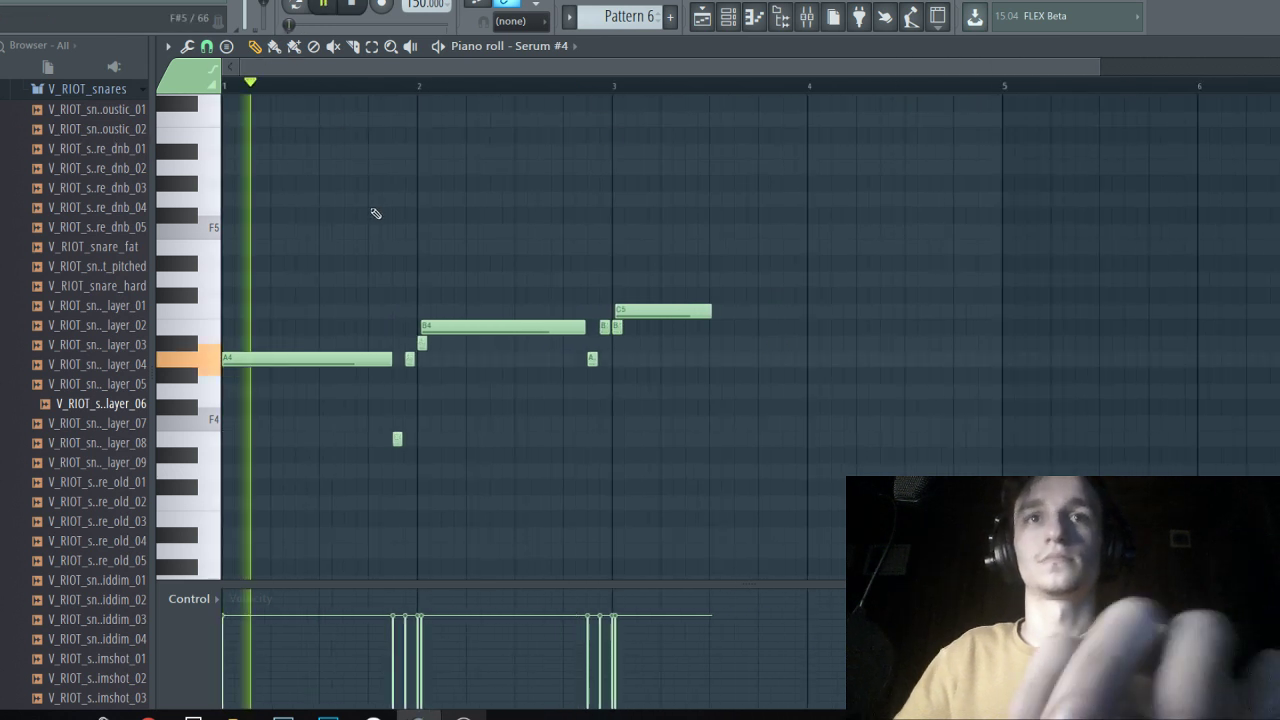
Shorten the C5 note to 0:04:00, add an A5 note of equal length at bar 3's second beat, and play it back.
left_click(729, 16)
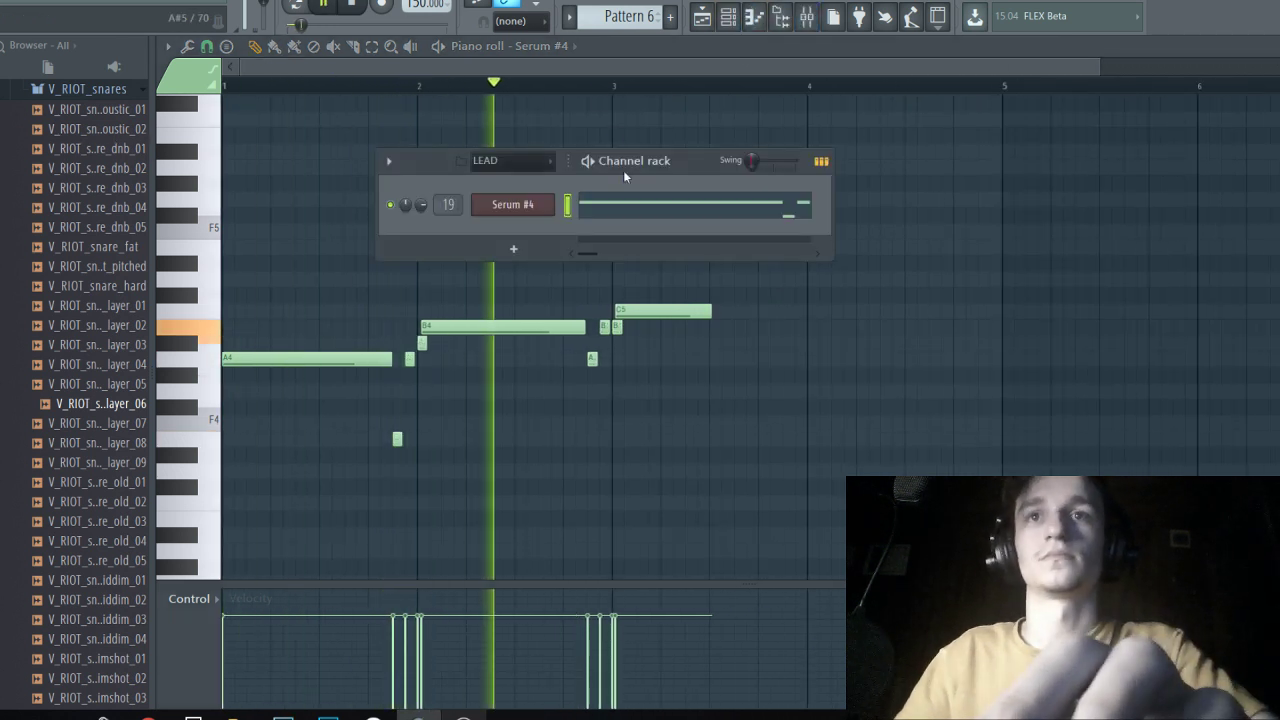
right_click(950, 378)
key("space")
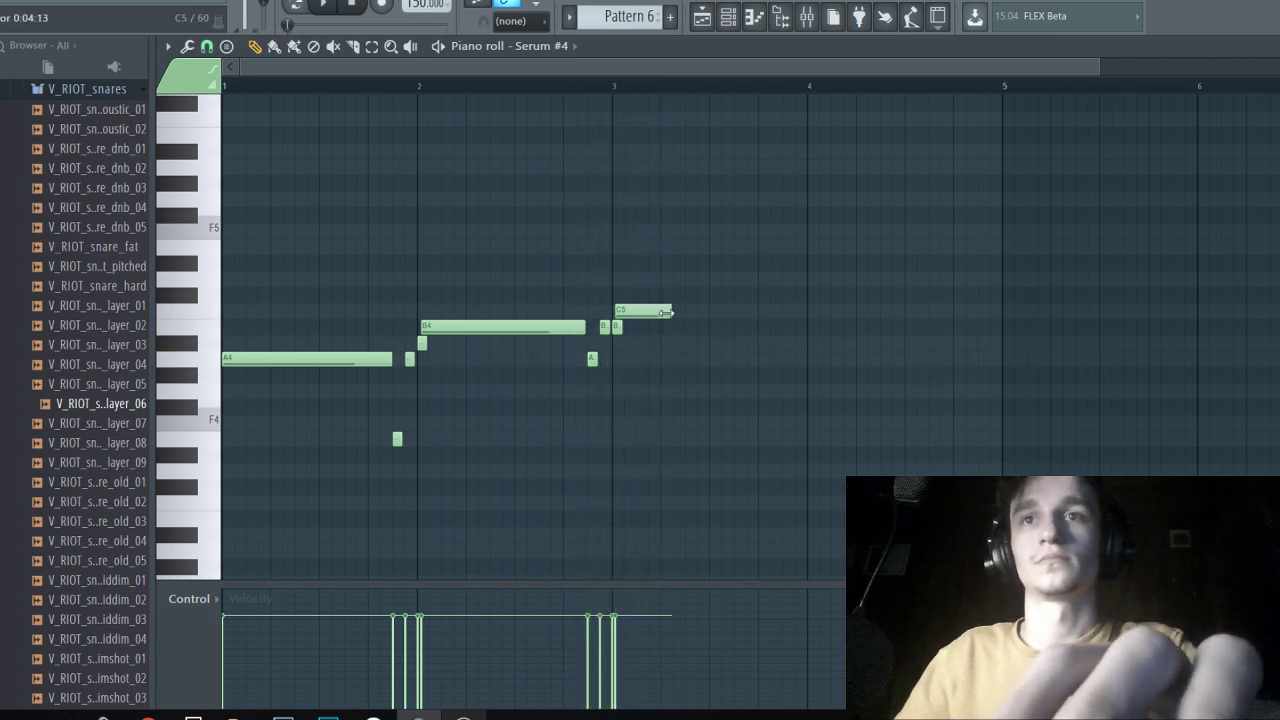
scroll(657, 200, "up", 2)
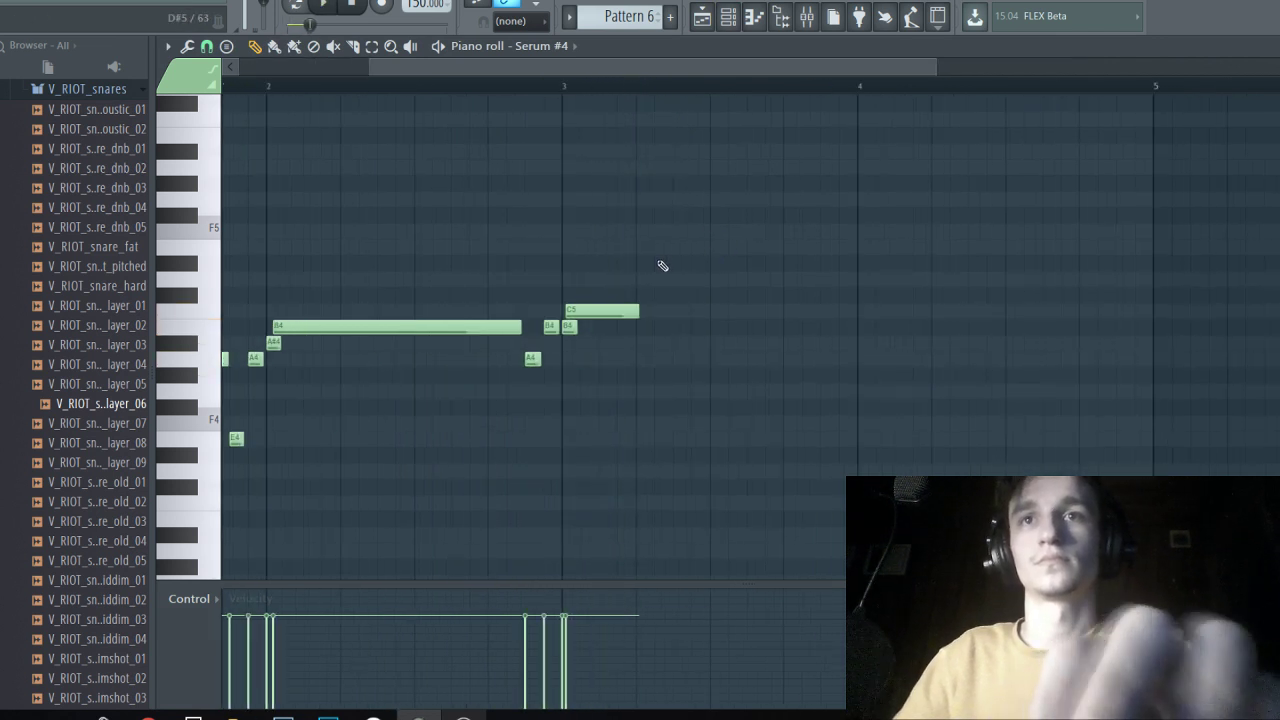
left_click(624, 200)
left_click_drag(624, 203, 630, 169)
key("space")
scroll(712, 264, "up", 2)
key("space")
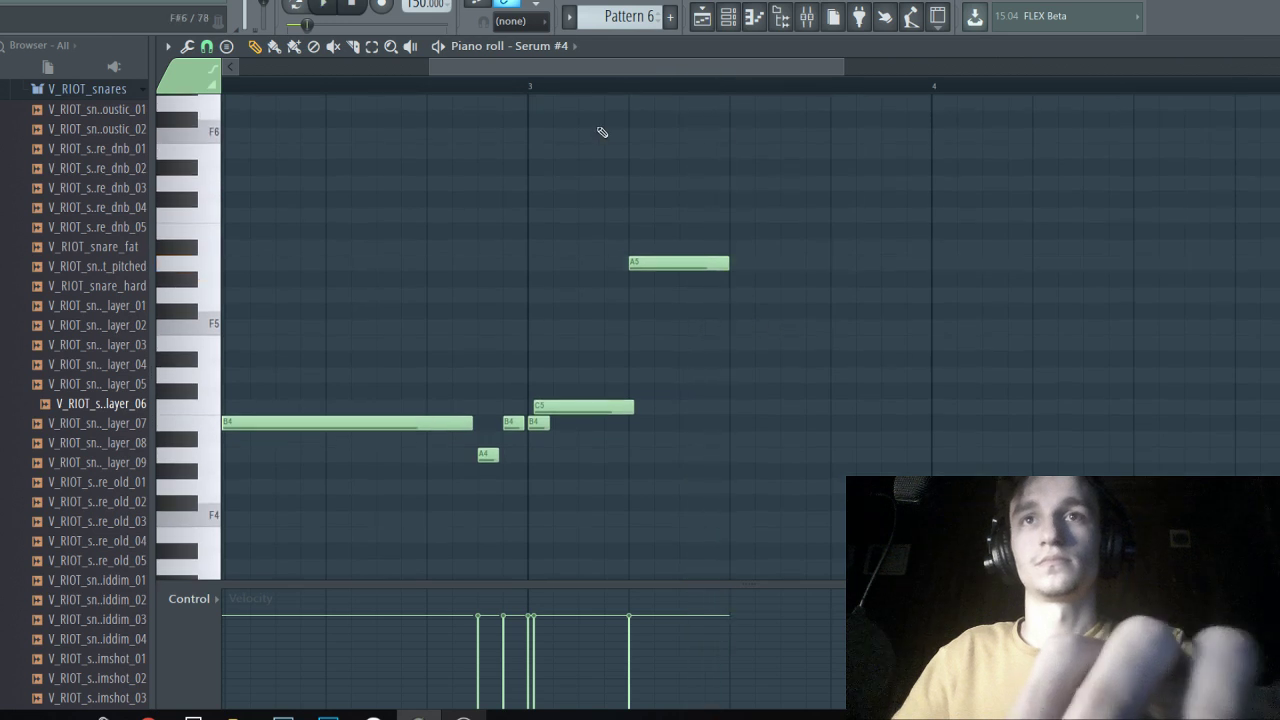
key("space")
key("space")
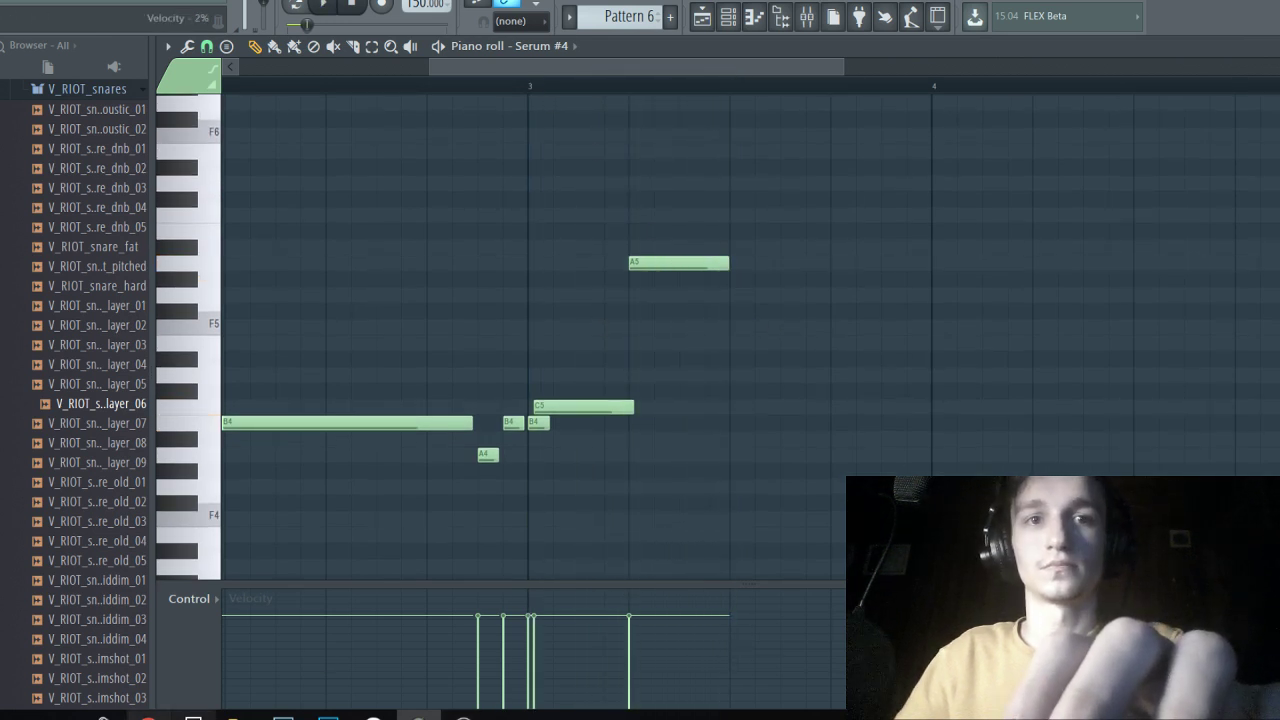
Check the live chat on the YouTube streaming dashboard and return to the piano roll.
left_click(148, 717)
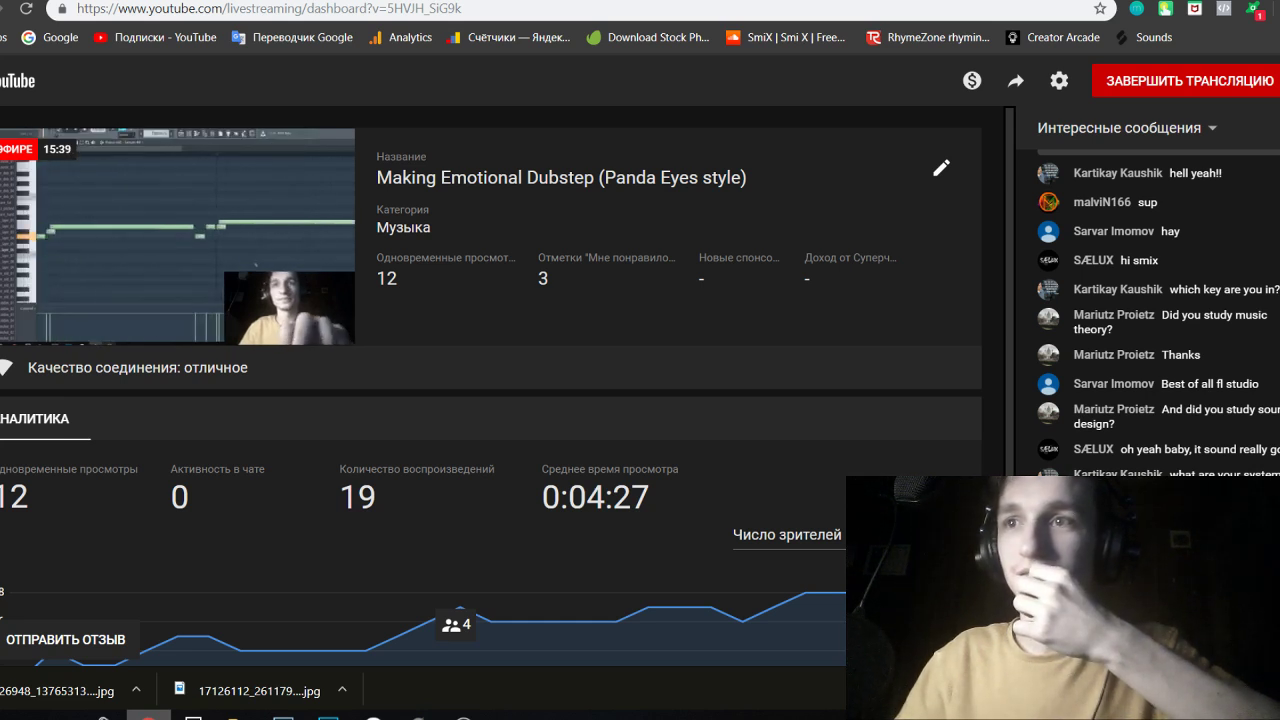
key("alt+Tab")
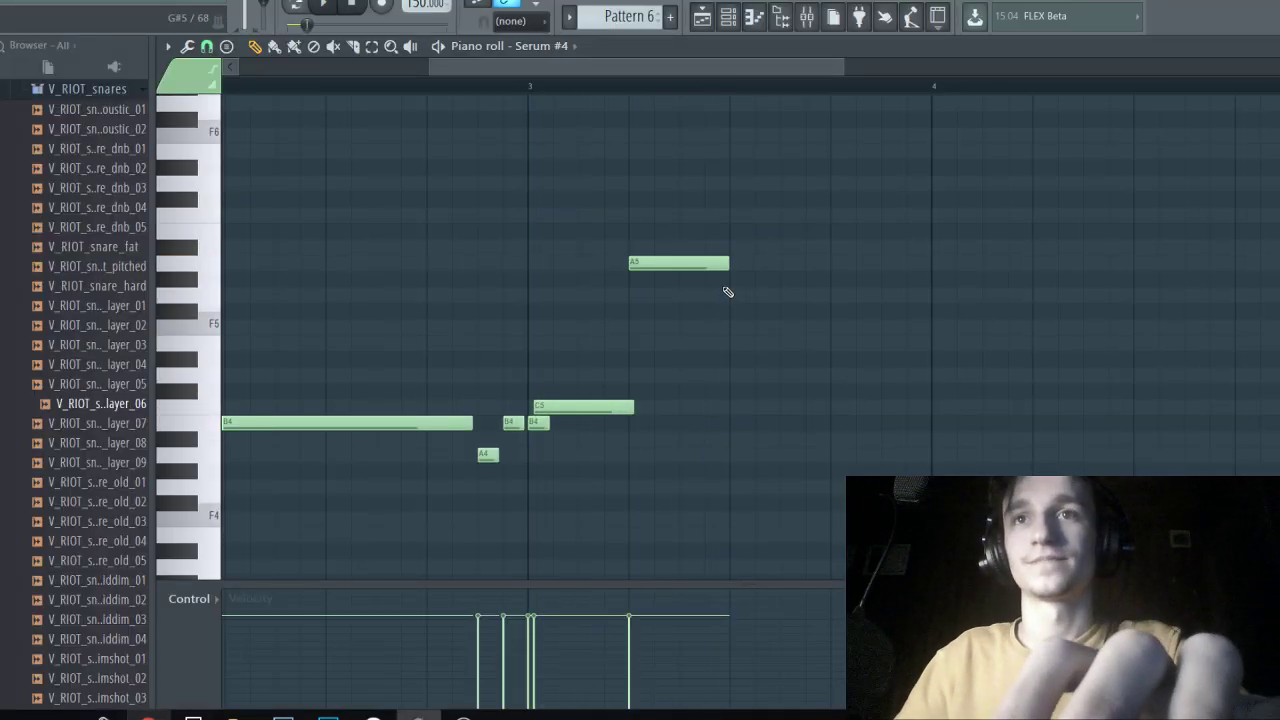
Move the A5 note about half a beat earlier in bar 3 and shorten the C5 to end where it starts.
left_click(625, 295)
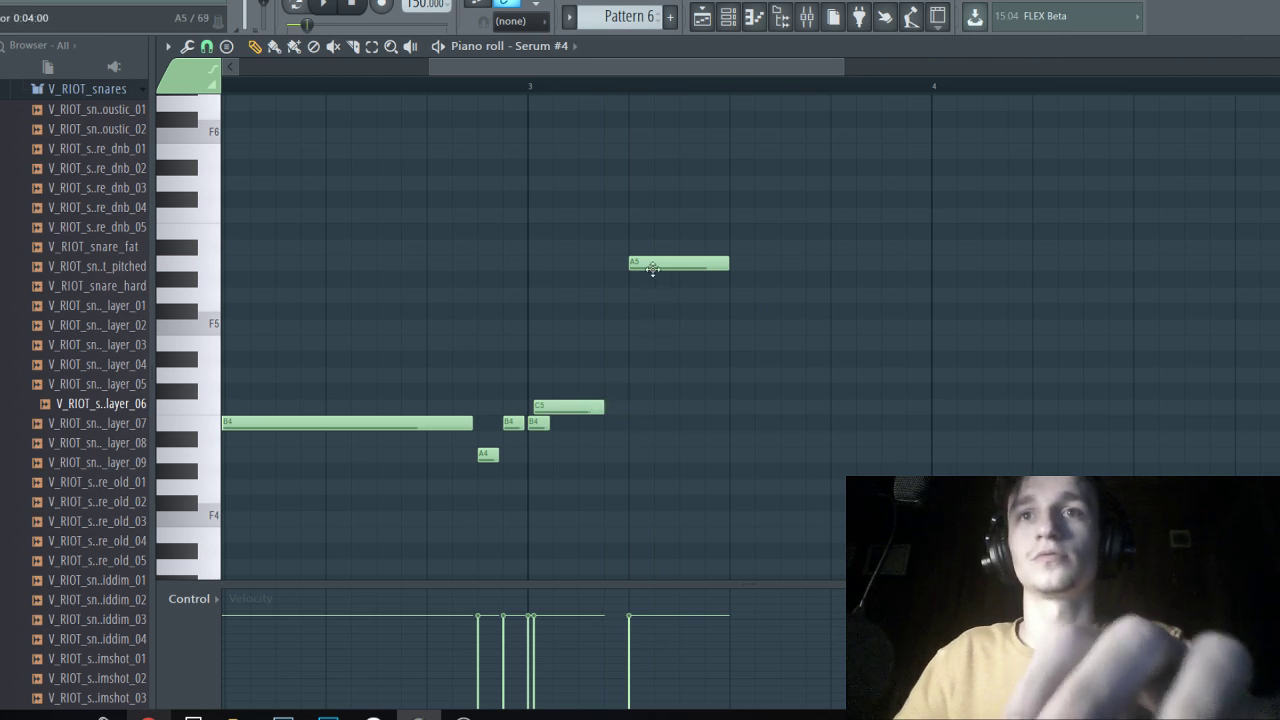
left_click_drag(652, 268, 602, 260)
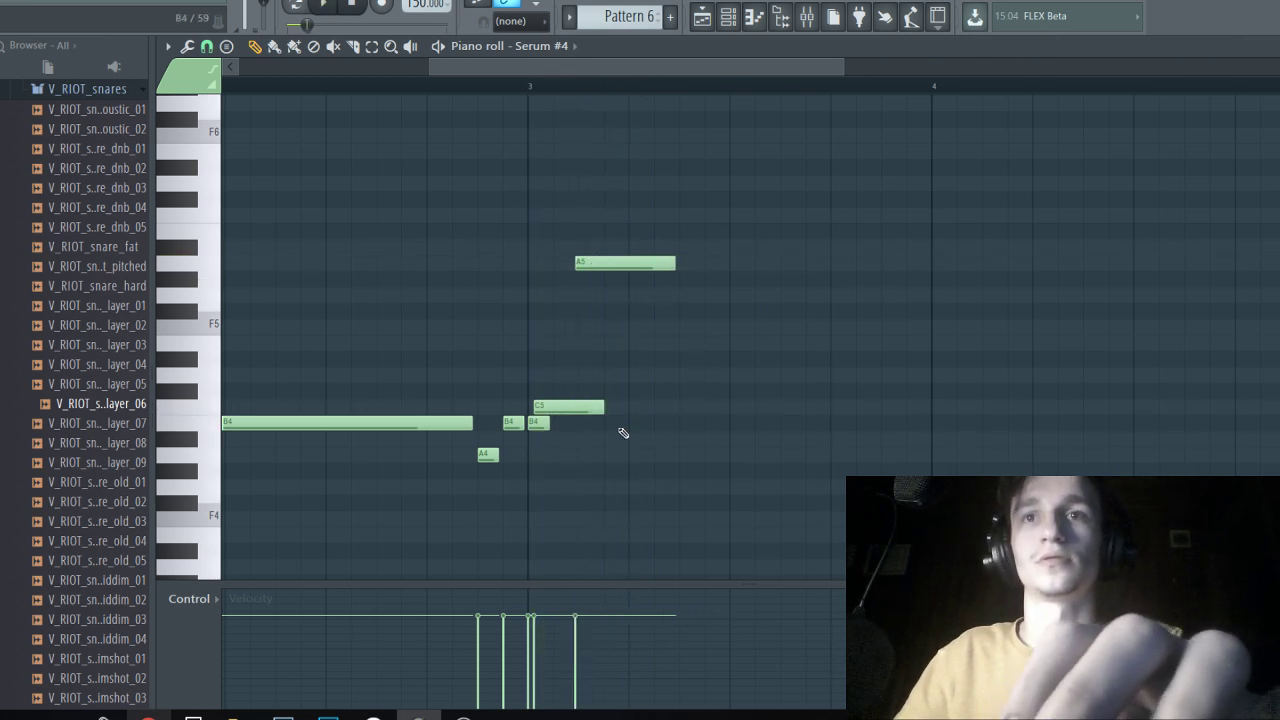
left_click_drag(580, 410, 576, 410)
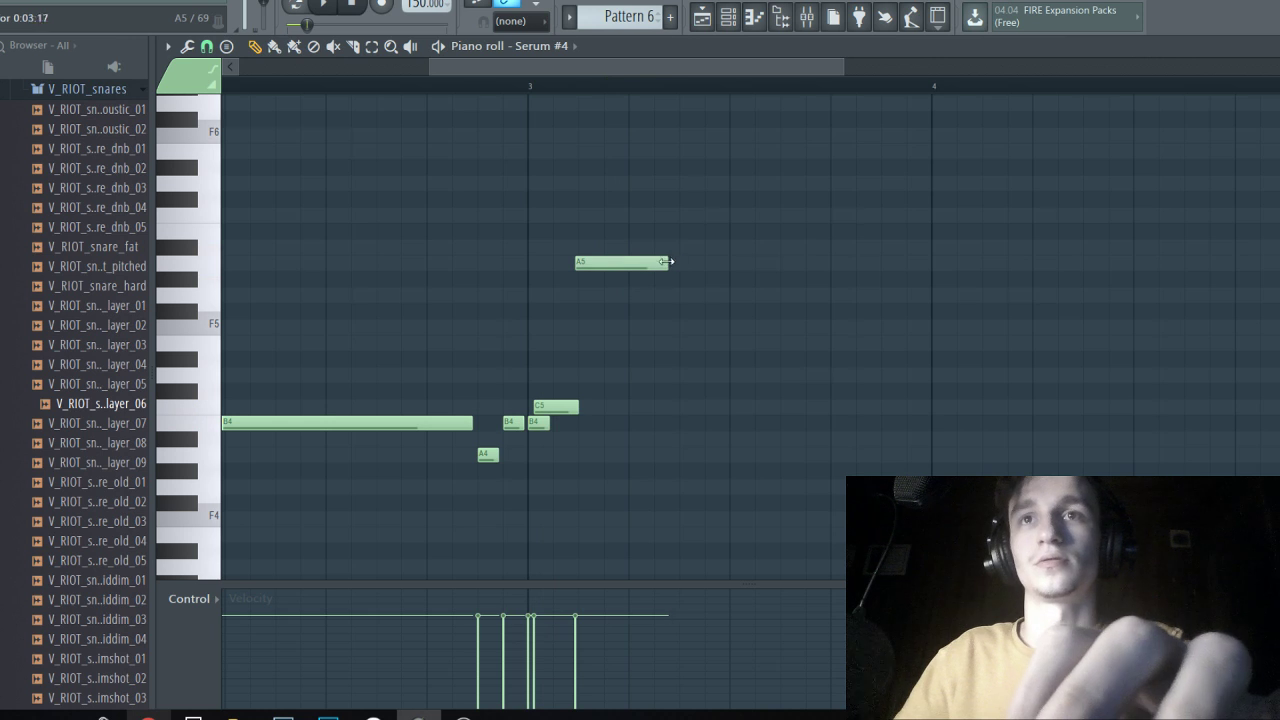
Shorten the A5 note to 0:02:00, add G5 and E5 notes of equal length after it, and play the phrase.
left_click(637, 296)
left_click(682, 325)
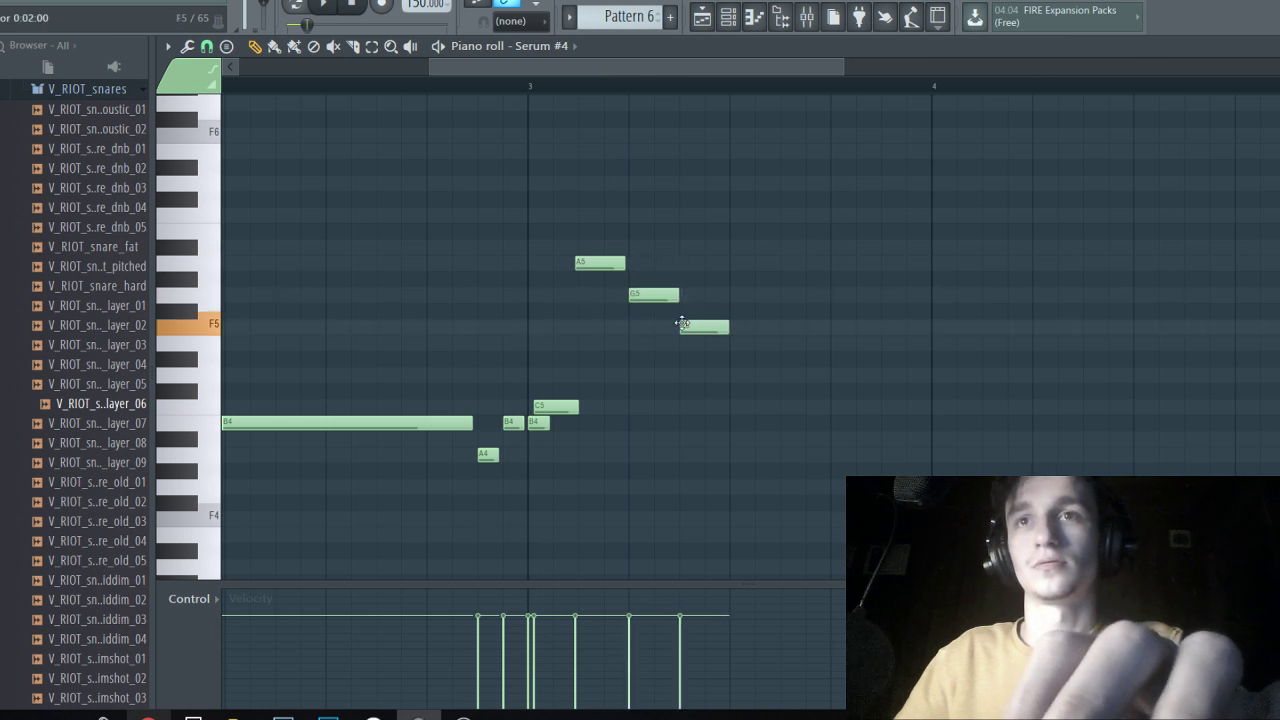
left_click(683, 341)
key("space")
scroll(647, 375, "up", 1)
key("space")
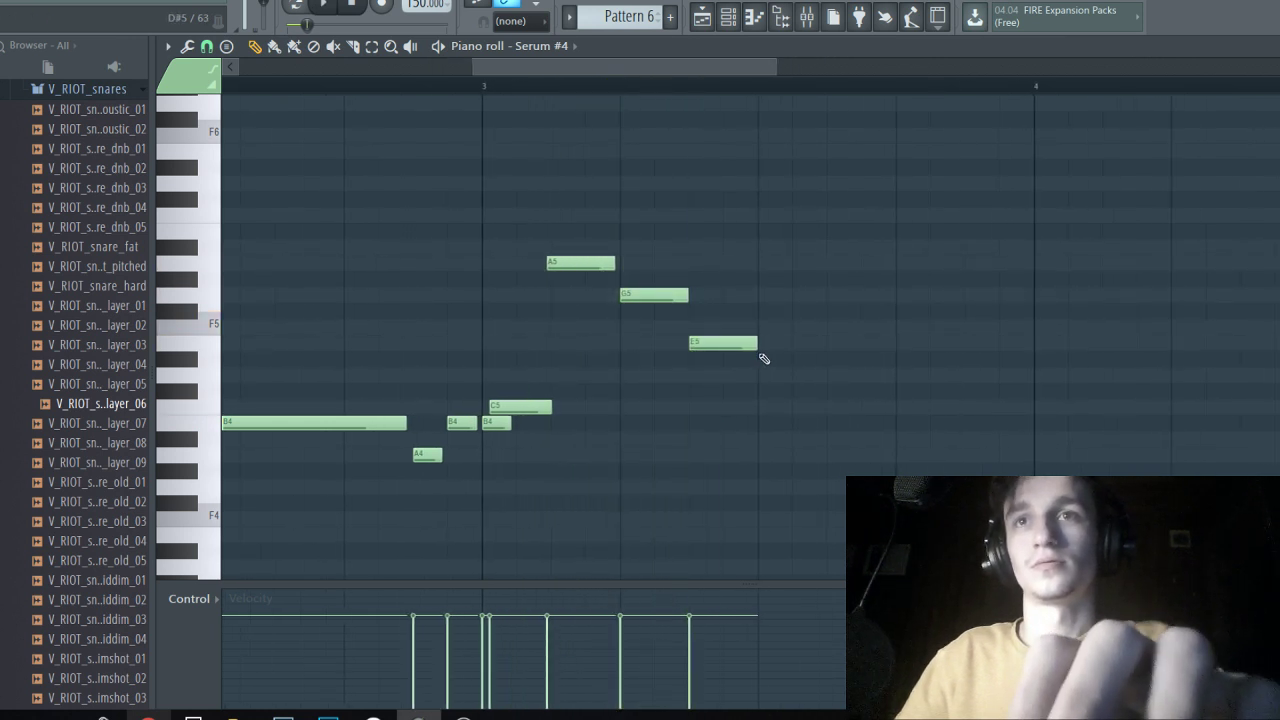
Add a short G#5 grace note at bar 3's third beat, followed by A5, G5 and E5 notes, checking it by playback.
scroll(764, 357, "up", 2)
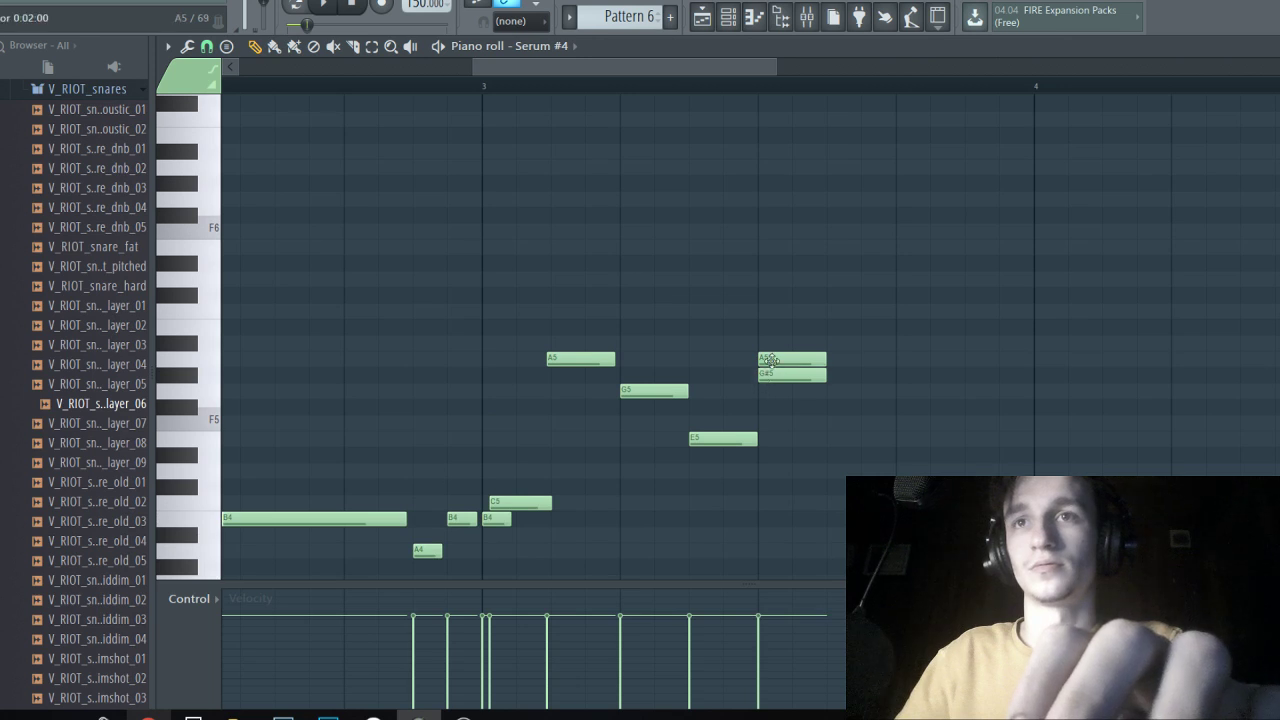
key("space")
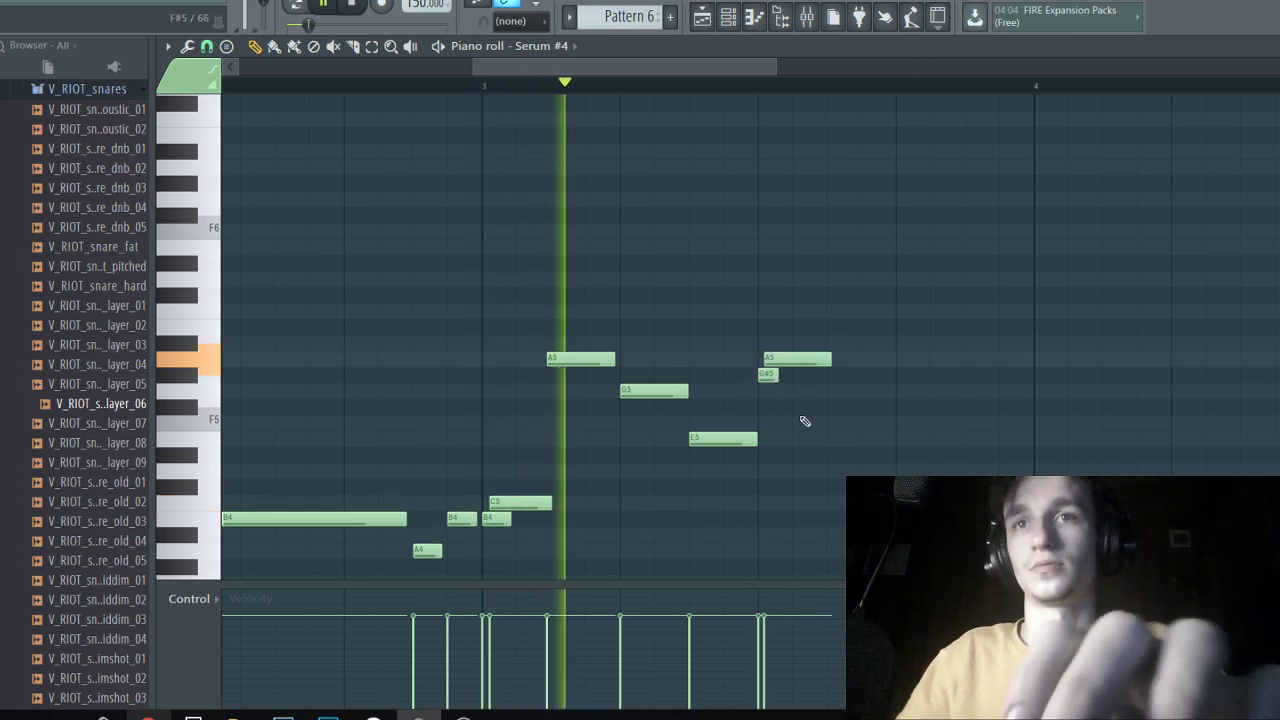
key("space")
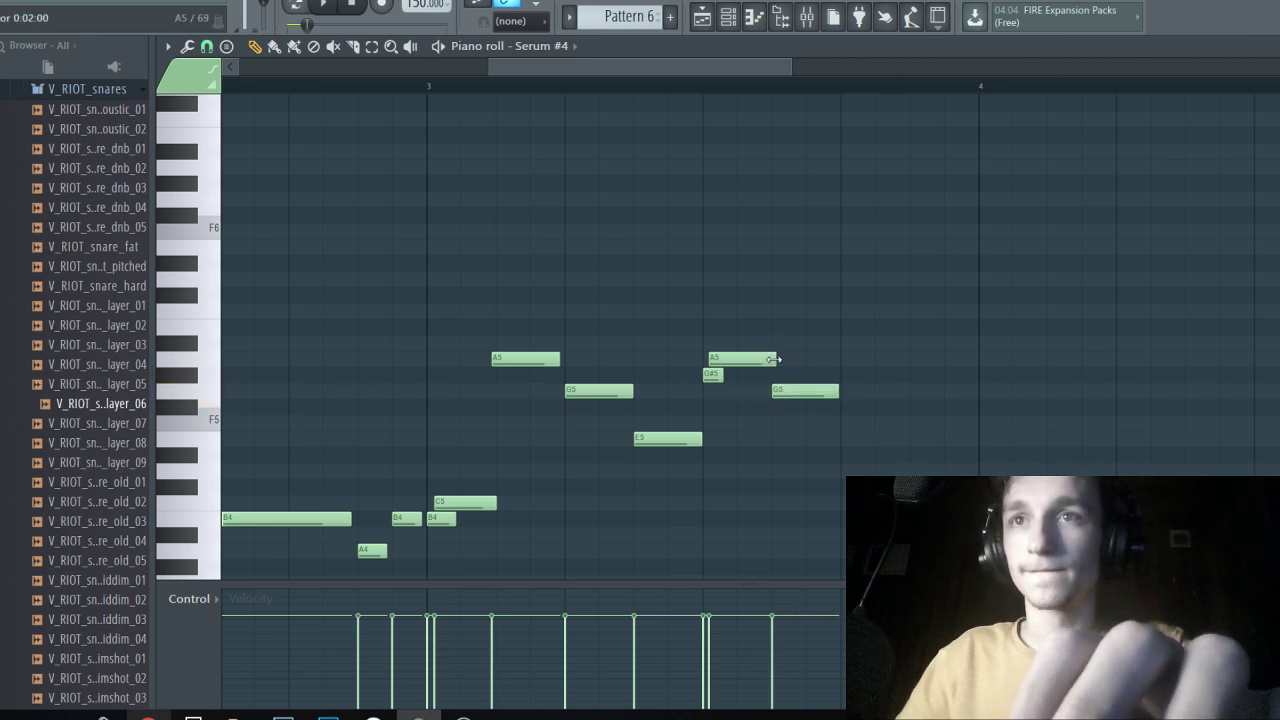
left_click_drag(840, 420, 838, 437)
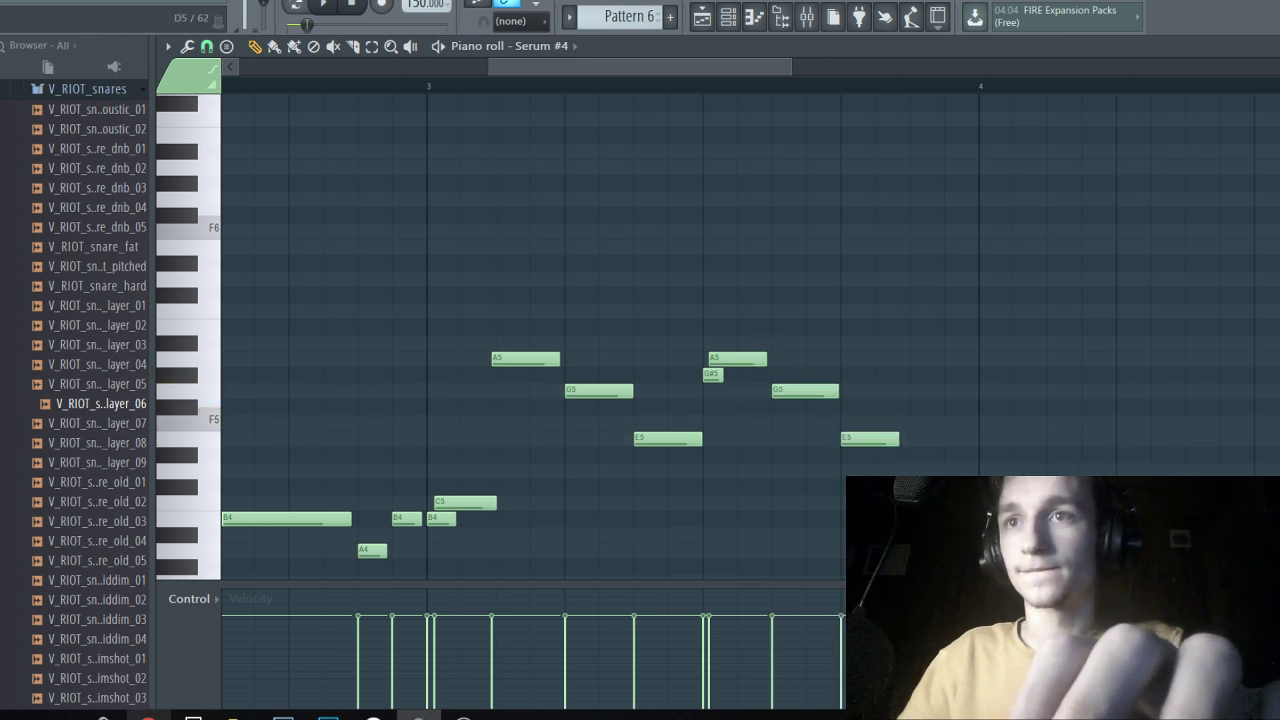
Close bar 3 with a D5 note and duplicate the whole bar 3 phrase into bar 4.
scroll(763, 430, "down", 3)
scroll(775, 400, "down", 3)
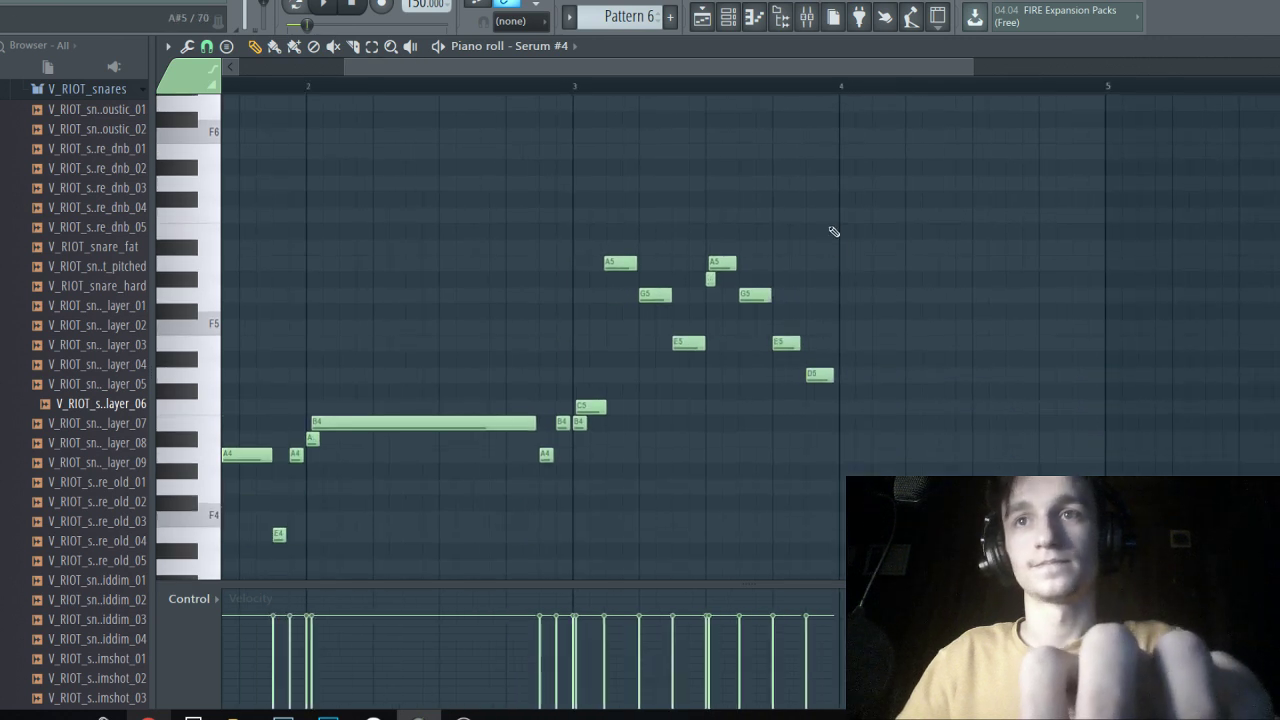
scroll(844, 102, "up", 1)
left_click_drag(845, 91, 573, 120)
left_click_drag(911, 192, 578, 434)
key("ctrl+b")
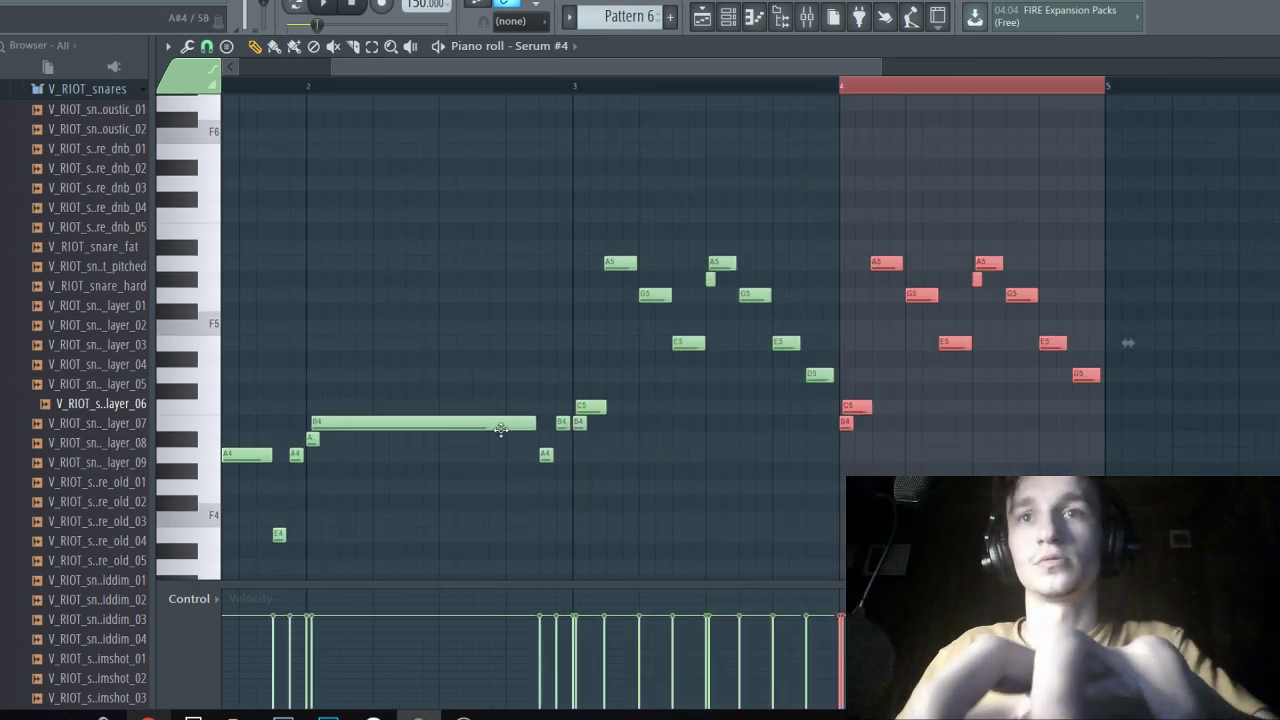
left_click(420, 450, "ctrl")
Play the melody from bar 3, raise the A5 on bar 4's third beat to C6 and the following G5 to B5.
scroll(410, 450, "down", 1)
scroll(937, 463, "up", 2)
scroll(936, 463, "up", 1)
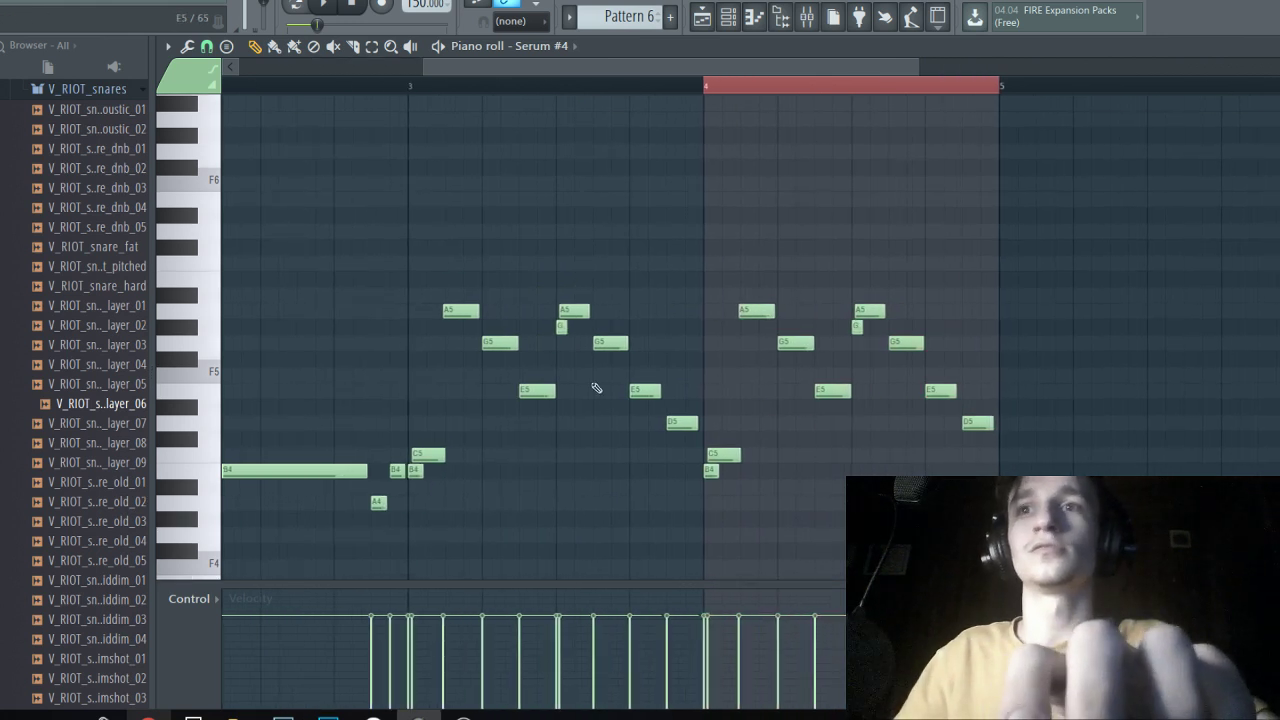
scroll(596, 388, "down", 1)
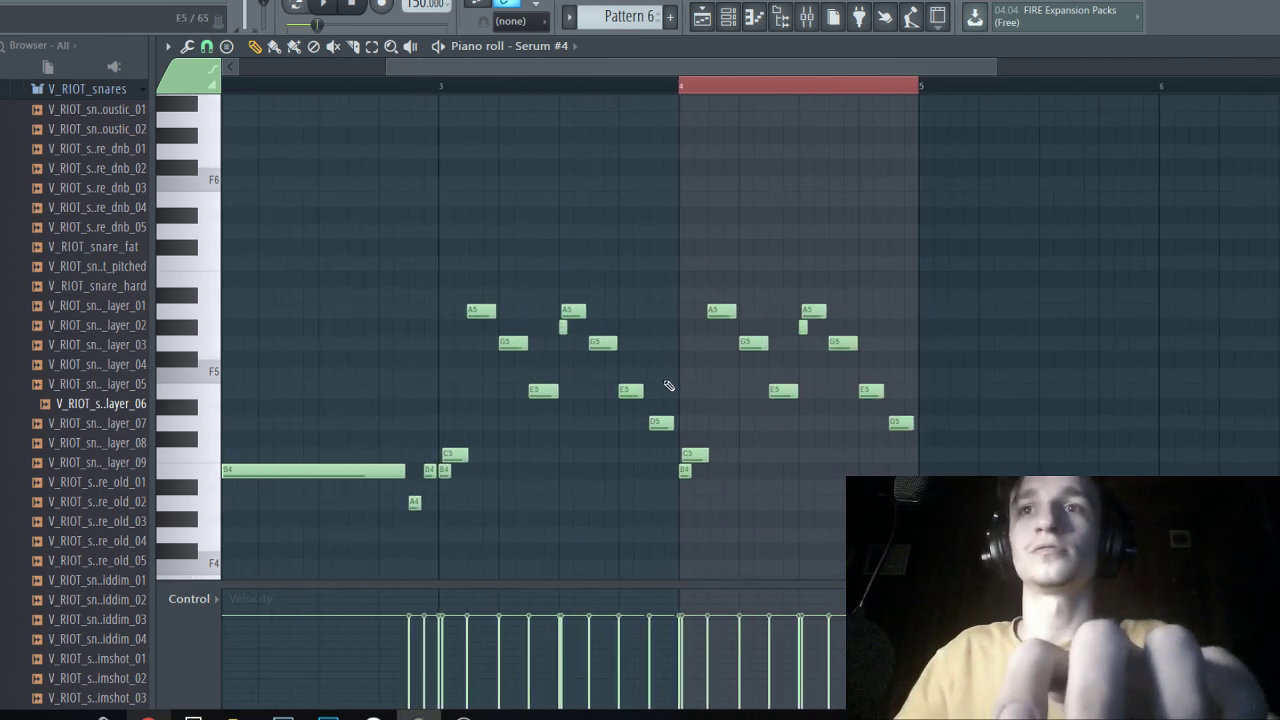
left_click(443, 92)
key("space")
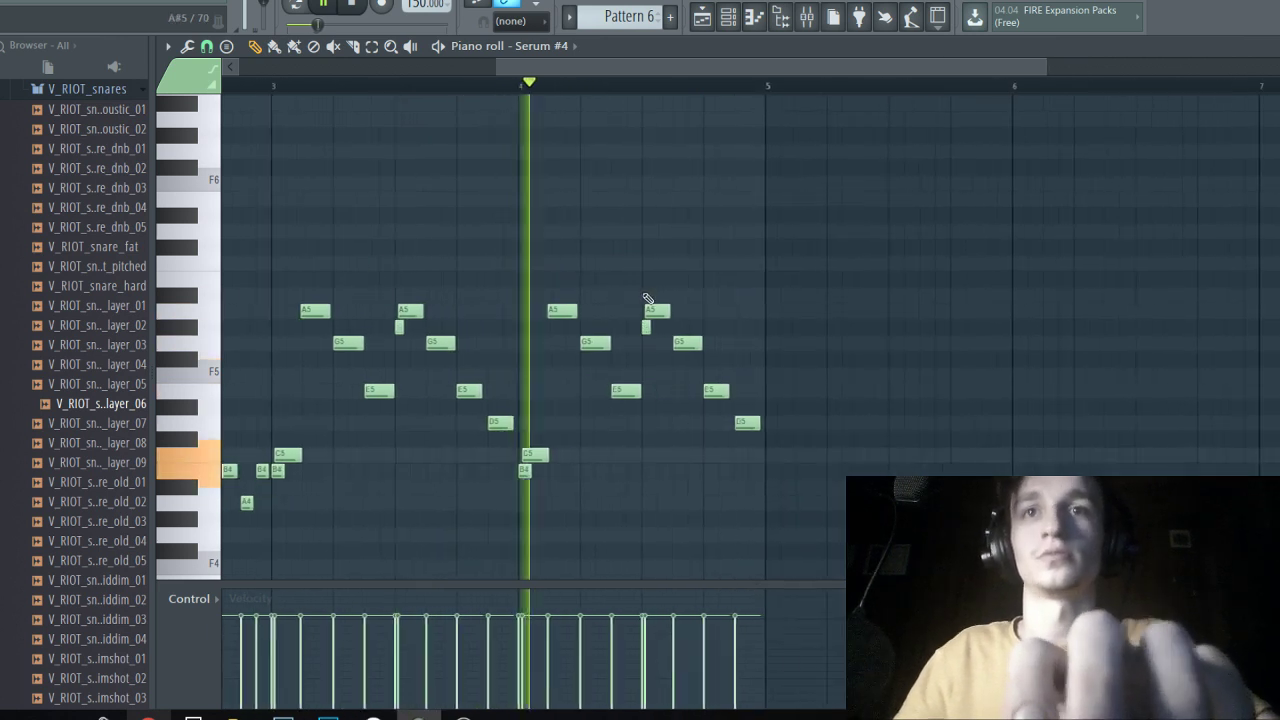
scroll(650, 300, "up", 3)
key("space")
left_click_drag(641, 311, 642, 263)
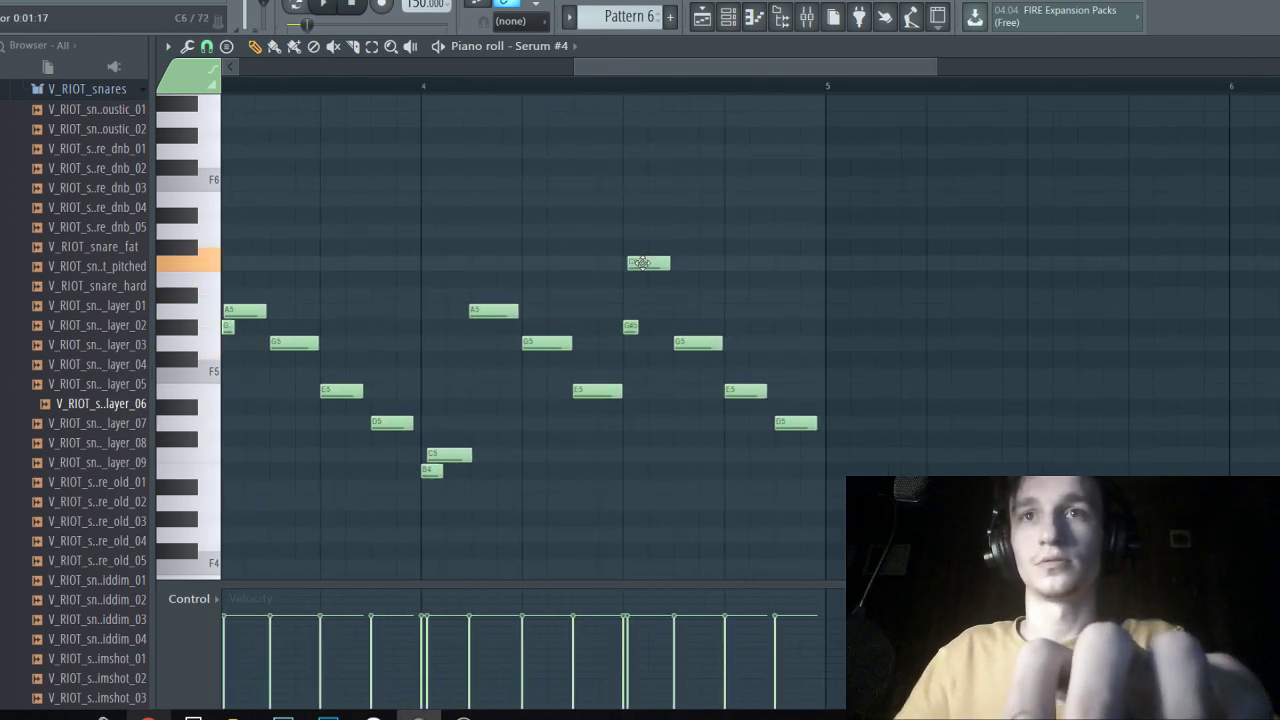
scroll(720, 330, "up", 2)
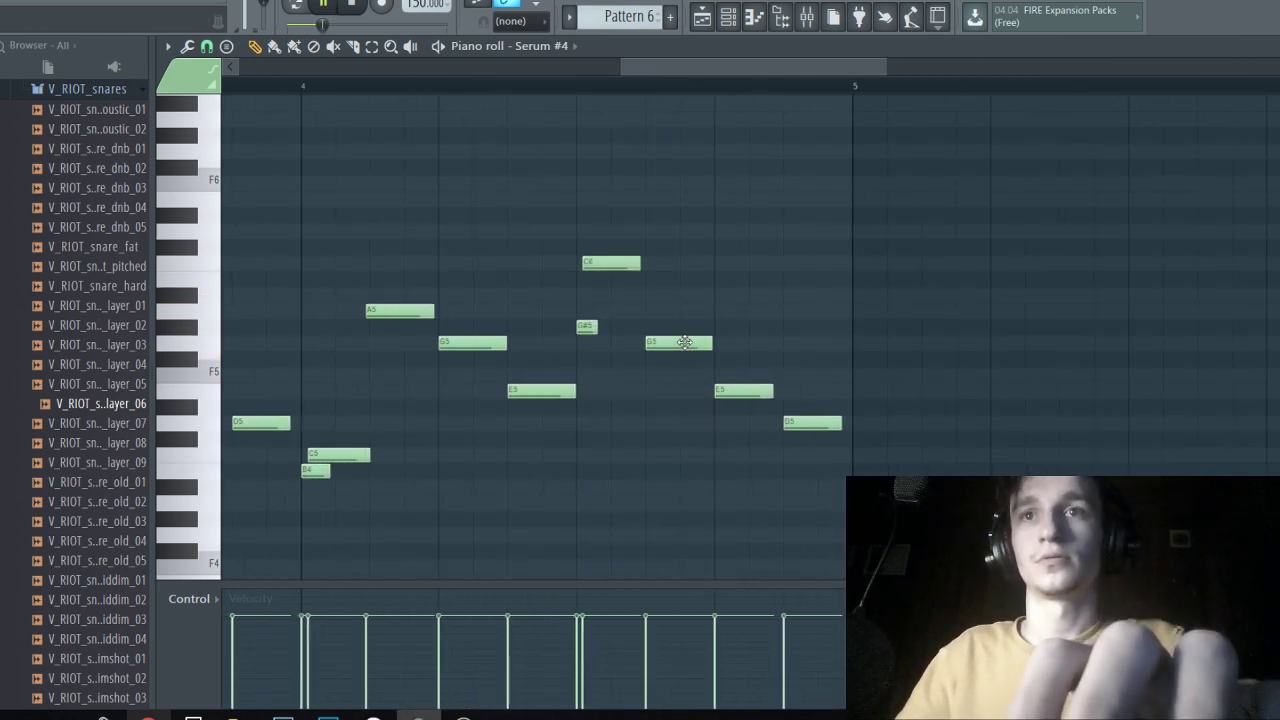
left_click_drag(684, 342, 691, 291)
left_click(686, 298)
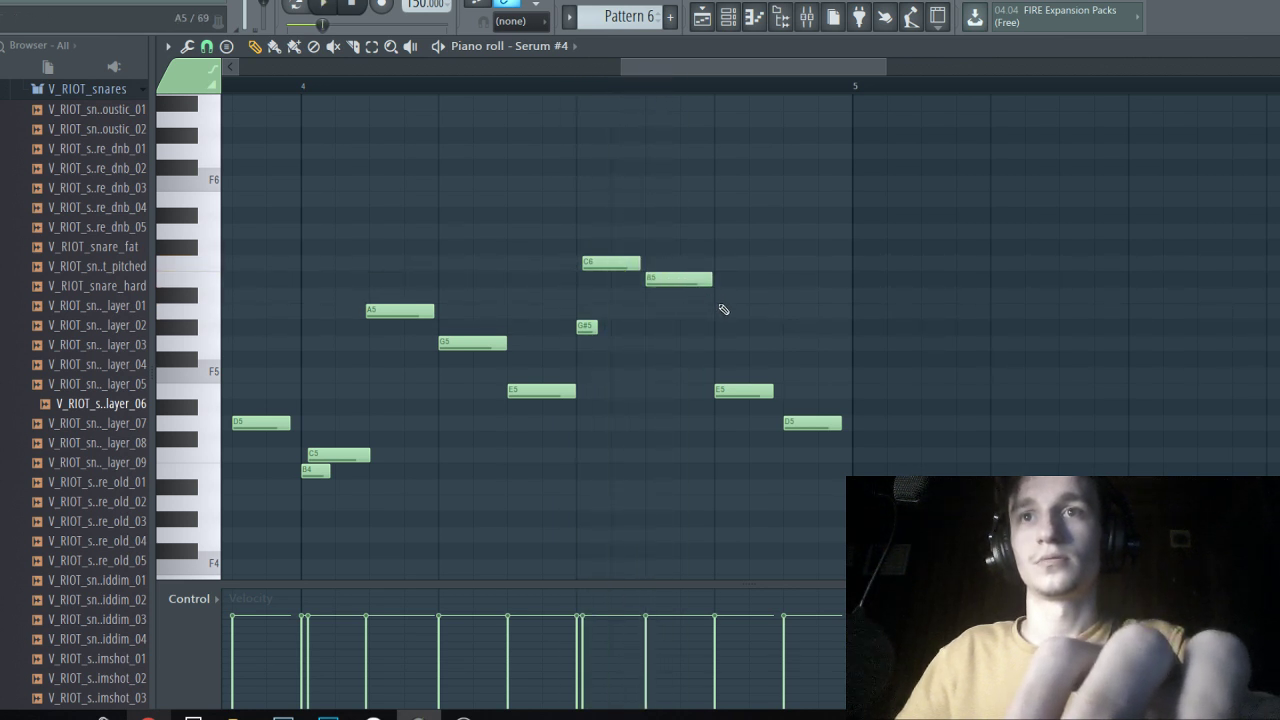
Replace the closing E5 and D5 notes of bar 4 with A5 and G5, checking the change by playback.
left_click(716, 309)
left_click(785, 342)
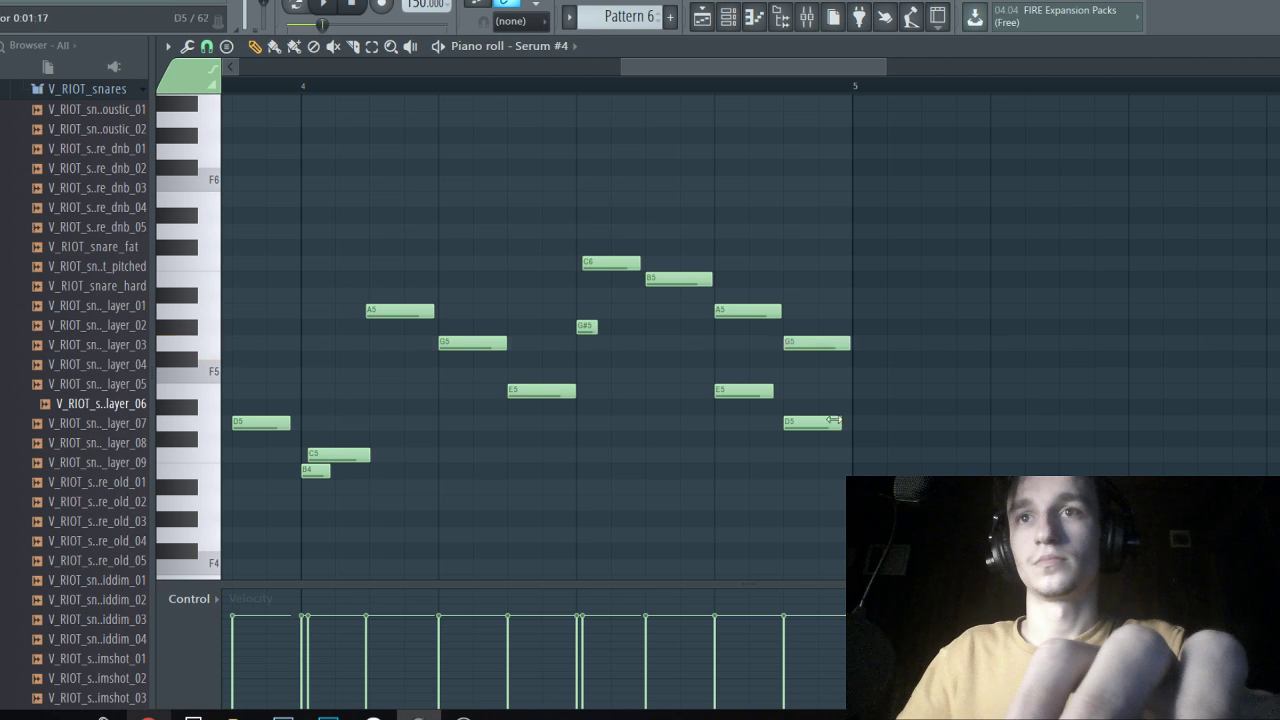
right_click(828, 423)
right_click(762, 391)
key("space")
scroll(776, 380, "down", 5)
scroll(758, 374, "down", 2)
key("space")
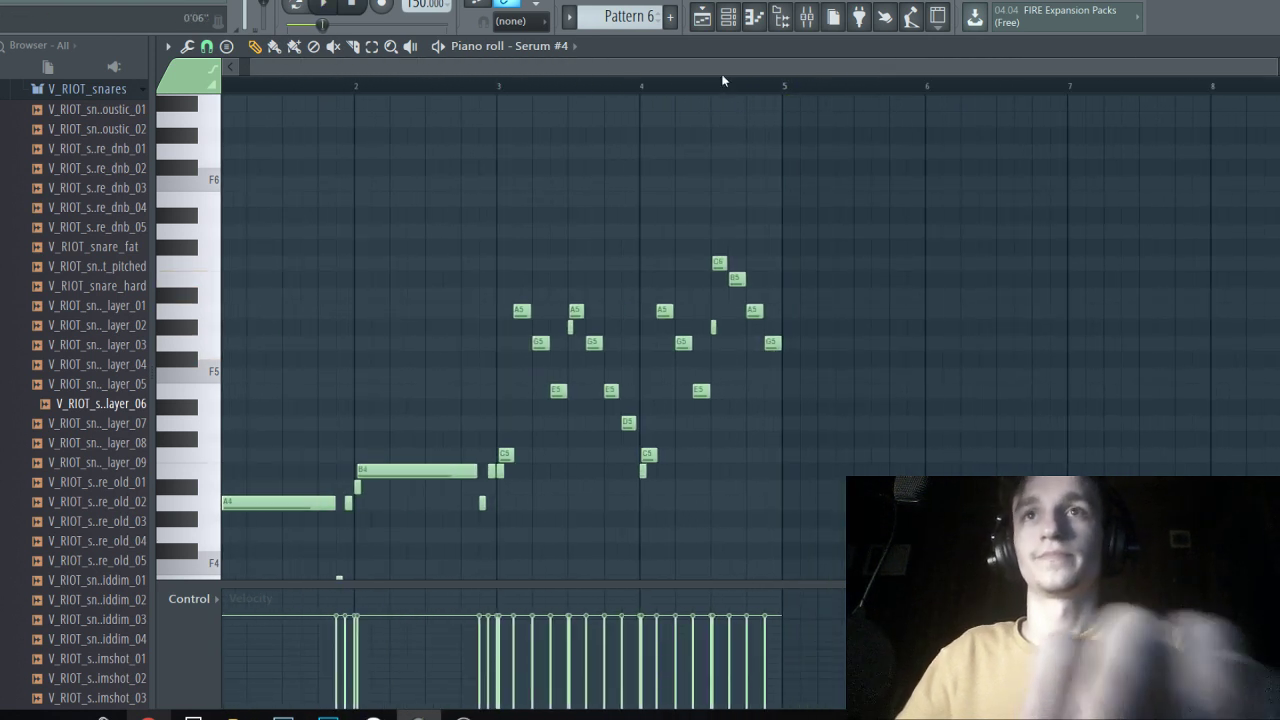
Select the full four-bar melody and duplicate it into bars 5 to 8.
left_click_drag(840, 127, 180, 588)
scroll(543, 446, "down", 3)
key("ctrl+b")
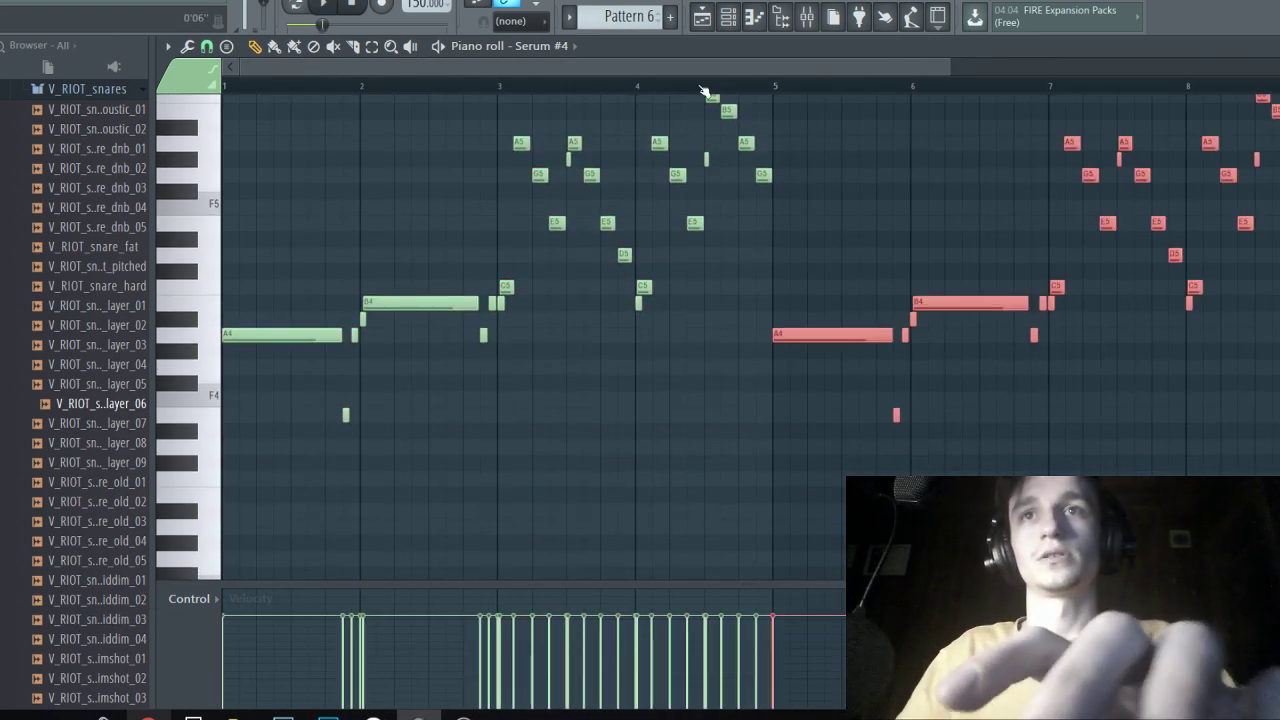
Play the extended melody and follow how the first four bars lead into the repeat.
key("space")
right_click(674, 417)
scroll(650, 432, "up", 3)
scroll(600, 490, "down", 2)
scroll(540, 500, "down", 2)
right_click(487, 425)
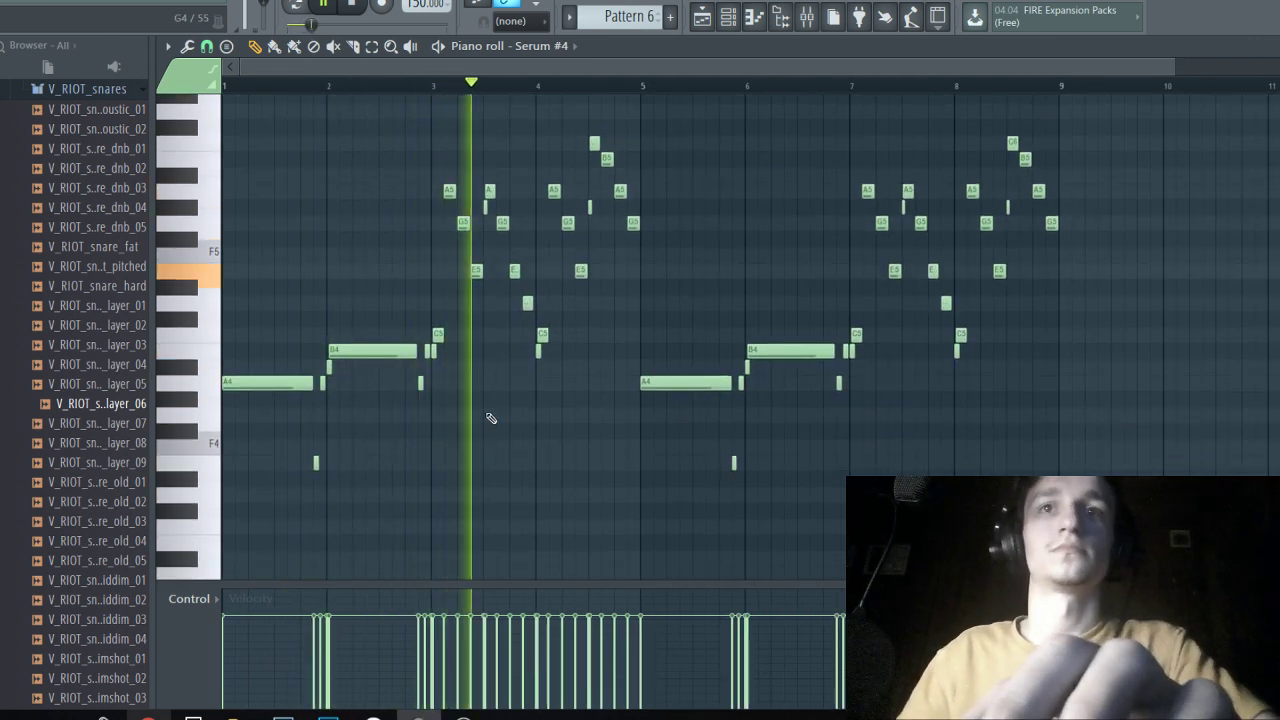
scroll(730, 415, "up", 2)
scroll(733, 416, "up", 1, "ctrl")
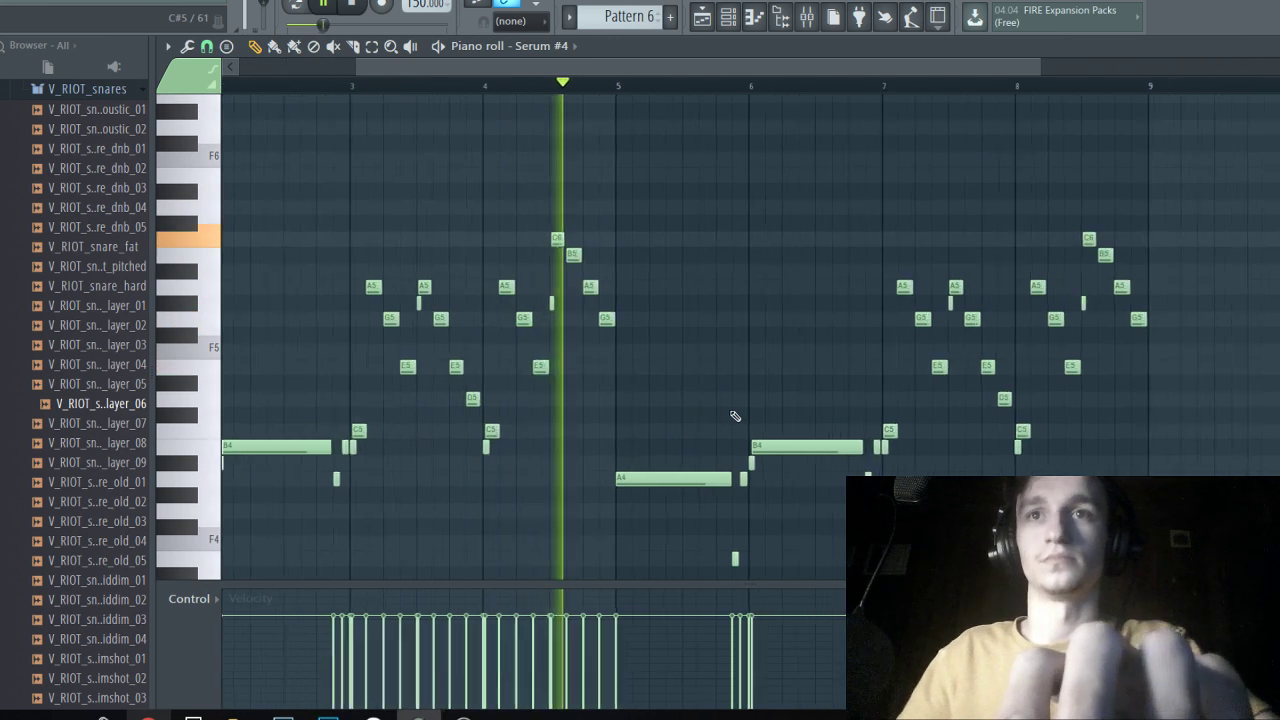
scroll(745, 405, "up", 1, "ctrl")
scroll(686, 378, "down", 1)
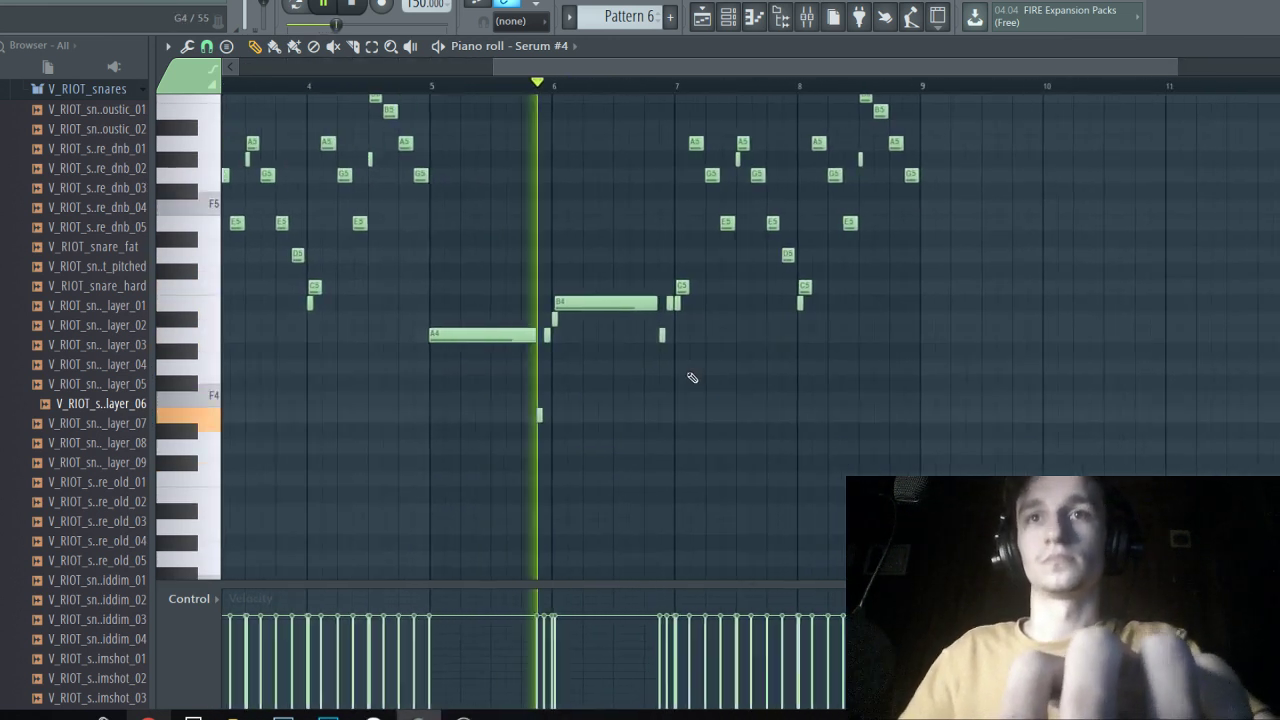
scroll(691, 377, "up", 1)
scroll(527, 290, "up", 3)
key("space")
Play from bar 5 and shorten the long B4 note in bar 6 to end at the second beat.
left_click(360, 89)
key("space")
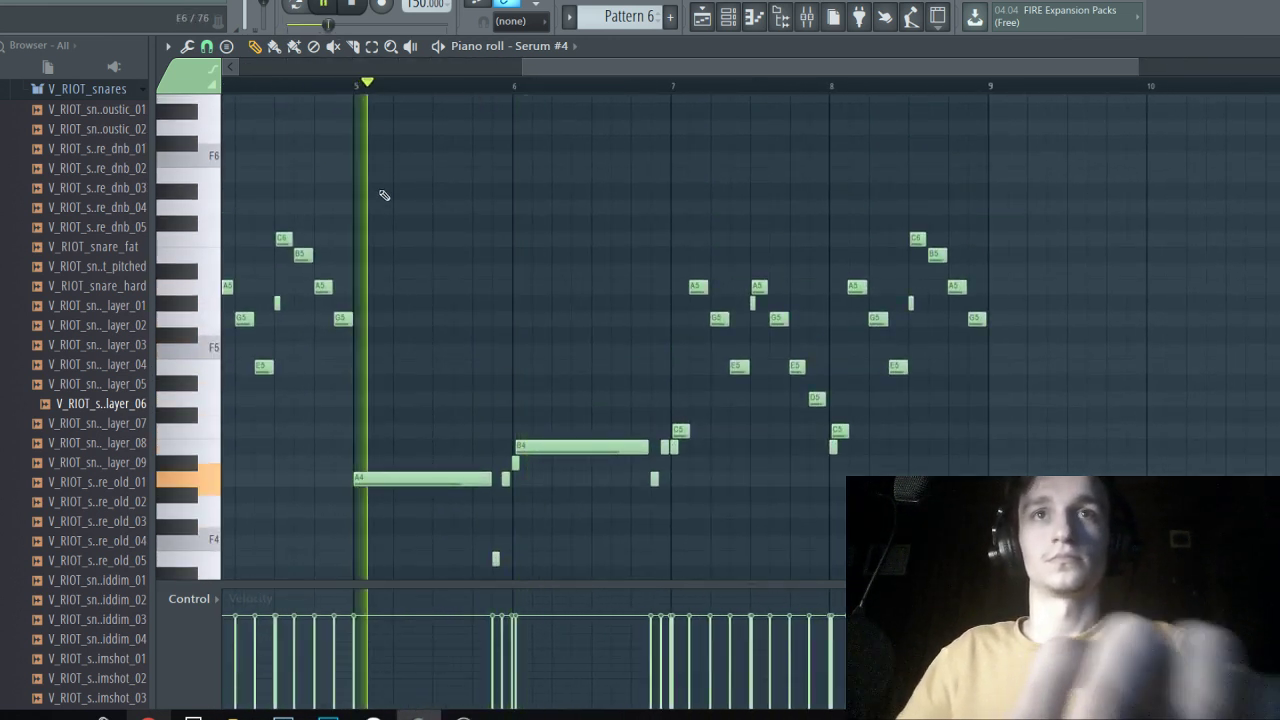
scroll(390, 220, "up", 1)
scroll(540, 320, "down", 2)
scroll(456, 418, "down", 1)
scroll(640, 466, "up", 1)
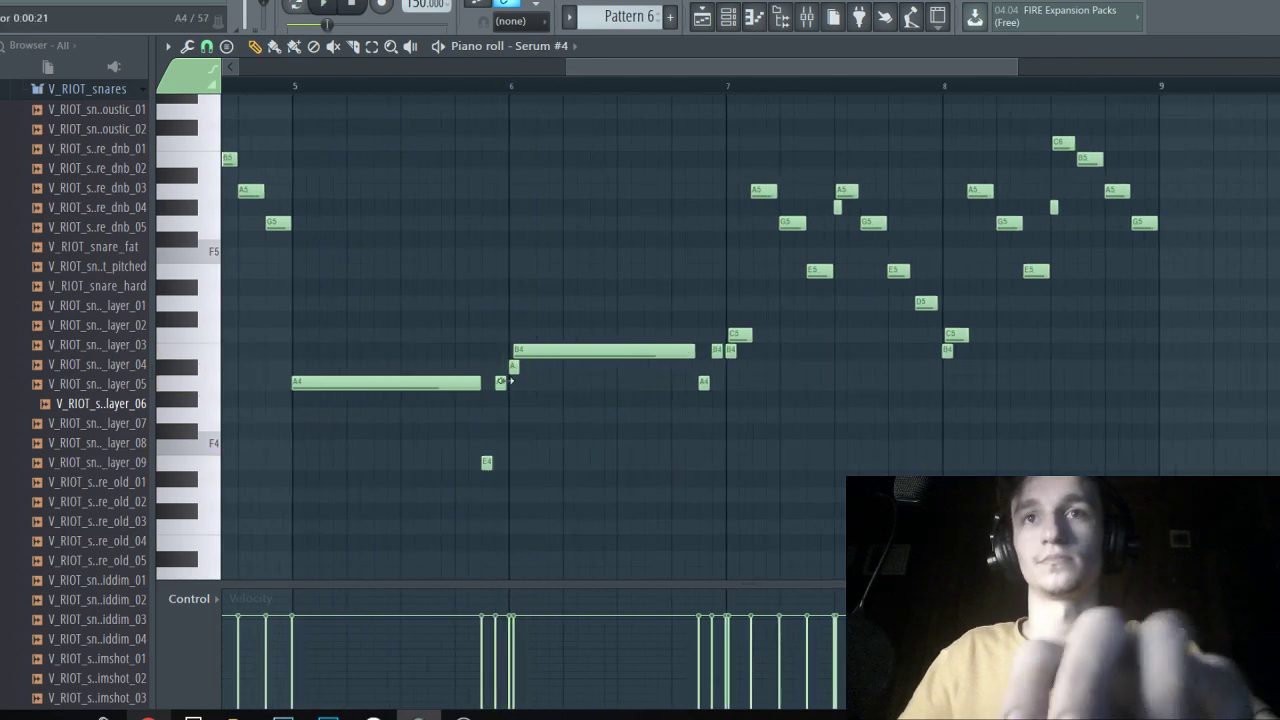
scroll(514, 352, "up", 2, "ctrl")
left_click_drag(762, 351, 578, 354)
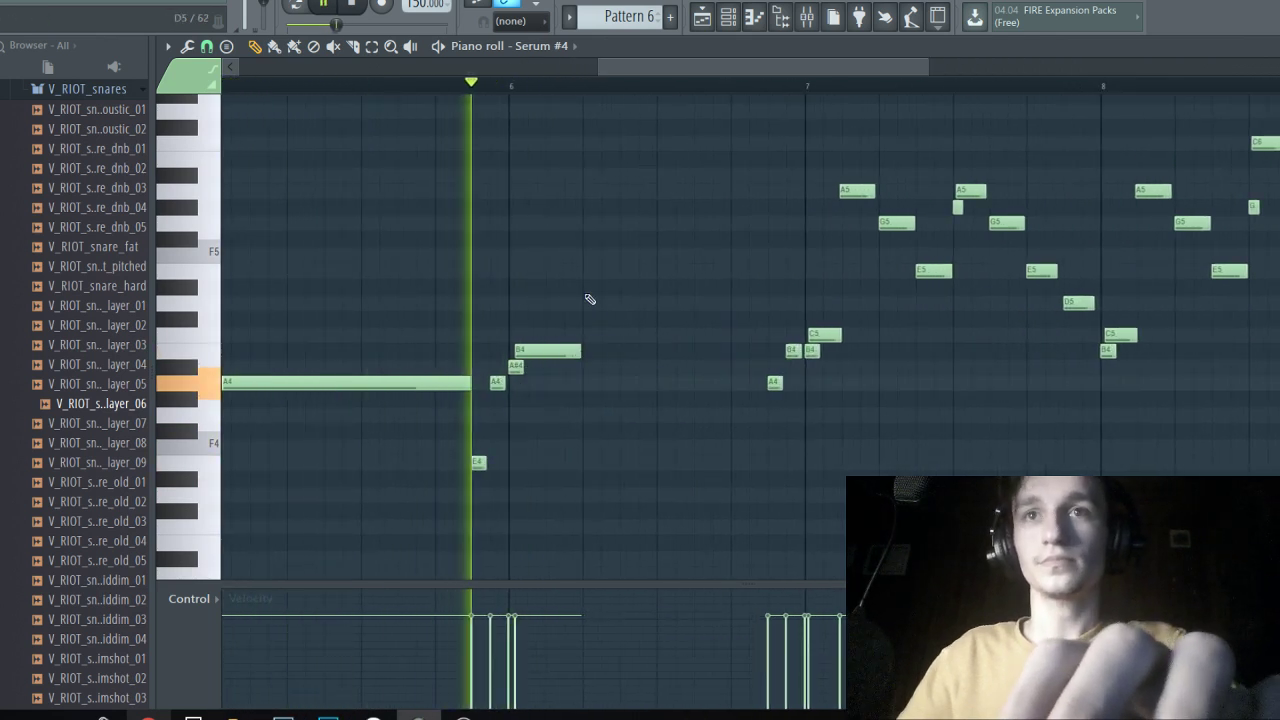
Add F5, E5 and D5 notes, each one beat long, on beats 2, 3 and 4 of bar 6.
left_click(600, 254)
key("space")
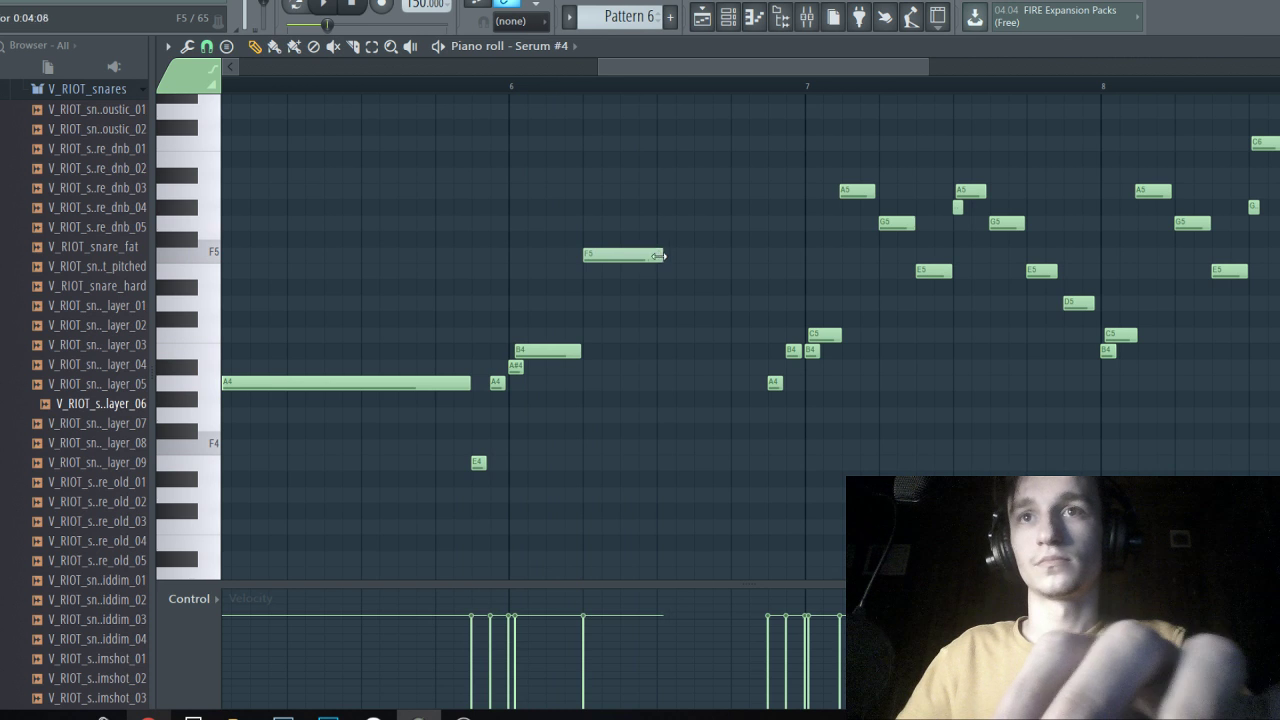
left_click(661, 271)
left_click(739, 303)
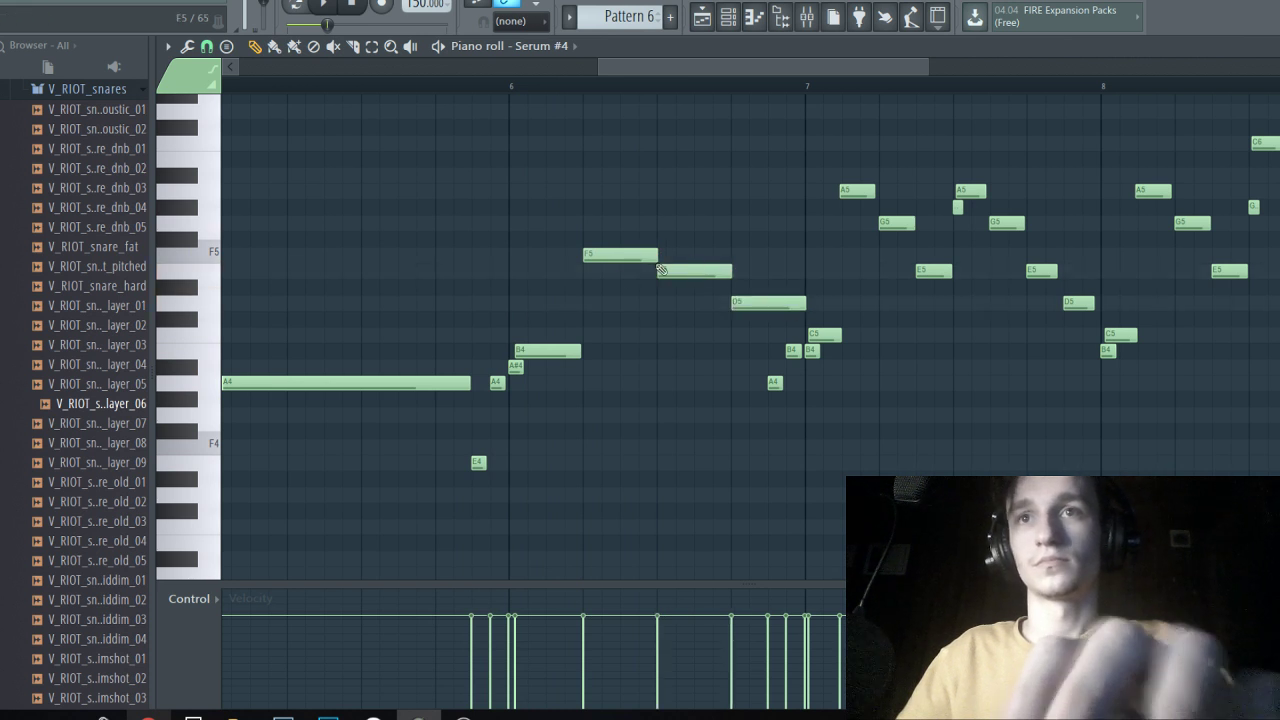
Add a short E5 grace note on bar 6's second beat, start the F5 slightly after it, and play the phrase.
scroll(595, 348, "up", 2, "ctrl")
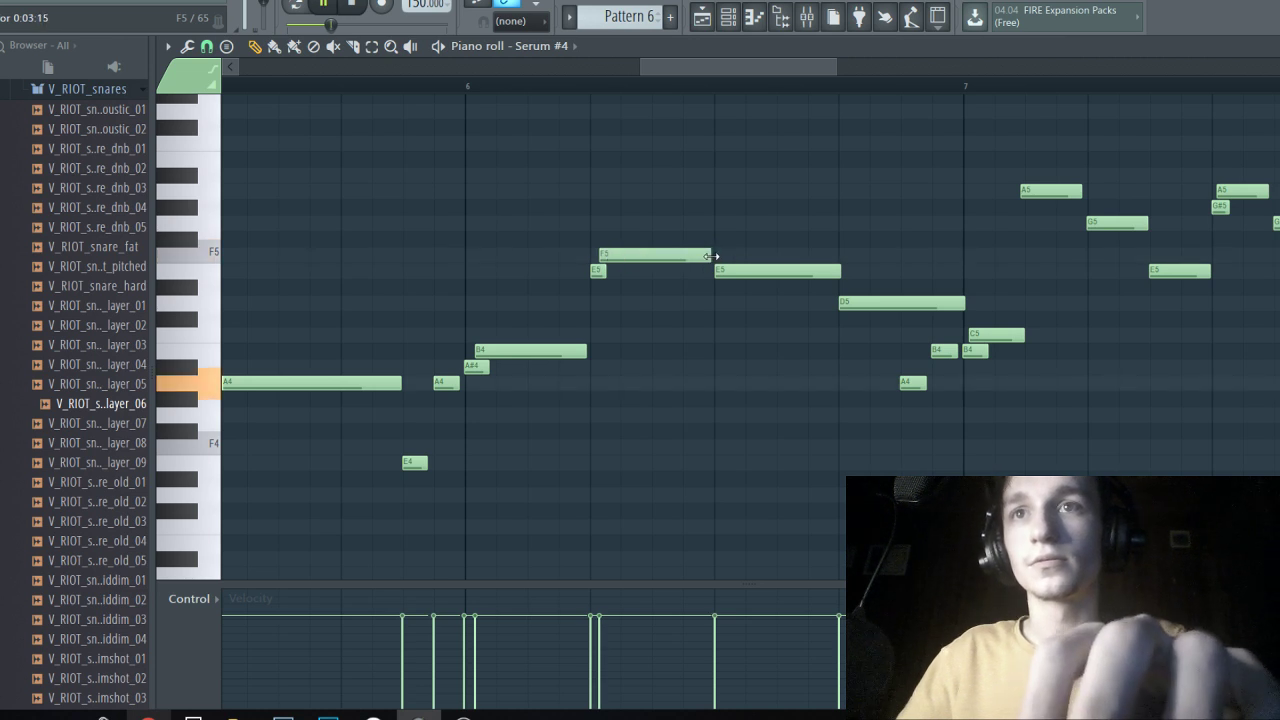
scroll(425, 378, "down", 2, "ctrl")
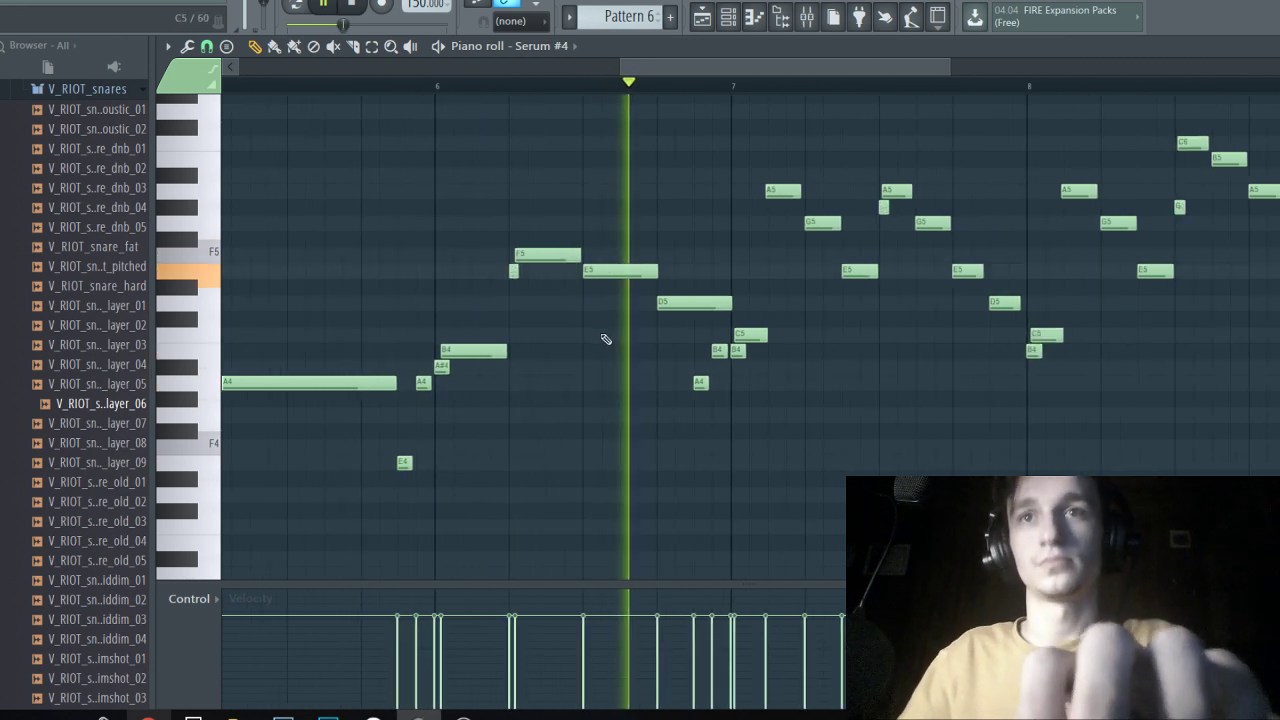
scroll(397, 349, "down", 2, "ctrl")
key("space")
Shorten the D5 note on bar 6's last beat so it ends just before bar 7.
scroll(614, 301, "up", 2, "ctrl")
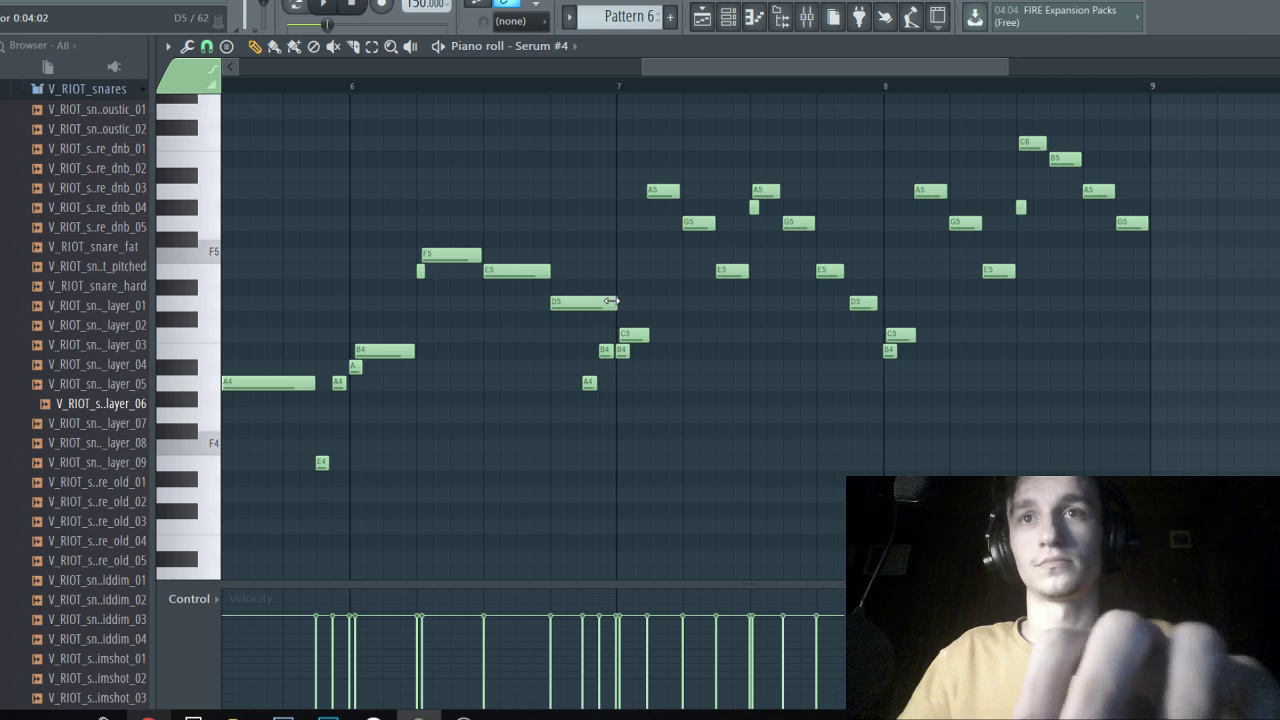
scroll(590, 381, "up", 2, "ctrl")
scroll(598, 381, "down", 1, "ctrl")
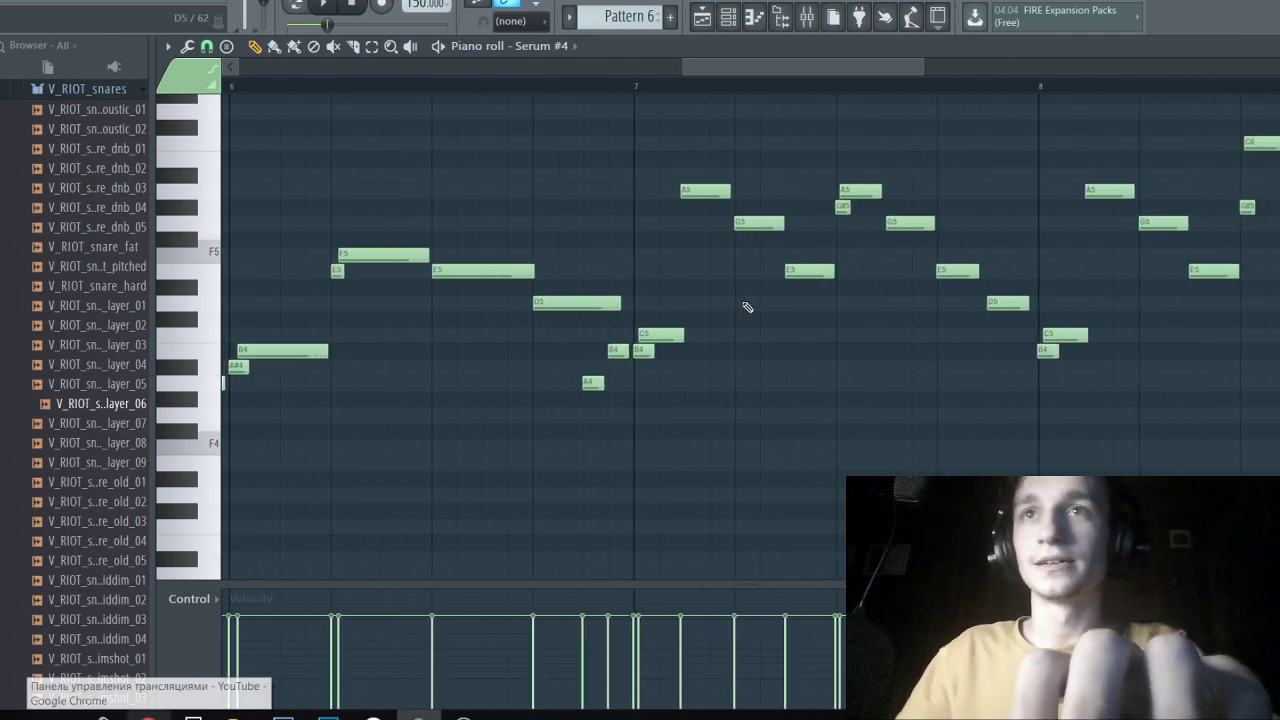
scroll(325, 305, "up", 3, "ctrl")
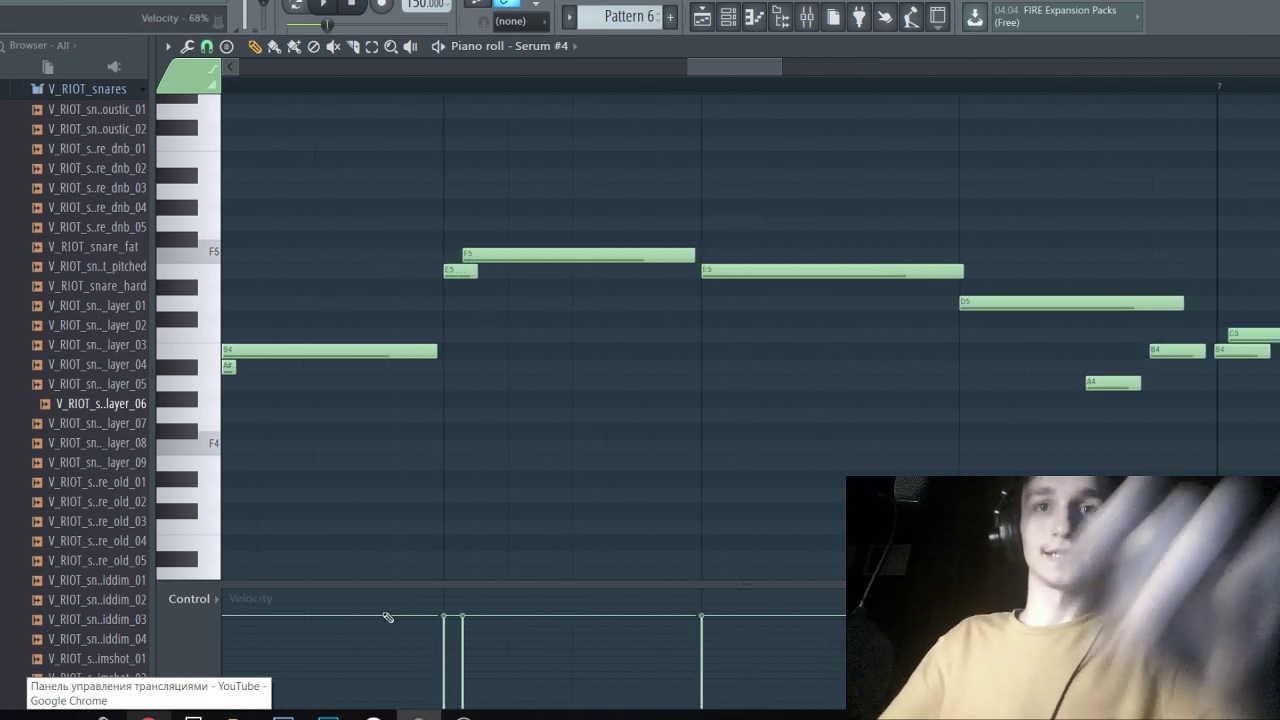
Check the live chat on the YouTube streaming dashboard, return to the piano roll and play through bars 6 and 7.
left_click(148, 716)
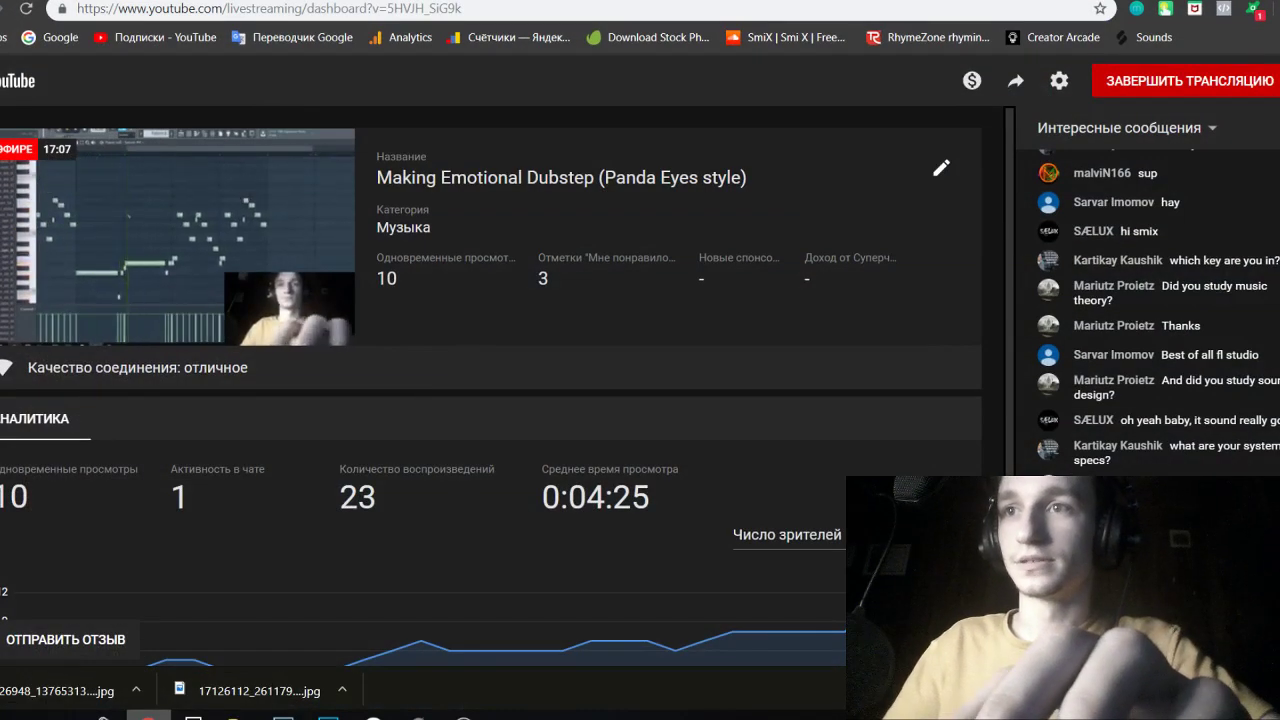
left_click(1190, 2)
scroll(889, 320, "down", 4, "ctrl")
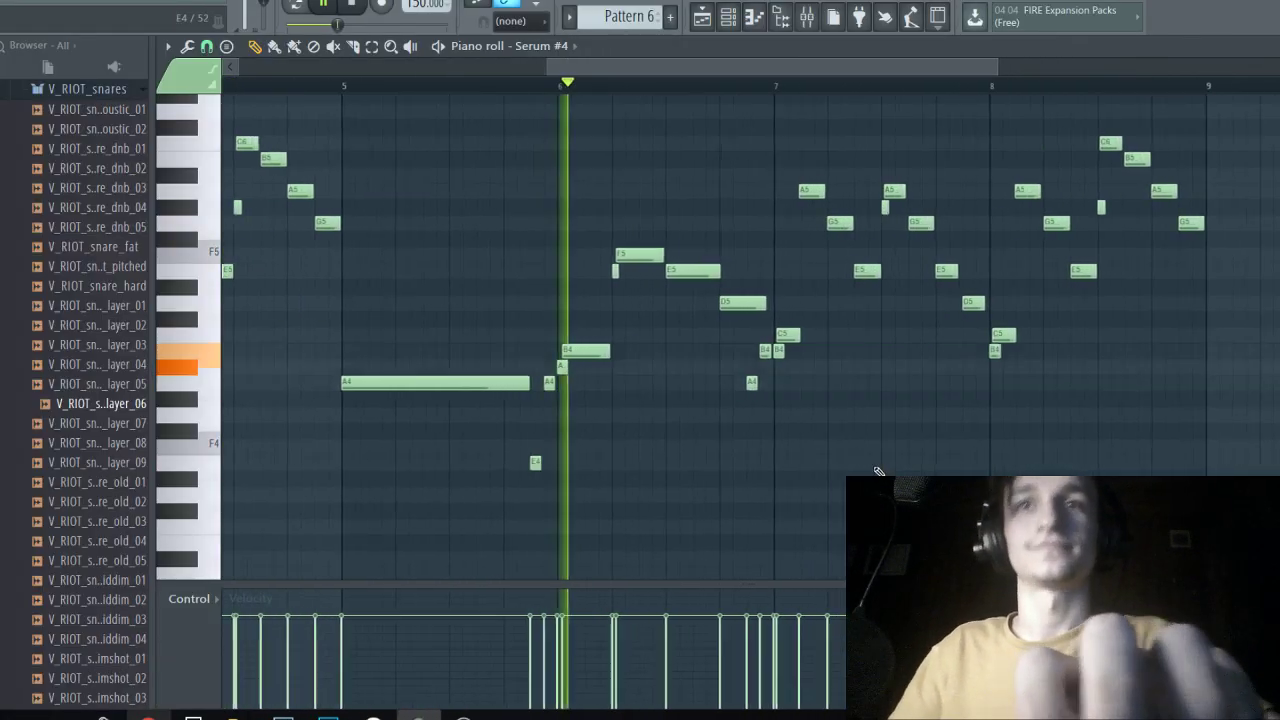
scroll(357, 386, "down", 3, "ctrl")
scroll(780, 415, "up", 3)
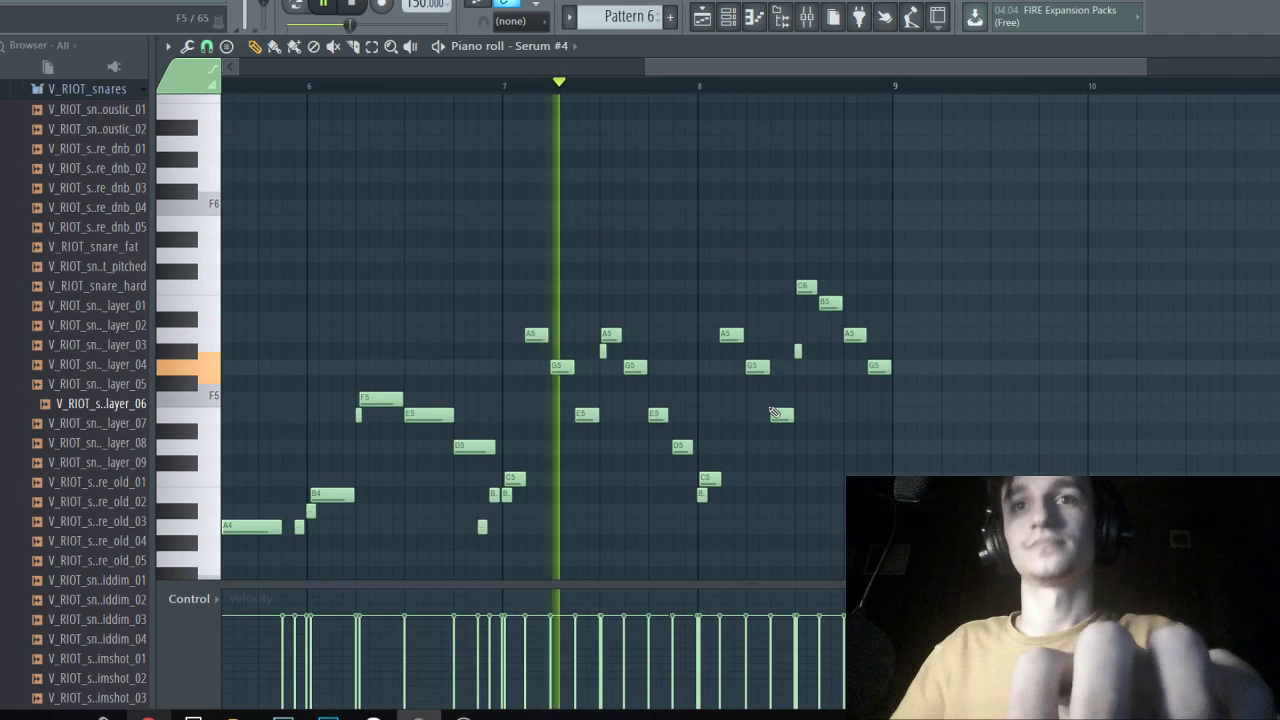
scroll(795, 422, "up", 3, "ctrl")
key("space")
Replace the C5 and B4 notes opening bar 8 with a short B5 grace note leading into a C6 before the A5.
scroll(630, 426, "up", 2, "ctrl")
right_click(630, 479)
right_click(621, 495)
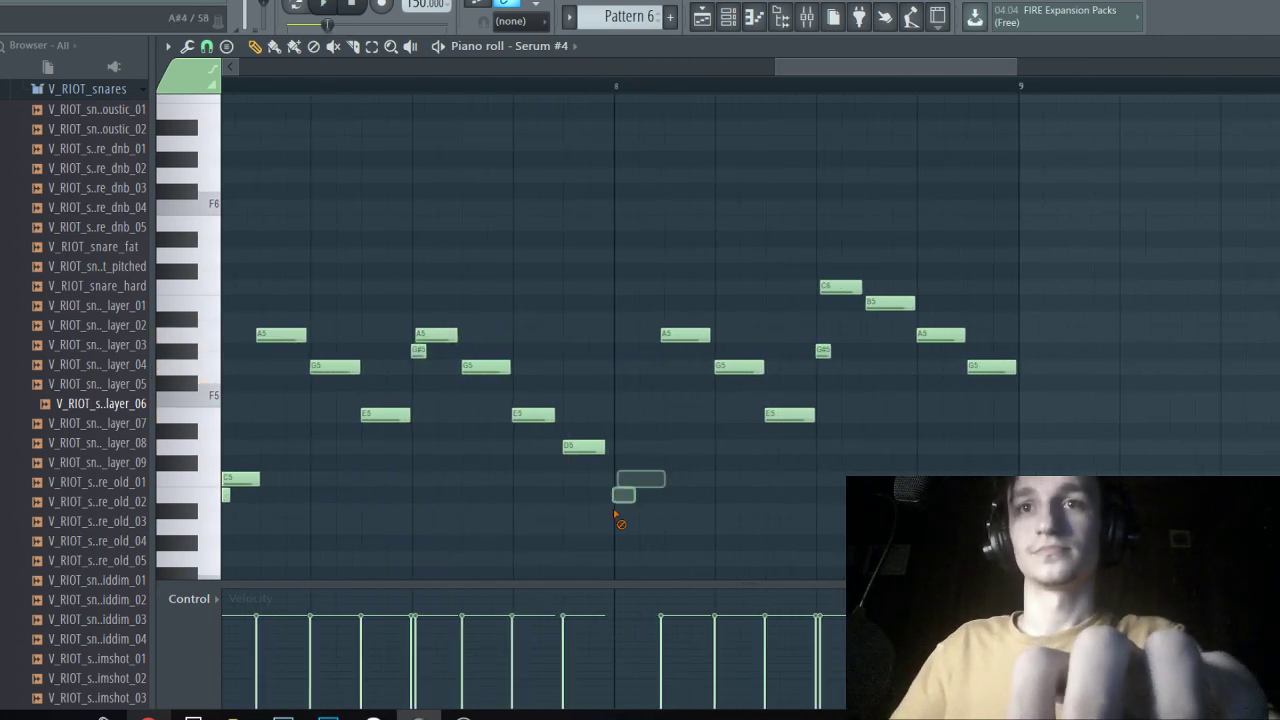
left_click(622, 255)
left_click_drag(633, 256, 618, 290)
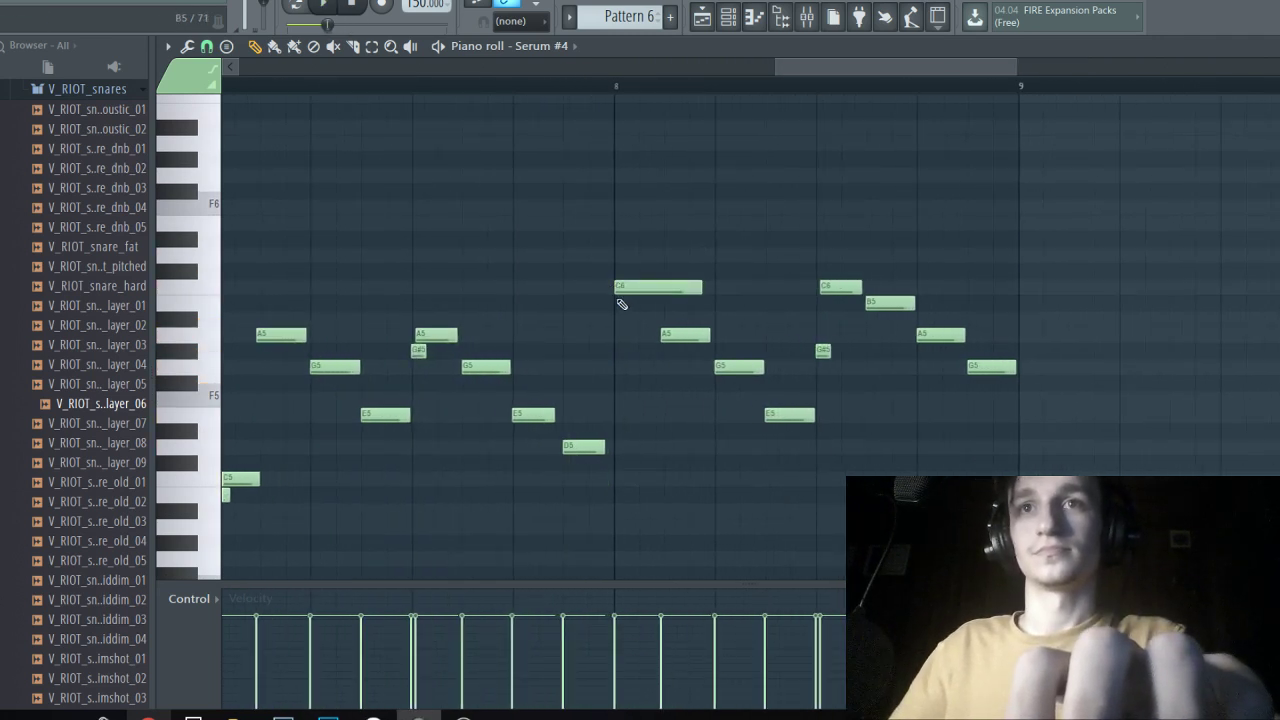
left_click(612, 304)
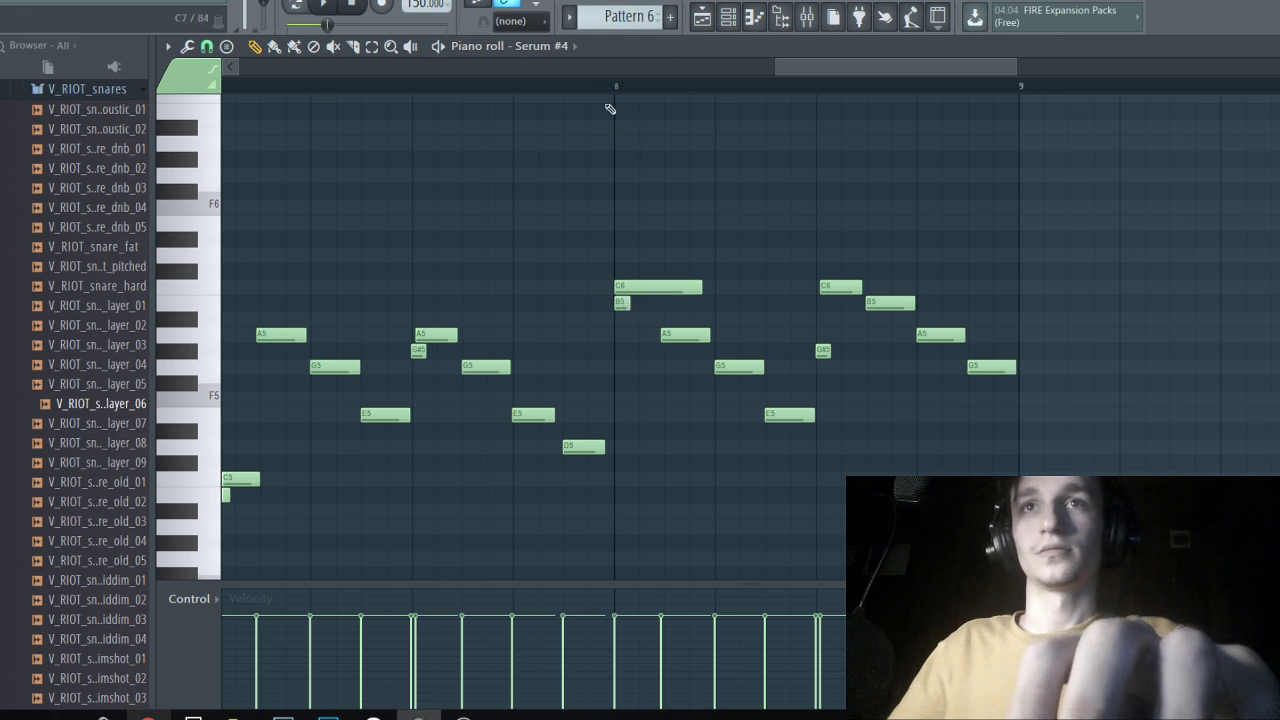
scroll(666, 214, "up", 2)
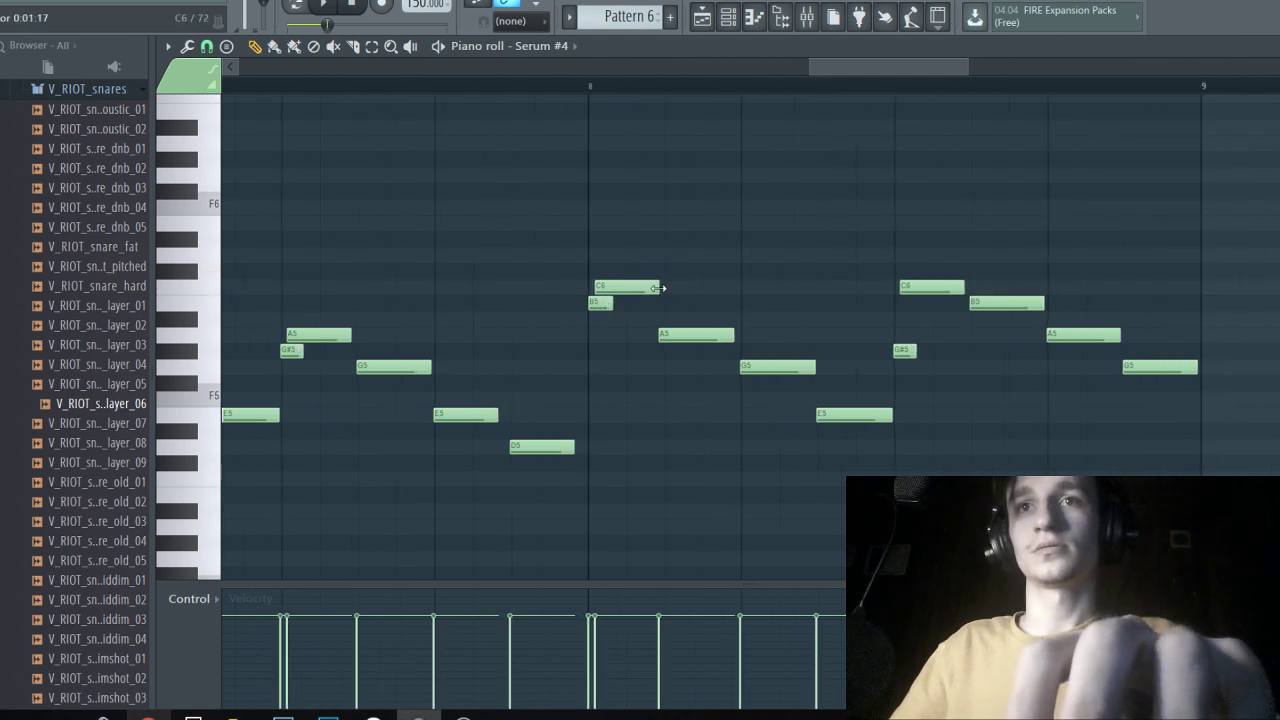
Play the transition into bar 8 and trim the opening C6 to end where the A5 starts.
scroll(690, 200, "down", 6)
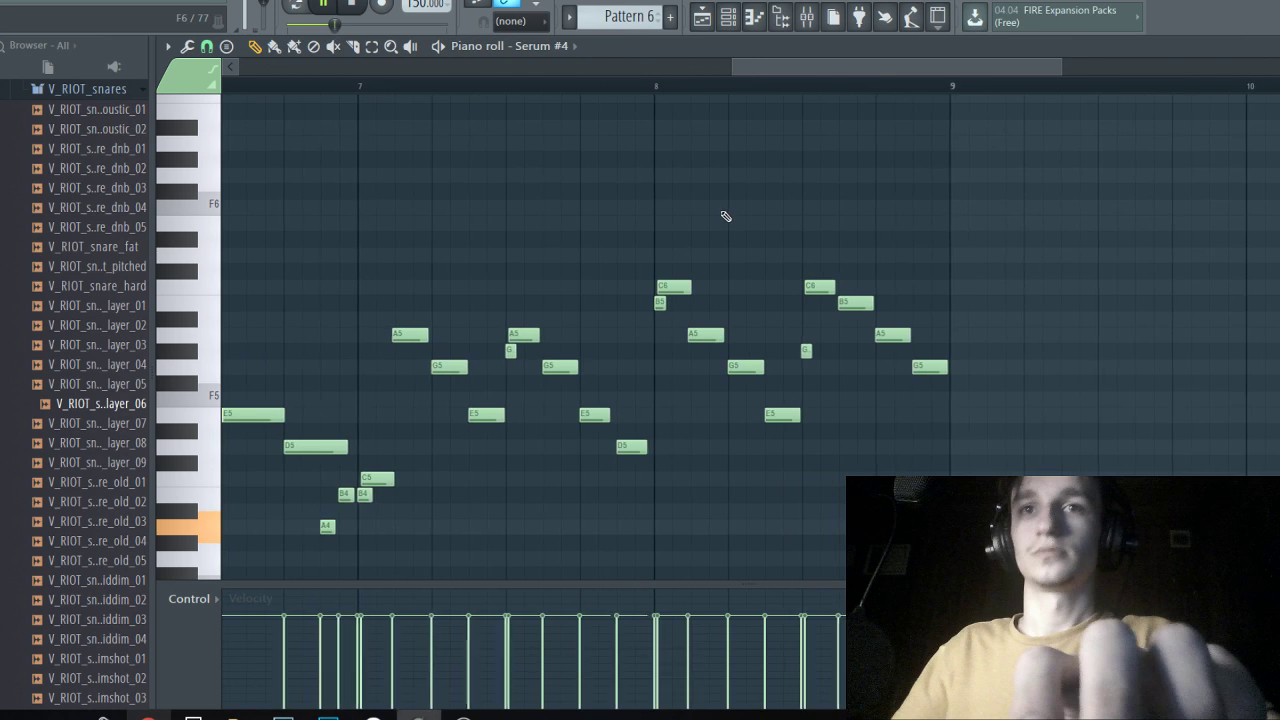
scroll(790, 290, "up", 2)
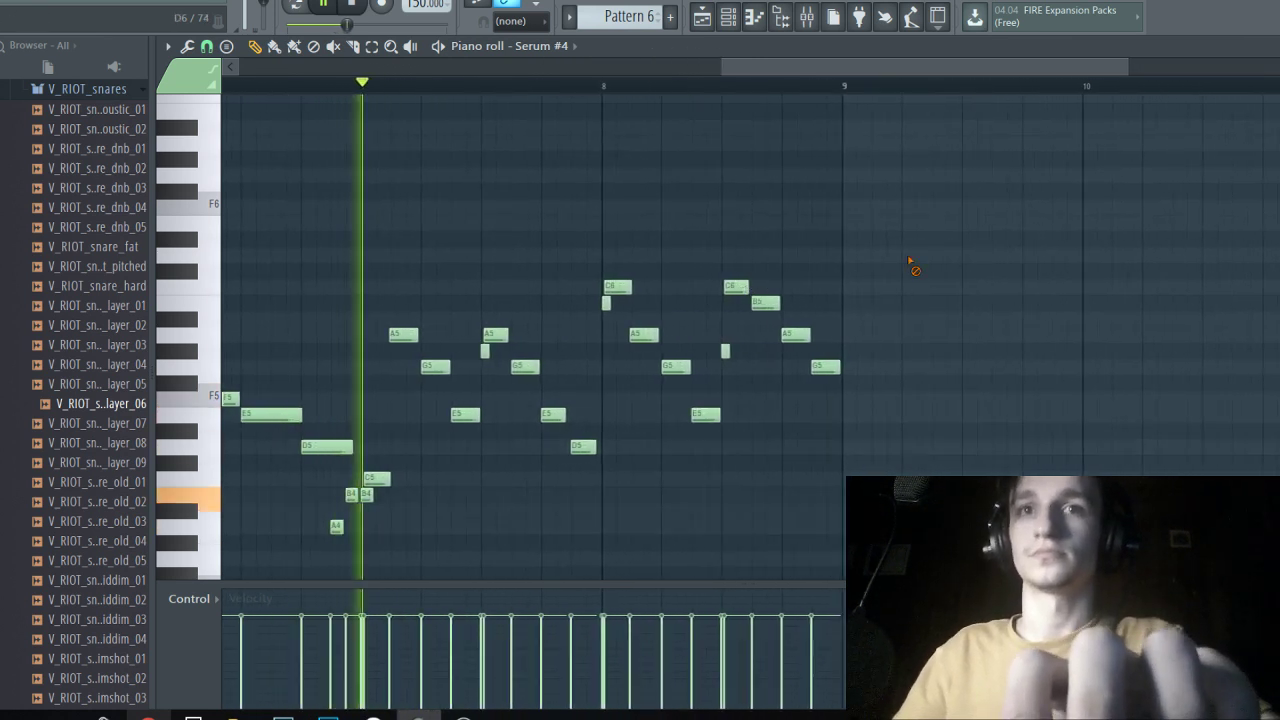
scroll(790, 268, "up", 3)
key("space")
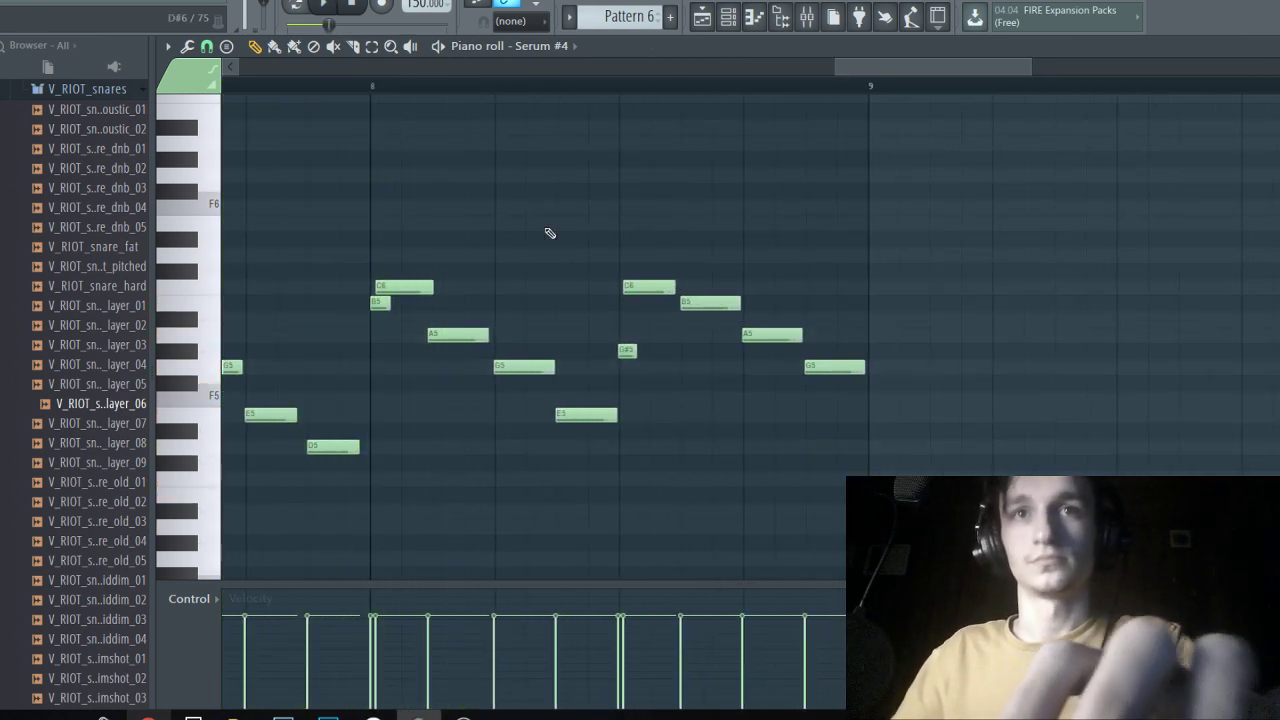
scroll(430, 288, "up", 1)
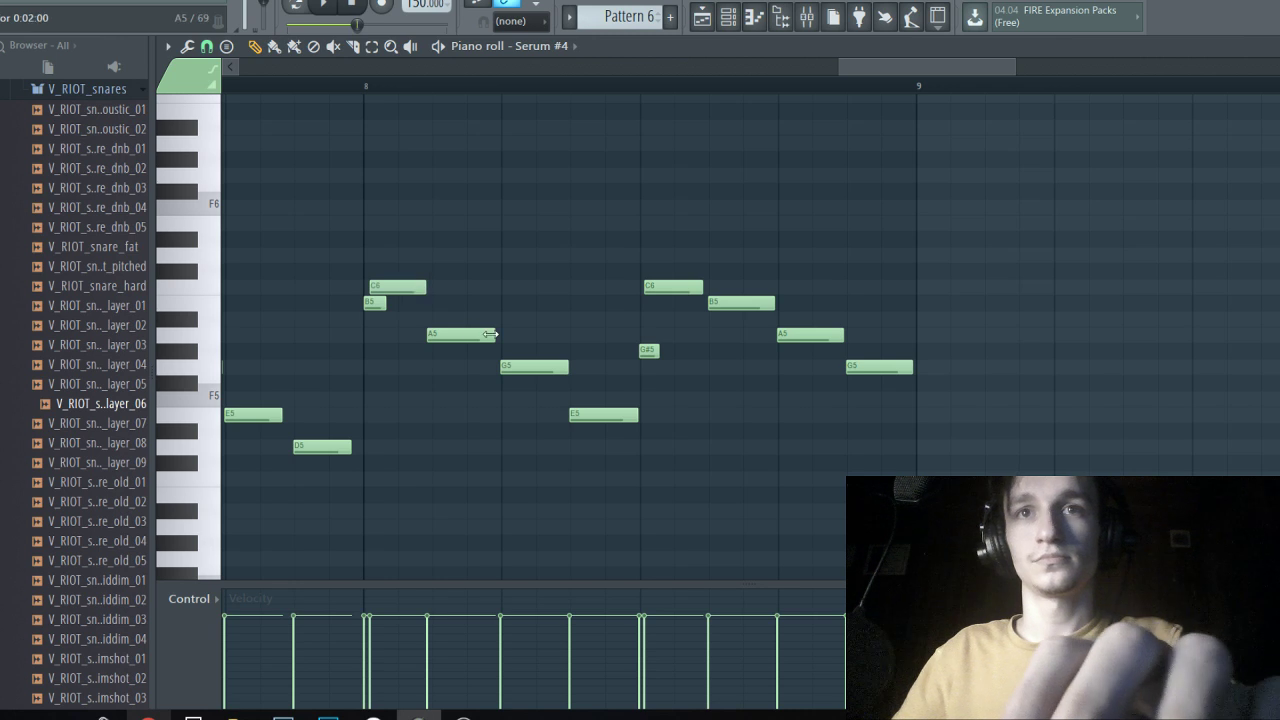
Raise the A5 note following bar 8's opening C6 to B5 and play the phrase to check the change.
key("space")
scroll(429, 341, "up", 3)
key("space")
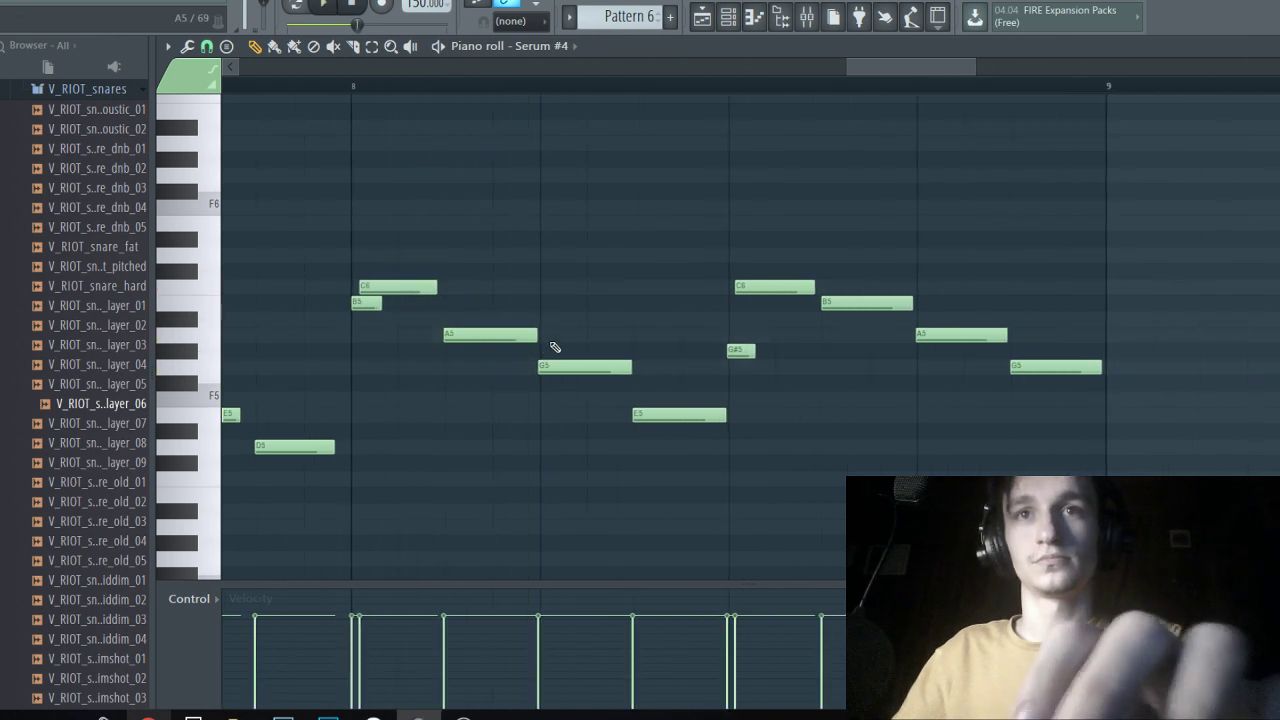
left_click_drag(518, 338, 520, 305)
key("space")
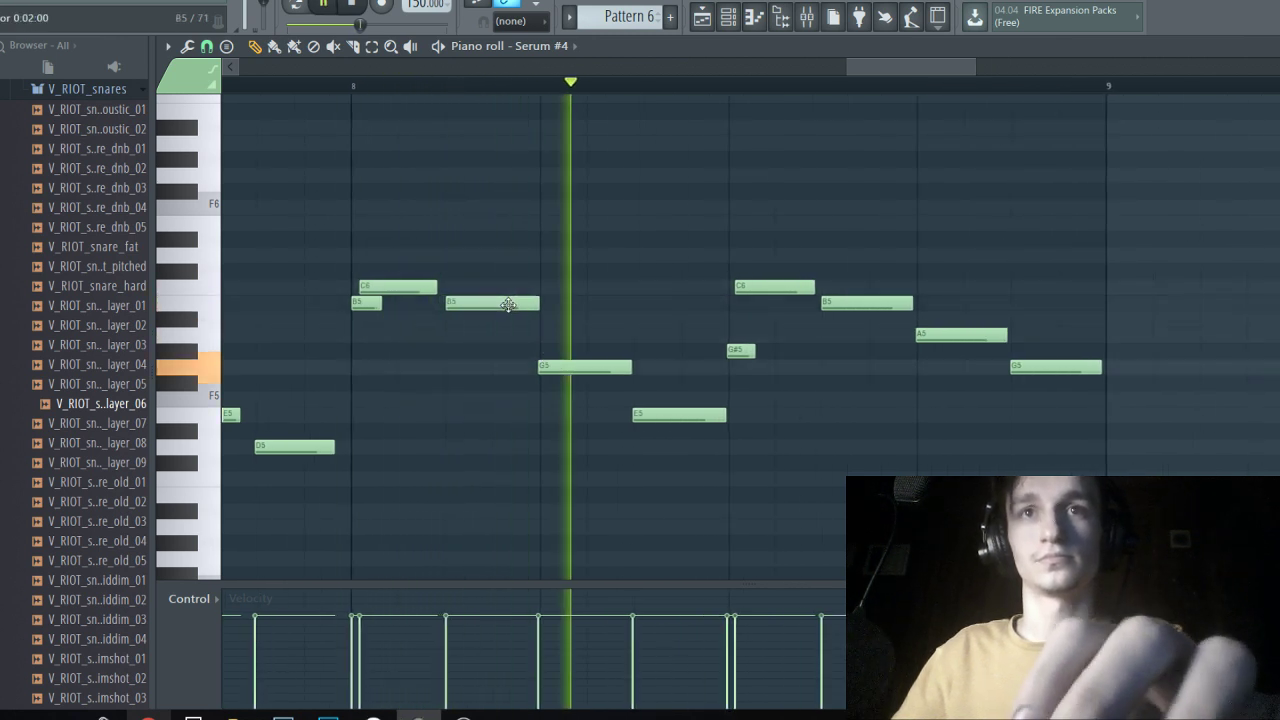
key("space")
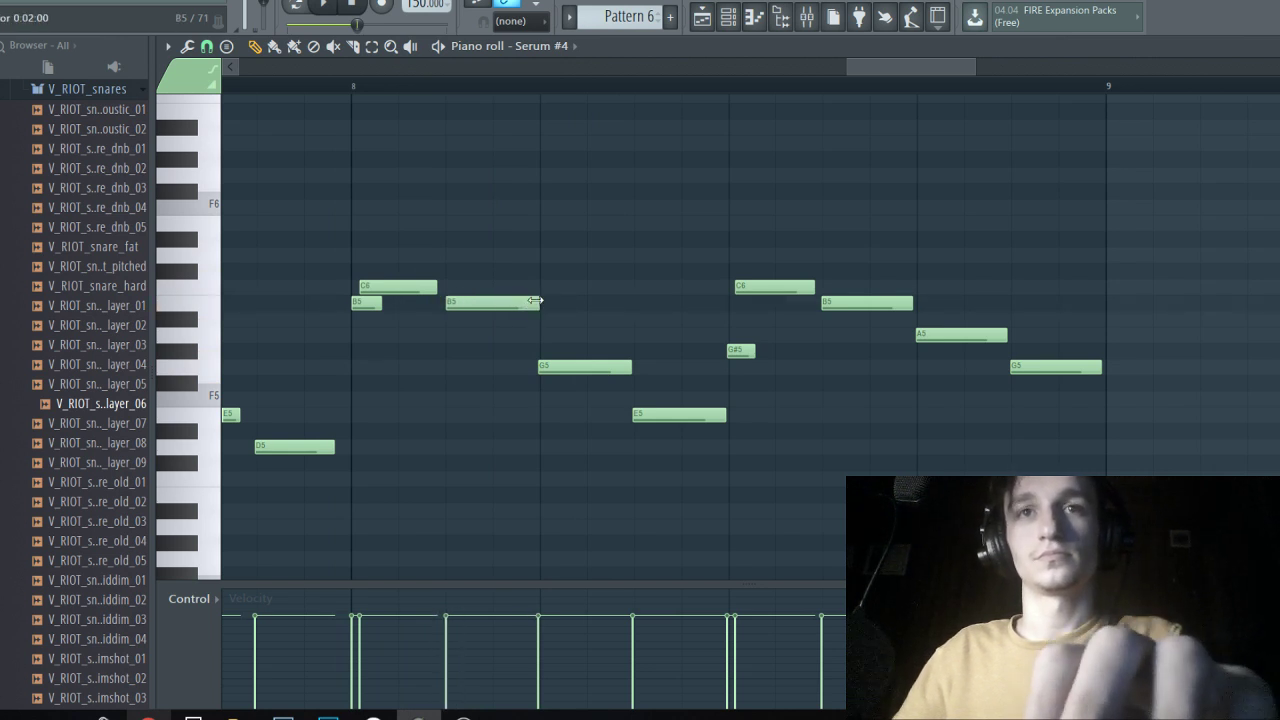
key("space")
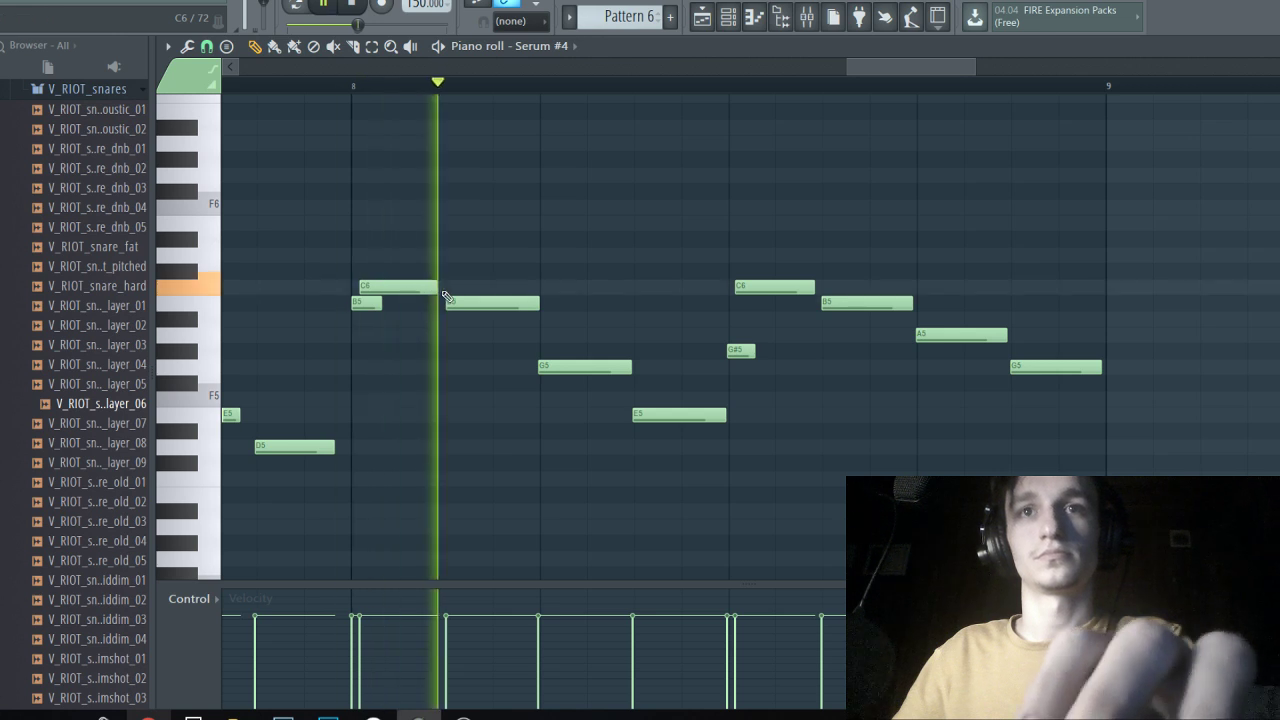
key("space")
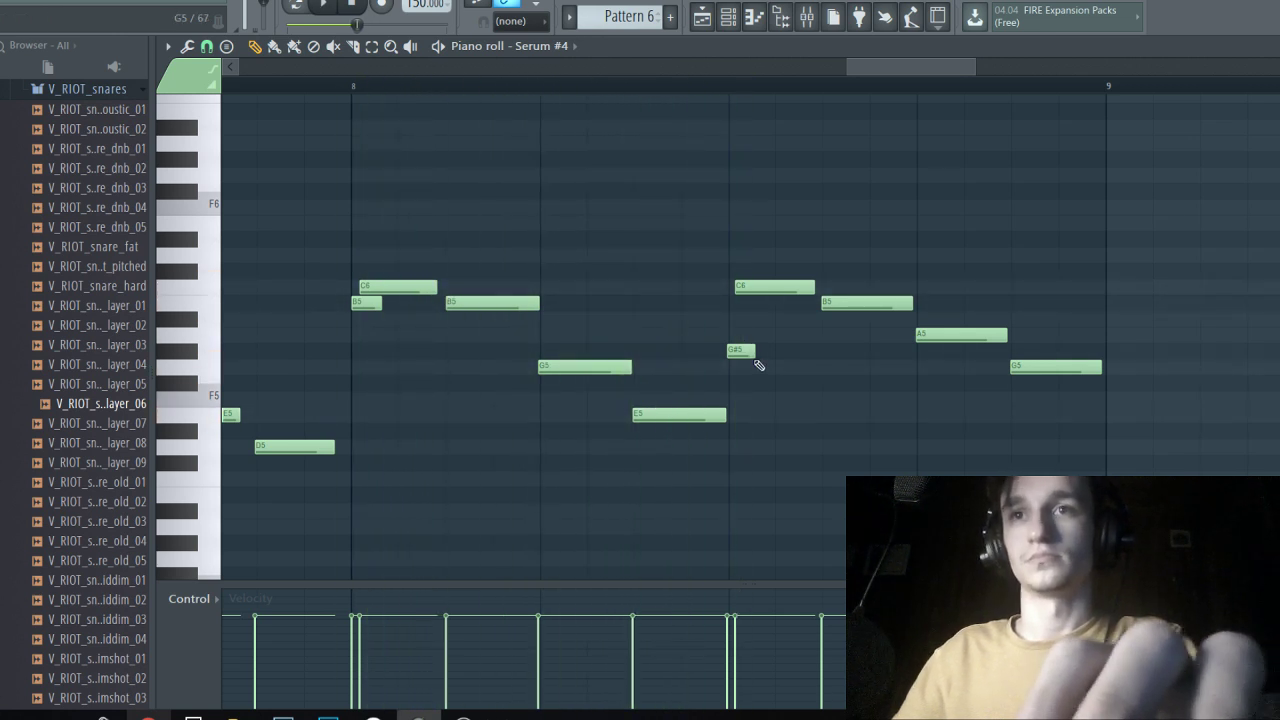
Replace the G#5 grace note and C6 on bar 8's third beat with a single D#5 note.
scroll(740, 385, "down", 1)
left_click(731, 383)
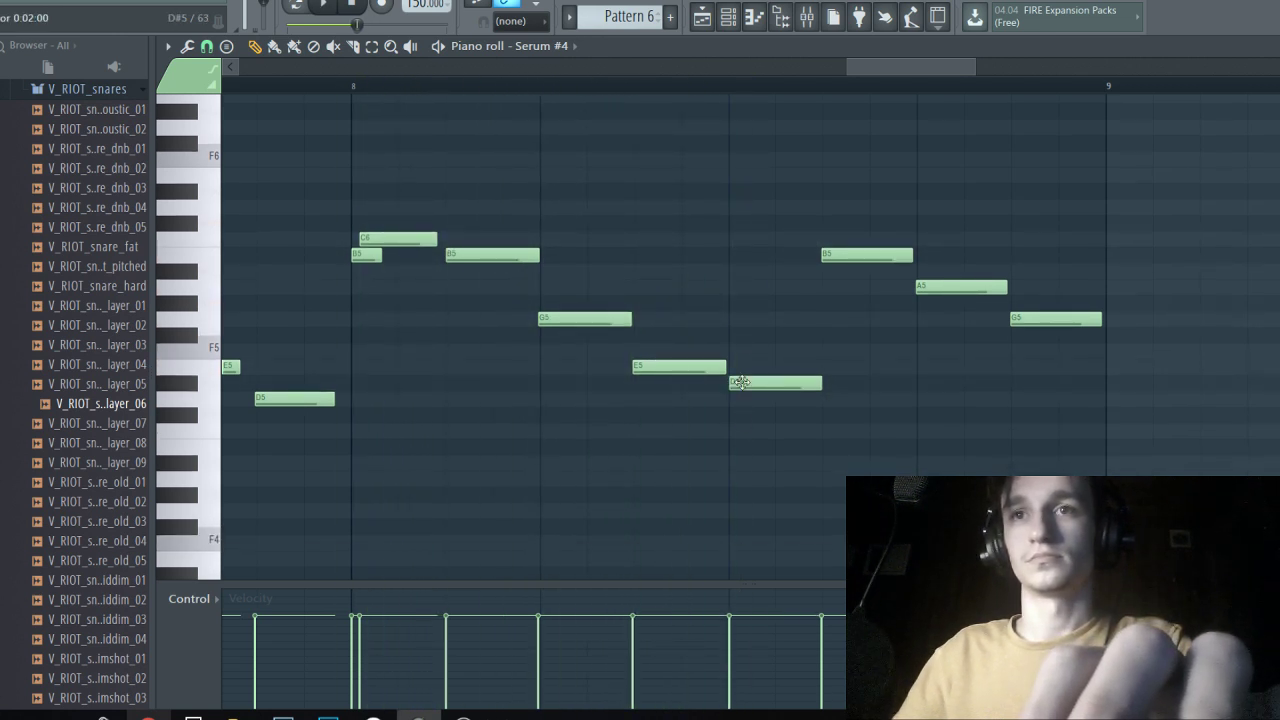
Build a grace note halfway through bar 8, with a short C5 leading into a slightly delayed D5.
mouse_move(731, 383)
left_mouse_down()
mouse_move(730, 400)
mouse_move(752, 397)
left_mouse_up()
key("space")
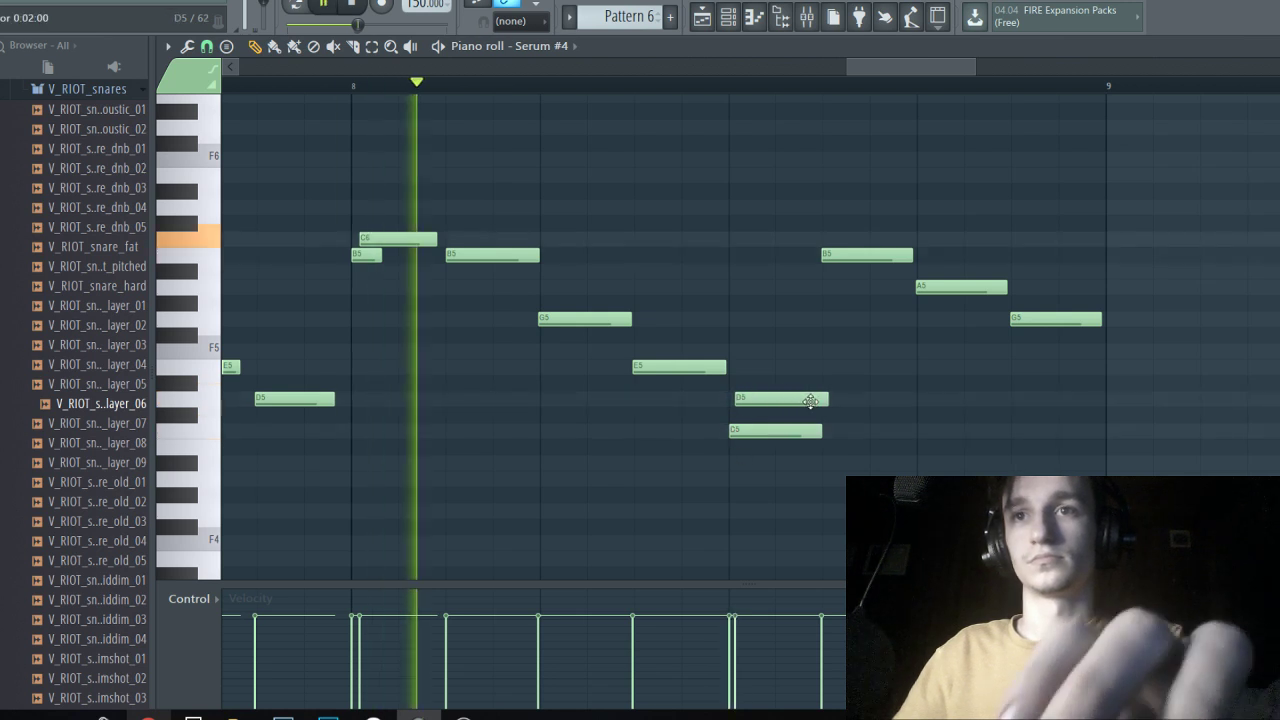
left_click_drag(821, 431, 775, 432)
key("space")
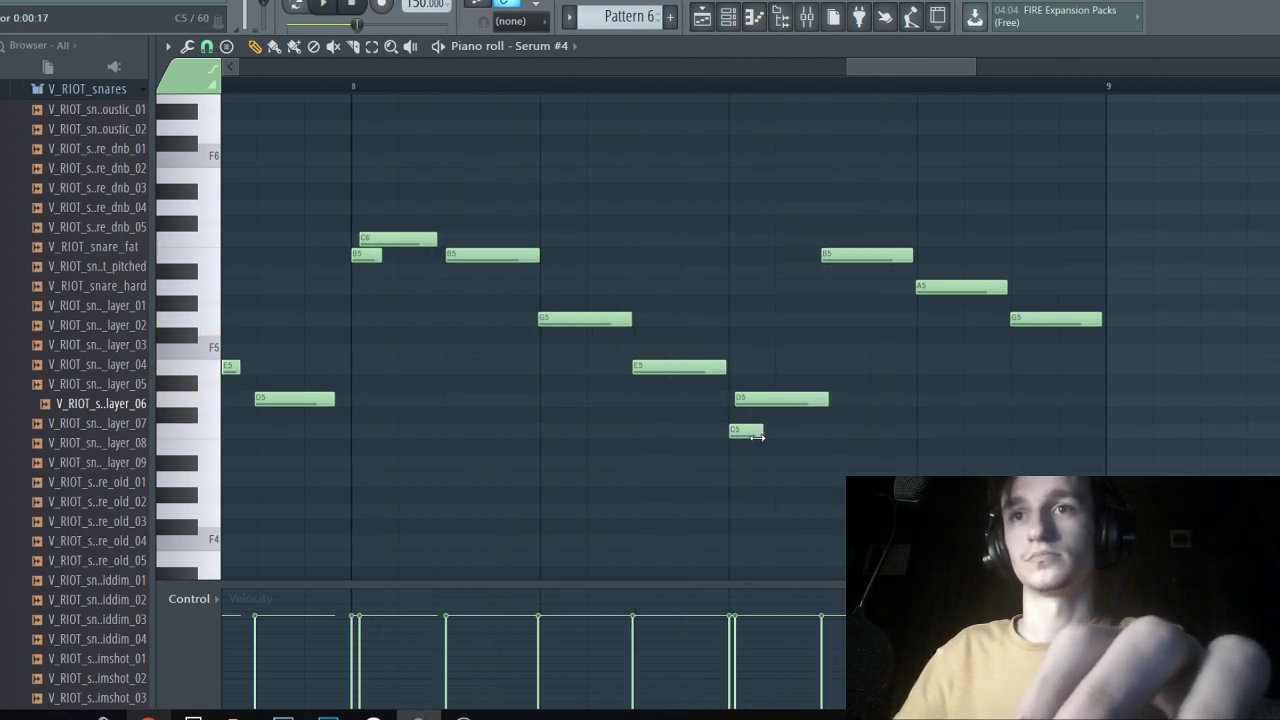
Add E5, G5 and E5 notes beneath the last three melody notes of bar 8.
left_click(836, 369)
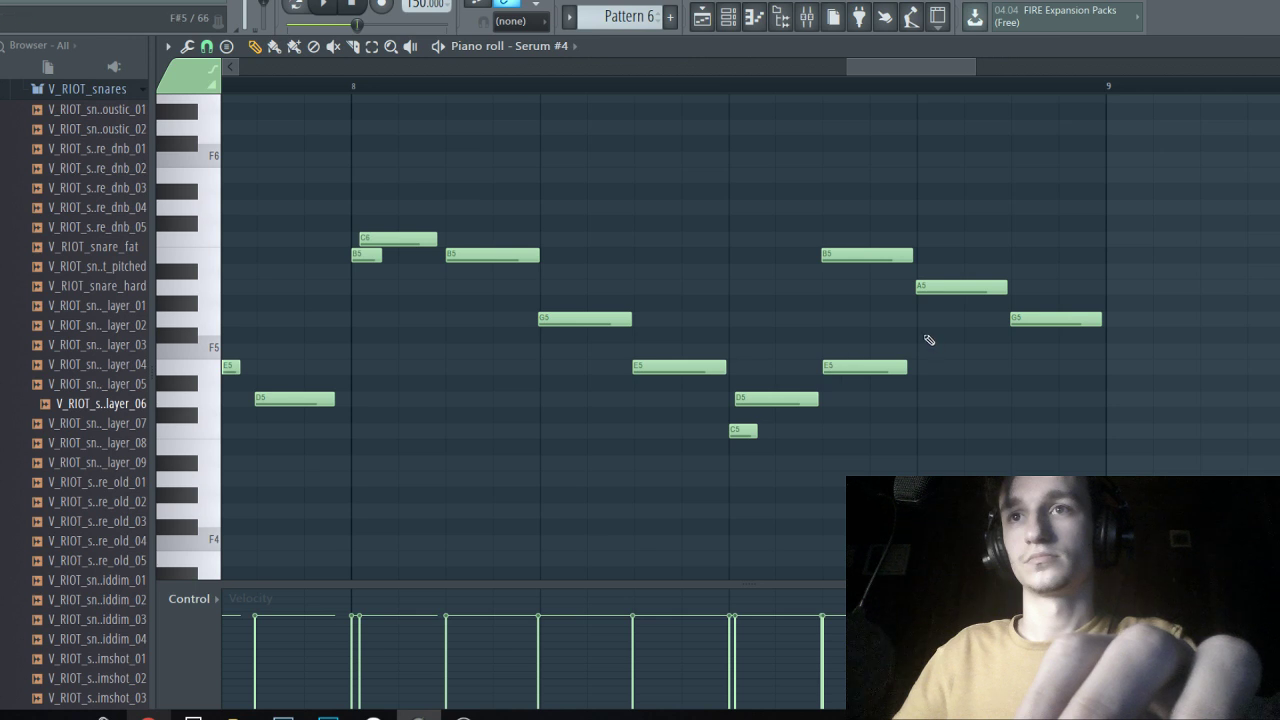
left_click_drag(922, 334, 922, 318)
left_click(1012, 351)
left_click_drag(1012, 351, 1012, 368)
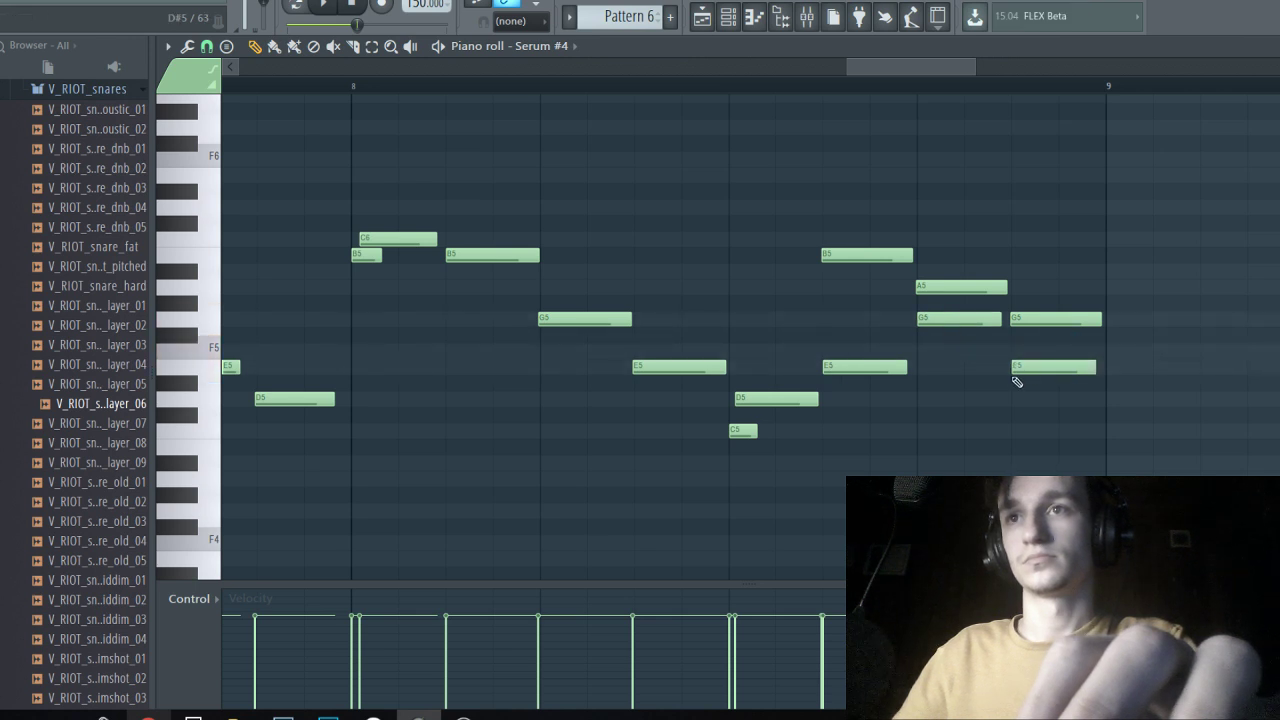
Delete the old B5, A5 and G5 notes ending bar 8 and play back the new phrase.
right_click(1050, 318)
right_click(960, 287)
right_click(880, 255)
scroll(591, 280, "down", 3)
key("space")
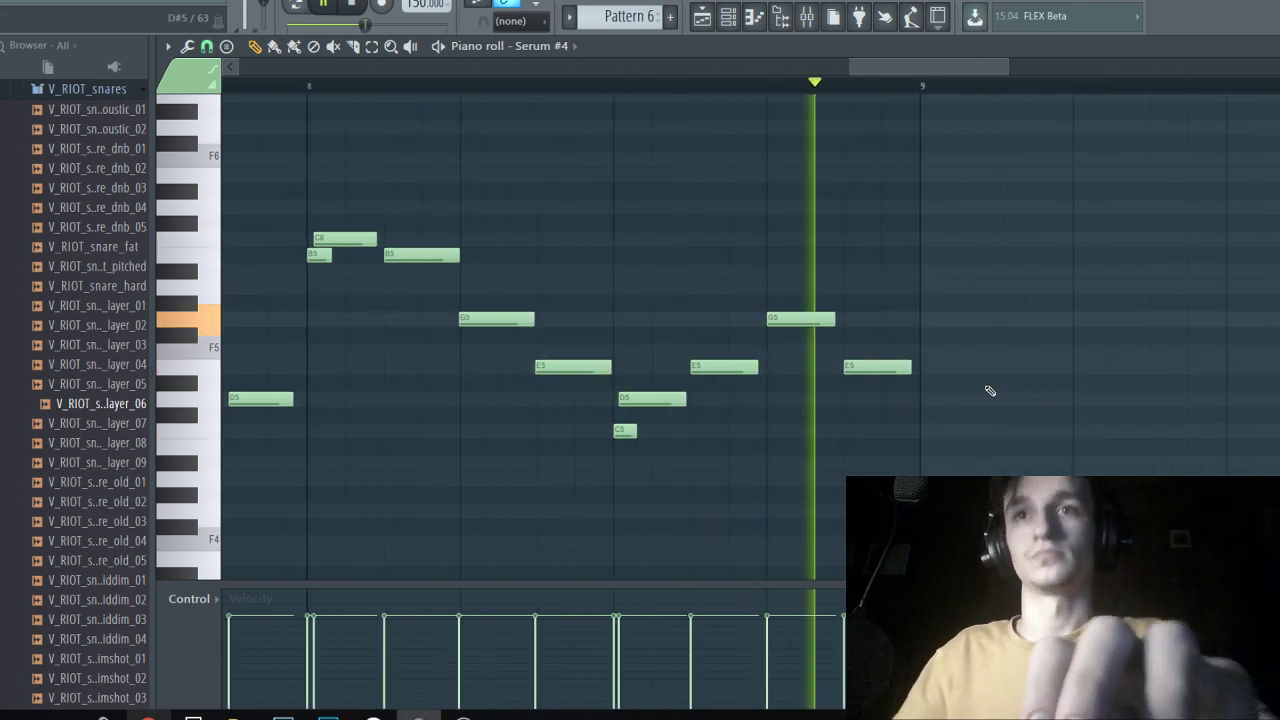
scroll(1035, 390, "down", 2)
Save the project and duplicate the Pattern 6 clip on Track 1 of the playlist at bar 9.
left_click(702, 16)
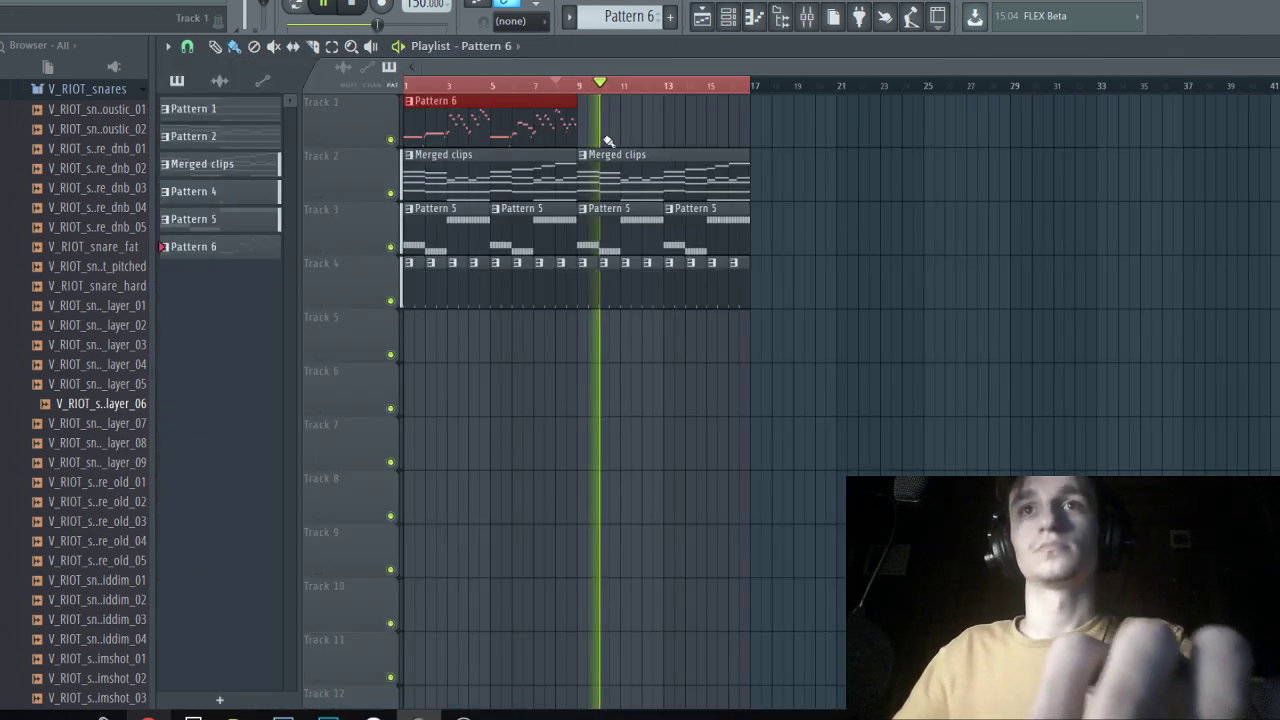
key("space")
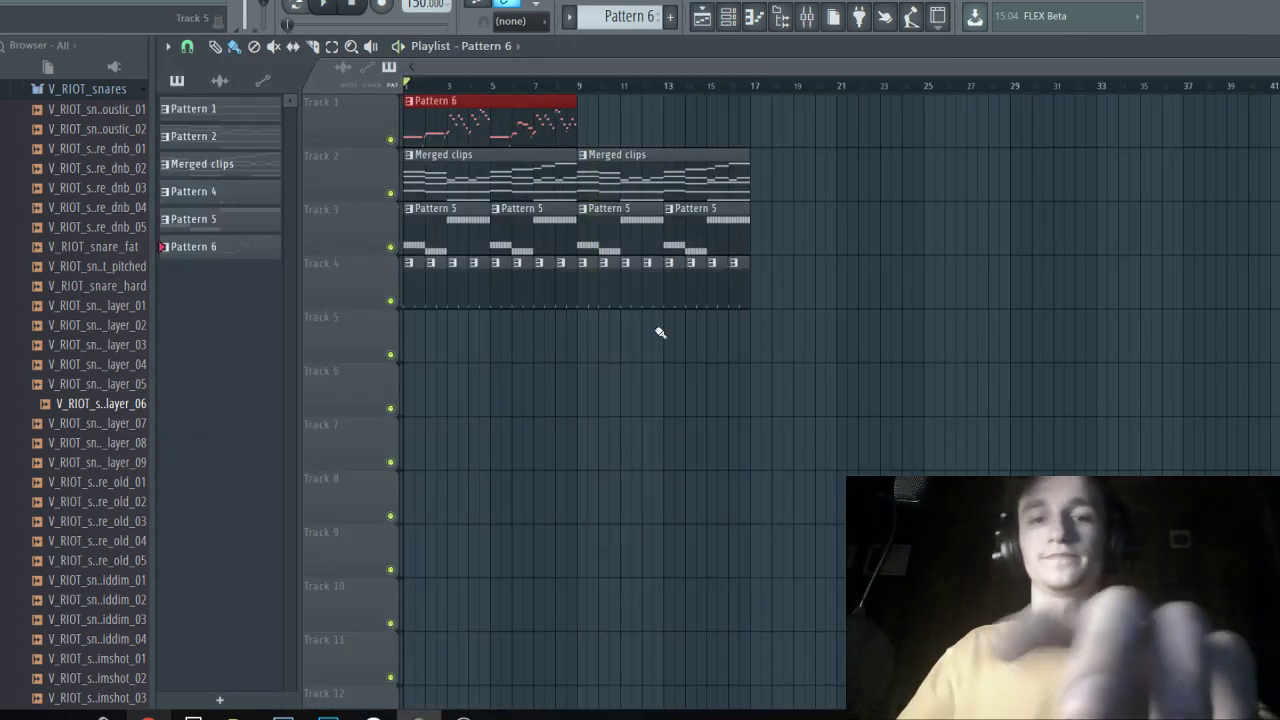
key("ctrl+s")
key("ctrl+b")
scroll(660, 360, "up", 1)
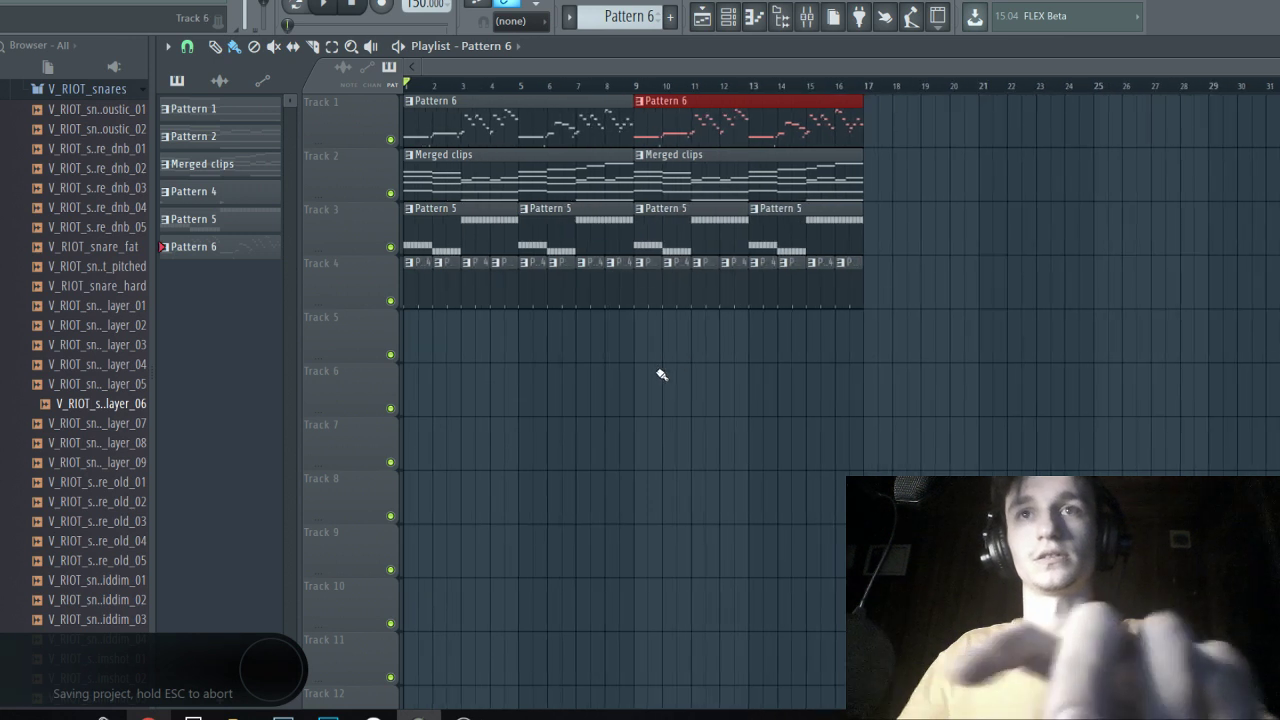
During playback, fine-tune LFO 1's phase modulation of oscillator A in the Serum #4 lead and set its compressor gain to 15.2 dB.
key("space")
left_click(754, 16)
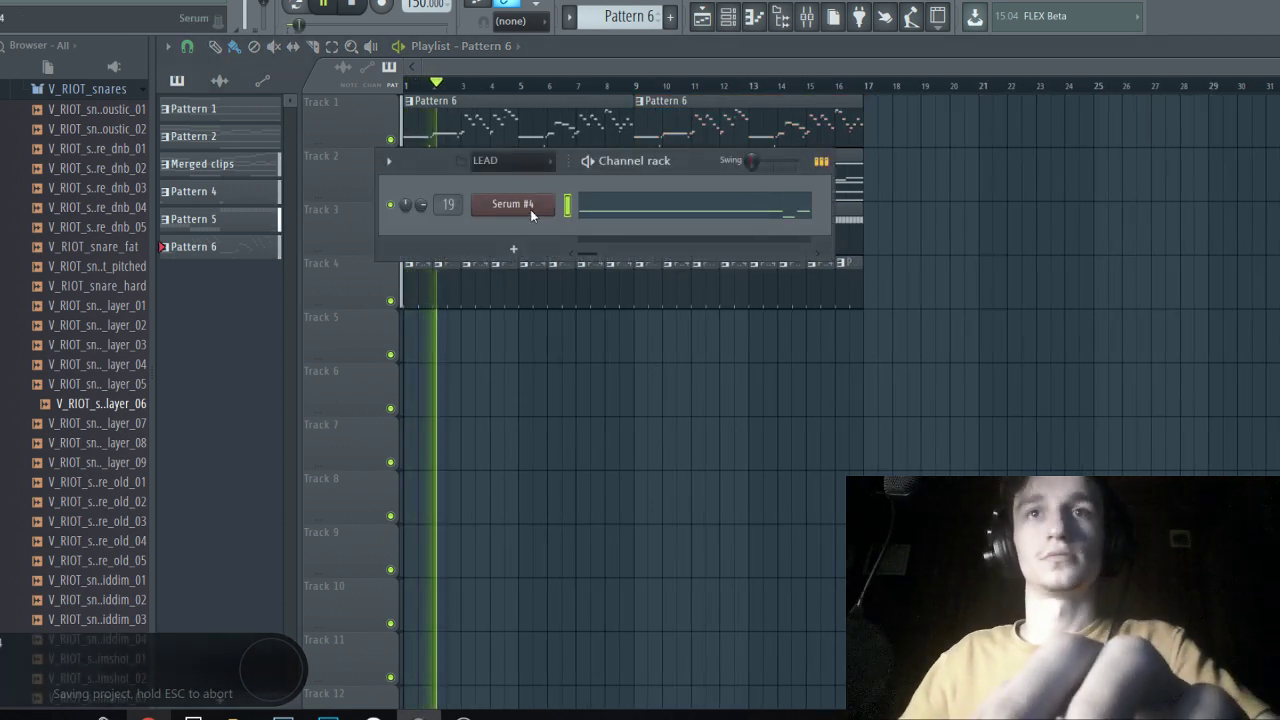
left_click(530, 209)
left_click_drag(968, 362, 970, 336)
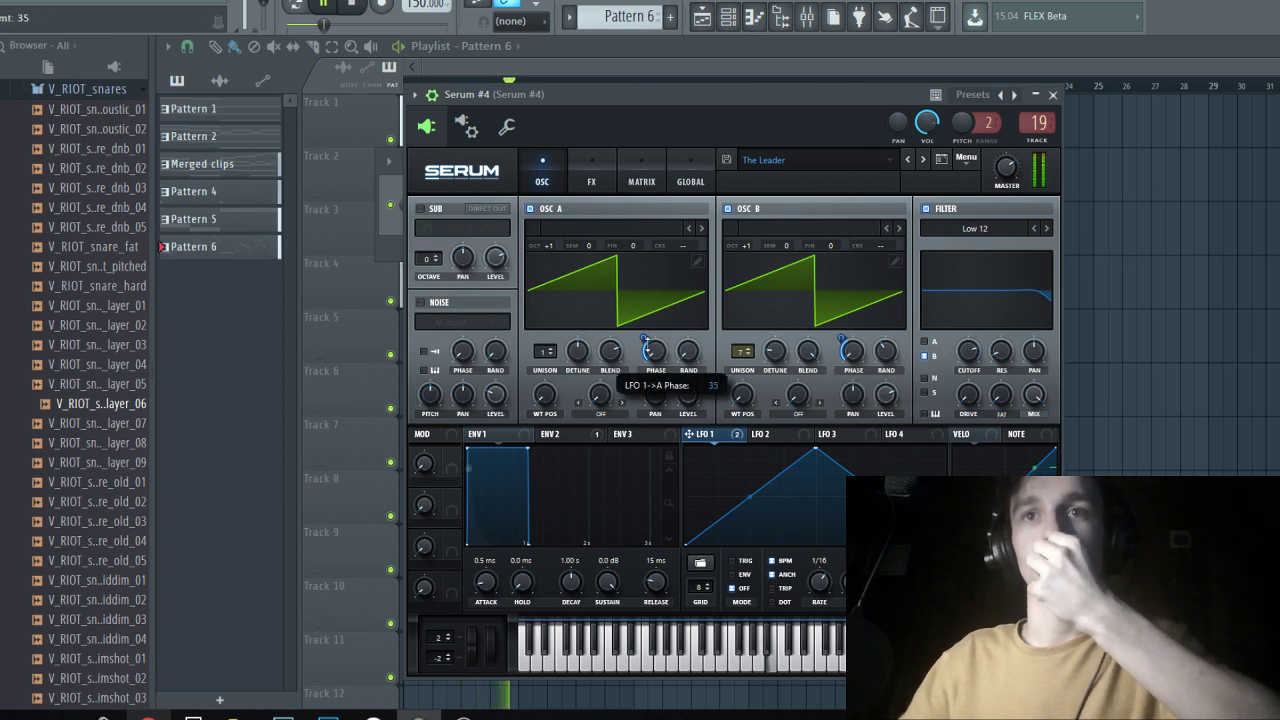
left_click(590, 176)
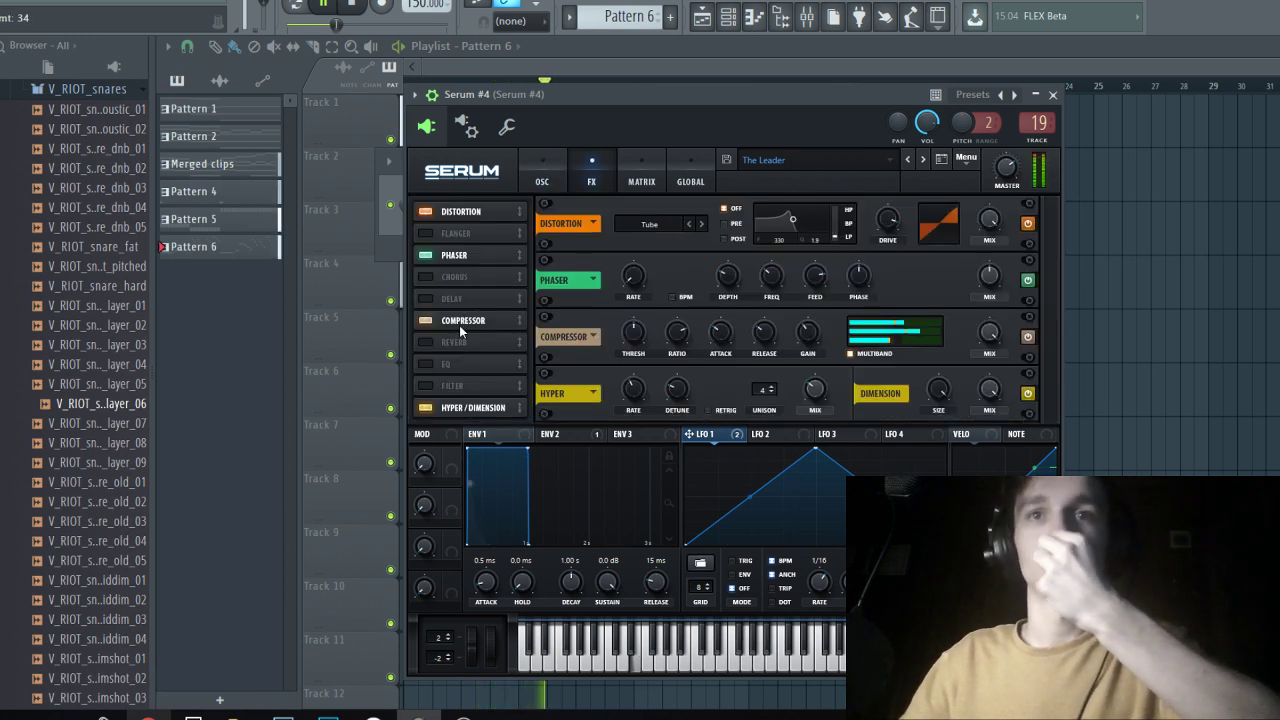
left_click_drag(803, 340, 804, 336)
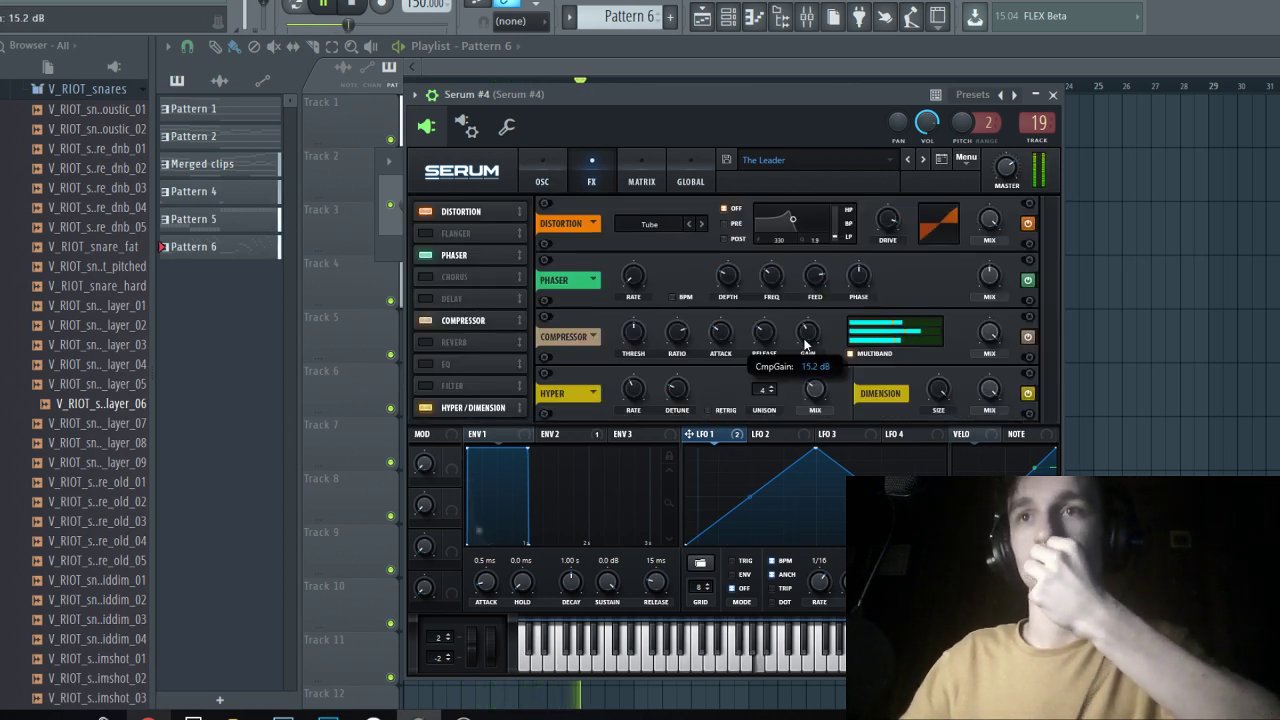
left_click(708, 67)
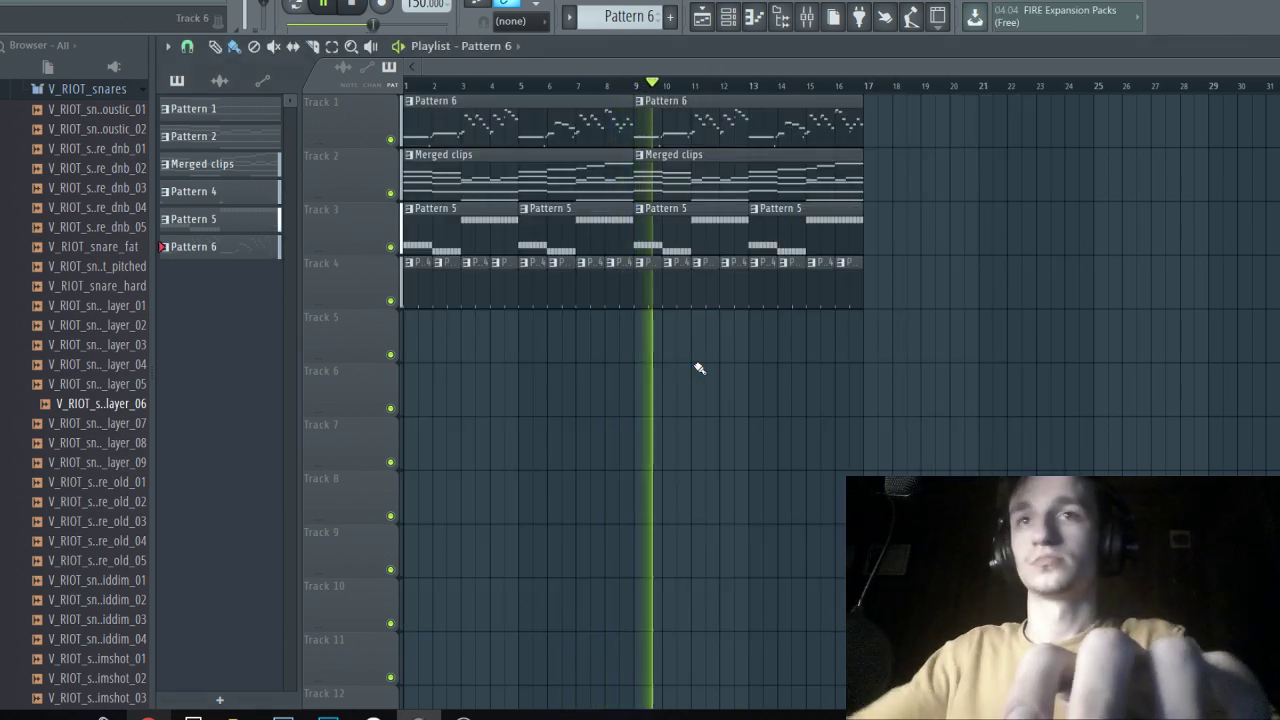
Open Pattern 5's notes and solo the Serum #2 bass track in the mixer.
double_click(668, 228)
left_click(807, 18)
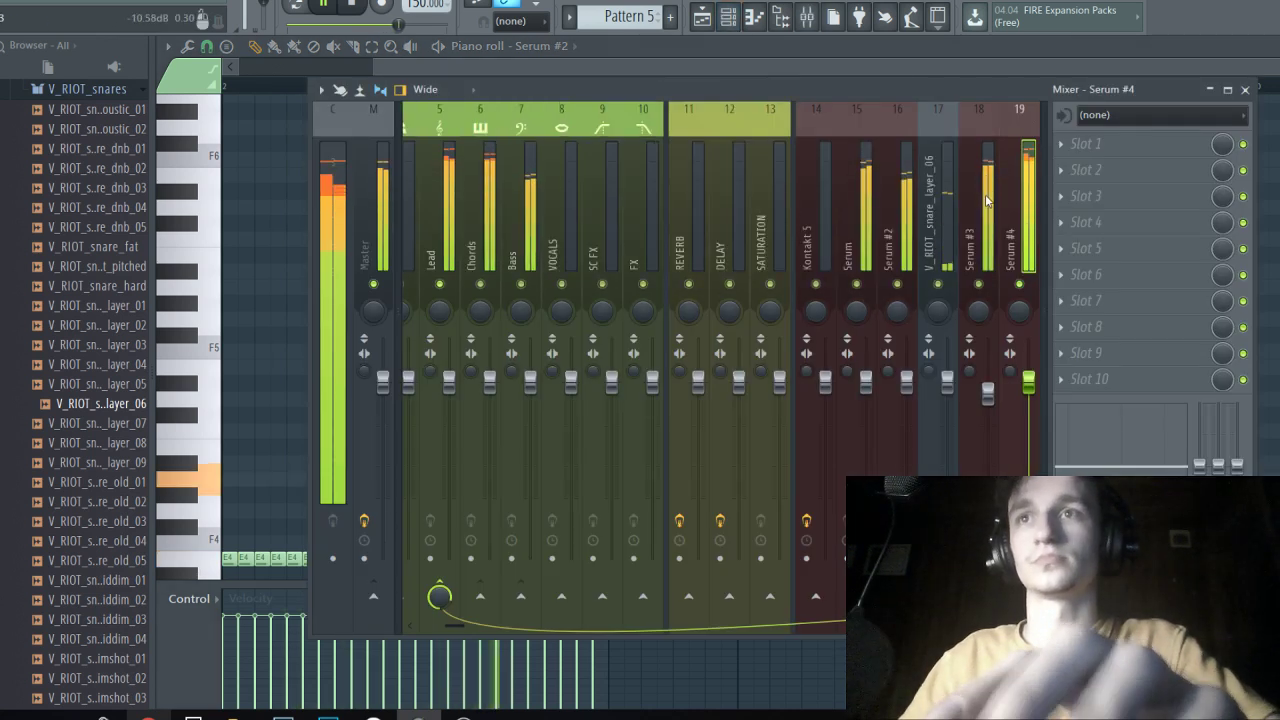
left_click(906, 200)
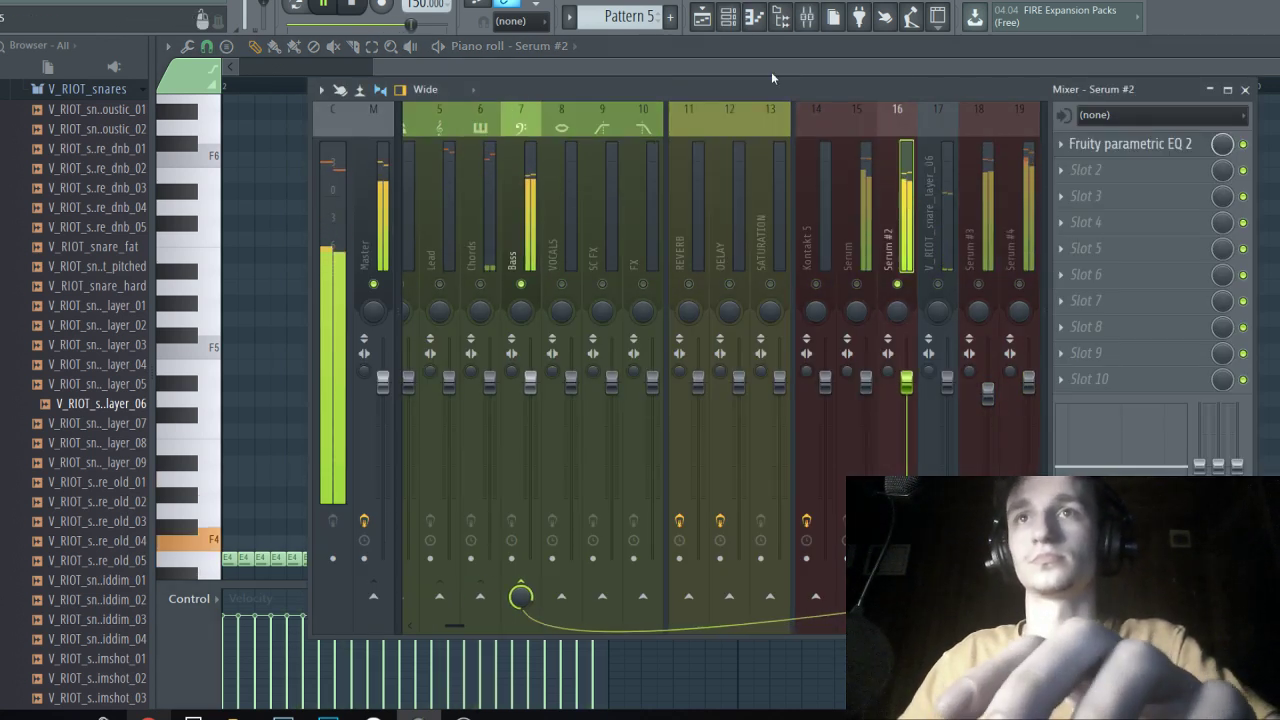
Open the Serum #2 synth from the BASS channel group and set its ENV 2 decay to 650 ms.
left_click(728, 17)
left_click(510, 160)
left_click(520, 216)
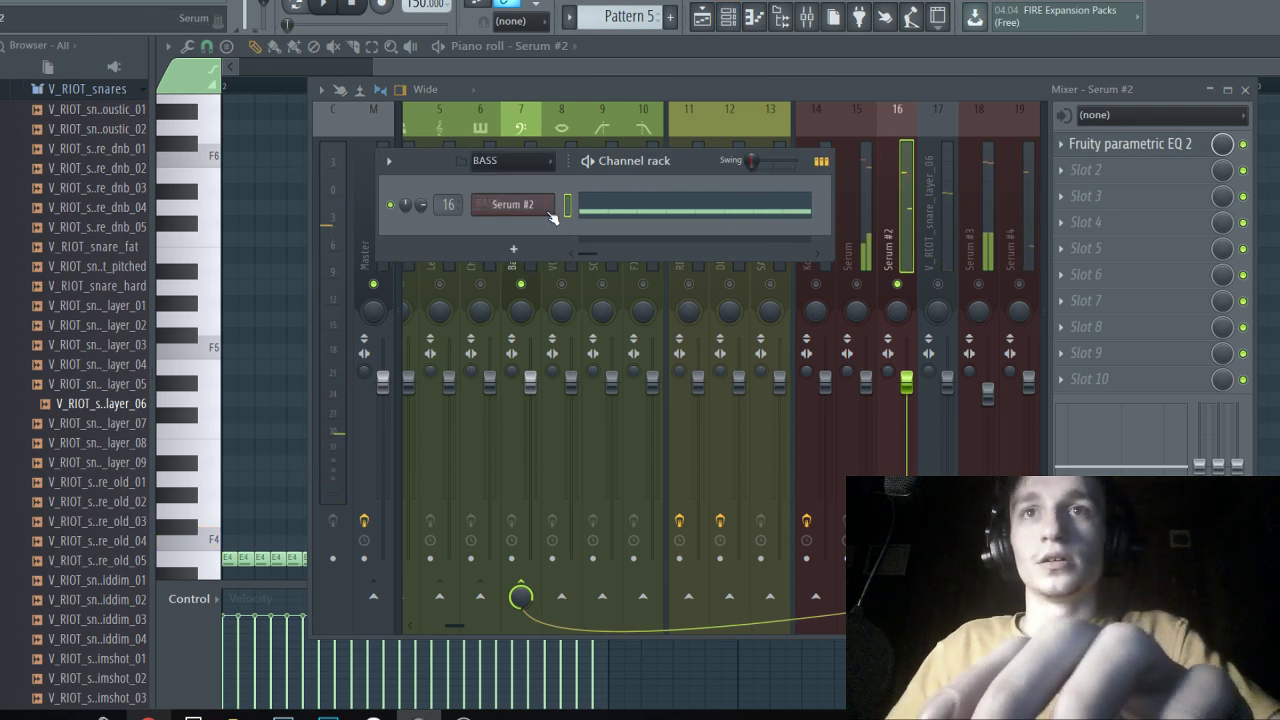
left_click(550, 210)
left_click_drag(605, 566, 603, 578)
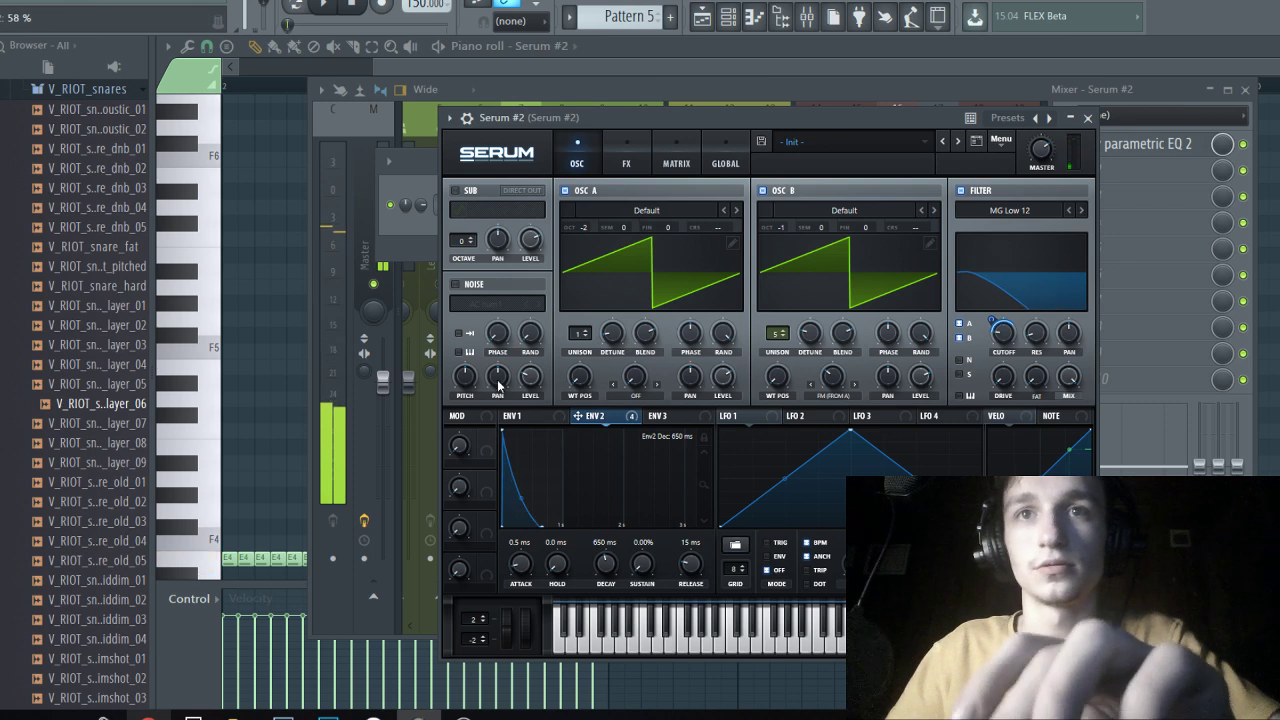
Enable the bass's noise oscillator with the J 60 sample and modulate its level with ENV 2.
left_click(455, 284)
left_click(497, 303)
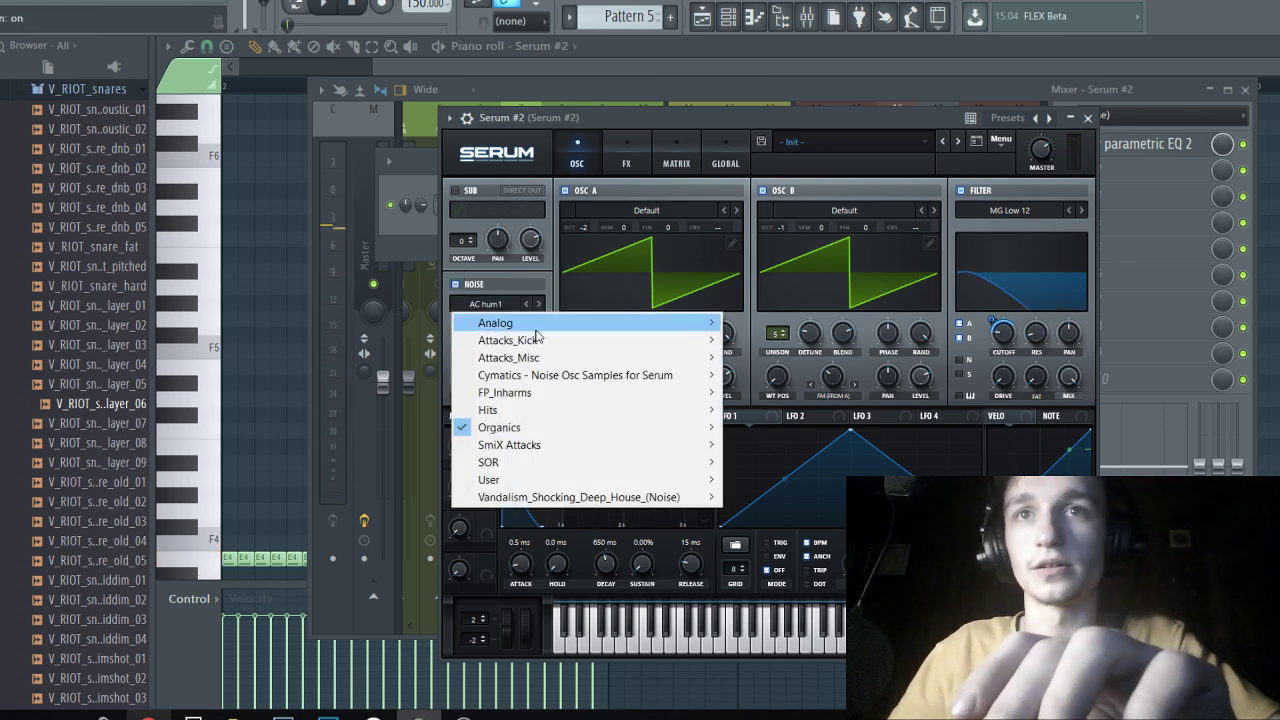
mouse_move(540, 323)
left_click(775, 416)
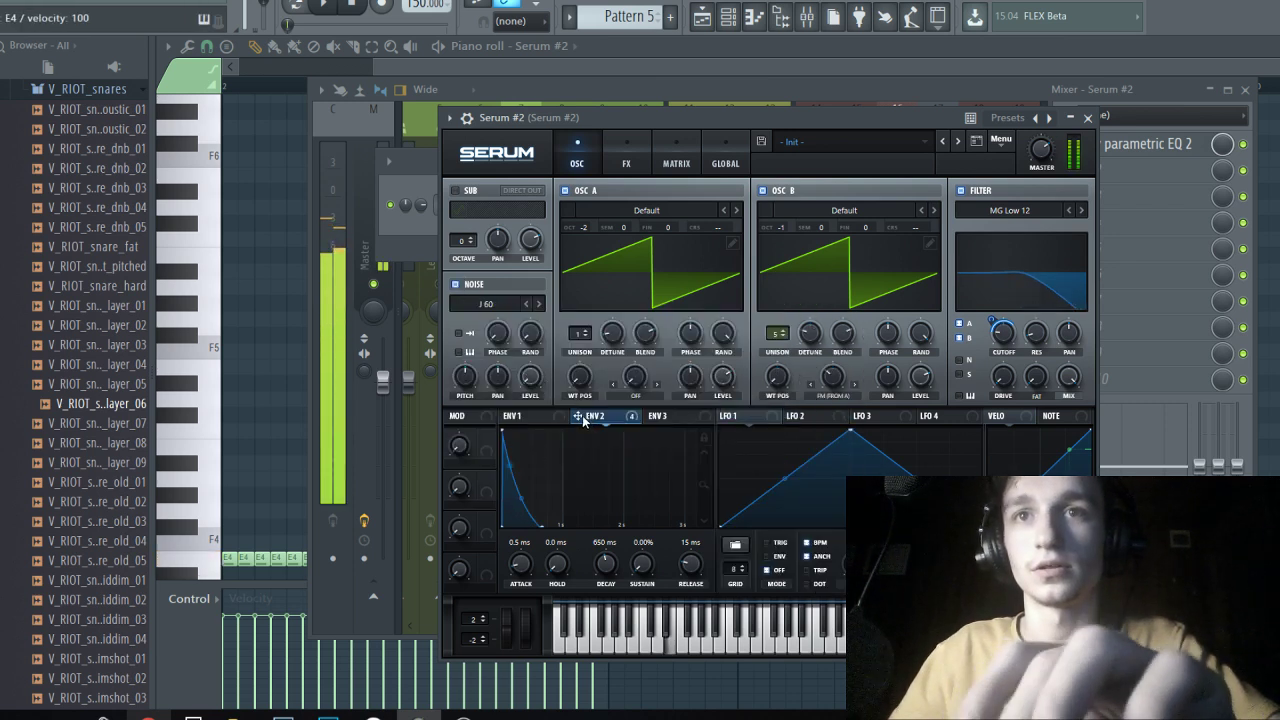
left_click_drag(578, 415, 530, 376)
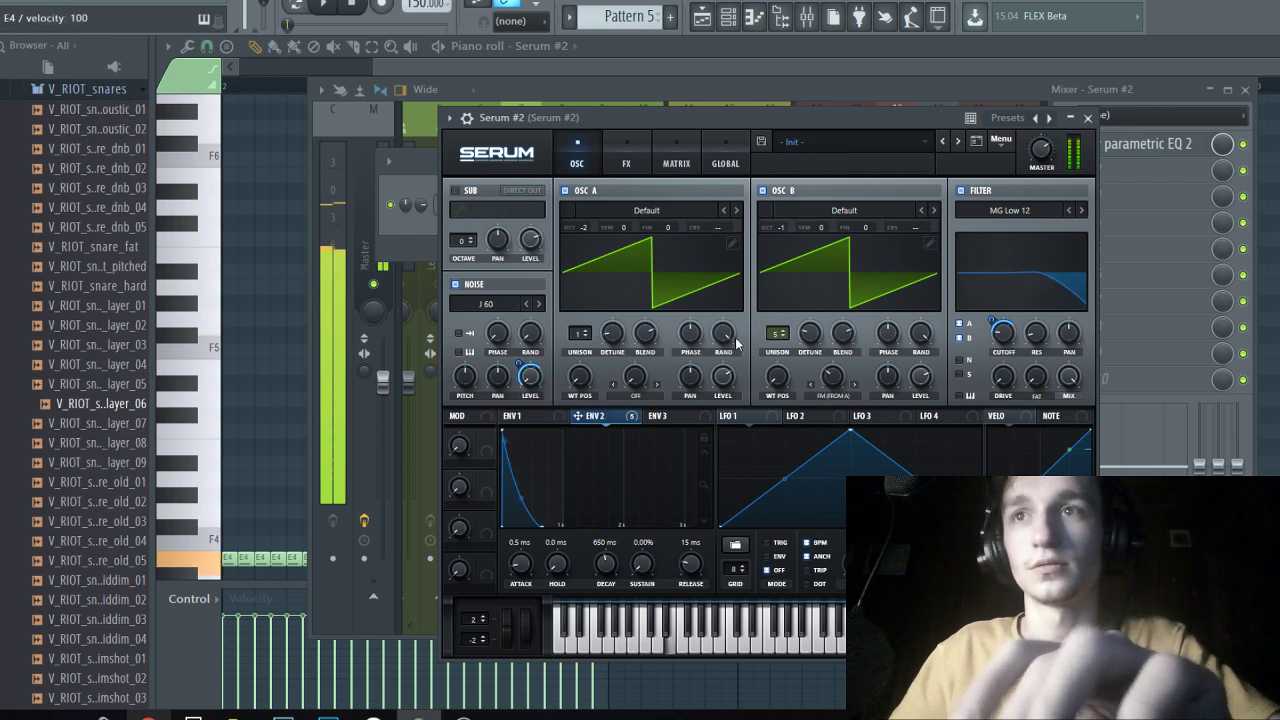
Modulate the levels of oscillators A and B with ENV 2 and change the noise sample to BrightWhite.
left_click(626, 155)
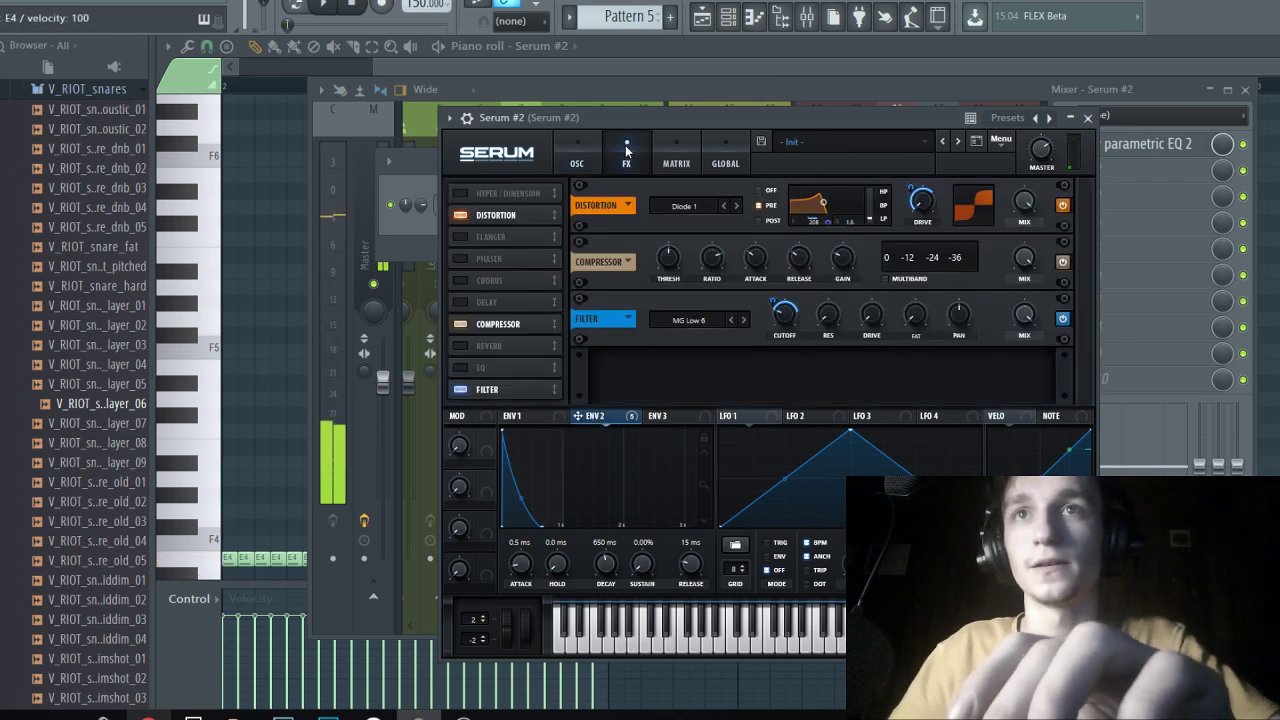
left_click(577, 158)
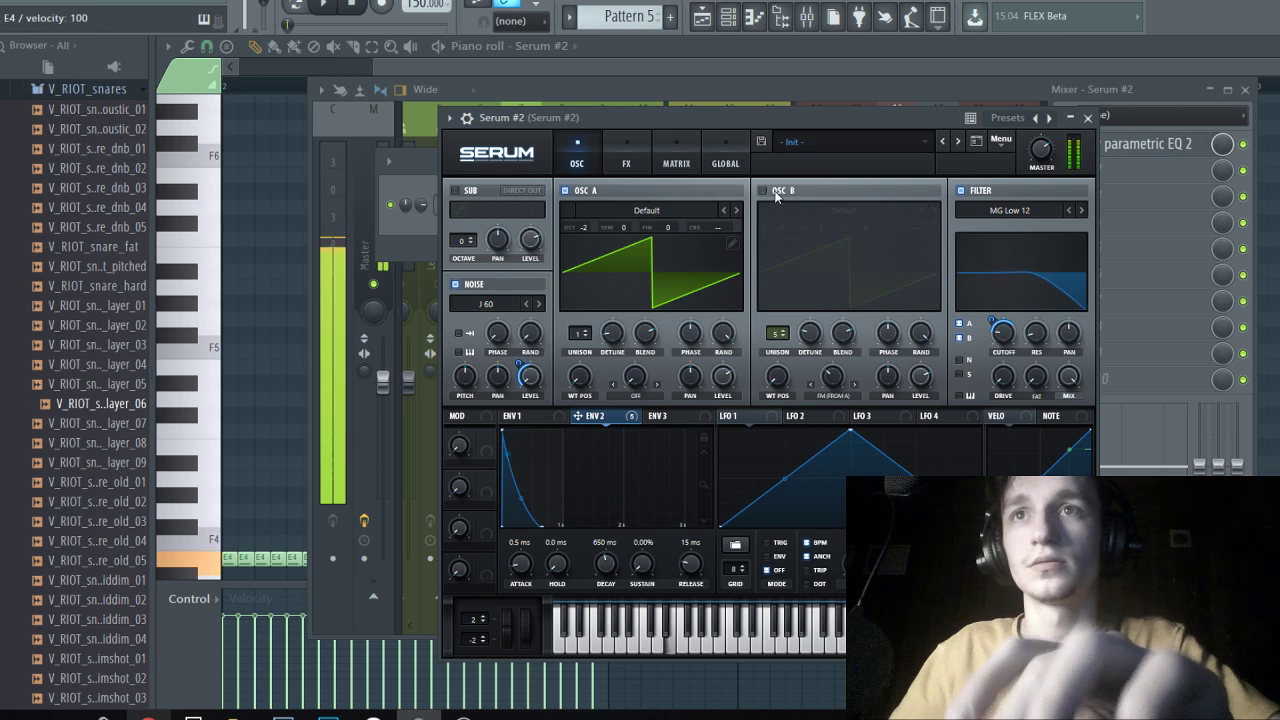
left_click_drag(810, 333, 810, 363)
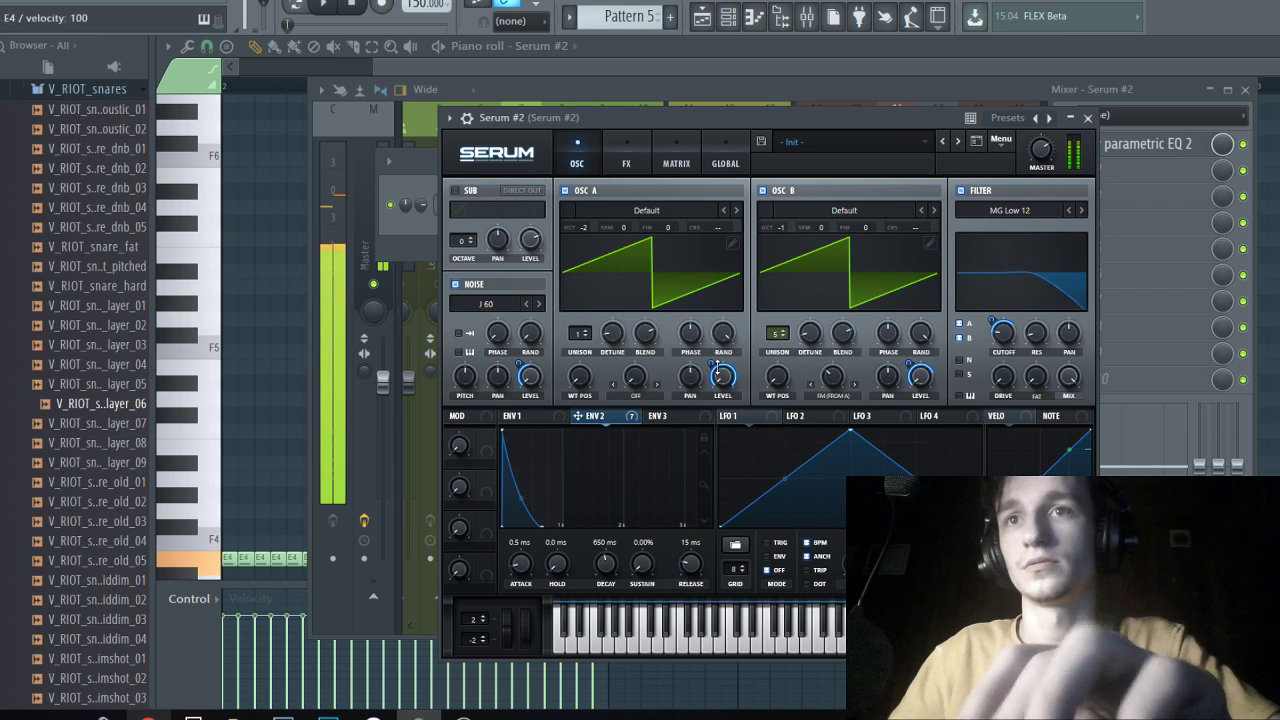
left_click(527, 304)
Compare the bass sound with the MG Low 6 effects filter bypassed and re-enabled.
left_click(627, 165)
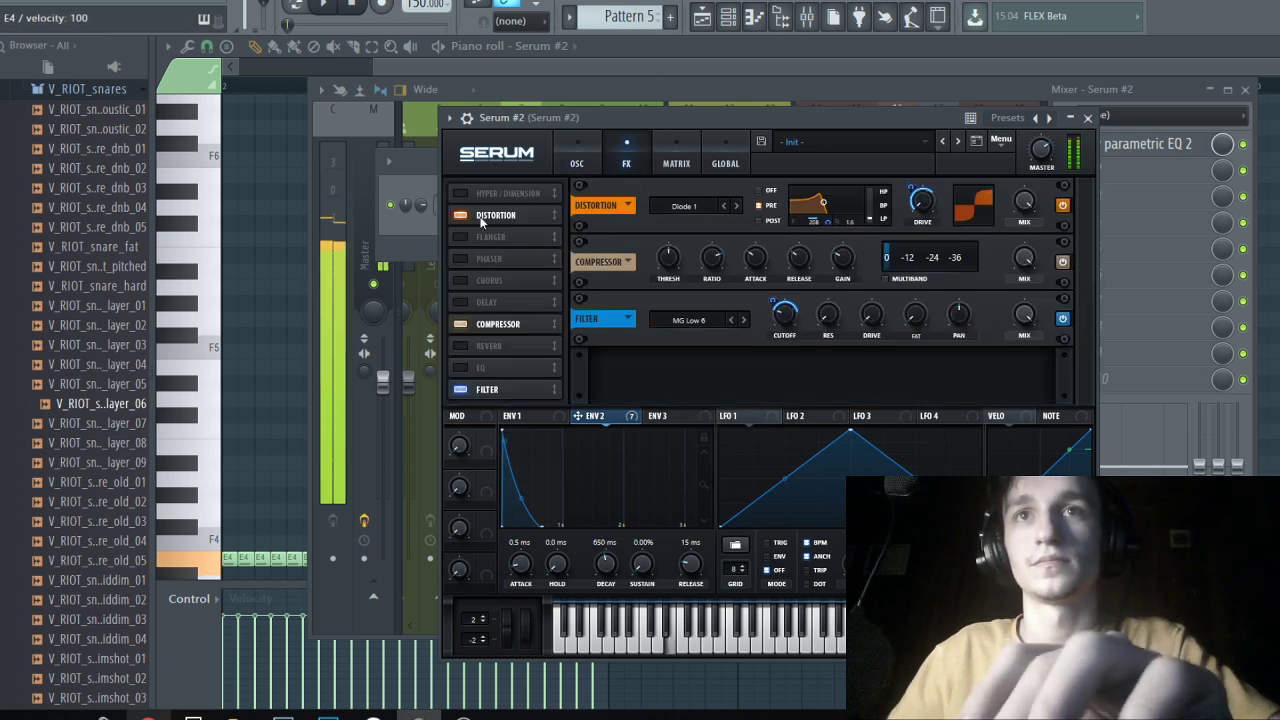
left_click(461, 389)
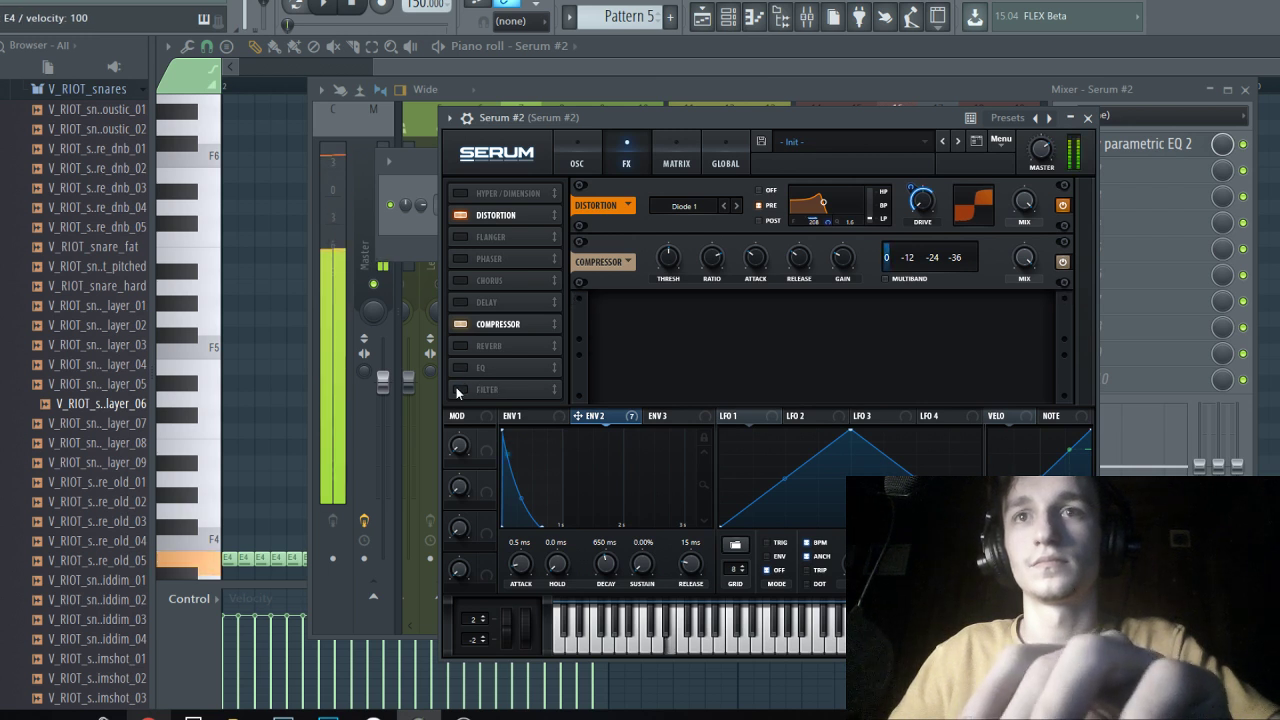
left_click(461, 389)
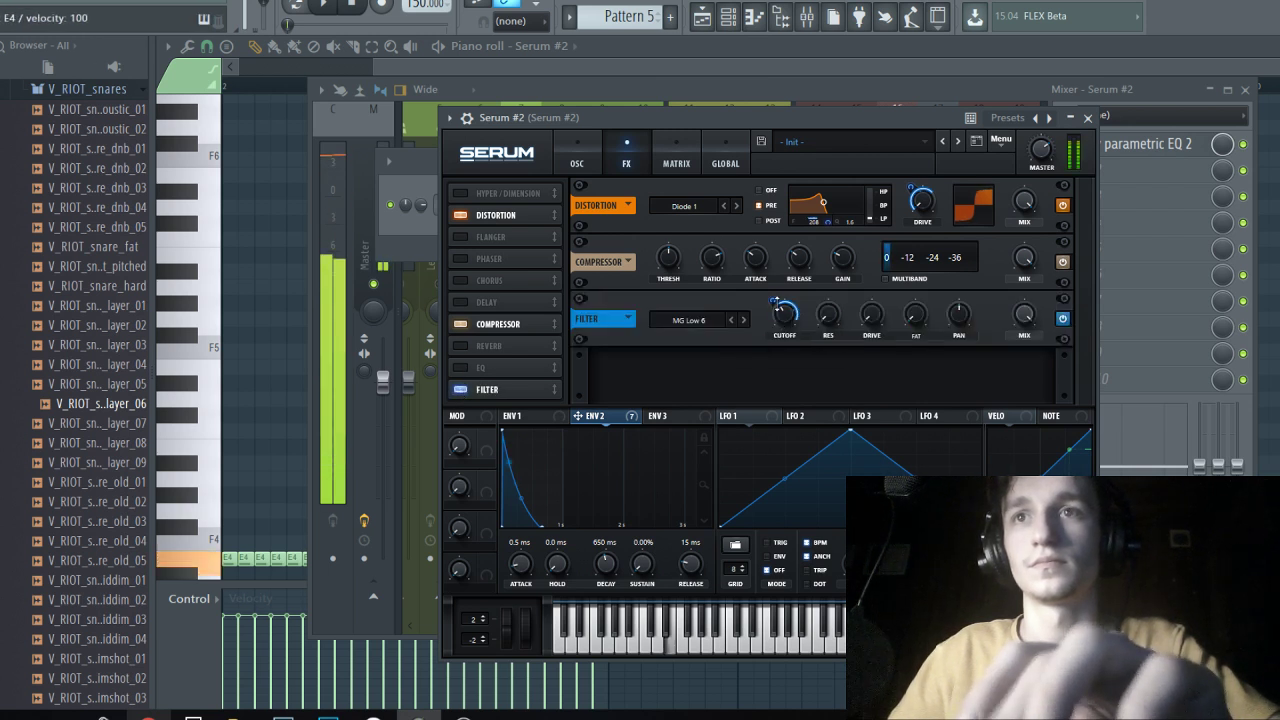
mouse_move(785, 310)
Set the bass's oscillator filter cutoff to about 1.3 kHz and oscillator A's unison detune to 0.02.
left_click(577, 152)
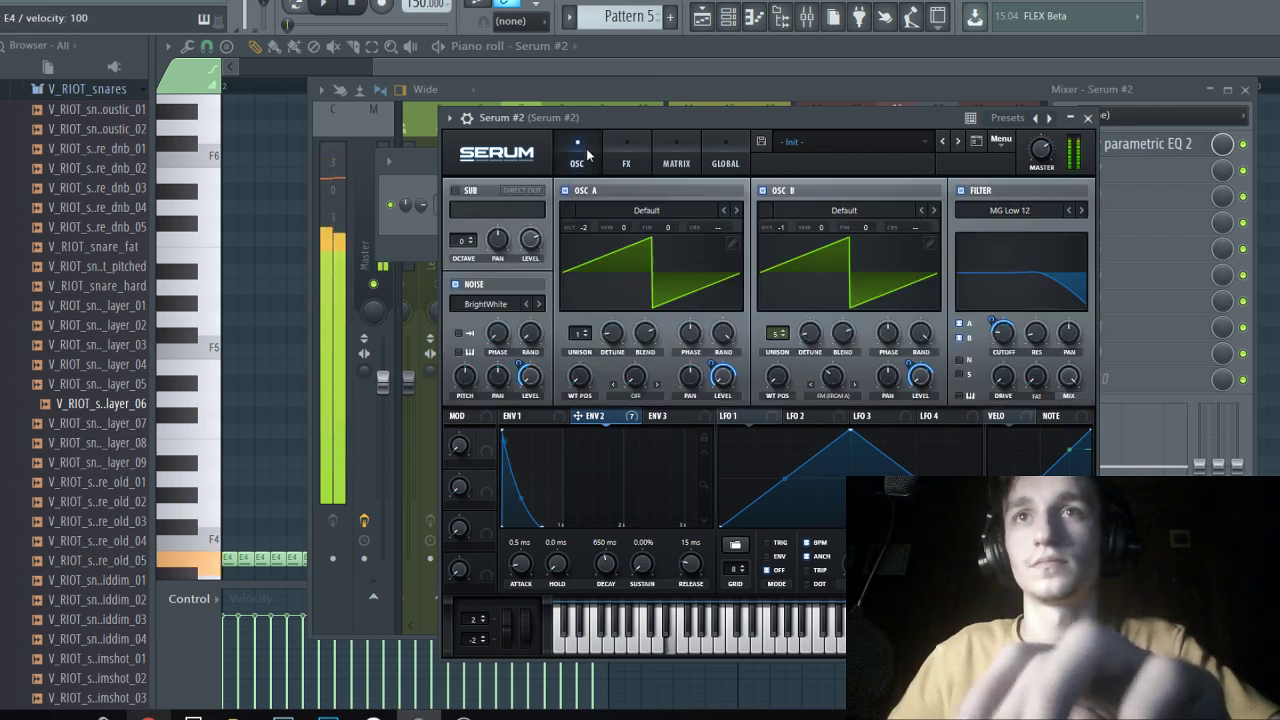
mouse_move(1008, 330)
mouse_move(1012, 330)
left_mouse_down()
mouse_move(1015, 310)
mouse_move(1016, 325)
left_mouse_up()
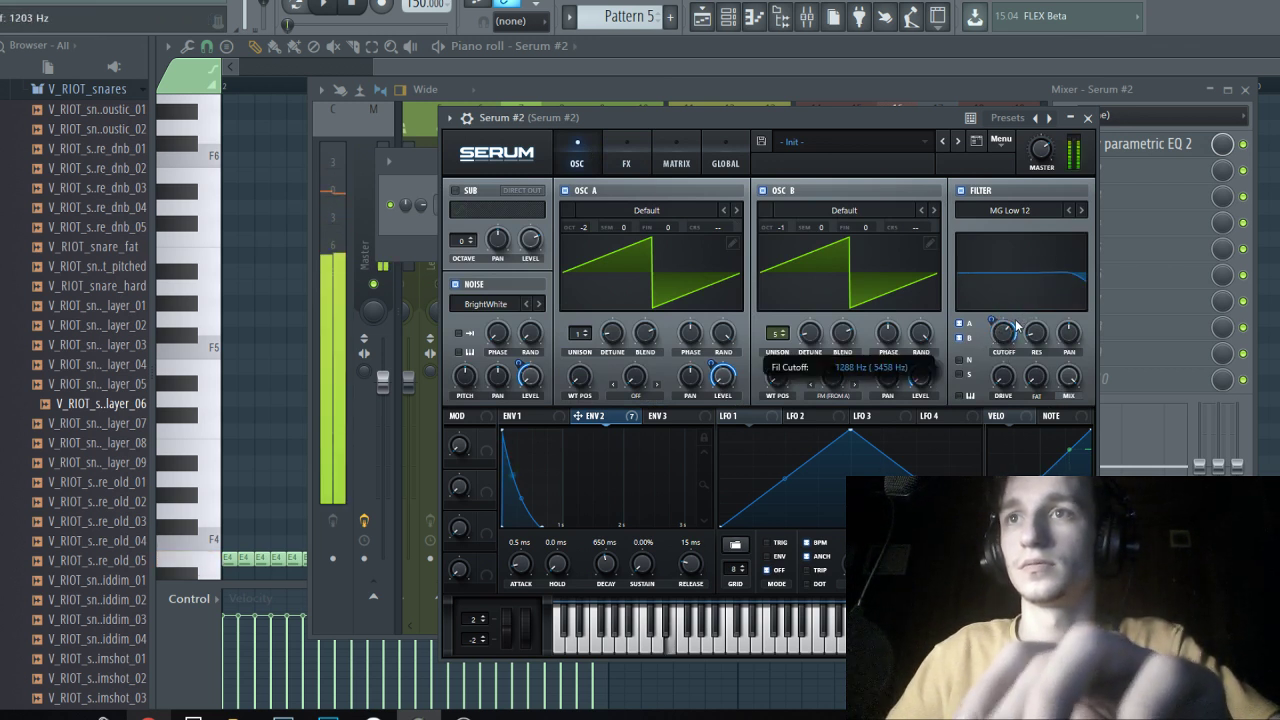
left_click_drag(613, 333, 613, 330)
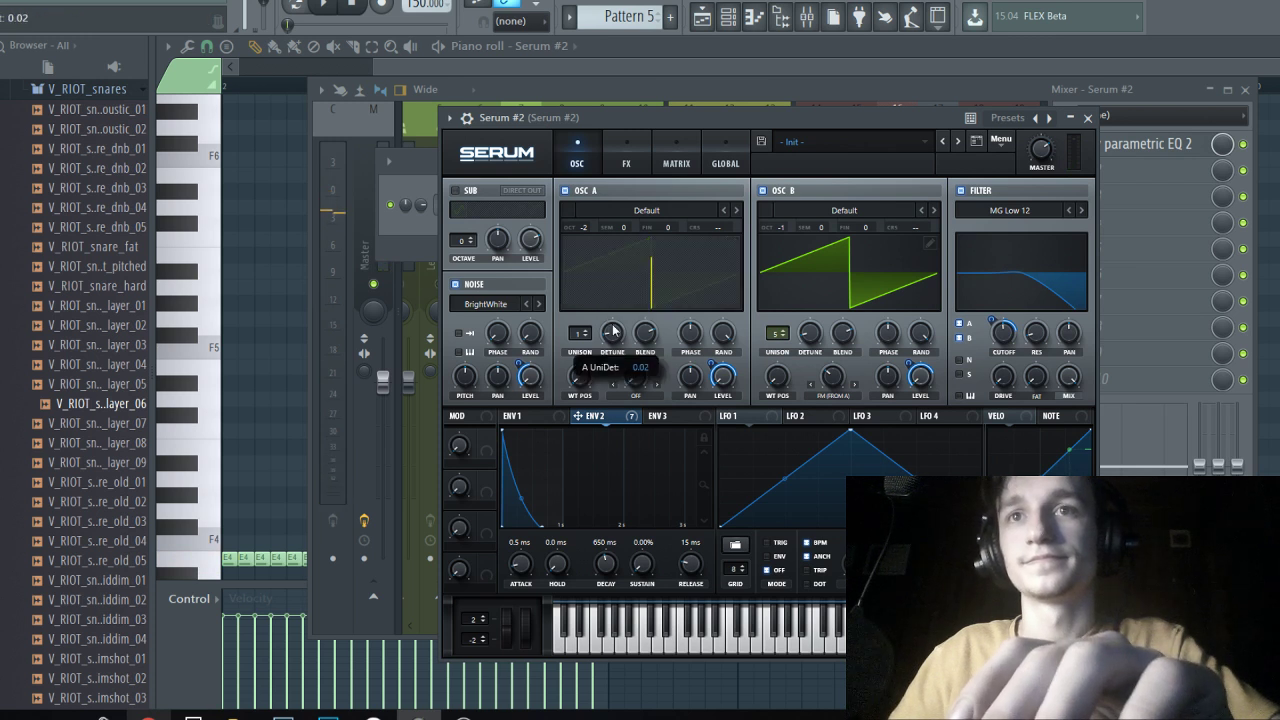
Adjust oscillator B's unison detune and try changing its octave.
left_click_drag(825, 338, 824, 320)
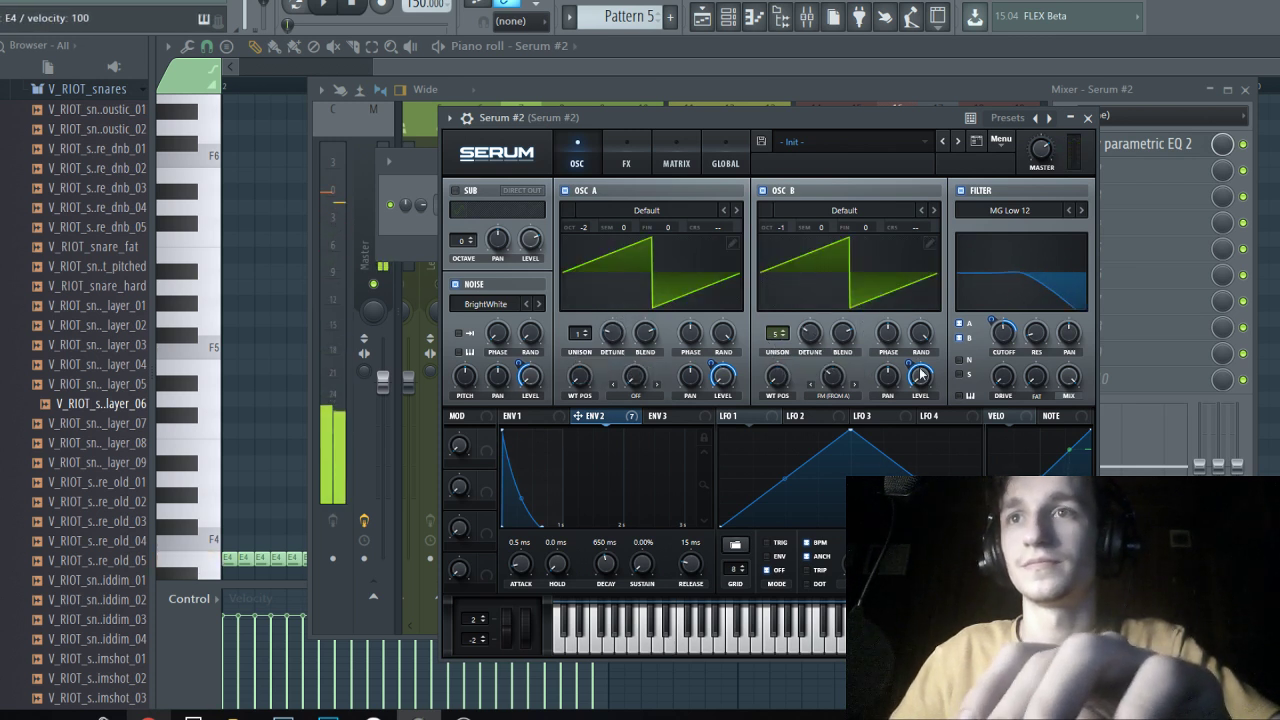
mouse_move(910, 378)
mouse_move(782, 231)
left_mouse_down()
mouse_move(785, 207)
mouse_move(783, 226)
left_mouse_up()
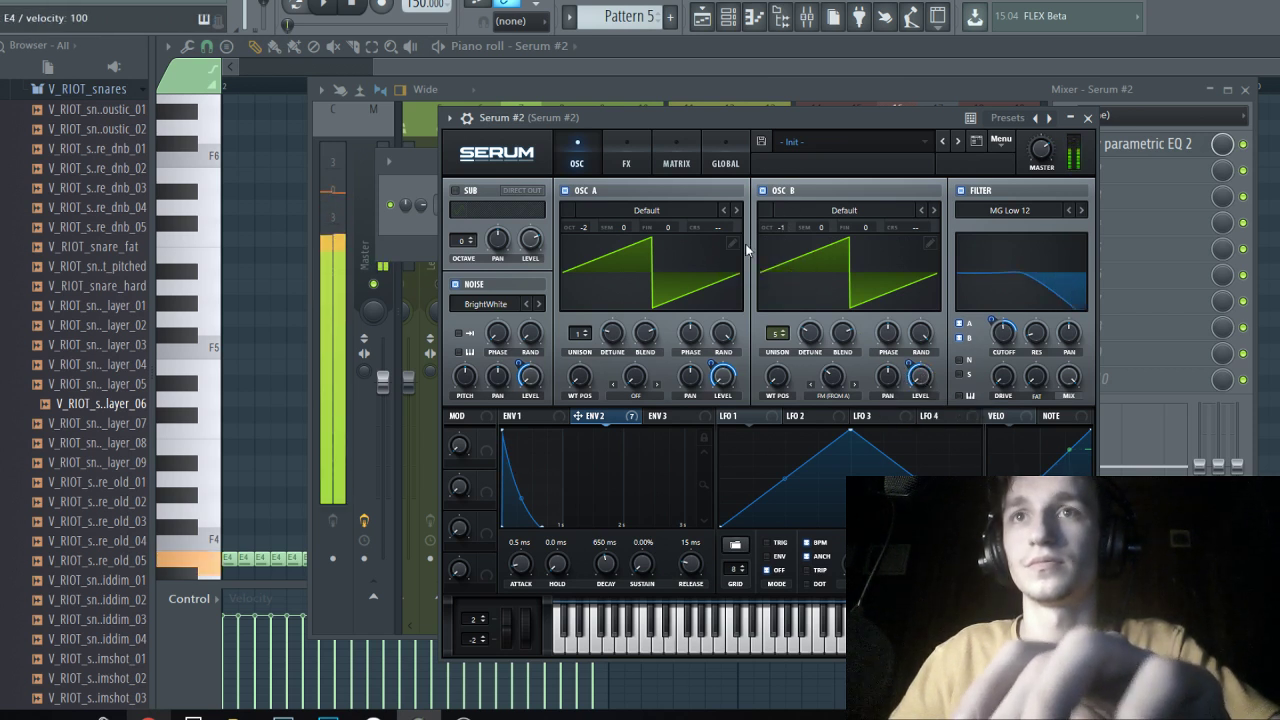
Compare the bass in playback with oscillator A off and back on, and bring the mixer to the front.
left_click(566, 190)
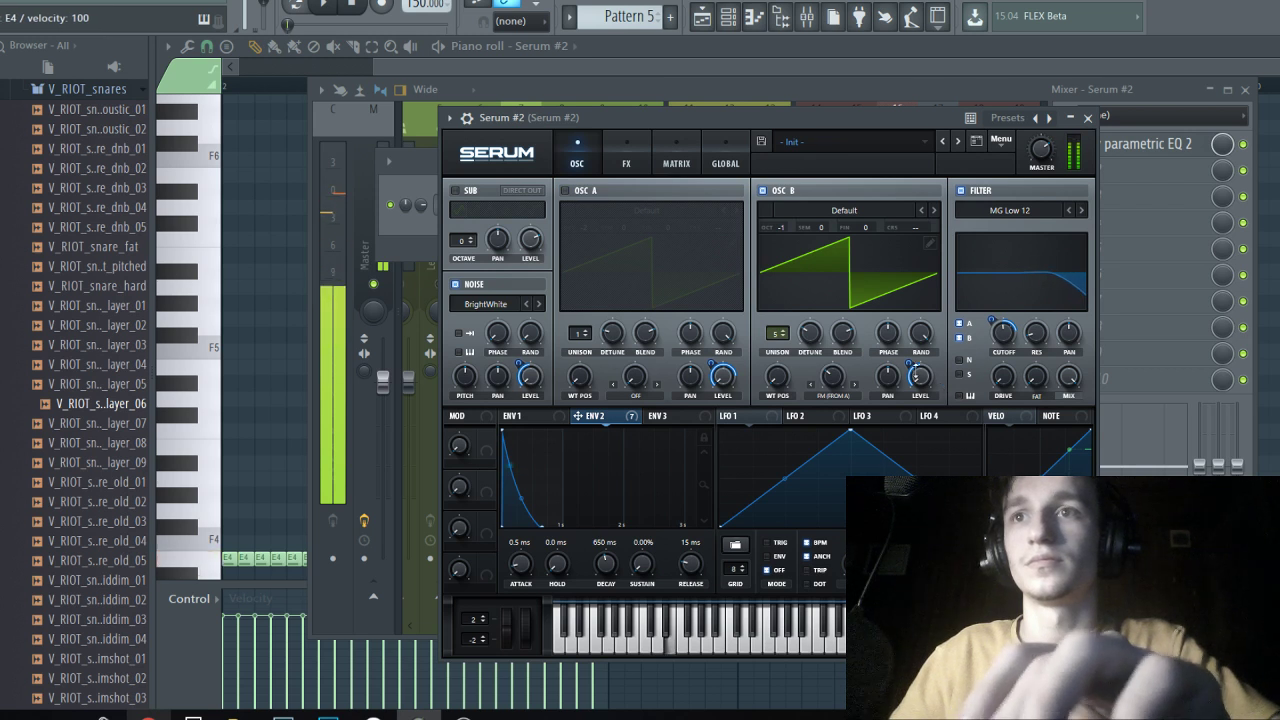
key("space")
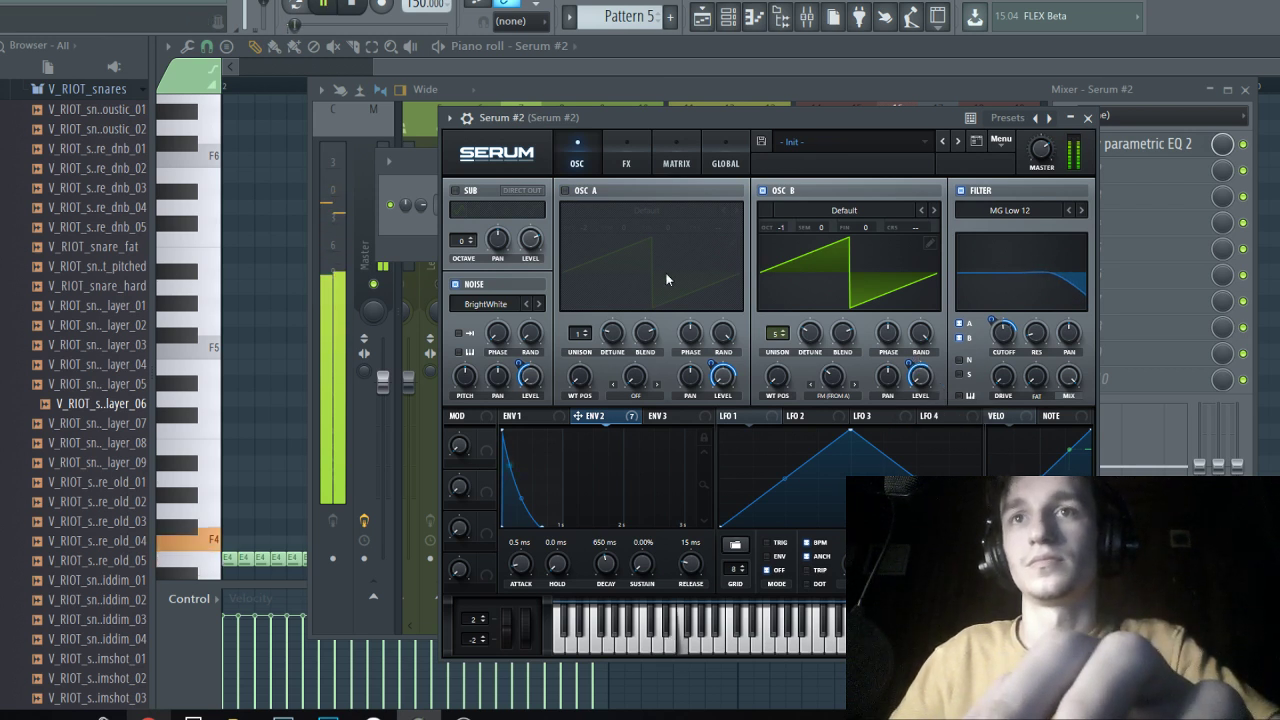
left_click(585, 193)
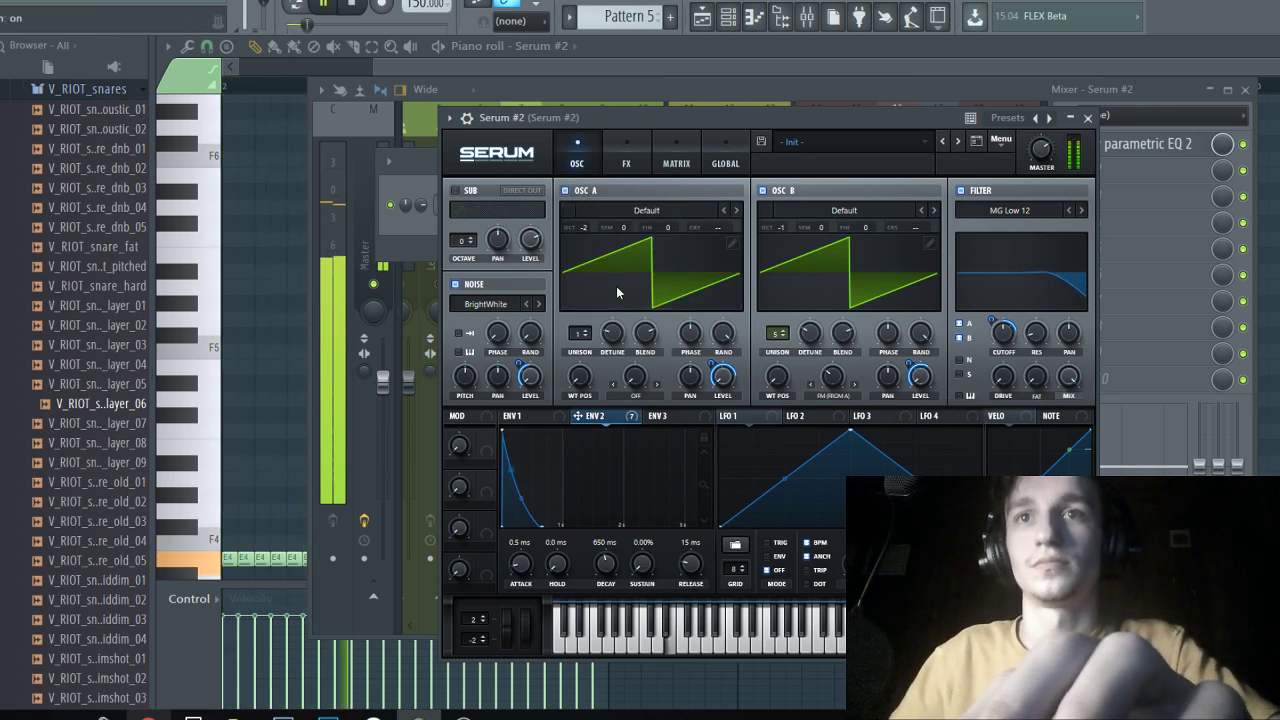
left_click(1112, 127)
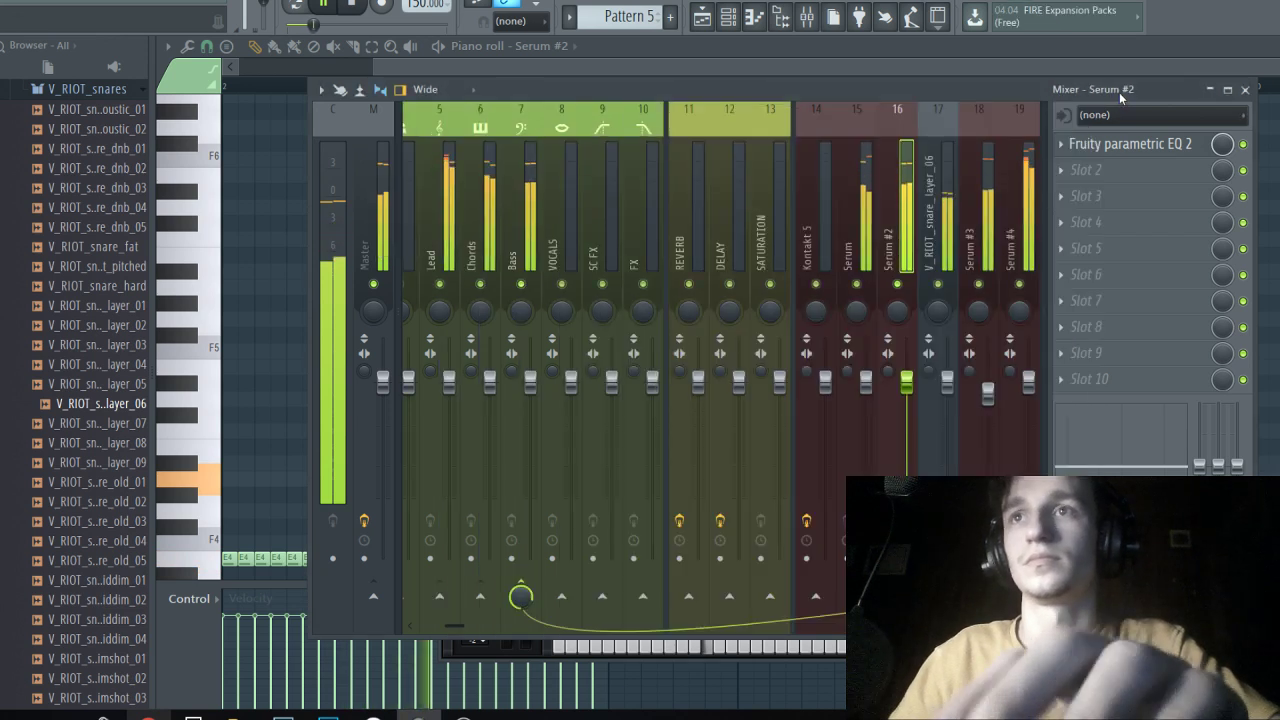
Save the project with the playlist in front, and glance at the live stream's dashboard in the browser.
left_click(727, 20)
key("ctrl+s")
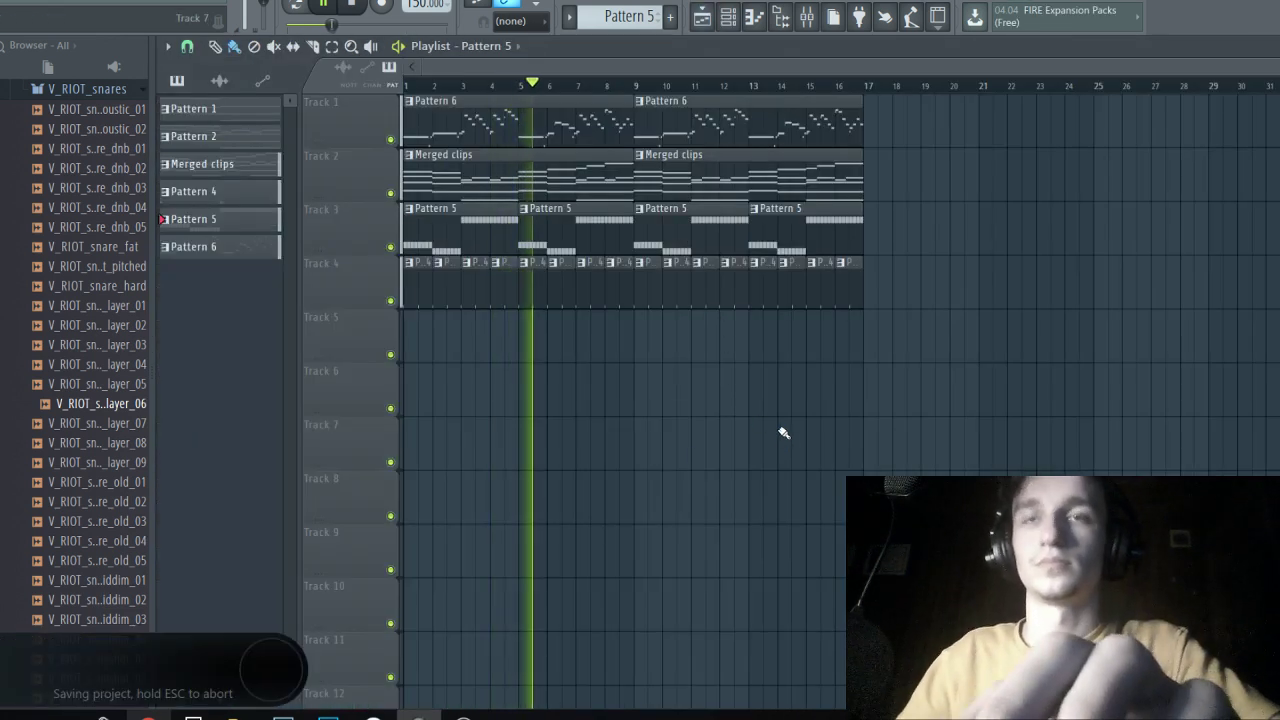
left_click(148, 717)
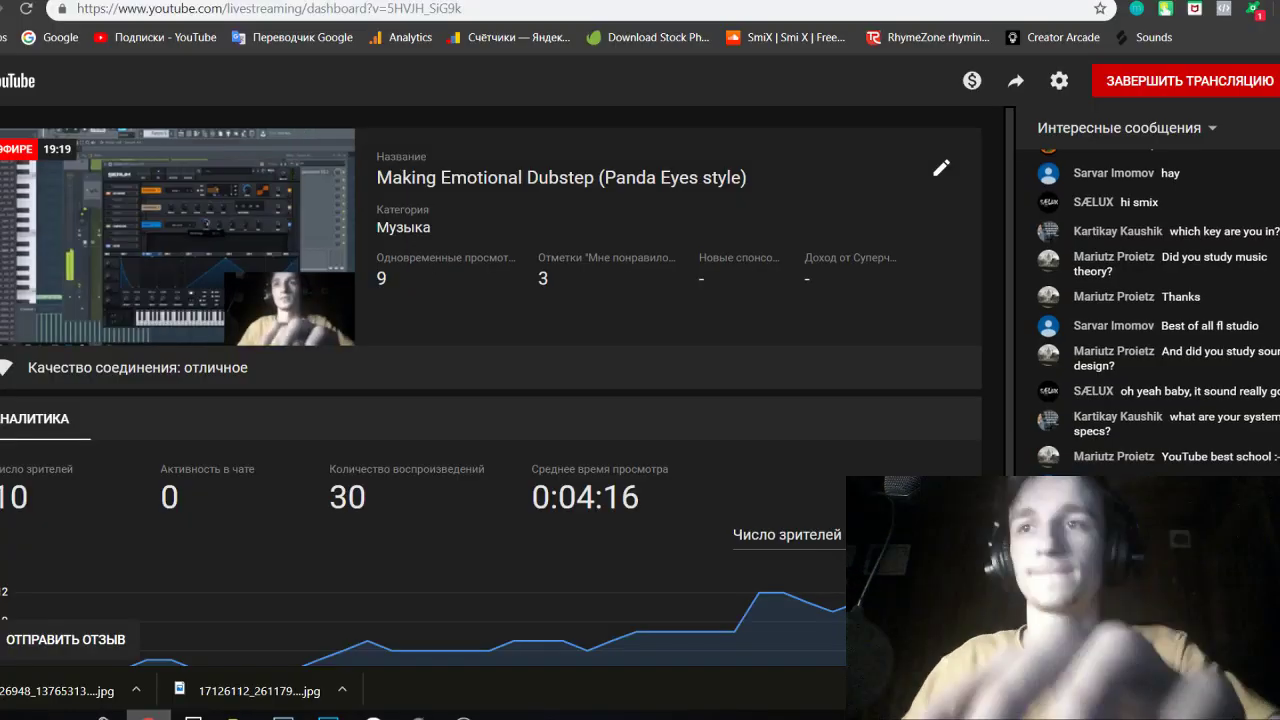
key("alt+Tab")
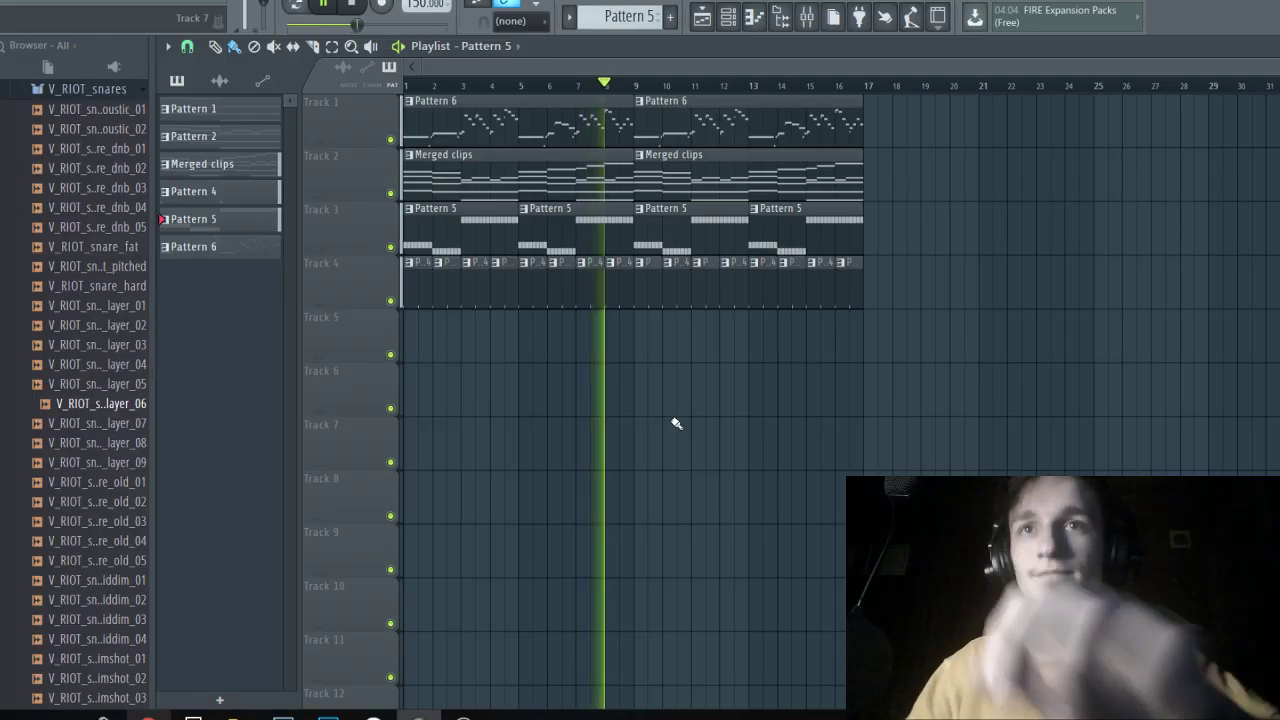
Move all playlist clips down by two tracks and save the project.
key("shift+Down")
key("shift+Down")
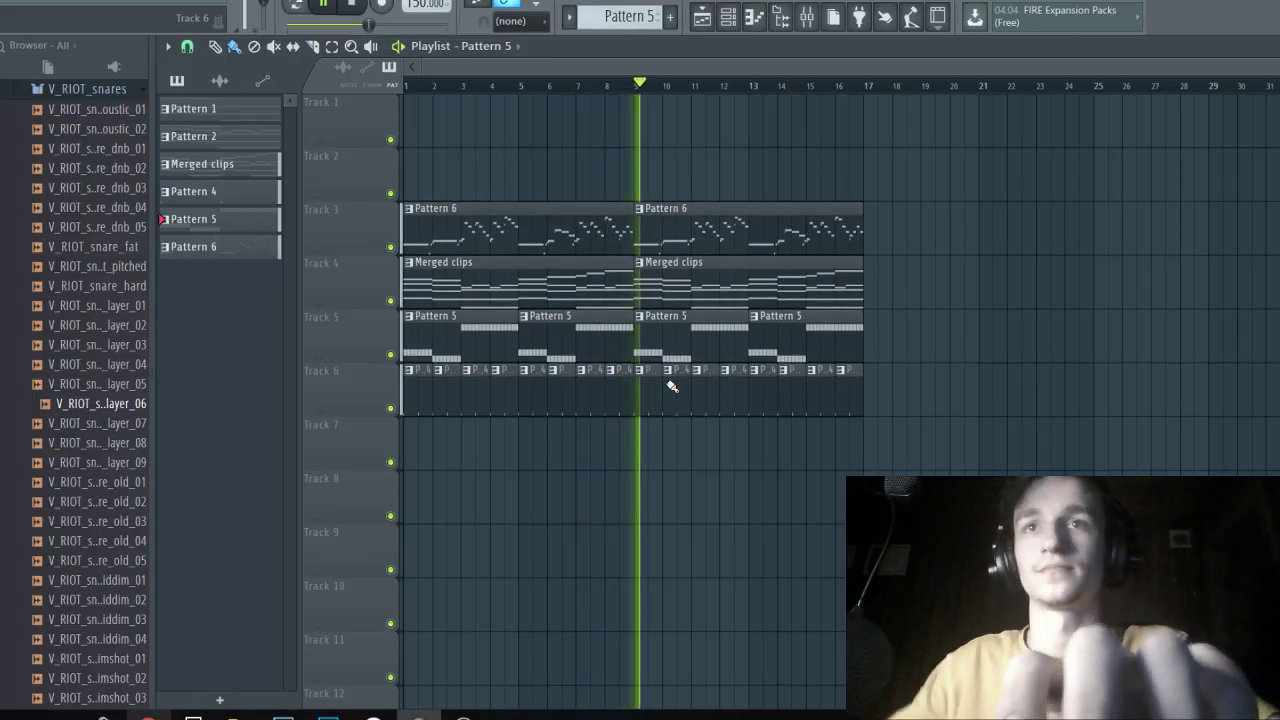
key("ctrl+s")
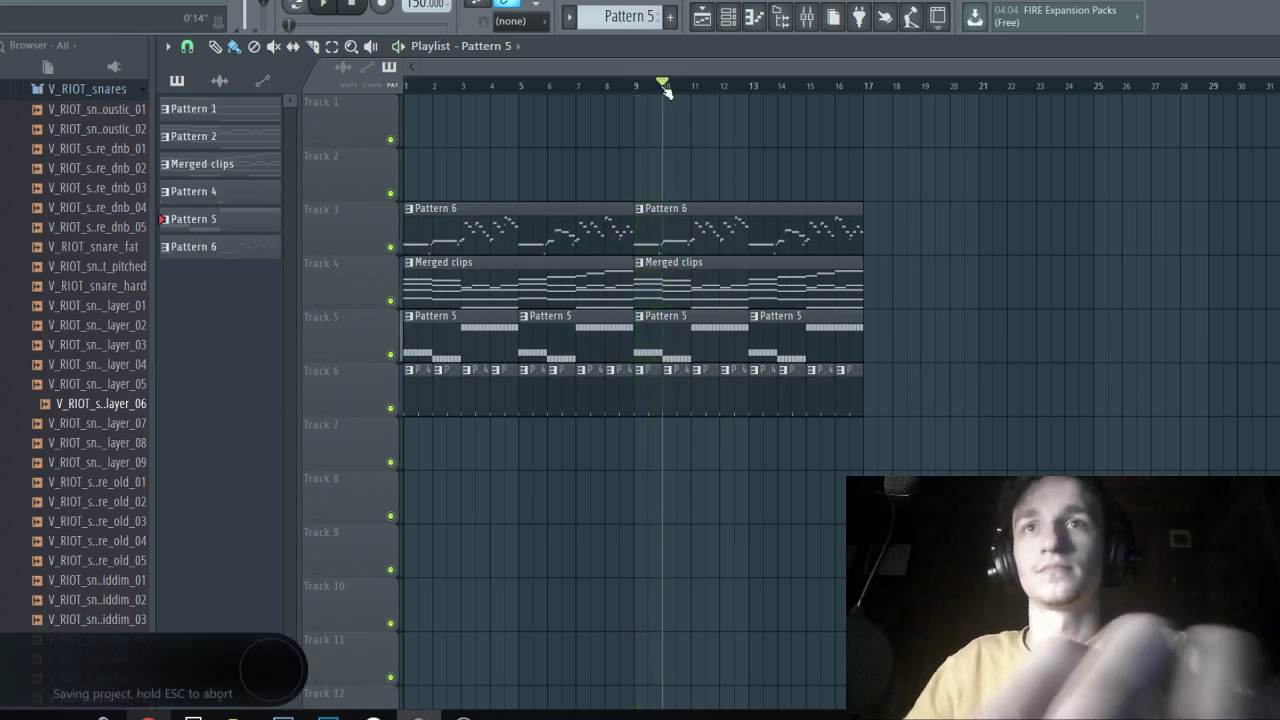
Open the merged chord clip's notes and add a new Serum instrument to the CHORDS channel group.
double_click(644, 289)
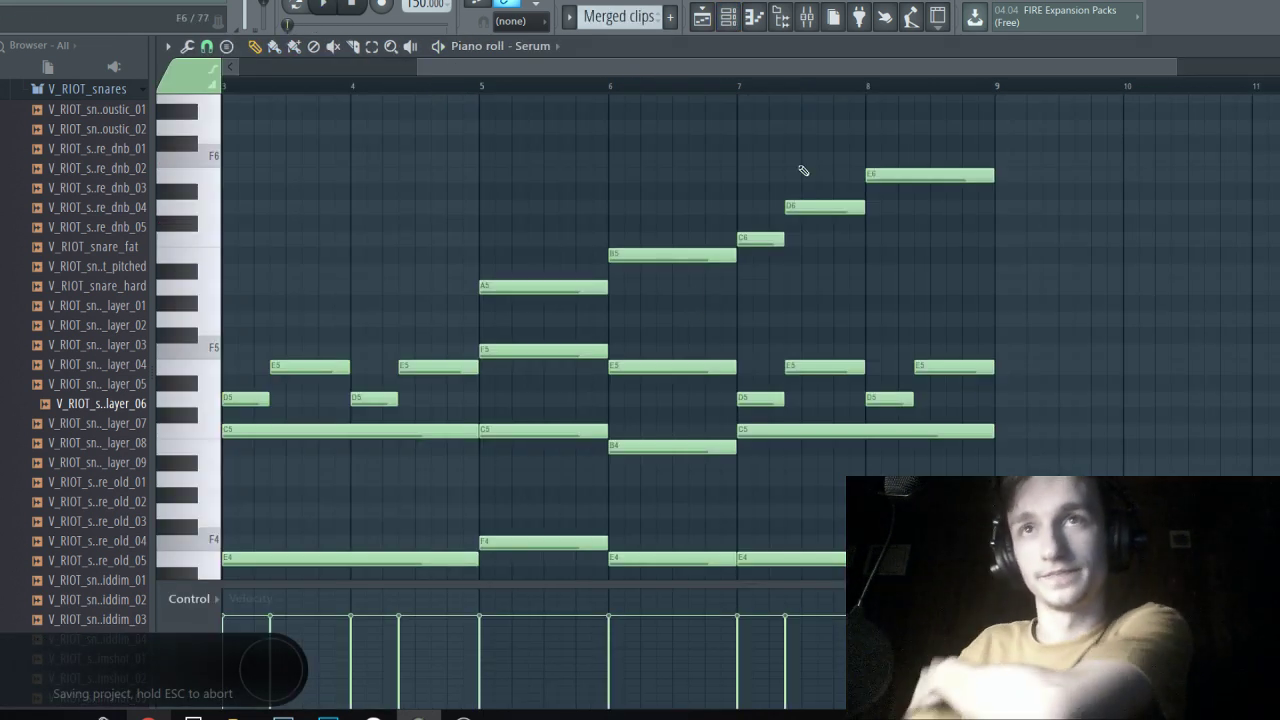
left_click(732, 24)
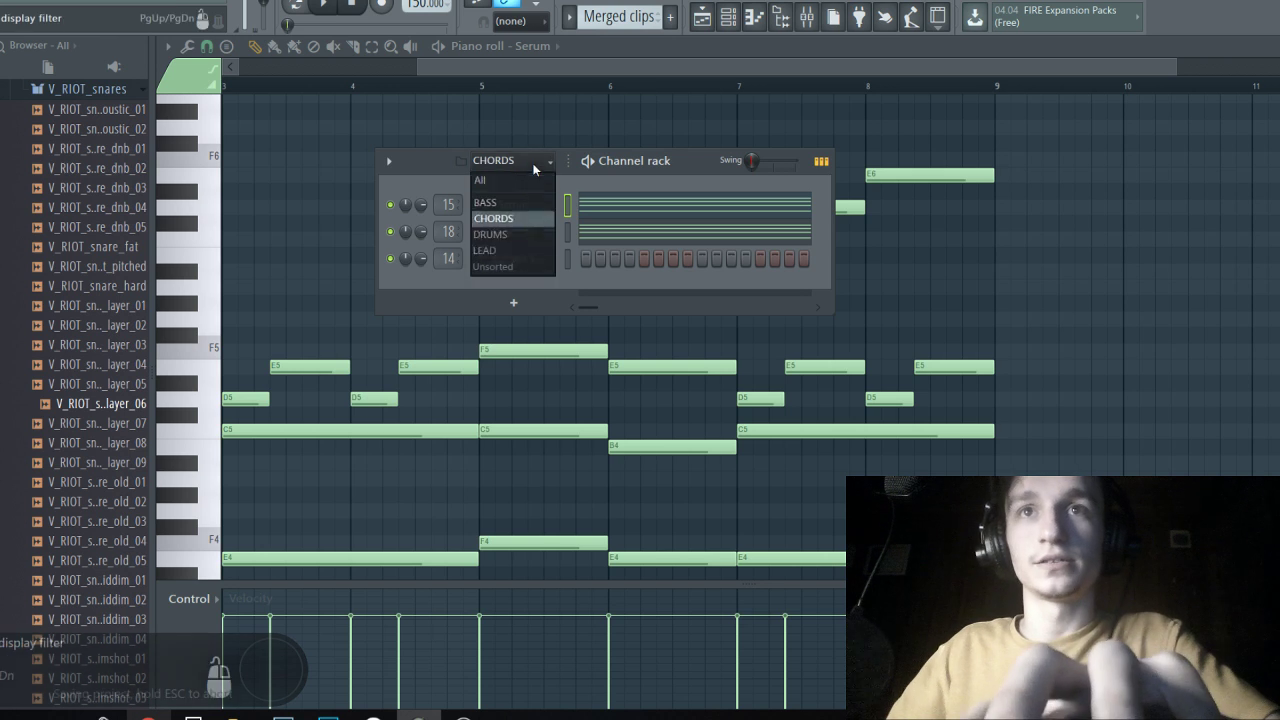
left_click(513, 302)
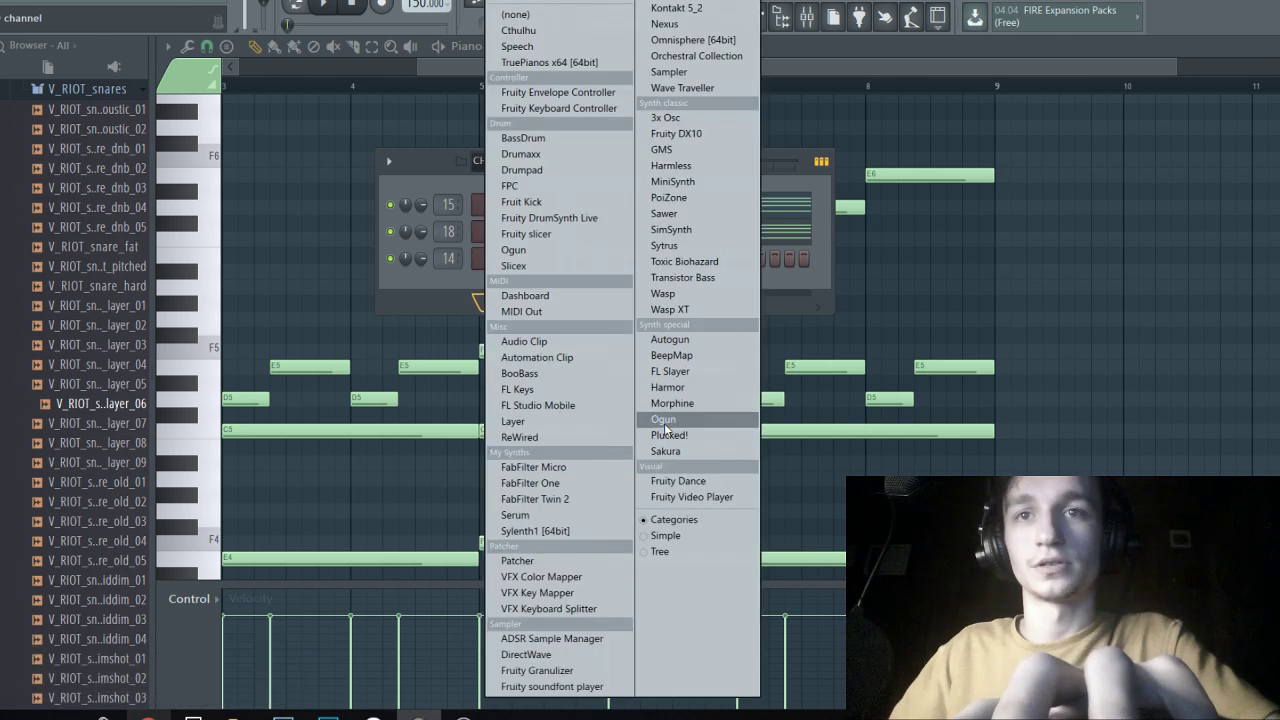
left_click(573, 514)
left_click_drag(434, 116, 822, 103)
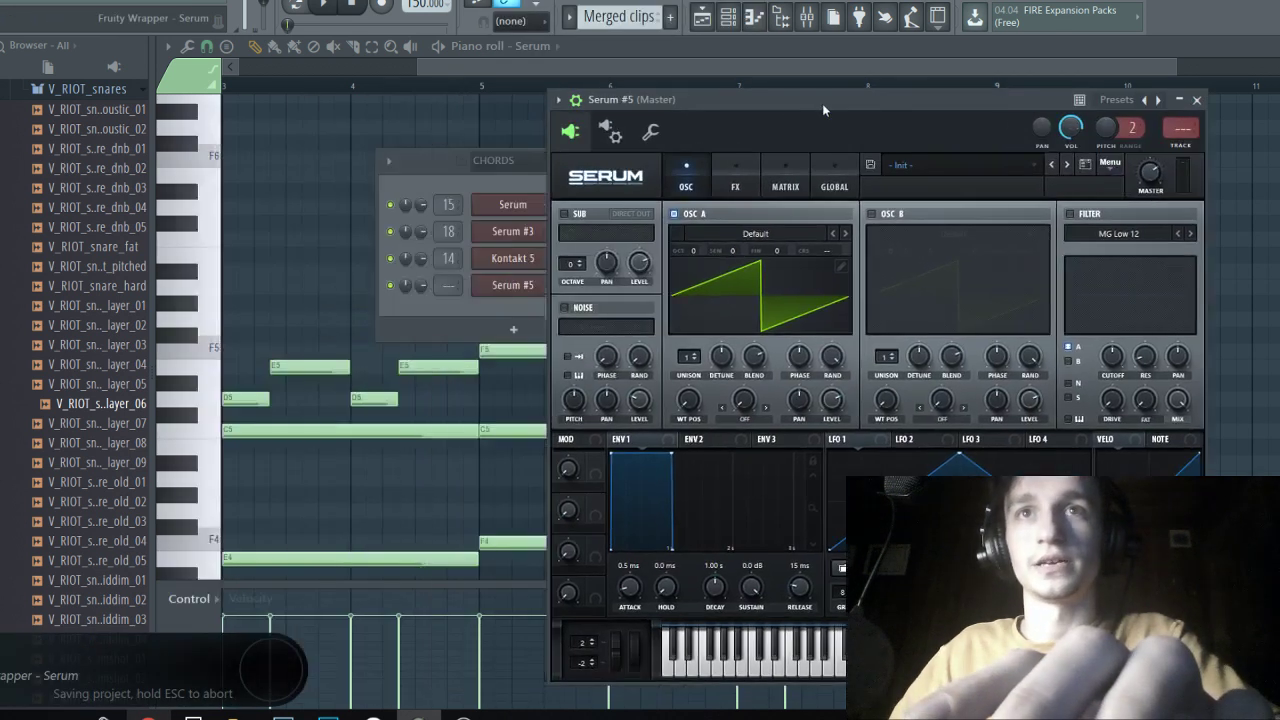
Load the Basic Shapes wavetable into oscillator A of the new Serum and set its wavetable position to 4.
left_click(760, 236)
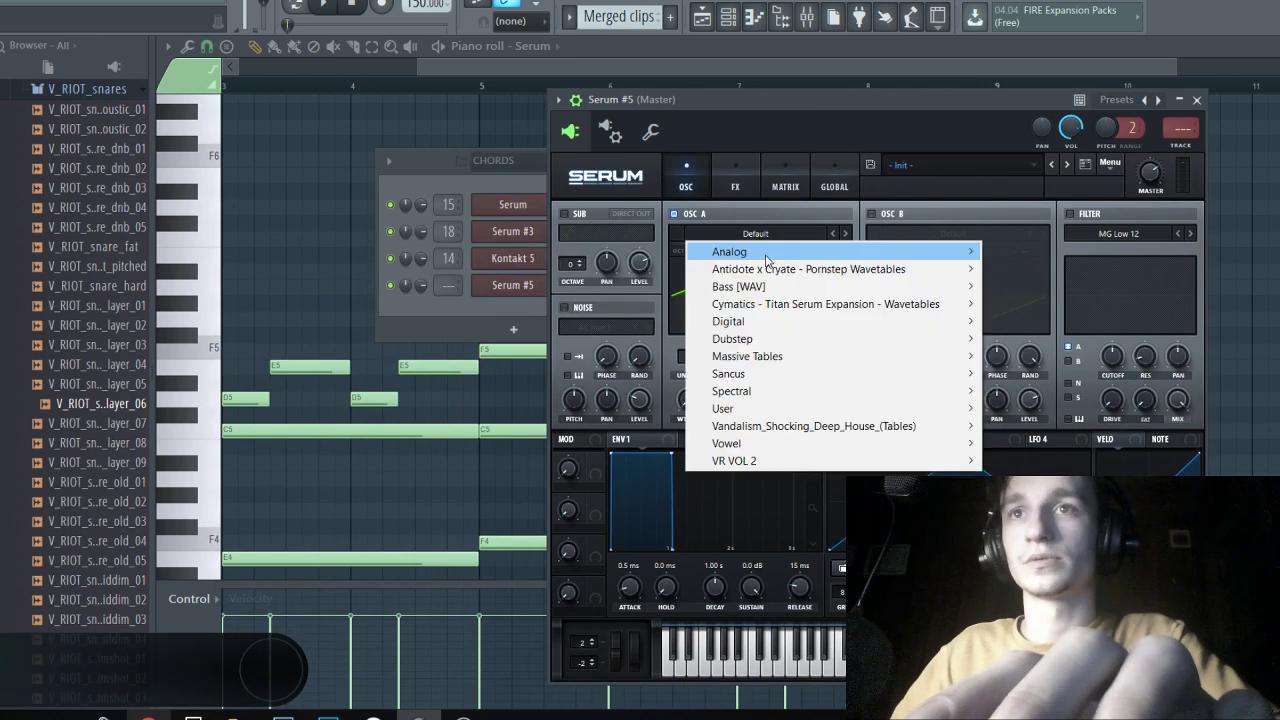
mouse_move(745, 252)
left_click(1020, 281)
left_click_drag(690, 402, 690, 385)
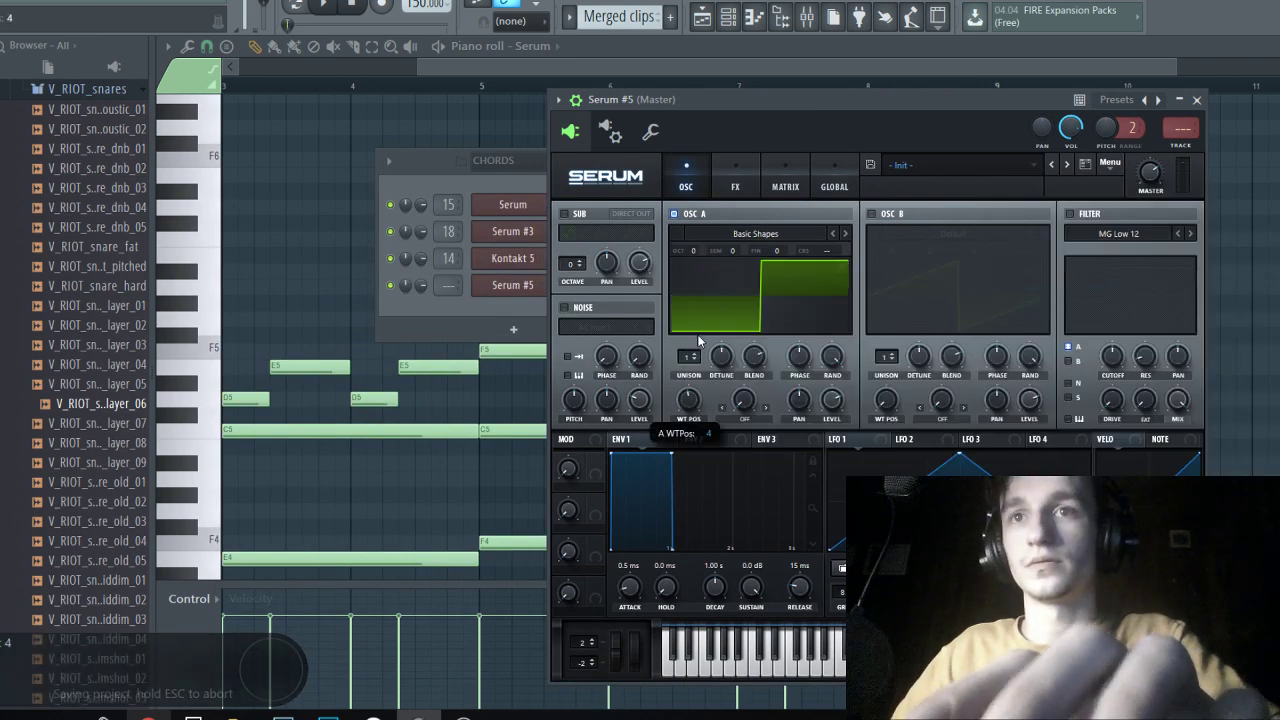
Set decays of 163 ms on envelope 1 and 25 ms on envelope 2, both without sustain, and raise oscillator A's octave to +2.
left_click_drag(671, 453, 645, 533)
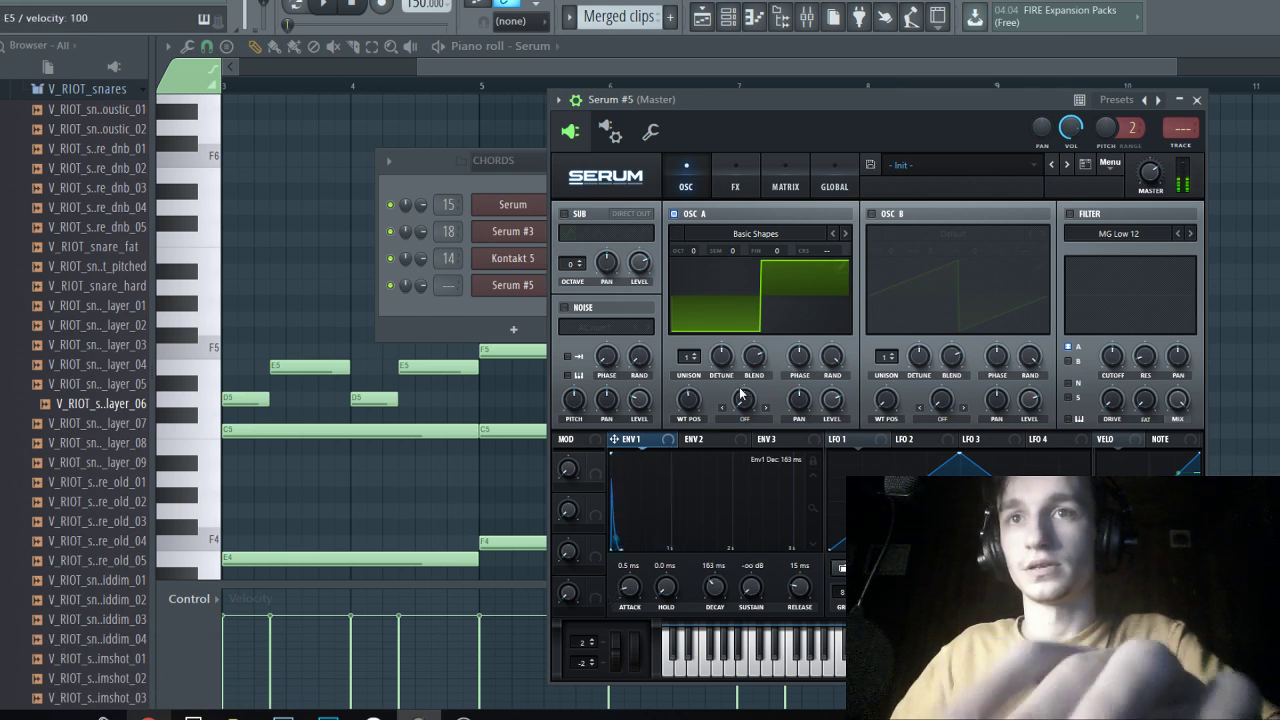
left_click(702, 440)
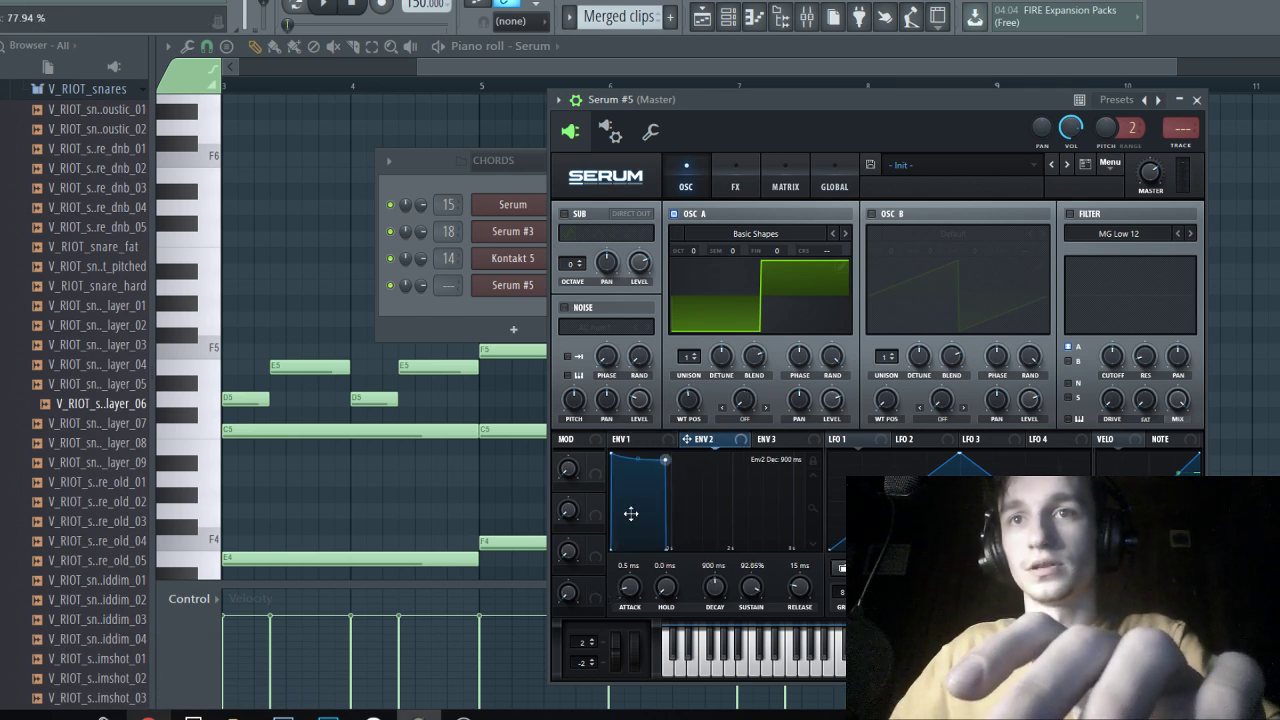
left_click_drag(631, 514, 589, 577)
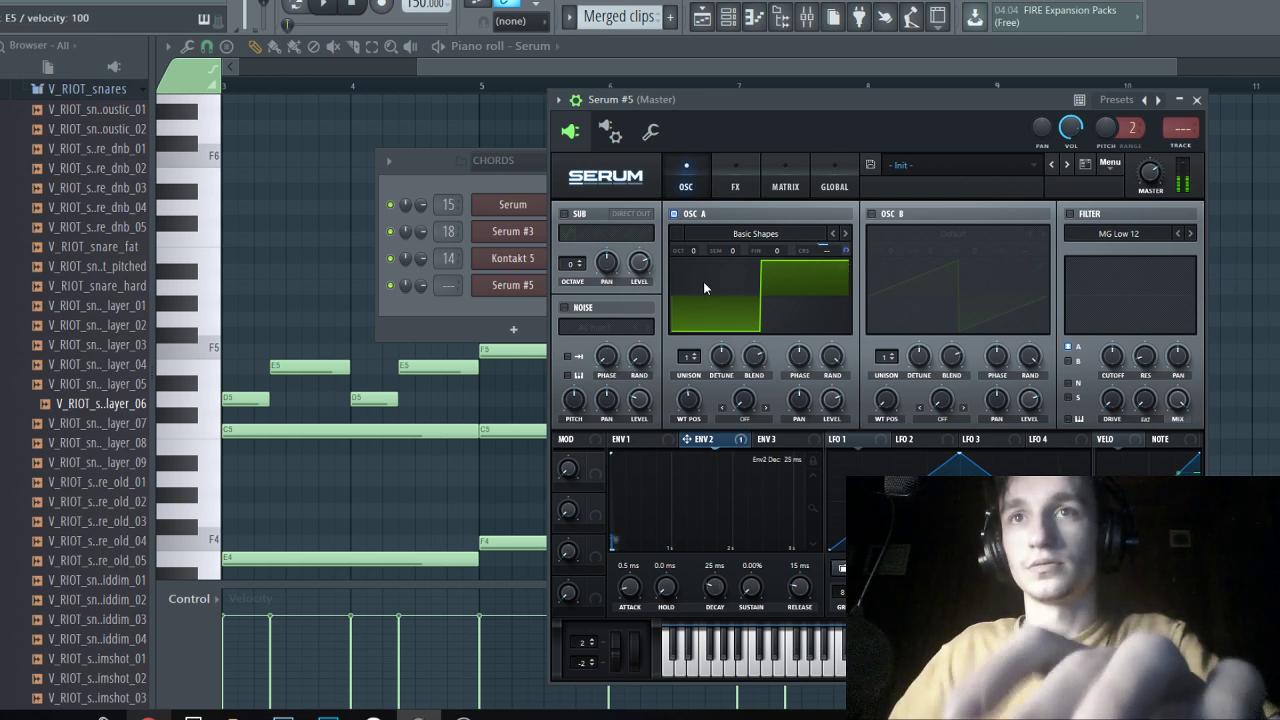
left_click_drag(693, 251, 704, 230)
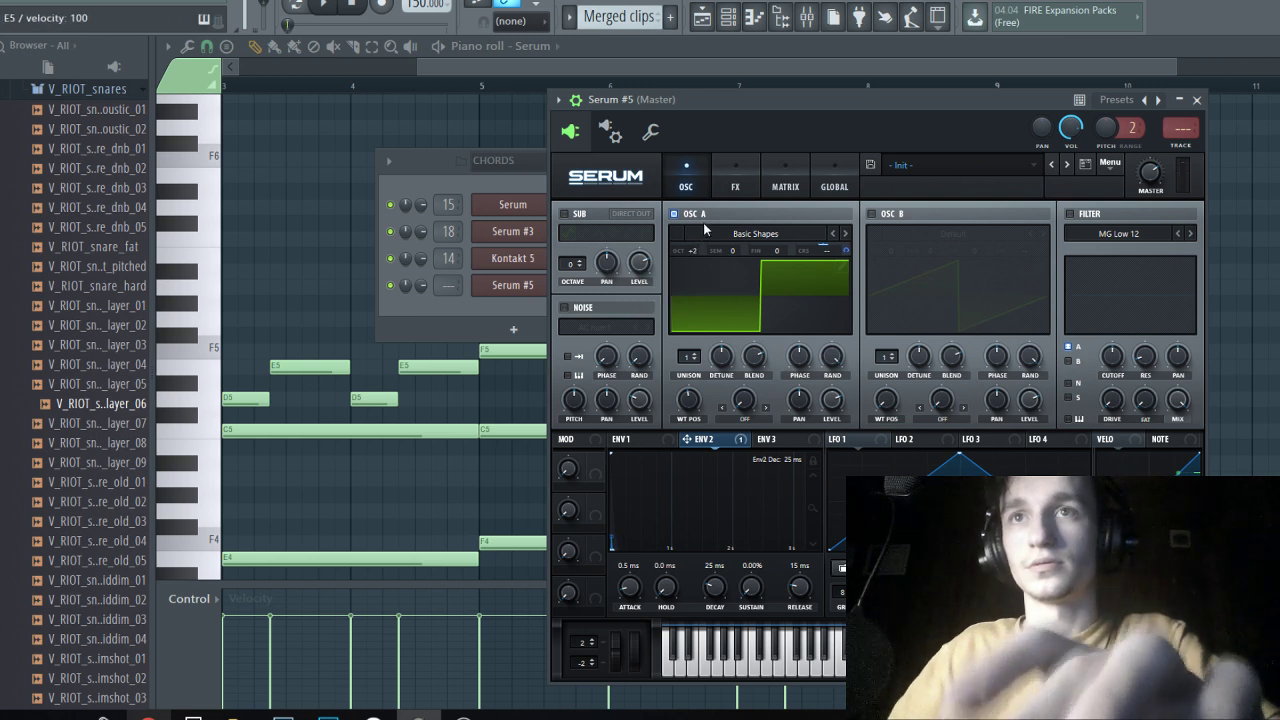
Enable the Delay, multiband Compressor and Reverb effects in the new Serum.
left_click(735, 186)
left_click(566, 326)
left_click(568, 347)
left_click(598, 368)
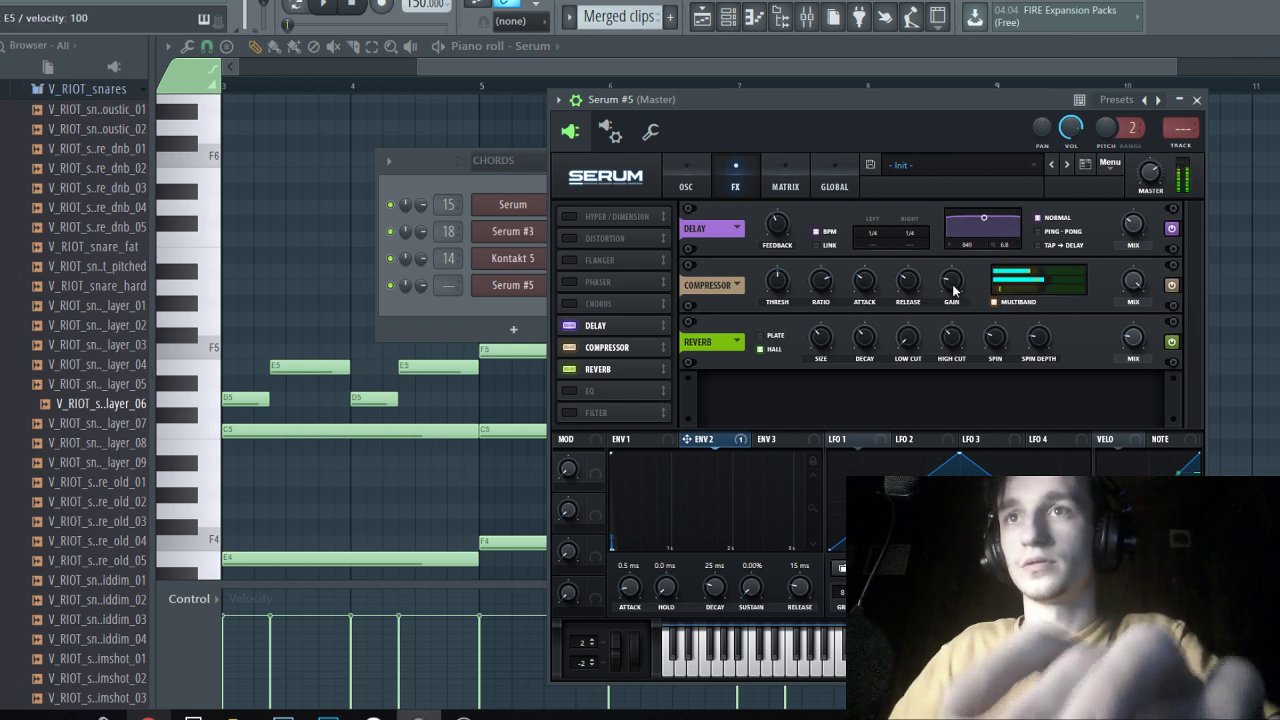
Create a new pattern, paste the chord notes into the Serum #5 channel, and play it in pattern mode.
left_click(728, 17)
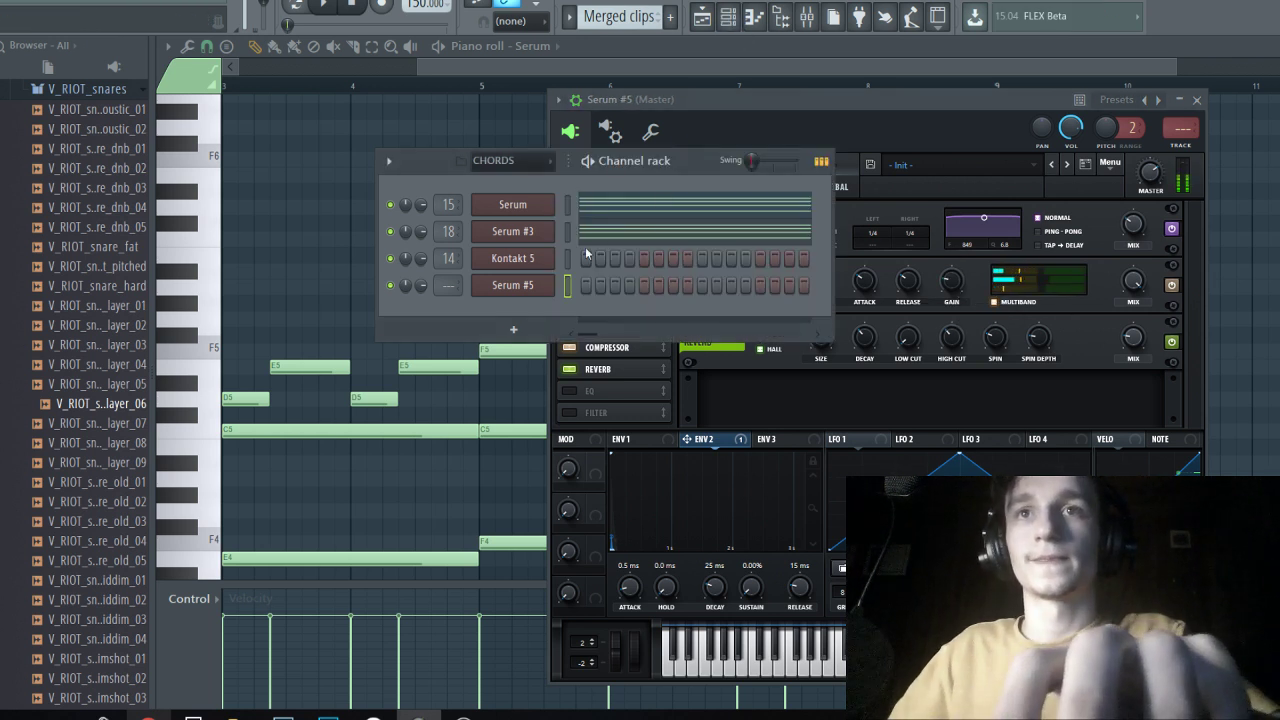
left_click(672, 22)
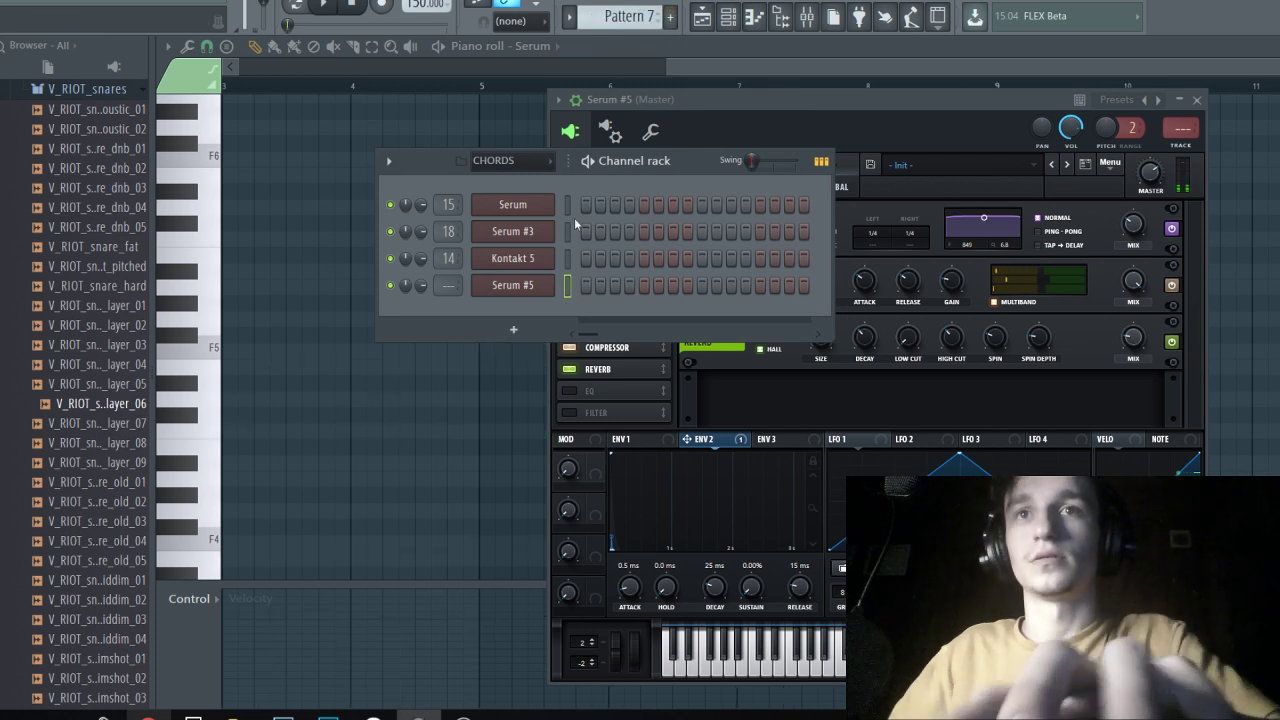
key("ctrl+v")
left_click(297, 6)
key("space")
right_click(491, 126)
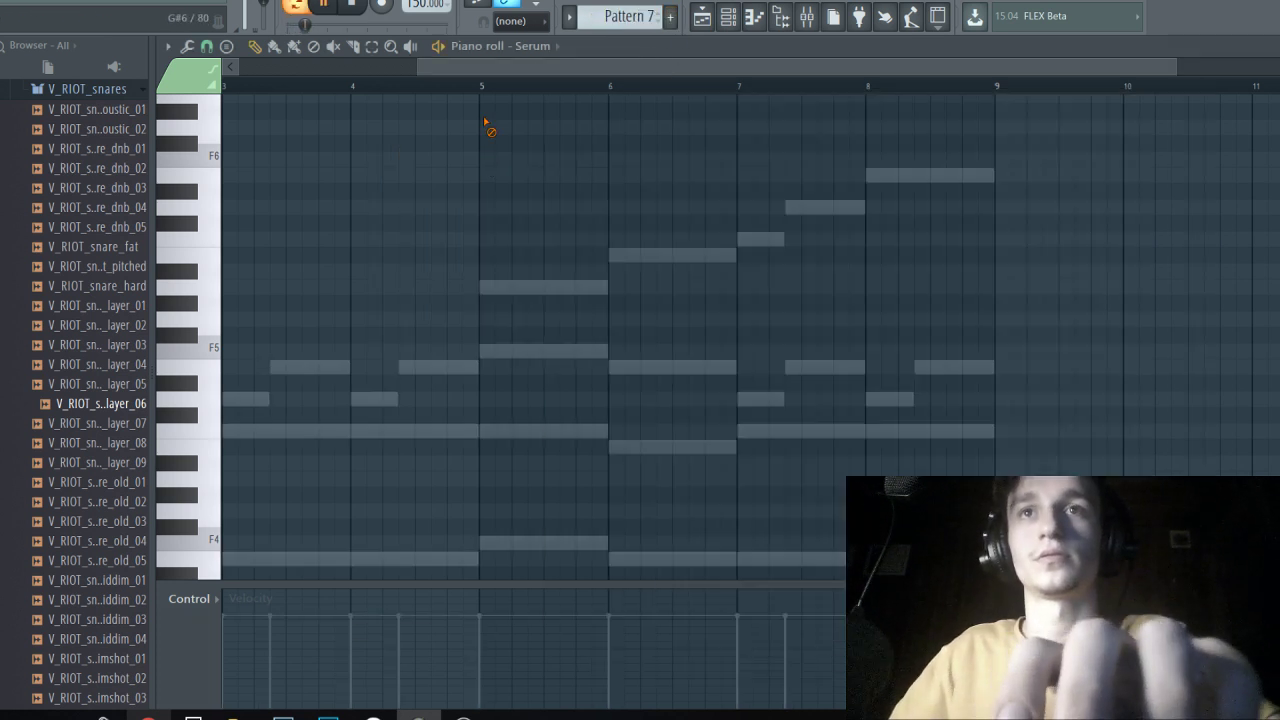
scroll(793, 235, "down", 2)
Turn on the upward arpeggiator in Serum #5's channel settings and play the pattern.
left_click(728, 17)
key("space")
left_click(513, 285)
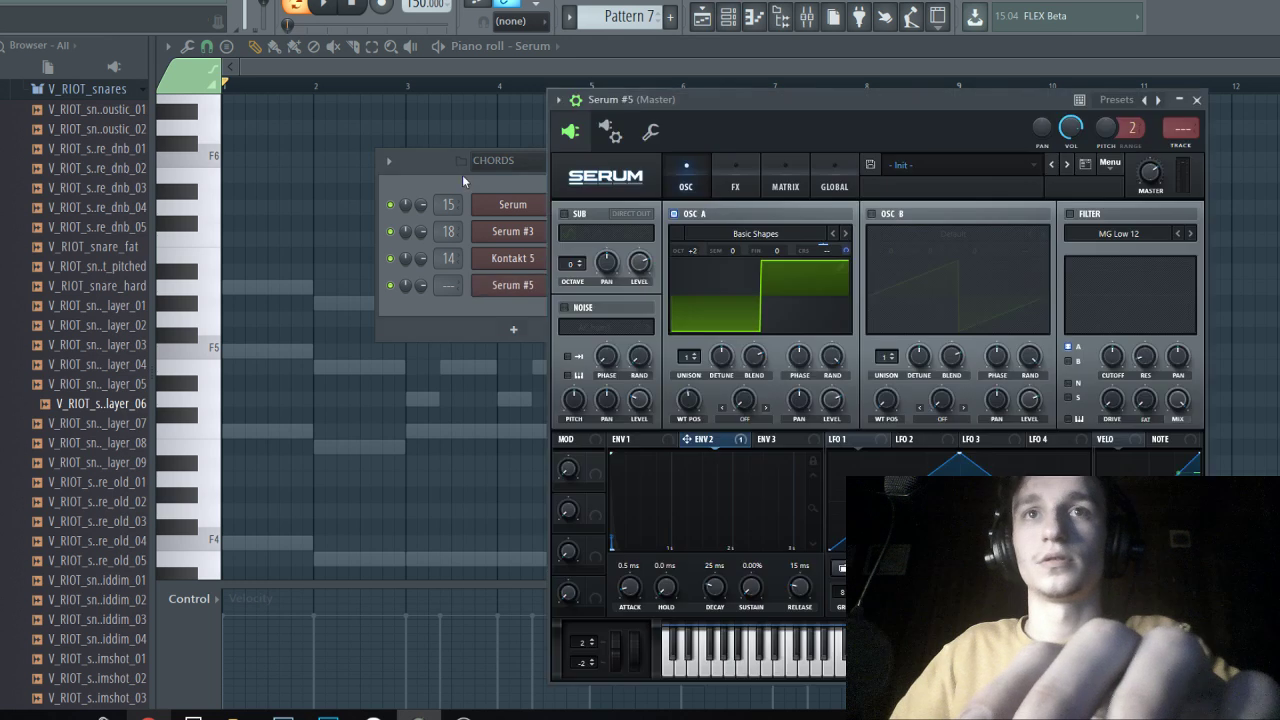
left_click(609, 131)
left_click(650, 131)
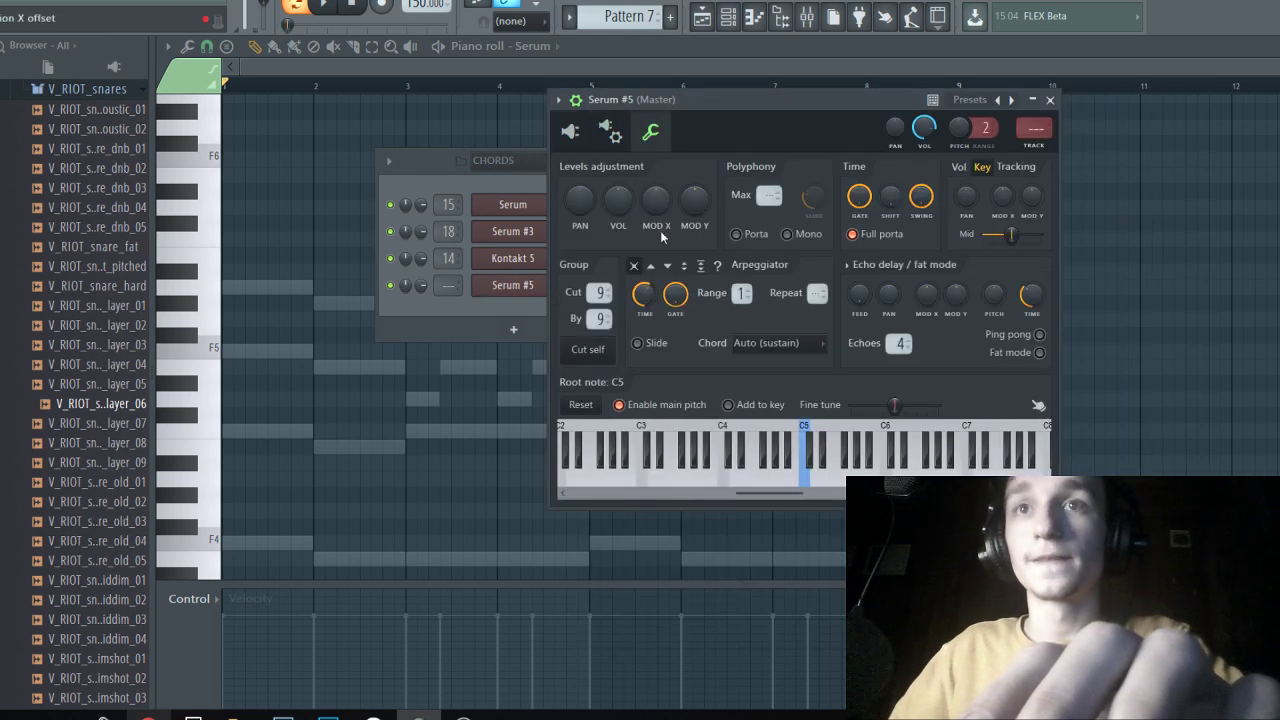
left_click(651, 266)
key("space")
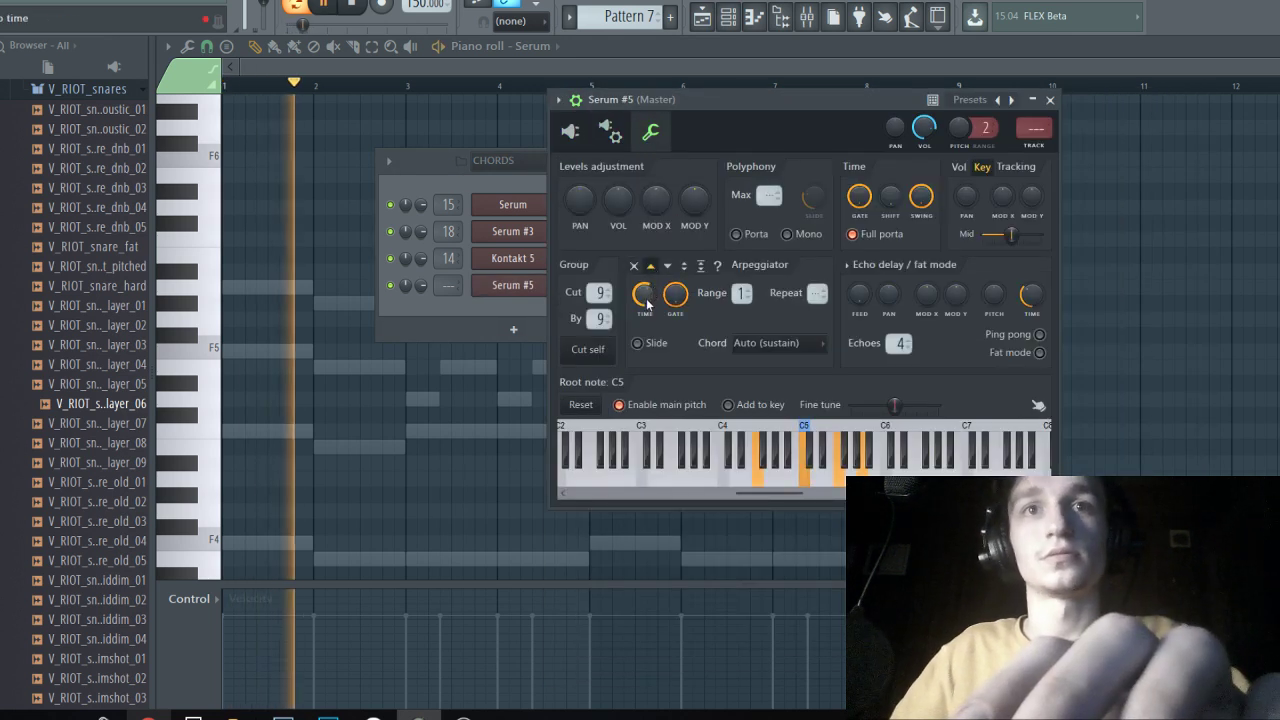
Route the Serum #5 channel to mixer track 20.
right_click(502, 416)
scroll(495, 386, "down", 5)
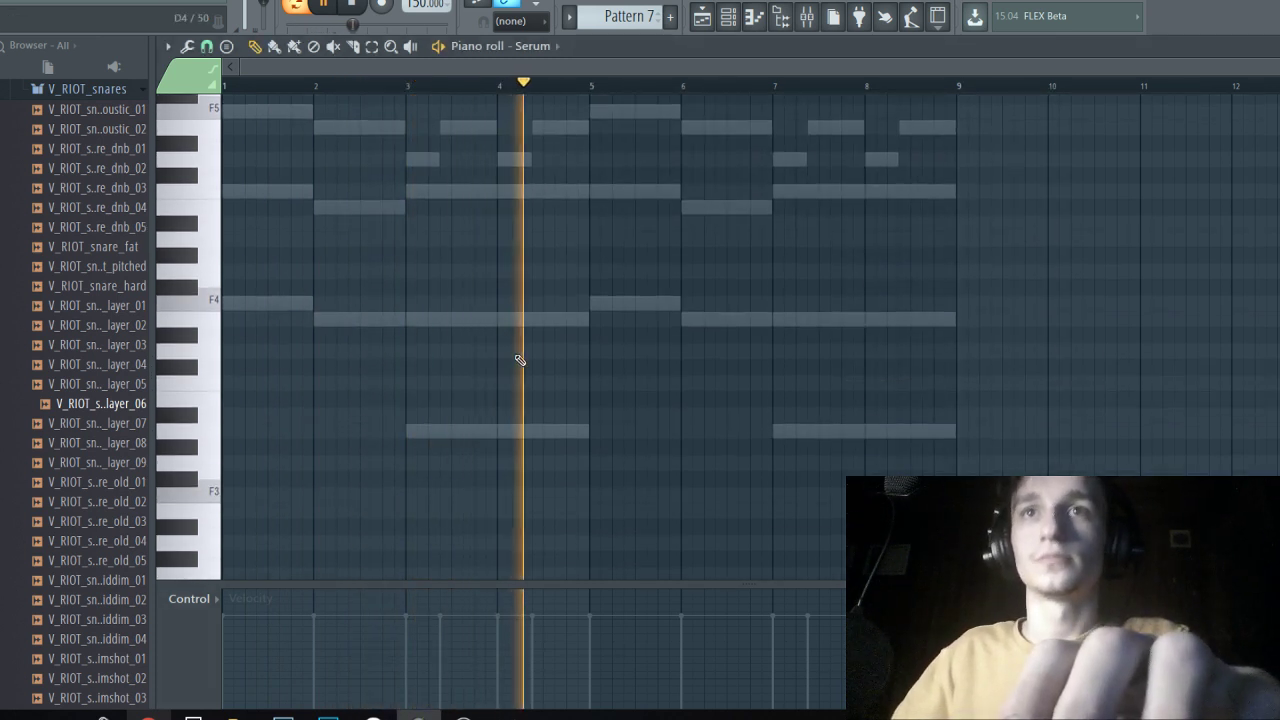
left_click(728, 16)
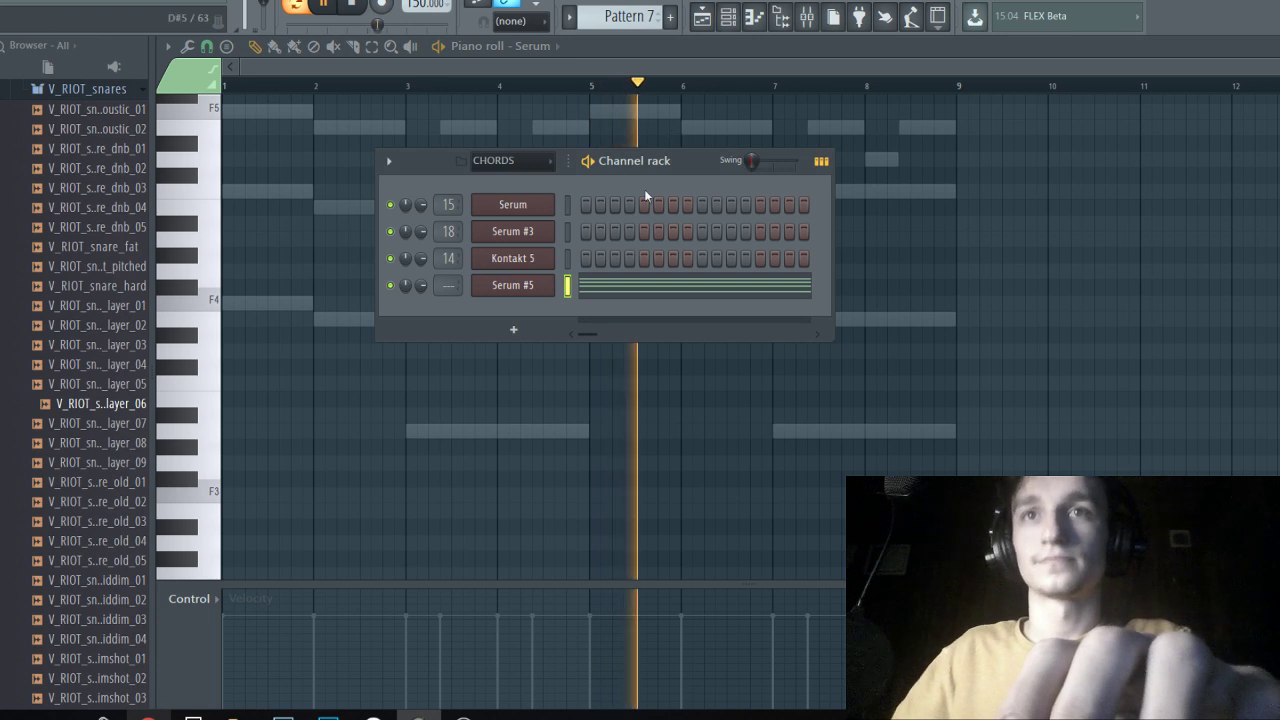
key("F9")
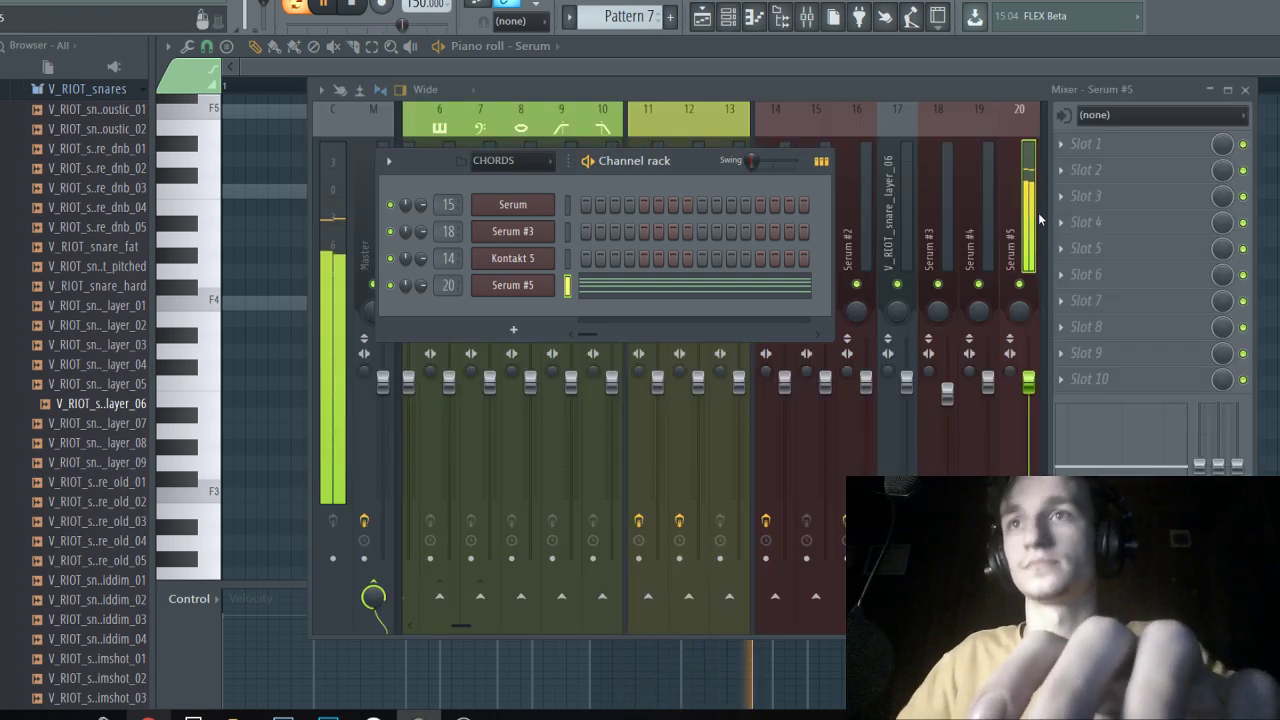
left_click(900, 64)
Delete the D5 and E5 notes in bars 7 and 8 of the Serum #5 chords.
scroll(1000, 300, "up", 7)
key("space")
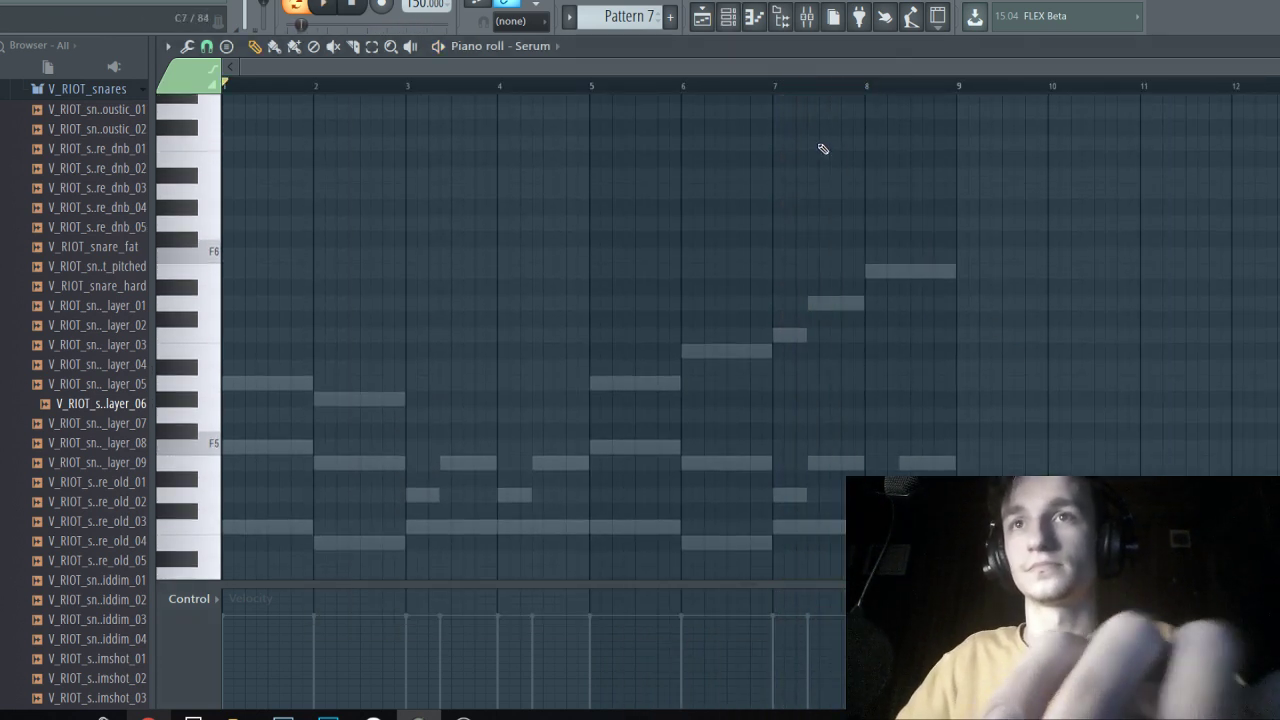
right_click(833, 303)
scroll(830, 298, "down", 2)
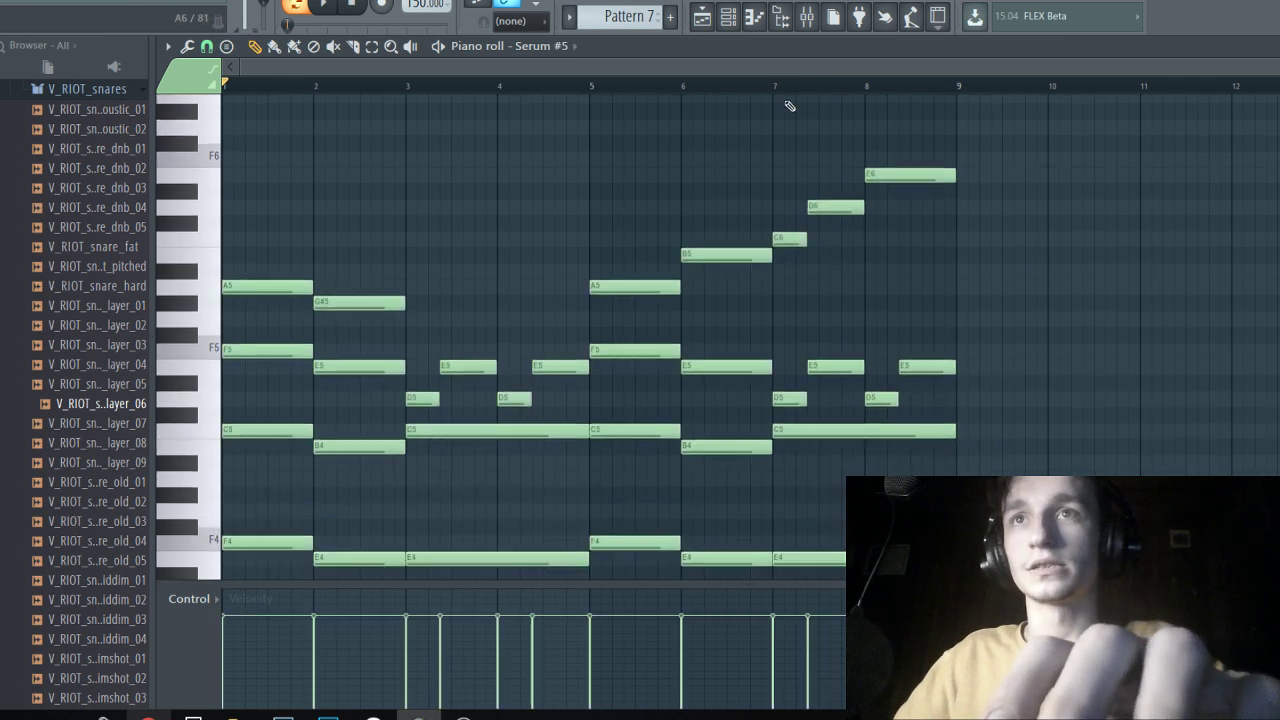
left_click(784, 87)
scroll(914, 320, "up", 3)
left_click(662, 90)
right_click(722, 367)
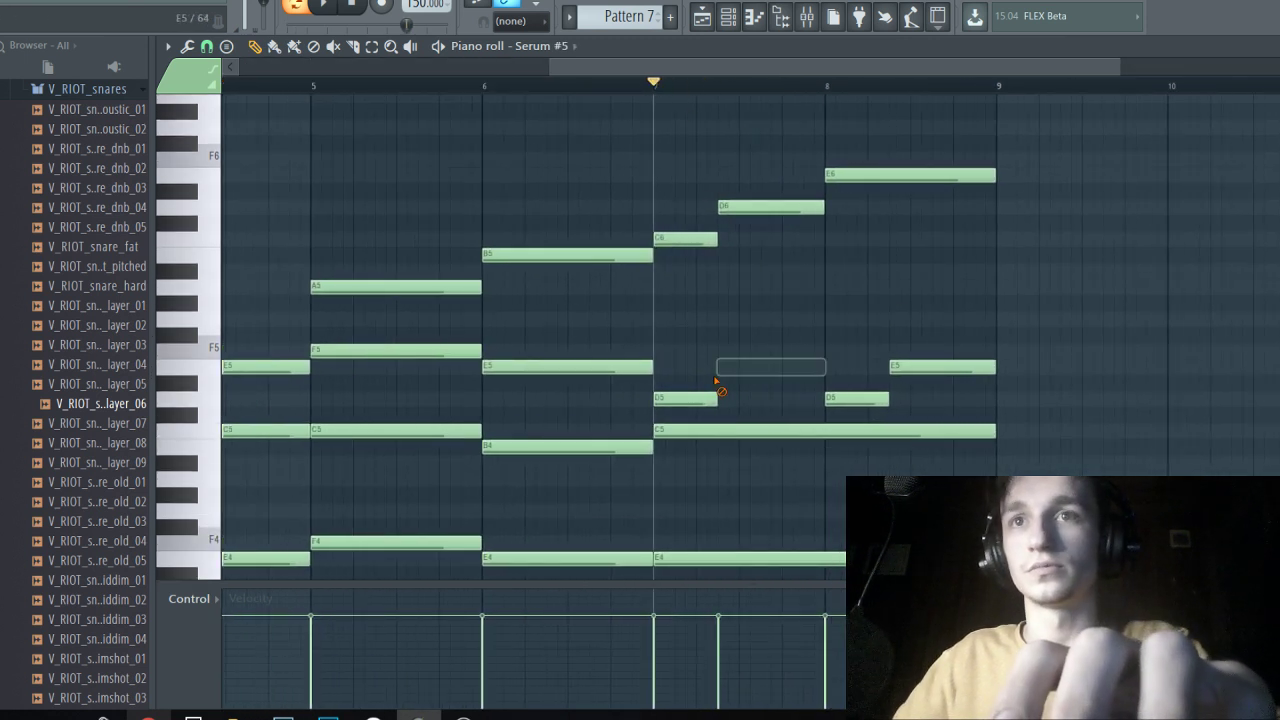
right_click(690, 399)
right_click(929, 370)
Play the edited Serum #5 chords from bar 7 and review their notes against the playlist arrangement.
key("space")
scroll(860, 345, "down", 2)
scroll(653, 334, "down", 3)
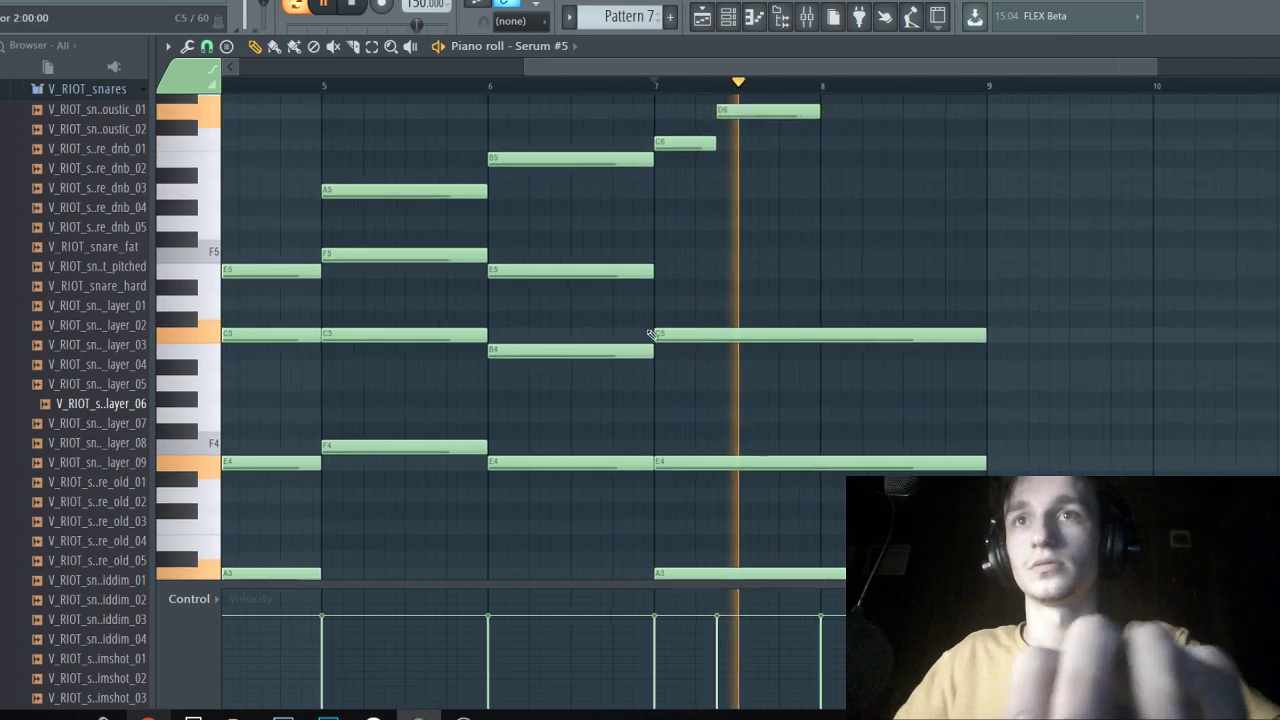
scroll(960, 295, "up", 1)
scroll(960, 300, "down", 3)
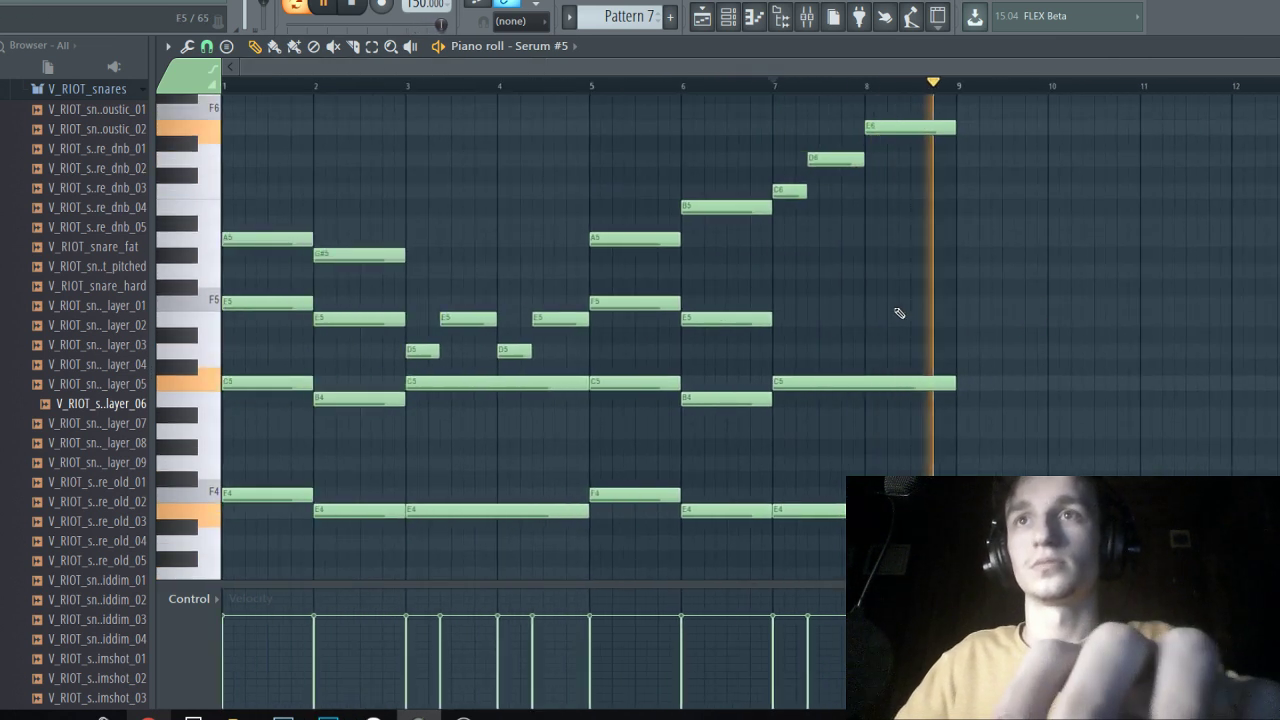
left_click(703, 18)
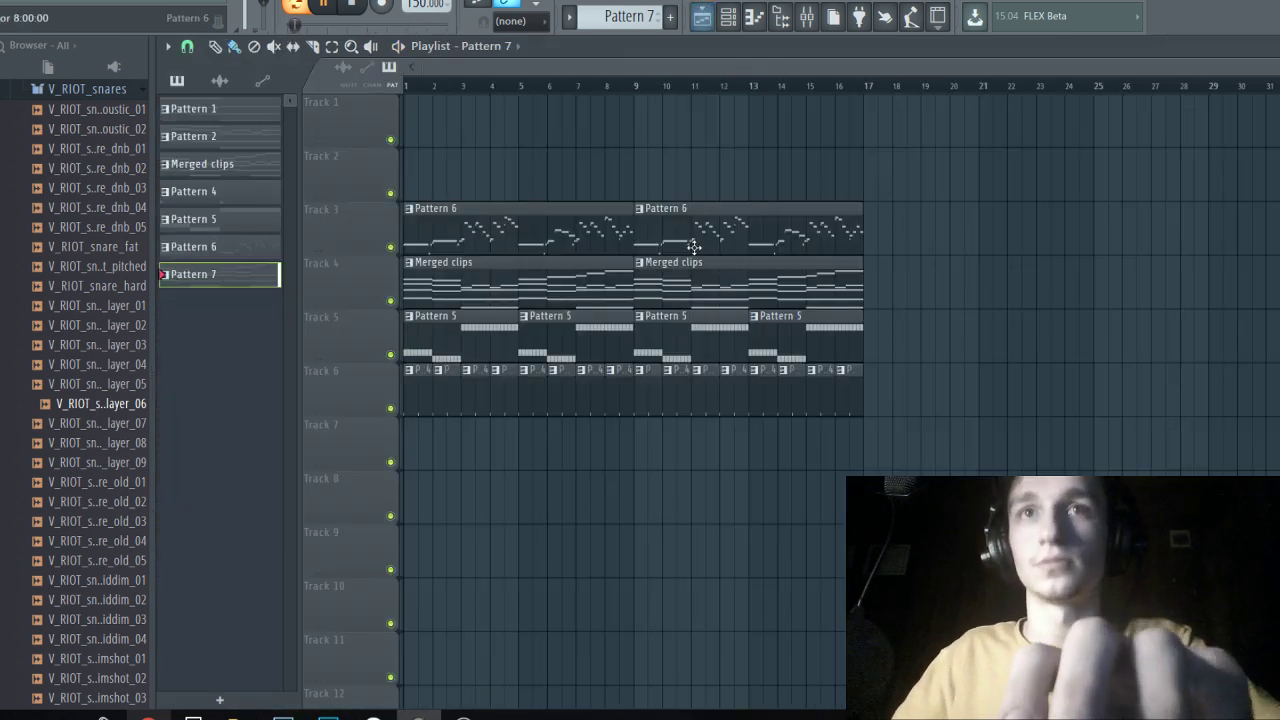
left_click(730, 18)
left_click(666, 290)
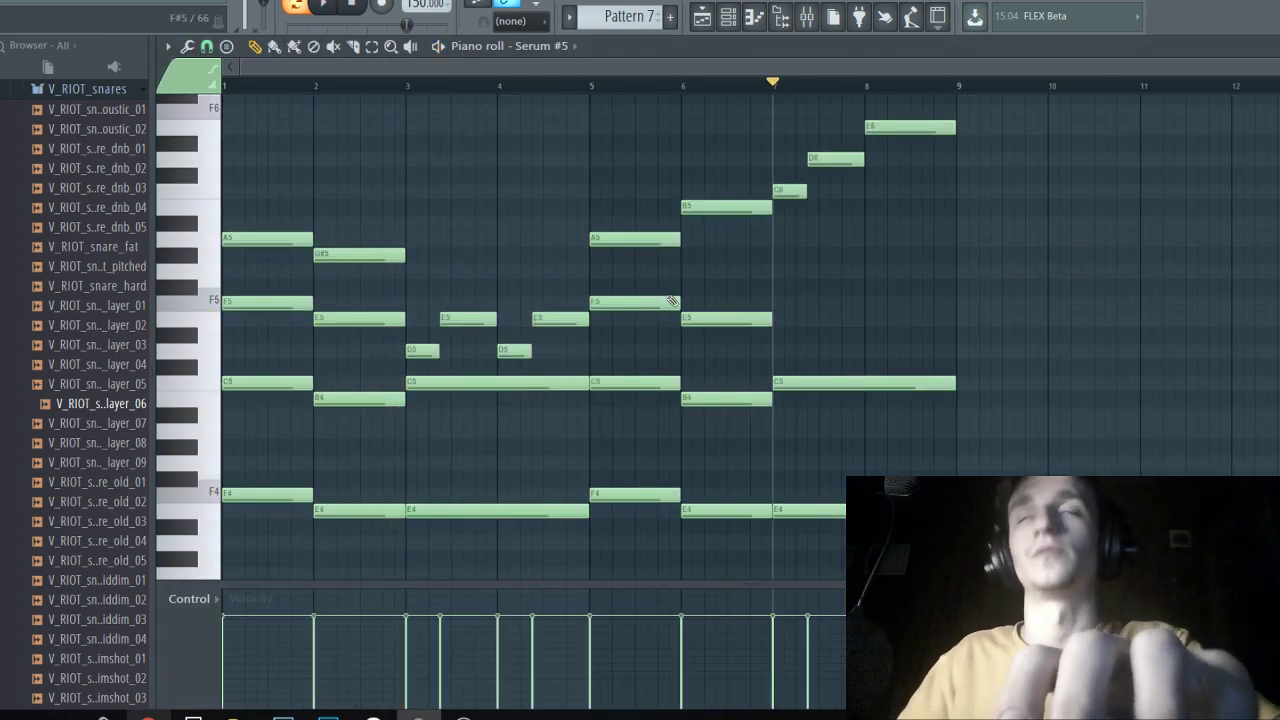
scroll(700, 296, "down", 4)
scroll(810, 280, "up", 4)
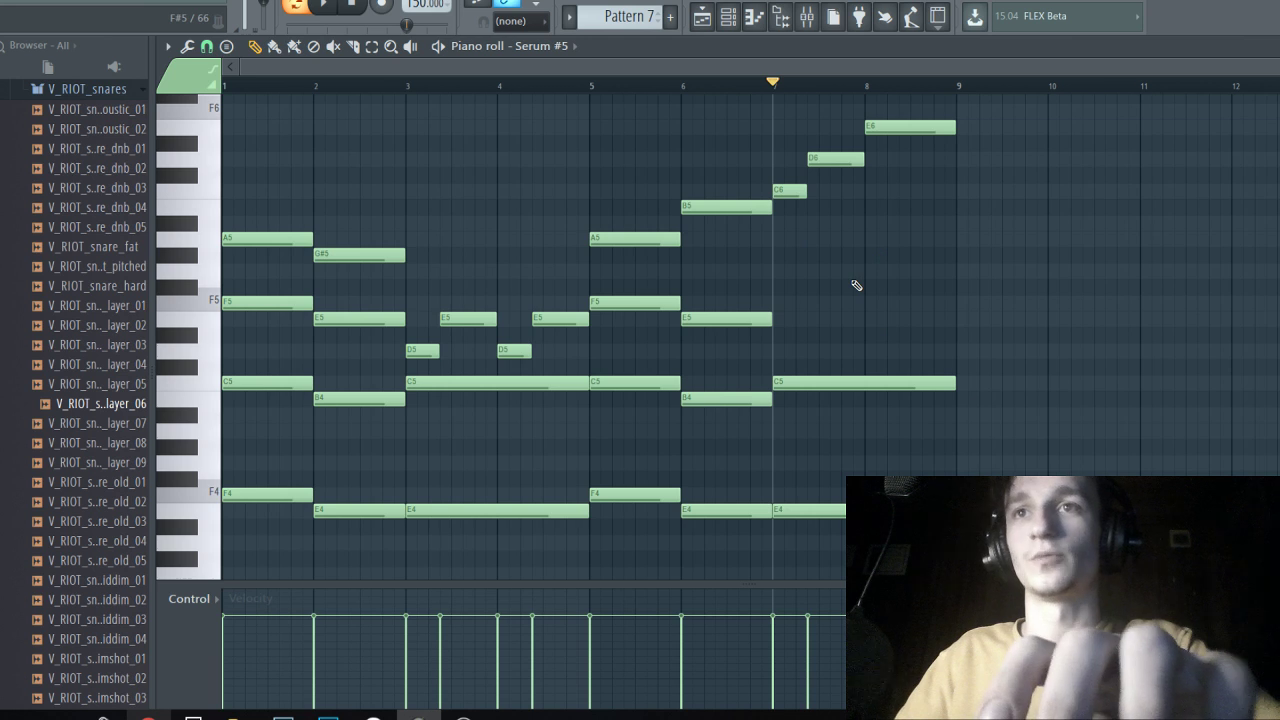
Move all the Pattern 5 and Pattern 4 clips in the playlist down two tracks, to Track 7 and Track 8.
left_click(705, 17)
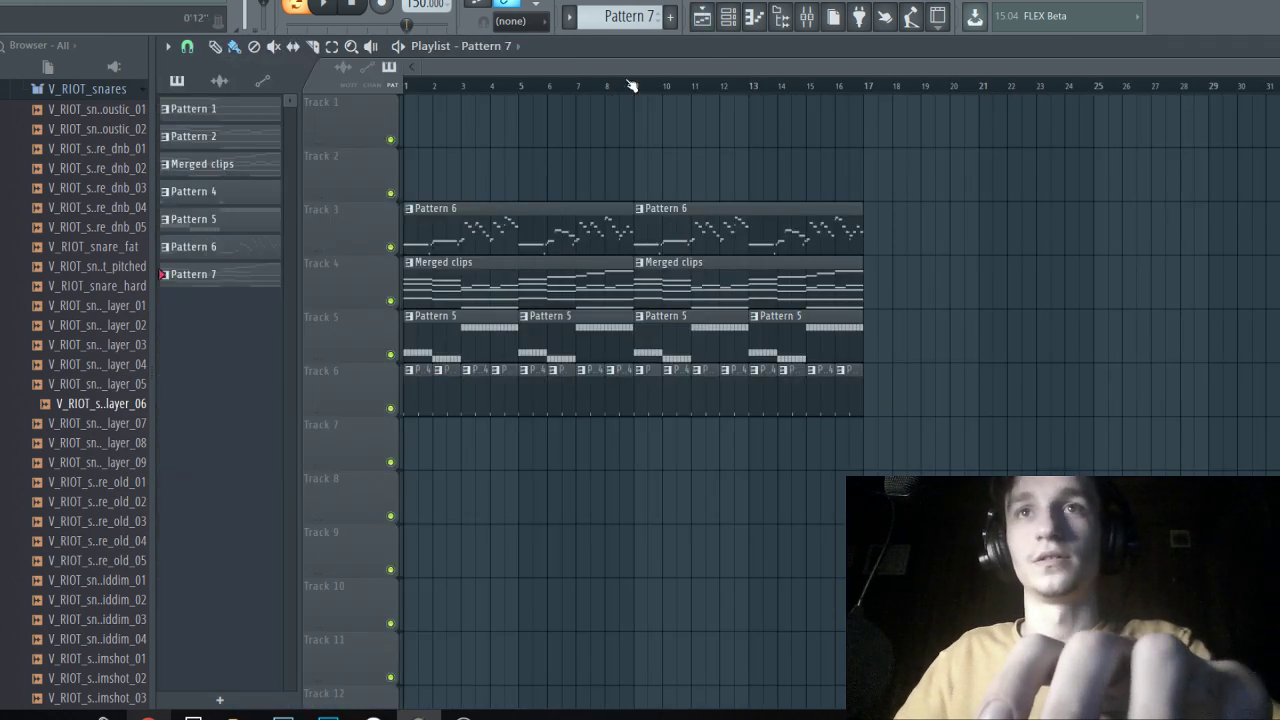
key("l")
key("space")
left_click_drag(906, 338, 212, 413)
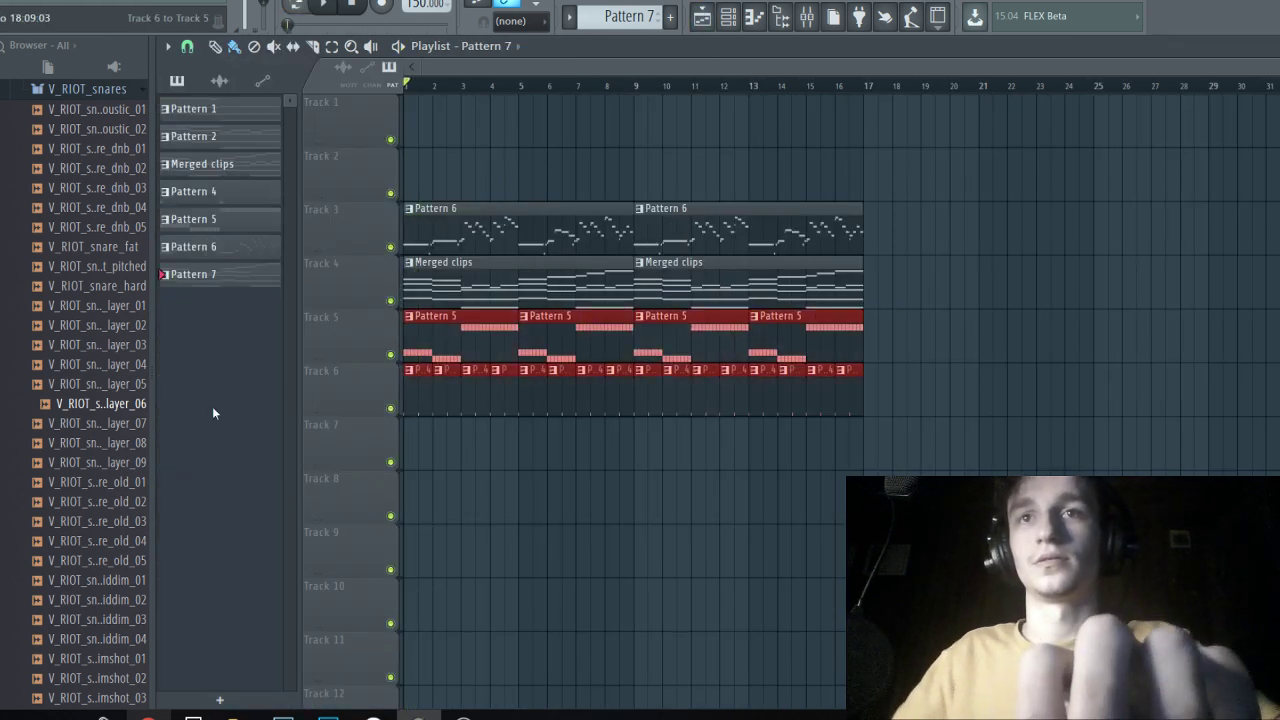
key("shift+Down")
key("shift+Down")
Place Pattern 7 on playlist Track 5 at bar 1 and duplicate it to start again at bar 9.
left_click_drag(470, 341, 337, 341)
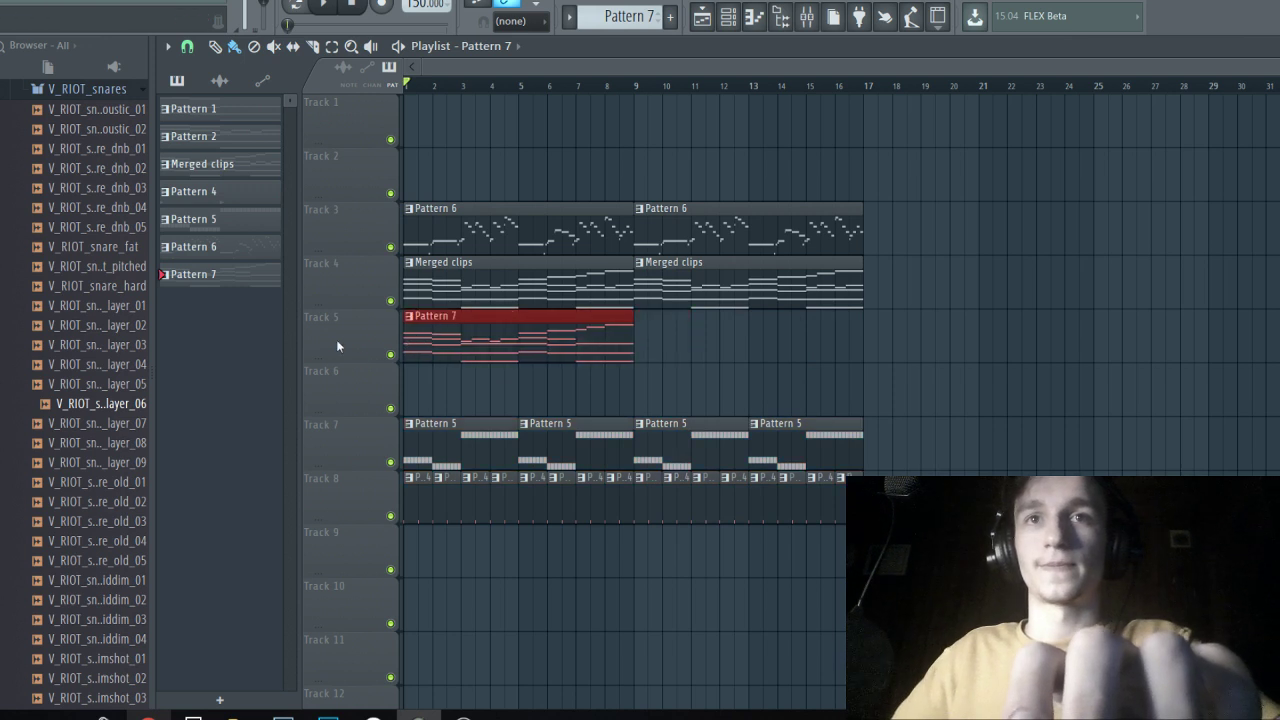
key("ctrl+b")
left_click(651, 404)
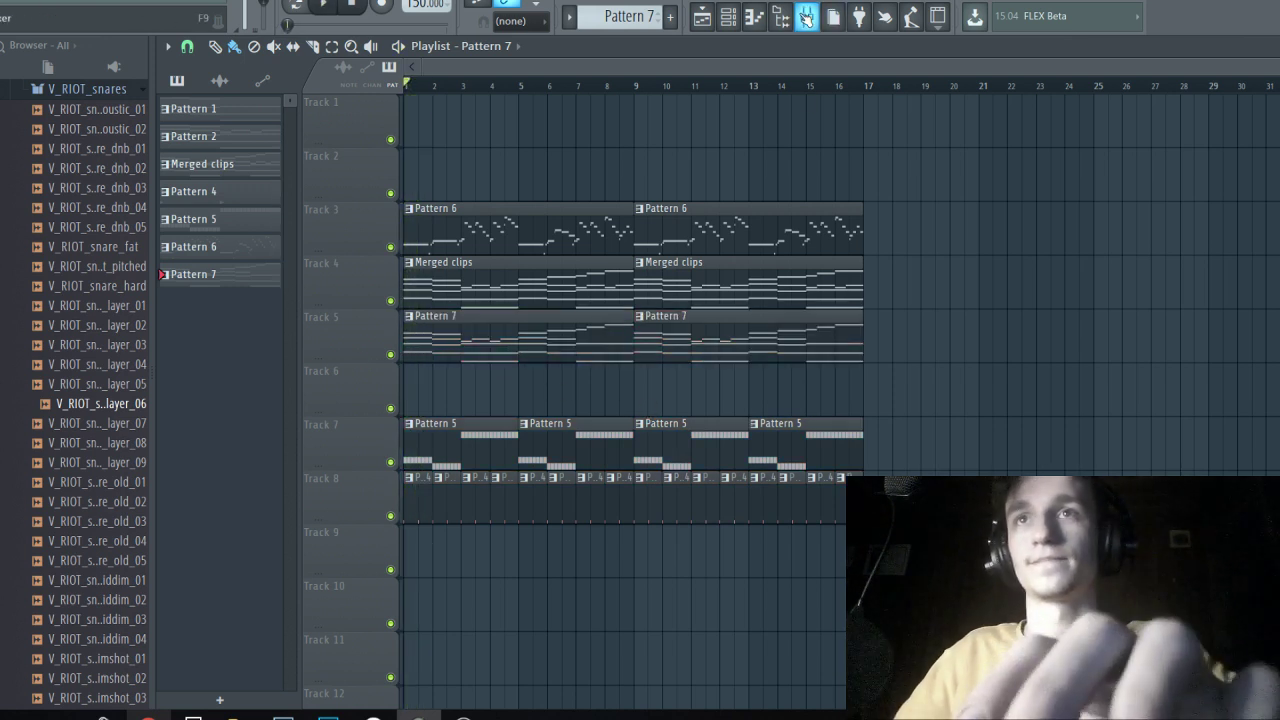
Route the Serum #5 mixer track only to the Chords bus on mixer track 6 and start playback.
left_click(806, 17)
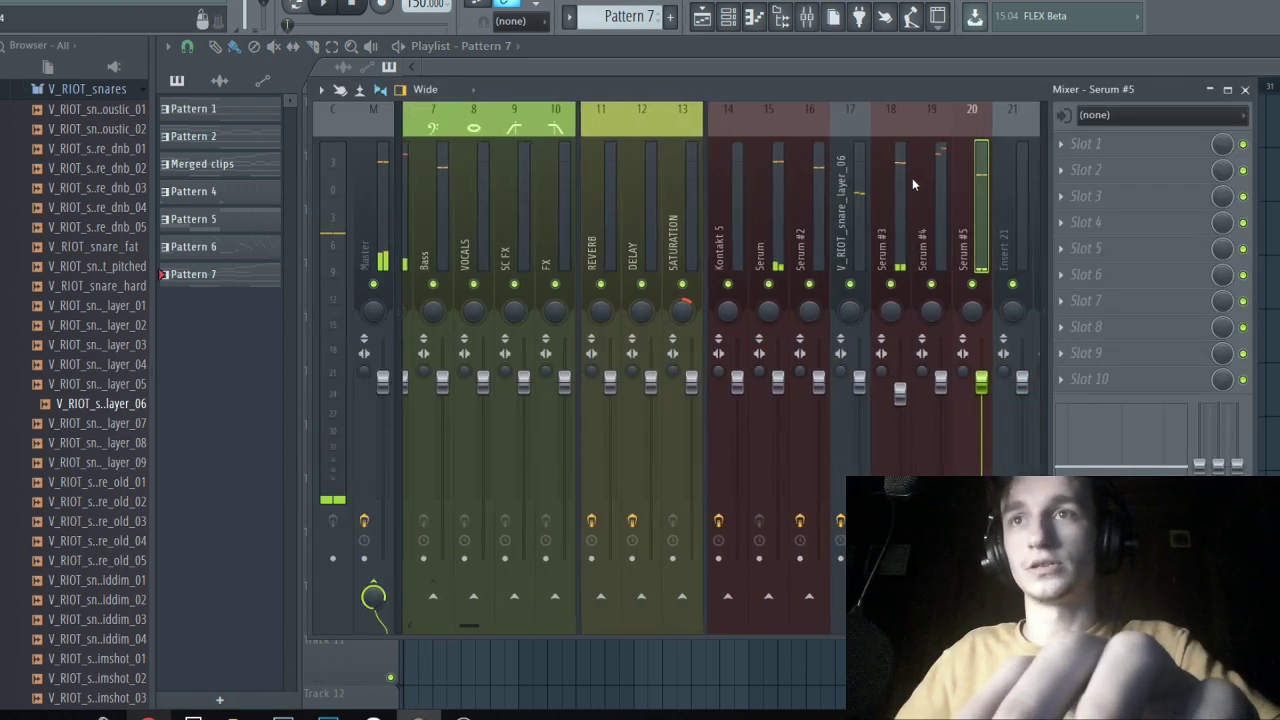
scroll(840, 200, "up", 2)
scroll(766, 210, "up", 2)
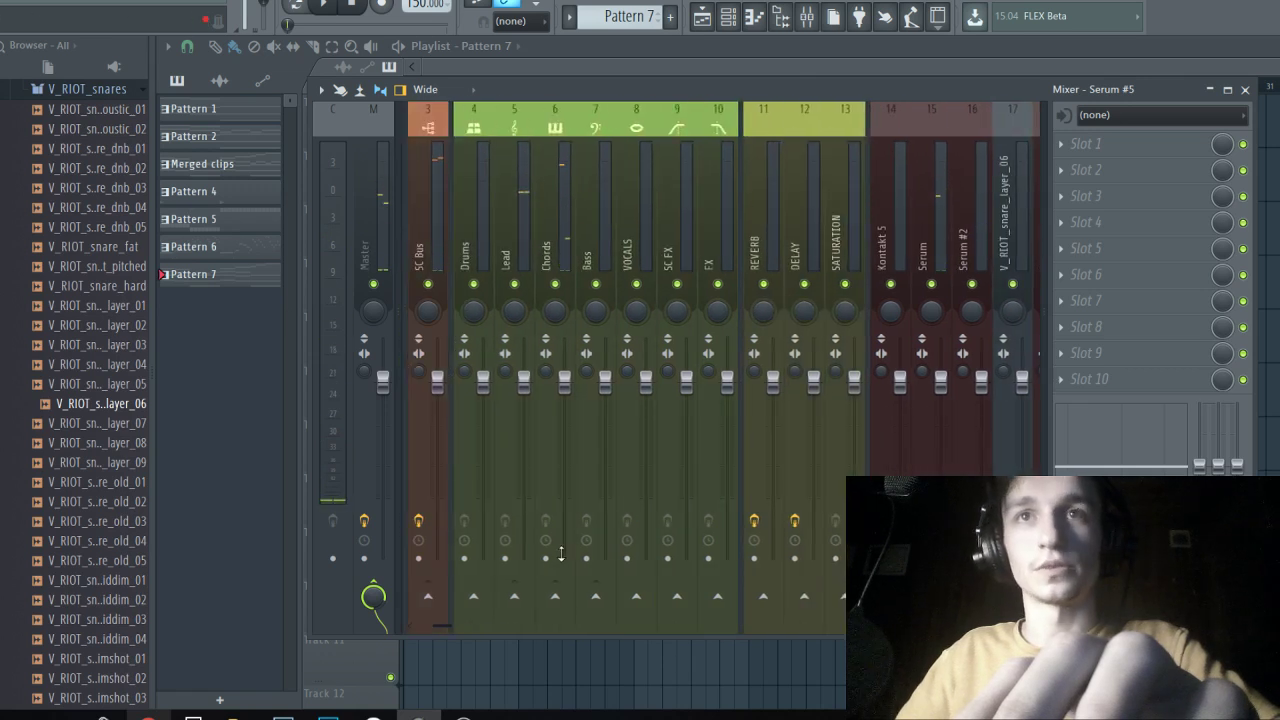
right_click(557, 599)
left_click(606, 623)
key("space")
scroll(778, 185, "down", 6)
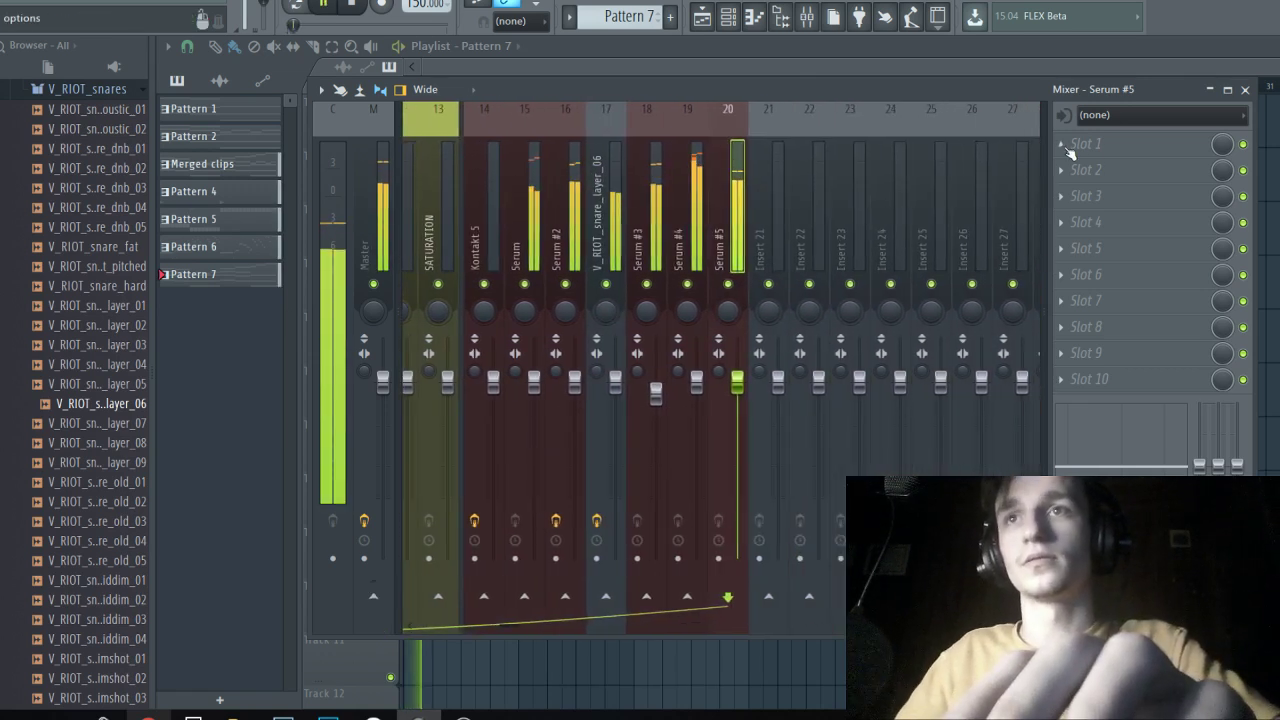
Add Fruity parametric EQ 2 to Serum #5's first effect slot, cut the mids with band 6 and slightly boost band 5 around 3076 Hz.
left_click(1063, 145)
mouse_move(1085, 167)
left_click(852, 225)
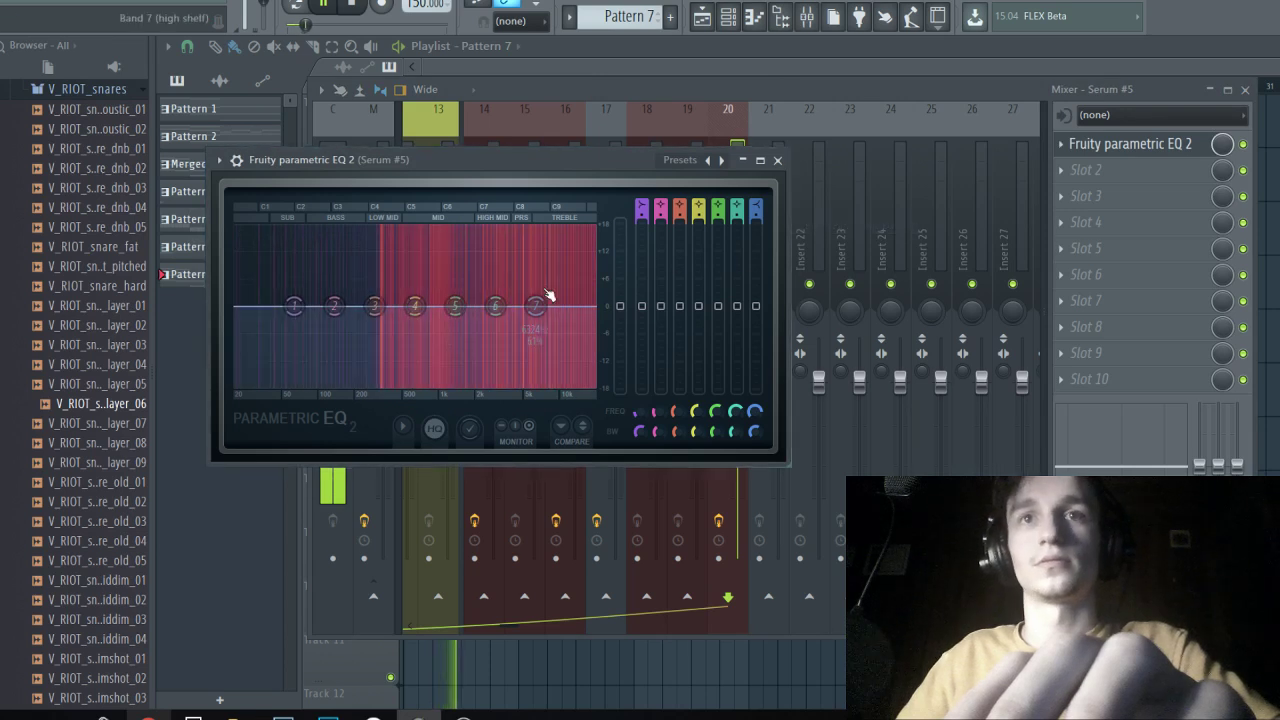
mouse_move(492, 306)
left_mouse_down()
mouse_move(492, 322)
mouse_move(418, 326)
mouse_move(534, 271)
mouse_move(479, 285)
mouse_move(497, 300)
left_mouse_up()
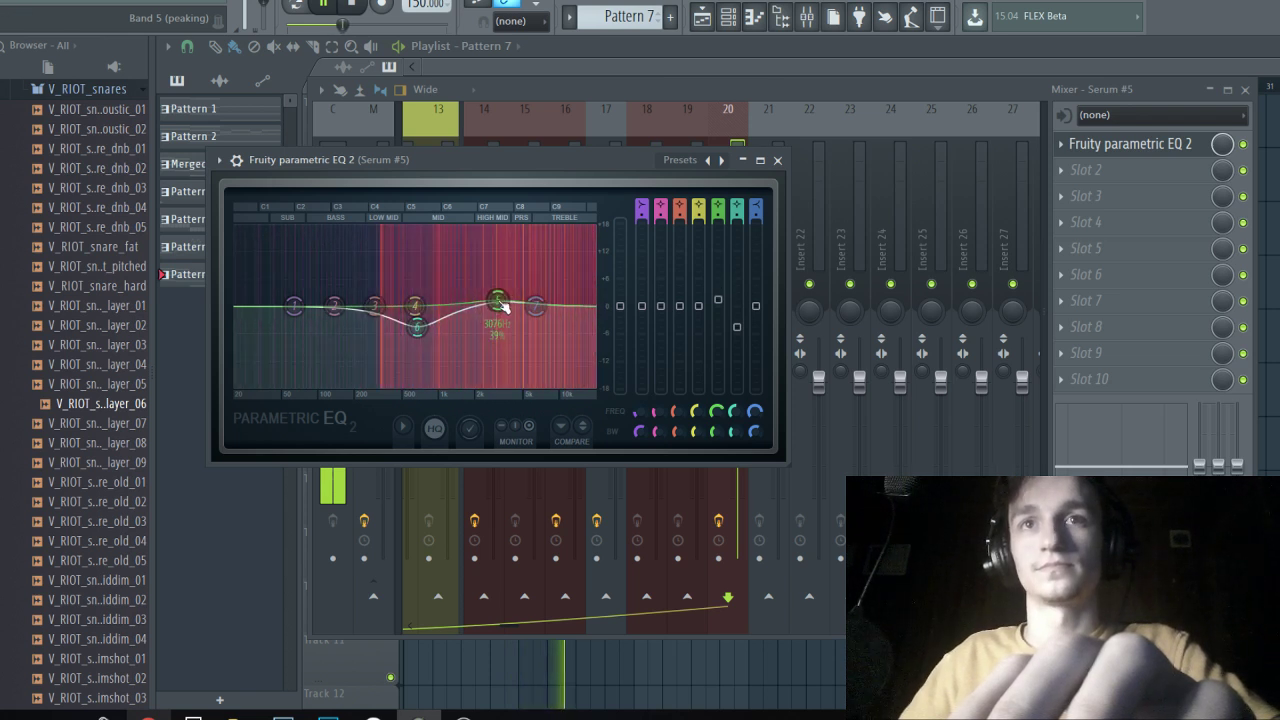
left_click(777, 160)
Lower the Serum #4 mixer track's volume slightly and open the Serum #4 plugin from the LEAD channel group.
left_click(687, 200)
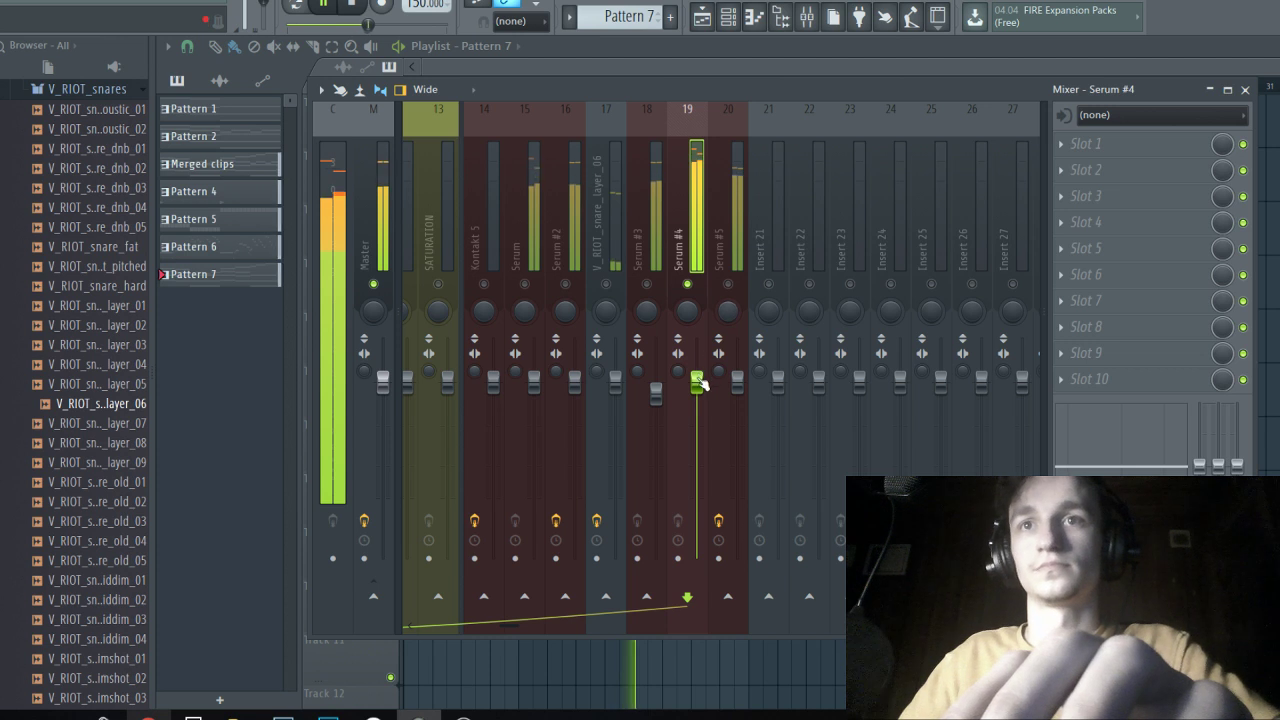
left_click_drag(697, 381, 697, 389)
left_click(728, 16)
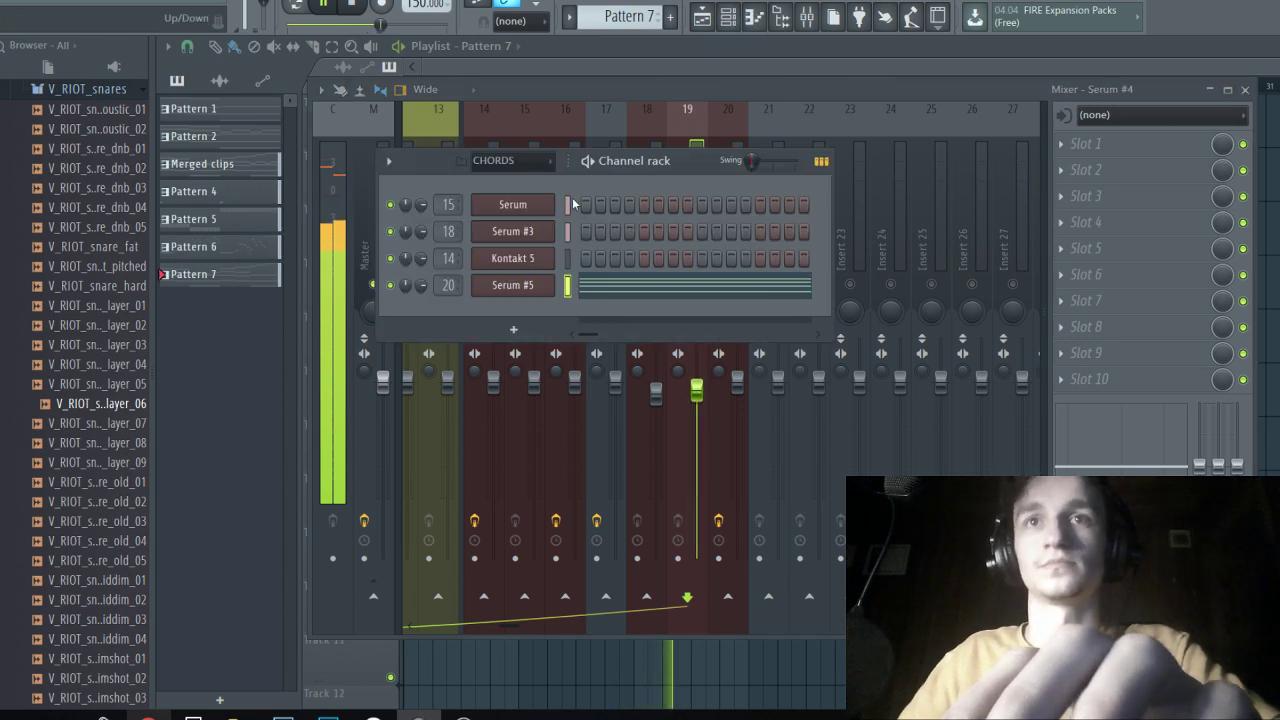
left_click(567, 232)
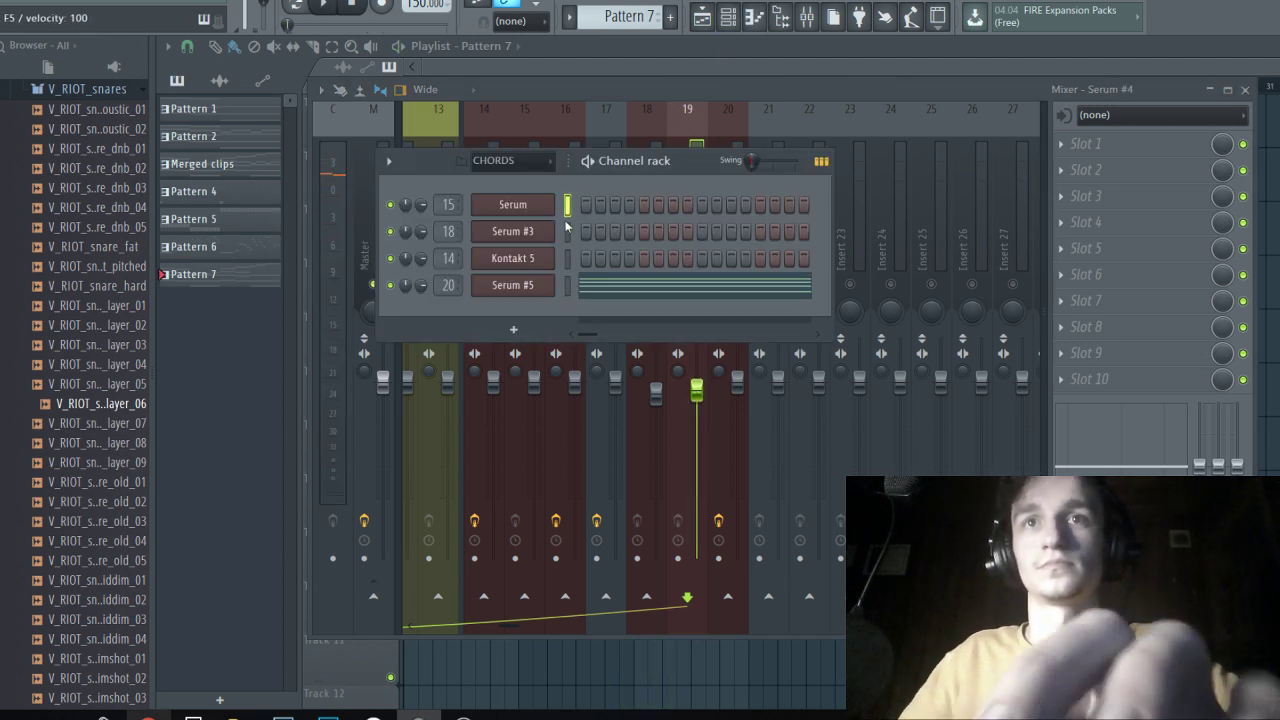
left_click(510, 160)
left_click(500, 237)
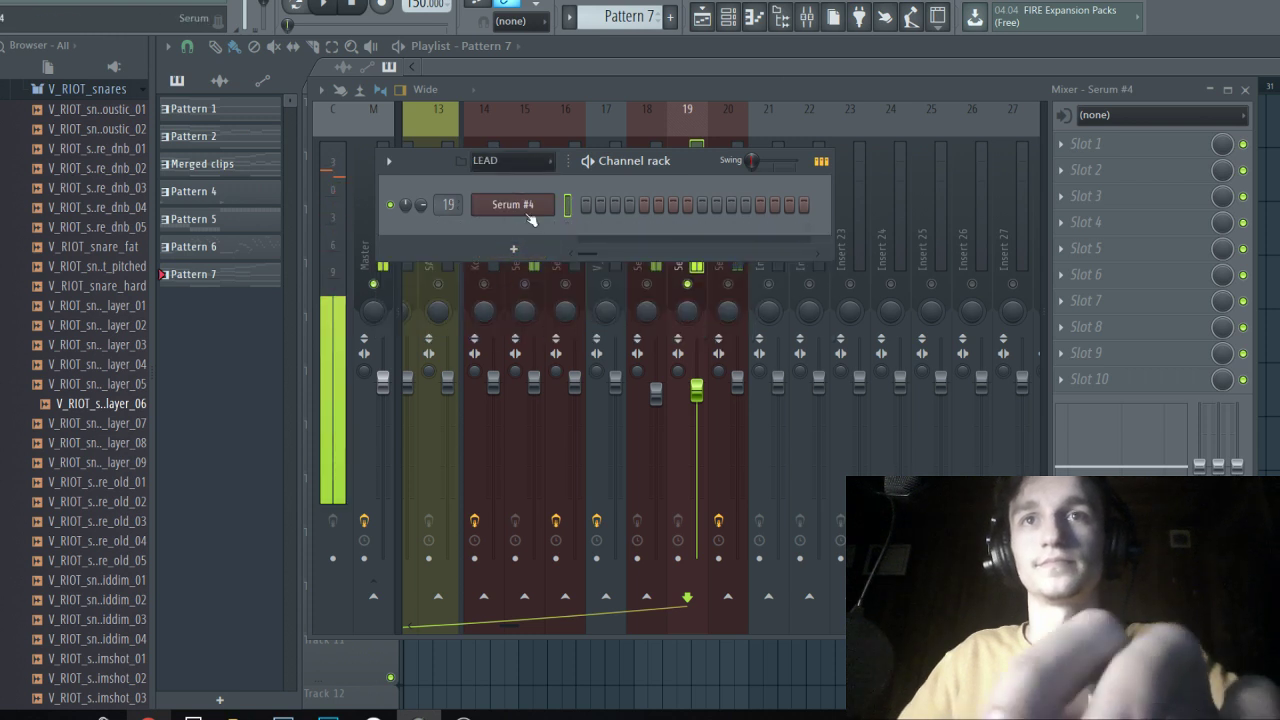
left_click(527, 214)
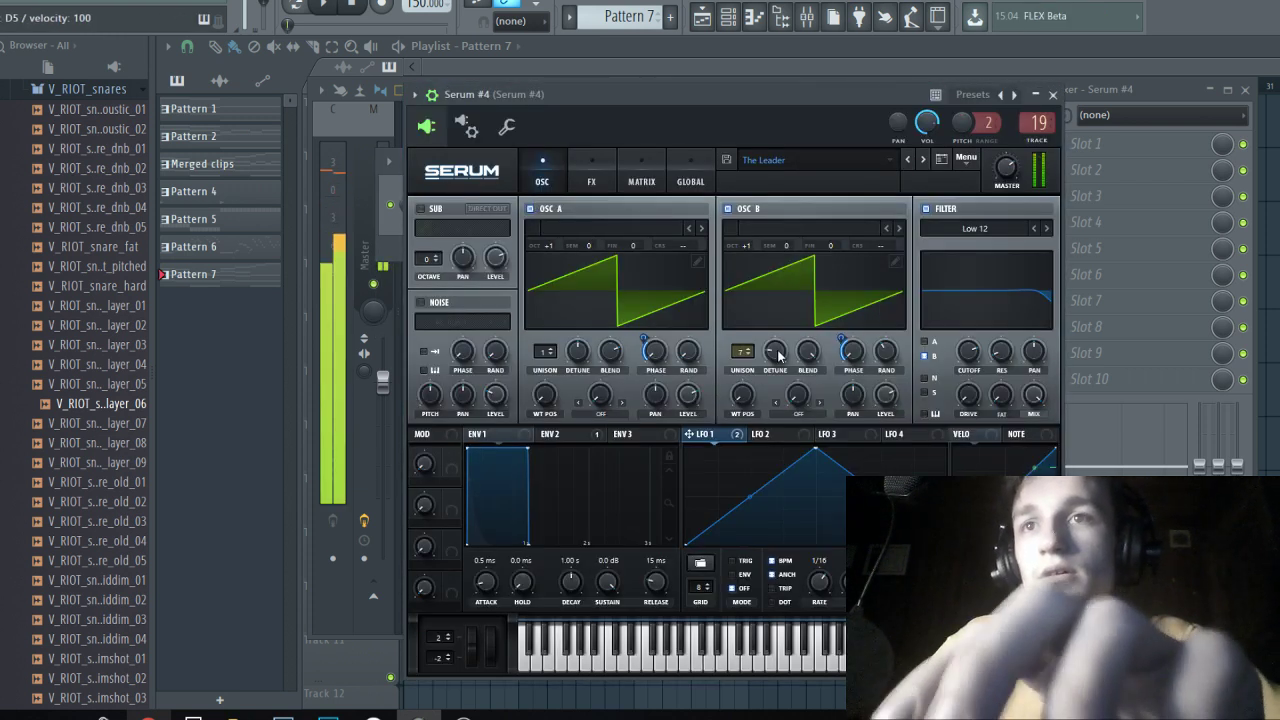
Audition Serum #4 with its effects in view and reshape LFO 1 into a smooth sine-like curve that dips first and then rises.
left_click(591, 175)
key("space")
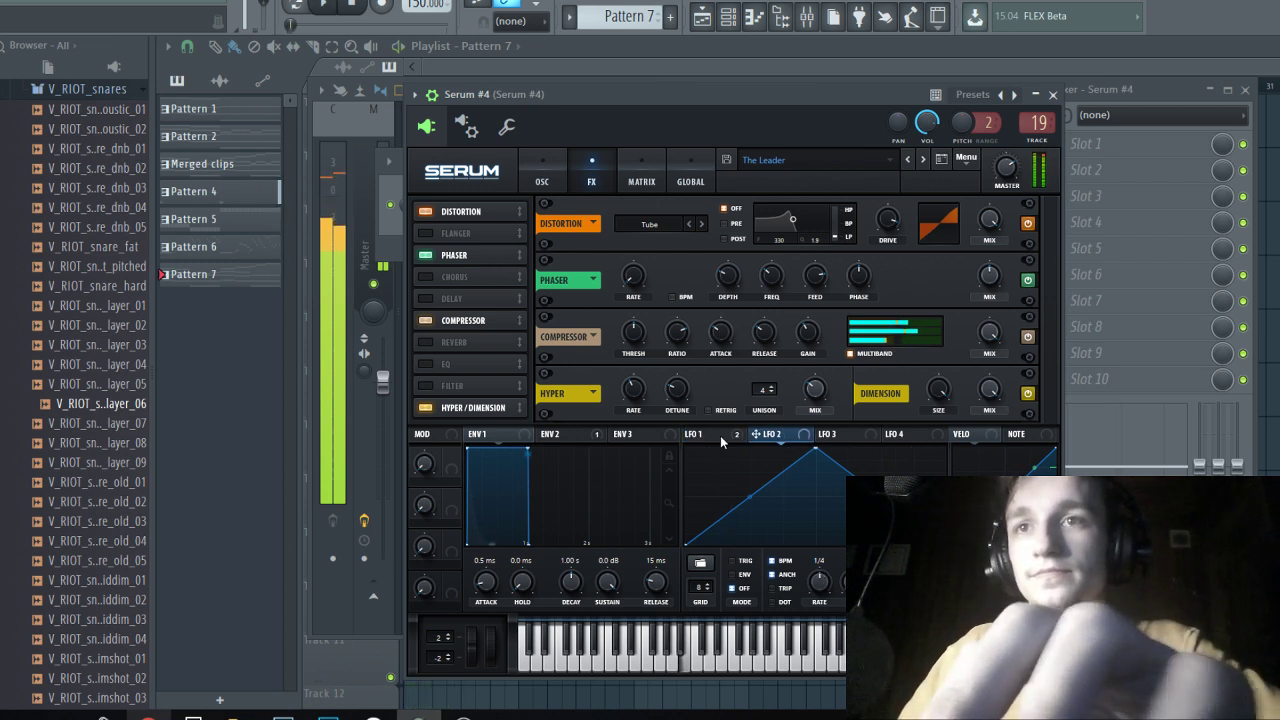
key("space")
key("space")
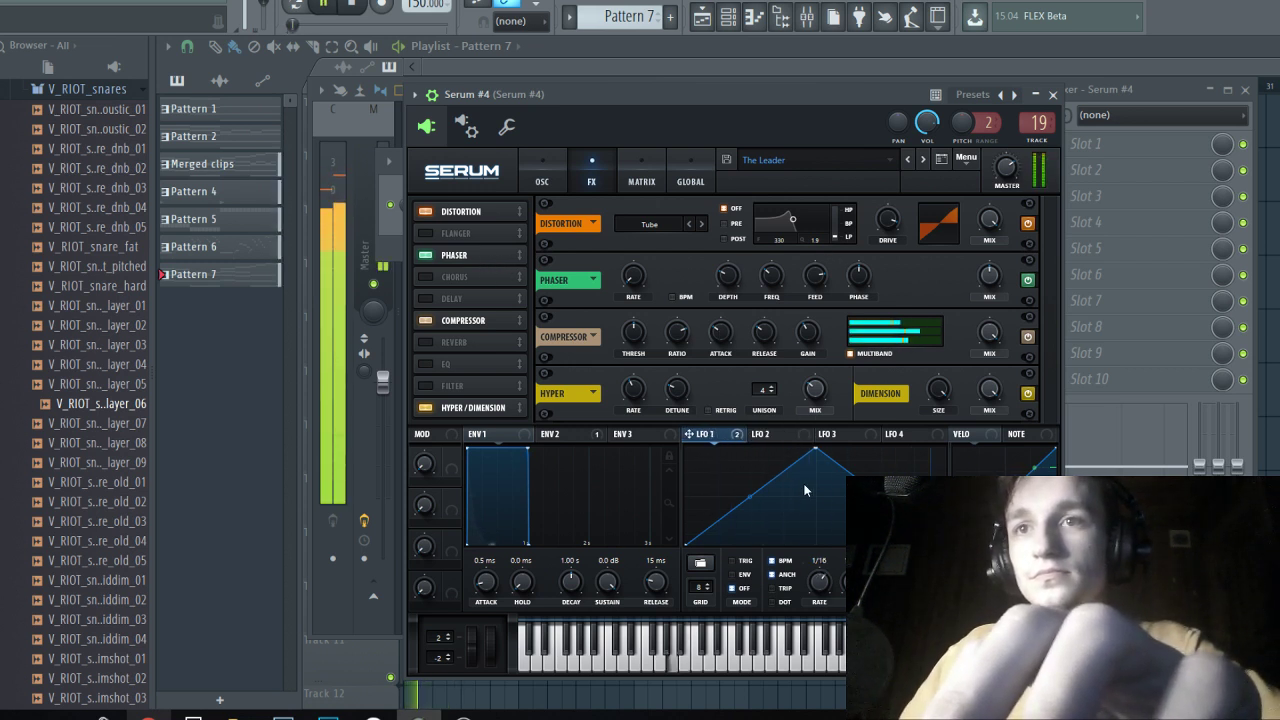
key("space")
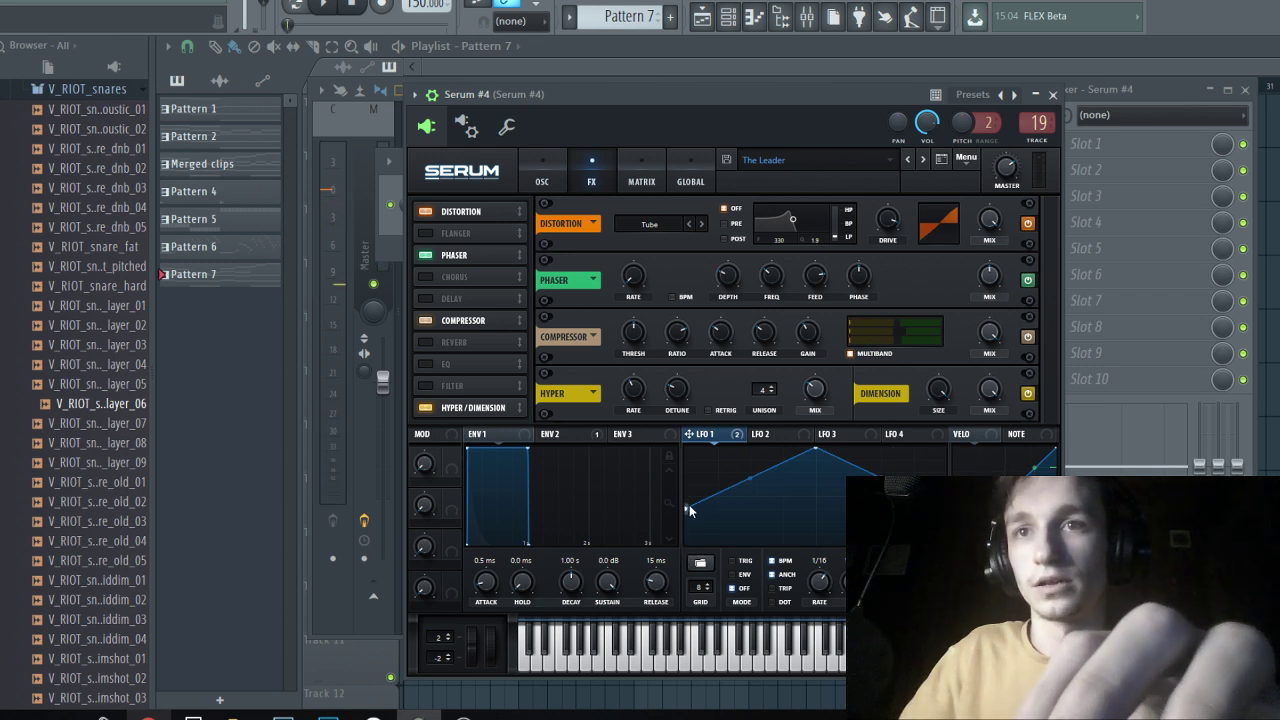
left_click_drag(815, 449, 748, 550)
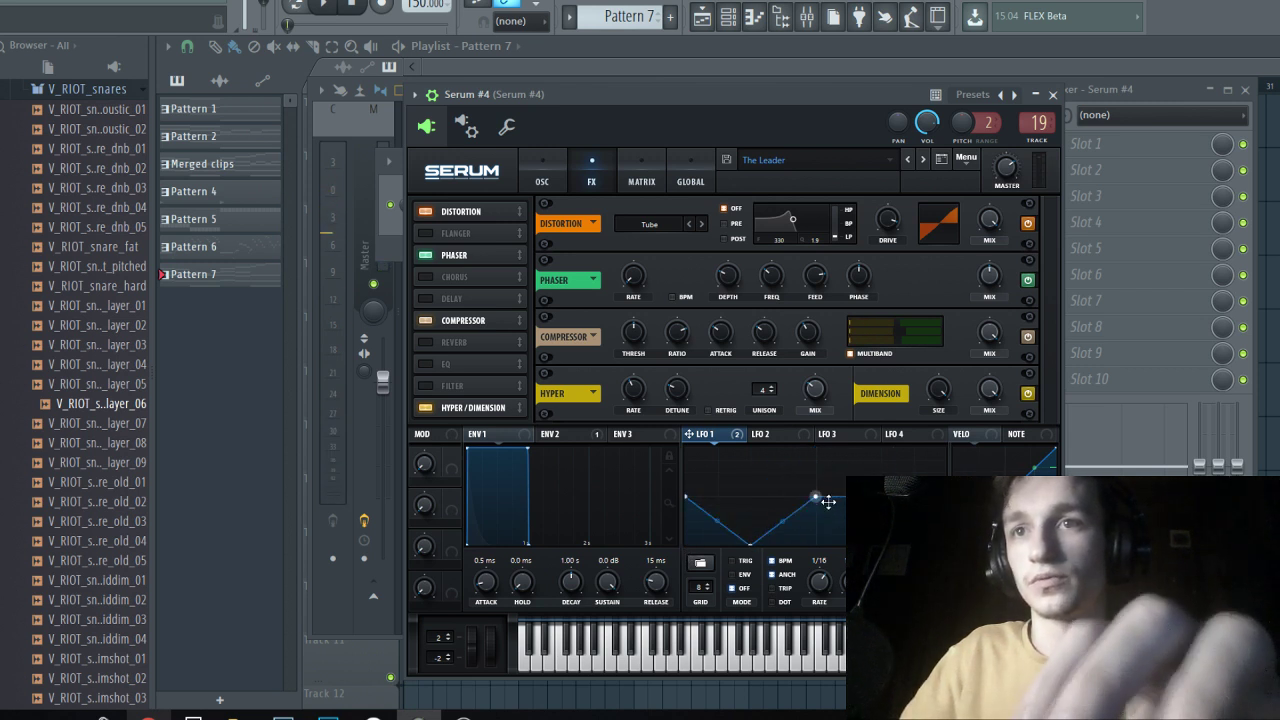
left_click_drag(850, 468, 850, 452)
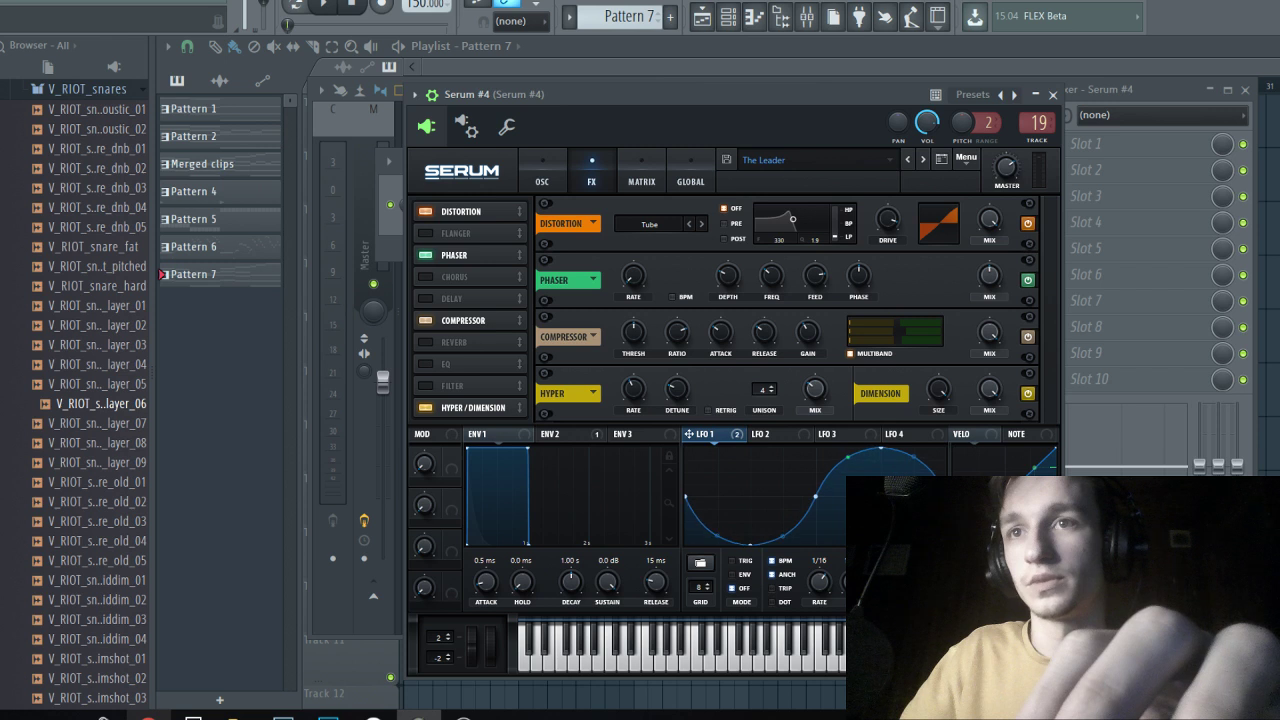
Modulate oscillator A's fine tuning with LFO 1 in Serum #4 and adjust the modulation depth while auditioning the lead.
left_click(537, 170)
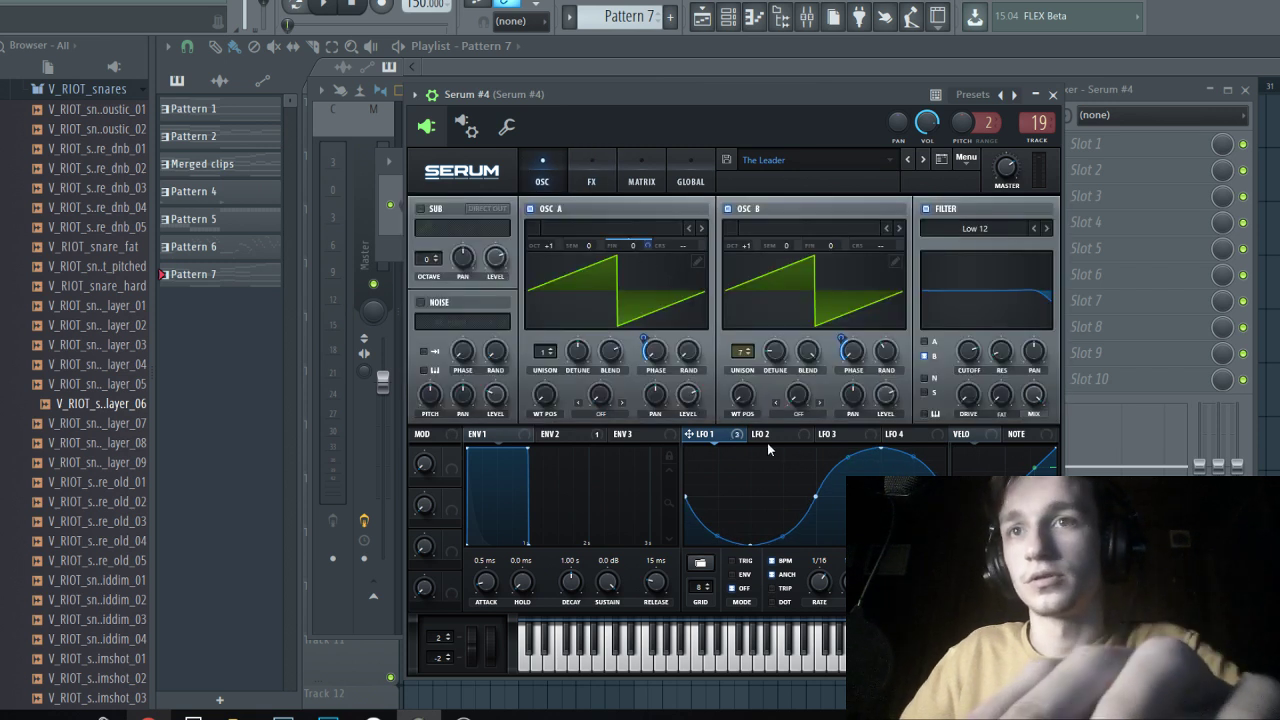
key("z")
left_click_drag(648, 245, 650, 266)
left_click_drag(651, 312, 651, 316)
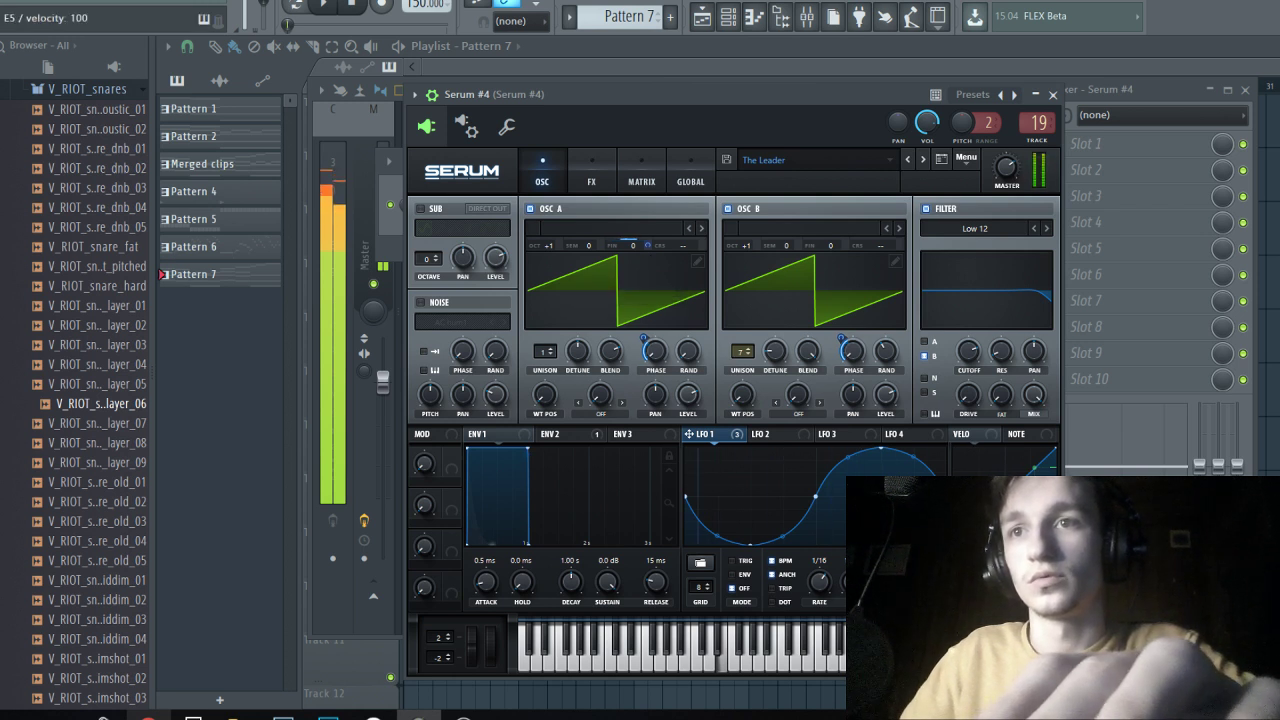
key("space")
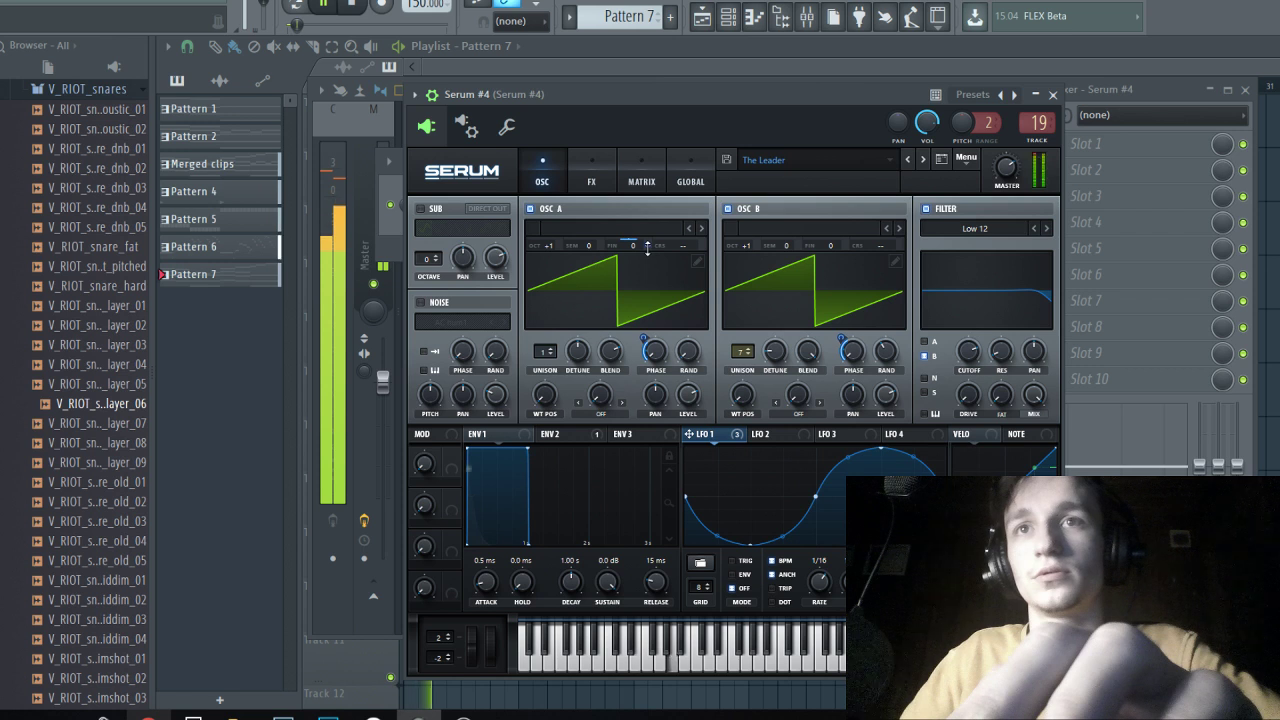
left_click_drag(647, 249, 647, 264)
Turn off BPM sync and anchoring for LFO 1, switch it to TRIG mode and set its rate to 4.7 Hz.
left_click_drag(820, 583, 819, 602)
left_click(772, 560)
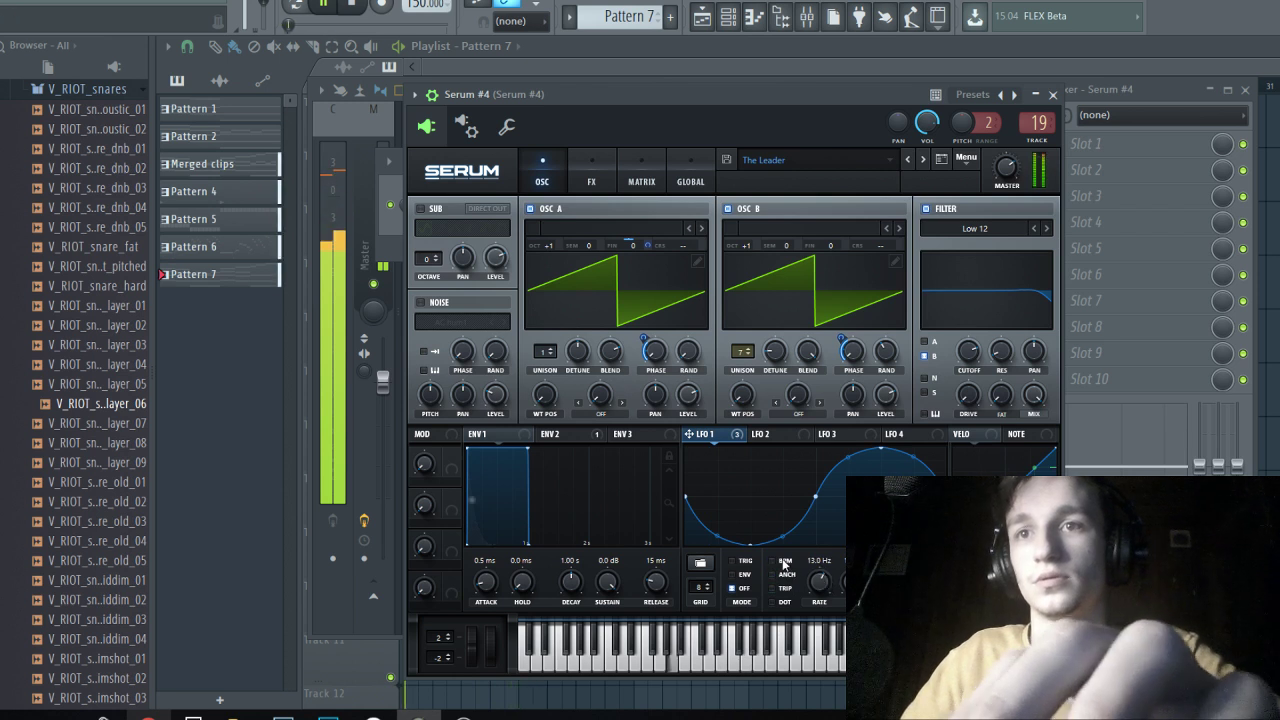
left_click(787, 562)
left_click(787, 575)
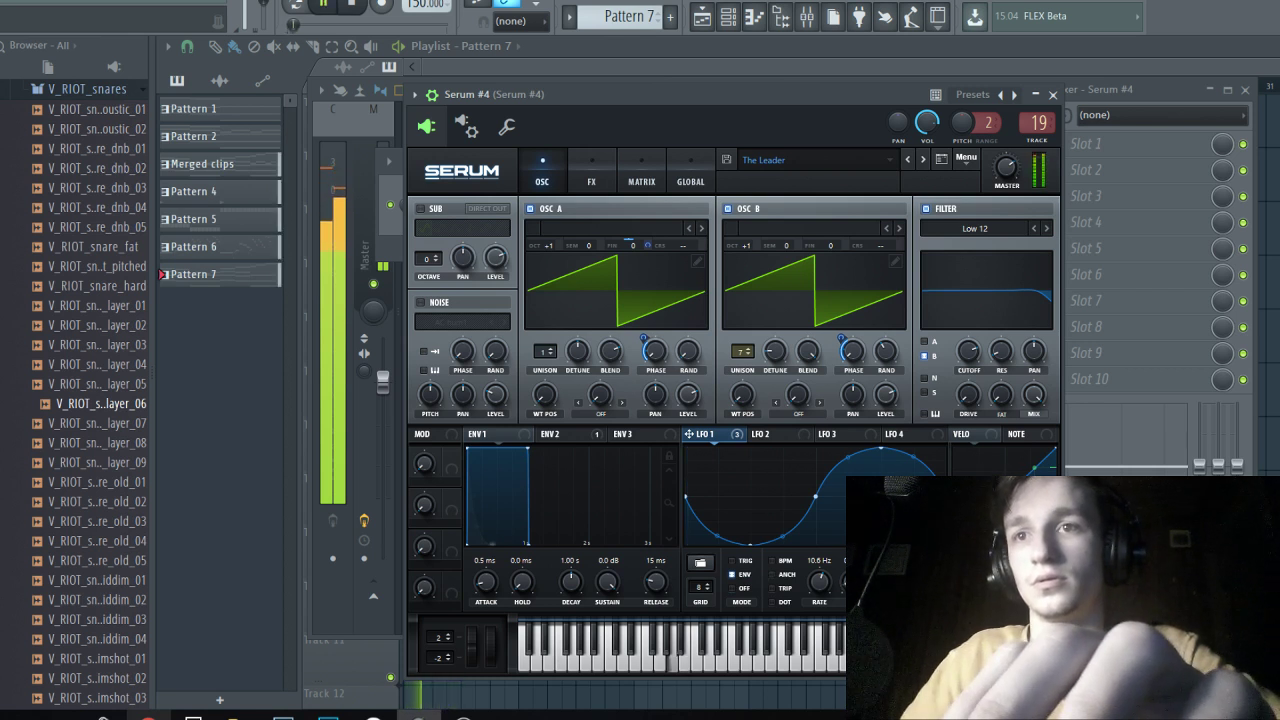
left_click(743, 563)
key("space")
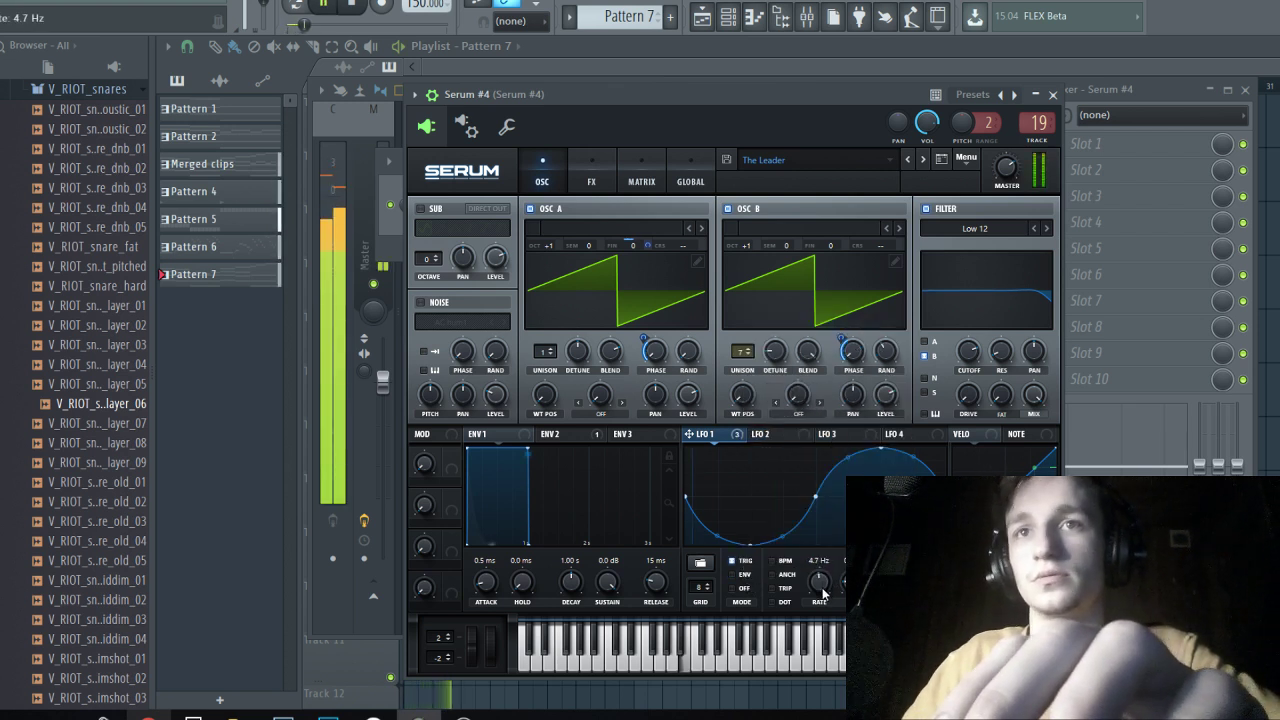
scroll(822, 587, "down", 3)
Bring the mixer back in front, check the YouTube livestream dashboard in the browser and return to FL Studio.
left_click(1138, 89)
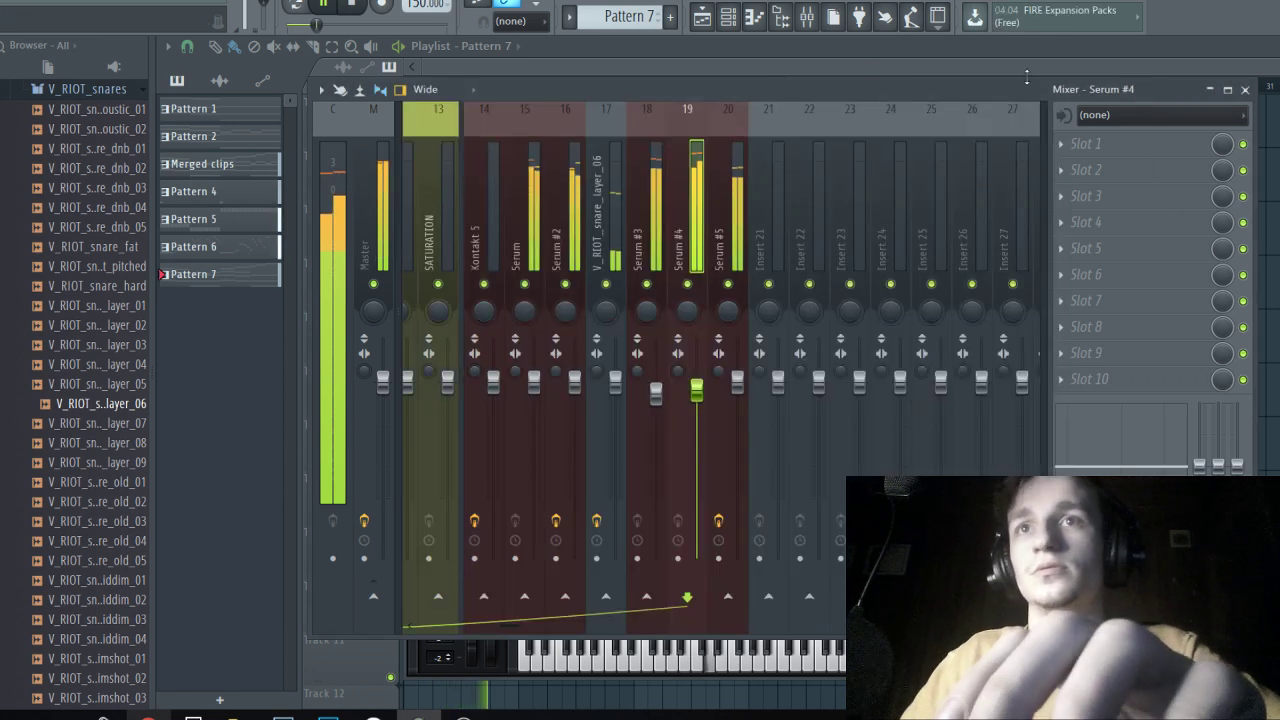
key("alt+Tab")
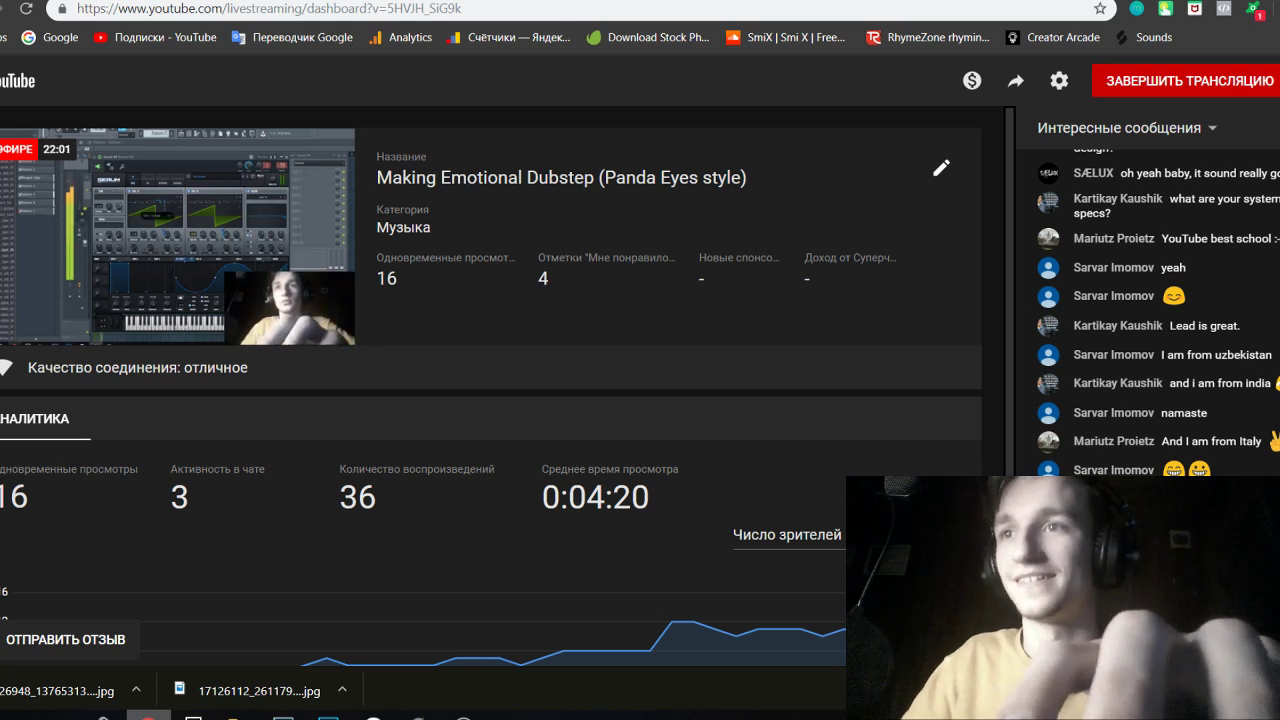
key("alt+Tab")
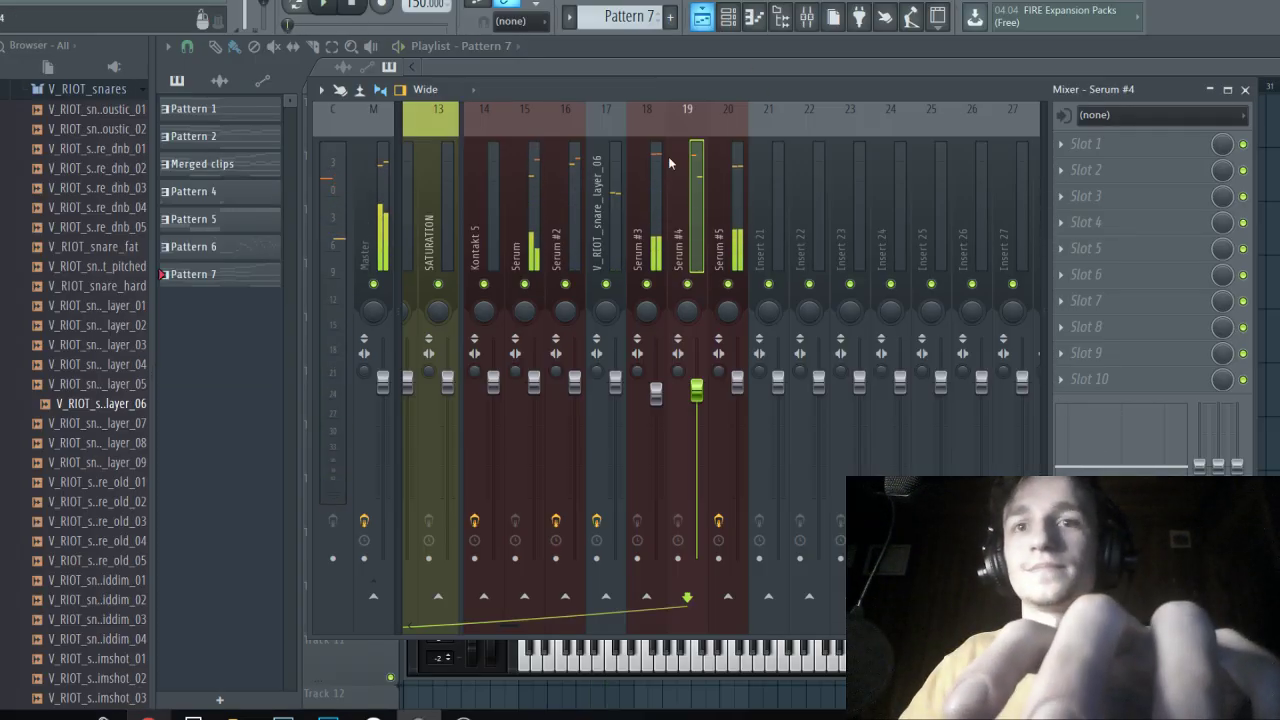
Switch to OBS, pull the Mic/Aux level fully down and bring it back up to -5.5 dB.
key("alt+Tab")
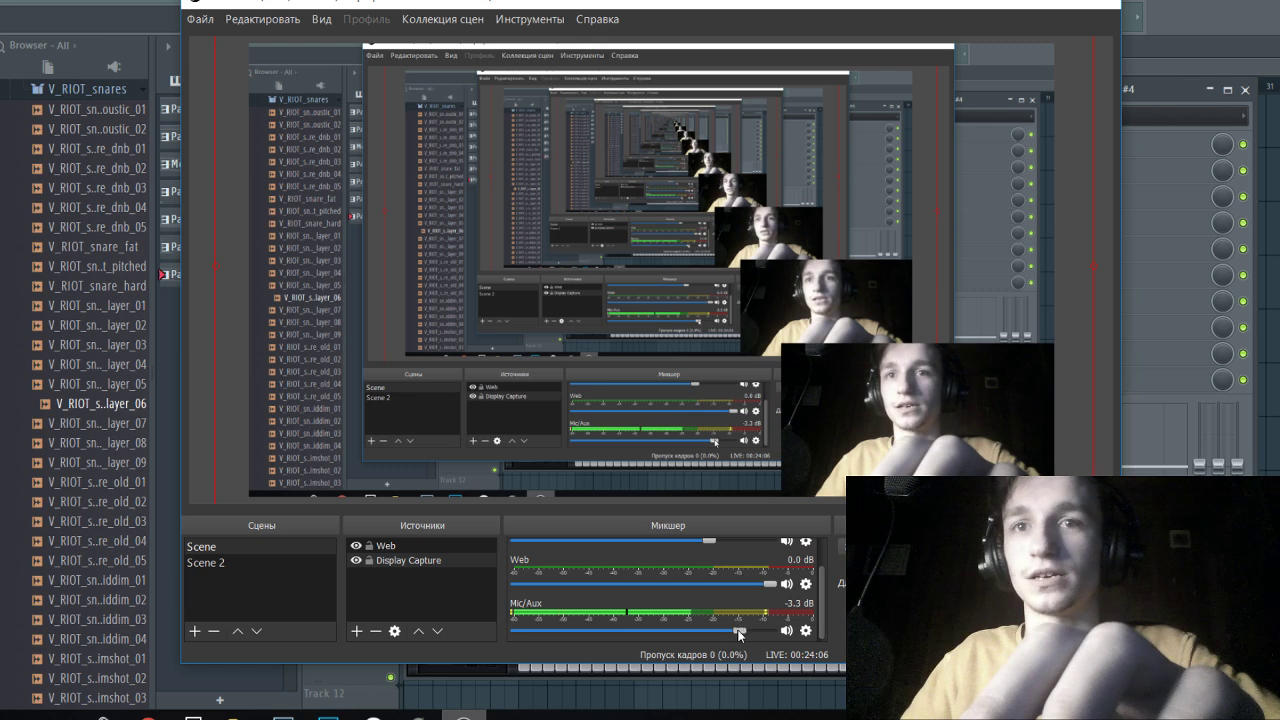
left_click_drag(740, 632, 516, 631)
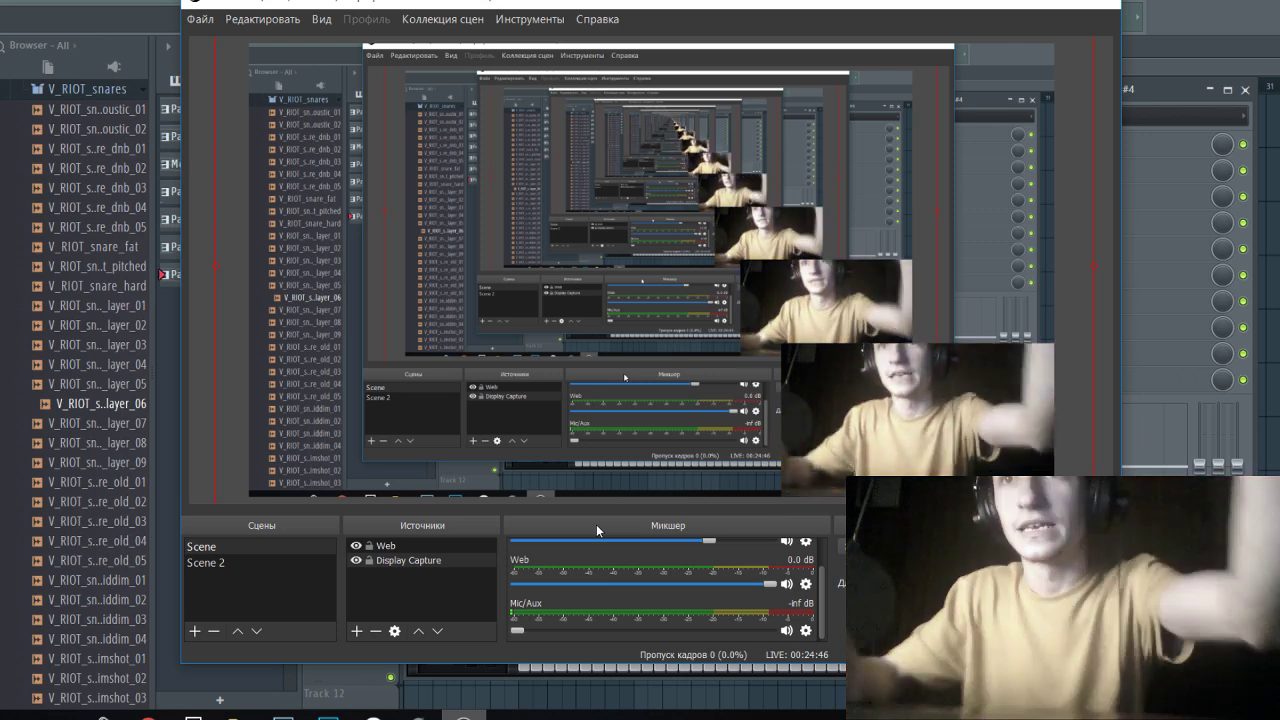
left_click_drag(528, 627, 722, 631)
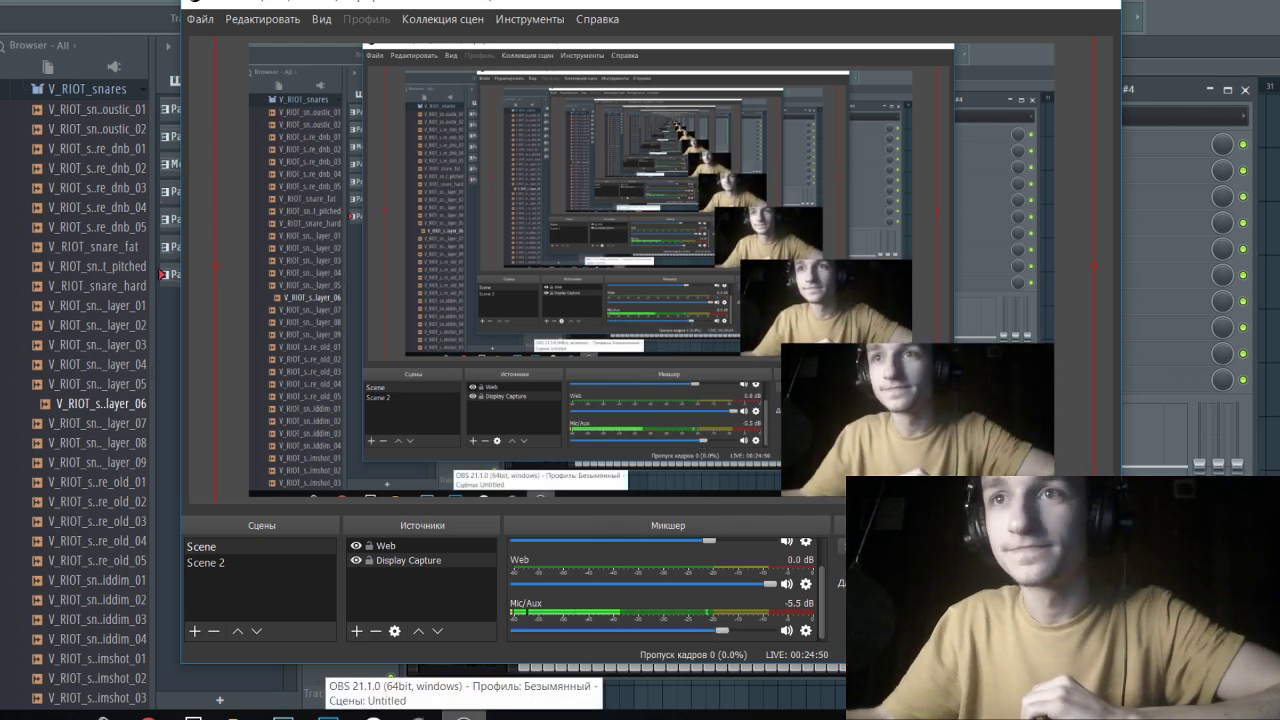
Switch to the browser to read the livestream chat on the YouTube dashboard and go back to FL Studio.
left_click(150, 714)
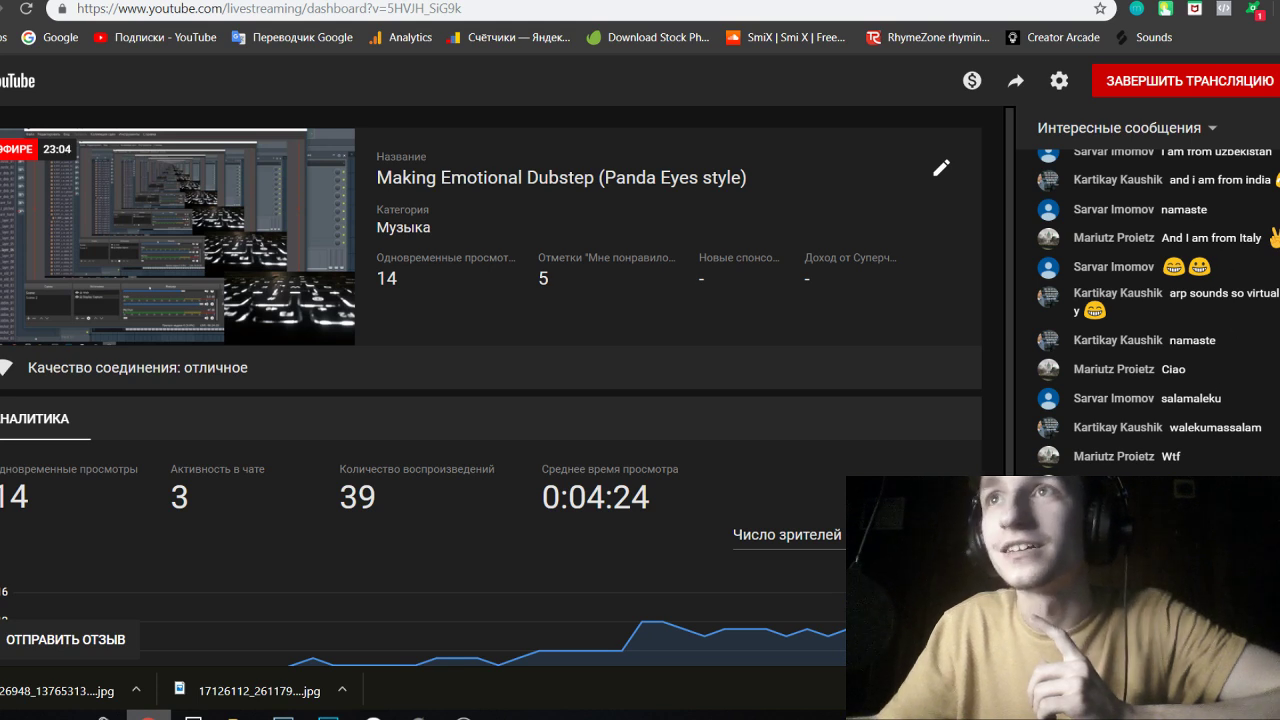
left_click(1259, 1)
key("alt+Tab")
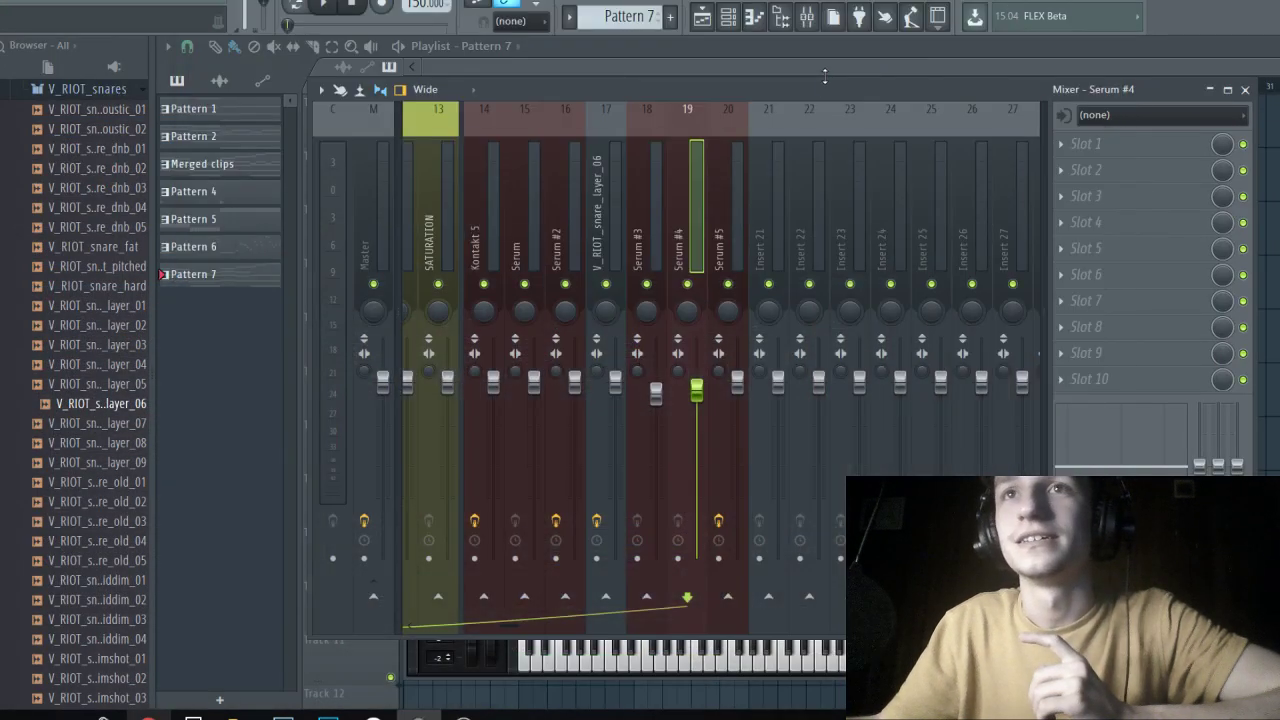
Play the playlist arrangement from the start and review the track levels in the mixer.
key("F9")
key("space")
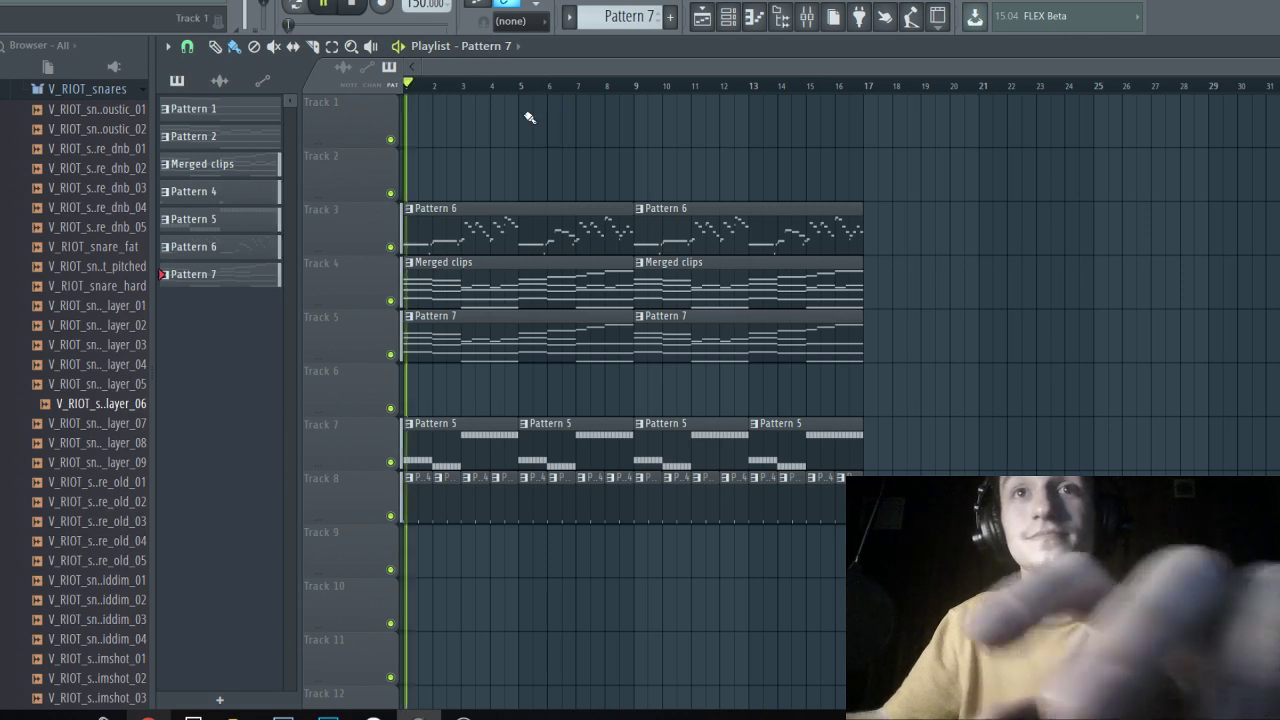
key("F9")
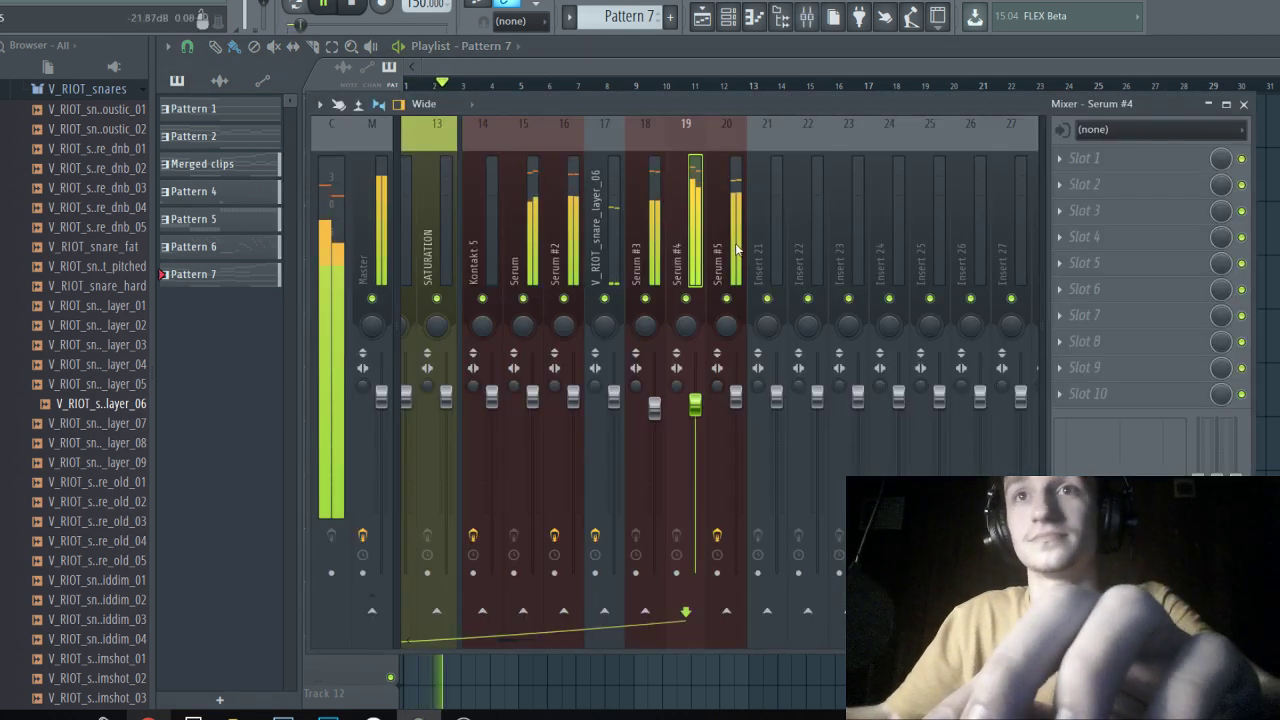
Lower the Serum #5 mixer fader slightly and duplicate all playlist clips after the originals, extending the arrangement up to bar 33.
left_click(737, 399)
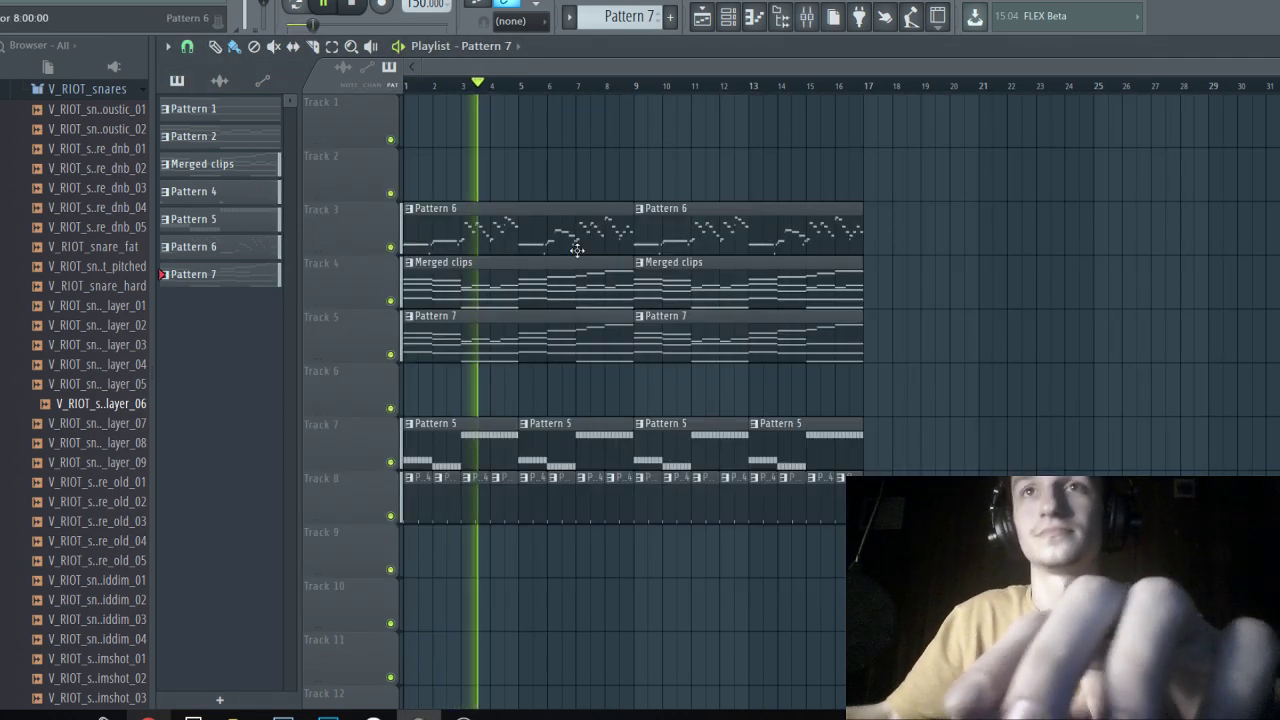
key("F9")
key("ctrl+a")
key("space")
key("ctrl+b")
scroll(737, 412, "down", 3)
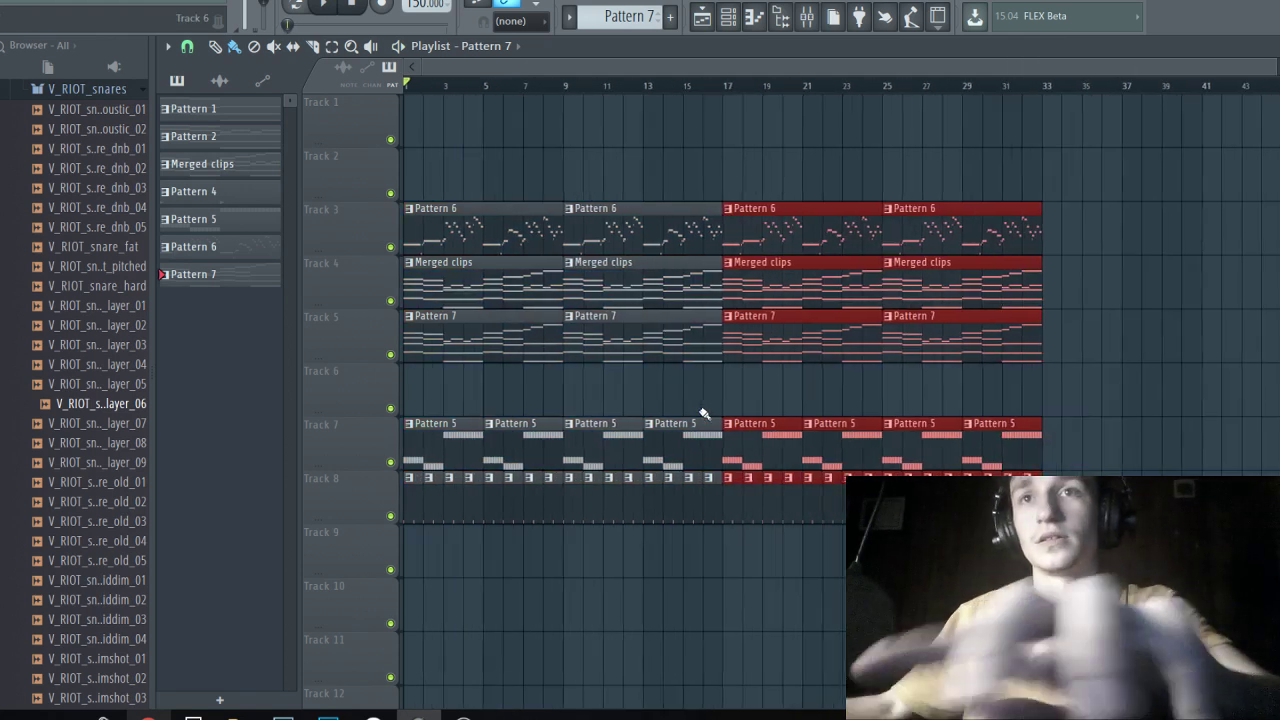
Shift all playlist clips so the whole arrangement starts at bar 33, leaving the bars before it empty.
key("ctrl+a")
left_click_drag(537, 357, 1075, 330)
scroll(1075, 330, "down", 2)
right_click(713, 380)
Open the Serum chord notes of Merged clips in the piano roll and add a Kontakt 5_2 instrument to the CHORDS channel group.
double_click(943, 266)
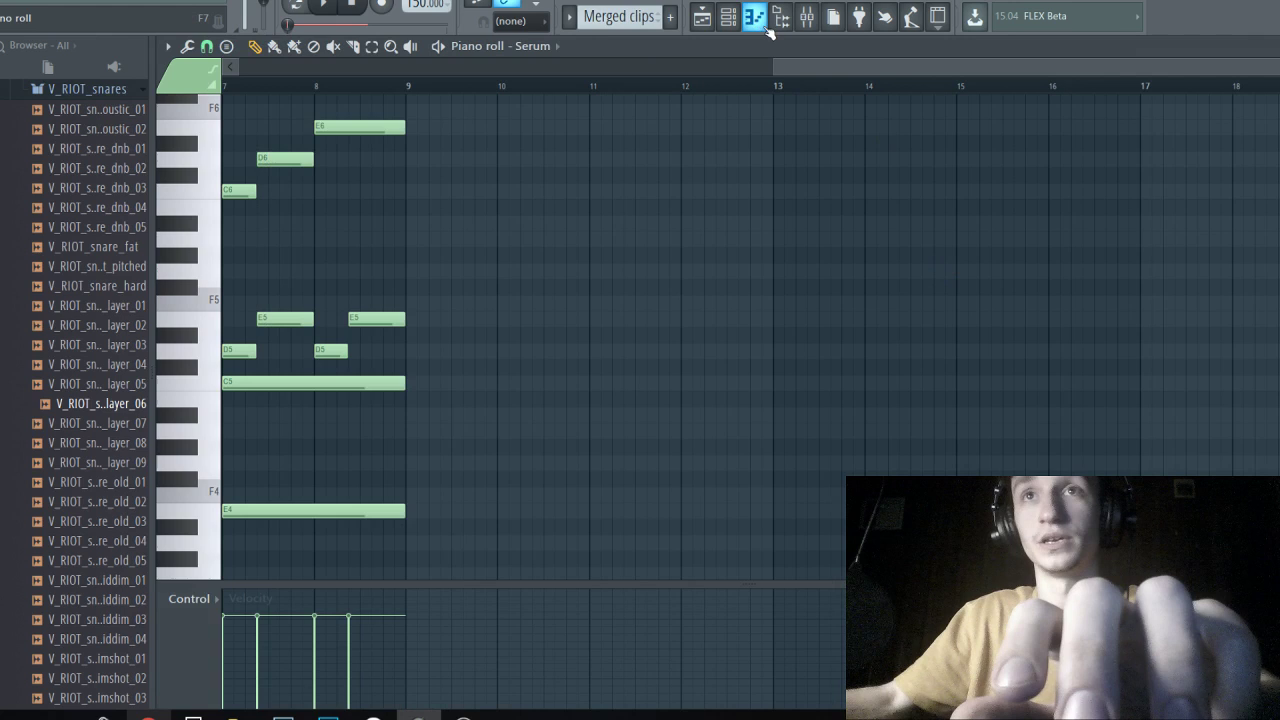
left_click(728, 16)
left_click(525, 161)
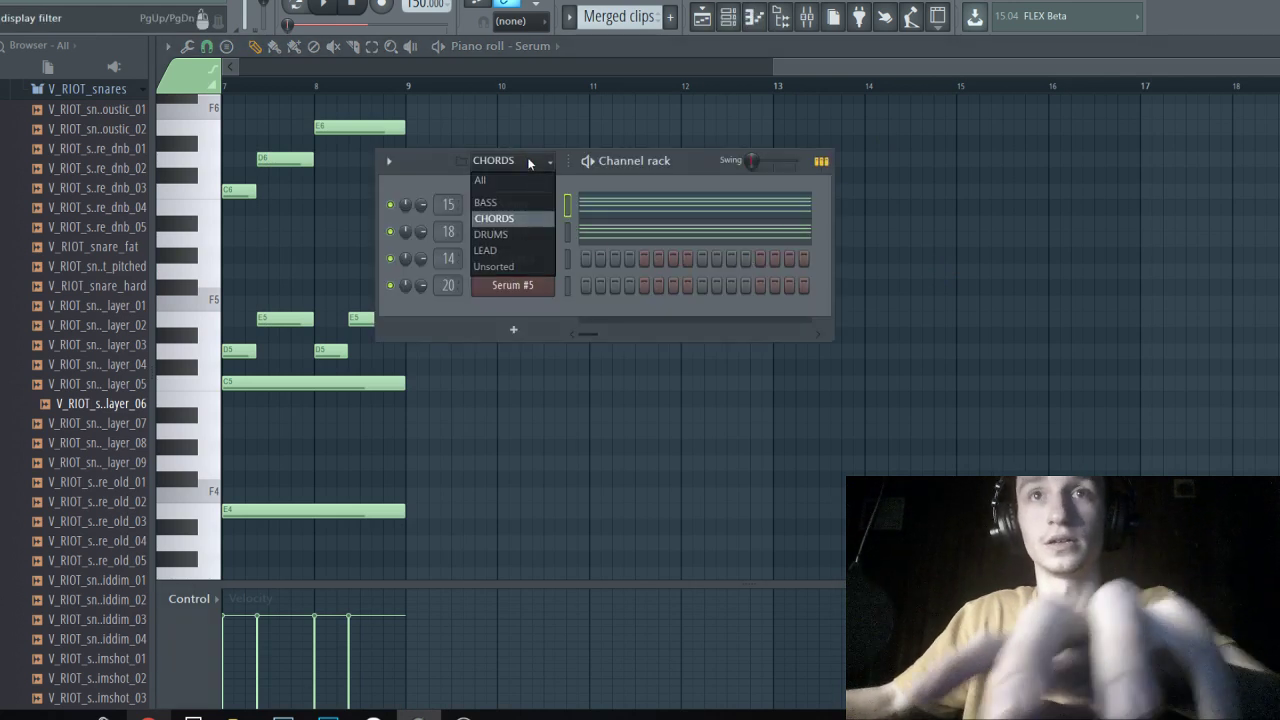
left_click(530, 218)
left_click(533, 338)
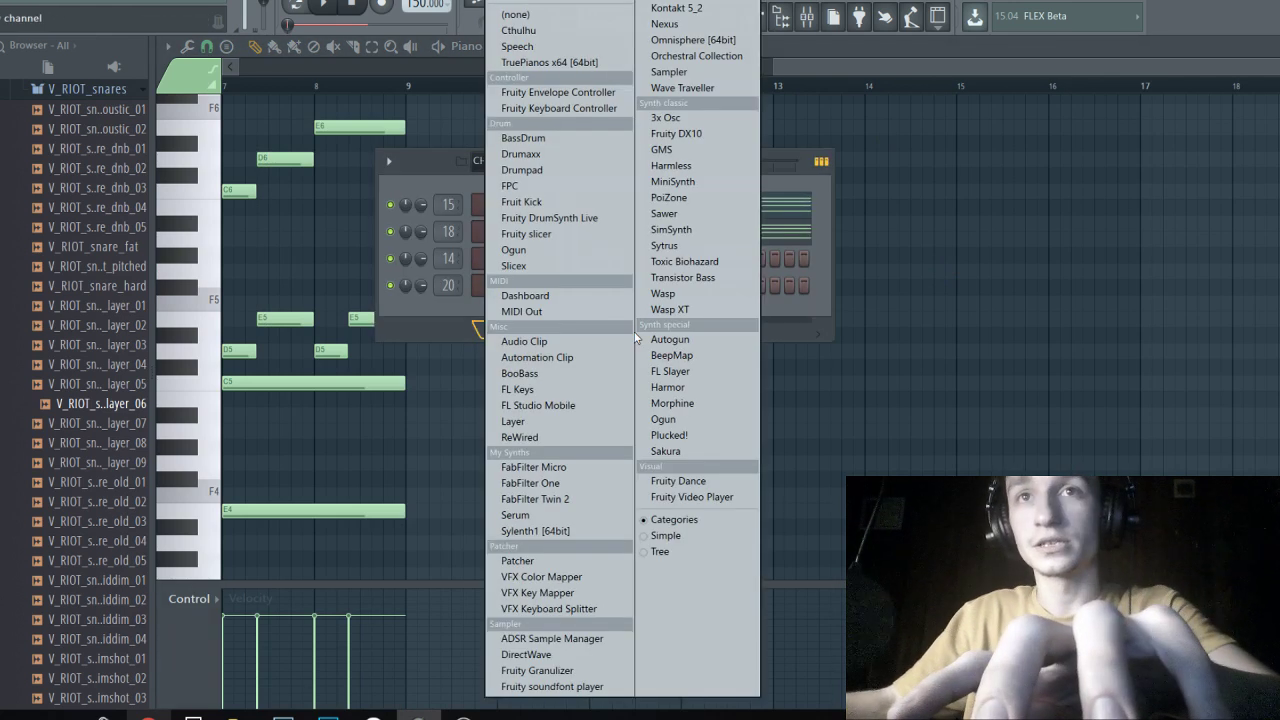
left_click(735, 6)
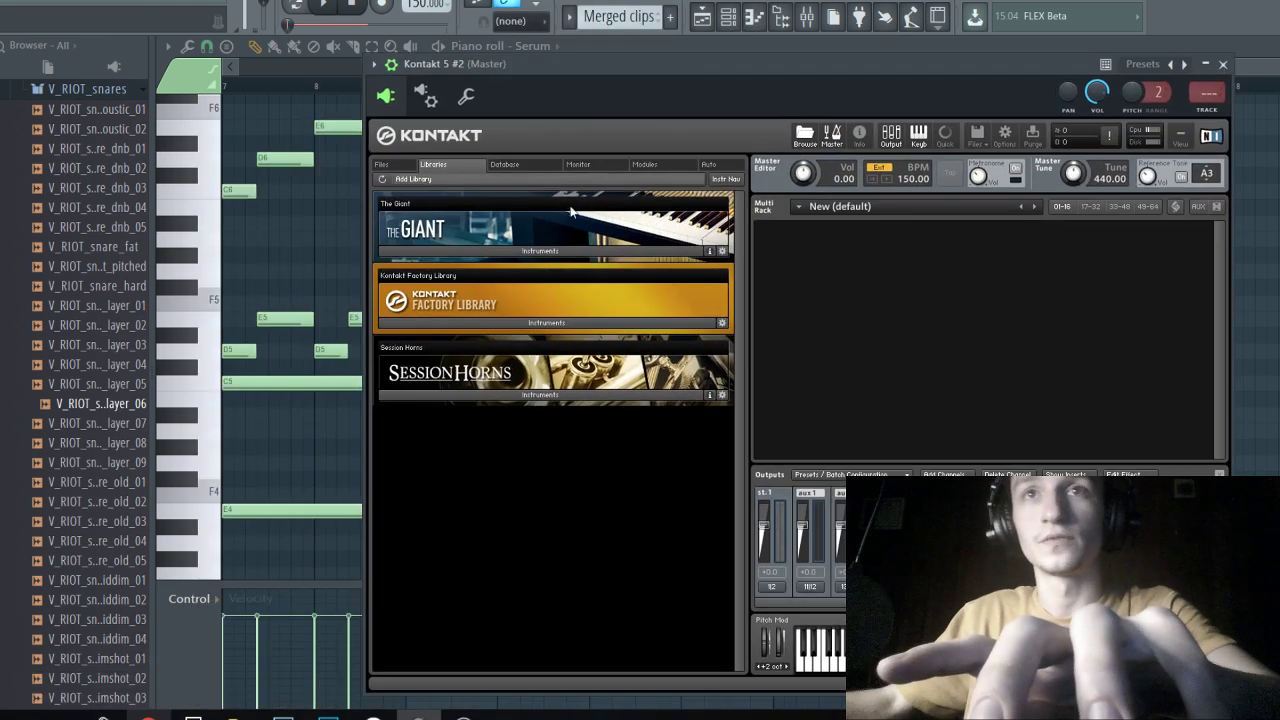
Load The Giant.nki in the new Kontakt channel and copy the Merged clips chords to it in a new Pattern 8.
left_click(549, 252)
left_click(445, 284)
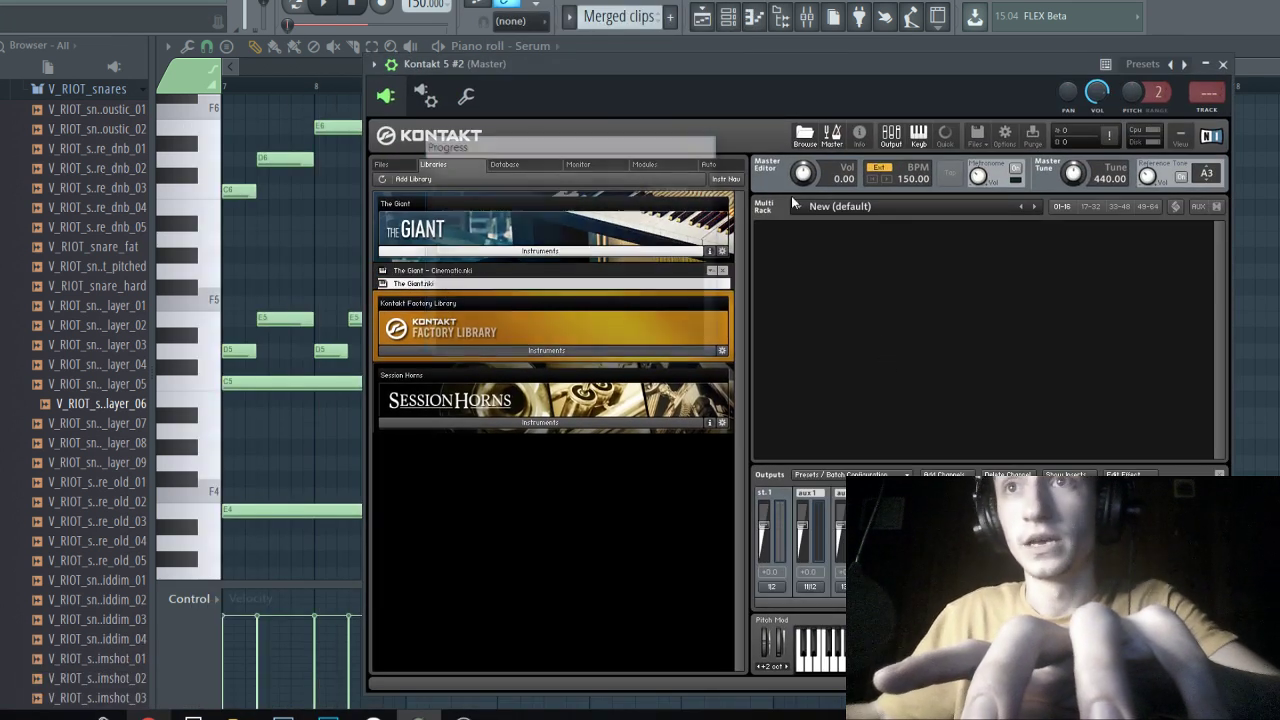
key("F6")
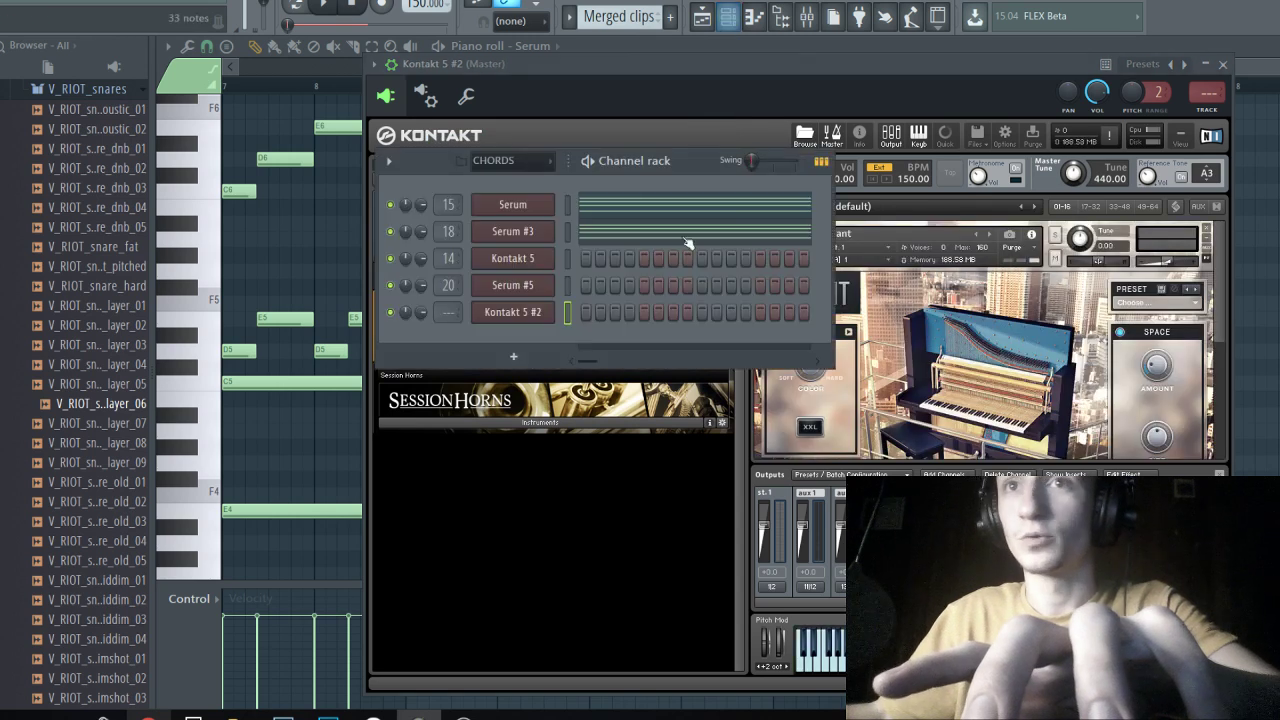
left_click(672, 17)
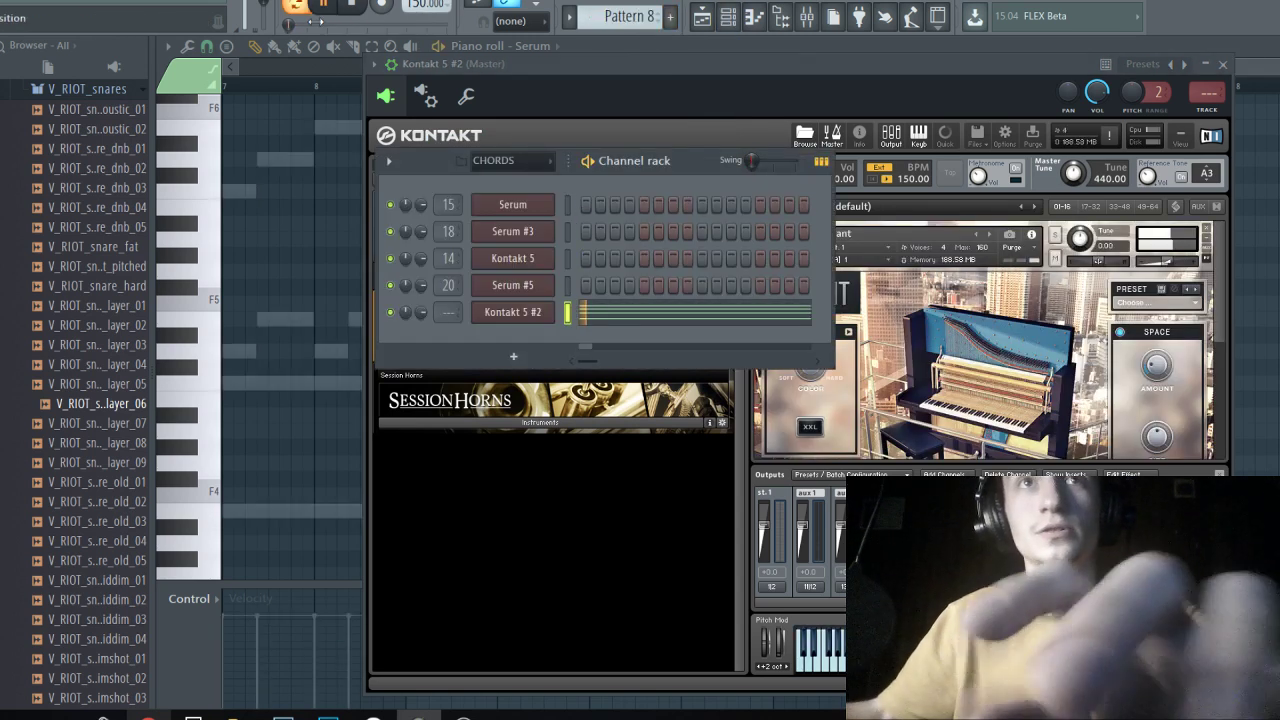
Choose the Emotional preset for The Giant and route the Kontakt 5 #2 channel to mixer track 21.
left_click(1195, 306)
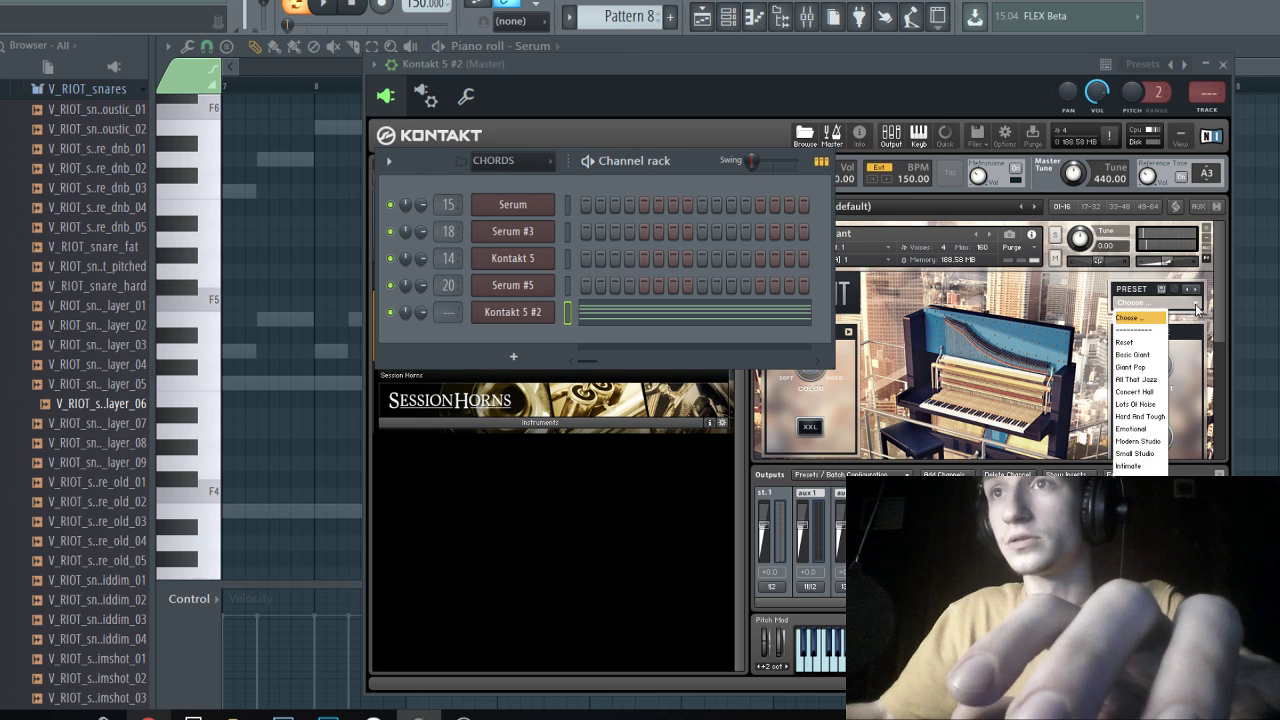
left_click(1143, 430)
left_click_drag(903, 105, 883, 80)
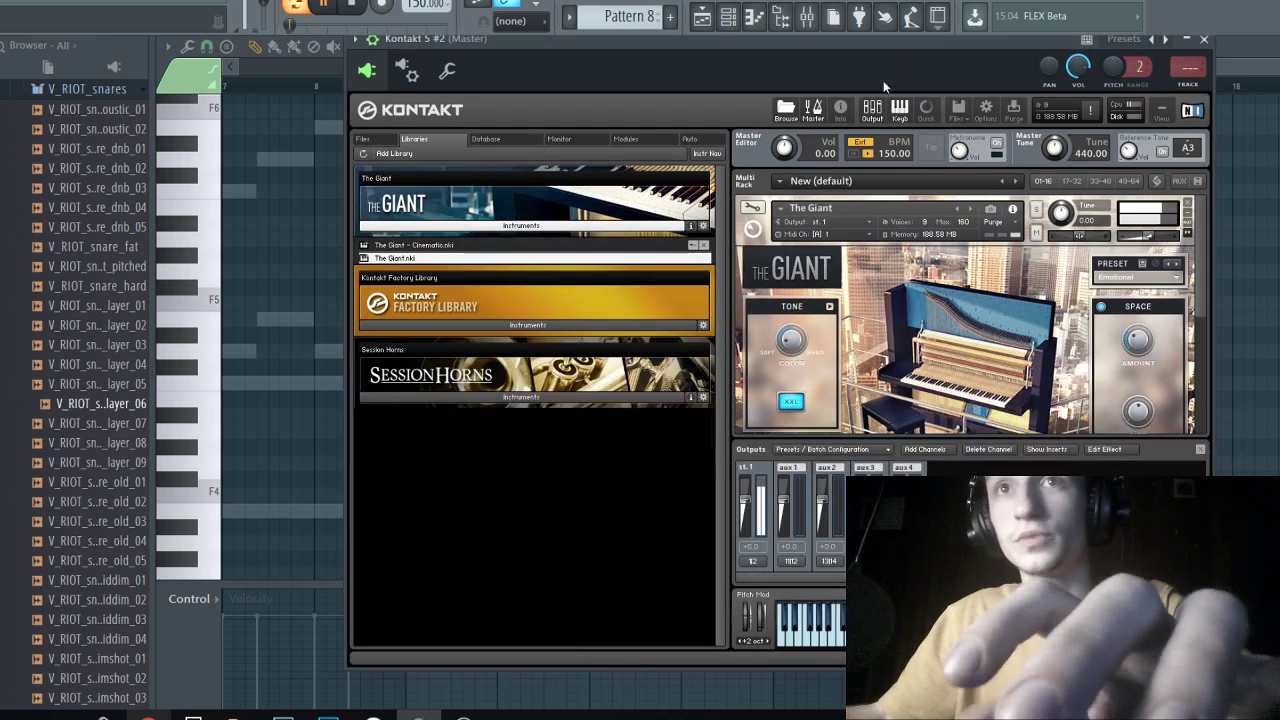
left_click_drag(788, 78, 761, 139)
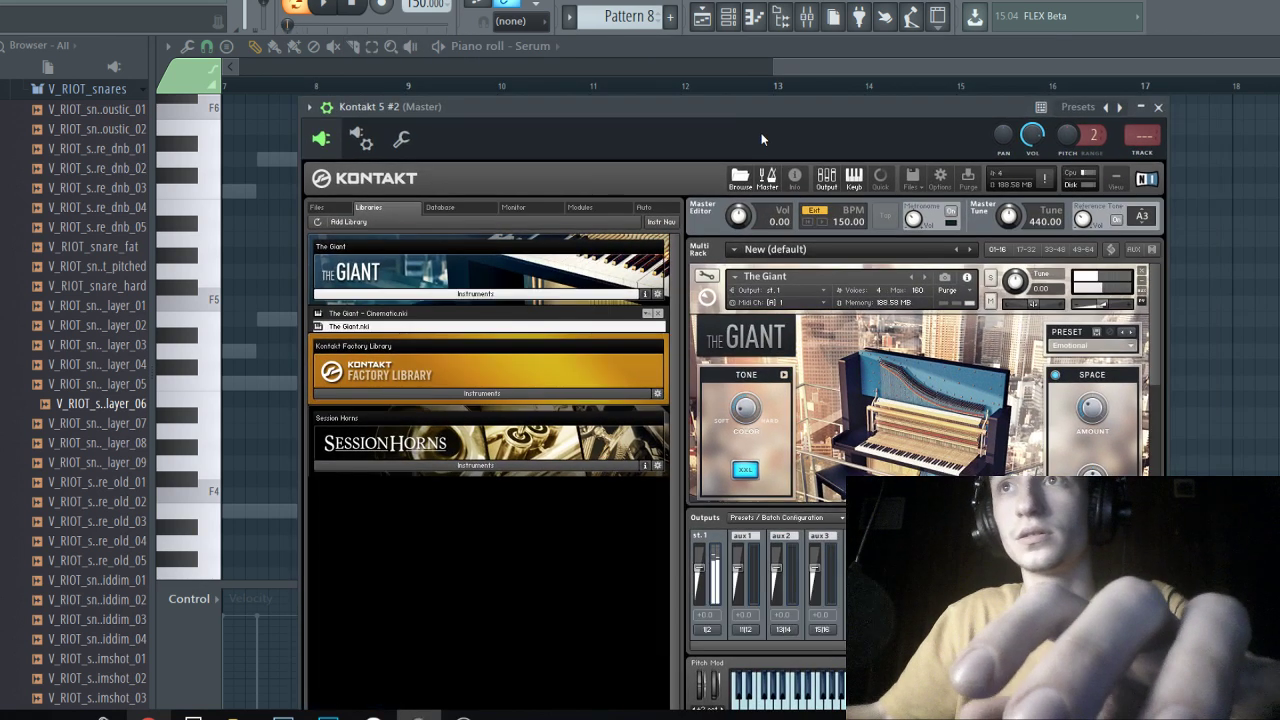
left_click(728, 18)
key("ctrl+l")
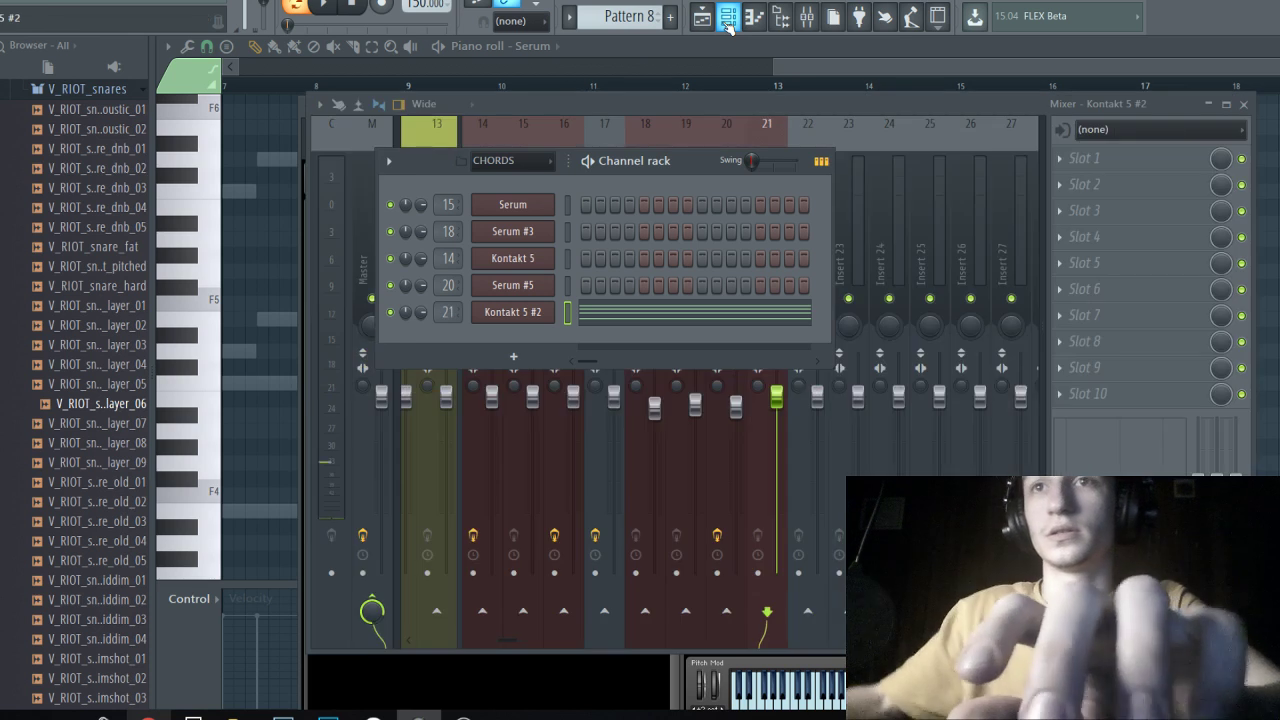
Insert OTT in slot 1 and FabFilter Pro-C 2 in slot 2 of the Kontakt 5 #2 mixer track, adjusting OTT's depth and time.
left_click(1088, 160)
left_click(655, 608)
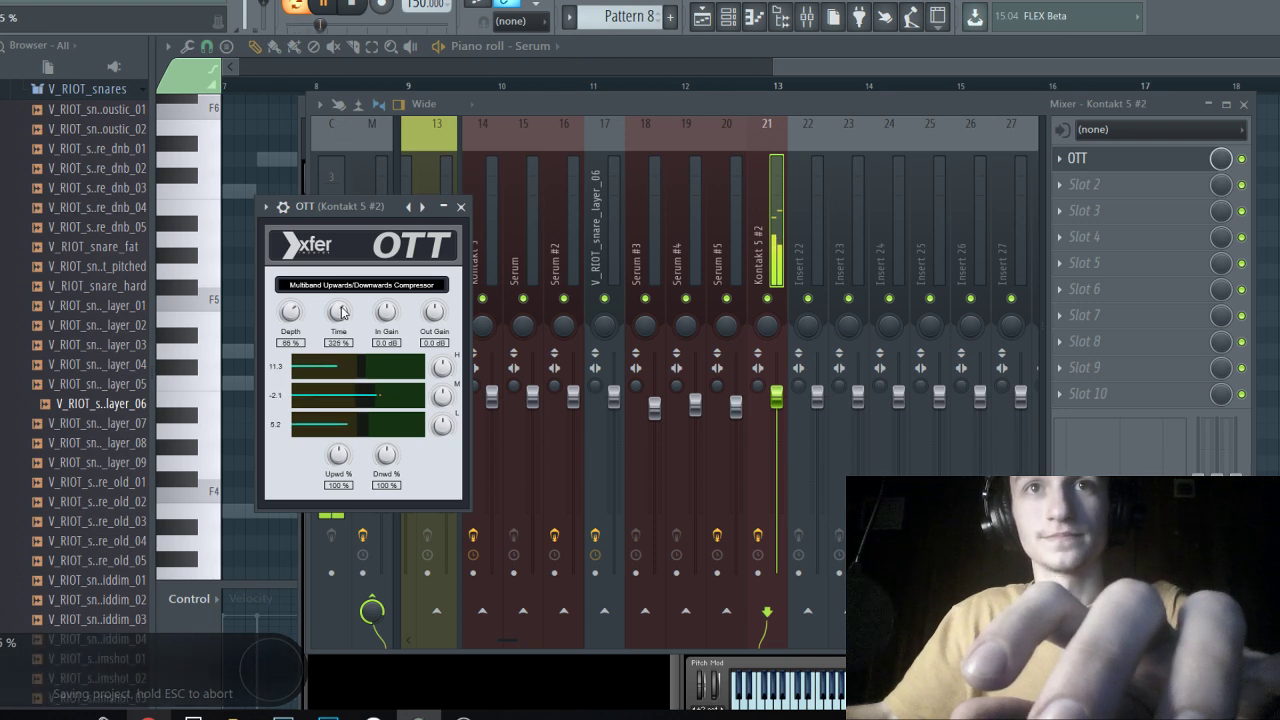
left_click(1090, 184)
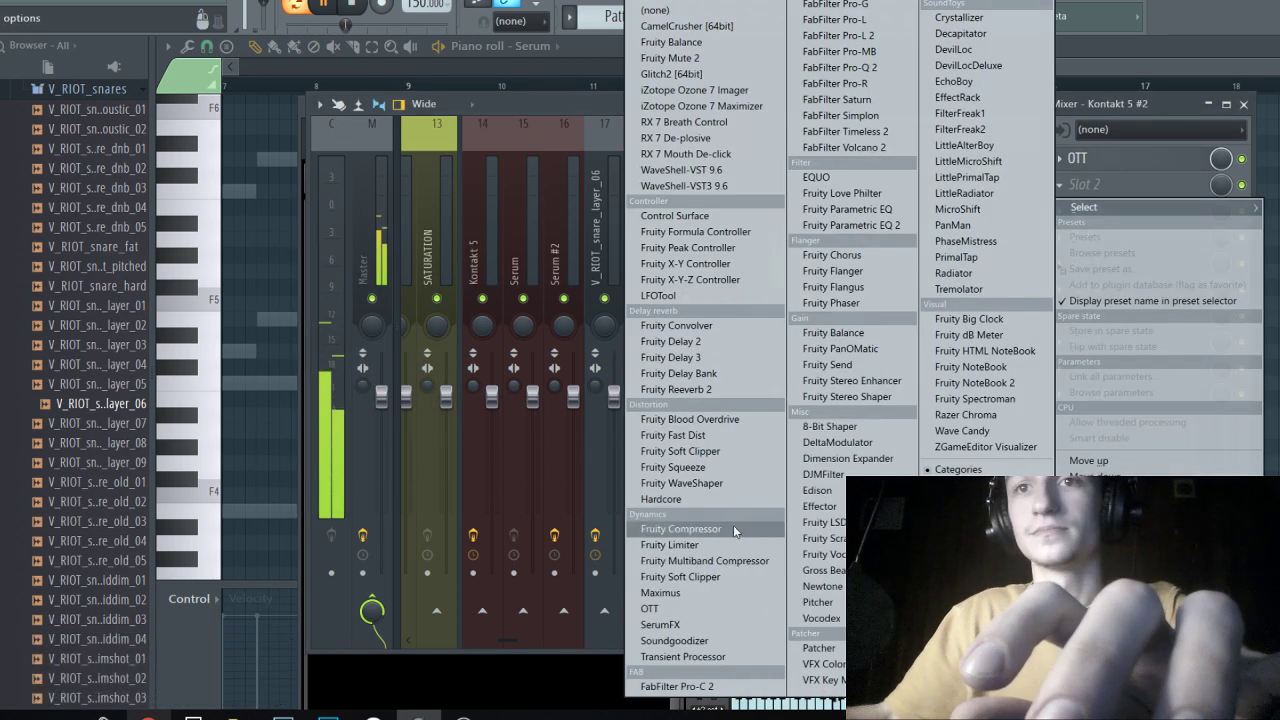
left_click(715, 675)
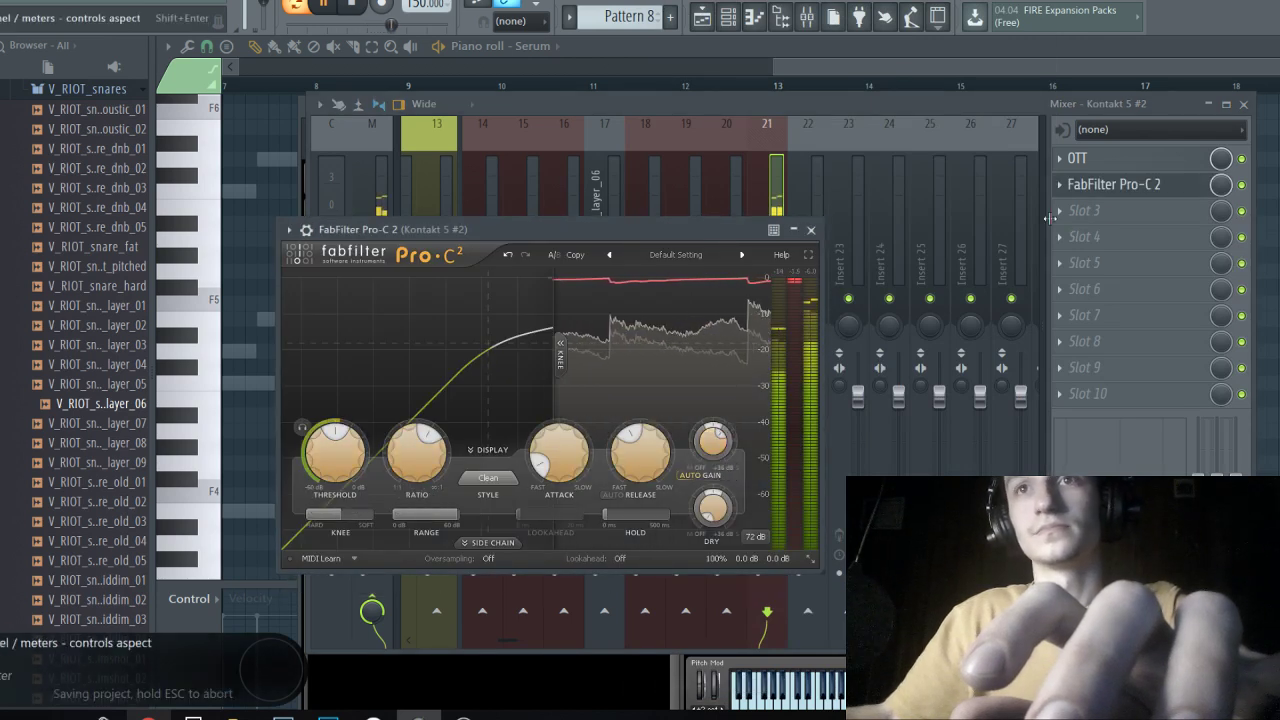
left_click(1120, 188)
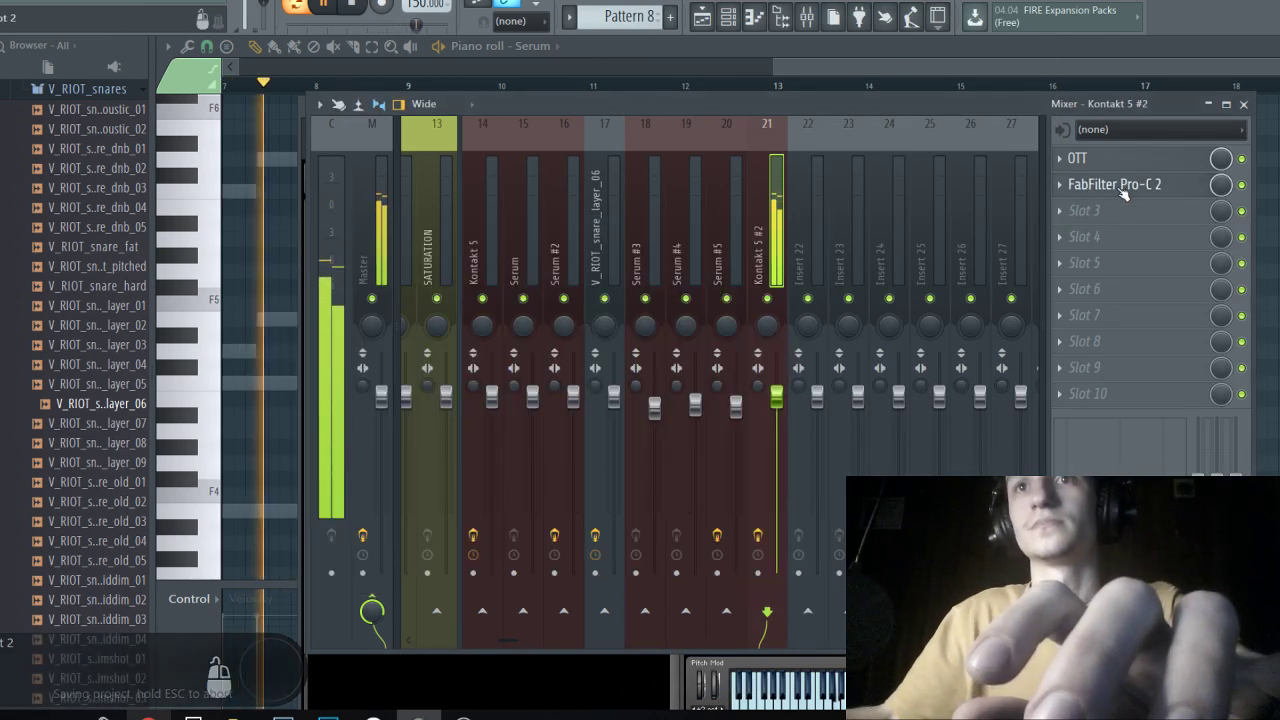
In the Kontakt 5 #2 piano roll, shorten the E6 note in bar 8 and add an A6 note after it up to bar 9.
key("F9")
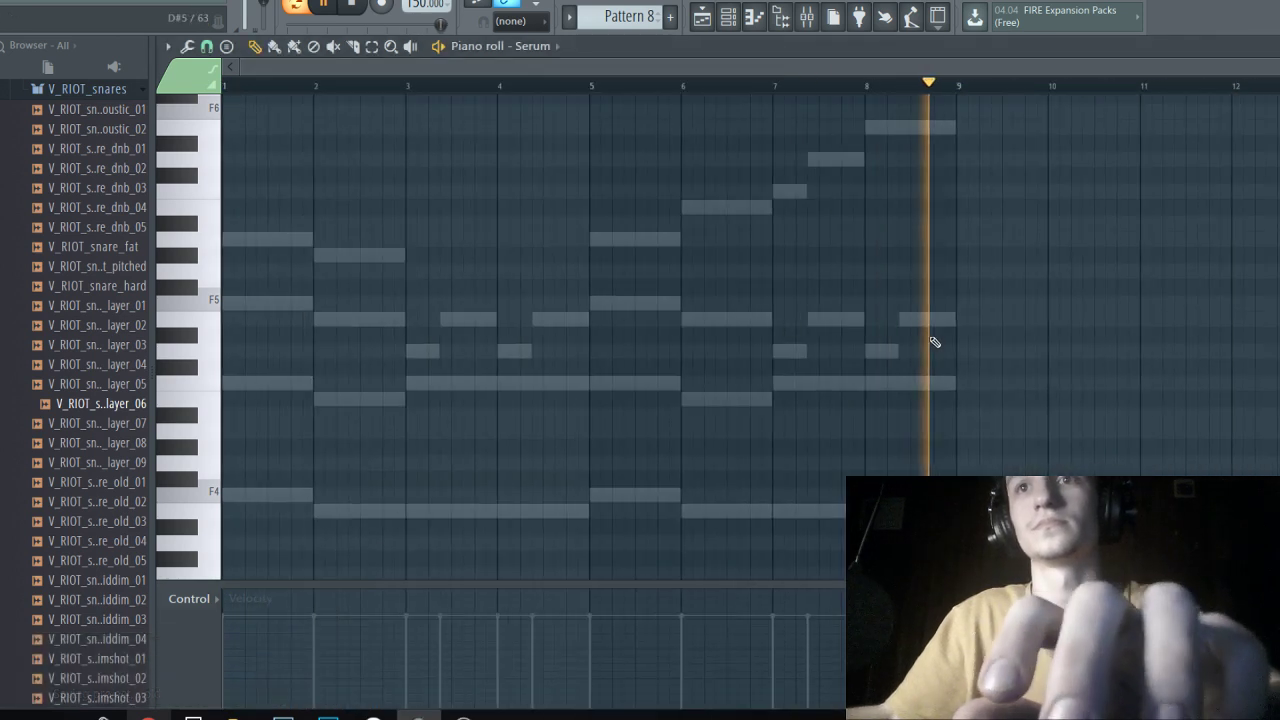
right_click(779, 91)
scroll(877, 246, "up", 2)
scroll(915, 250, "up", 1)
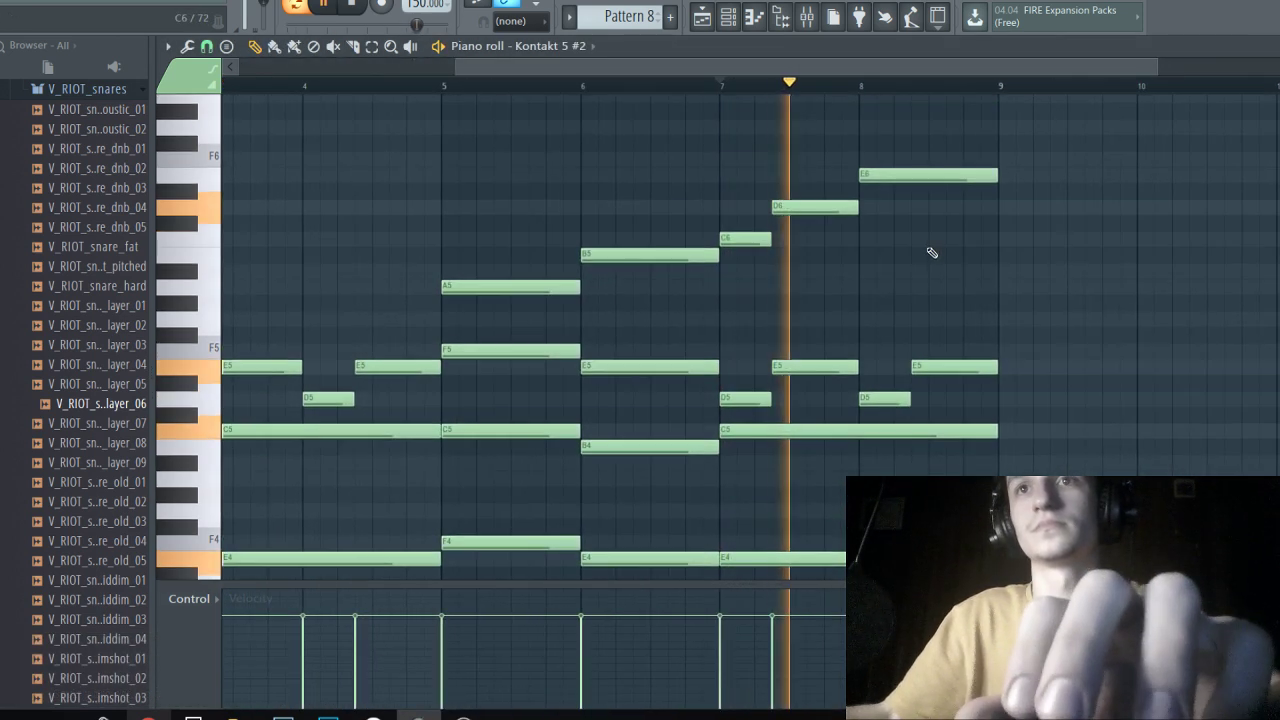
scroll(960, 265, "up", 4)
key("space")
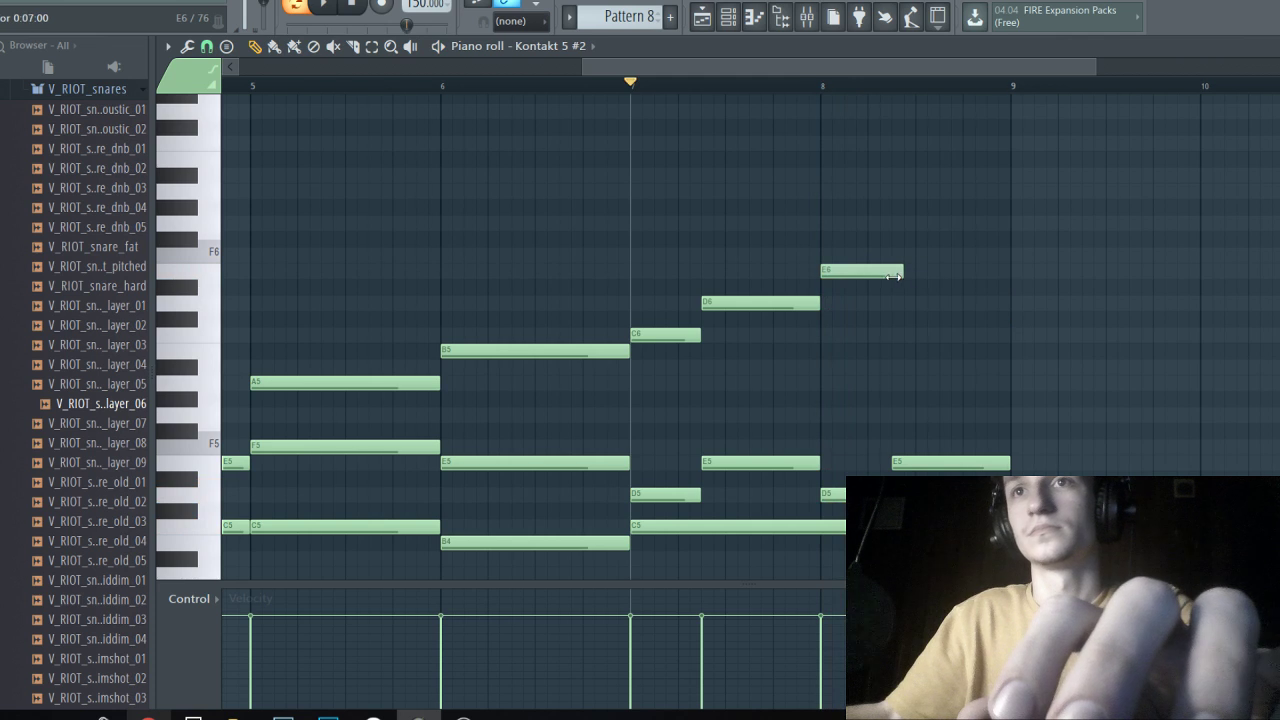
left_click_drag(890, 226, 889, 192)
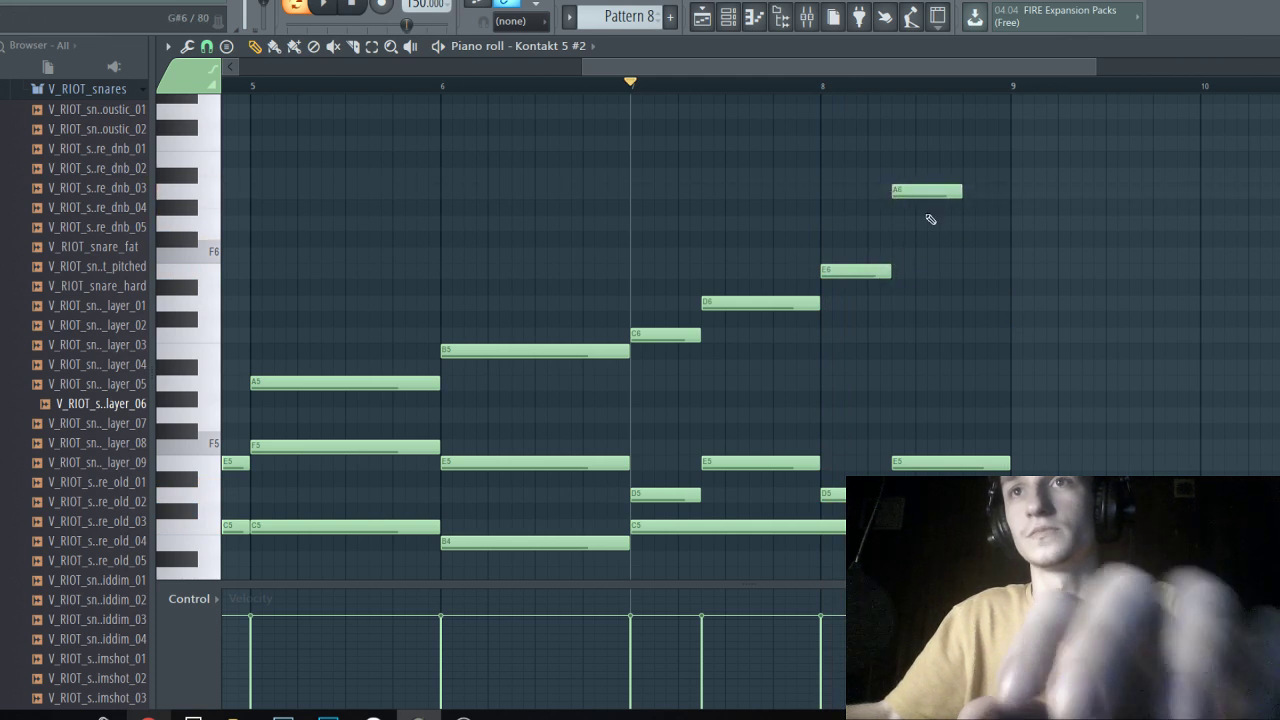
scroll(966, 210, "up", 2)
key("space")
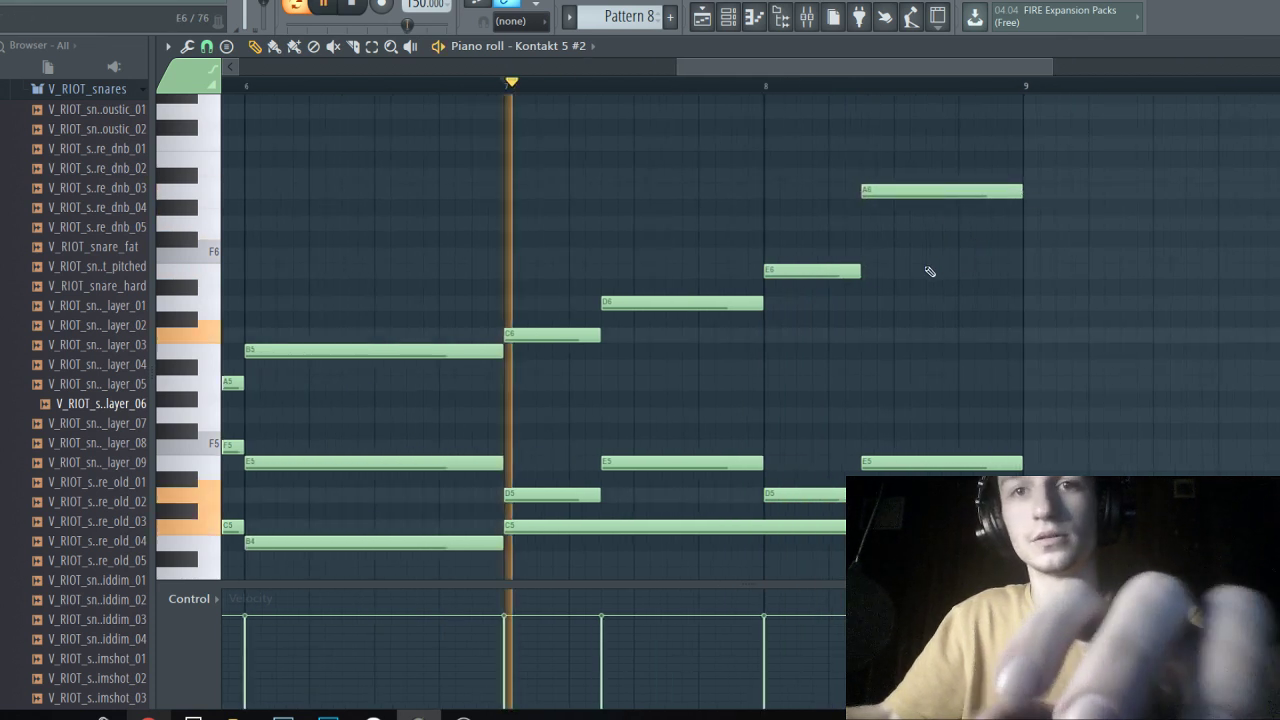
Check the stream status and audio levels in OBS, return to FL Studio and review the Pattern 8 chords during playback.
scroll(638, 354, "down", 1)
left_click(464, 717)
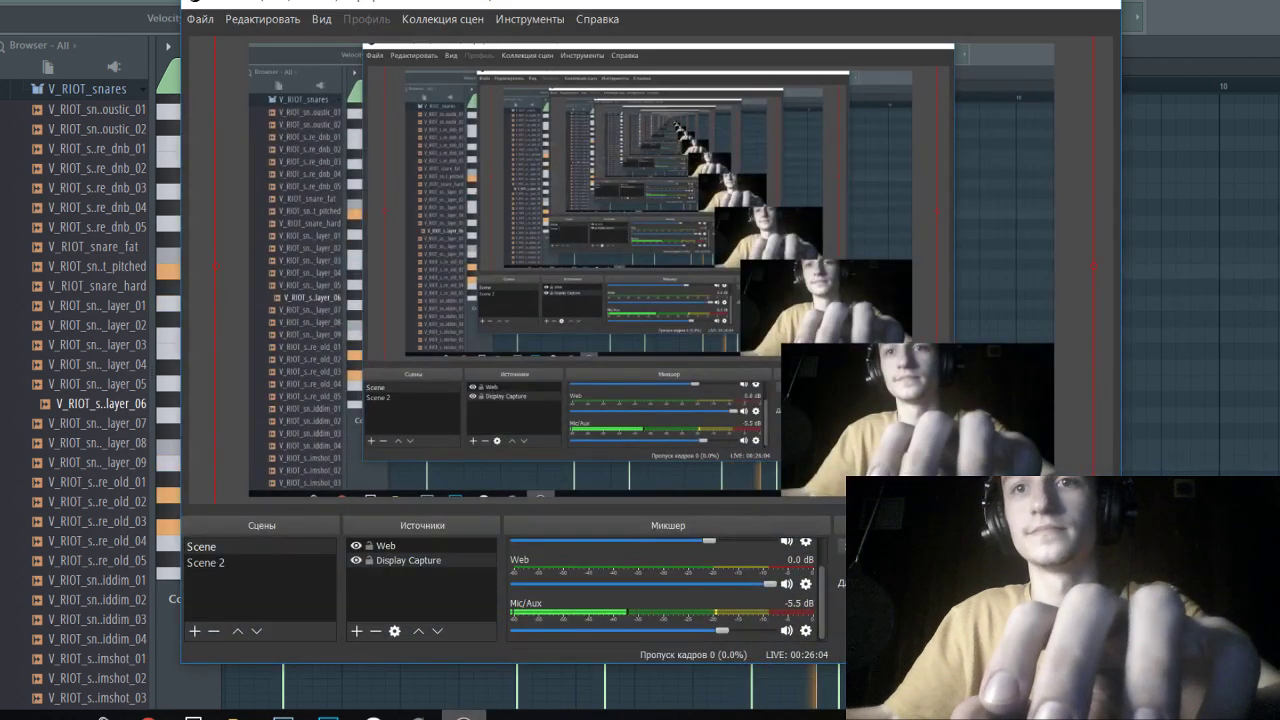
key("alt+Tab")
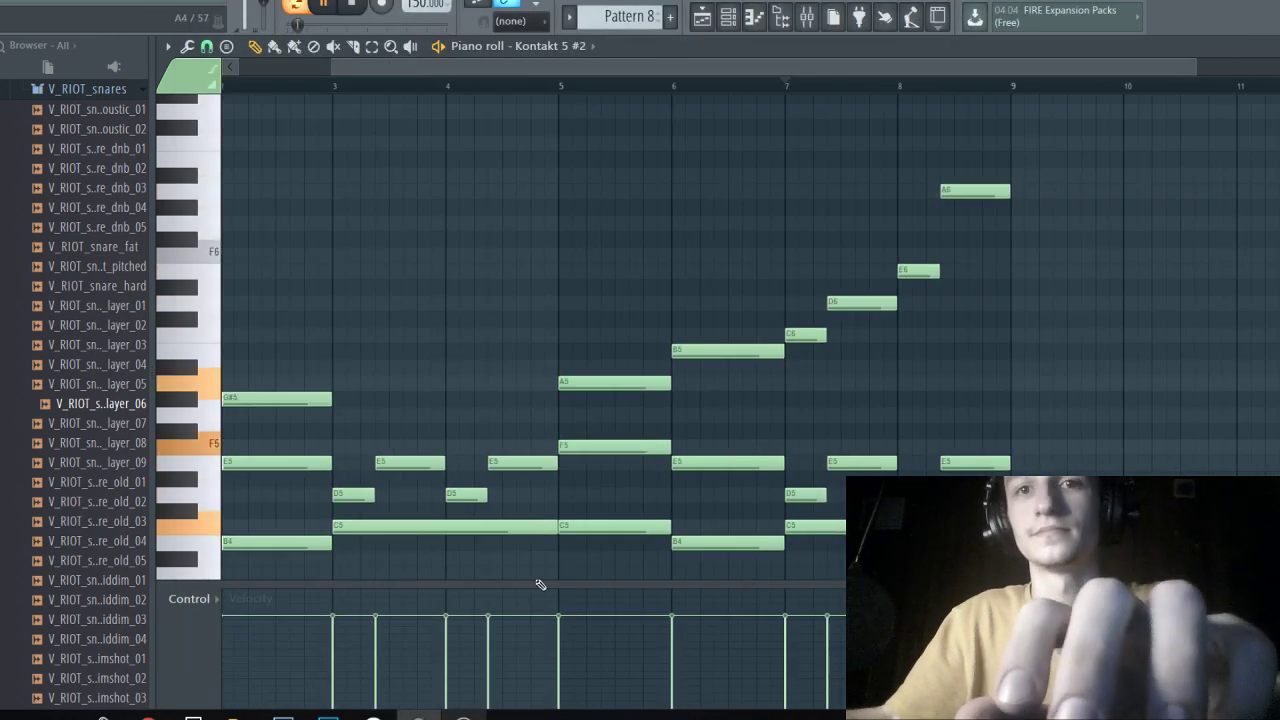
scroll(495, 323, "down", 5)
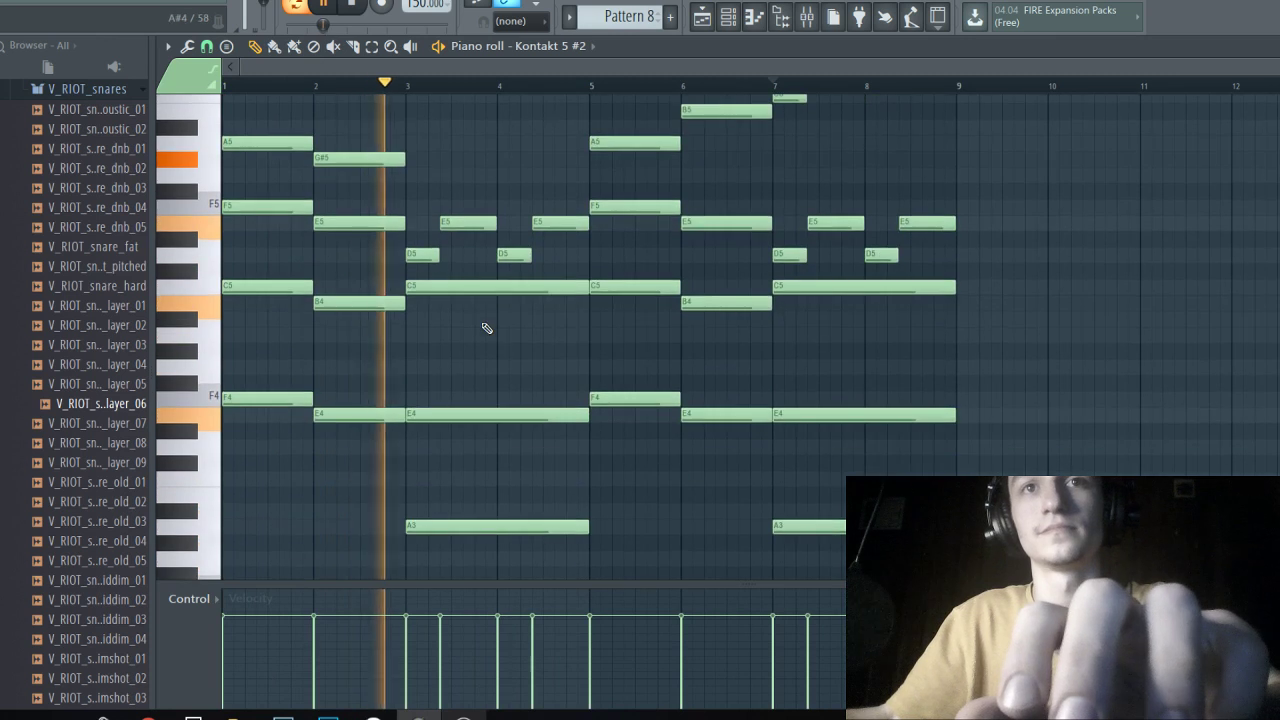
scroll(481, 323, "up", 1)
Fill bars 1 to 32 of Track 4 in the playlist with four consecutive Pattern 8 clips.
key("F5")
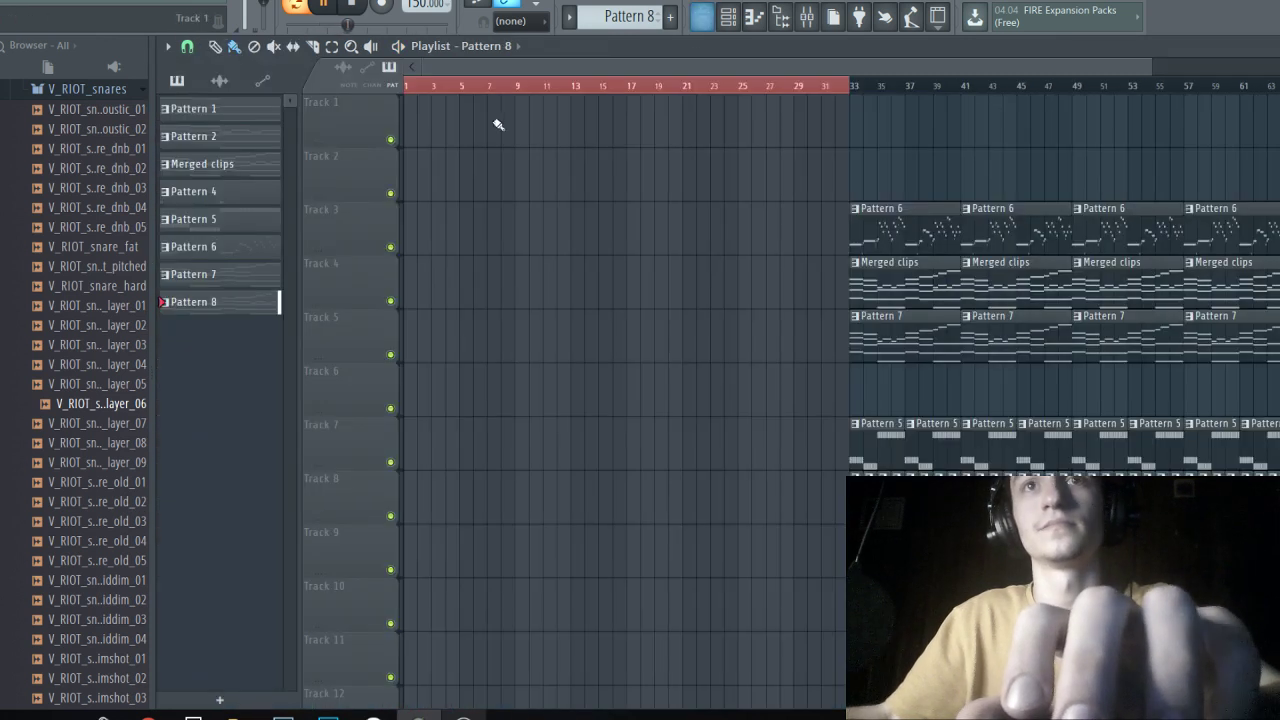
left_click_drag(478, 180, 435, 180)
left_click(501, 85)
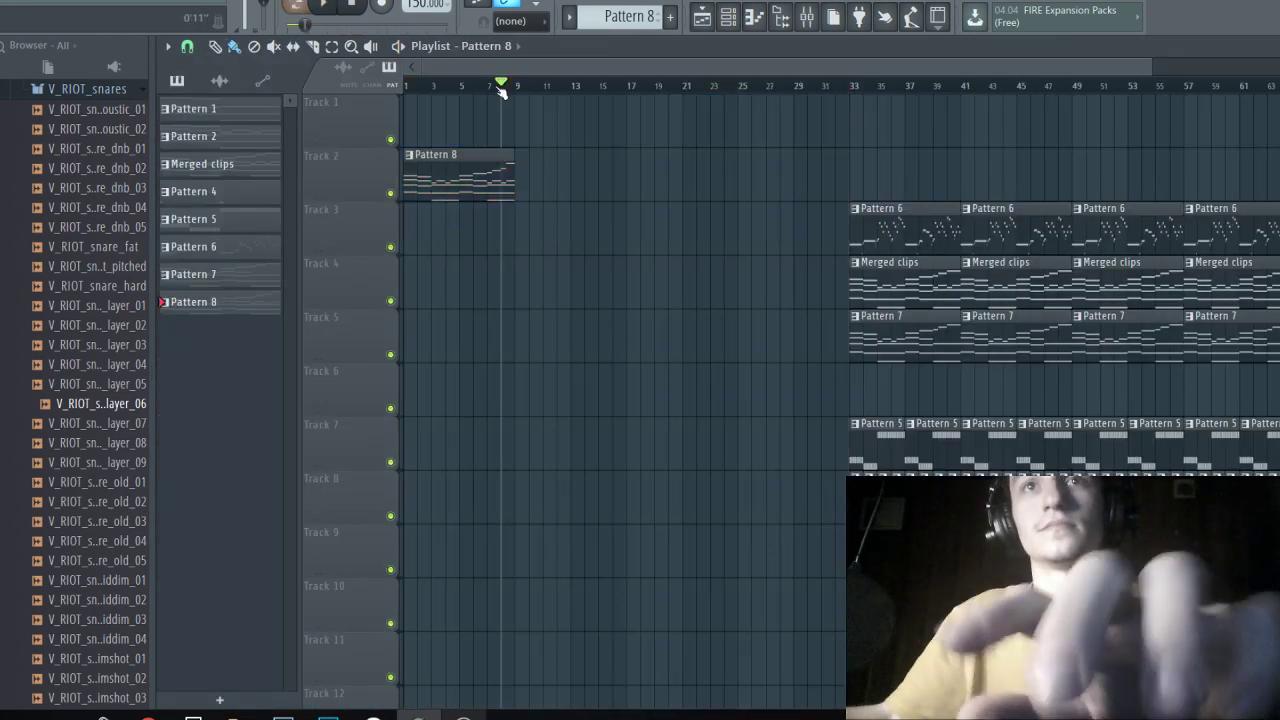
key("ctrl+b")
key("ctrl+b")
key("ctrl+b")
left_click(389, 175)
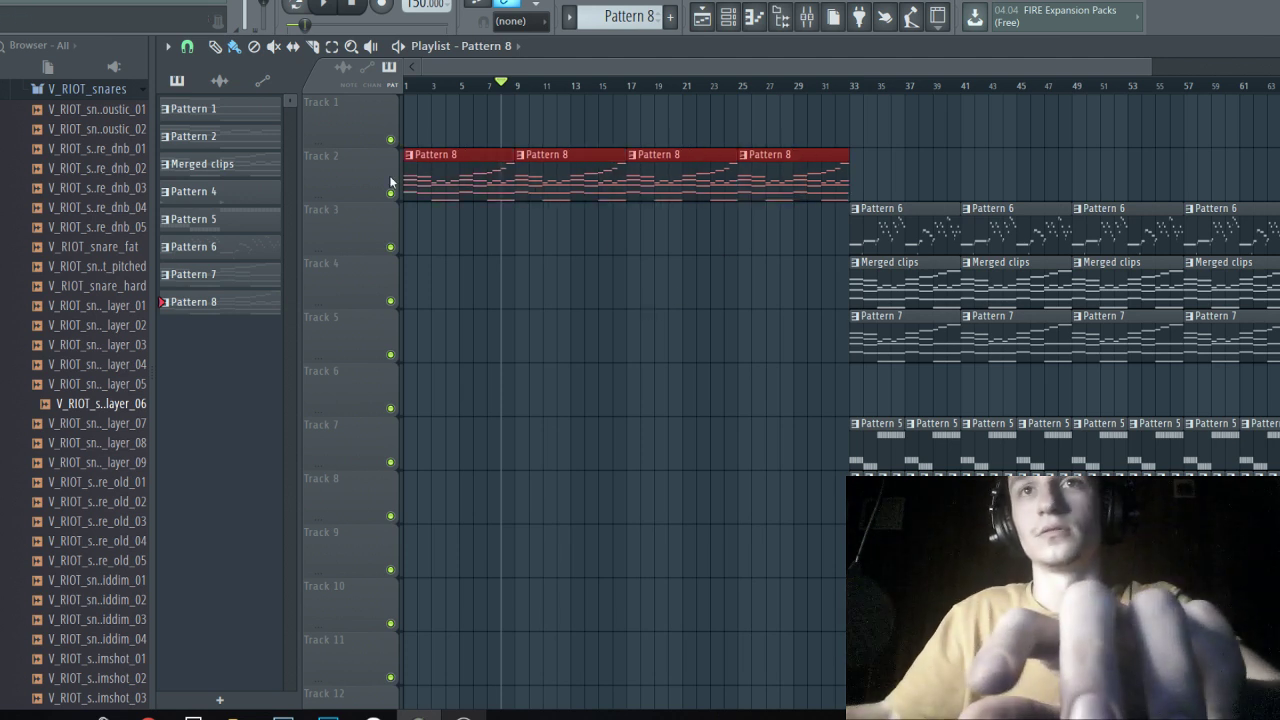
key("shift+Down")
key("shift+Down")
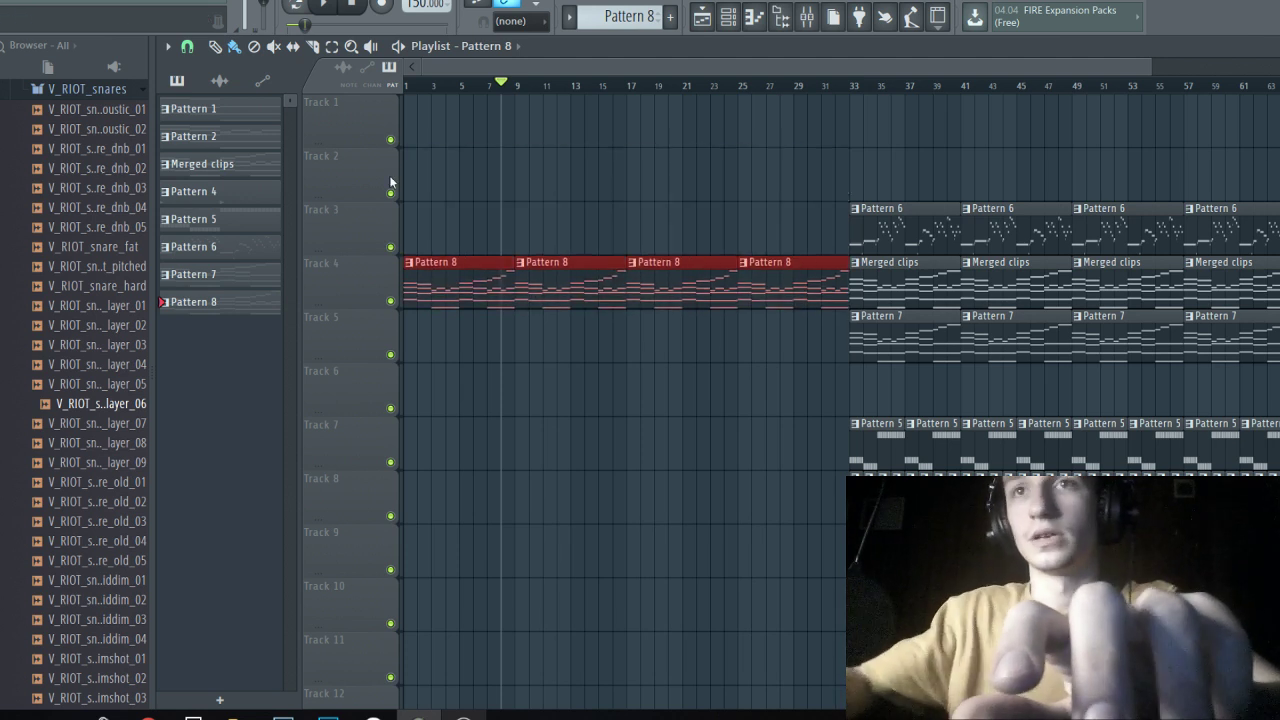
Delete the last two Pattern 8 clips and move the main arrangement block back to start at bar 17.
left_click(719, 171, "ctrl")
scroll(750, 249, "down", 1)
right_click(637, 278)
right_click(752, 295)
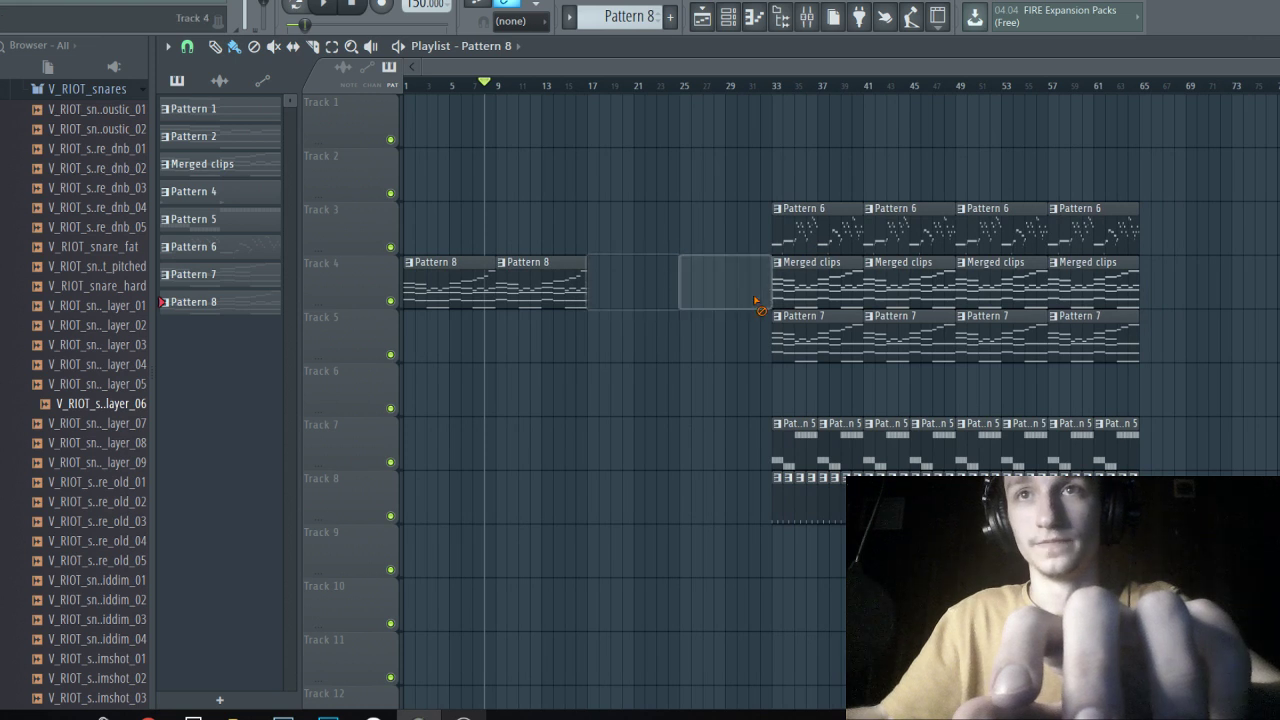
left_click_drag(1254, 178, 775, 495)
left_click_drag(855, 313, 671, 313)
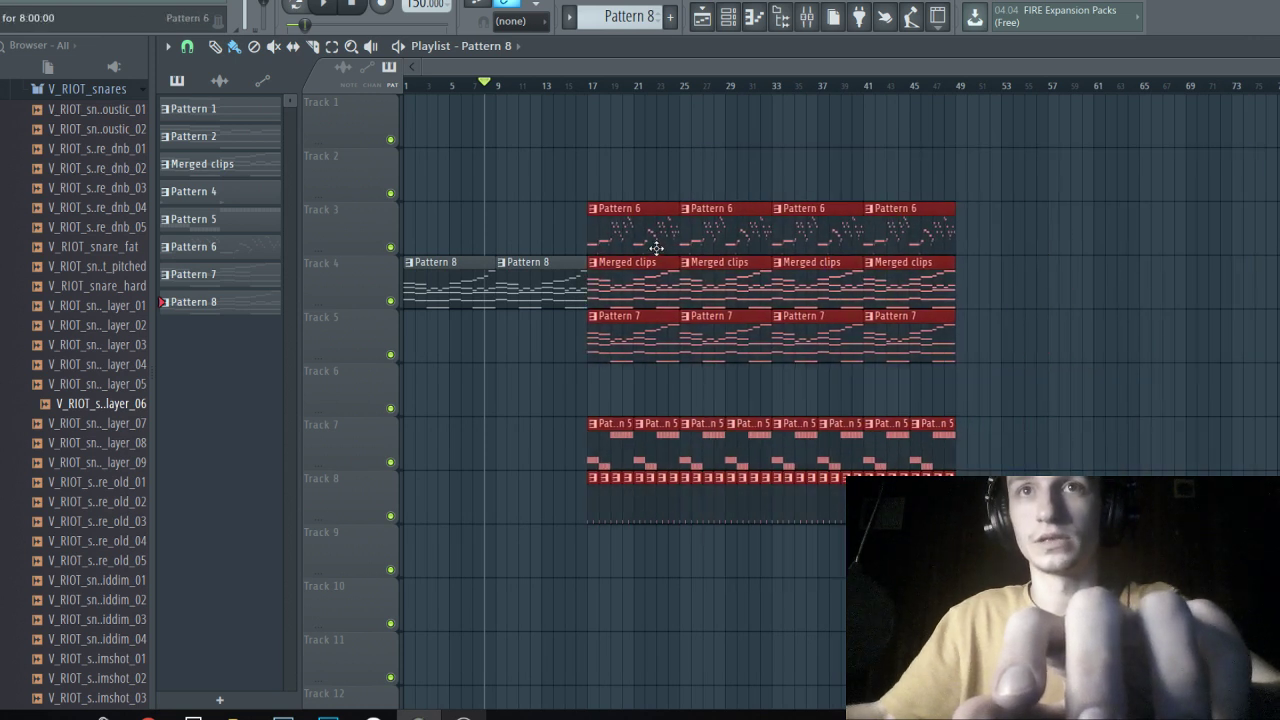
Add a Pattern 6 clip at bar 9 on Track 3 and play the transition.
left_click(595, 215)
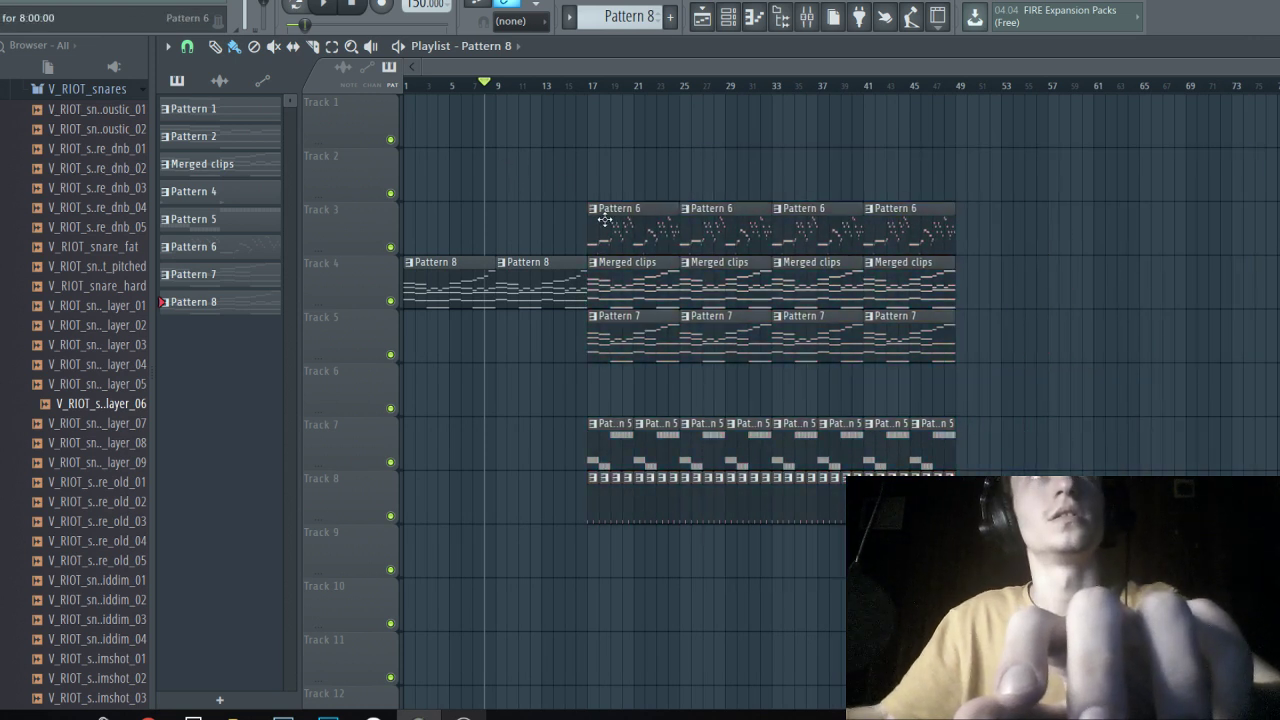
key("space")
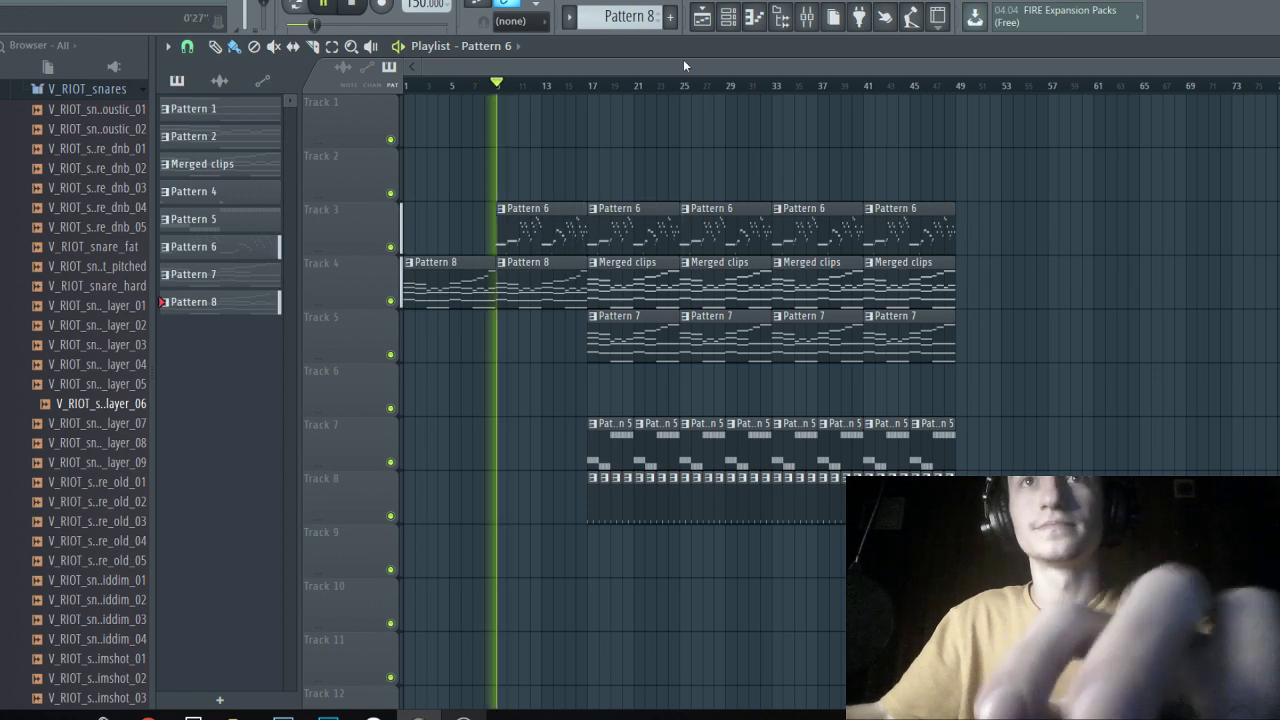
Solo the Serum #4 mixer track and insert Fruity Parametric EQ 2 with the 20Hz + 18kHz cut preset.
left_click(806, 16)
key("s")
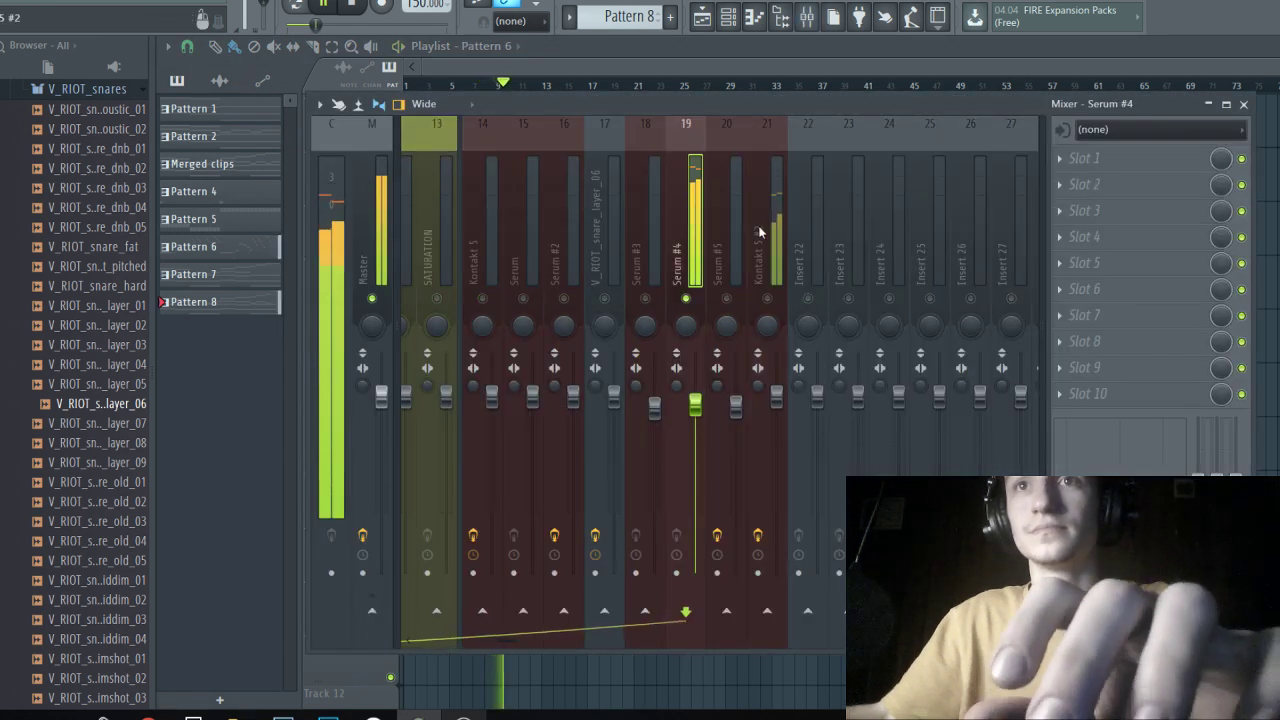
left_click(1100, 165)
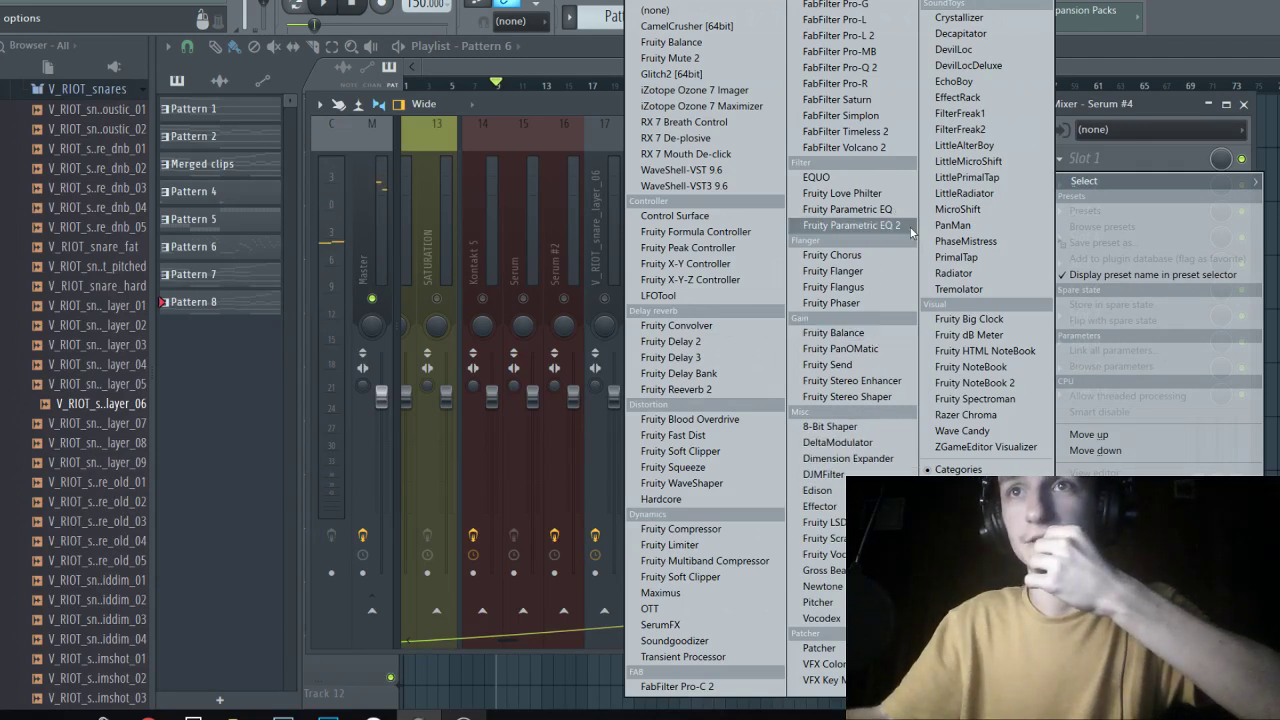
left_click(805, 225)
left_click(675, 115)
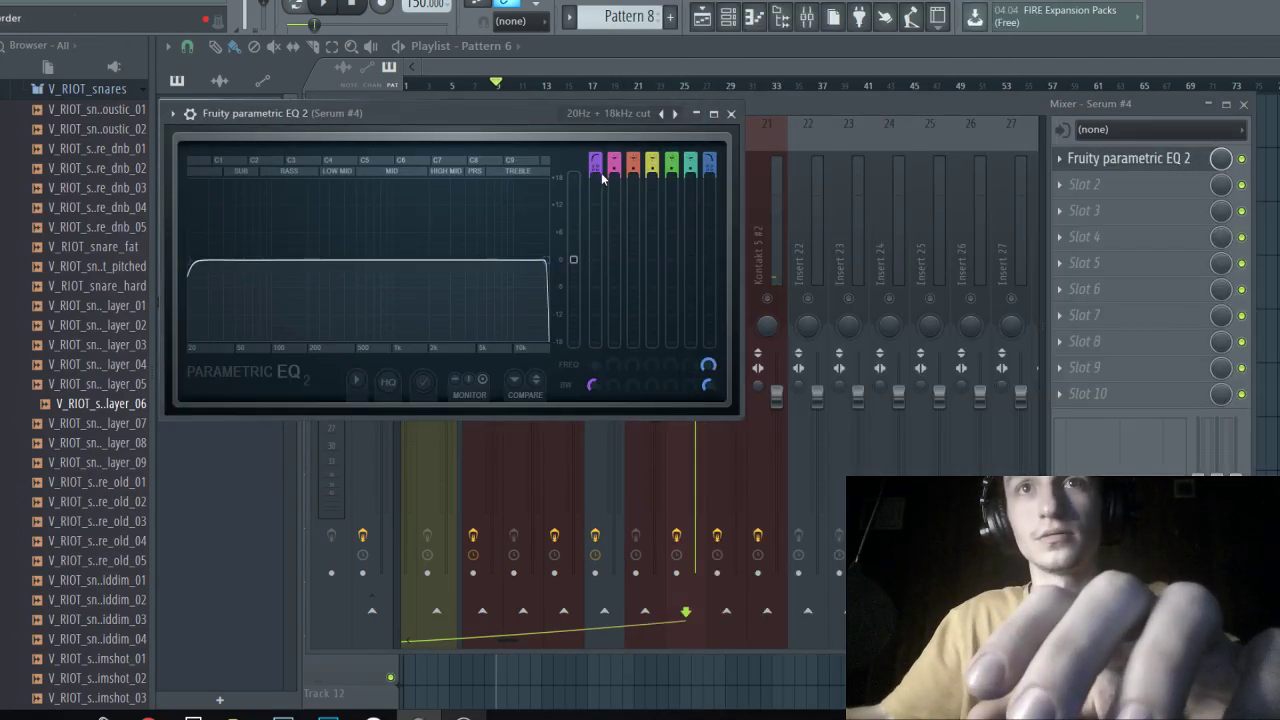
Raise the Serum #4 EQ's low cut, lower the band 7 low-pass to about 650 Hz and create an automation clip for its frequency.
key("space")
left_click_drag(543, 260, 375, 260)
left_click_drag(218, 261, 310, 261)
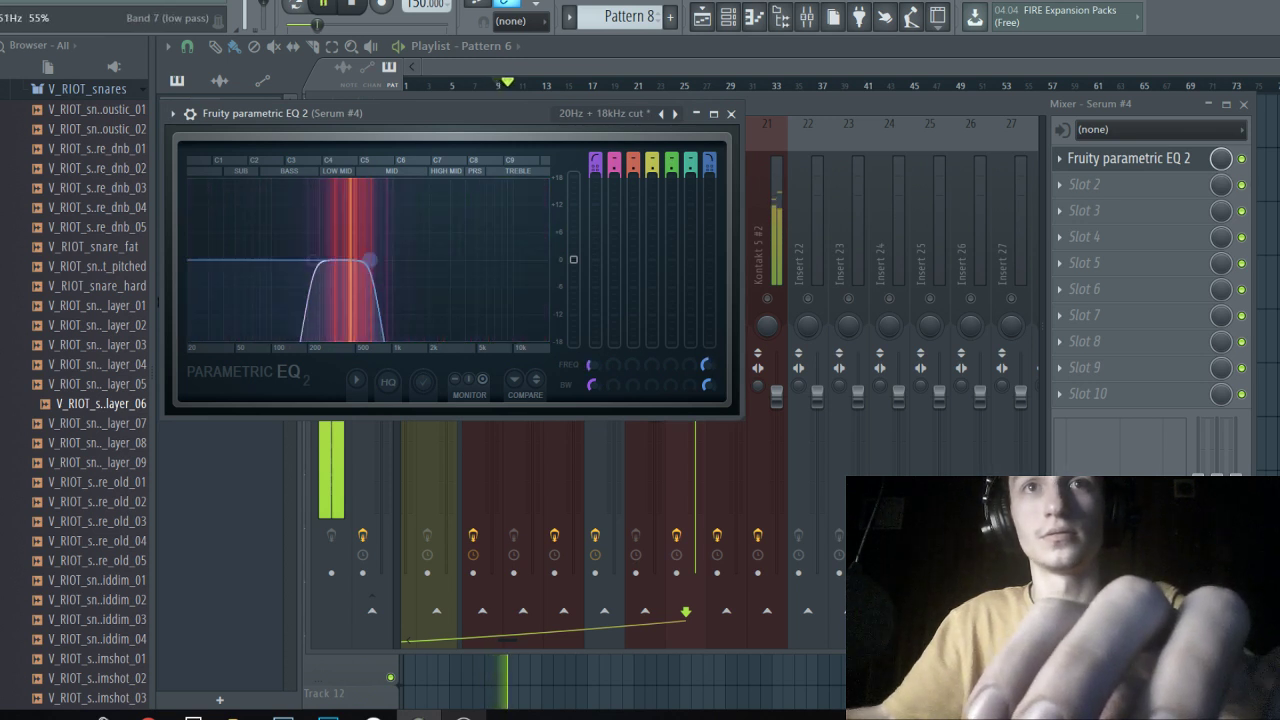
right_click(705, 365)
left_click(743, 477)
left_click(675, 69)
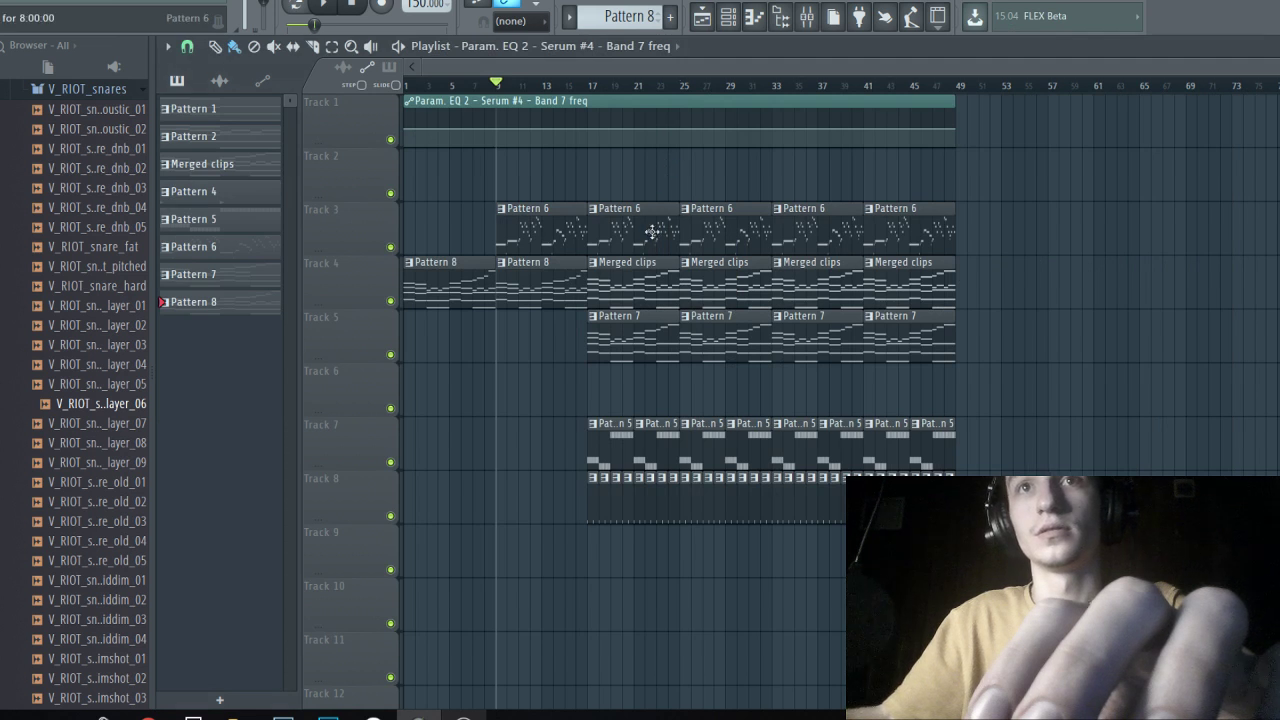
Add automation points to the Band 7 frequency clip, 54% at bar 9 rising to a higher point at bar 17.
left_click_drag(589, 129, 587, 110)
left_click_drag(497, 130, 497, 126)
key("space")
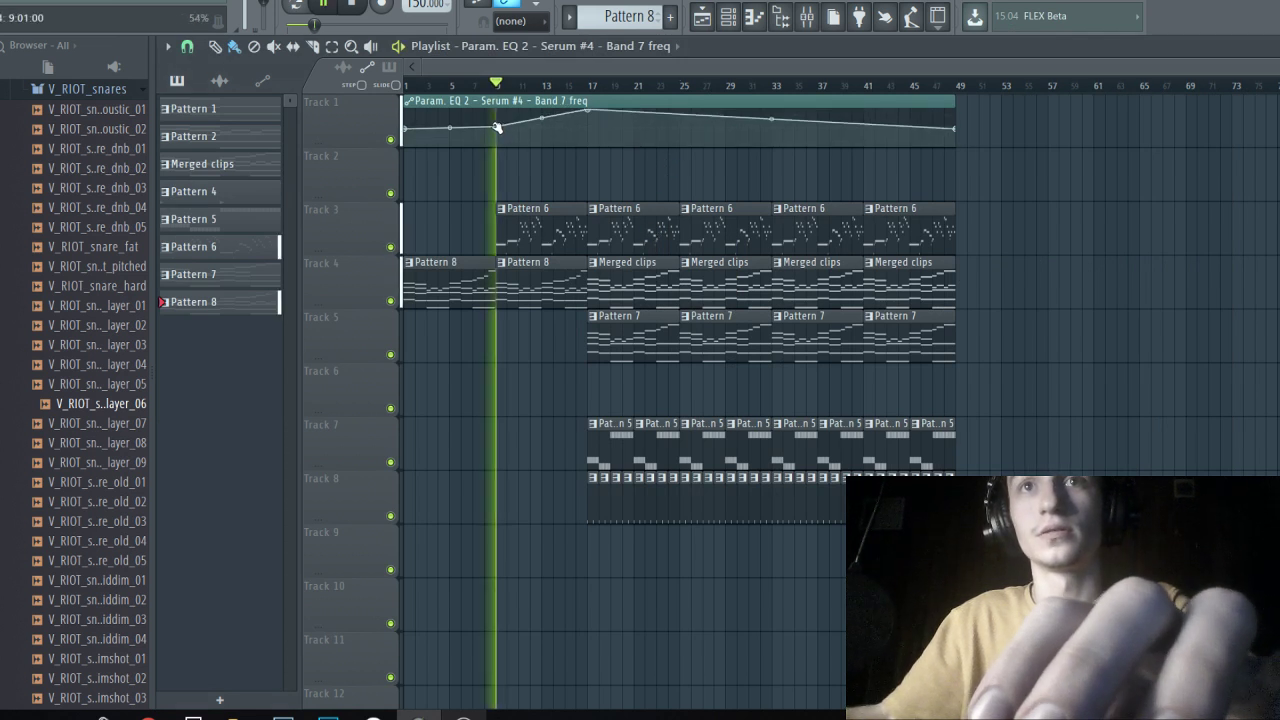
Unsolo Serum #4, set the bar 17 automation point to 83% and hold the filter fully open from bar 17 to the clip's end.
left_click(807, 17)
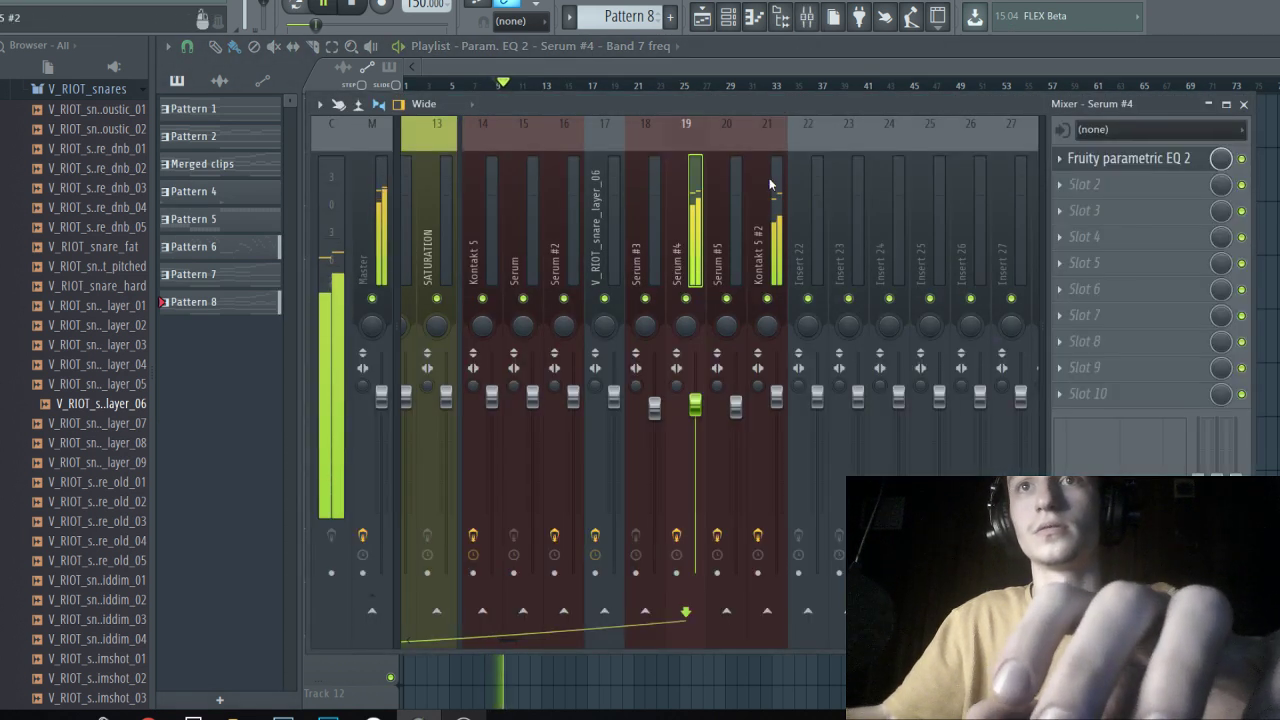
key("F9")
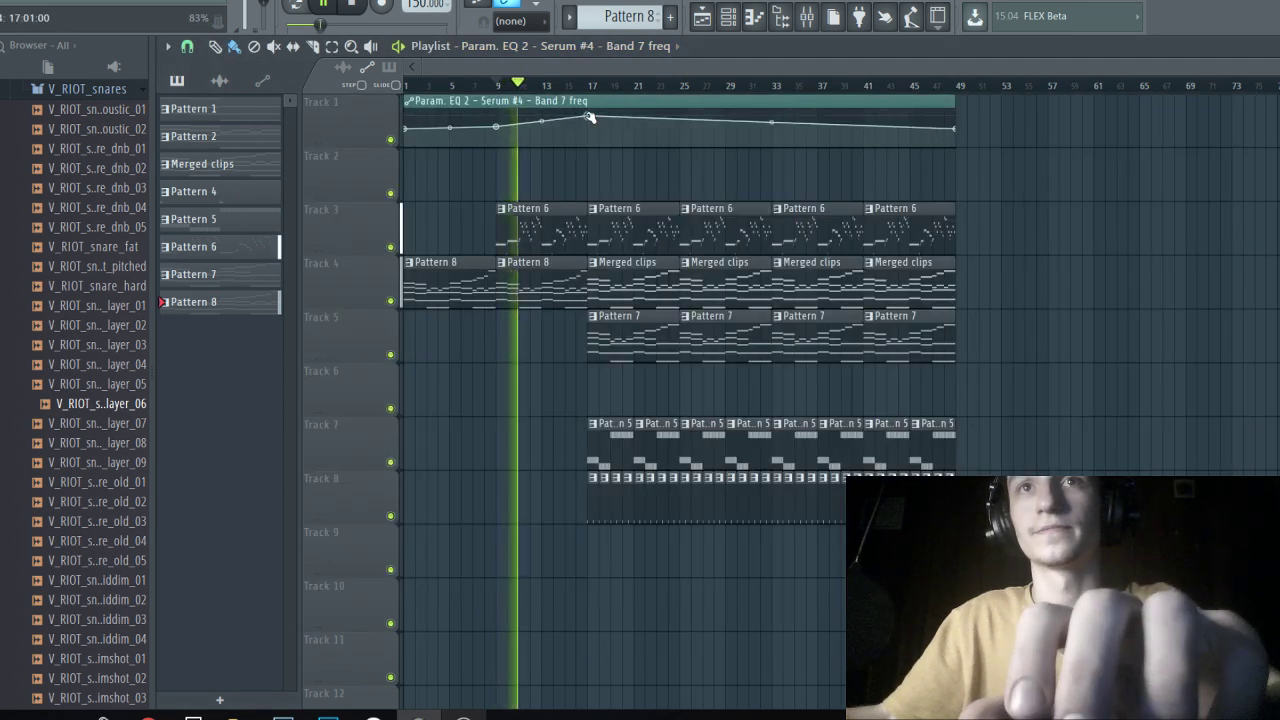
left_click_drag(956, 128, 960, 107)
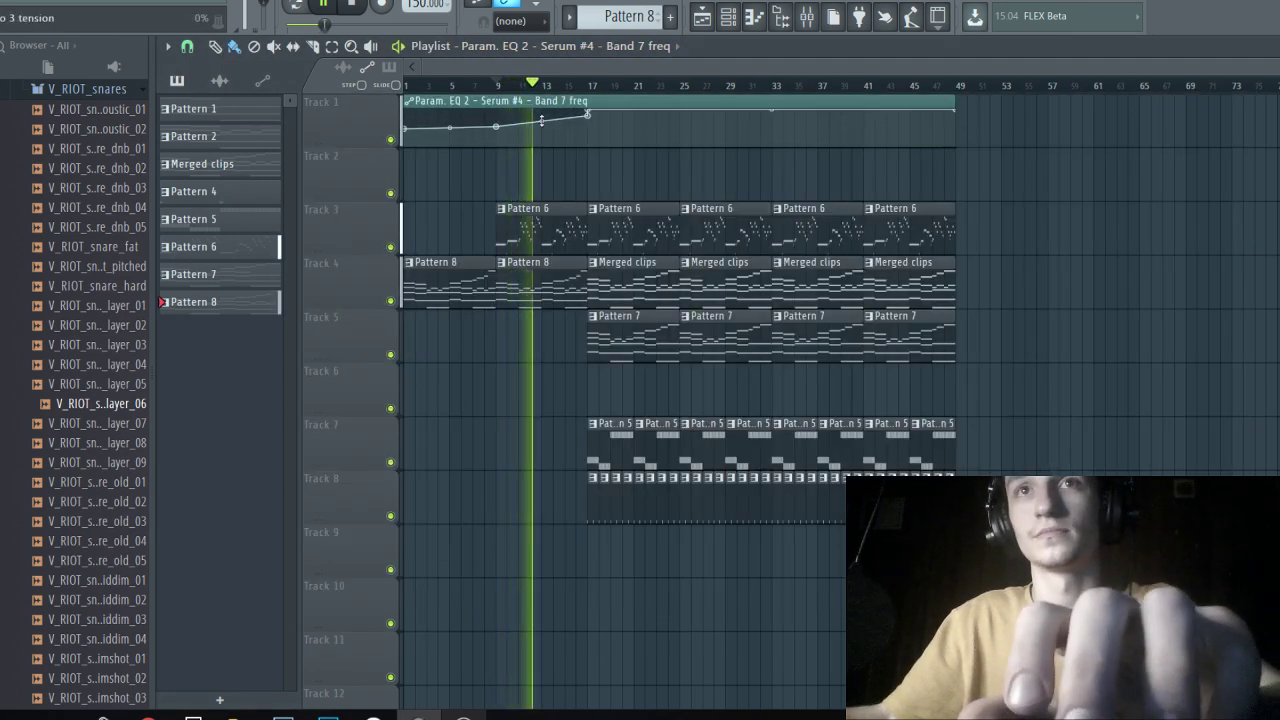
Add a half-bar Pattern 4 clip just before bar 17 on Track 8 and save the project.
scroll(560, 122, "up", 2)
scroll(646, 117, "up", 3)
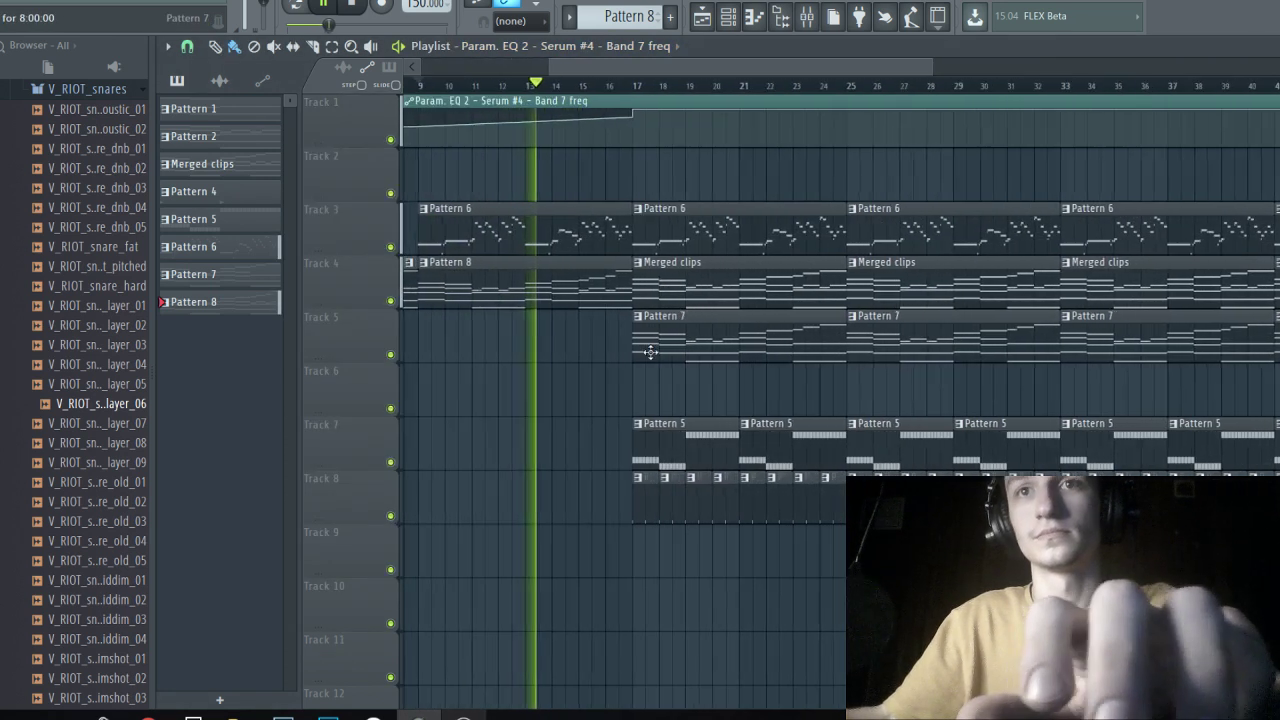
scroll(557, 466, "up", 2)
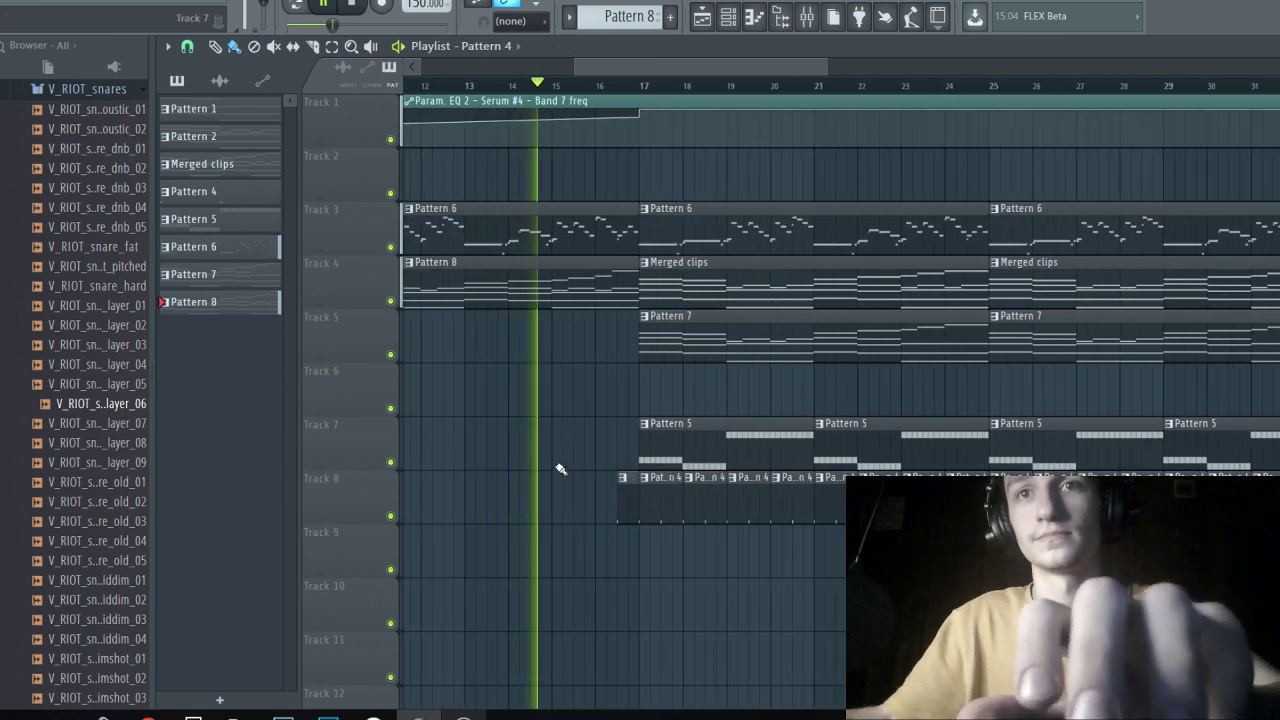
scroll(578, 372, "up", 1)
key("ctrl+s")
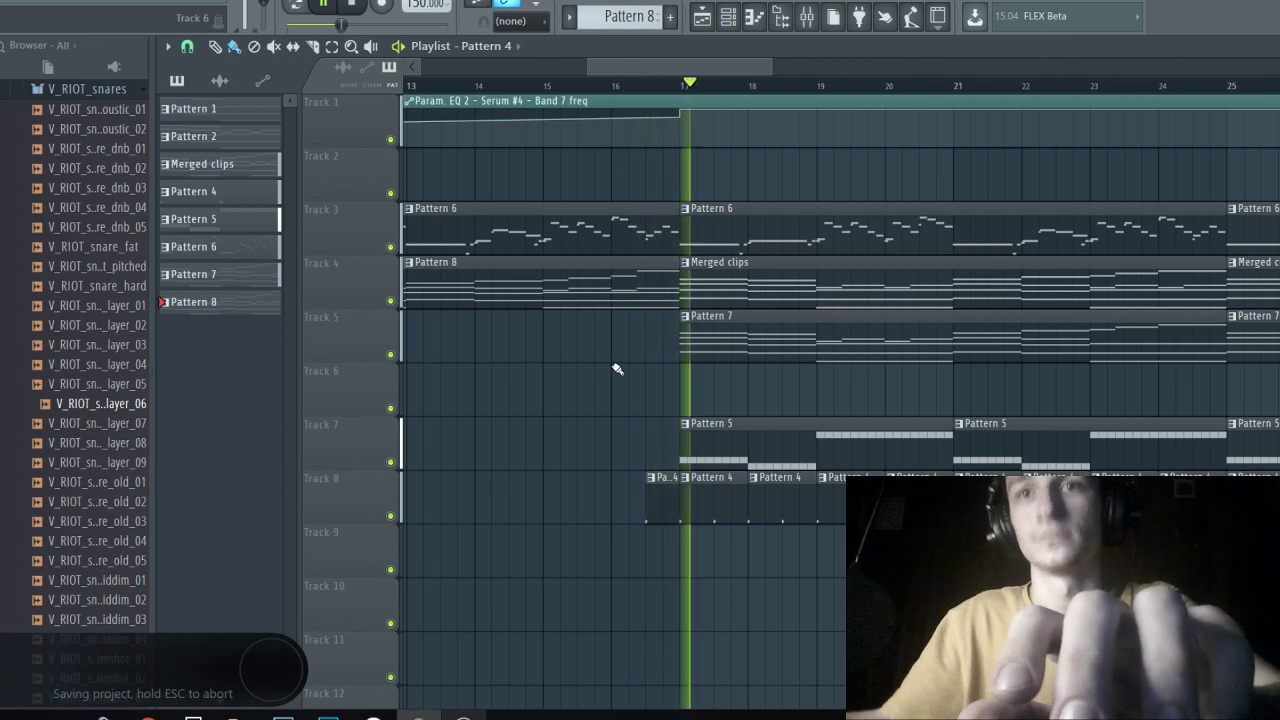
Listen to the drop from bar 17 while following the clips in the playlist.
scroll(676, 380, "down", 2)
scroll(663, 380, "up", 2)
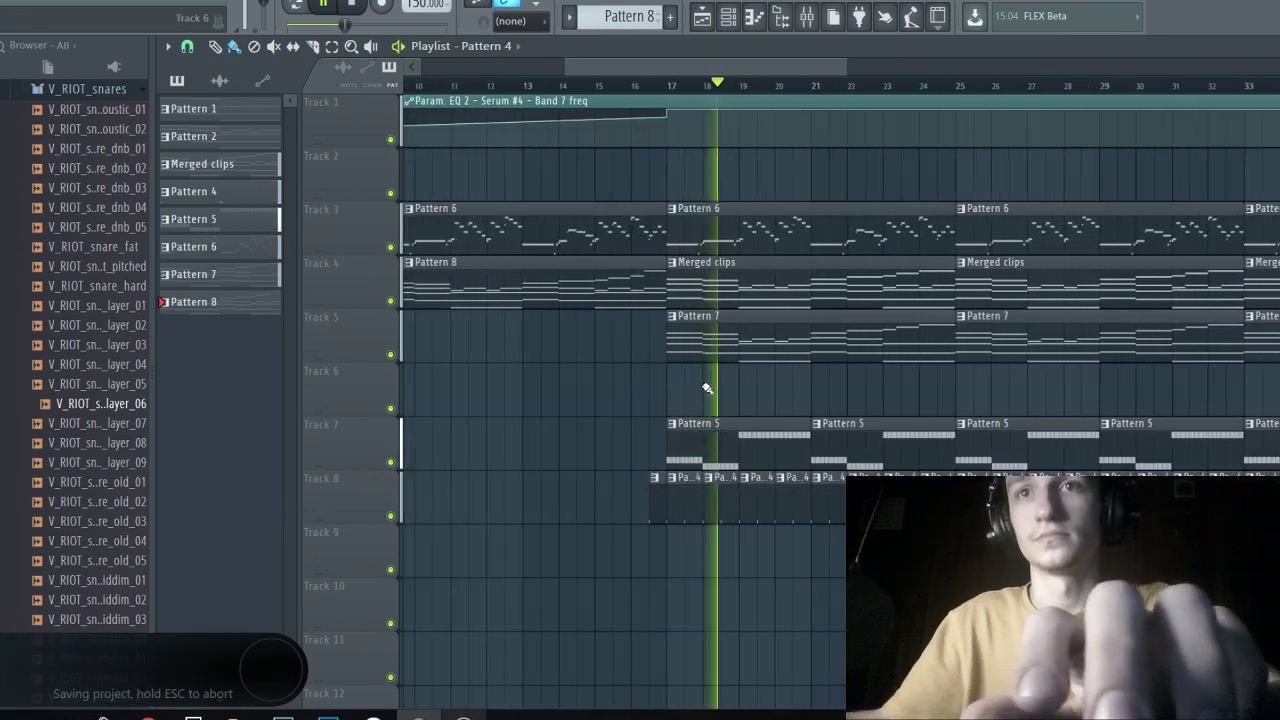
scroll(463, 343, "down", 2)
scroll(712, 391, "up", 2)
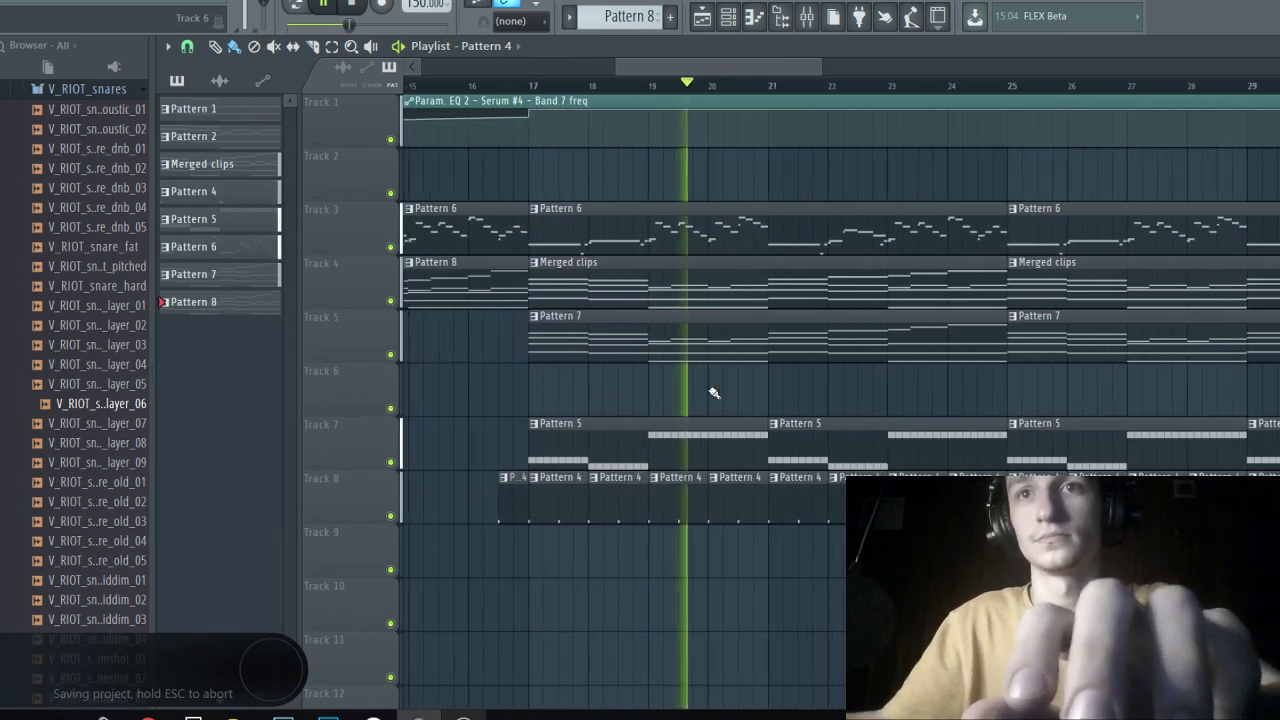
scroll(608, 357, "down", 1)
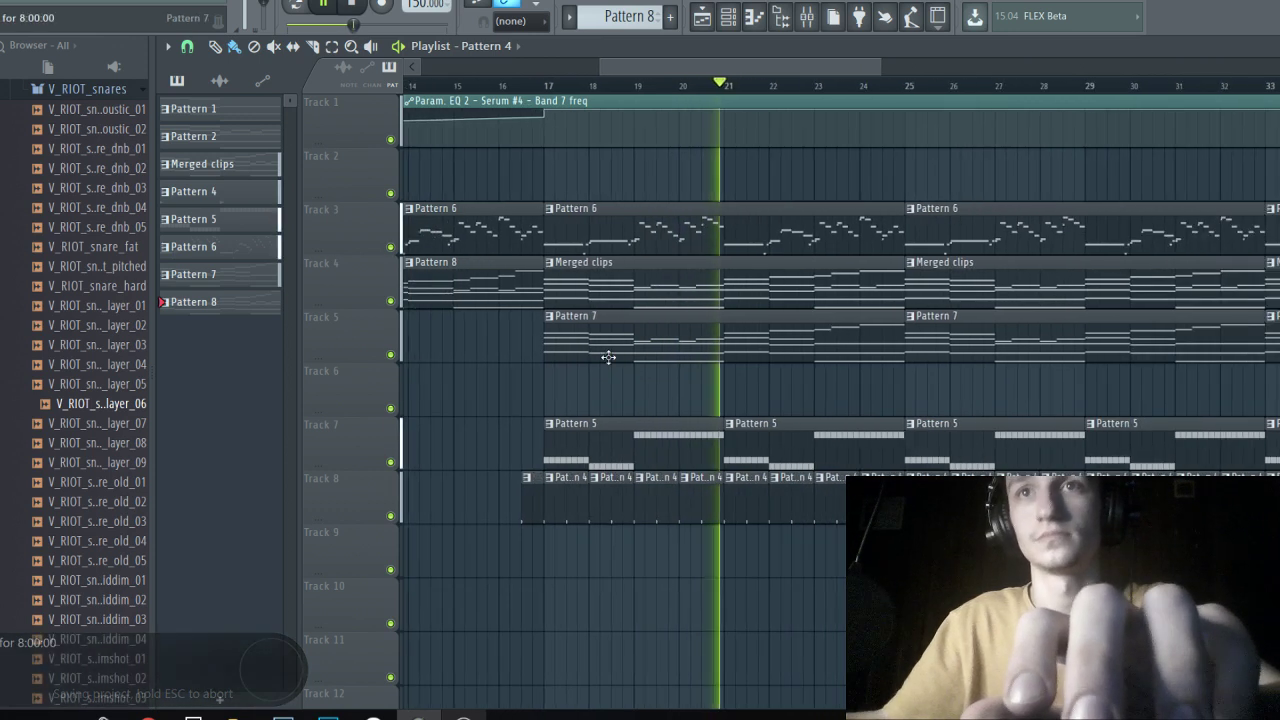
scroll(757, 391, "up", 1)
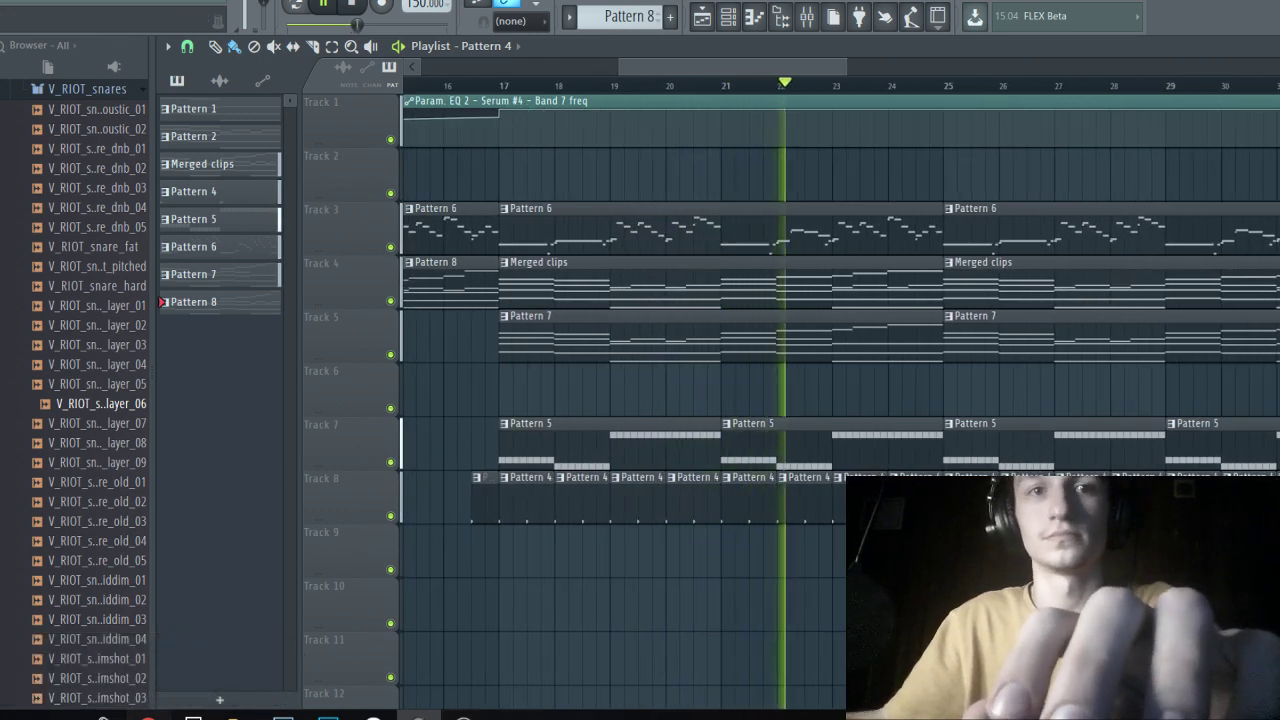
Check the YouTube stream dashboard in the browser and the audio levels in OBS, and return to FL Studio.
left_click(148, 717)
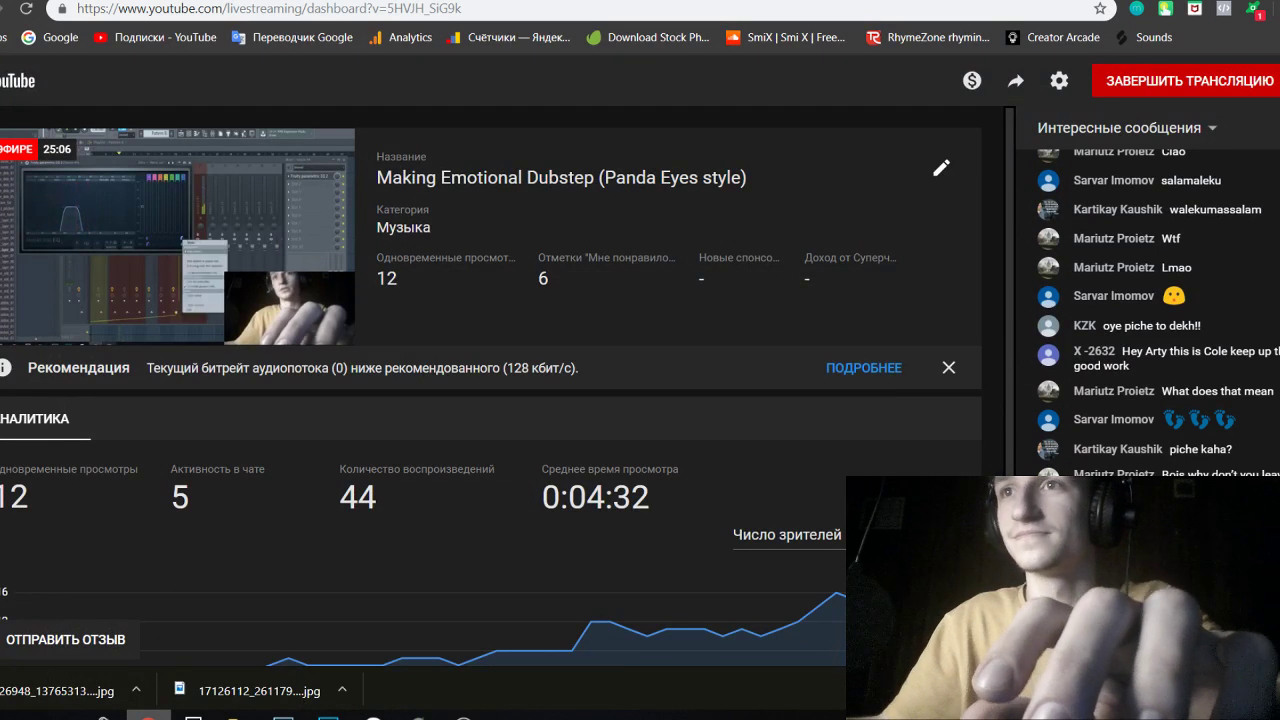
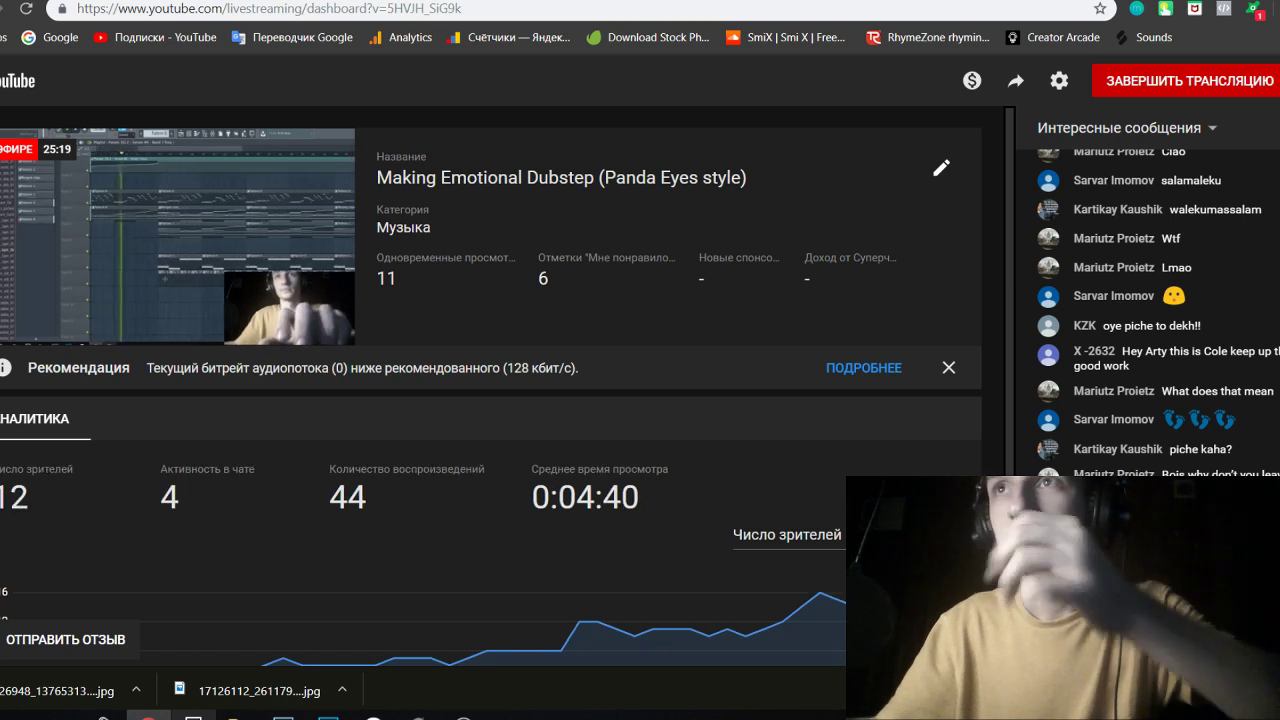
left_click(466, 712)
left_click(466, 712)
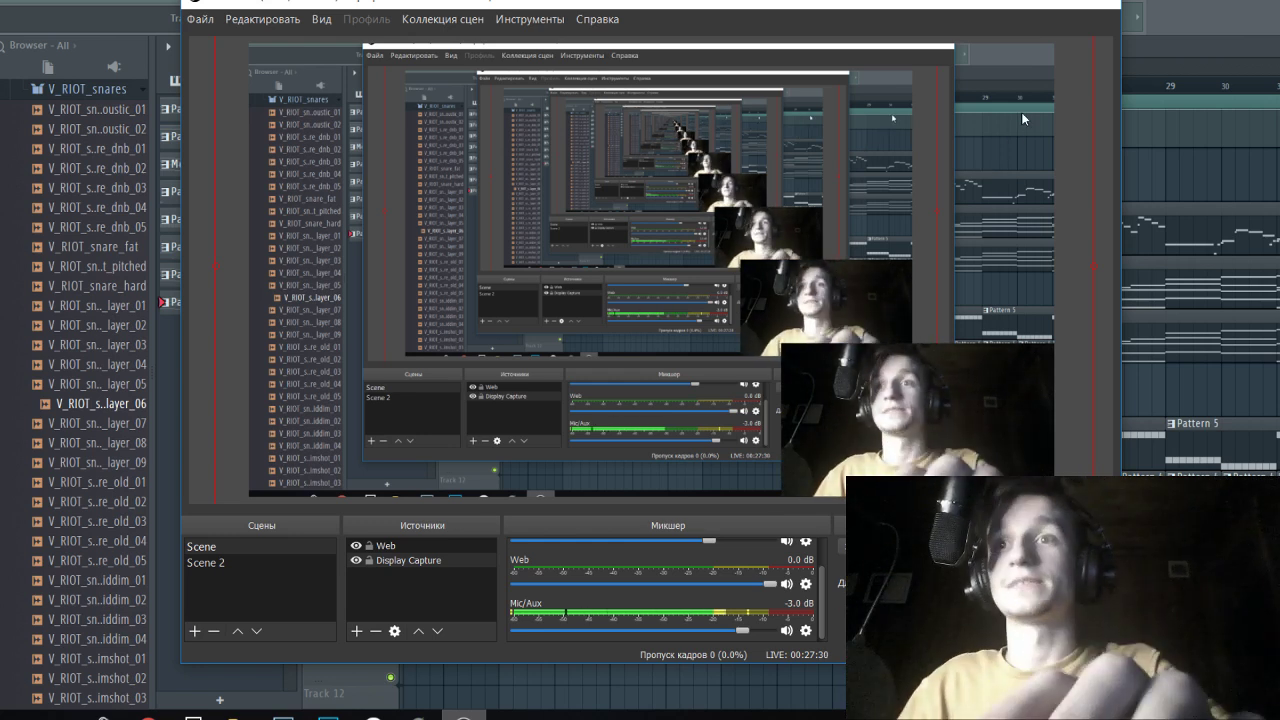
left_click(1012, 10)
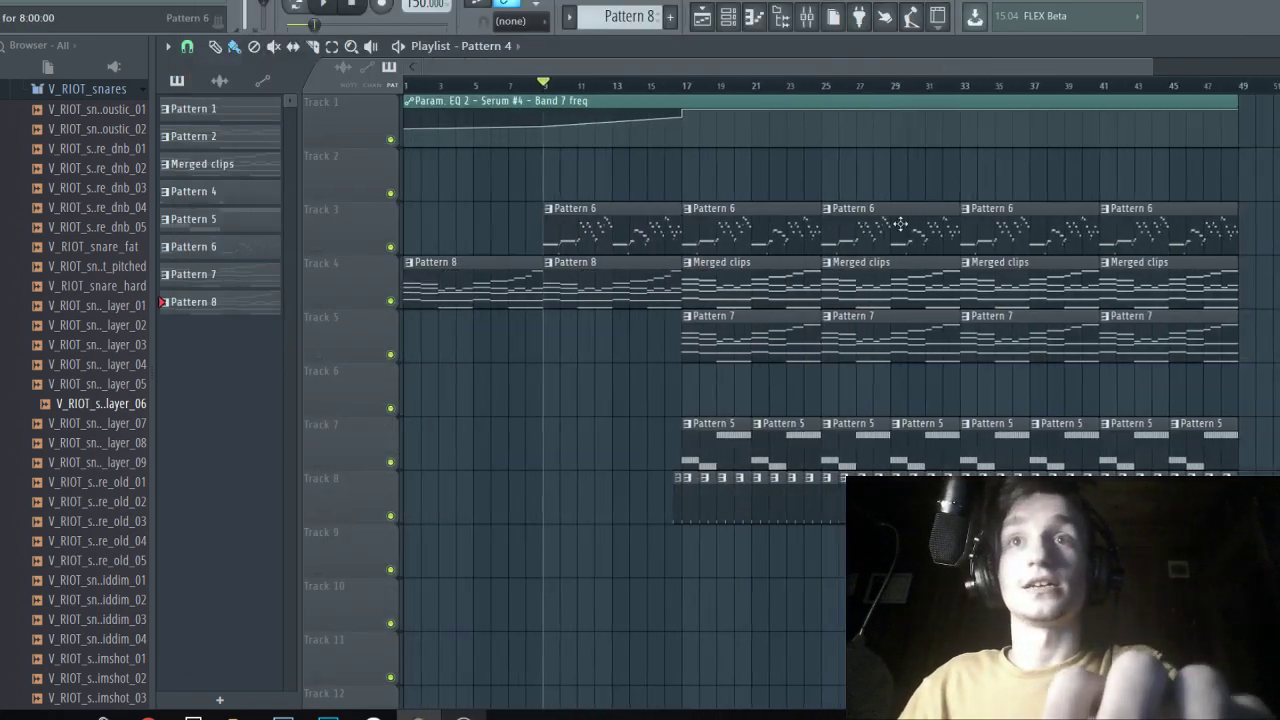
Play the drop from bar 17 and audition the Serum #4, Serum #3, Serum #2 and Serum mixer tracks in solo.
key("space")
key("space")
scroll(600, 192, "up", 3)
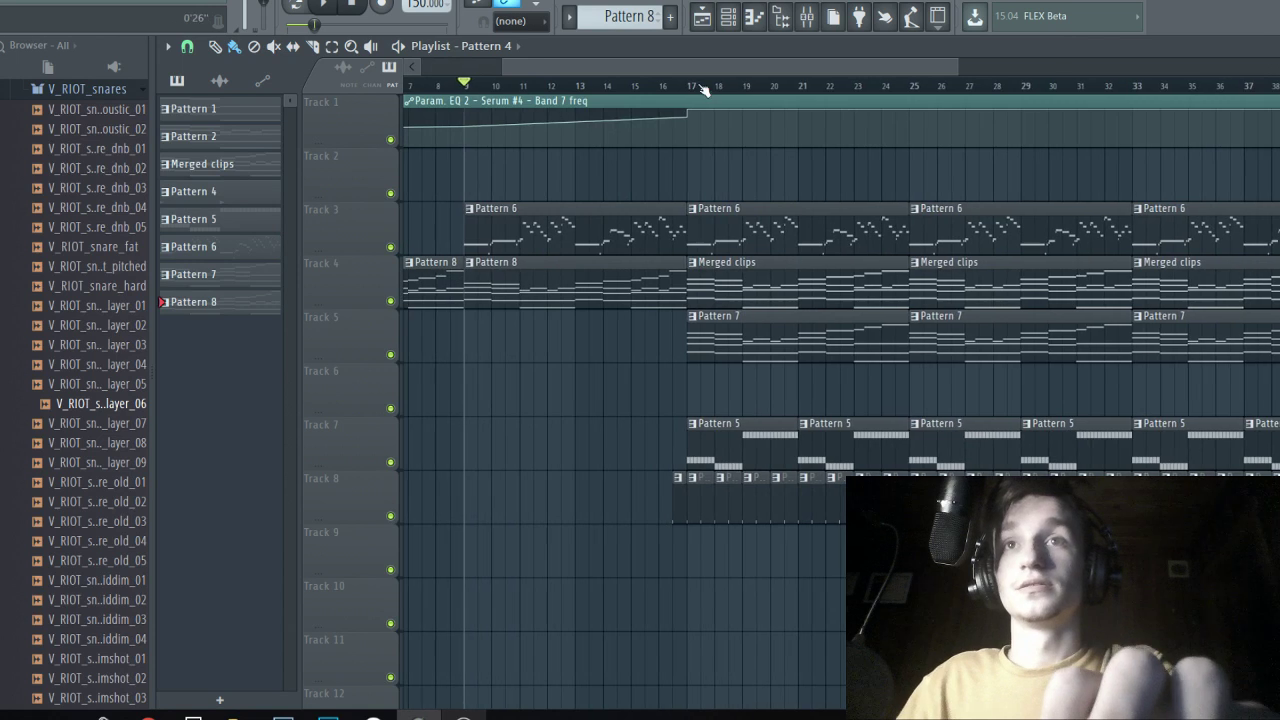
scroll(745, 192, "up", 2)
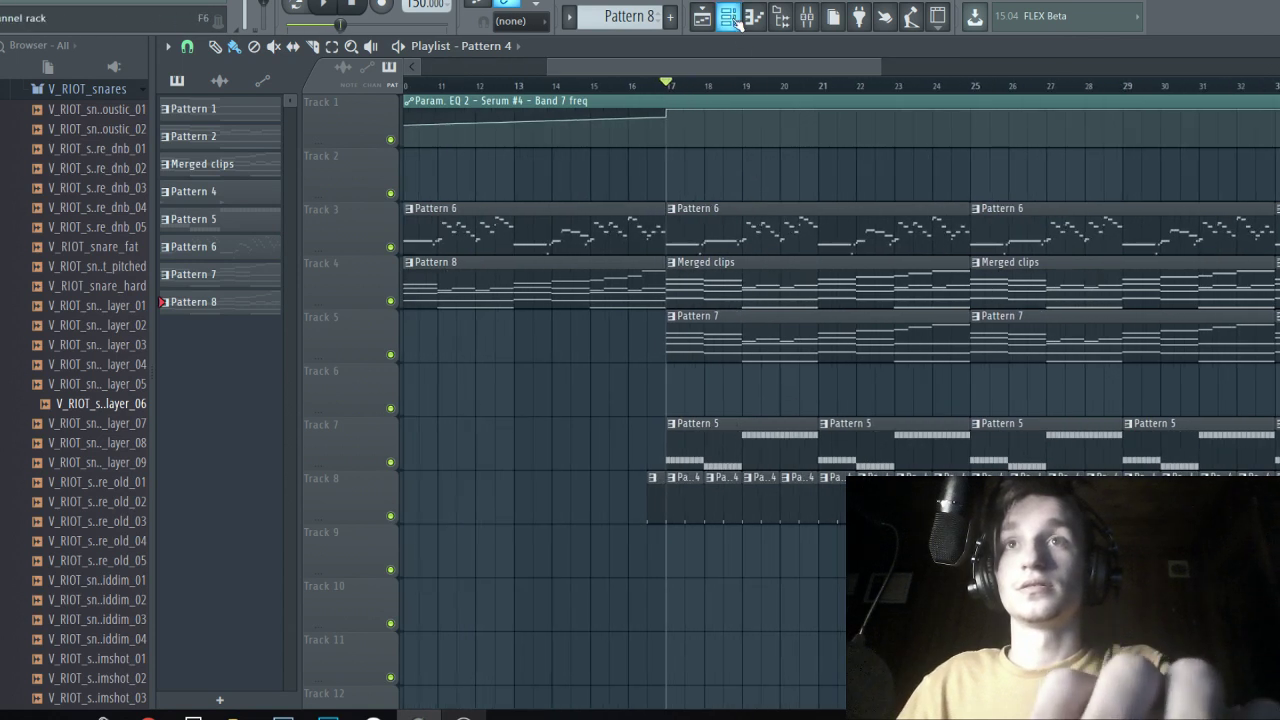
left_click(810, 20)
scroll(682, 229, "up", 4)
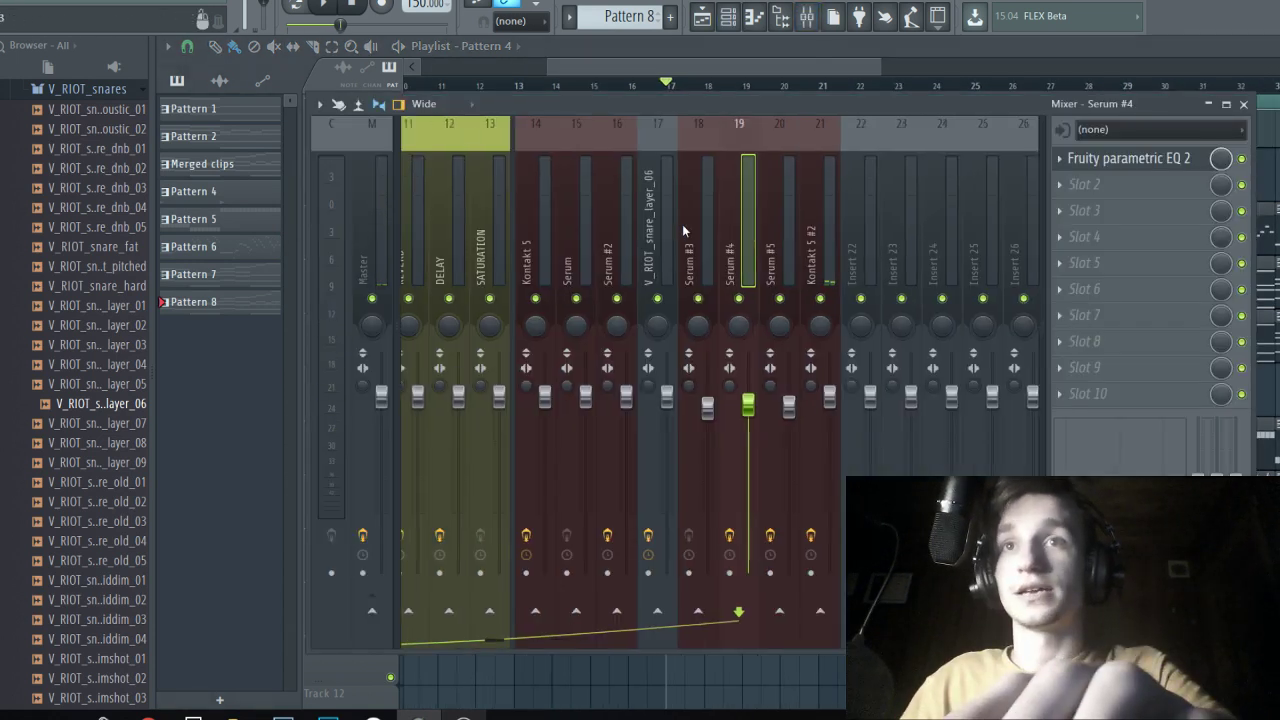
scroll(789, 226, "down", 4)
key("s")
key("space")
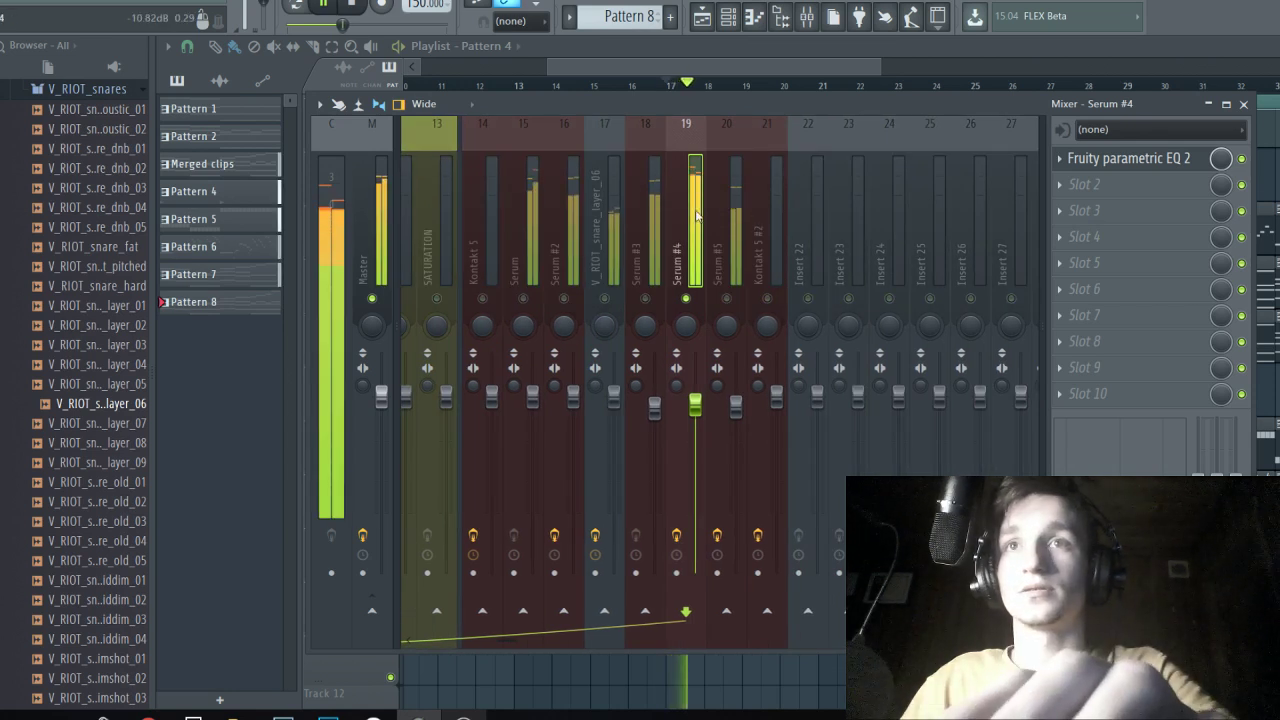
key("Left")
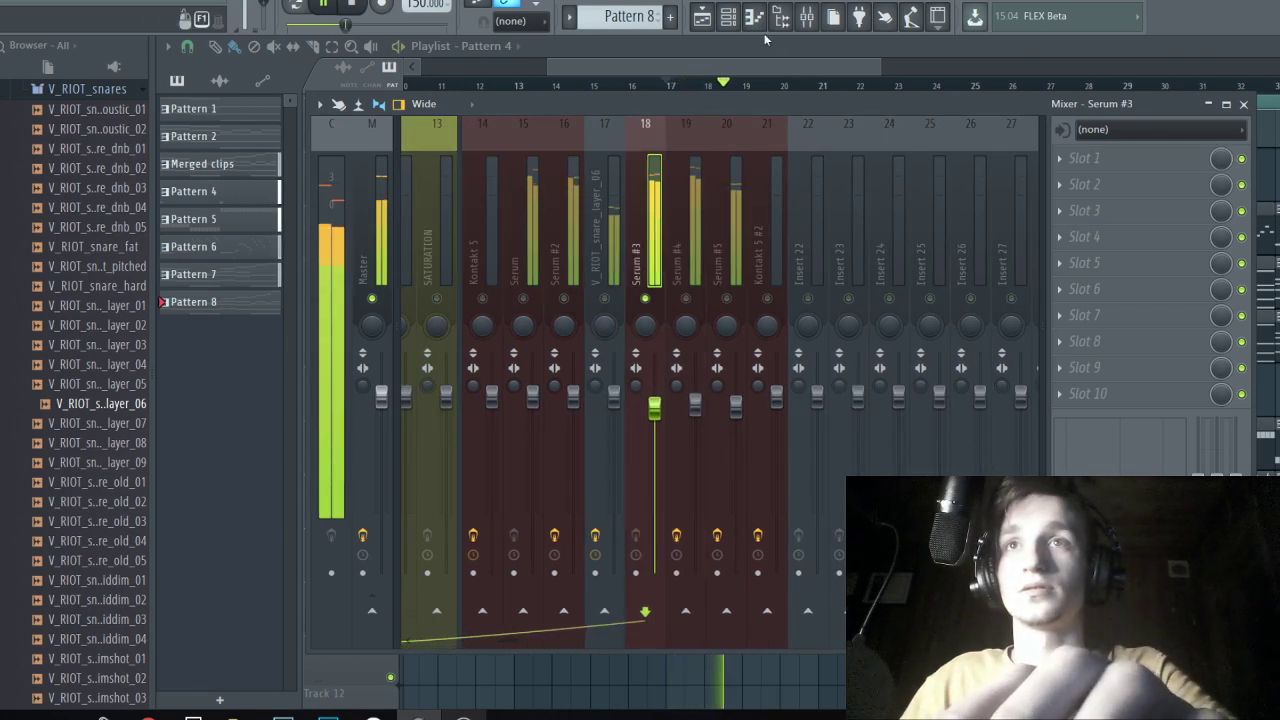
left_click(583, 209)
left_click(537, 200)
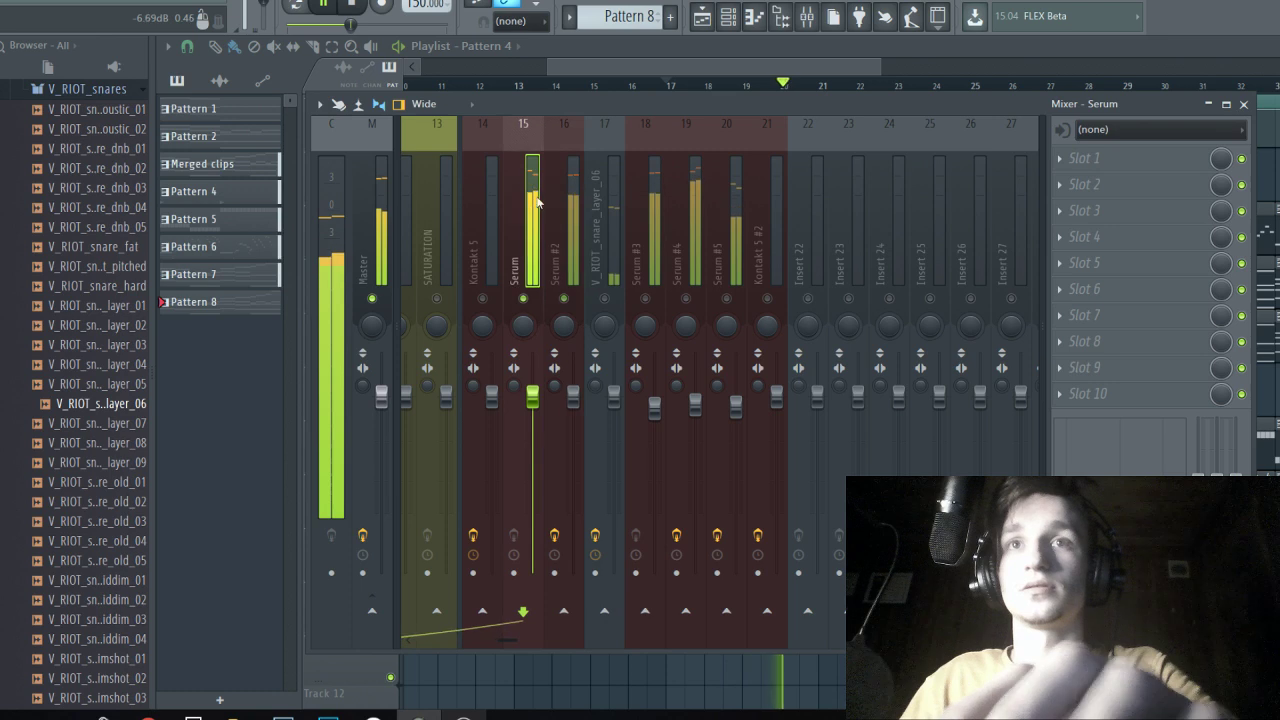
Insert Fruity Parametric EQ 2 on the Serum track, cut band 4 around 550 Hz and slightly lower band 5.
left_click(1084, 158)
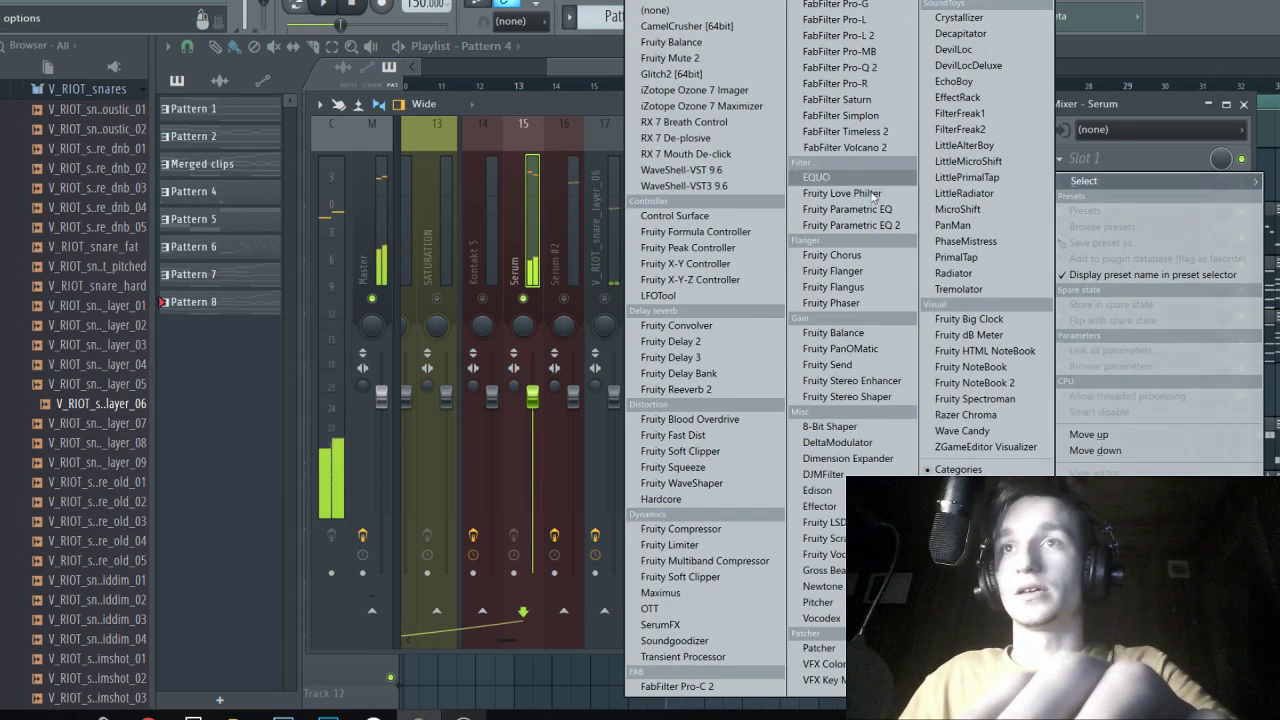
left_click(843, 235)
key("space")
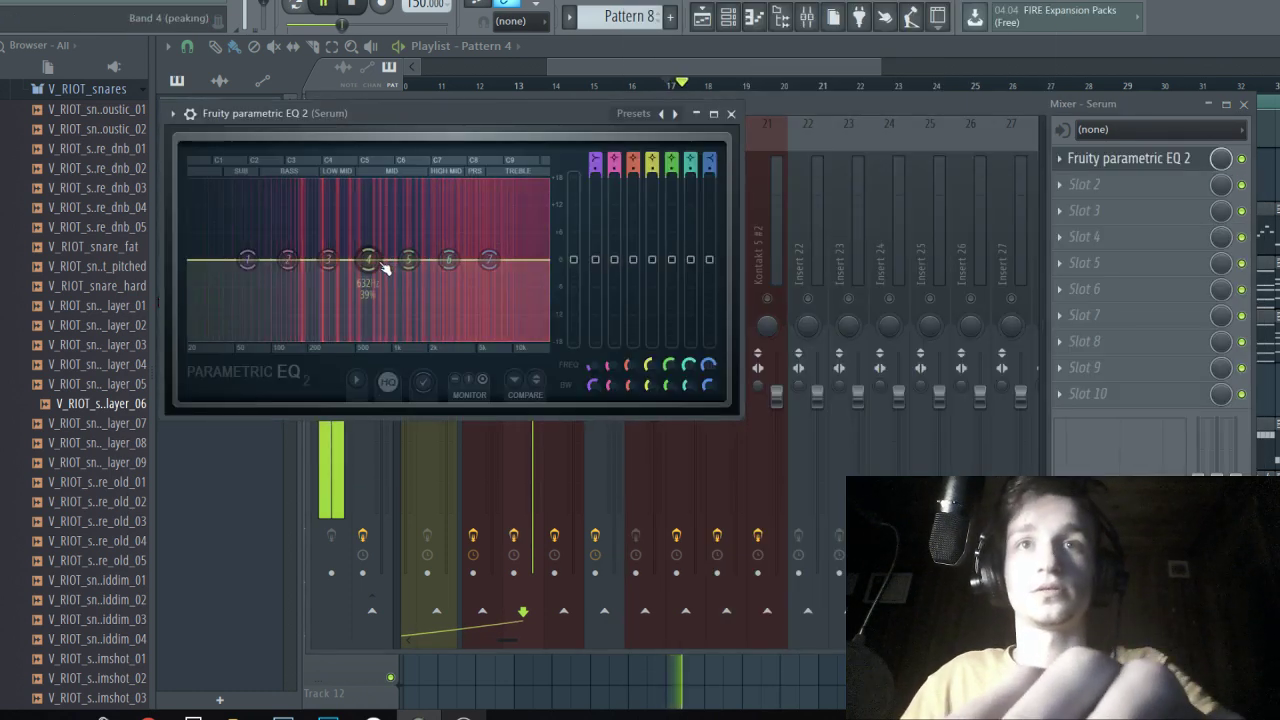
key("space")
key("space")
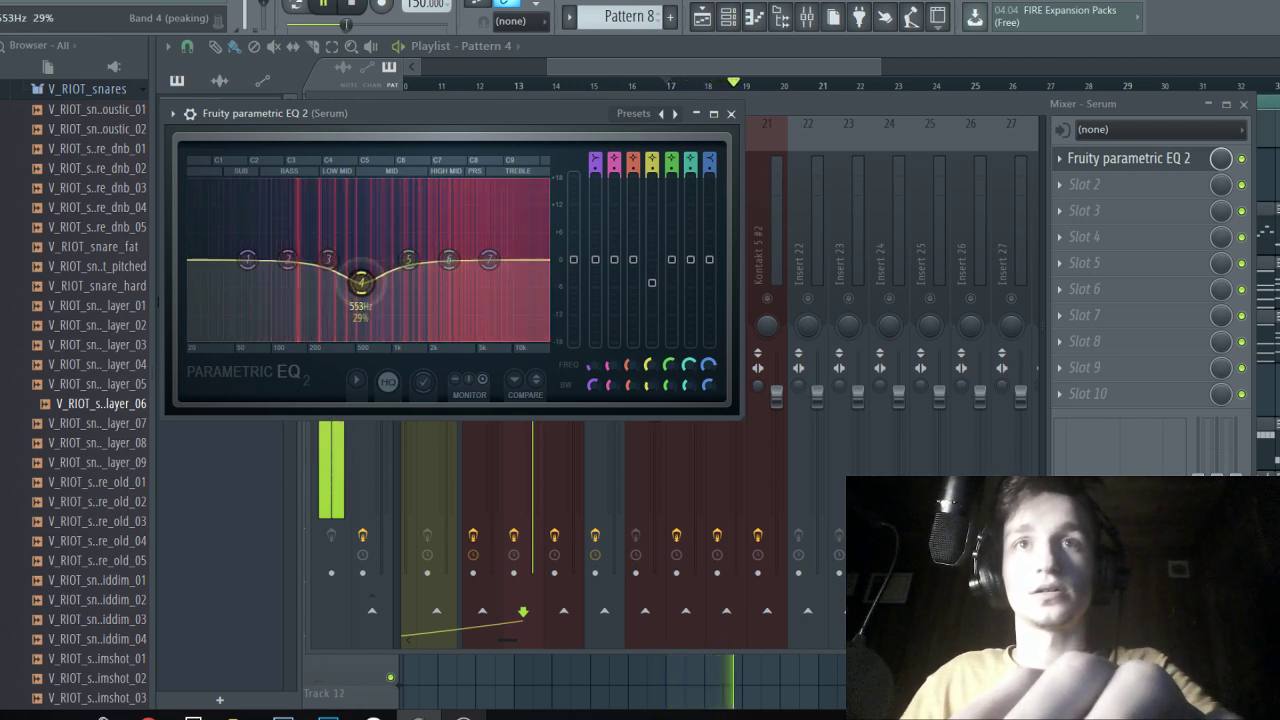
left_click_drag(361, 283, 364, 289)
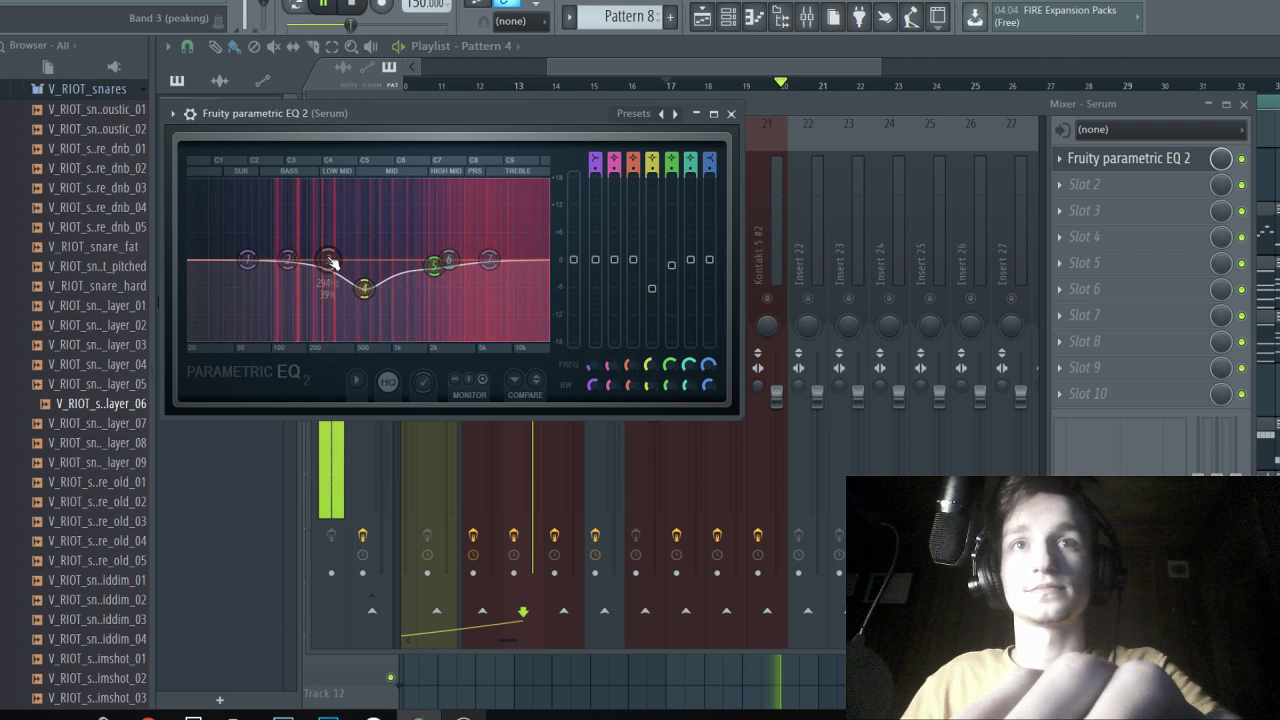
left_click(809, 106)
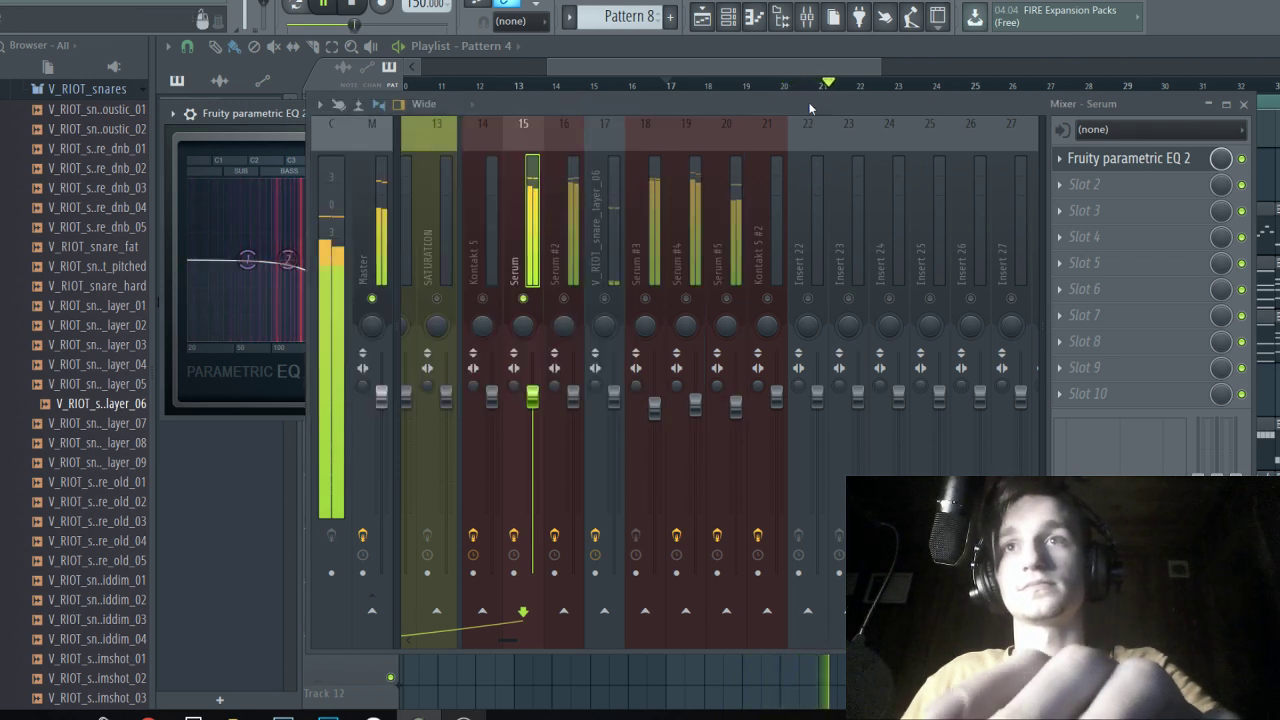
Insert Fruity Parametric EQ 2 on Serum #2, cutting bands 2 and 4, boosting band 5 in the highs and lowering the overall level.
left_click(568, 211)
left_click(1095, 160)
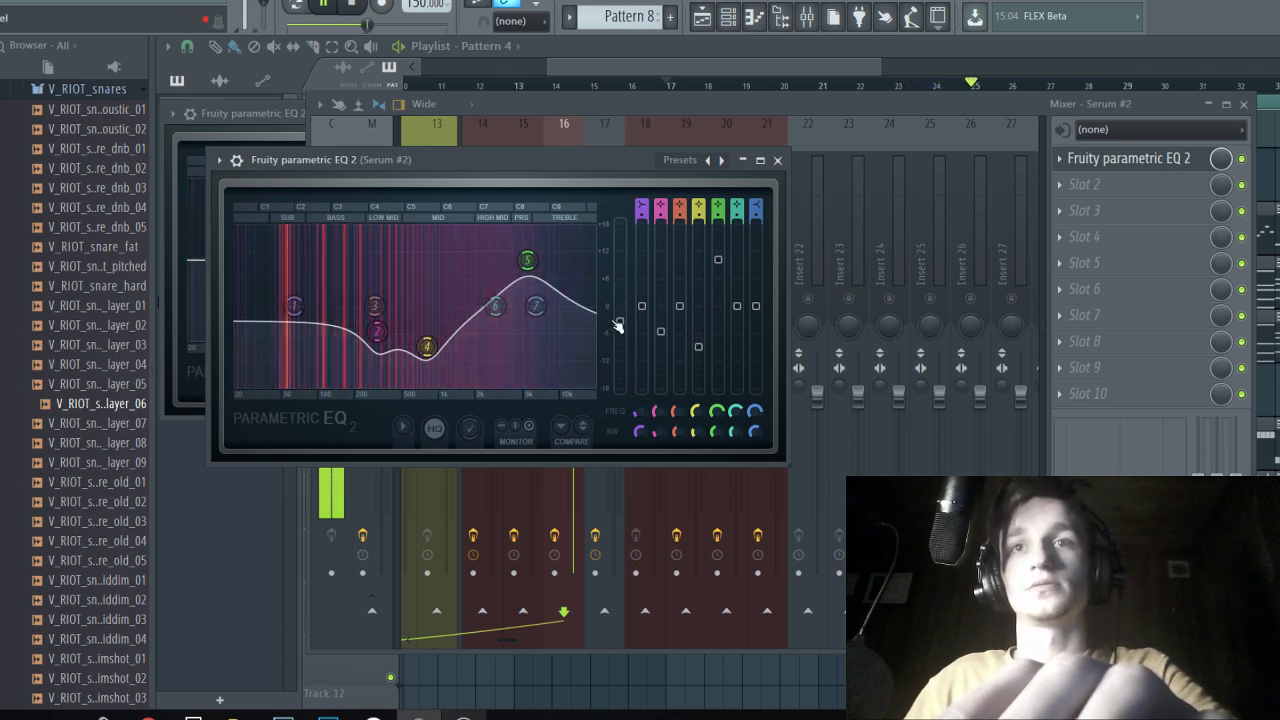
left_click(1106, 163)
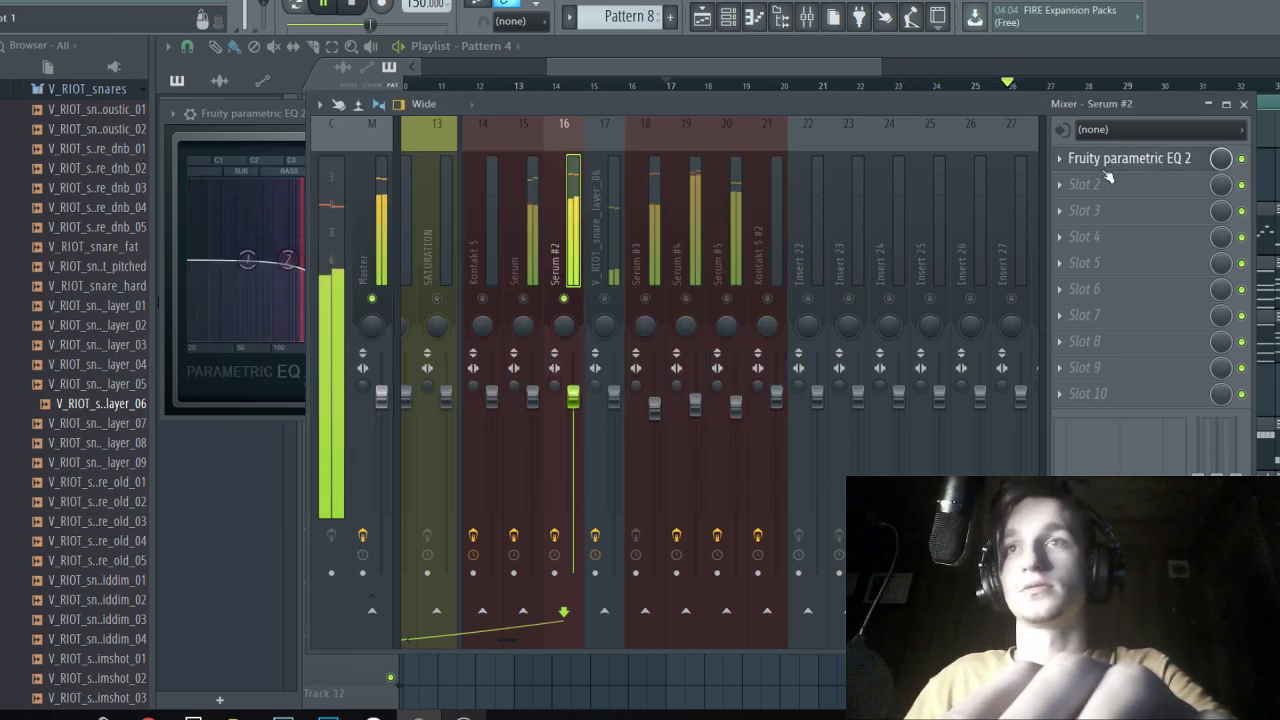
Insert Fruity Parametric EQ 2 on the Serum #3 track and cut band 4 at 730 Hz.
left_click(646, 215)
left_click(1080, 158)
mouse_move(1084, 181)
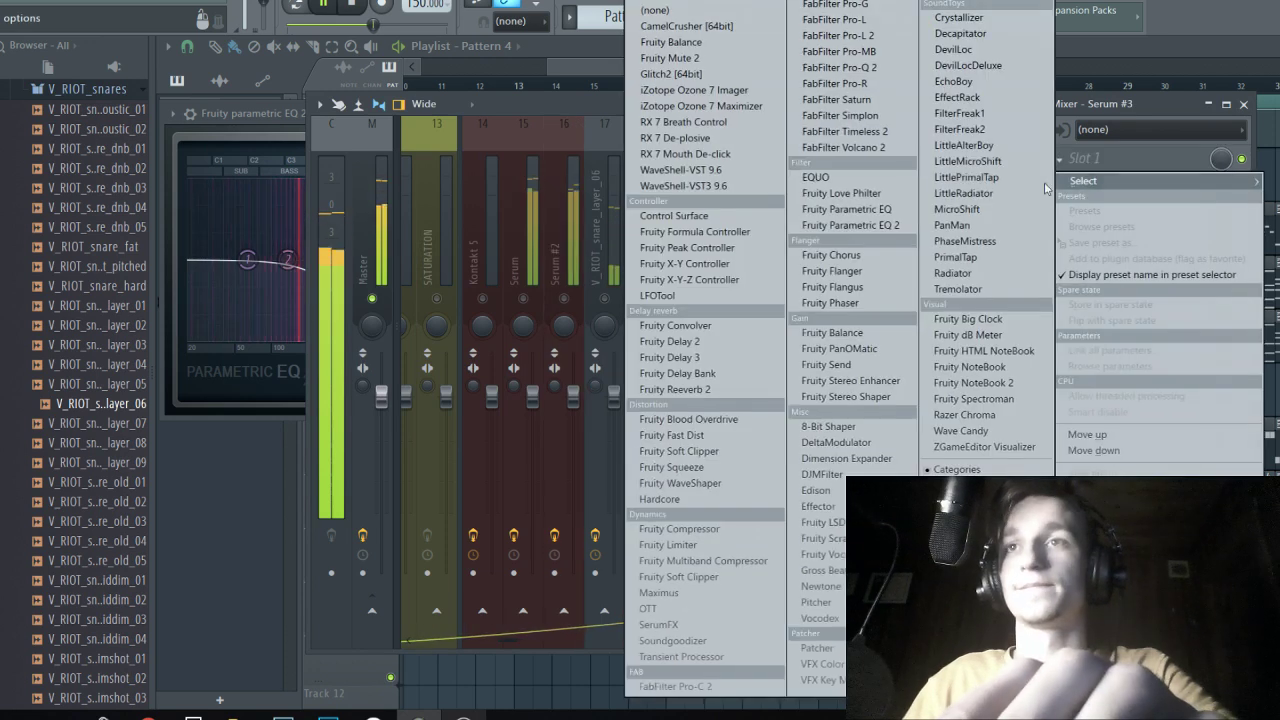
left_click(856, 224)
left_click_drag(510, 400, 515, 433)
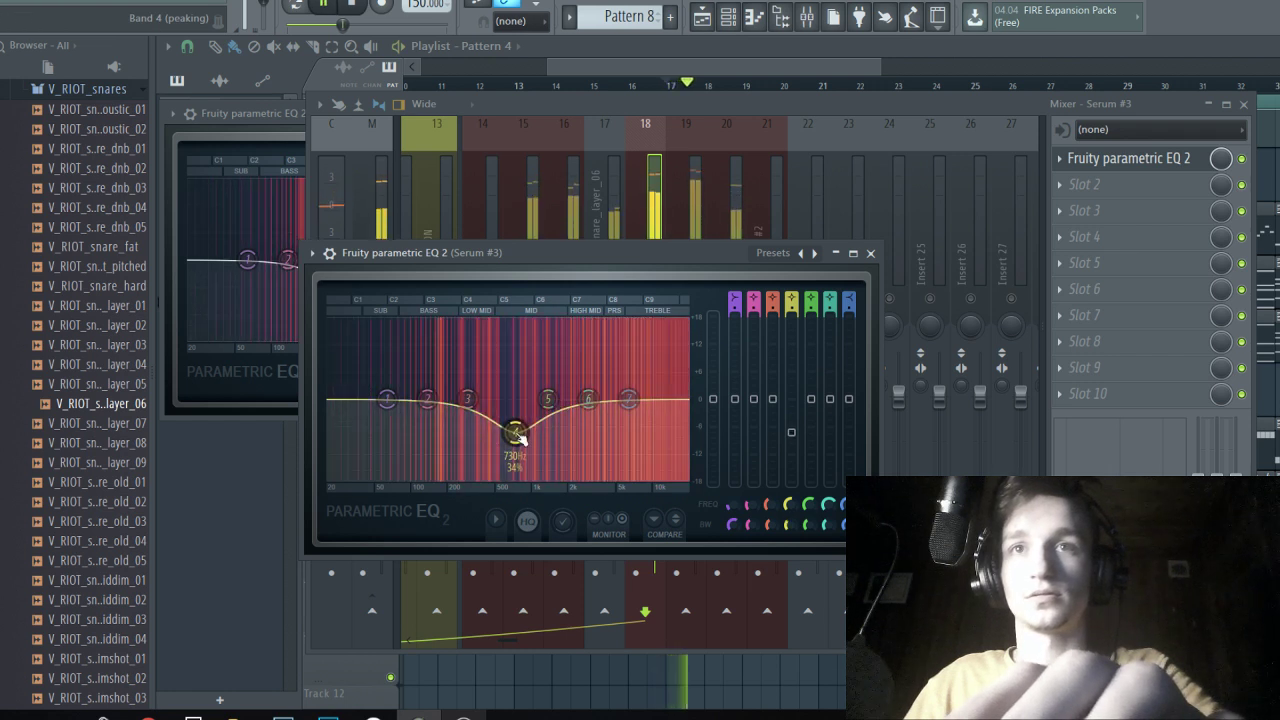
Lower the Serum #4 mixer track's volume slightly, end its solo, and save the project.
left_click(739, 235)
left_click(702, 206)
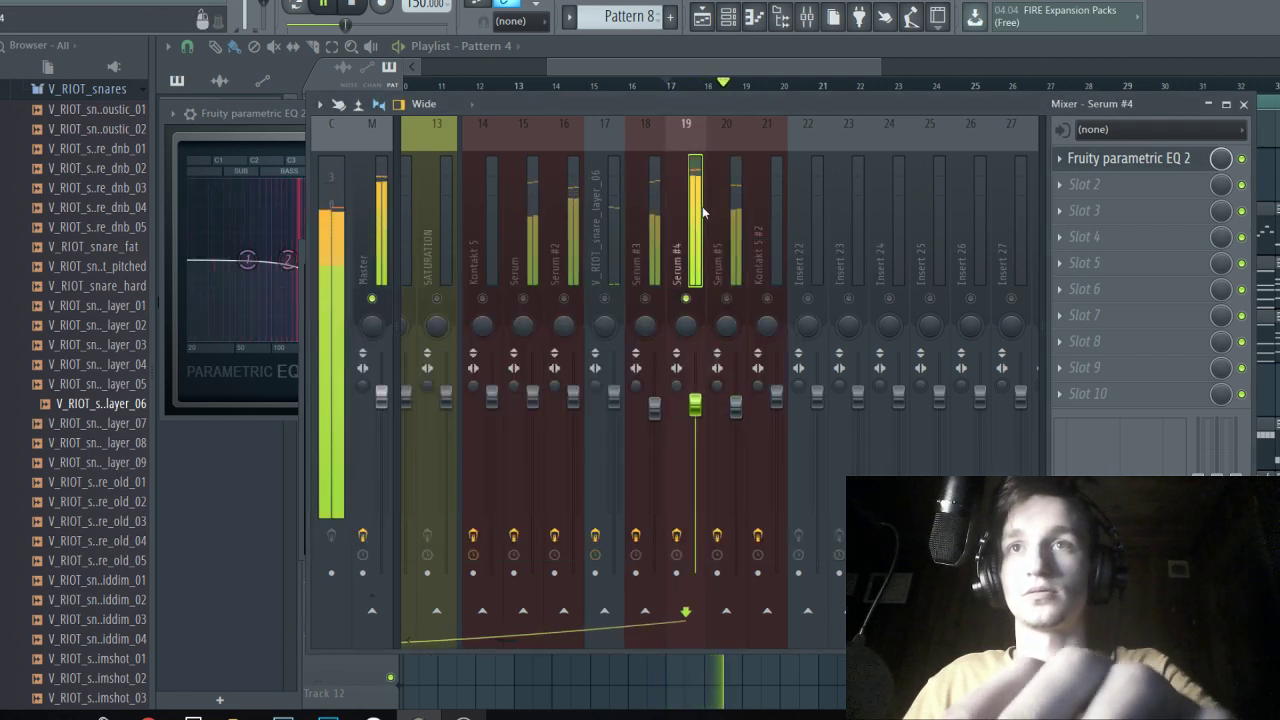
left_click(1130, 162)
left_click(1075, 160)
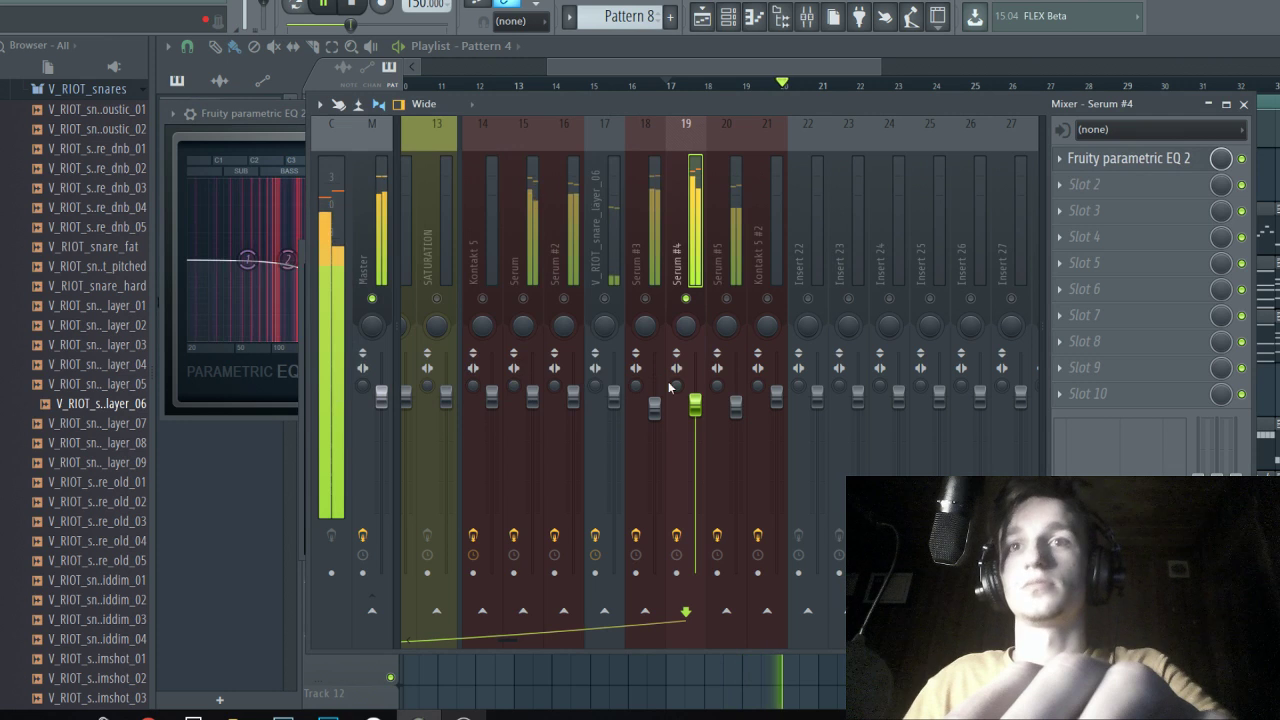
right_click(686, 299)
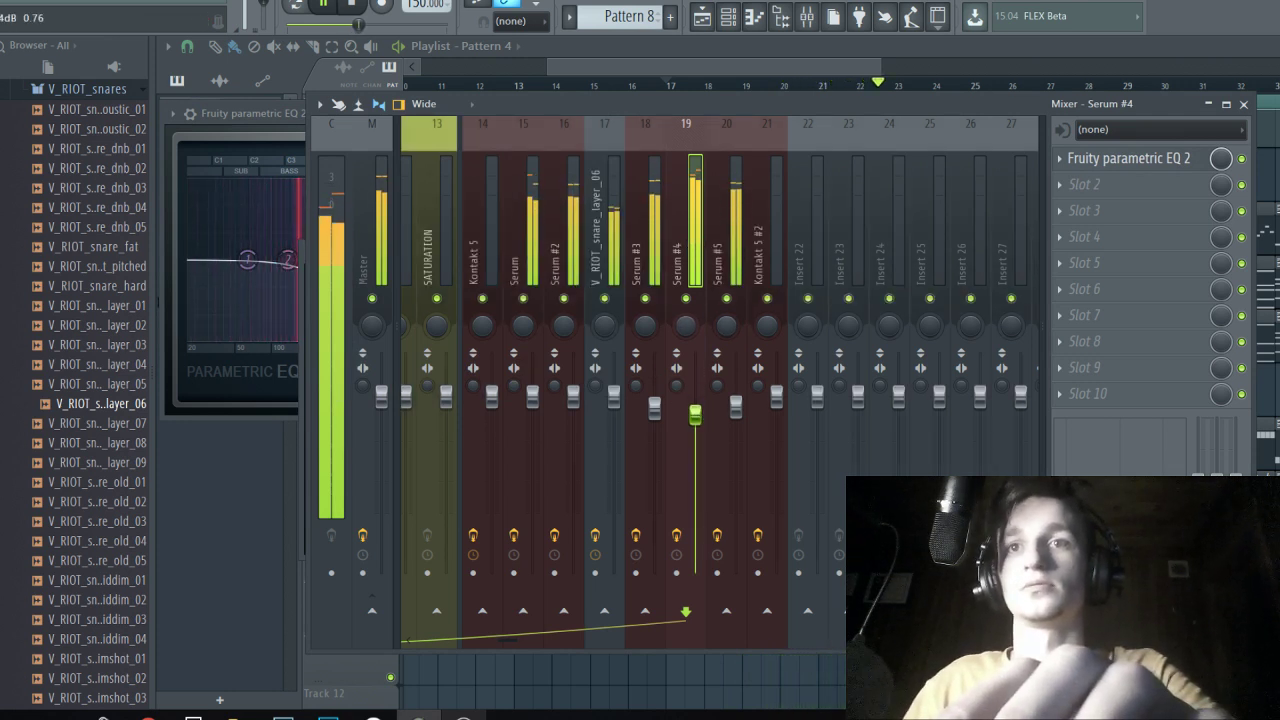
left_click(784, 62)
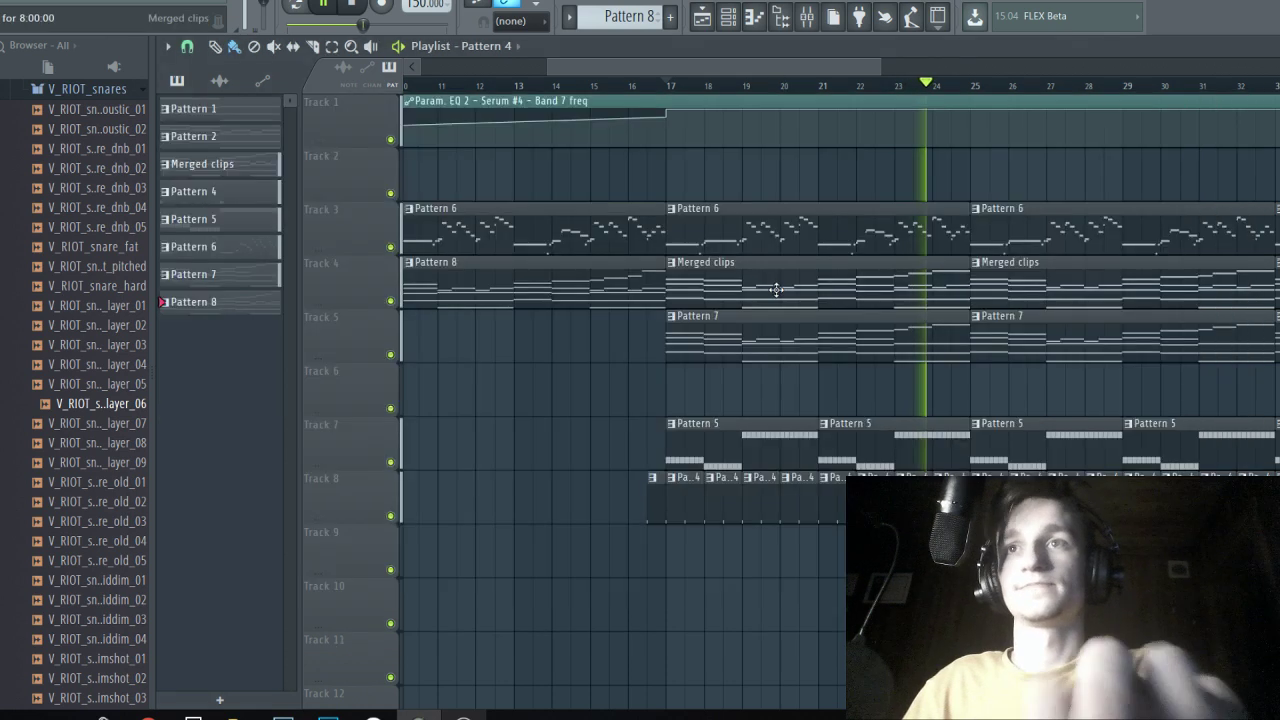
key("ctrl+s")
scroll(683, 283, "down", 3)
scroll(898, 175, "down", 1)
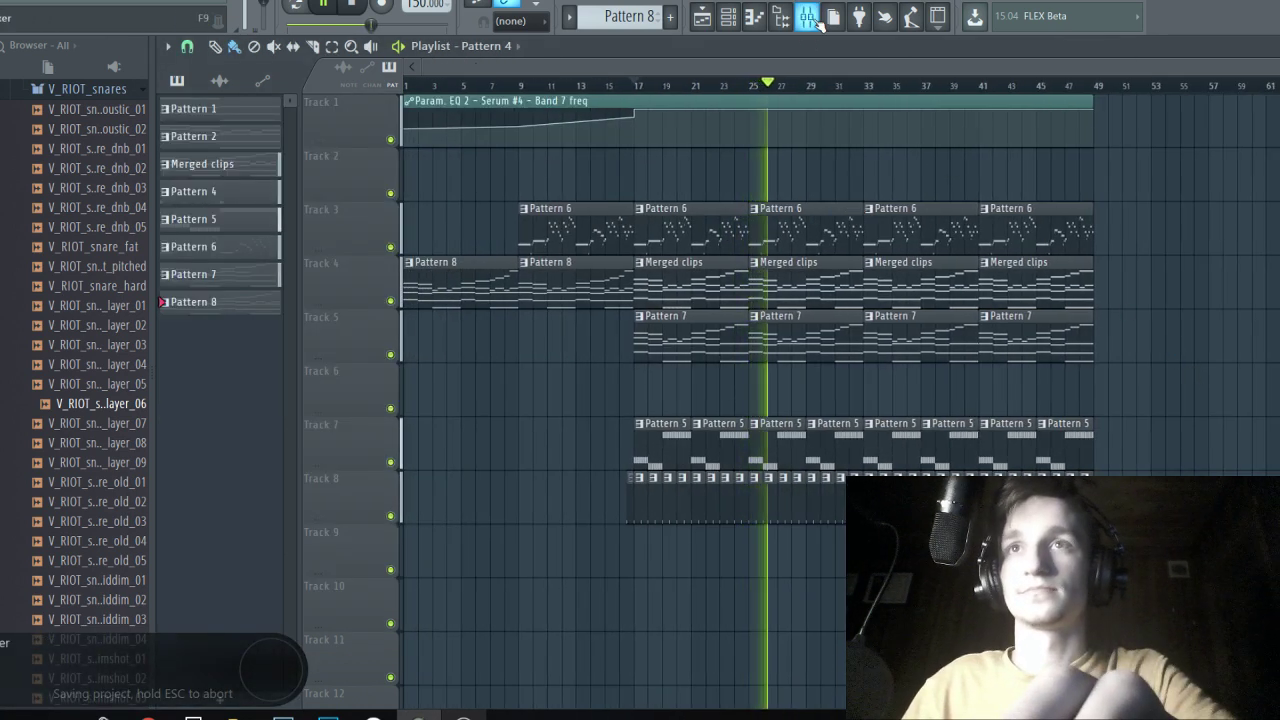
Insert Fruity Stereo Enhancer in slot 2 of the Serum #5 mixer track and compare the track in solo and in the full mix.
key("F9")
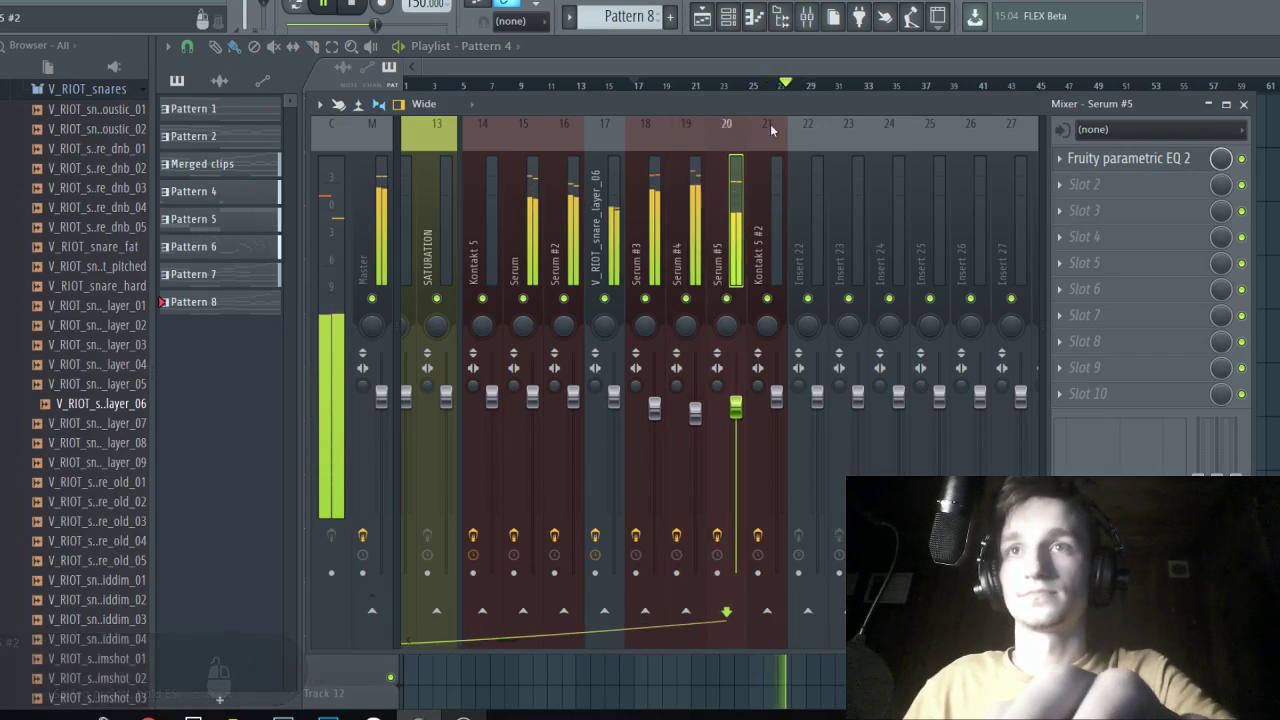
key("alt+s")
left_click(1098, 187)
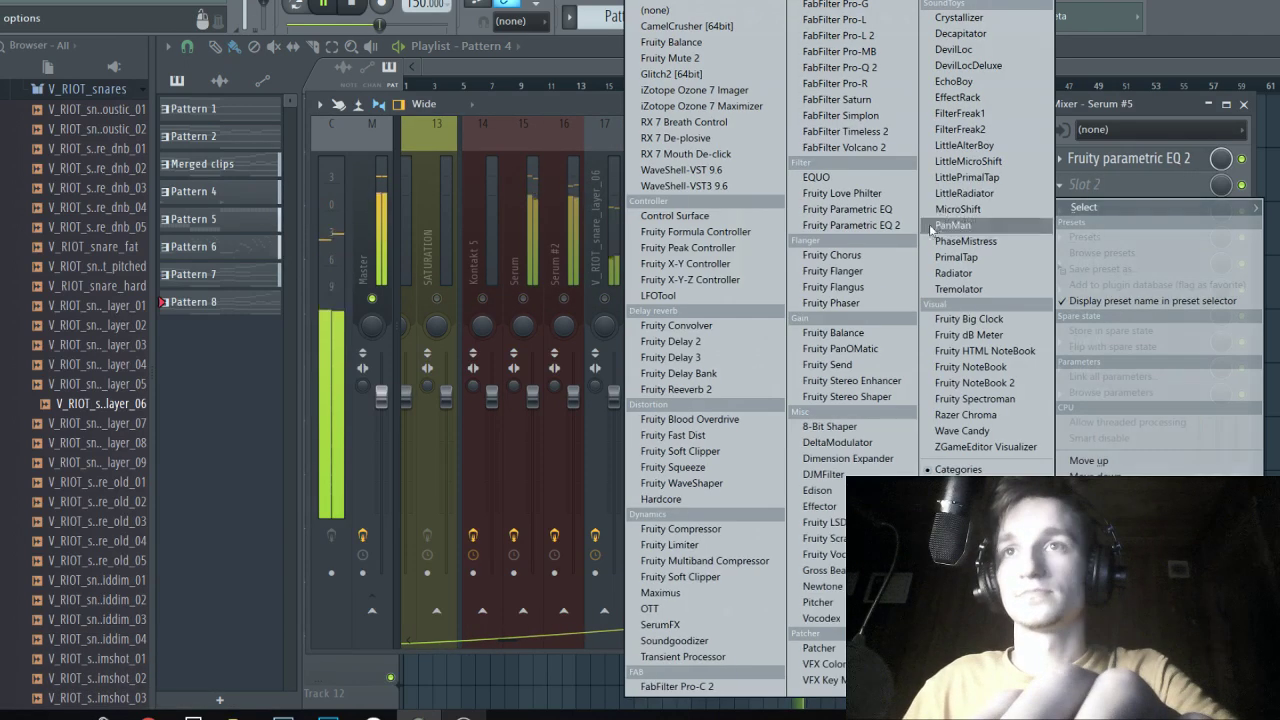
left_click(855, 352)
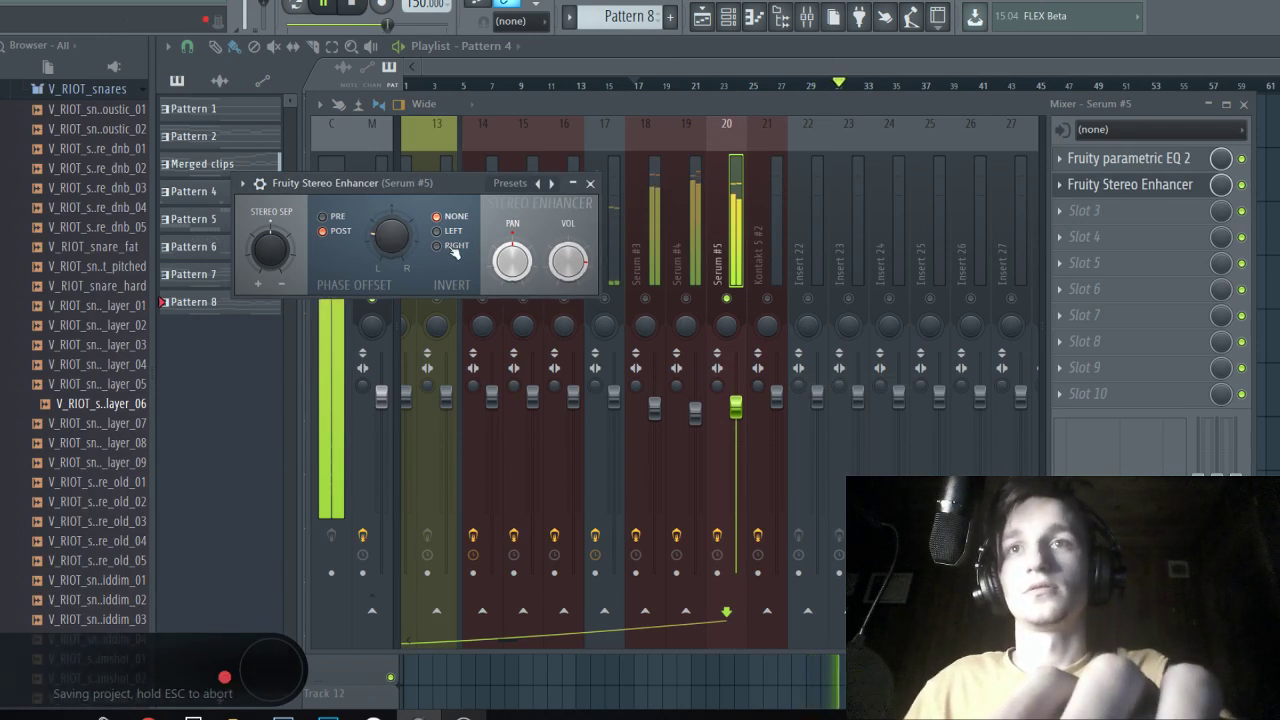
left_click(738, 203)
key("alt+s")
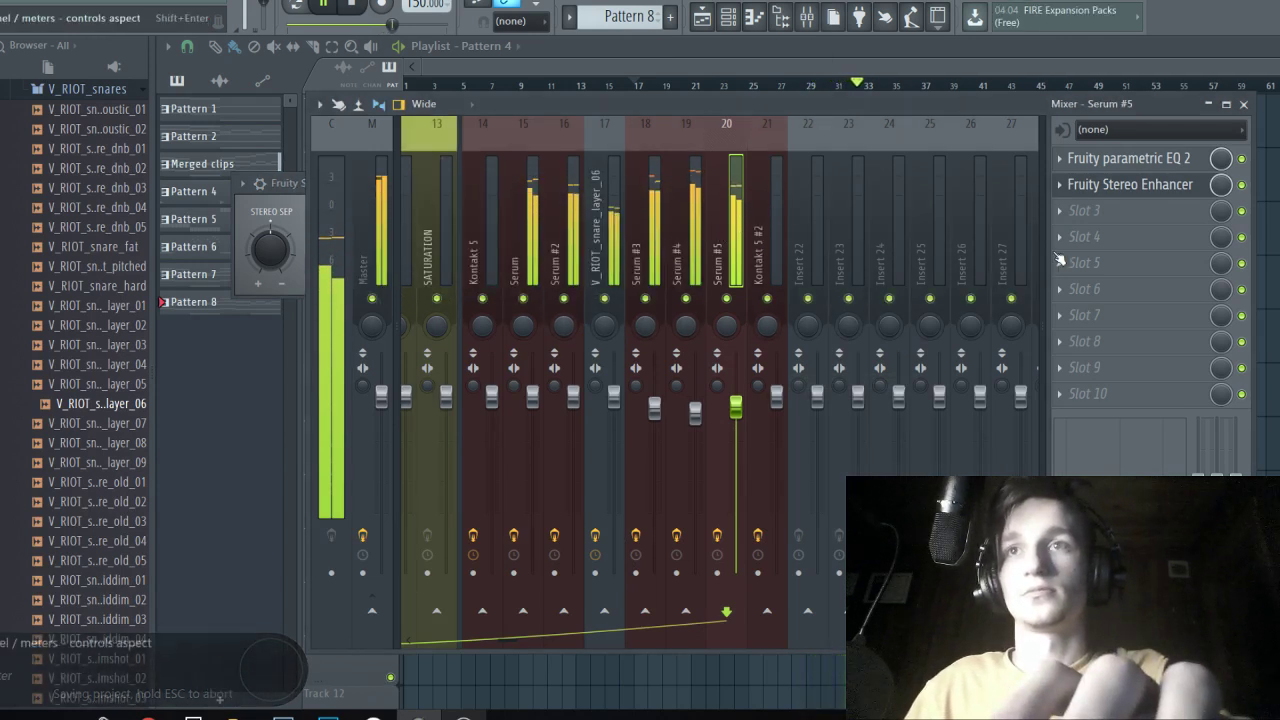
left_click(1115, 187)
key("F9")
Trim one bar off the start of the Pattern 6, Merged clips, Pattern 7 and Pattern 5 clips at bar 33, and preview the gap.
key("space")
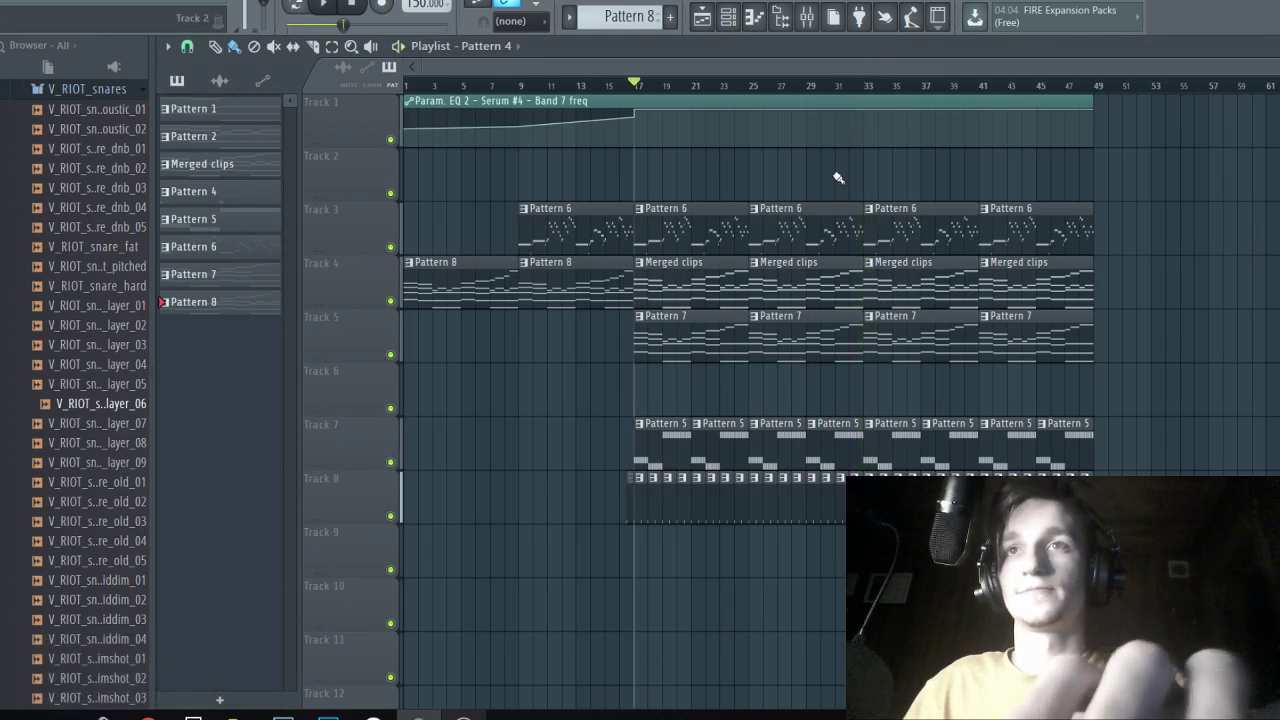
scroll(874, 229, "up", 6)
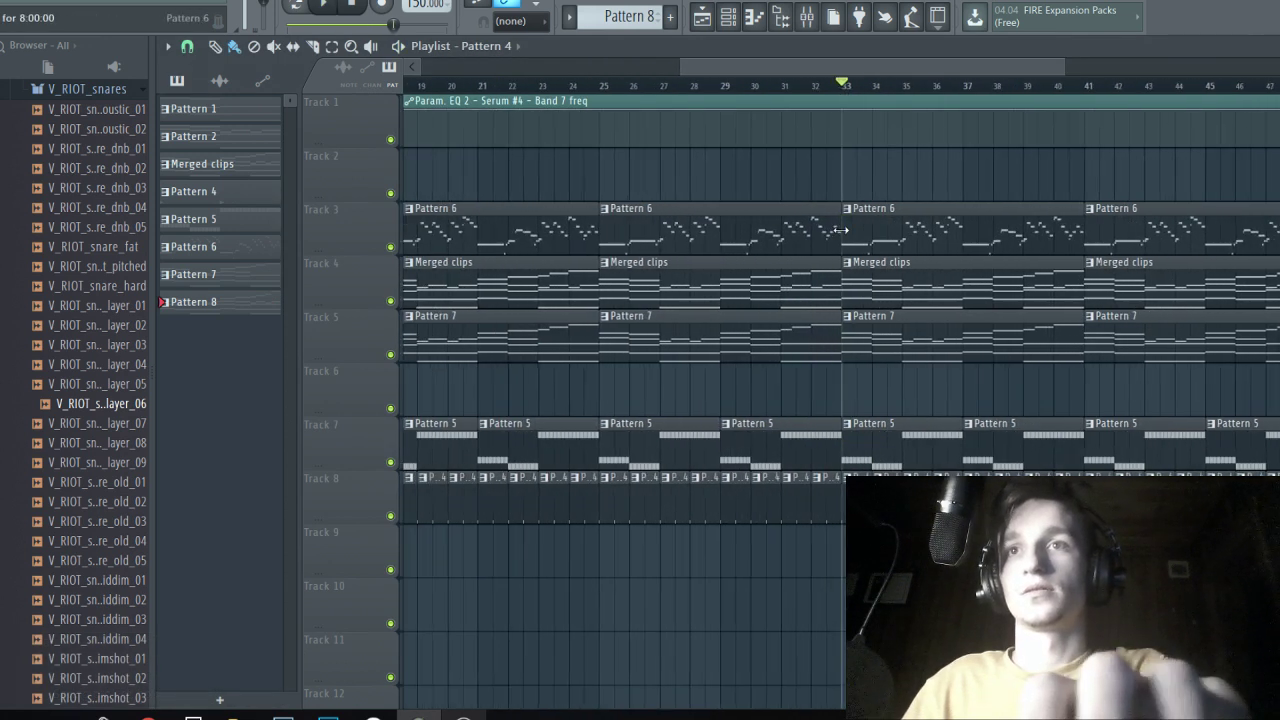
left_click_drag(874, 229, 910, 355)
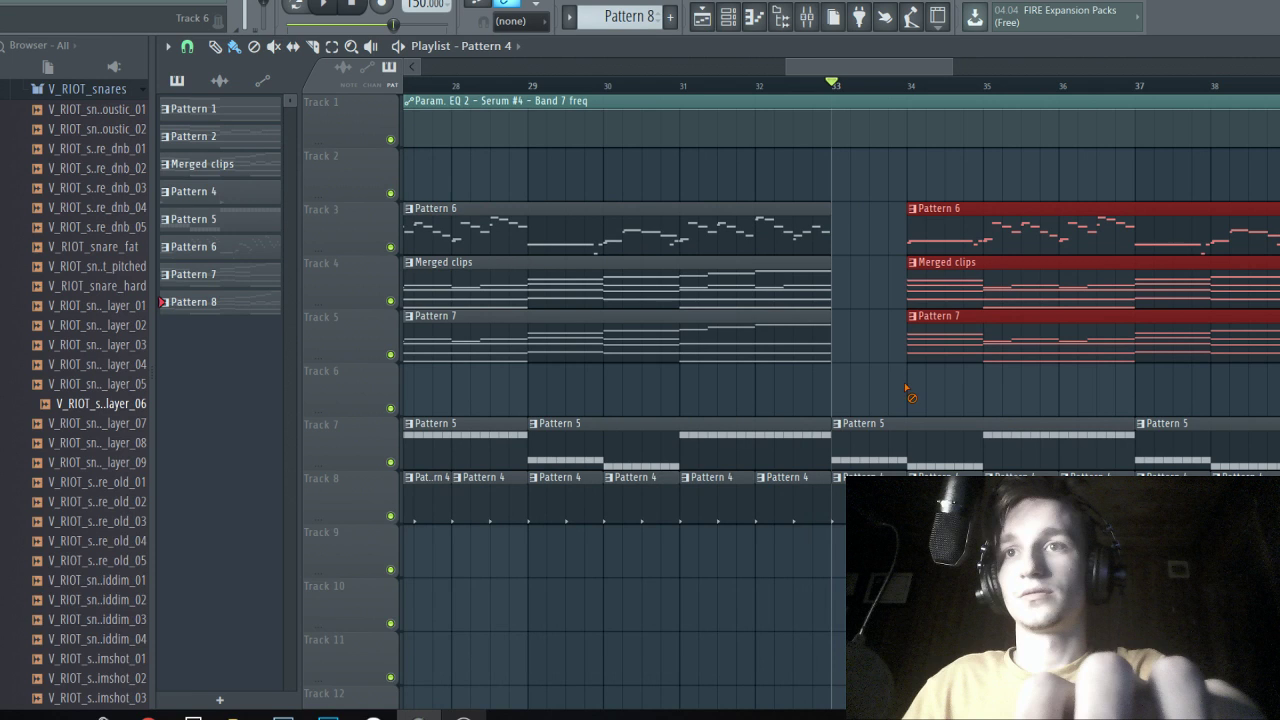
left_click_drag(838, 436, 920, 409)
key("space")
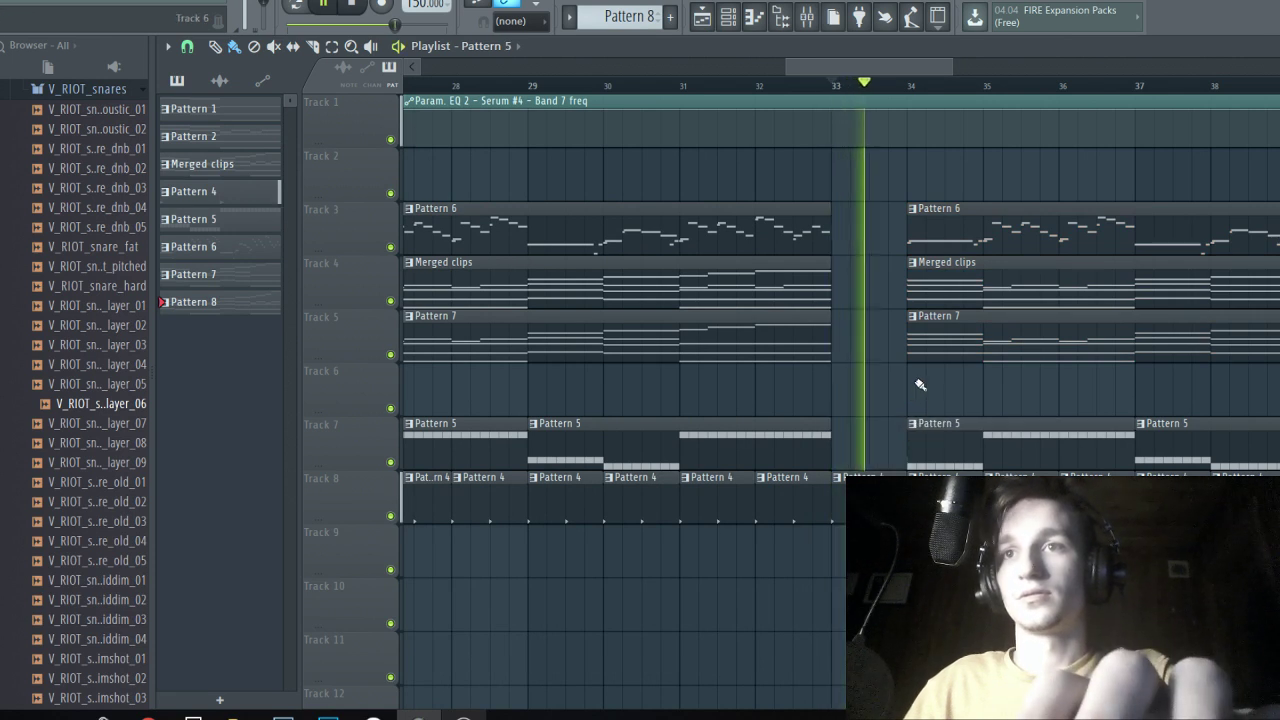
key("space")
Extend the starts of the Pattern 6, Merged clips and Pattern 7 clips back to the middle of bar 33, and save the project.
scroll(901, 238, "up", 2)
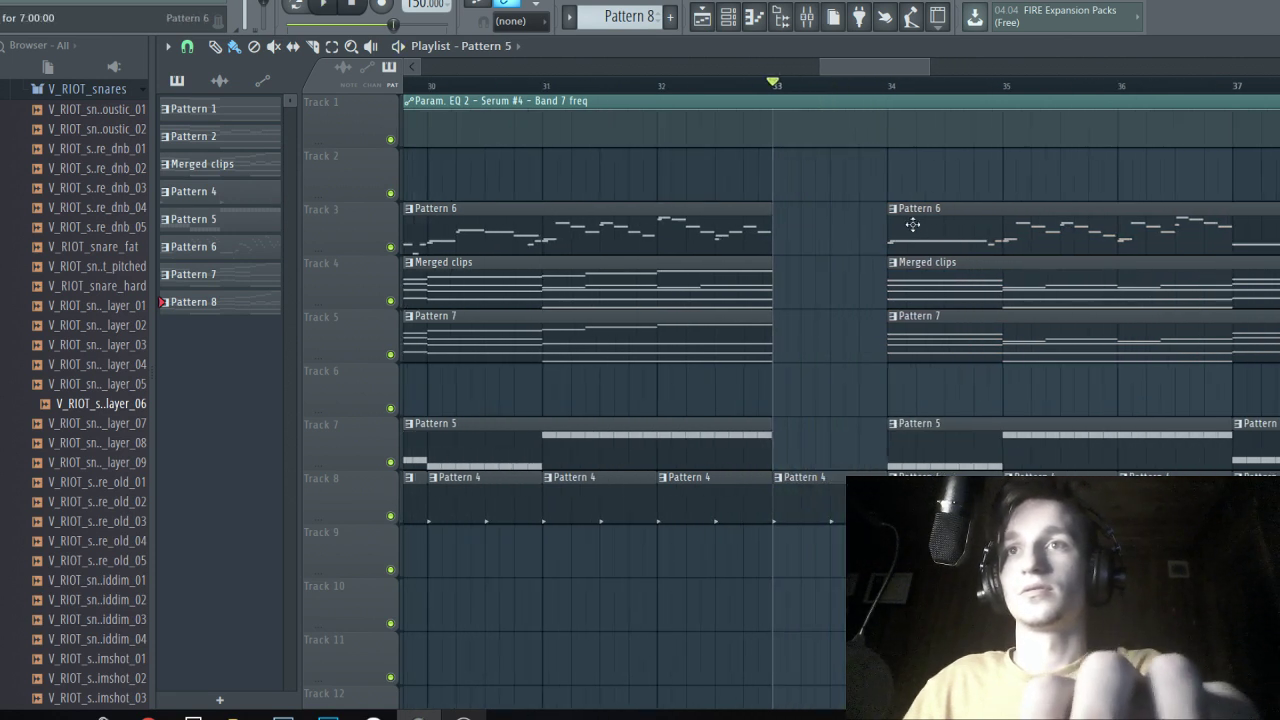
scroll(860, 288, "up", 2)
left_click_drag(955, 229, 923, 345)
left_click_drag(899, 297, 820, 318)
key("space")
left_click(790, 344)
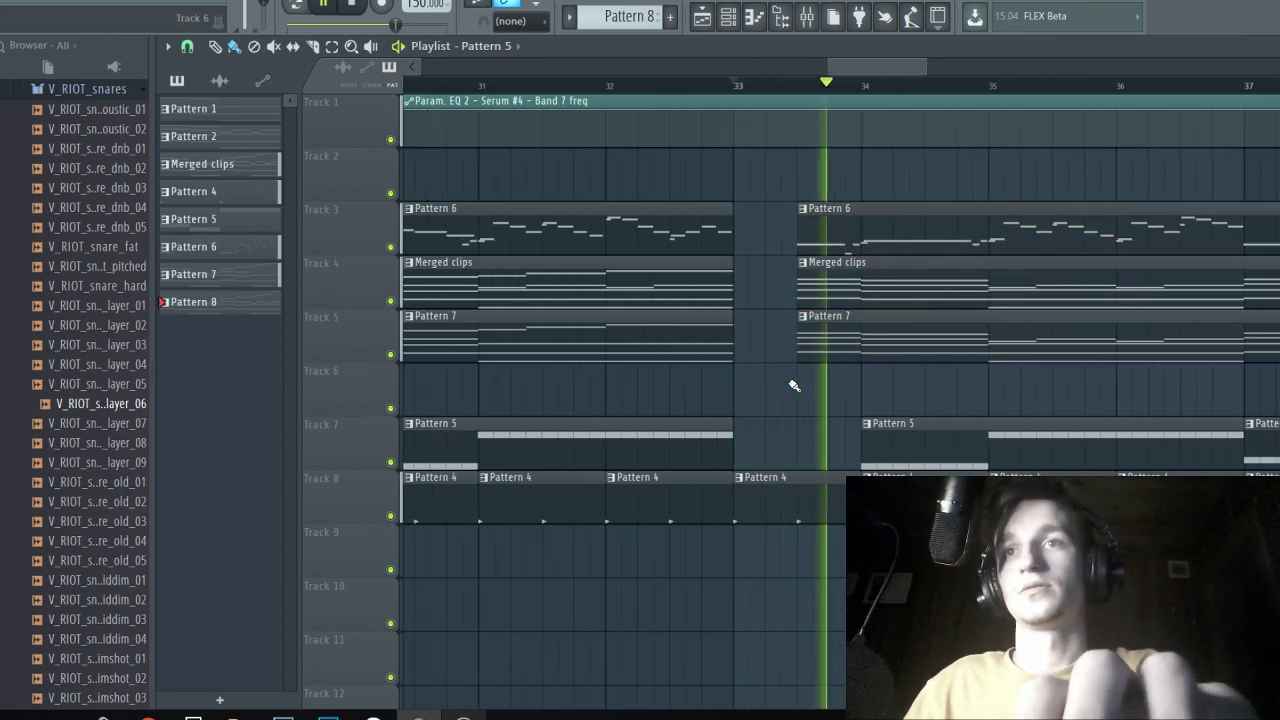
key("ctrl+s")
scroll(668, 341, "down", 2)
key("space")
Look through the browser's sample folders and audition Splice search results for "vocal".
scroll(97, 300, "up", 3)
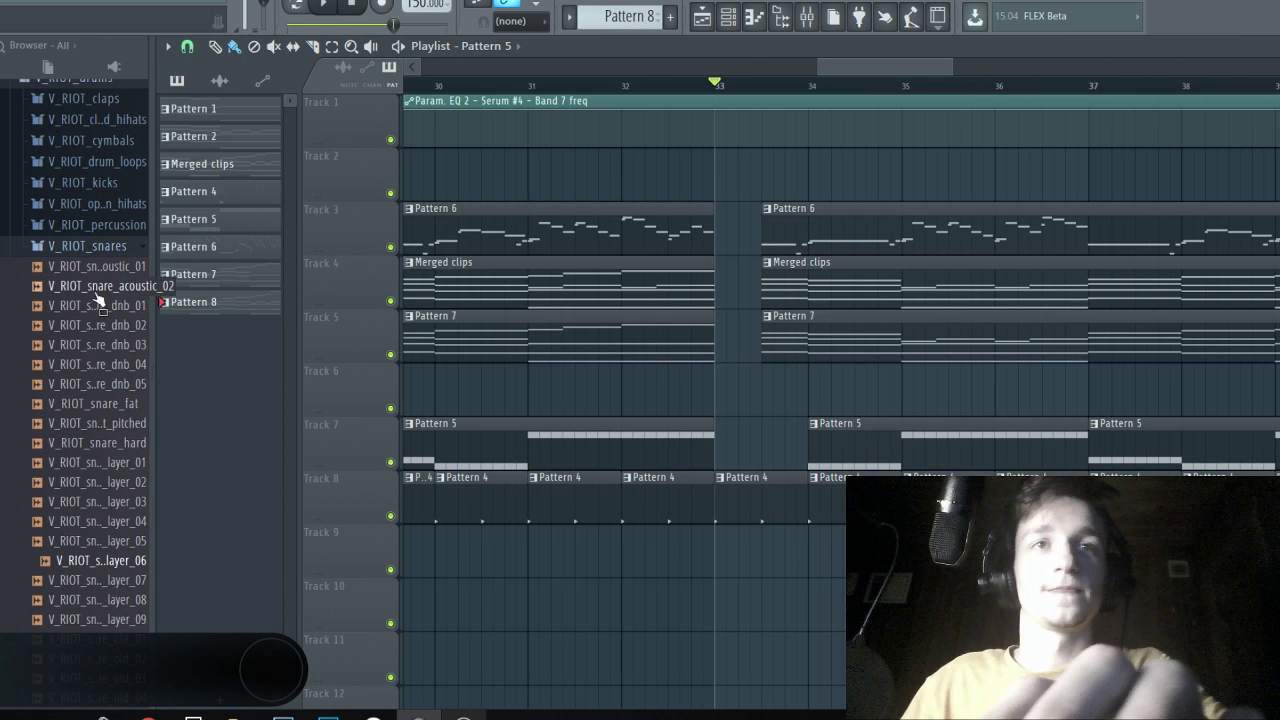
left_click(100, 248)
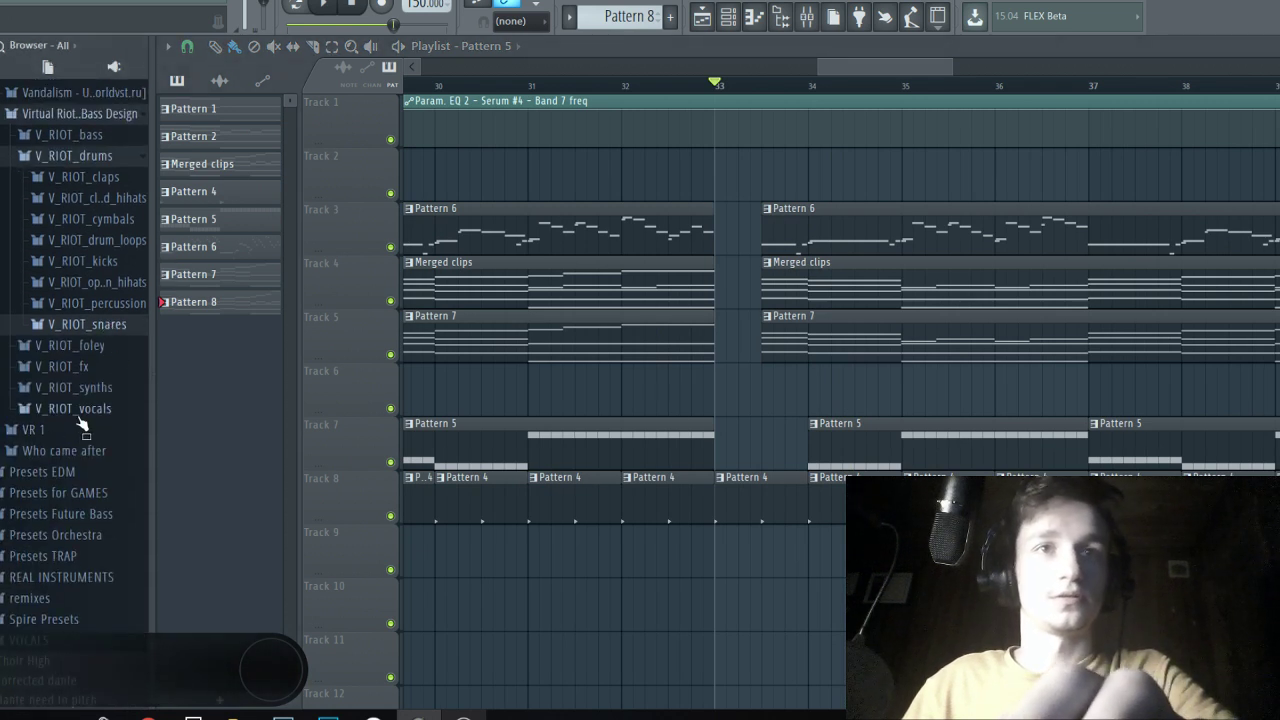
scroll(80, 428, "down", 3)
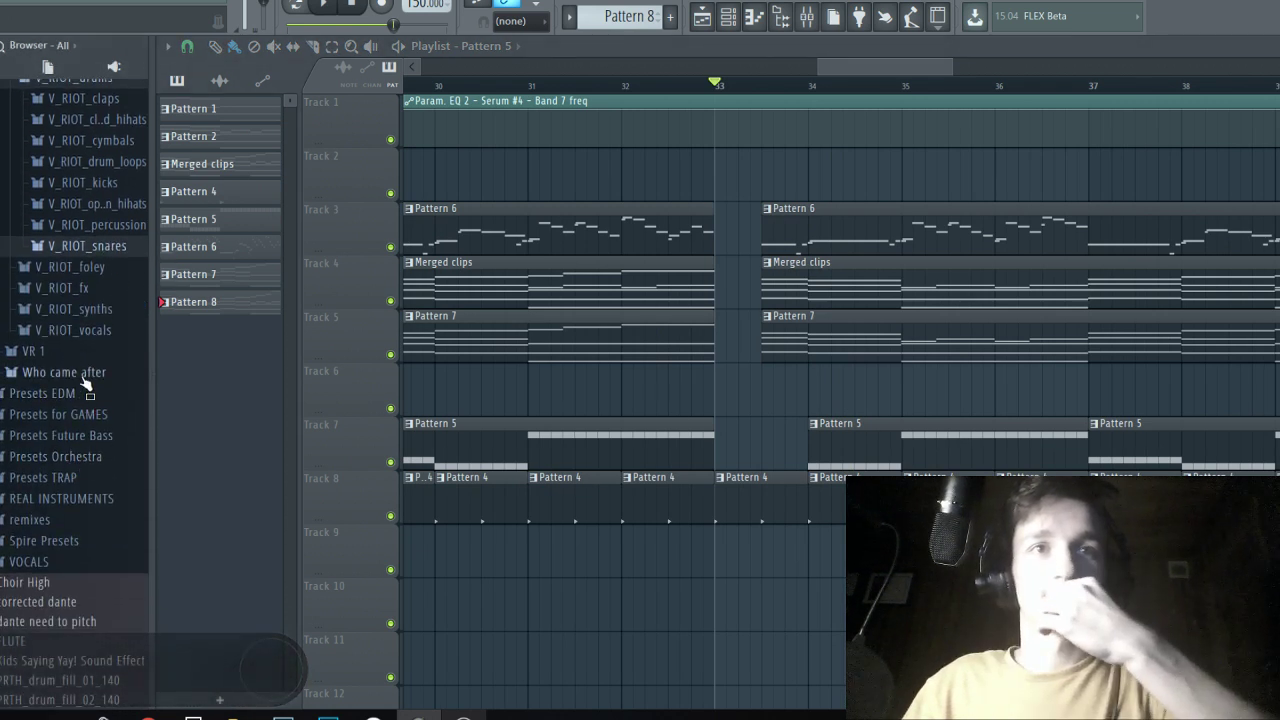
scroll(92, 392, "down", 3)
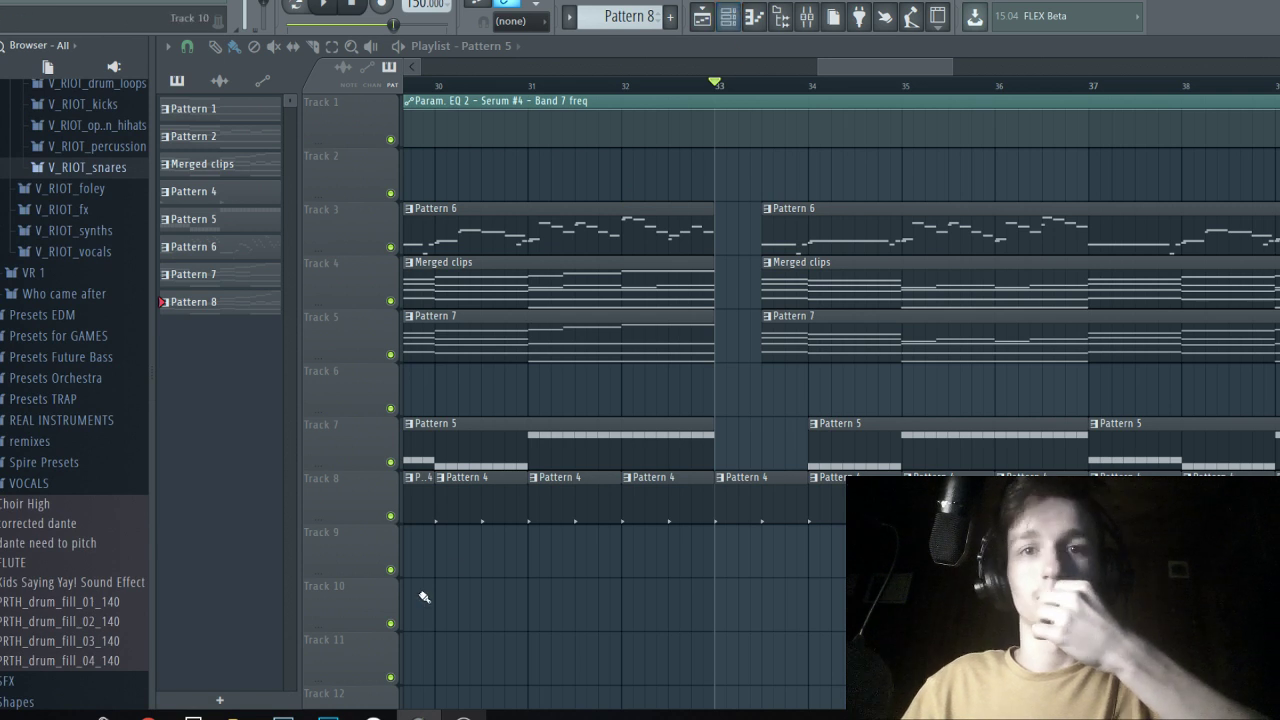
left_click(374, 716)
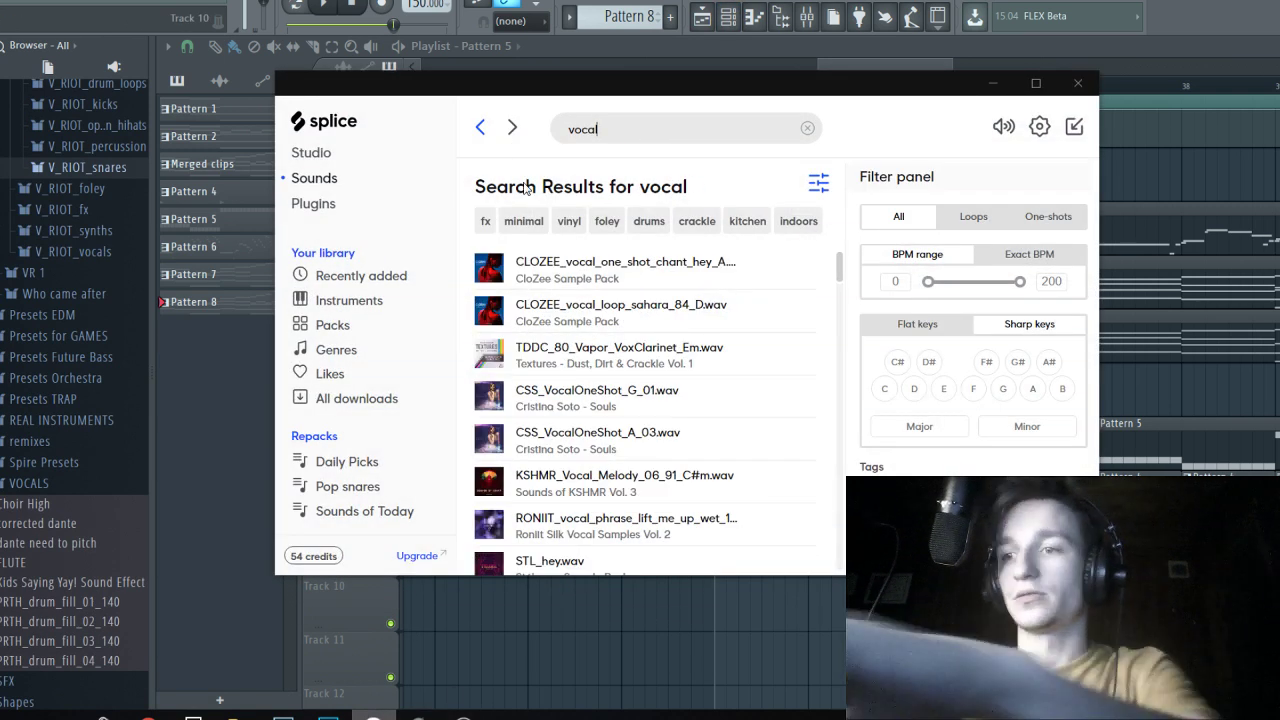
left_click(491, 276)
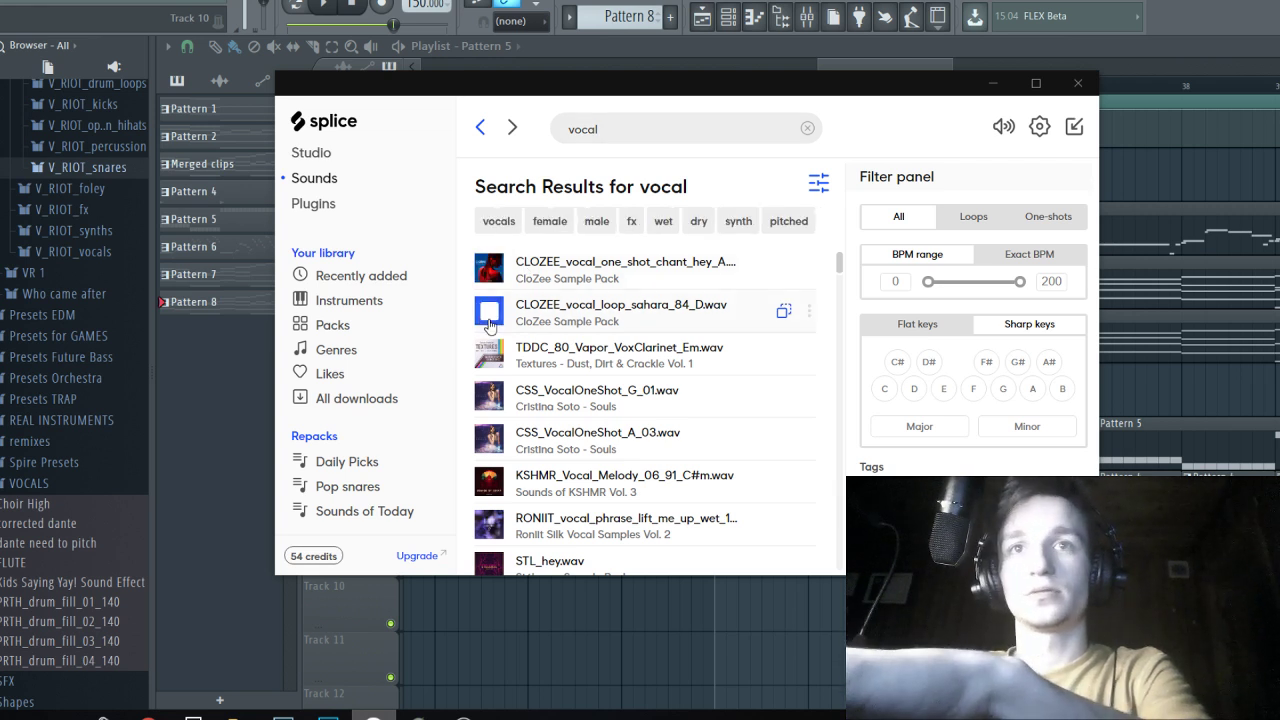
scroll(490, 370, "down", 1)
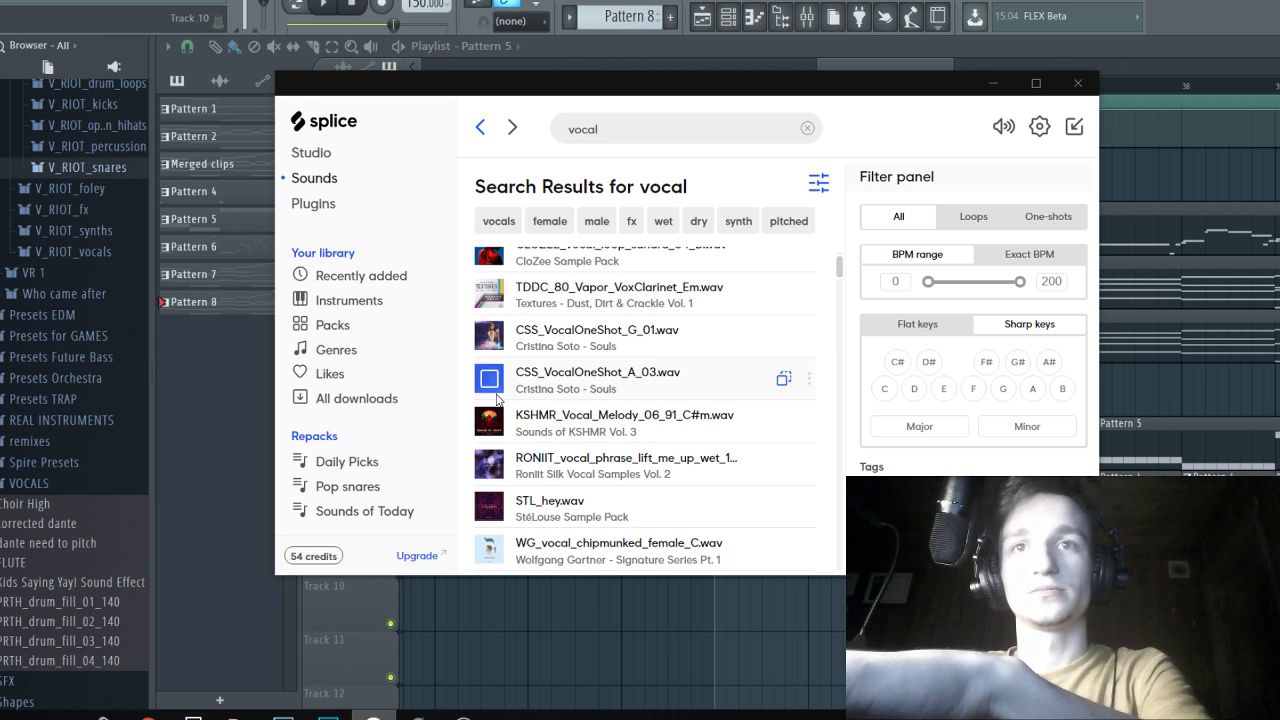
scroll(497, 399, "down", 1)
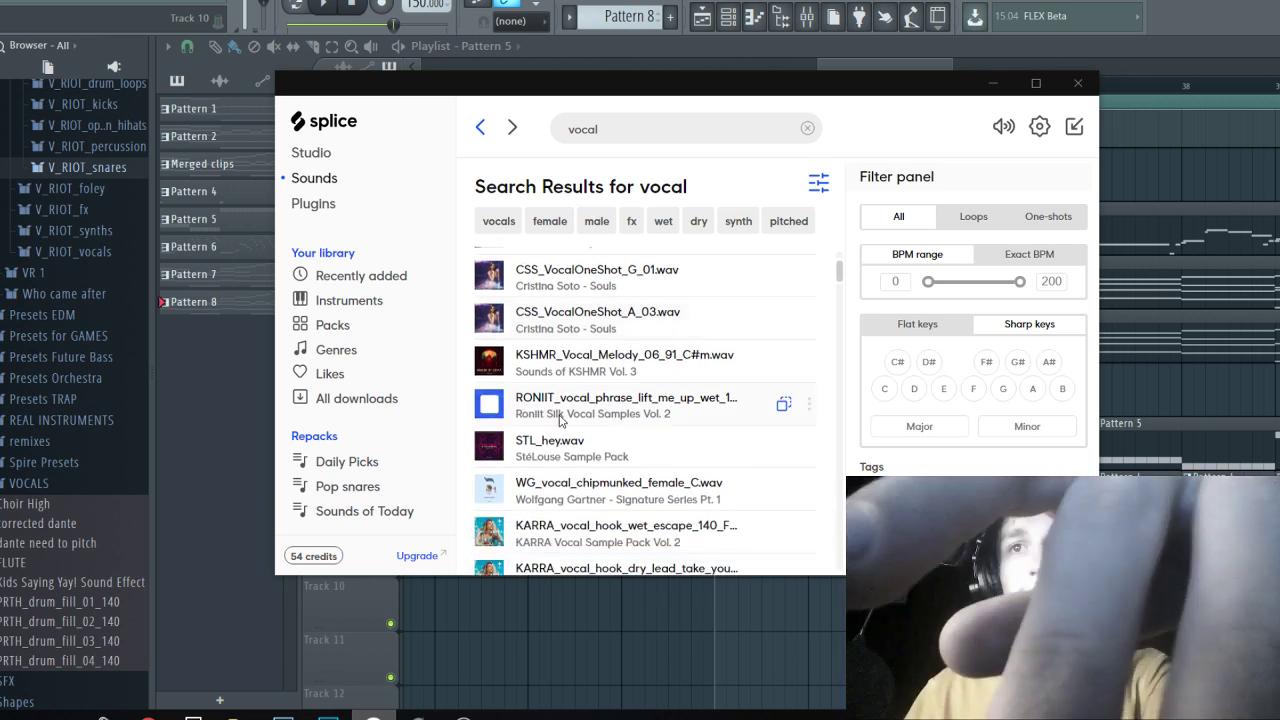
Show the LEAD channel group in the channel rack and add a Slicex channel to it.
left_click(729, 20)
left_click(526, 163)
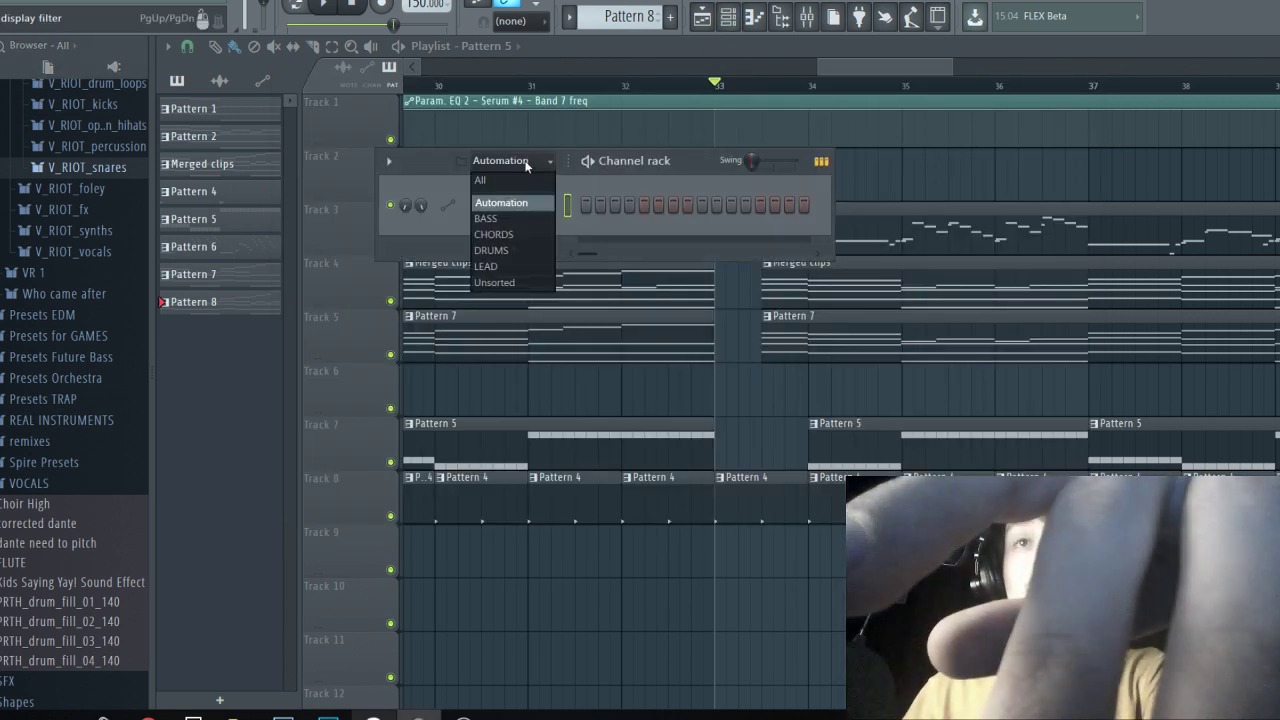
left_click(510, 267)
left_click(515, 254)
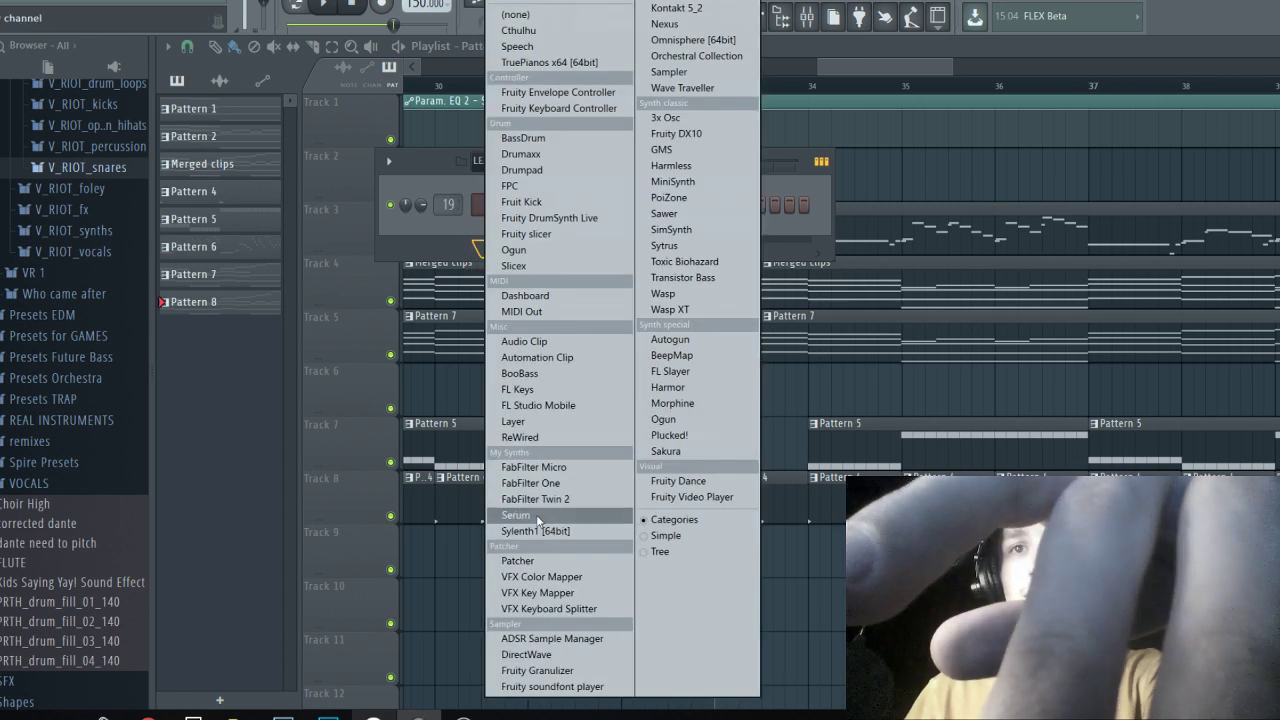
left_click(560, 266)
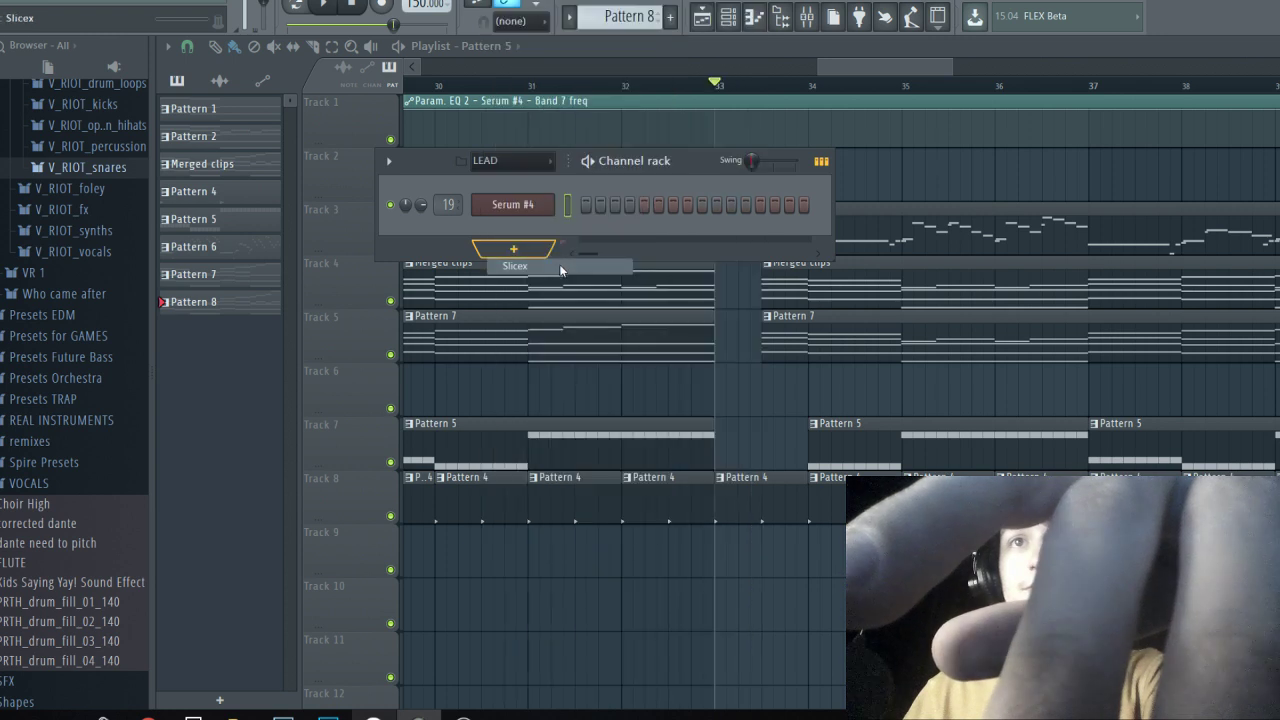
Load the KARRA_vocal_hook_wet_escape_140_Fm sample from the Splice results into Slicex.
left_click(374, 717)
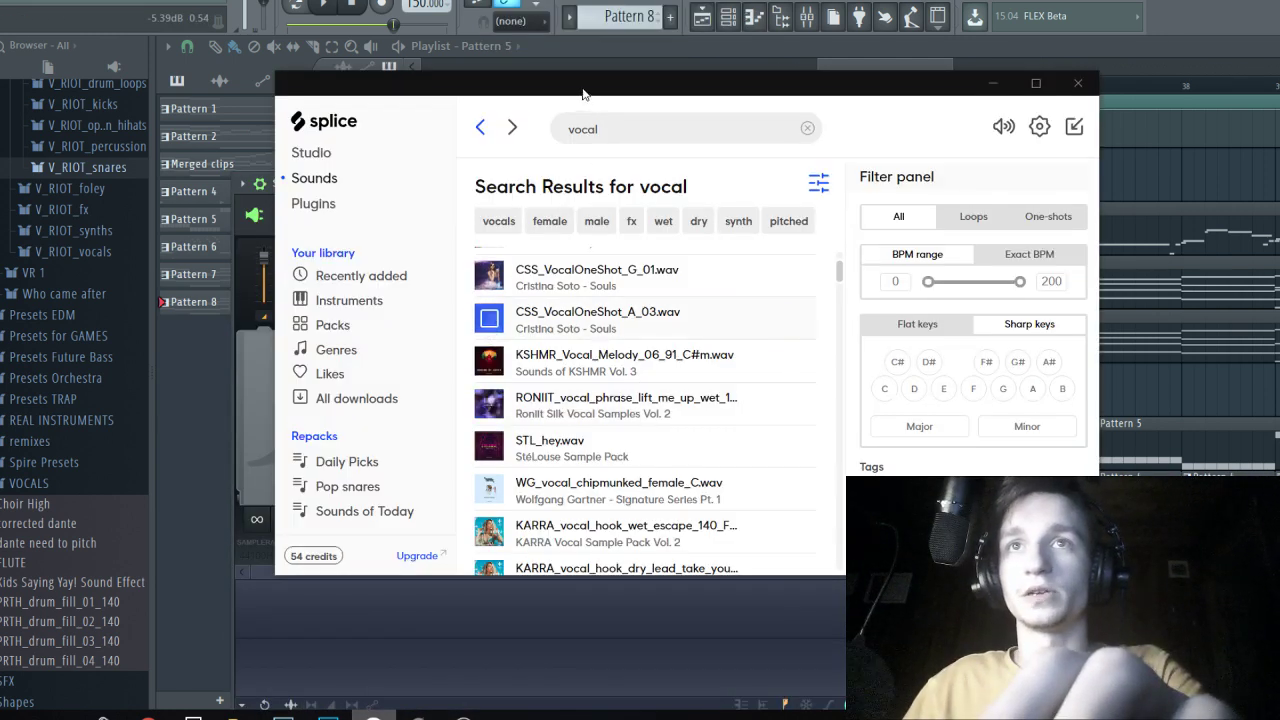
left_click_drag(583, 93, 798, 77)
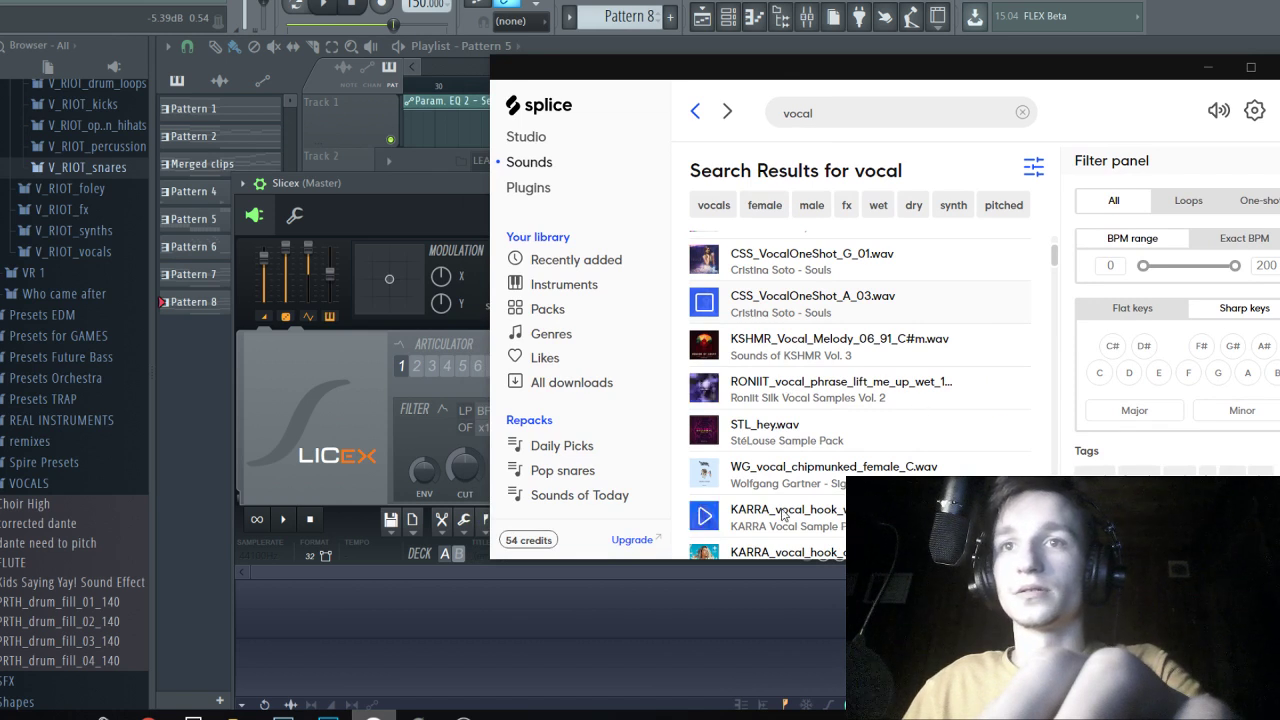
scroll(710, 462, "down", 1)
left_click_drag(966, 469, 508, 657)
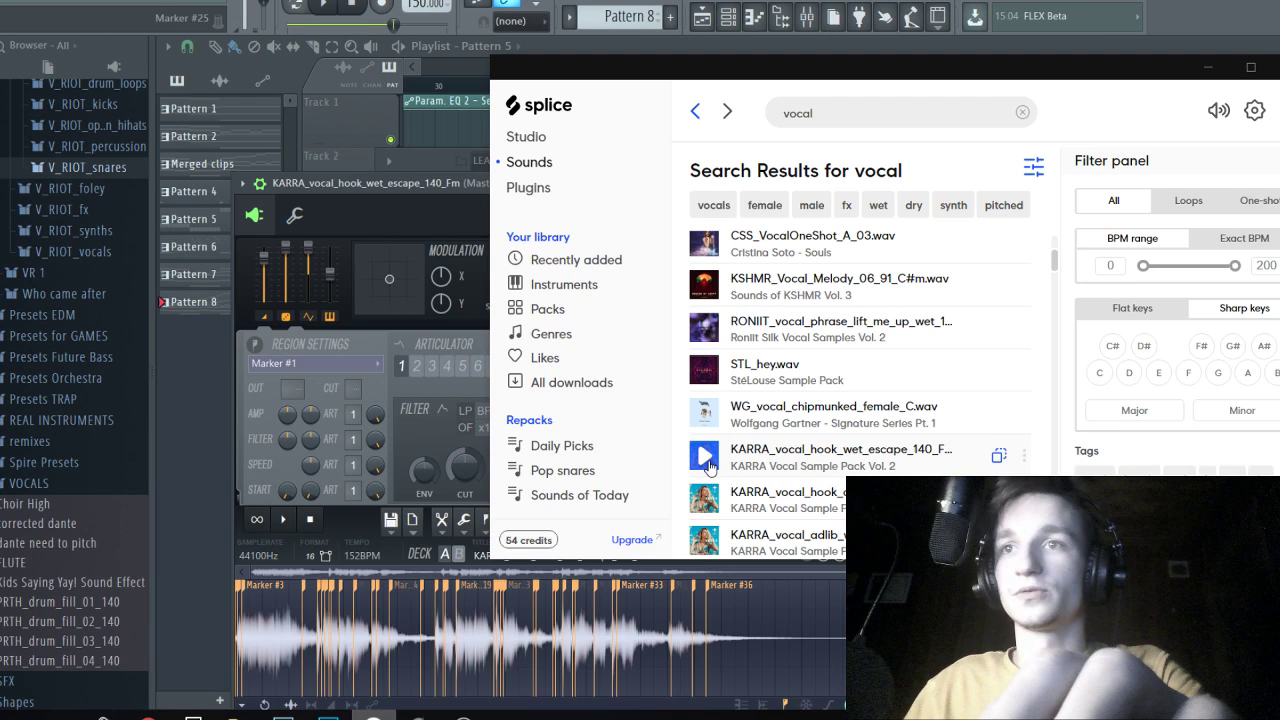
left_click_drag(463, 178, 529, 126)
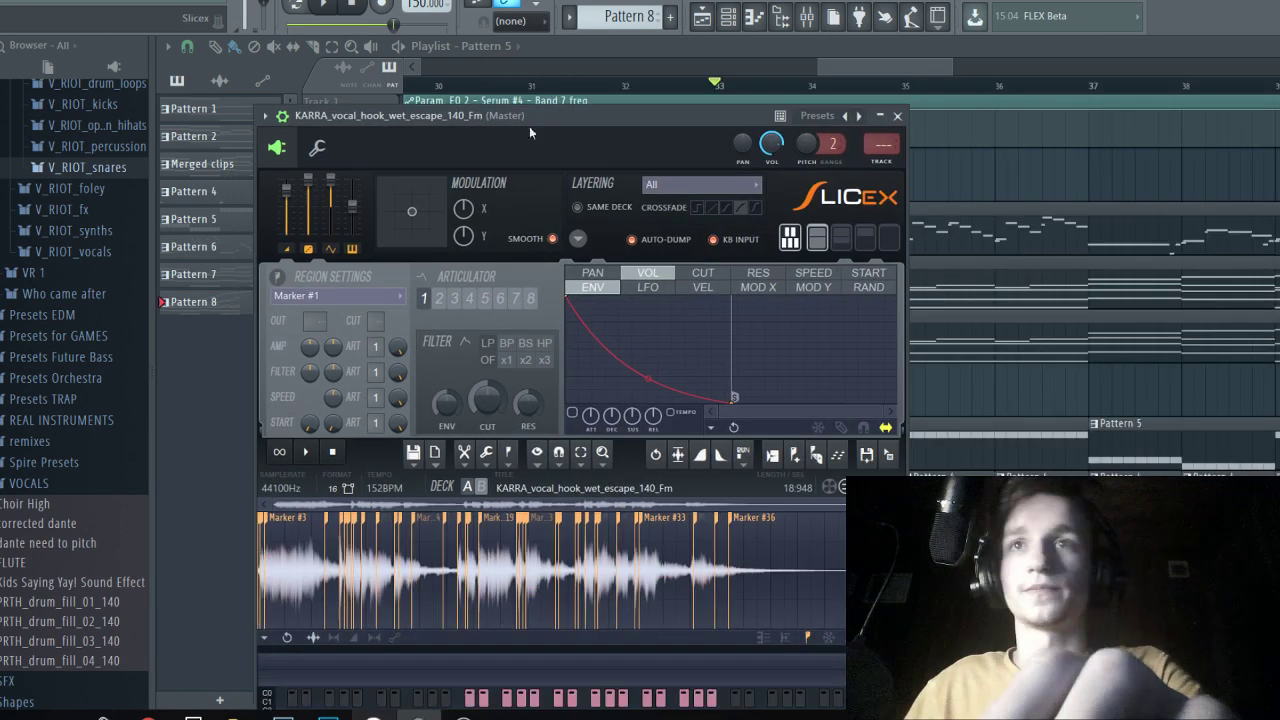
Cut the vocal Slicex channel's dumped slice notes out of Pattern 8 and create the empty Pattern 9.
left_click(728, 20)
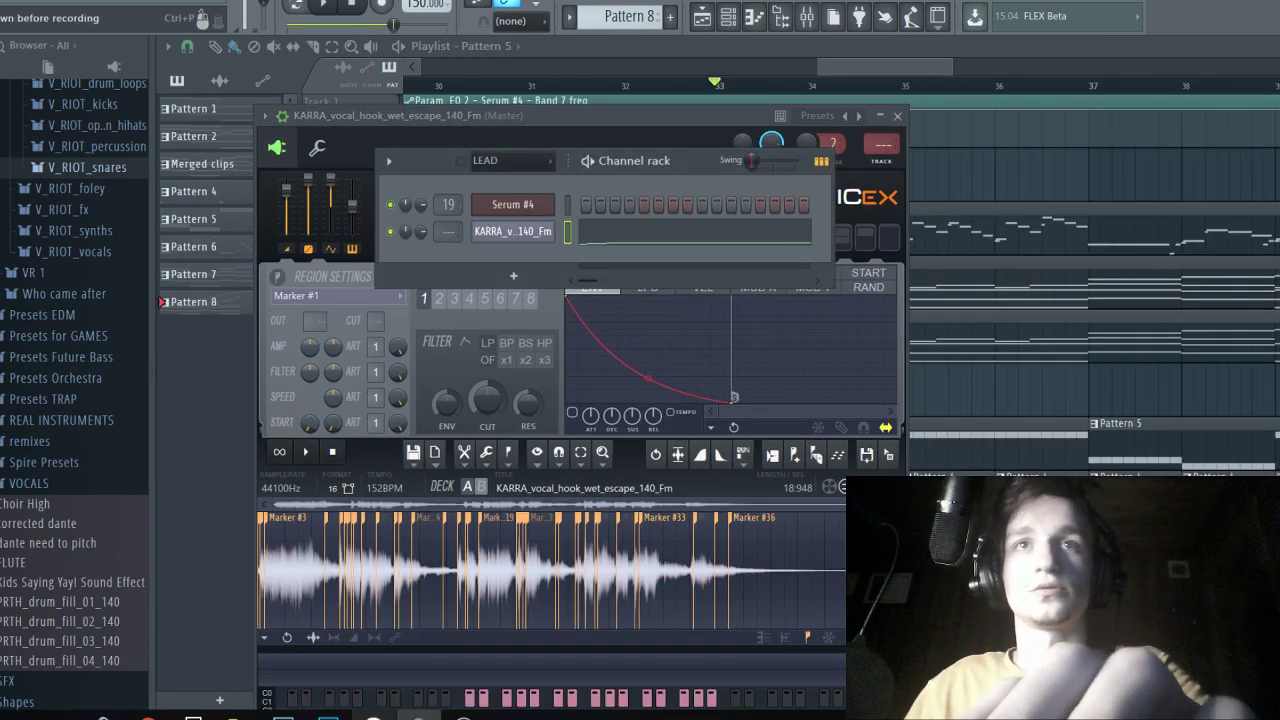
key("space")
key("space")
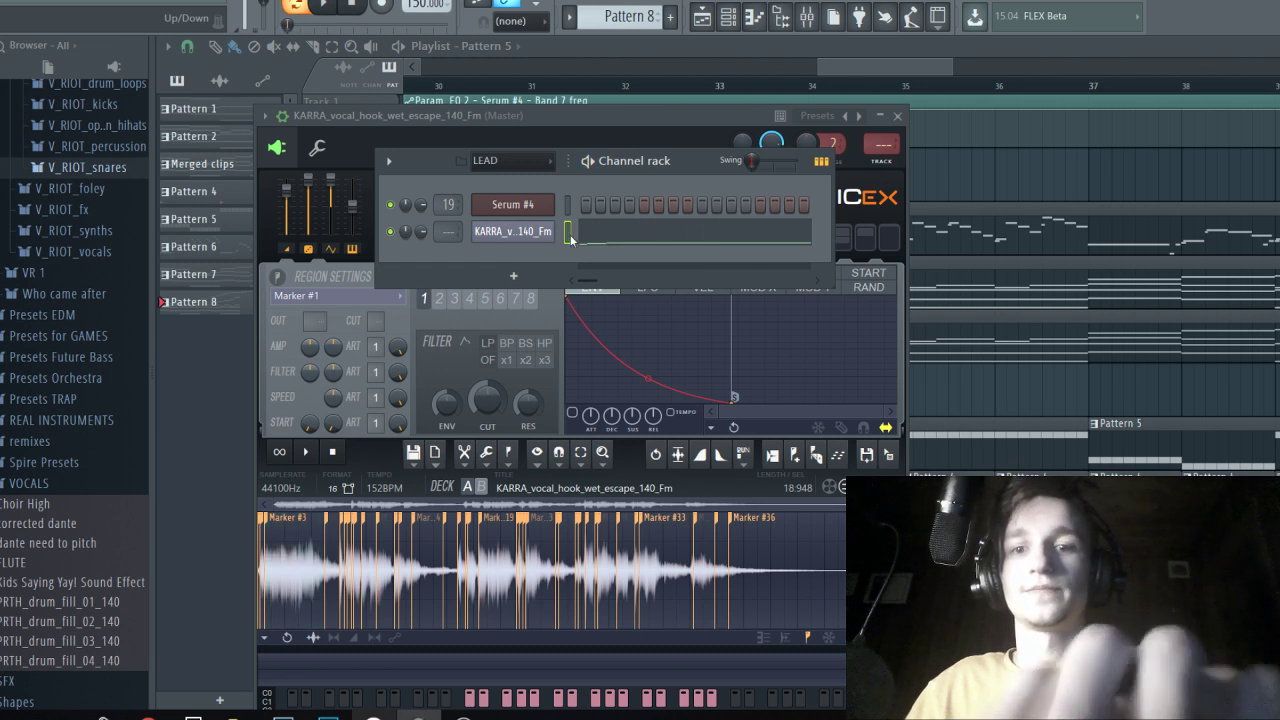
key("ctrl+x")
left_click(671, 18)
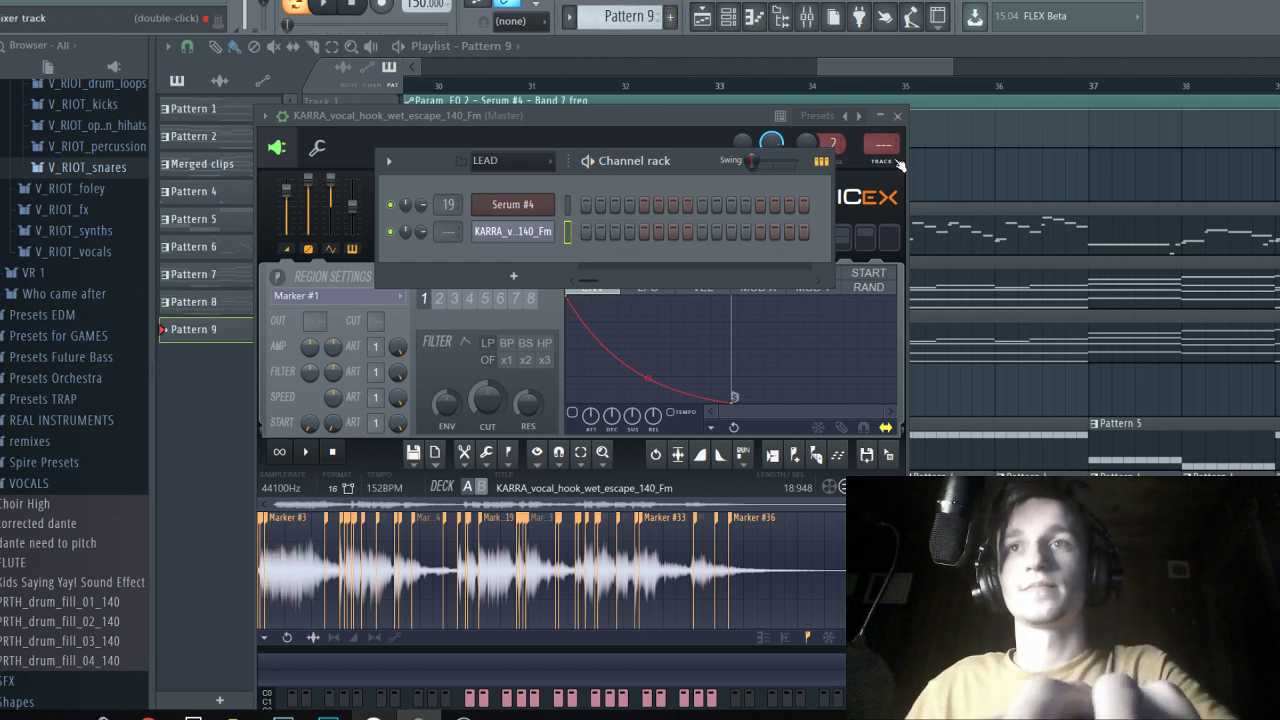
Place Pattern 9 on Track 2 at bar 33 and play the song from shortly before it.
left_click(966, 194)
left_click(720, 186)
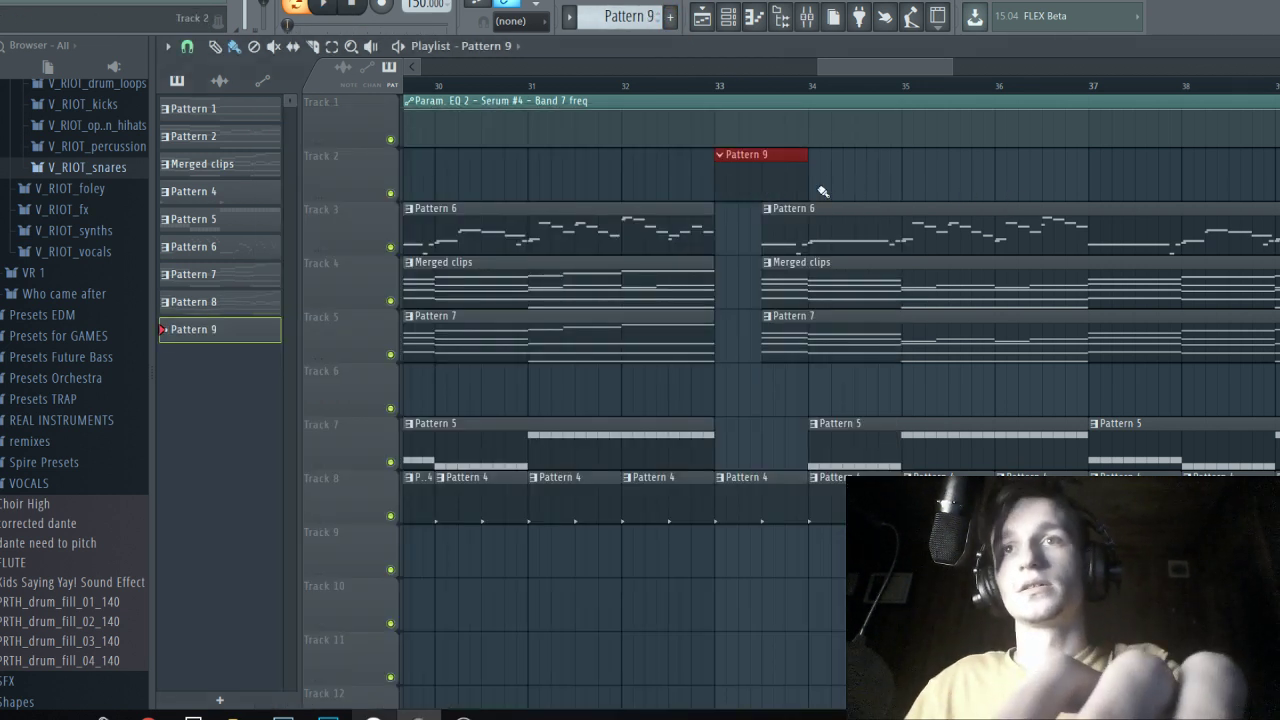
left_click(657, 84)
key("l")
key("space")
Stop playback and open the piano roll of the KARRA vocal Slicex channel for Pattern 9.
left_click(728, 17)
key("space")
right_click(537, 233)
left_click(580, 233)
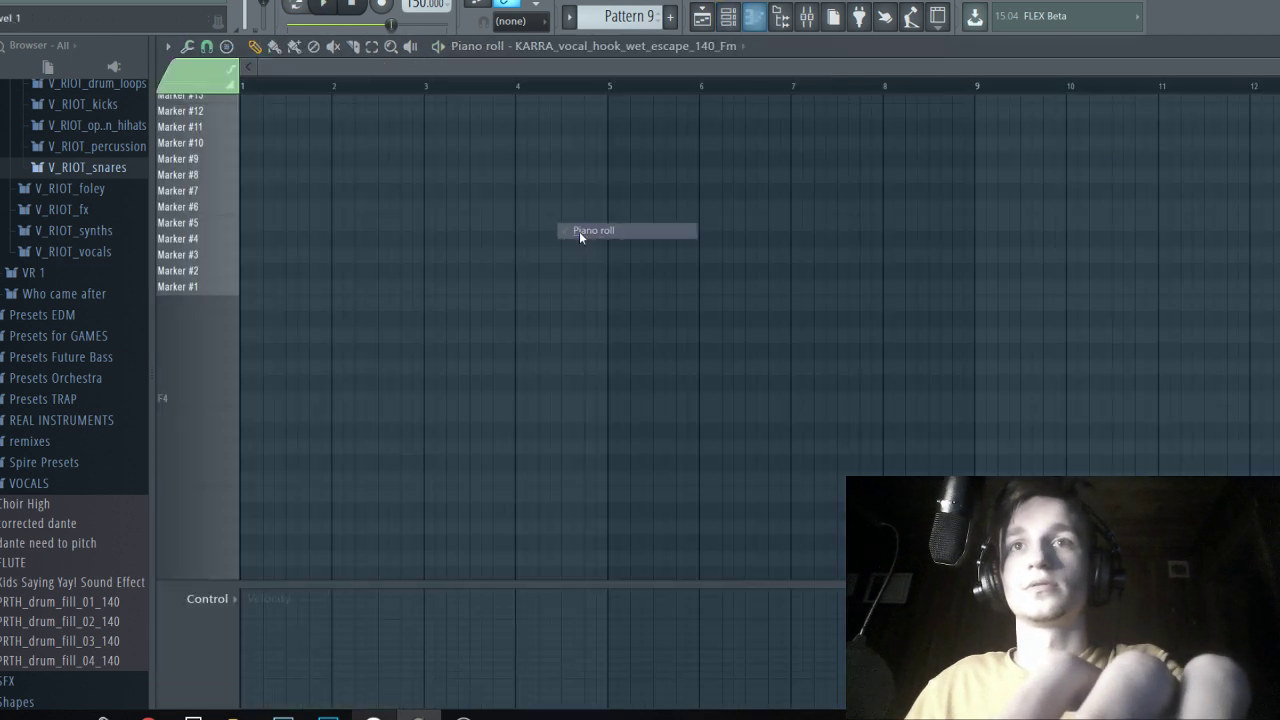
Place a Marker #23 slice note at the start of bar 1 in Pattern 9.
scroll(297, 263, "up", 1)
left_click_drag(245, 270, 235, 119)
scroll(268, 232, "up", 3)
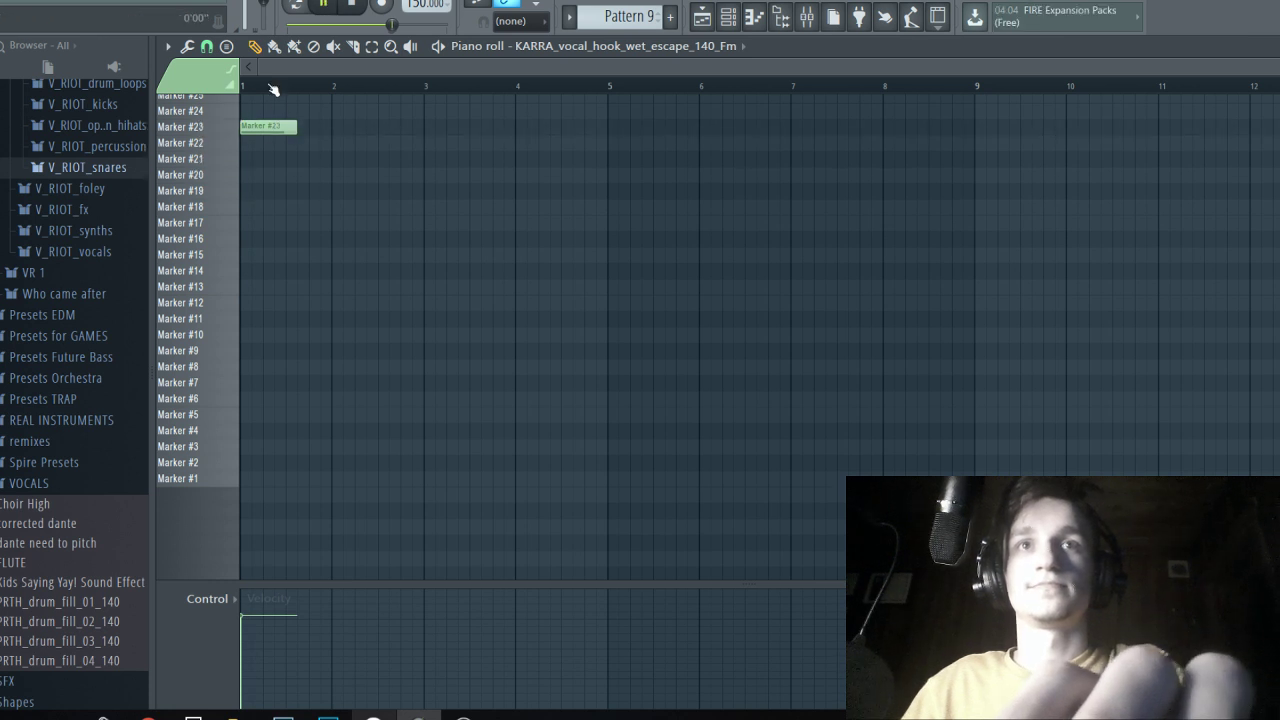
Route the KARRA vocal channel to mixer track 22 and band-limit it with Fruity parametric EQ 2 in slot 1, starting from the 20Hz + 18kHz cut preset.
left_click(728, 16)
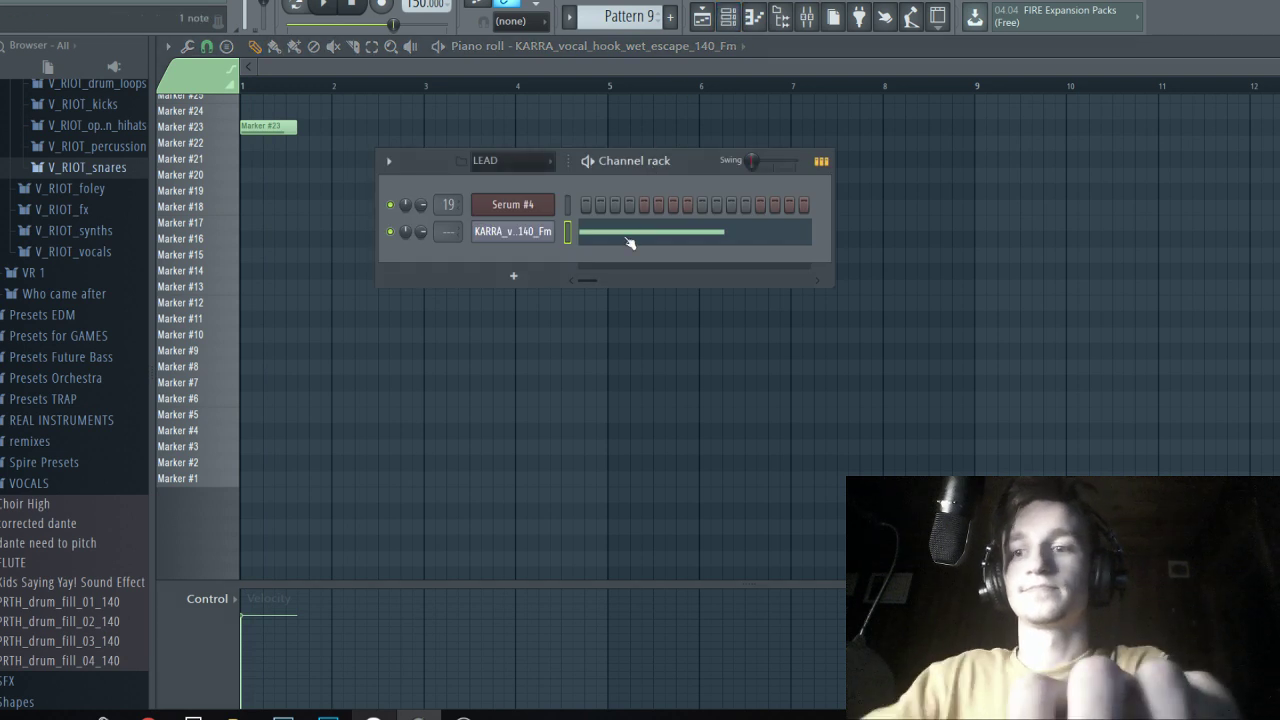
key("ctrl+l")
left_click(1091, 158)
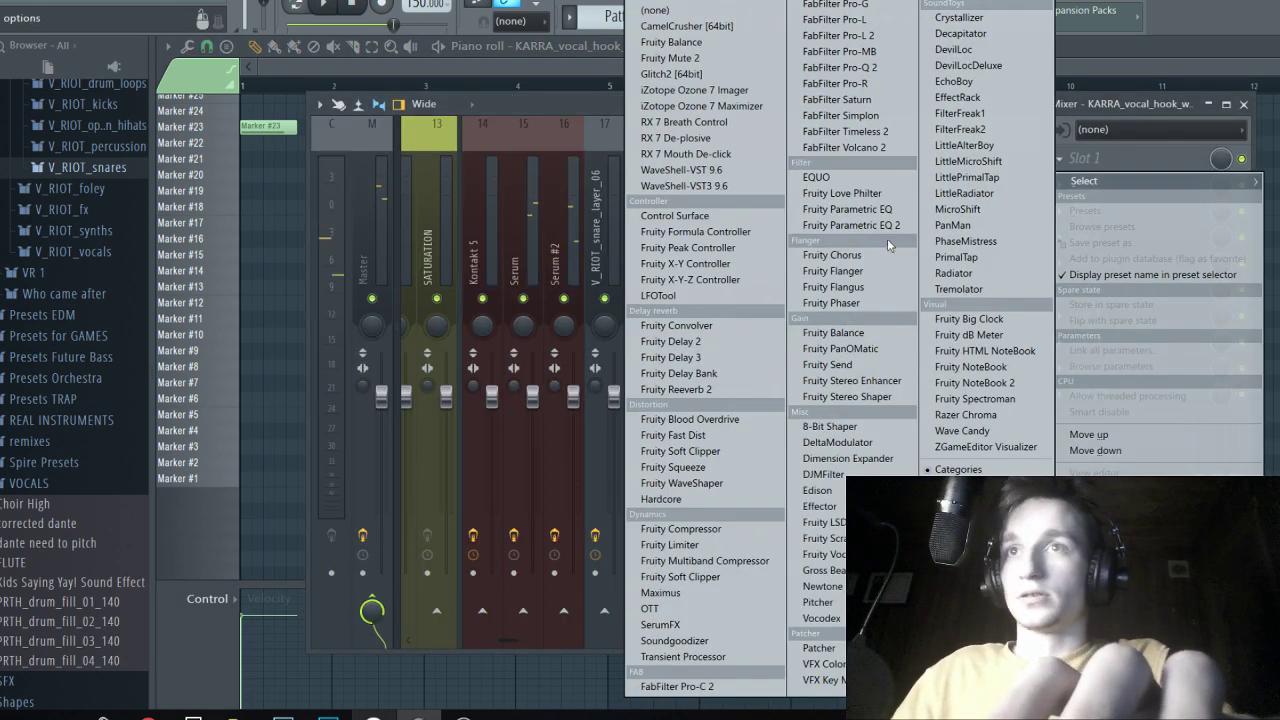
left_click(887, 238)
left_click(814, 253)
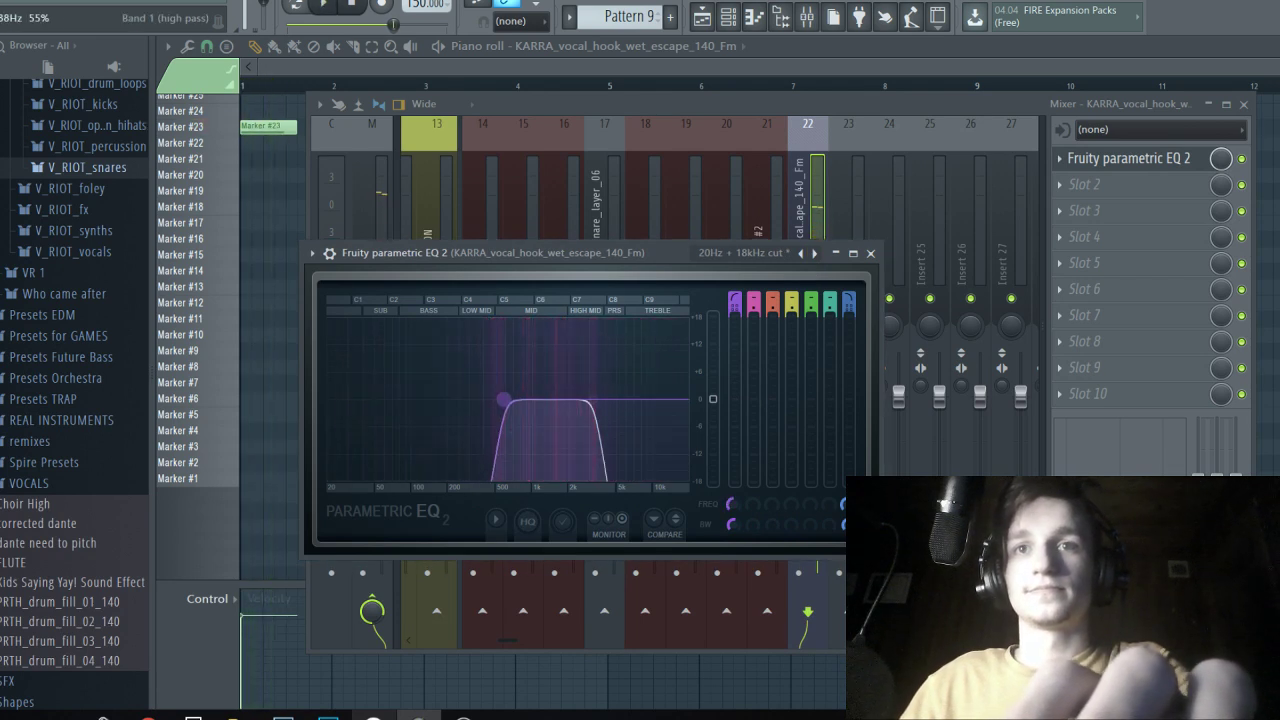
Load CamelCrusher into slot 2 of the vocal track, save the project, and change the patch from Annihilate to American HiGain.
left_click(1120, 190)
left_click(686, 25)
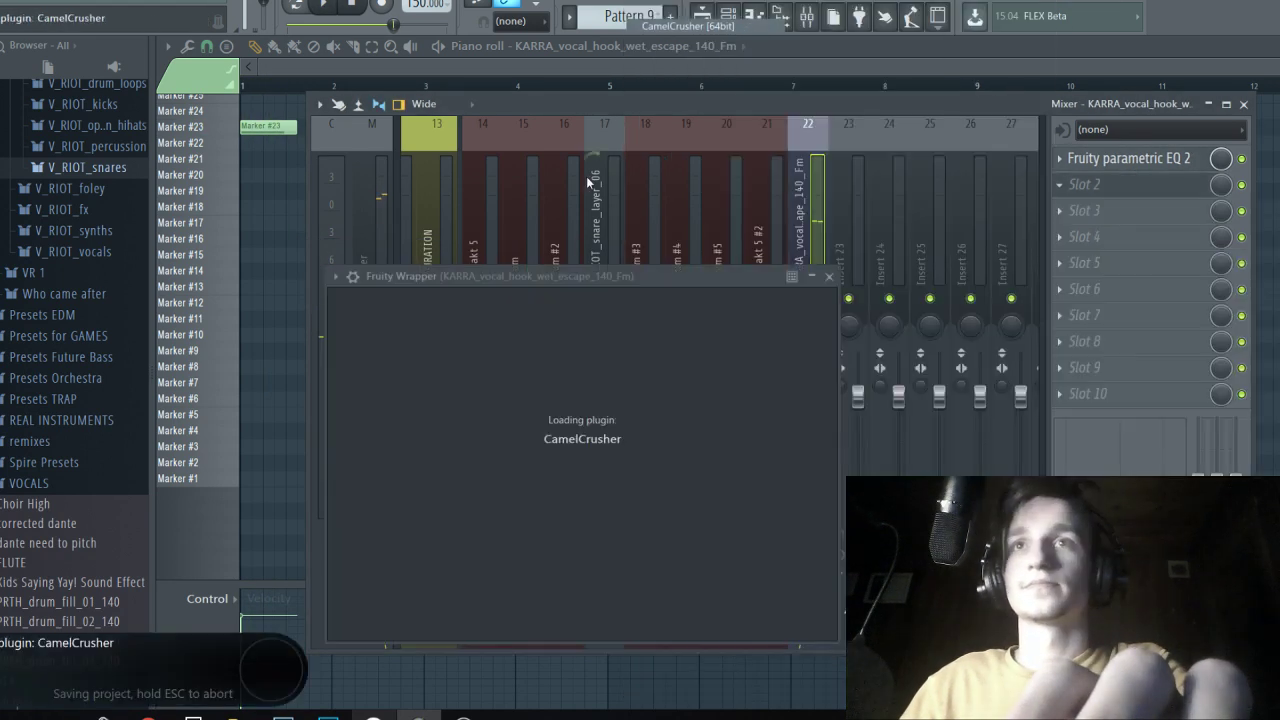
key("ctrl+s")
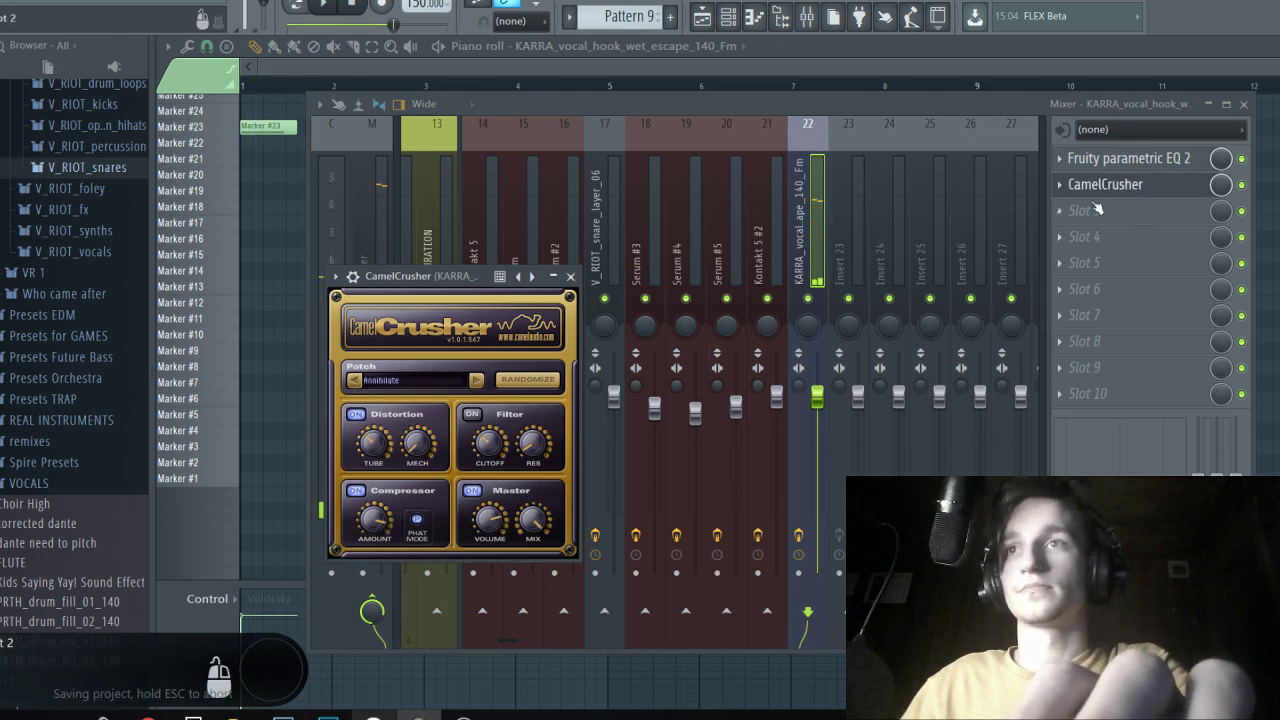
left_click(475, 380)
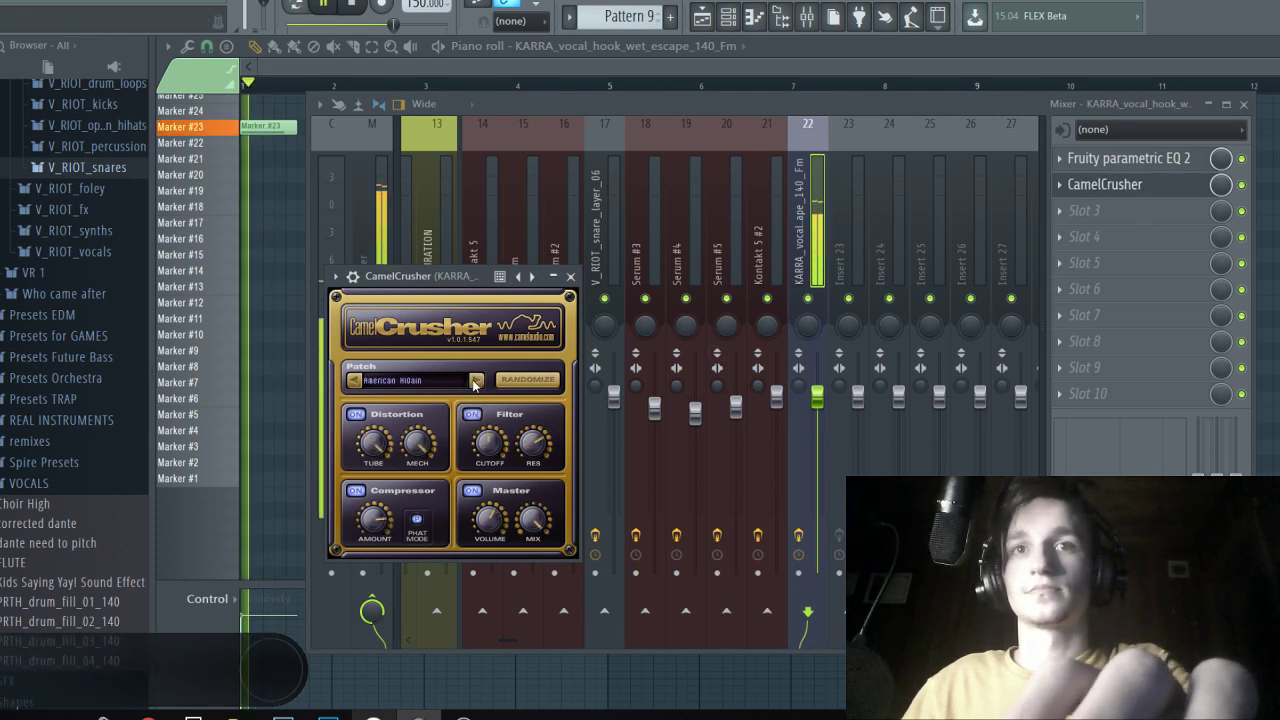
Add Fruity parametric EQ 2 in slot 3 with the 20Hz + 18kHz cut preset and narrow its low and high cuts.
left_click(1135, 210)
left_click(850, 207)
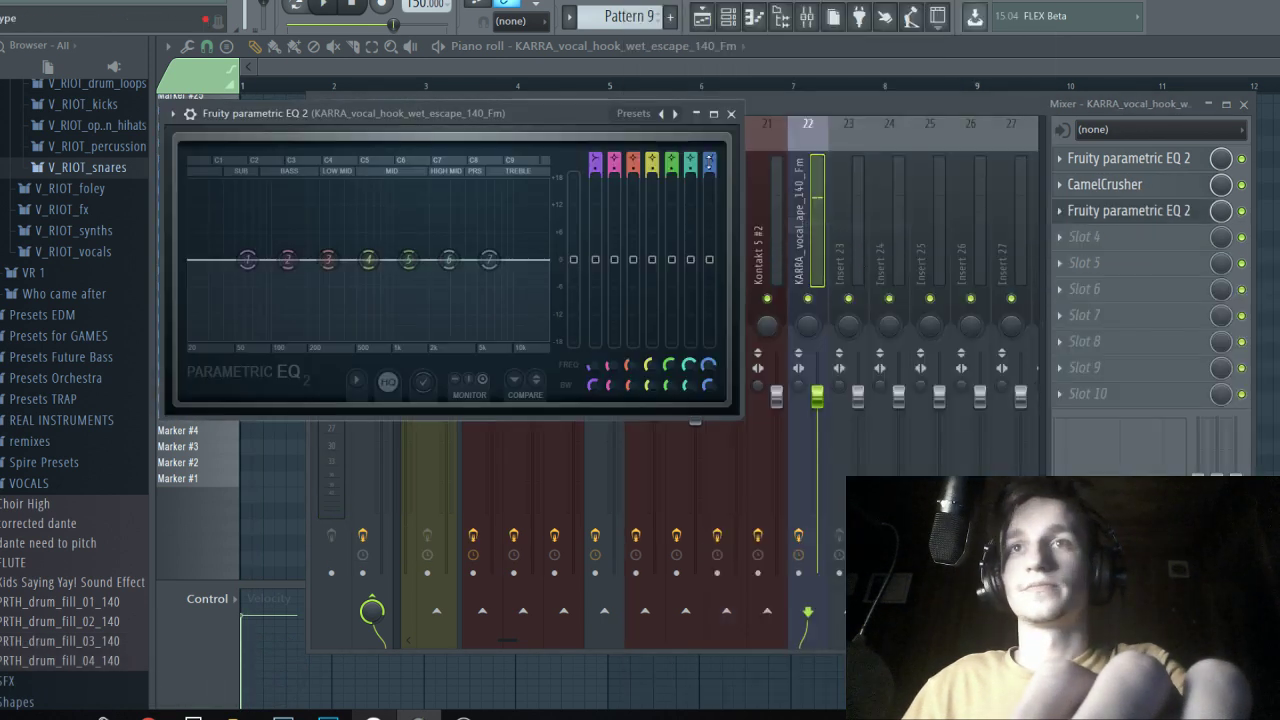
left_click(675, 113)
left_click_drag(453, 260, 450, 260)
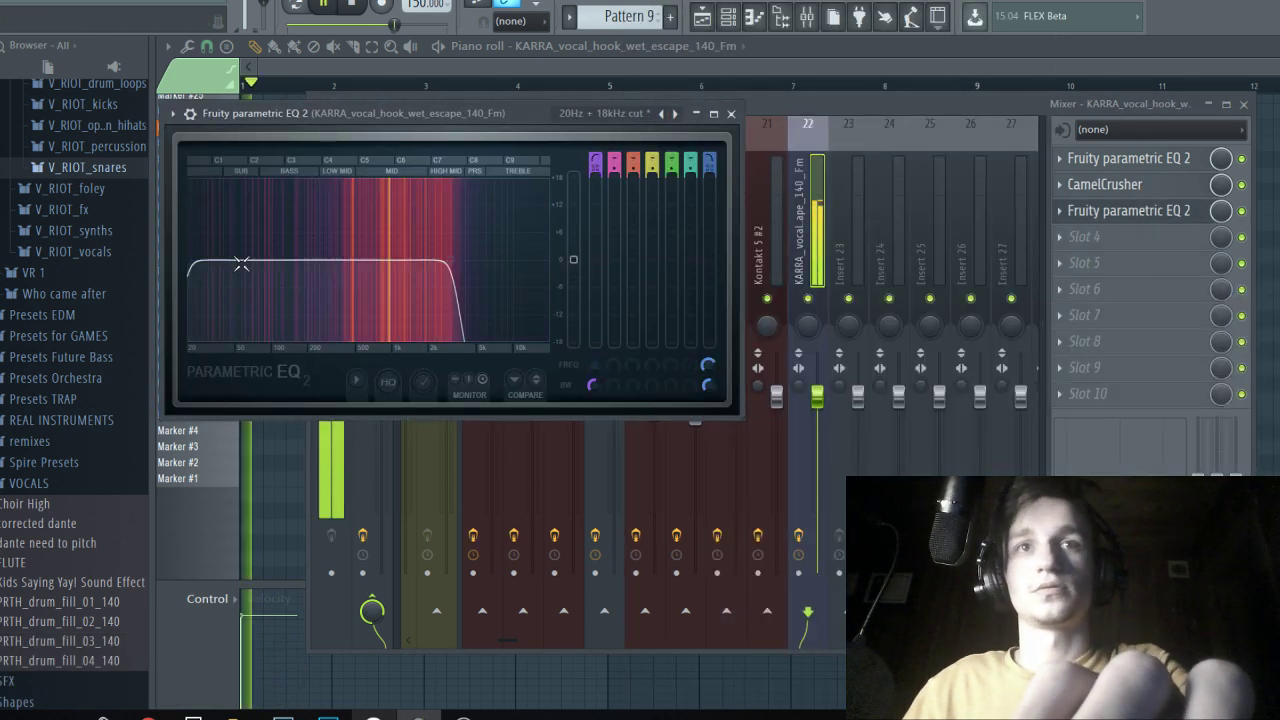
left_click_drag(190, 260, 346, 260)
Load FabFilter Pro-R into slot 4 of the vocal track with the Dark yet Light Space preset and listen to the pattern.
left_click(1123, 210)
left_click(1084, 236)
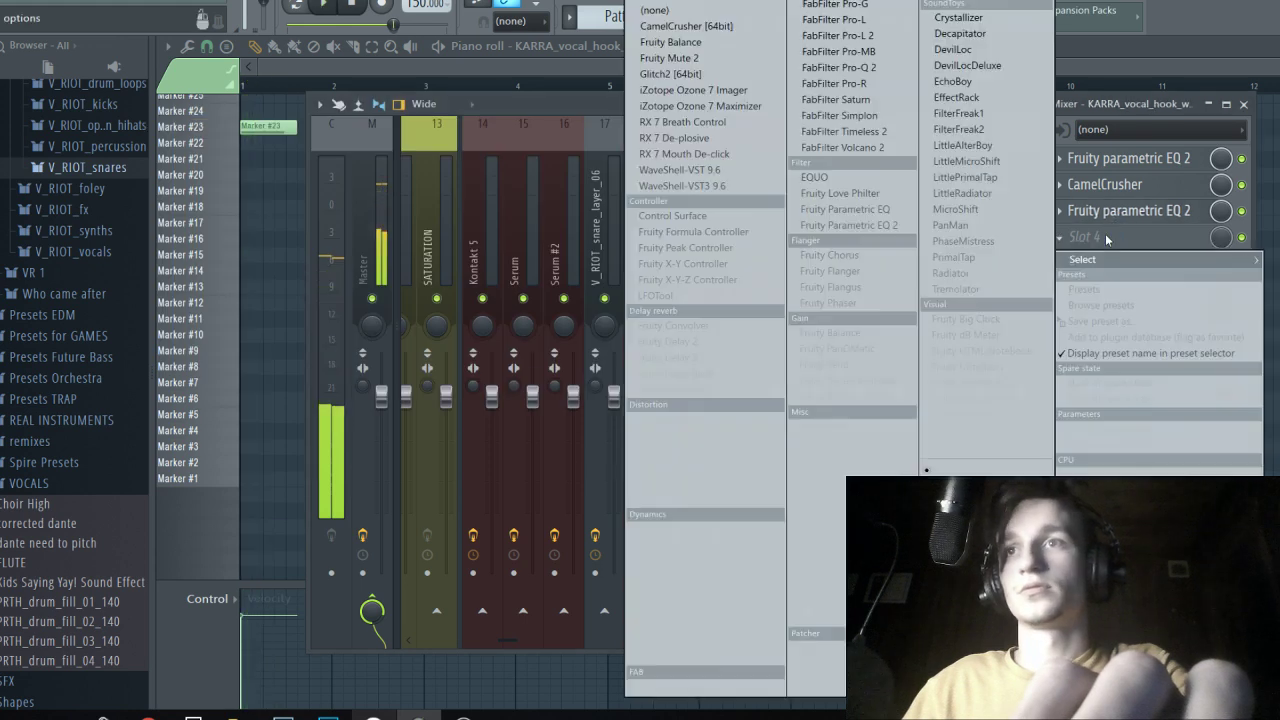
left_click(835, 83)
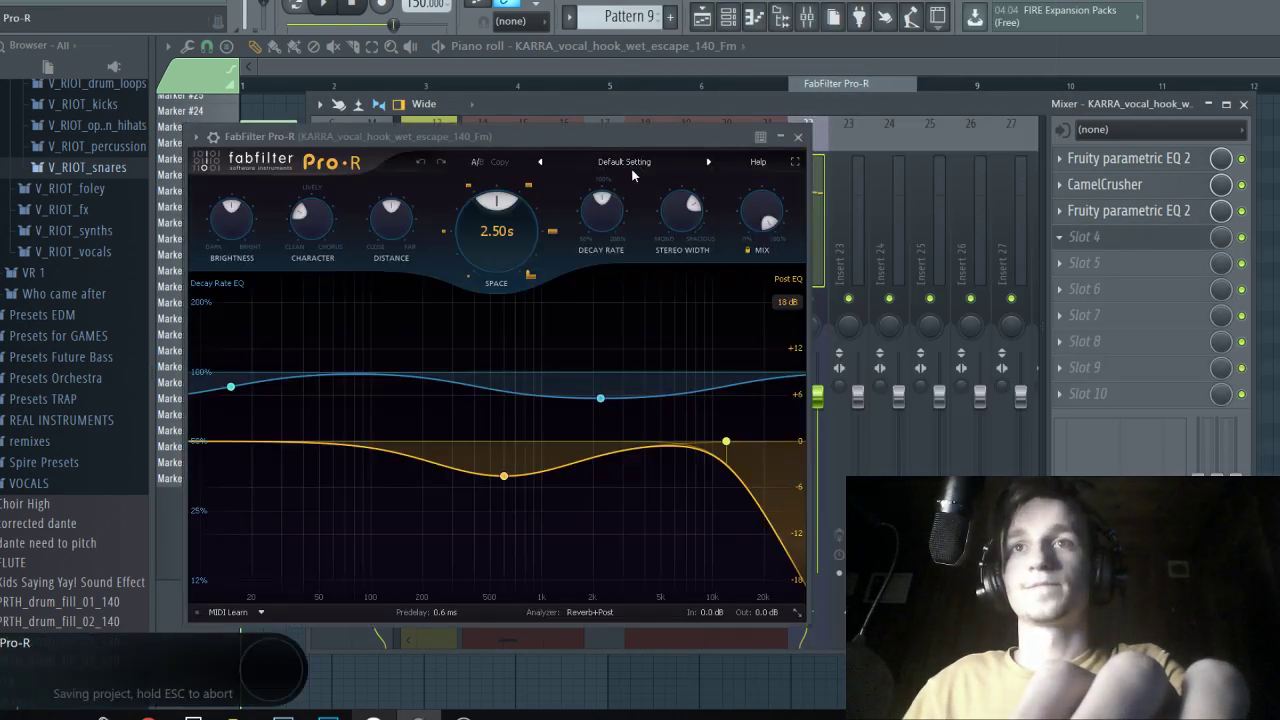
left_click(625, 162)
mouse_move(640, 218)
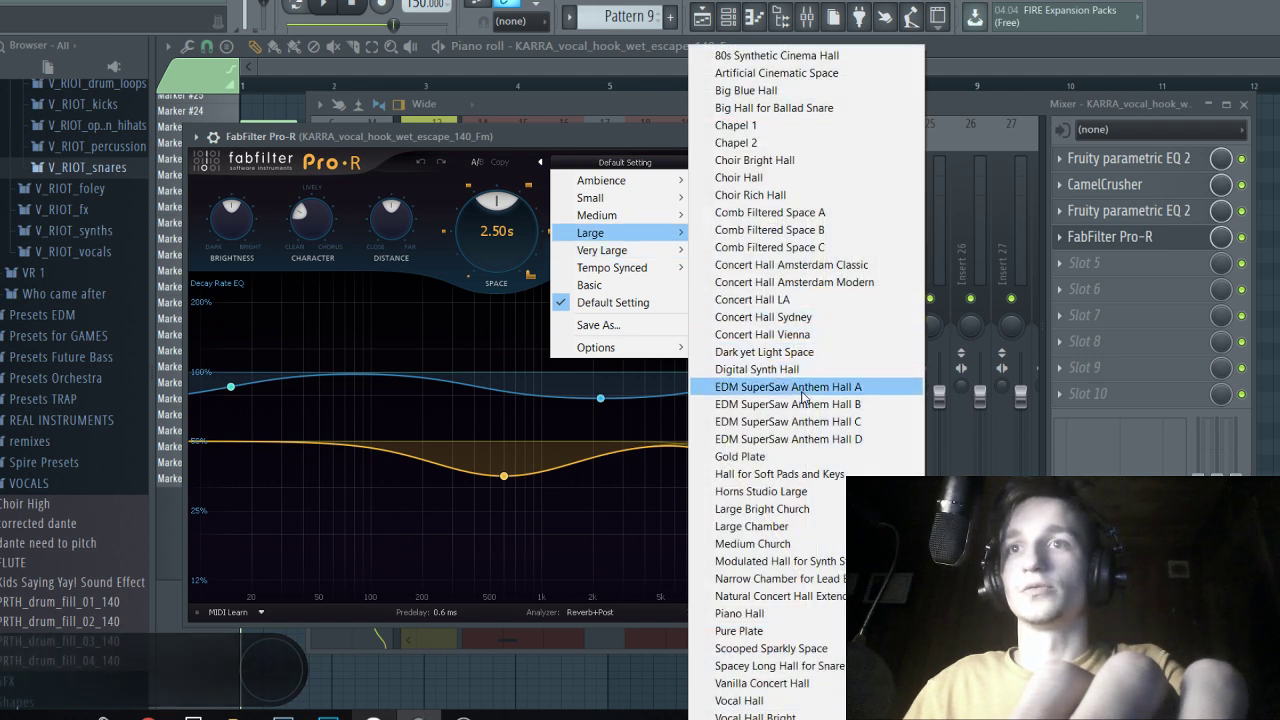
left_click(790, 352)
key("space")
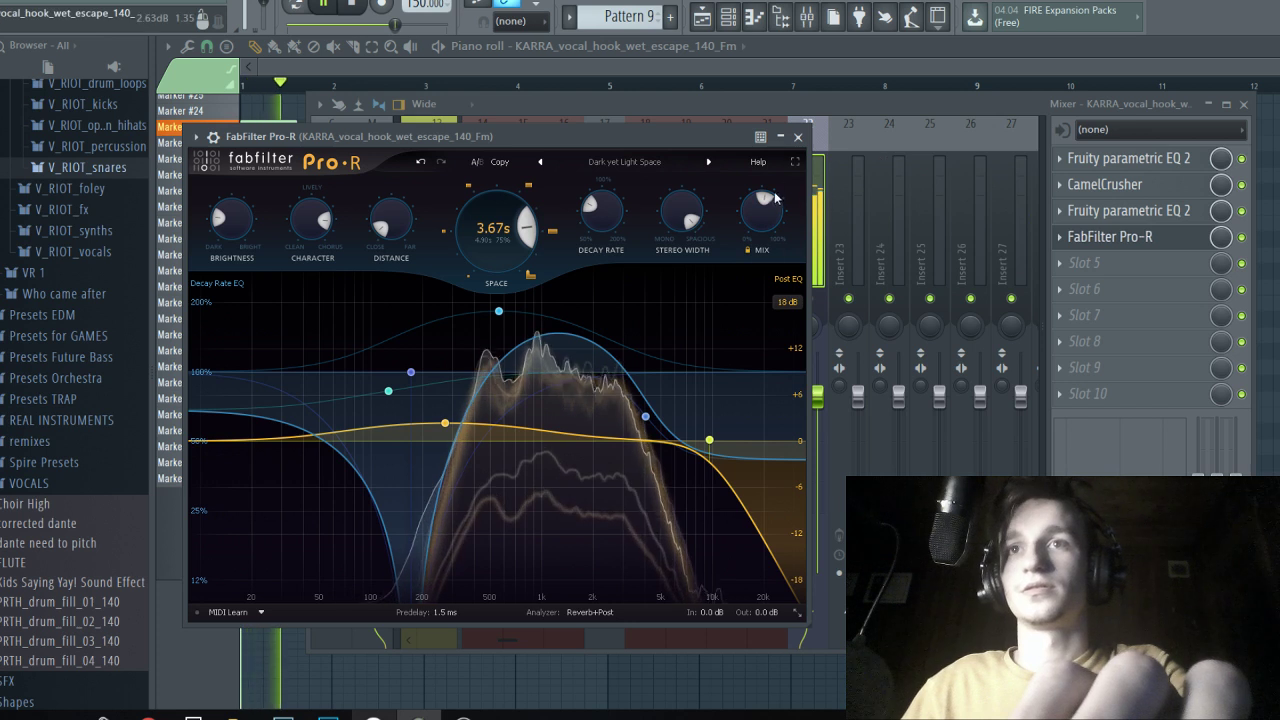
left_click(798, 137)
key("space")
Play back the processed Marker #23 slice in the piano roll and look over the other slice markers.
key("F9")
scroll(217, 240, "up", 3)
key("space")
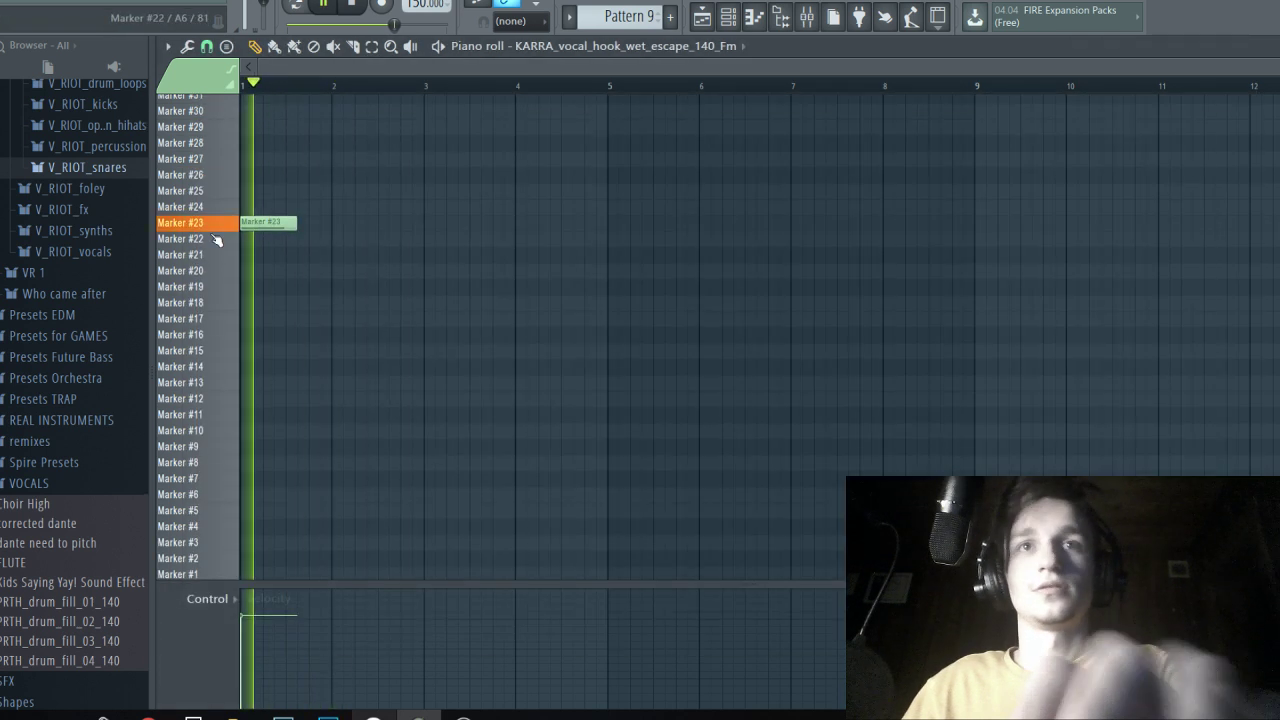
scroll(335, 268, "up", 4)
scroll(400, 285, "up", 2)
key("space")
left_click_drag(433, 272, 432, 312)
right_click(432, 306)
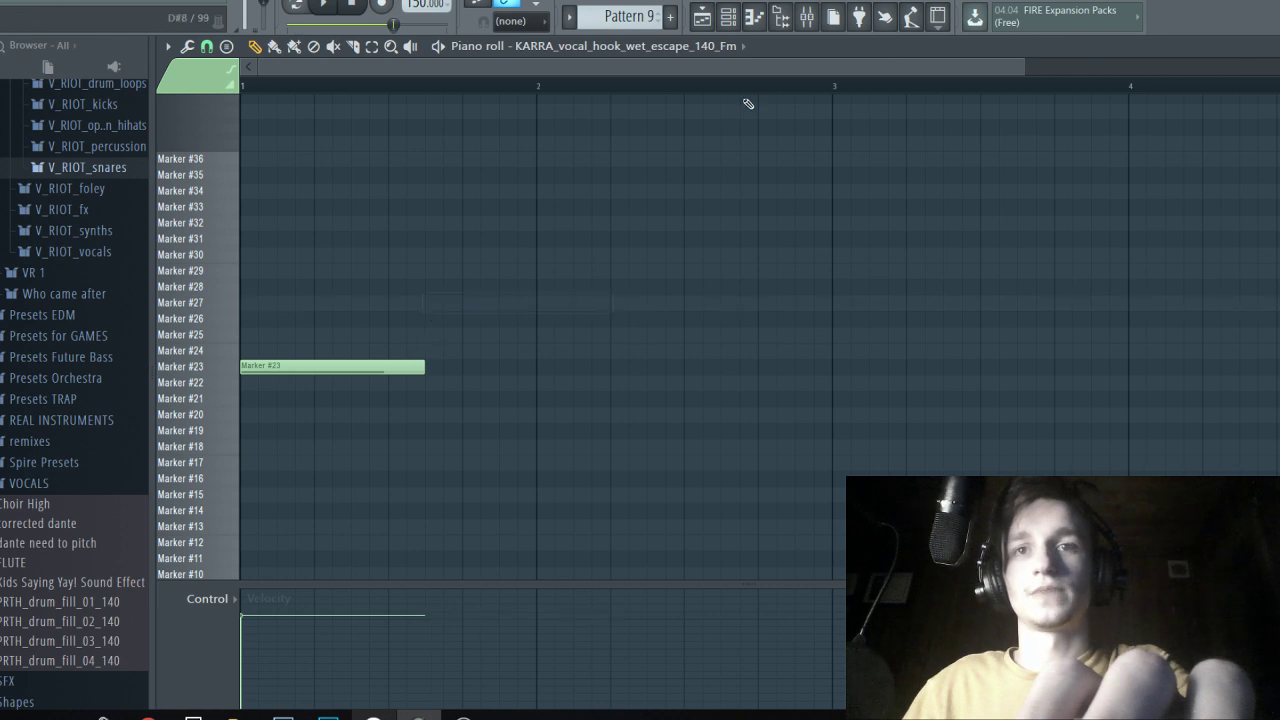
Switch to Splice, audition the KARRA vocals, and load KARRA_vocal_adlib_wet_ooh_01_140_Fm into the vocal channel's Slicex.
left_click(750, 28)
key("F6")
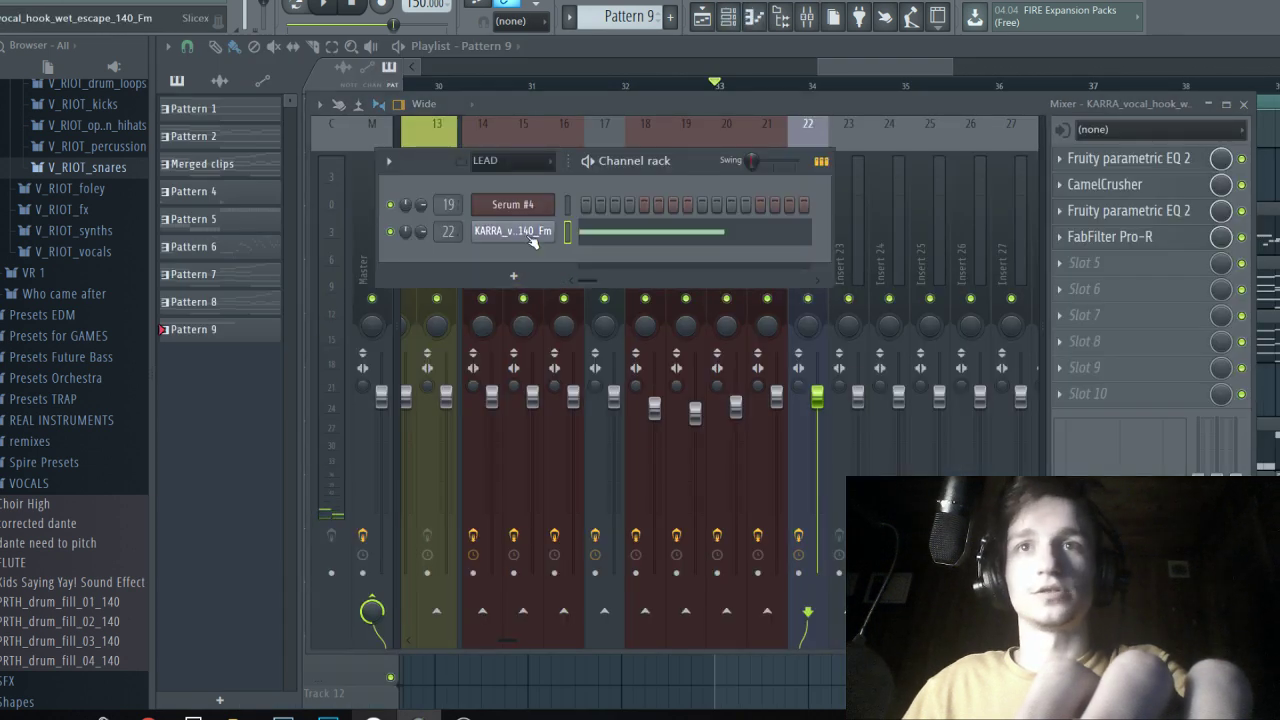
left_click(531, 238)
left_click(374, 717)
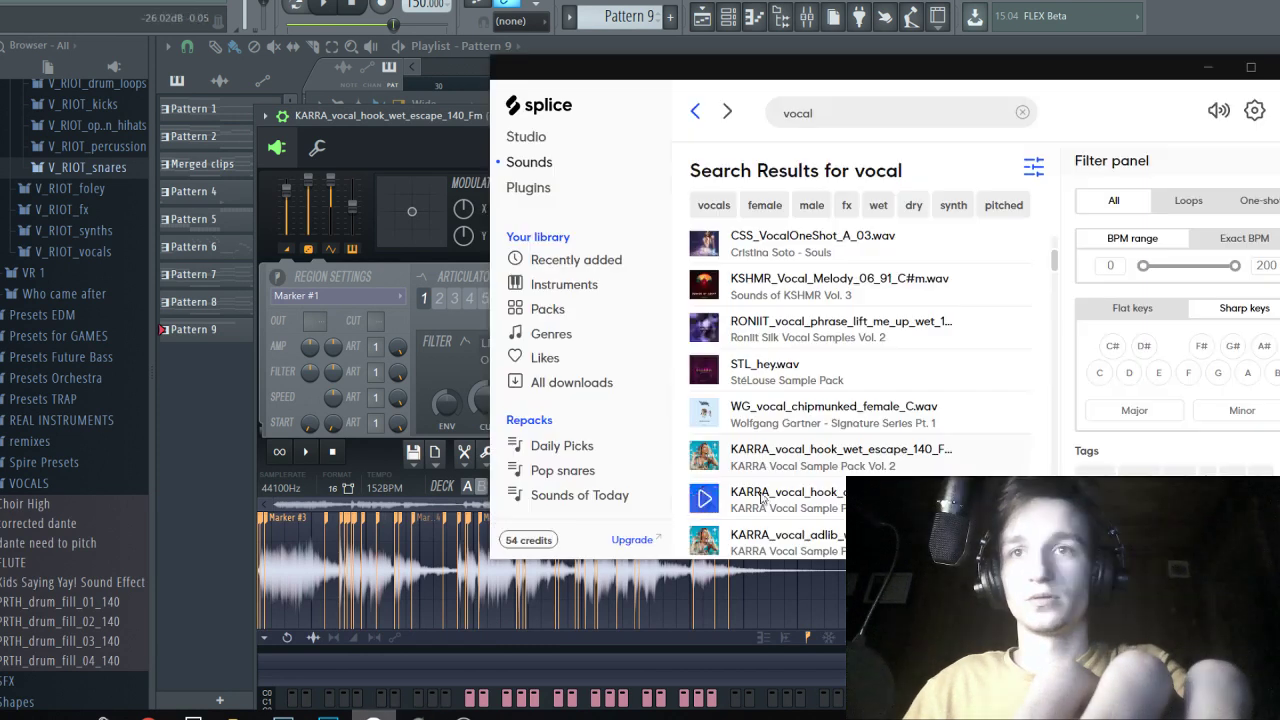
left_click(703, 498)
scroll(705, 490, "down", 1)
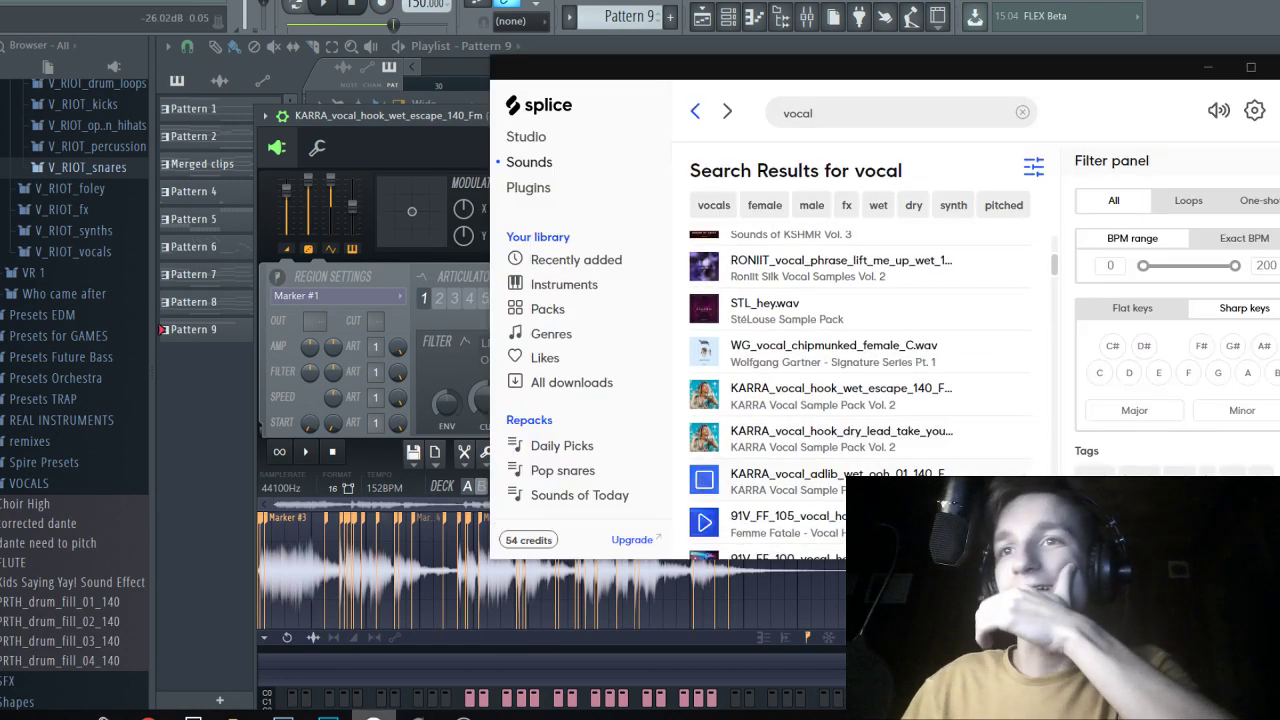
left_click_drag(840, 504, 490, 453)
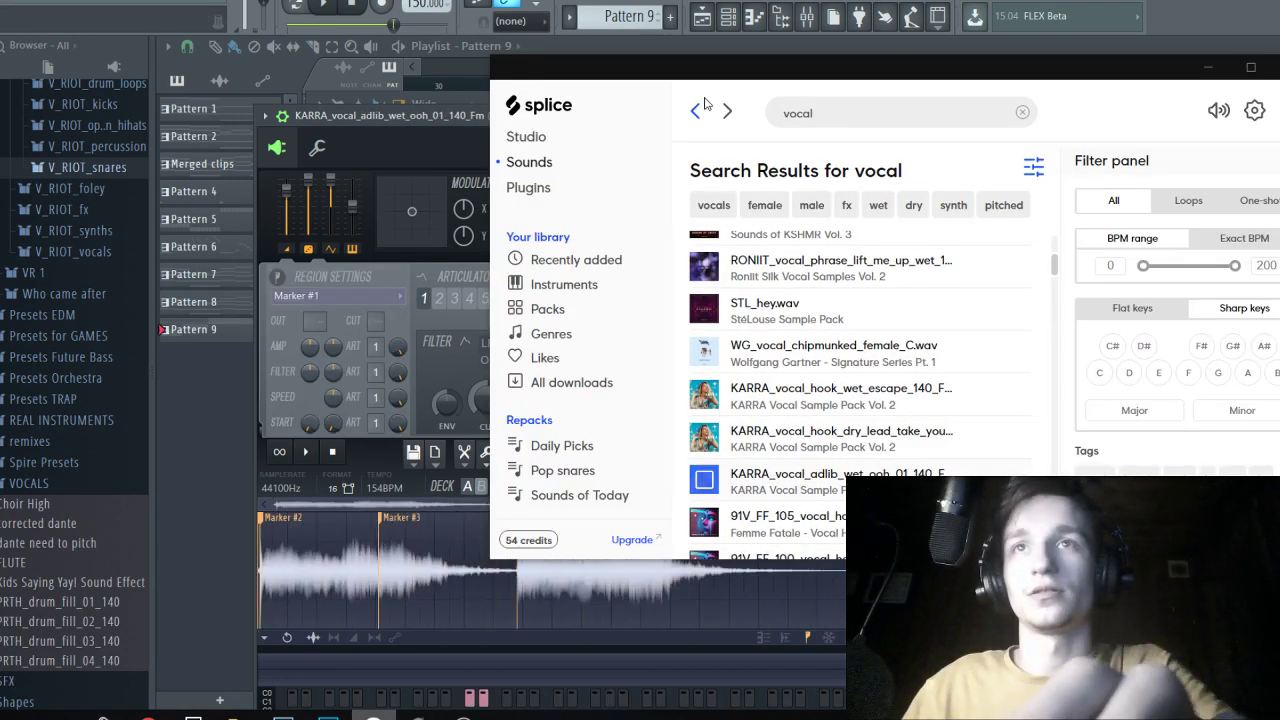
Play the newly loaded vocal slices and open the Slicex channel's piano roll for Pattern 9.
left_click(731, 22)
key("space")
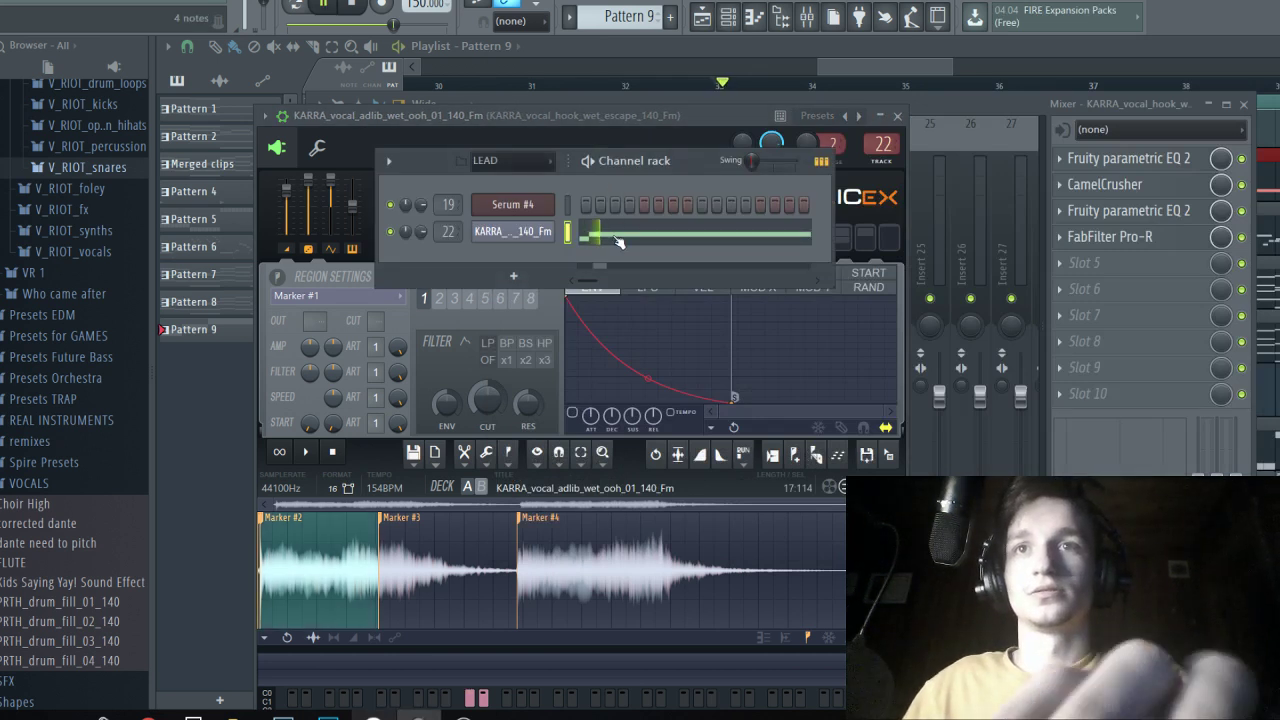
left_click(624, 236)
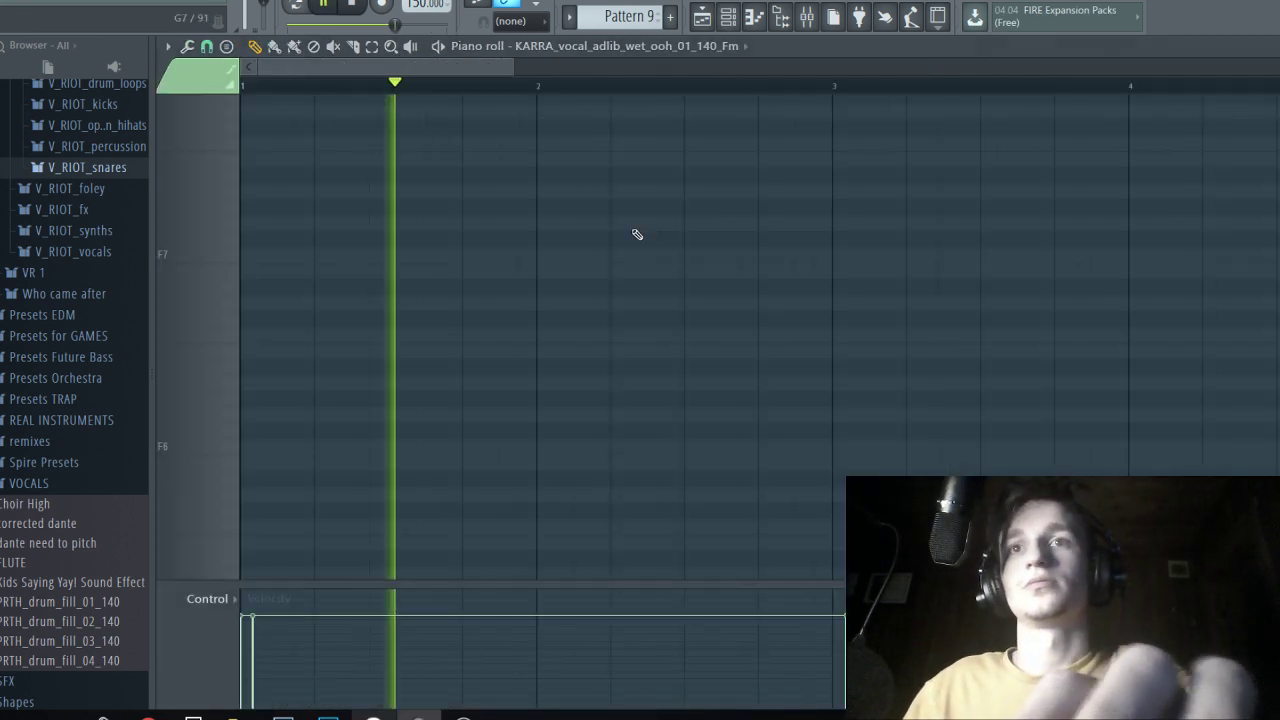
key("space")
scroll(603, 320, "up", 5)
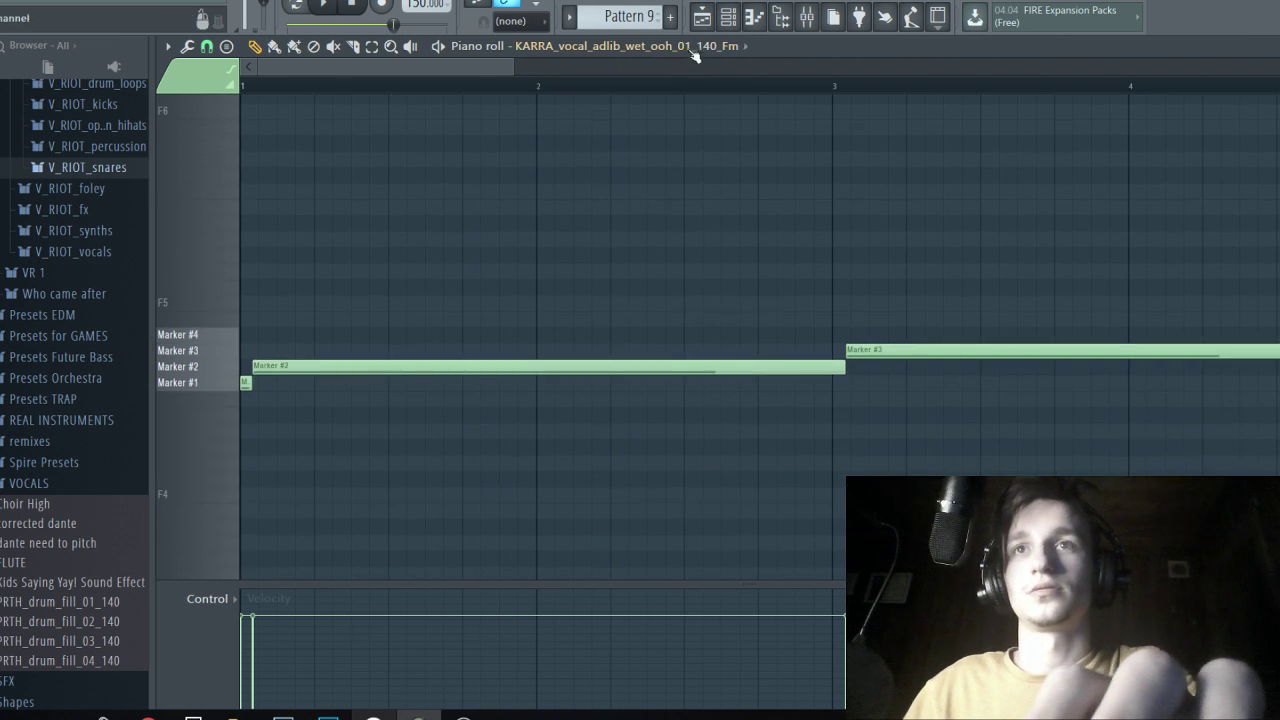
Show note fine pitch in the piano roll's control lane and audition the Marker #2 note.
left_click(203, 632)
left_click(257, 686)
left_click(389, 361)
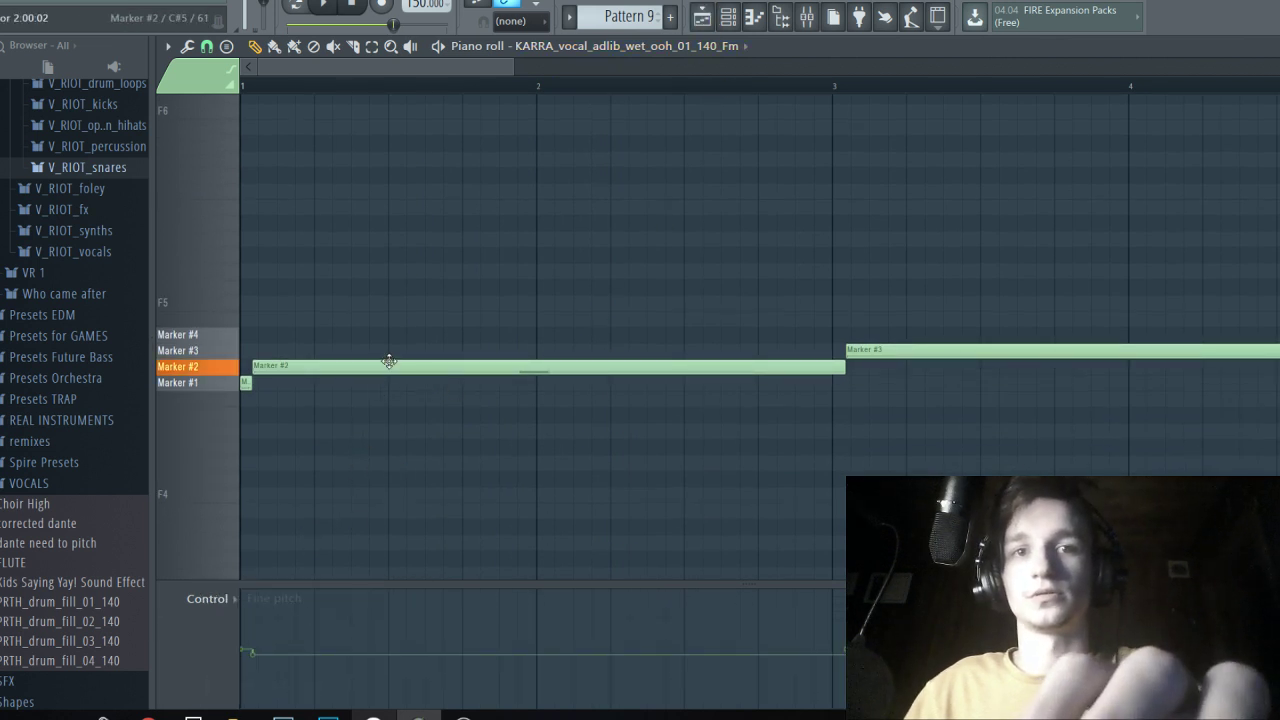
left_click(389, 361)
left_click(389, 361)
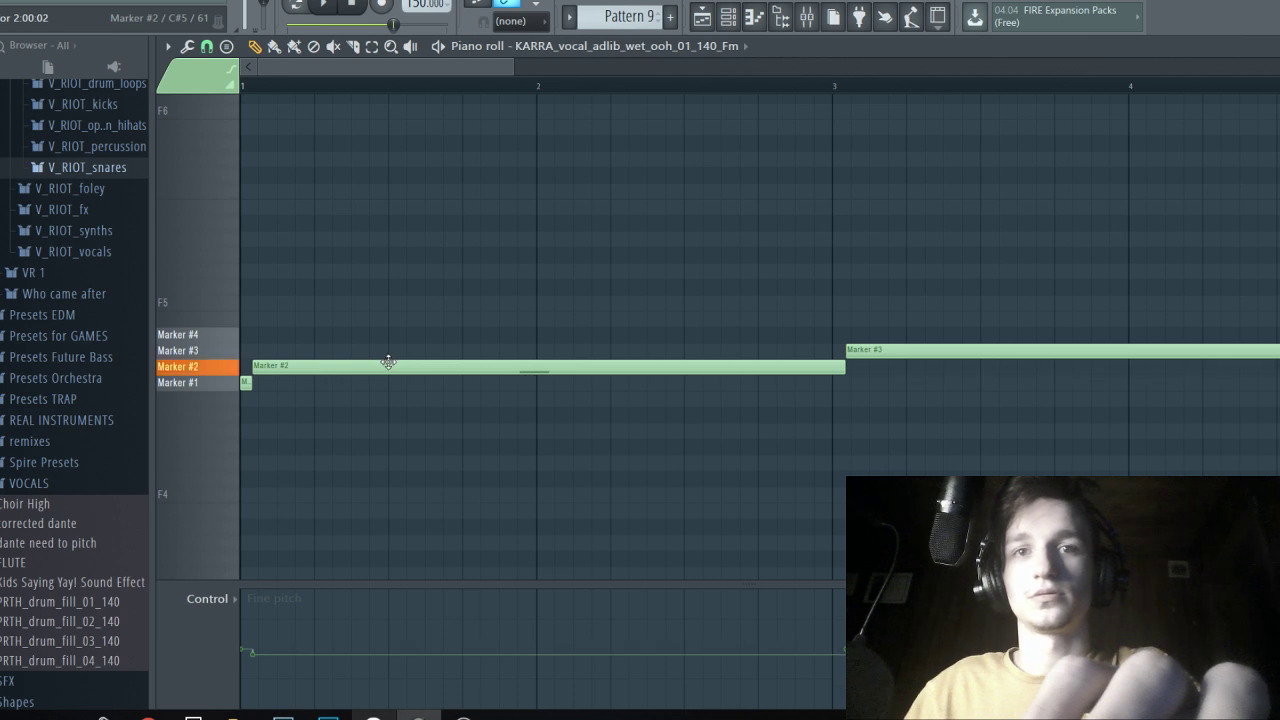
Switch to the YouTube live dashboard to read the stream chat, and return to the FL Studio mixer with Splice out of the way.
left_click(813, 24)
key("alt+Tab")
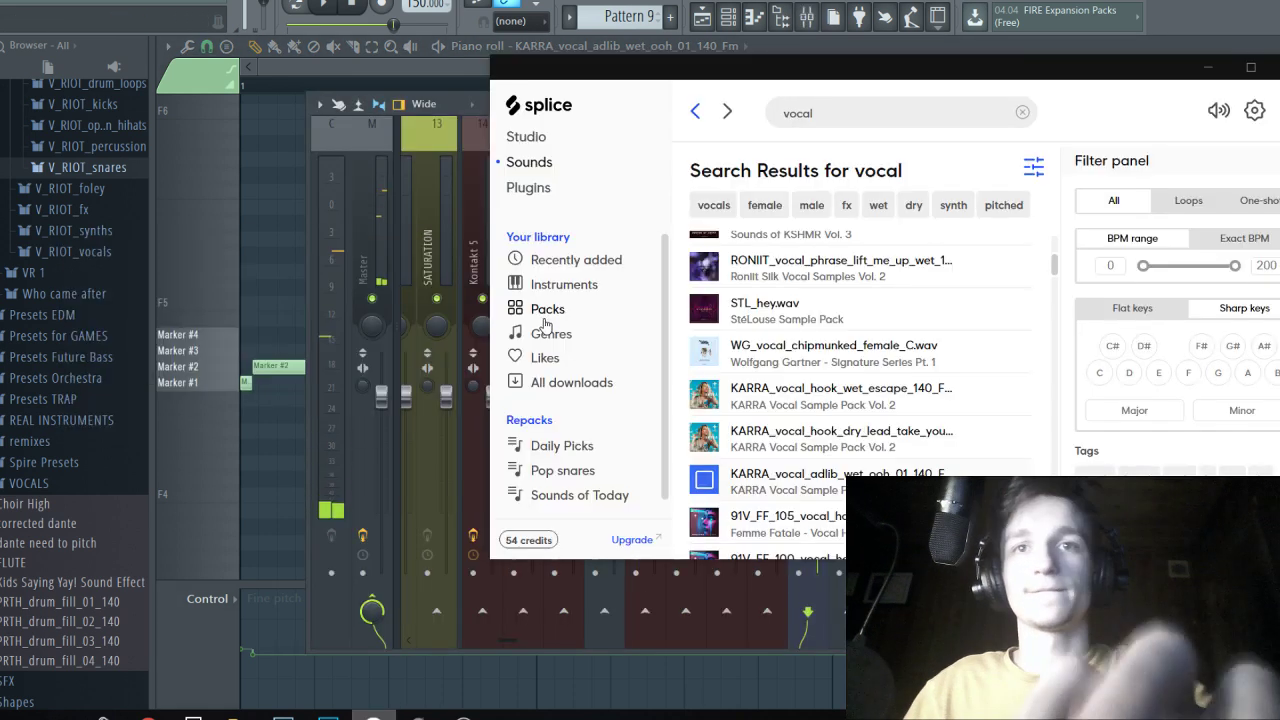
key("alt+Tab")
key("alt+Tab")
key("alt+Tab")
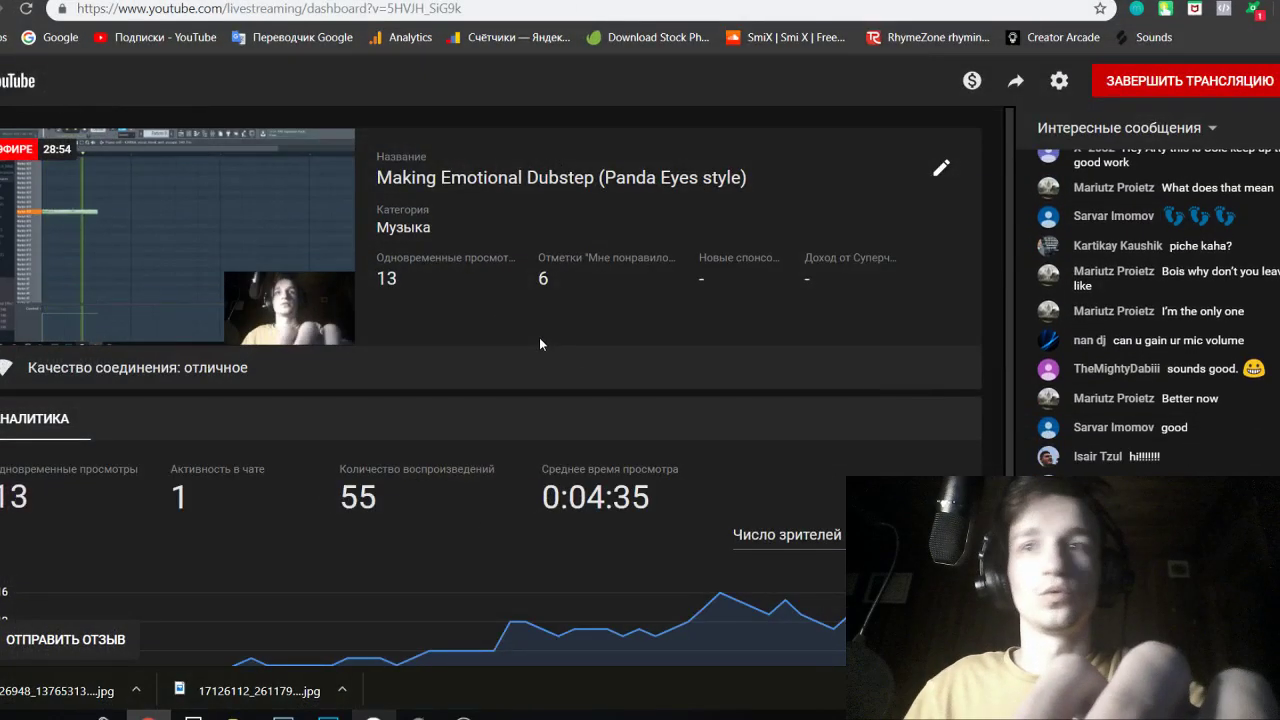
scroll(818, 540, "down", 1)
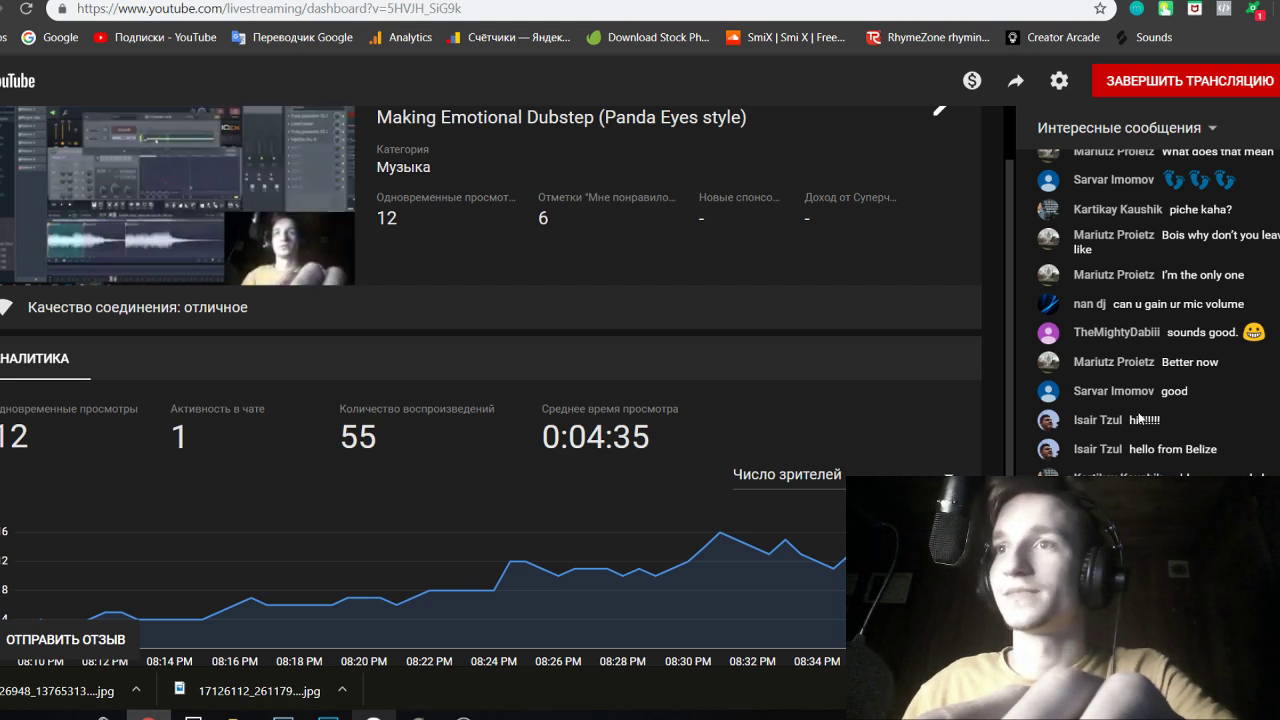
left_click(1209, 0)
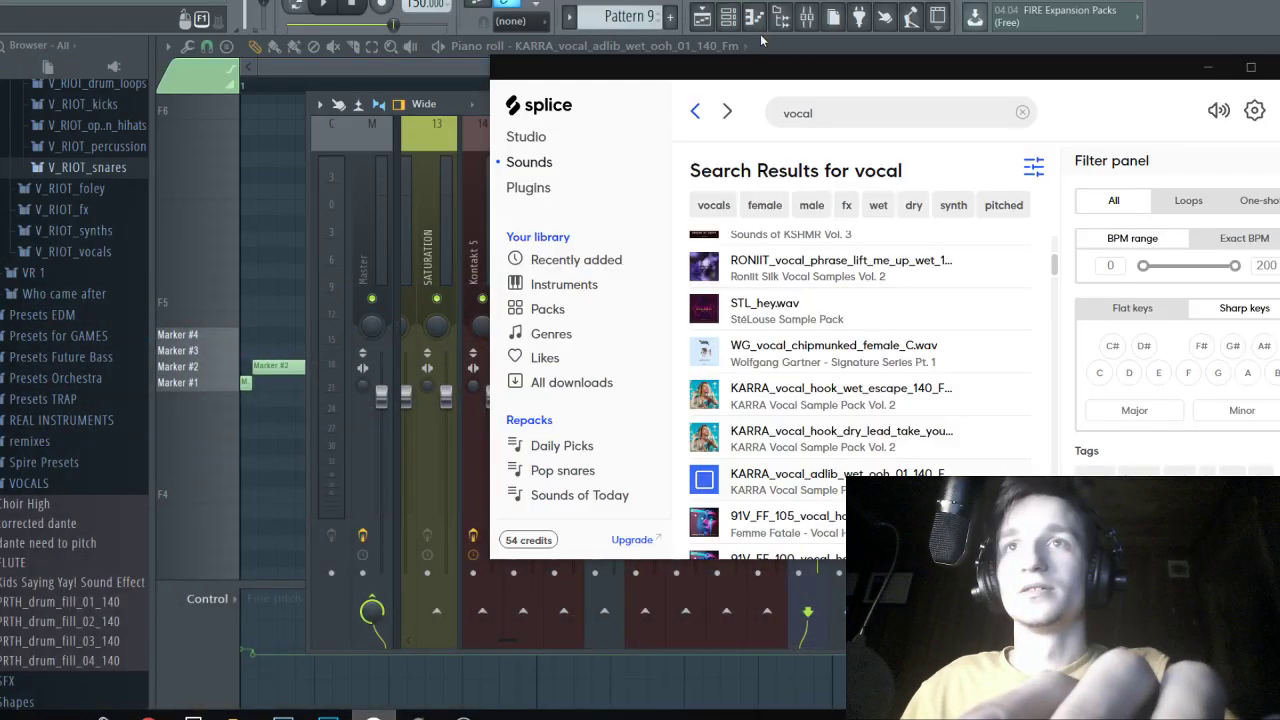
left_click_drag(868, 68, 718, 122)
left_click(1061, 122)
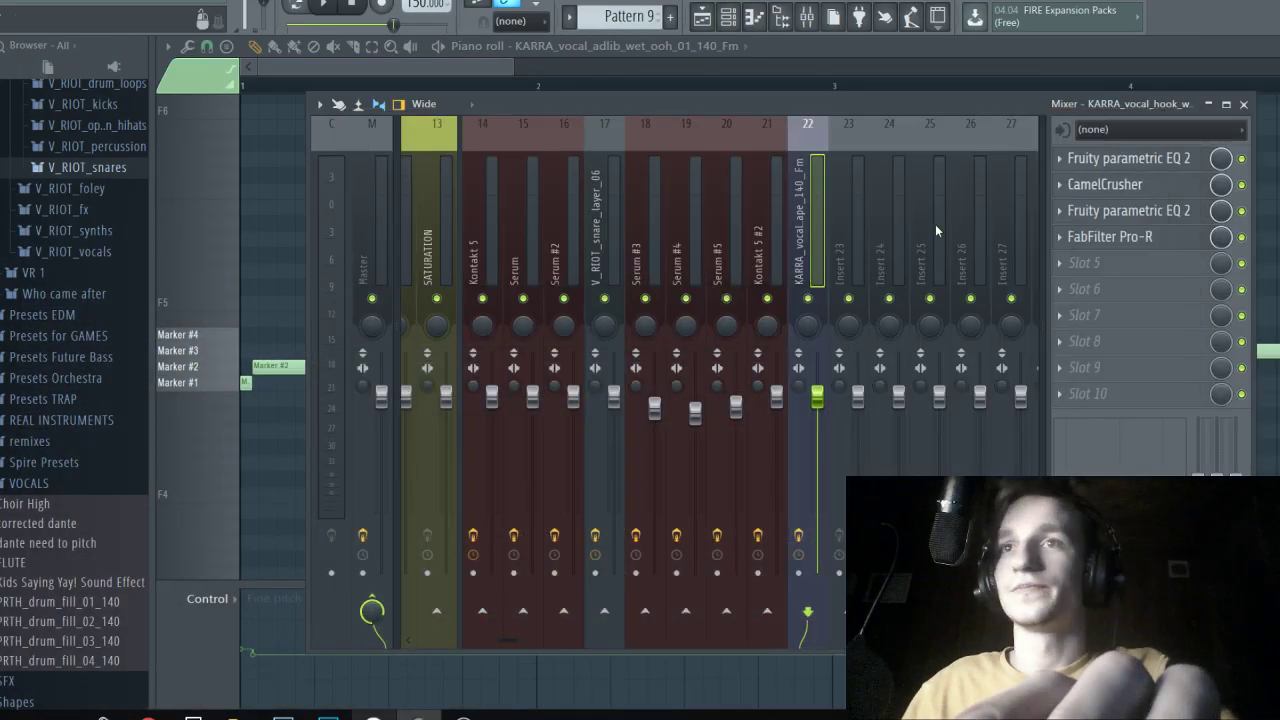
Shift the vocal track's effects down one slot, load Pitcher into slot 1, and play the pattern through it.
left_click_drag(1130, 212, 1120, 195)
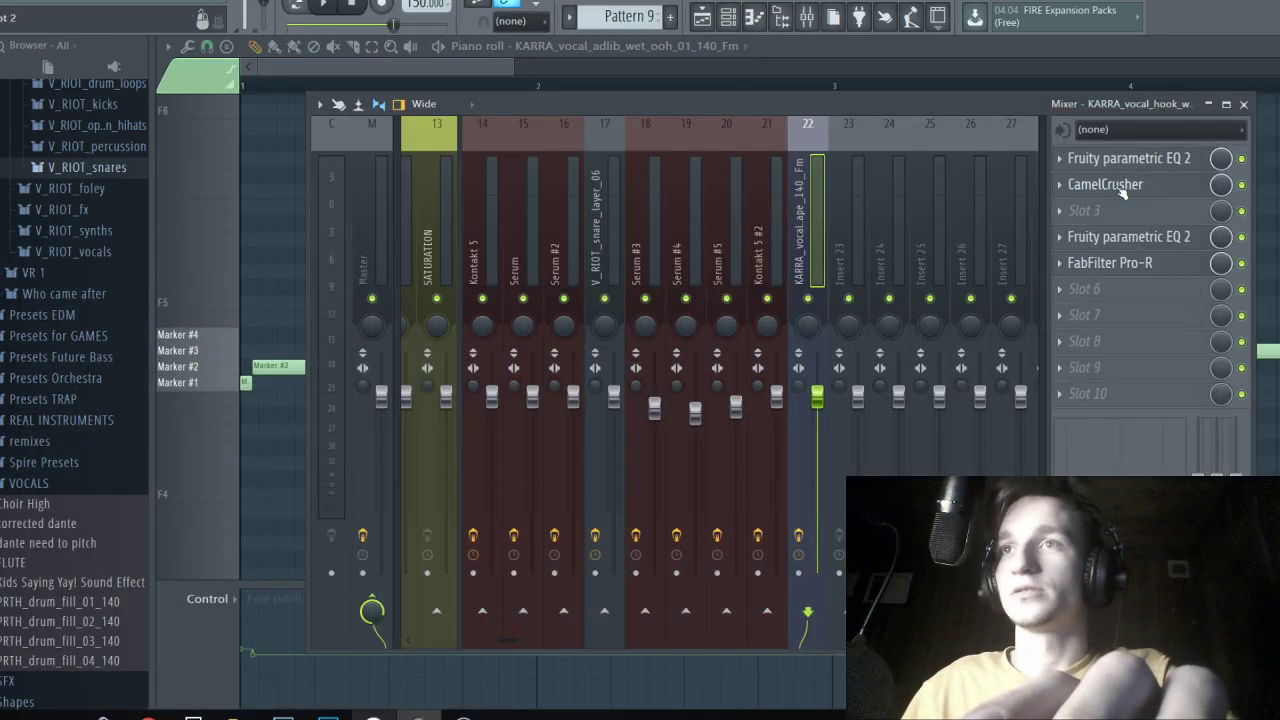
left_click(1124, 162)
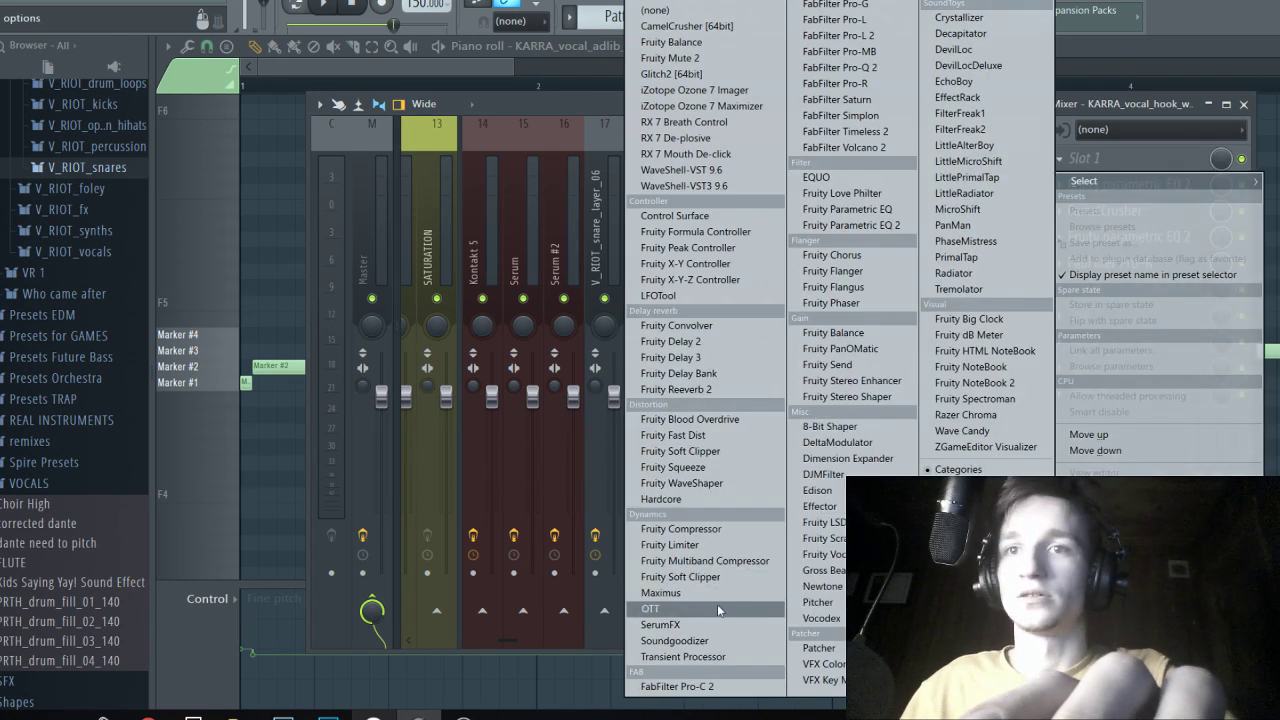
left_click(830, 610)
left_click_drag(398, 170, 480, 167)
key("space")
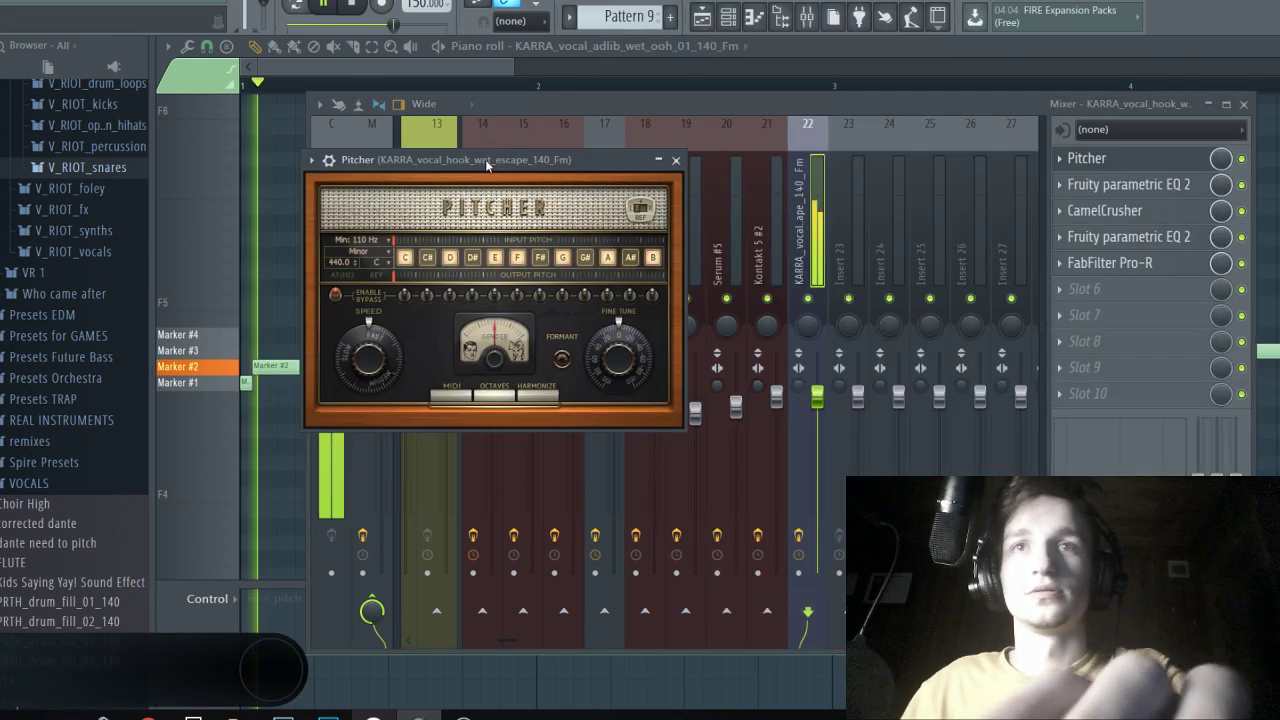
key("space")
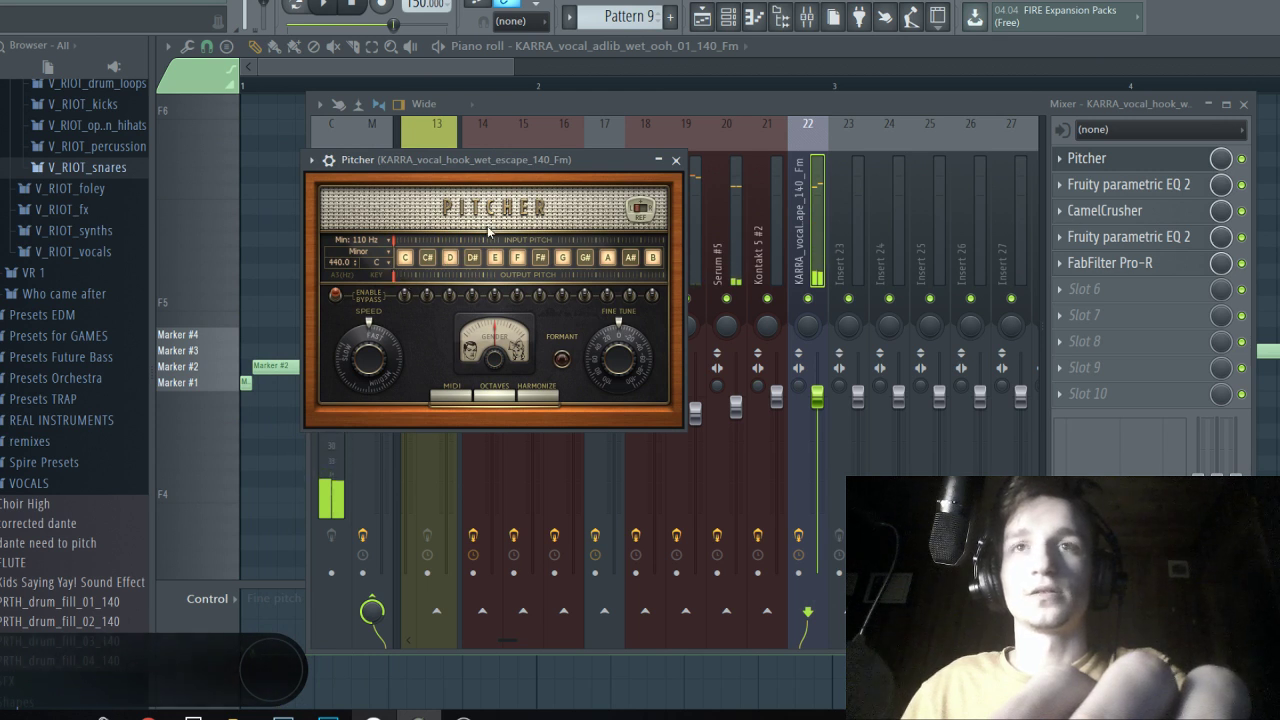
Set Pitcher's key to F, listen with the Minor scale, and change the scale to Major.
left_click(390, 266)
left_click(424, 260)
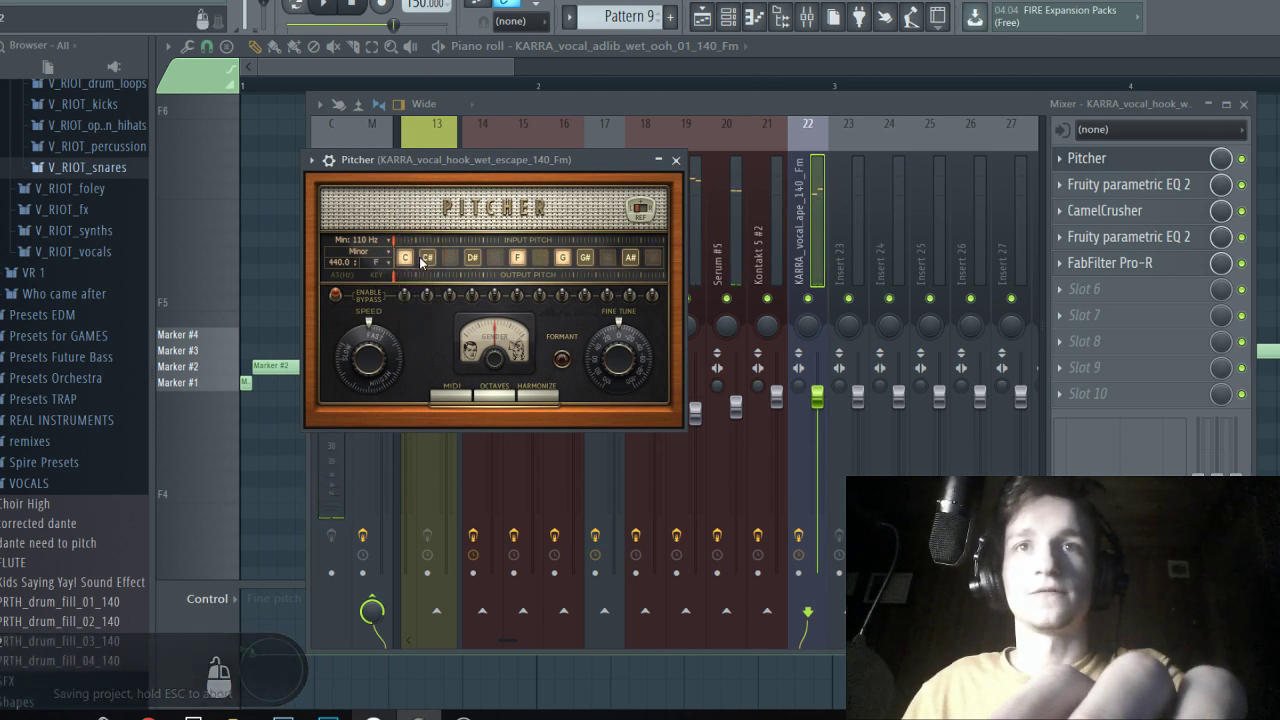
key("space")
key("space")
left_click(386, 251)
left_click(425, 238)
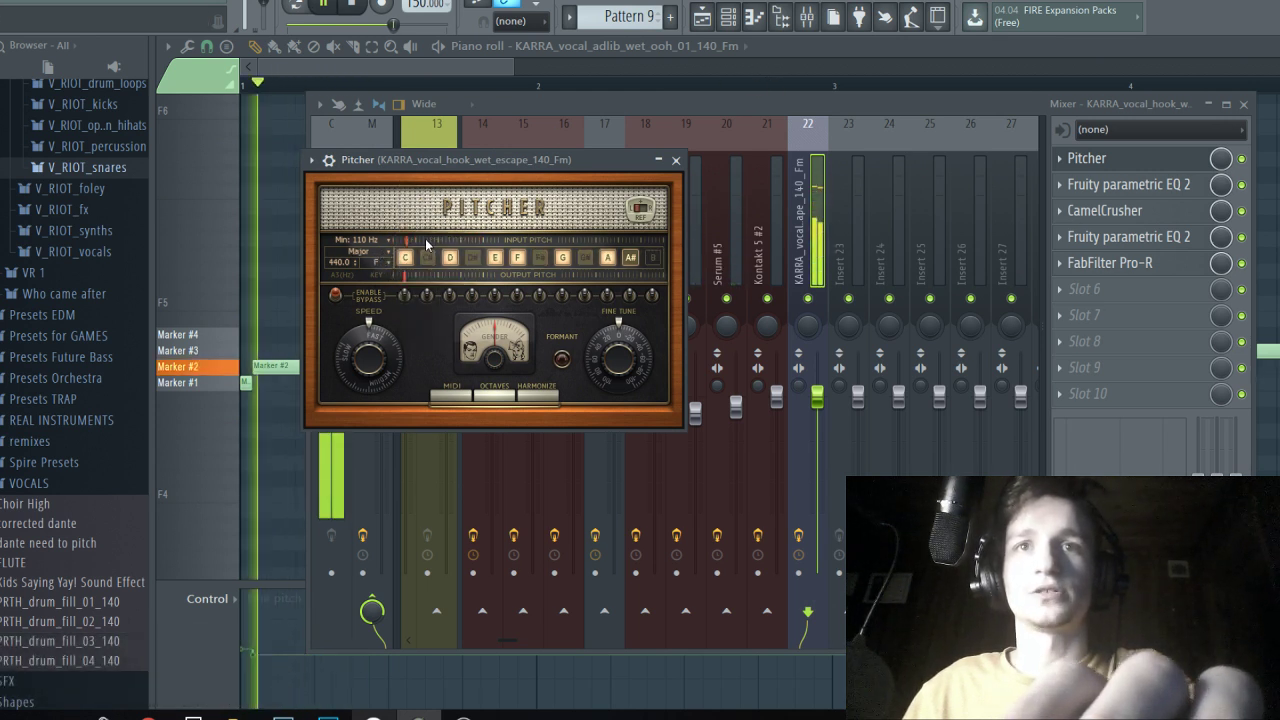
Set Pitcher's scale to Minor and play the vocal pattern through it.
left_click(388, 252)
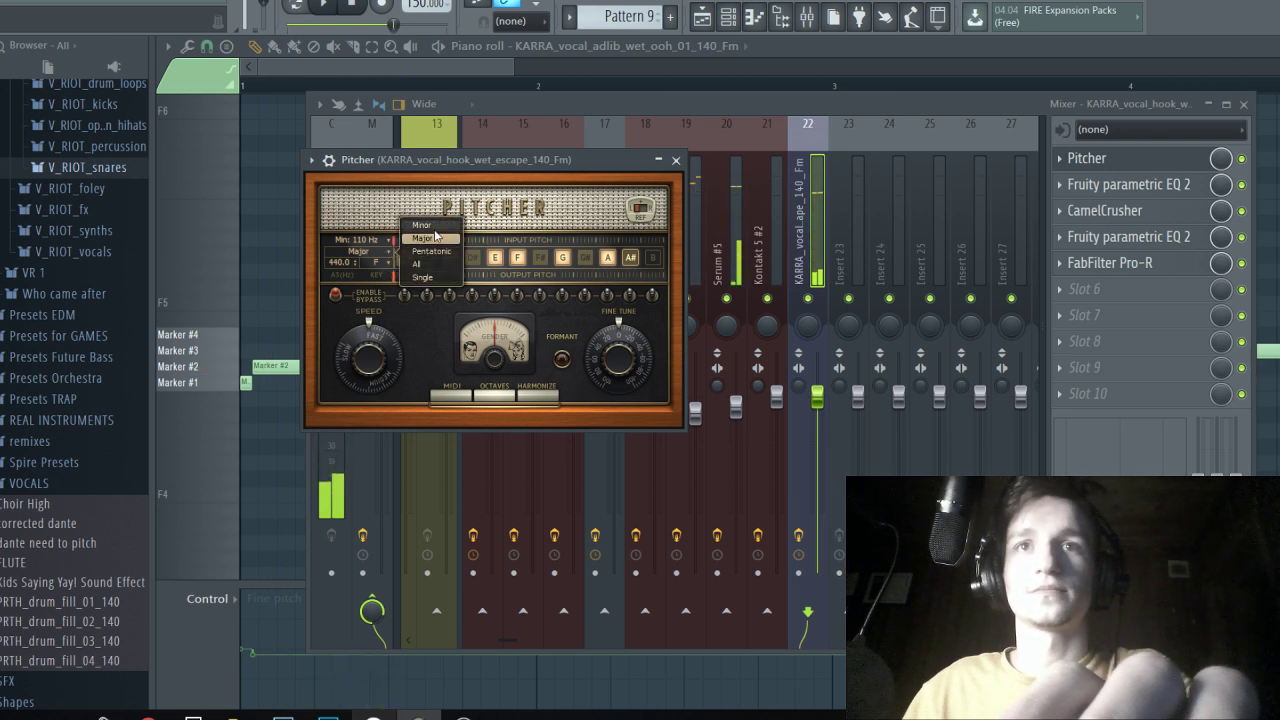
left_click(430, 225)
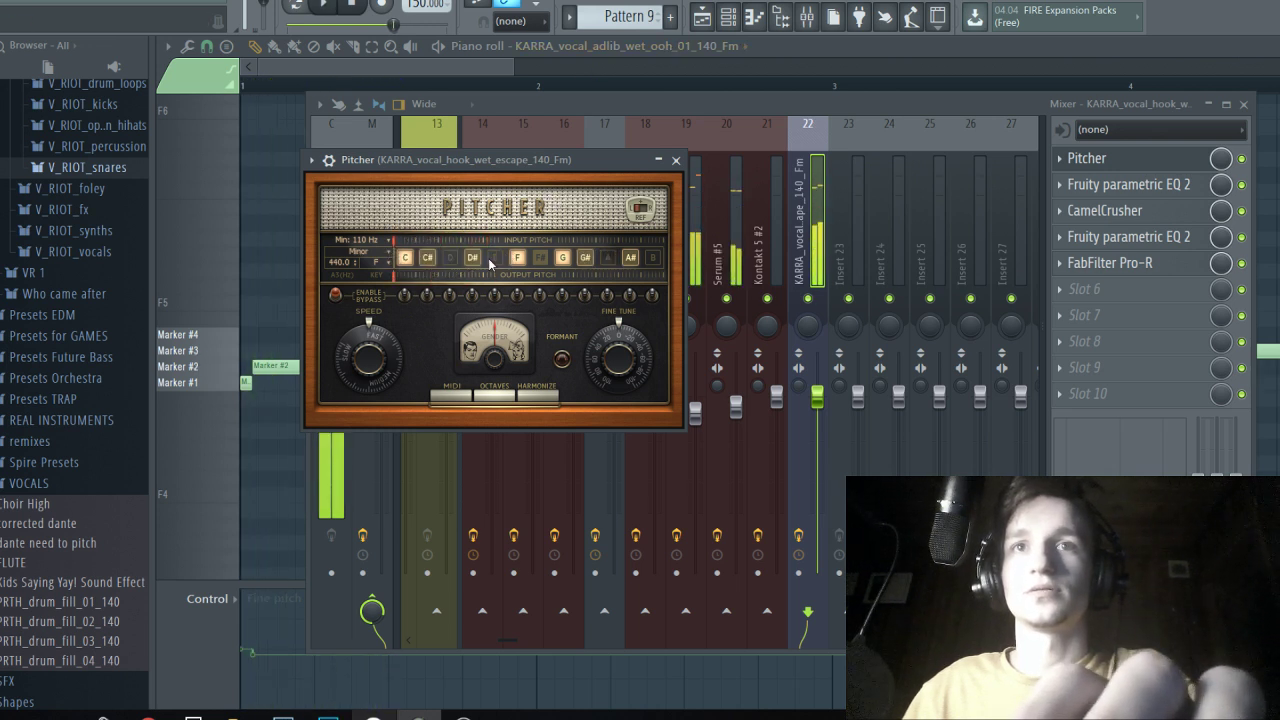
left_click(1130, 159)
key("space")
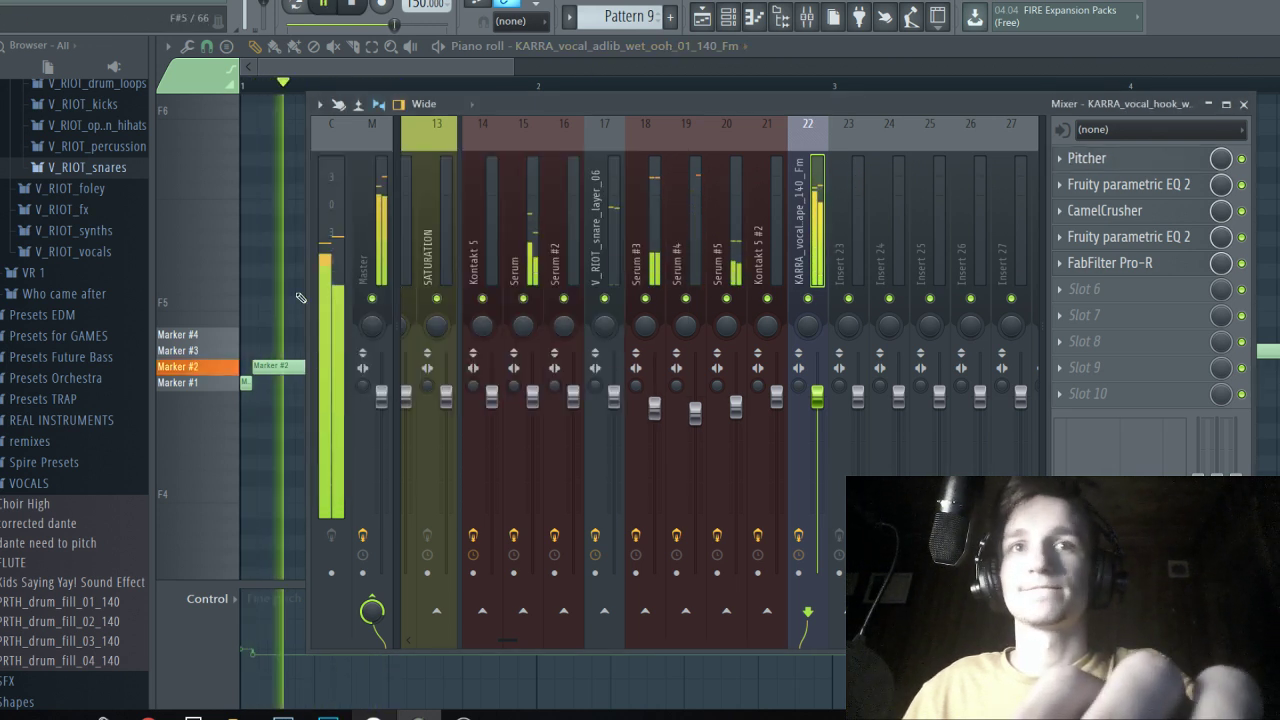
Listen to the tuned vocal against the playlist arrangement from bar 33 and check the notes Pitcher detects.
left_click(702, 17)
key("F9")
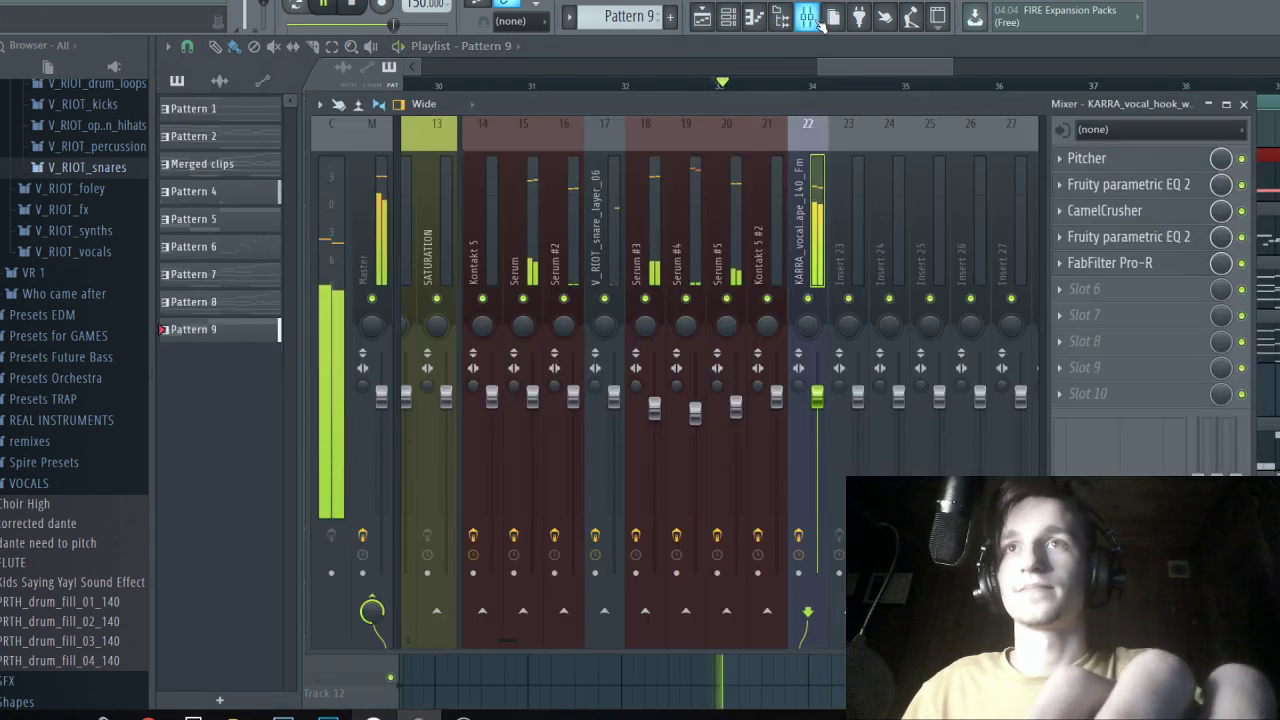
left_click(704, 18)
scroll(666, 251, "down", 2)
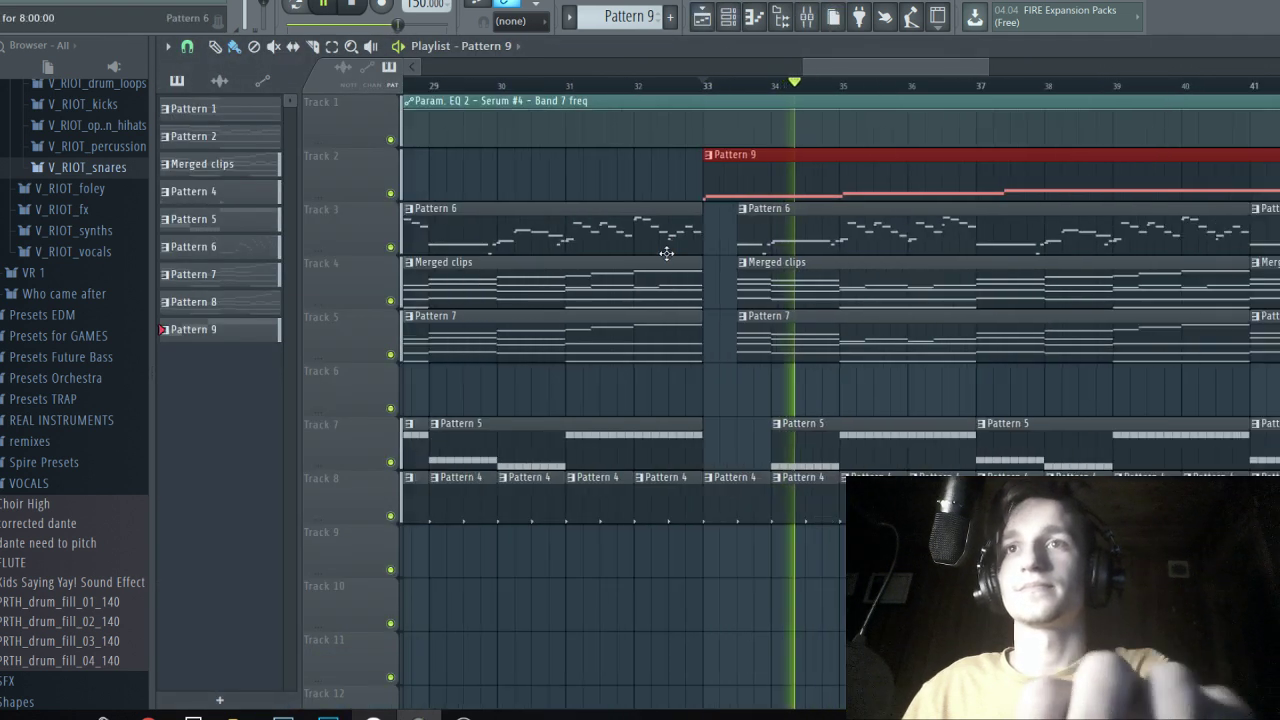
left_click(807, 17)
left_click(1085, 158)
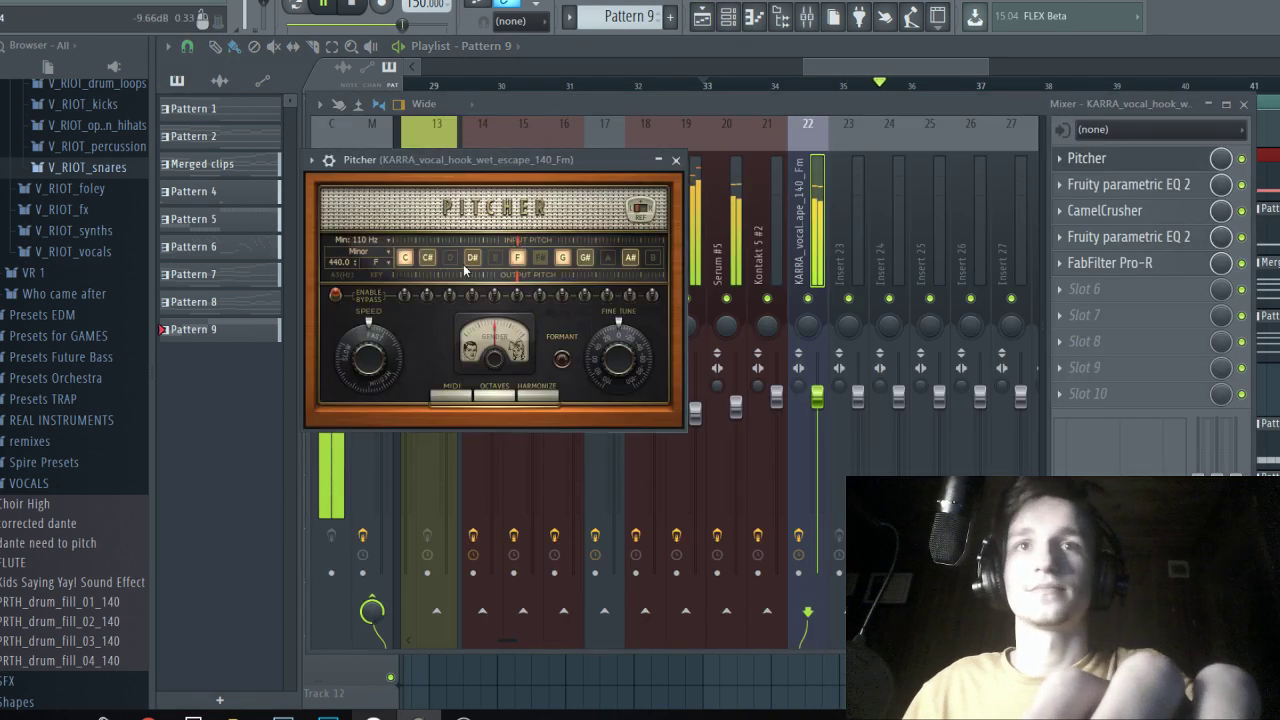
key("space")
Open Pattern 9 in the piano roll and adjust the fine pitch of the Marker #2 note.
left_click(704, 18)
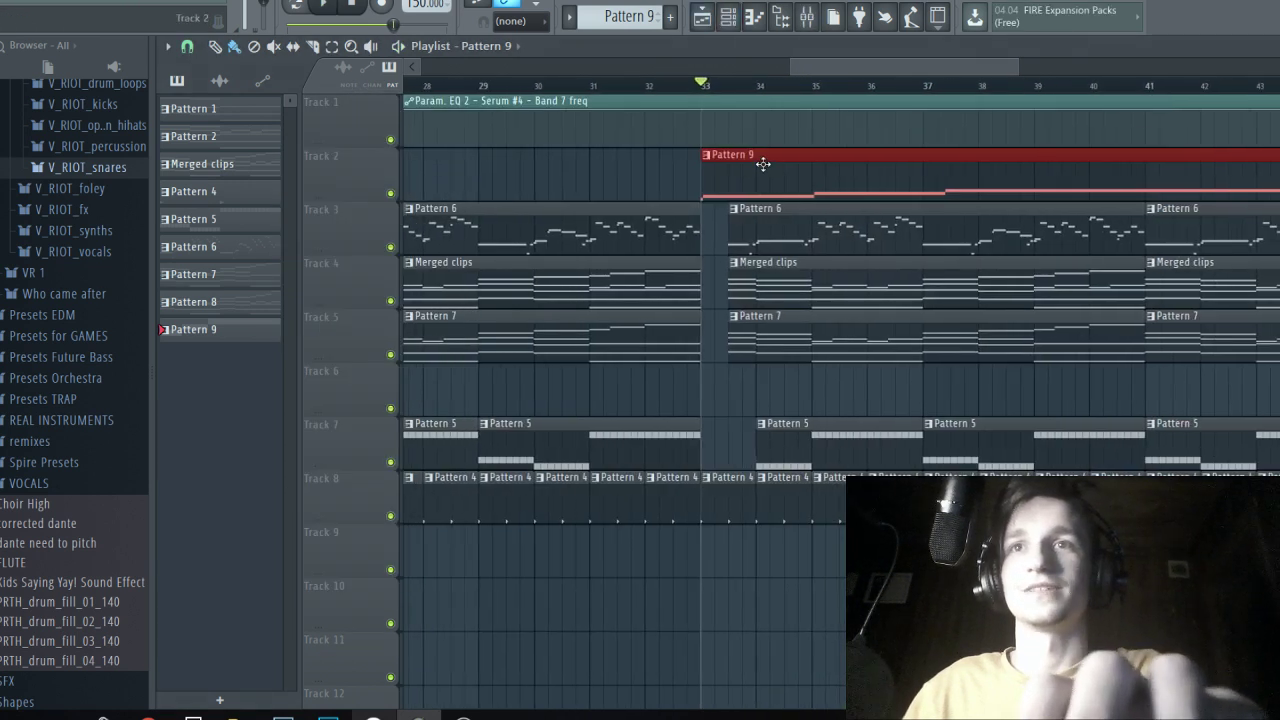
double_click(763, 164)
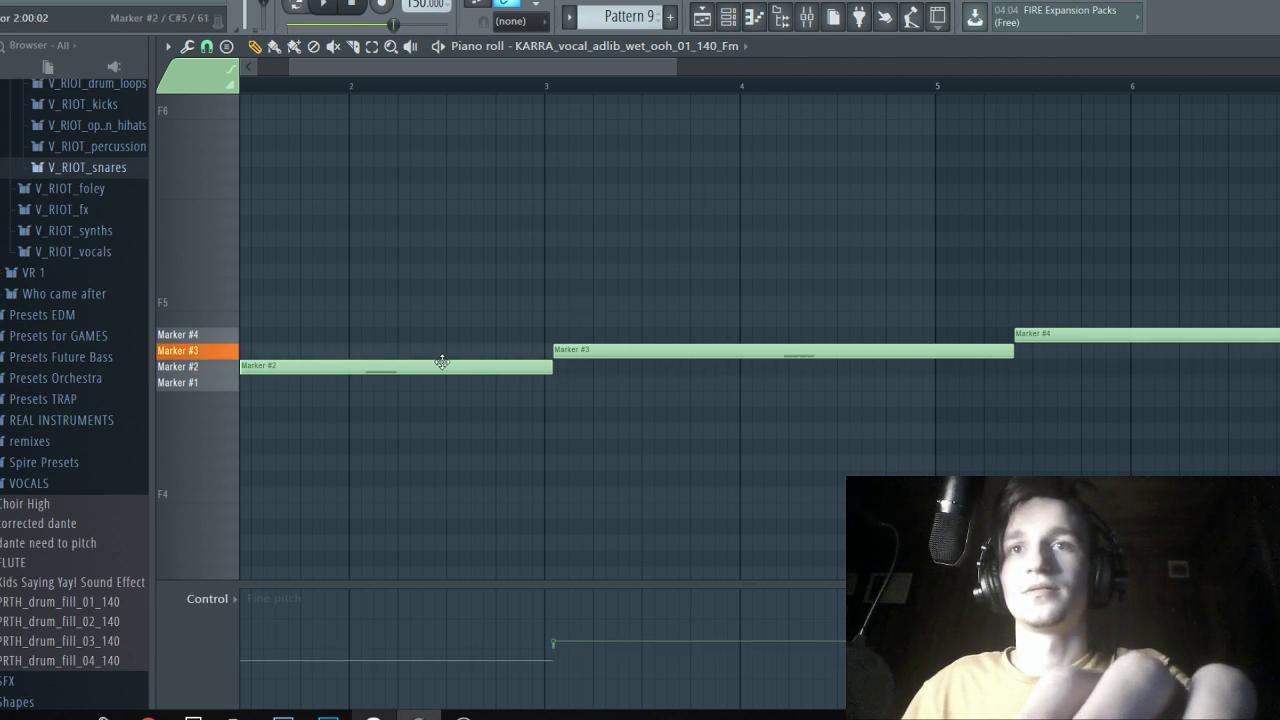
scroll(442, 363, "down", 1)
scroll(442, 363, "up", 2)
scroll(806, 214, "down", 2)
Reopen Pitcher on the vocal track and switch off its C# and D# notes while the pattern plays.
left_click(807, 17)
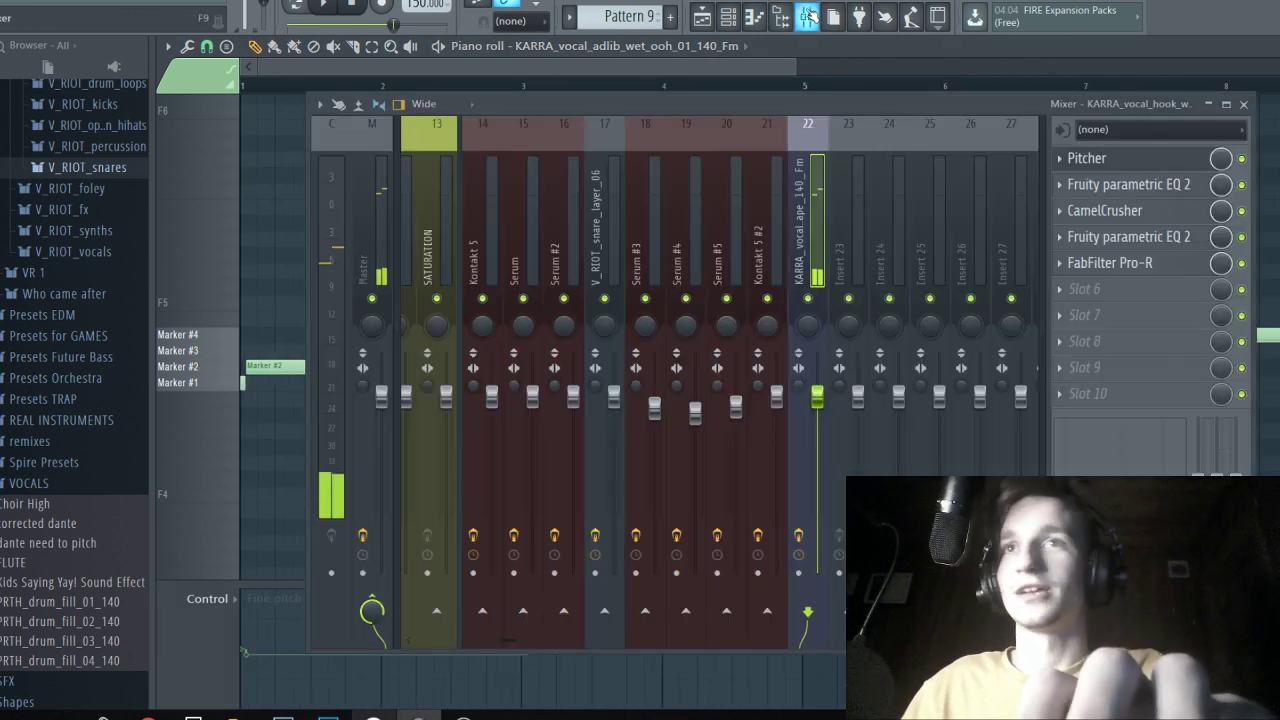
key("space")
left_click(1128, 162)
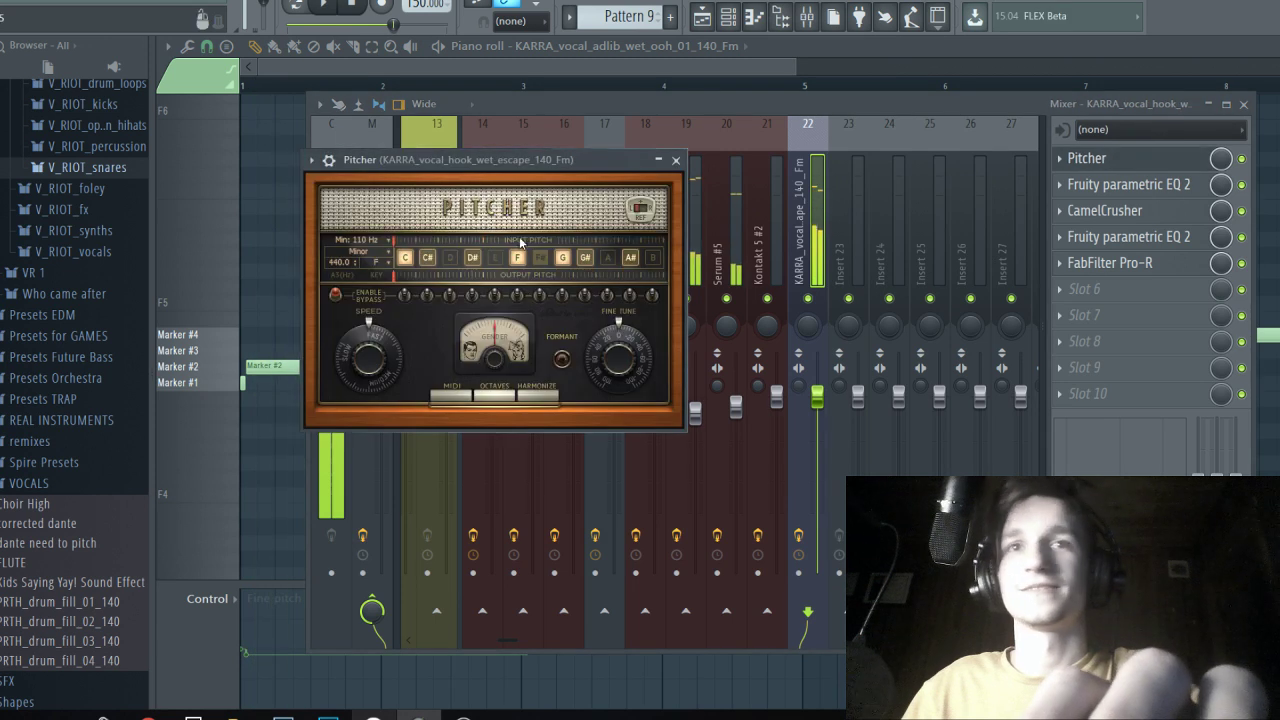
key("space")
left_click(433, 262)
key("space")
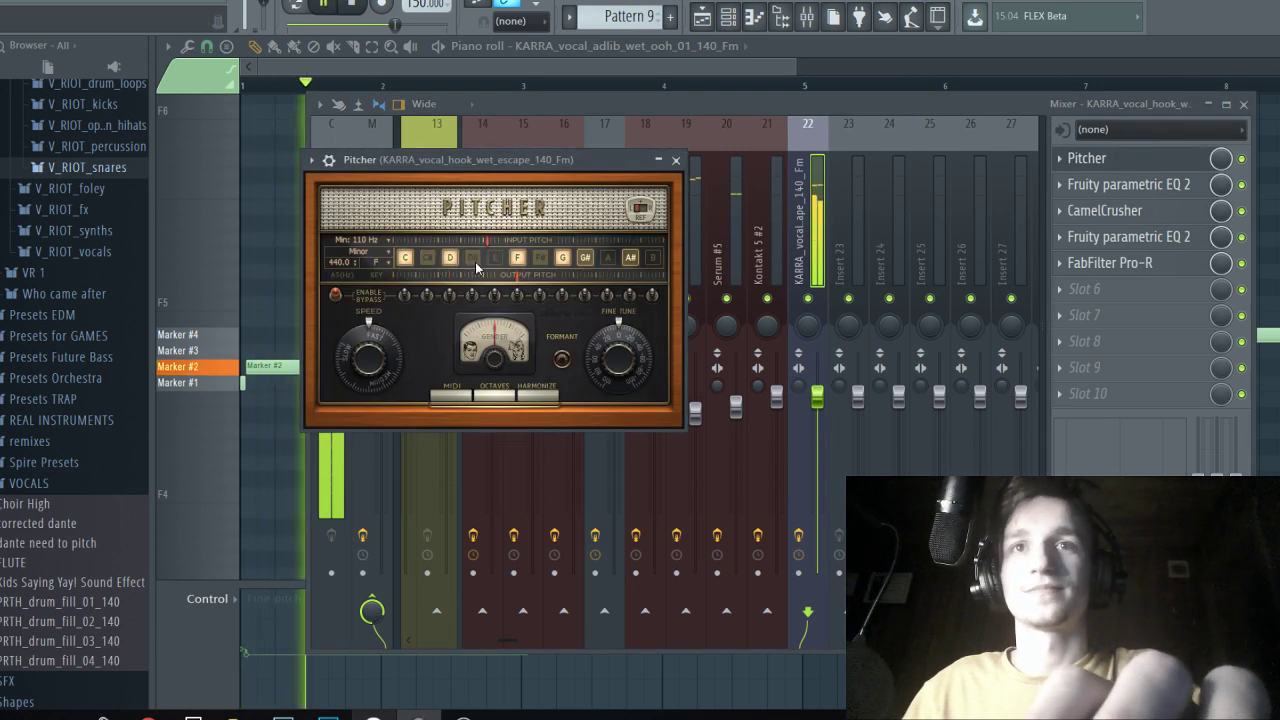
left_click(473, 258)
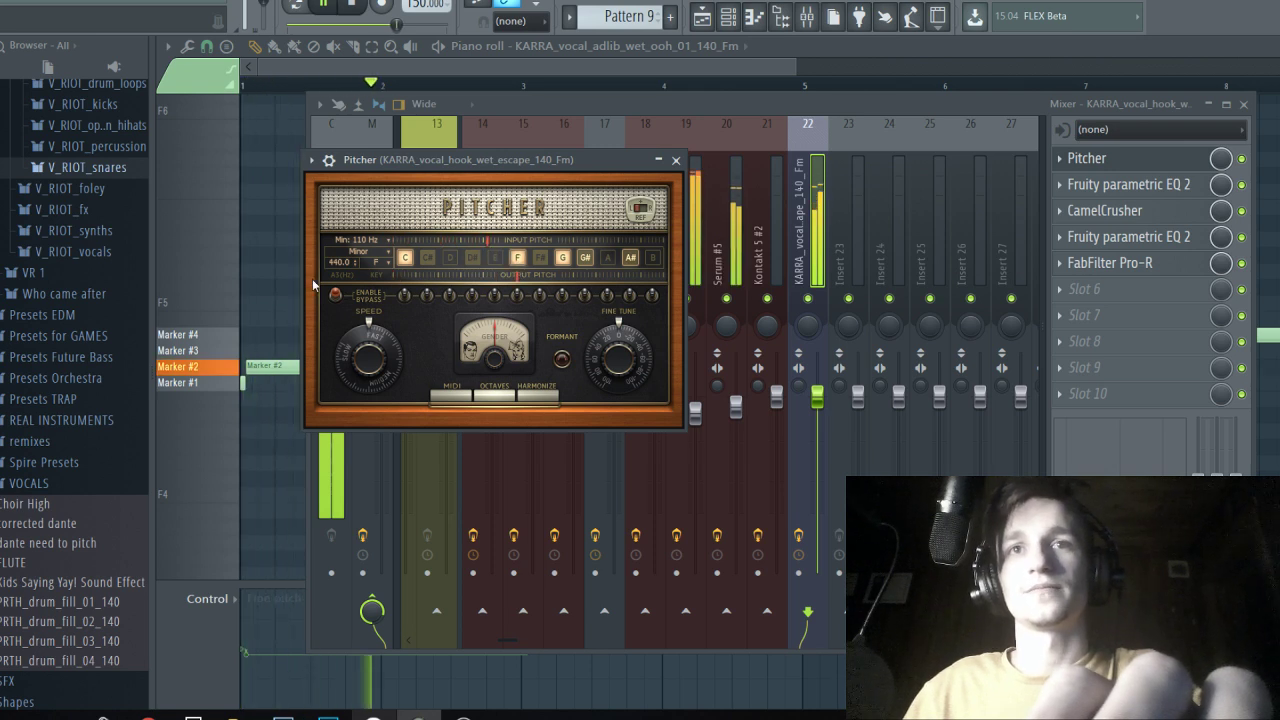
Return to the playlist and play the arrangement through the vocal break at bar 33.
left_click(283, 288)
left_click(703, 18)
key("space")
scroll(797, 281, "down", 1)
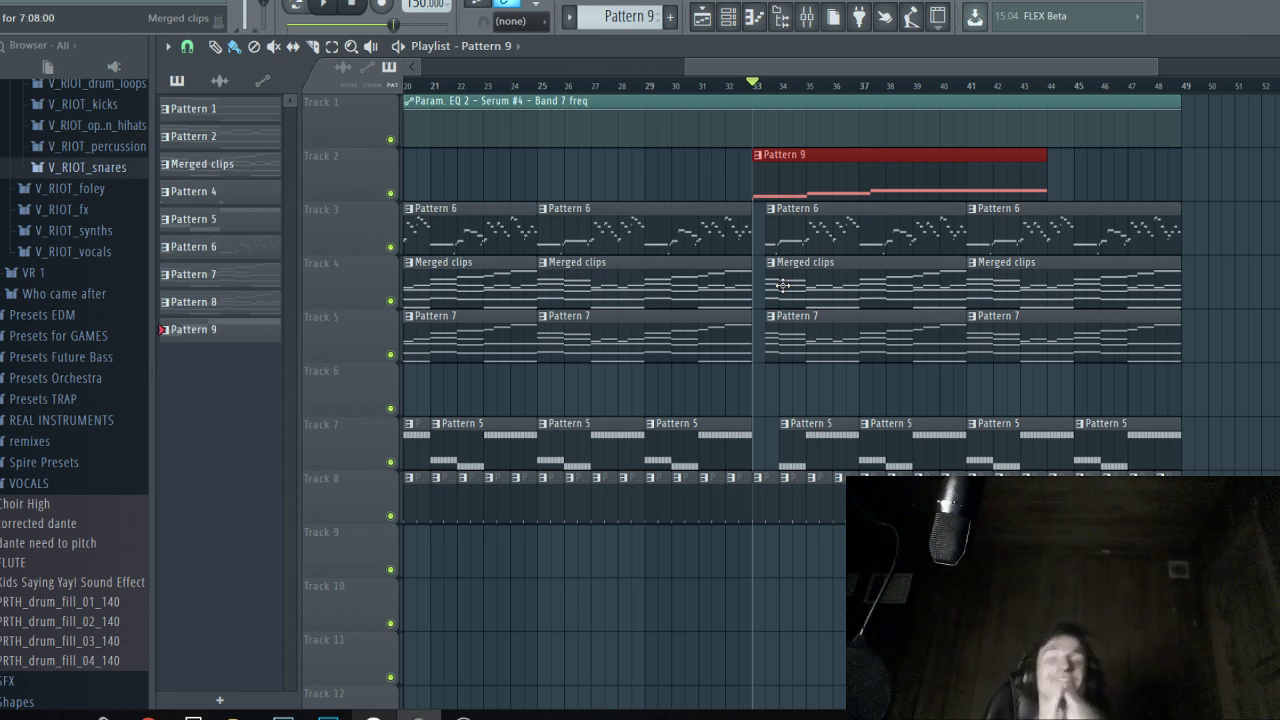
key("space")
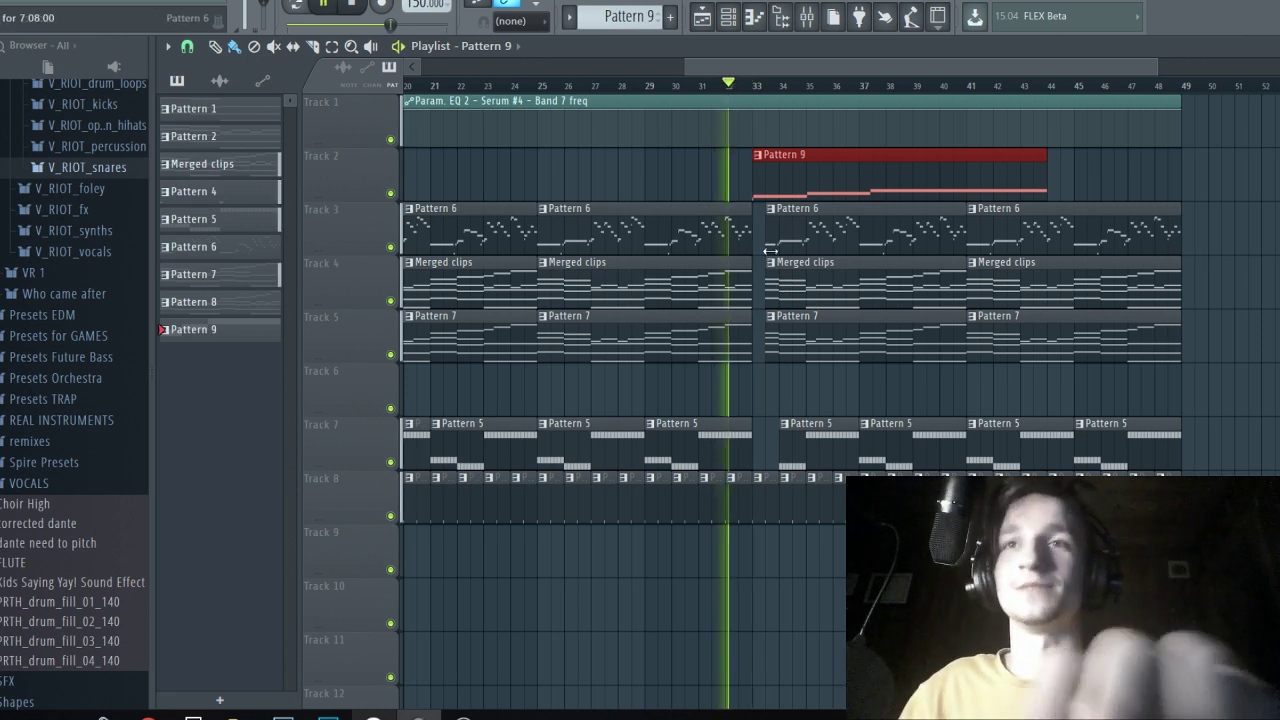
scroll(766, 256, "up", 2)
left_click(755, 320, "ctrl")
scroll(756, 323, "up", 4)
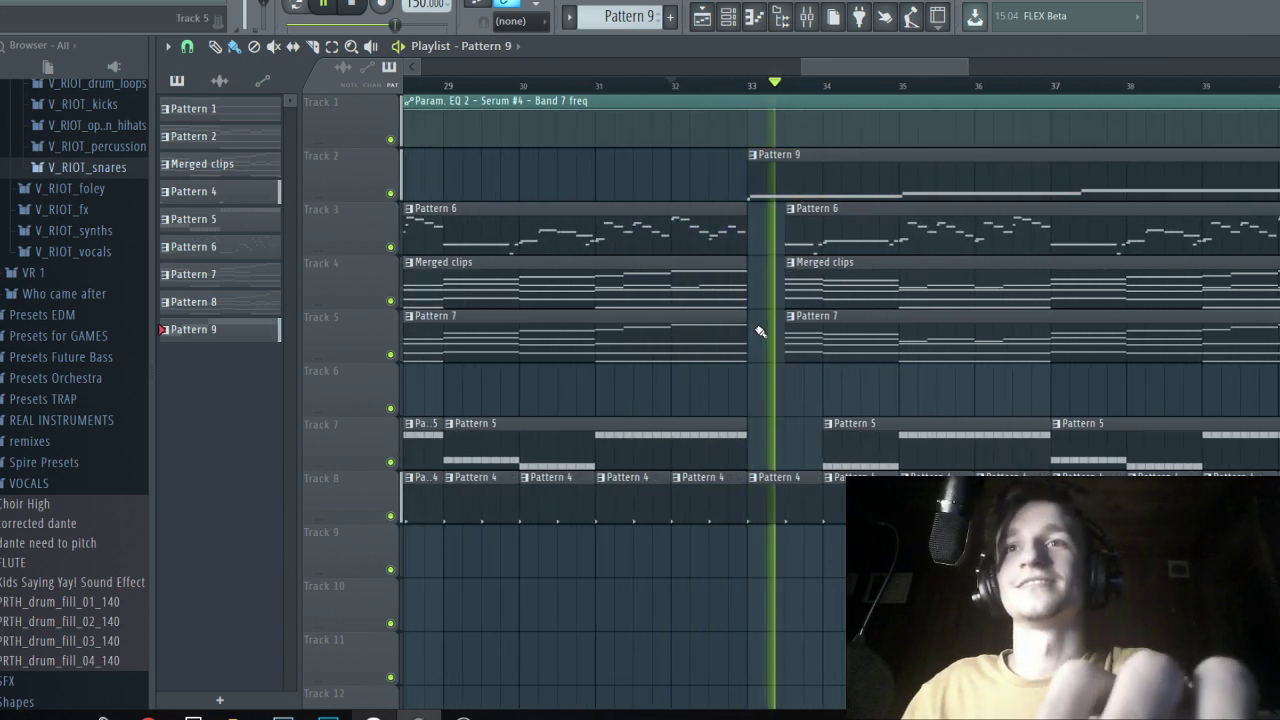
key("space")
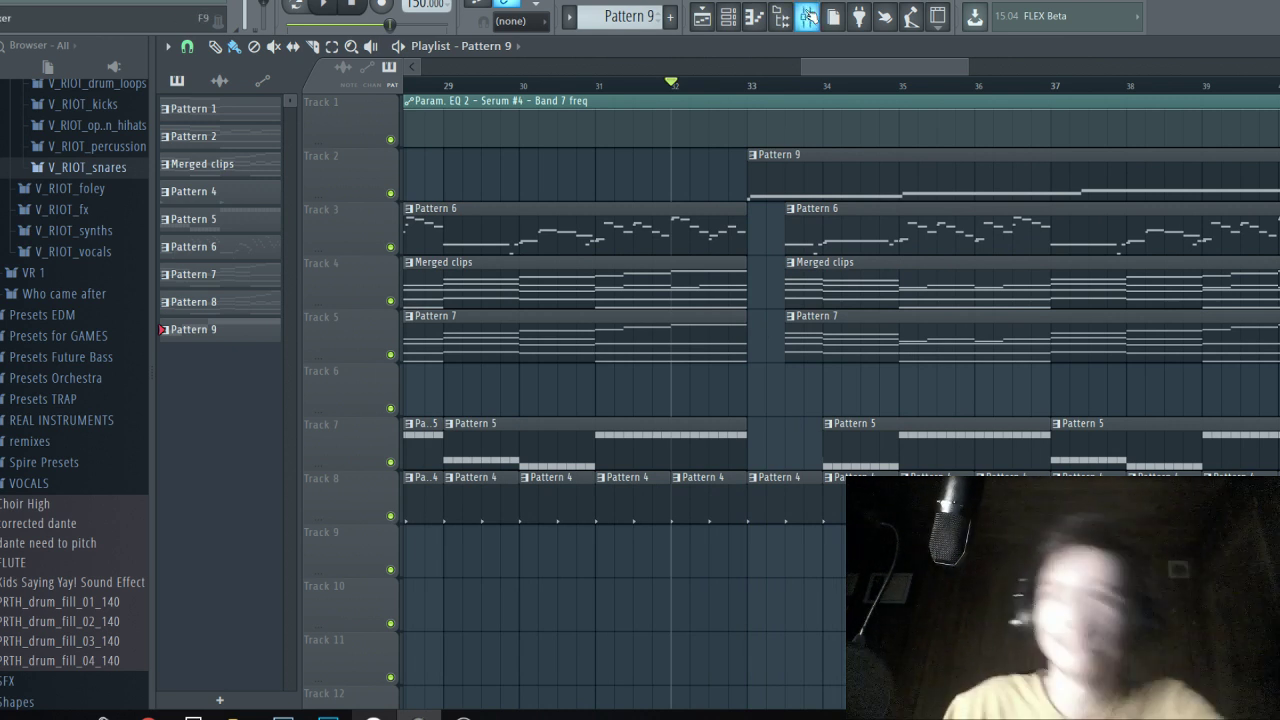
Cue playback to bar 33 and switch off the C note in the vocal track's Pitcher.
left_click(760, 85)
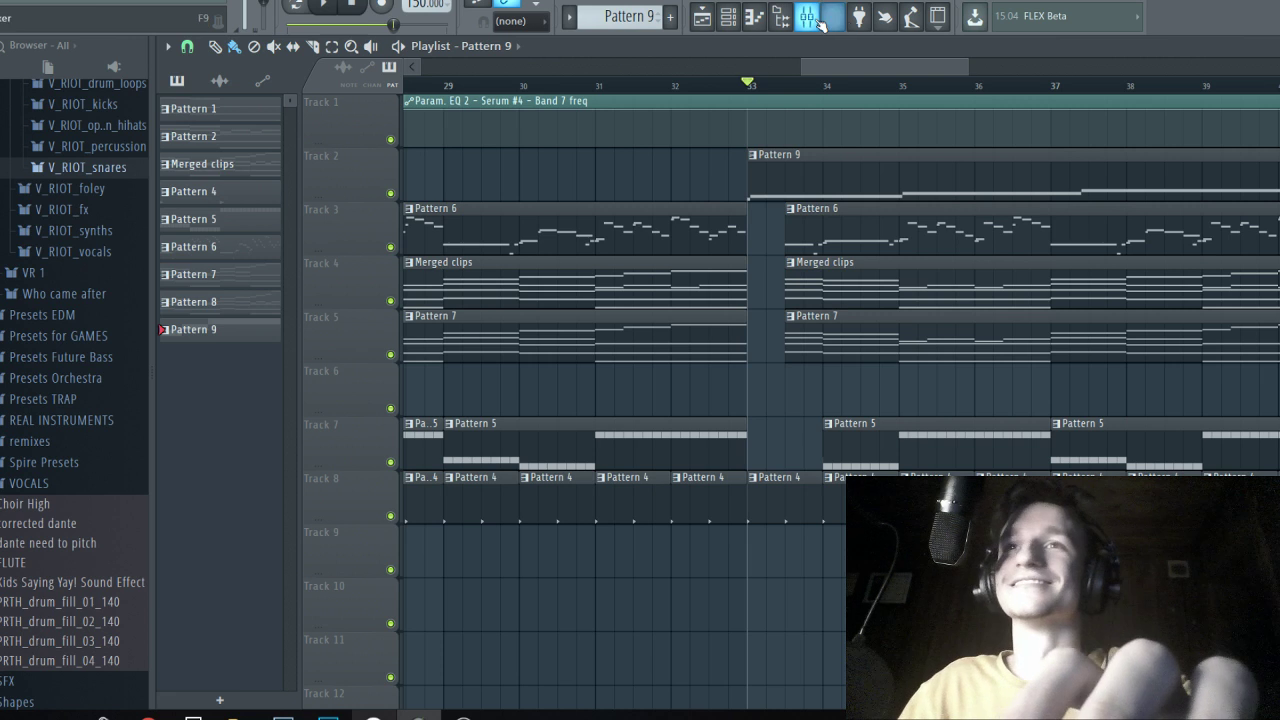
left_click(806, 16)
left_click(1100, 159)
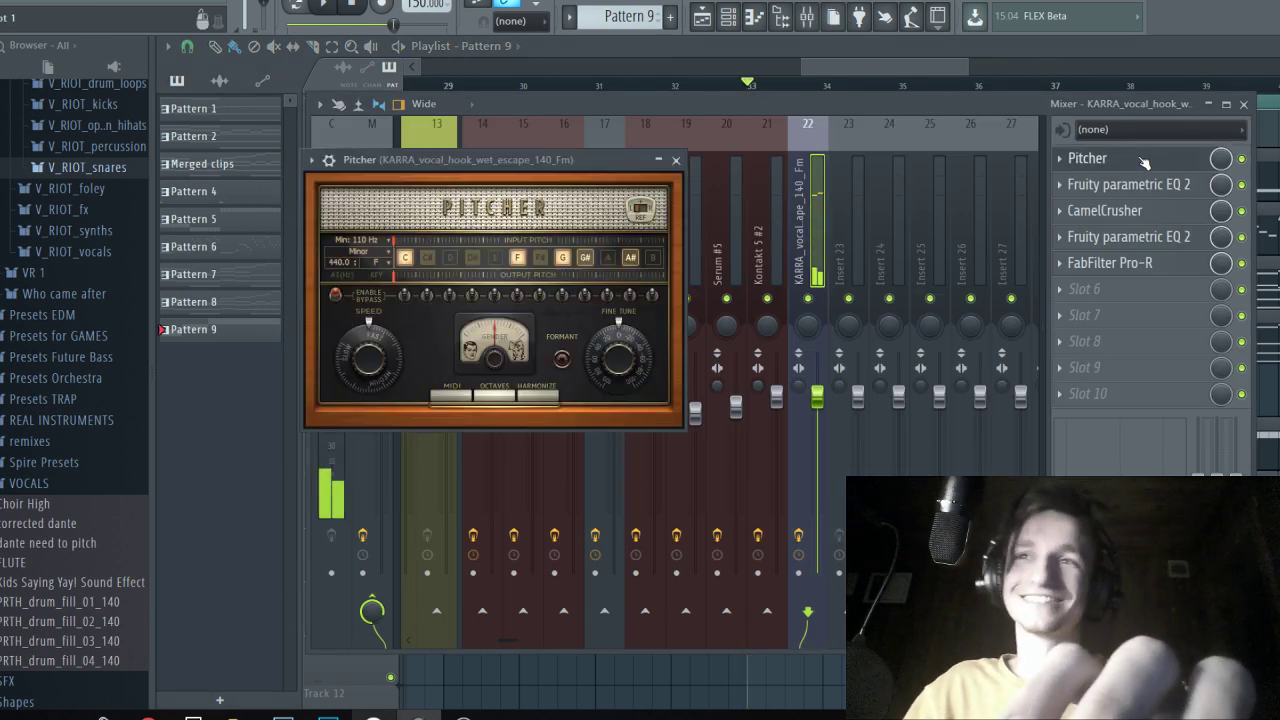
left_click(410, 259)
key("space")
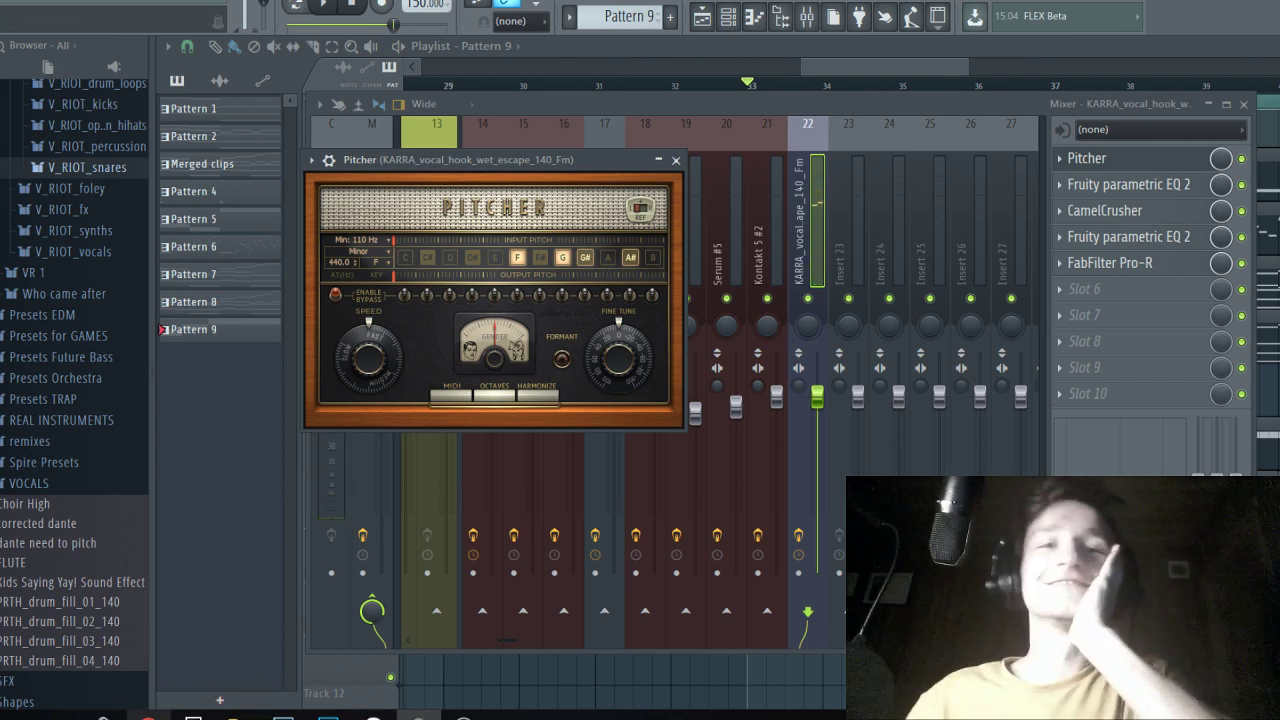
Check the stream chat on the YouTube live dashboard, and return to FL Studio to hear the vocal in the playlist.
left_click(148, 716)
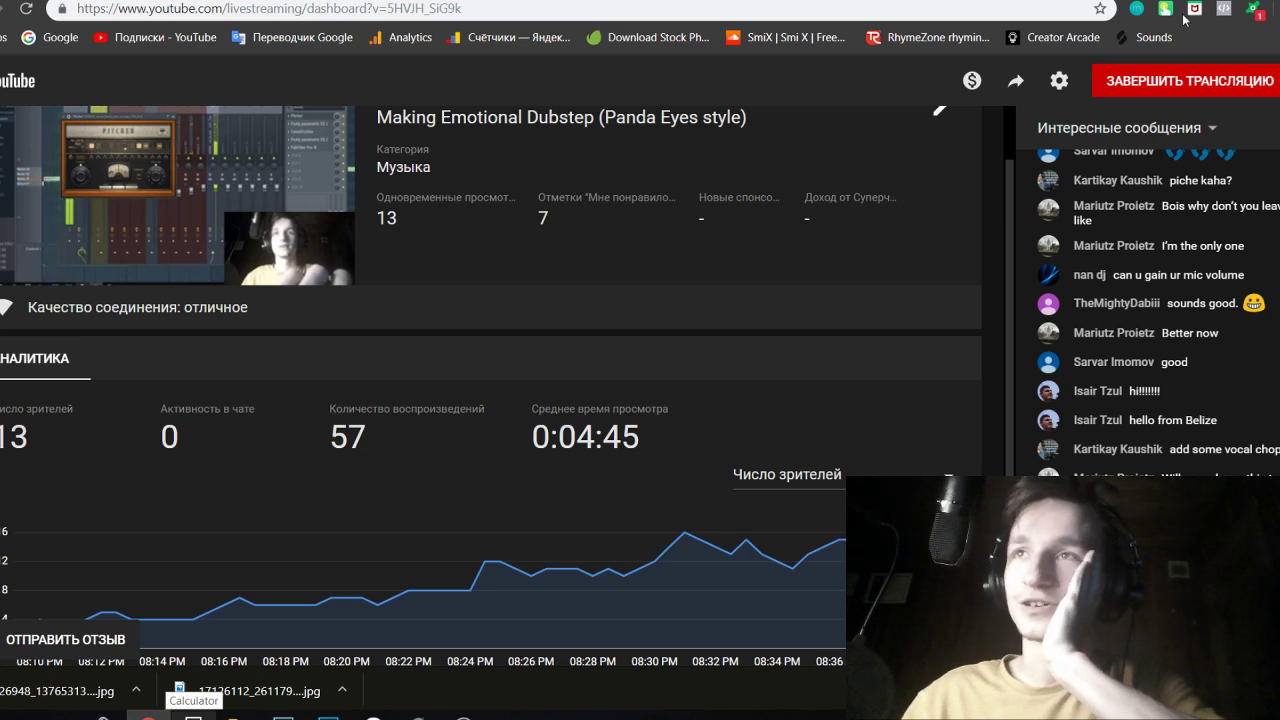
left_click(419, 716)
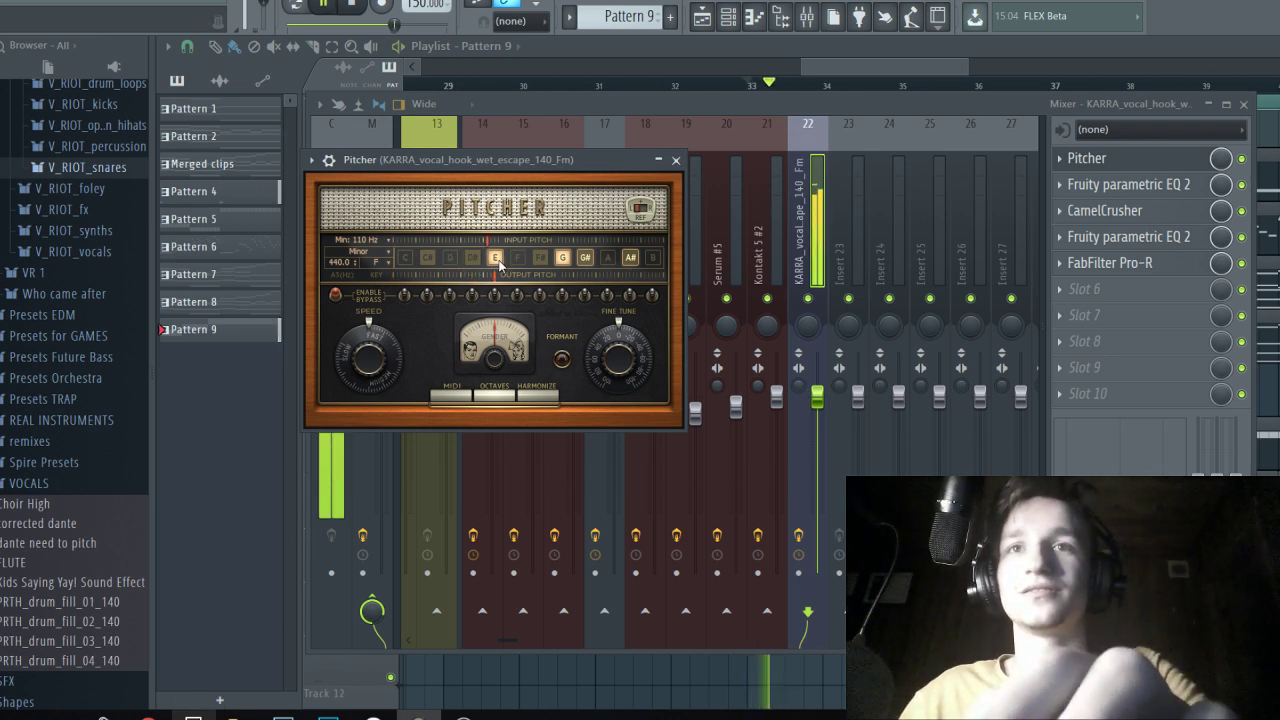
left_click(831, 226)
left_click(842, 74)
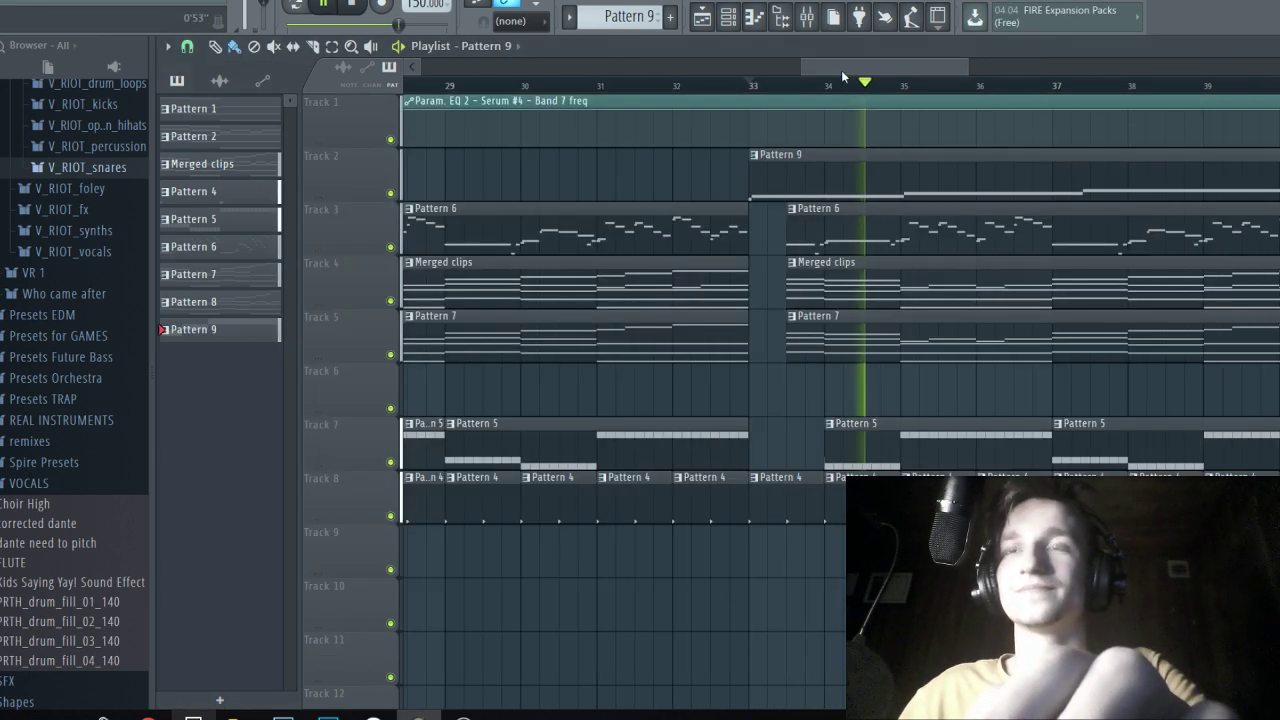
Open Pattern 9 in the piano roll, delete the short Marker #1 note, and move the Marker #2 note to bar 1.
double_click(837, 152)
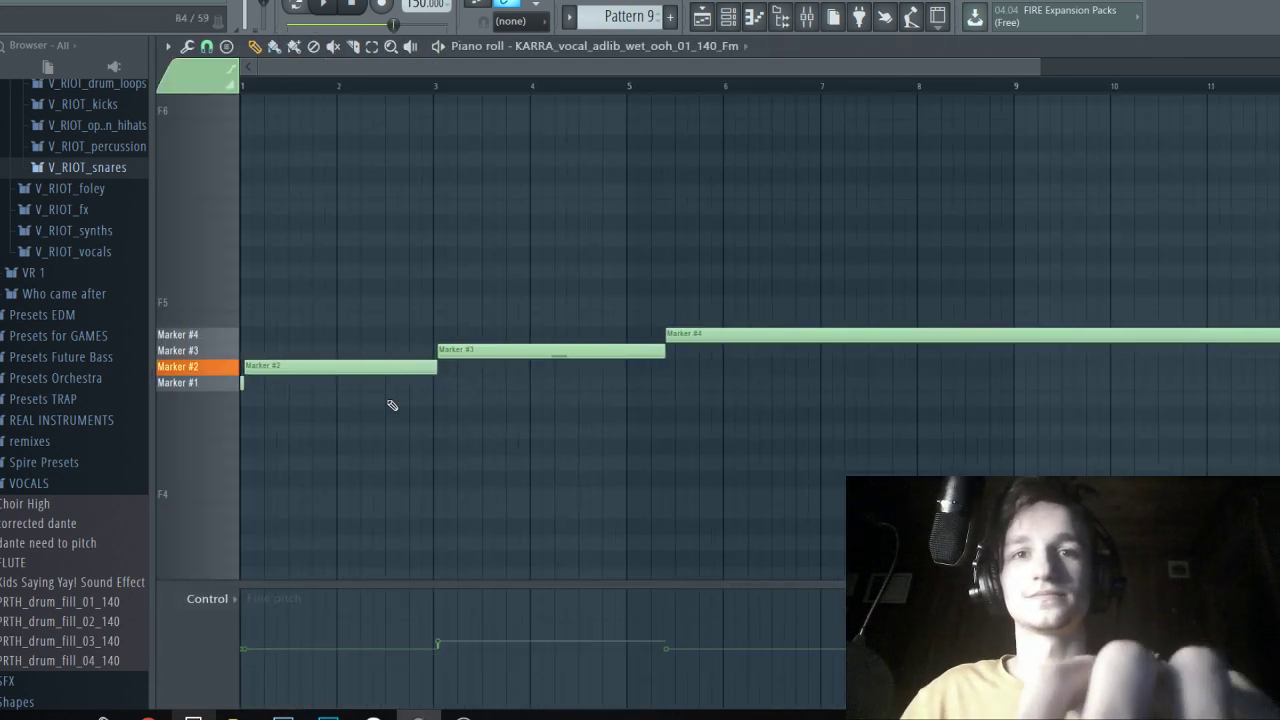
scroll(394, 403, "up", 1)
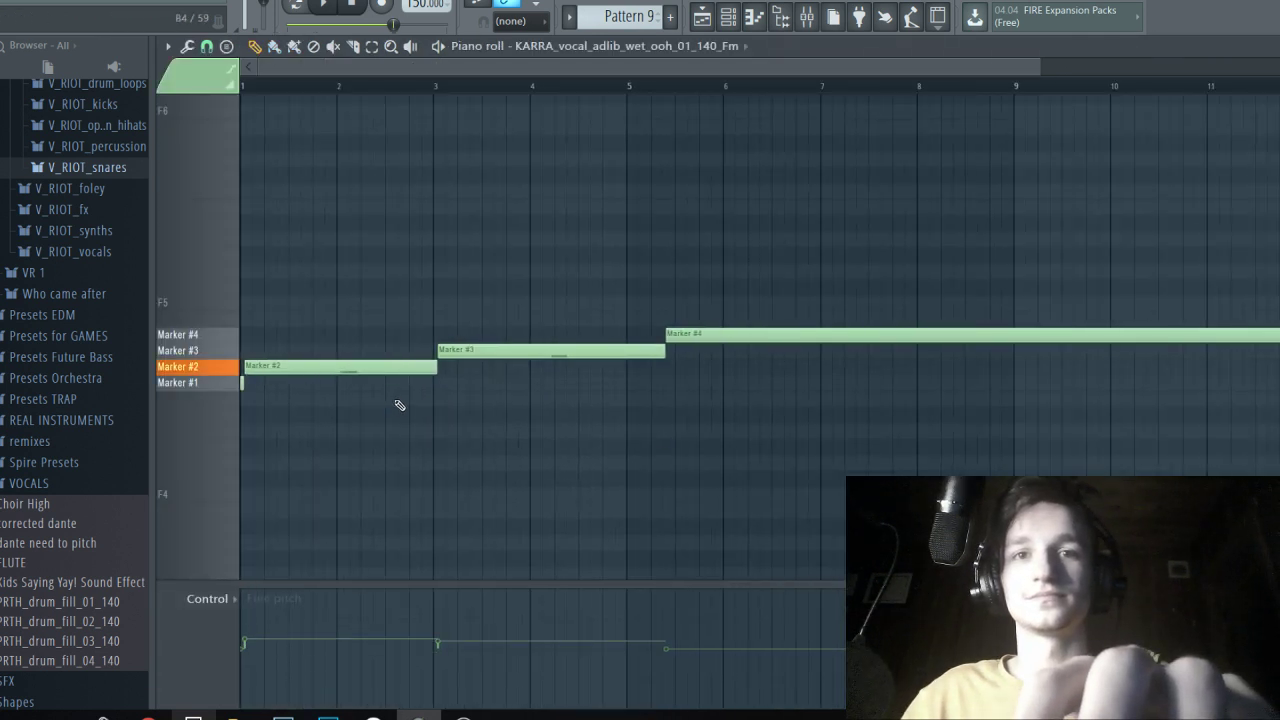
scroll(396, 403, "down", 2)
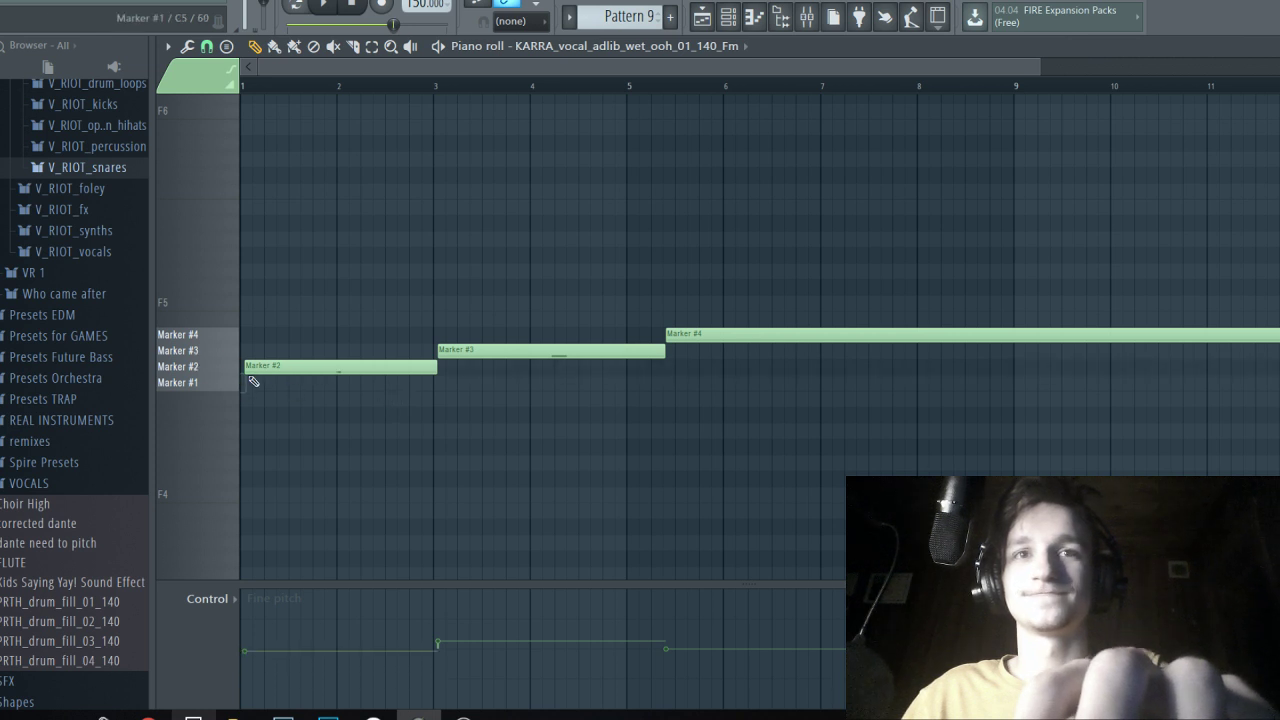
scroll(250, 375, "up", 2)
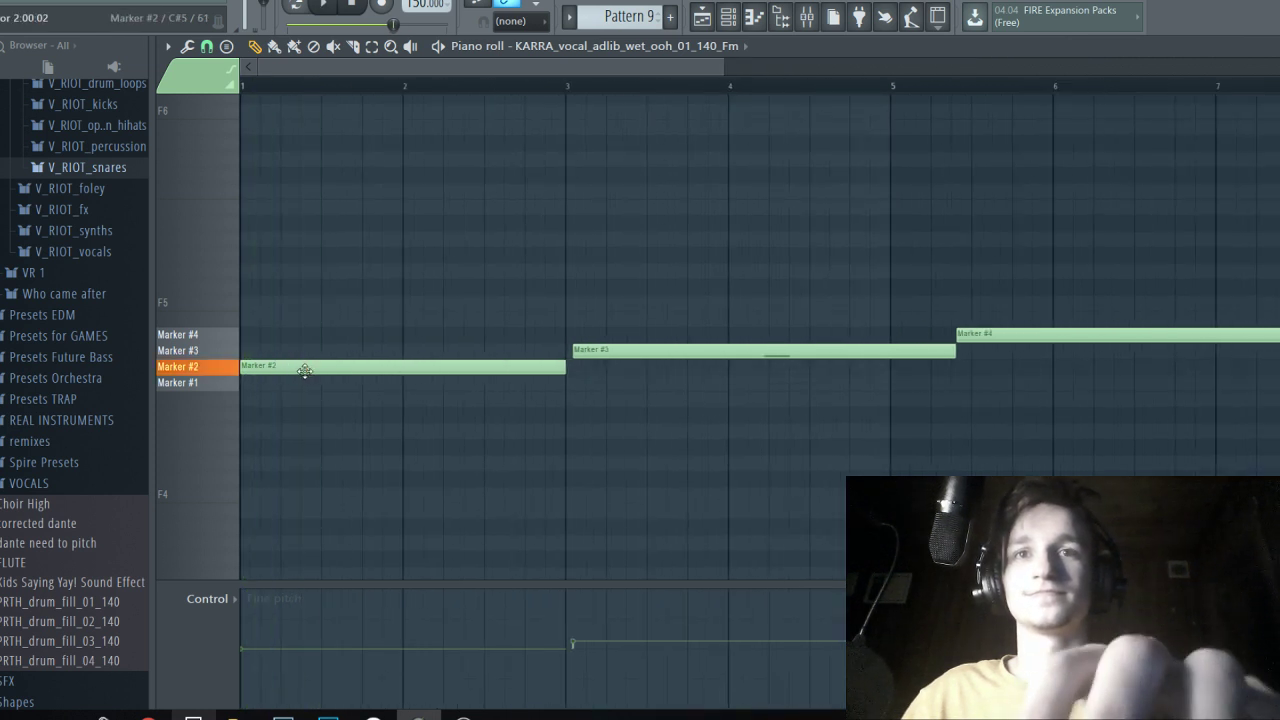
Replace the Marker #2 note at bar 1 with a Marker #4 note and lower its fine pitch.
left_click(808, 25)
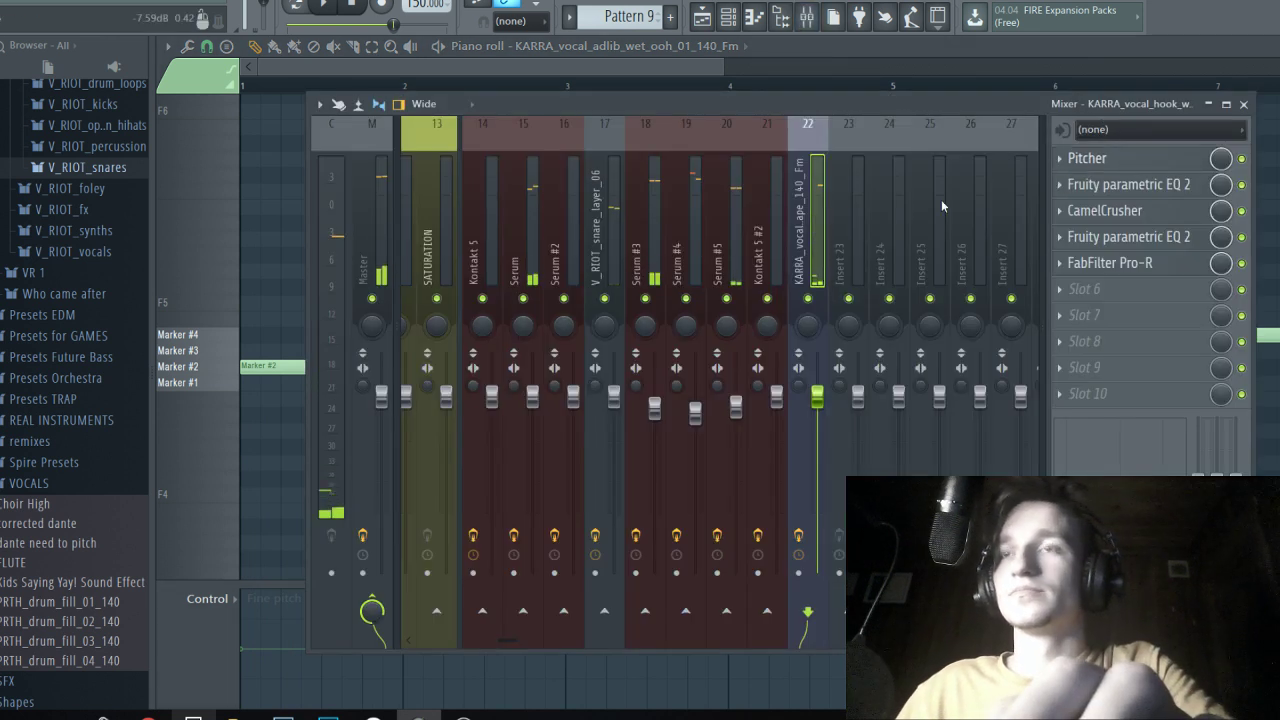
left_click(728, 16)
left_click(300, 320)
right_click(250, 366)
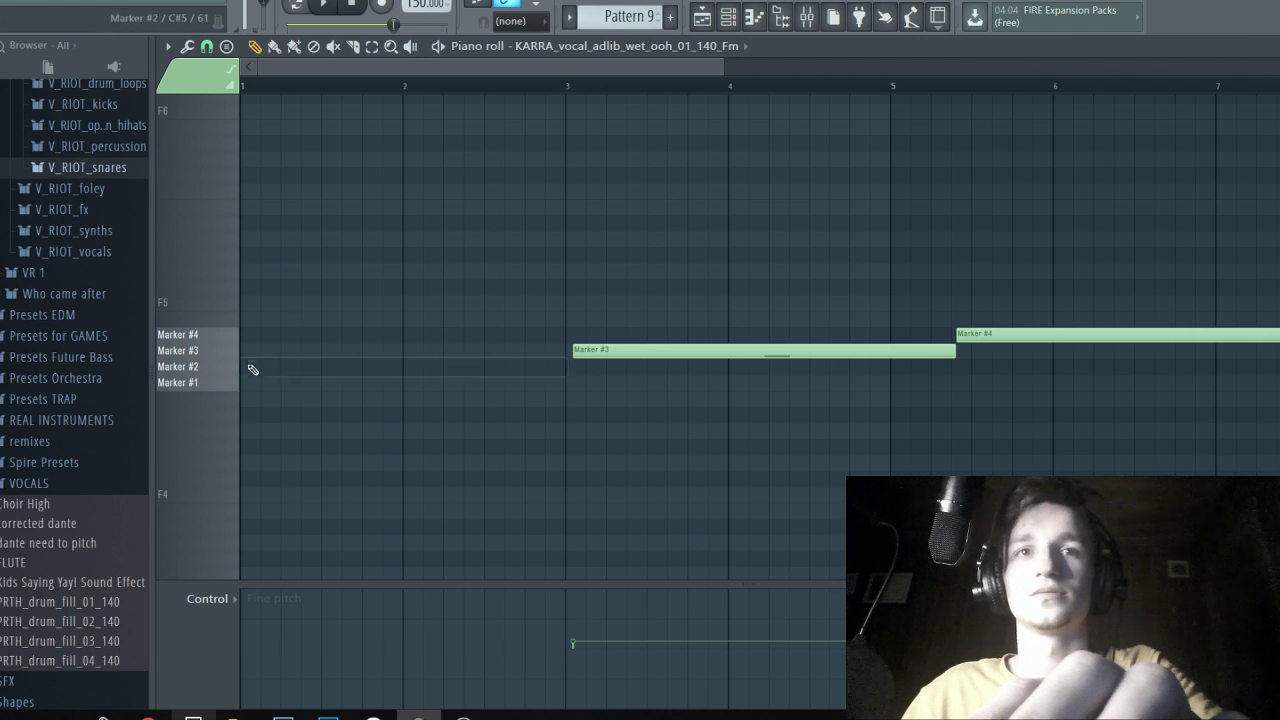
mouse_move(247, 353)
left_mouse_down()
mouse_move(215, 355)
mouse_move(216, 337)
left_mouse_up()
scroll(349, 337, "up", 10)
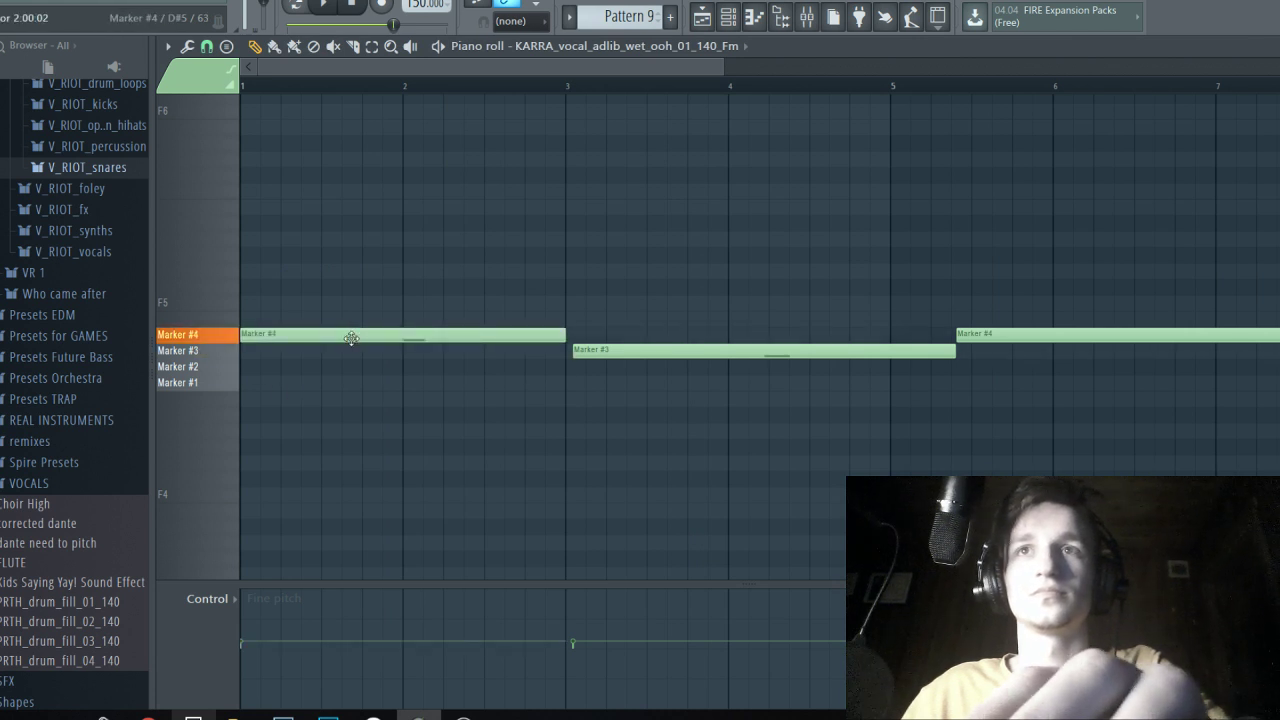
scroll(348, 337, "down", 5)
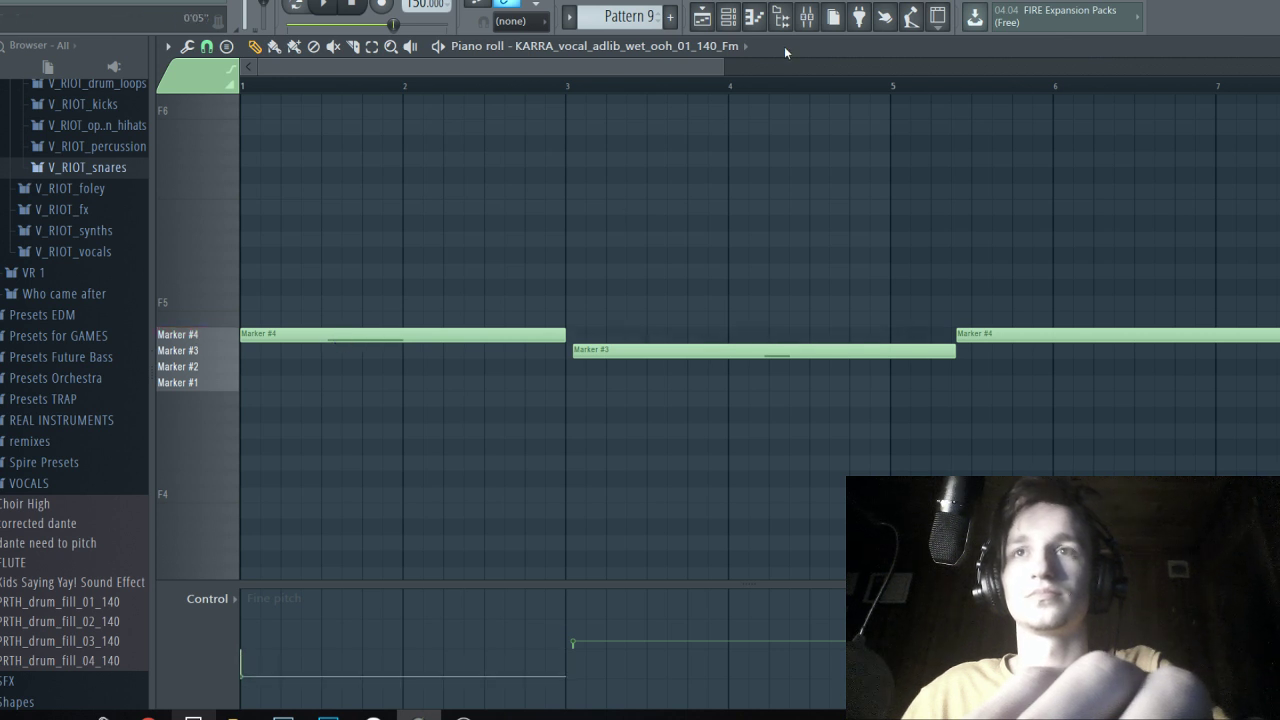
Solo the vocal track, restore the F Minor note set in Pitcher, and audition the new note through it.
left_click(806, 16)
left_click(1087, 158)
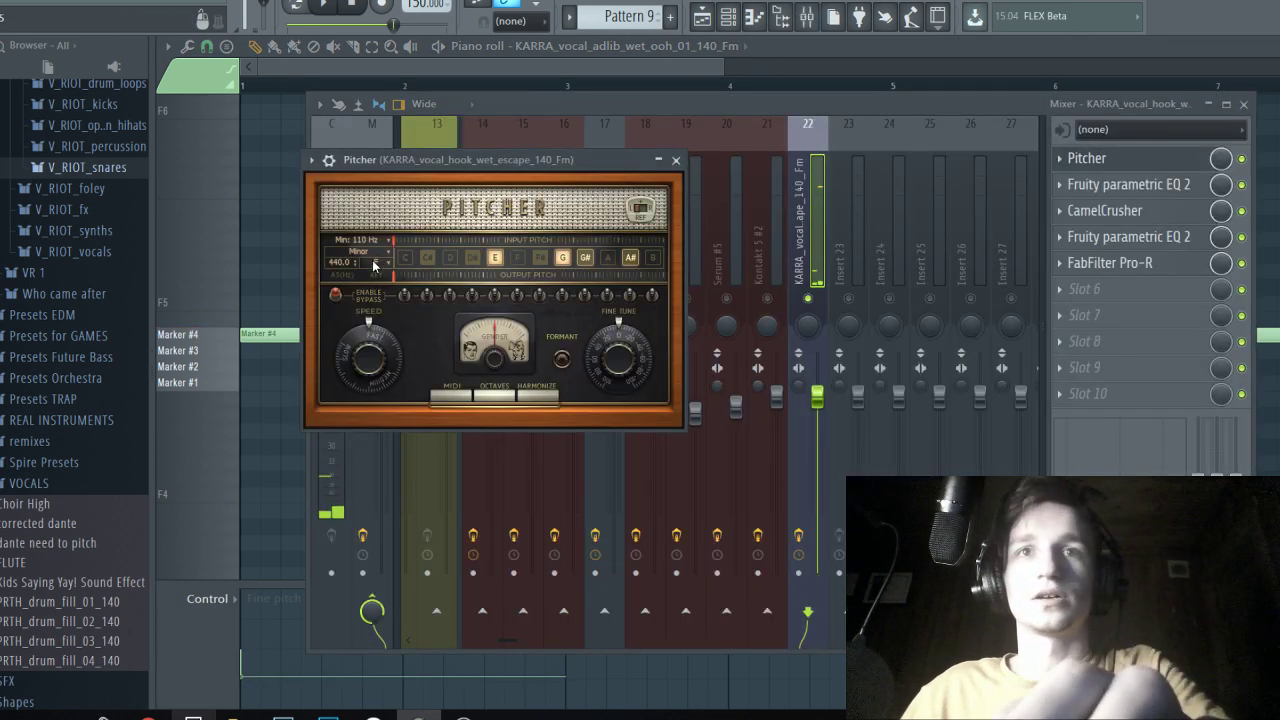
key("space")
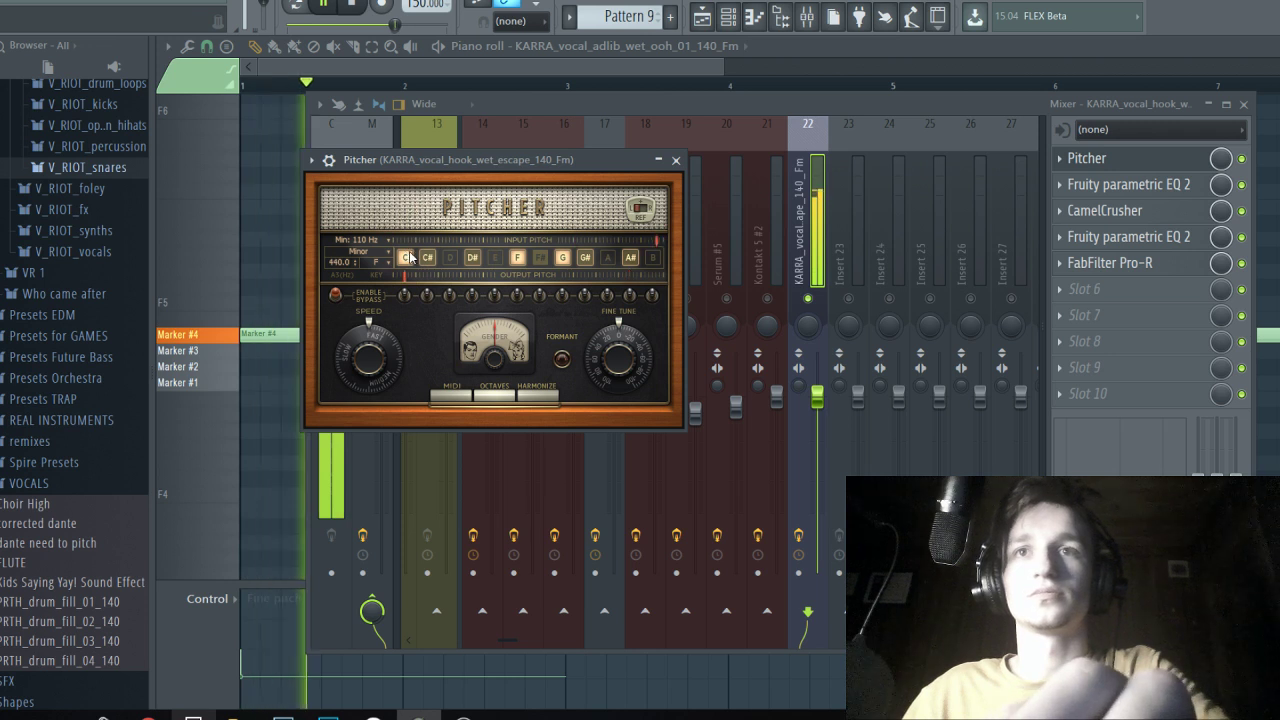
key("space")
Raise the fine pitch of the Marker #4 note at bar 1 in the piano roll.
key("F7")
scroll(321, 332, "up", 1)
scroll(322, 330, "up", 5)
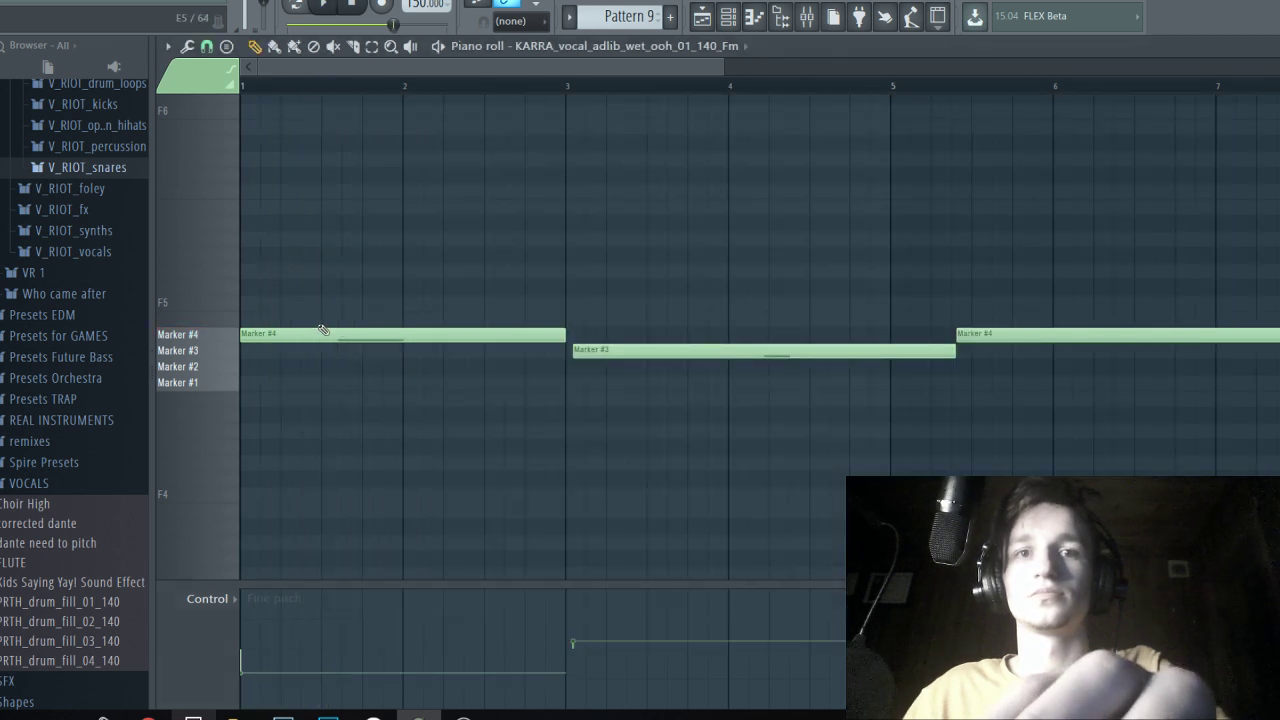
scroll(322, 330, "up", 3)
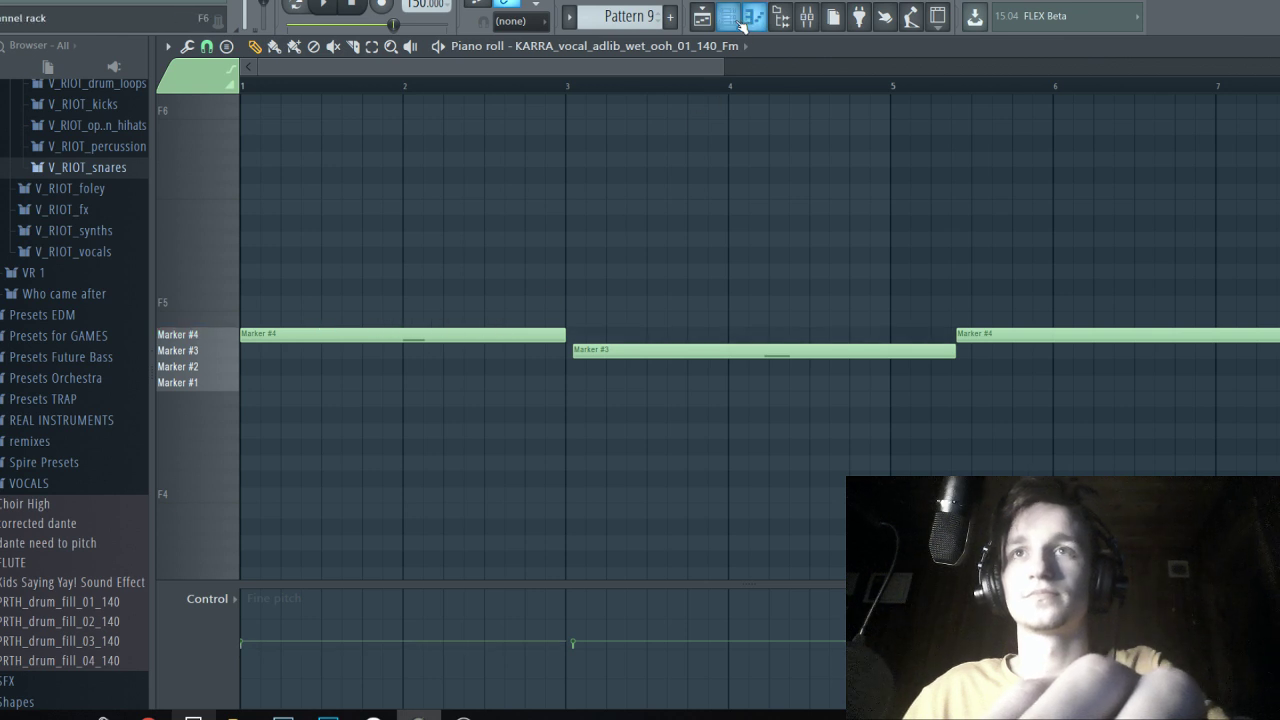
Load the Splice sample KARRA_vocal_hook_dry_lead_take_your_pain_01_110_Am into the vocal slicer channel and show that channel in the channel rack.
left_click(373, 716)
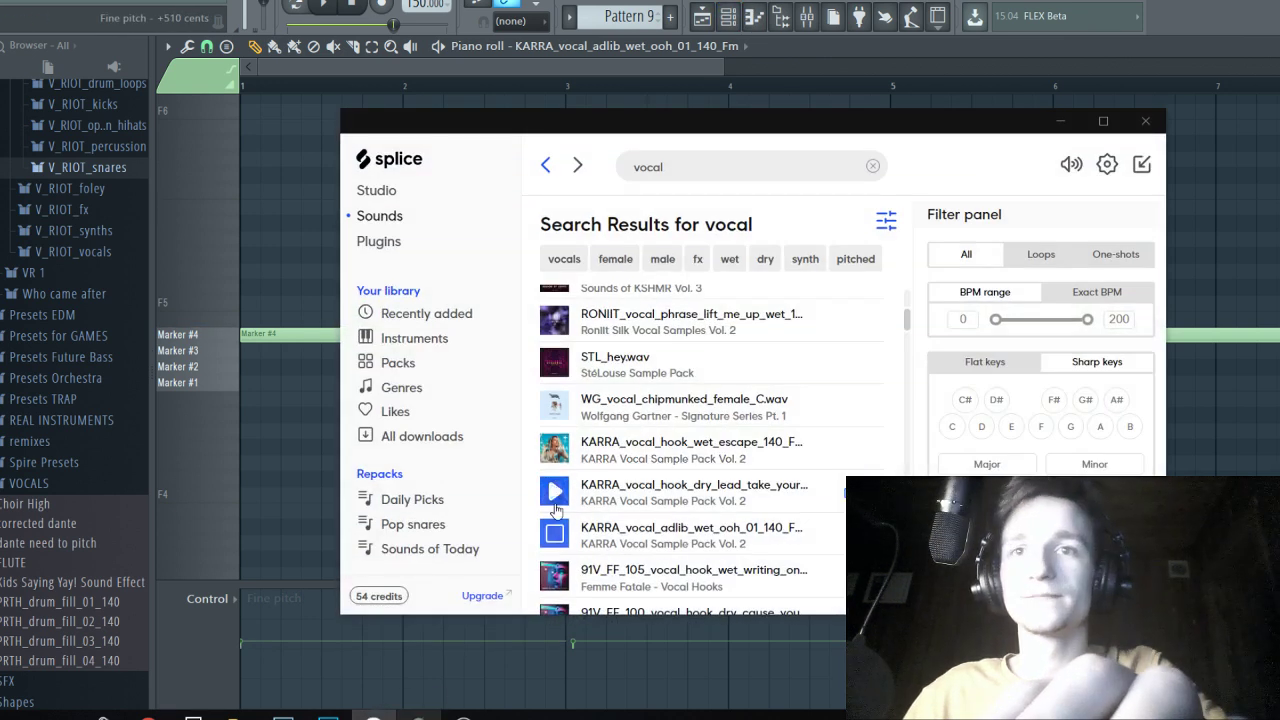
left_click(554, 533)
left_click(730, 19)
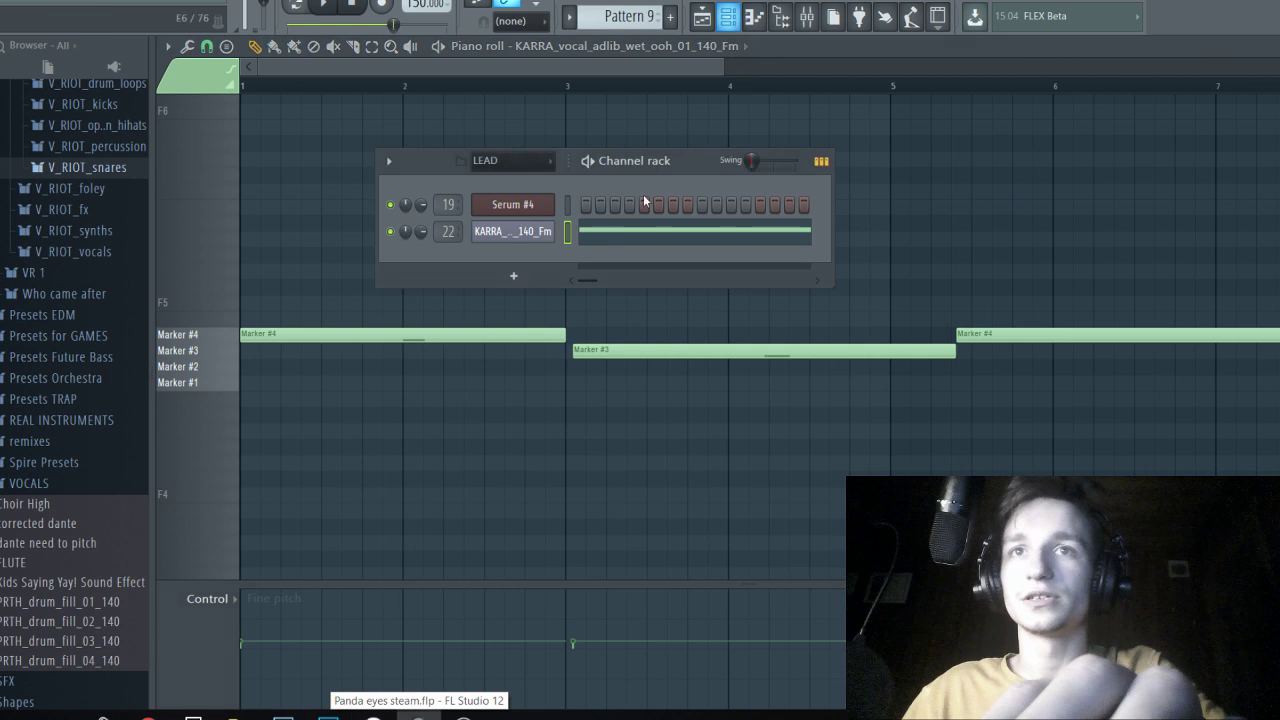
left_click(551, 241)
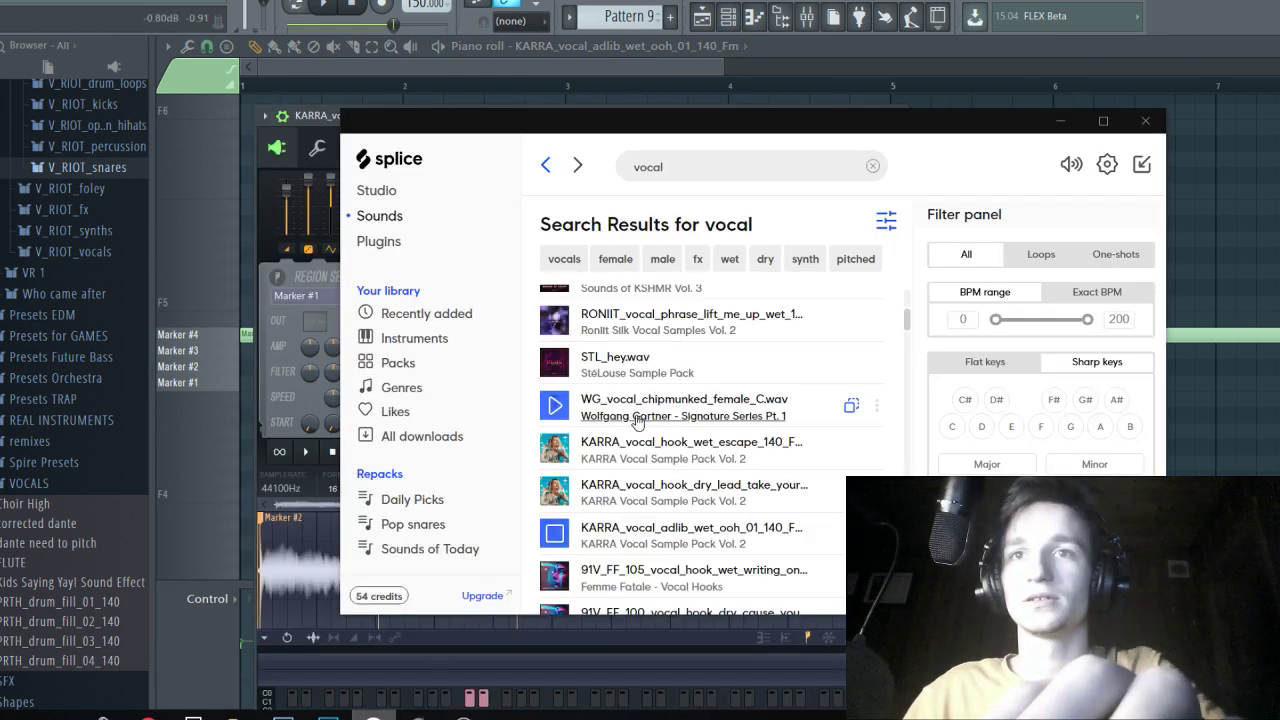
left_click_drag(828, 457, 337, 565)
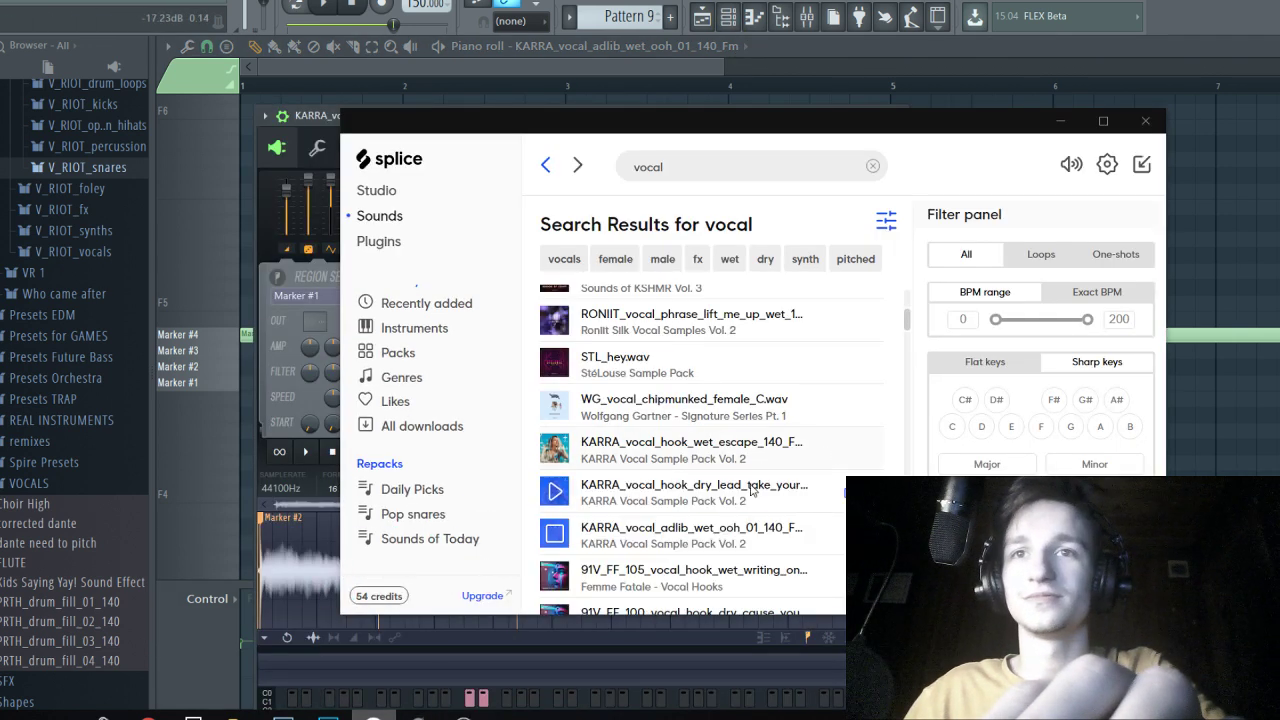
left_click_drag(828, 486, 380, 535)
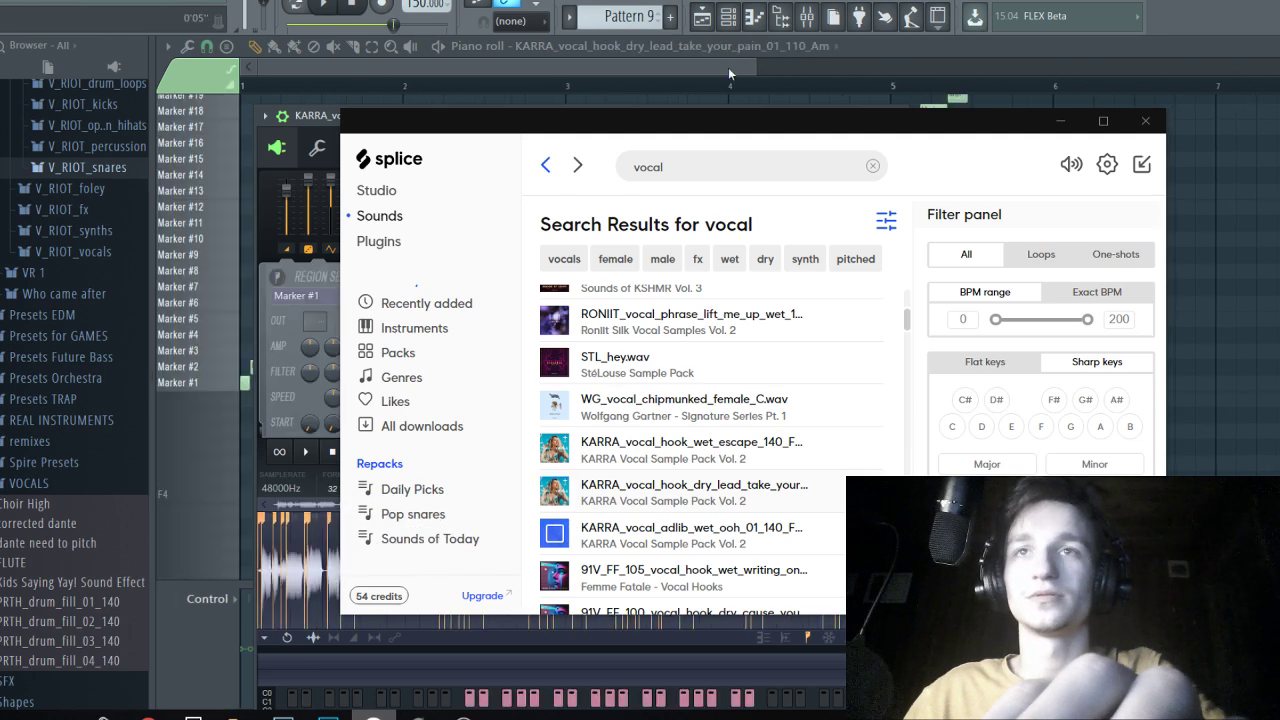
left_click(728, 16)
left_click(729, 17)
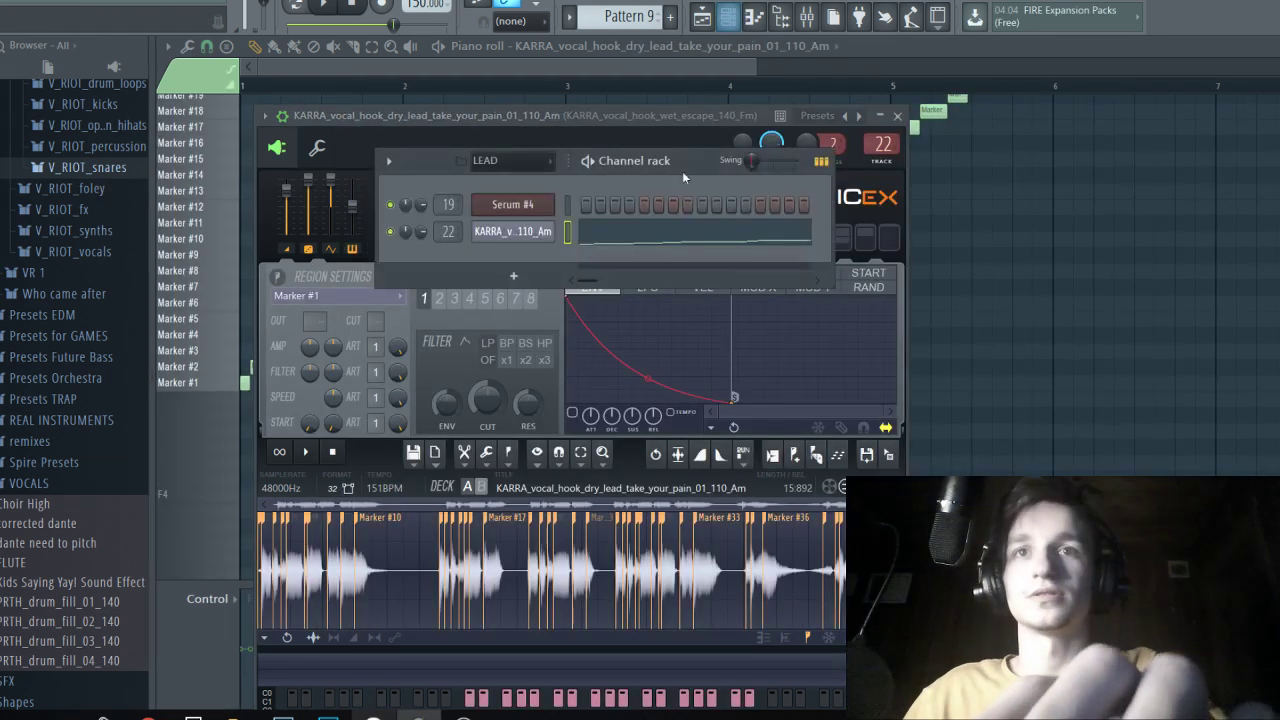
Audition the new vocal slices in the piano roll, clear all the notes, and place a two-bar Marker #10 note at bar 1.
left_click(291, 4)
key("space")
left_click(667, 235)
left_click(667, 236)
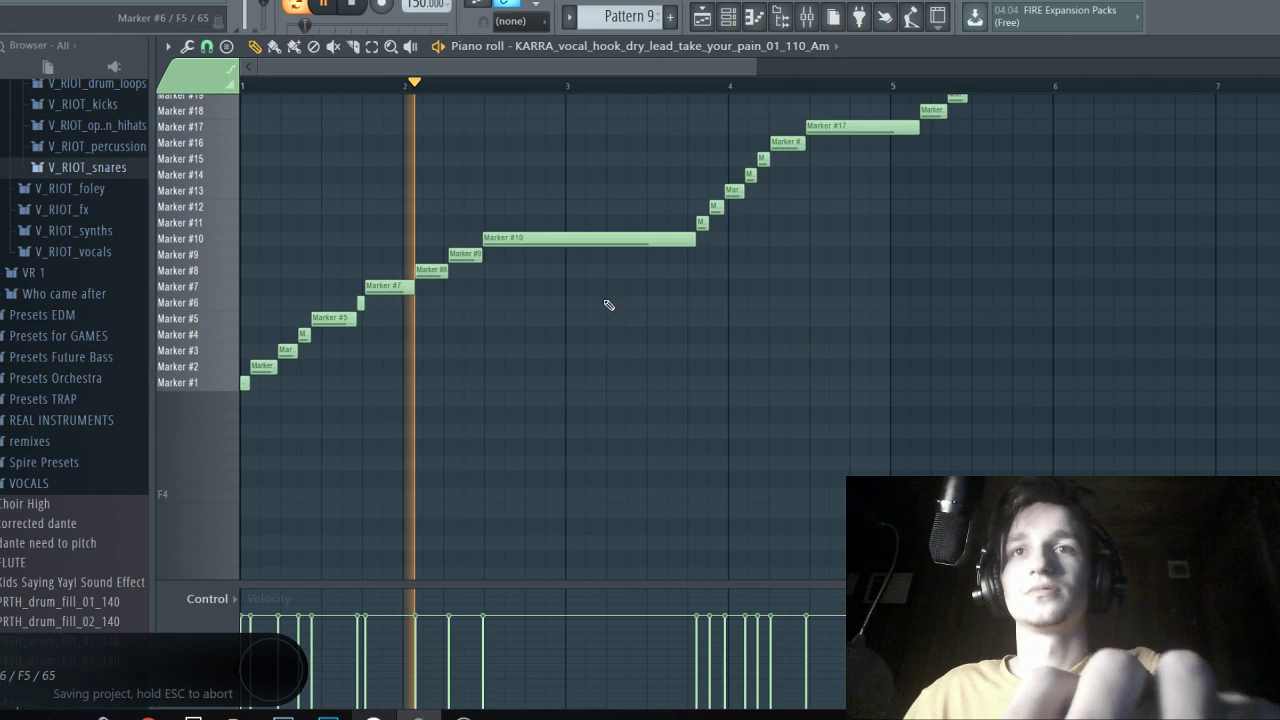
key("space")
key("ctrl+a")
key("Delete")
left_click(505, 242)
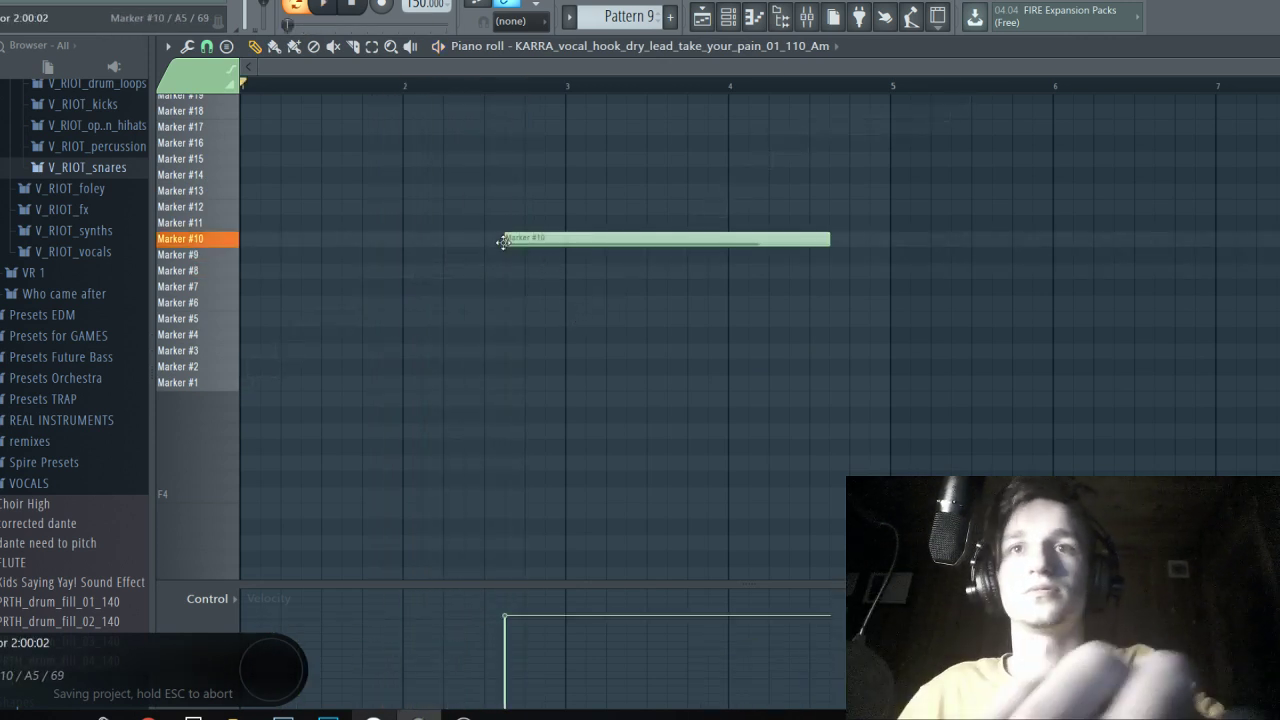
left_click_drag(490, 244, 228, 247)
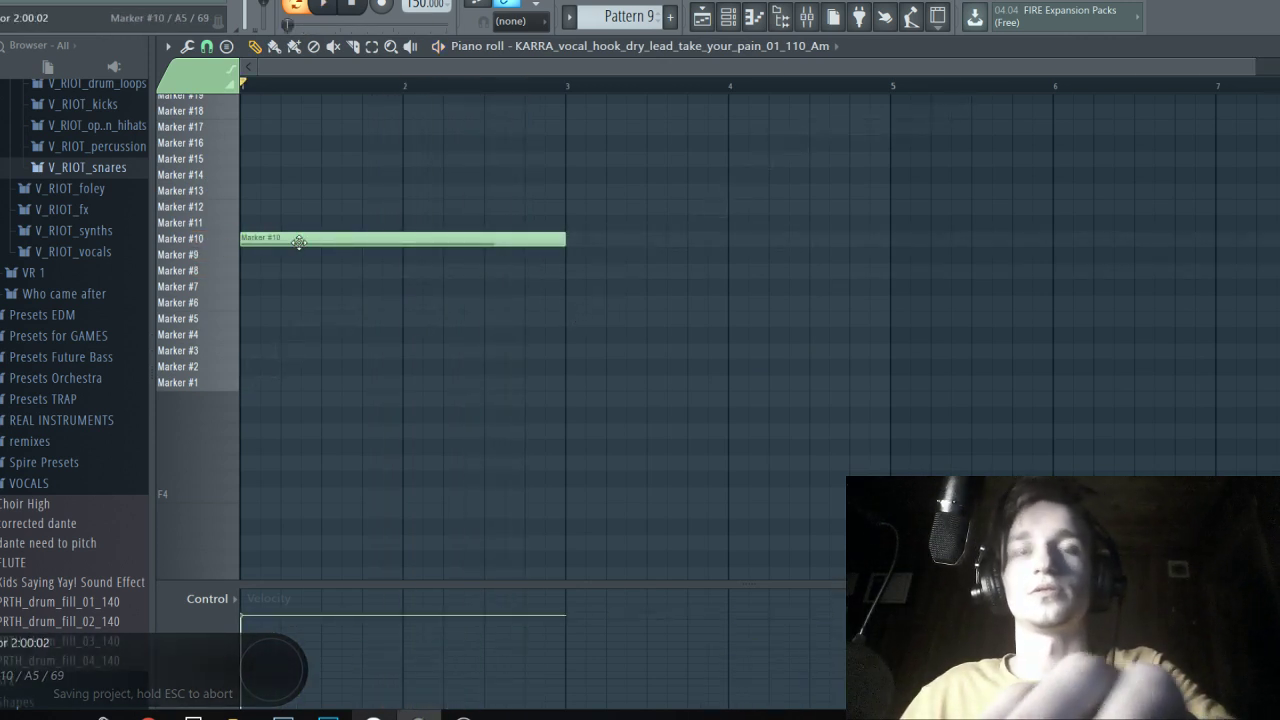
Show note fine pitch for the Marker #10 note and audition Pattern 9 in the song around bar 33.
left_click(202, 612)
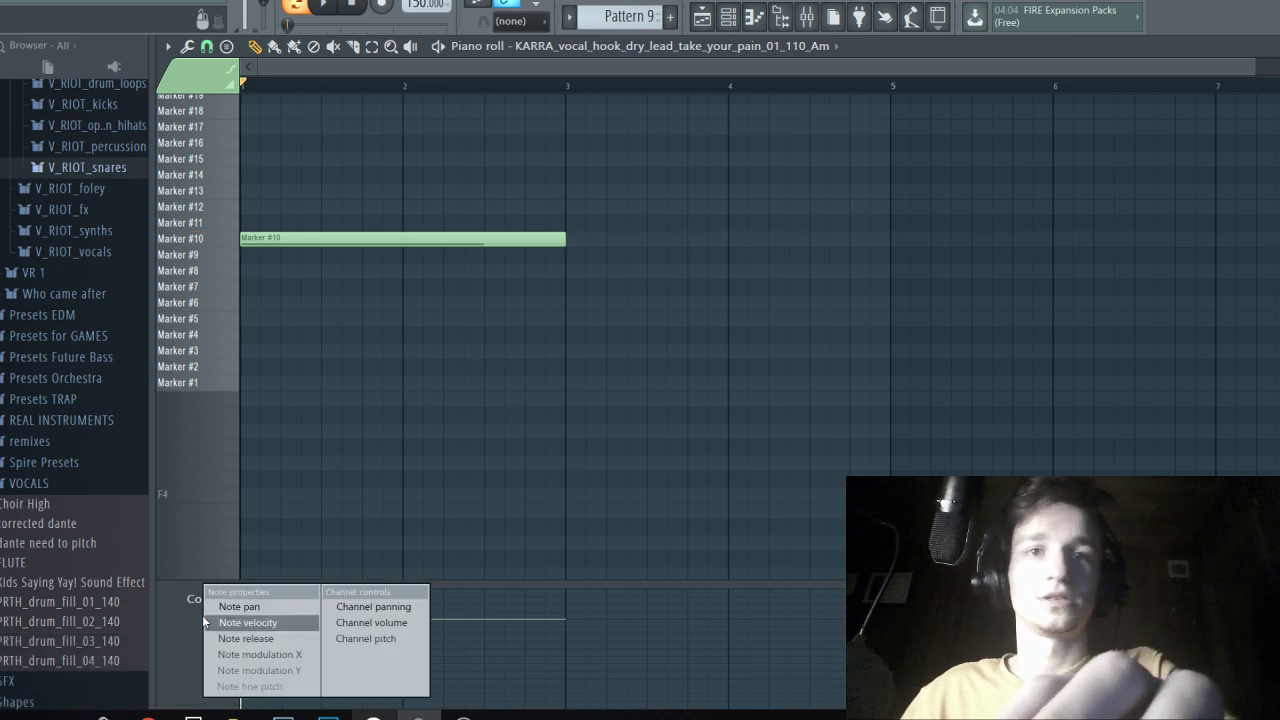
left_click(255, 686)
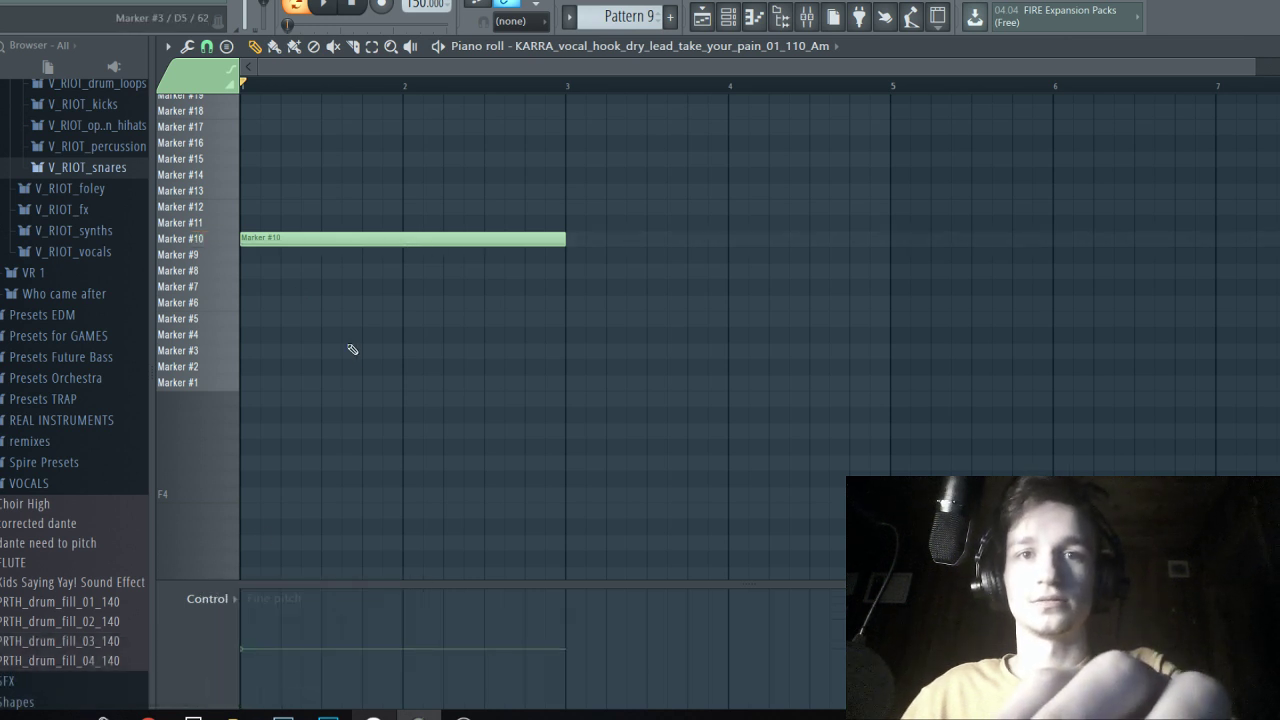
key("space")
left_click(702, 16)
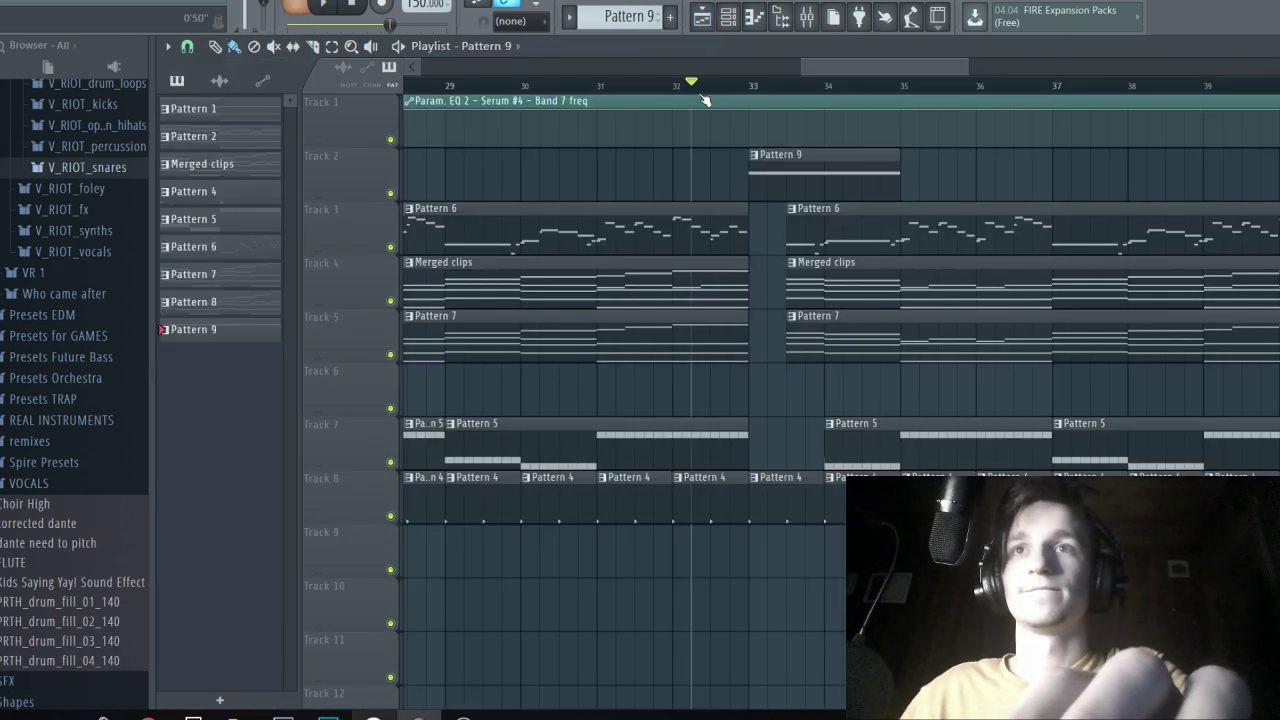
left_click(806, 16)
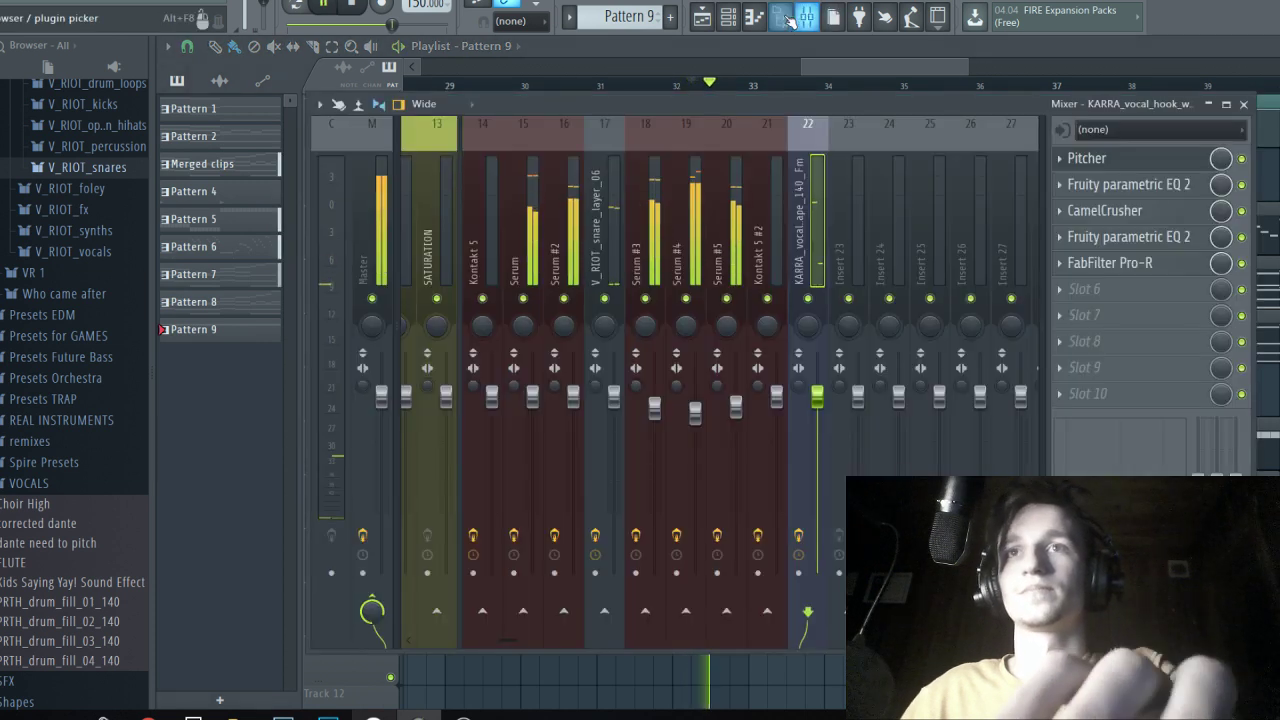
left_click(702, 16)
scroll(757, 163, "down", 1)
key("space")
Lower the fine pitch of the Marker #10 note slightly and audition it in the song with Pitcher open.
double_click(771, 163)
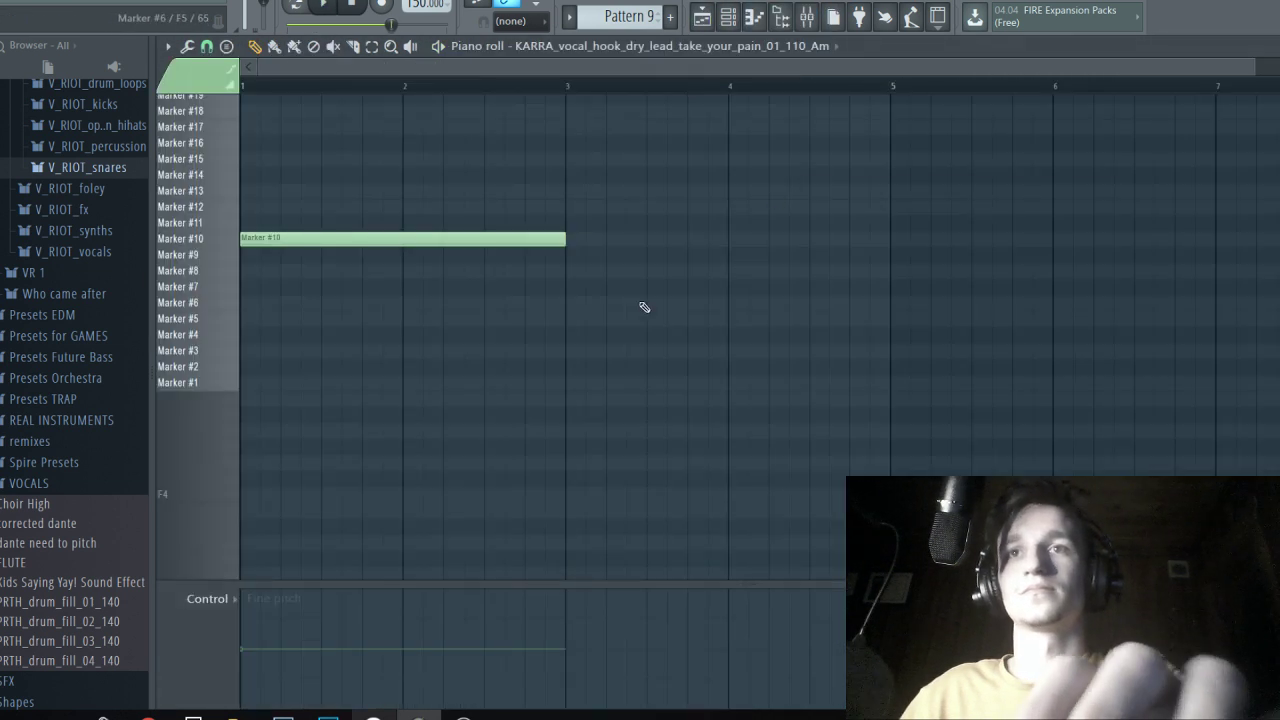
key("space")
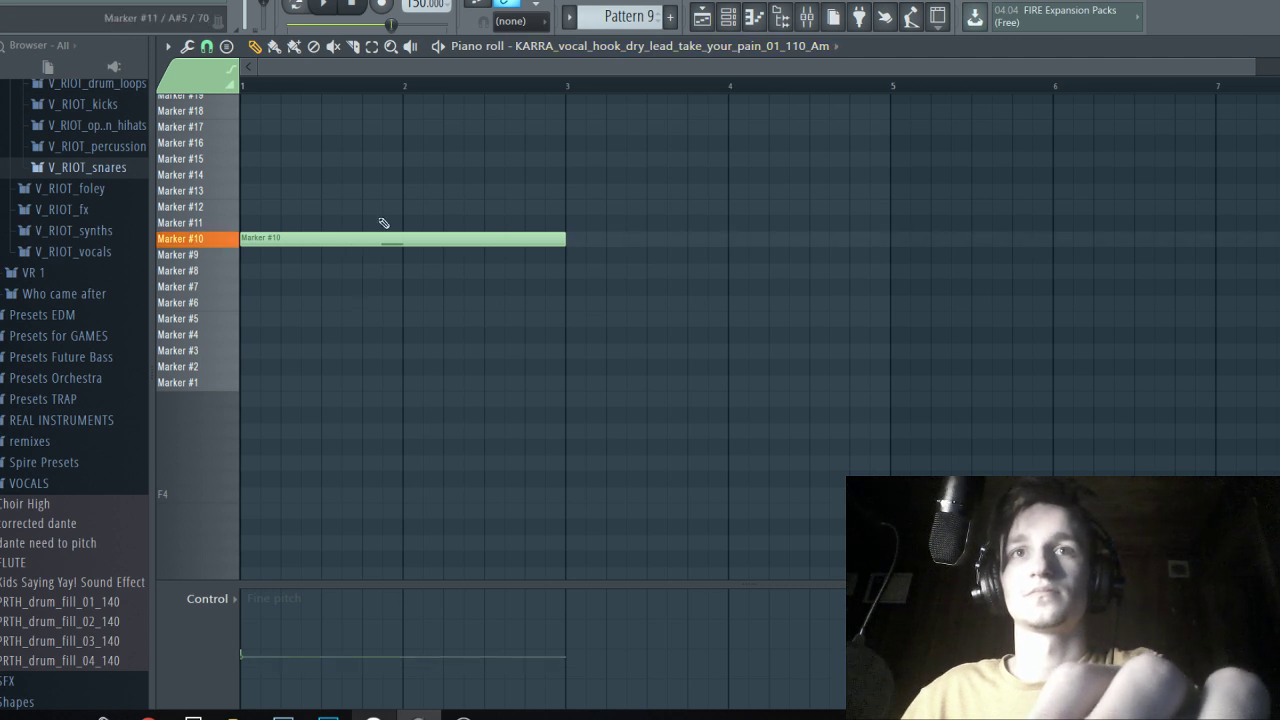
left_click(702, 16)
left_click(714, 87)
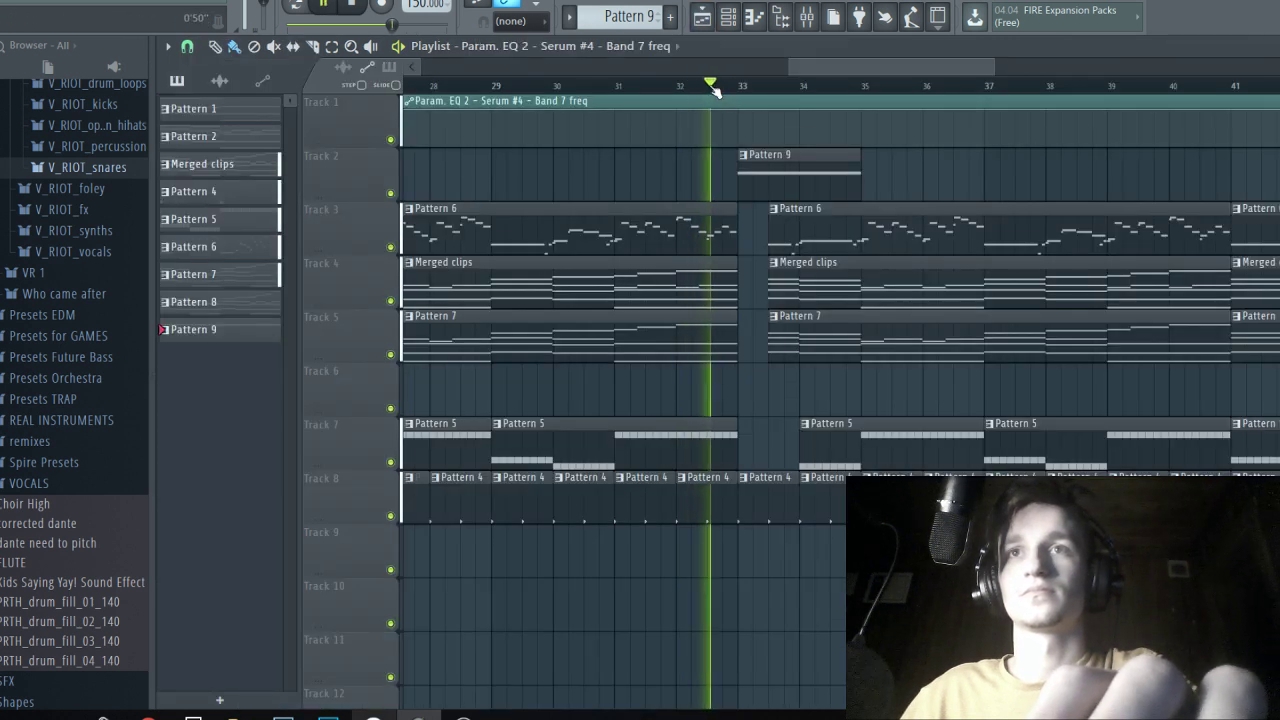
left_click(807, 18)
key("space")
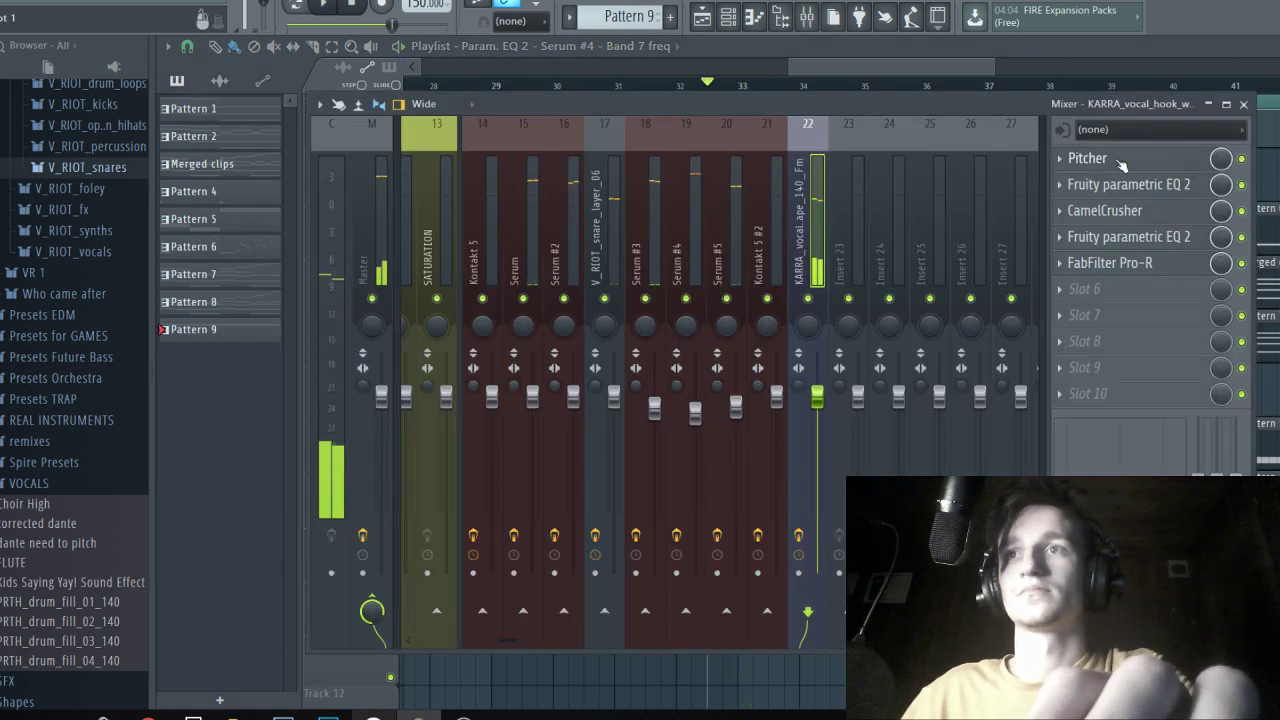
left_click(1060, 158)
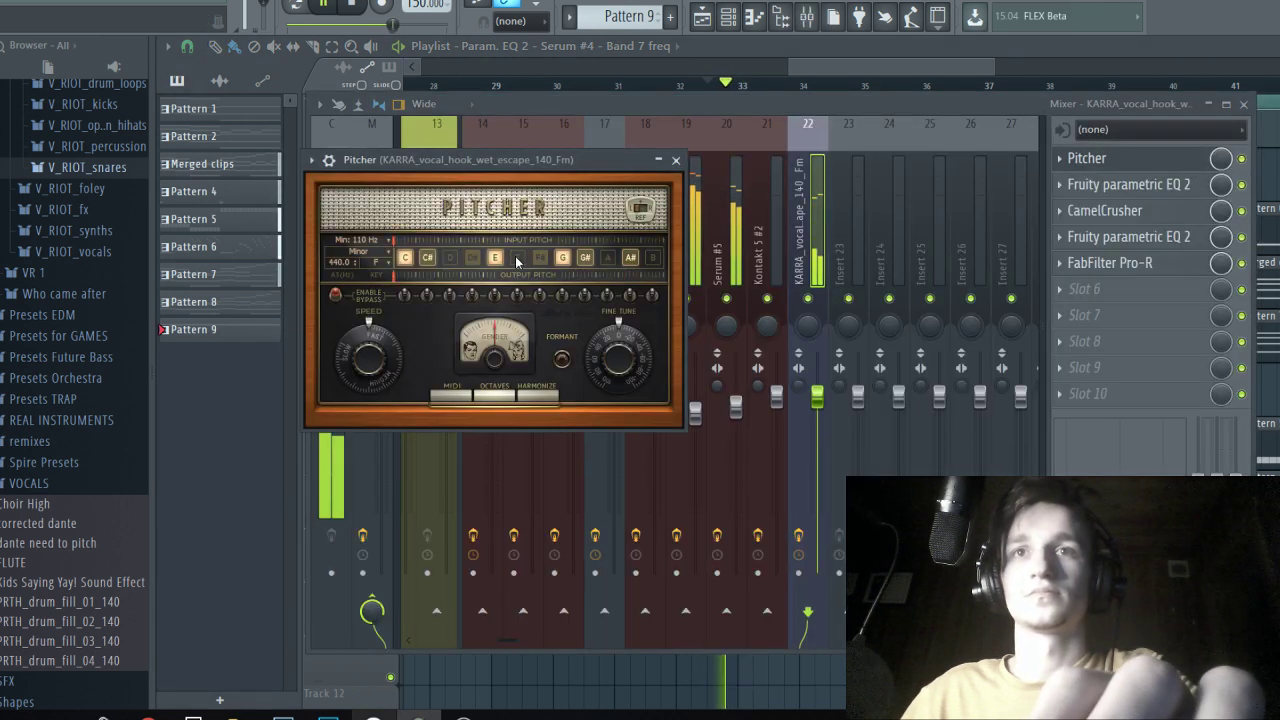
key("space")
left_click(840, 92)
Lower the Marker #10 note's fine pitch further, play the song through the break, and save the project.
key("F7")
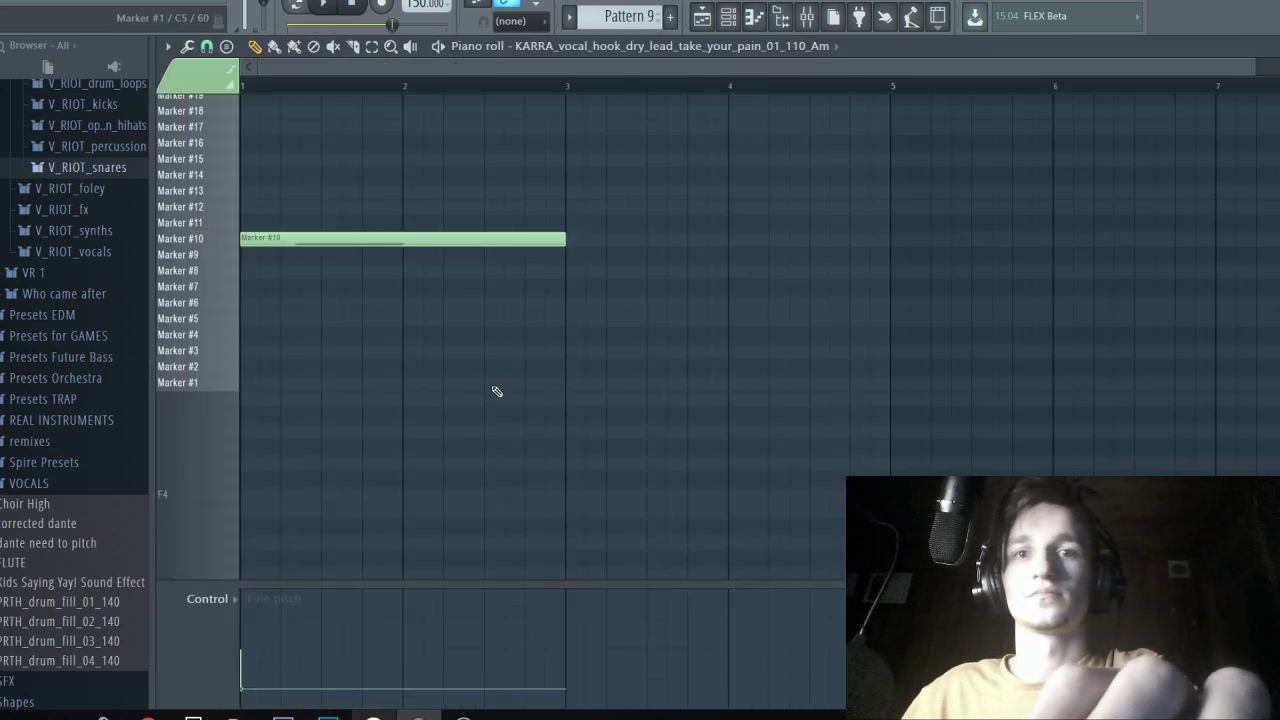
key("space")
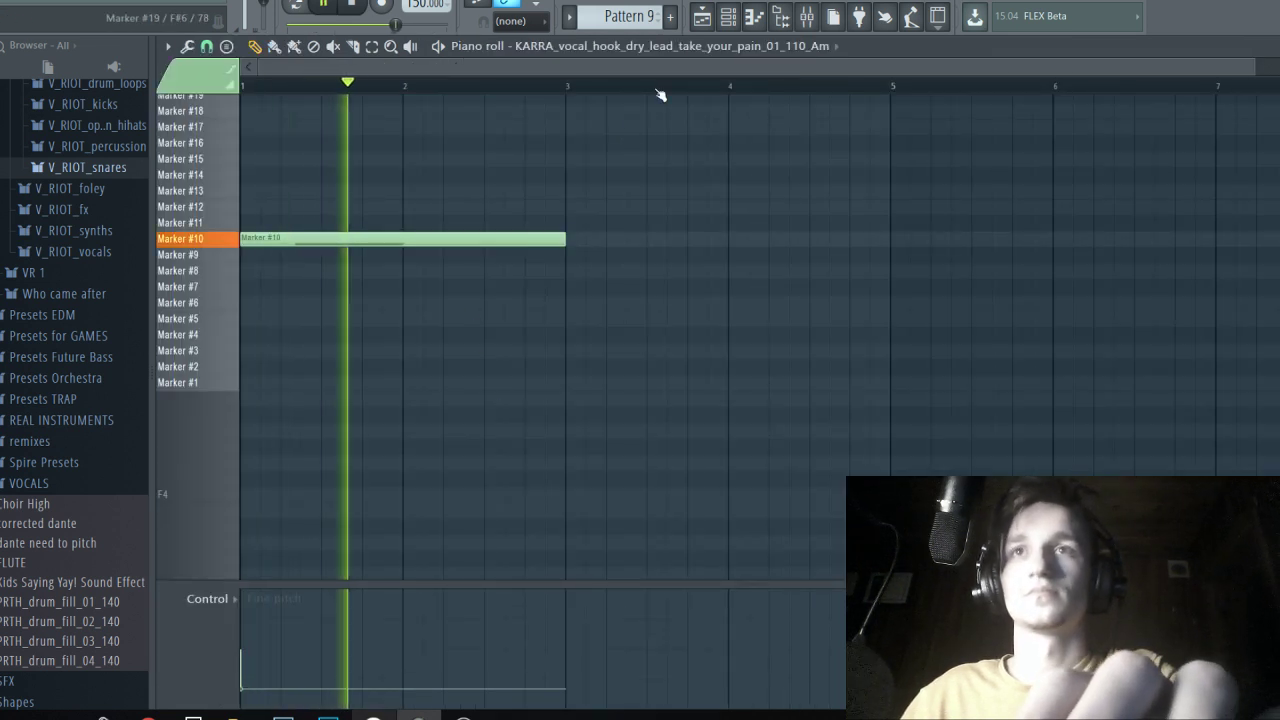
key("F5")
scroll(720, 320, "down", 5)
key("ctrl+s")
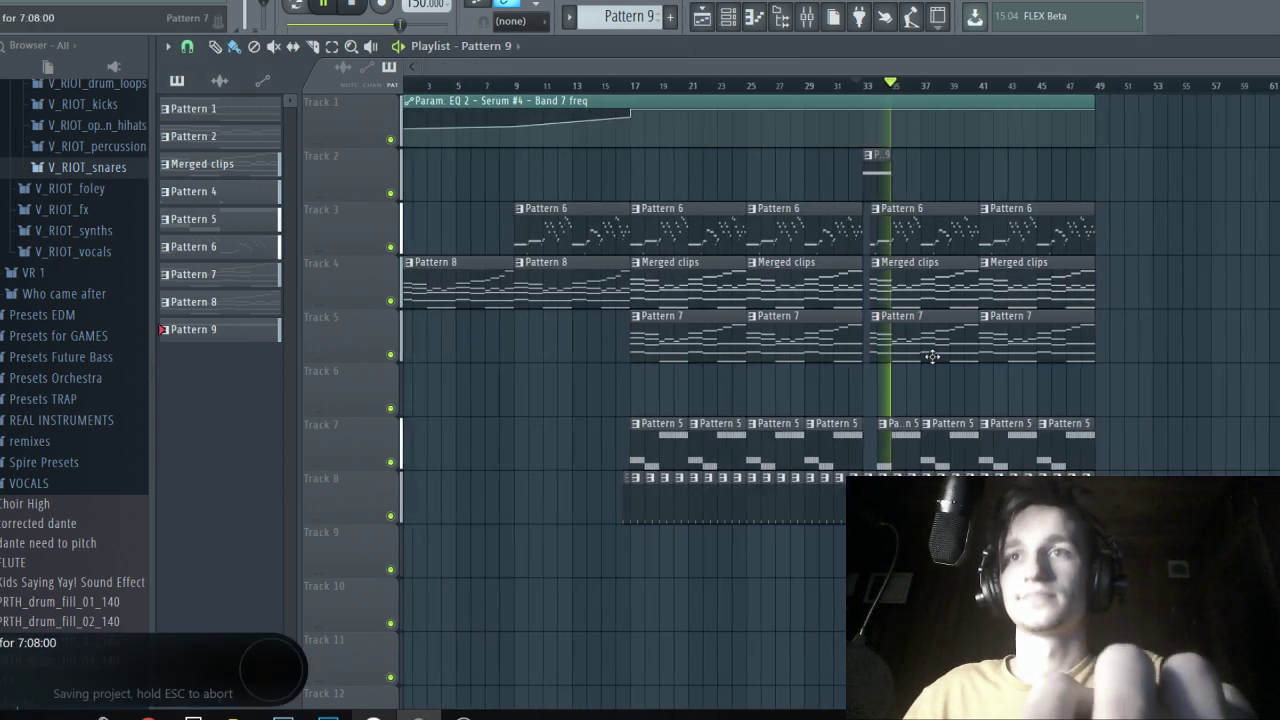
scroll(630, 288, "up", 3)
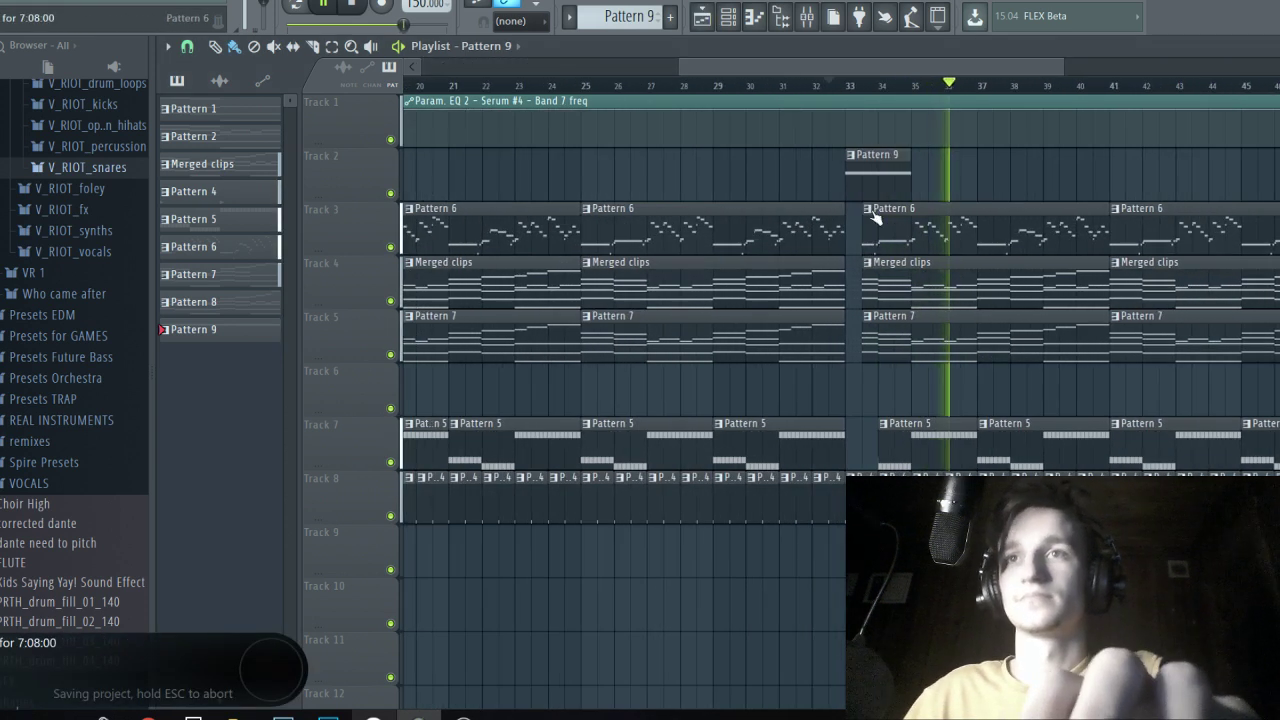
scroll(630, 288, "up", 2)
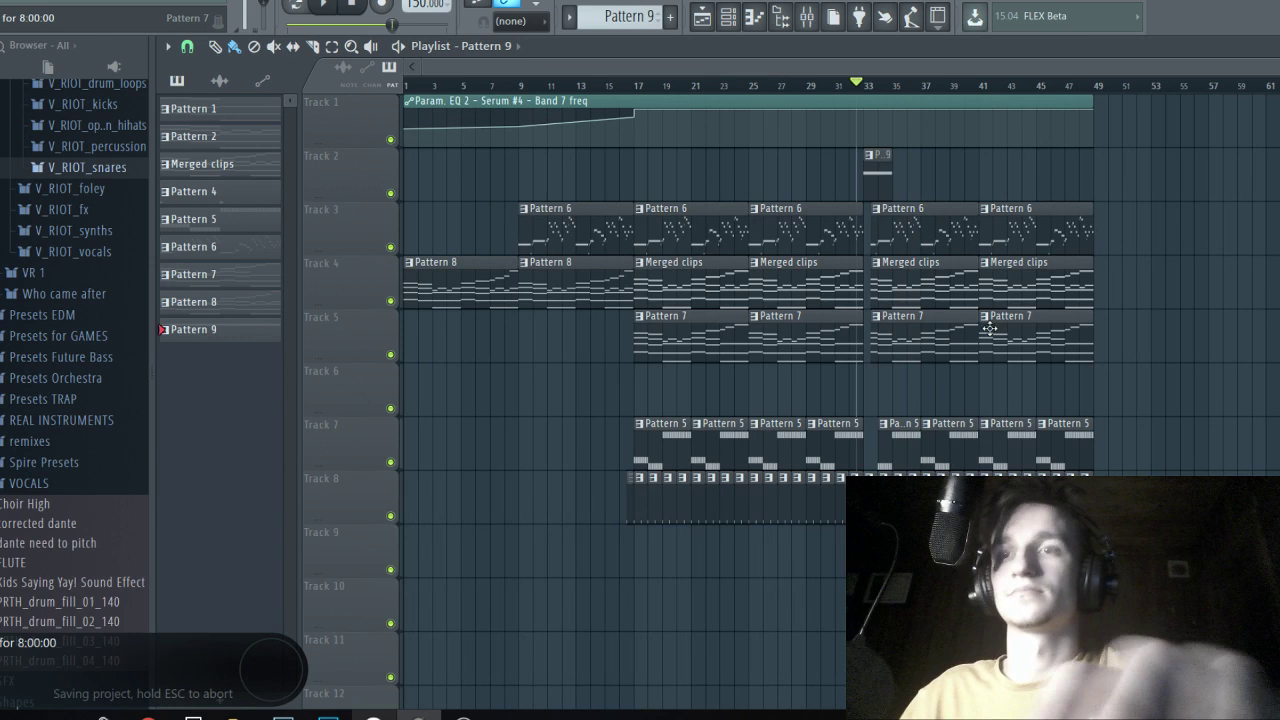
scroll(976, 326, "up", 2)
key("space")
scroll(976, 326, "down", 3)
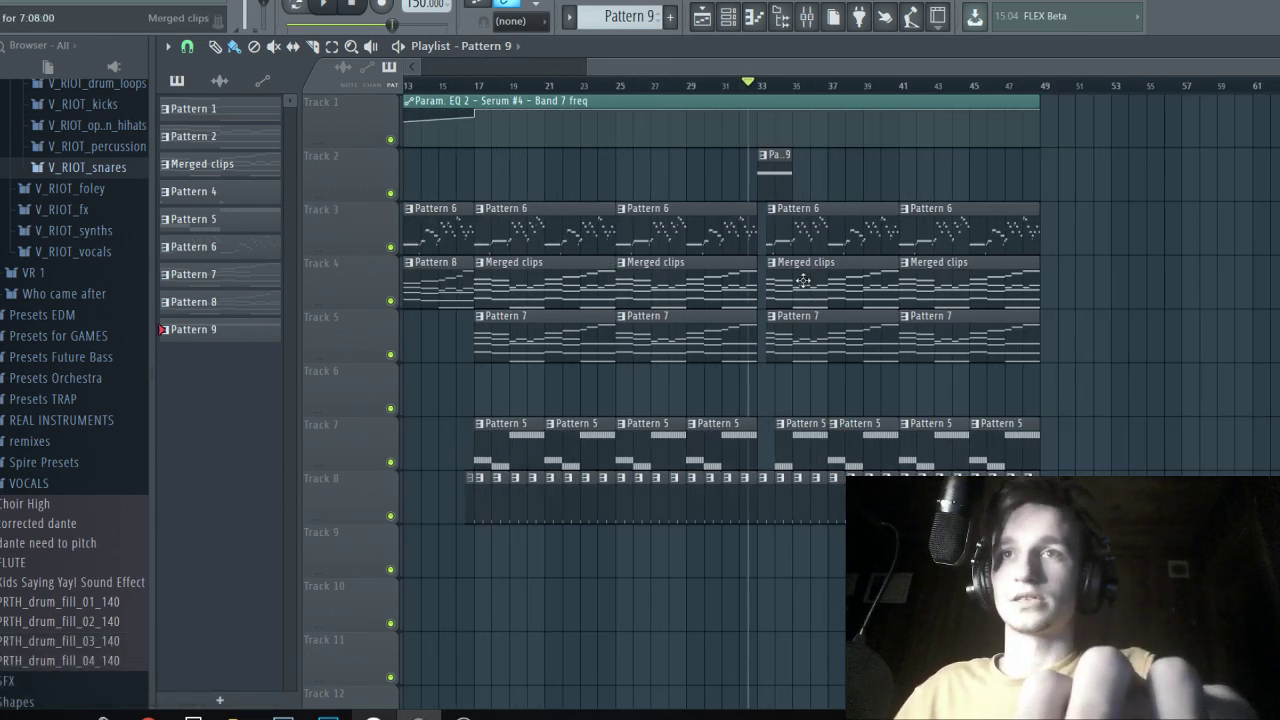
Delete the Pattern 6, Merged clips, Pattern 7 and Pattern 5 clips after bar 33 in the playlist.
right_click(787, 240)
scroll(808, 356, "up", 2)
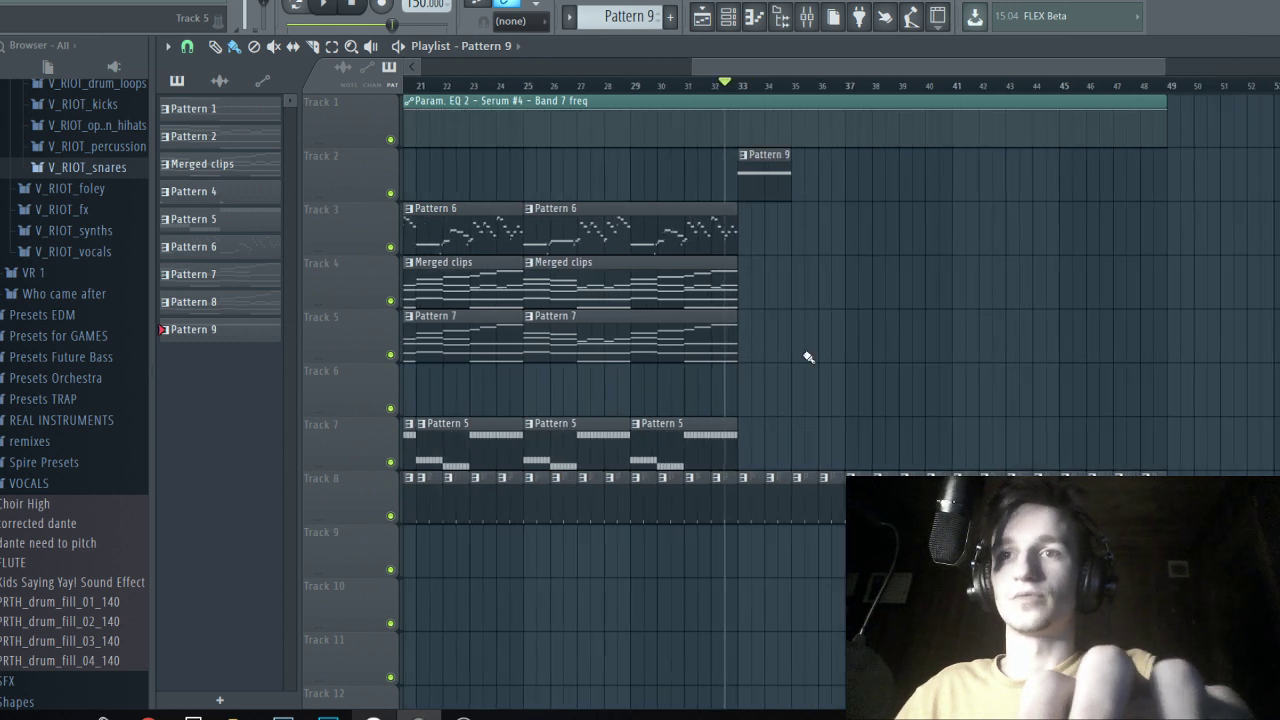
scroll(808, 357, "up", 1)
Move the Pattern 9 vocal clip on Track 2 to just before bar 17 and play the song up to bar 33.
right_click(729, 177)
left_click(730, 175)
scroll(760, 180, "down", 2)
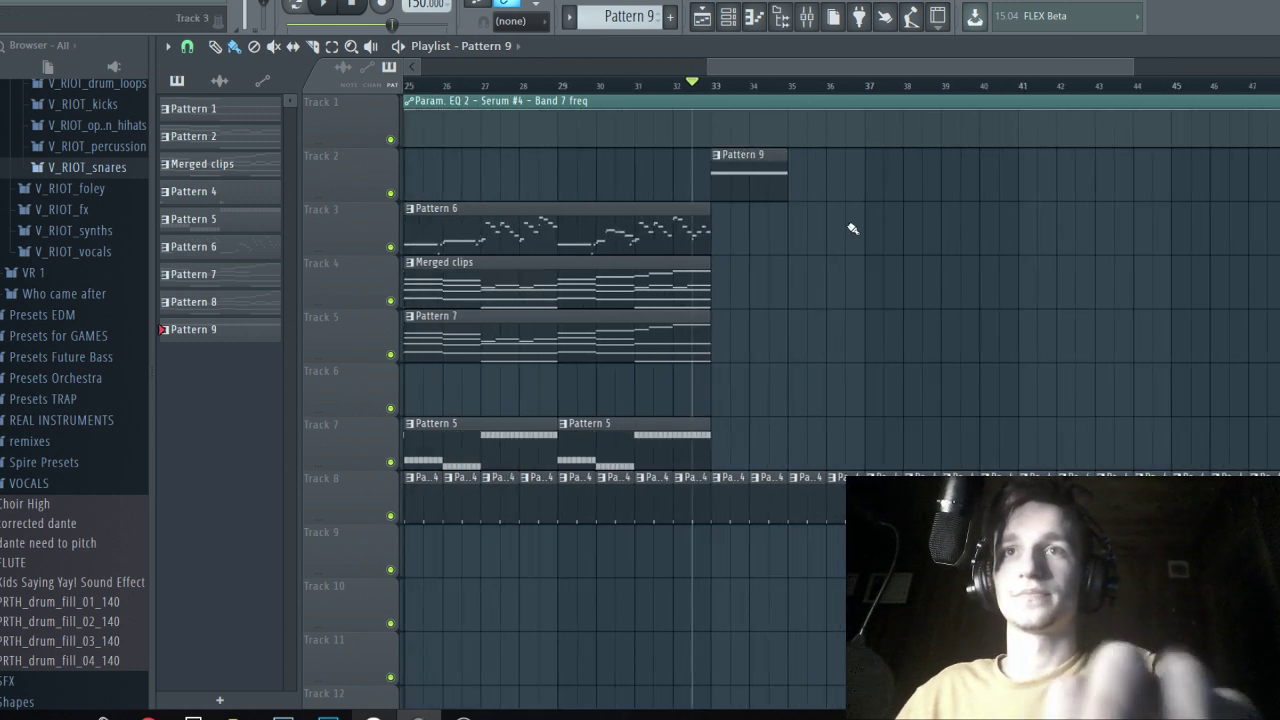
left_click_drag(790, 186, 439, 188)
key("space")
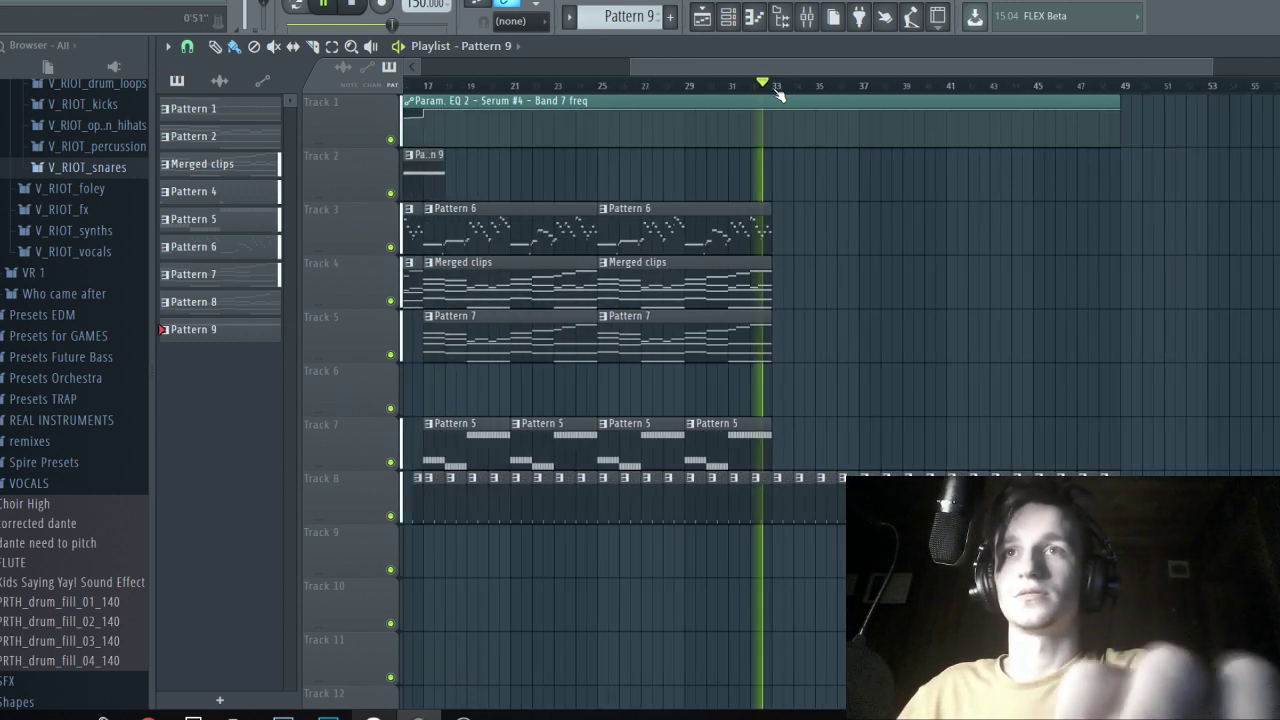
scroll(860, 250, "up", 3)
key("space")
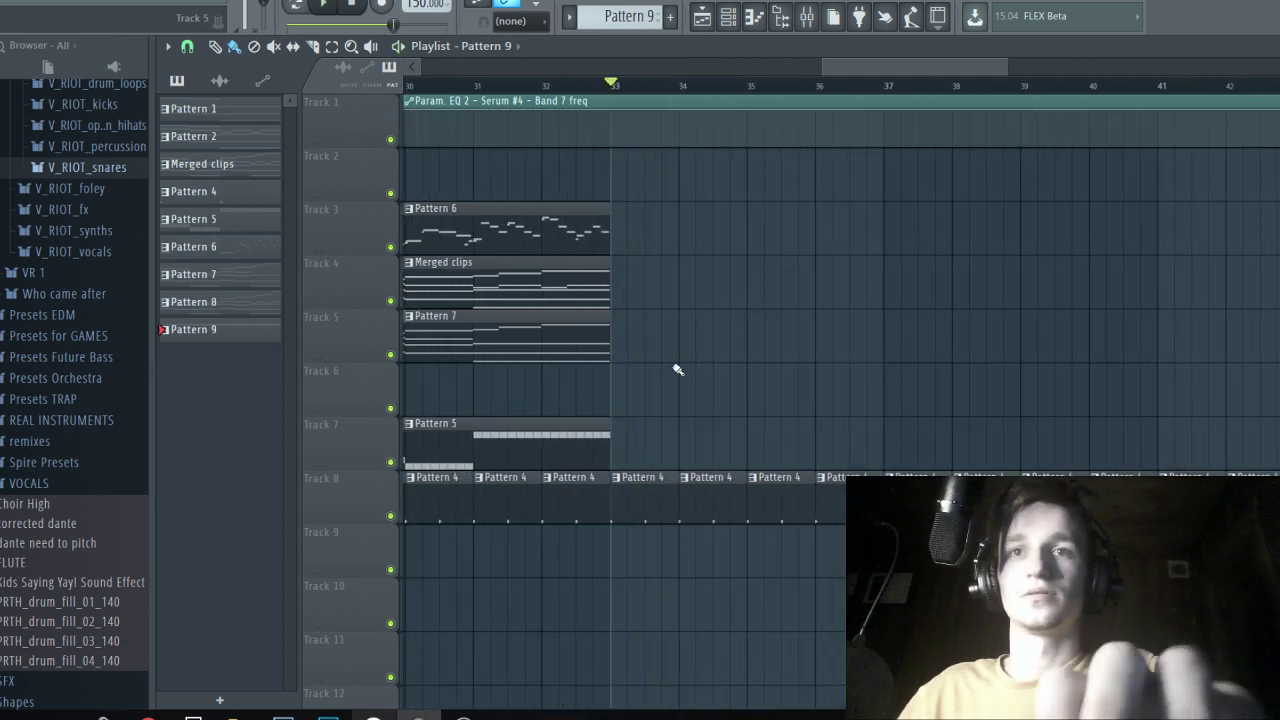
Filter the channel rack to the BASS group and add a new Serum channel.
scroll(690, 362, "down", 1)
left_click(760, 22)
left_click(512, 160)
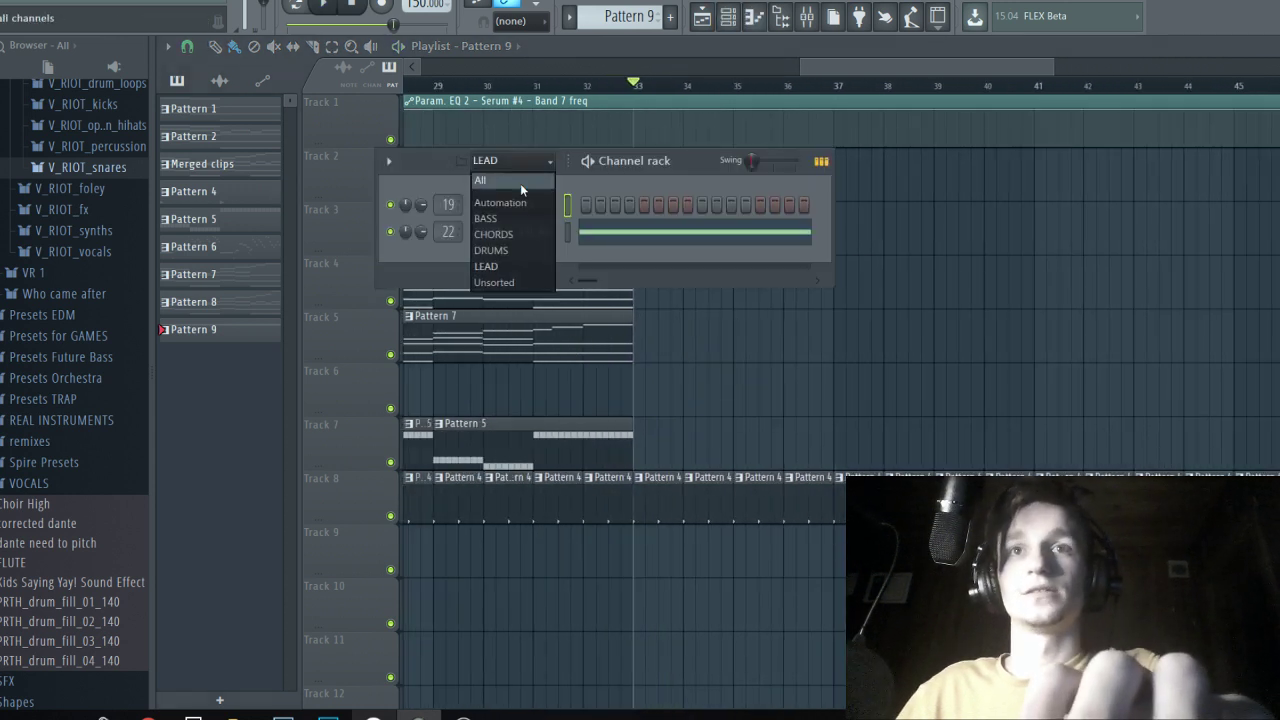
left_click(512, 228)
left_click(514, 250)
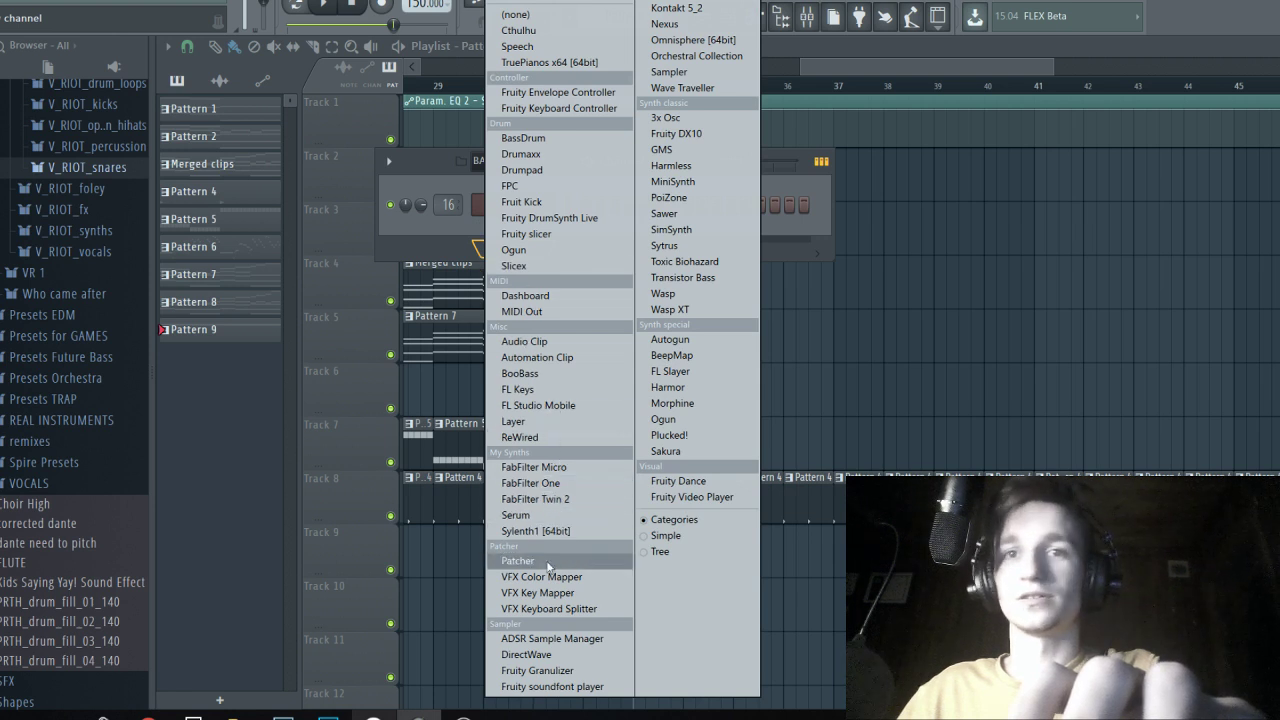
left_click(530, 515)
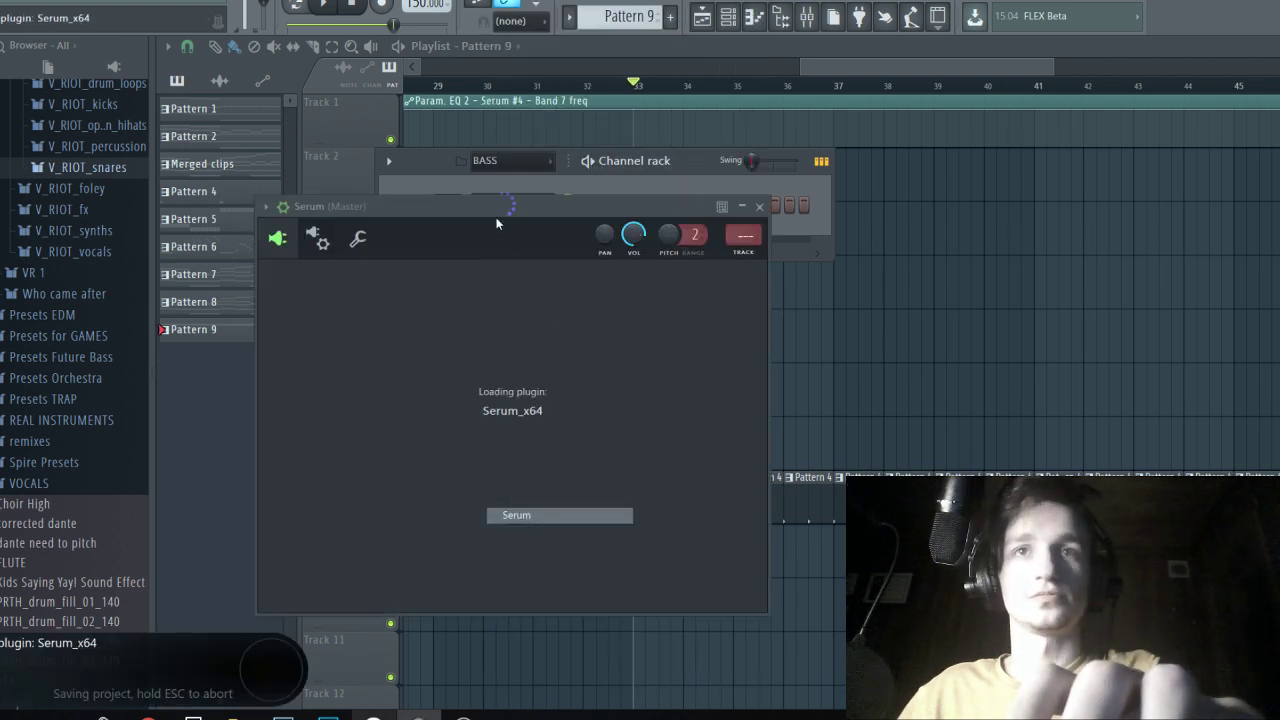
Load the Infinite preset in the new Serum and audition it with a note.
left_click_drag(482, 212, 668, 95)
left_click(795, 156)
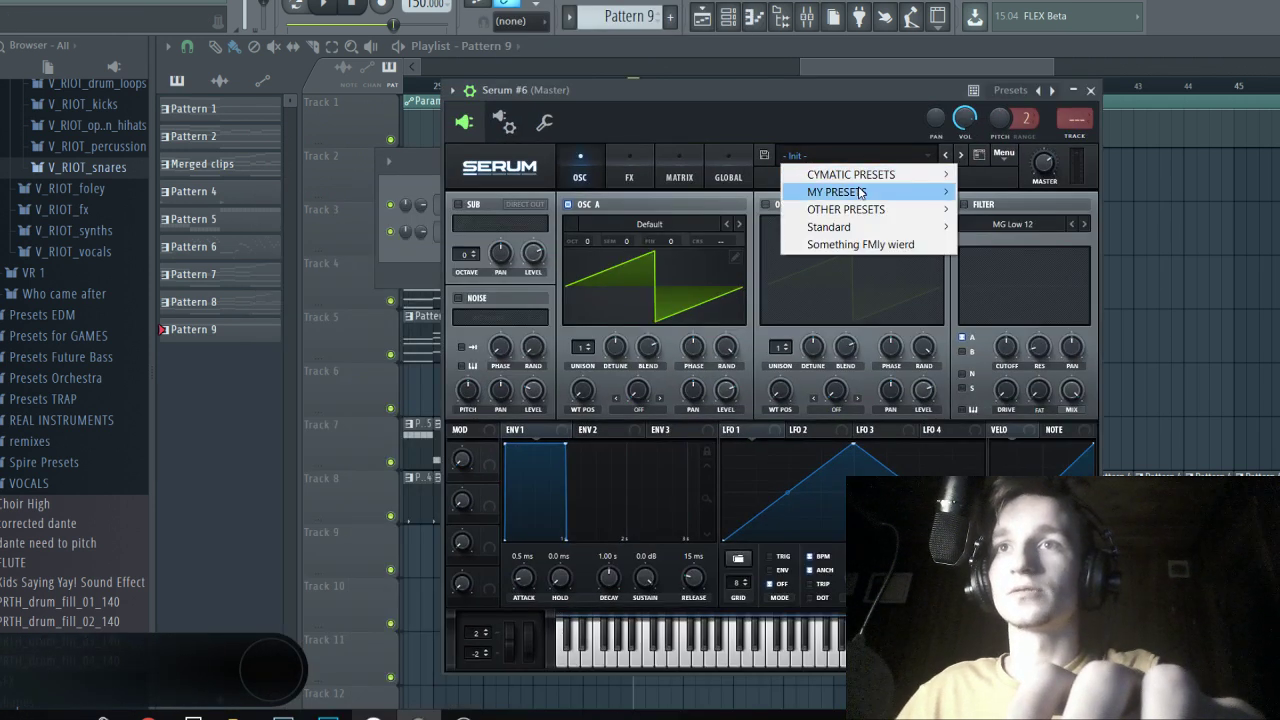
mouse_move(860, 192)
mouse_move(1020, 279)
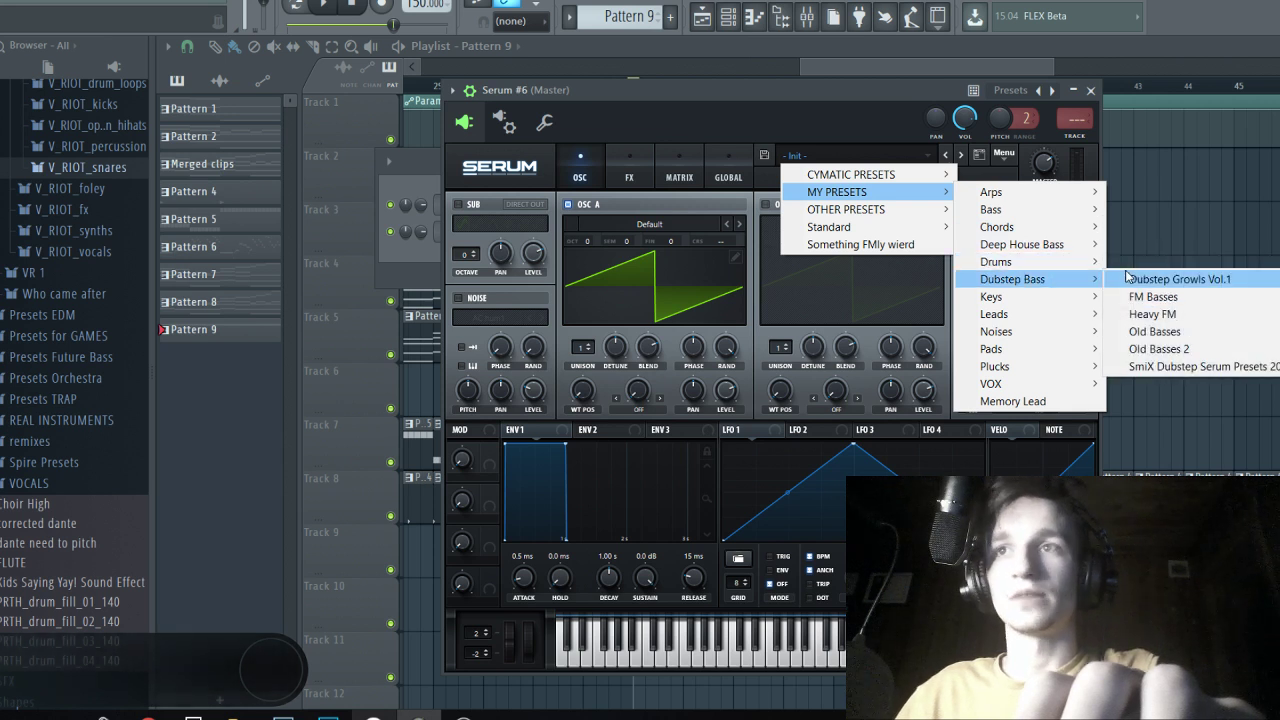
mouse_move(1140, 285)
left_click(1020, 278)
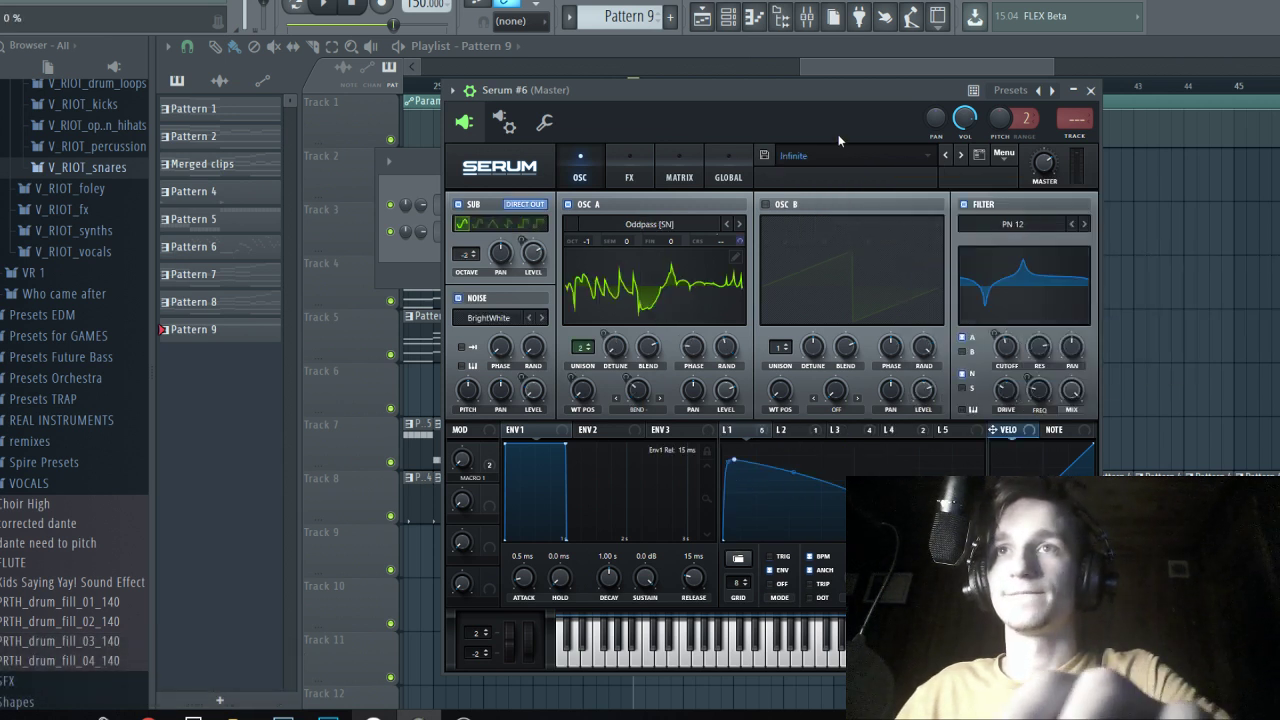
key("c")
left_click_drag(822, 101, 848, 95)
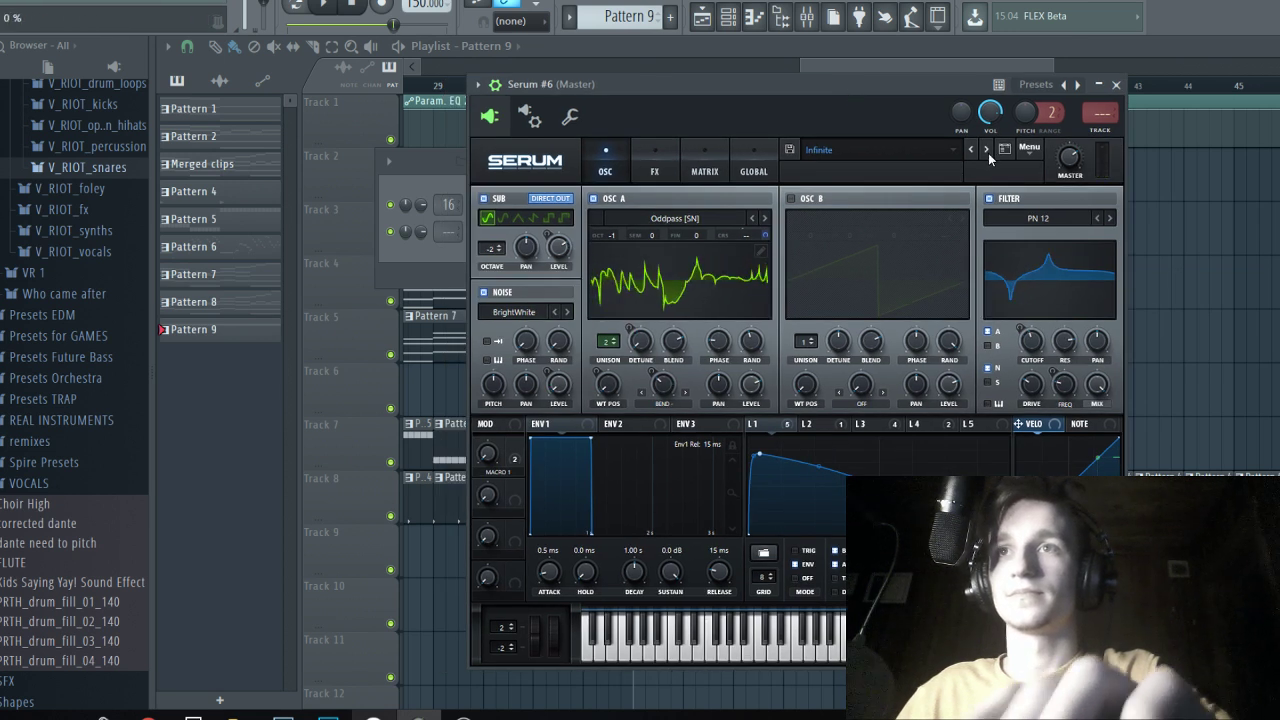
Audition the Other World and Resonance presets in Serum #6 and return to the playlist.
left_click(987, 151)
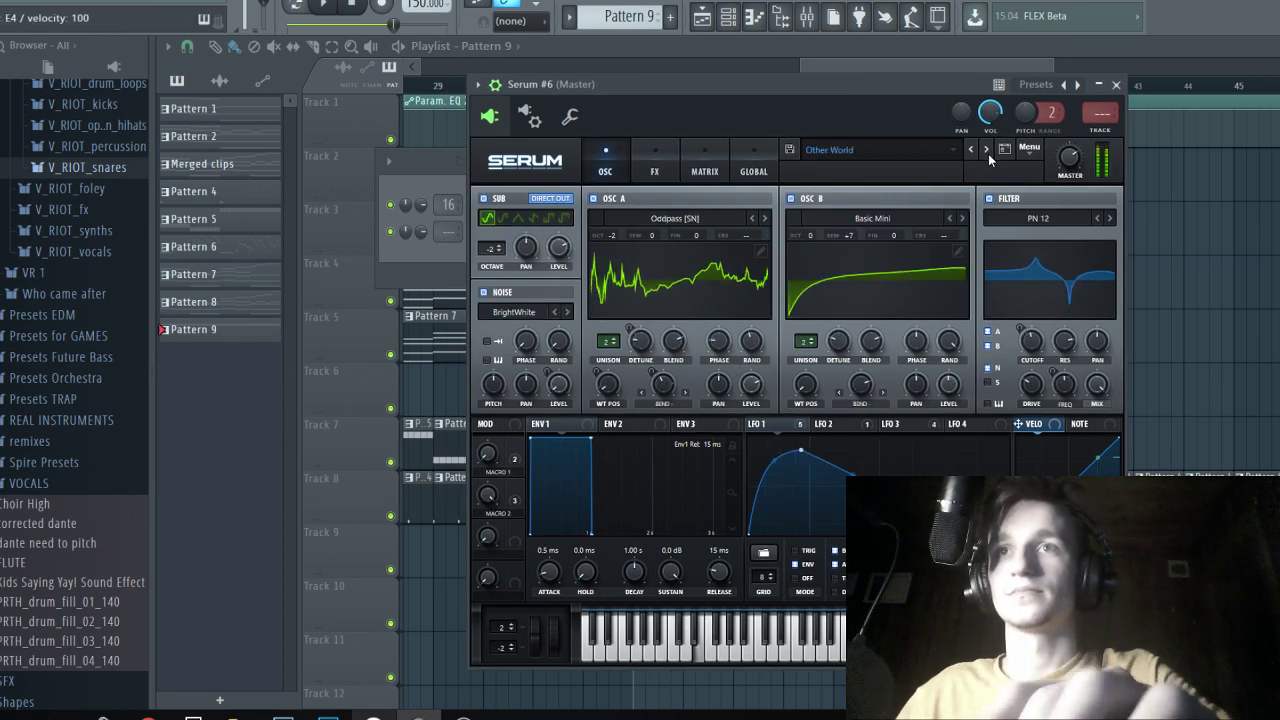
left_click(988, 152)
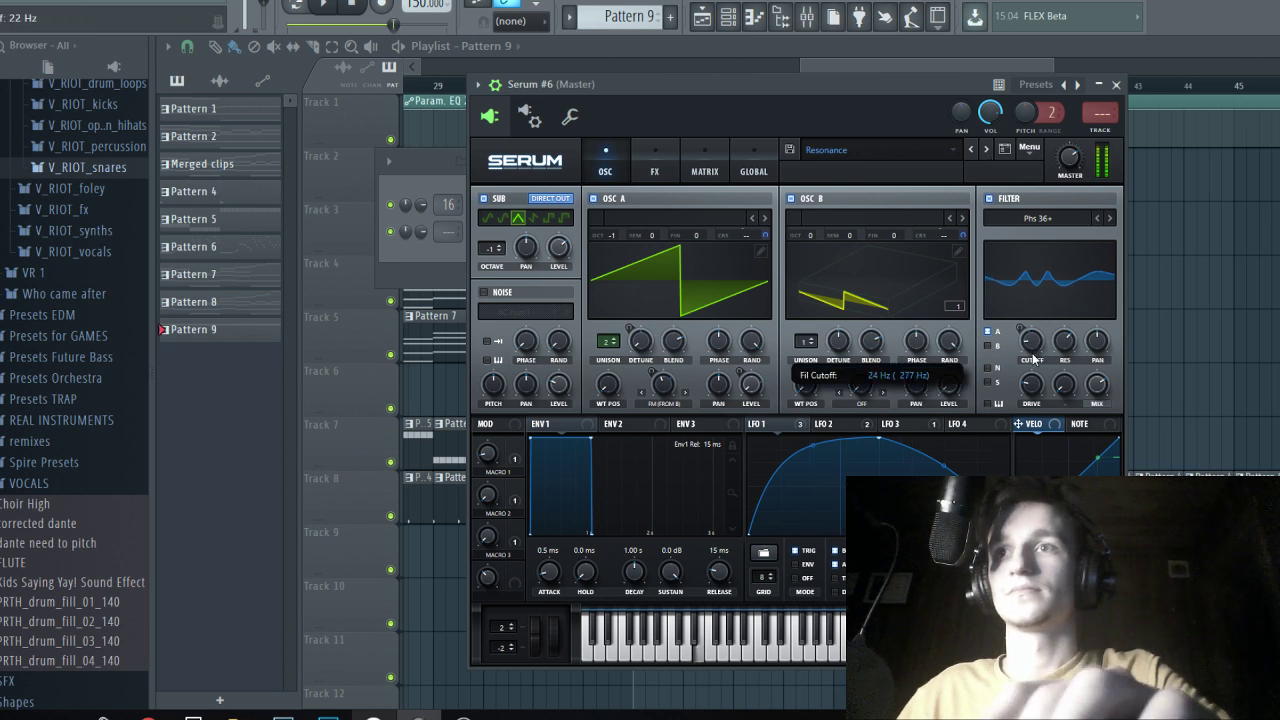
left_click(837, 70)
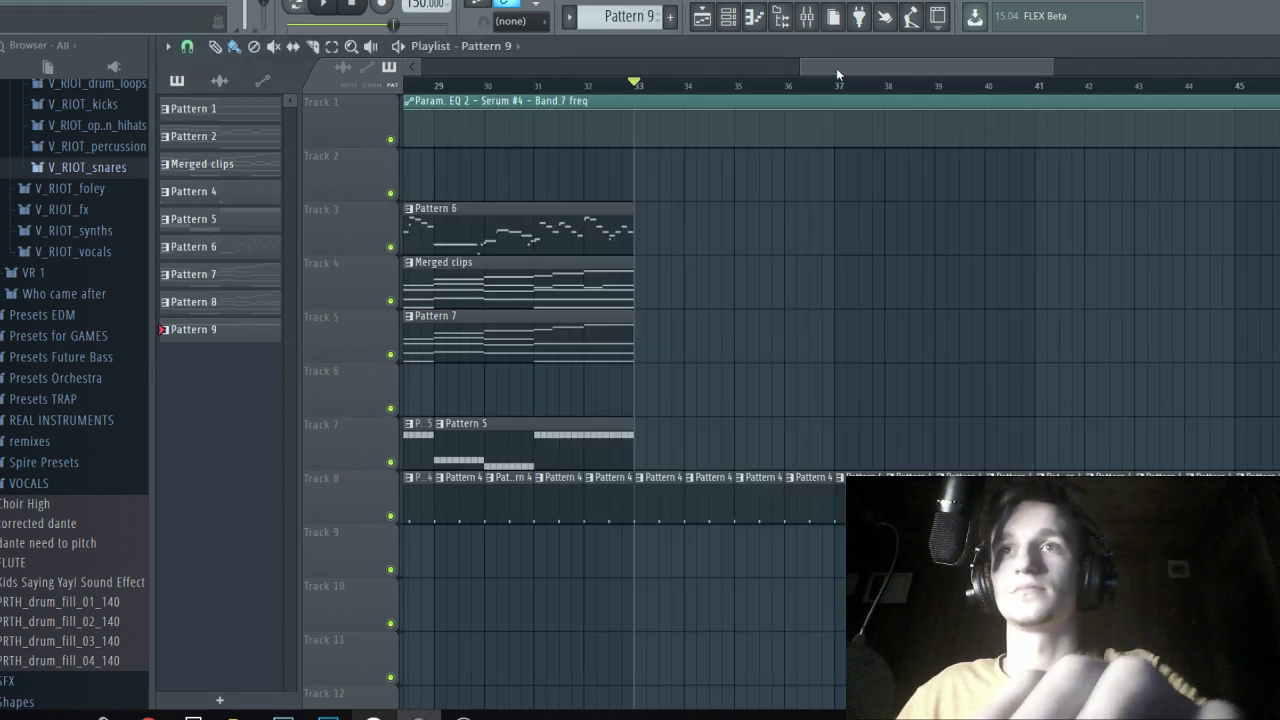
Open the piano roll of Serum #6, go back to the playlist and play the song up to bar 33.
key("F6")
right_click(543, 228)
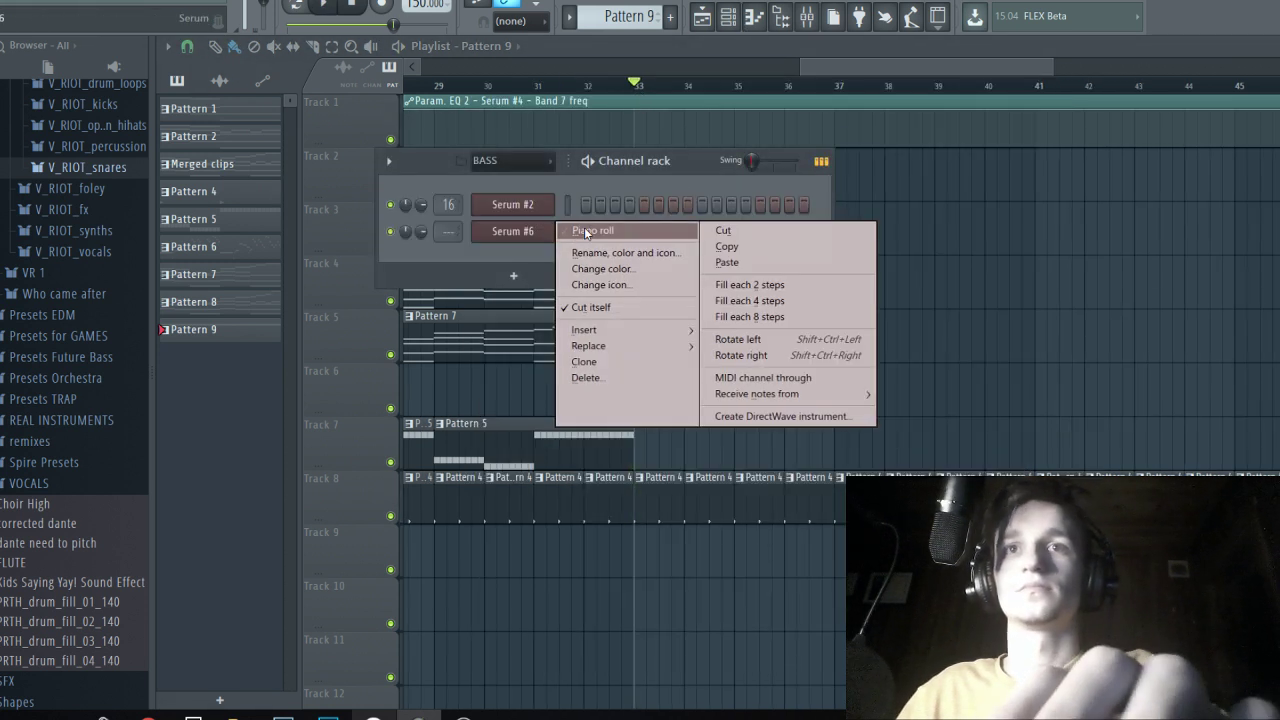
left_click(584, 229)
key("F5")
key("space")
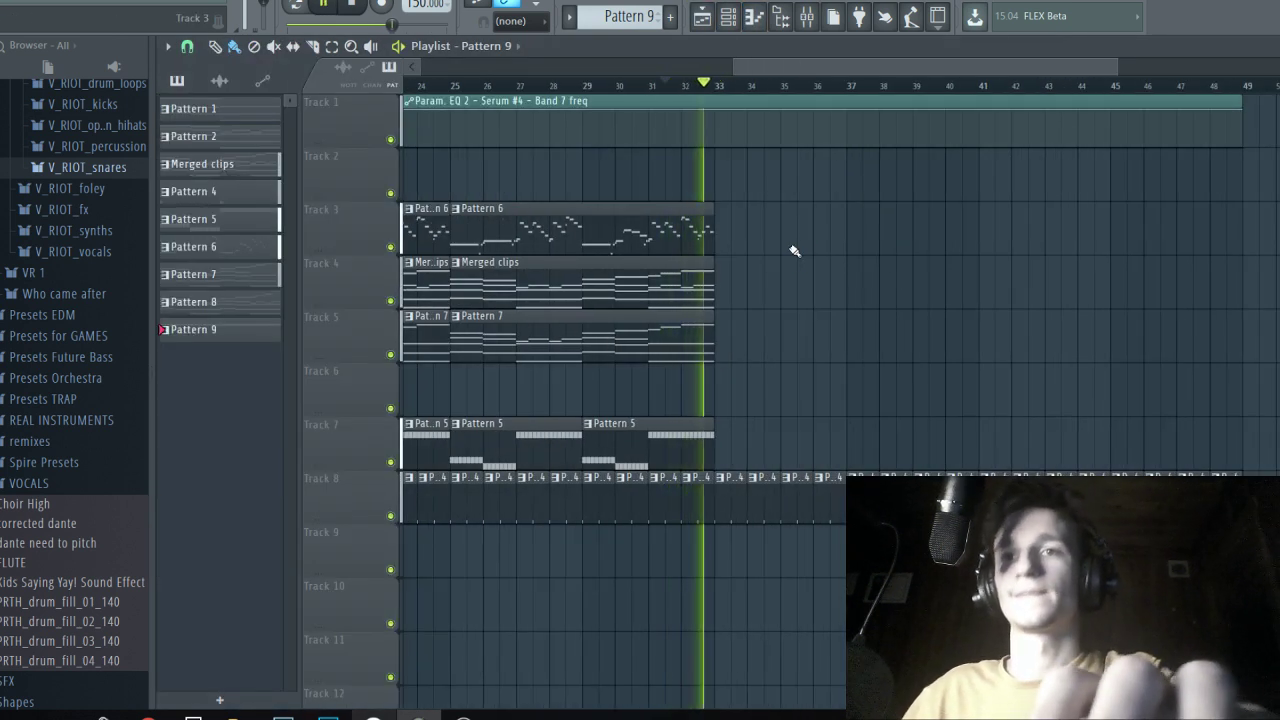
key("space")
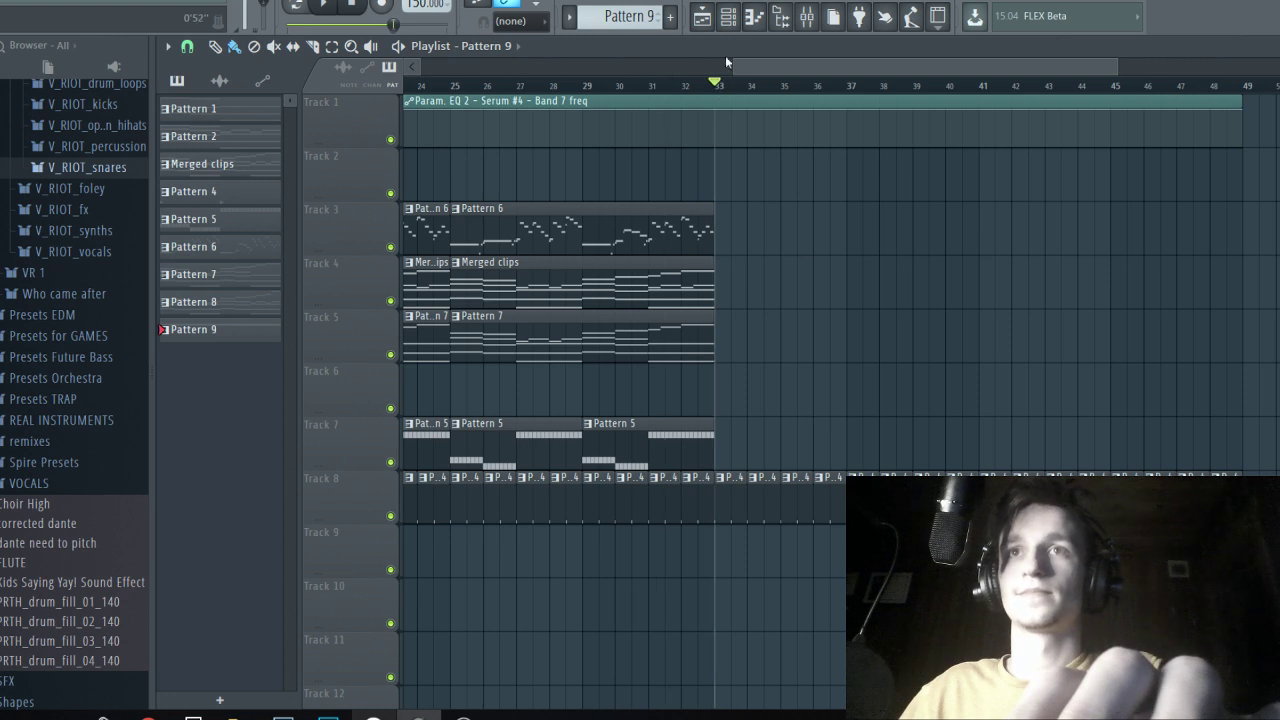
Copy the Merged clips clip on Track 4 to the section after bar 33, starting slightly after the bar line.
key("F6")
key("F6")
scroll(720, 326, "up", 2)
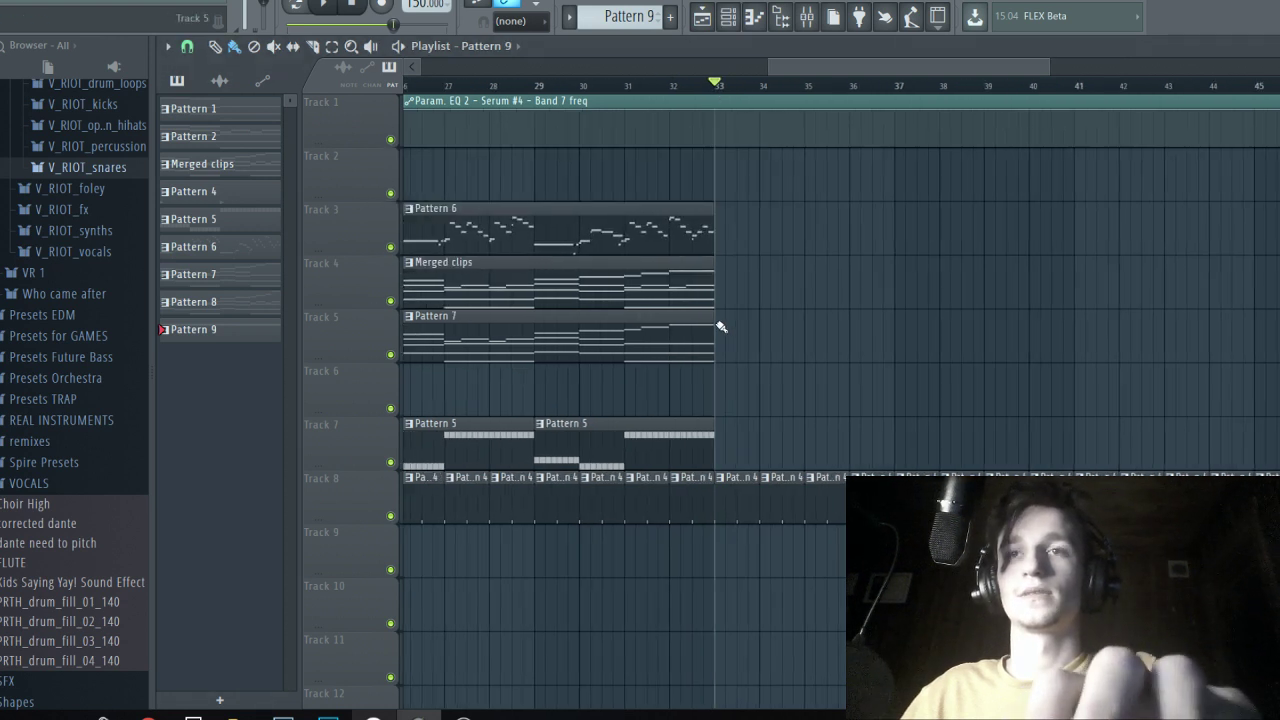
scroll(720, 326, "down", 3)
scroll(667, 323, "up", 2)
left_click(662, 277)
left_click(912, 270)
left_click_drag(913, 270, 931, 273)
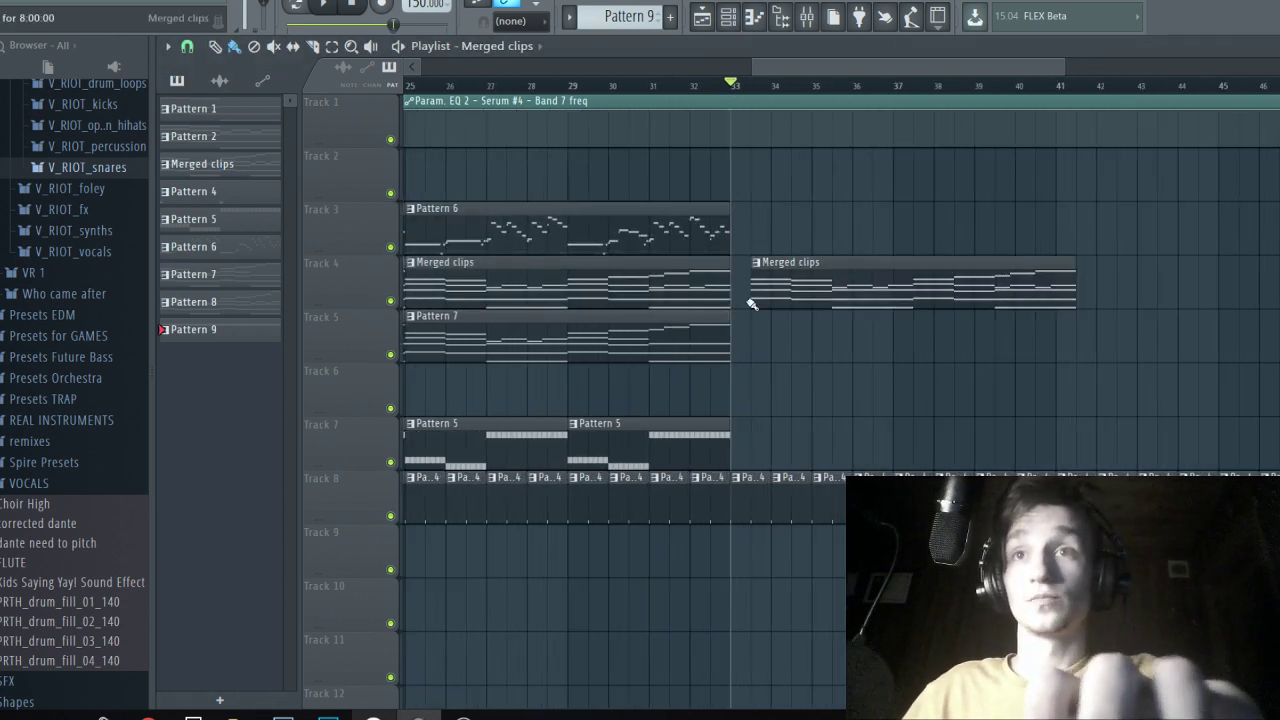
left_click_drag(793, 298, 764, 295)
Play the song from bar 33 to hear the delayed entry of the Merged clips copy.
key("space")
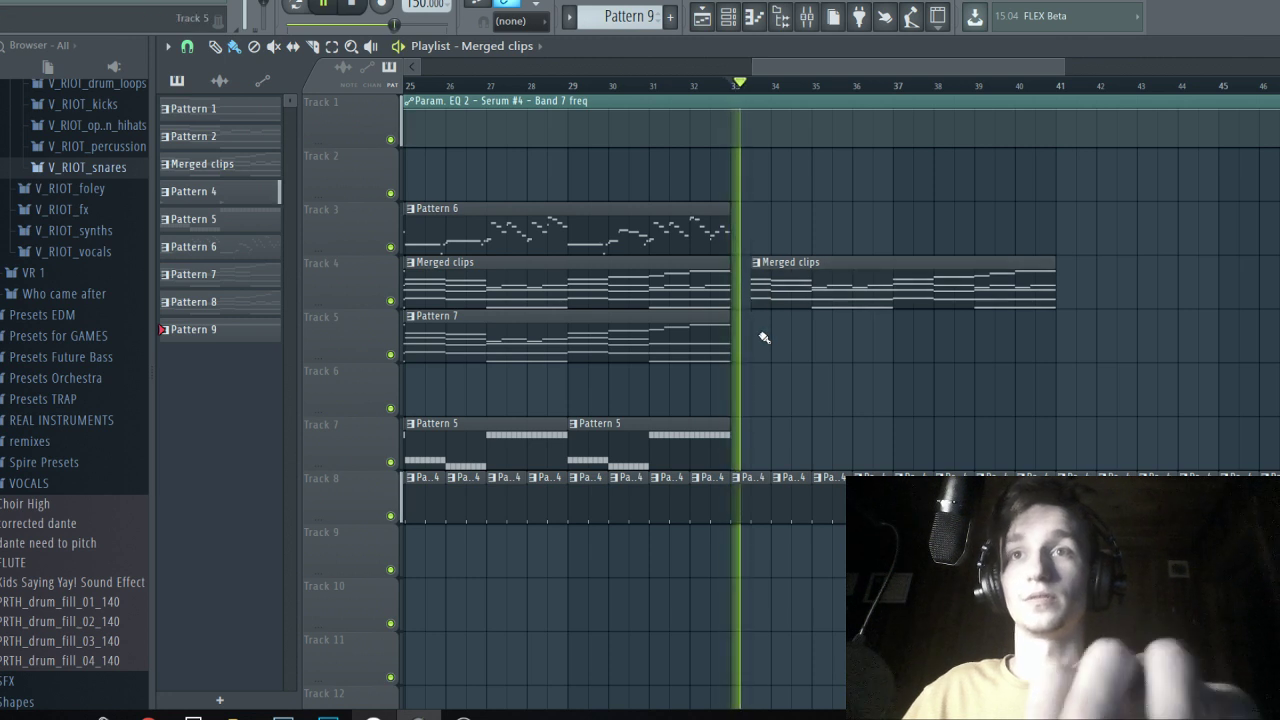
scroll(757, 330, "up", 2)
scroll(745, 323, "up", 1)
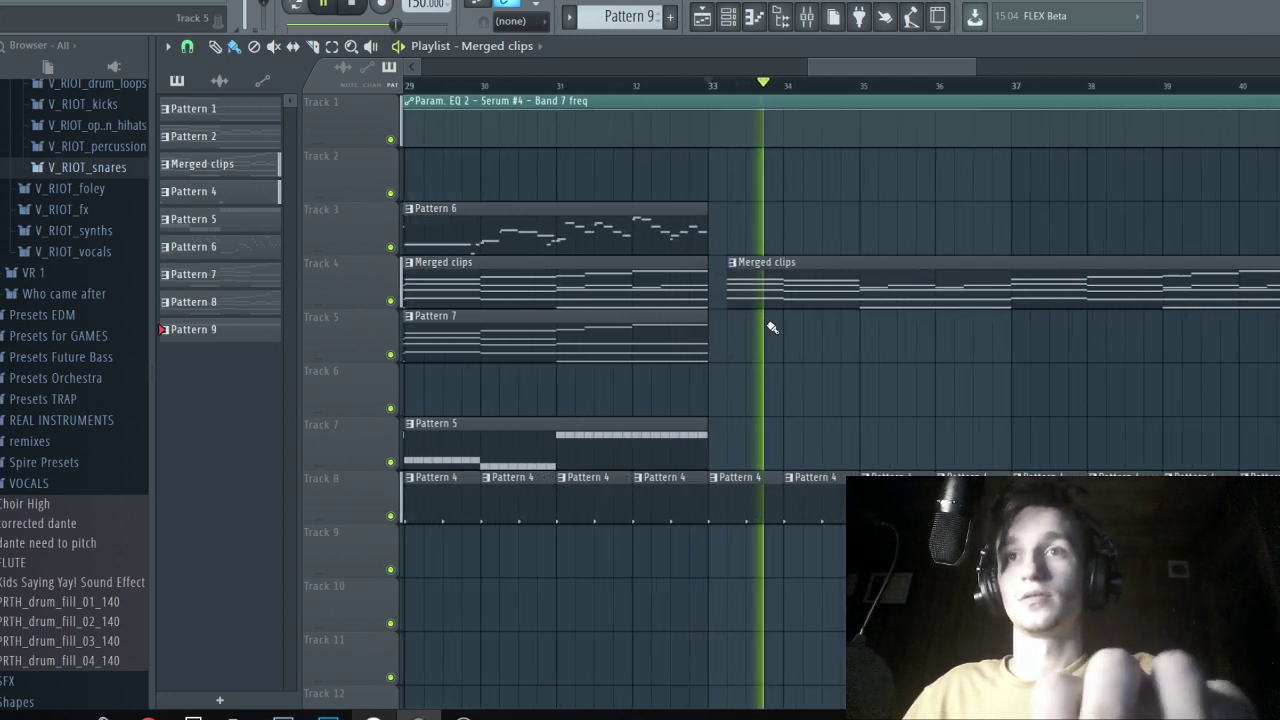
key("space")
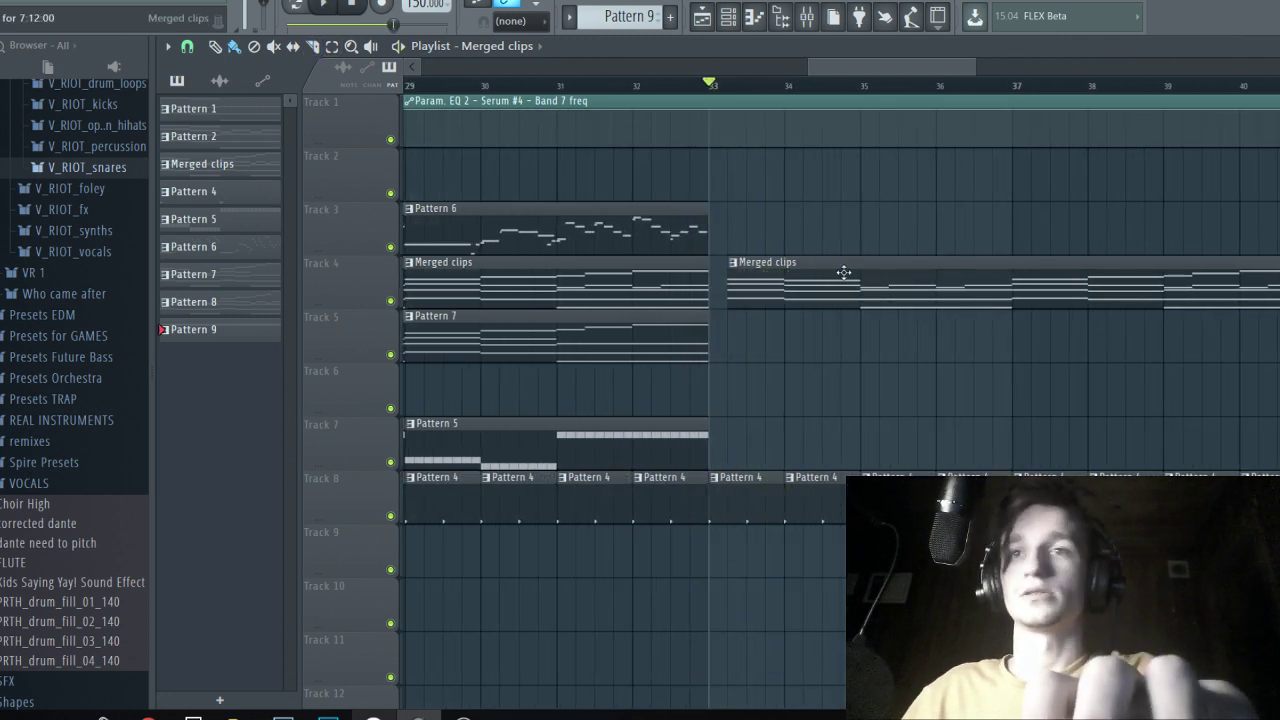
Slice the Merged clips copy on Track 4 and delete the short pieces at the start of bars 33 to 36.
left_click_drag(730, 298, 712, 298)
scroll(814, 303, "up", 1)
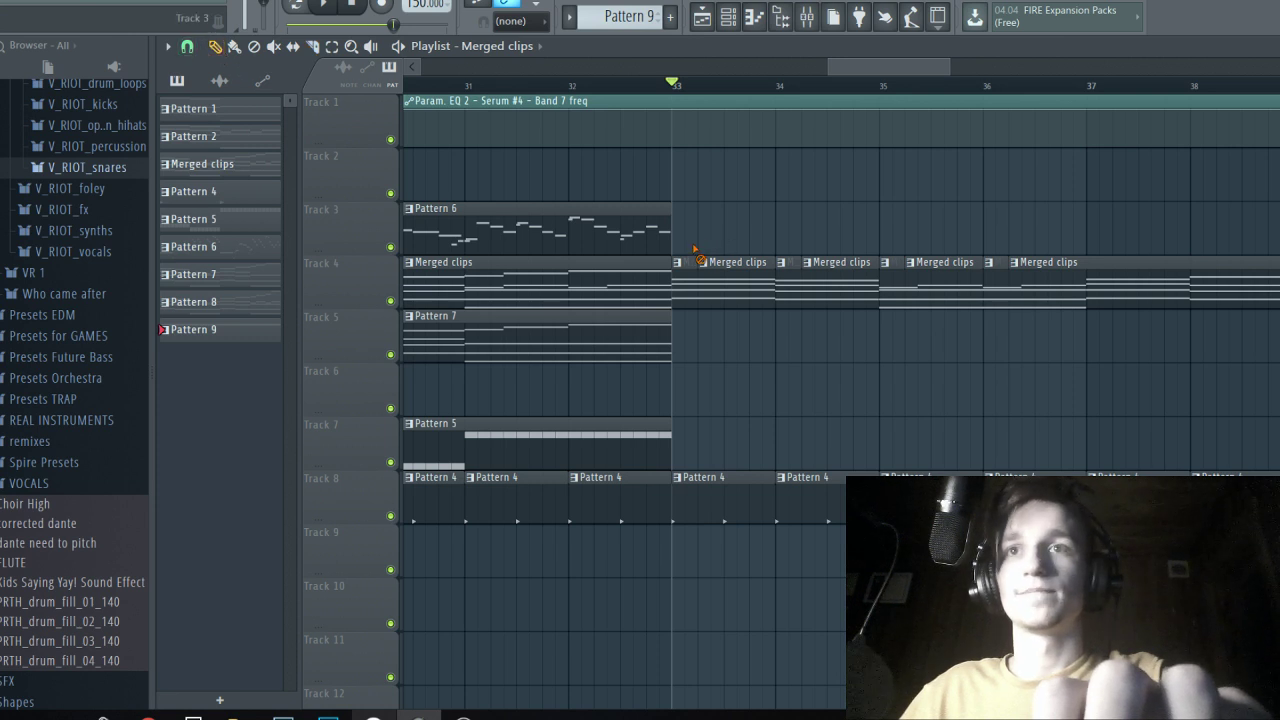
right_click(788, 275)
right_click(892, 275)
right_click(993, 270)
Play the chopped chords from bar 33 and check the track levels in the mixer.
key("space")
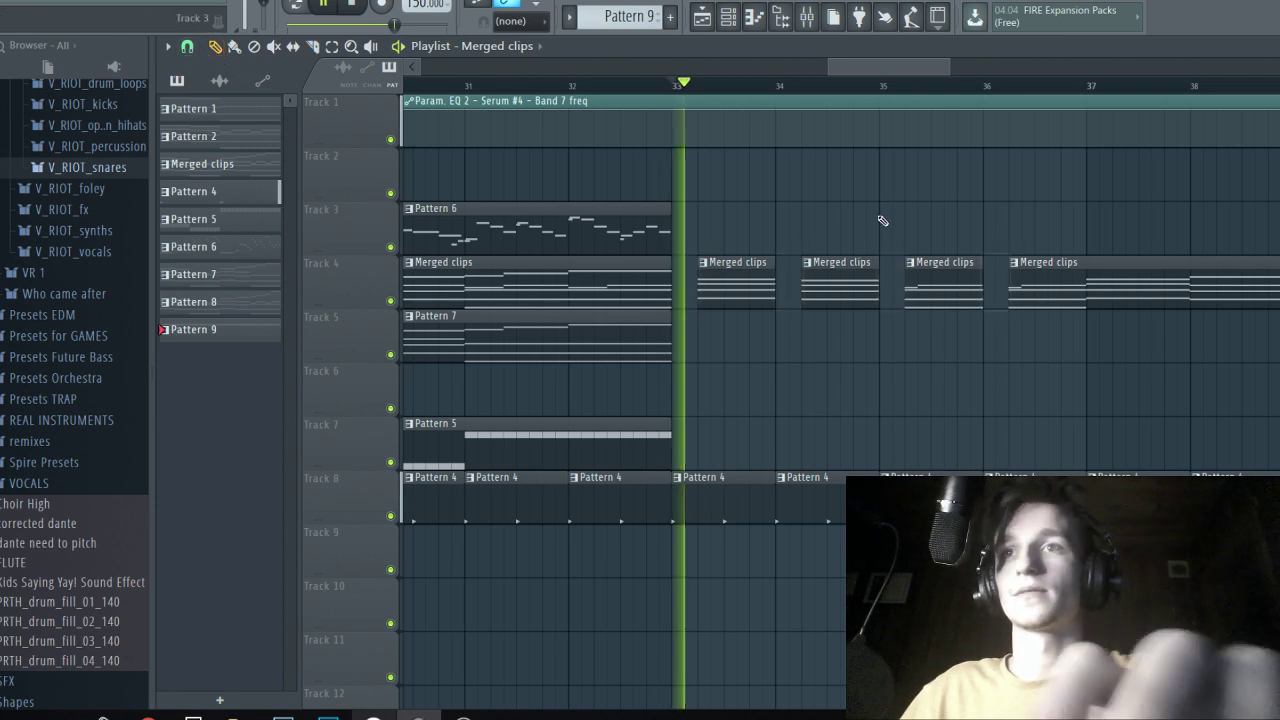
scroll(878, 220, "up", 1)
scroll(878, 220, "down", 2)
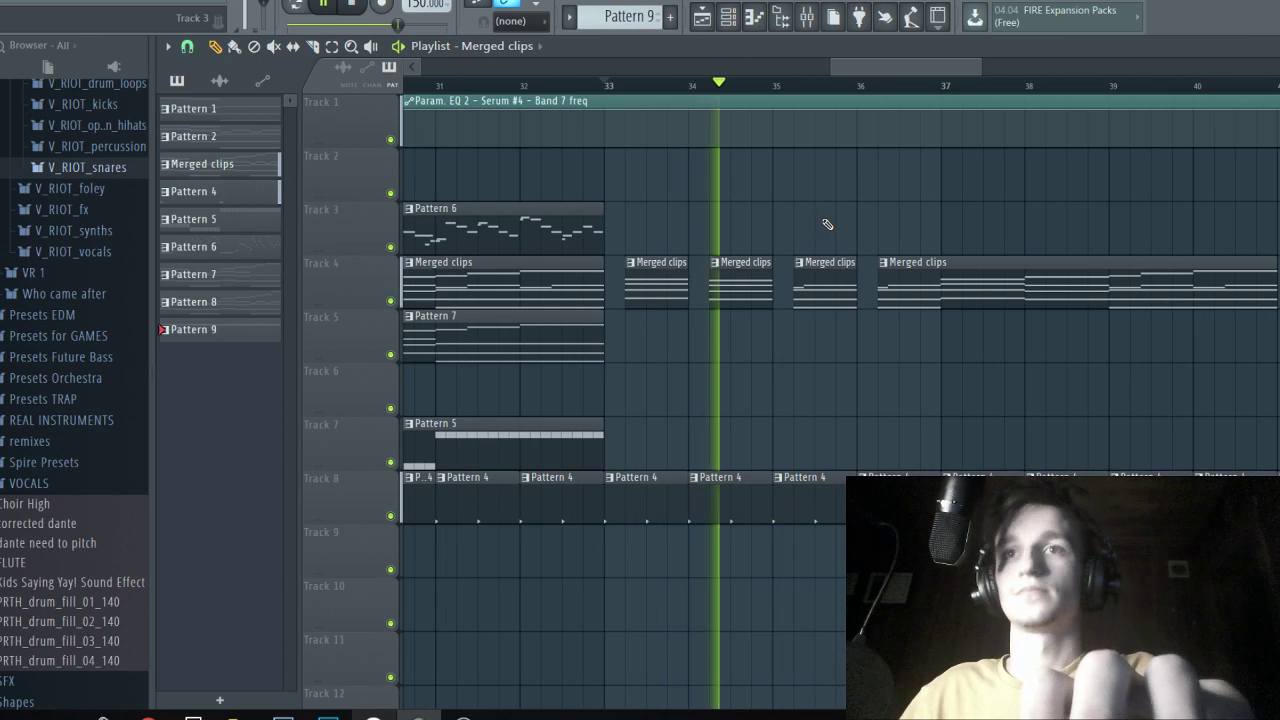
left_click(807, 16)
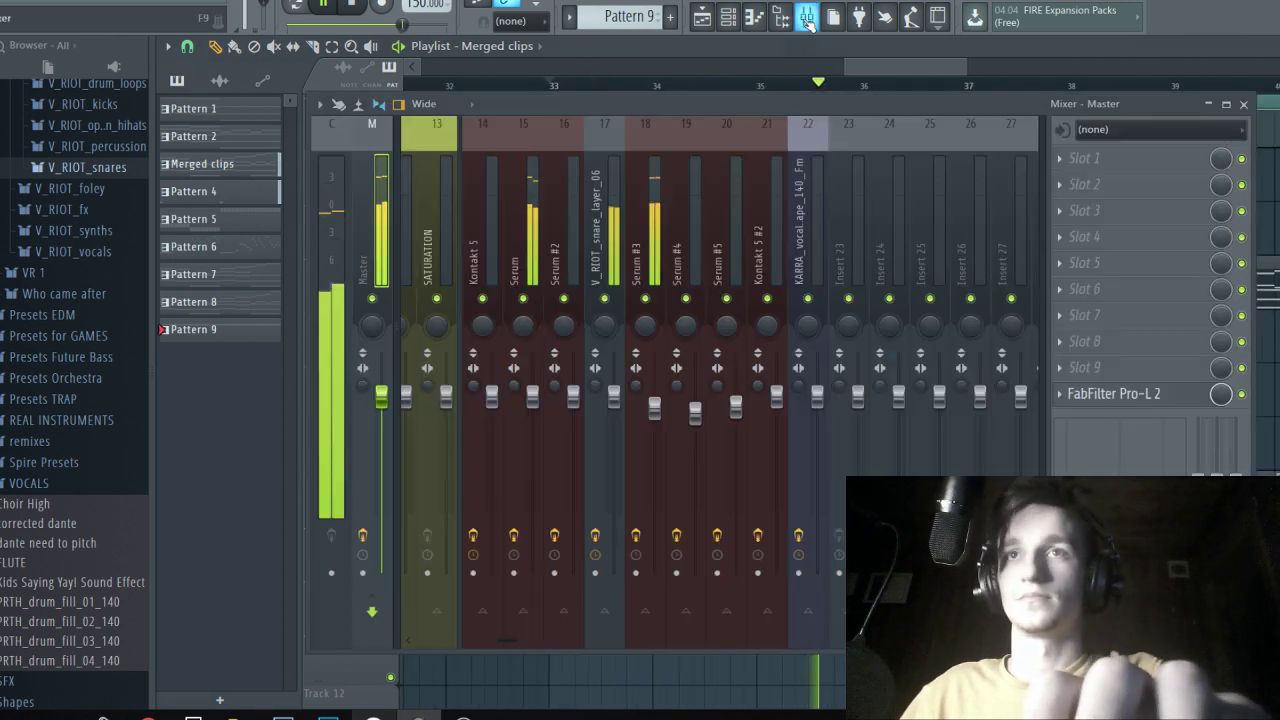
left_click(704, 16)
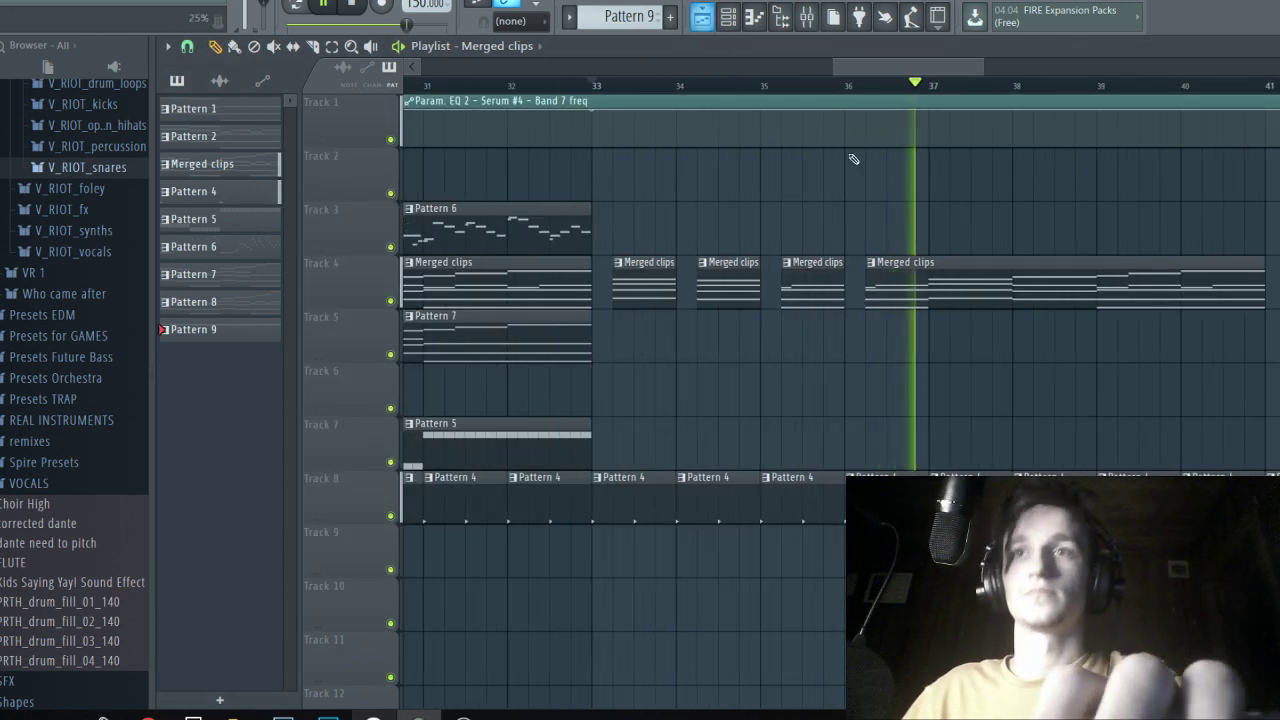
key("space")
Slice the rest of the Merged clips copy and delete the short pieces at the start of bars 37 to 40.
scroll(640, 130, "down", 1)
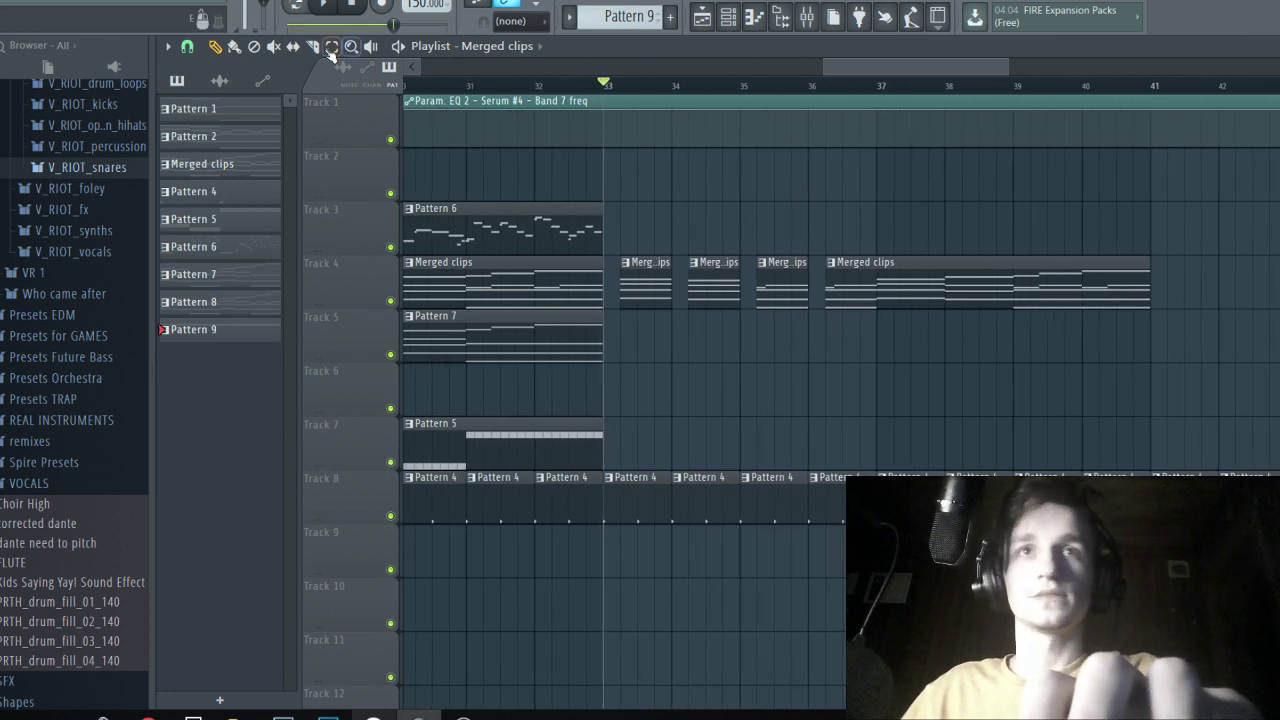
scroll(932, 297, "up", 2)
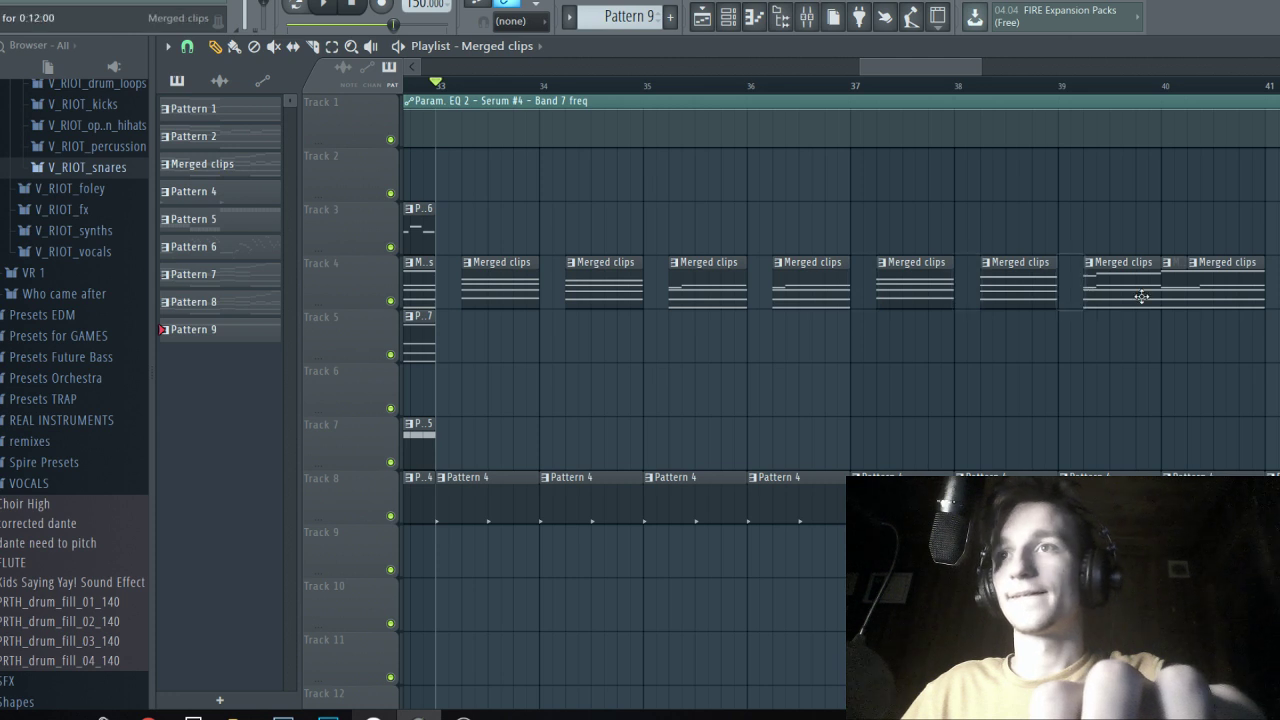
Play the fully chopped section from bar 33 and save the project.
key("space")
scroll(1111, 383, "down", 3)
scroll(980, 394, "down", 2)
key("ctrl+s")
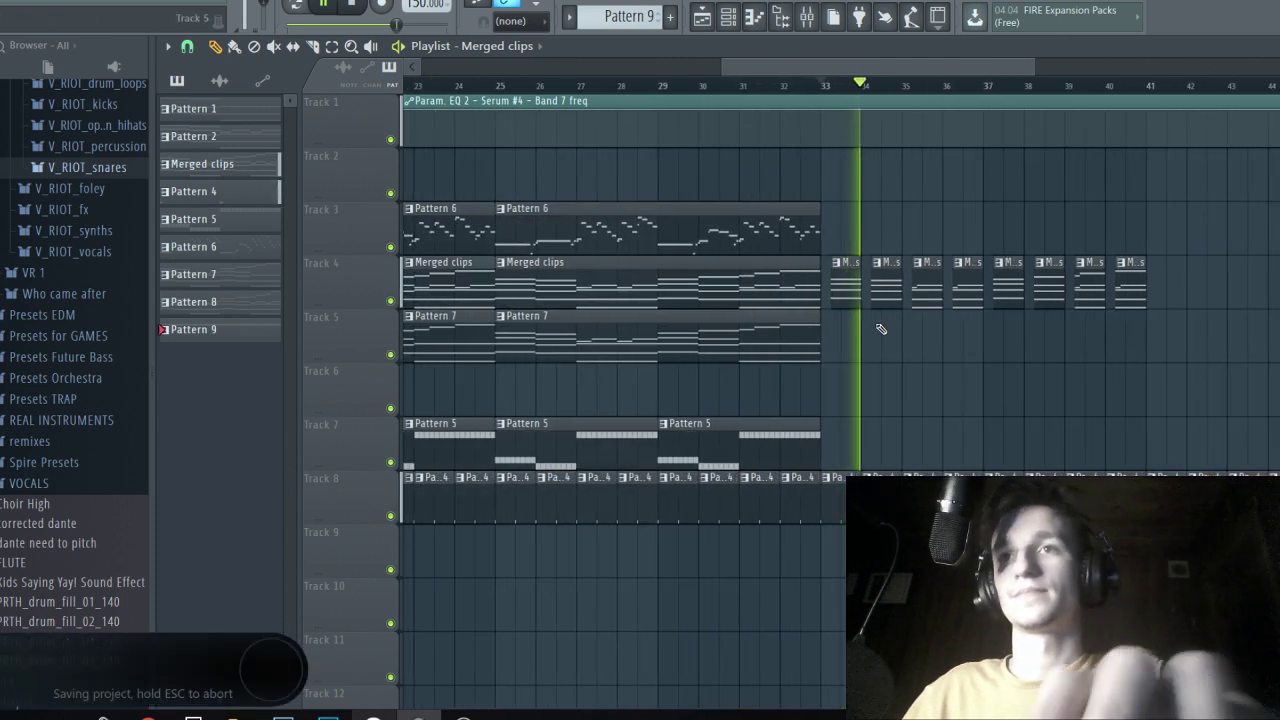
key("space")
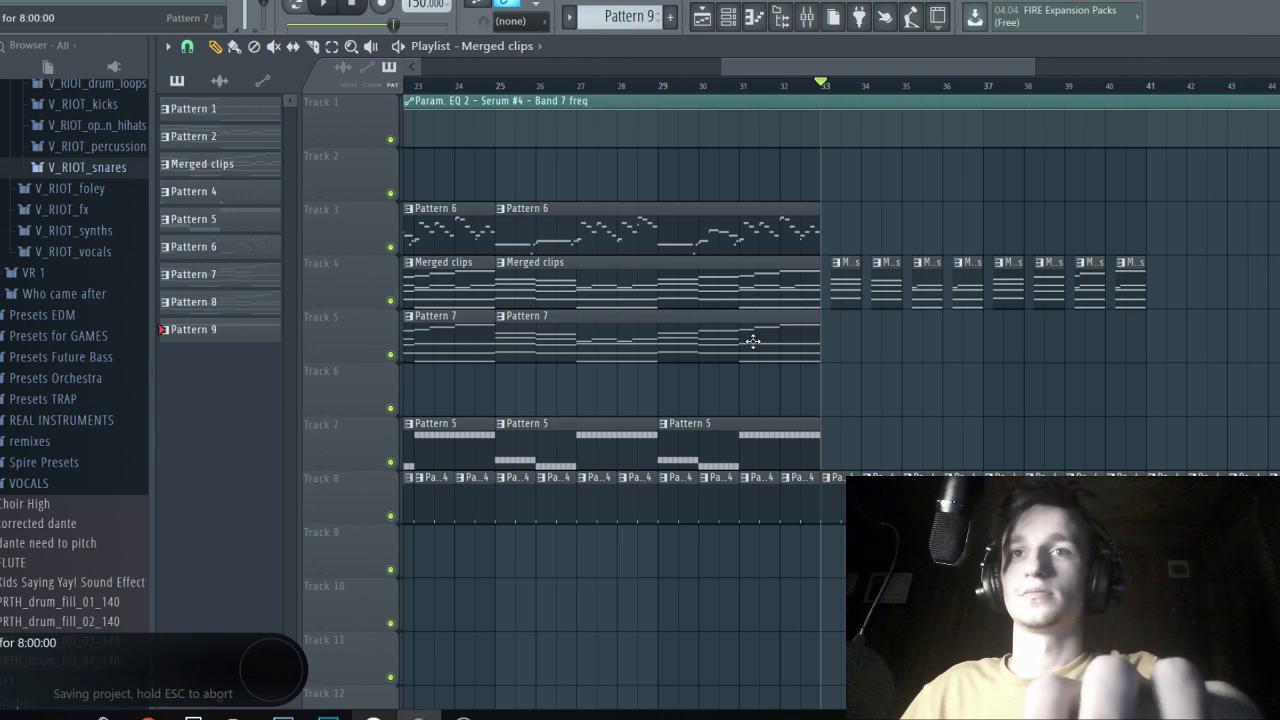
left_click_drag(684, 343, 967, 352)
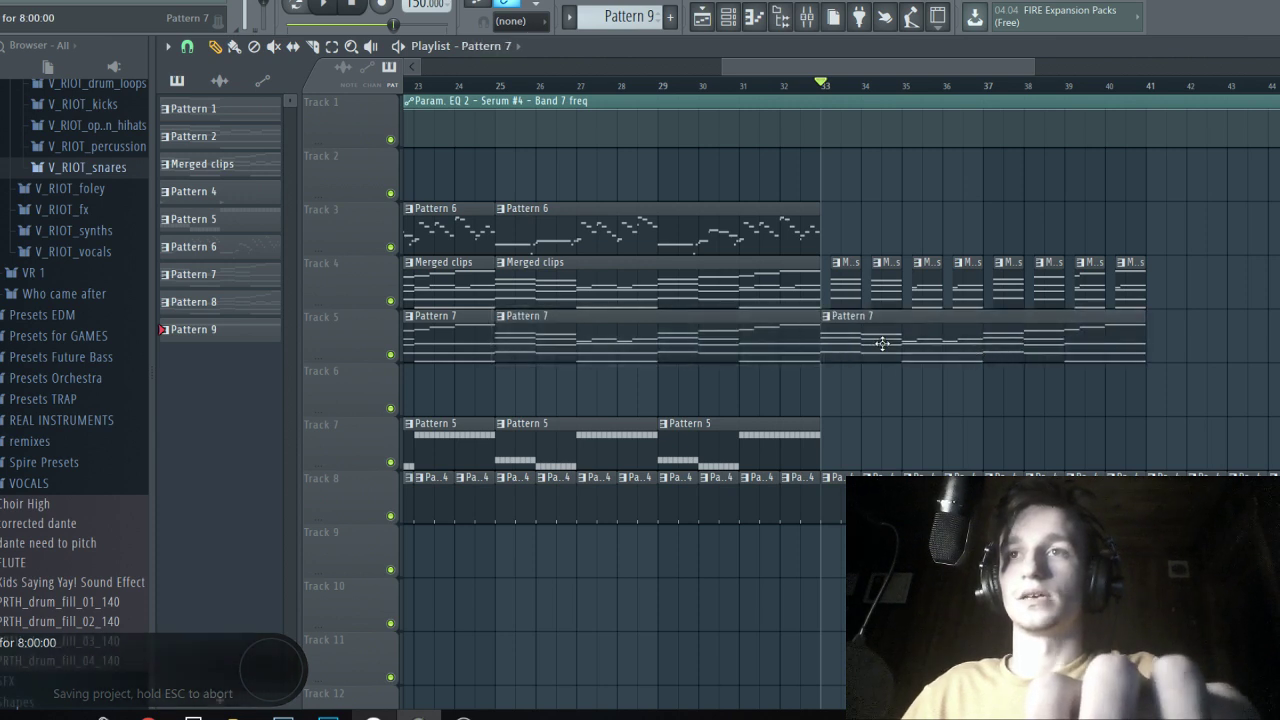
left_click(148, 716)
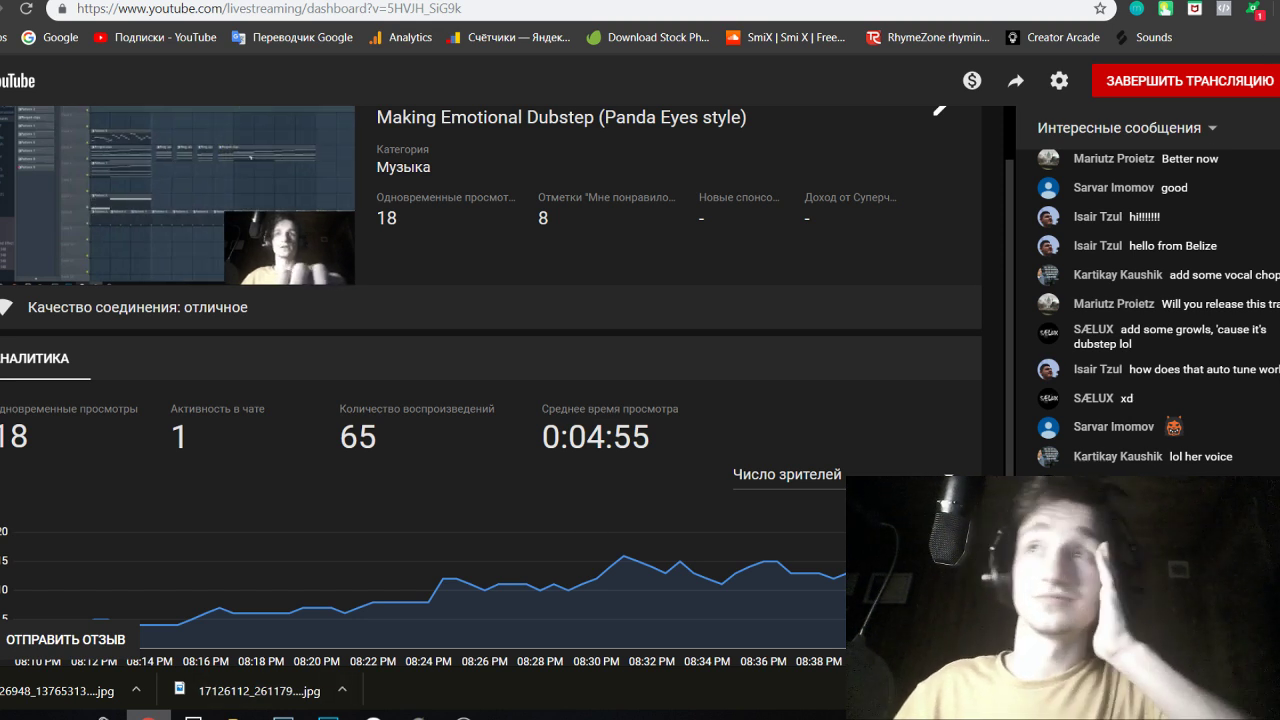
key("alt+Tab")
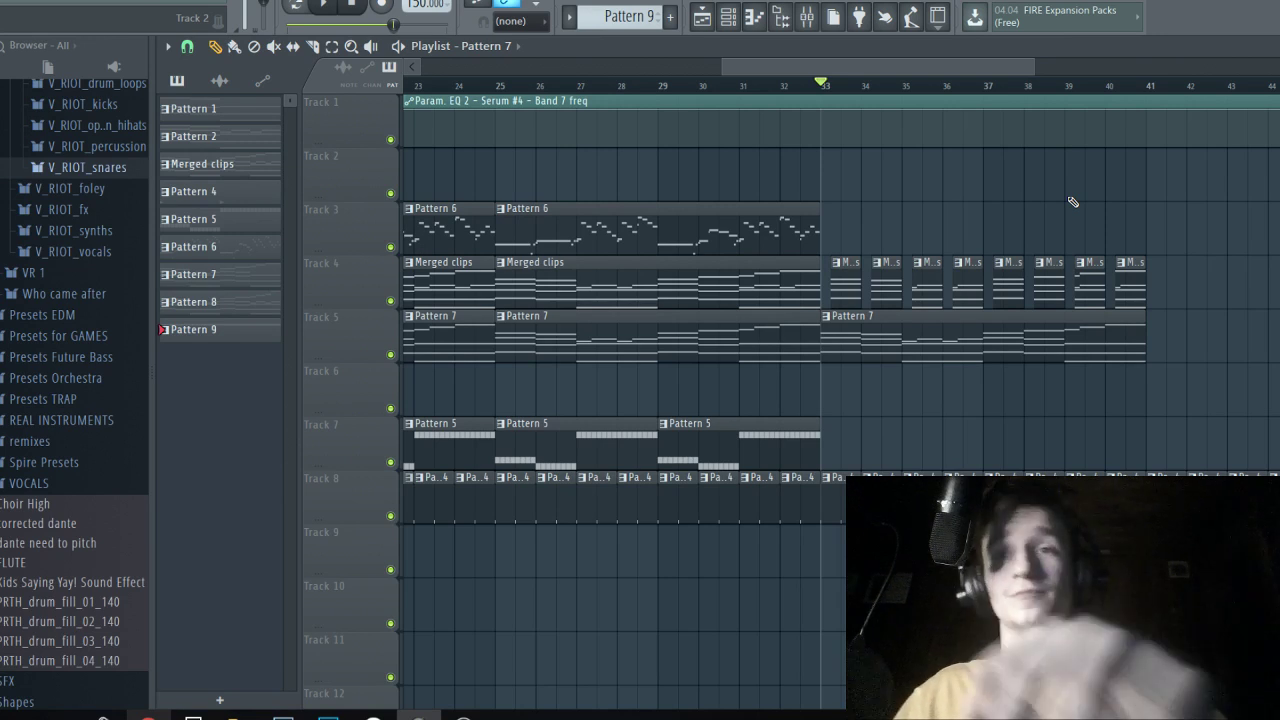
scroll(1050, 250, "down", 5)
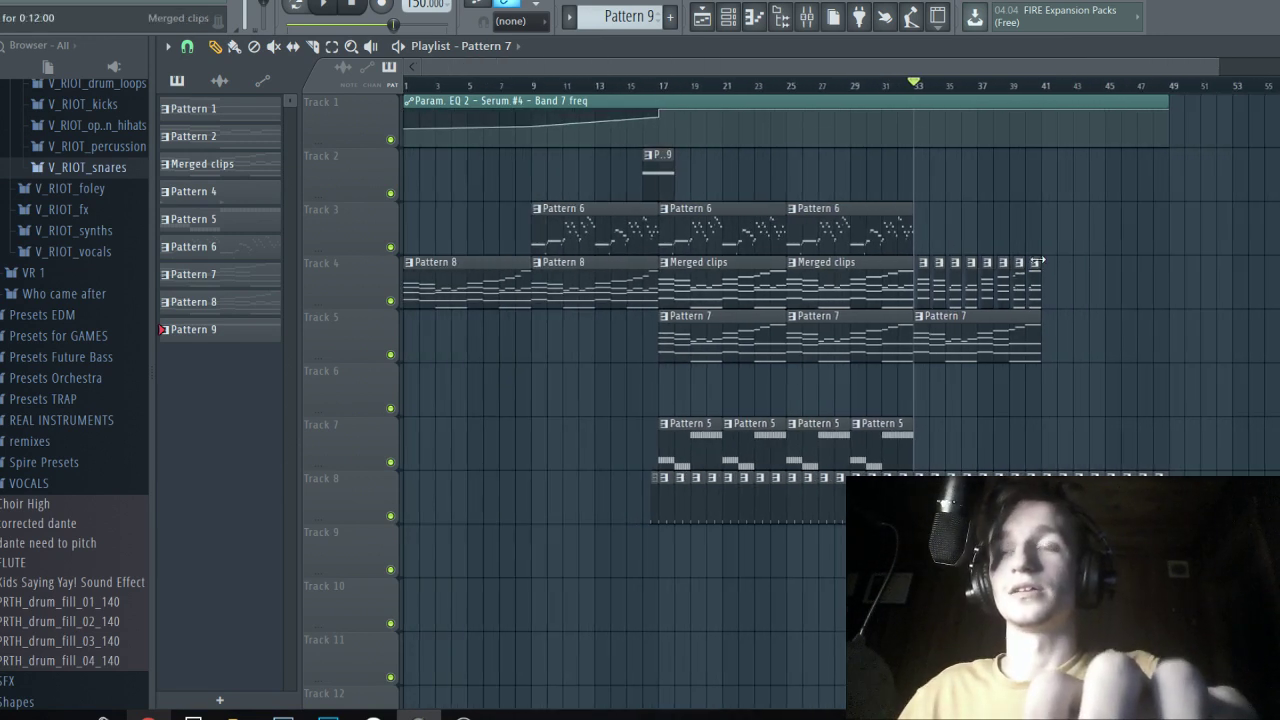
scroll(1040, 262, "up", 6)
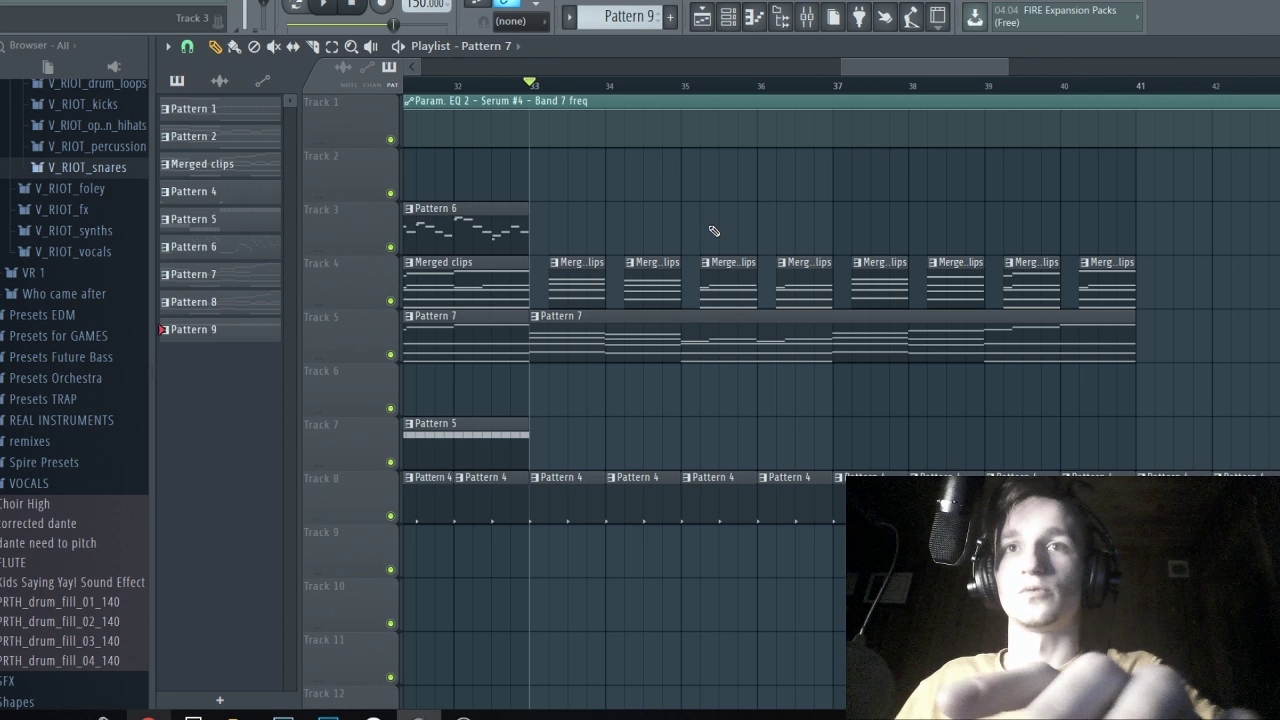
right_click(655, 340)
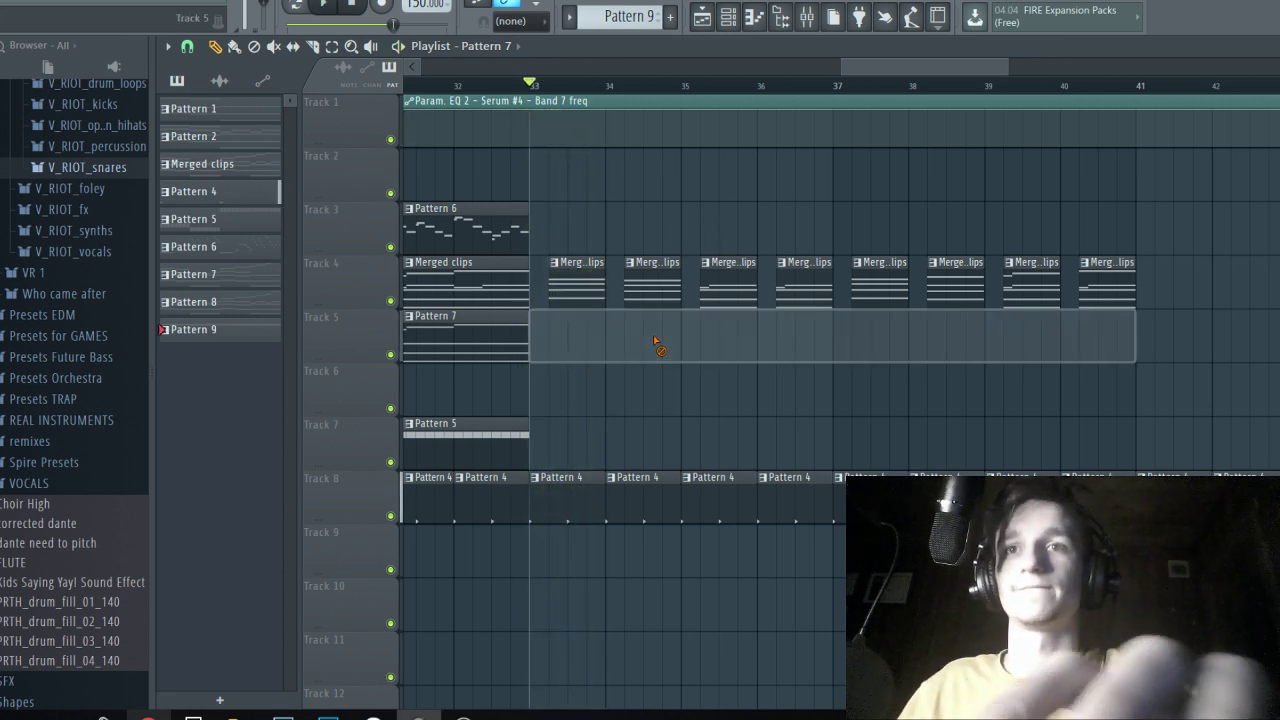
Create Pattern 10 and place it on Track 5 from bar 33 to bar 37.
left_click(669, 16)
left_click(560, 340)
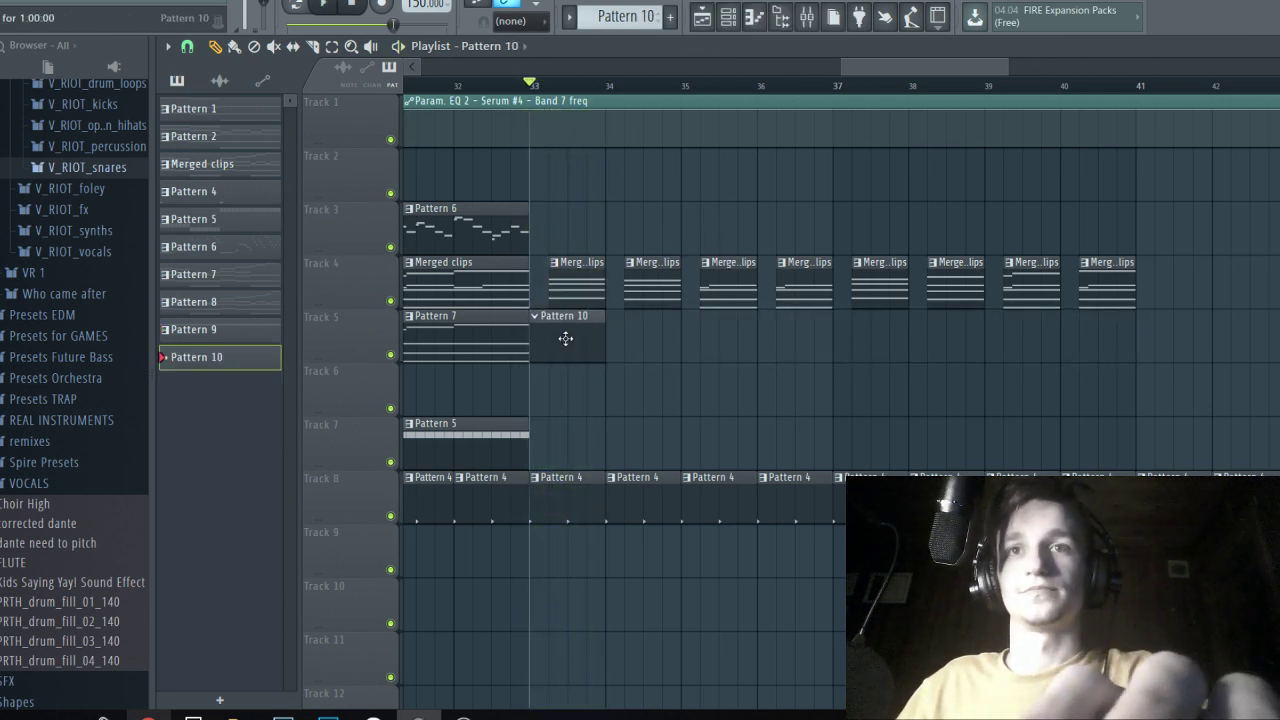
left_click_drag(598, 340, 889, 339)
Open Serum #6 for Pattern 10, audition the presets around Resonance, including Slidey Crunch, and load Slippery.
double_click(795, 340)
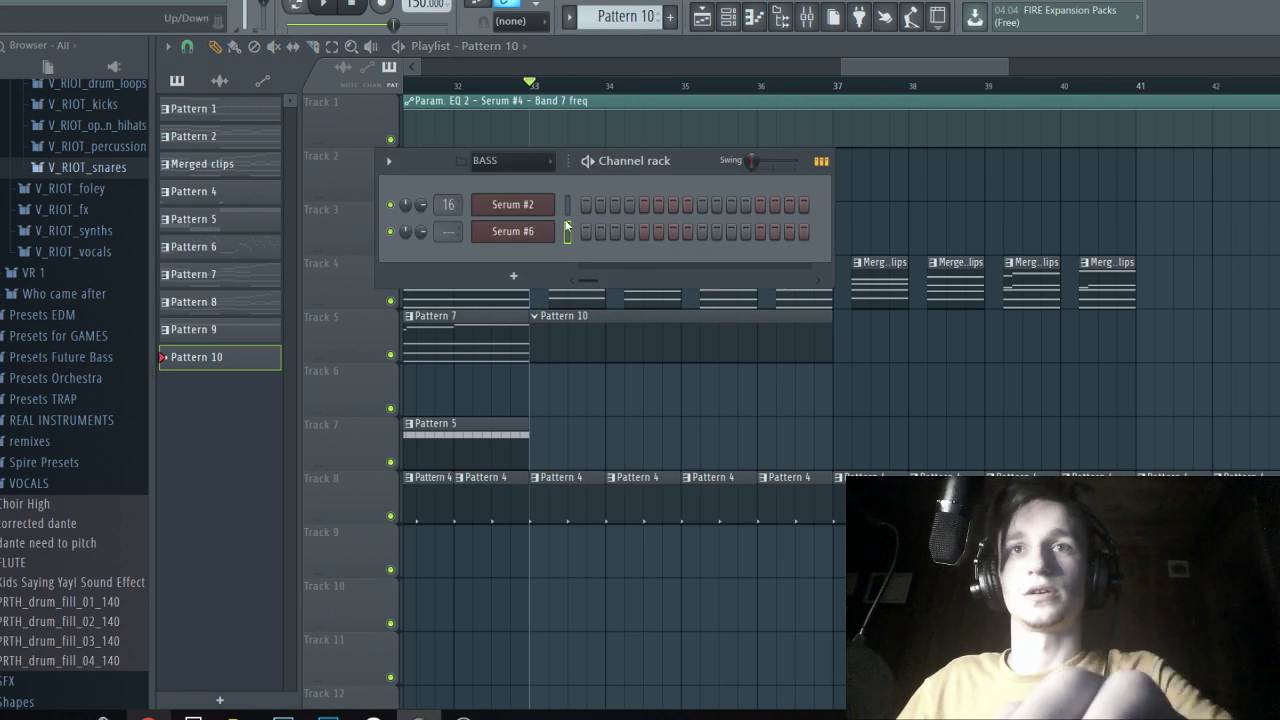
left_click(546, 233)
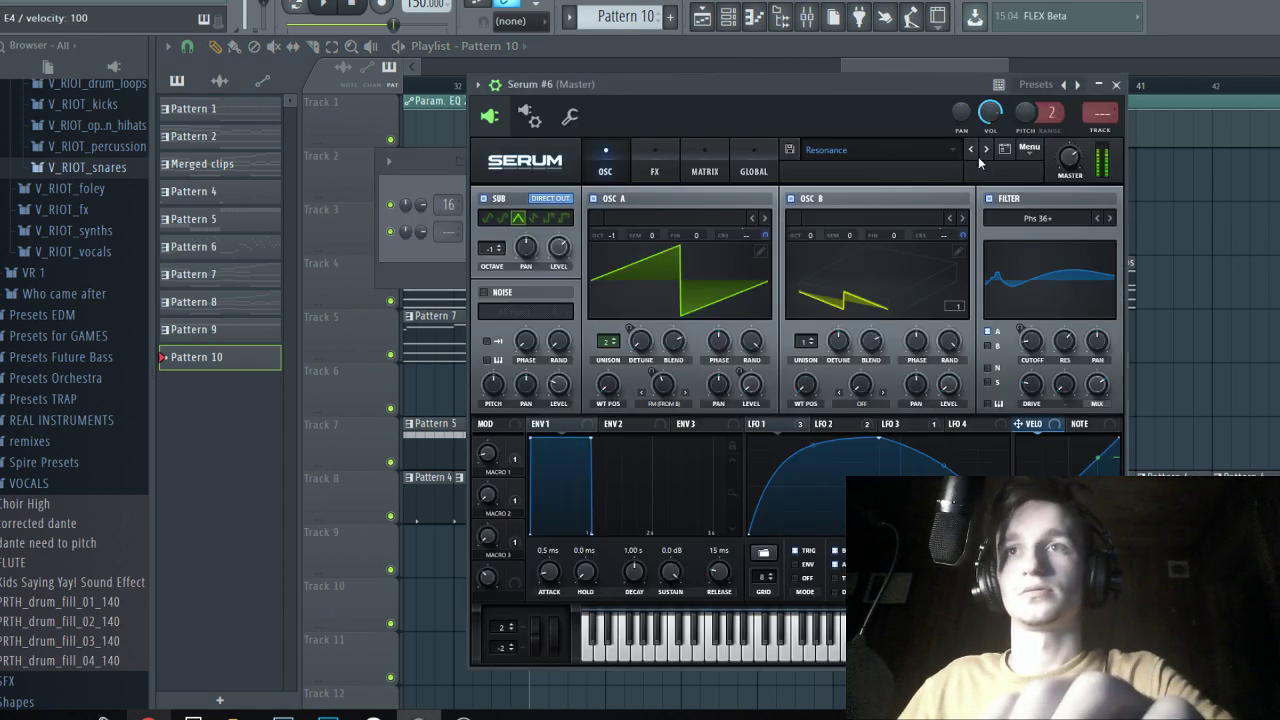
left_click(971, 151)
left_click(972, 151)
left_click(973, 152)
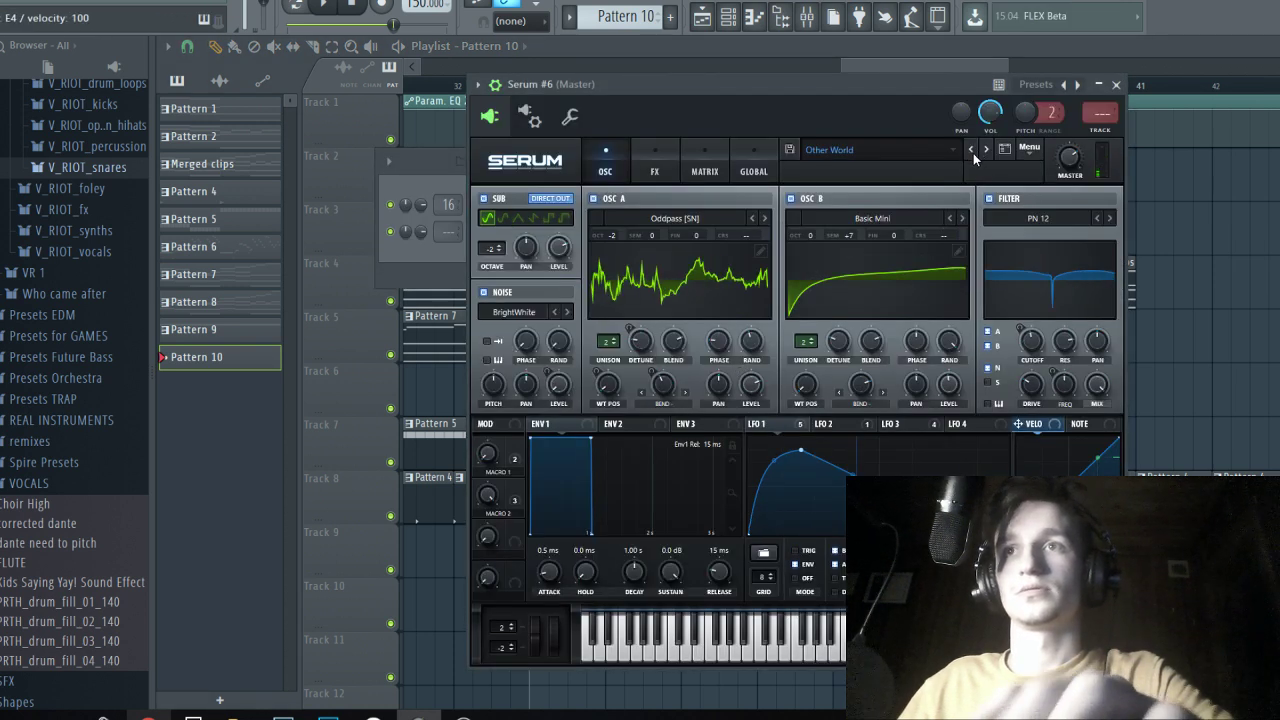
left_click(973, 153)
left_click(985, 151)
left_click(985, 151)
left_click(985, 151)
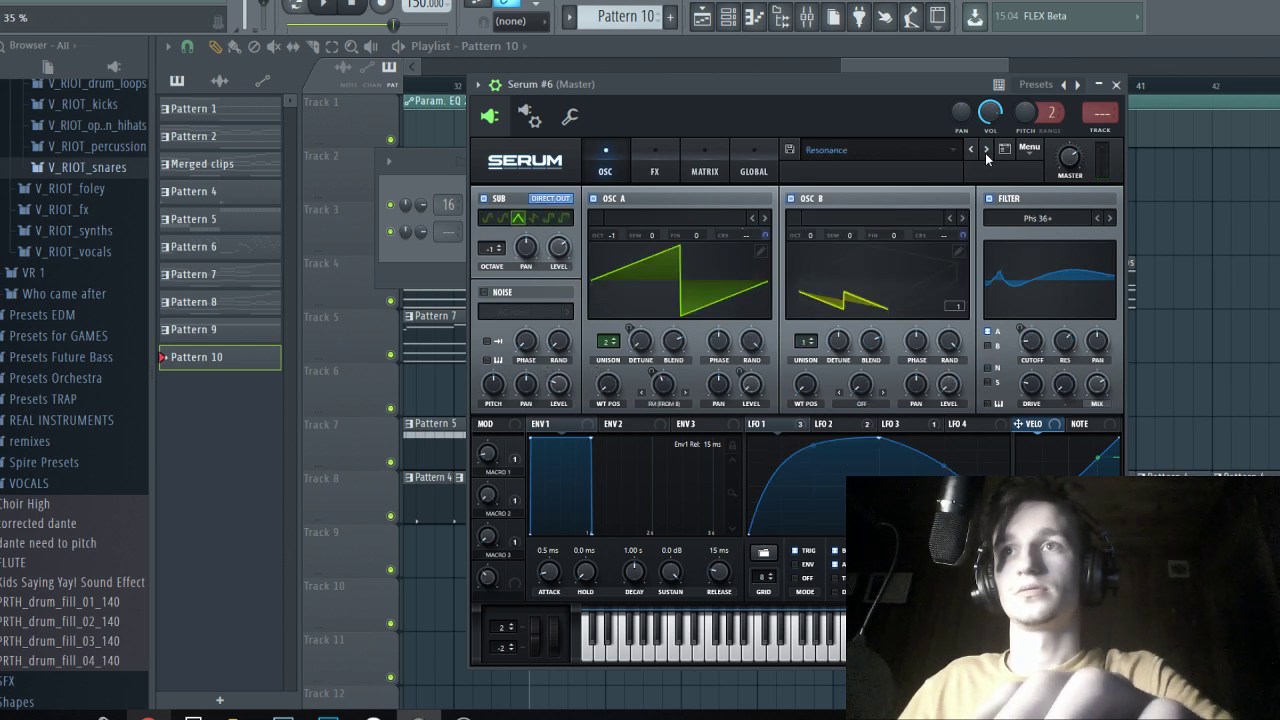
left_click(985, 152)
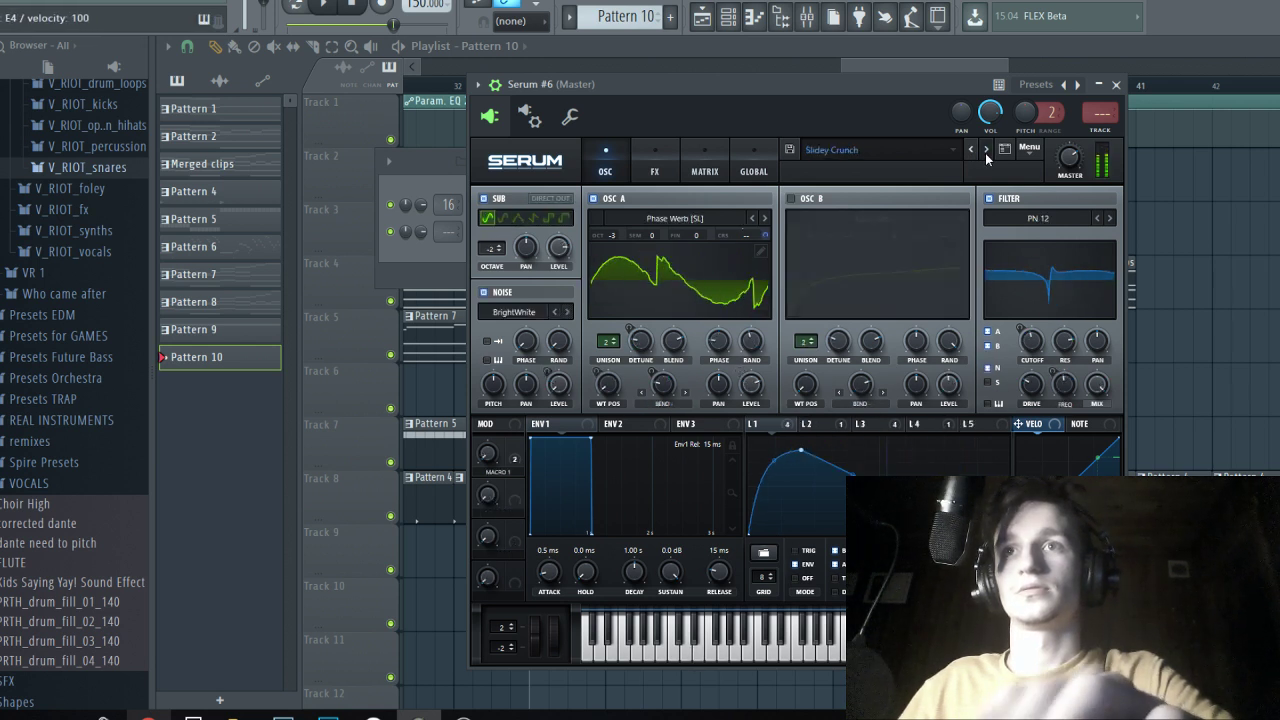
left_click(985, 152)
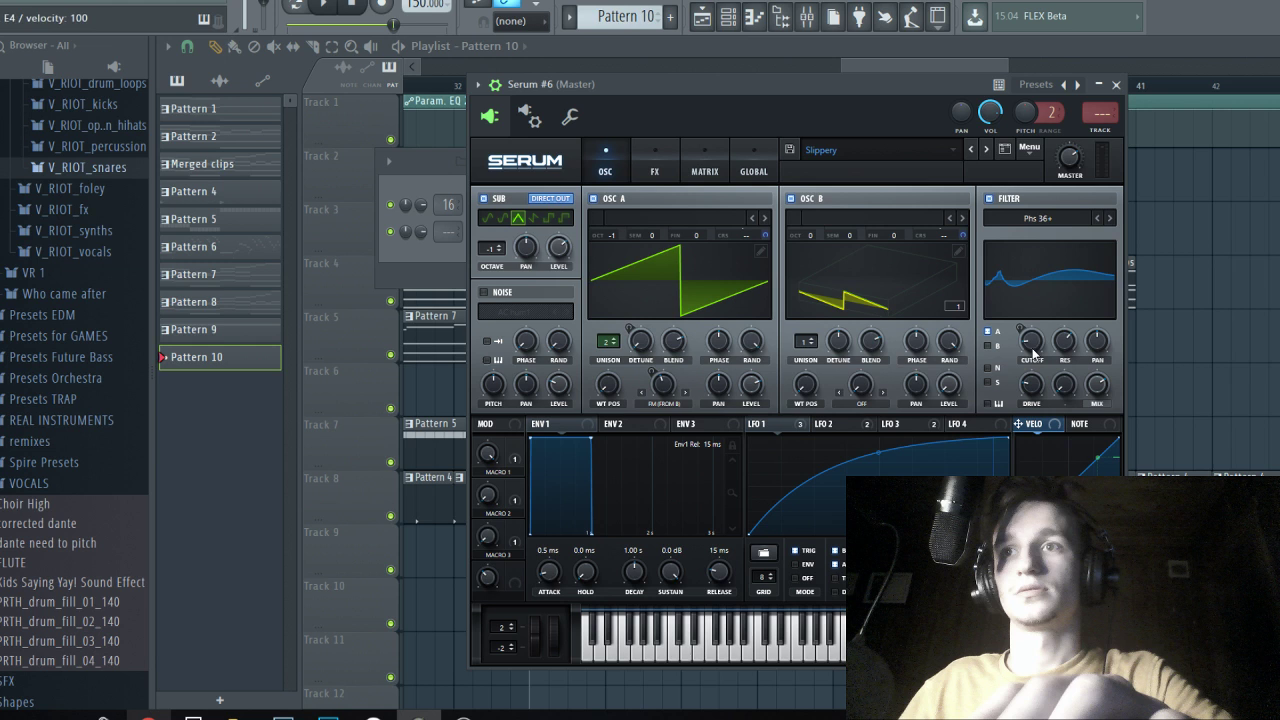
Adjust the filter cutoff of the Slippery preset, check its effects and return to the oscillator view.
left_click_drag(1033, 354, 1036, 330)
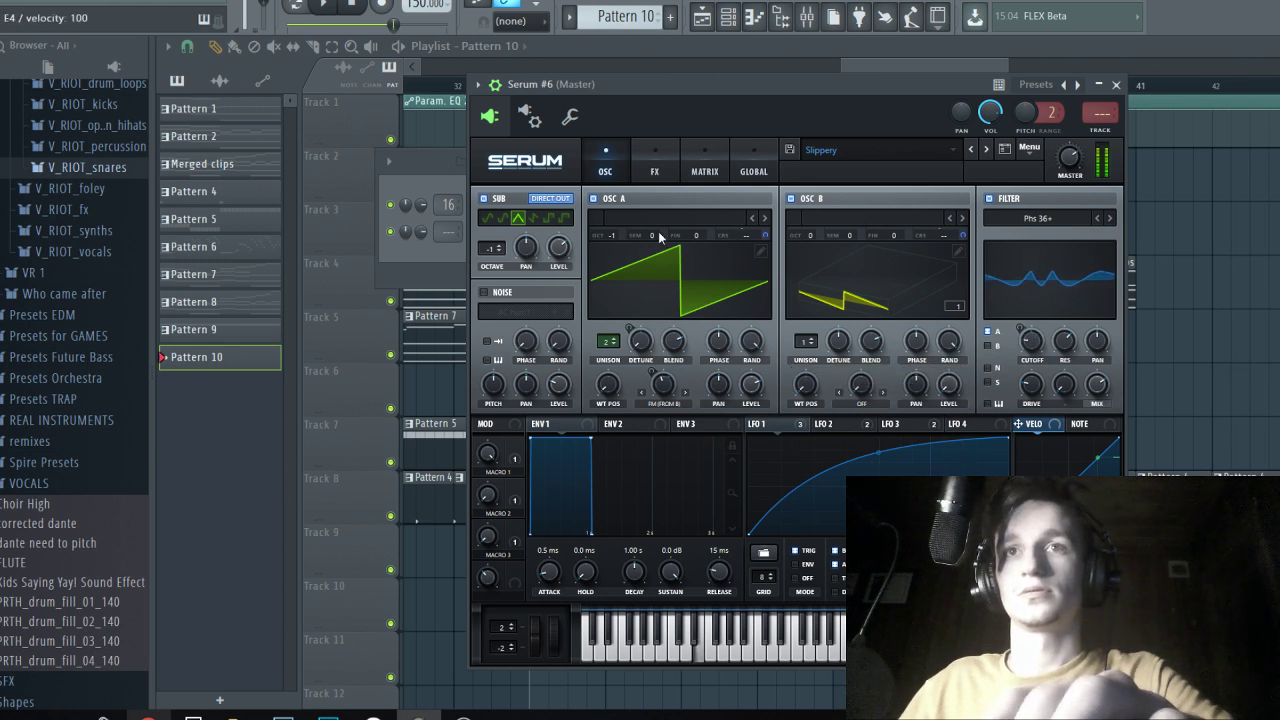
left_click(657, 174)
left_click(612, 173)
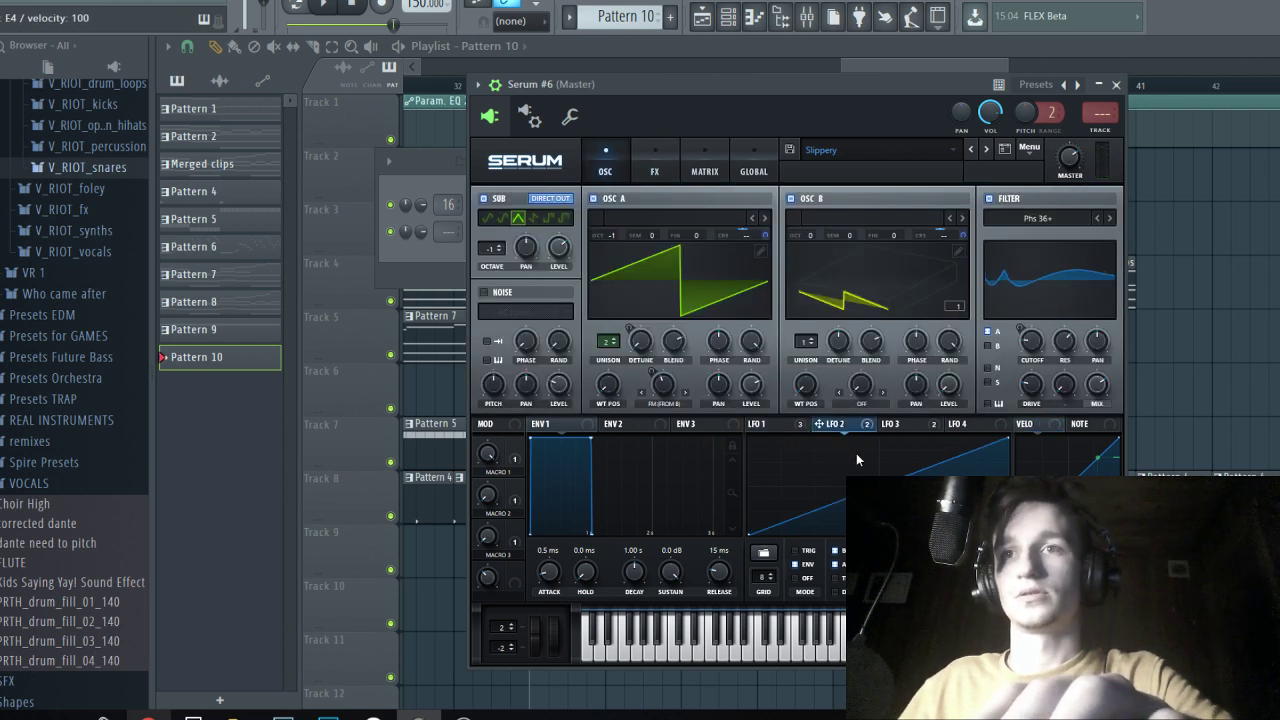
Compare the LFO 1 and LFO 2 shapes of the Slippery preset and reshape LFO 2 into a falling curve.
left_click(805, 428)
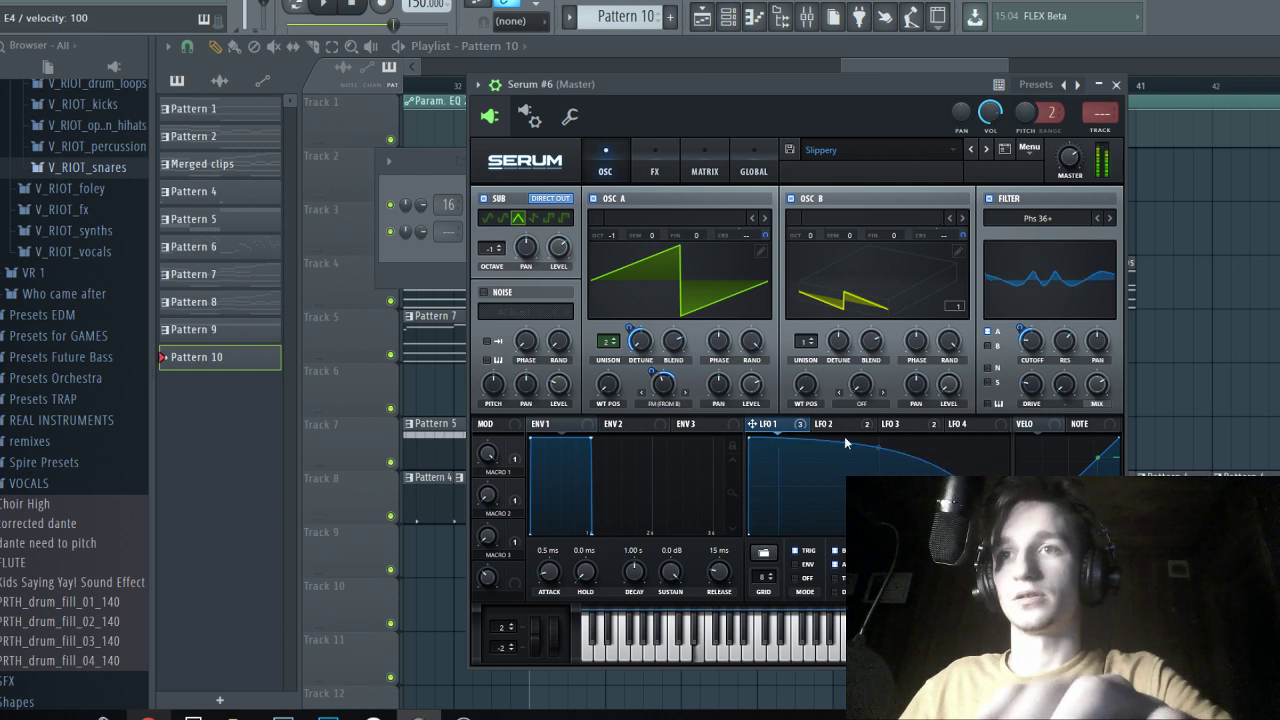
left_click(835, 425)
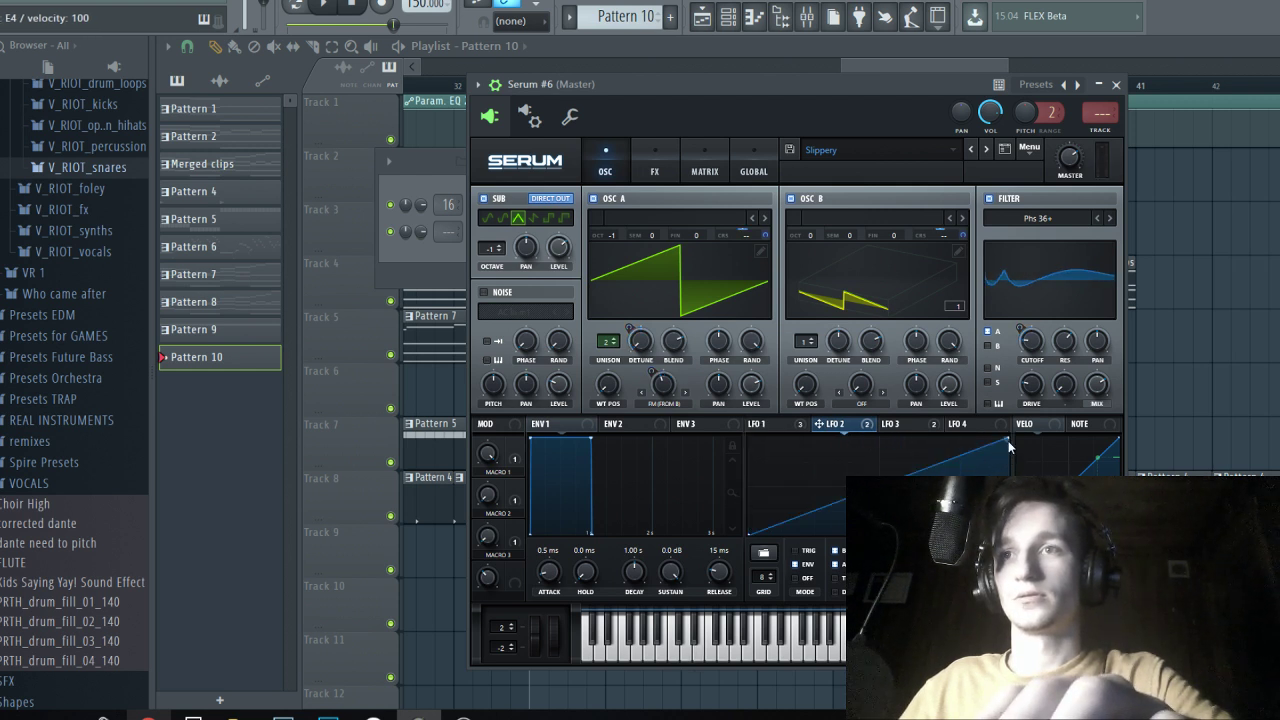
left_click_drag(1008, 446, 785, 422)
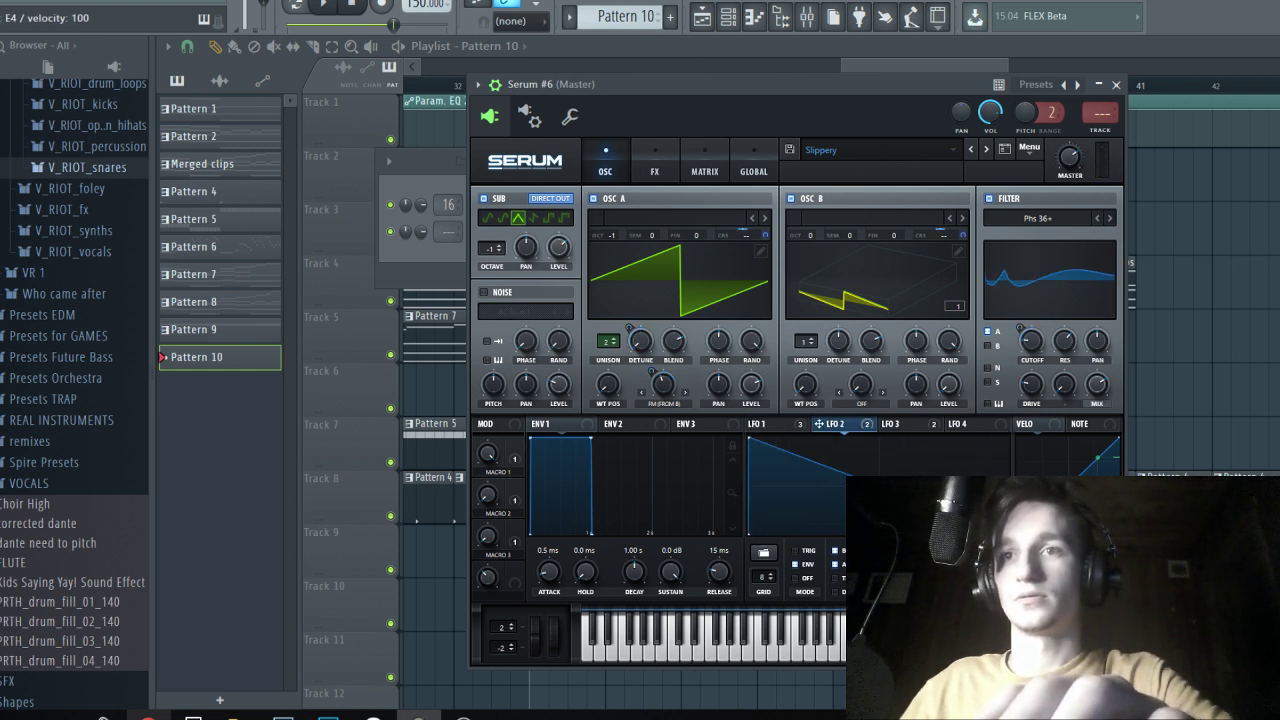
left_click_drag(882, 475, 882, 466)
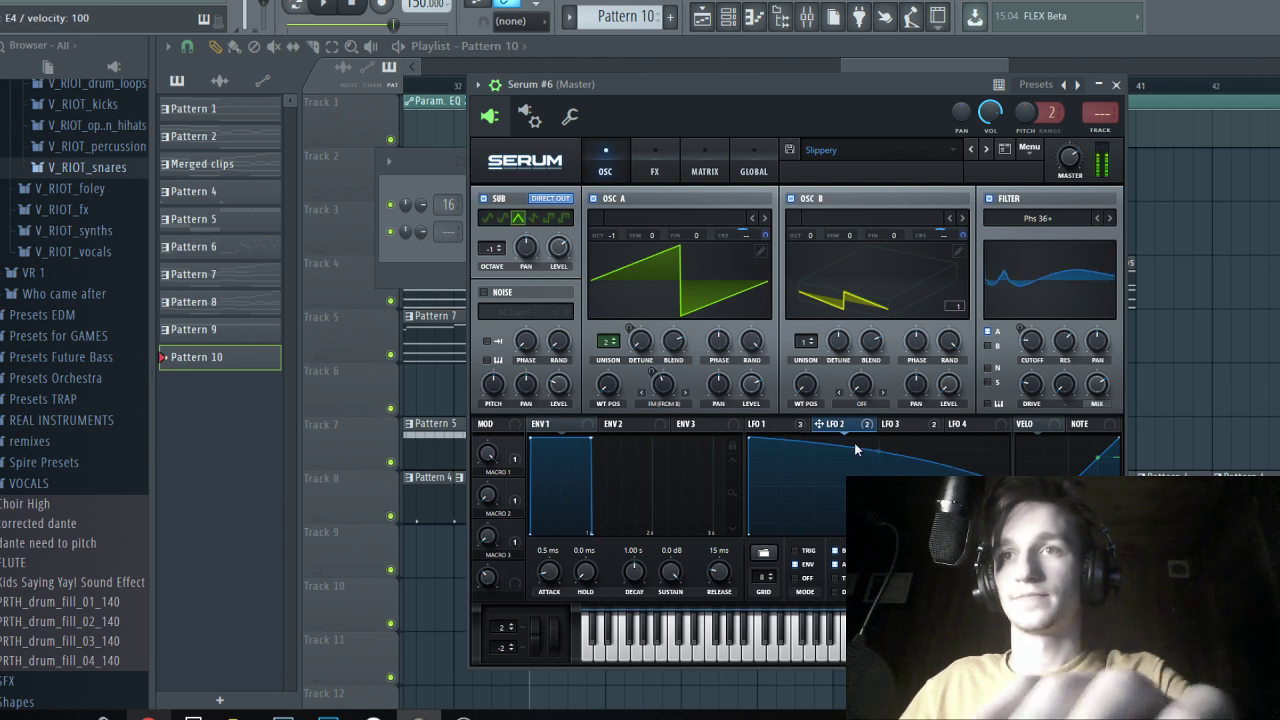
left_click(805, 246)
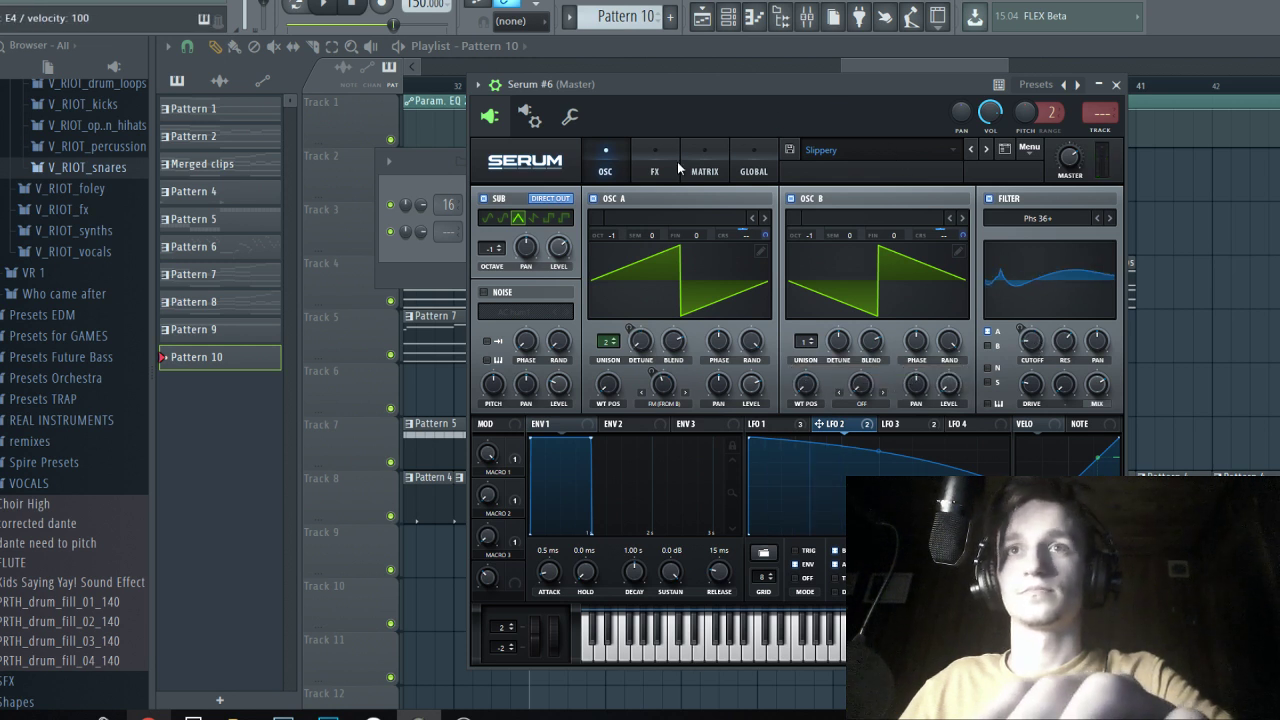
left_click_drag(758, 89, 727, 100)
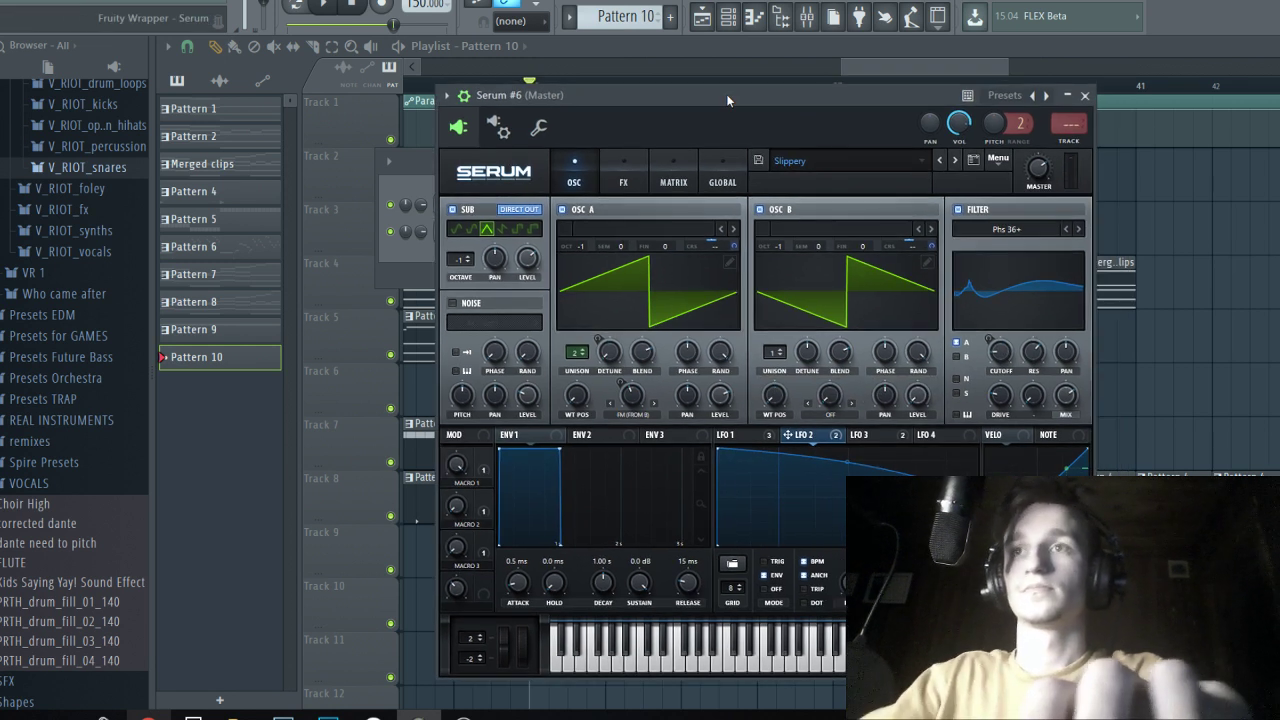
Play the arrangement briefly from bar 33 and route the Serum #6 channel to mixer track 23.
key("F9")
key("space")
left_click(702, 17)
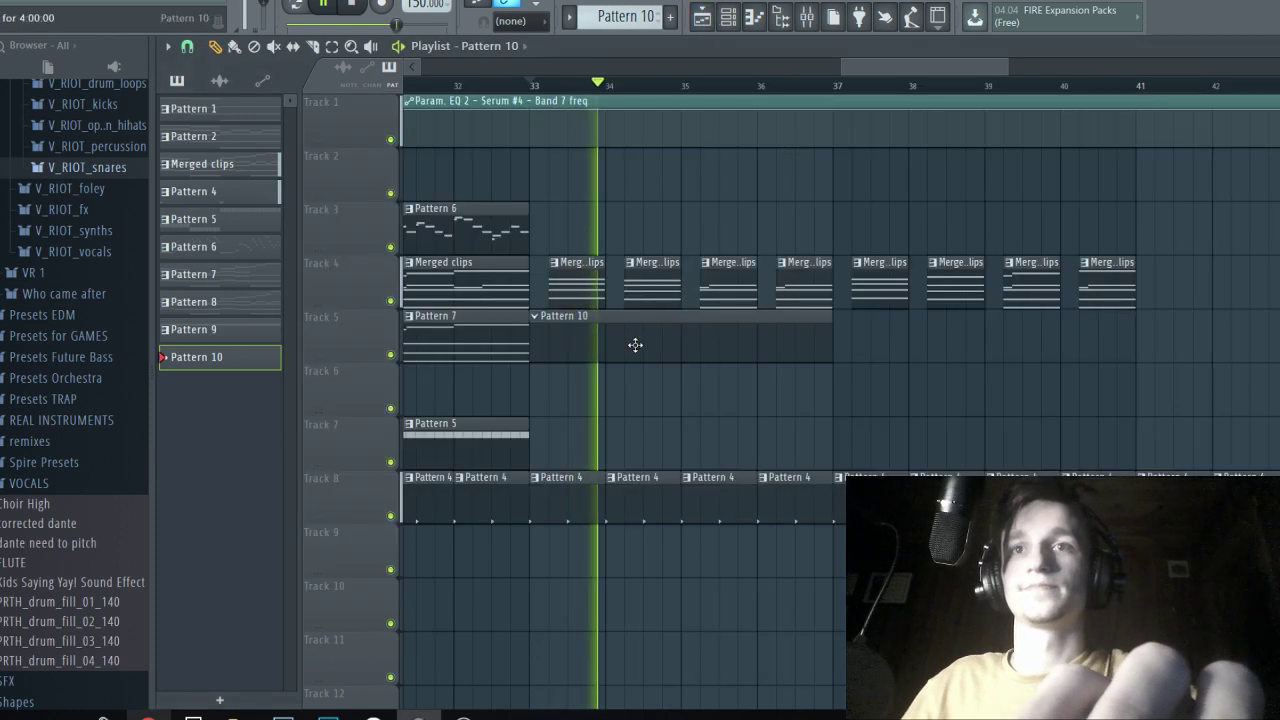
key("space")
key("F6")
right_click(531, 230)
left_click(577, 231)
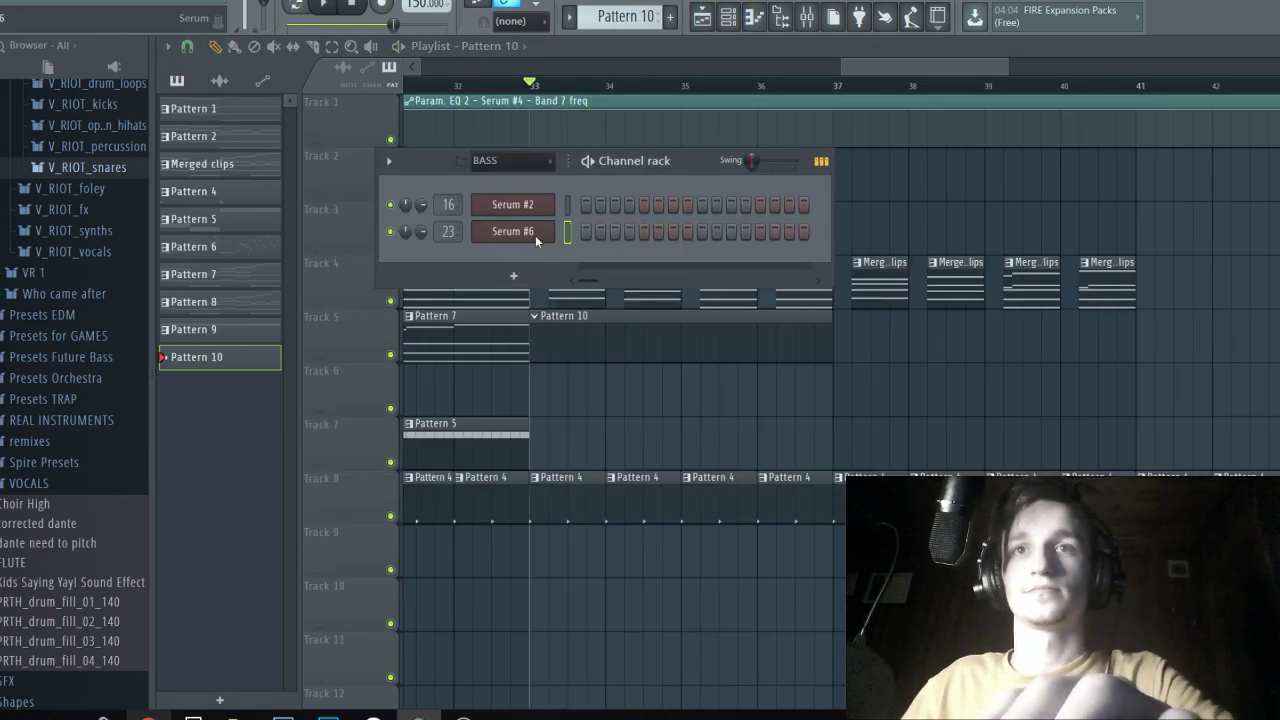
Add a two-bar F4 note at bar 1 in Serum #6's piano roll, raise it an octave to F5 and play it.
right_click(537, 237)
left_click(567, 238)
scroll(322, 398, "down", 2)
left_click(236, 399)
key("space")
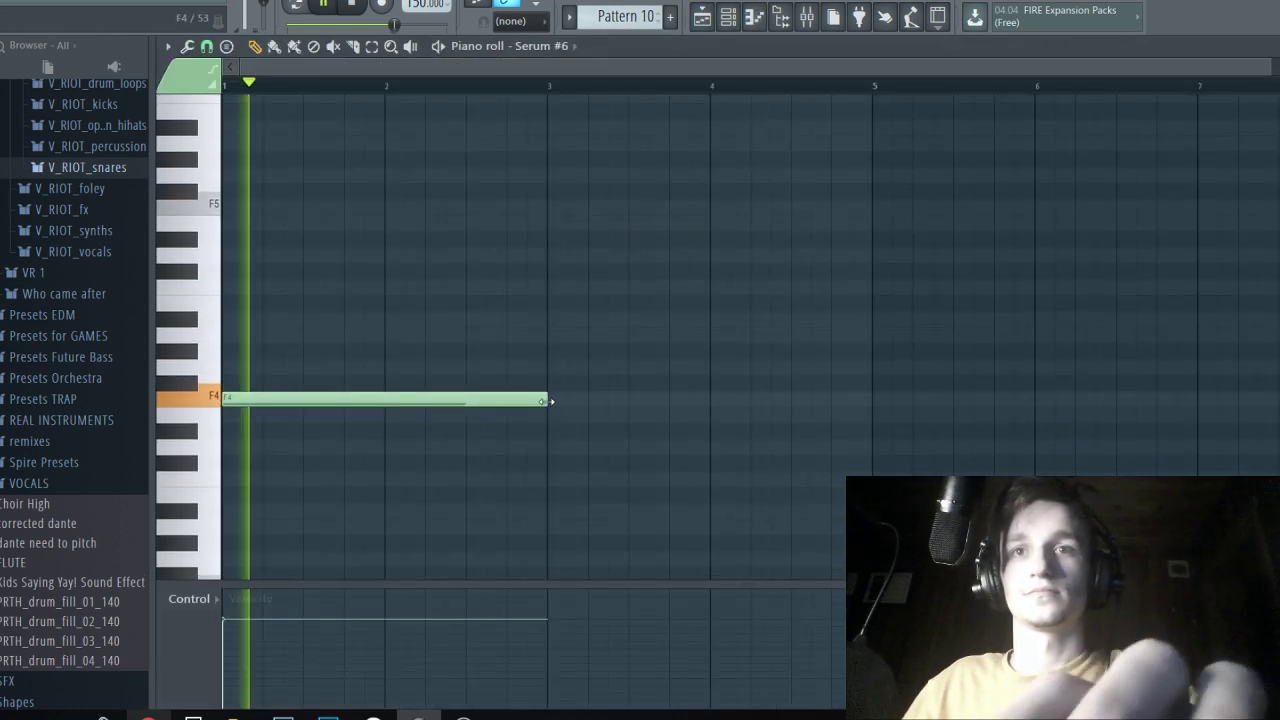
key("space")
key("ctrl+Up")
key("space")
key("space")
Show note fine pitch in the piano roll's control lane, play the F5 note and shorten it to a quarter bar.
left_click(188, 599)
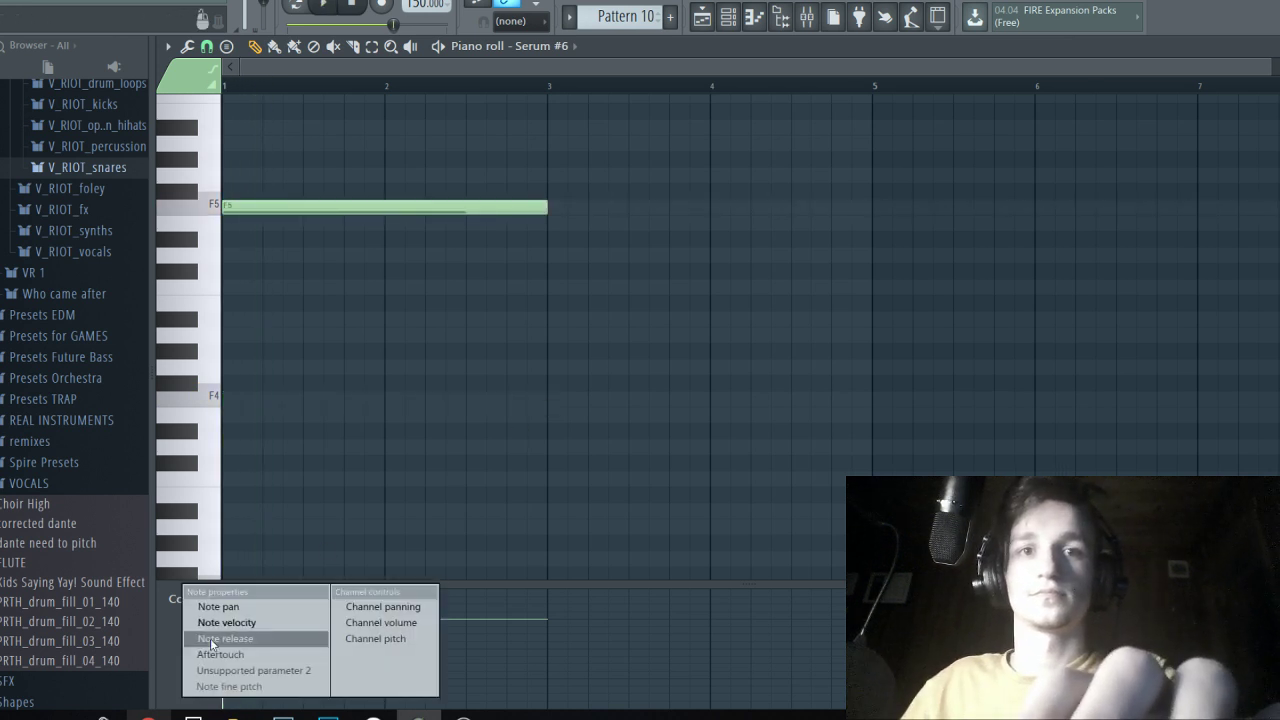
left_click(254, 686)
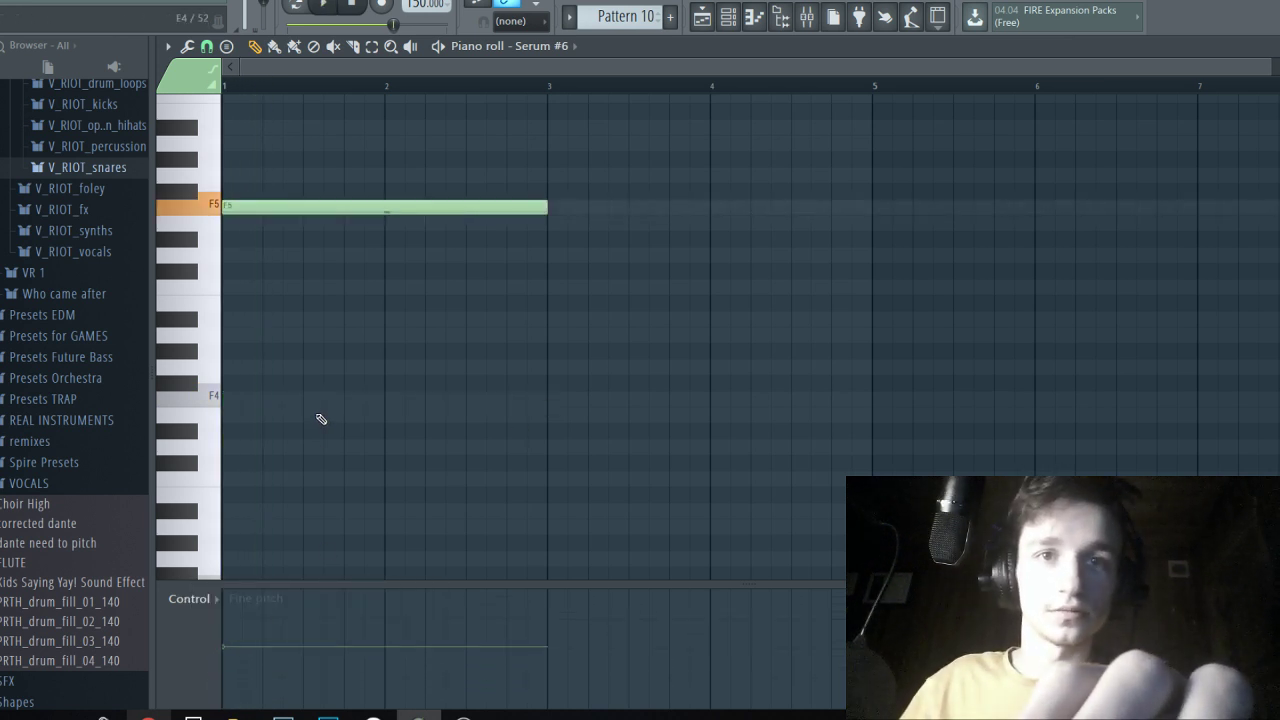
key("space")
scroll(209, 354, "up", 2)
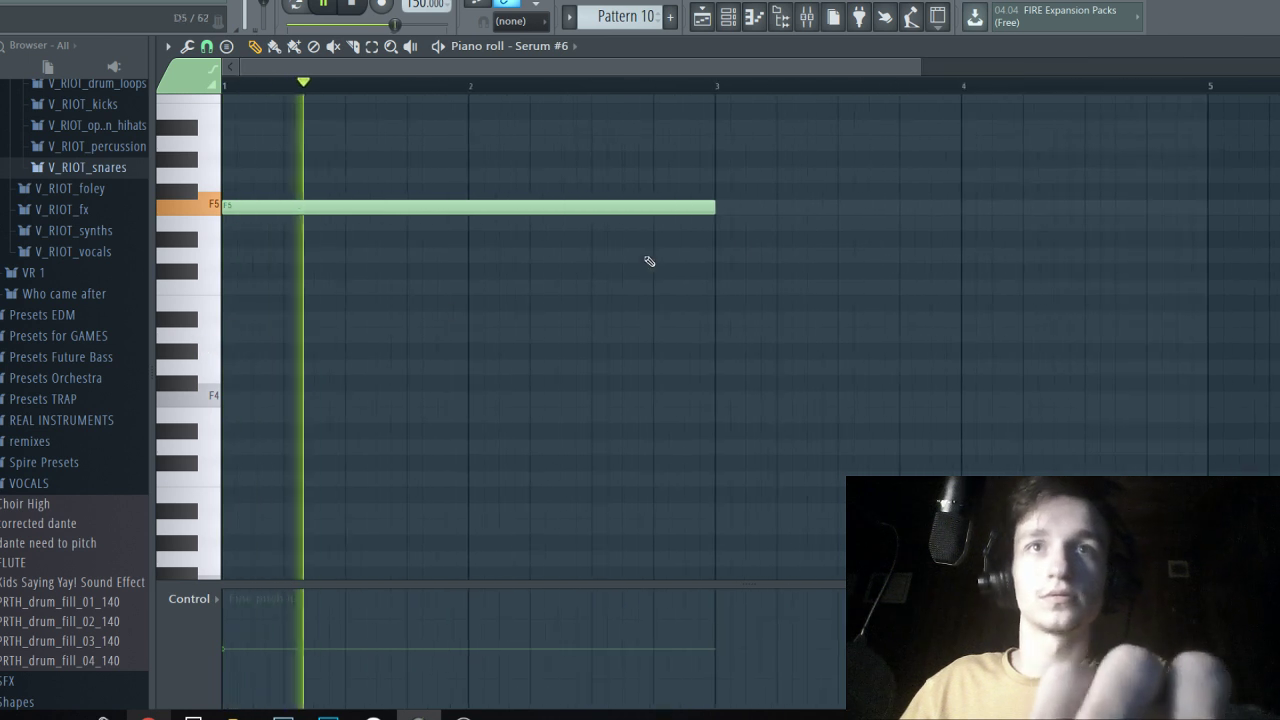
key("space")
left_click_drag(710, 207, 280, 229)
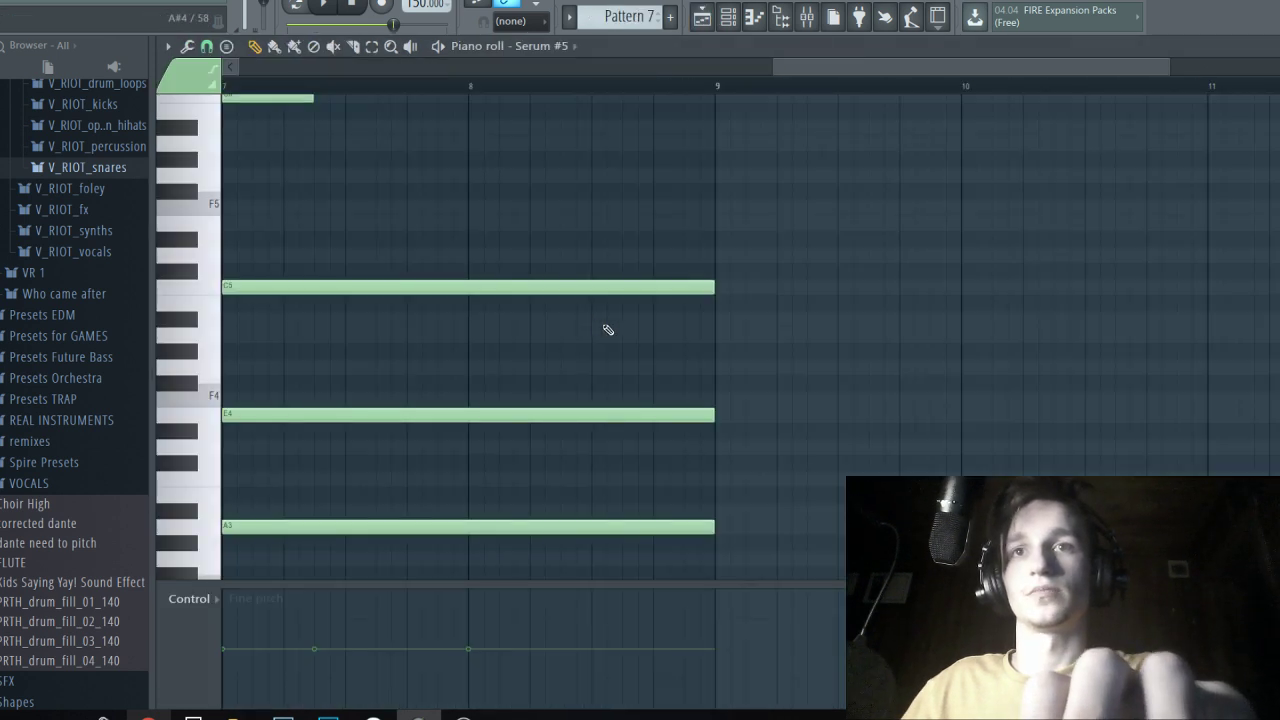
Copy the lowest notes F4, E4 and A3 from Pattern 7 into Pattern 10's Serum #6 piano roll and play them.
scroll(608, 330, "down", 5)
scroll(508, 454, "down", 2)
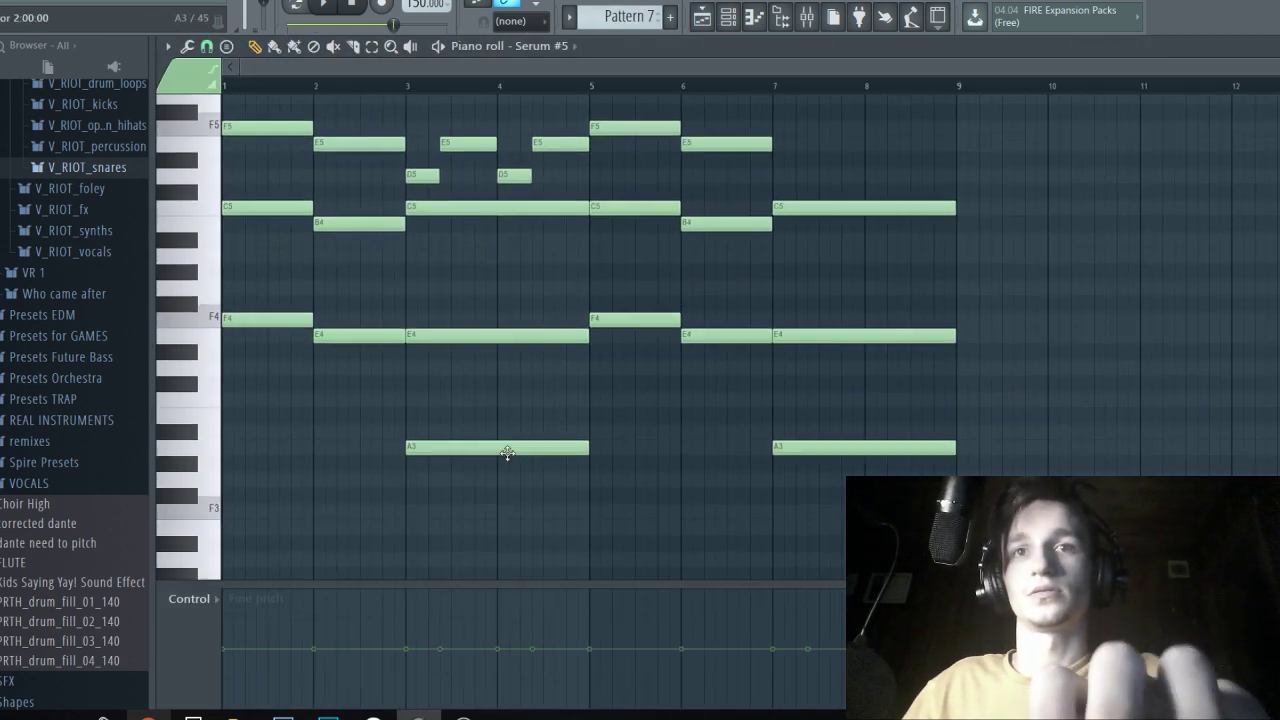
left_click_drag(285, 295, 364, 378)
left_click(560, 430, "ctrl+shift")
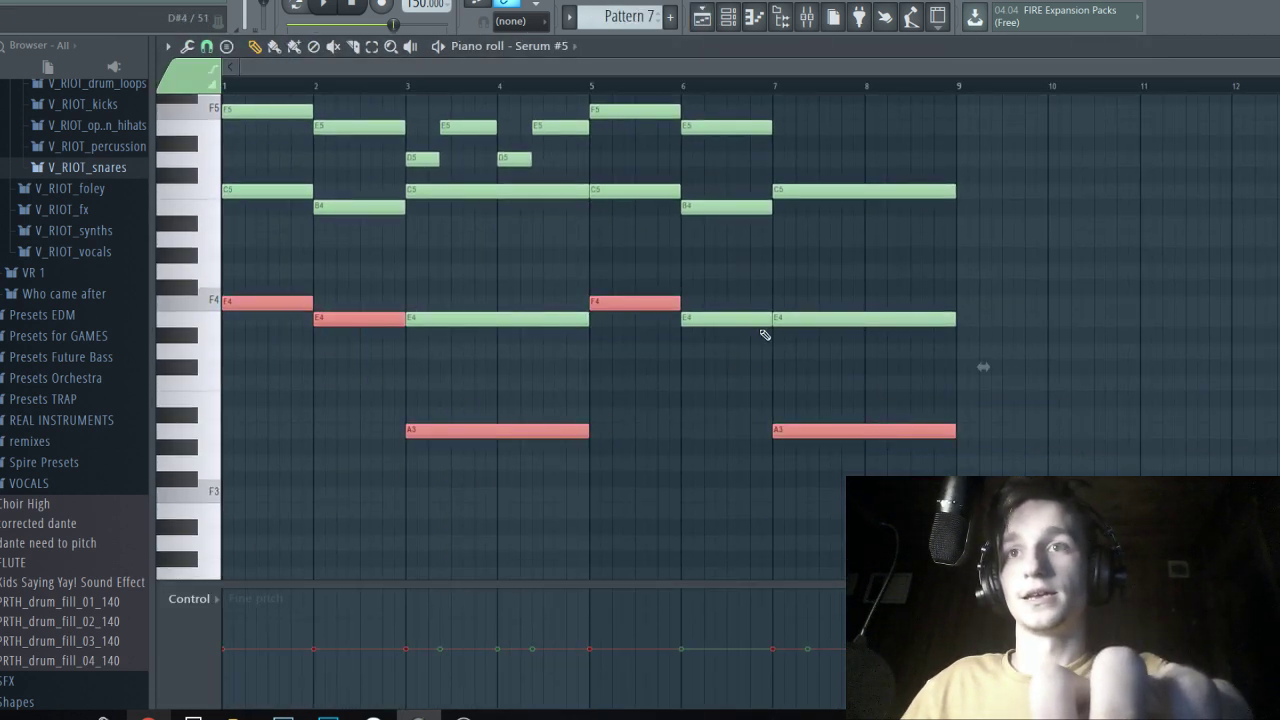
left_click(702, 16)
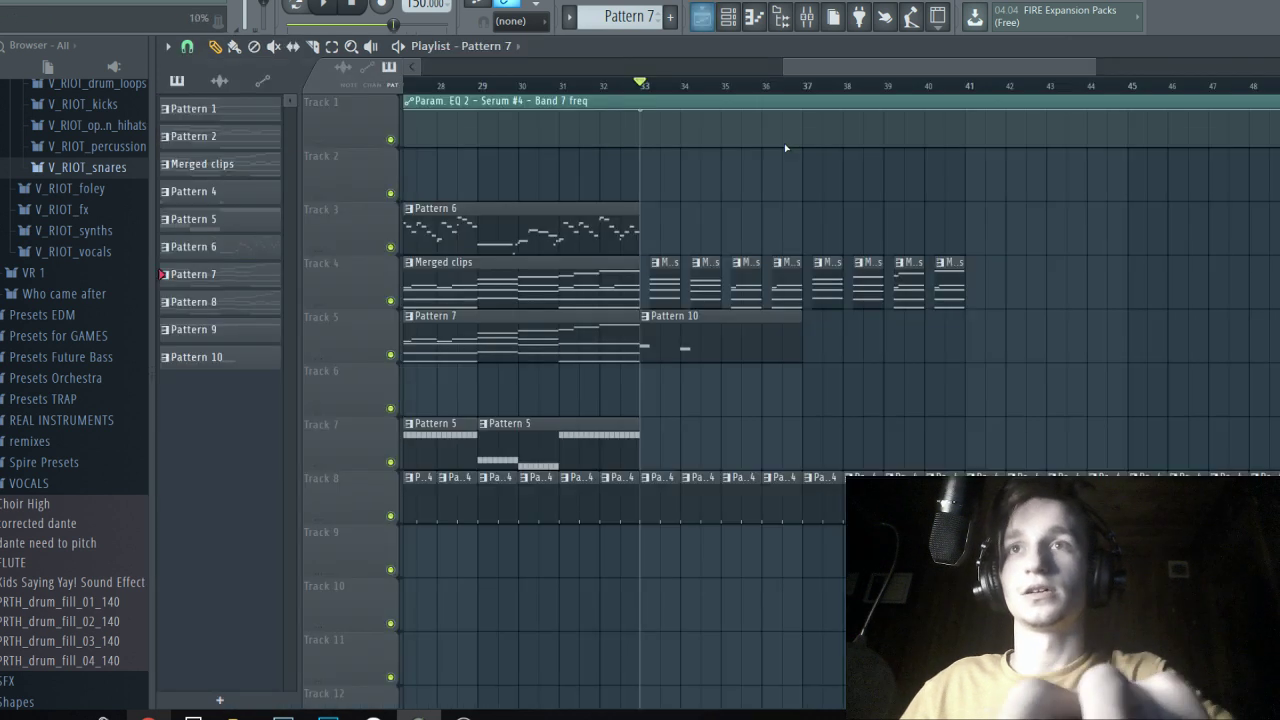
double_click(740, 349)
key("space")
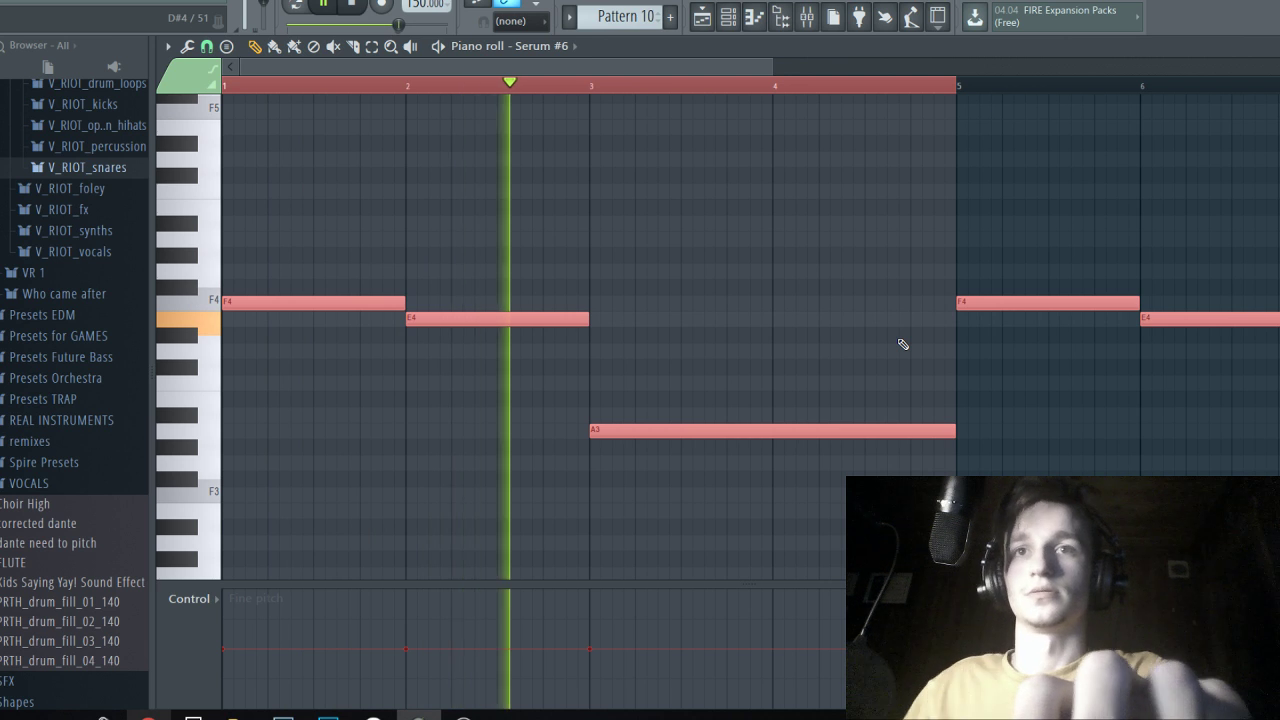
scroll(903, 344, "down", 1)
key("space")
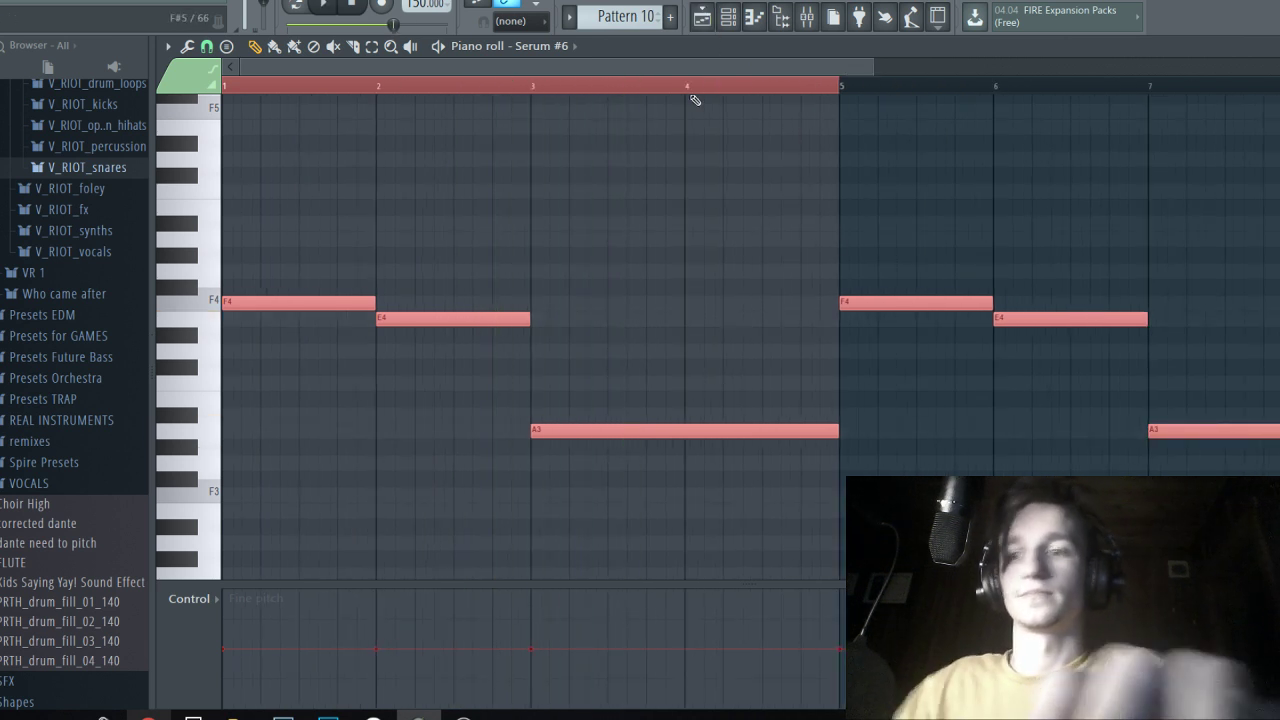
Raise all copied notes in Pattern 10 by one octave and play them.
key("ctrl+Up")
key("space")
scroll(693, 101, "up", 1)
key("space")
Audition Serum #6 presets including What about some wobbles, load Stabby Hit and play it with Pattern 10.
left_click(702, 17)
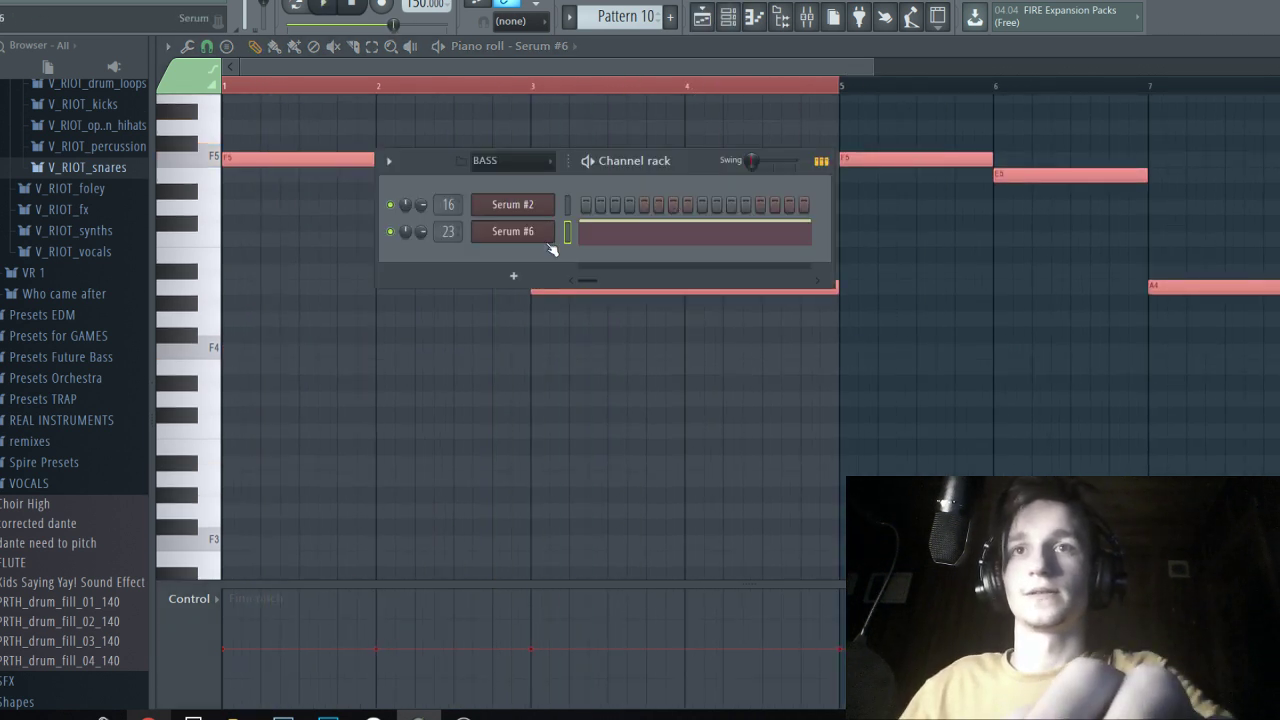
left_click(540, 232)
left_click(939, 160)
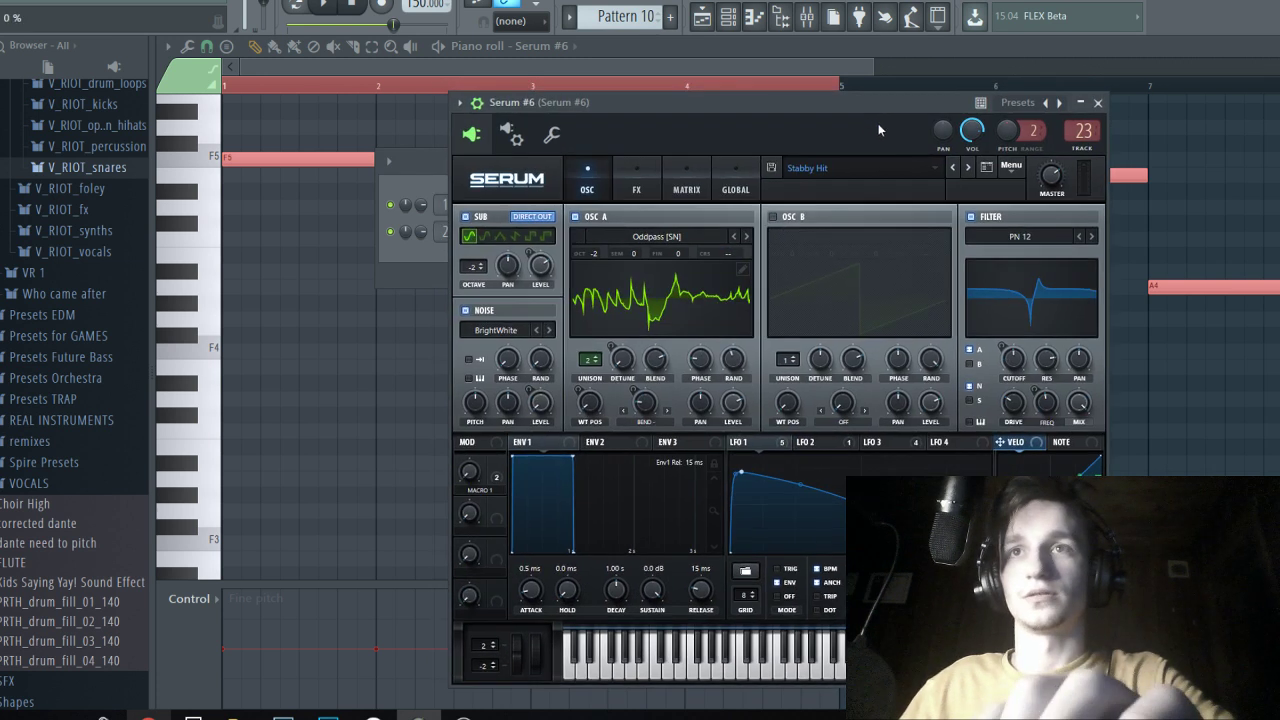
left_click(955, 169)
left_click(956, 170)
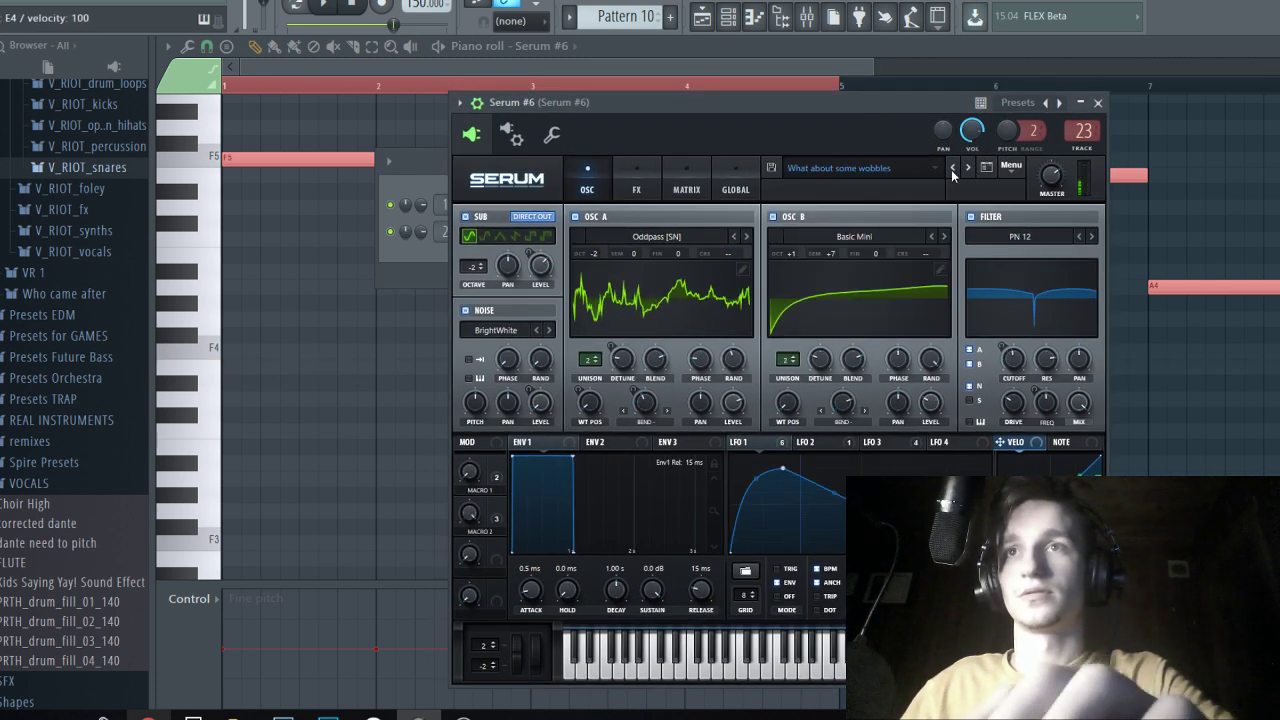
key("space")
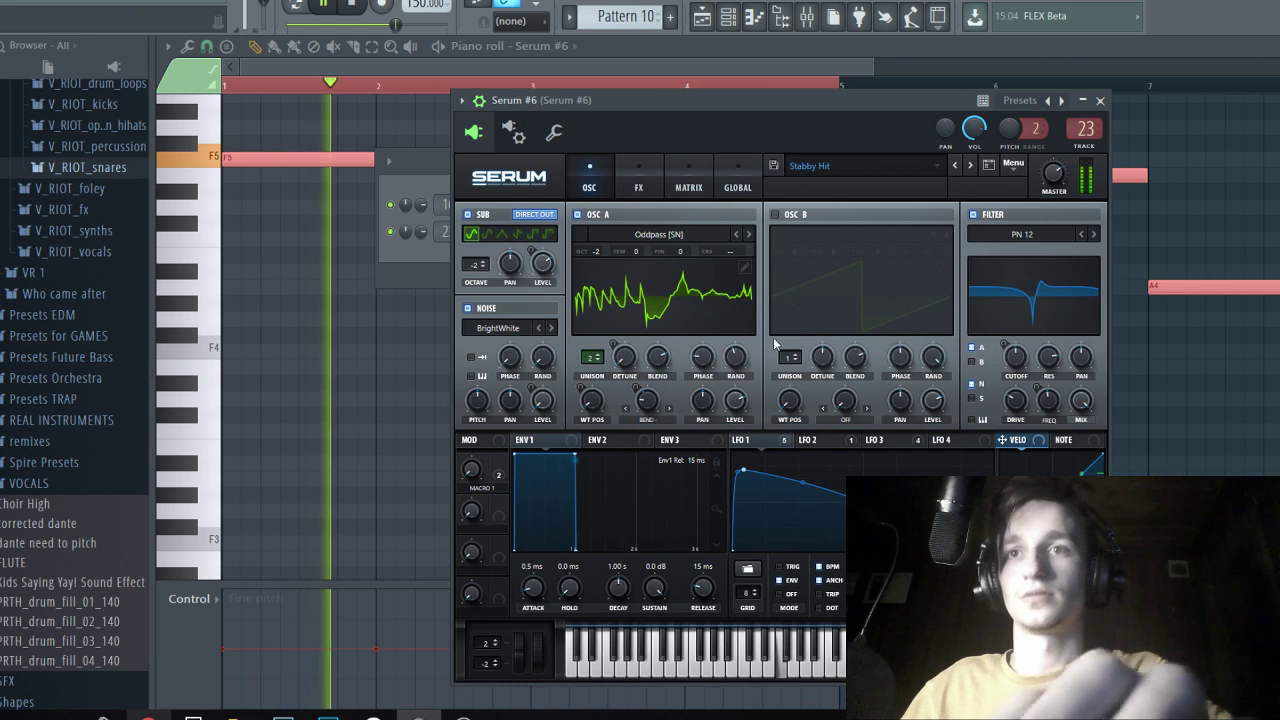
left_click(281, 268)
scroll(340, 276, "up", 3)
key("space")
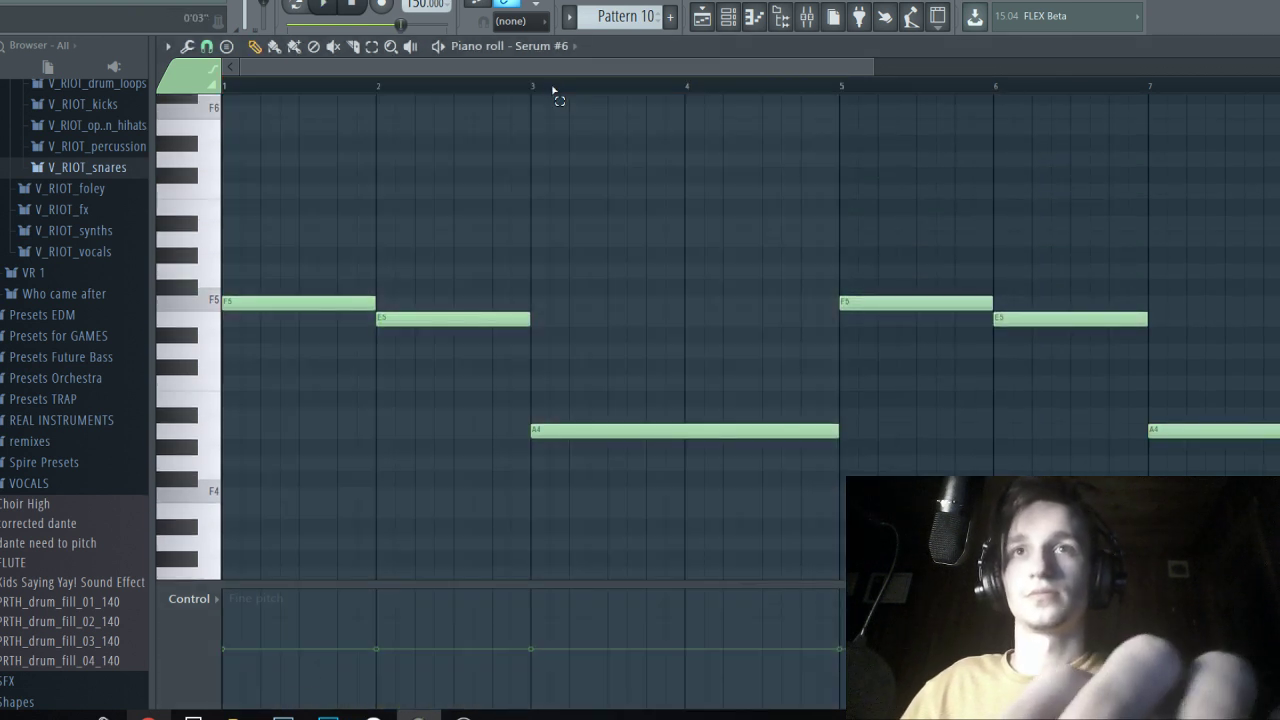
left_click(745, 16)
left_click(530, 233)
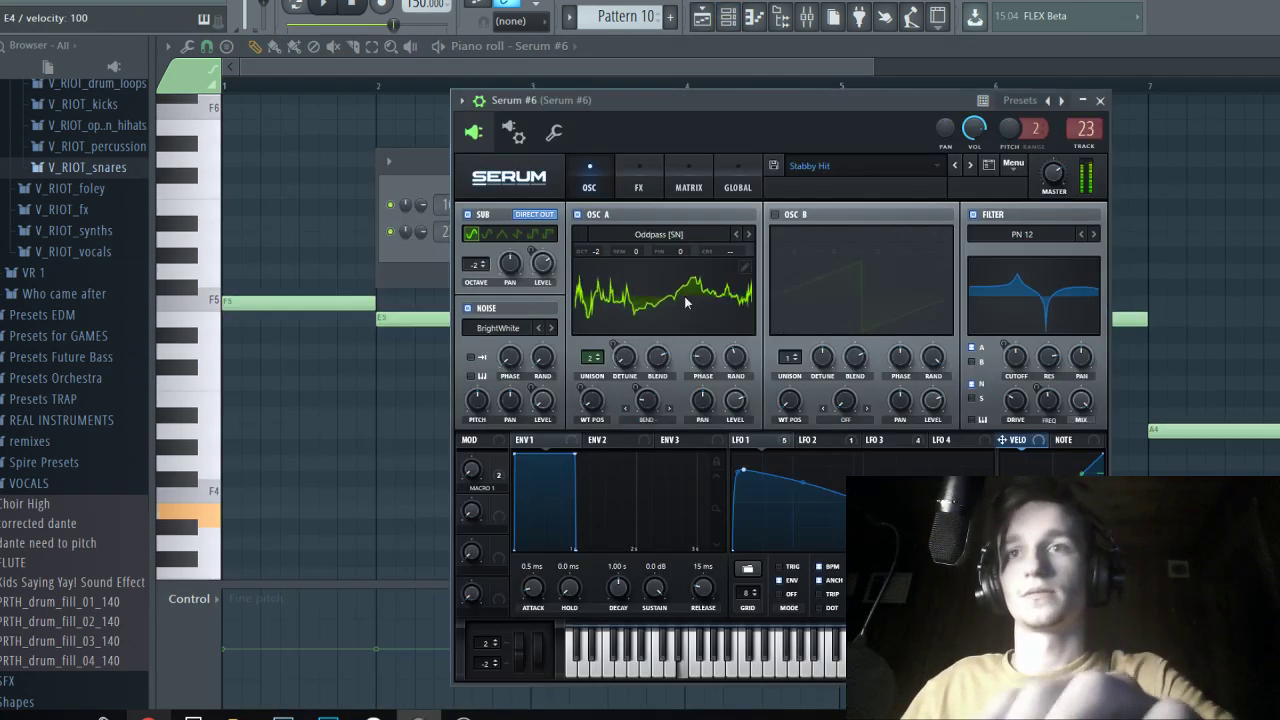
left_click(314, 234)
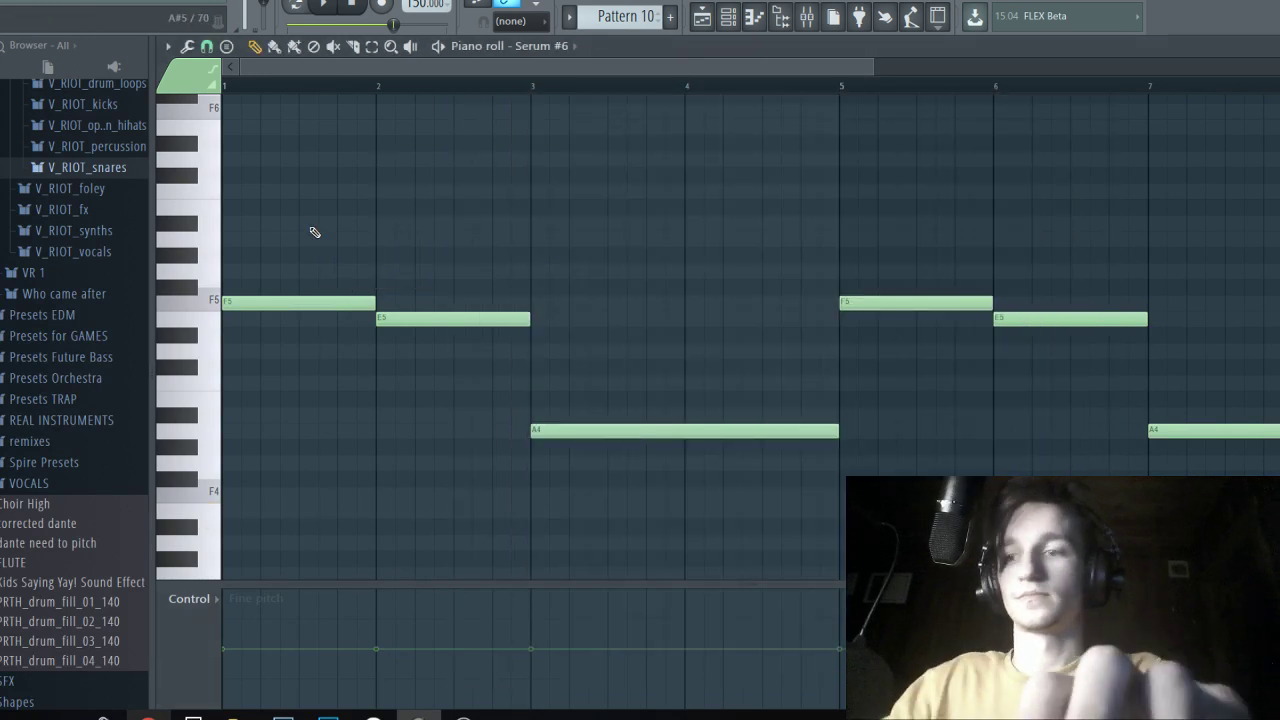
Lower all notes of Pattern 10 by one octave, and raise both A3 notes back to A4 during playback.
key("ctrl+Down")
key("space")
scroll(523, 280, "down", 5)
left_click(604, 384, "ctrl")
key("ctrl+Up")
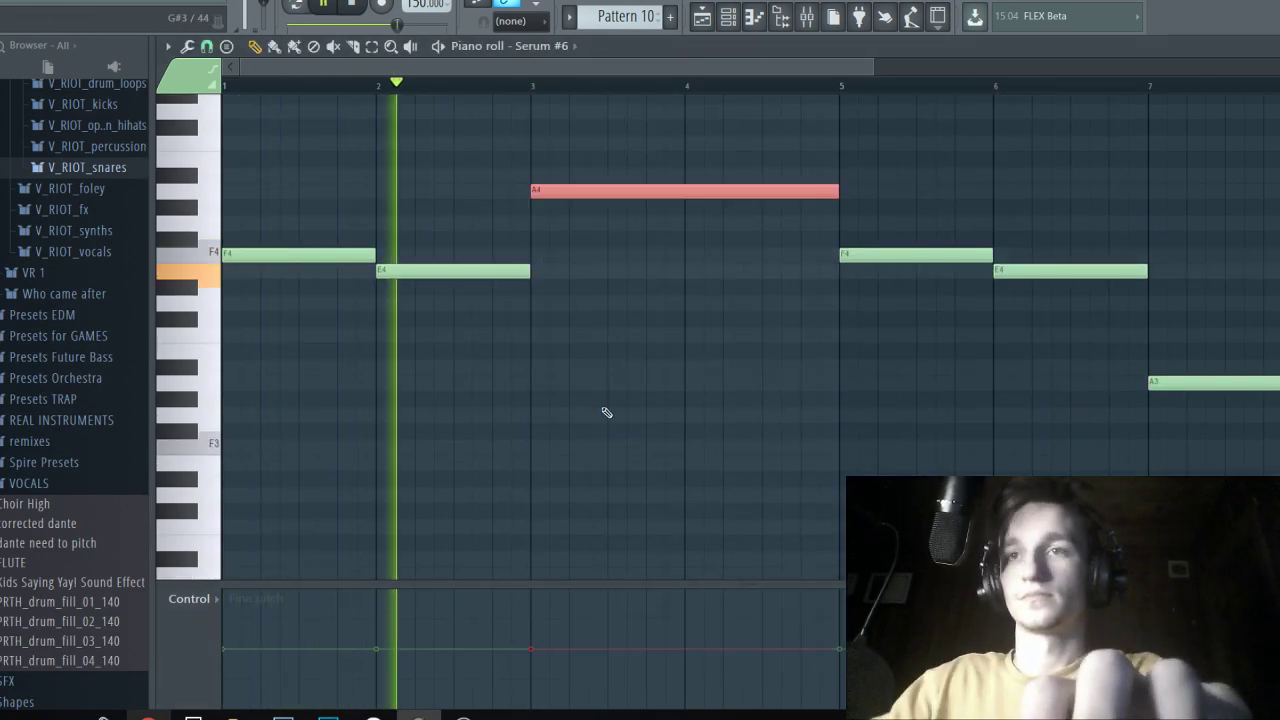
scroll(700, 384, "up", 2)
scroll(600, 350, "down", 3)
left_click(950, 479, "ctrl")
key("ctrl+Up")
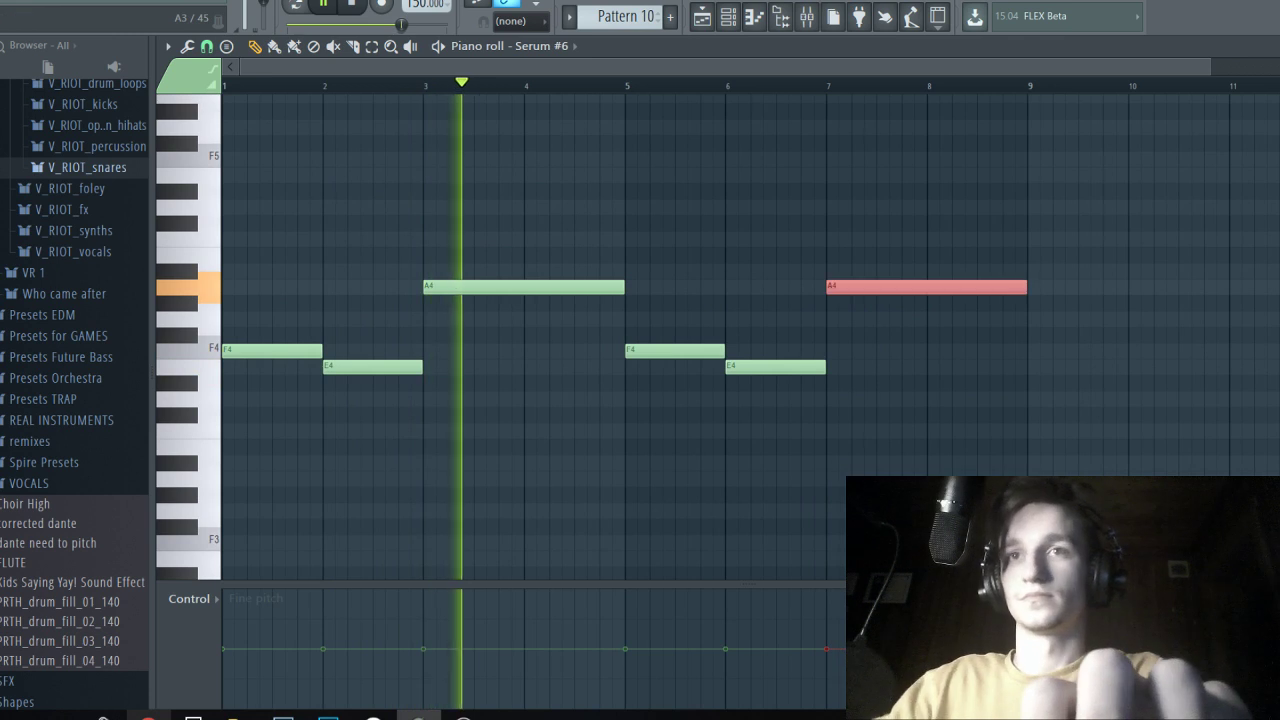
Play the arrangement with Pattern 10 in the playlist and inspect the Serum #6 mixer channel.
left_click(702, 16)
scroll(724, 228, "down", 2)
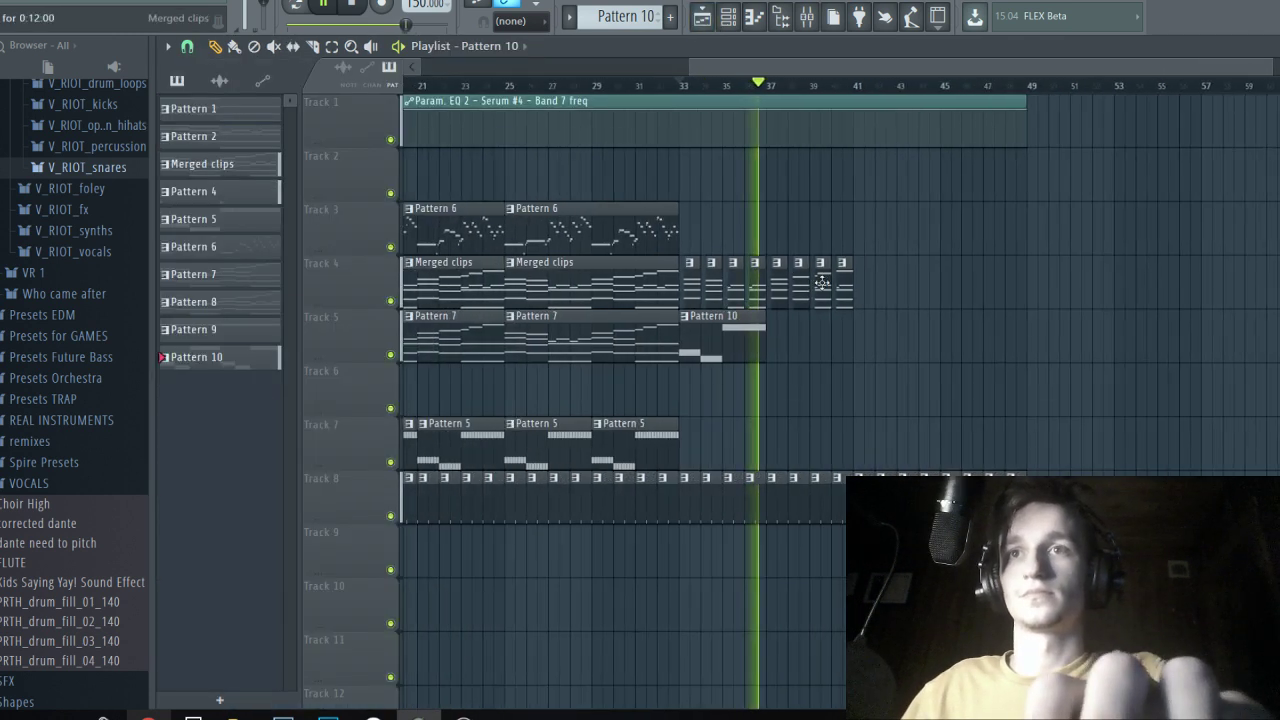
key("space")
scroll(700, 220, "up", 4)
left_click(806, 16)
left_click(806, 16)
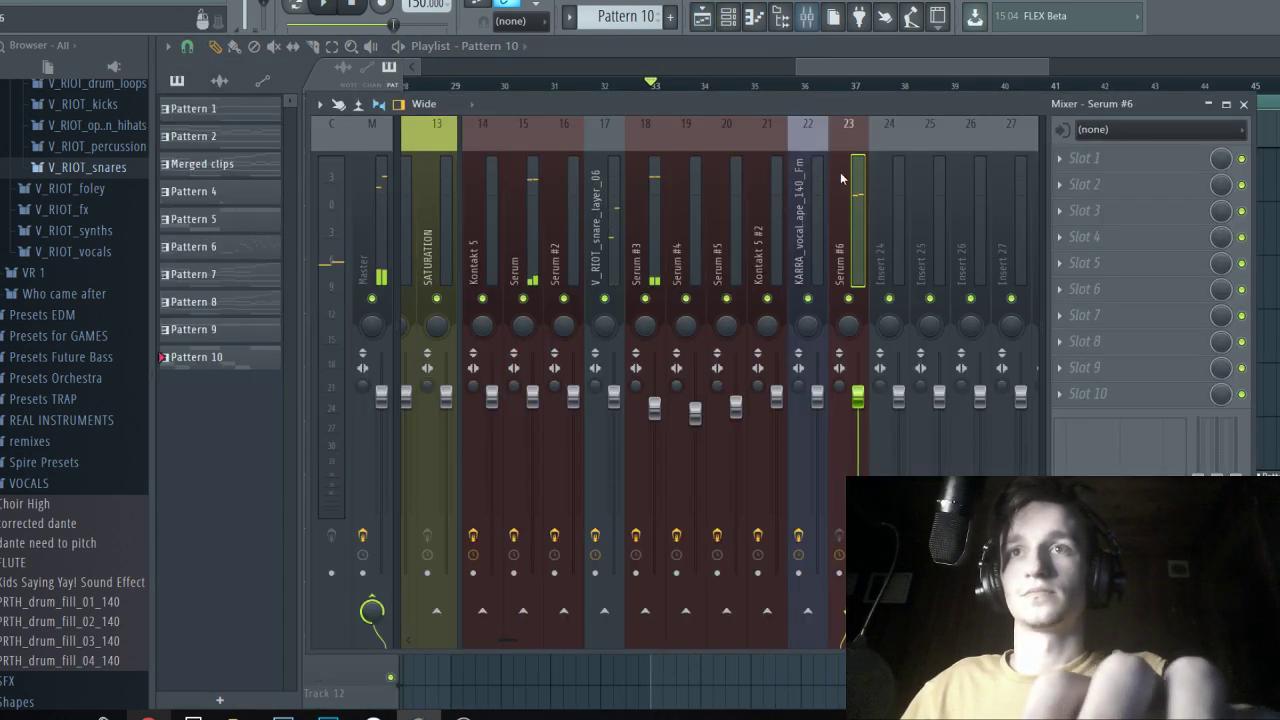
Shape Serum #6's LFO 4 into a falling curve, assign it to Oscillator A's coarse pitch and play the result.
left_click(728, 16)
left_click(509, 231)
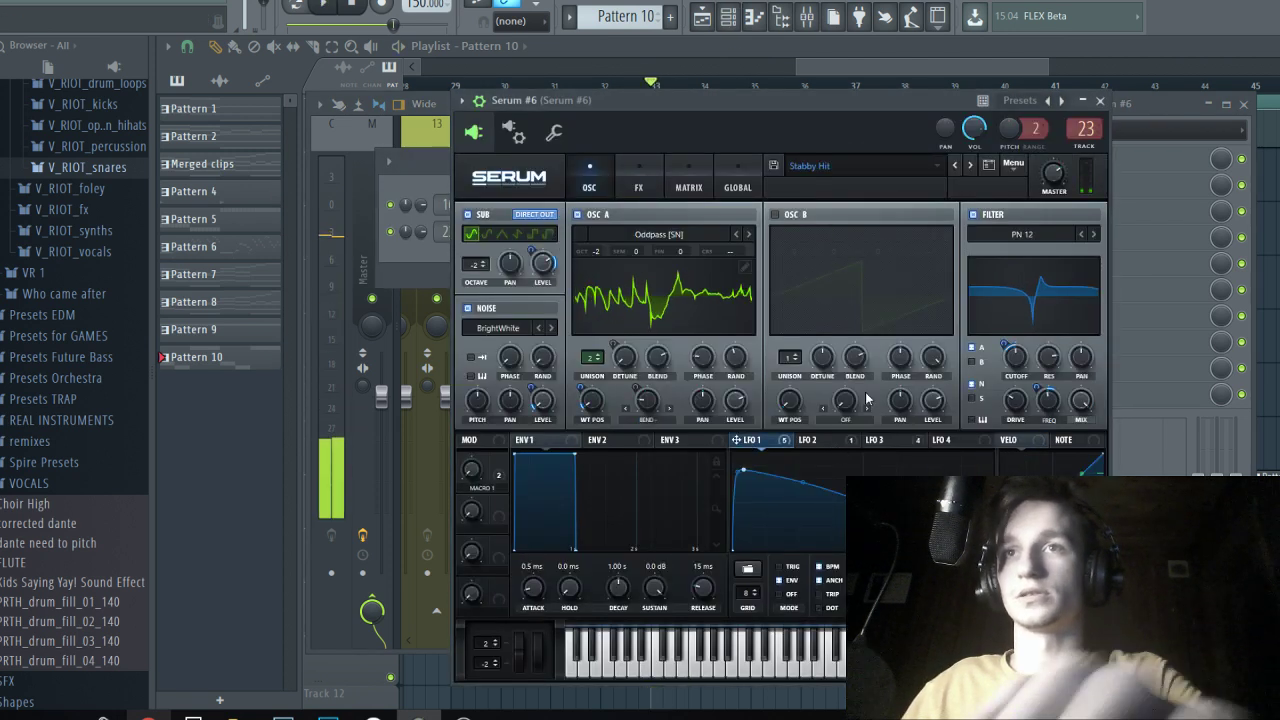
left_click(885, 441)
left_click(942, 440)
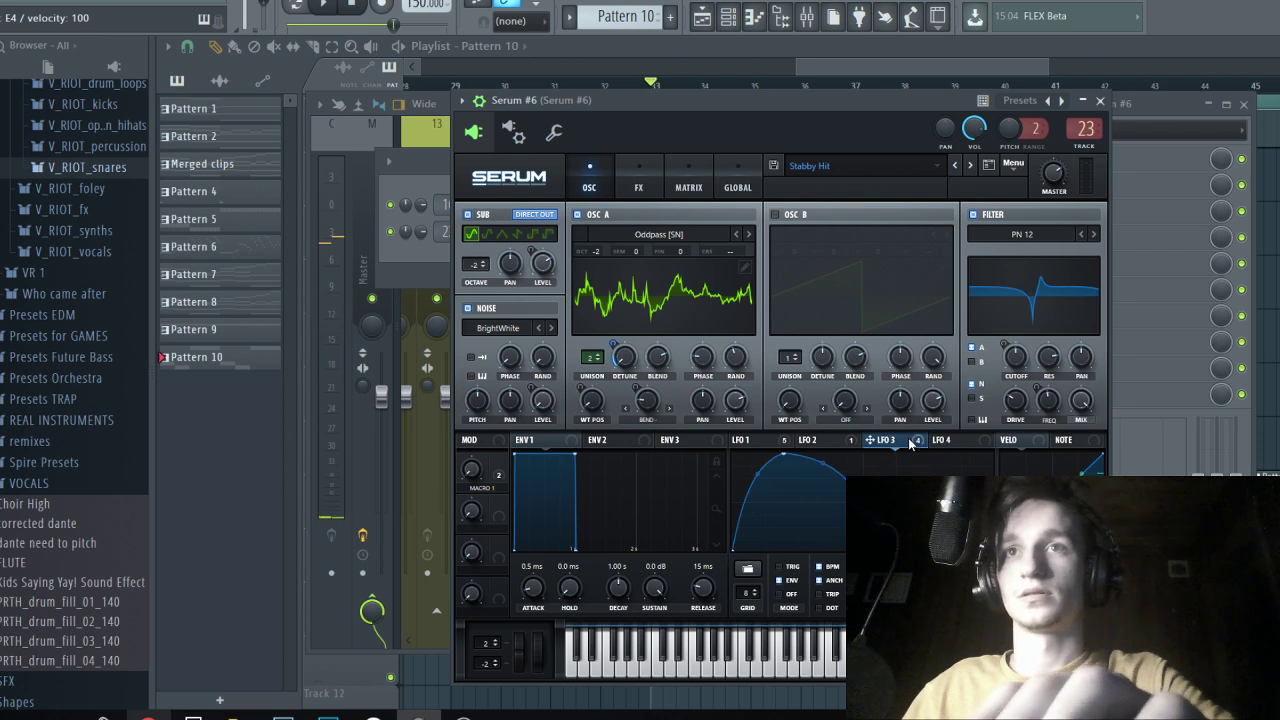
left_click_drag(866, 463, 762, 459)
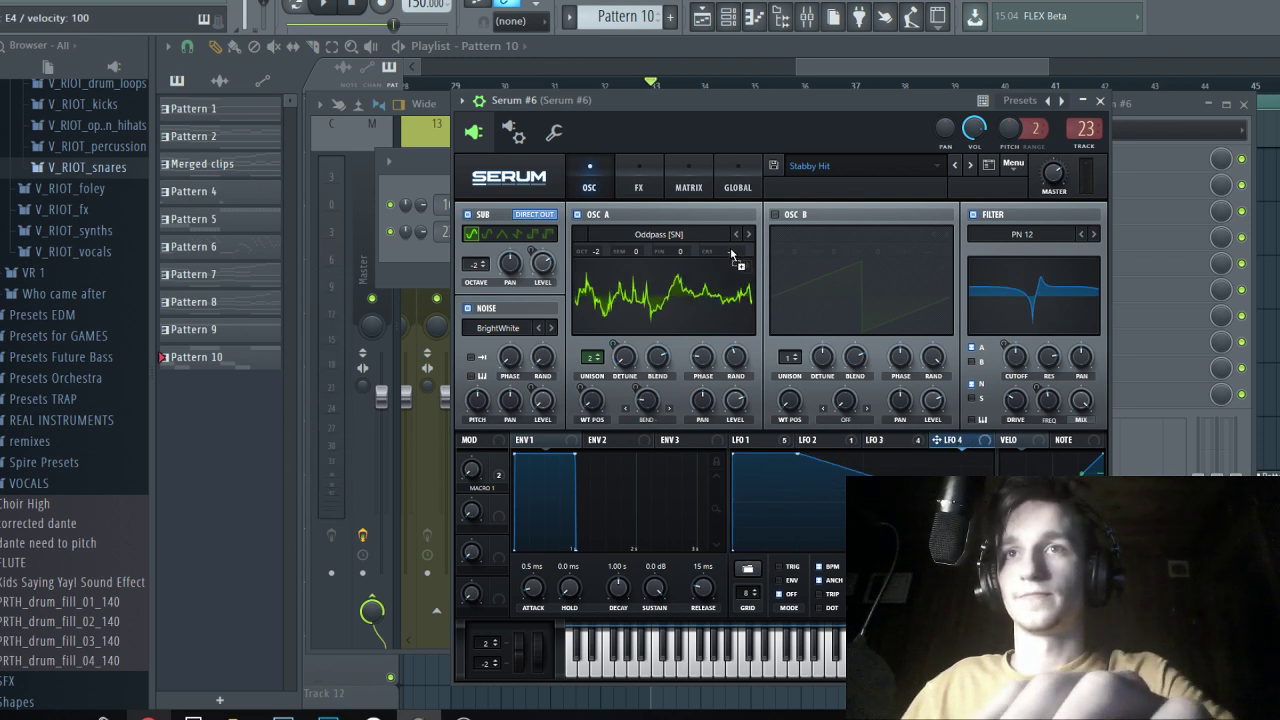
left_click_drag(733, 256, 730, 252)
key("space")
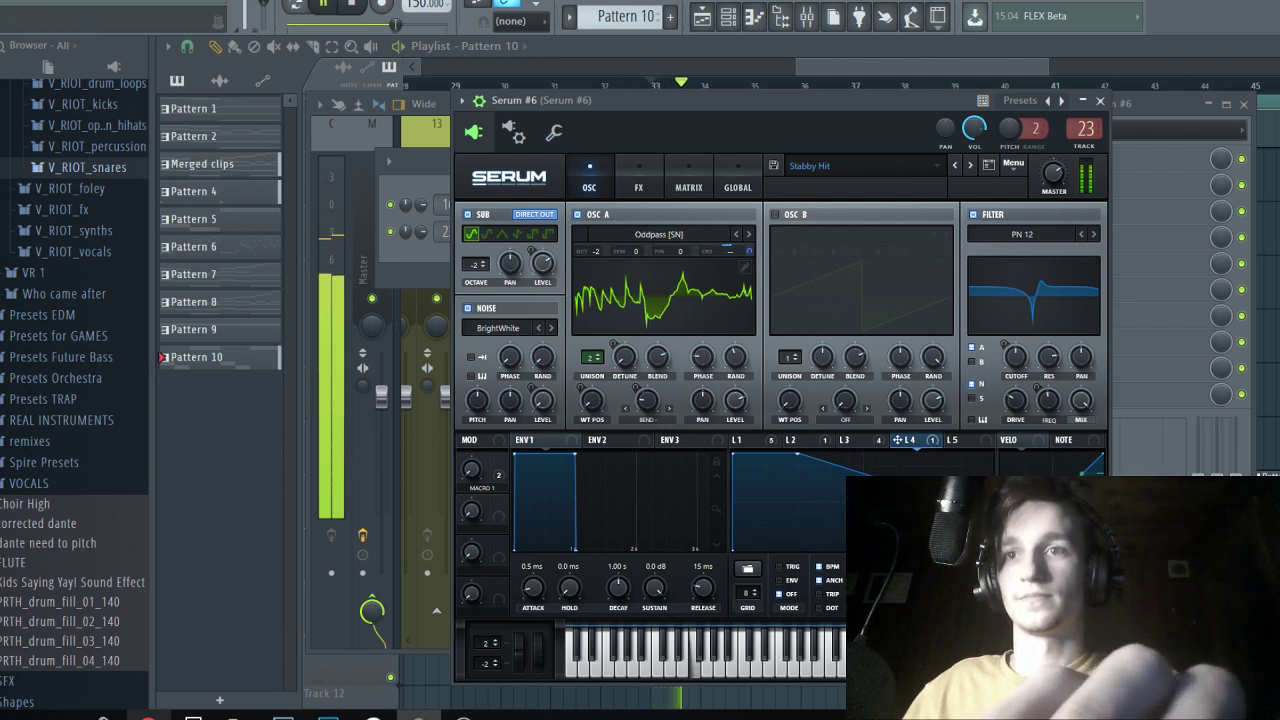
key("space")
Shorten the first F4, E4 and A4 notes of Pattern 10 to one-beat stabs.
left_click(816, 61)
double_click(718, 325)
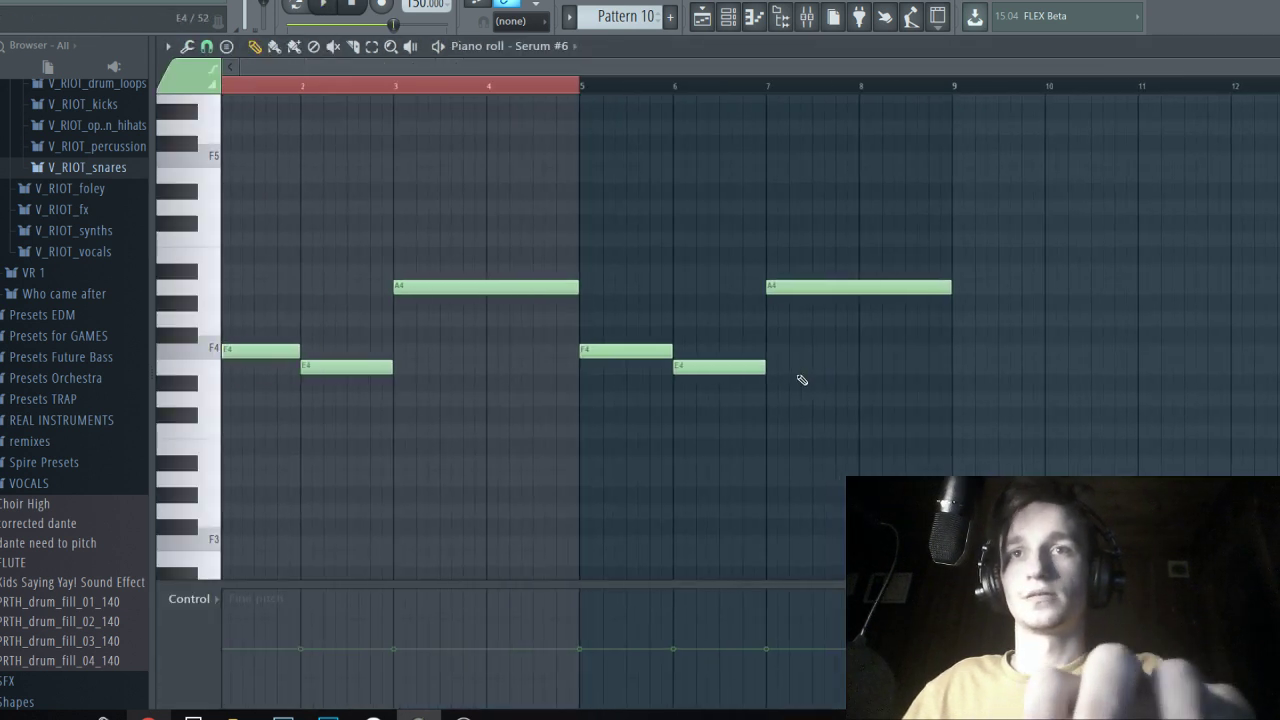
key("ctrl+a")
left_click(438, 328, "ctrl")
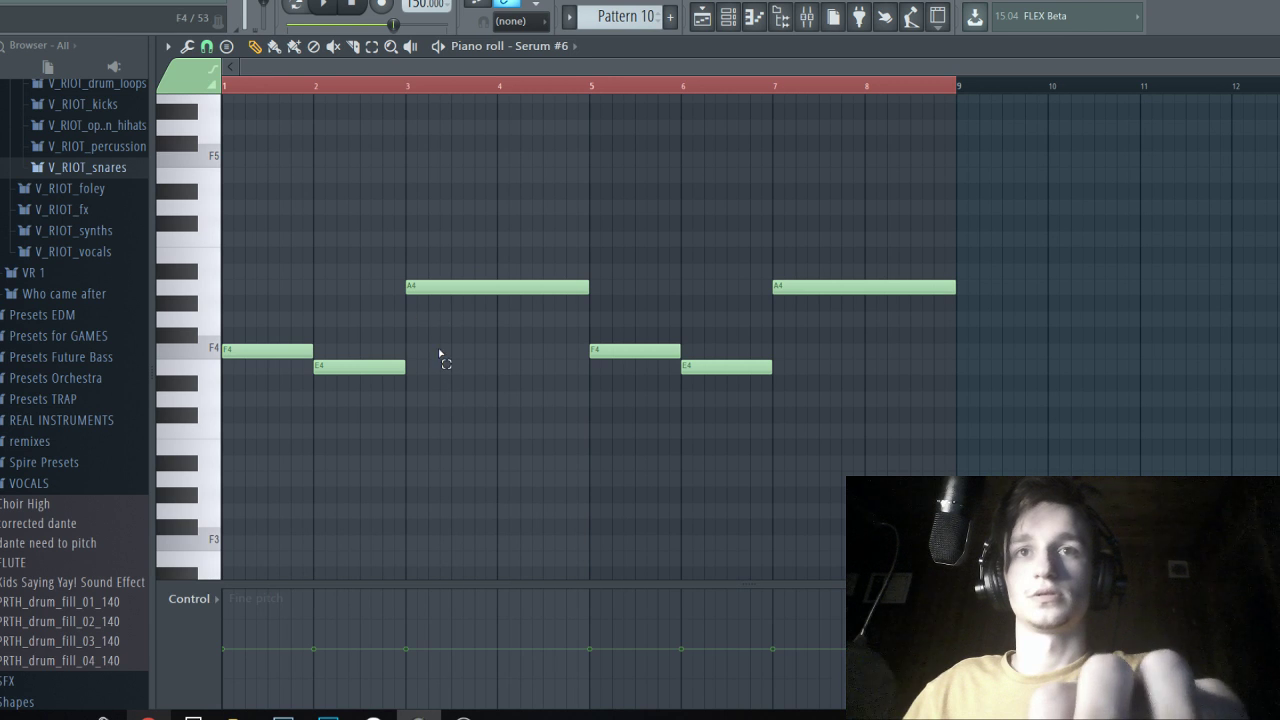
left_click(343, 353)
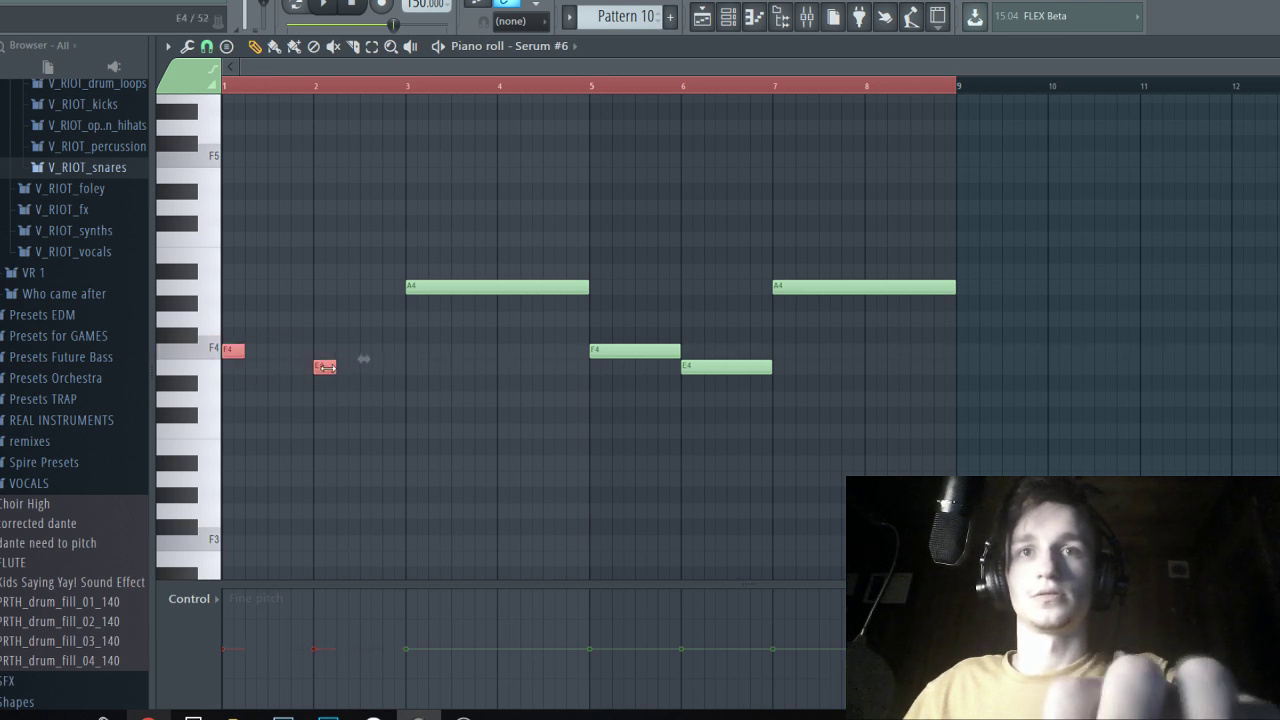
key("space")
key("ctrl+d")
left_click_drag(589, 288, 428, 288)
Shorten the repeated F4, E4 and A4 notes to one beat, and add equally short A4 notes around bars 4 and 8.
left_click_drag(728, 330, 626, 403)
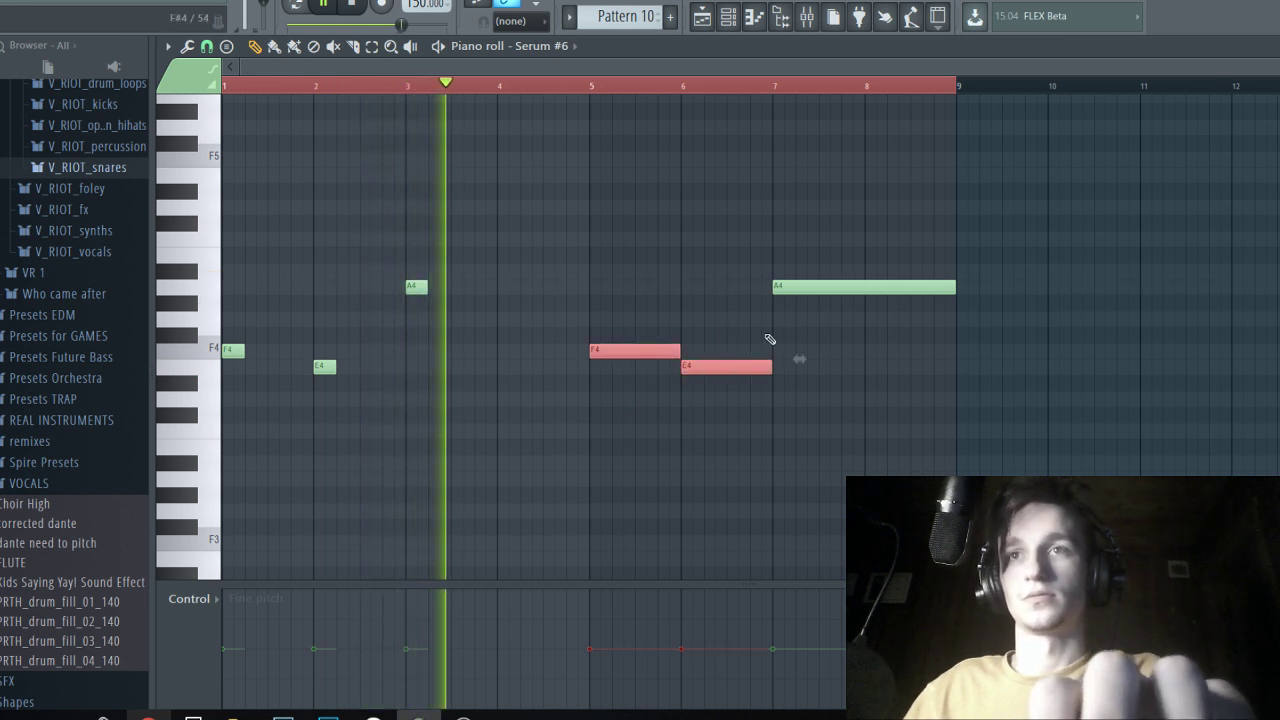
left_click_drag(770, 369, 706, 371)
left_click(717, 405, "ctrl")
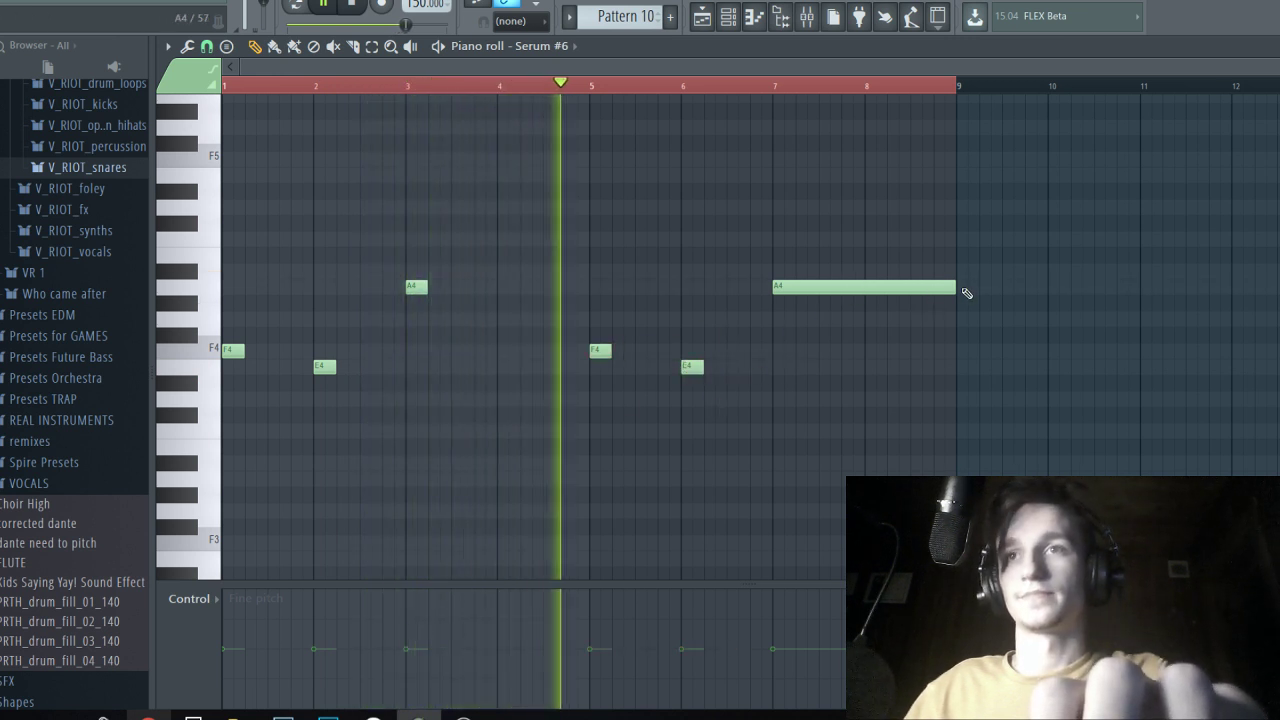
key("space")
left_click_drag(955, 290, 800, 299)
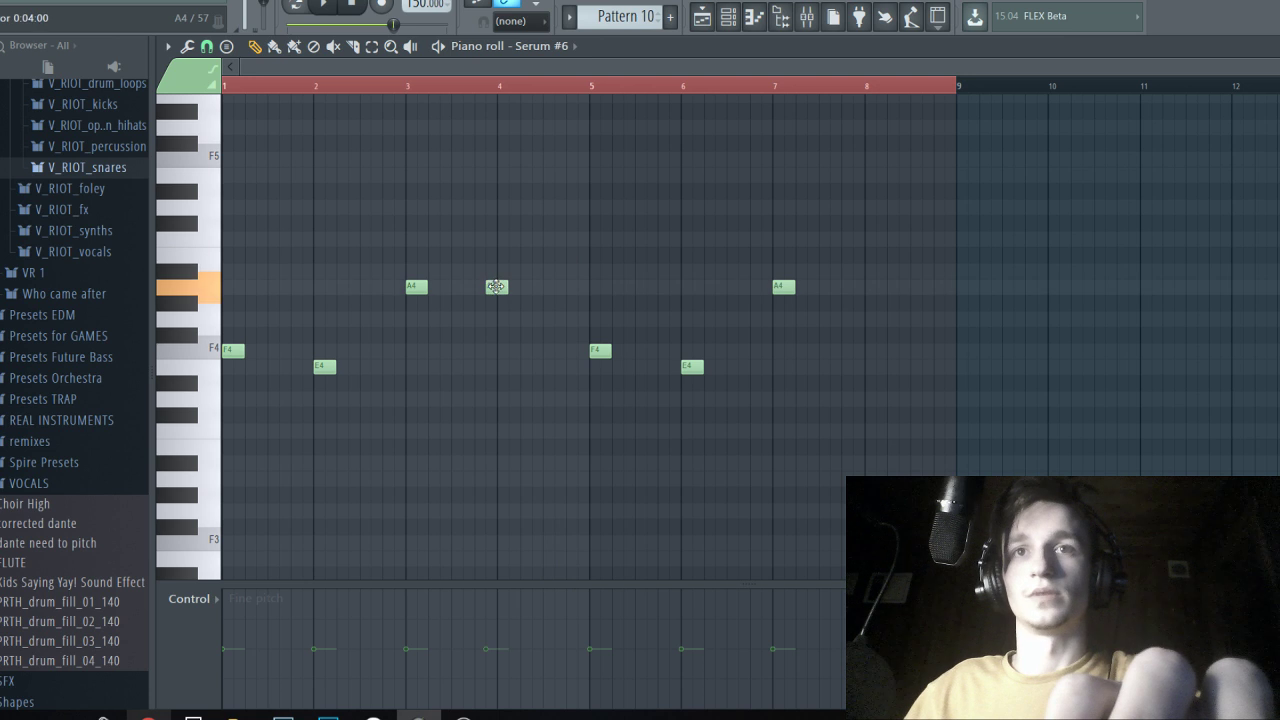
key("space")
Route the Serum #6 mixer track only to the Bass bus during playback.
key("F9")
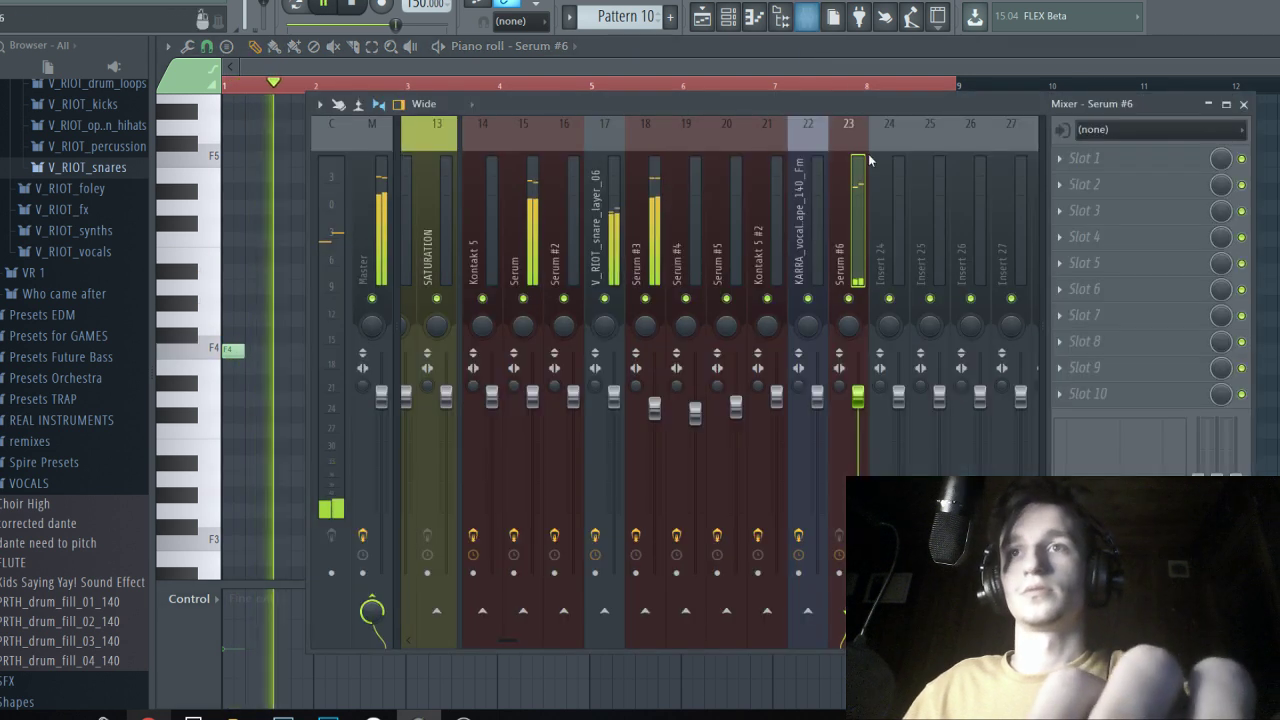
right_click(678, 610)
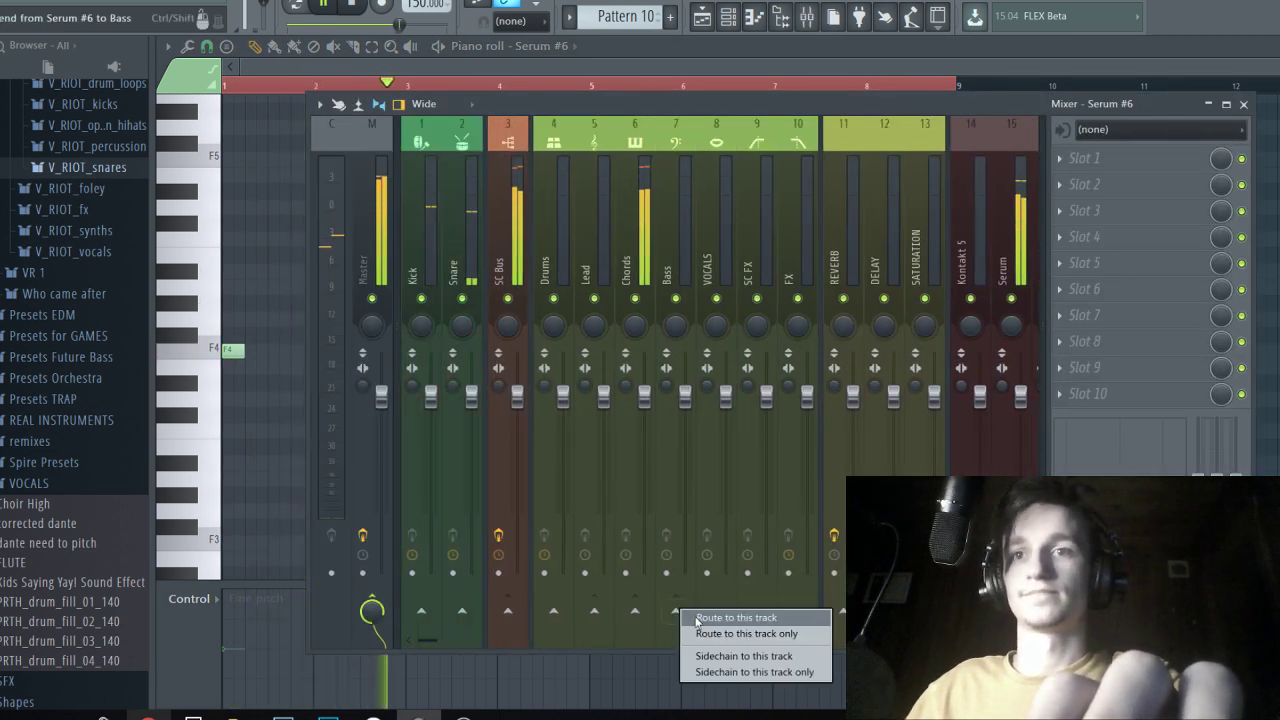
left_click(702, 631)
scroll(775, 213, "down", 4)
scroll(768, 208, "down", 5)
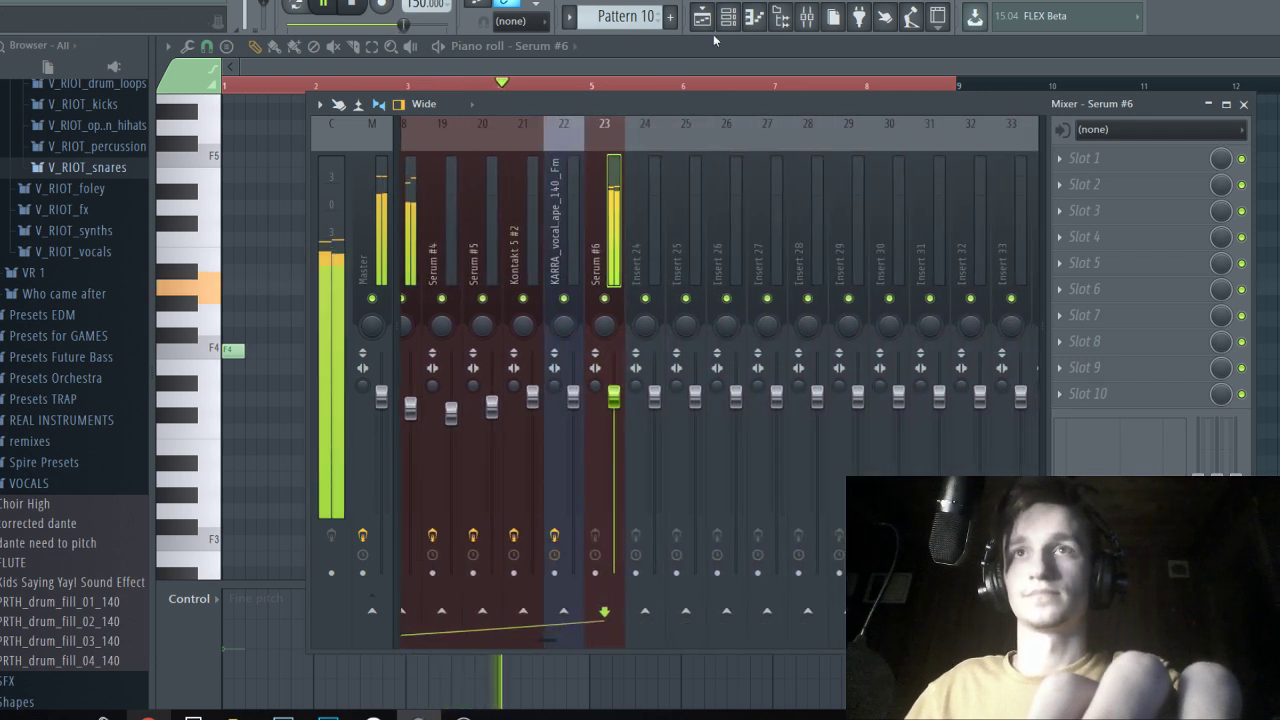
Extend the Pattern 10 clip in the playlist to bar 41 and save the project.
left_click(704, 18)
key("space")
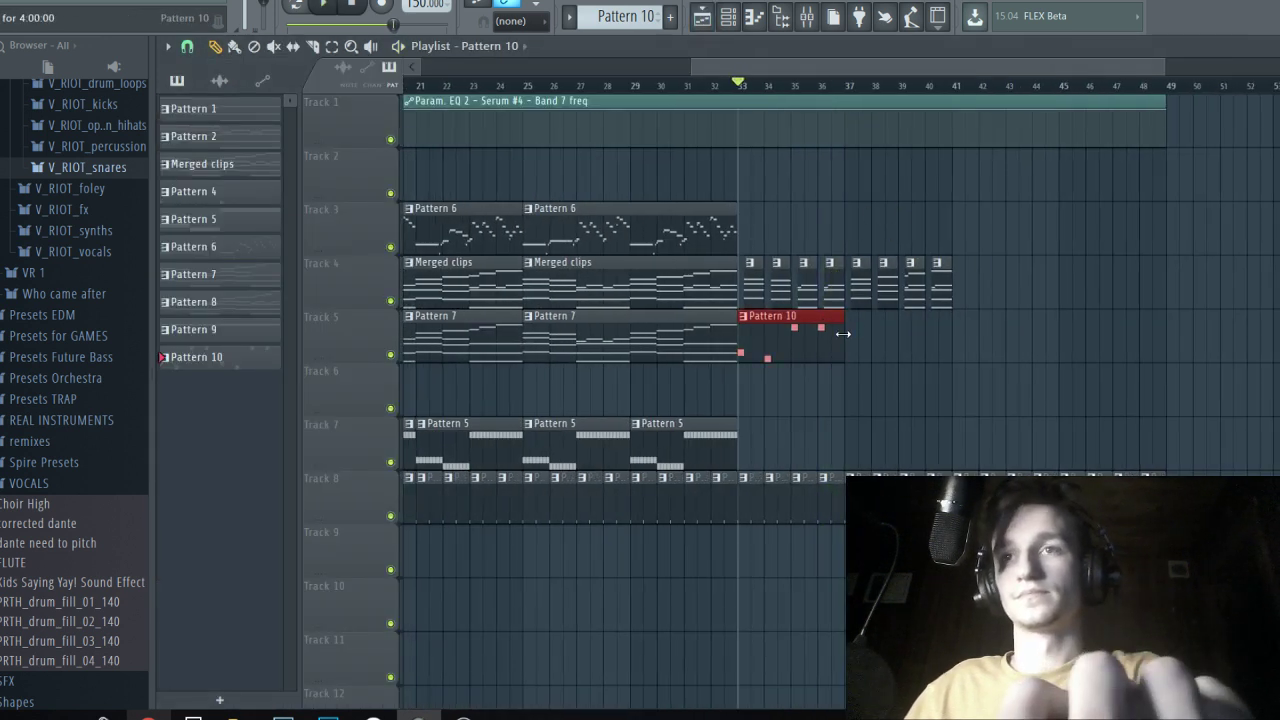
left_click_drag(843, 333, 952, 336)
key("ctrl+s")
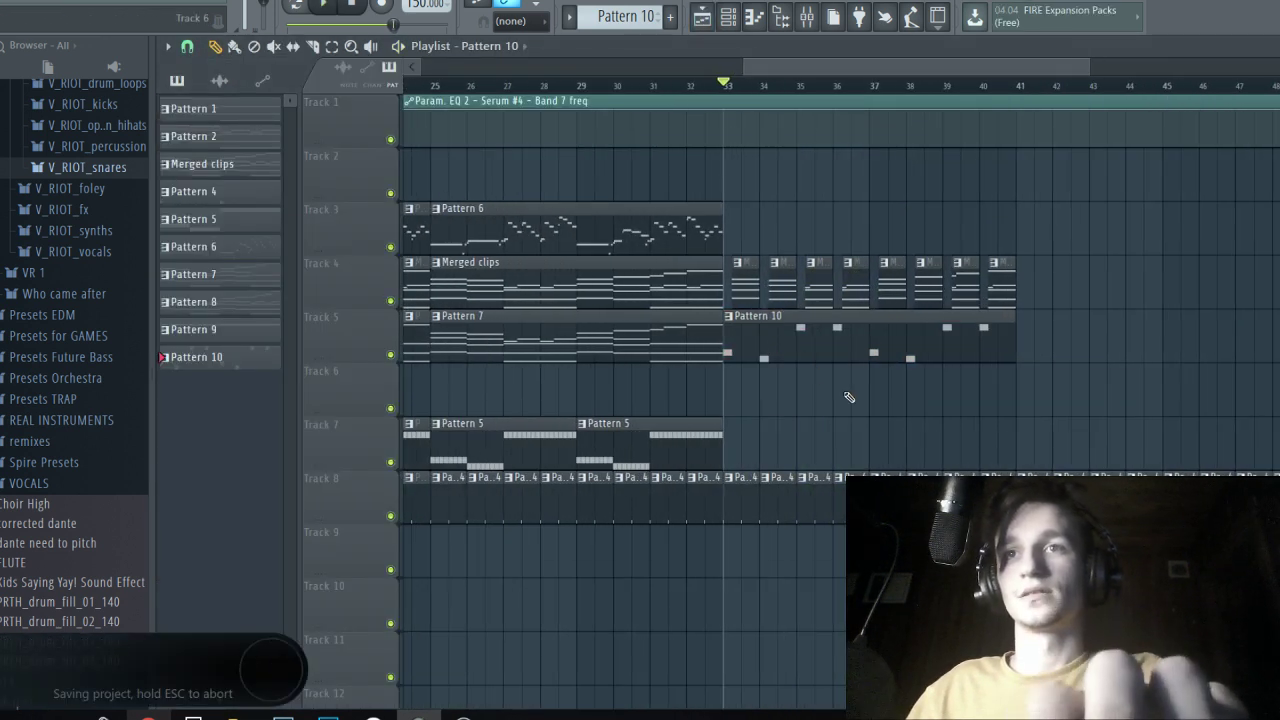
scroll(788, 360, "up", 4)
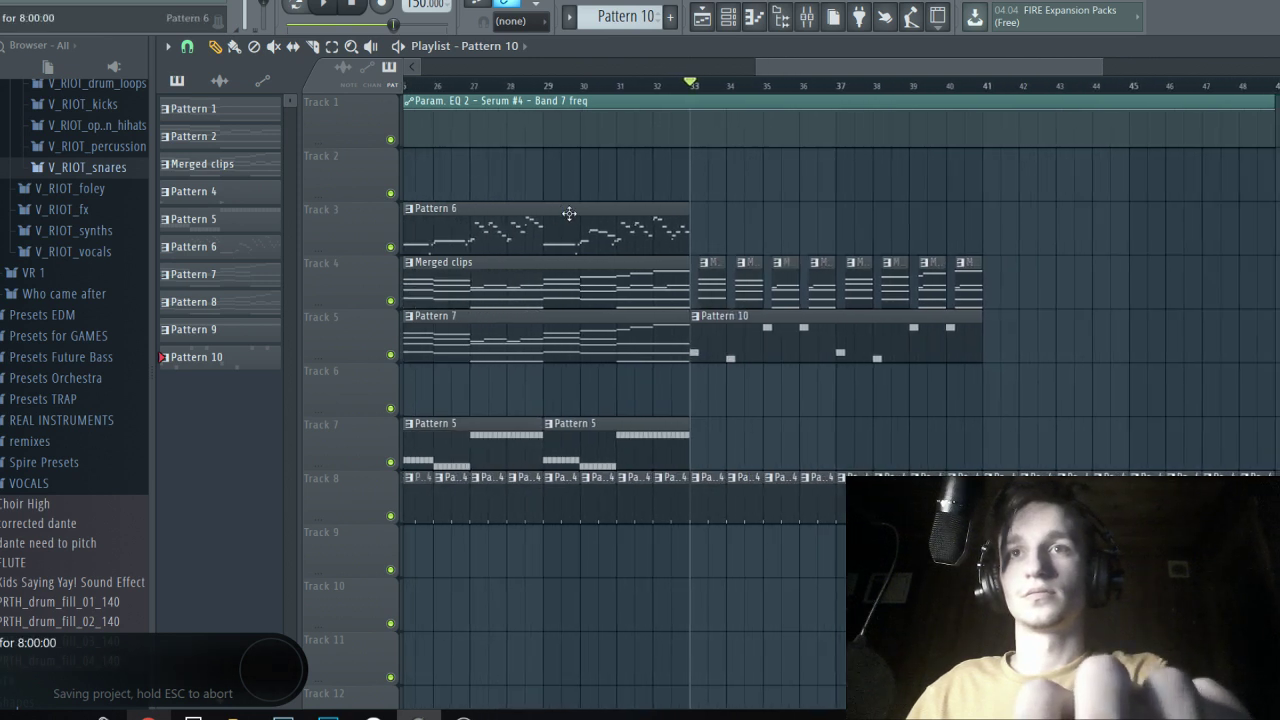
scroll(765, 330, "up", 1)
scroll(760, 313, "down", 3)
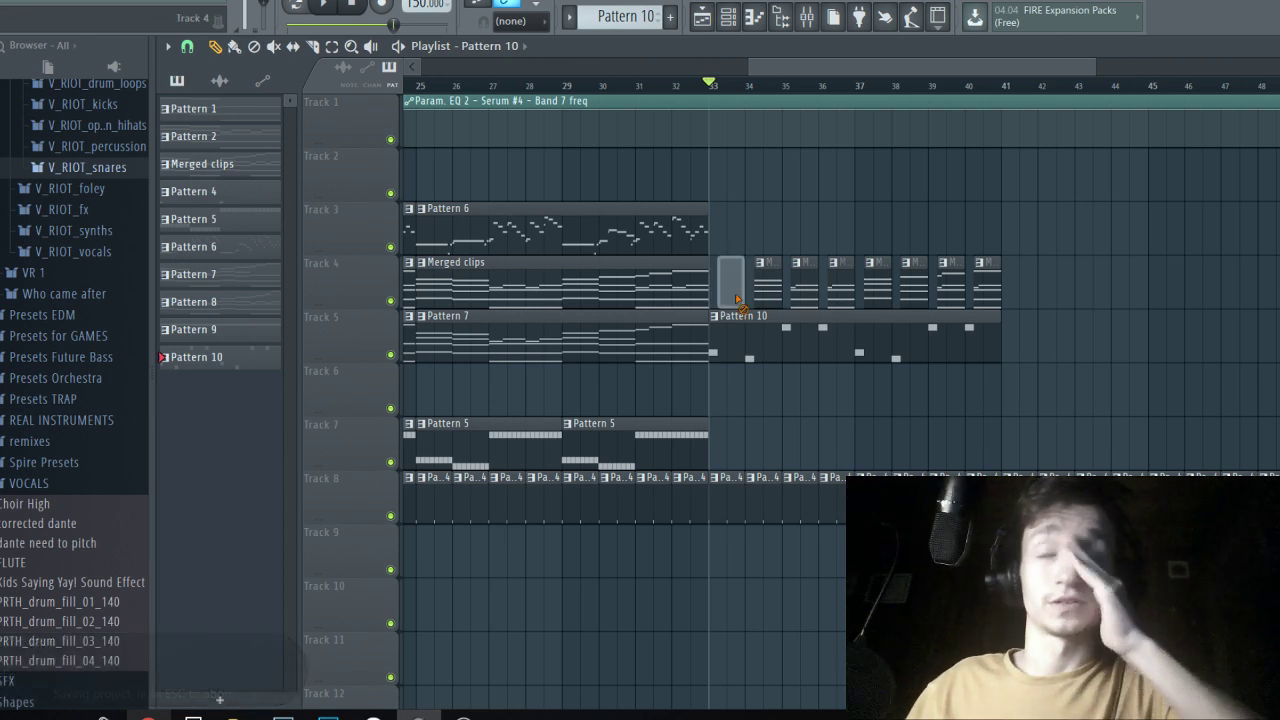
Clear the short chopped clips from bar 33 on Track 4 and duplicate the Merged clips clip into their place.
left_click_drag(737, 300, 985, 288)
left_click(655, 283, "ctrl")
key("ctrl+b")
Move the Pattern 10 clip down to Track 6 and duplicate Pattern 7 to bar 33 on Track 5.
left_click_drag(757, 338, 758, 389)
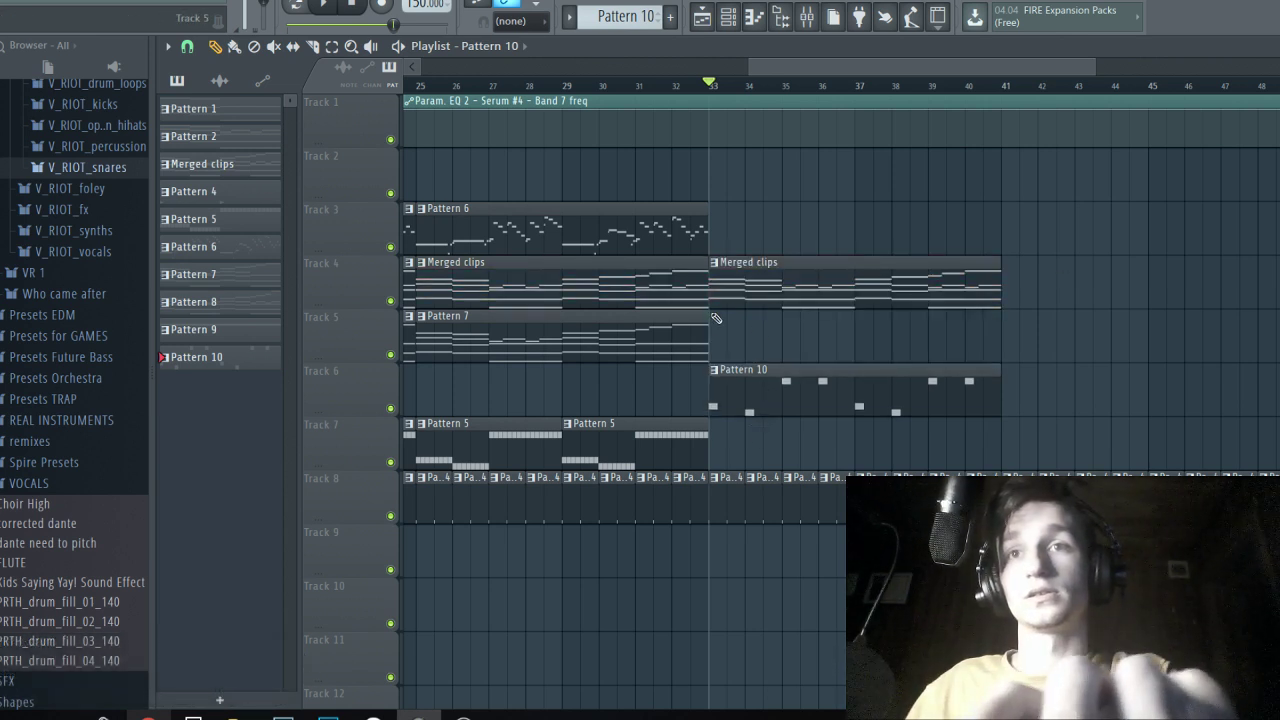
left_click(693, 319, "ctrl")
key("ctrl+b")
Load Fruity Balance in the first effect slot of the Chords mixer track and create an automation clip for its Volume.
left_click(806, 16)
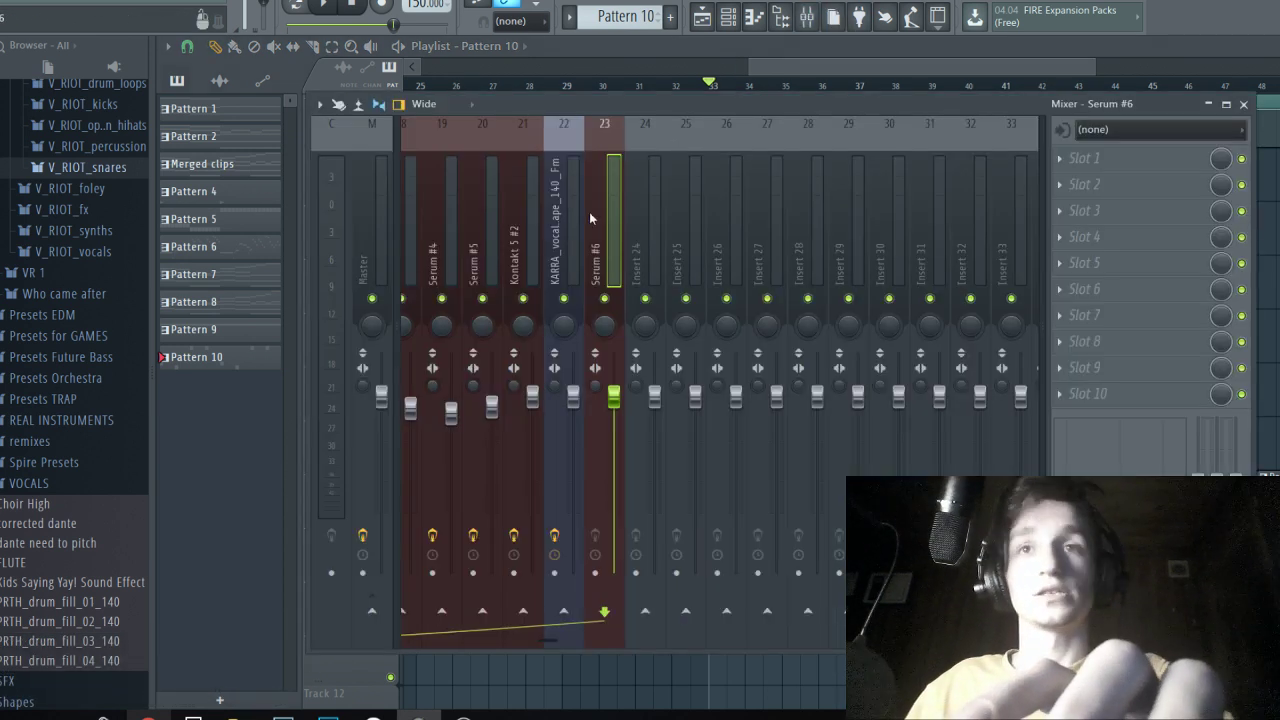
left_click(636, 268)
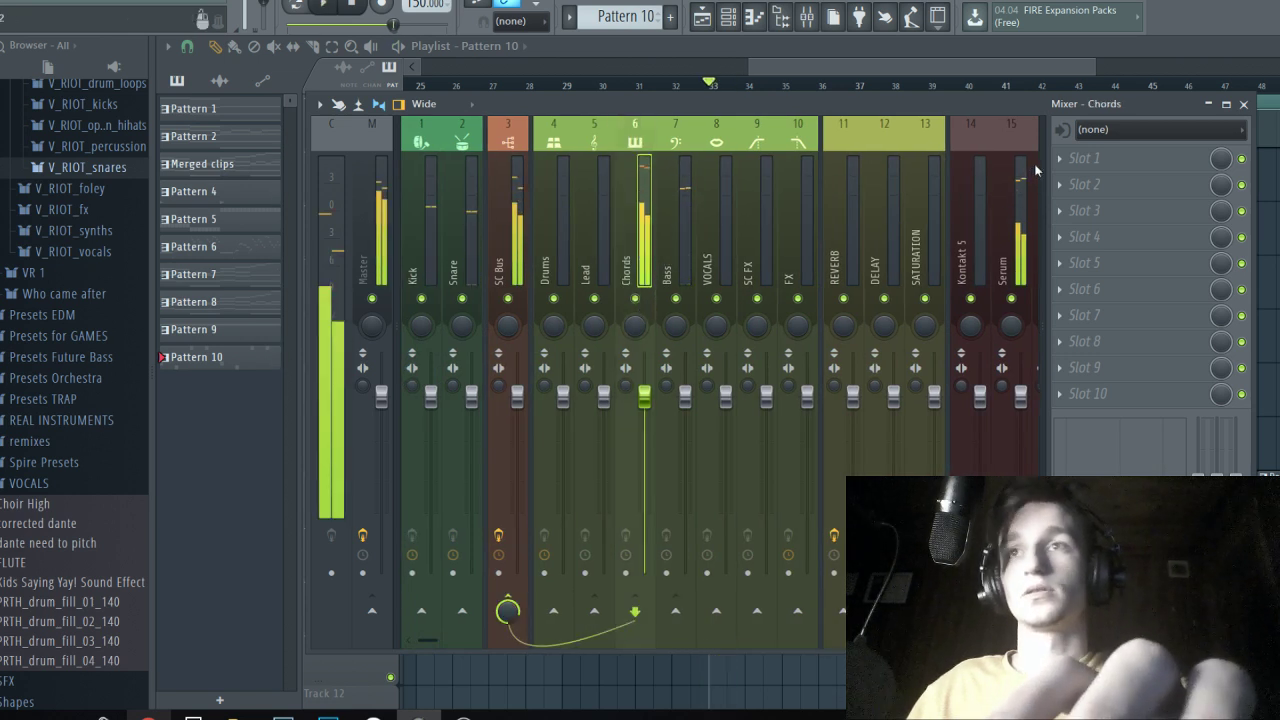
left_click(1085, 158)
left_click(680, 42)
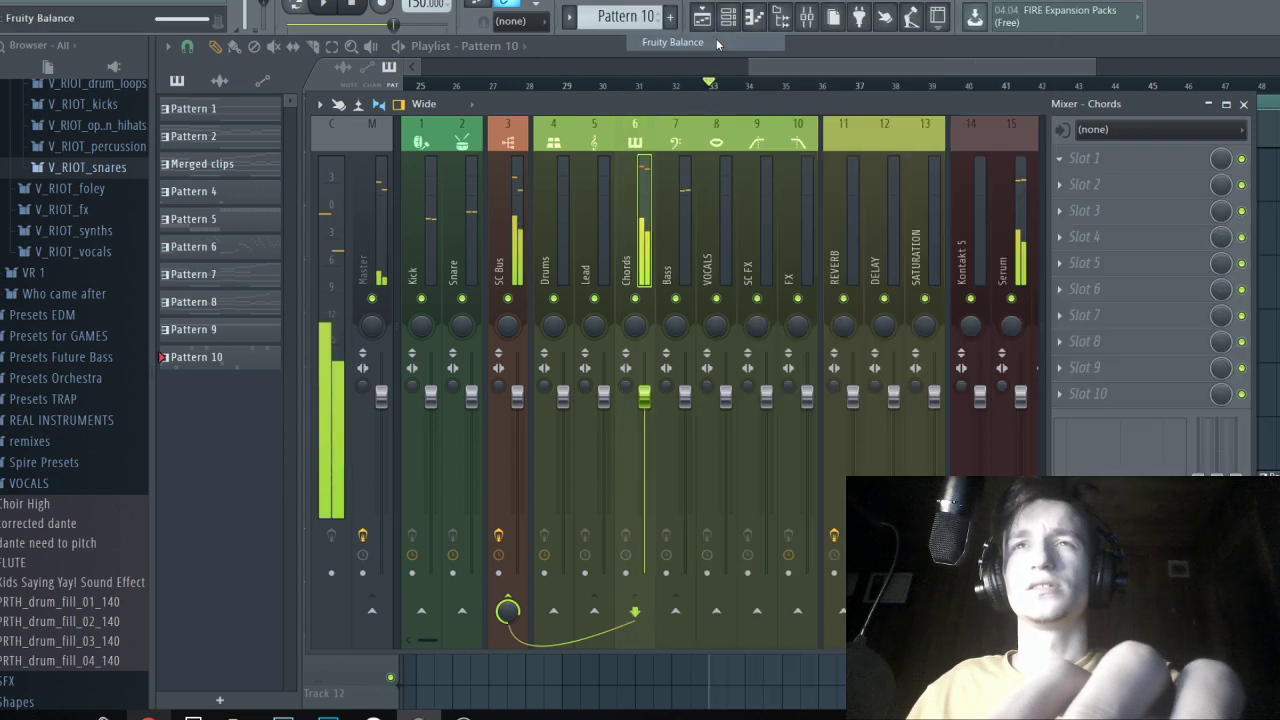
right_click(464, 334)
left_click(530, 437)
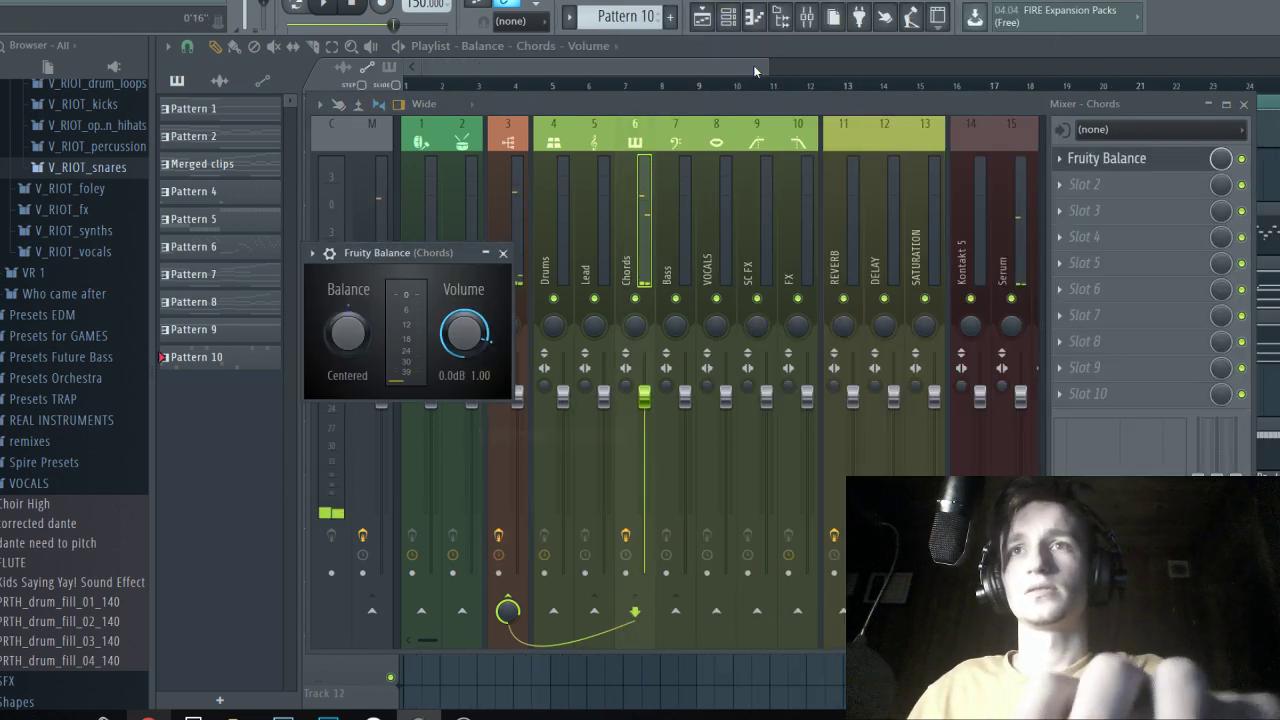
Shape the Chords volume automation to cut to zero at bar 33 and return to its original level a quarter bar later.
left_click(753, 65)
scroll(620, 240, "down", 3)
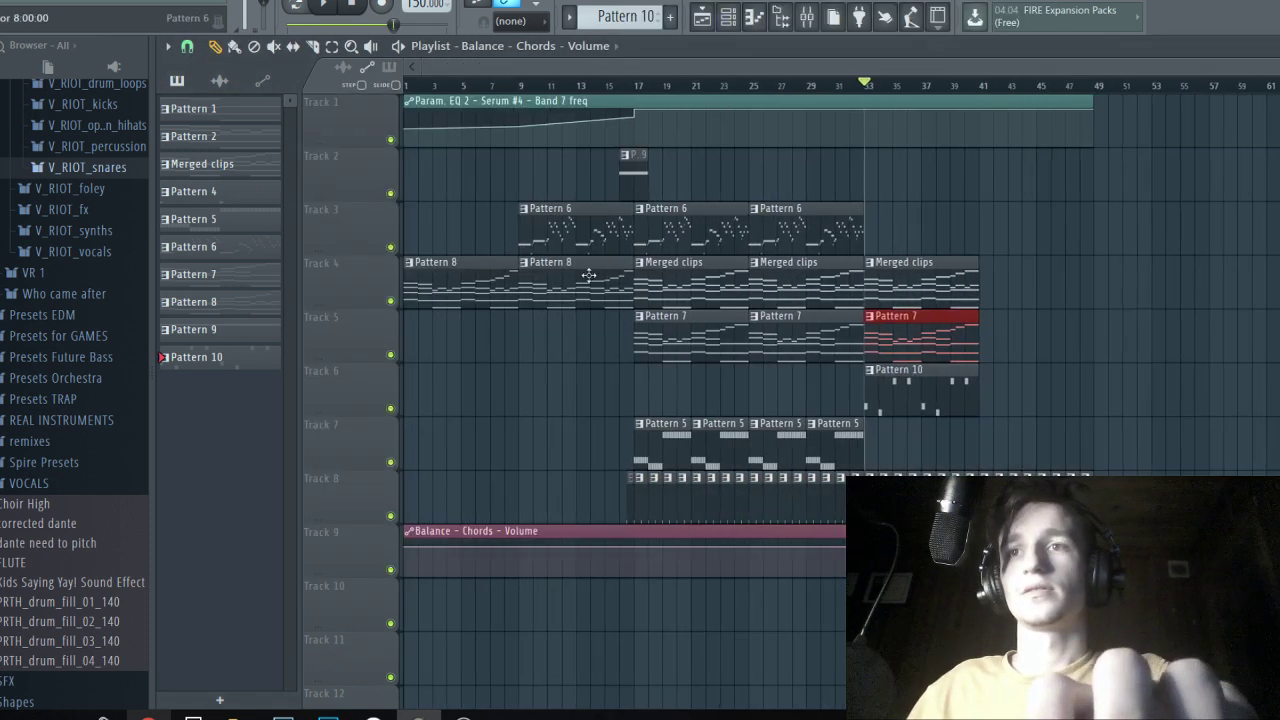
right_click(405, 548)
left_click(449, 655)
scroll(886, 548, "up", 6)
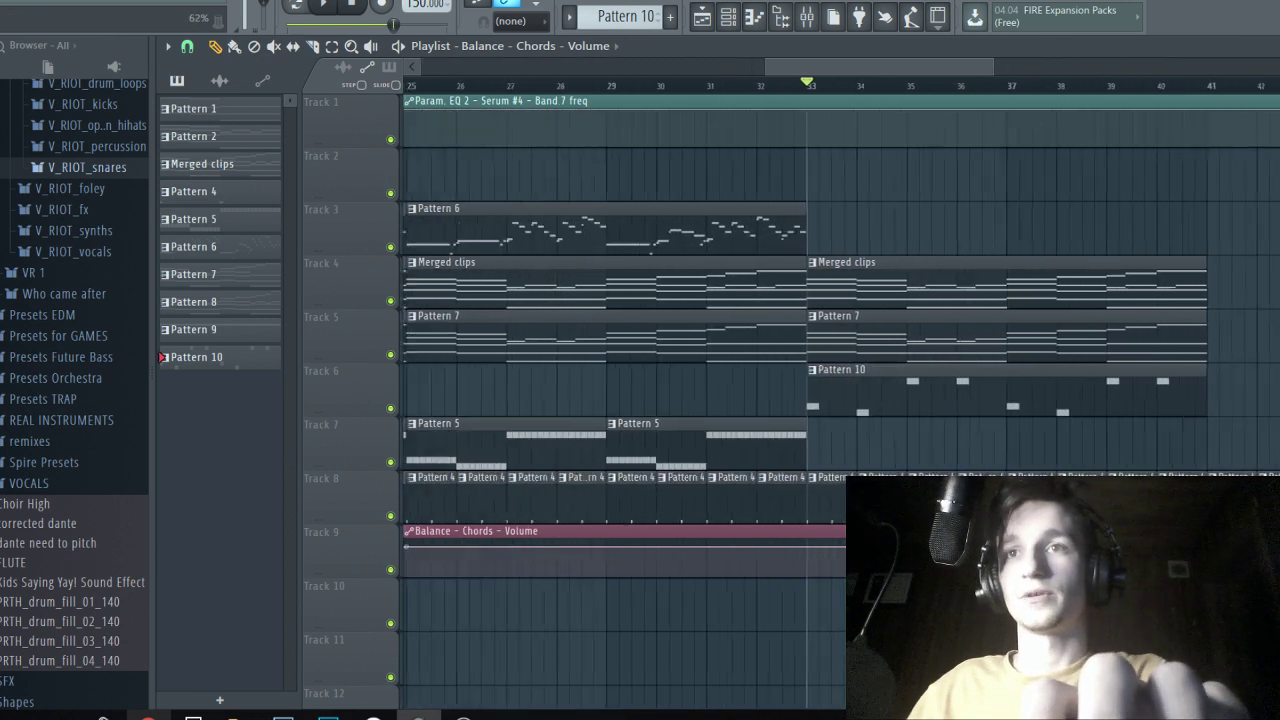
scroll(810, 553, "up", 3)
right_click(775, 548)
left_click(801, 580)
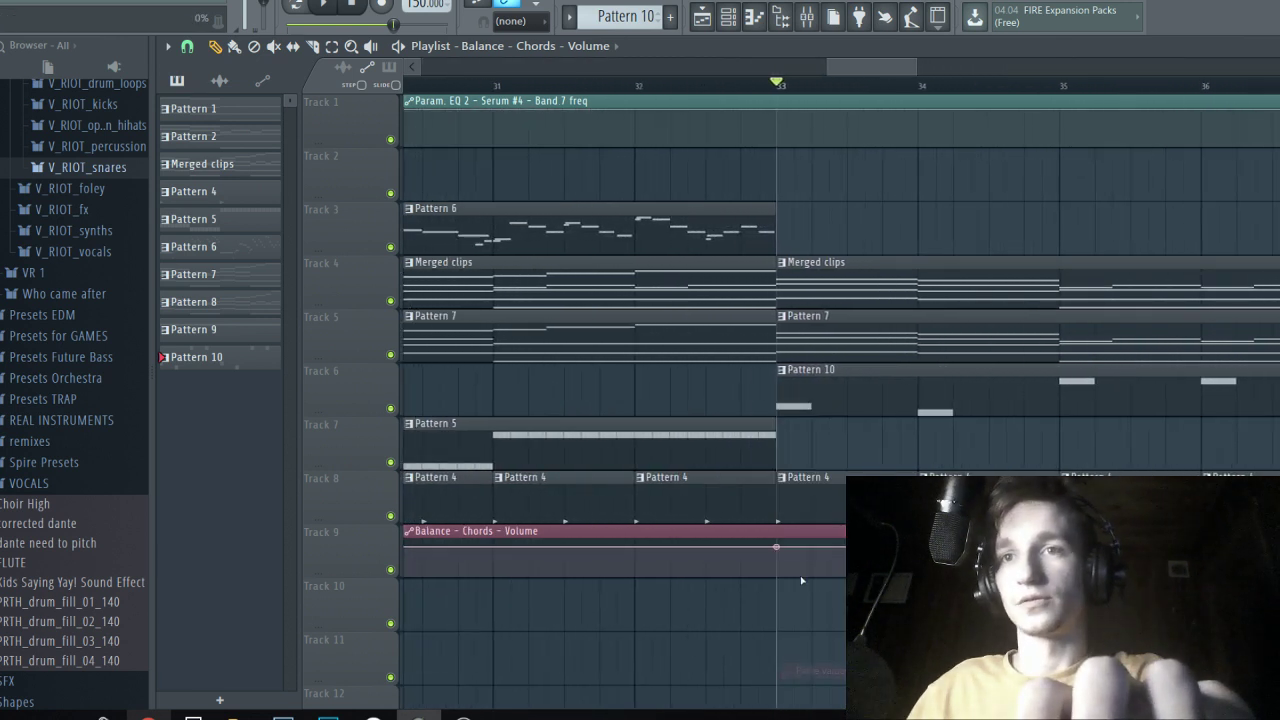
right_click(811, 553)
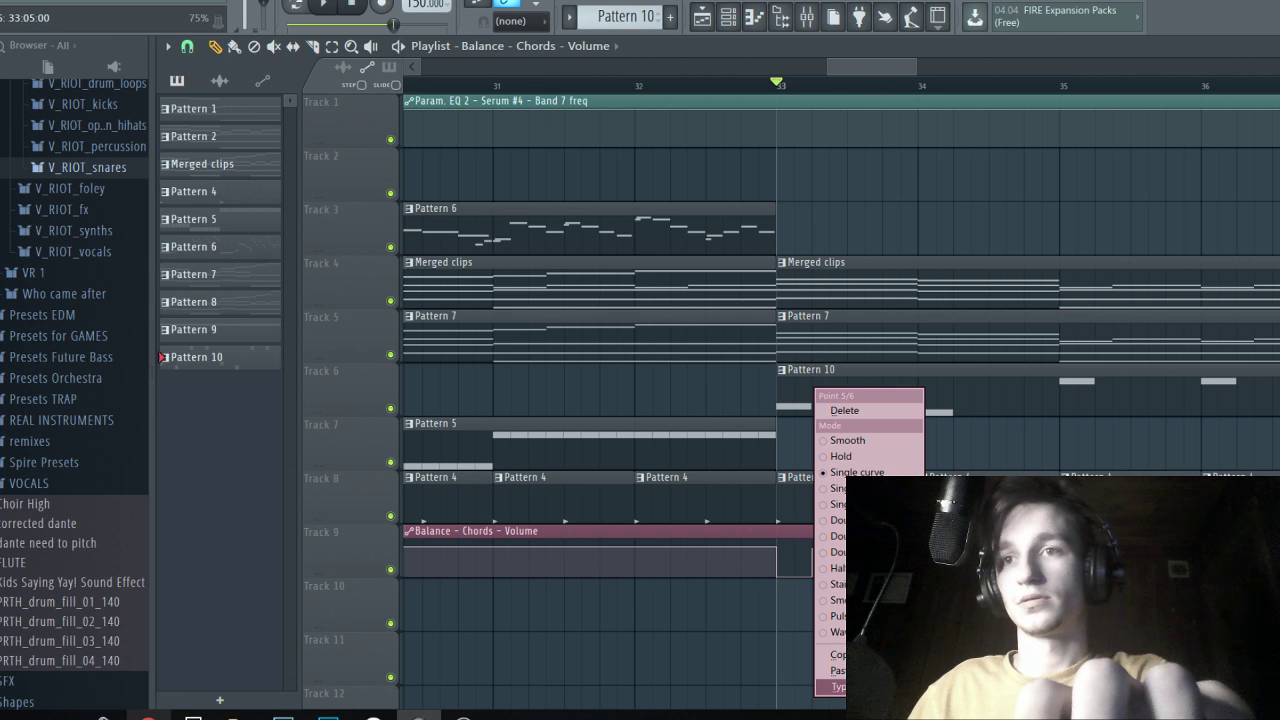
left_click(856, 671)
scroll(829, 575, "up", 2)
scroll(822, 577, "down", 4)
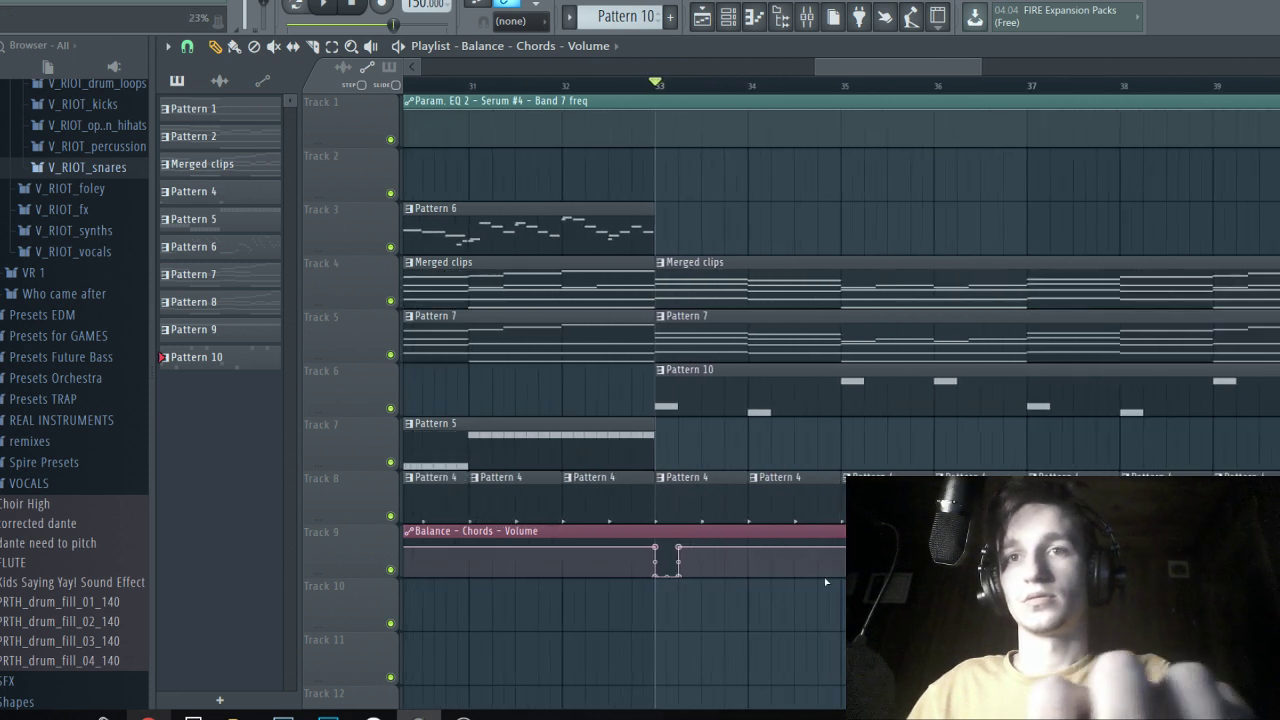
Trim the Chords volume automation clip to one bar starting at bar 33 and repeat it every bar along Track 9.
scroll(826, 582, "down", 5)
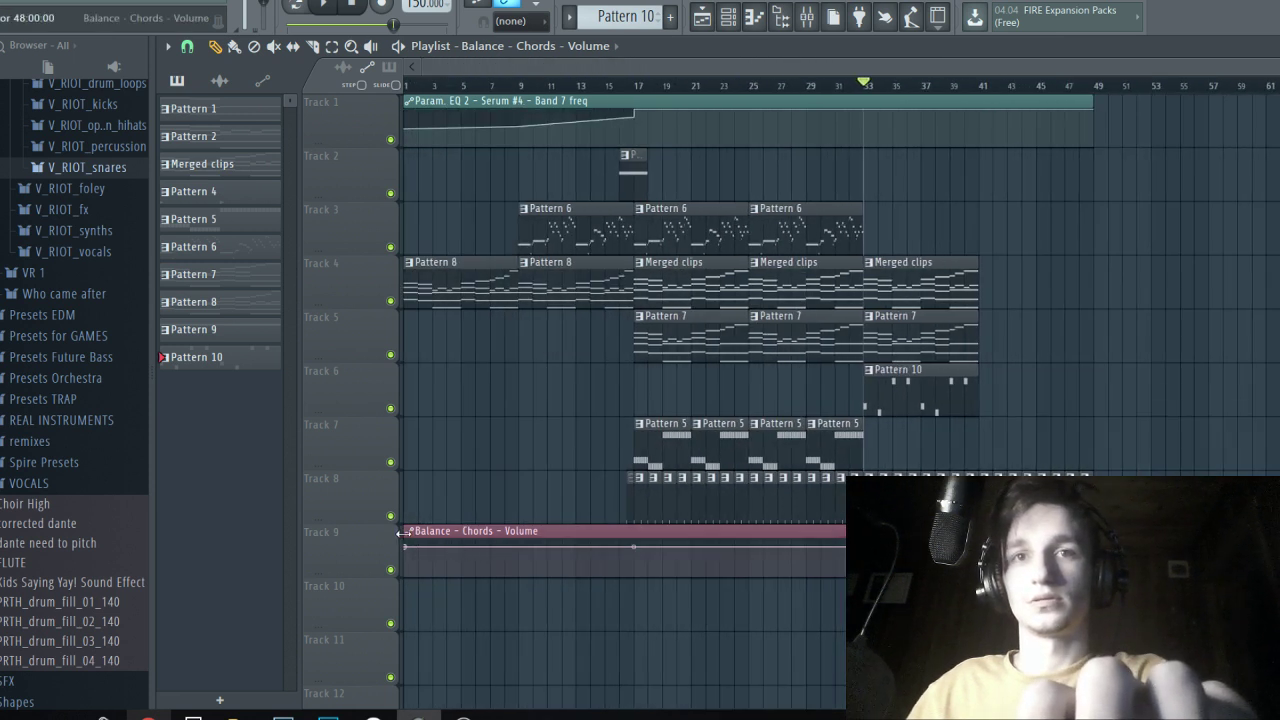
left_click_drag(403, 533, 840, 535)
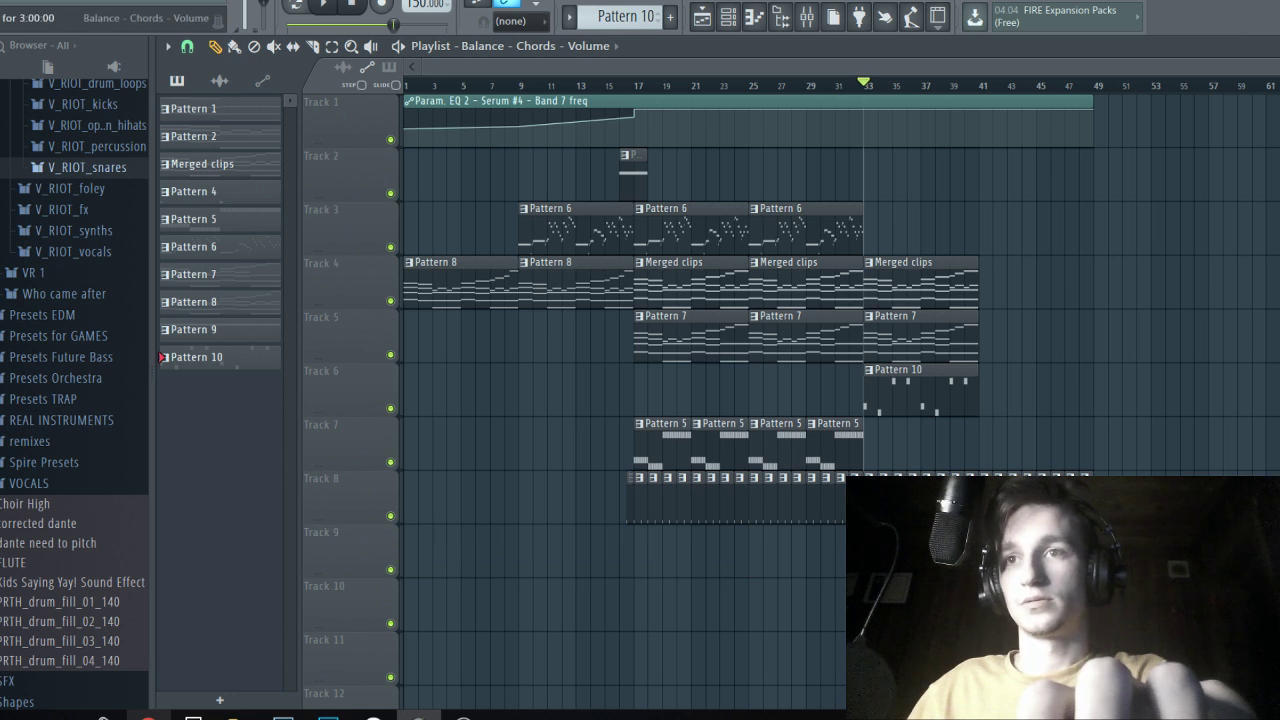
scroll(810, 555, "up", 3)
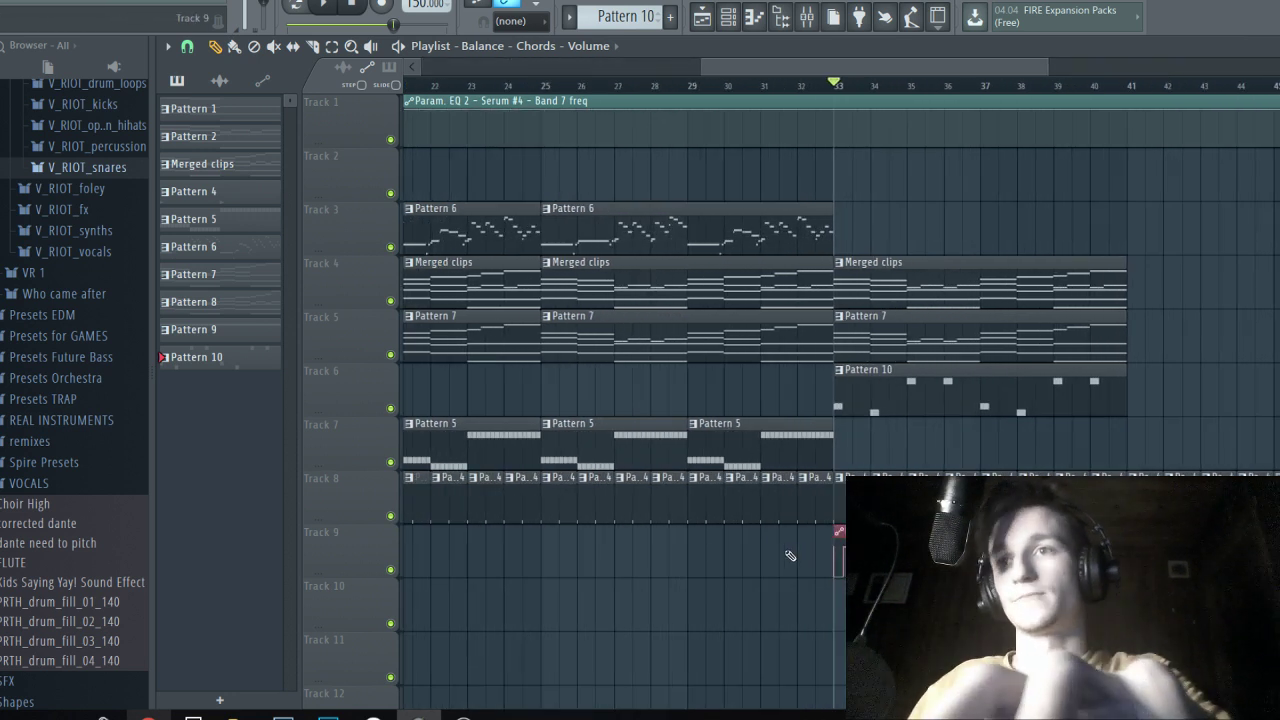
key("space")
scroll(877, 523, "down", 1)
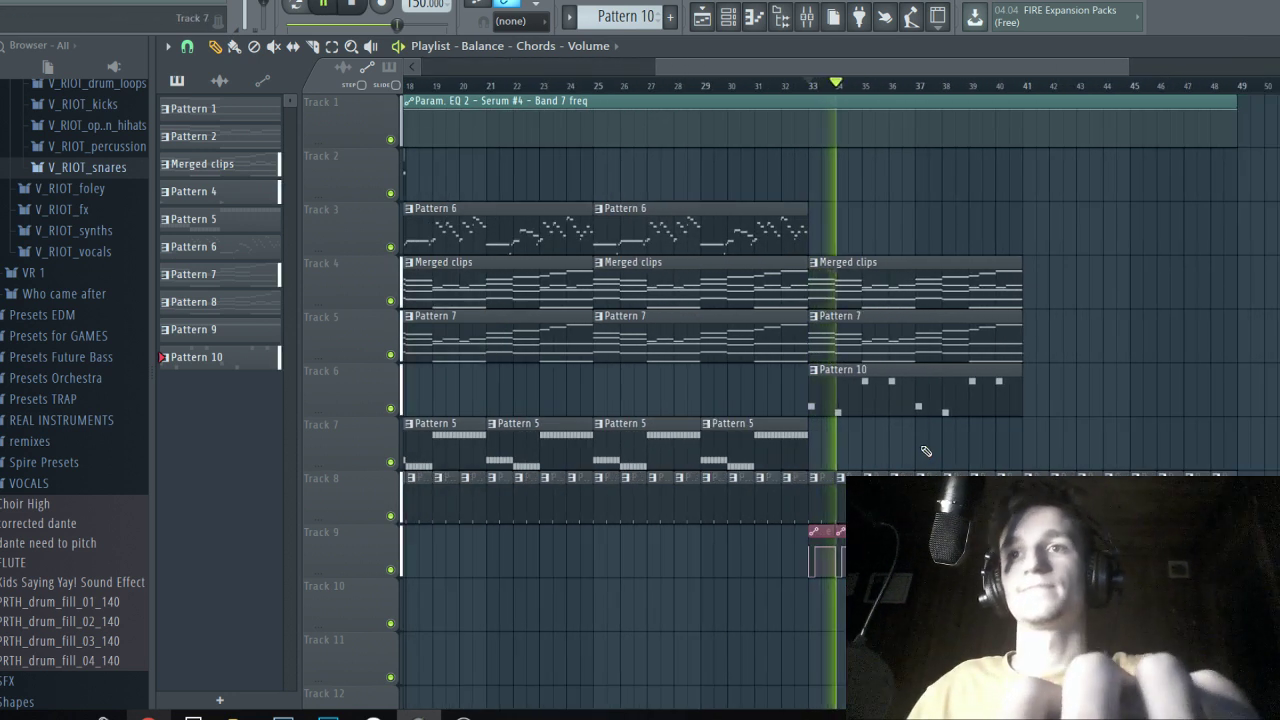
scroll(922, 452, "up", 3)
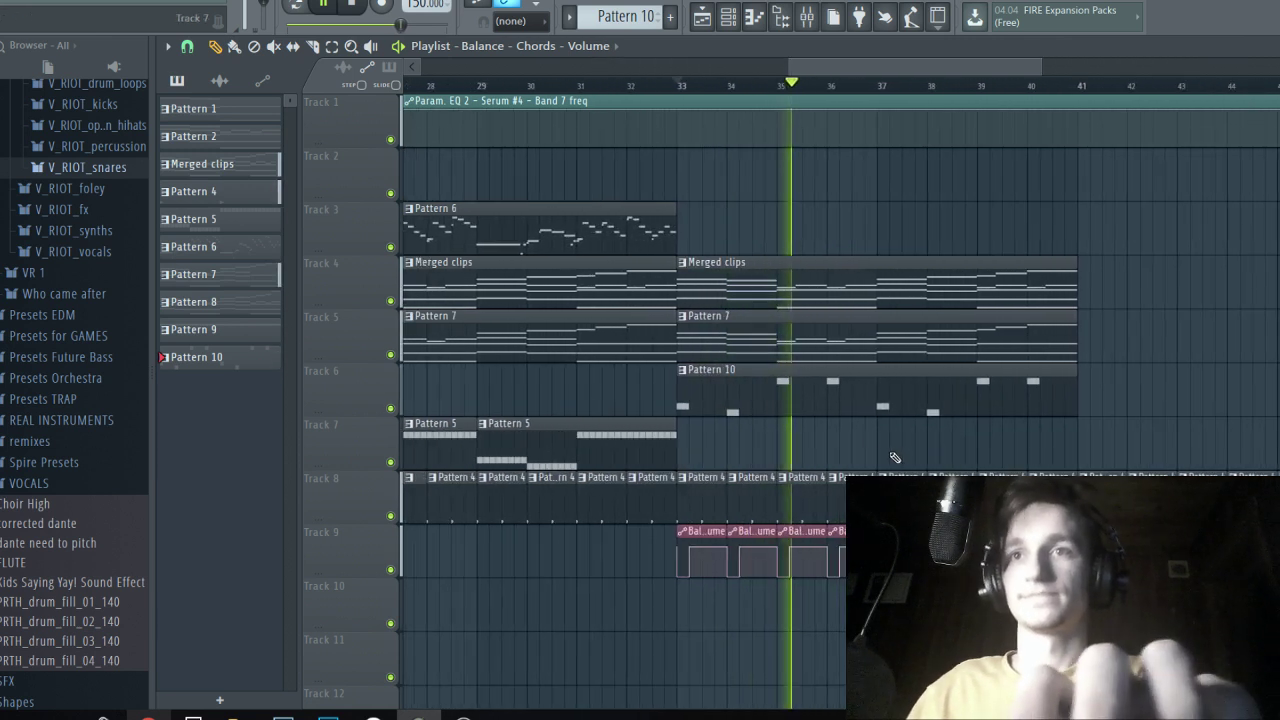
scroll(877, 303, "up", 1)
scroll(766, 240, "down", 1)
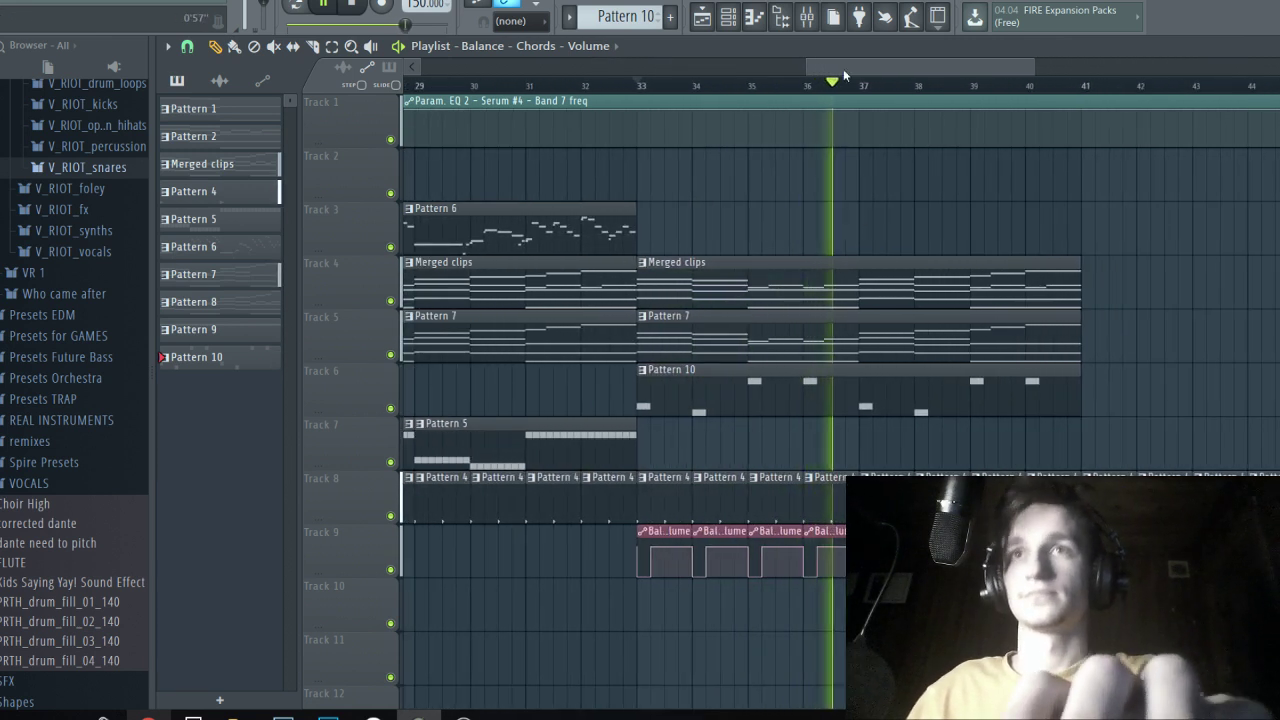
Save the project, check the YouTube livestream dashboard in the browser, and return to FL Studio.
key("F9")
key("F9")
scroll(864, 265, "down", 1)
key("ctrl+s")
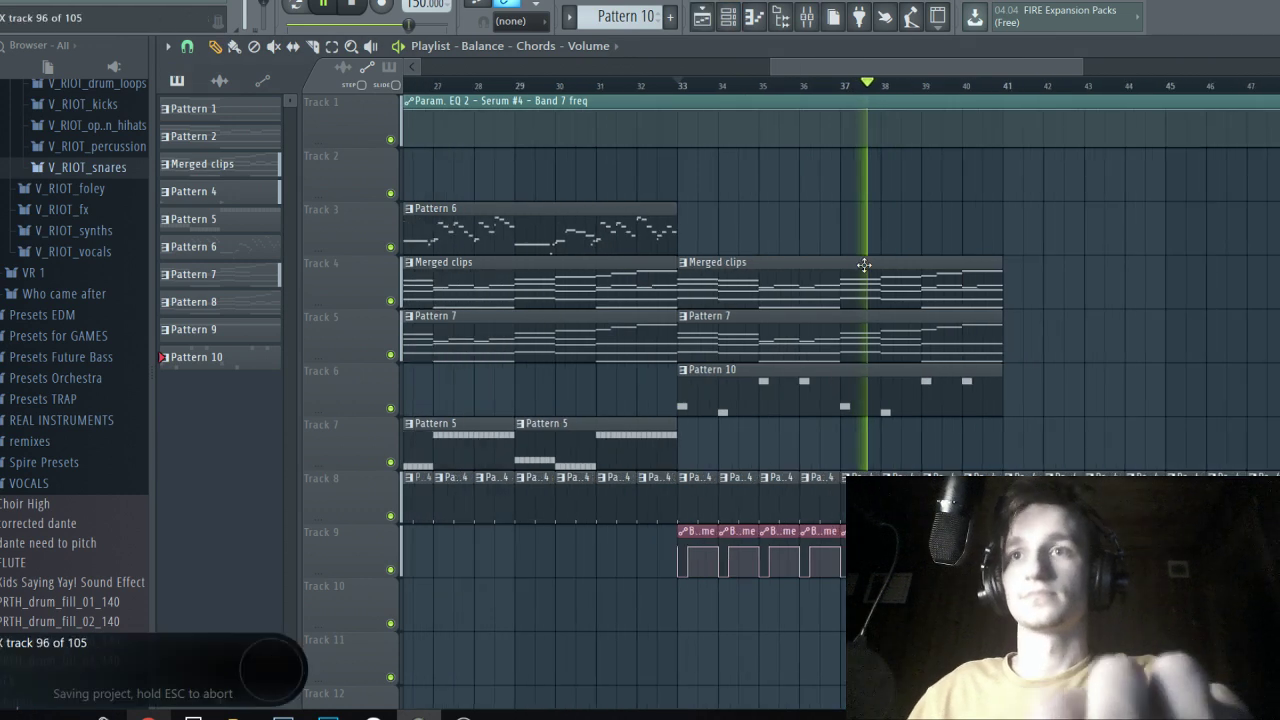
left_click(148, 716)
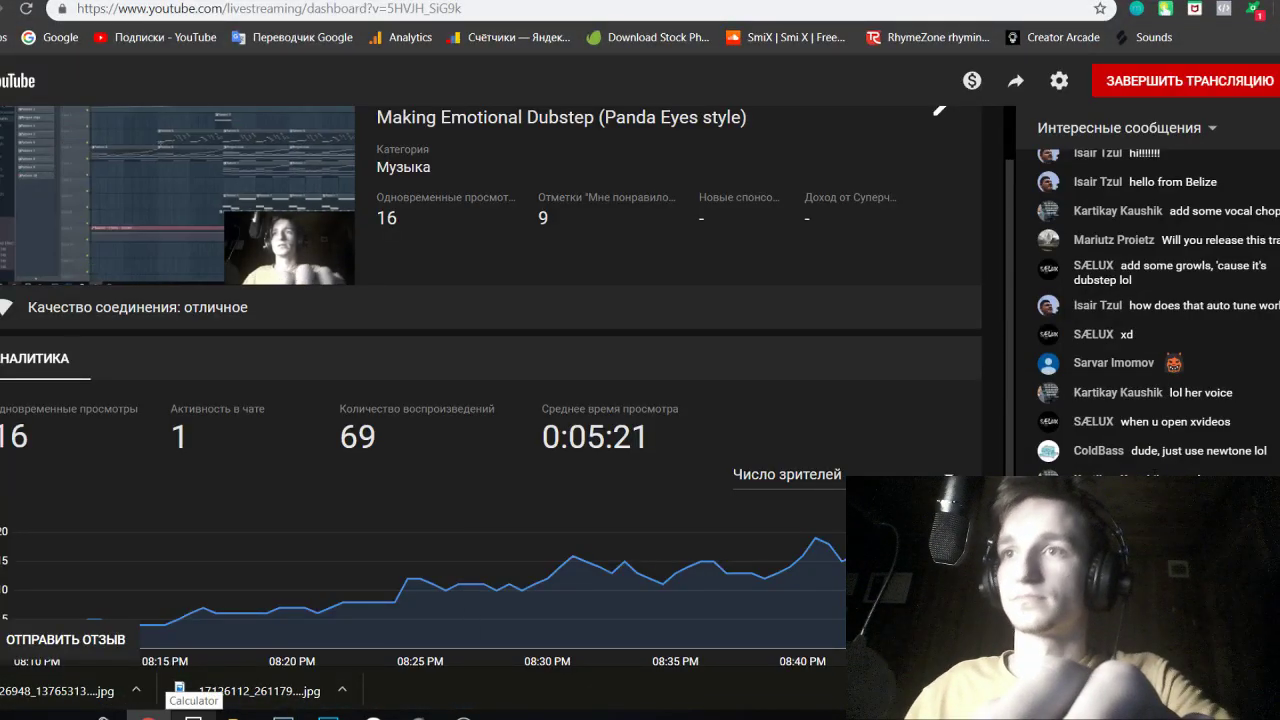
key("alt+Tab")
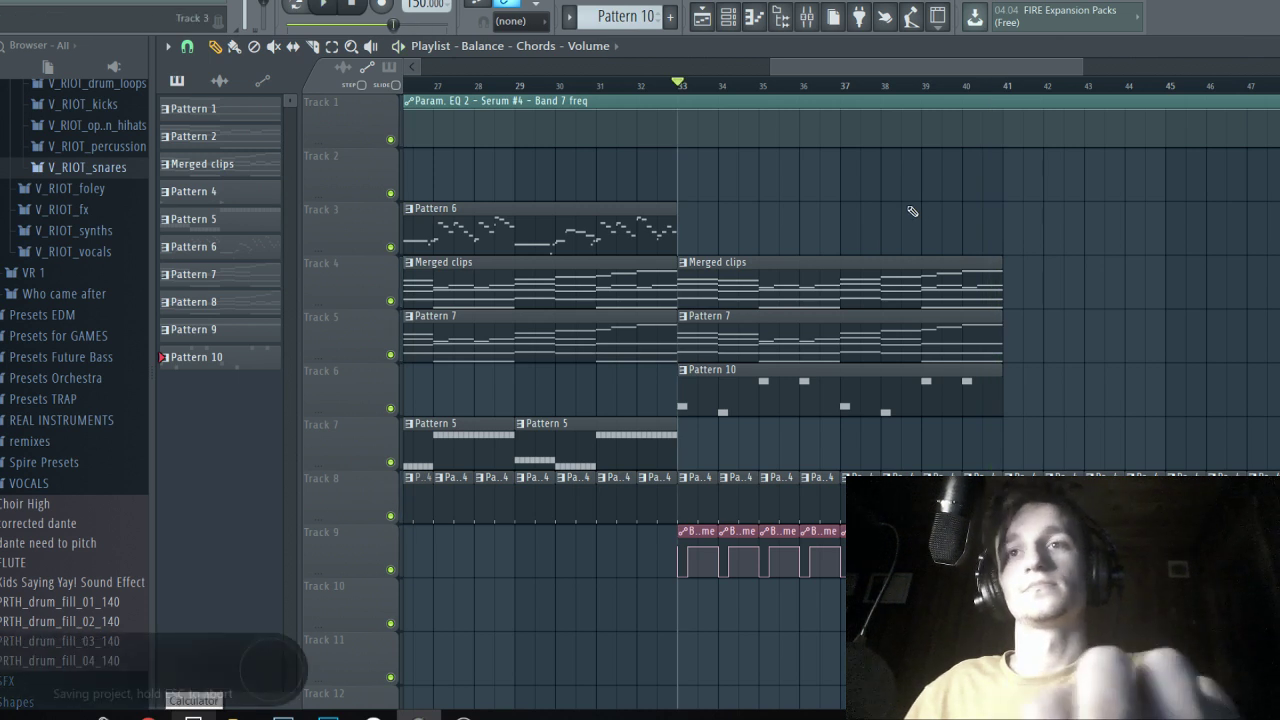
Create a new pattern, place it on Track 2 from bar 33 with an eight-bar length, and open it.
left_click(671, 17)
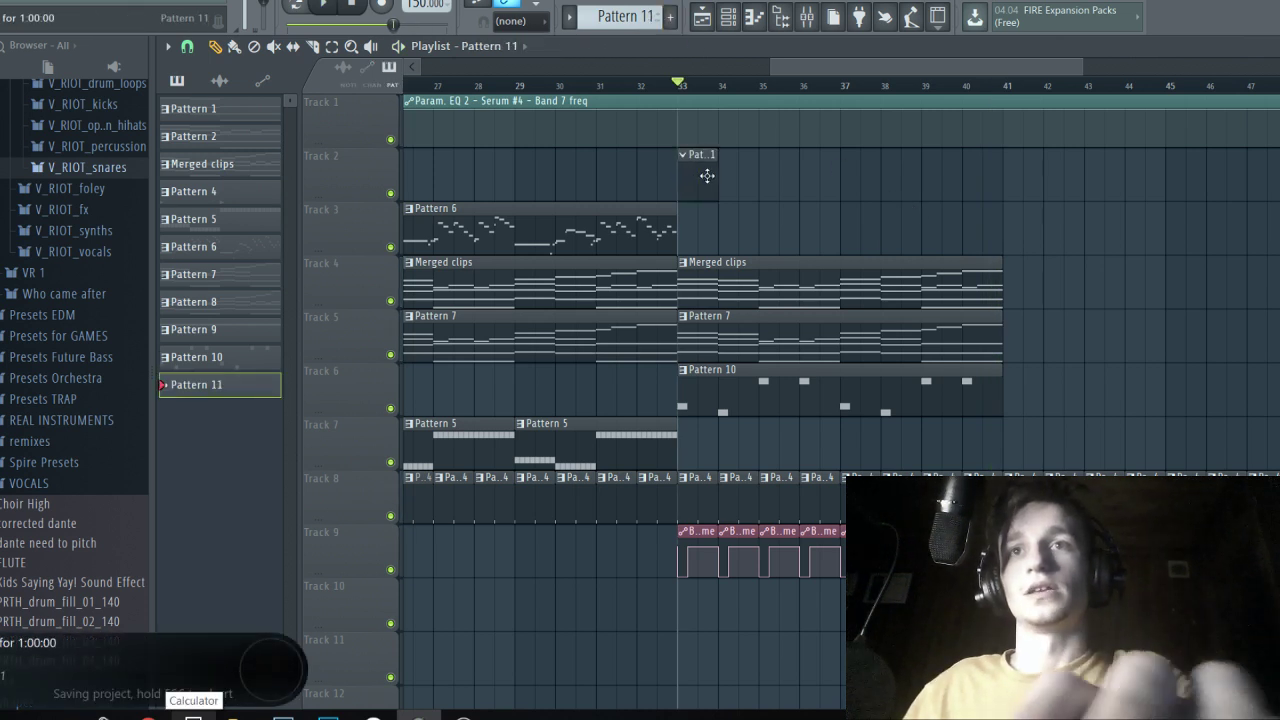
left_click_drag(716, 178, 981, 189)
double_click(933, 186)
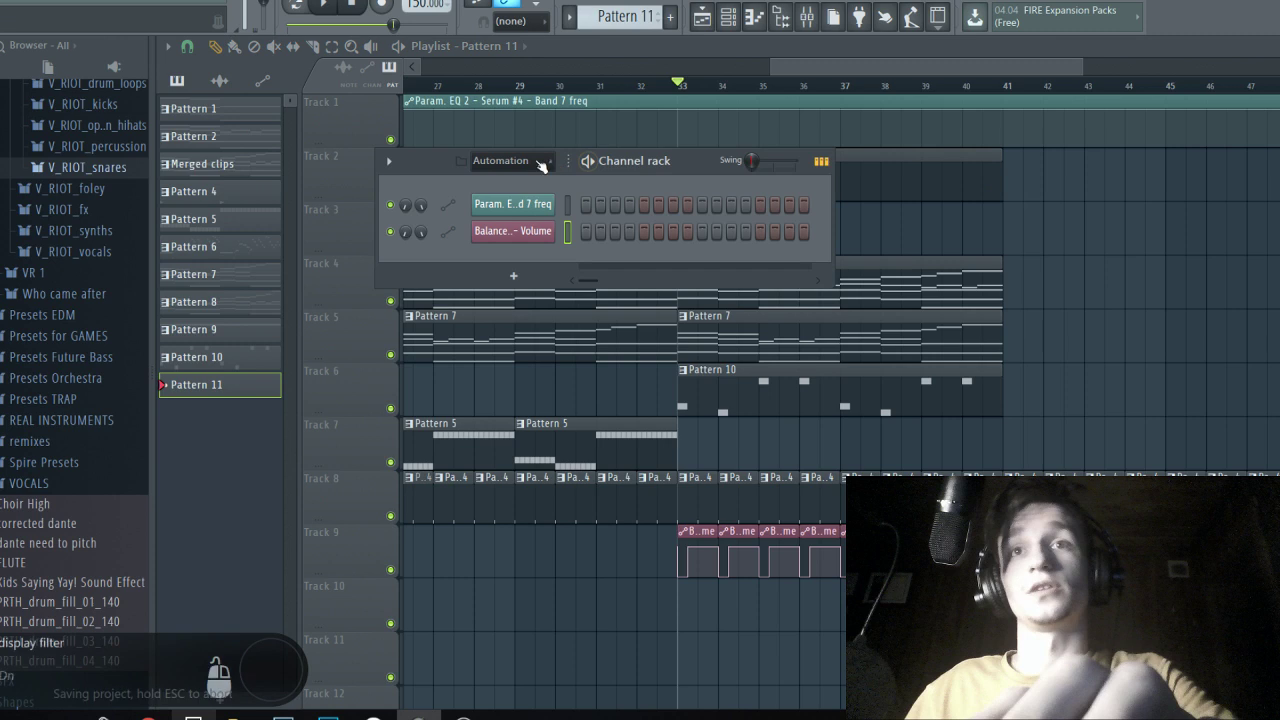
Filter the channel rack to the LEAD group and open the KARRA vocal channel in the piano roll.
left_click(505, 161)
left_click(533, 266)
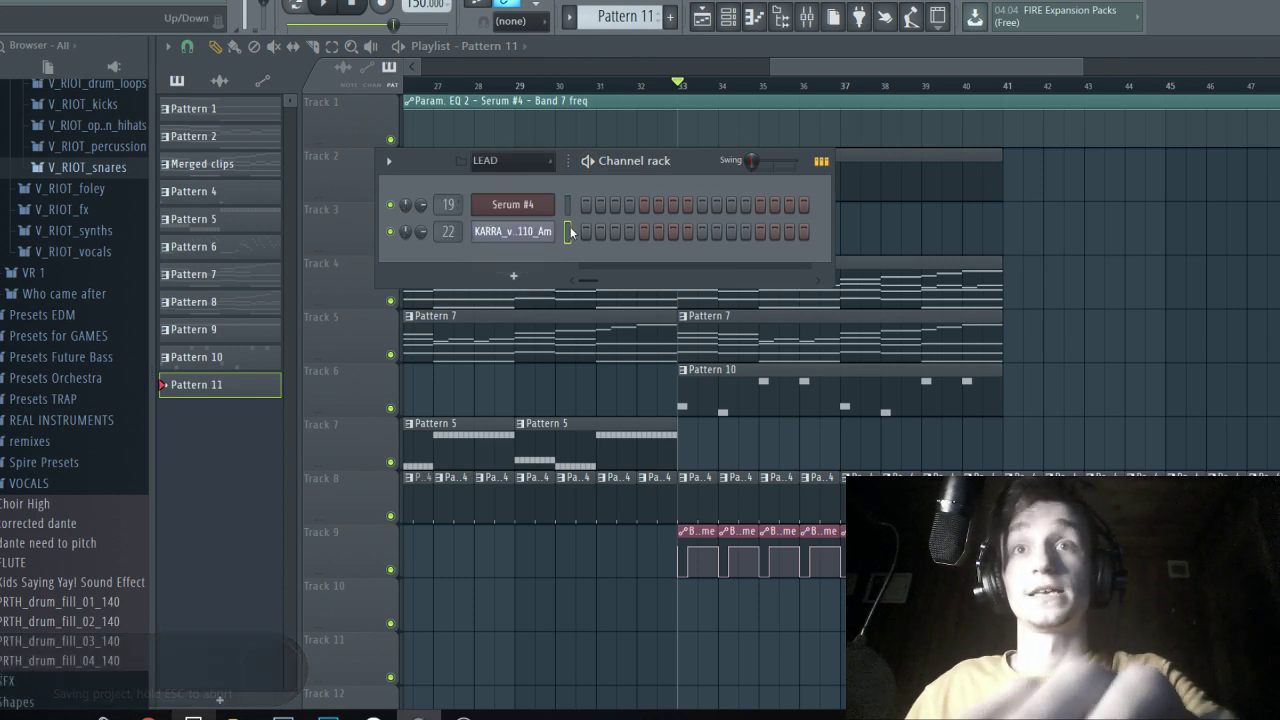
right_click(571, 231)
left_click(580, 230)
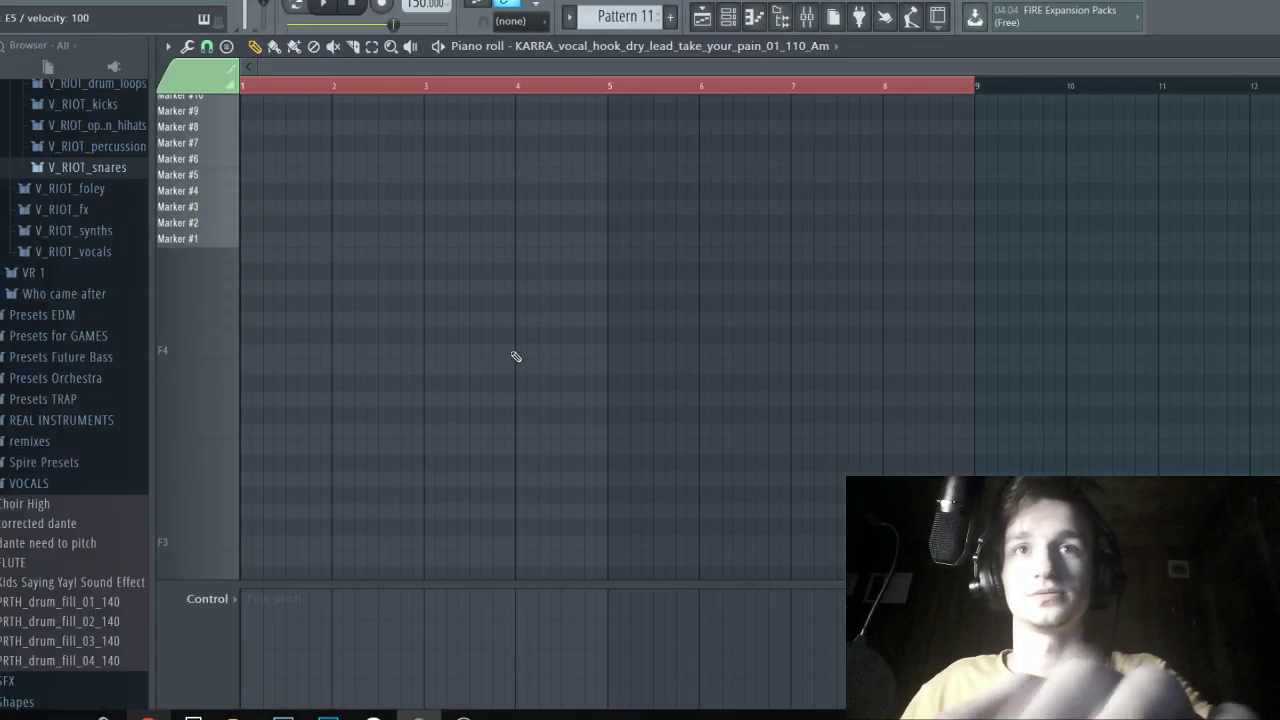
Place a one-beat Marker #5 vocal slice at the start of bar 1 and audition it.
scroll(350, 298, "up", 2)
scroll(303, 277, "up", 4)
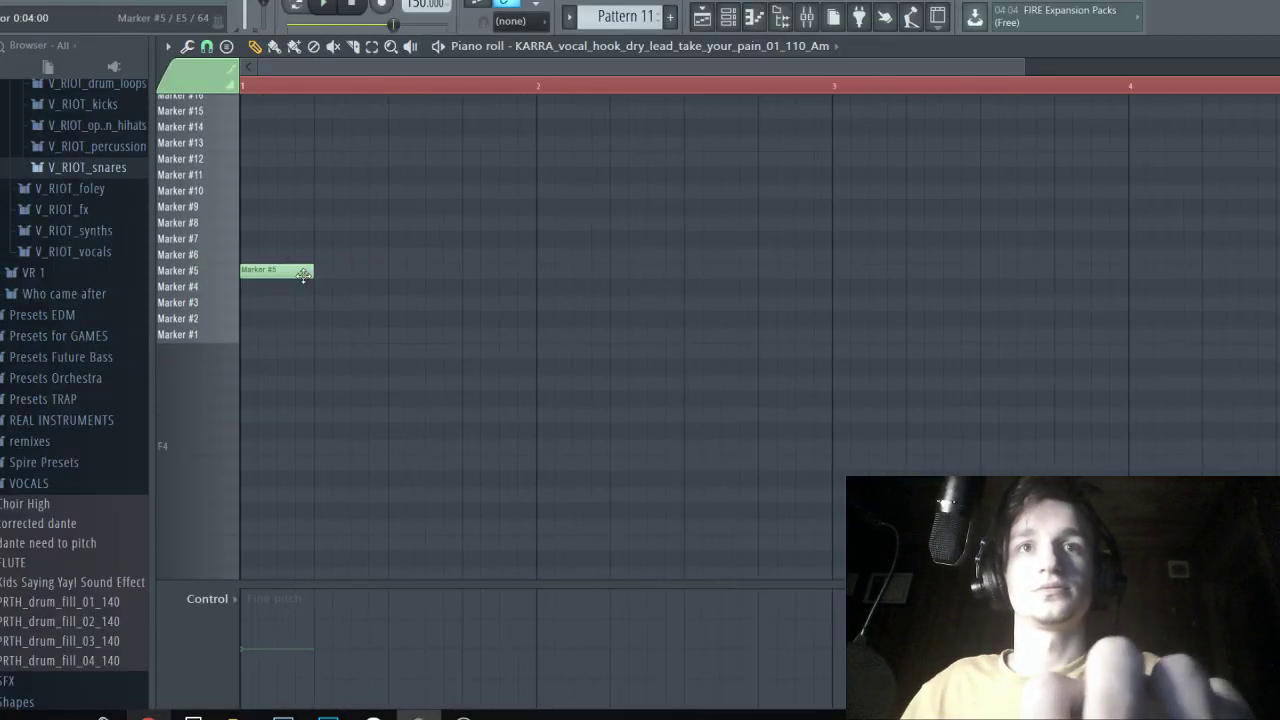
key("space")
key("space")
scroll(269, 354, "up", 4)
scroll(440, 447, "down", 1)
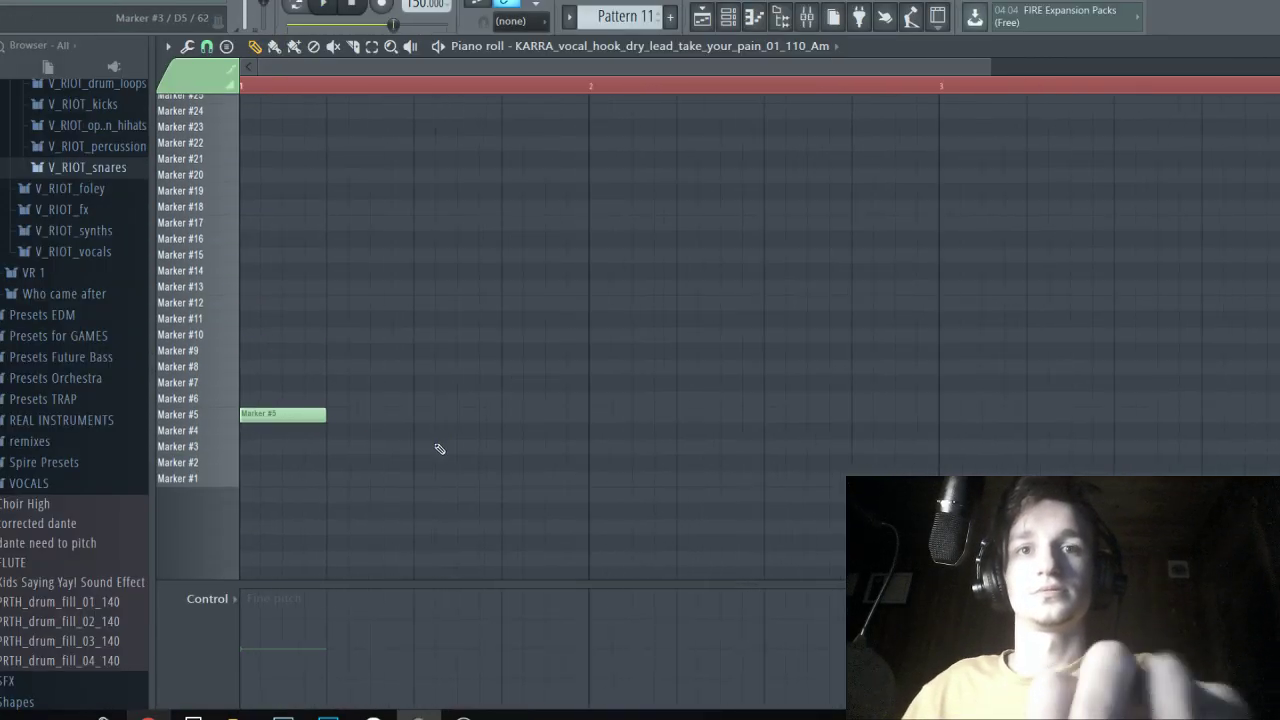
key("space")
scroll(143, 410, "up", 10)
key("space")
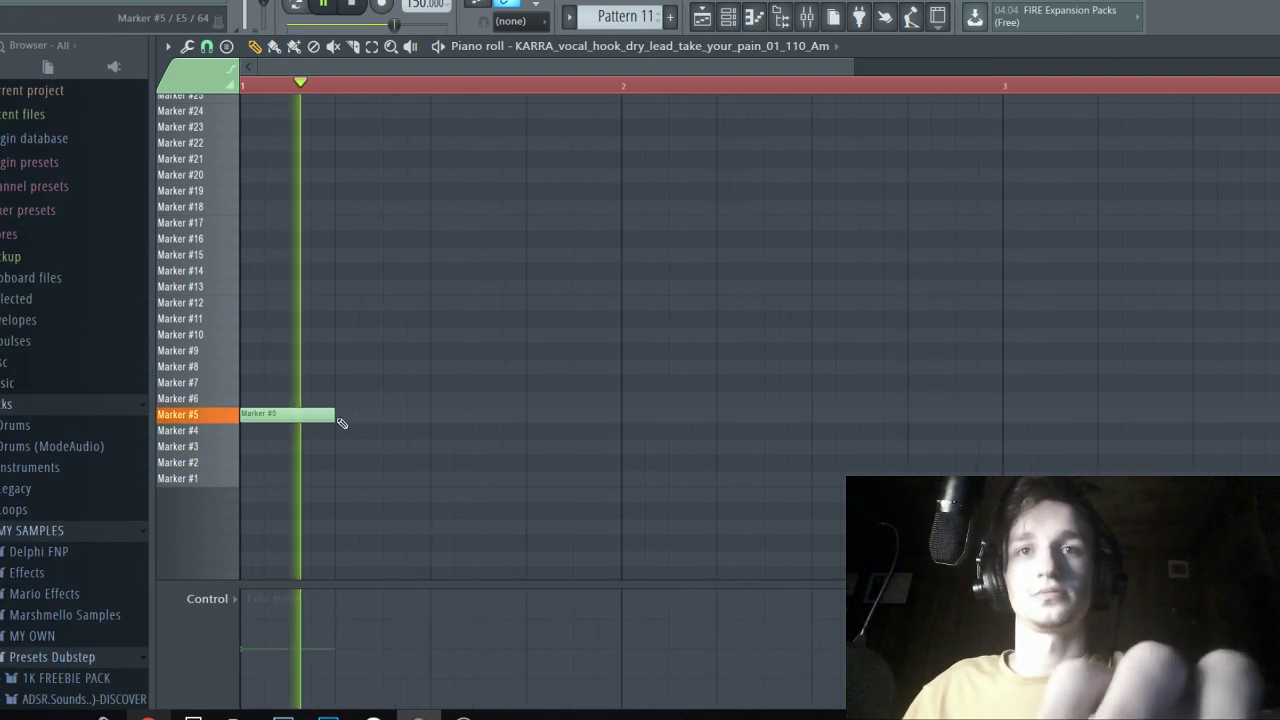
Add a one-beat Marker #17 vocal slice on the second beat of bar 1 and play both slices.
mouse_move(336, 271)
left_mouse_down()
mouse_move(334, 340)
mouse_move(372, 336)
mouse_move(374, 197)
mouse_move(368, 225)
left_mouse_up()
key("space")
key("space")
right_click(434, 338)
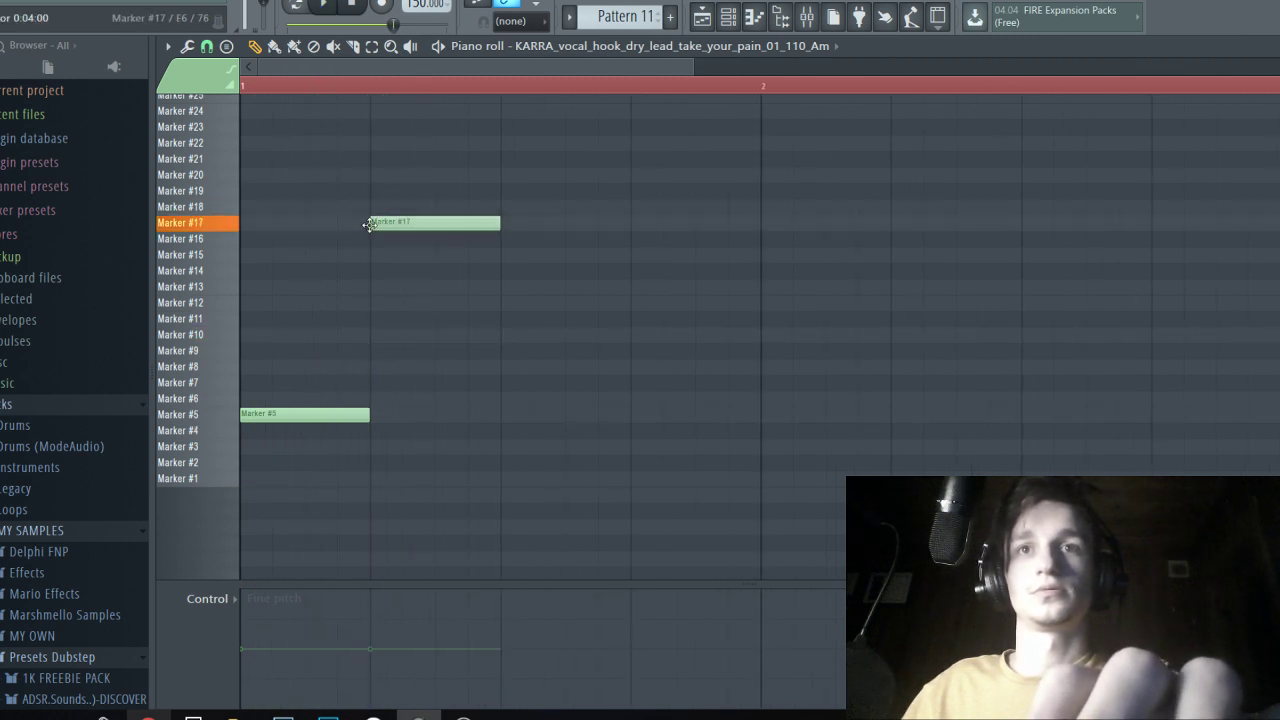
left_click(178, 691)
left_click(250, 686)
key("space")
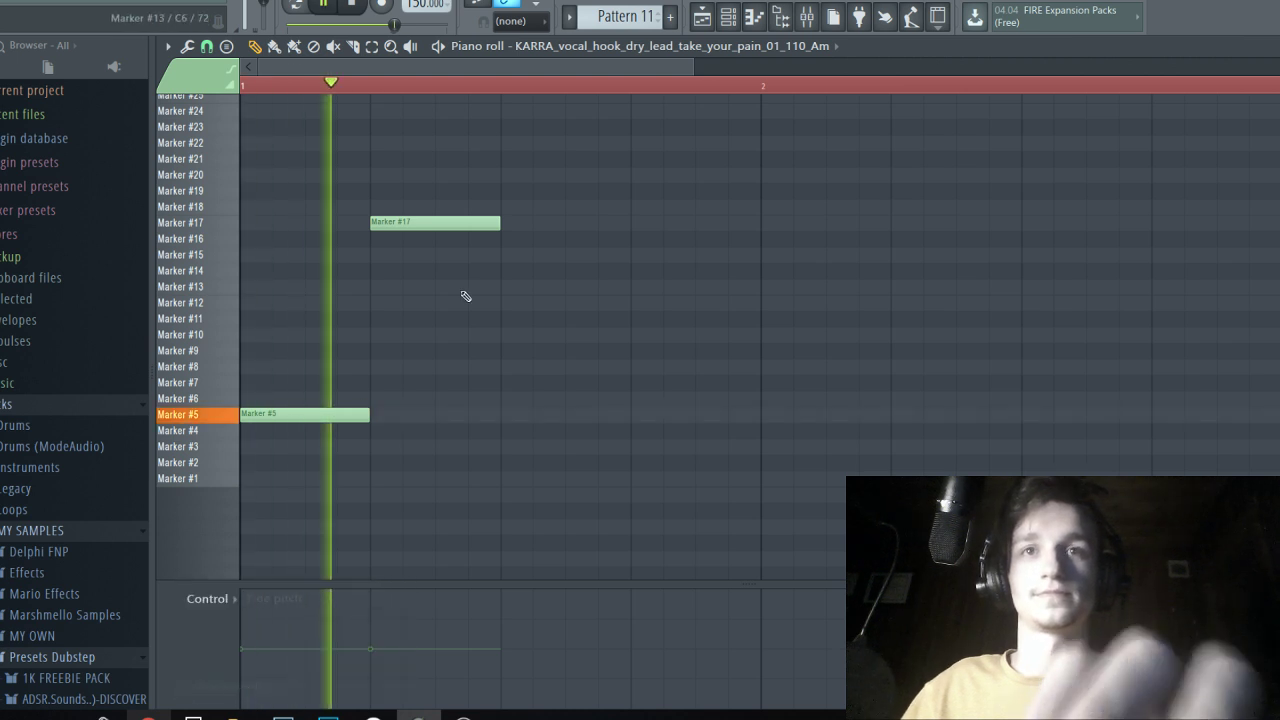
key("space")
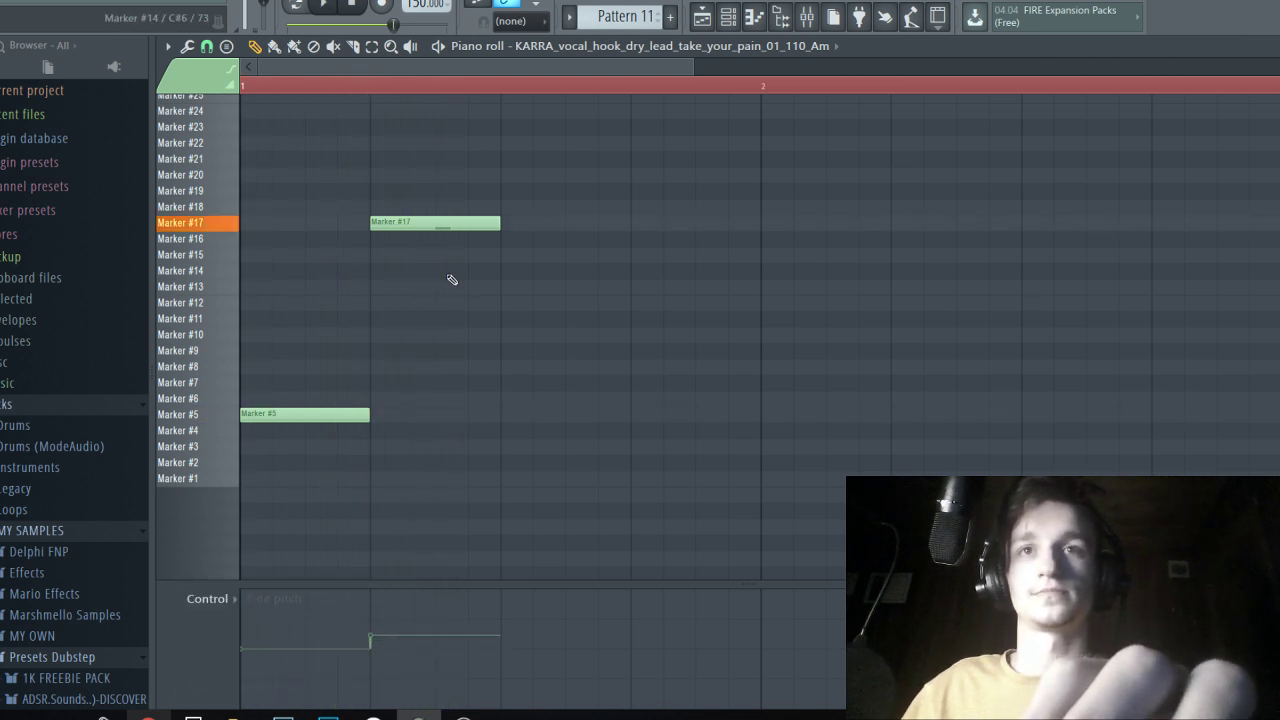
Lower the fine pitch of the Marker #17 slice and audition the vocal chops with the arrangement in the playlist.
left_click(371, 92)
key("space")
key("space")
scroll(430, 224, "up", 2)
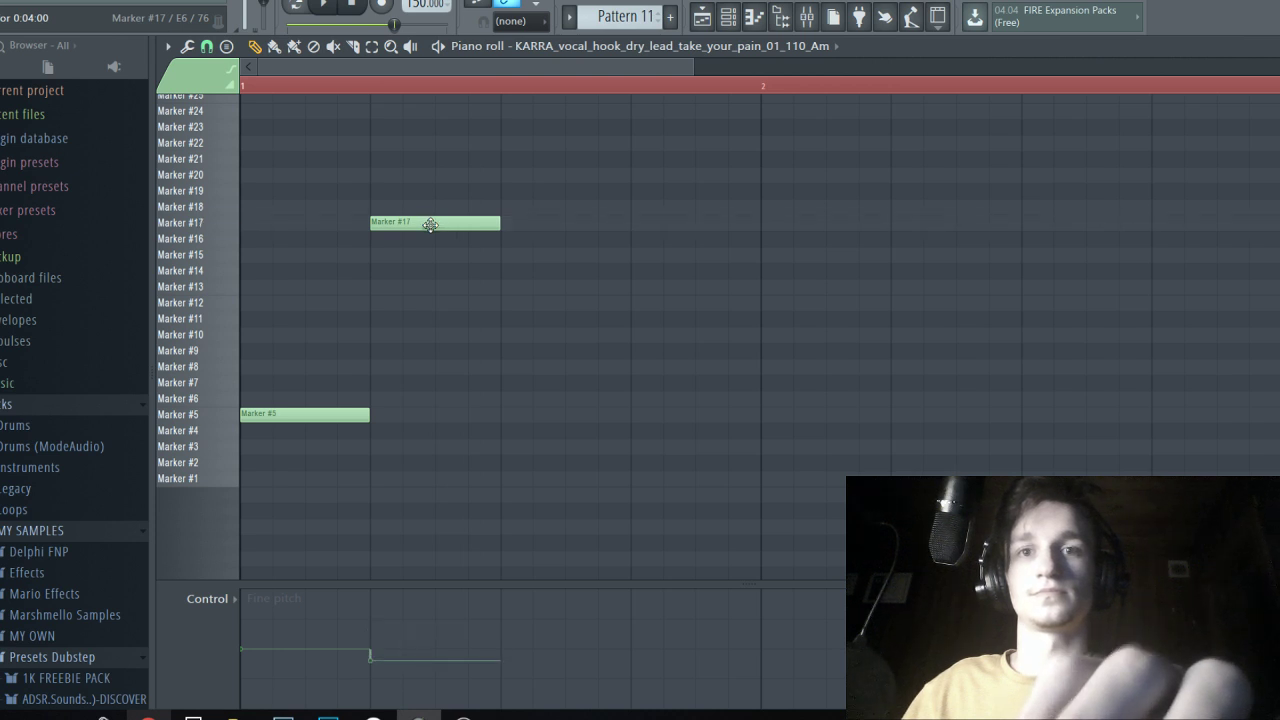
scroll(430, 224, "up", 3)
key("space")
key("space")
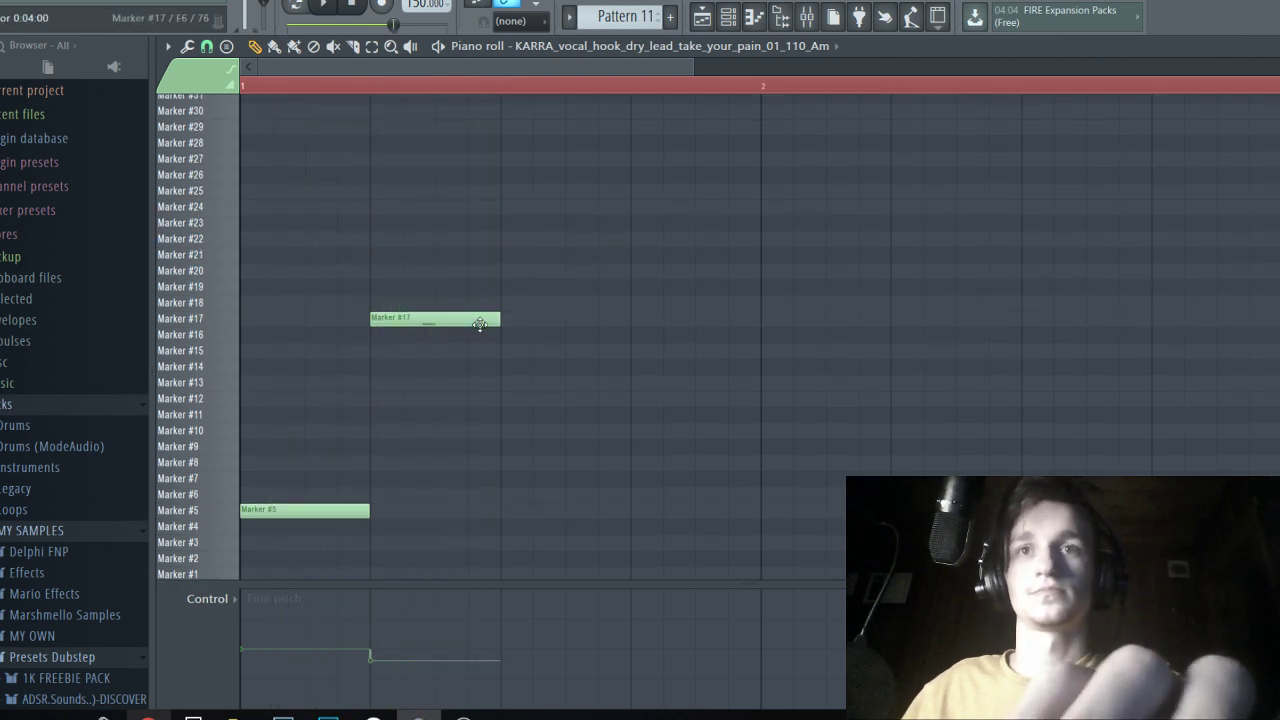
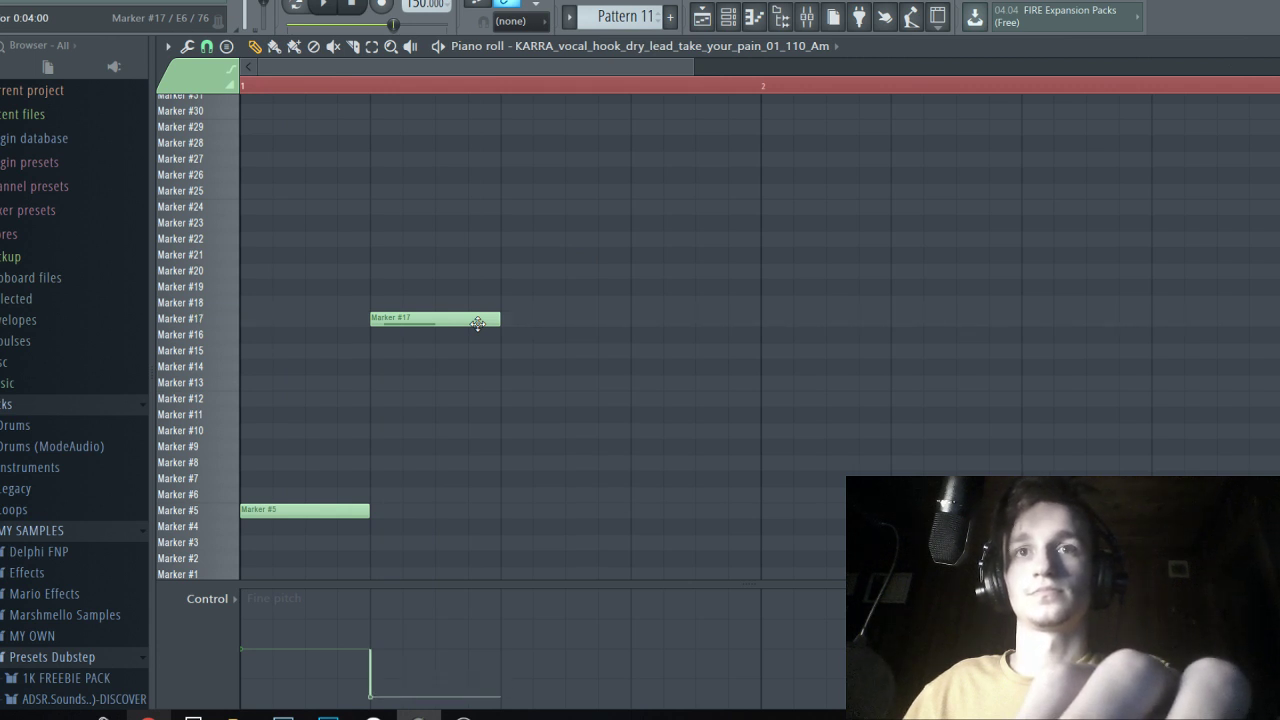
key("space")
left_click(754, 17)
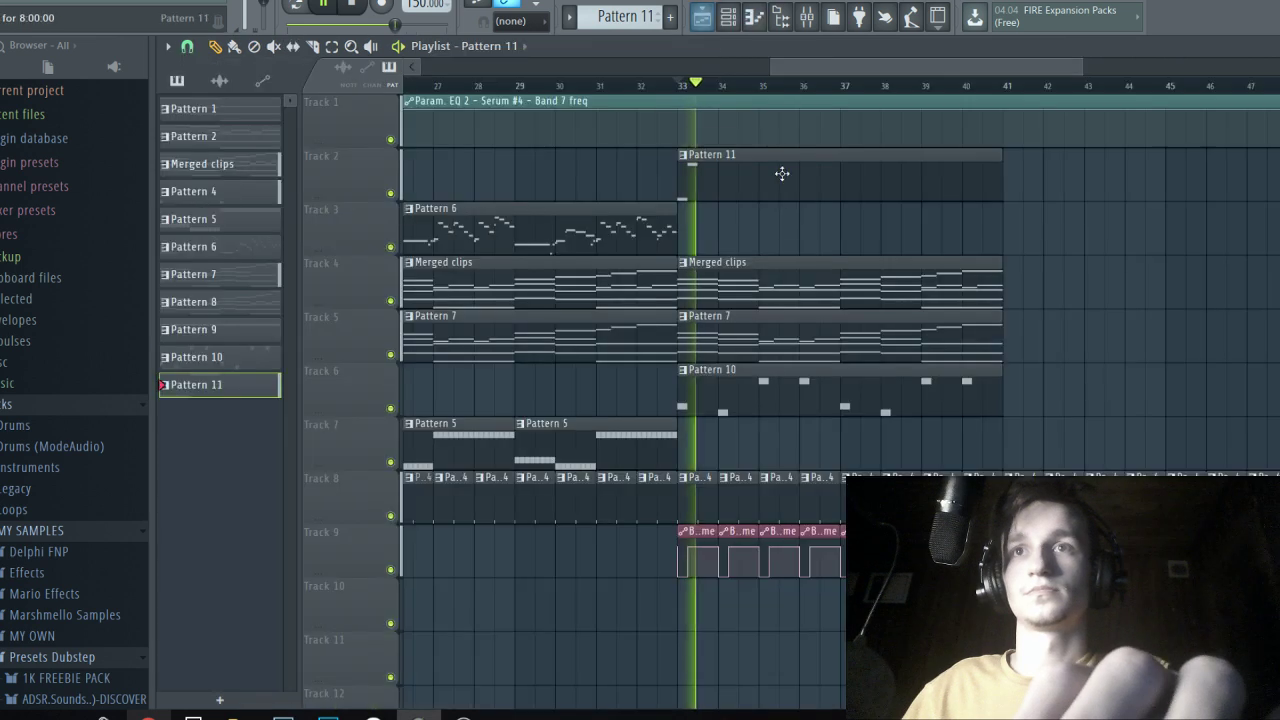
key("space")
Check the chord notes of the Merged clips pattern against the Pitcher scale on the KARRA vocal mixer track.
double_click(749, 289)
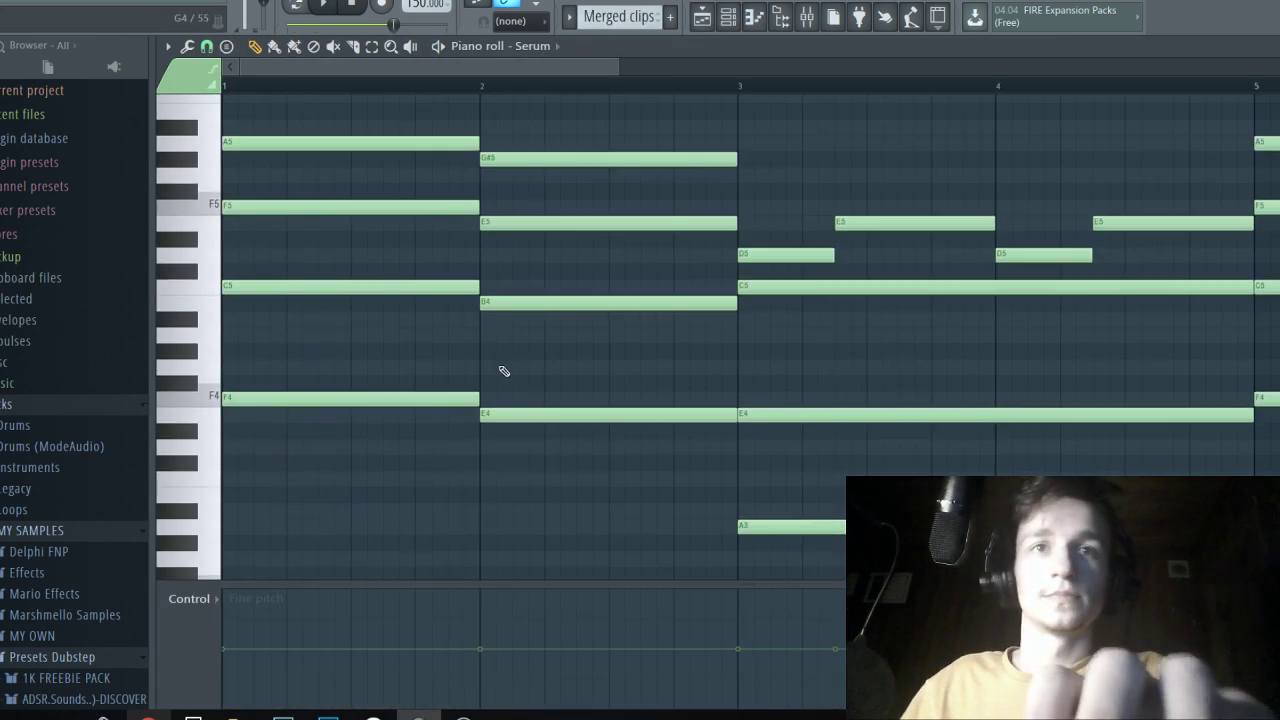
key("F9")
scroll(790, 228, "down", 3)
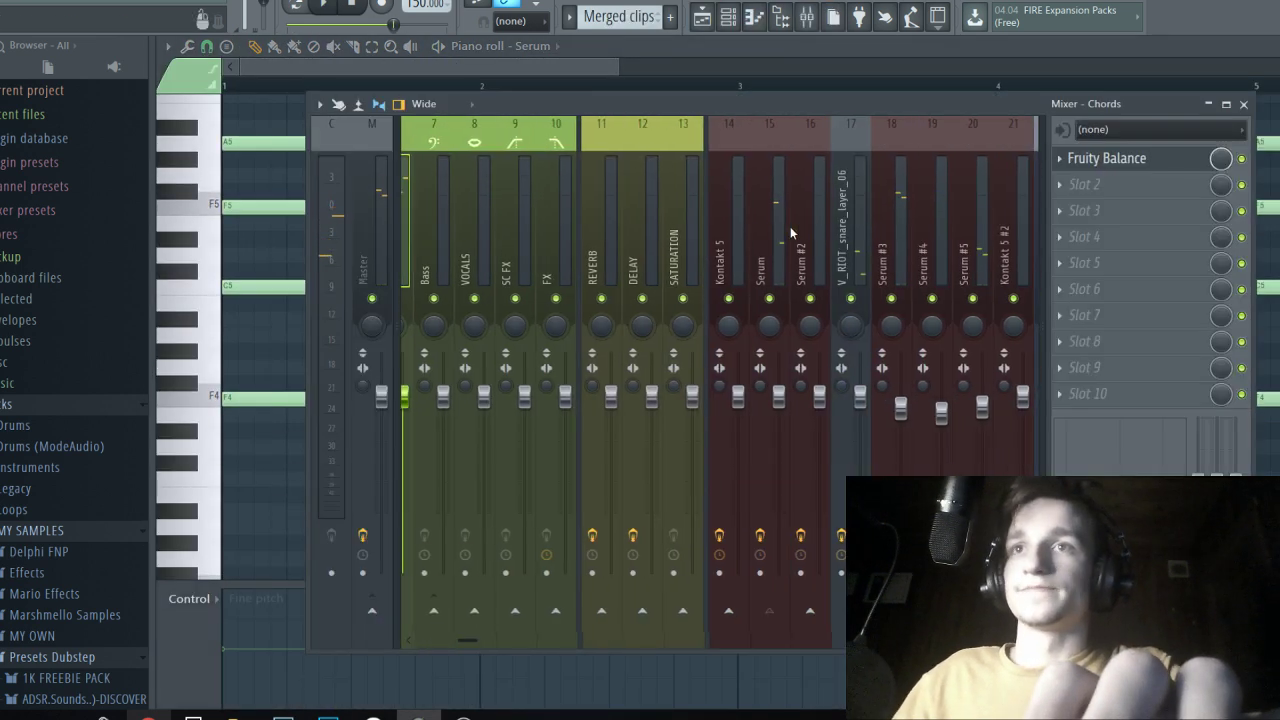
key("space")
scroll(915, 238, "down", 2)
left_click(897, 234)
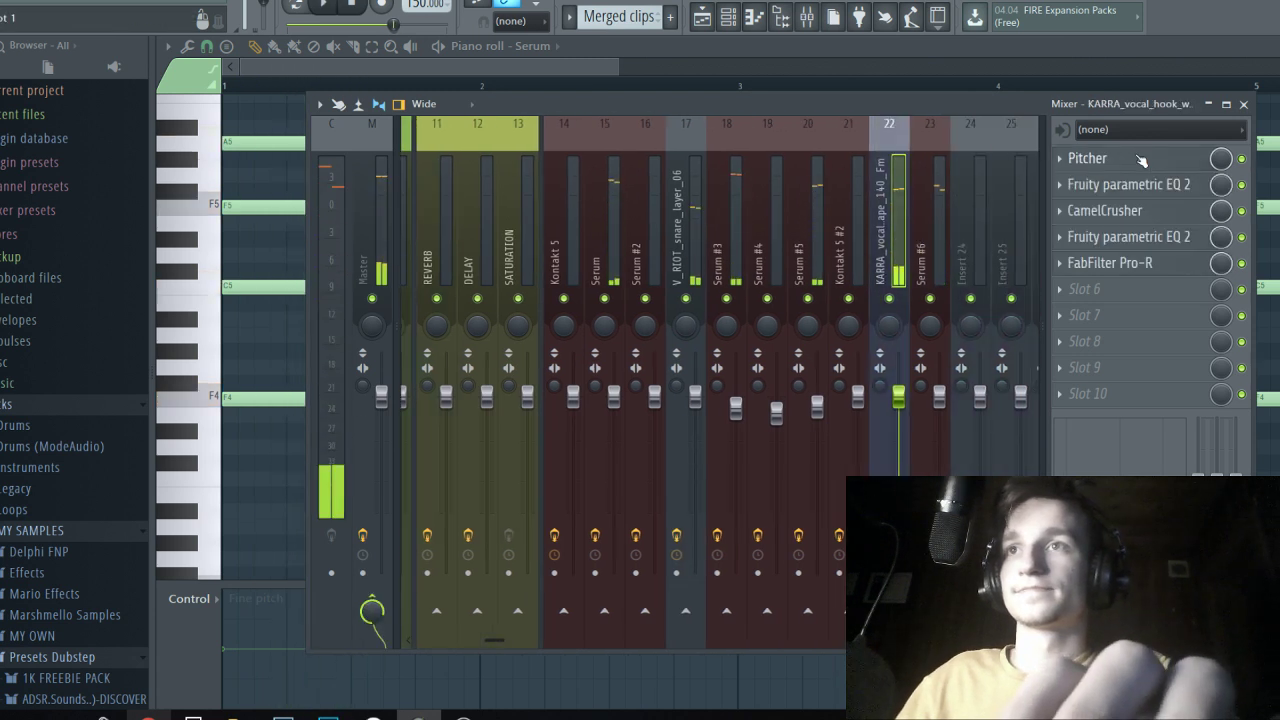
left_click(1090, 158)
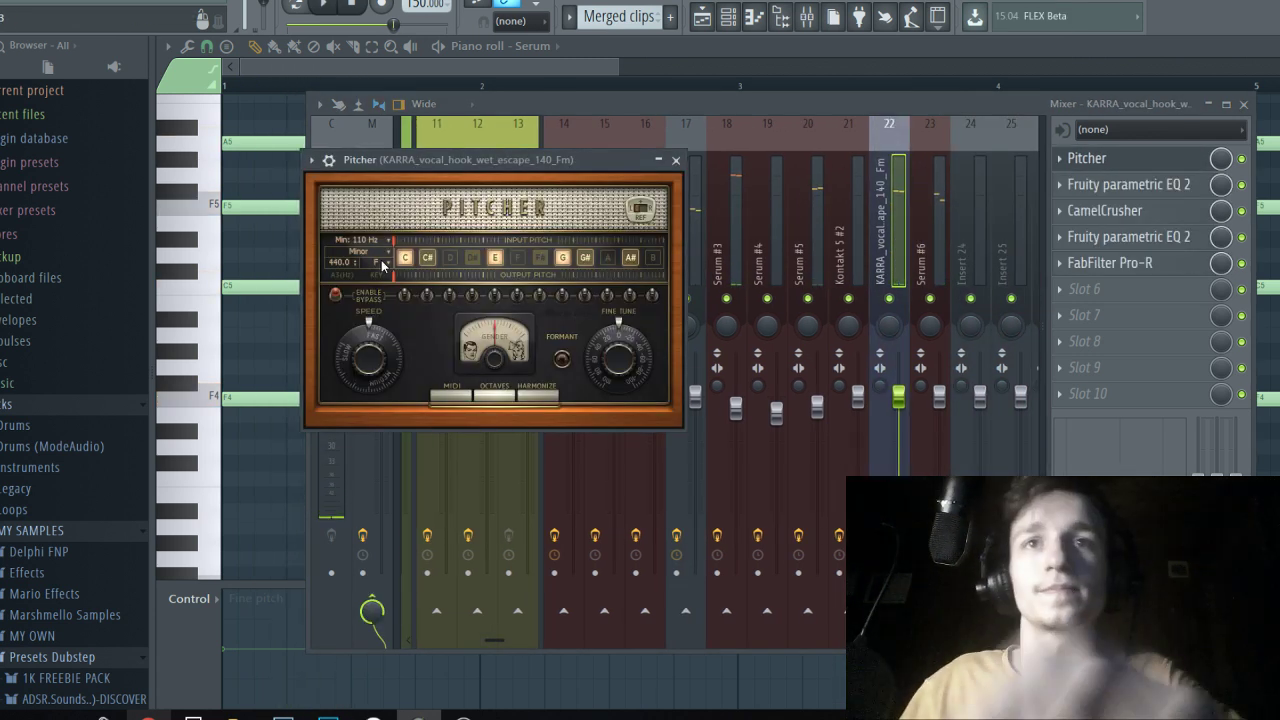
left_click(253, 405)
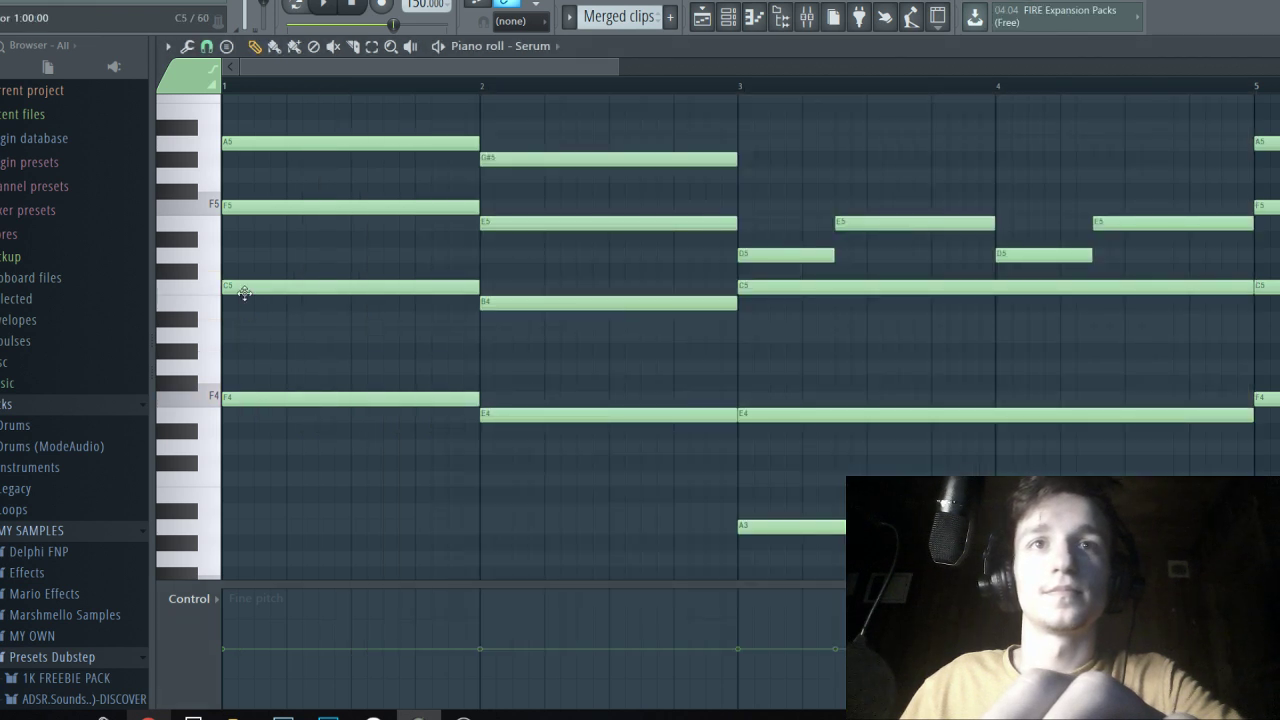
Set Pitcher on the KARRA vocal track to the Major scale in F and audition it.
left_click(806, 17)
left_click(1122, 158)
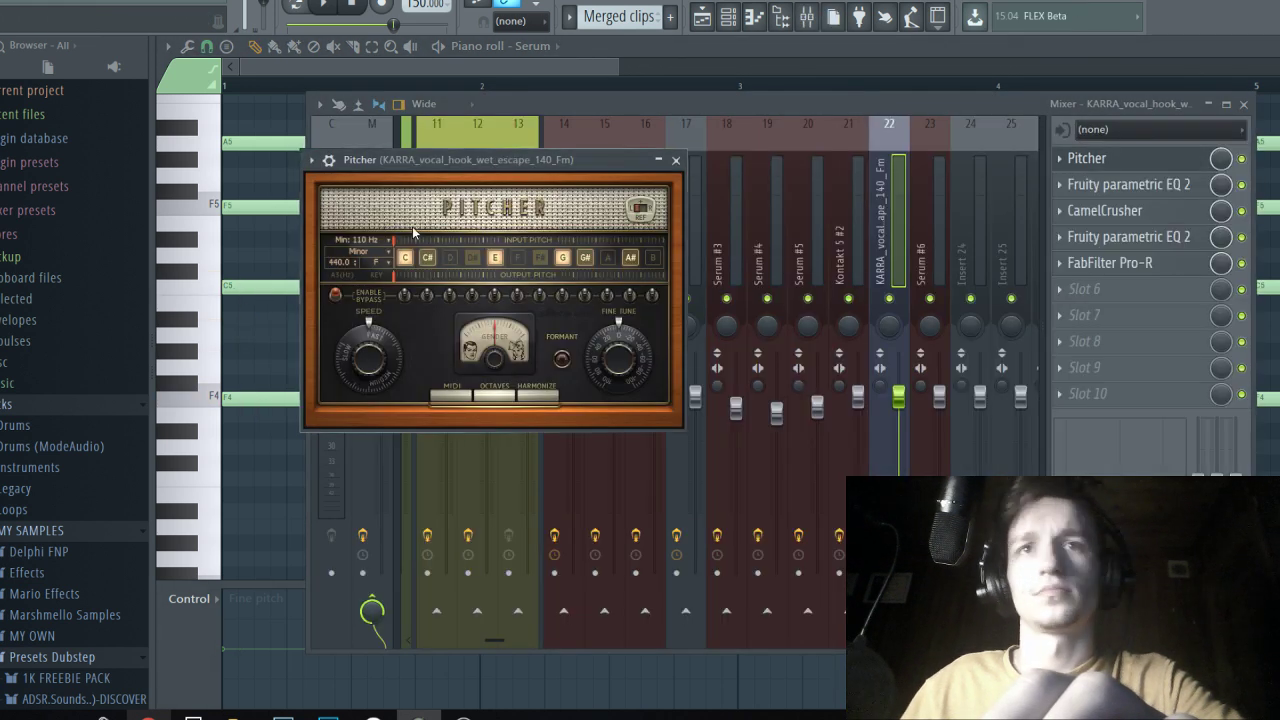
left_click(384, 254)
left_click(424, 245)
key("space")
left_click_drag(509, 164, 517, 166)
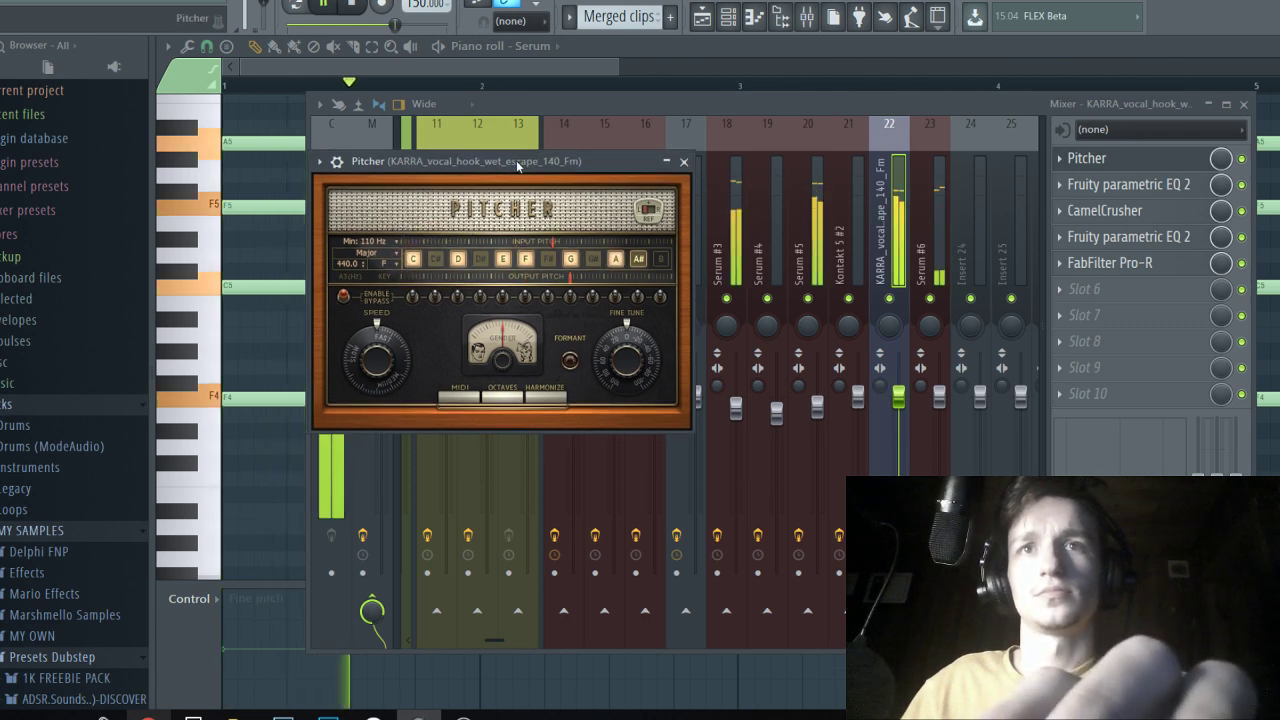
Reopen the KARRA vocal slices of Pattern 11 in the piano roll from the playlist.
left_click(668, 56)
left_click(734, 22)
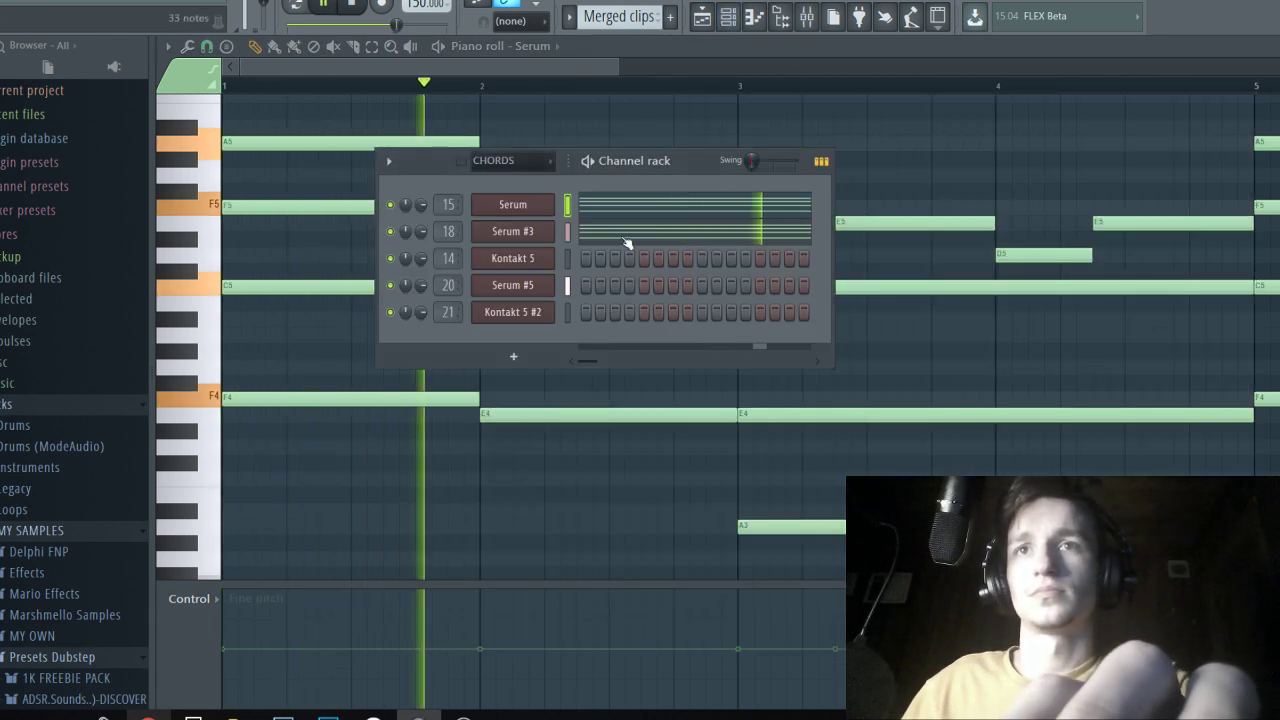
left_click(710, 14)
double_click(734, 197)
key("space")
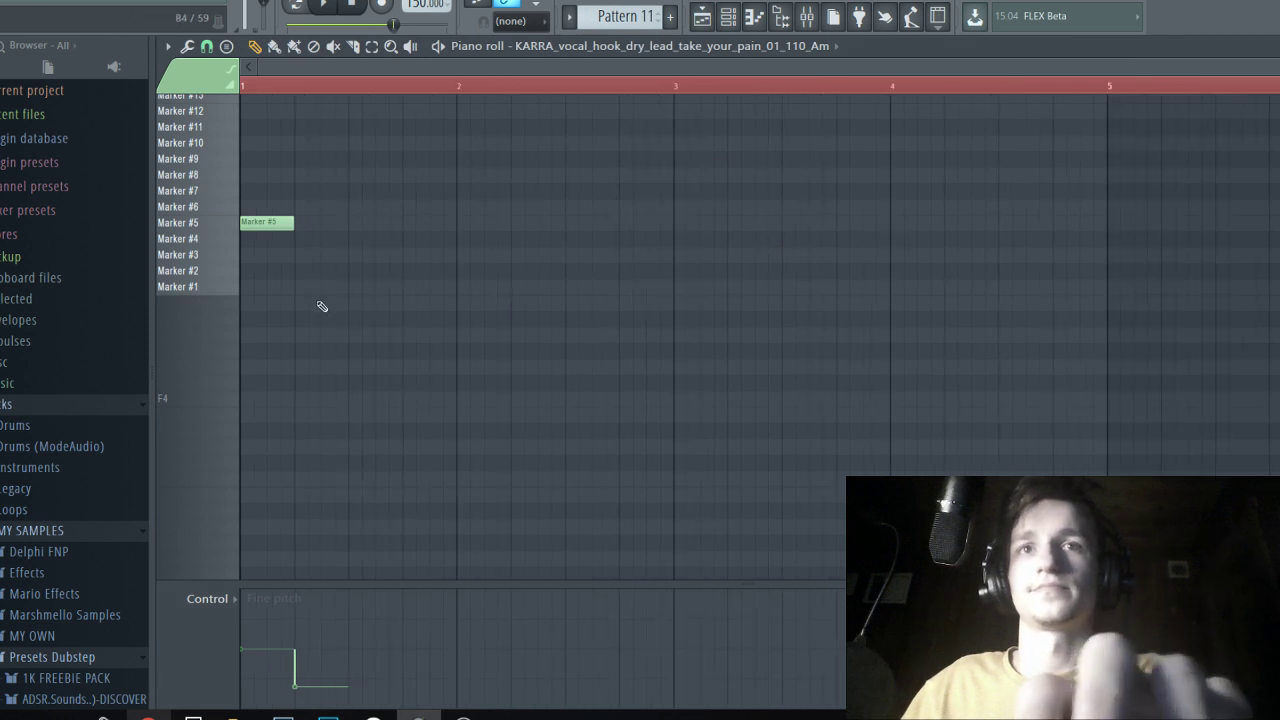
Add a one-beat Marker #21 vocal slice on the third beat of bar 1 and adjust its fine pitch.
scroll(300, 298, "up", 3)
scroll(247, 274, "up", 2)
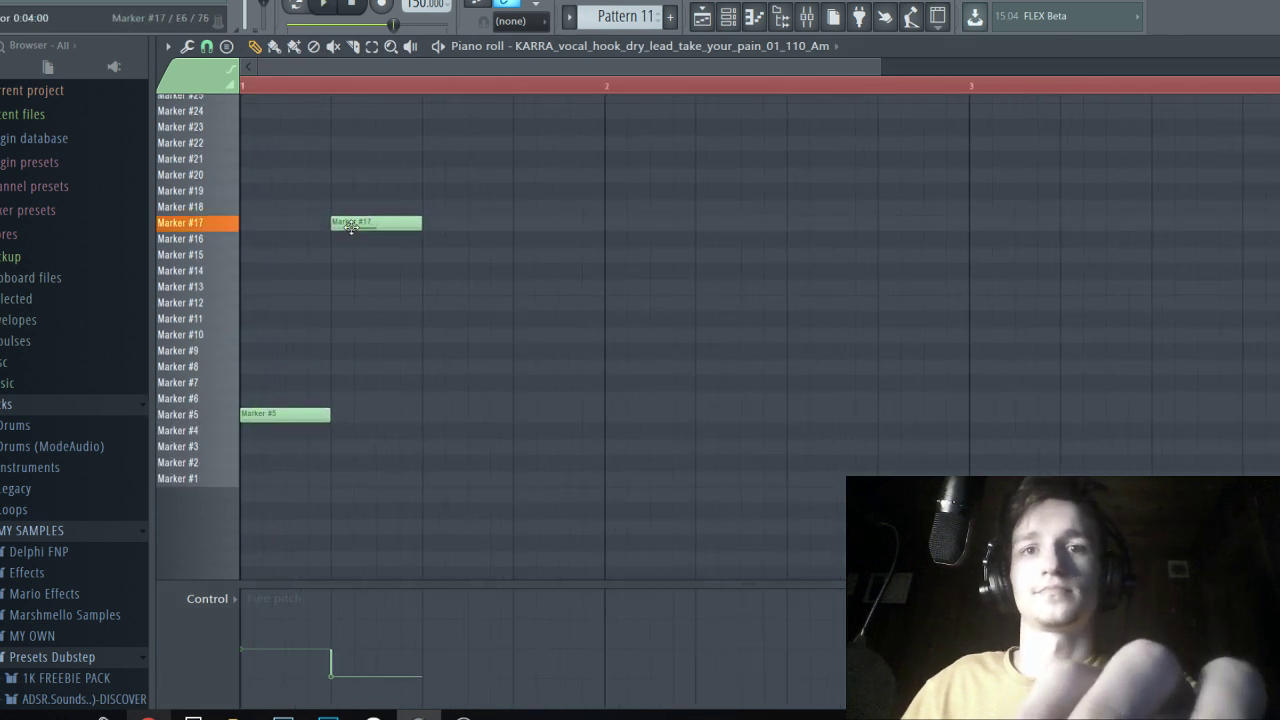
scroll(351, 227, "up", 3)
scroll(536, 358, "up", 1)
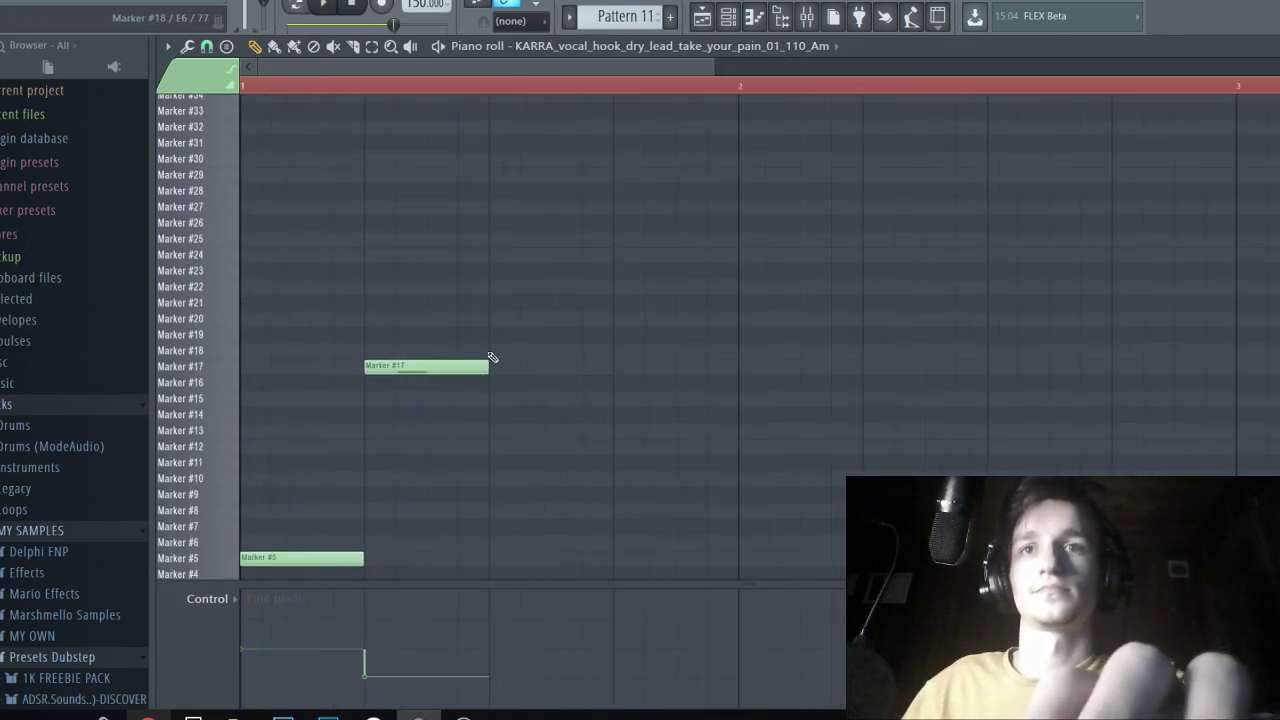
mouse_move(491, 354)
left_mouse_down()
mouse_move(494, 286)
mouse_move(492, 308)
left_mouse_up()
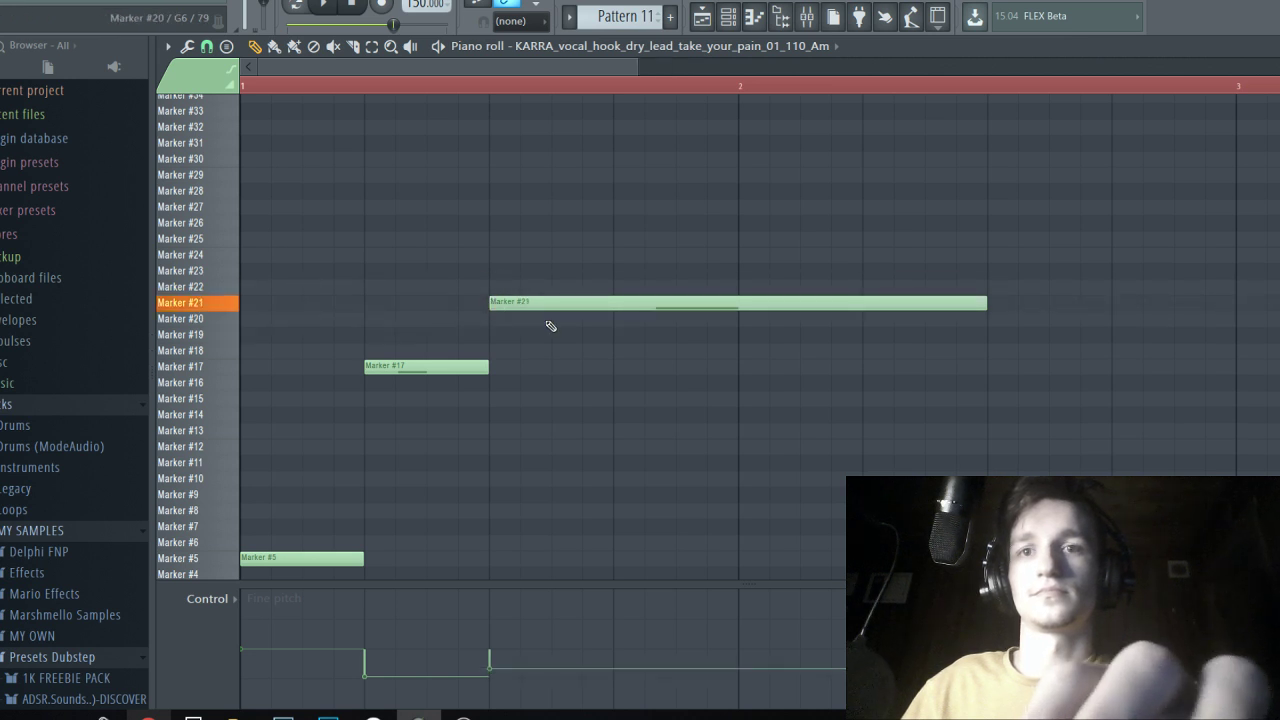
key("space")
left_click_drag(989, 305, 612, 306)
right_click(650, 305)
key("space")
left_click_drag(979, 302, 627, 306)
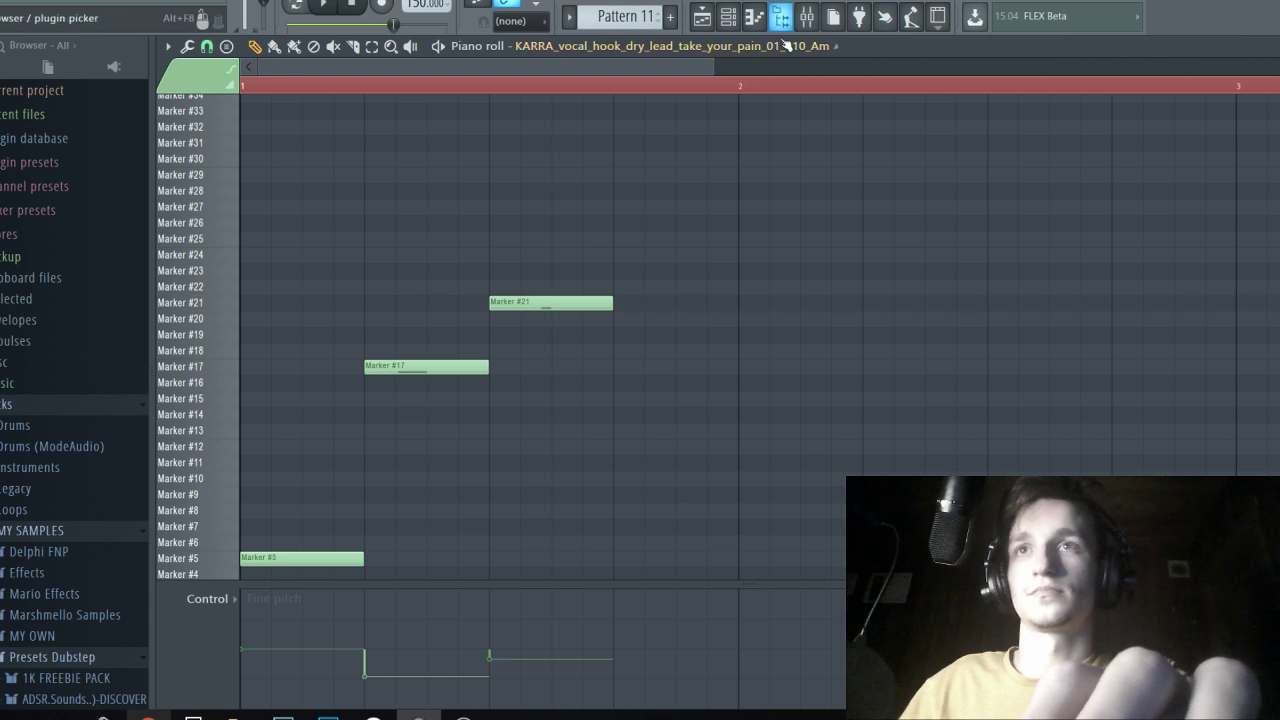
Play the vocal chops while watching Pitcher's input and output pitch on the KARRA vocal track.
left_click(806, 16)
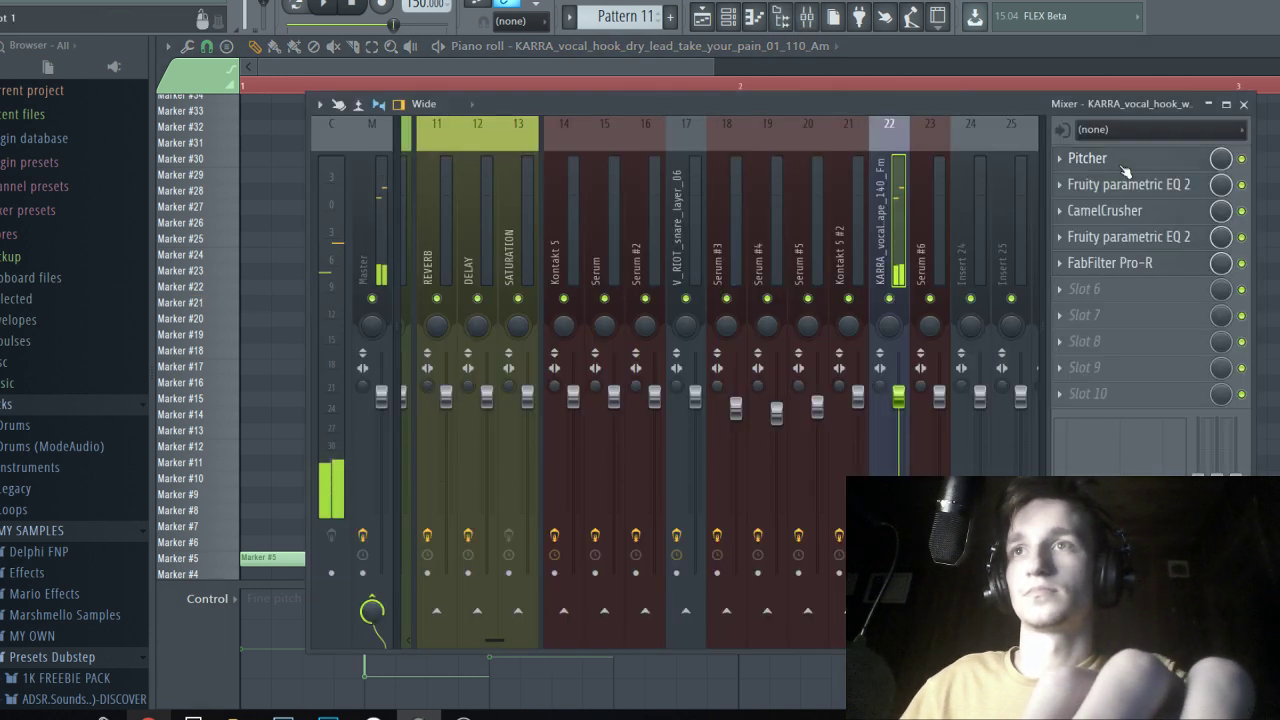
left_click(1087, 158)
key("space")
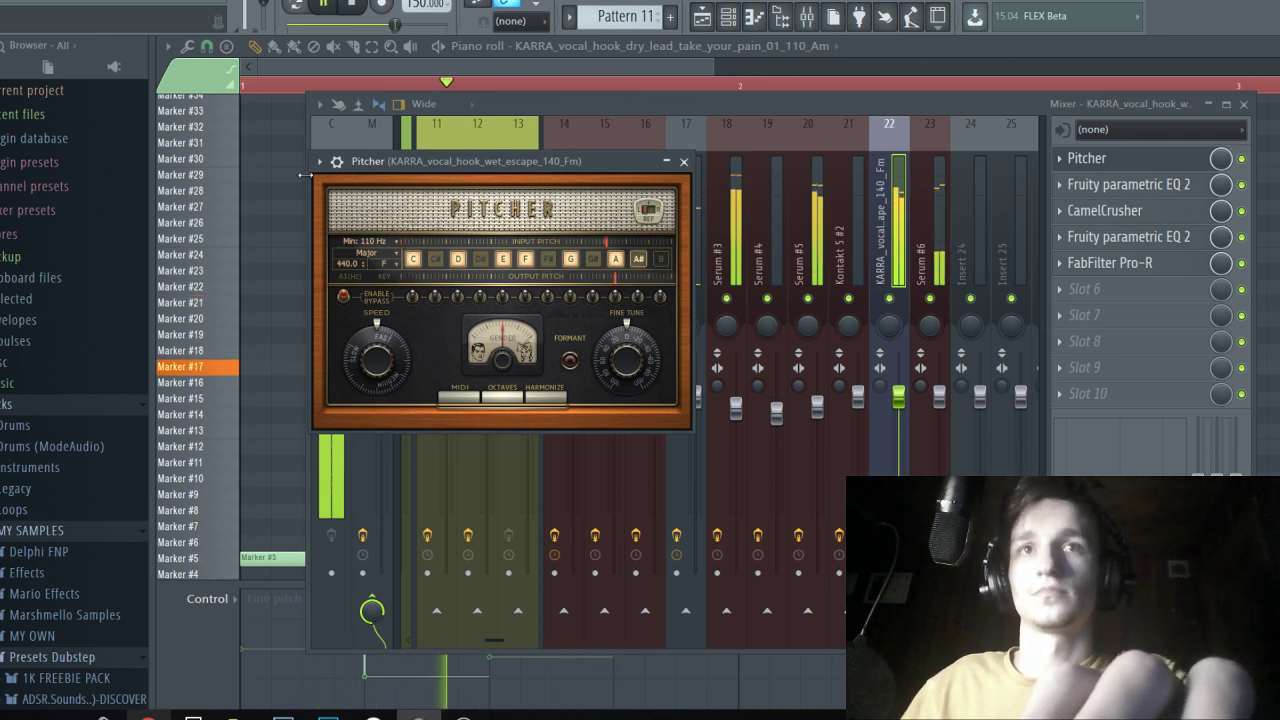
key("F7")
key("space")
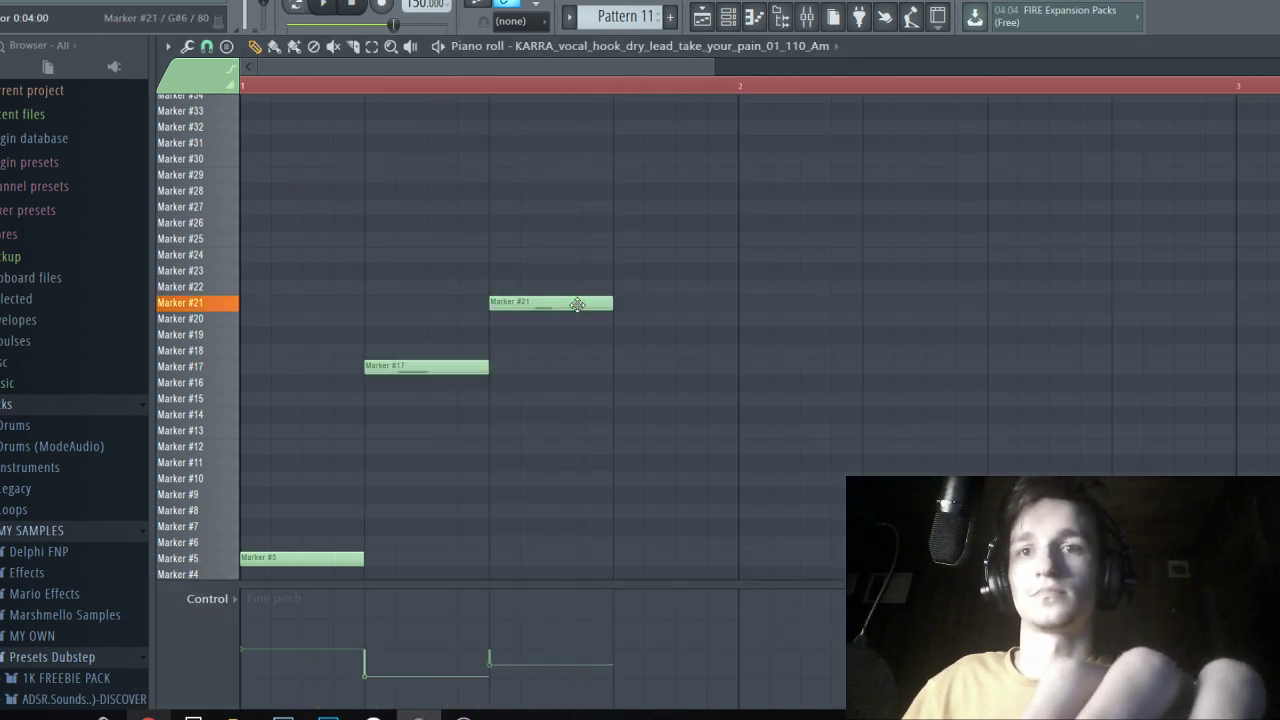
Add a one-beat Marker #28 vocal slice on the fourth beat of bar 1 and audition the chops.
key("space")
scroll(675, 410, "up", 1)
key("space")
left_click(615, 314)
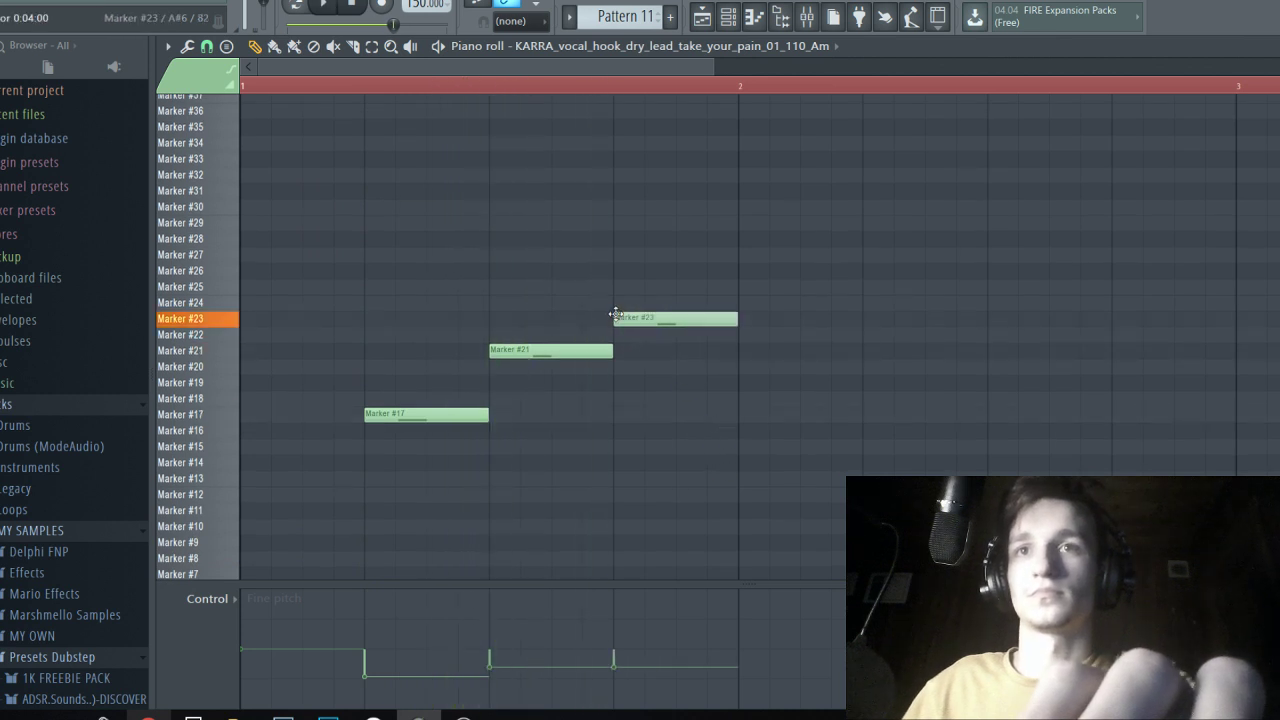
mouse_move(615, 314)
left_mouse_down()
mouse_move(612, 214)
mouse_move(614, 249)
left_mouse_up()
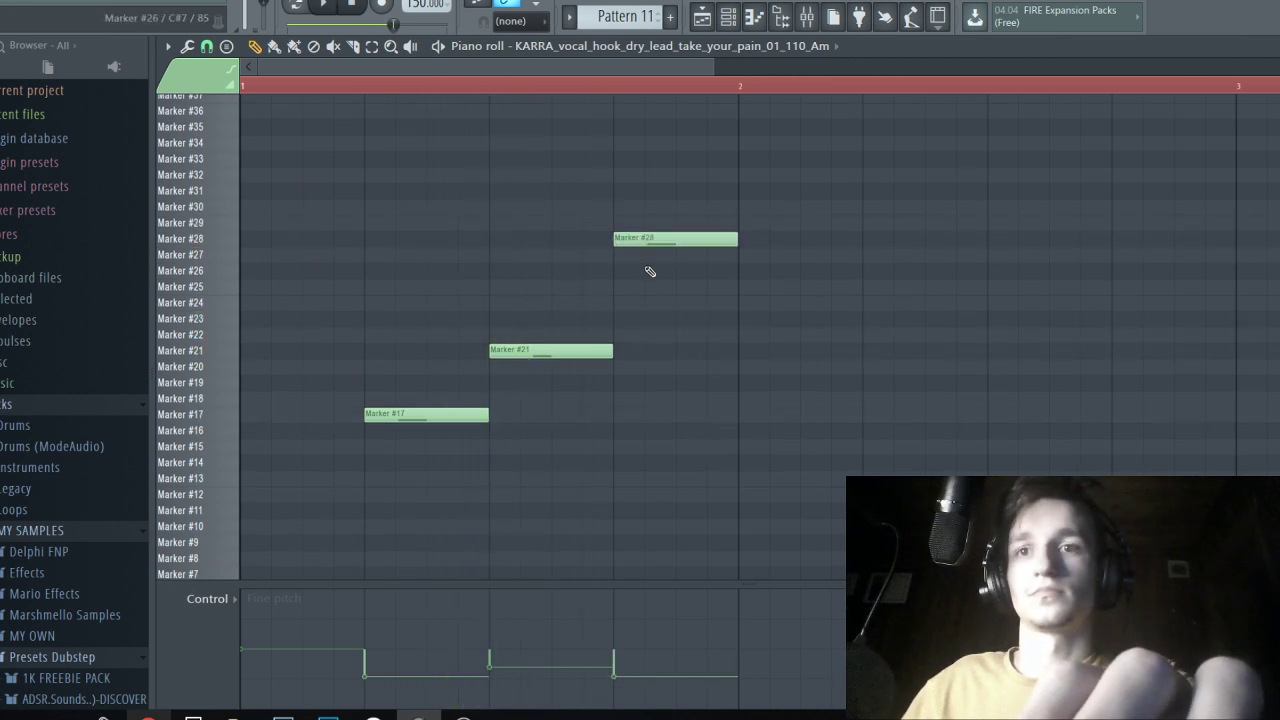
key("space")
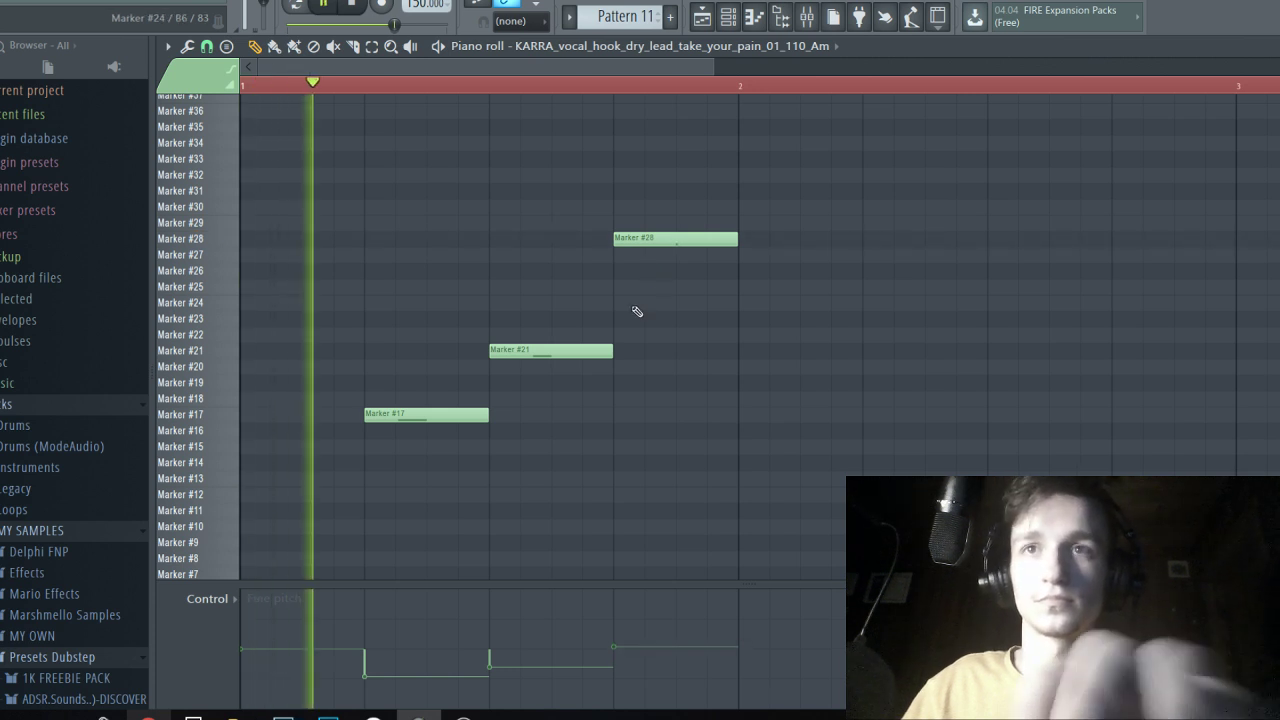
Try to duplicate the four vocal slices of bar 1 along the pattern.
scroll(630, 300, "down", 2)
left_click_drag(613, 184, 243, 568)
key("ctrl+b")
scroll(734, 434, "down", 5)
key("ctrl+z")
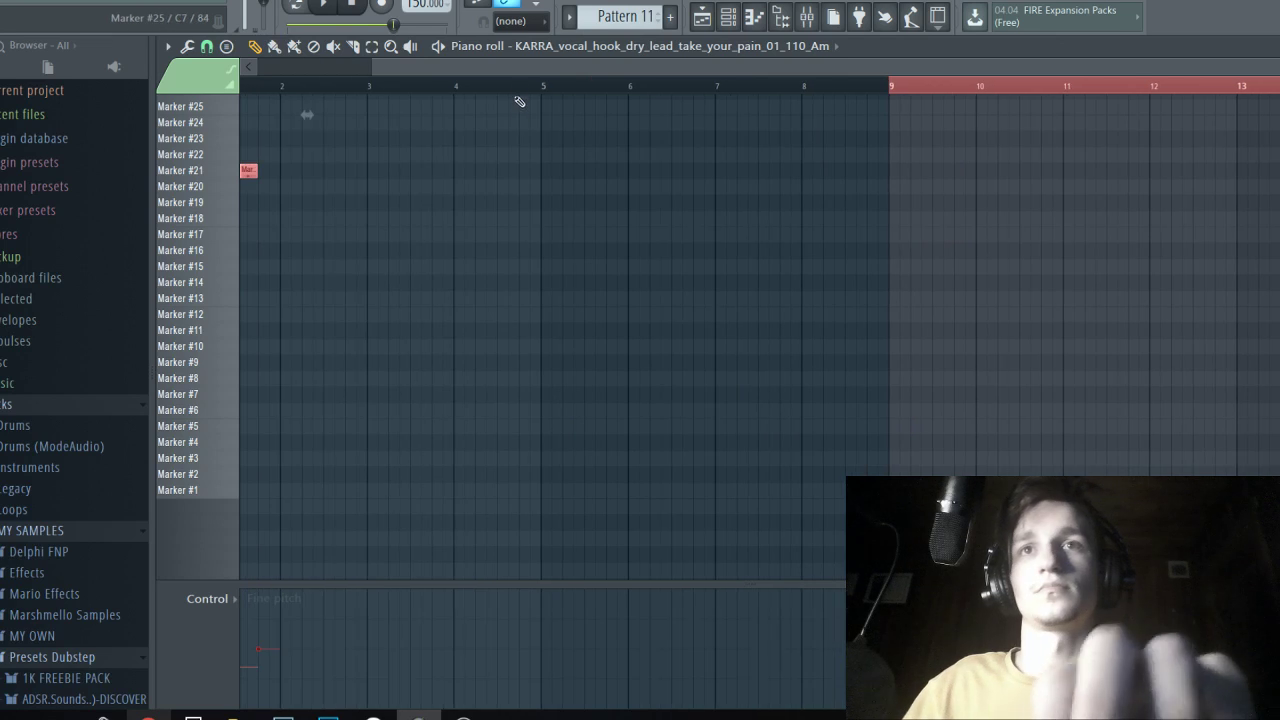
left_click(519, 88, "ctrl")
left_click_drag(519, 68, 405, 68)
scroll(243, 214, "up", 5)
scroll(240, 230, "up", 4)
scroll(200, 318, "down", 4)
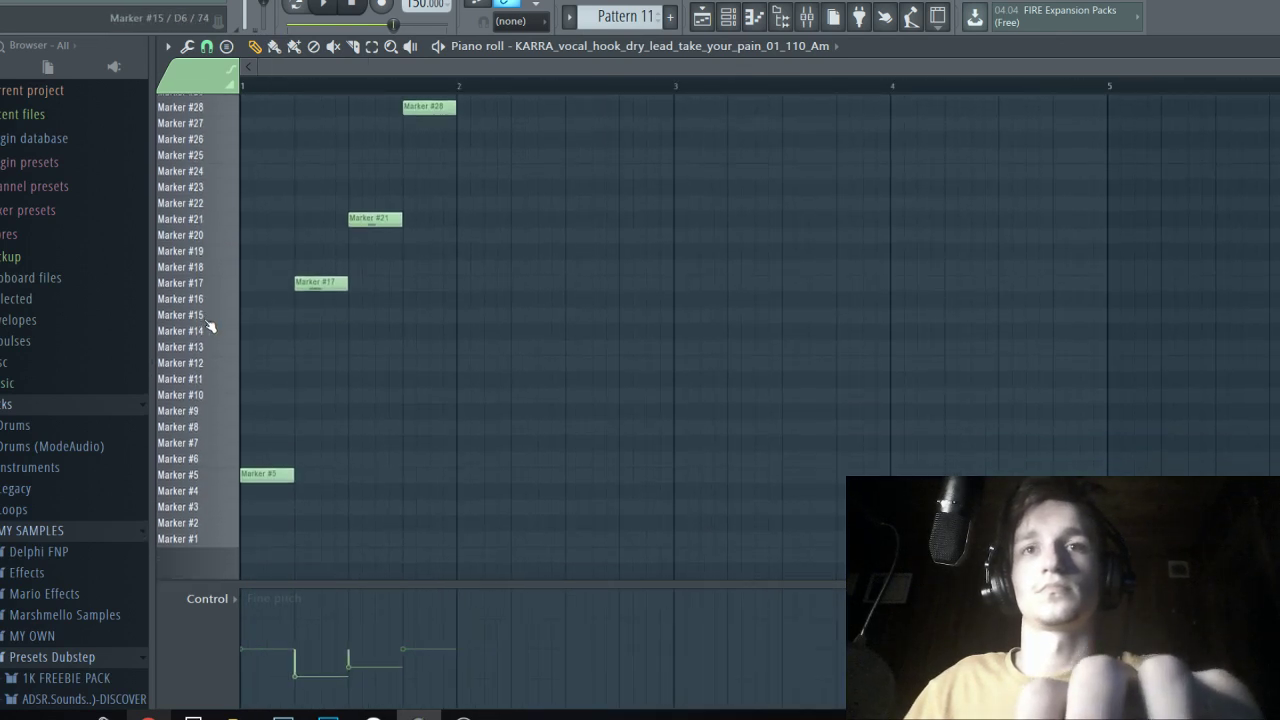
scroll(347, 287, "up", 2)
Replace the chopped slices with one-bar Marker #7 slices in bars 1 to 3, raising the fine pitch in bars 2 and 3.
right_click(445, 218)
right_click(362, 282)
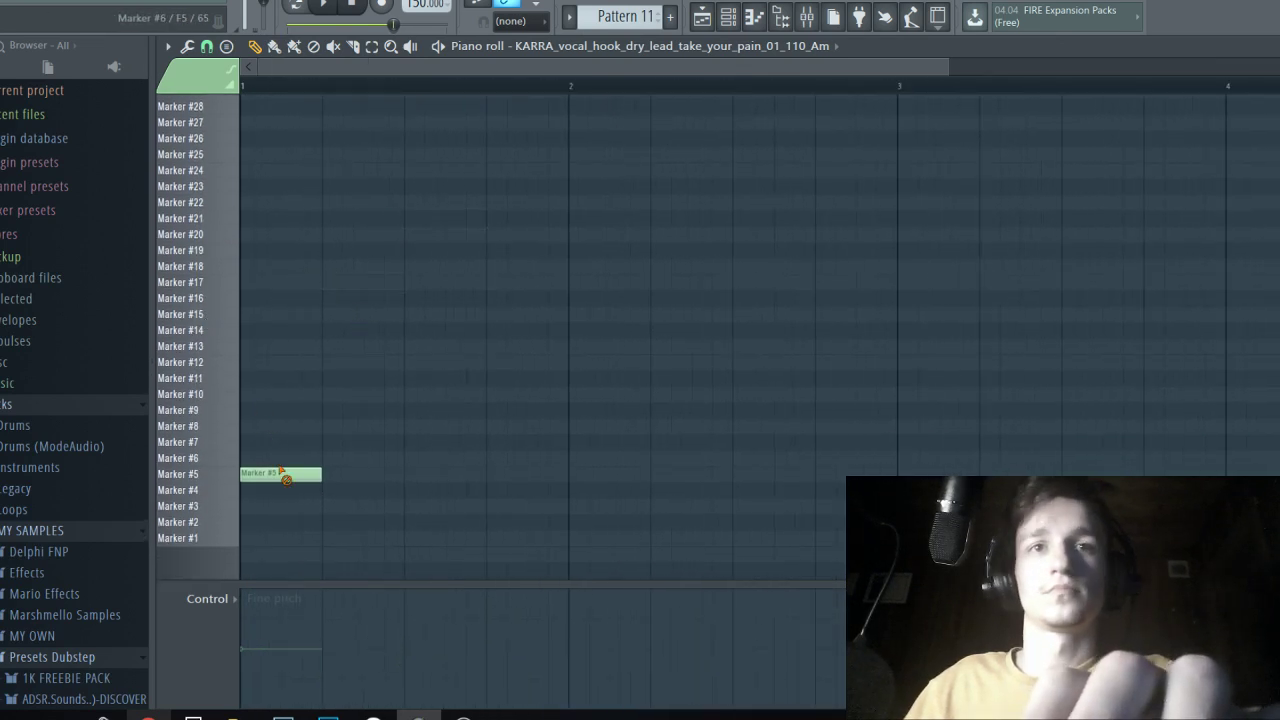
mouse_move(231, 416)
left_mouse_down()
mouse_move(252, 442)
mouse_move(249, 419)
mouse_move(249, 449)
mouse_move(567, 445)
left_mouse_up()
key("space")
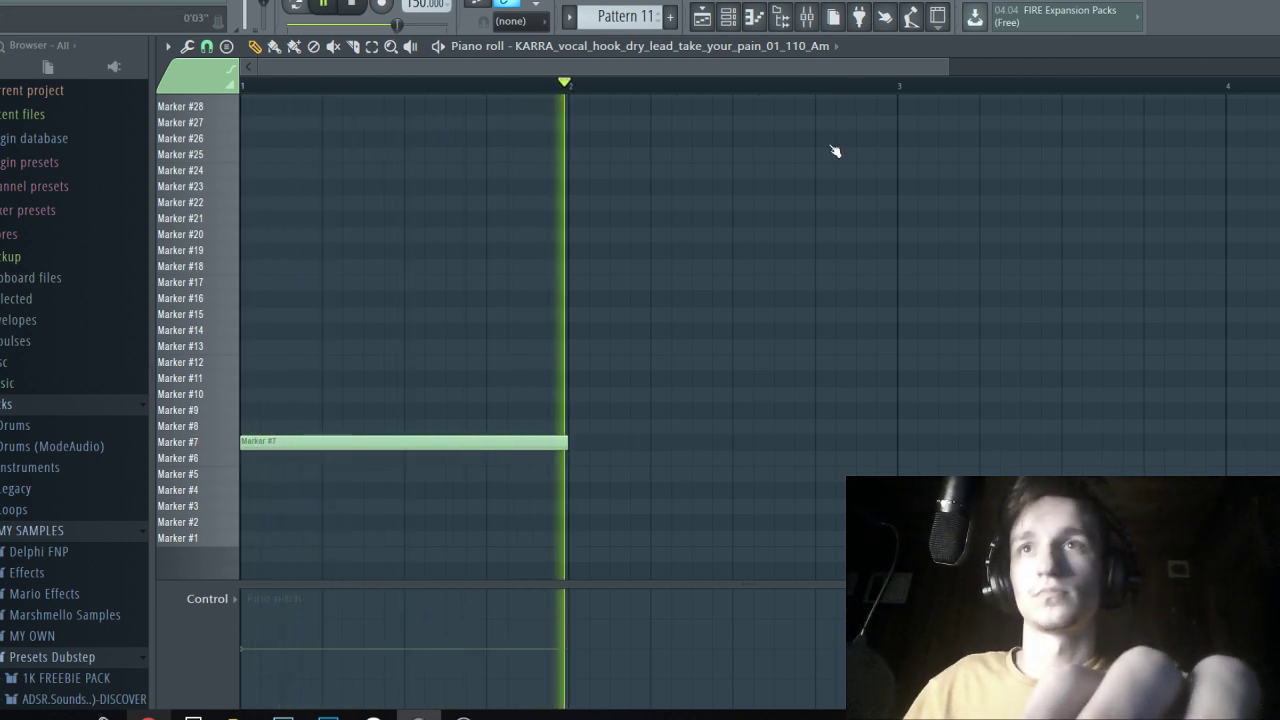
key("space")
left_click(591, 441)
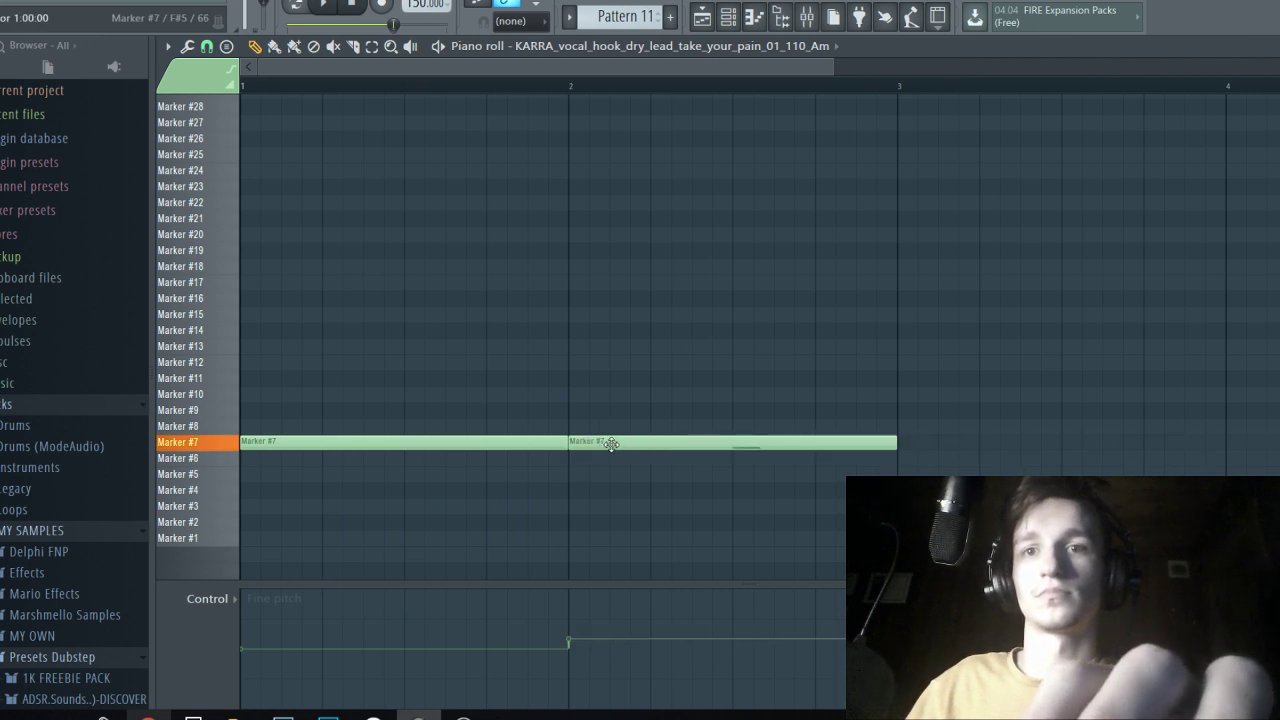
left_click(927, 441)
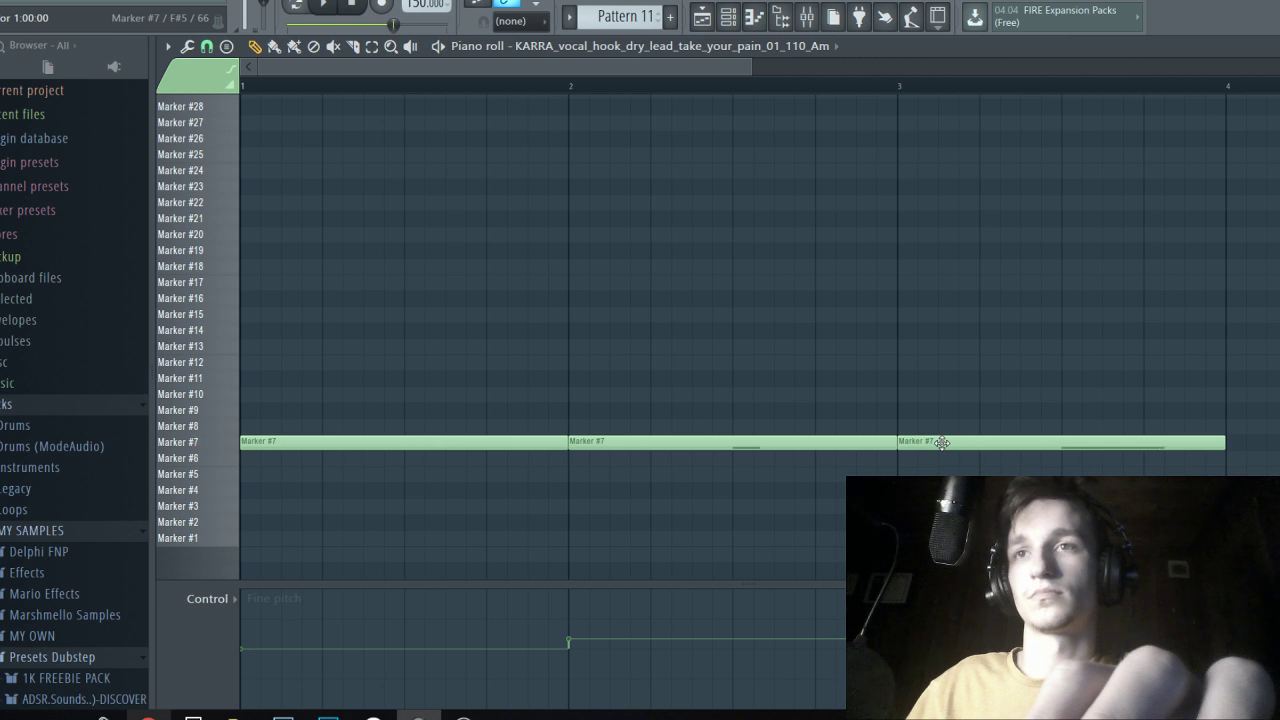
Add FabFilter Pro-C 2 after Pro-R on the KARRA vocal track with a threshold of -22.37 dB and play the result.
key("F9")
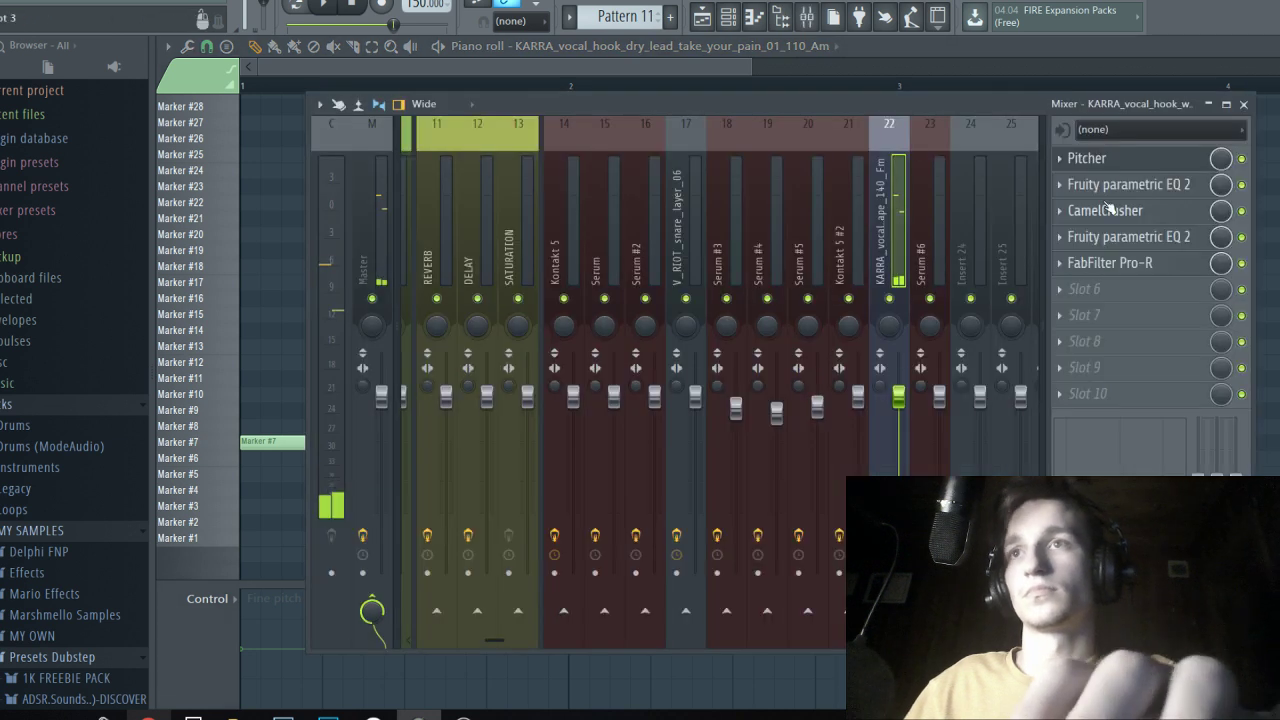
left_click(1110, 262)
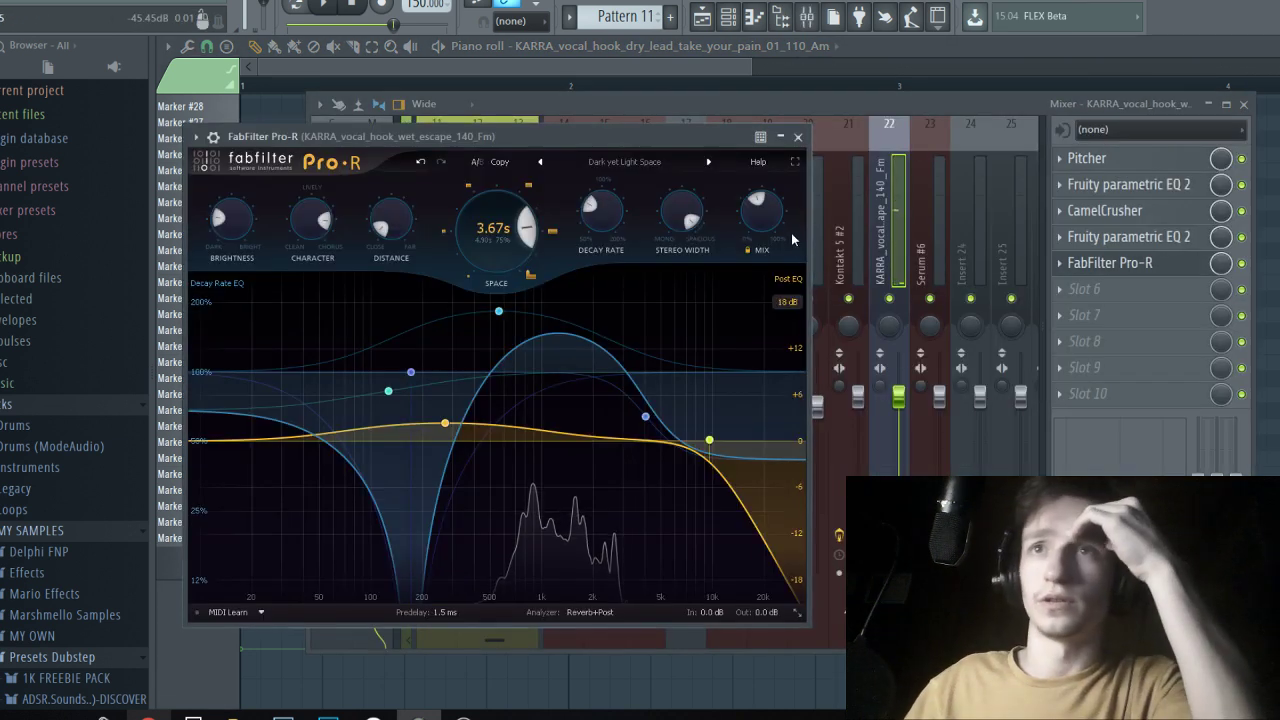
left_click(1060, 290)
mouse_move(1078, 310)
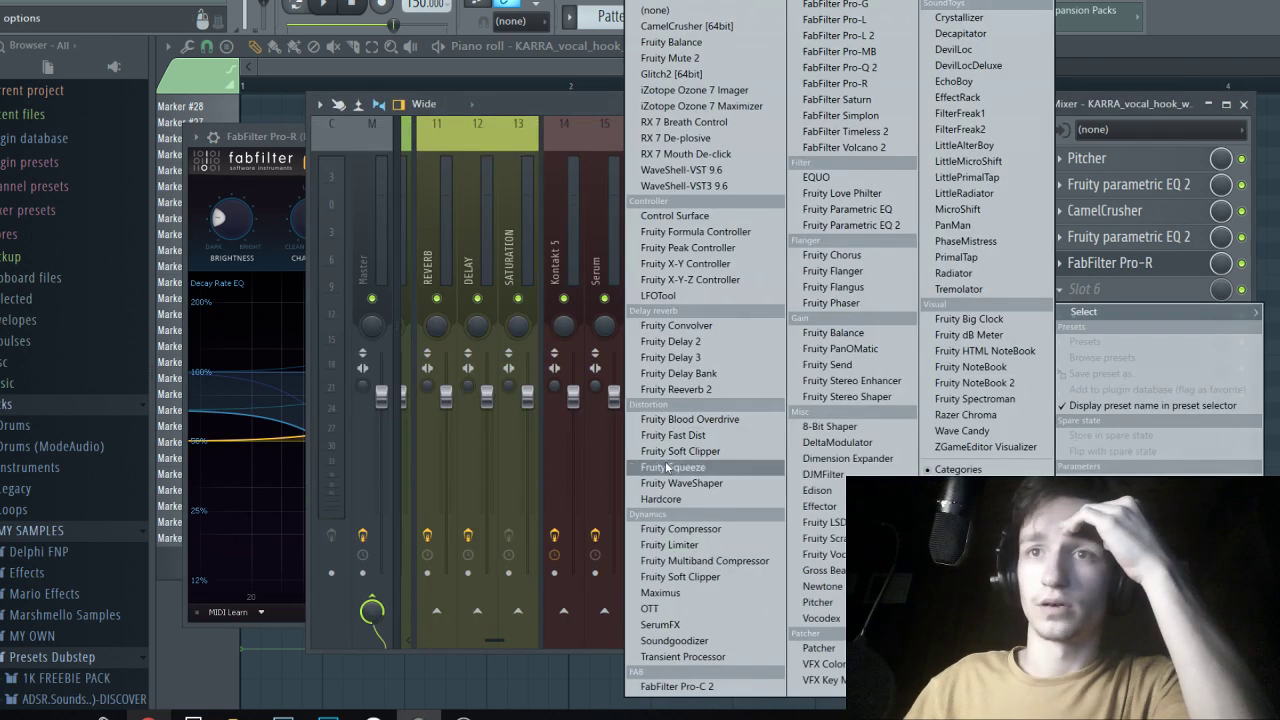
left_click(680, 687)
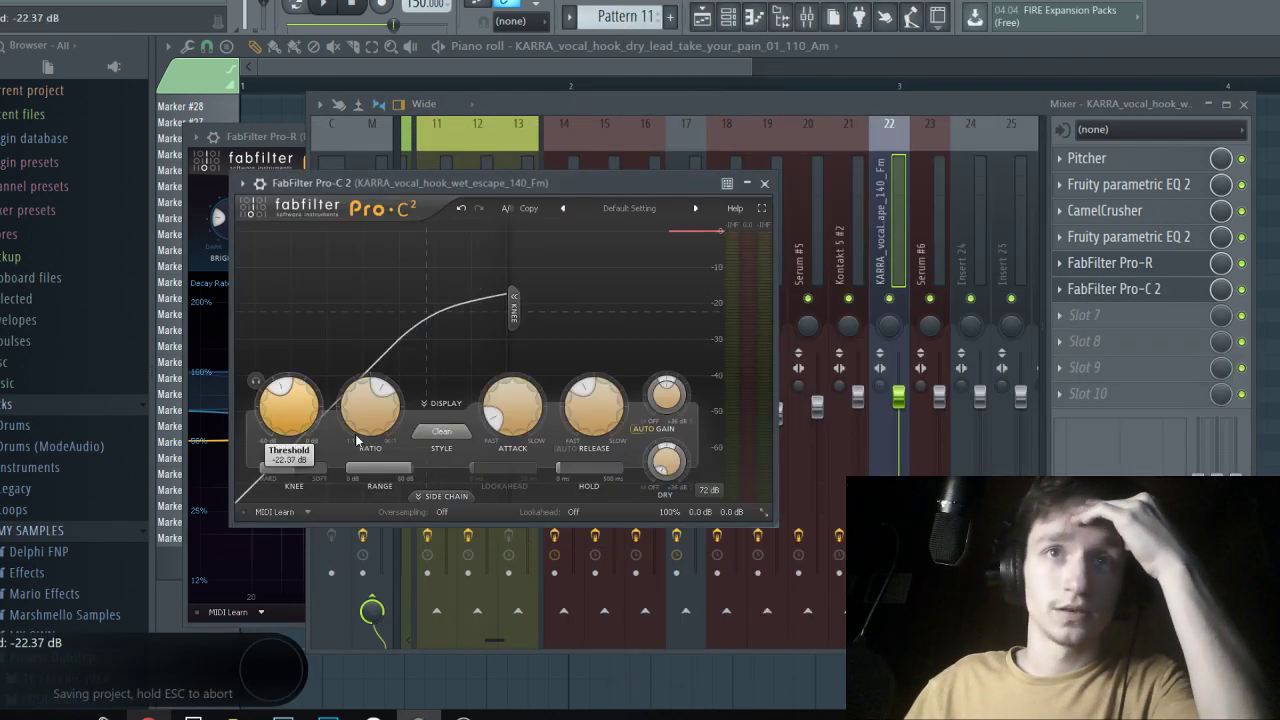
left_click(880, 255)
key("space")
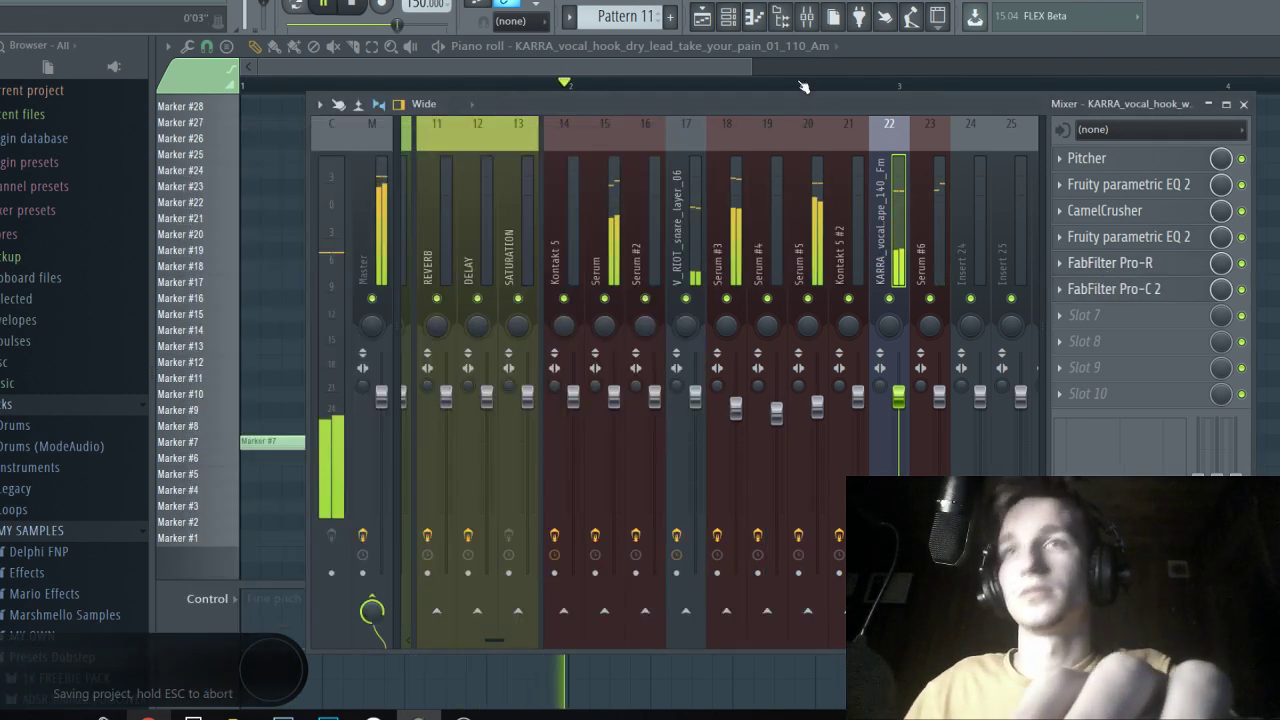
Audition Pattern 11 in the playlist and add a one-bar Marker #7 slice in its bar 4 with raised fine pitch.
left_click(703, 17)
scroll(752, 215, "down", 2)
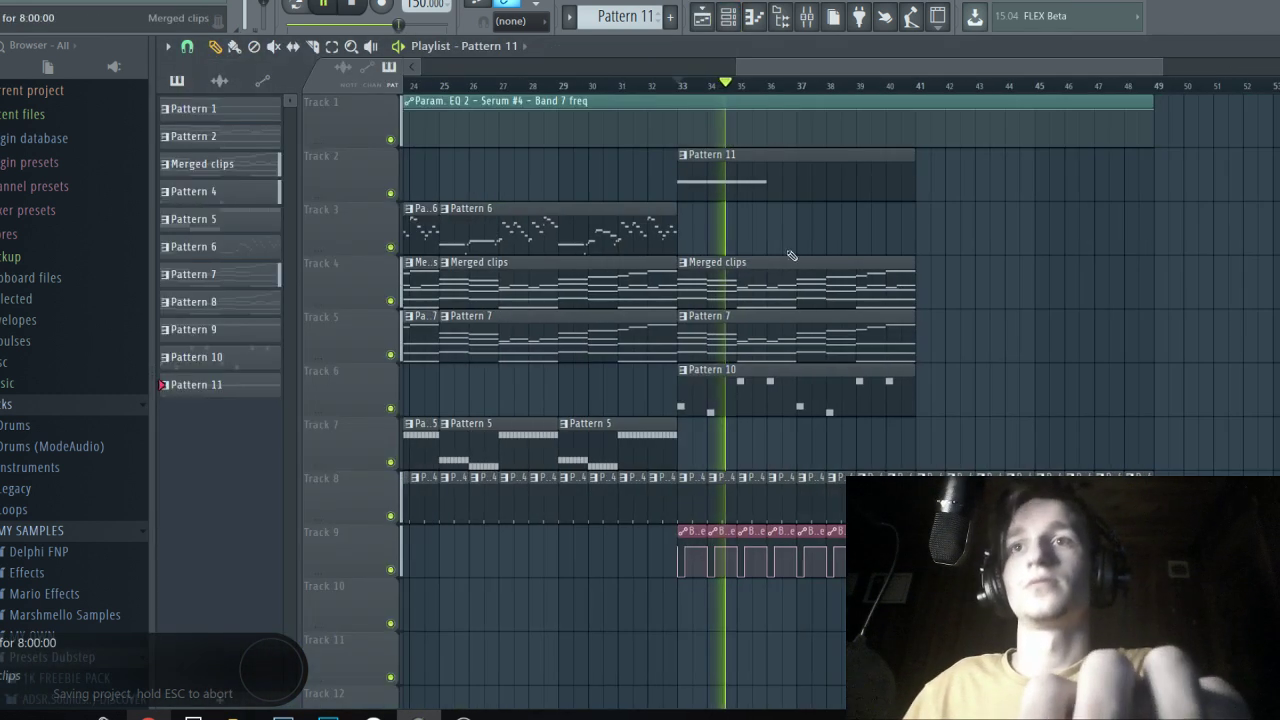
double_click(797, 195)
left_click(625, 442)
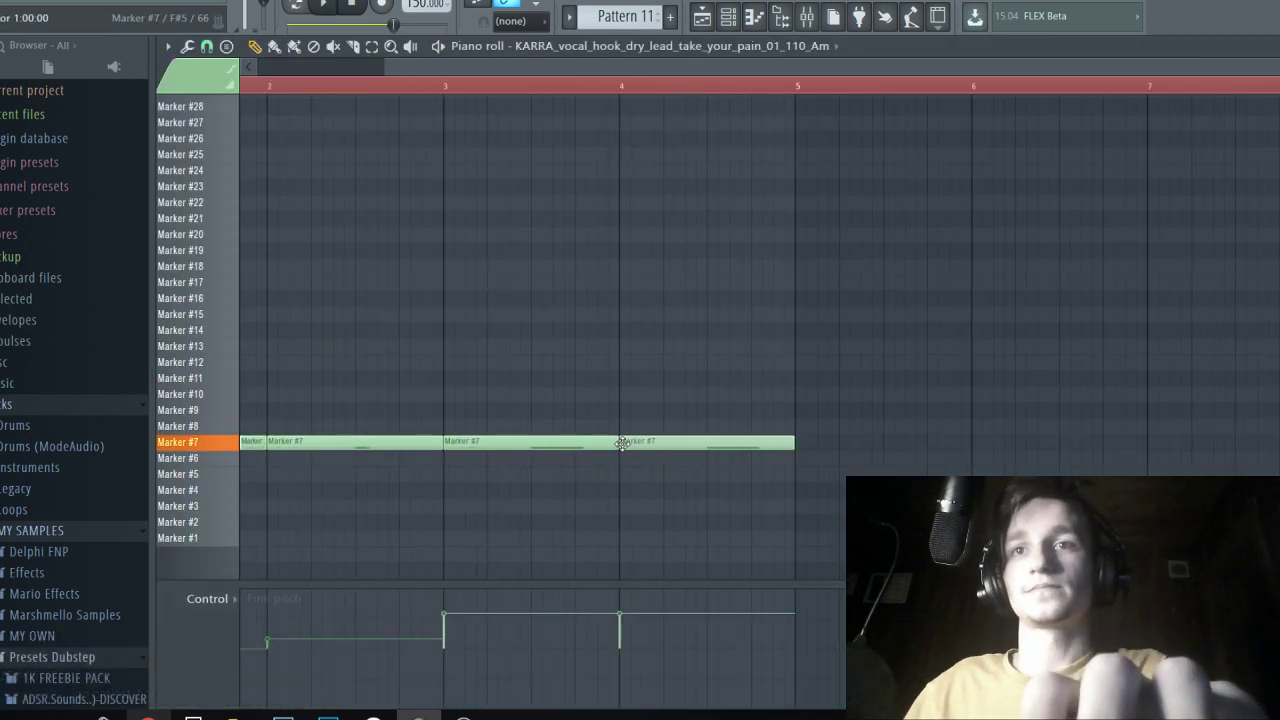
scroll(715, 110, "down", 2)
Open the KARRA vocal channel from the channel rack and switch to the YouTube livestream dashboard to read the chat.
left_click(728, 20)
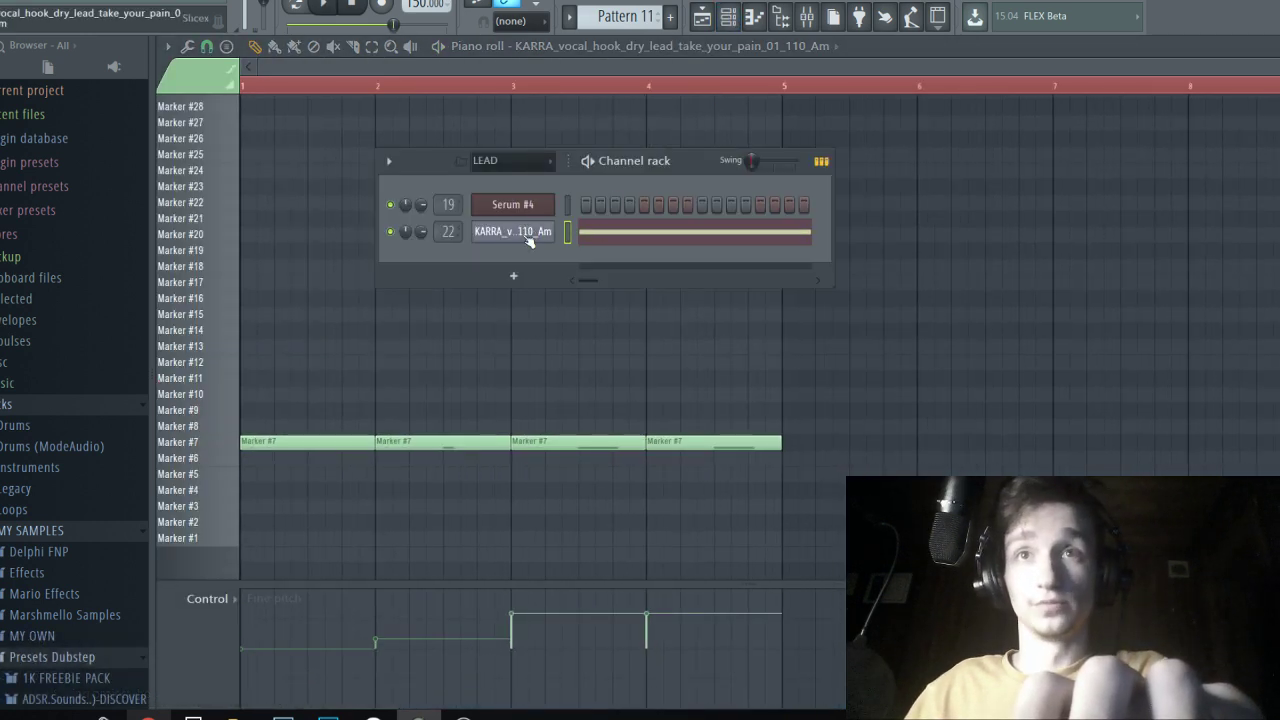
left_click(528, 238)
key("alt+Tab")
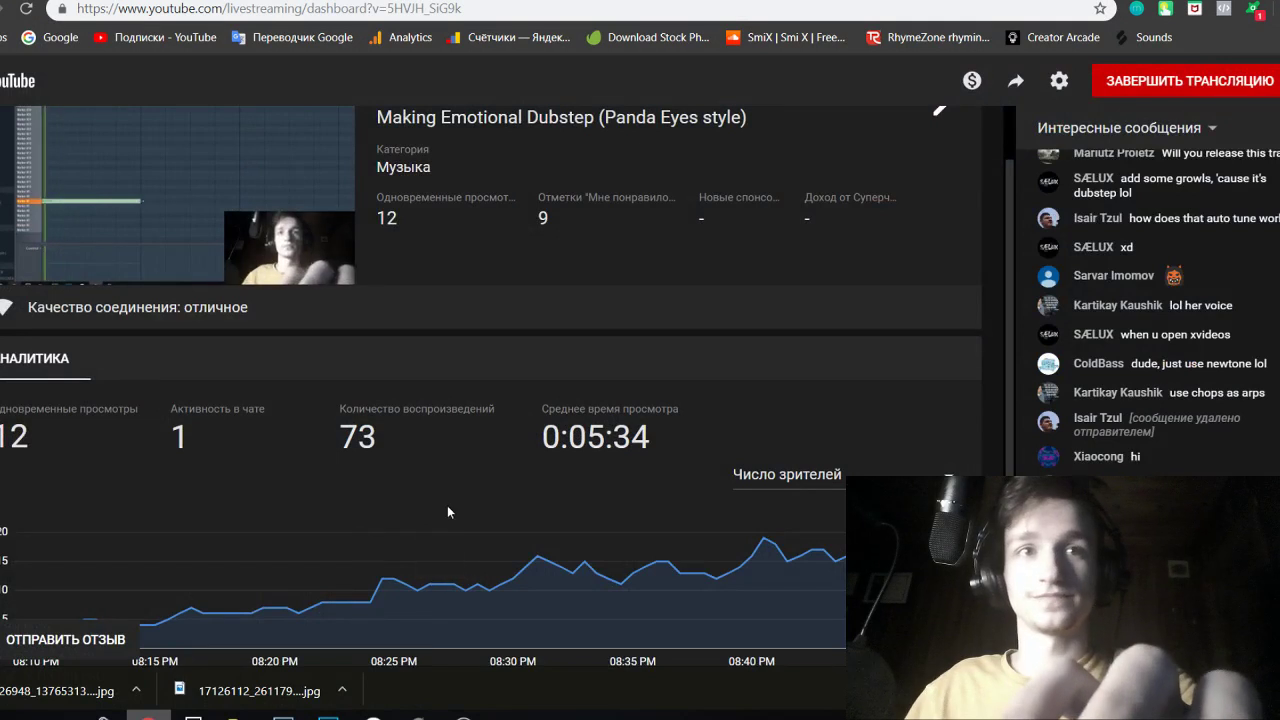
scroll(535, 498, "down", 1)
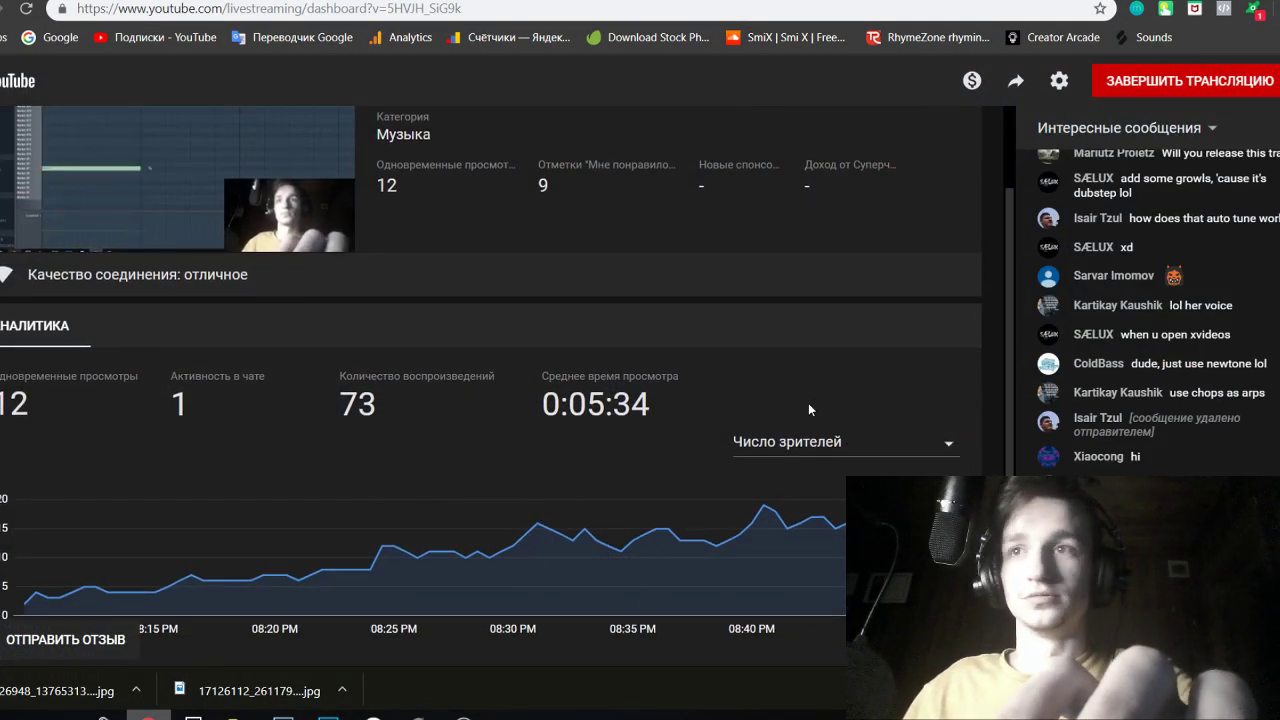
Check the livestream dashboard, switch back to FL Studio and save the project with the playlist open.
scroll(805, 398, "up", 1)
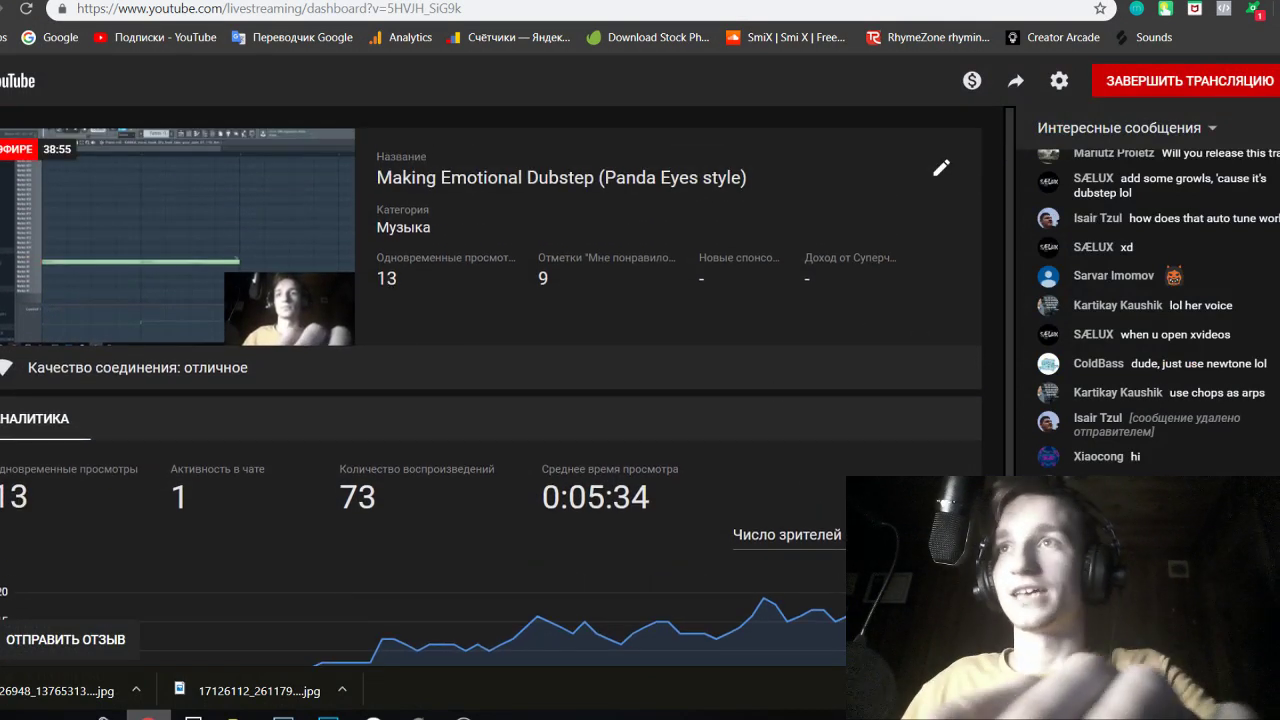
key("alt+Tab")
left_click(702, 18)
key("ctrl+s")
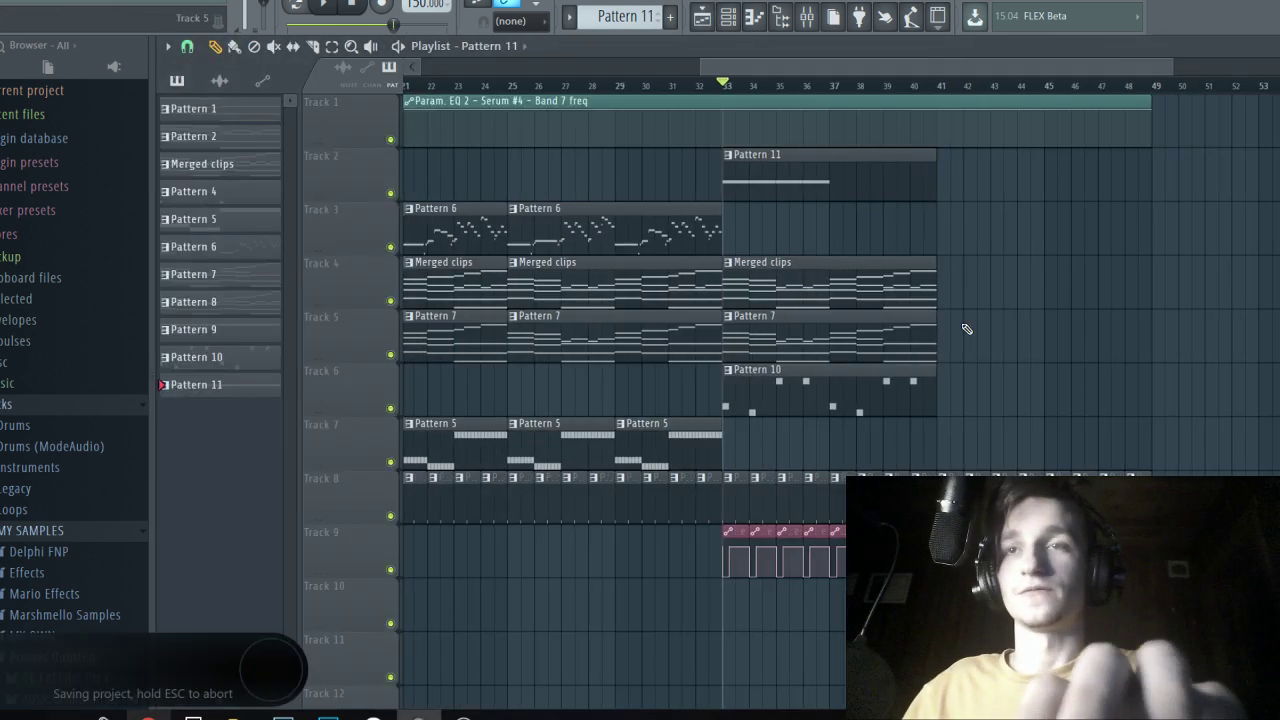
scroll(985, 328, "down", 3)
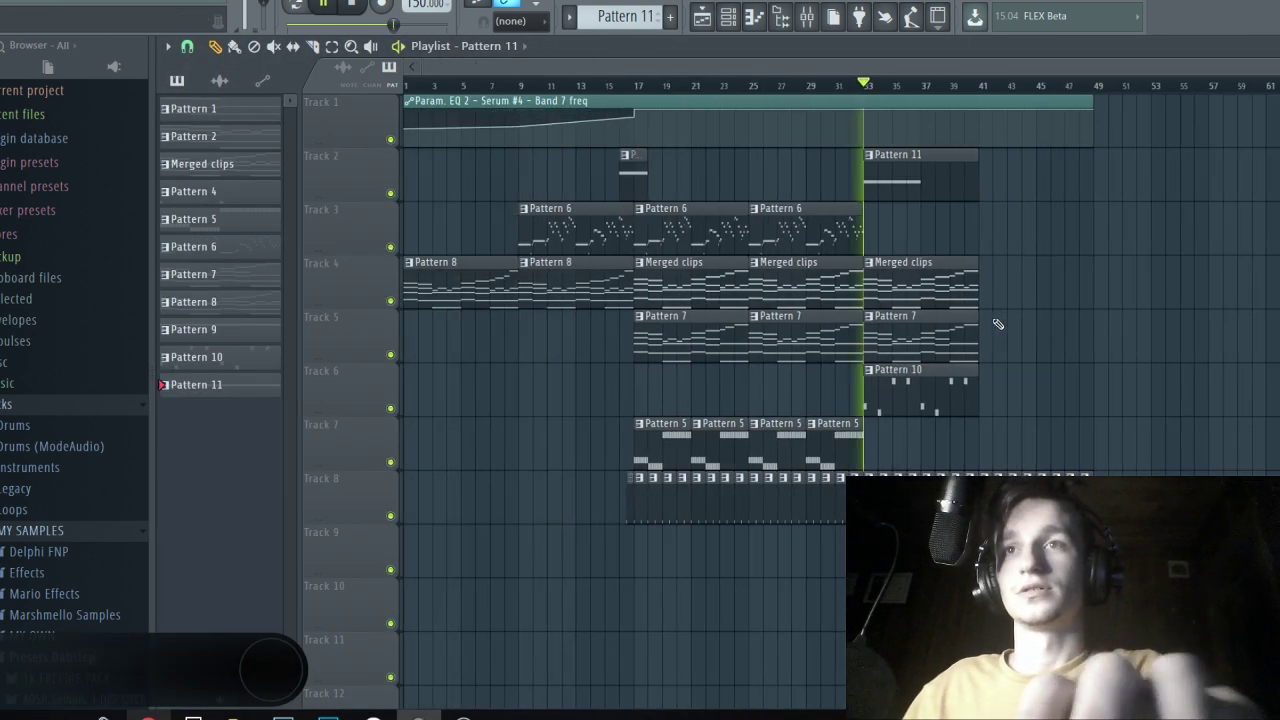
Add Fruity Delay 3 to the KARRA vocal mixer track with a lower feedback level, placed directly after CamelCrusher.
left_click(807, 18)
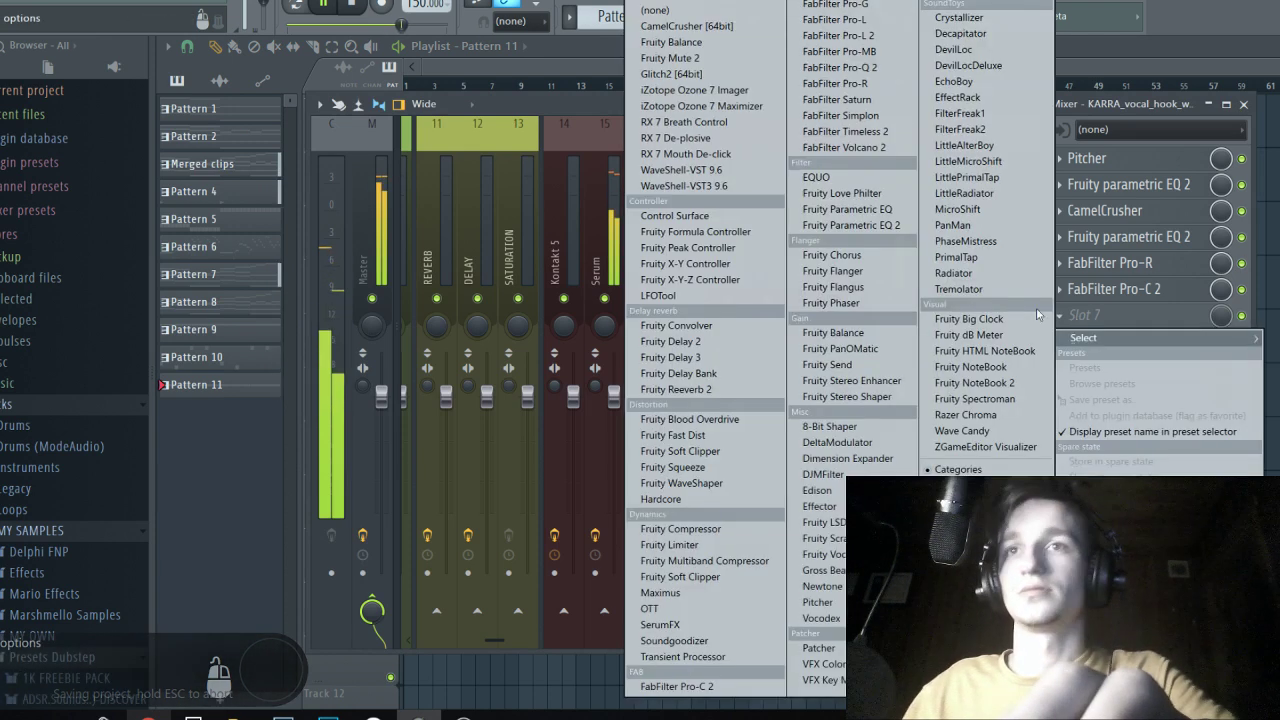
left_click(1068, 316)
mouse_move(1085, 338)
left_click(730, 357)
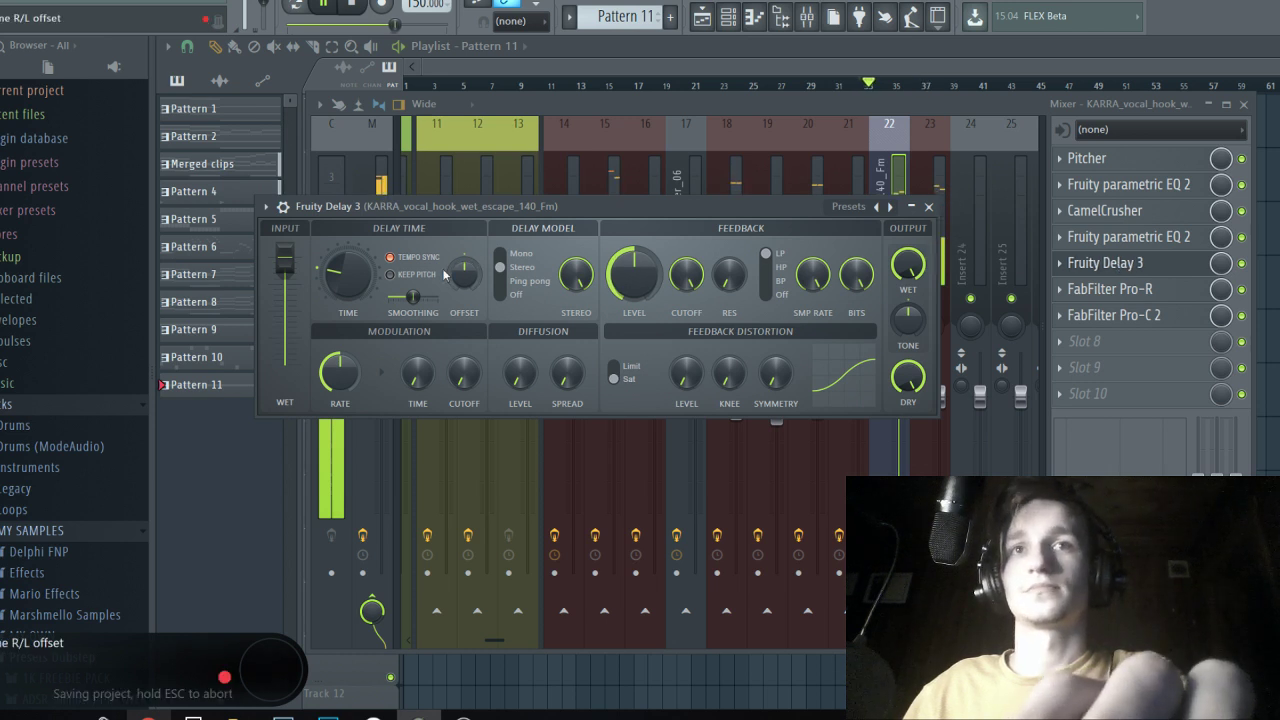
left_click_drag(1128, 268, 1136, 242)
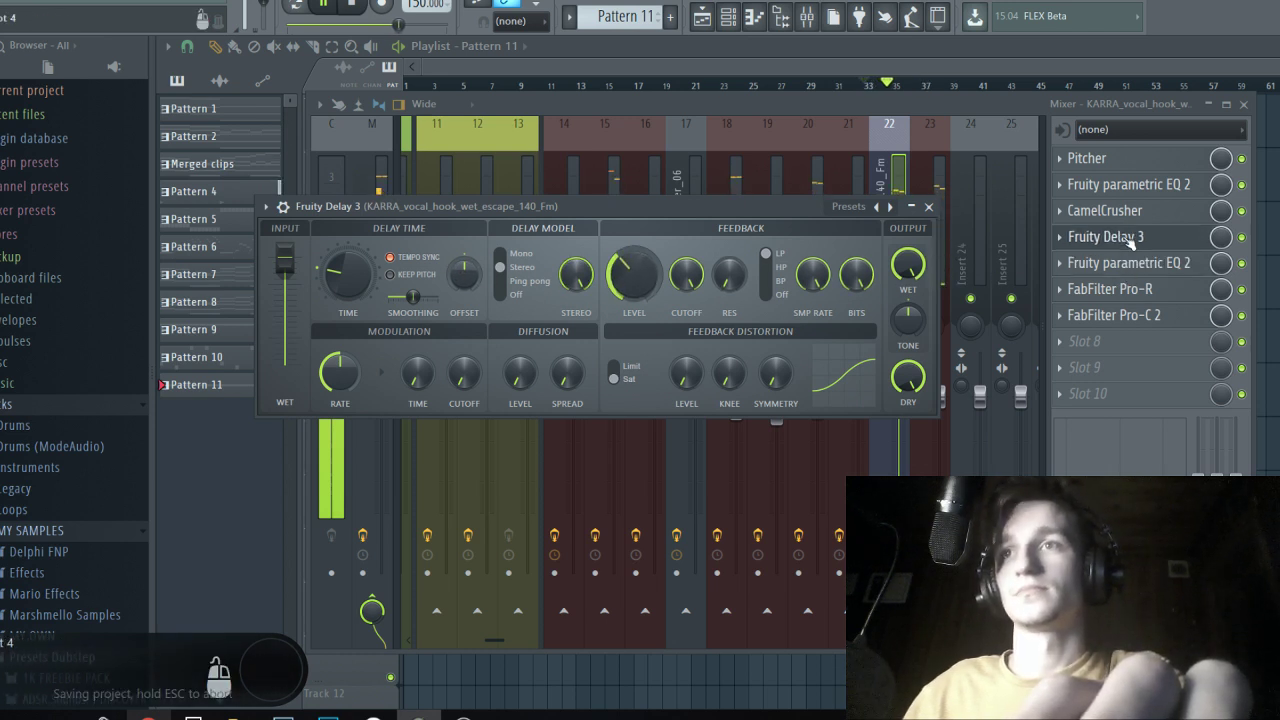
Route the KARRA vocal mixer track to the Lead bus.
scroll(862, 199, "up", 5)
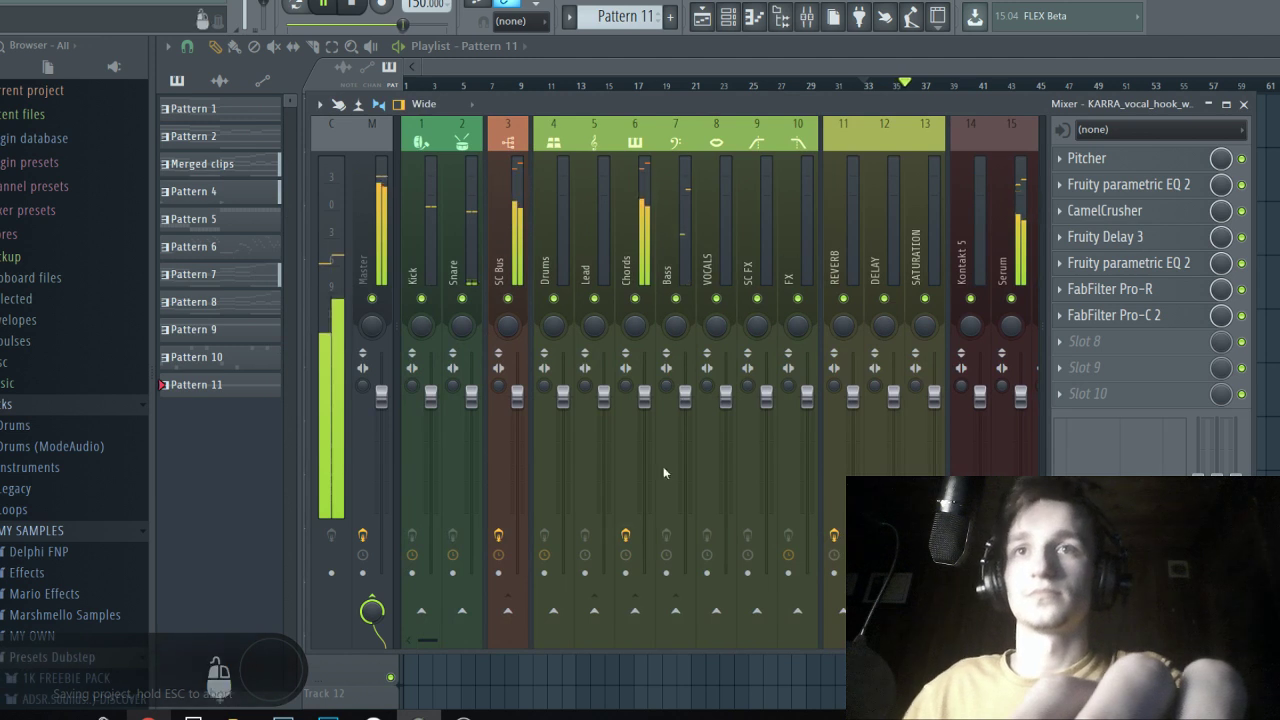
right_click(595, 611)
left_click(641, 641)
scroll(724, 240, "down", 6)
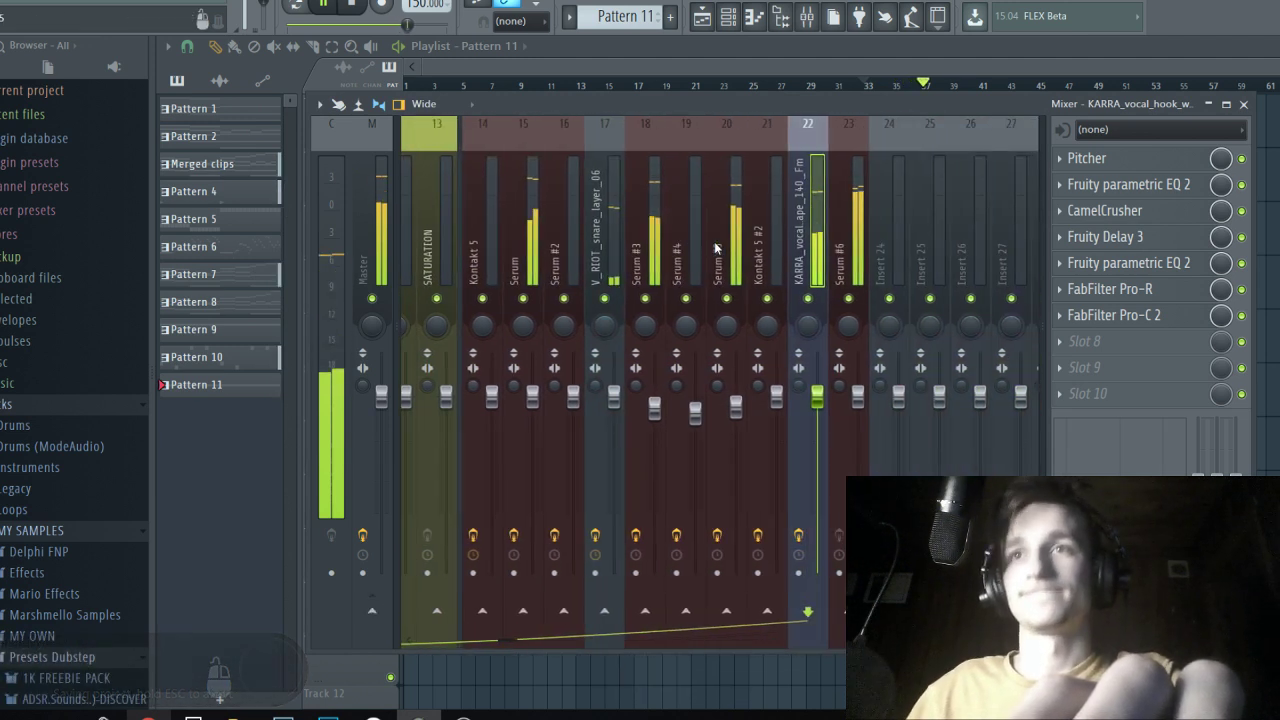
Shorten the Pattern 11 clip at bar 33 to four bars and duplicate it at bar 37 on Track 2.
left_click(702, 17)
left_click(908, 185)
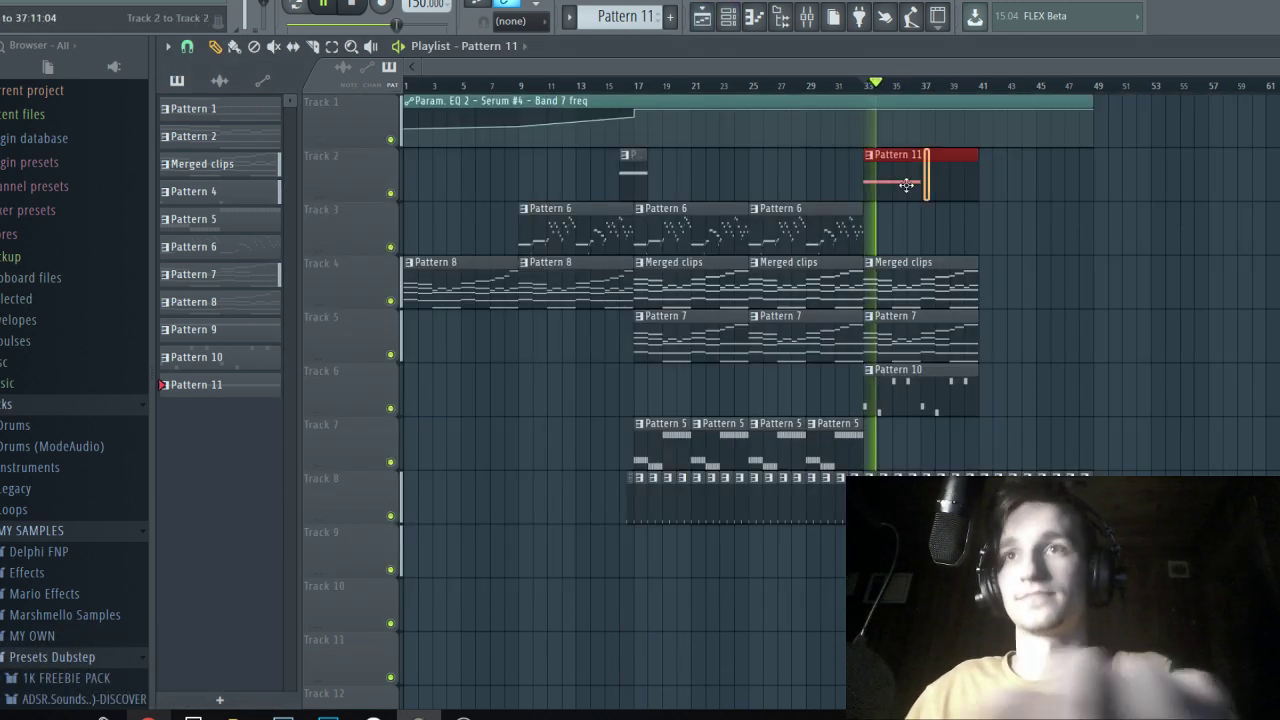
left_click(988, 184)
right_click(993, 180)
left_click_drag(979, 176, 921, 180)
left_click_drag(928, 182, 912, 182, "ctrl")
key("ctrl+b")
left_click(1066, 241, "ctrl")
In Pattern 11, shorten the bar 3 slice to three beats, add a one-beat Marker #10 slice after it with raised fine pitch, and audition it.
double_click(886, 177)
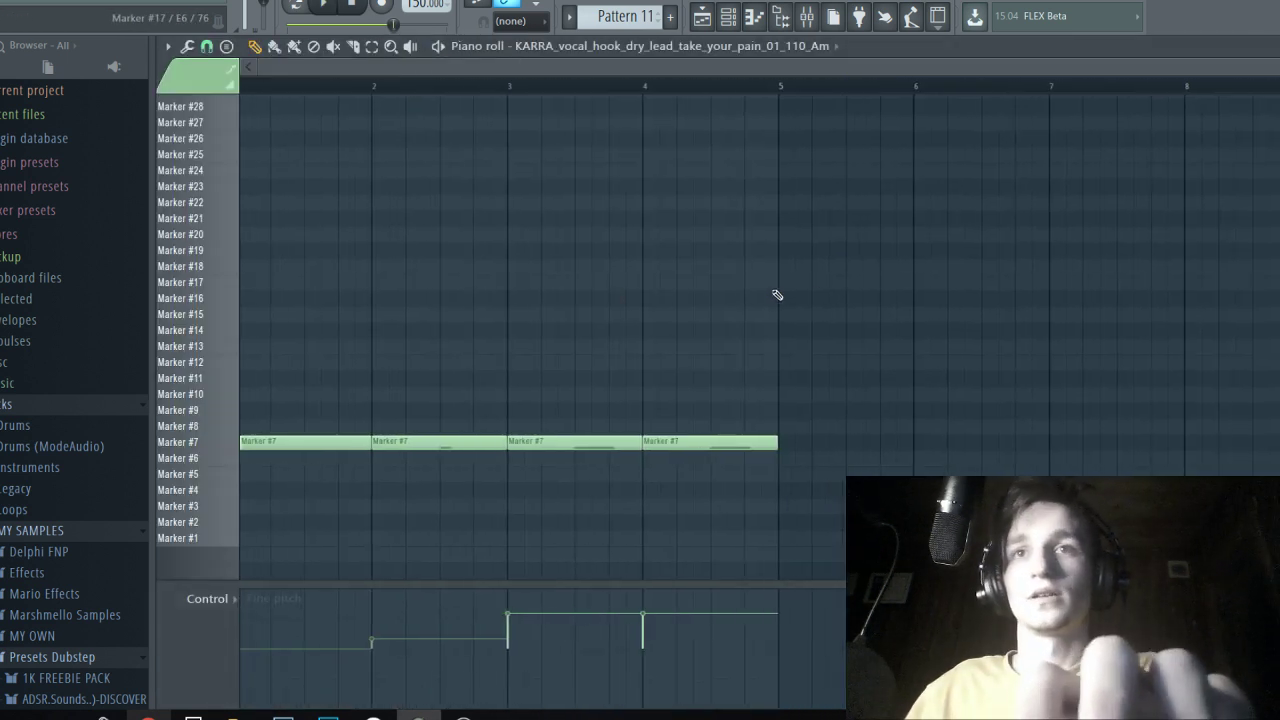
left_click(615, 300)
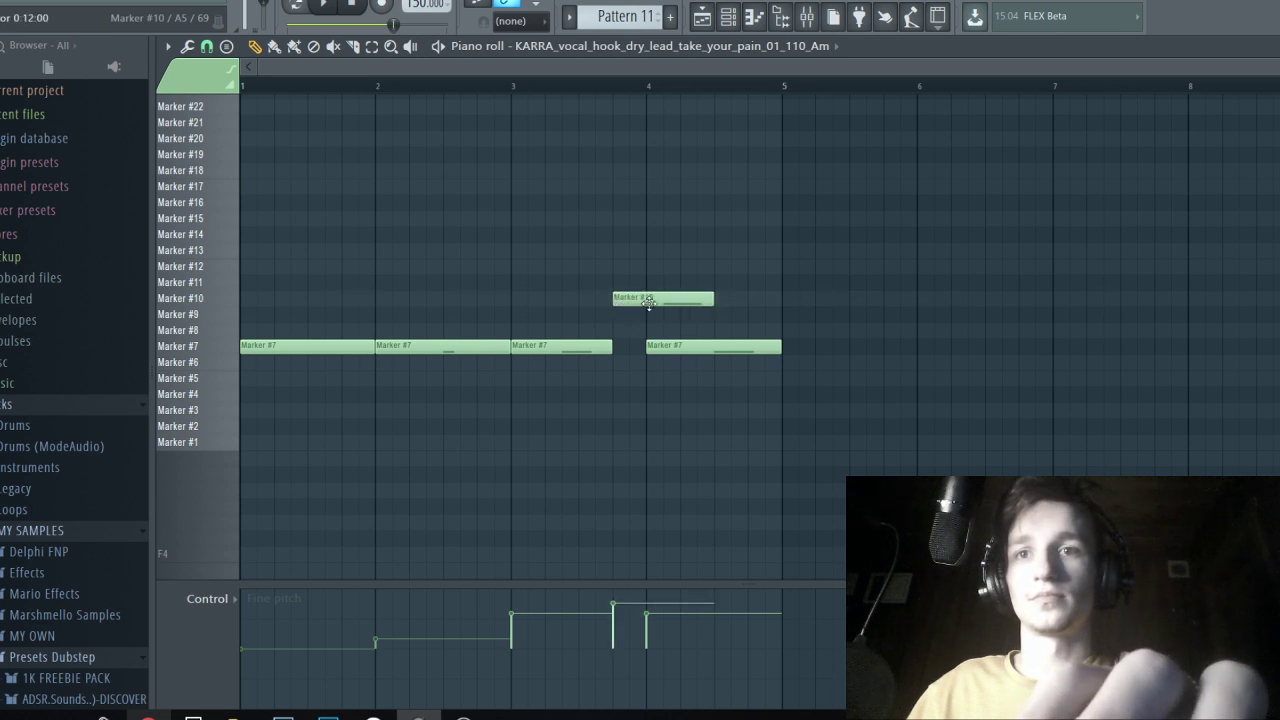
key("space")
left_click_drag(710, 298, 646, 298)
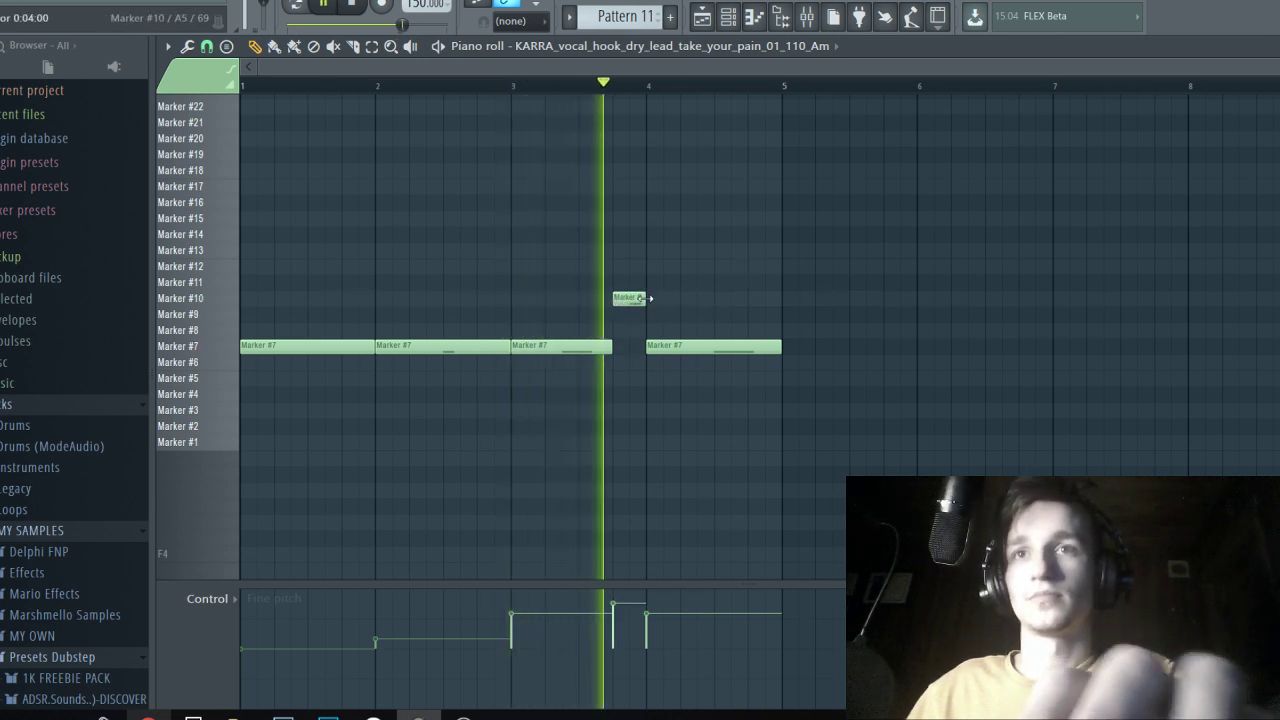
key("space")
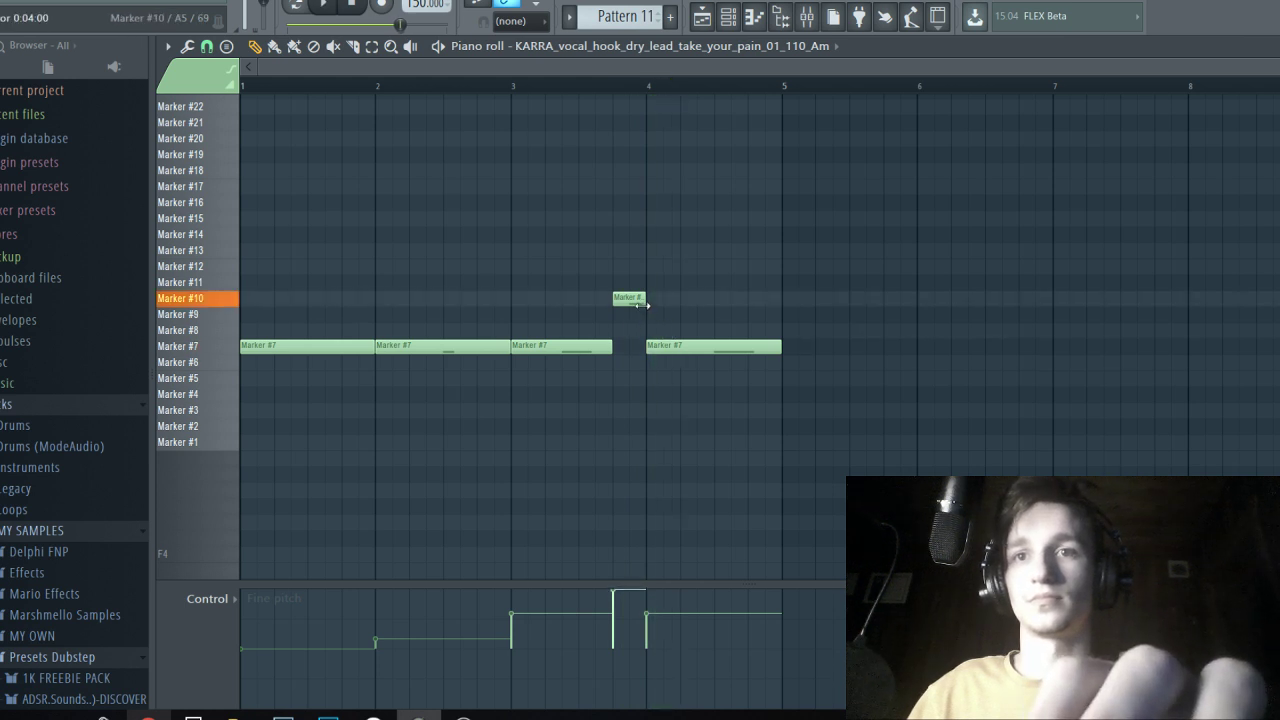
key("space")
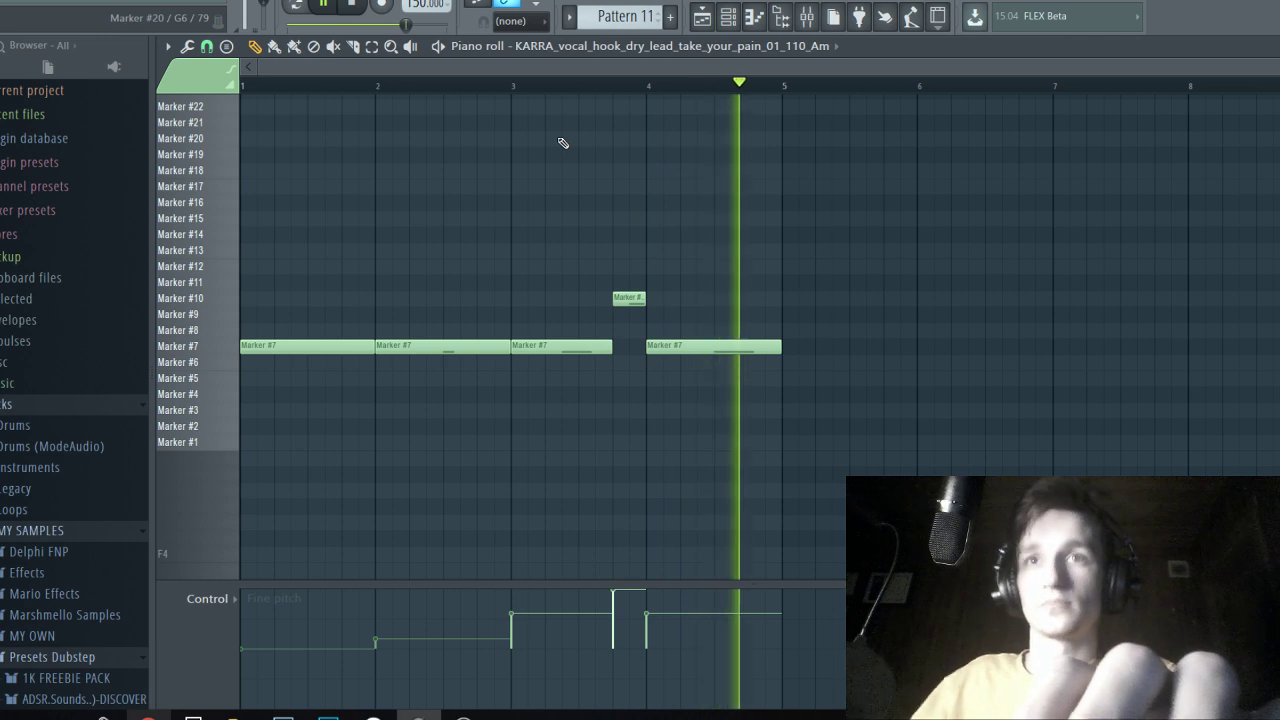
key("F5")
scroll(915, 215, "down", 1)
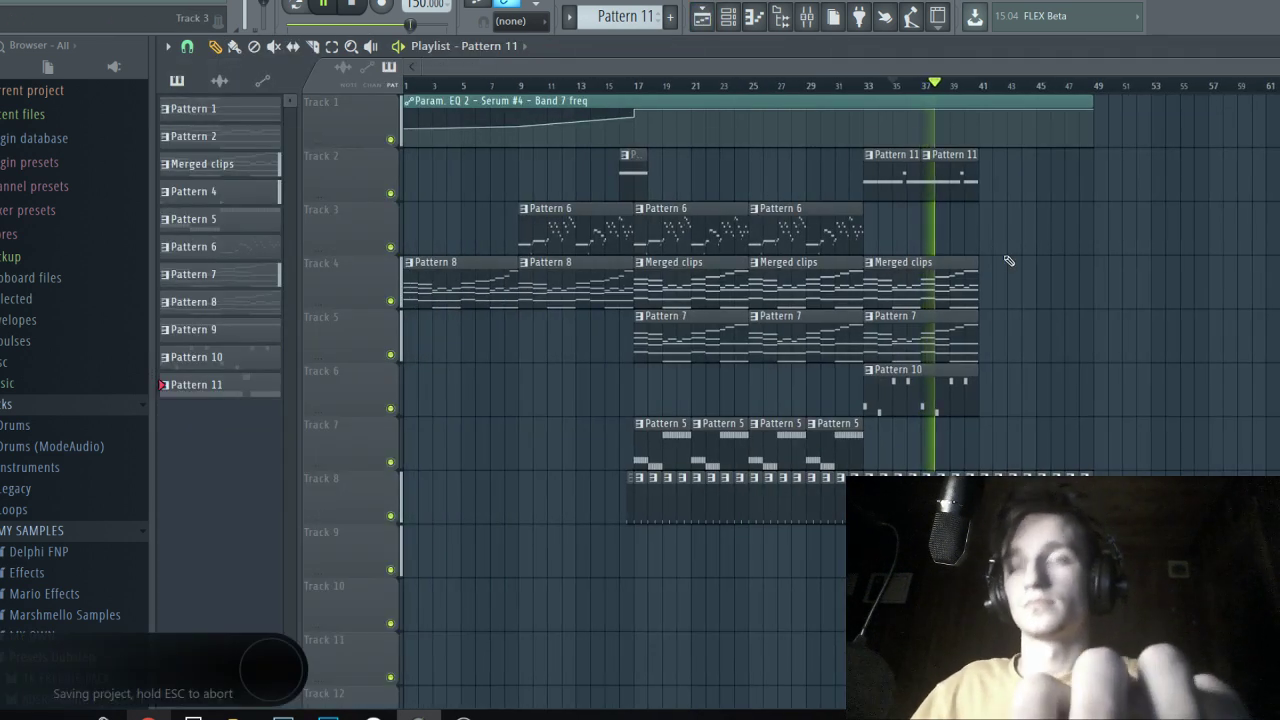
scroll(888, 300, "up", 1)
scroll(840, 300, "down", 1)
left_click(850, 238, "ctrl")
left_click_drag(849, 238, 631, 502)
left_click_drag(654, 457, 1066, 430)
key("ctrl+z")
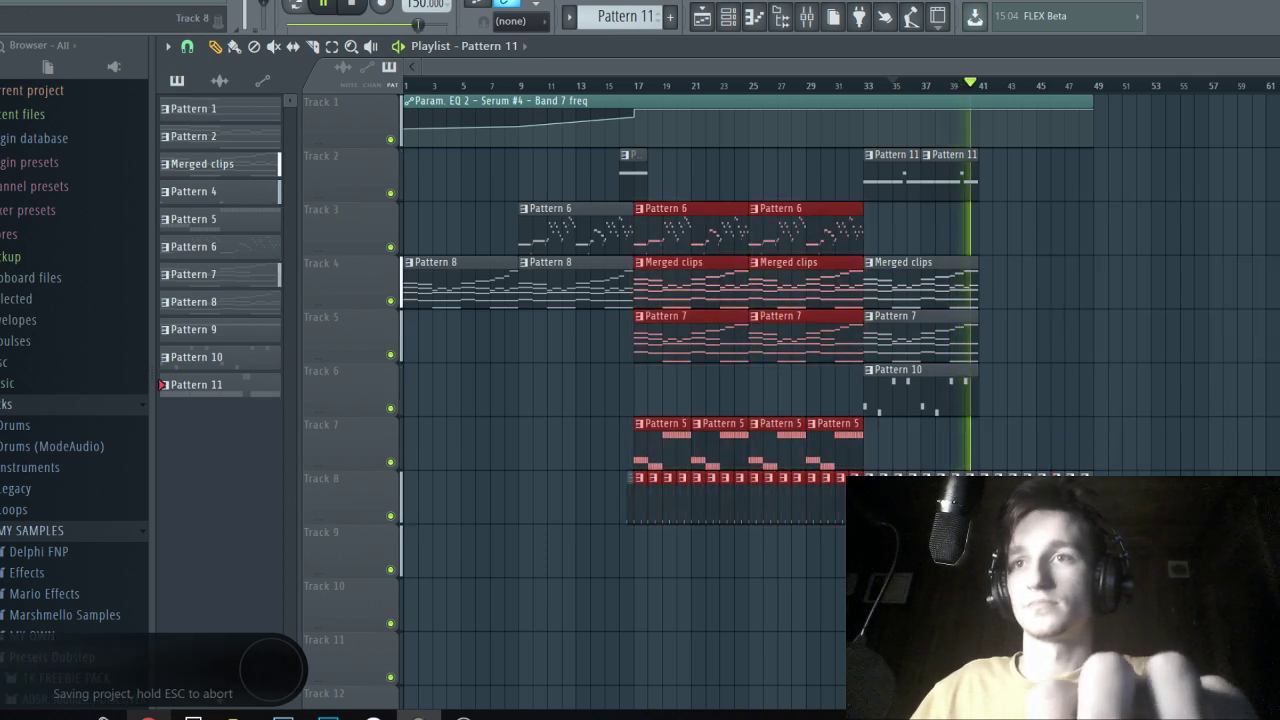
key("ctrl+d")
key("space")
Duplicate the Pattern 10 clip at bar 41 on Track 6 and play the arrangement from the start.
scroll(1043, 434, "up", 3)
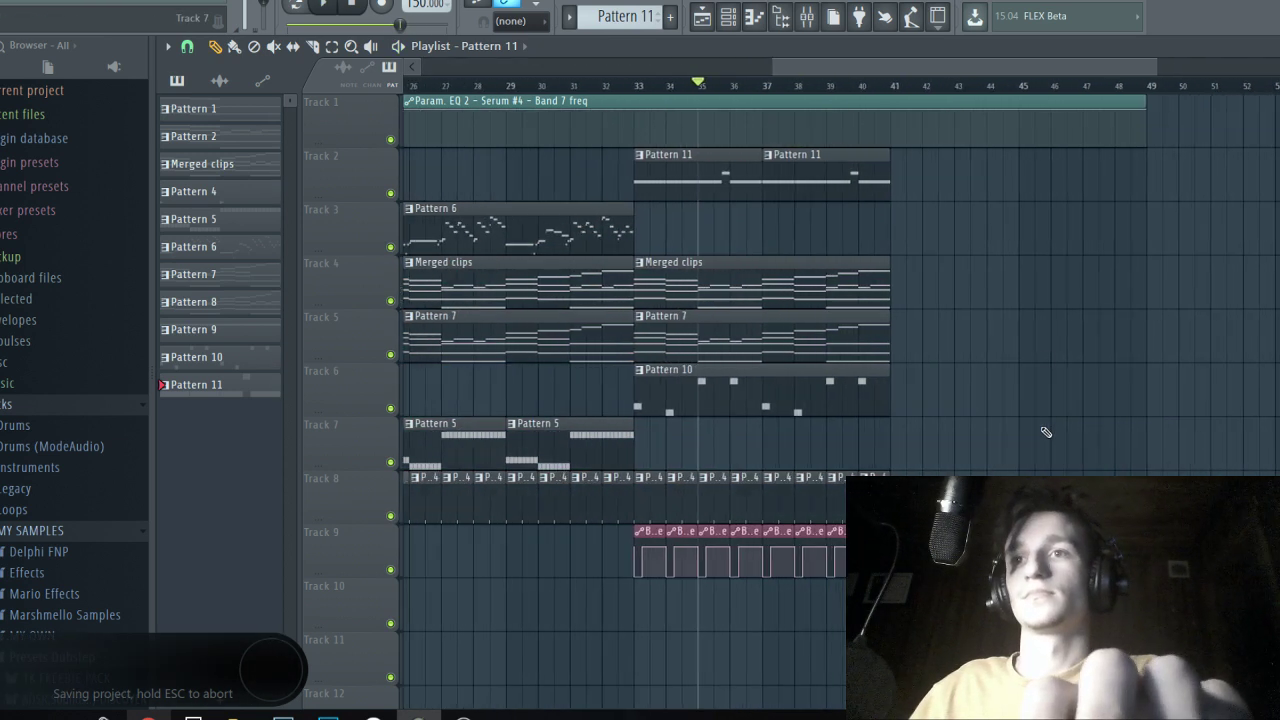
scroll(894, 256, "up", 1)
left_click_drag(905, 391, 834, 400)
key("ctrl+b")
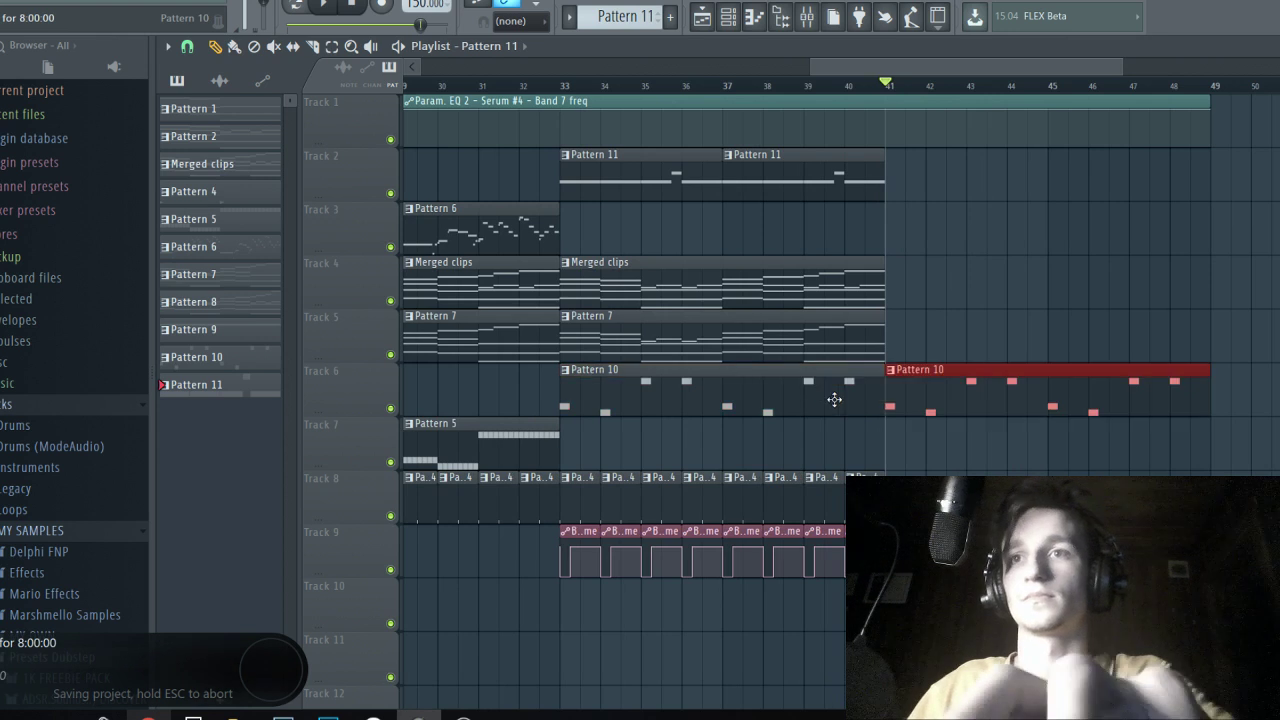
key("ctrl+d")
left_click_drag(903, 499, 681, 495)
scroll(802, 293, "down", 4)
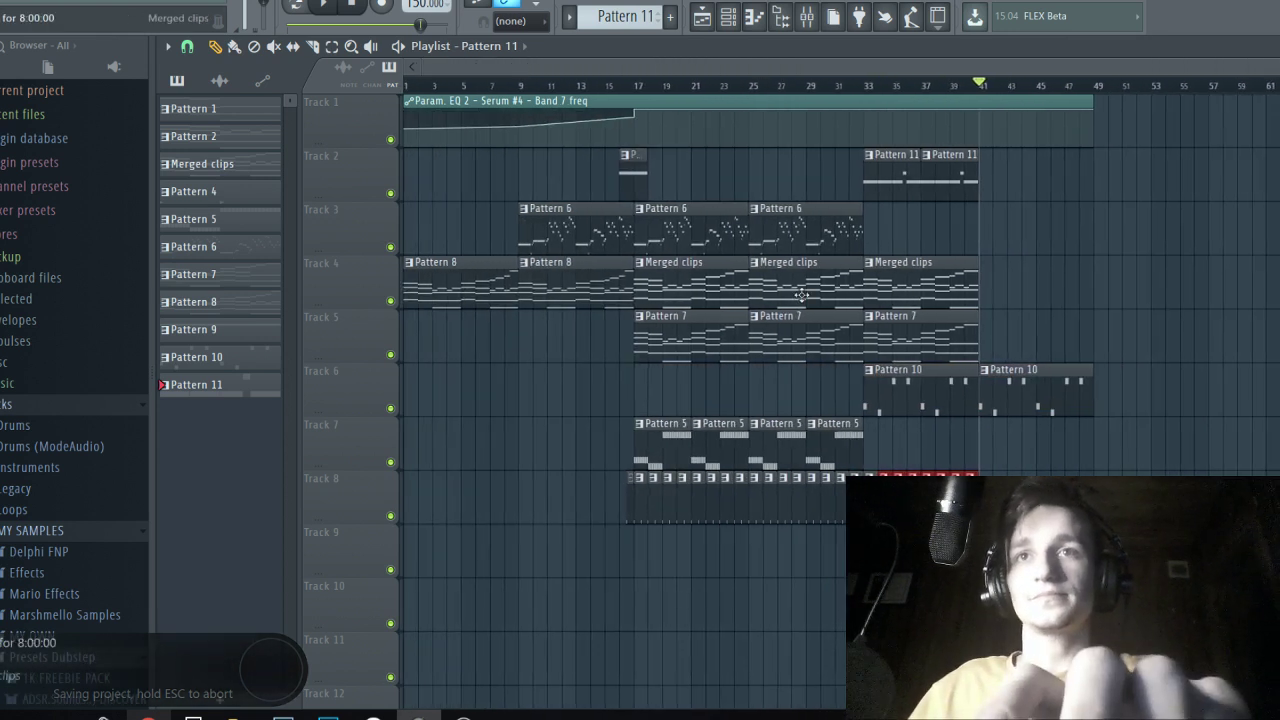
key("space")
scroll(340, 220, "up", 3)
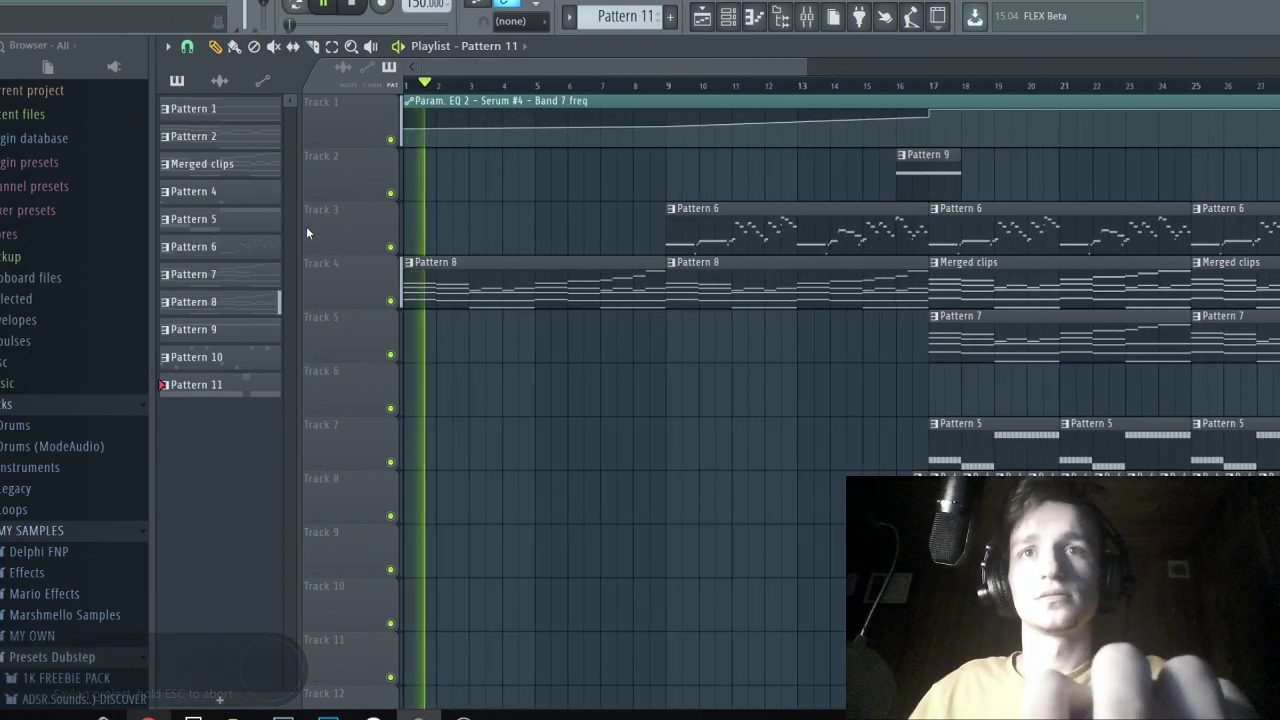
scroll(469, 414, "down", 3)
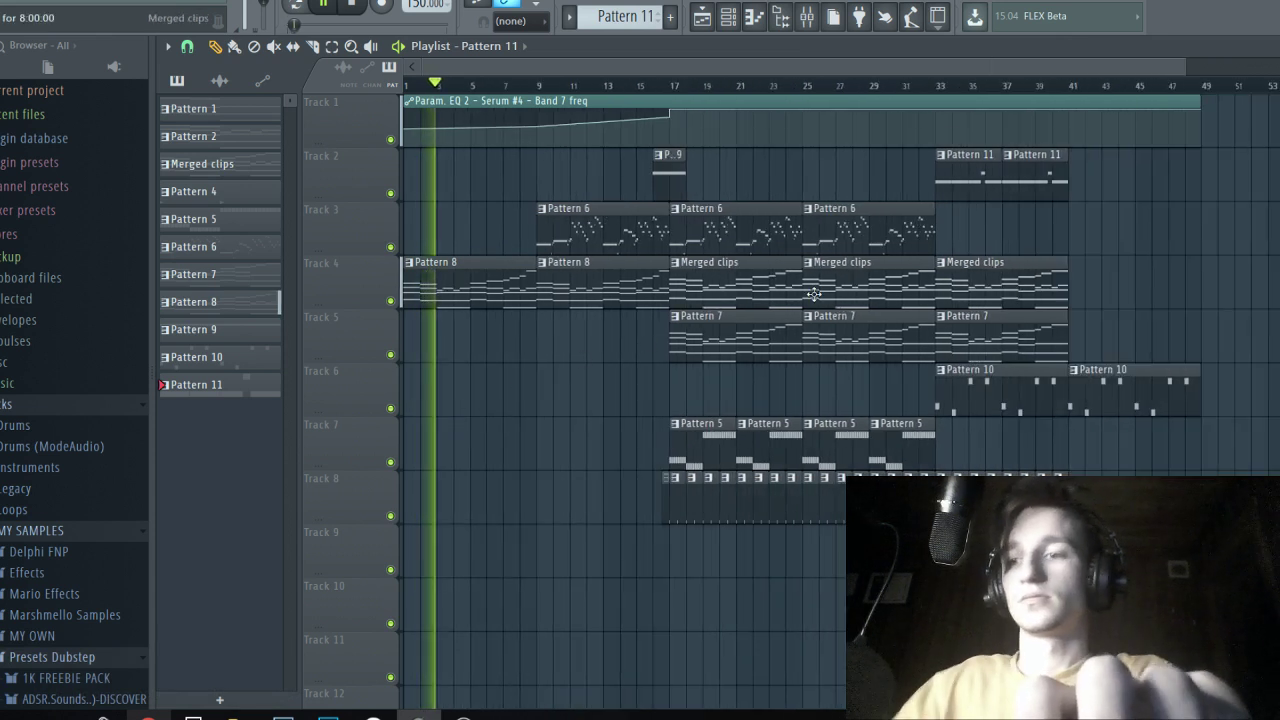
Move all clips below the automation down three tracks, keeping the Serum #4 EQ automation clip on Track 1.
key("shift+Down")
key("shift+Down")
key("shift+Down")
left_click_drag(711, 266, 563, 96)
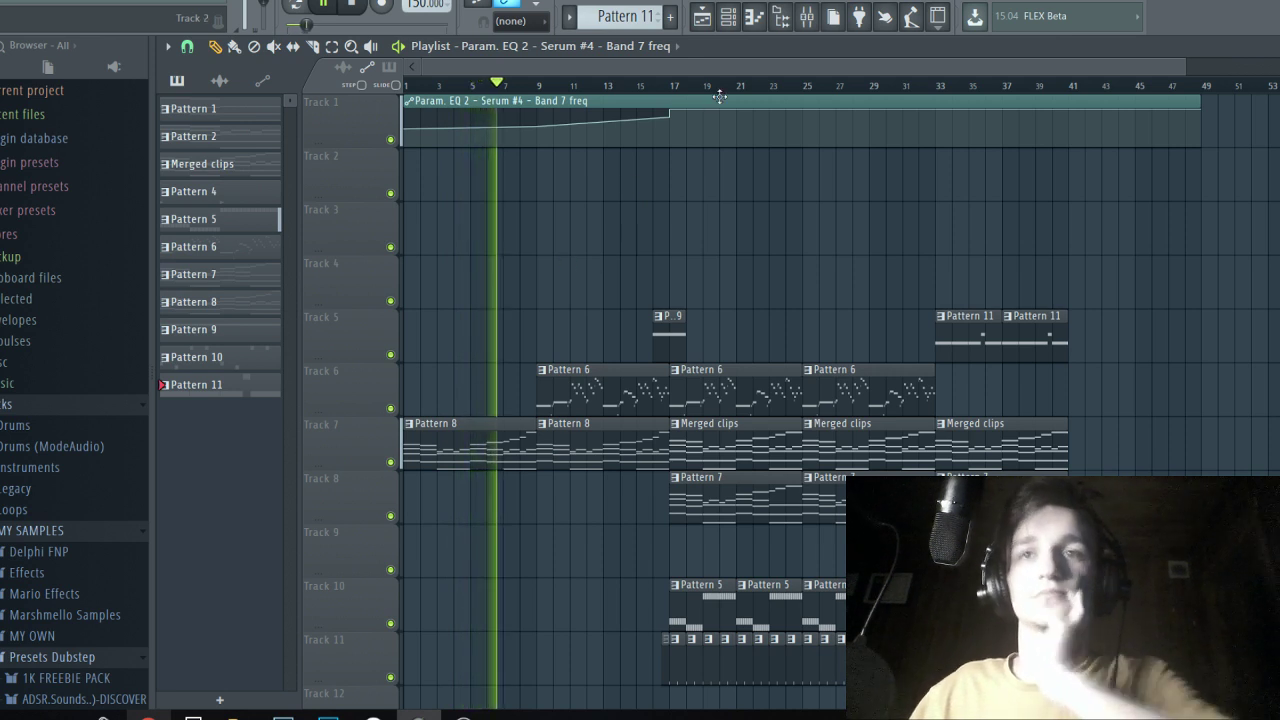
Move the two Pattern 11 clips up to Track 4, paste a copy at bar 1 and play from the start.
left_click(738, 27)
left_click(982, 322)
key("shift+c")
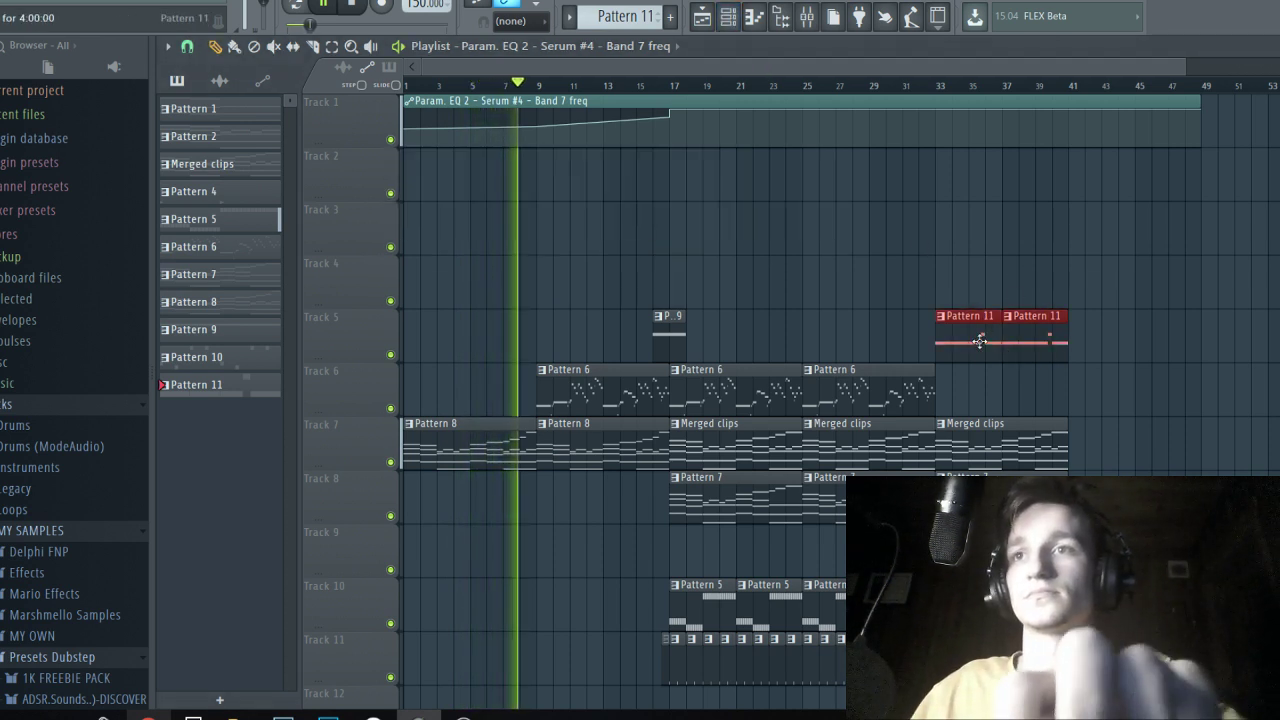
key("shift+Up")
key("ctrl+v")
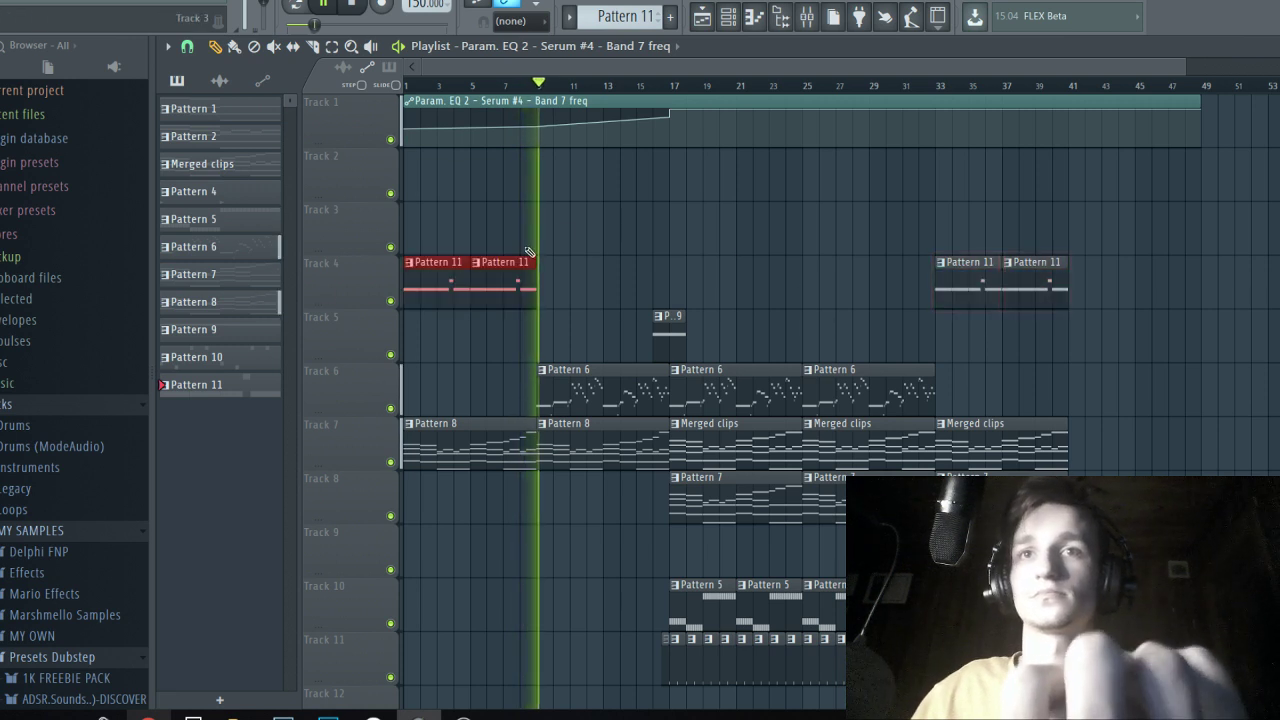
key("space")
key("space")
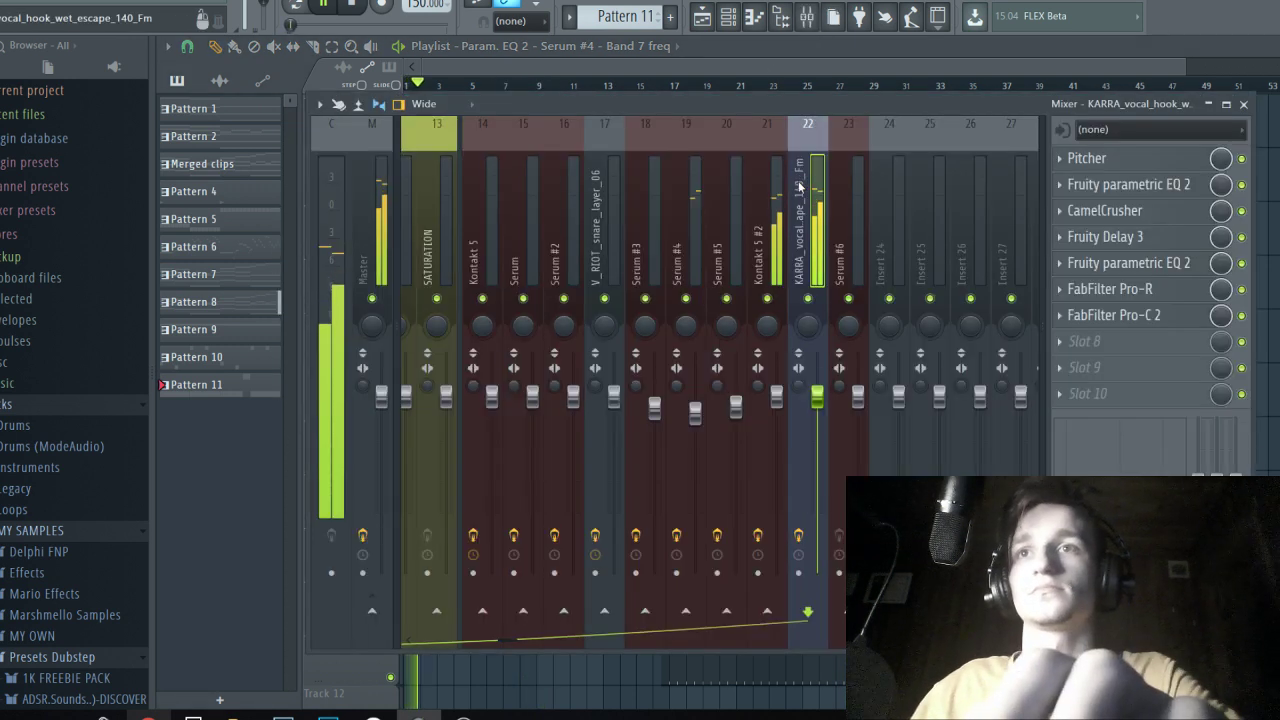
left_click(1140, 340)
mouse_move(1136, 346)
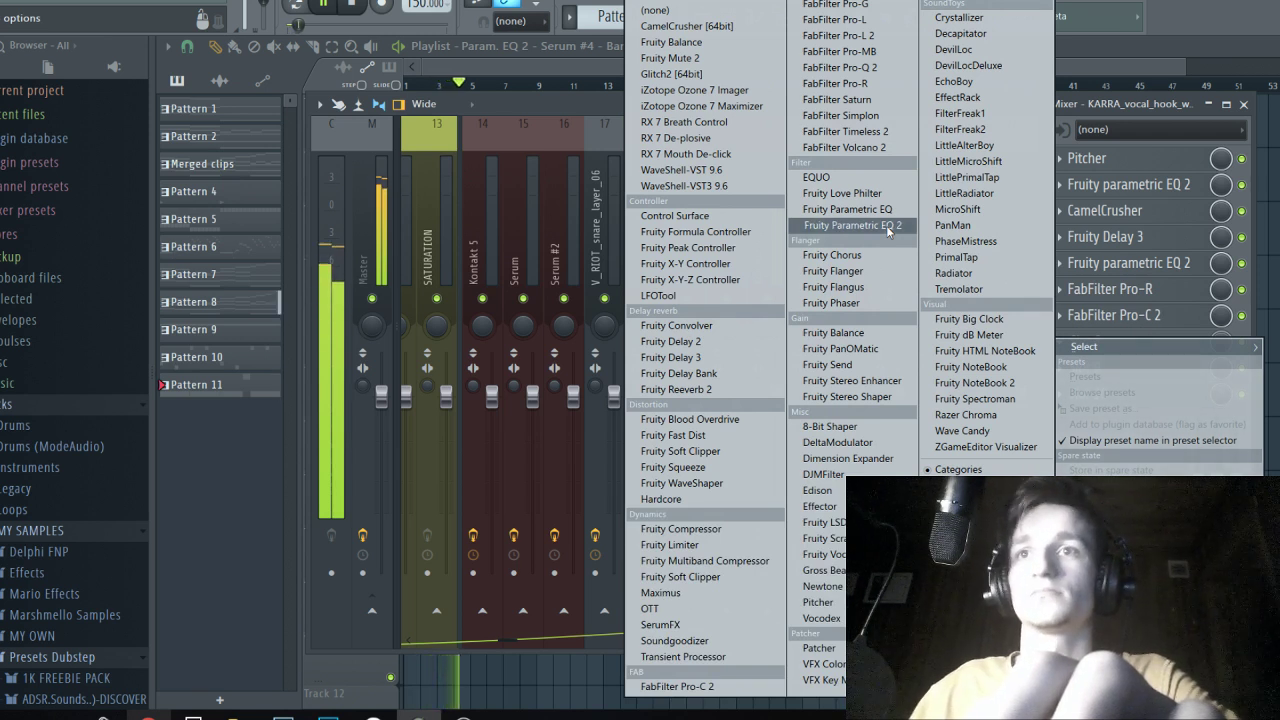
left_click(1133, 112)
left_click(813, 58)
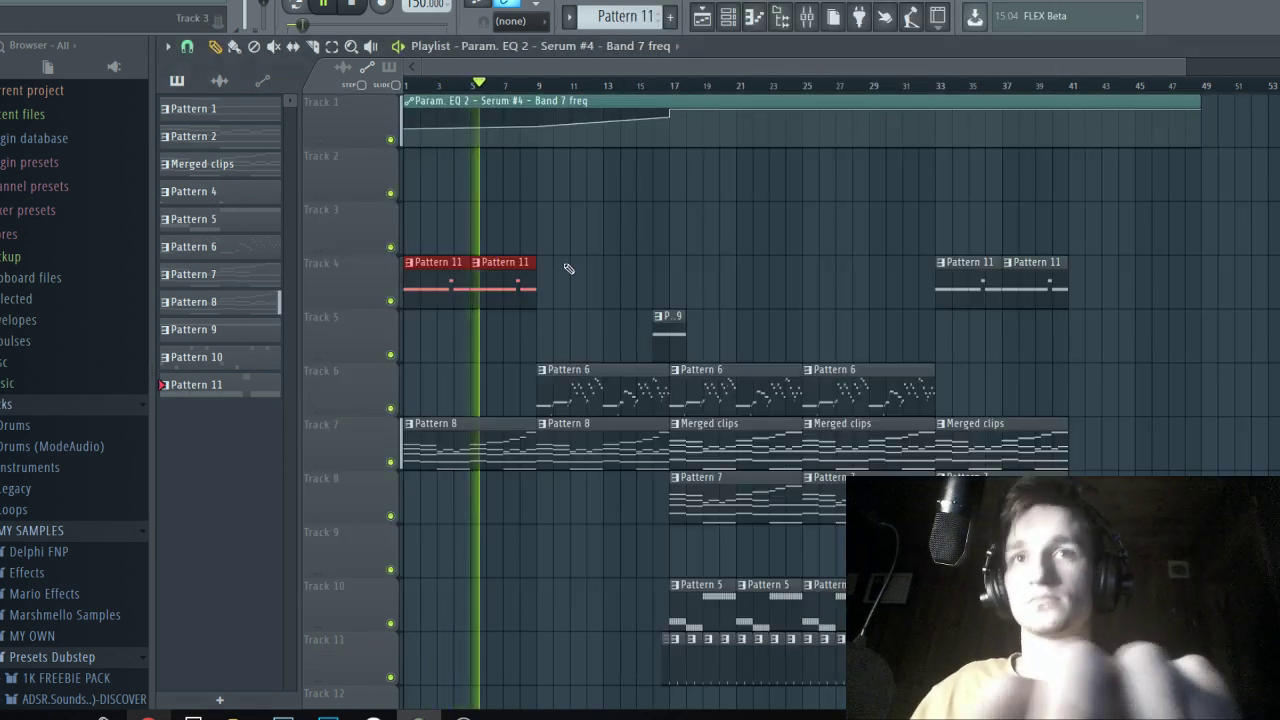
Duplicate the two Pattern 11 clips from bar 1 at bar 9 on Track 4 and save the project.
key("ctrl+b")
key("ctrl+d")
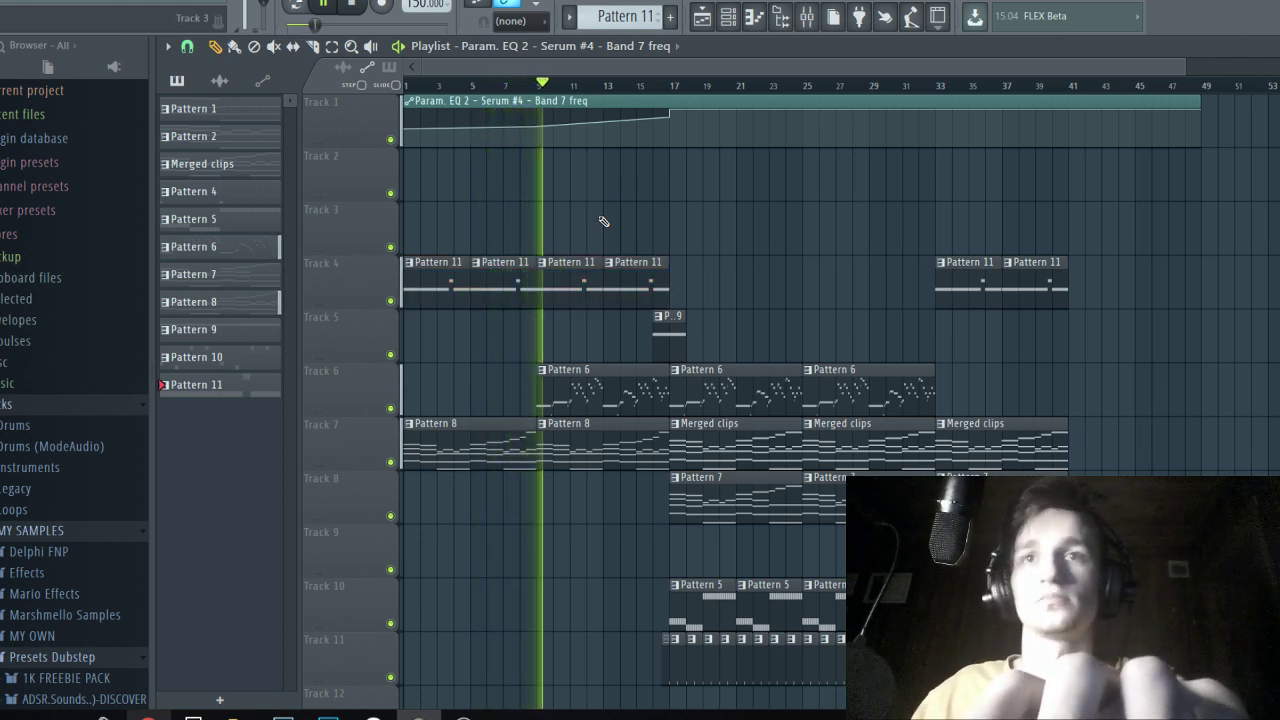
key("F9")
key("F9")
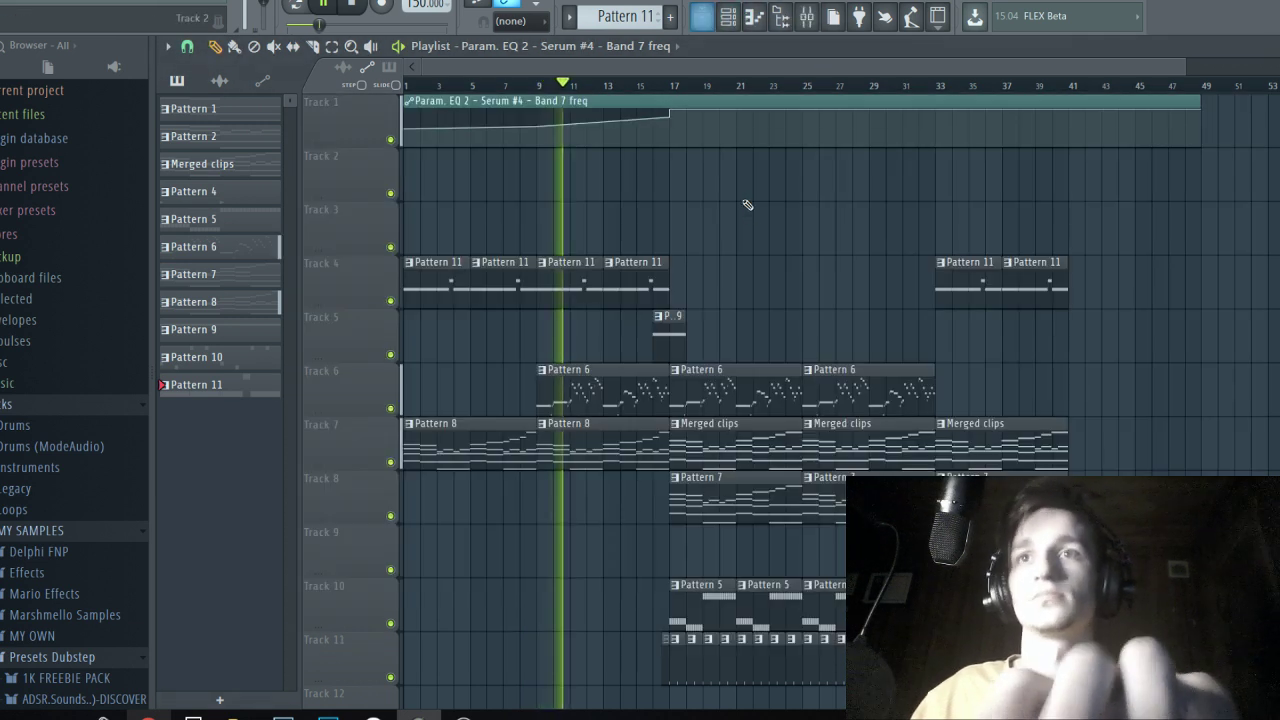
key("ctrl+s")
Duplicate the four Pattern 11 clips of bars 1 to 16 into bars 17 to 32 on Track 4.
left_click_drag(757, 270, 226, 276)
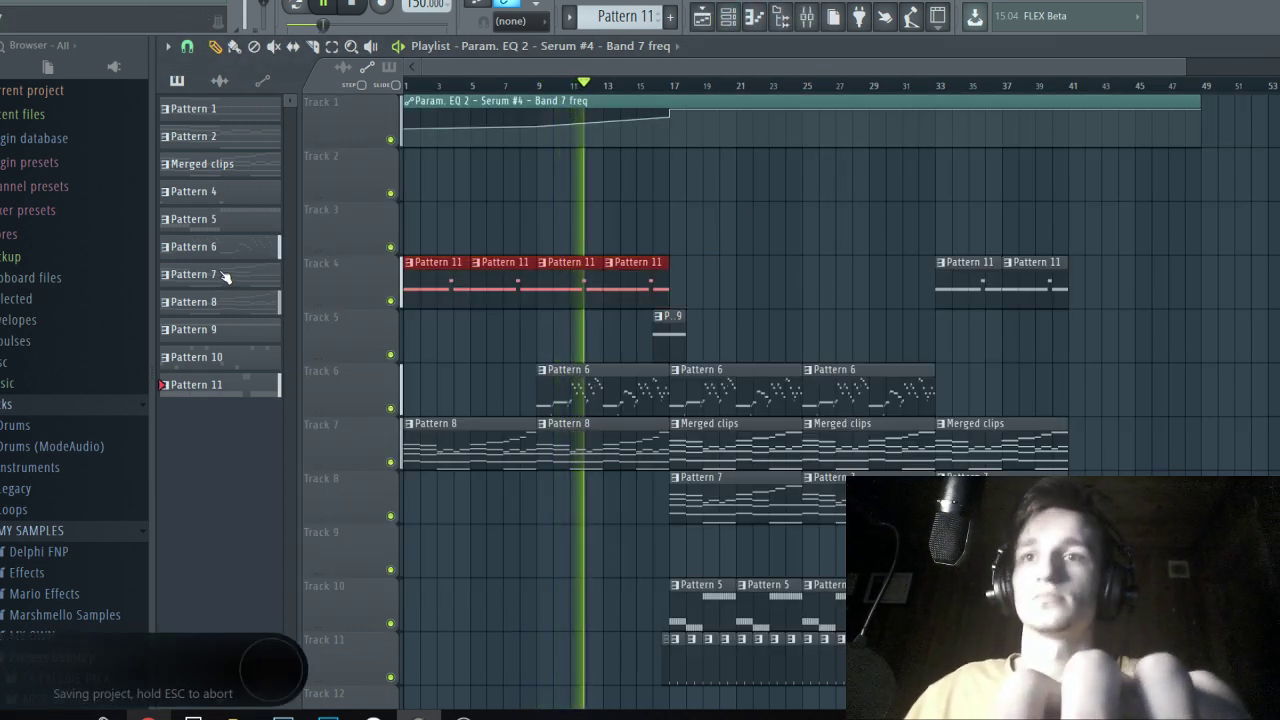
right_click(698, 210)
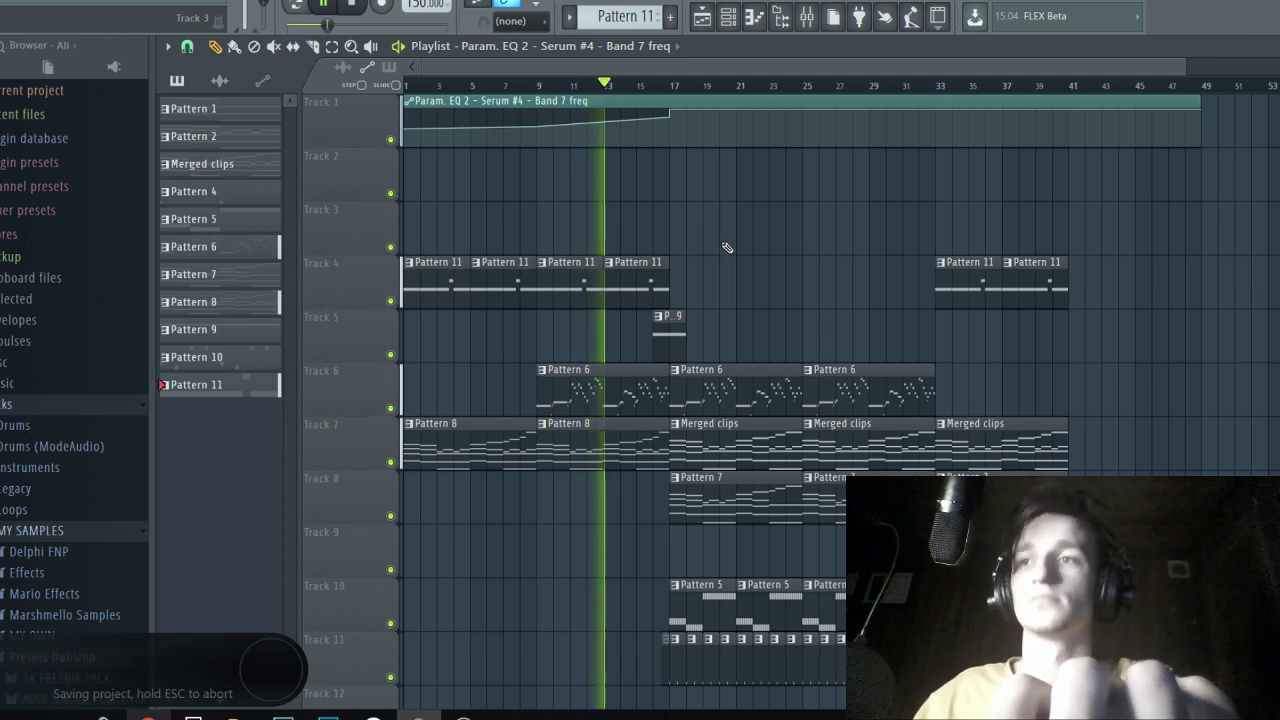
scroll(714, 274, "down", 5)
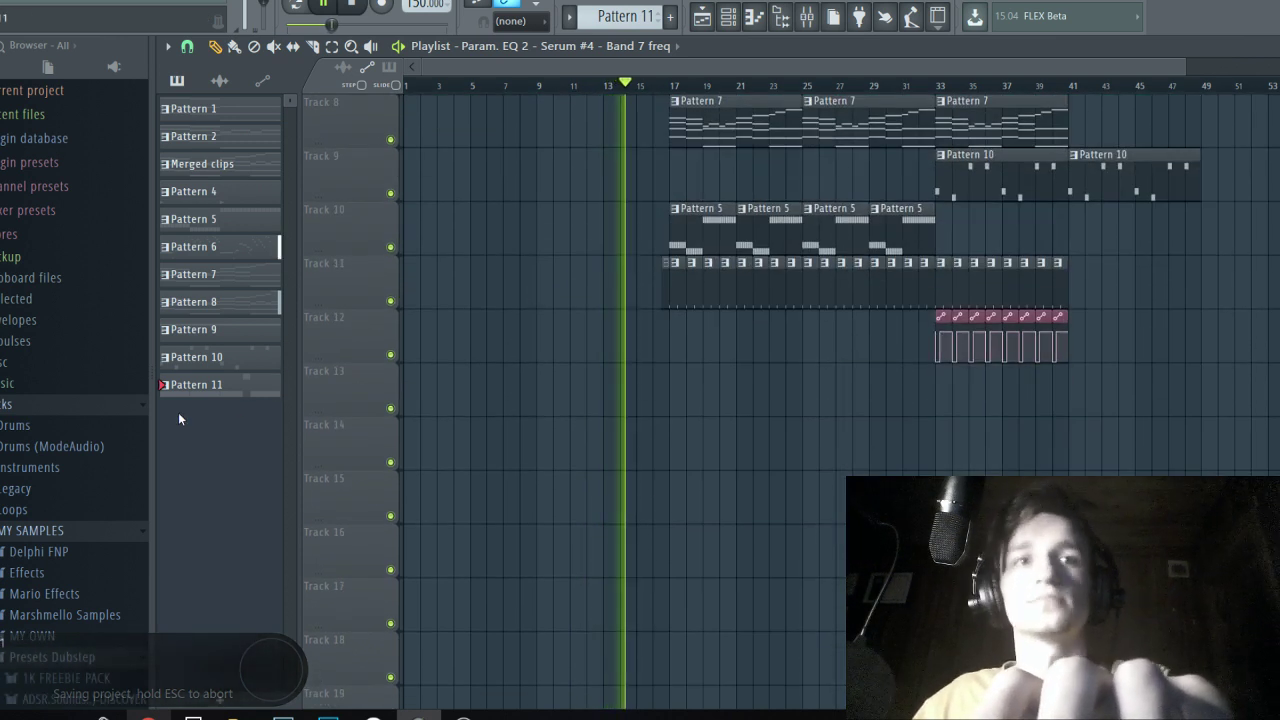
scroll(543, 380, "down", 1)
scroll(580, 377, "up", 6)
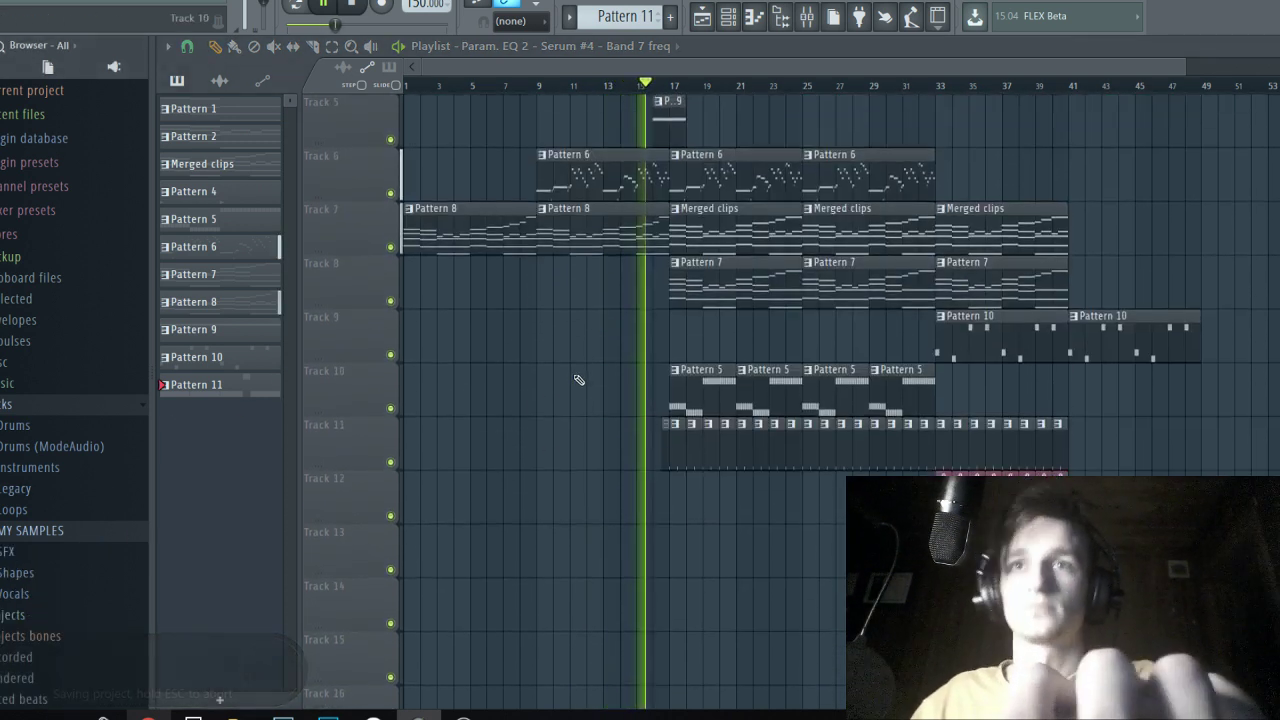
left_click_drag(660, 290, 426, 278)
key("ctrl+b")
left_click(700, 234, "ctrl")
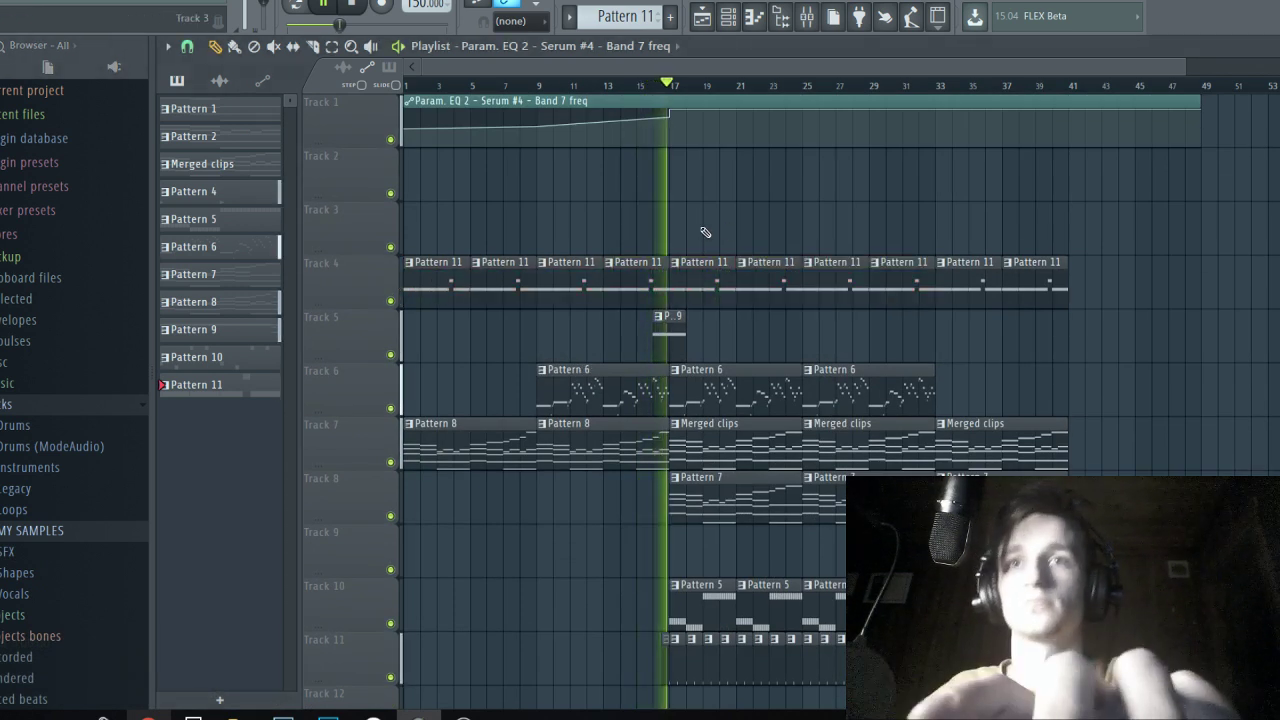
scroll(683, 242, "down", 1)
scroll(690, 237, "down", 1)
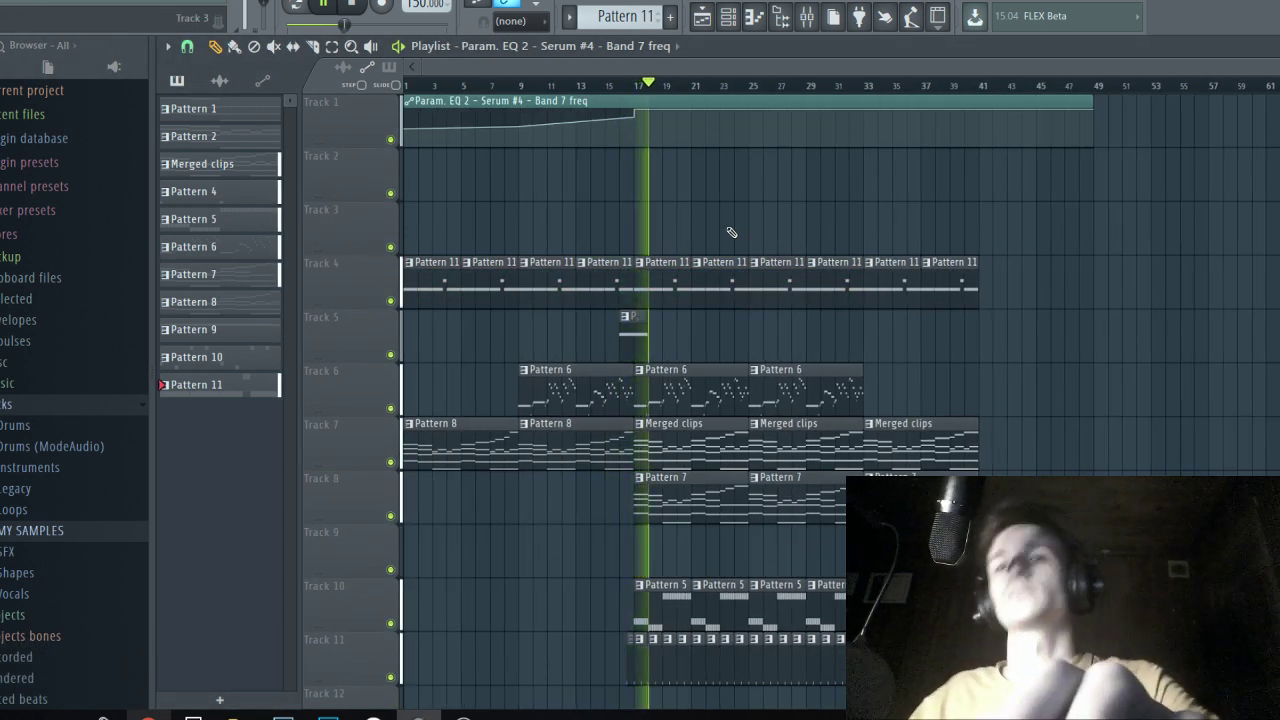
Widen the high-pass and low-pass range of the first Fruity parametric EQ 2 on the KARRA vocal mixer track and adjust the second EQ's cutoff.
key("F9")
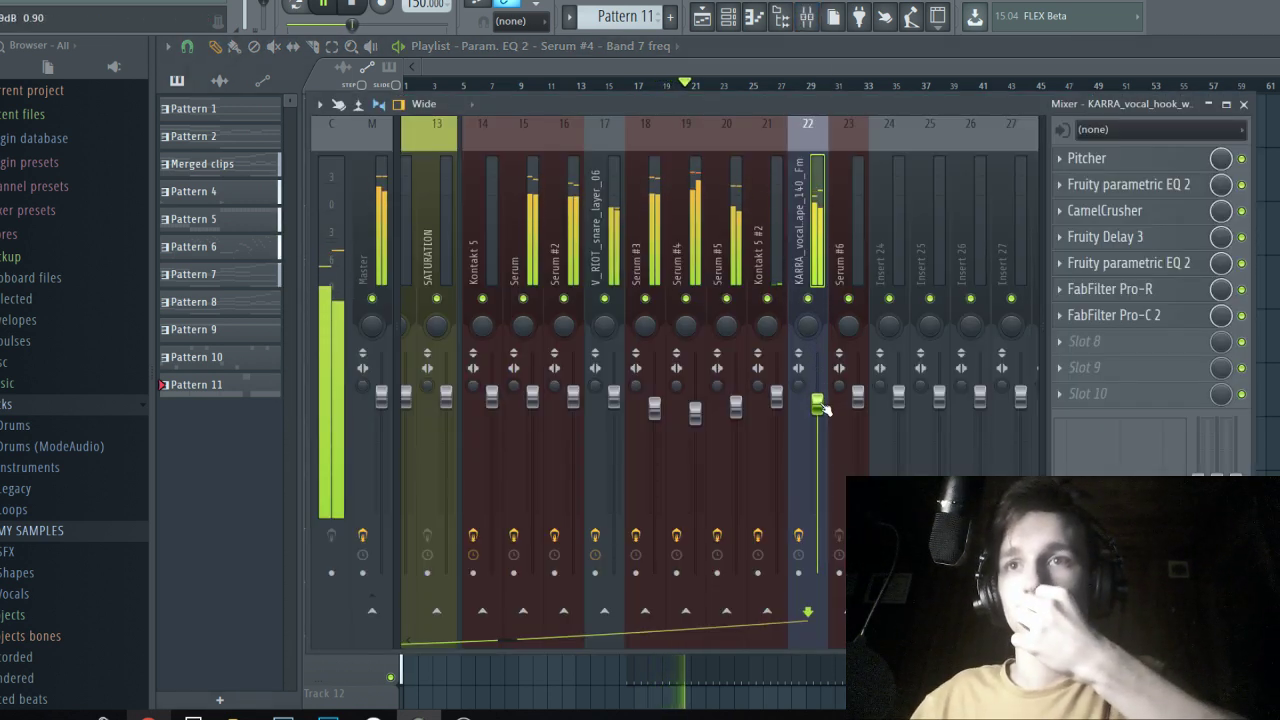
left_click(1092, 263)
mouse_move(457, 277)
left_mouse_down()
mouse_move(463, 246)
mouse_move(484, 261)
mouse_move(475, 268)
left_mouse_up()
left_click(1130, 262)
left_click(1130, 184)
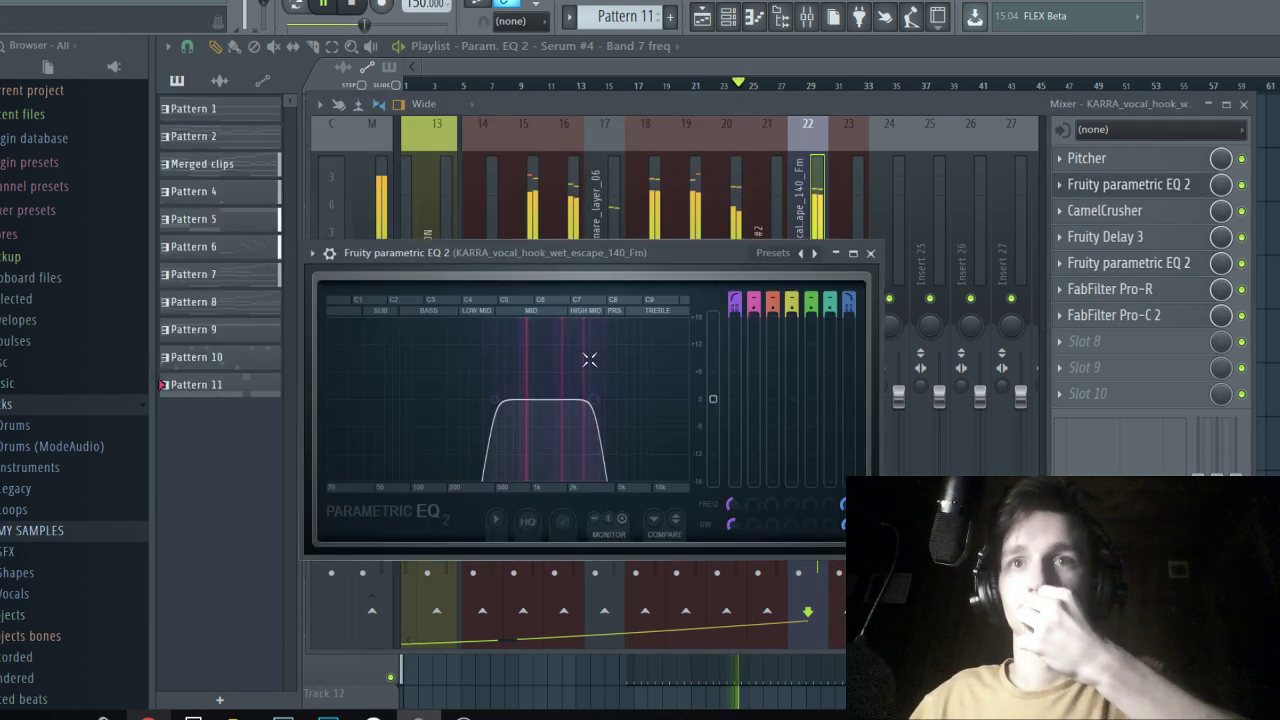
left_click_drag(600, 400, 624, 400)
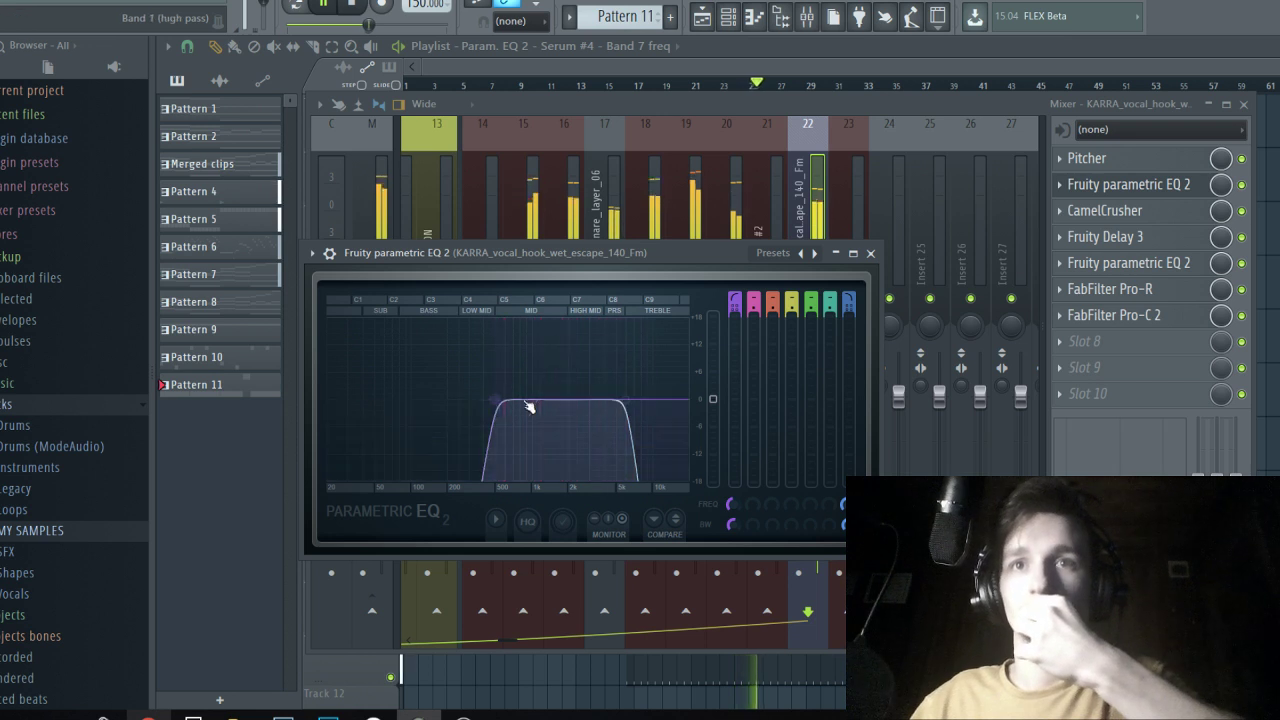
left_click_drag(452, 400, 472, 400)
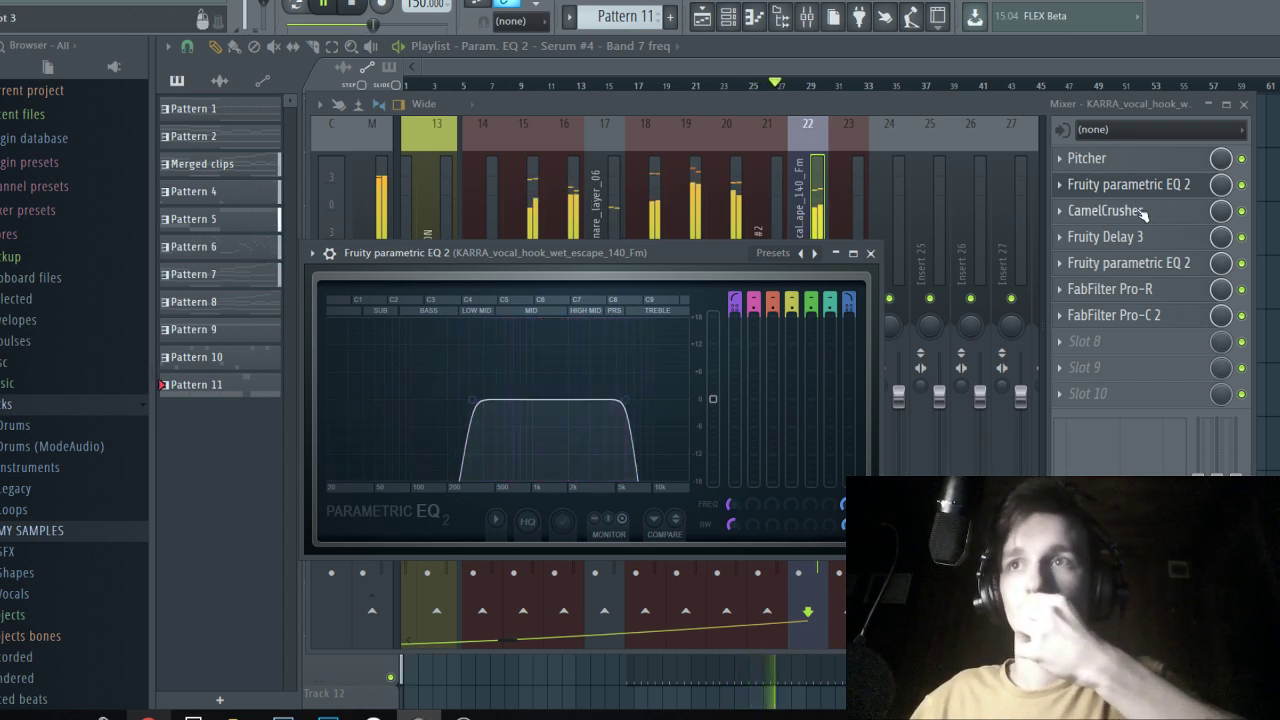
left_click(1128, 262)
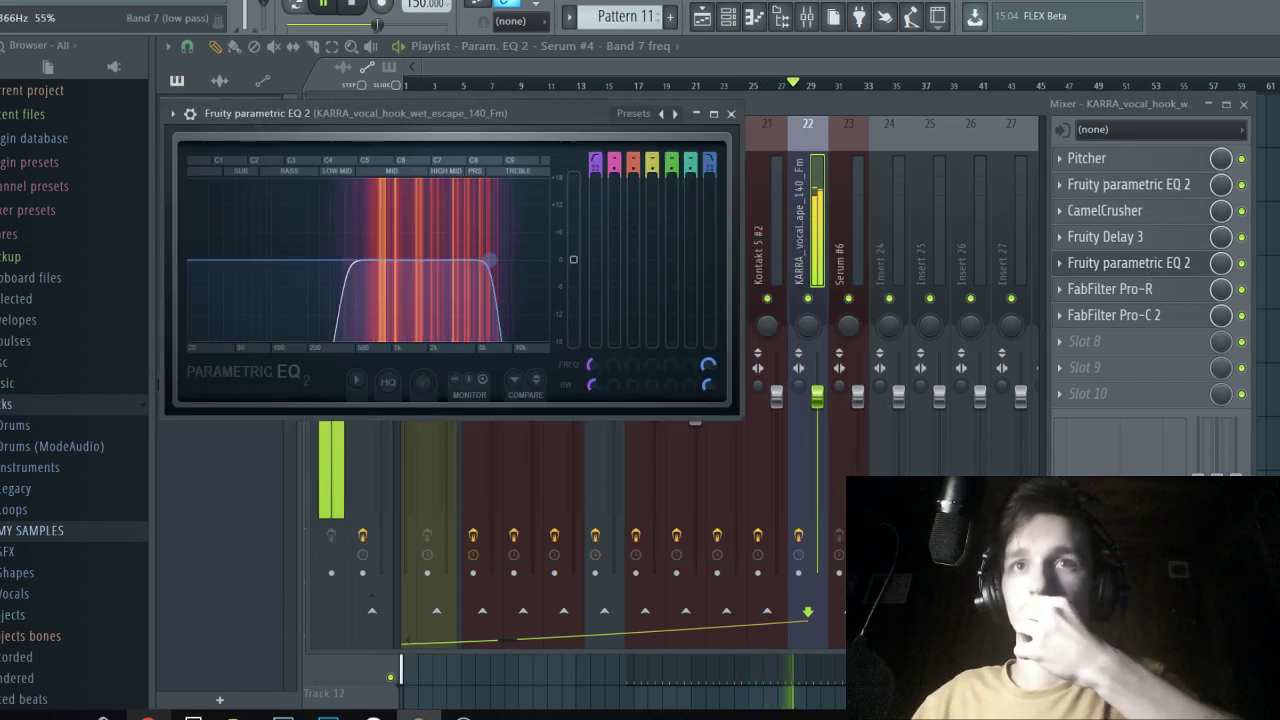
left_click(1128, 262)
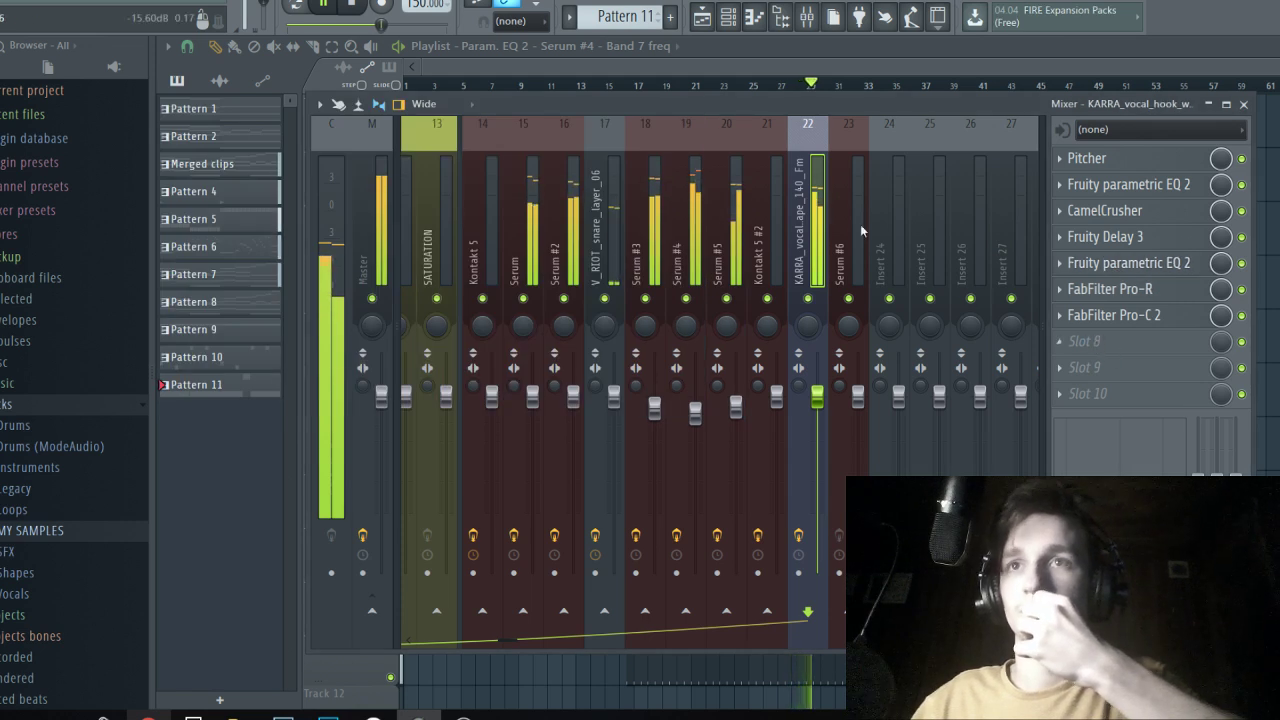
Shift all effects after Pitcher down one slot on the KARRA vocal mixer track to free Slot 2.
left_click_drag(1113, 346, 1119, 345)
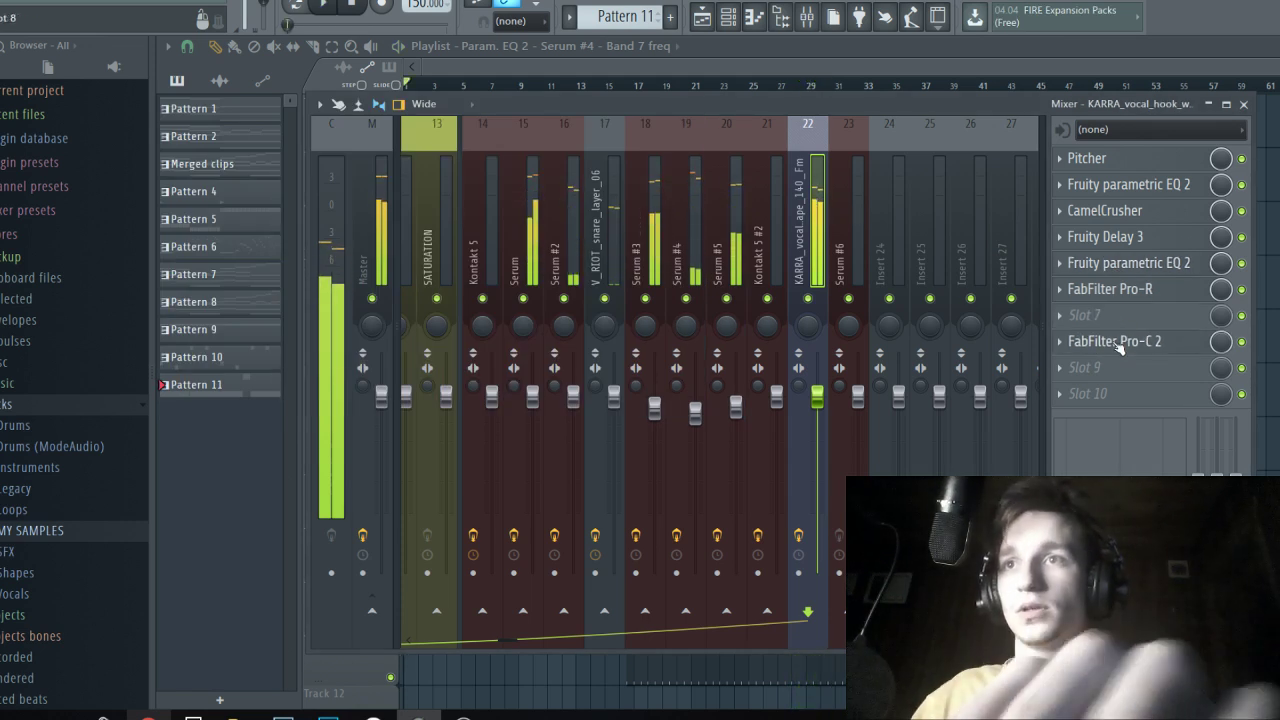
left_click_drag(1115, 262, 1115, 289)
left_click_drag(1115, 236, 1115, 262)
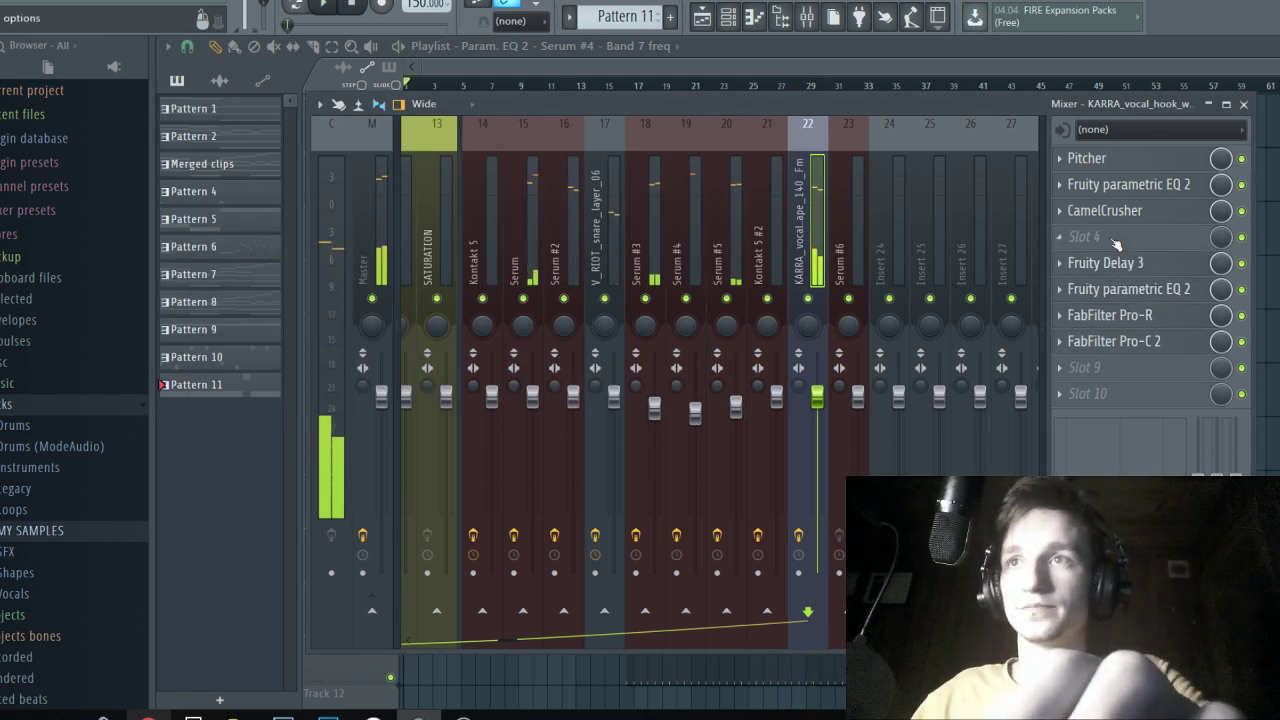
left_click_drag(1110, 184, 1110, 210)
Load Little AlterBoy into Slot 2 of the KARRA vocal mixer track, set its formant to -12.0 and play the song.
left_click(1085, 186)
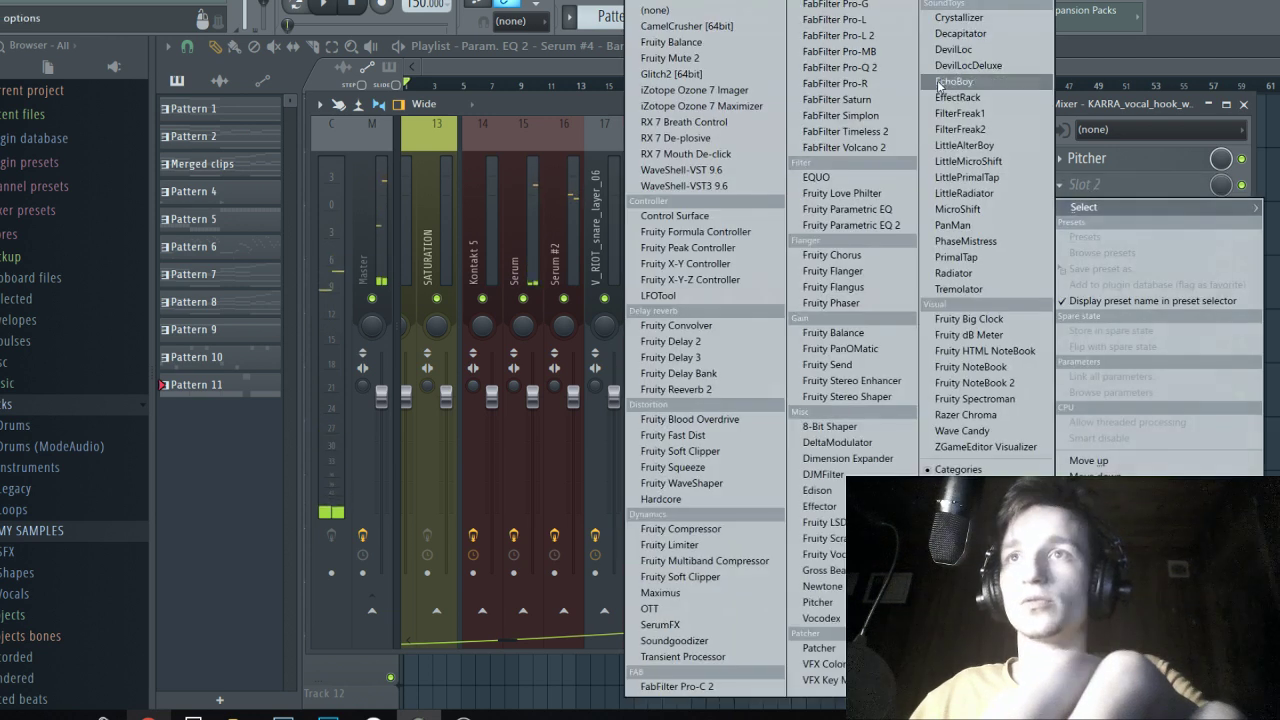
left_click(965, 145)
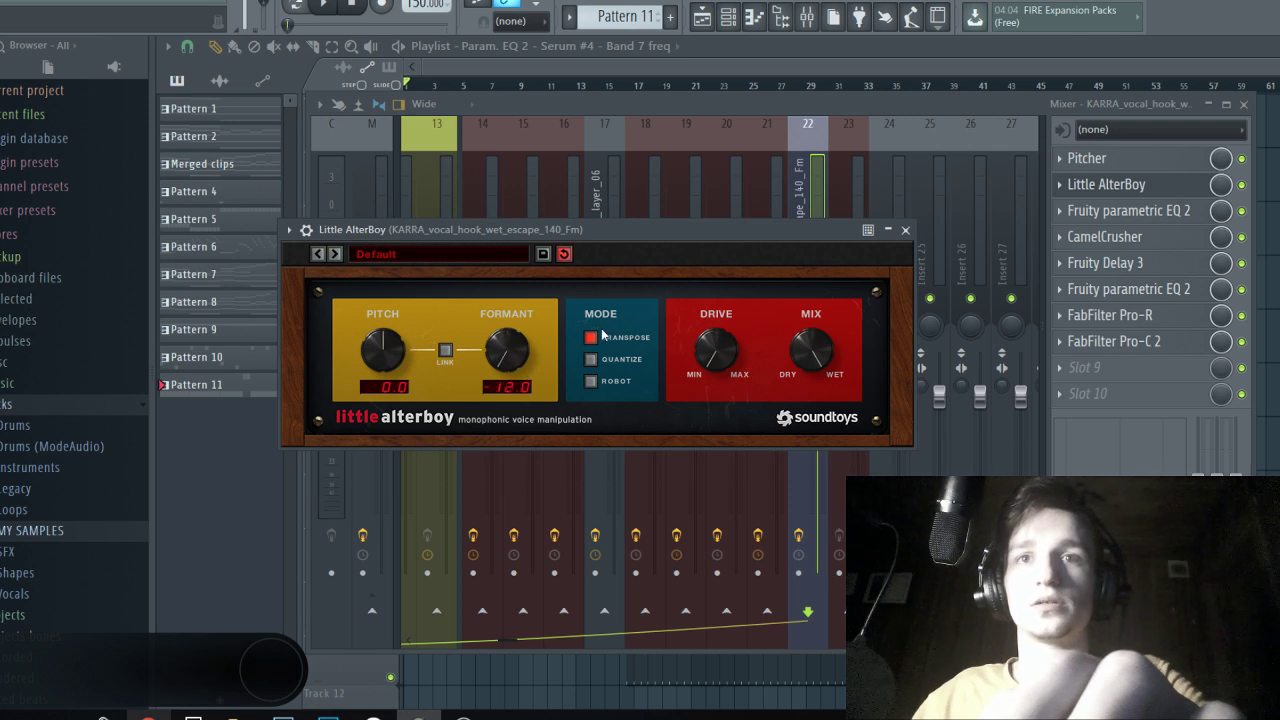
key("space")
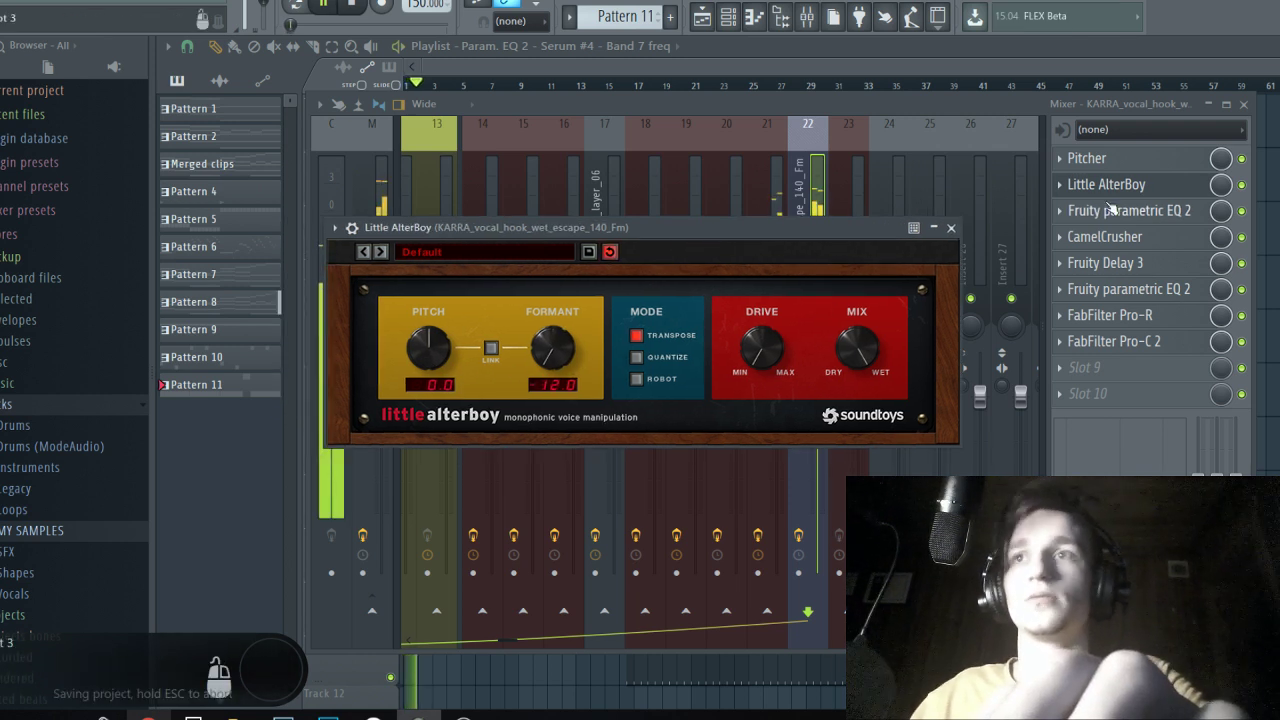
left_click(1108, 190)
left_click(734, 64)
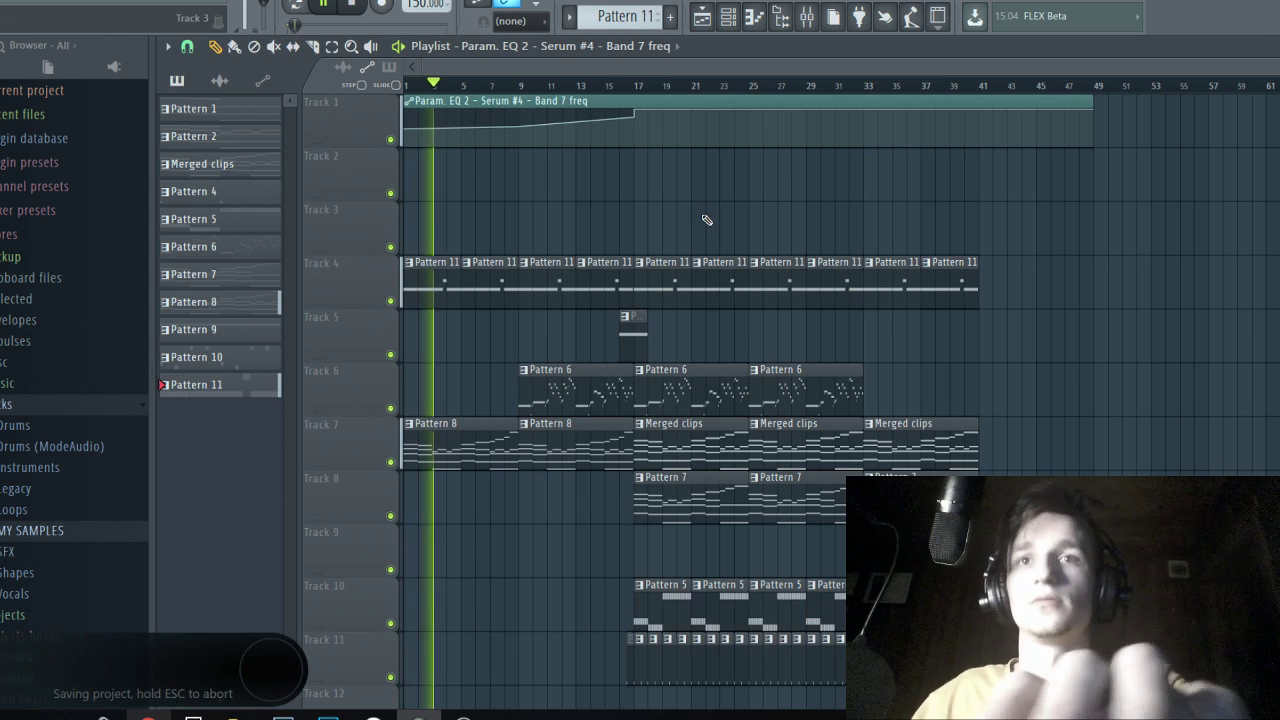
Select bars 1 to 4 in the playlist and loop them to audition the formant-shifted vocal and check its mixer levels.
left_click(806, 16)
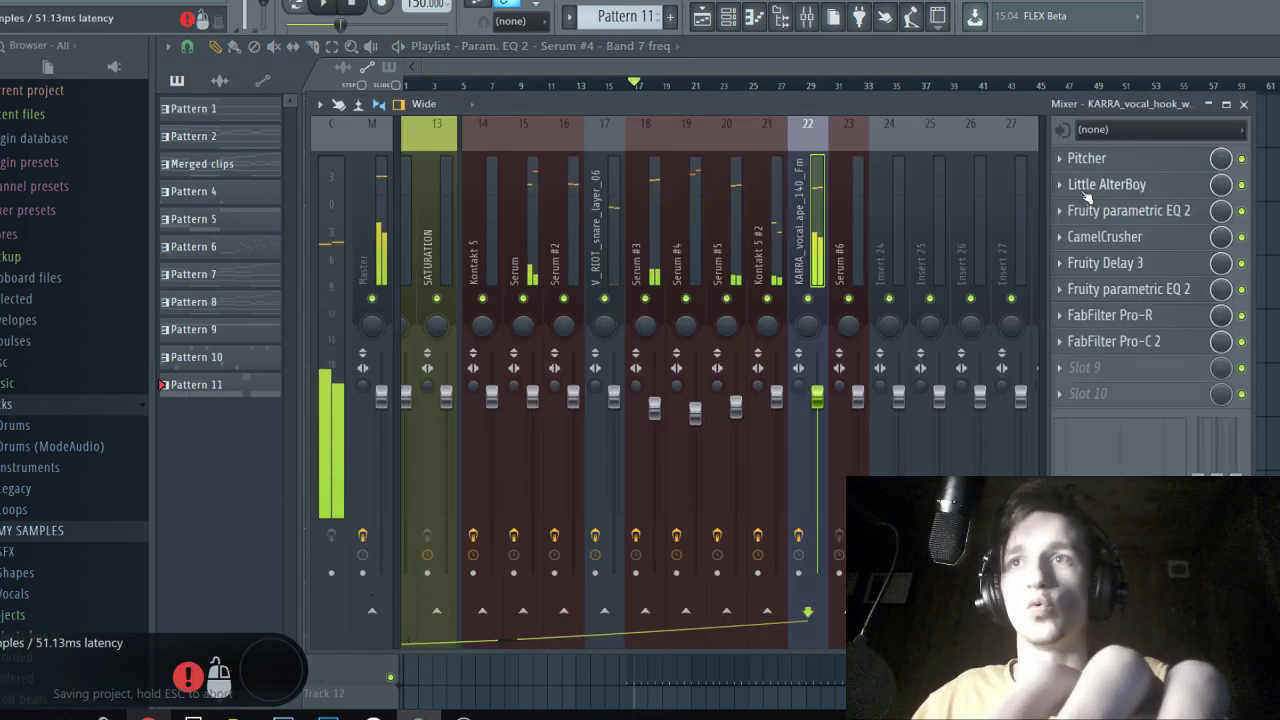
key("space")
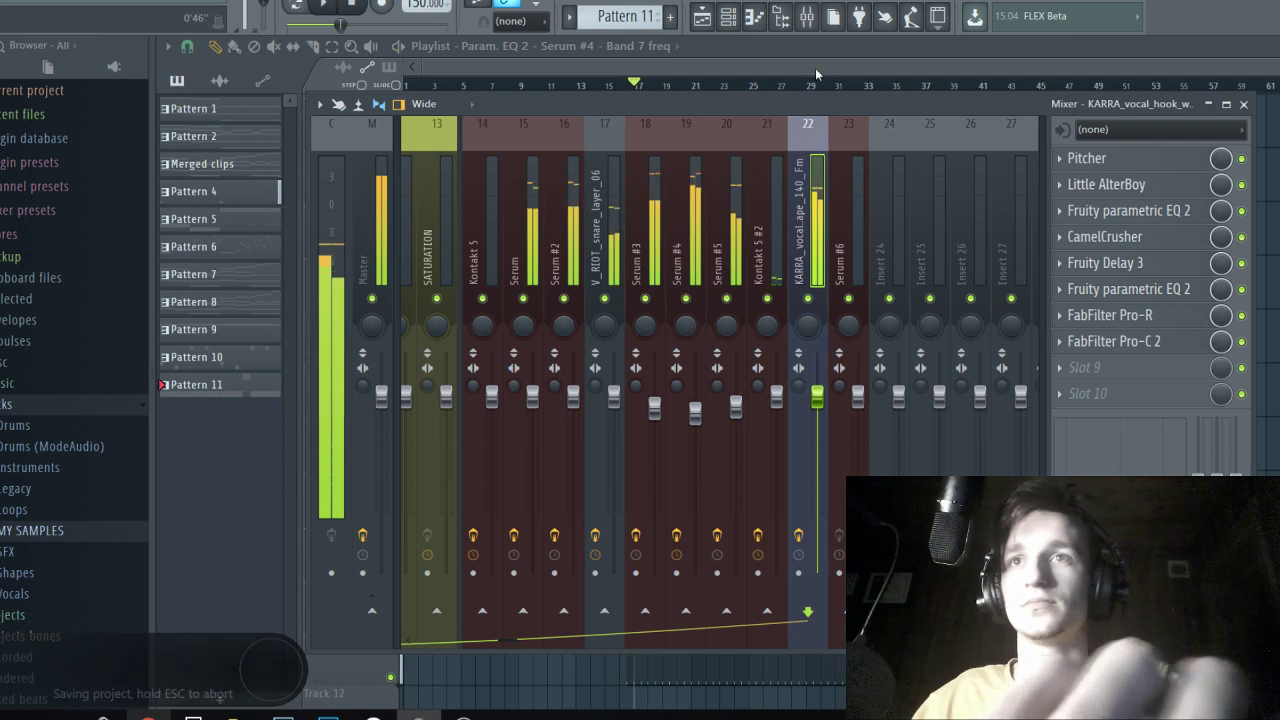
left_click(806, 16)
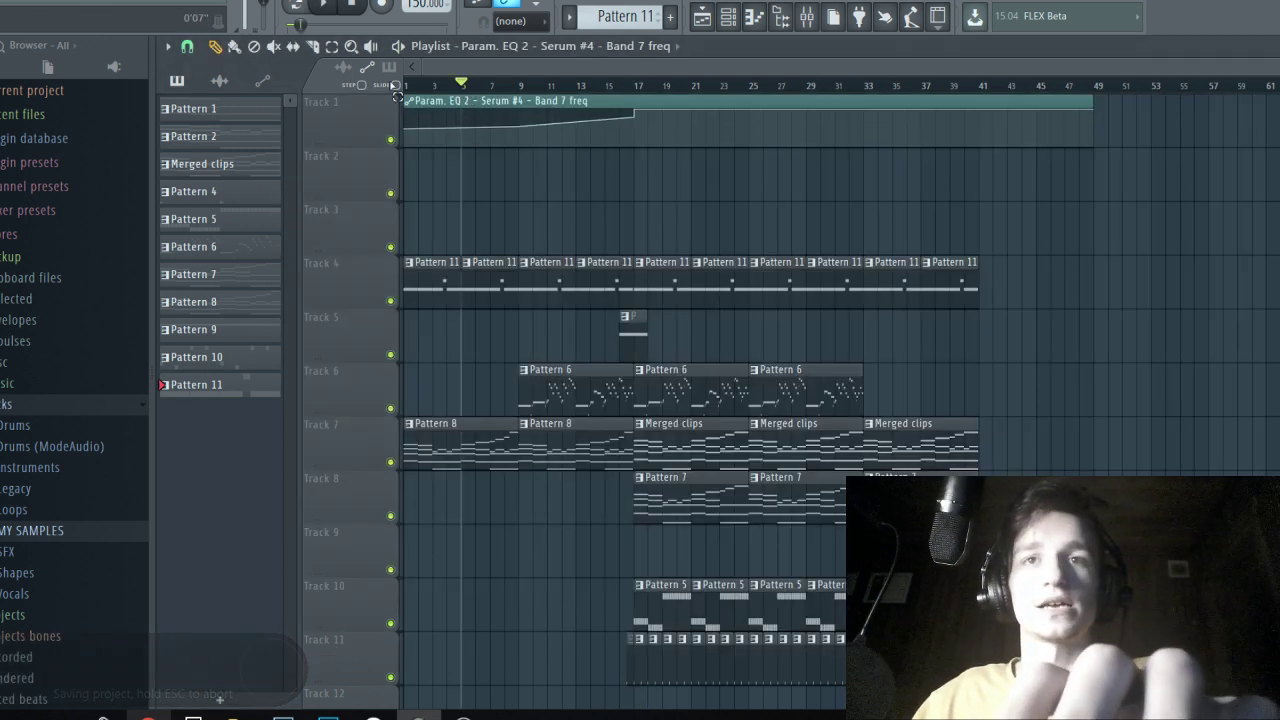
key("space")
scroll(408, 190, "up", 4)
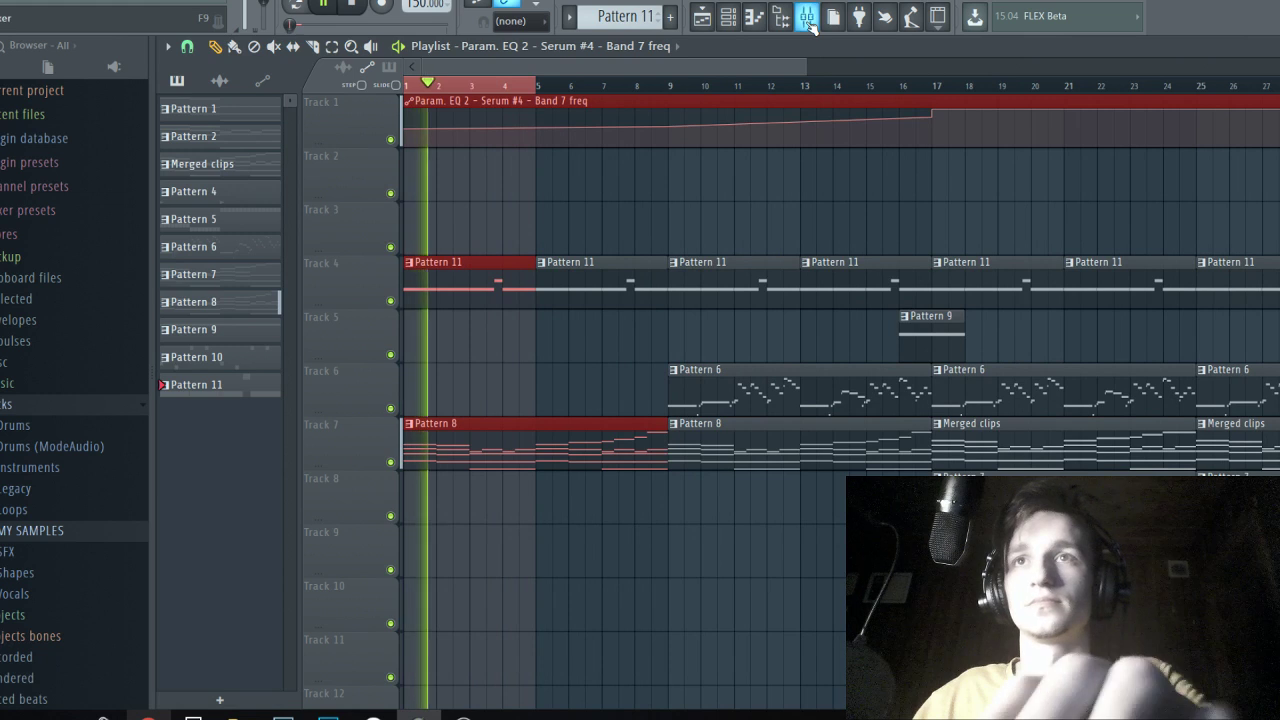
left_click(808, 18)
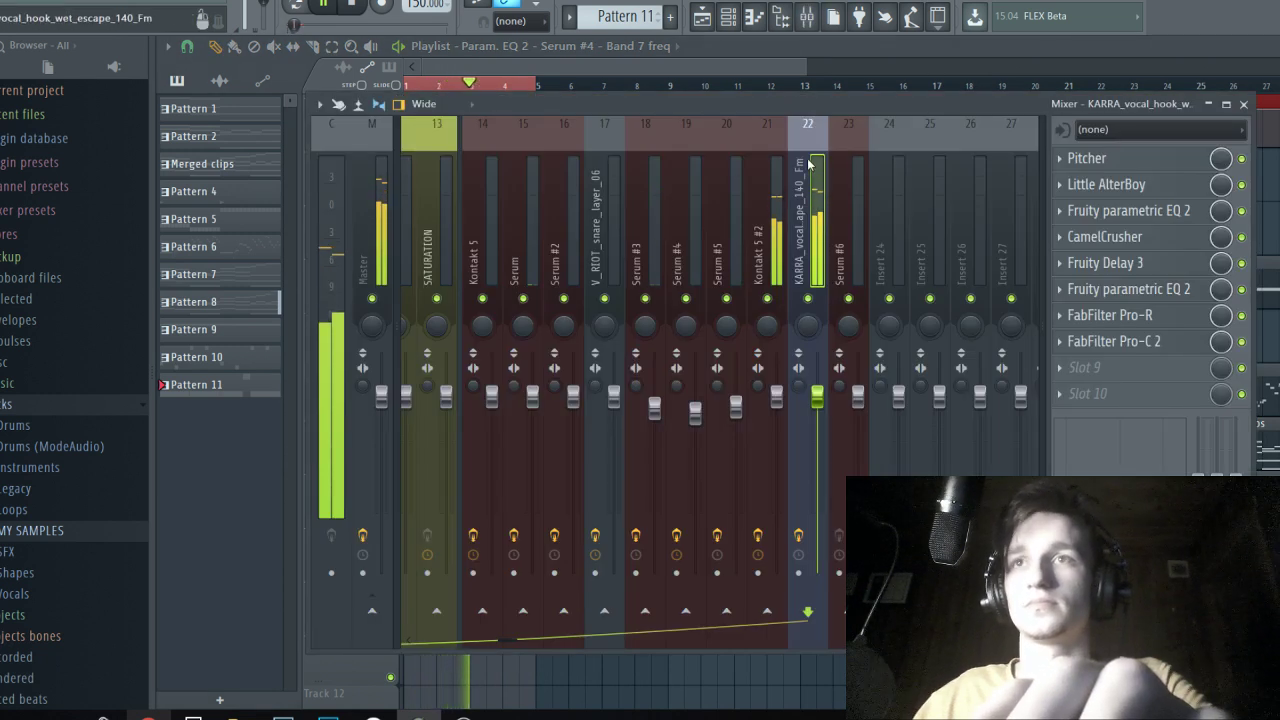
left_click(739, 78)
left_click(640, 174, "ctrl")
scroll(326, 194, "up", 2)
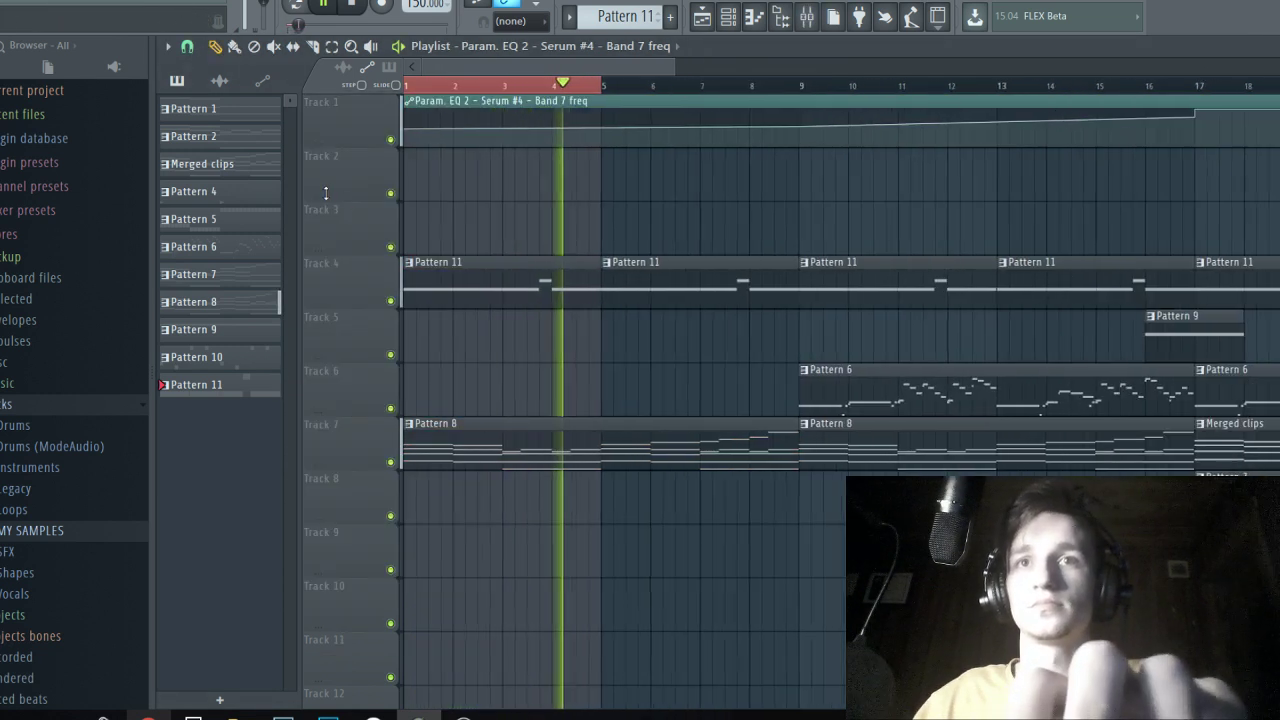
left_click(808, 18)
left_click(725, 66)
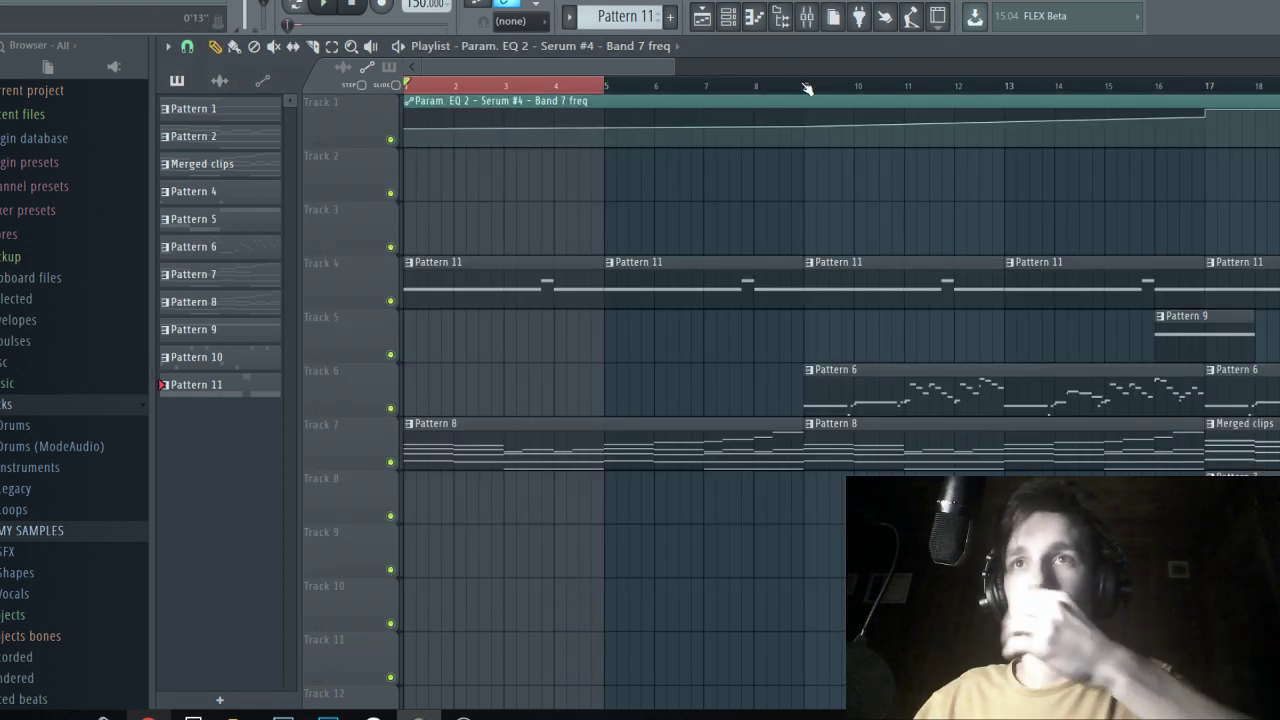
Extend the playlist time selection to bars 1 to 8, arm the KARRA vocal mixer track and render it to a wave file.
left_click_drag(807, 89, 805, 89)
left_click(807, 17)
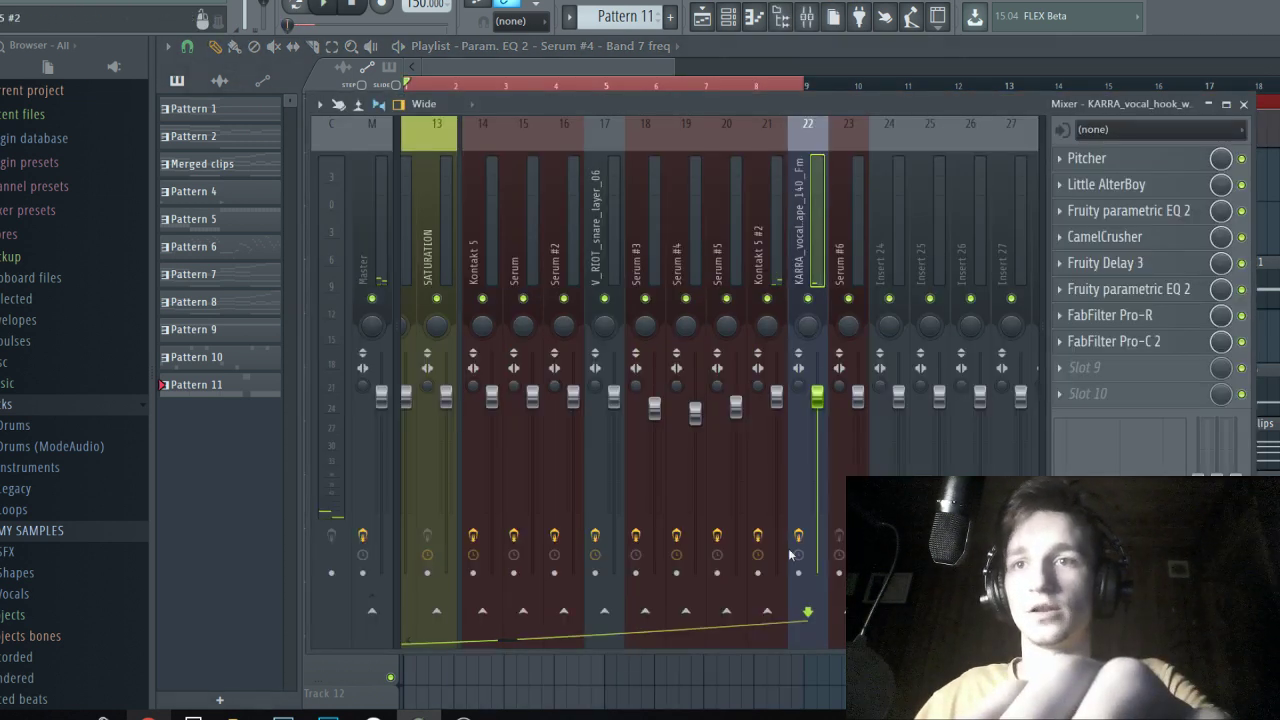
right_click(337, 134)
mouse_move(365, 134)
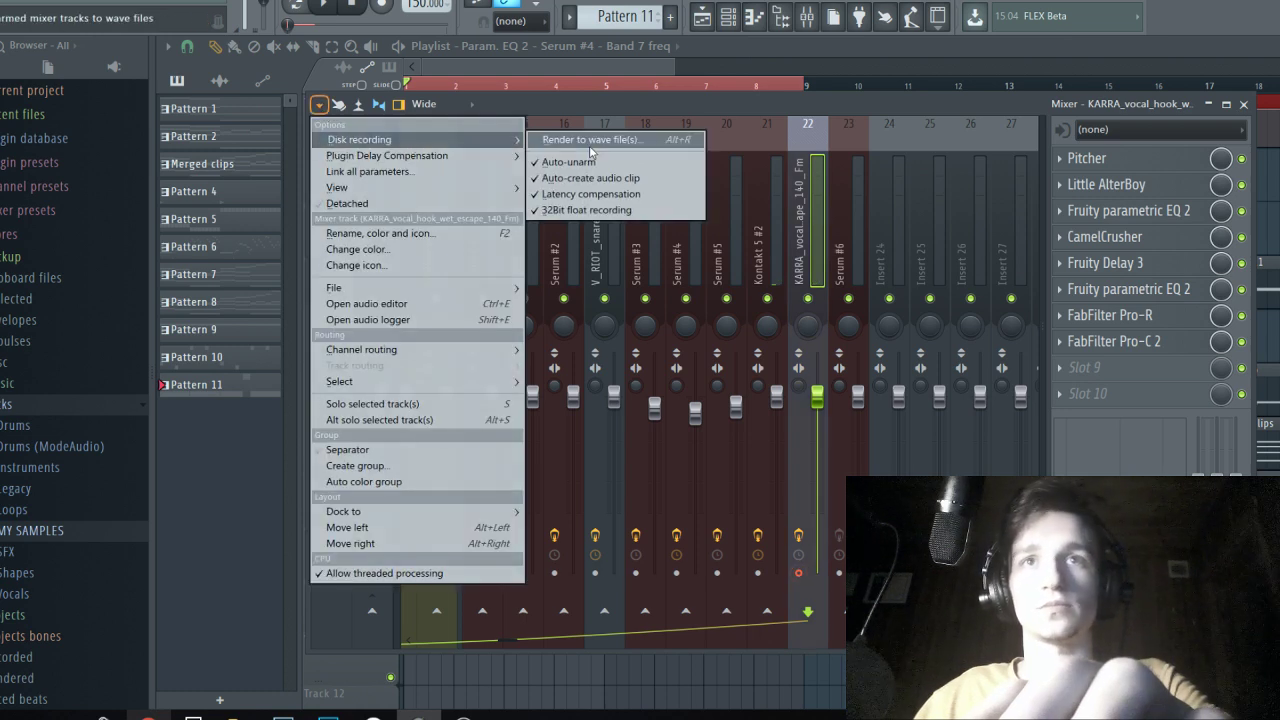
left_click(590, 139)
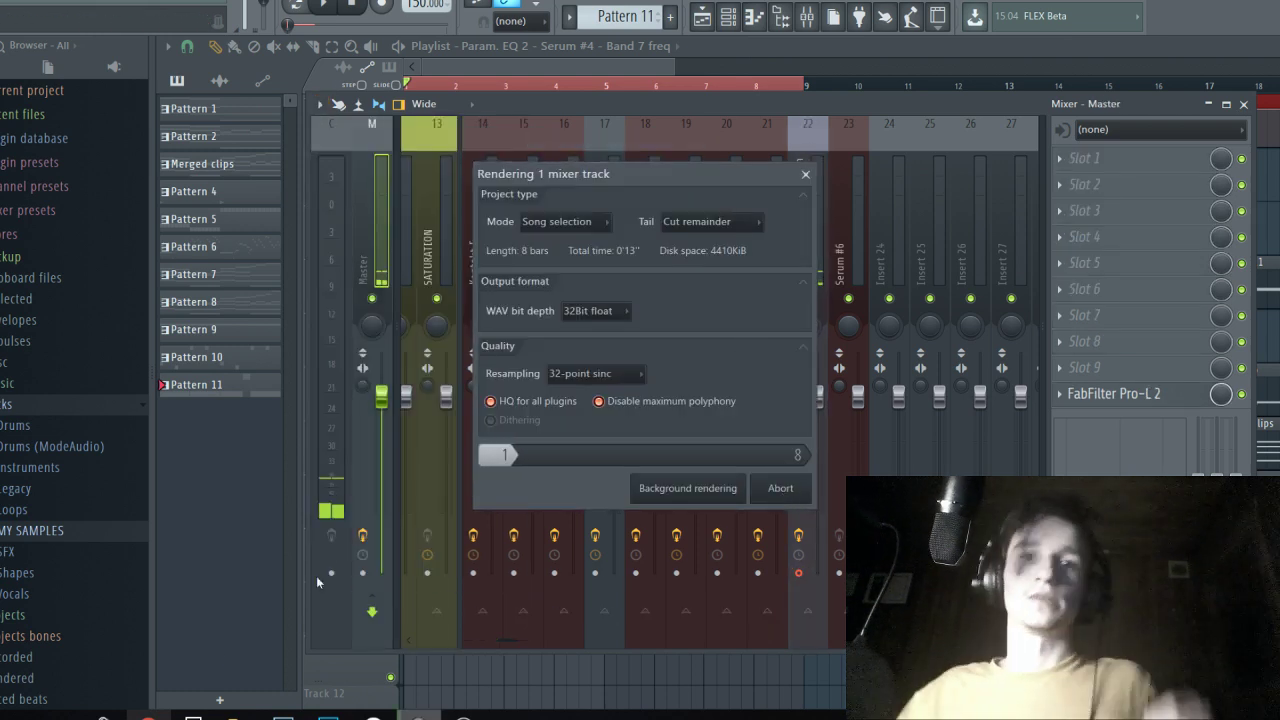
Check the YouTube livestream dashboard in the browser, return to FL Studio and close all plugin windows covering the playlist.
left_click(148, 716)
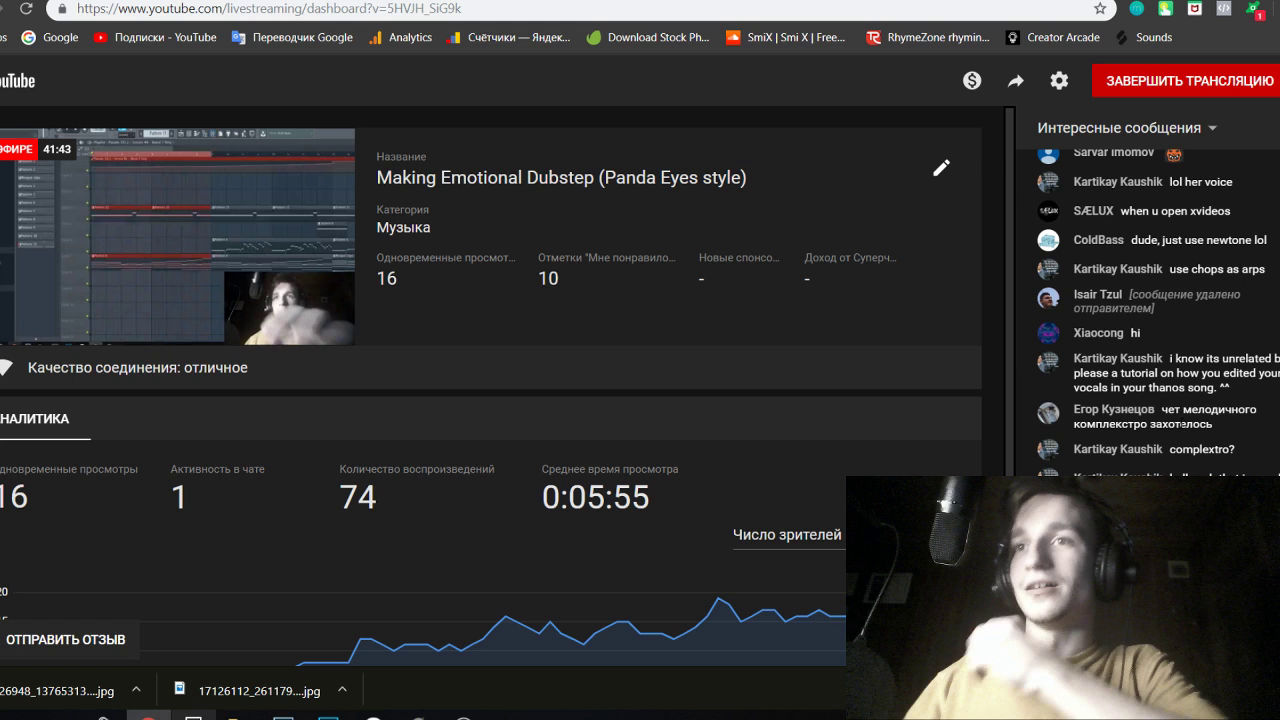
key("alt+Tab")
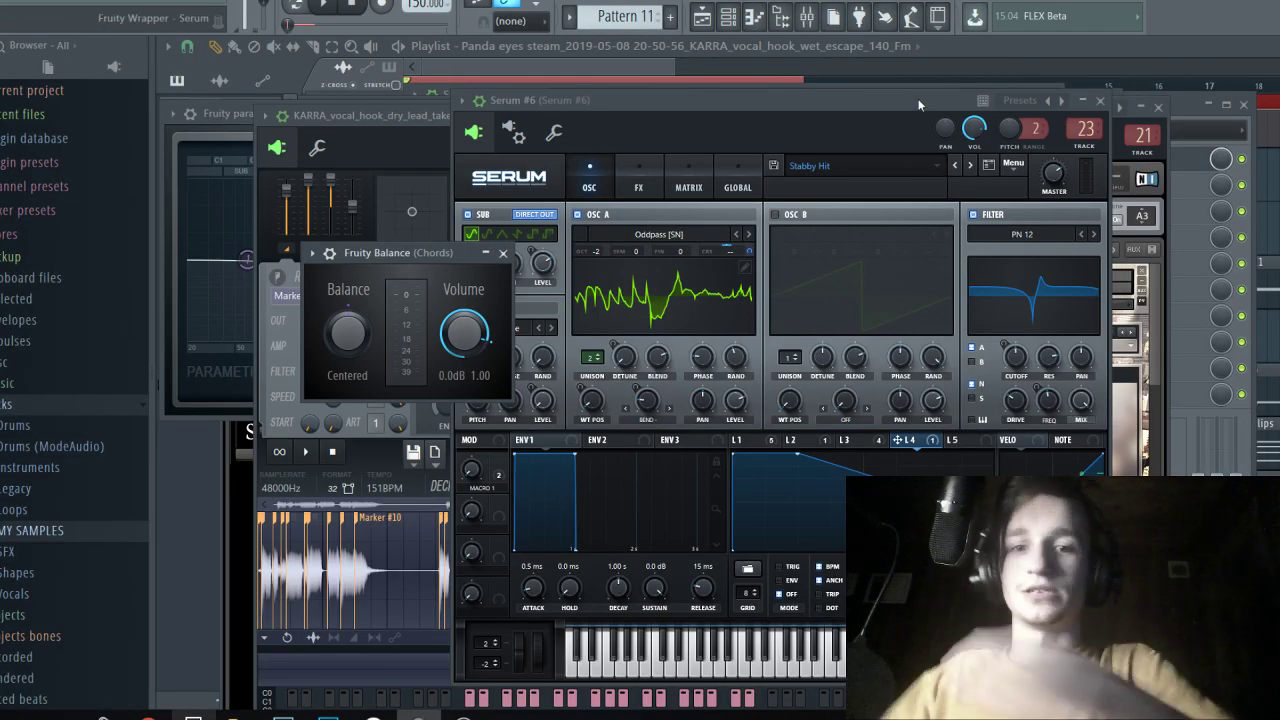
key("F12")
left_click(727, 18)
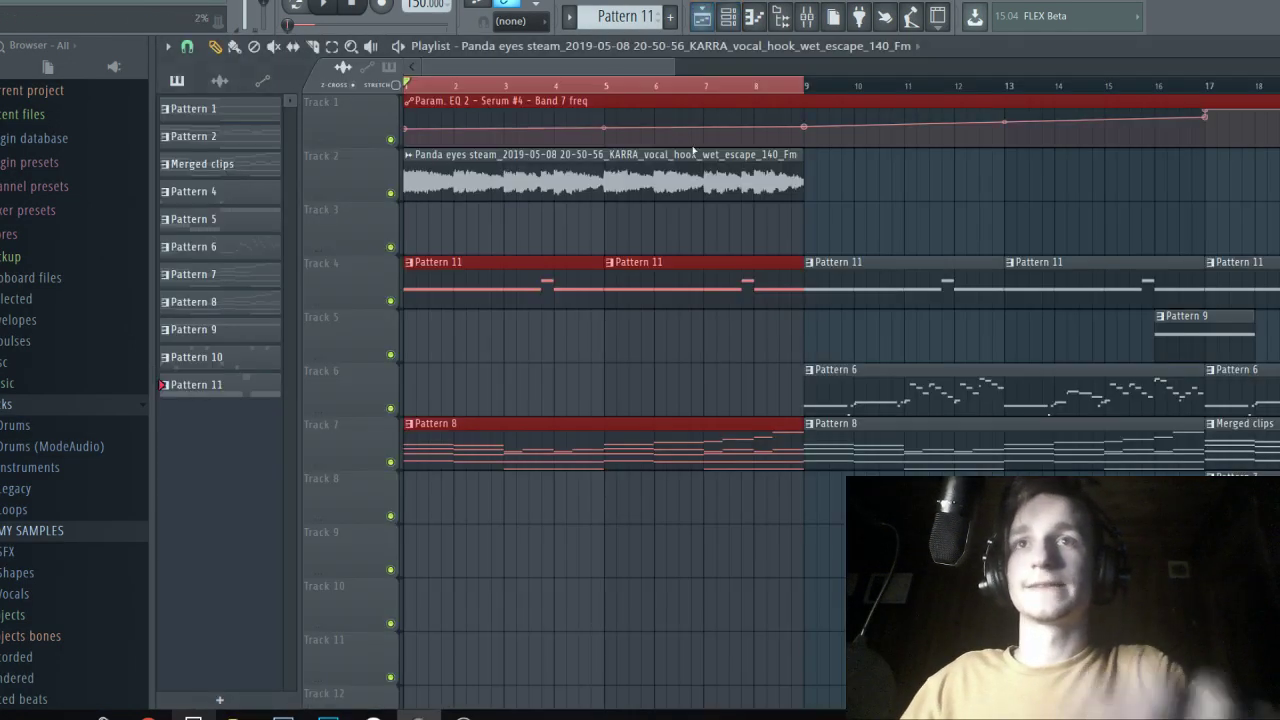
Delete the two Pattern 11 clips in bars 1 to 8 on Track 4 and clear the time selection.
scroll(450, 205, "down", 2)
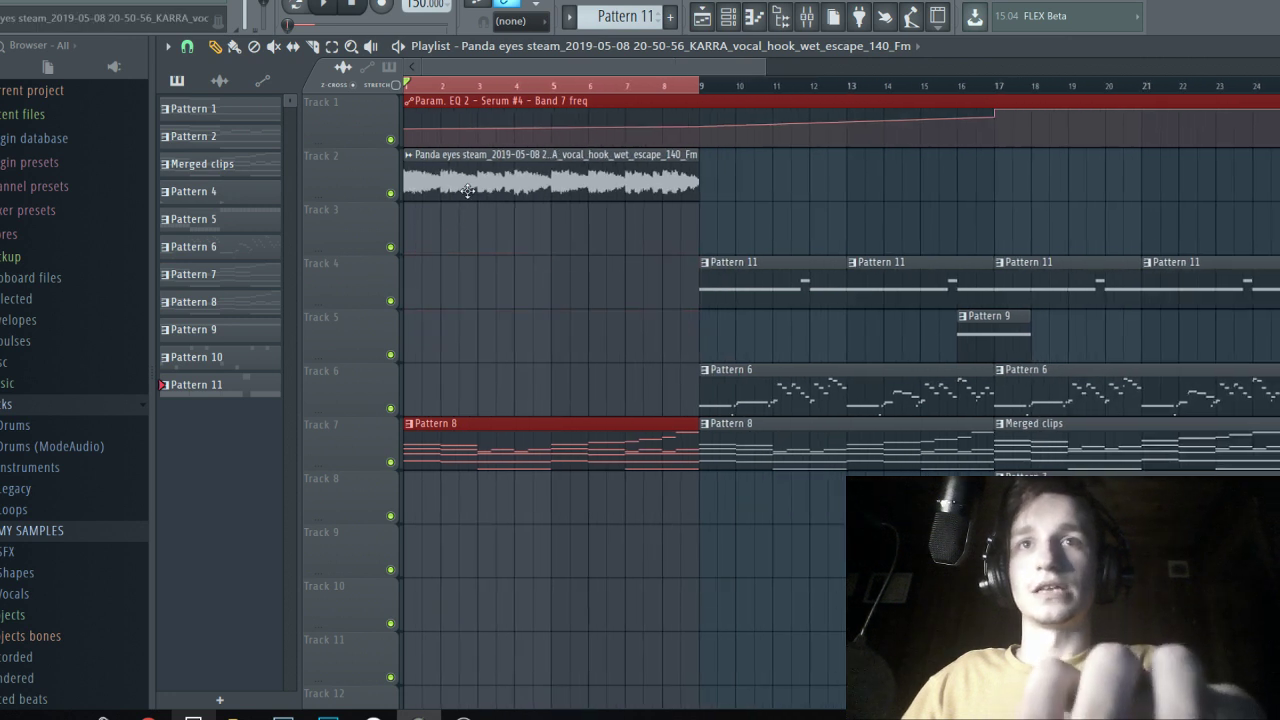
double_click(466, 188)
left_click(803, 253)
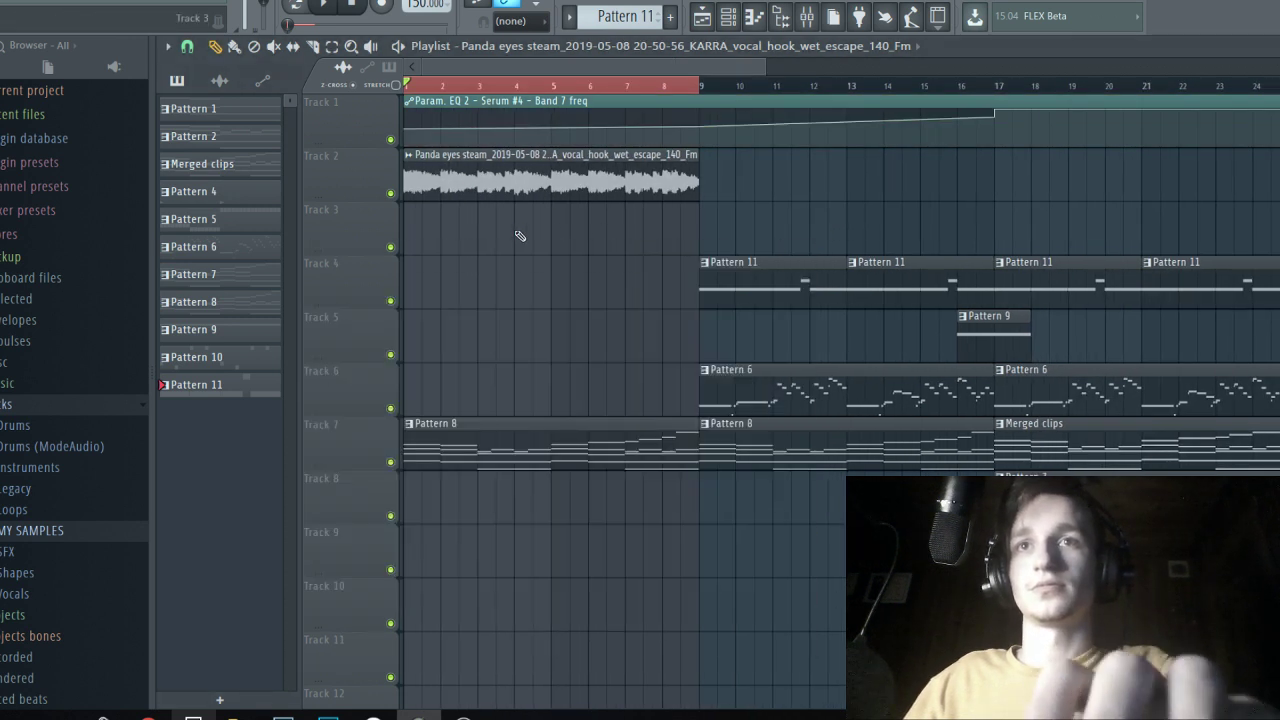
scroll(520, 236, "down", 3, "ctrl")
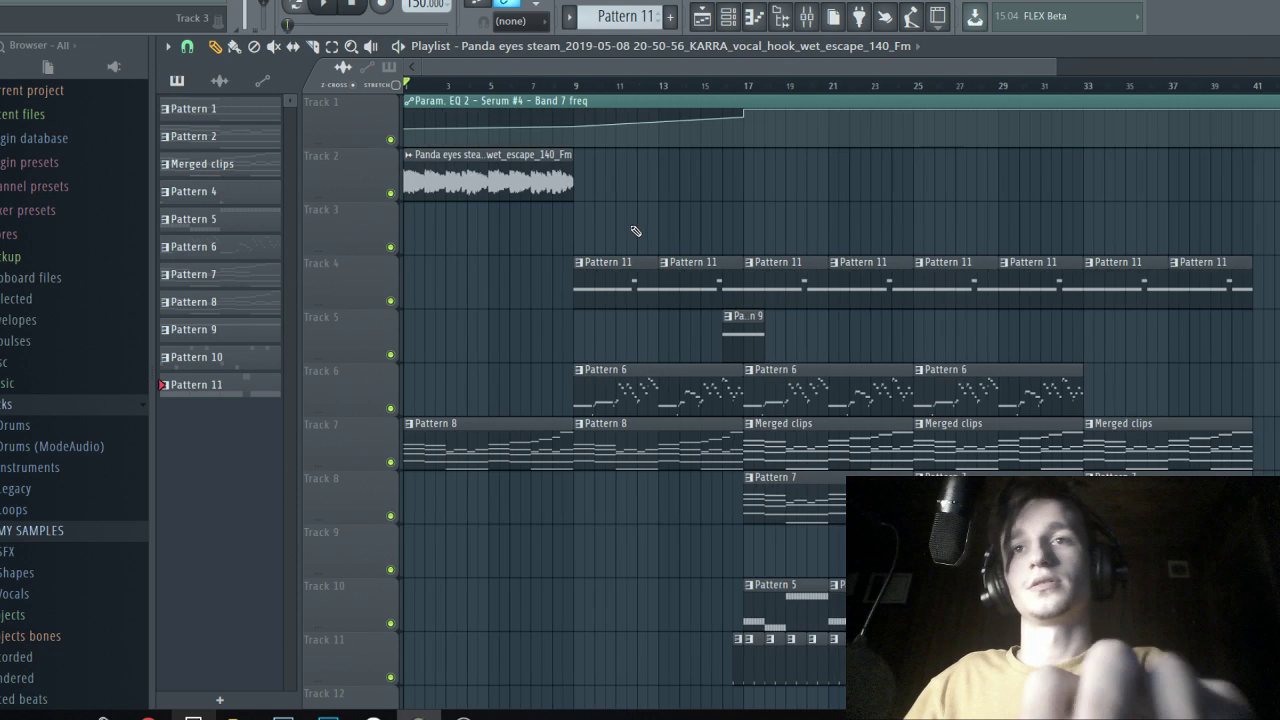
Remove Little AlterBoy from Slot 2 of the KARRA vocal mixer track and return to the playlist.
left_click(807, 16)
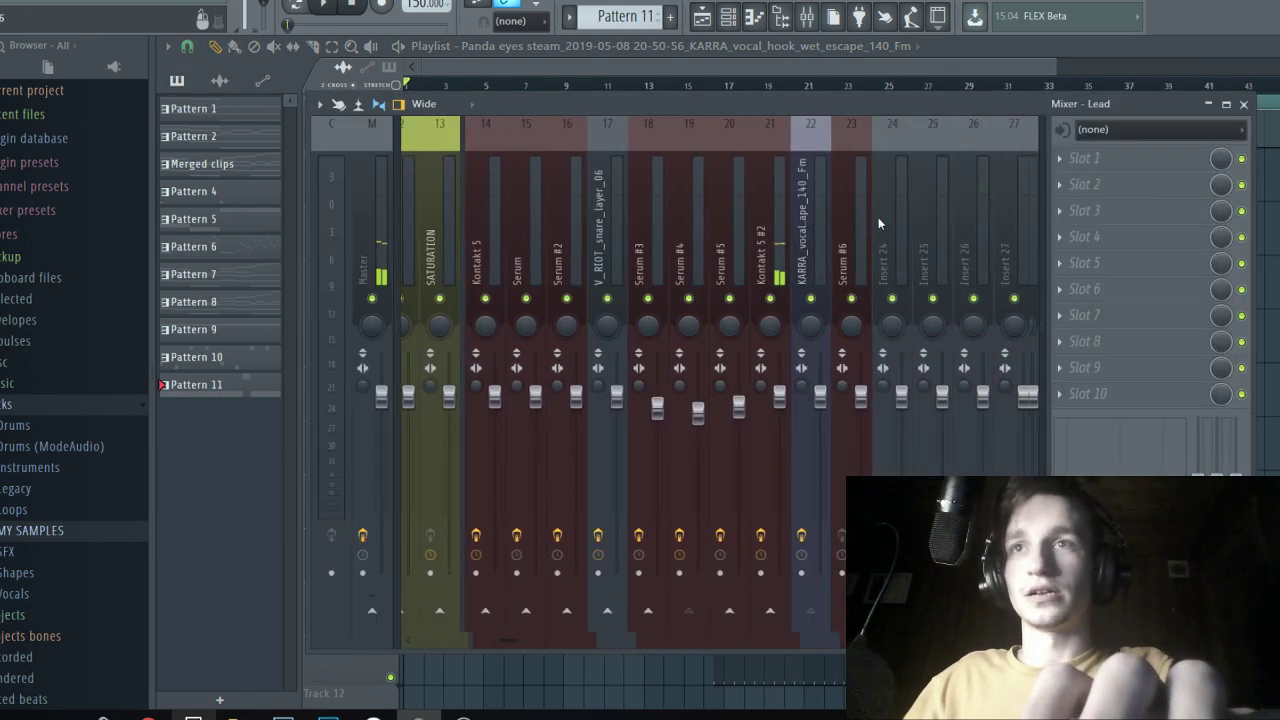
left_click(769, 224)
left_click(602, 218)
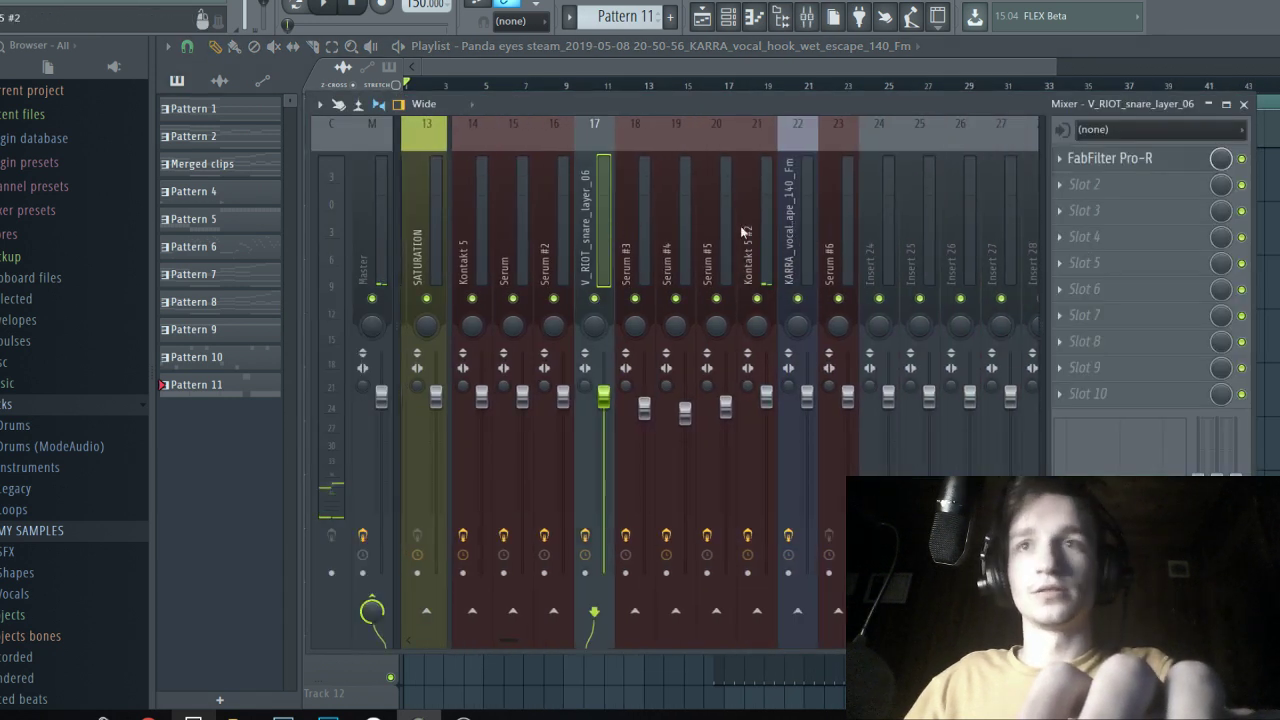
left_click(810, 245)
scroll(569, 223, "up", 2)
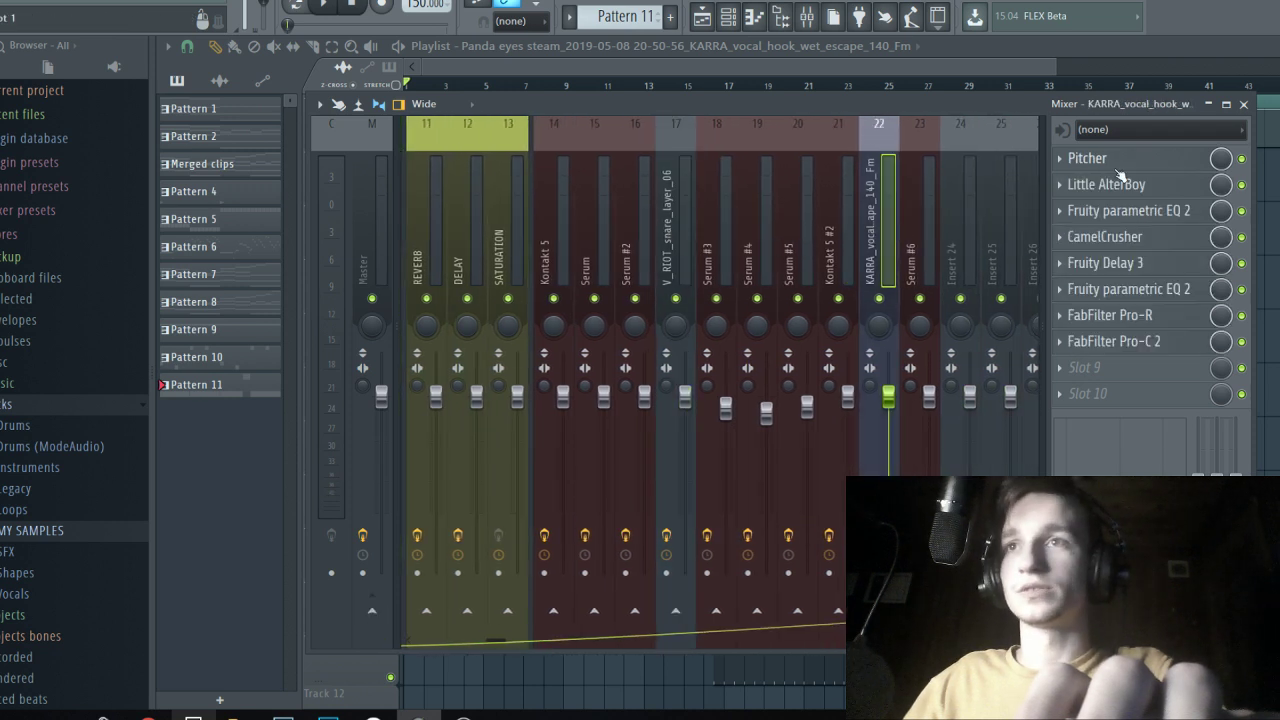
left_click(1062, 190)
mouse_move(1100, 208)
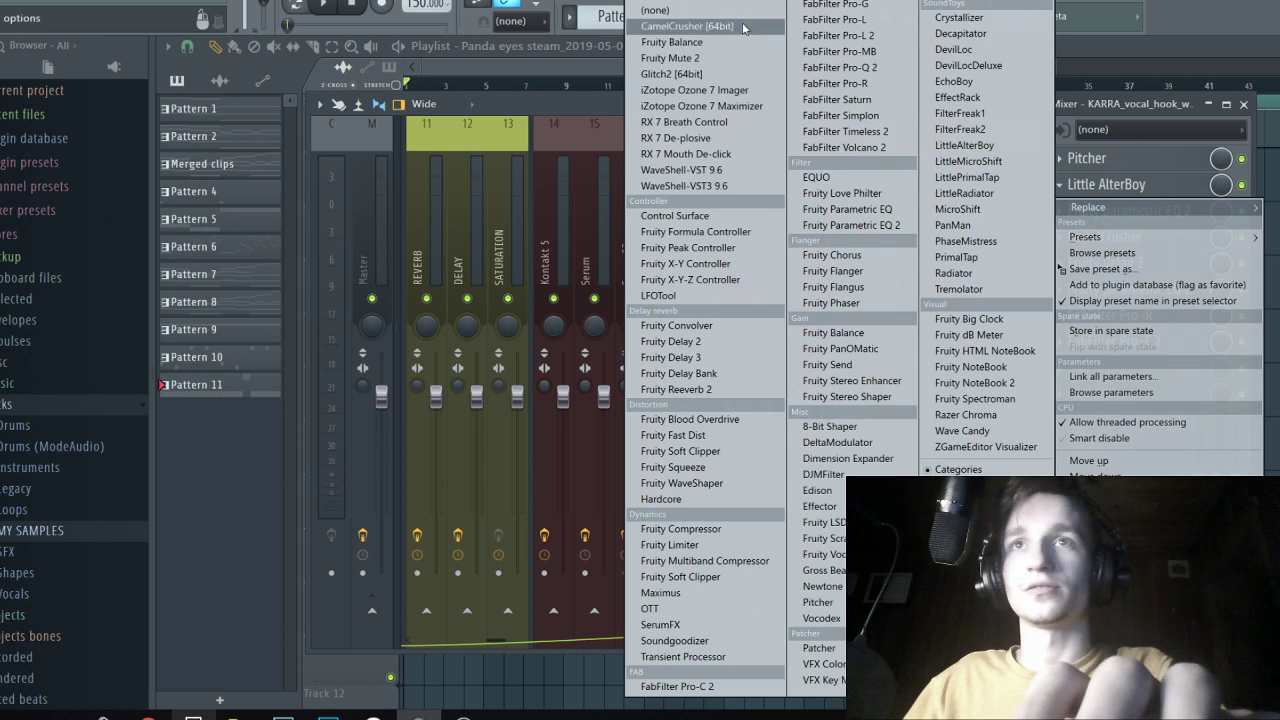
left_click(700, 12)
left_click(678, 60)
Duplicate the rendered vocal audio clip on Track 2 into bars 9 to 16.
scroll(643, 254, "down", 1)
left_click_drag(557, 185, 488, 187)
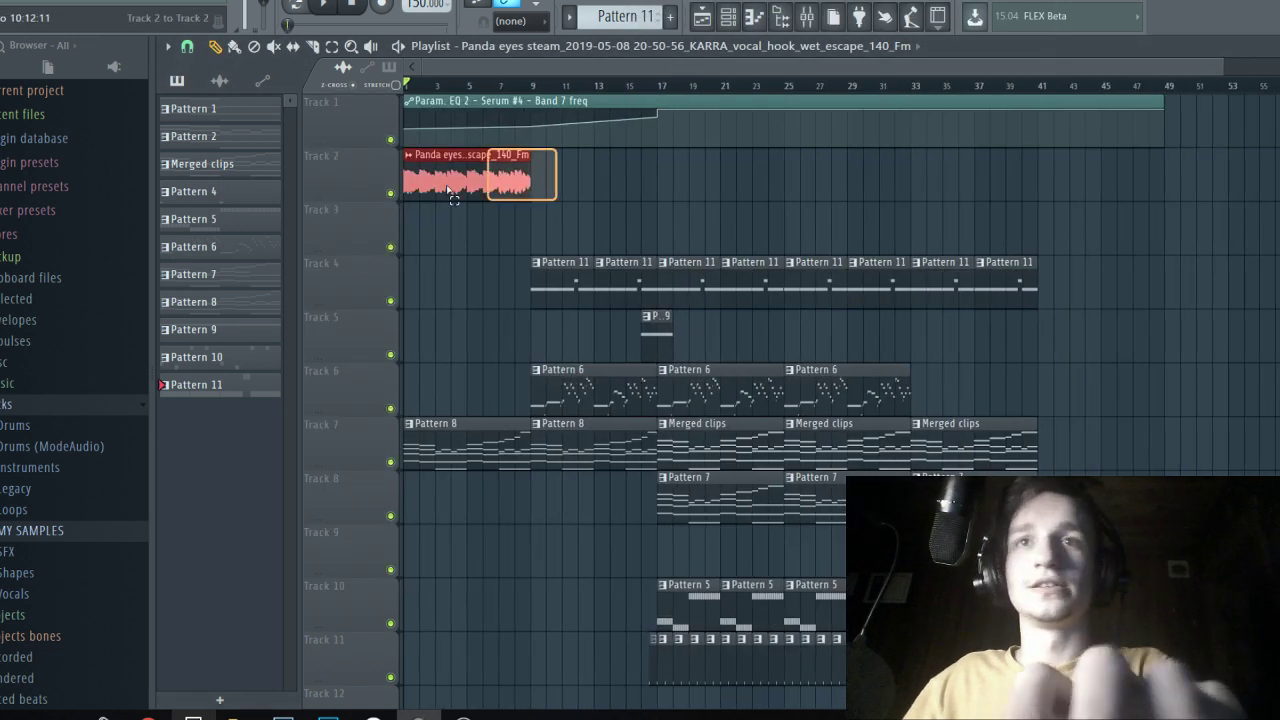
key("ctrl+b")
scroll(408, 208, "down", 1)
Delete the two Pattern 11 clips in bars 9 to 16 on Track 4, deselect the audio clip and play from the start.
left_click(566, 236, "ctrl")
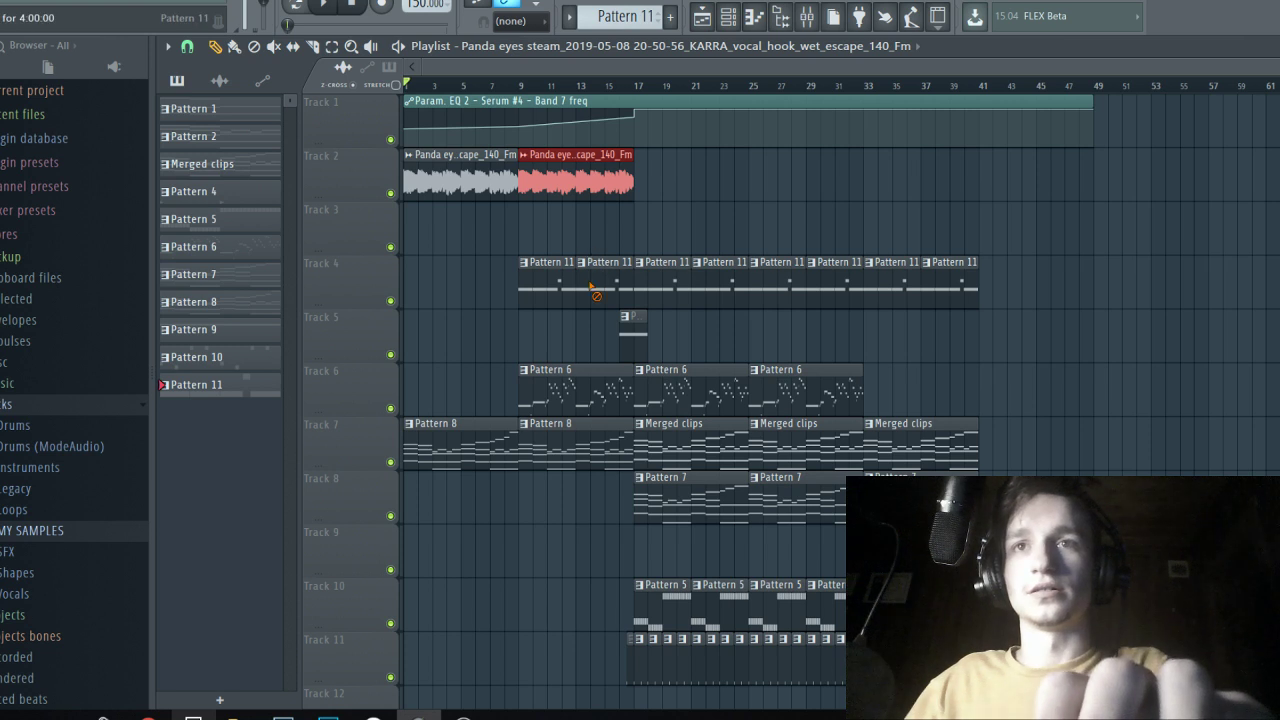
right_click(596, 295)
right_click(548, 290)
key("ctrl+d")
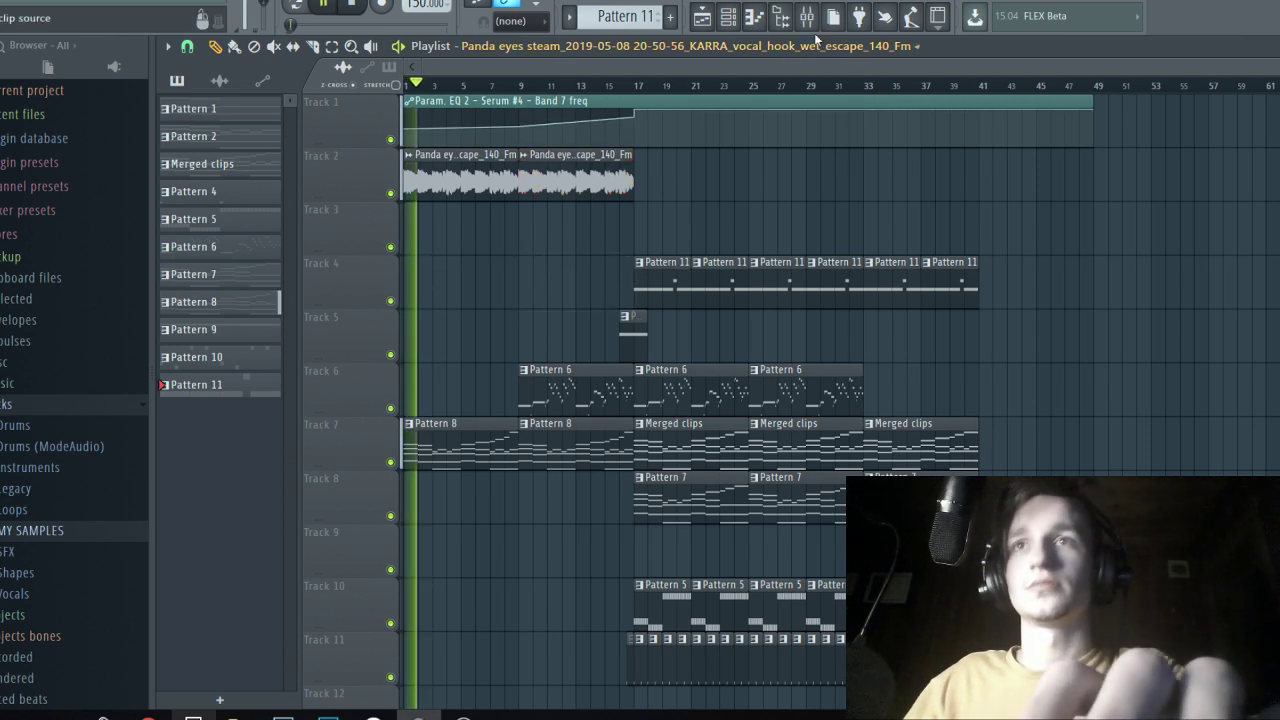
Route the rendered vocal audio clip on Track 2 to mixer track 24 and save the project.
key("F9")
left_click(855, 238)
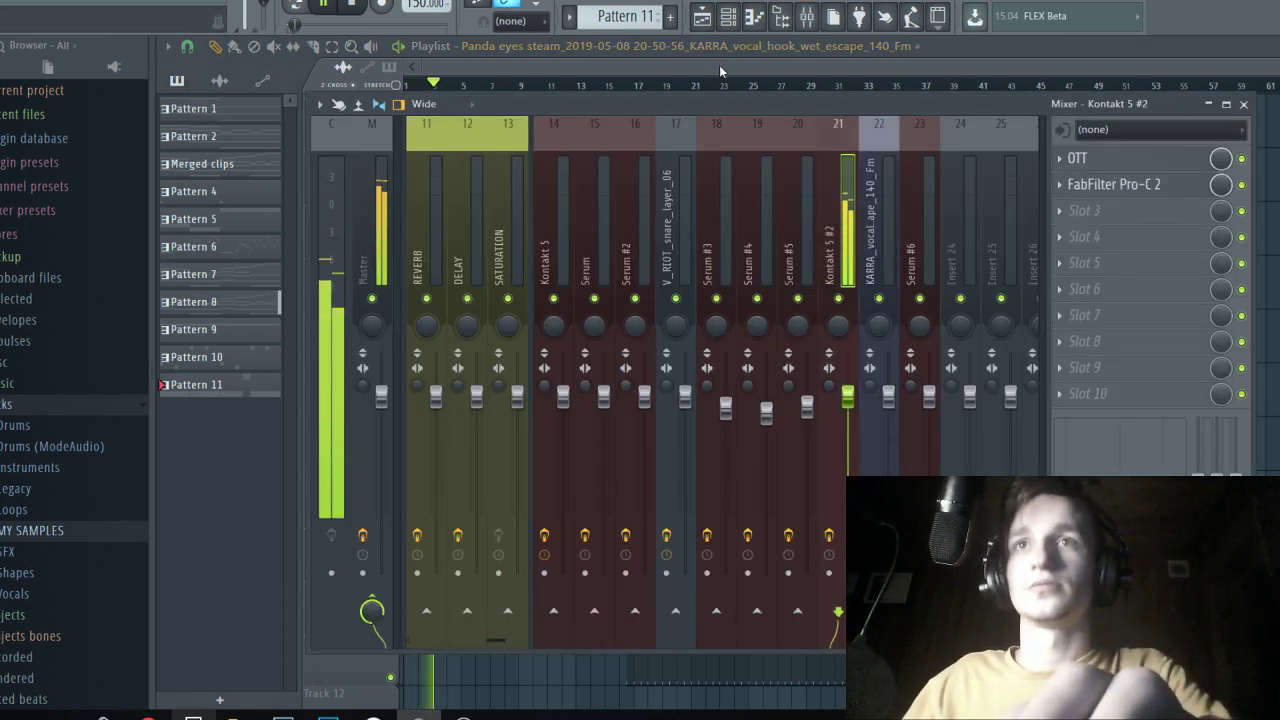
key("F9")
double_click(605, 178)
key("F9")
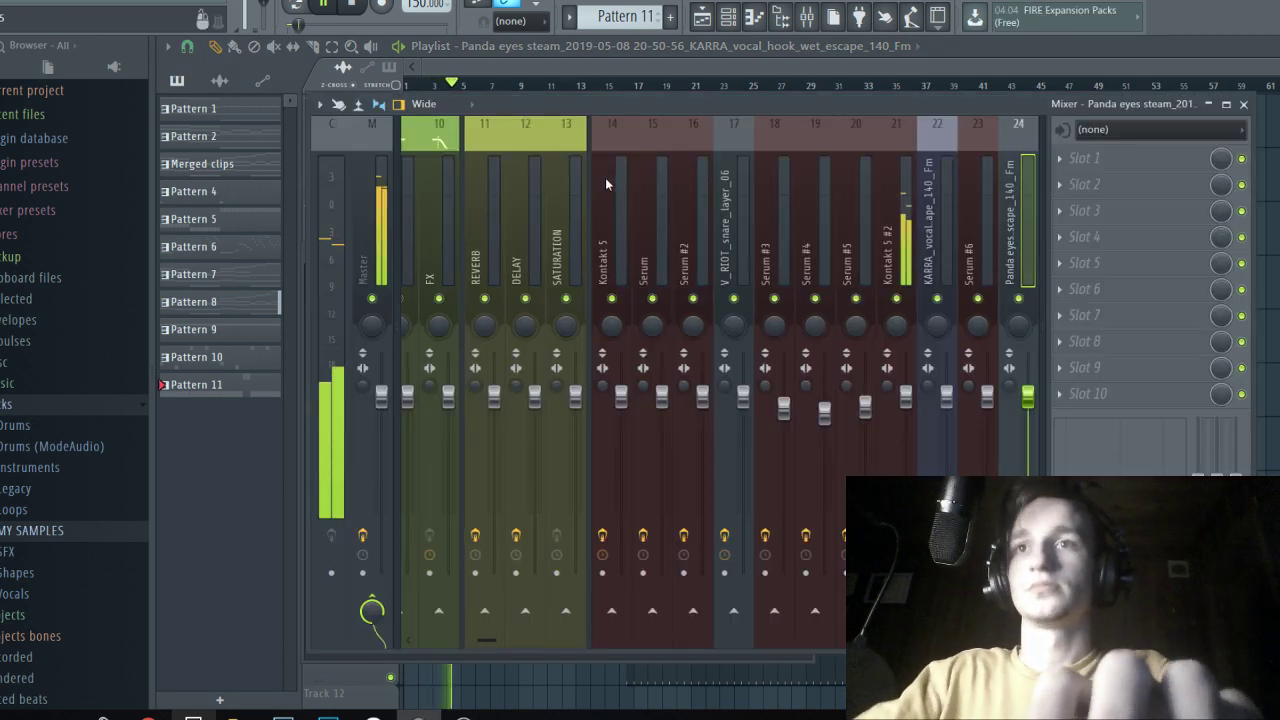
key("F9")
key("ctrl+s")
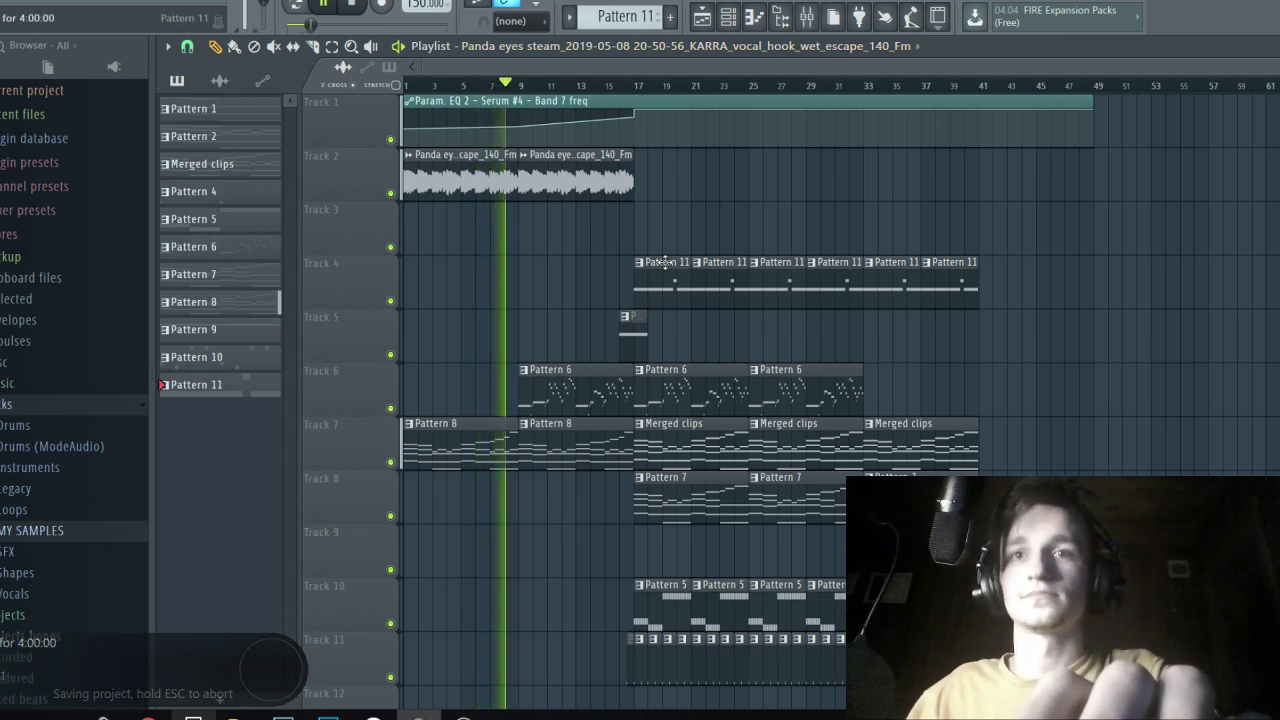
left_click(814, 26)
left_click(819, 31)
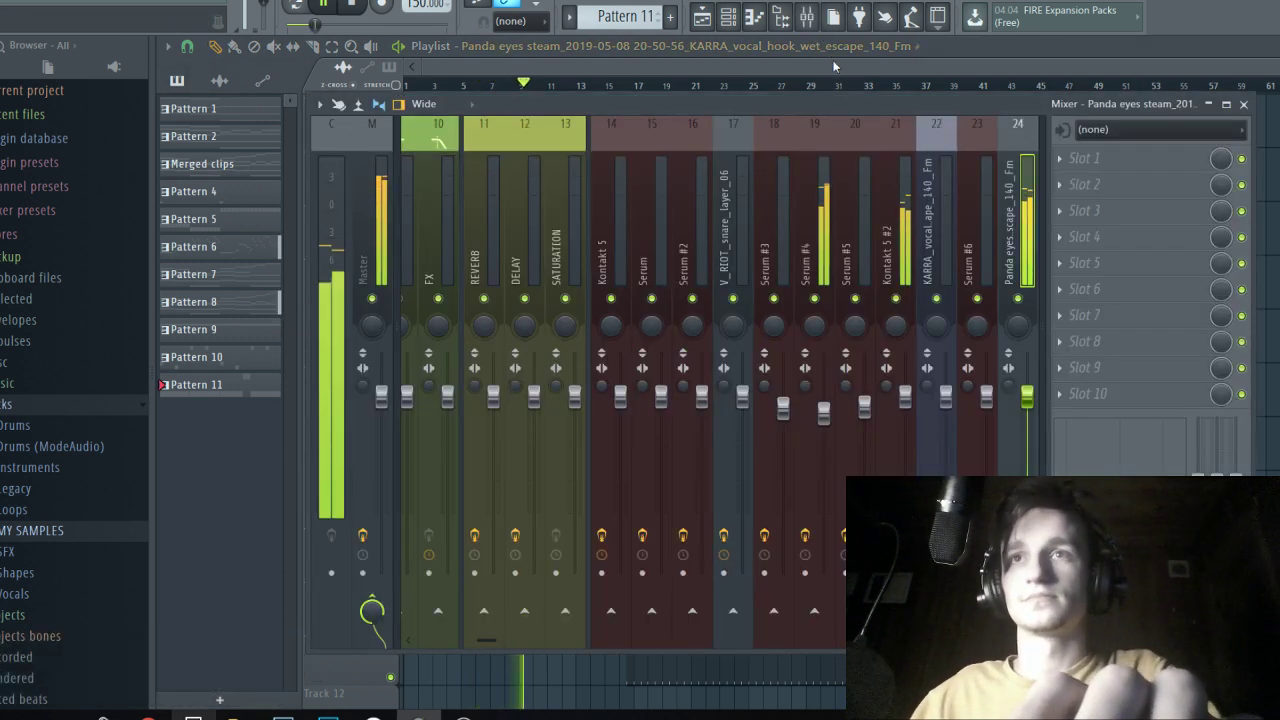
Browse MY SAMPLES > Presets Dubstep to the Virtual Riot pack's V_RIOT_fx_impacts folder and preview the V_RIOT_fx_impact_shatter sample.
scroll(580, 211, "down", 3)
scroll(269, 288, "up", 2)
scroll(48, 480, "down", 1)
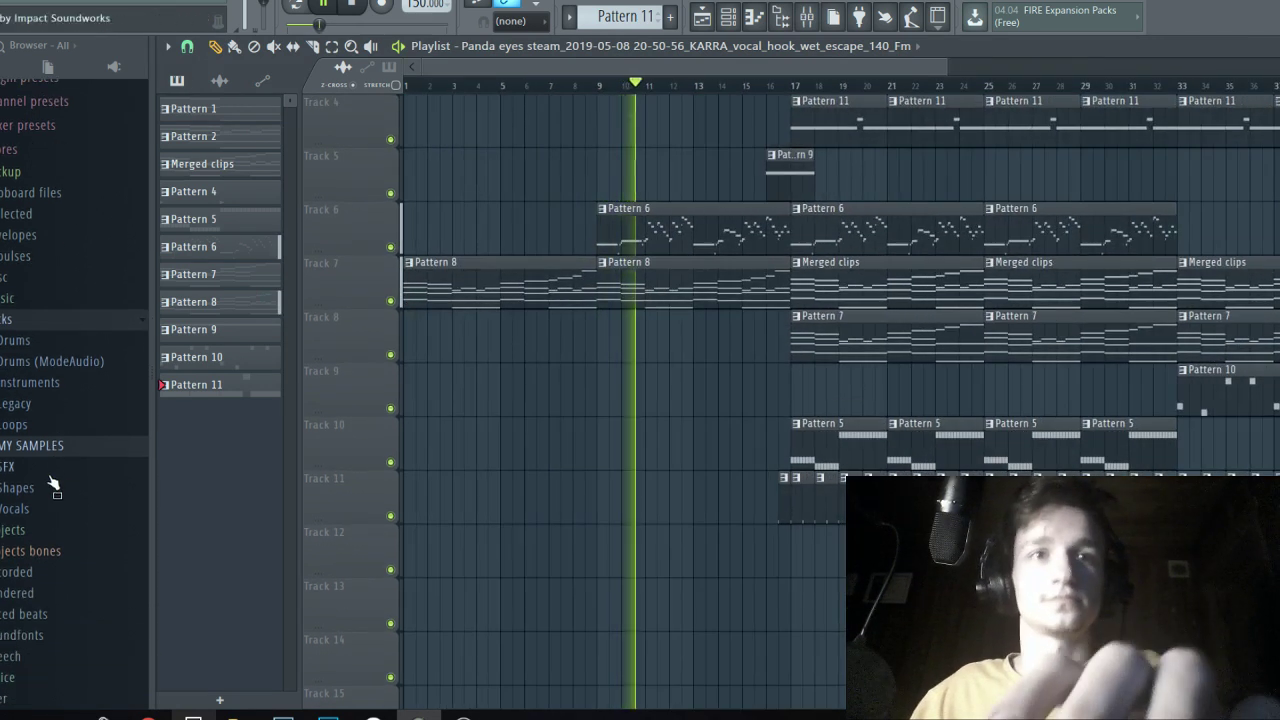
left_click(54, 443)
scroll(56, 446, "down", 2)
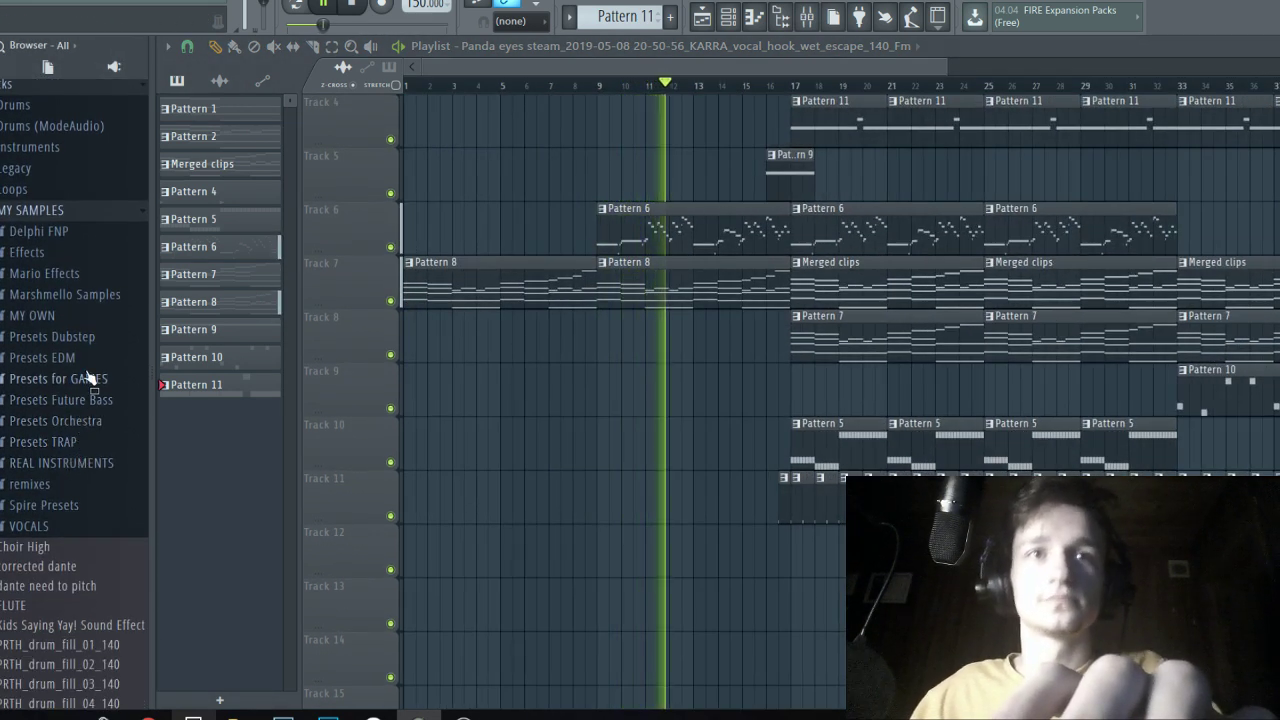
left_click(86, 337)
scroll(91, 400, "down", 5)
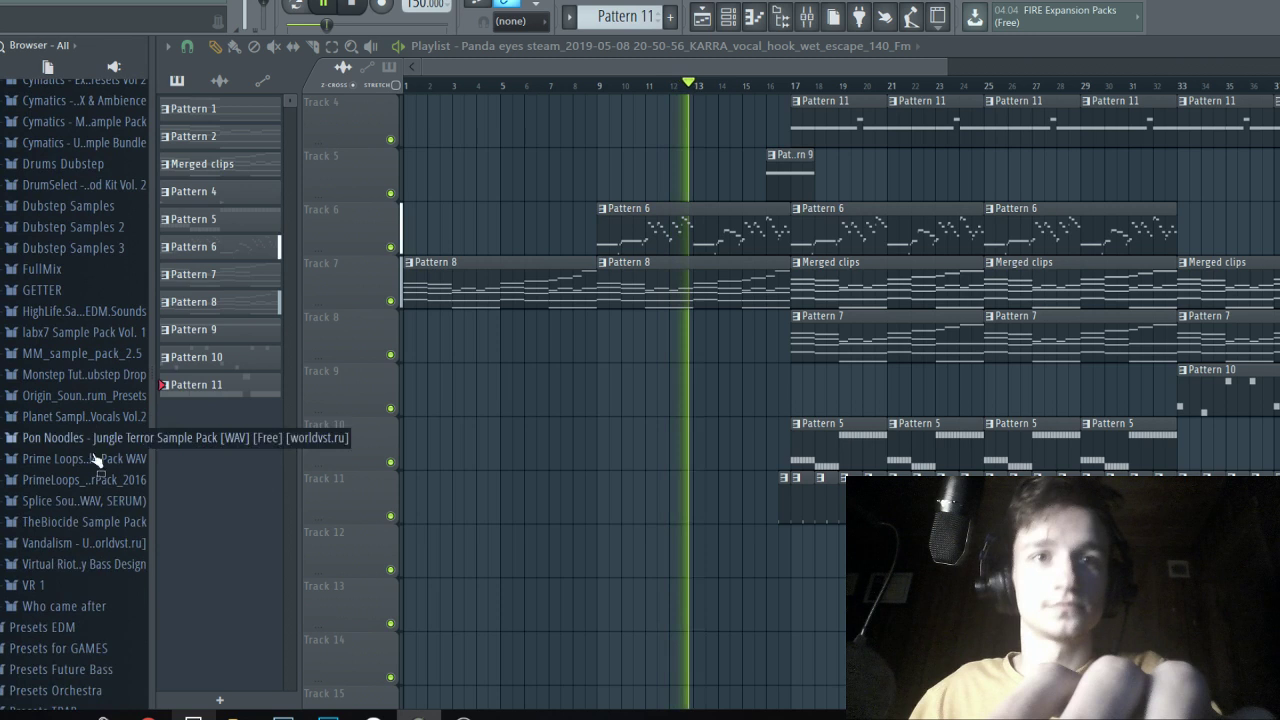
left_click(80, 564)
scroll(85, 566, "down", 4)
left_click(105, 572)
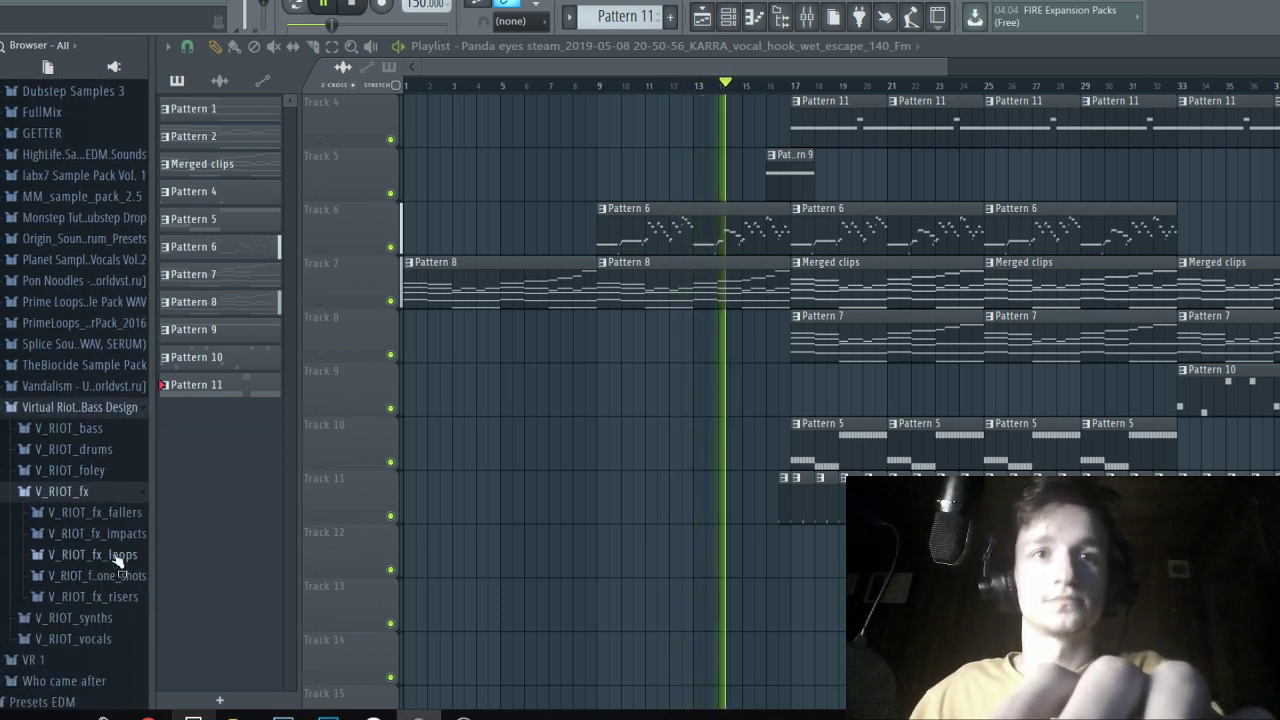
left_click(90, 578)
scroll(86, 514, "down", 3)
left_click(80, 522)
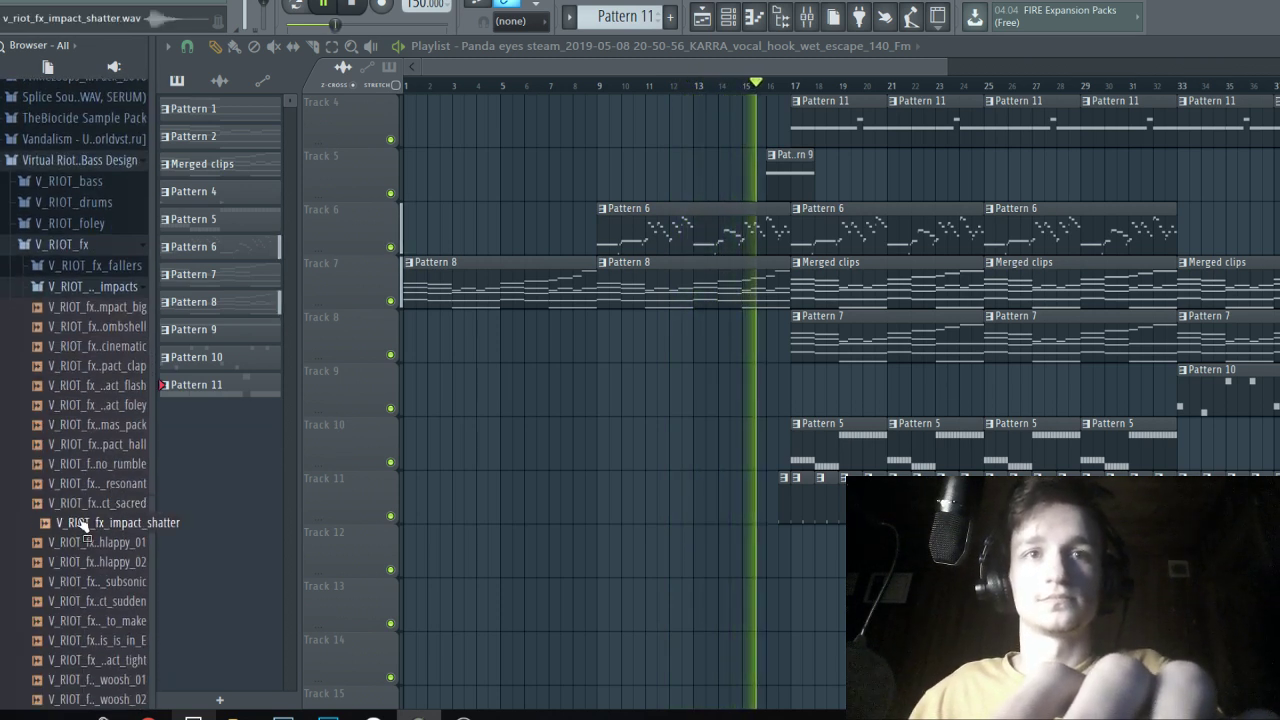
Stop playback and place the V_RIOT_fx_impact_clap sample on Track 13 at bar 9, routed to mixer track 10 (FX).
key("space")
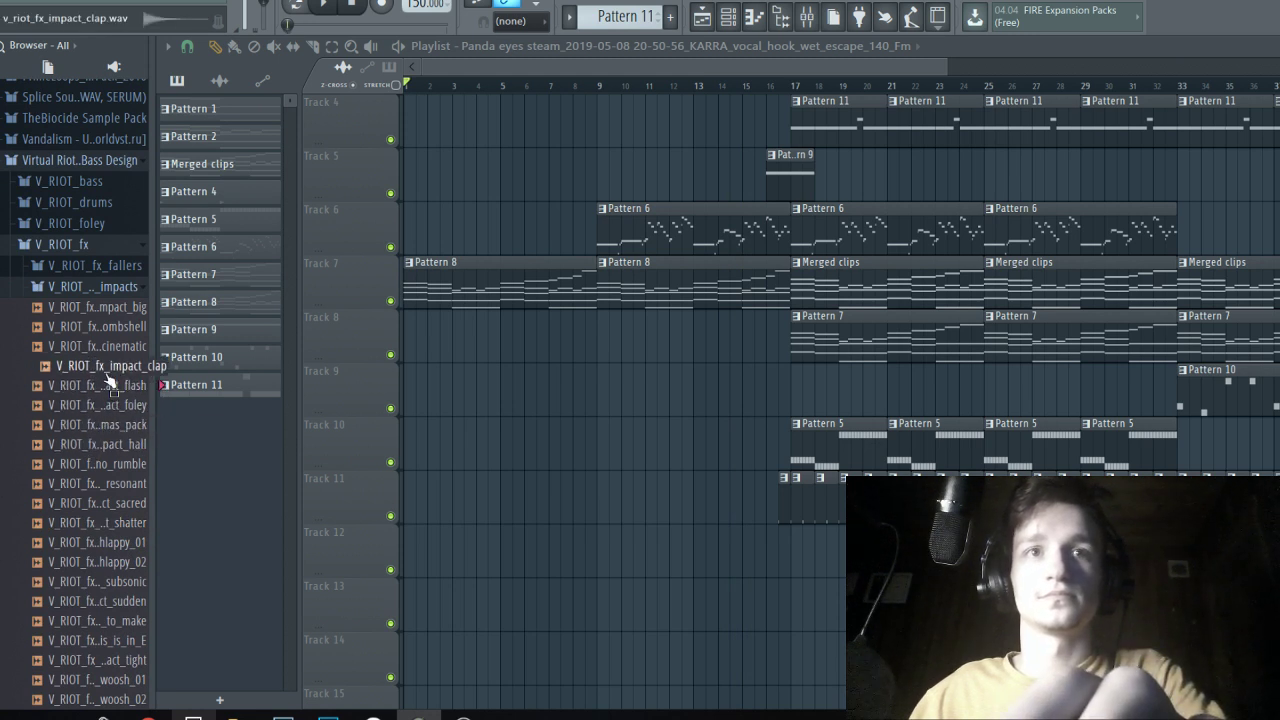
left_click_drag(464, 508, 616, 604)
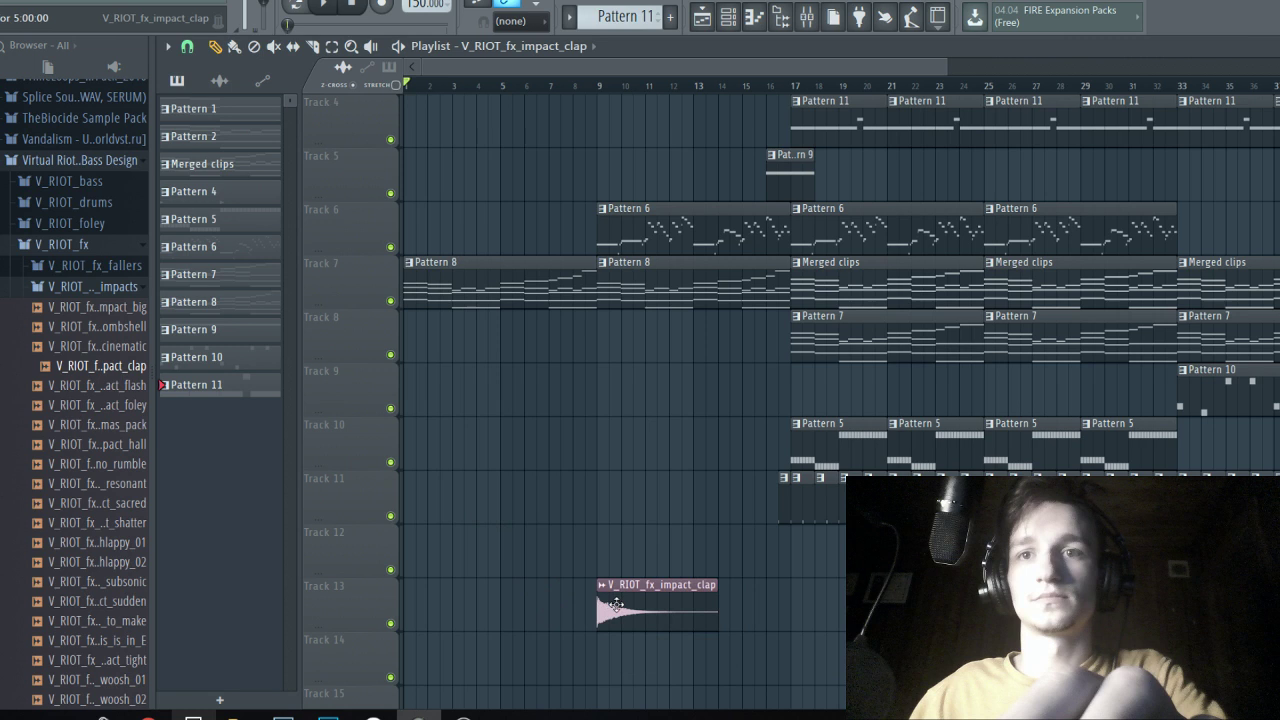
double_click(652, 585)
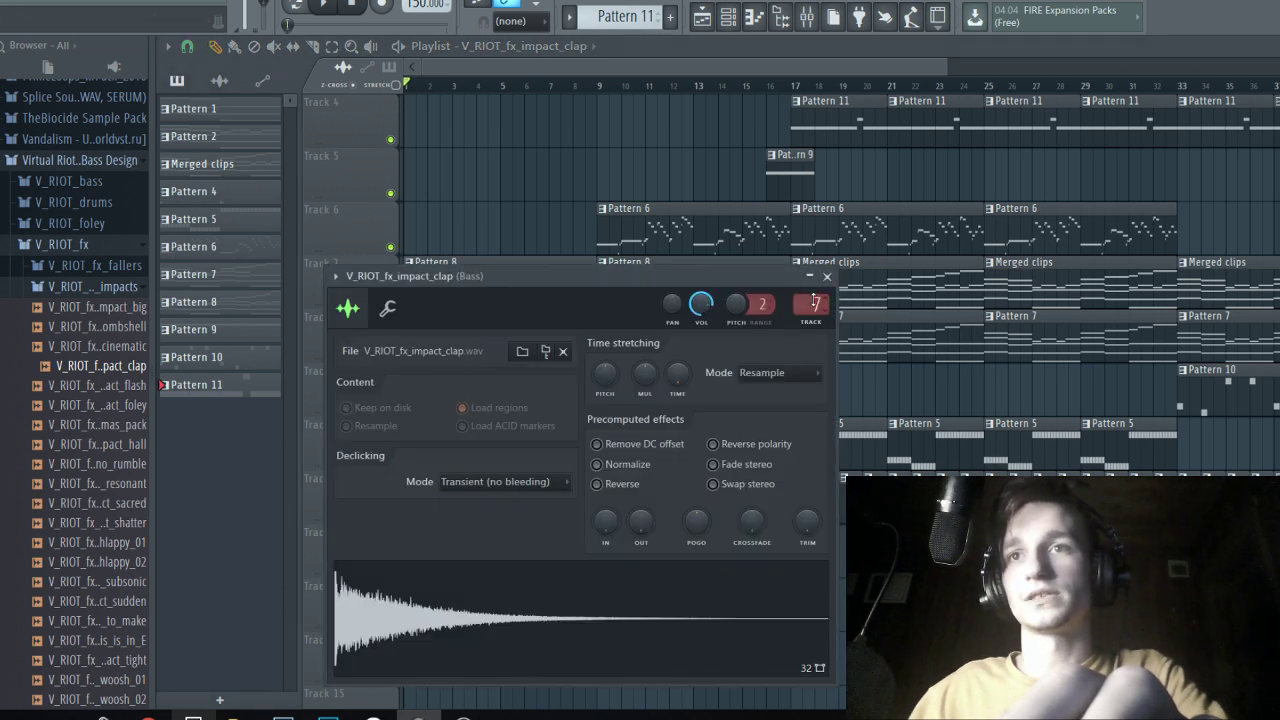
Play from just before bar 9 and lower the channel volume of V_RIOT_fx_impact_clap.
left_click(589, 86)
key("space")
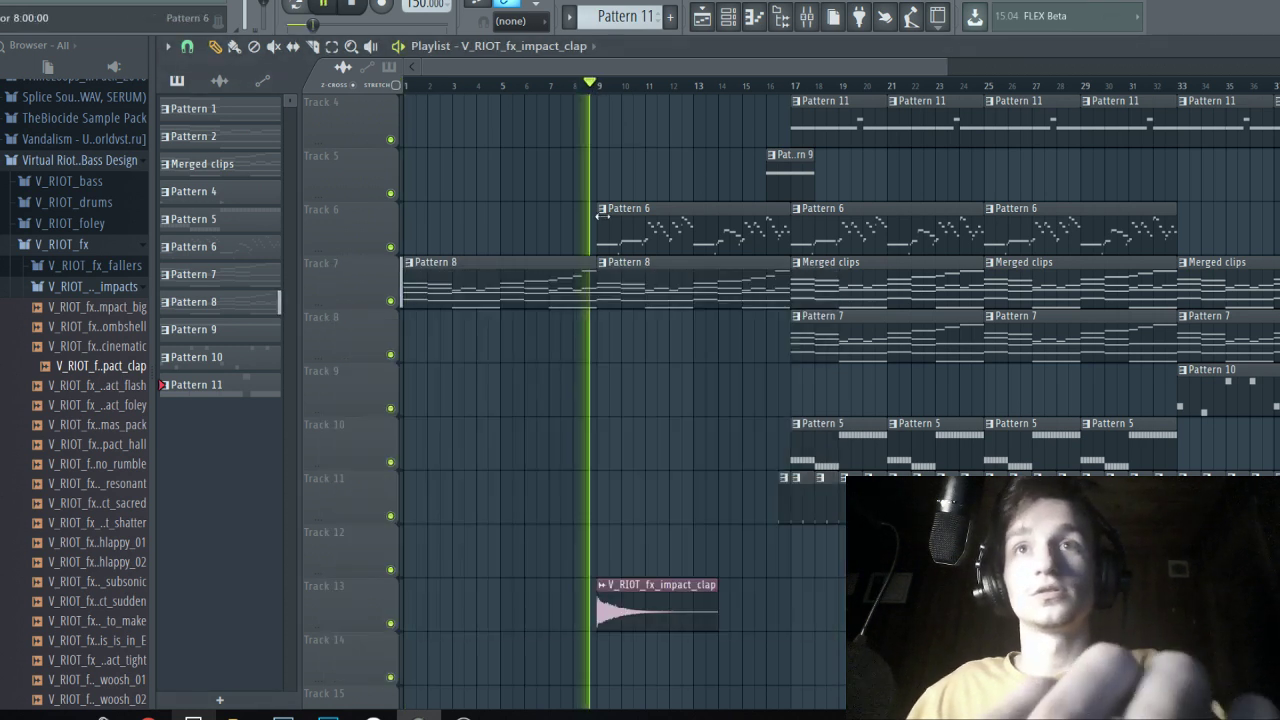
double_click(653, 585)
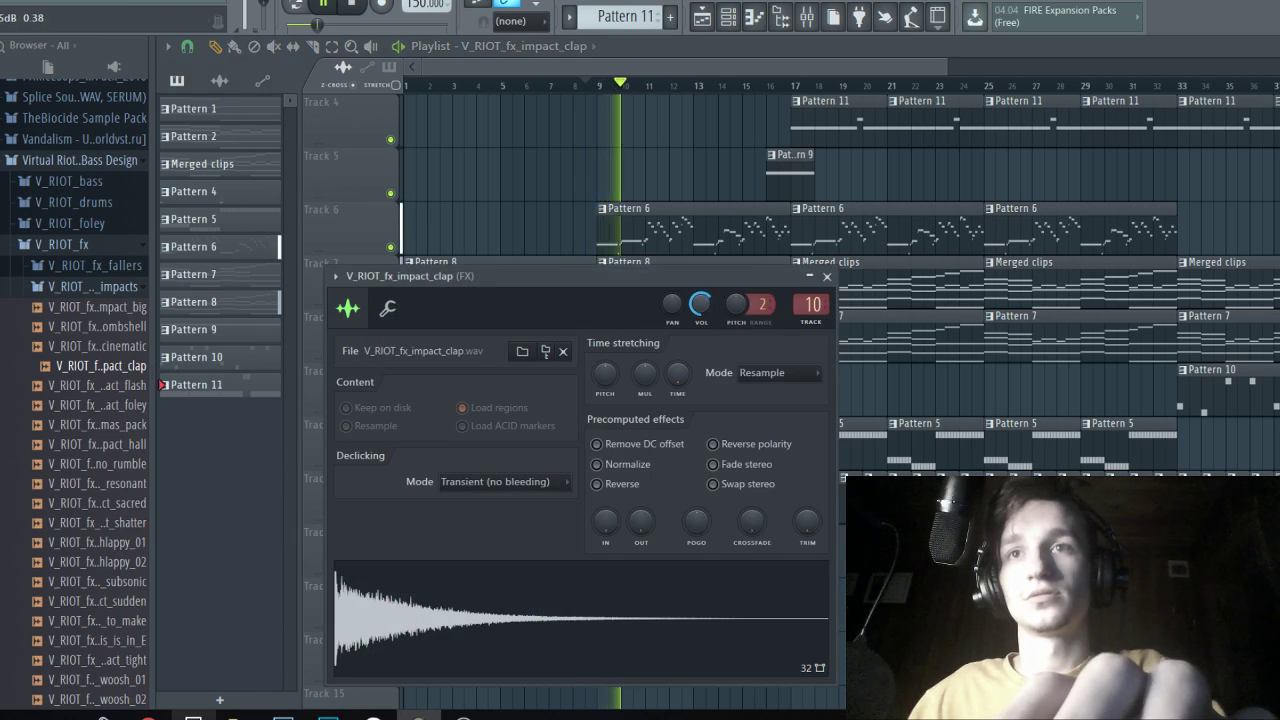
key("Escape")
Add the V_RIOT_fx_impact_flash sample to Track 14, route it to mixer track 10 (FX) and reverse it.
scroll(549, 326, "down", 4)
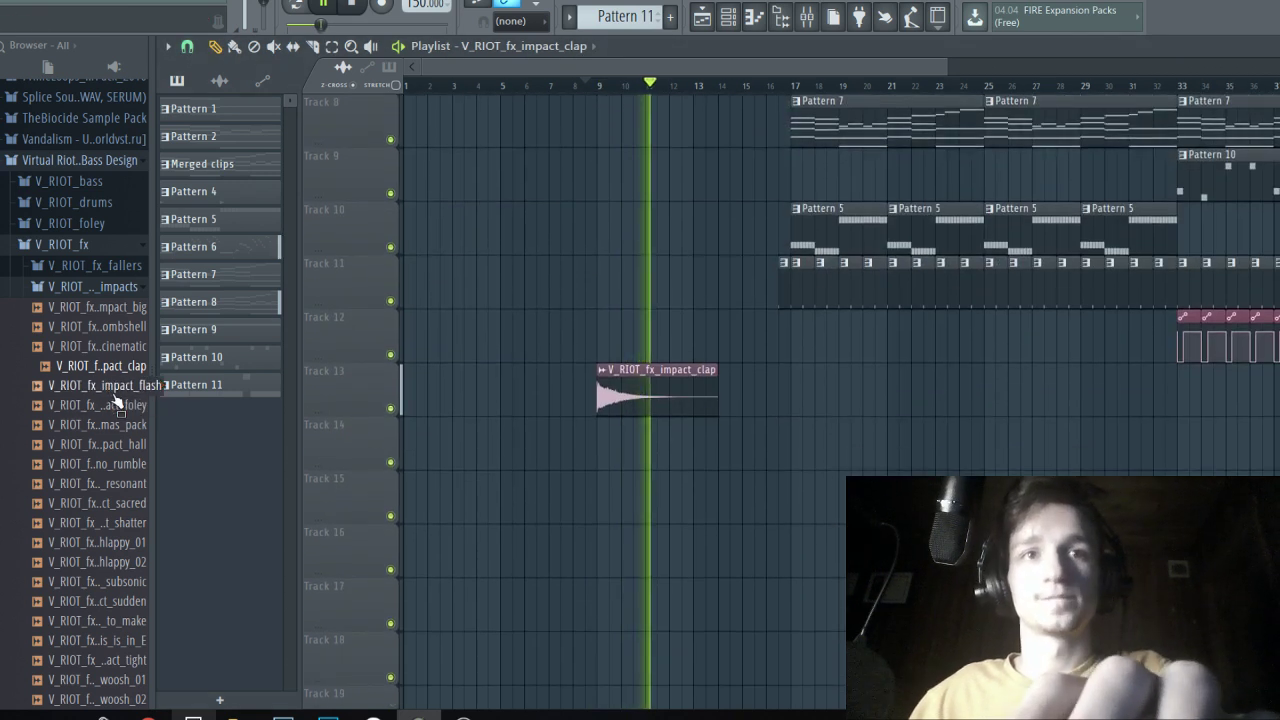
left_click(117, 390)
left_click_drag(117, 398, 780, 430)
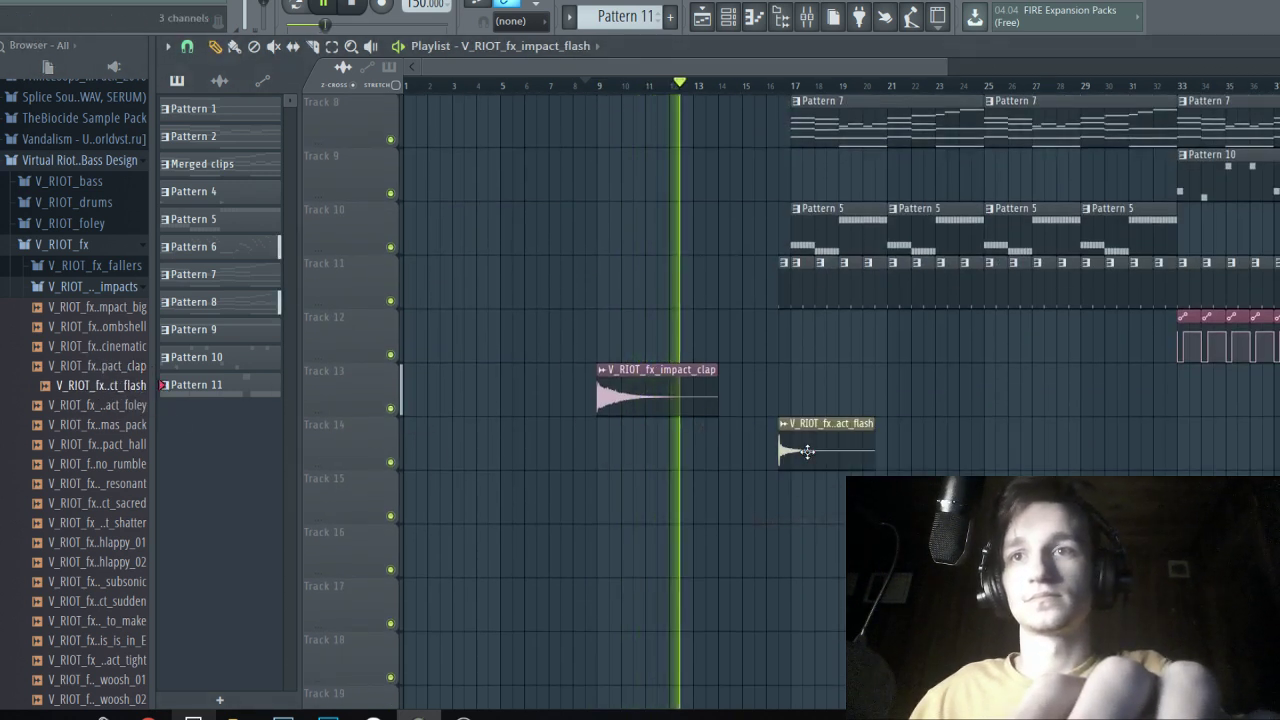
left_click(433, 321)
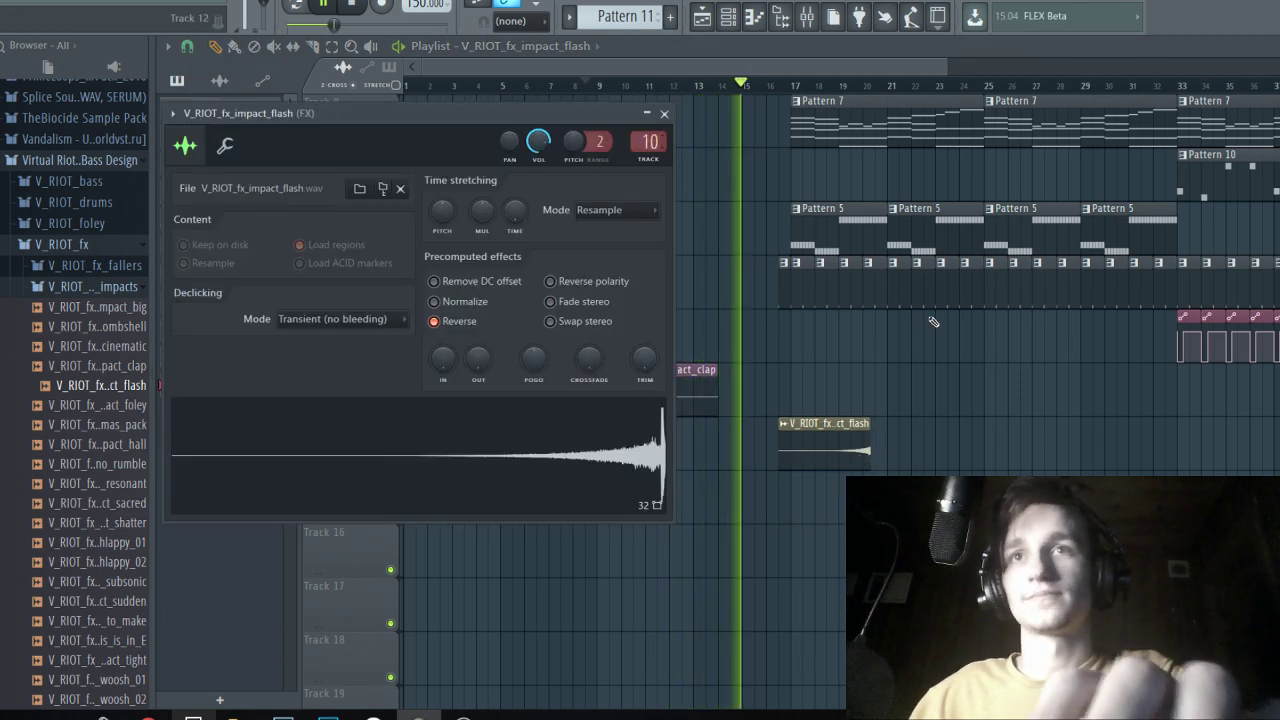
Move the reversed V_RIOT_fx_impact_flash clip to bar 13 so it ends at bar 17, and save the project.
left_click_drag(845, 449, 764, 451)
scroll(766, 449, "up", 2)
scroll(592, 470, "down", 2)
key("ctrl+s")
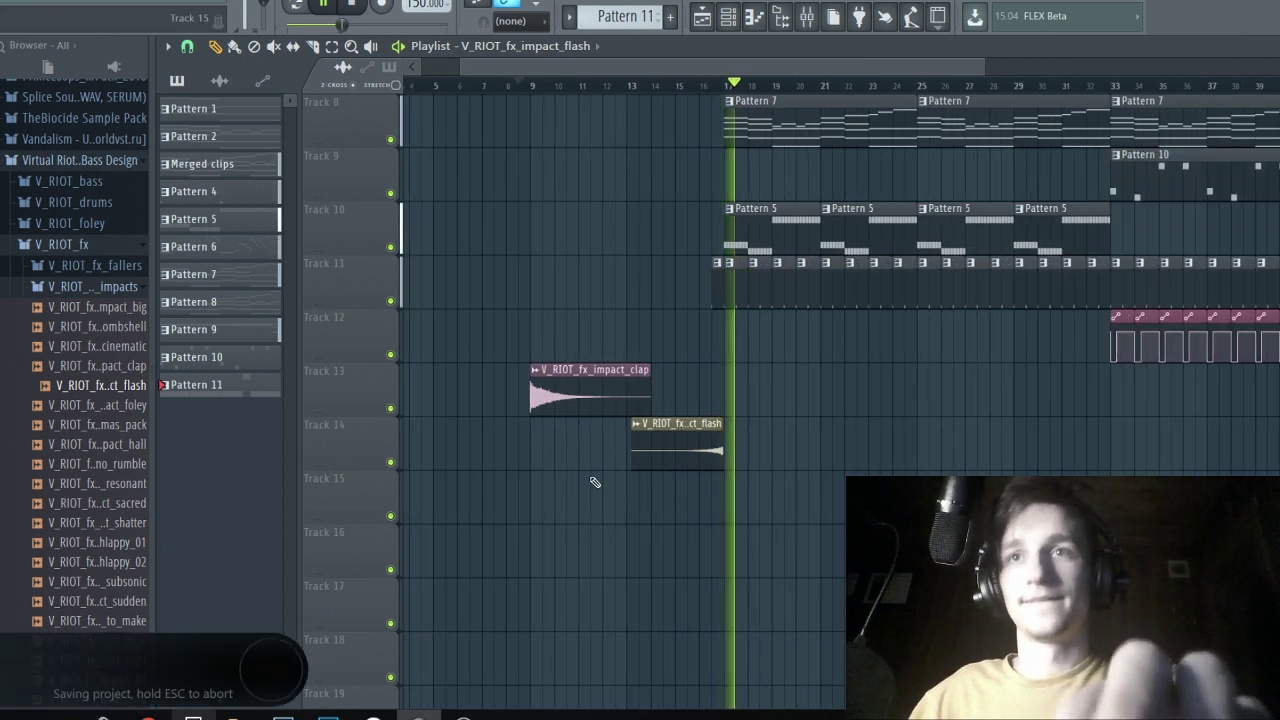
scroll(676, 481, "up", 6)
scroll(537, 426, "down", 3)
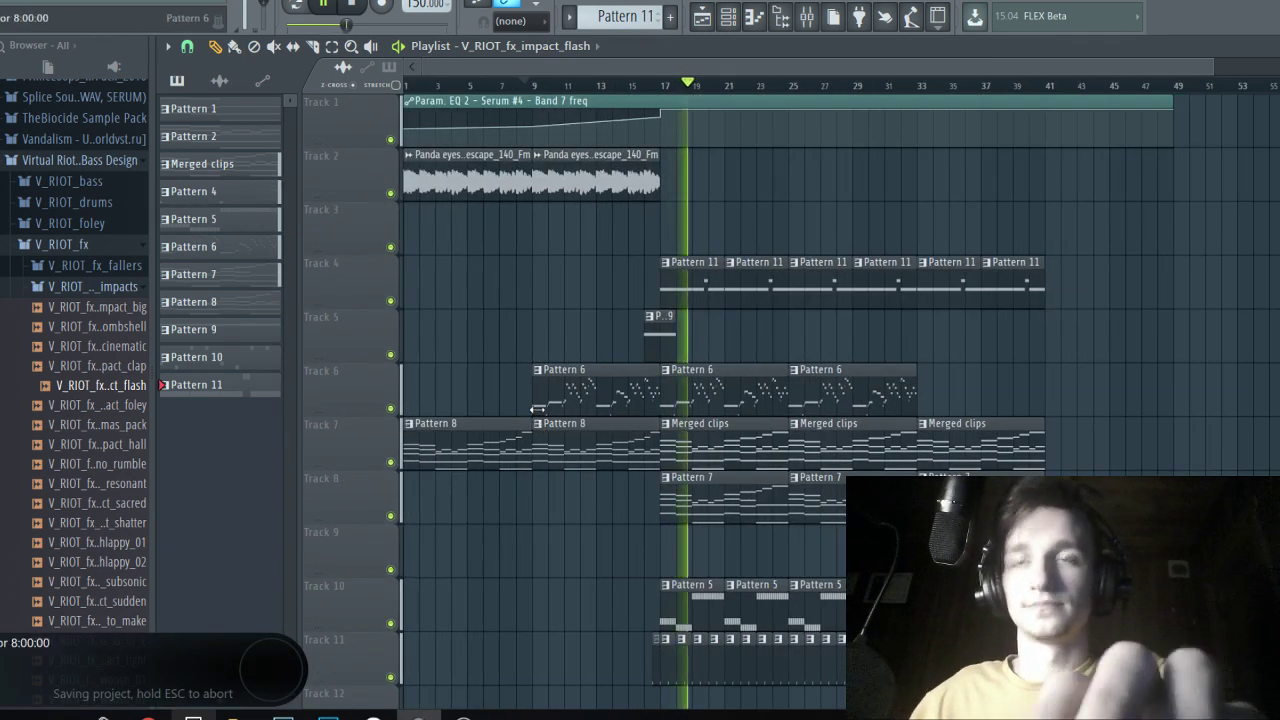
scroll(627, 381, "down", 1)
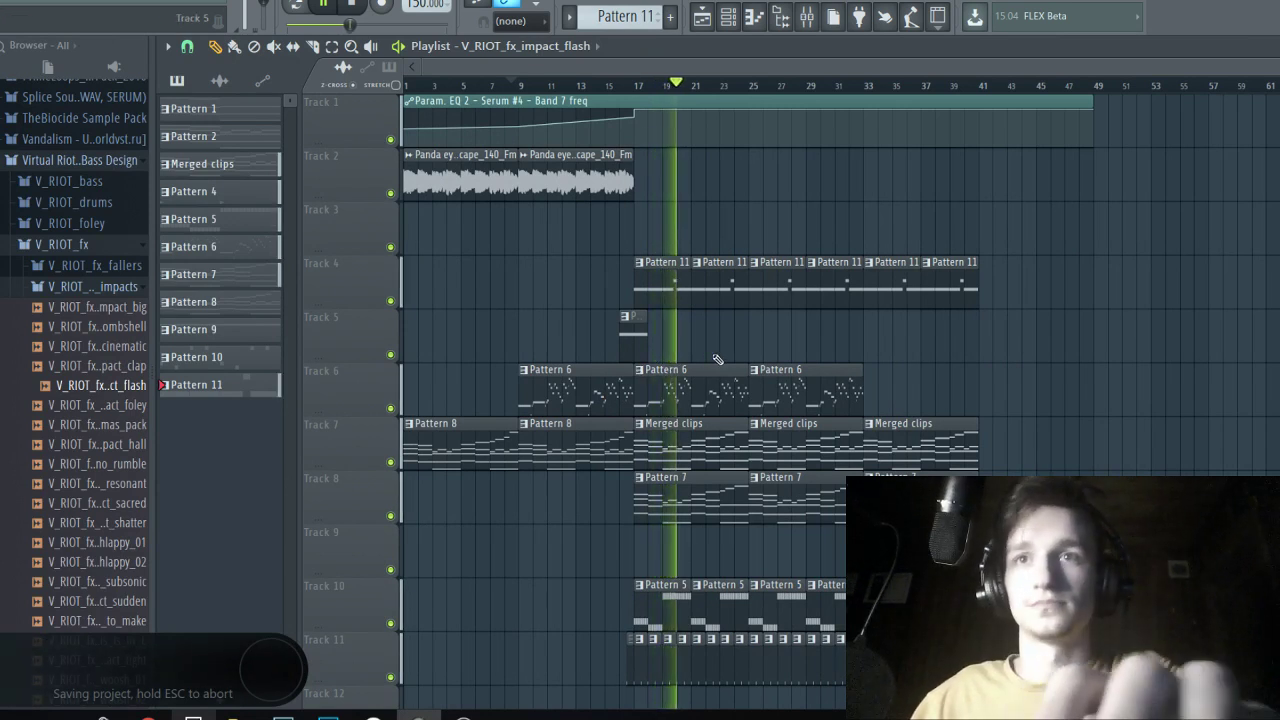
Duplicate the rendered vocal into bars 17 to 24 on Track 2 and delete the two Pattern 11 clips there on Track 4.
key("space")
left_click(597, 190, "ctrl")
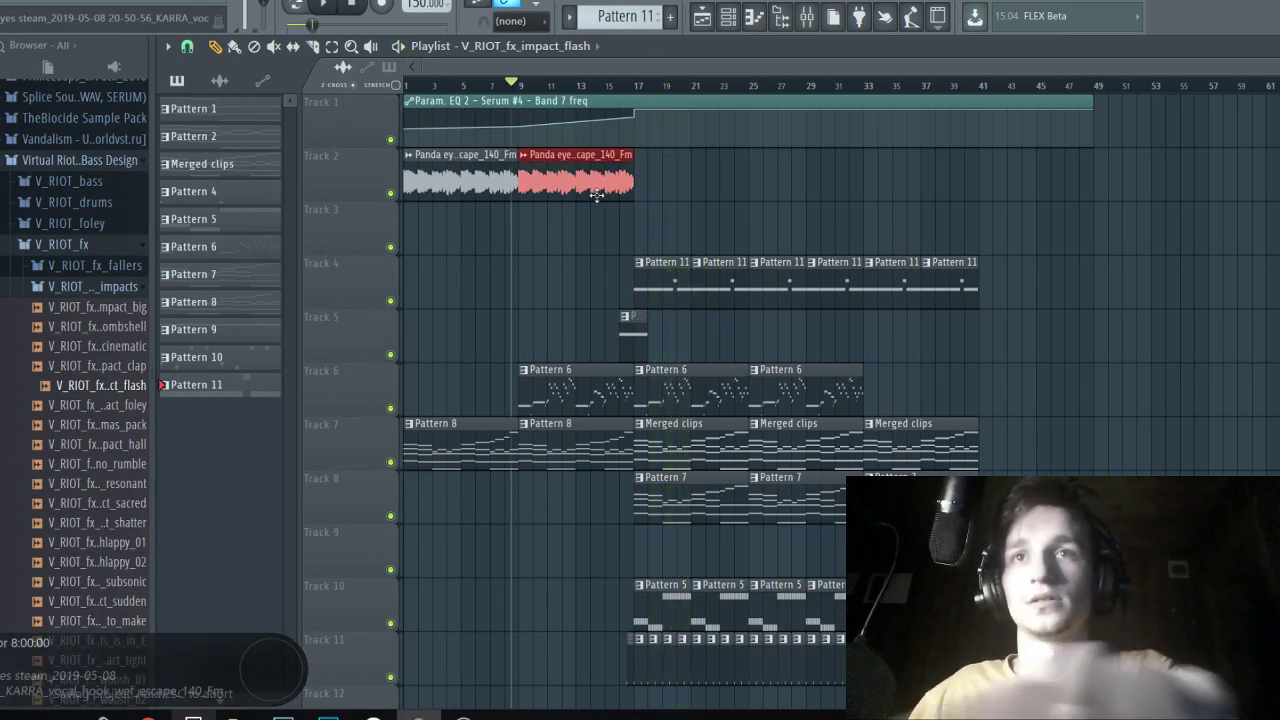
key("ctrl+b")
right_click(704, 280)
right_click(674, 274)
left_click(620, 84)
key("space")
left_click(674, 274, "ctrl")
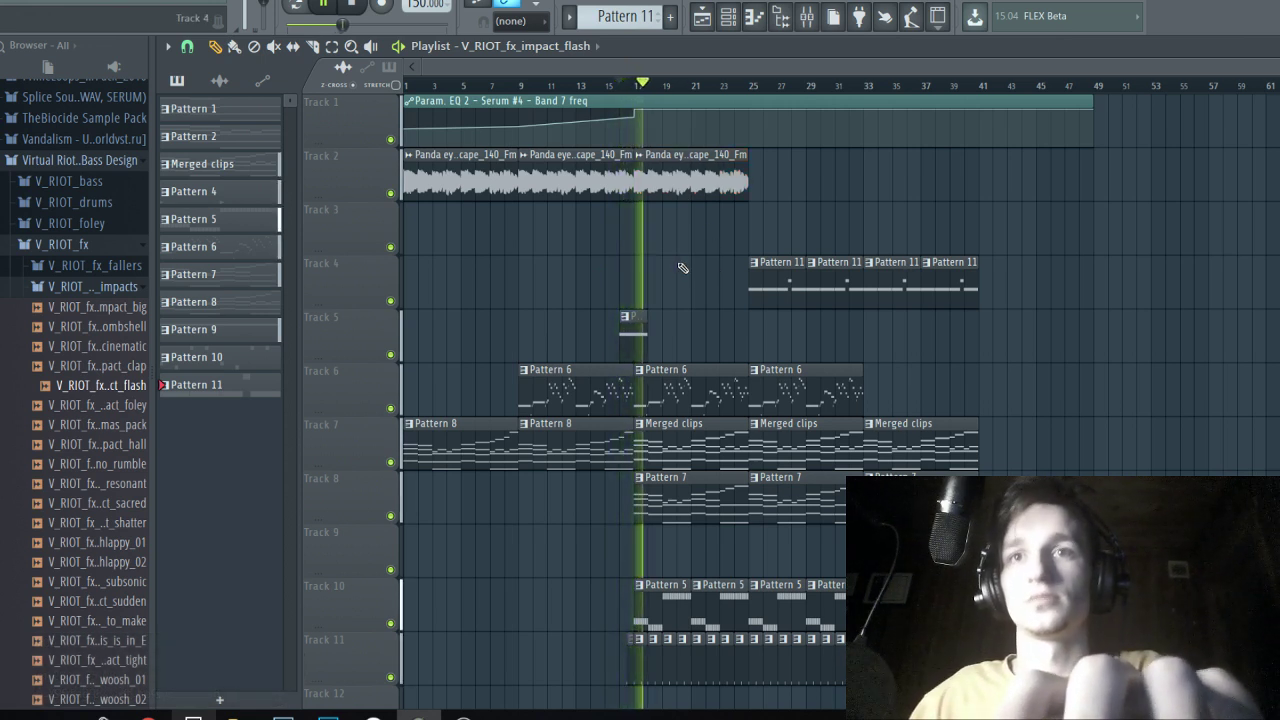
Route the rendered vocal's mixer track 24 to the Lead bus on mixer track 5.
left_click(808, 17)
scroll(920, 207, "down", 6)
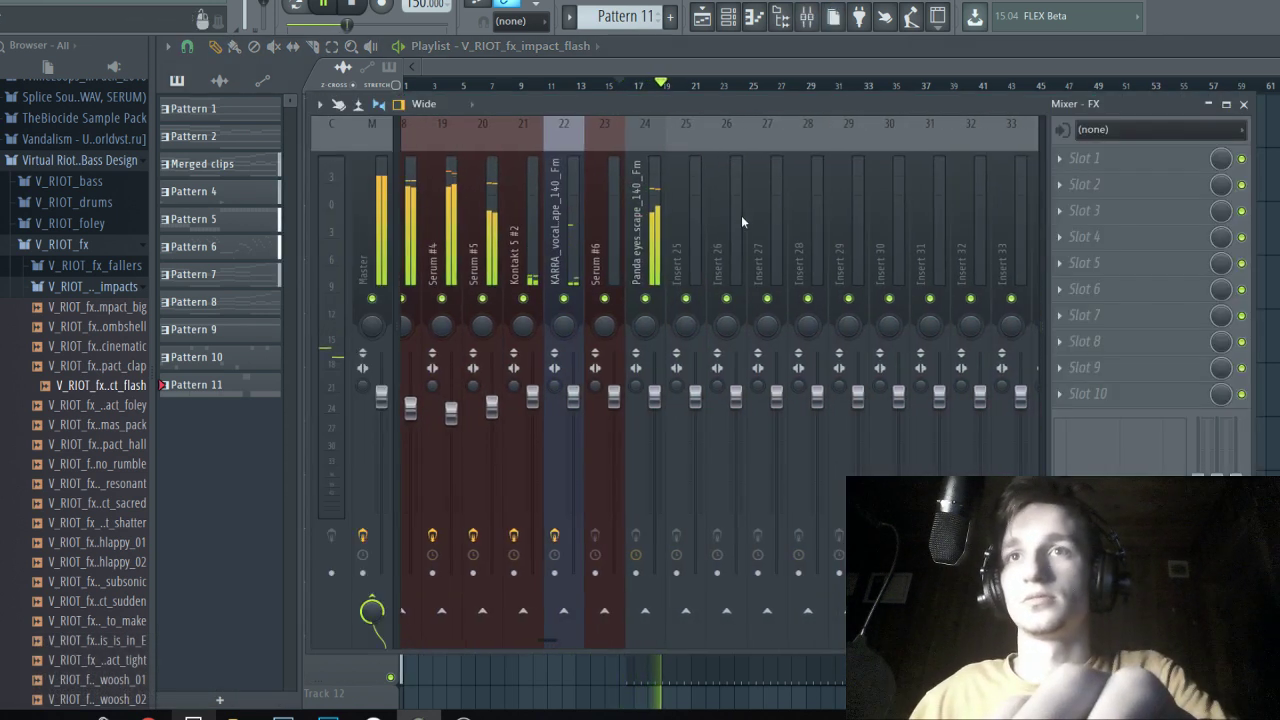
left_click(658, 236)
scroll(700, 228, "up", 5)
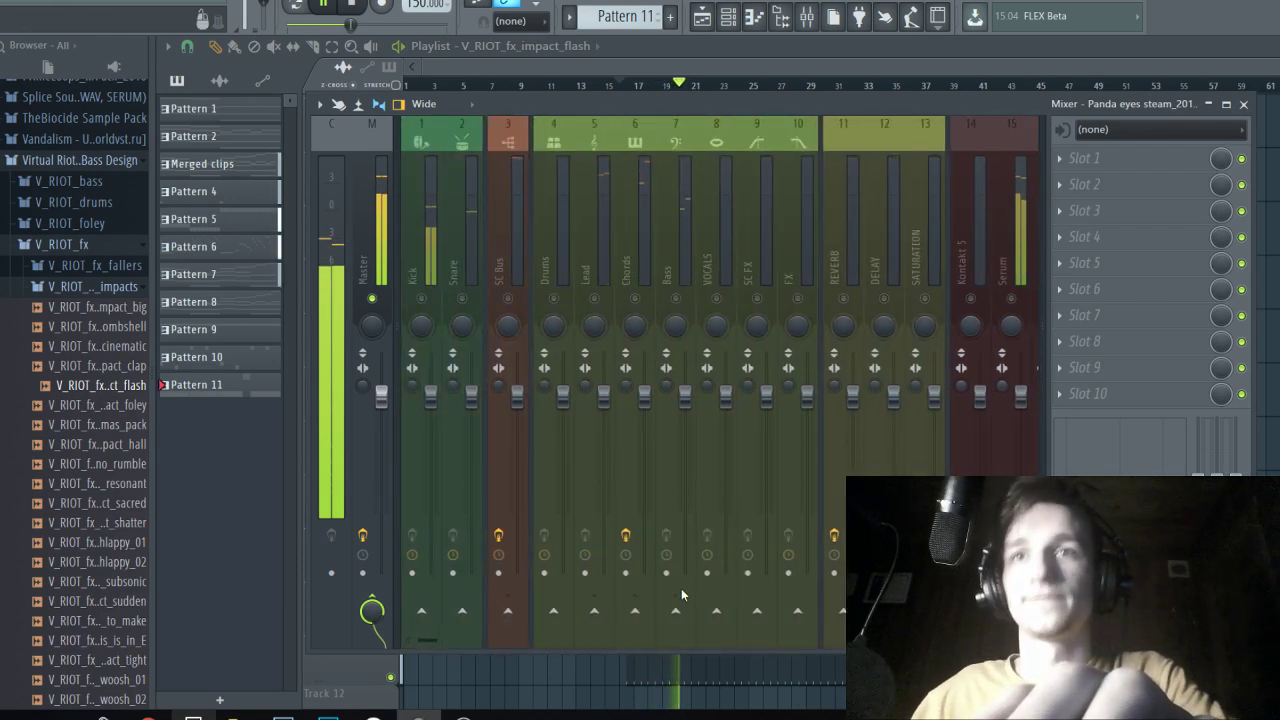
right_click(595, 612)
left_click(626, 637)
key("s")
scroll(695, 262, "down", 5)
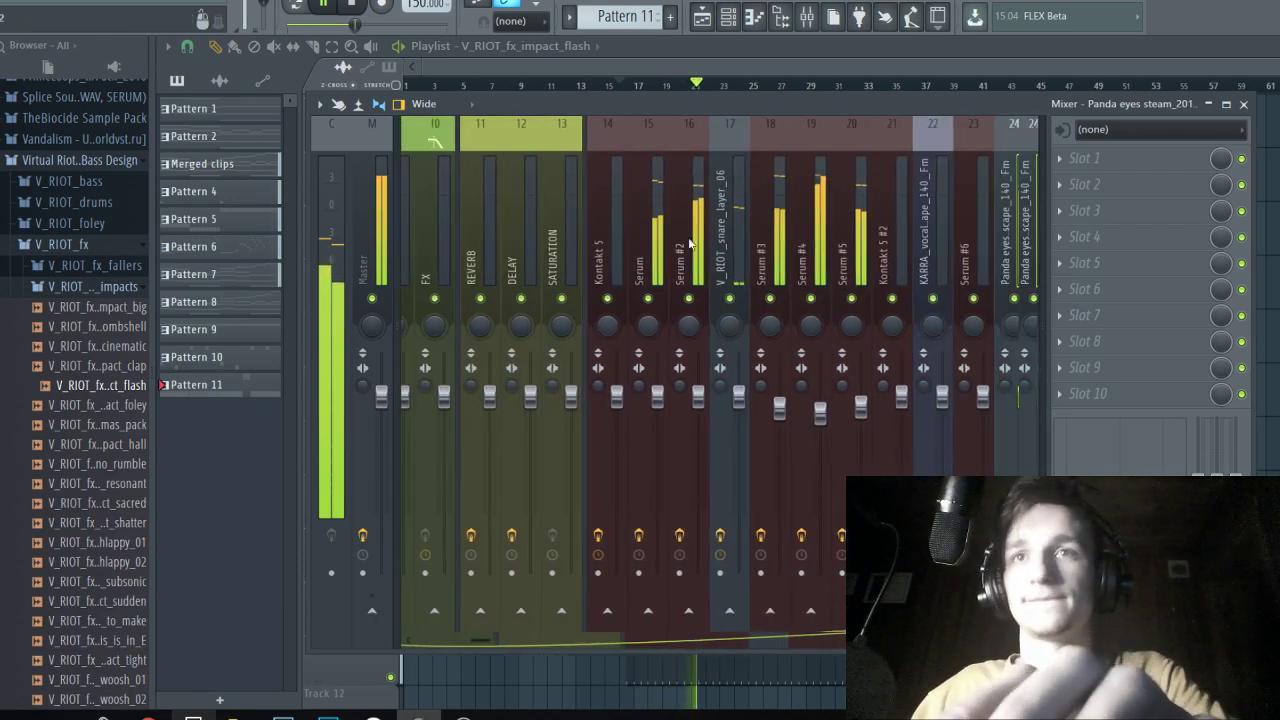
left_click(1055, 162)
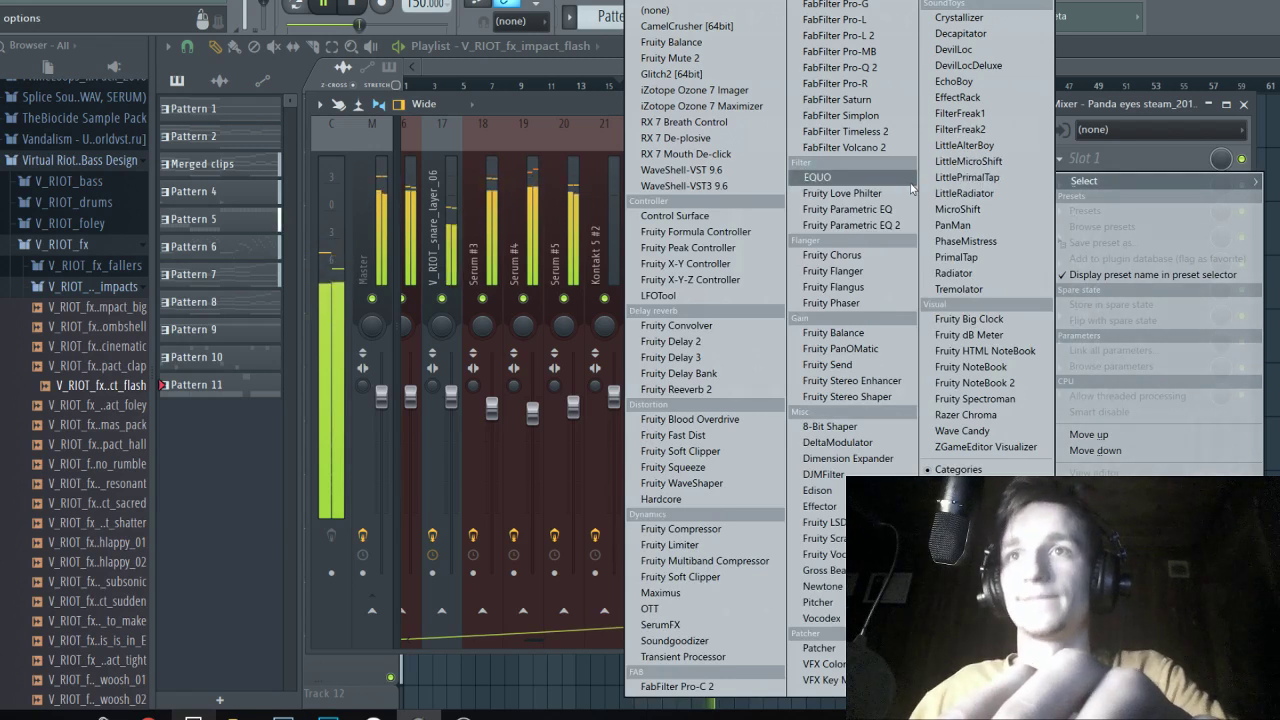
left_click(561, 64)
Delete the two Pattern 7 clips in bars 17 to 32 on Track 8, save the project and replay the drop from bar 17.
scroll(742, 366, "down", 2)
right_click(731, 405)
right_click(767, 408)
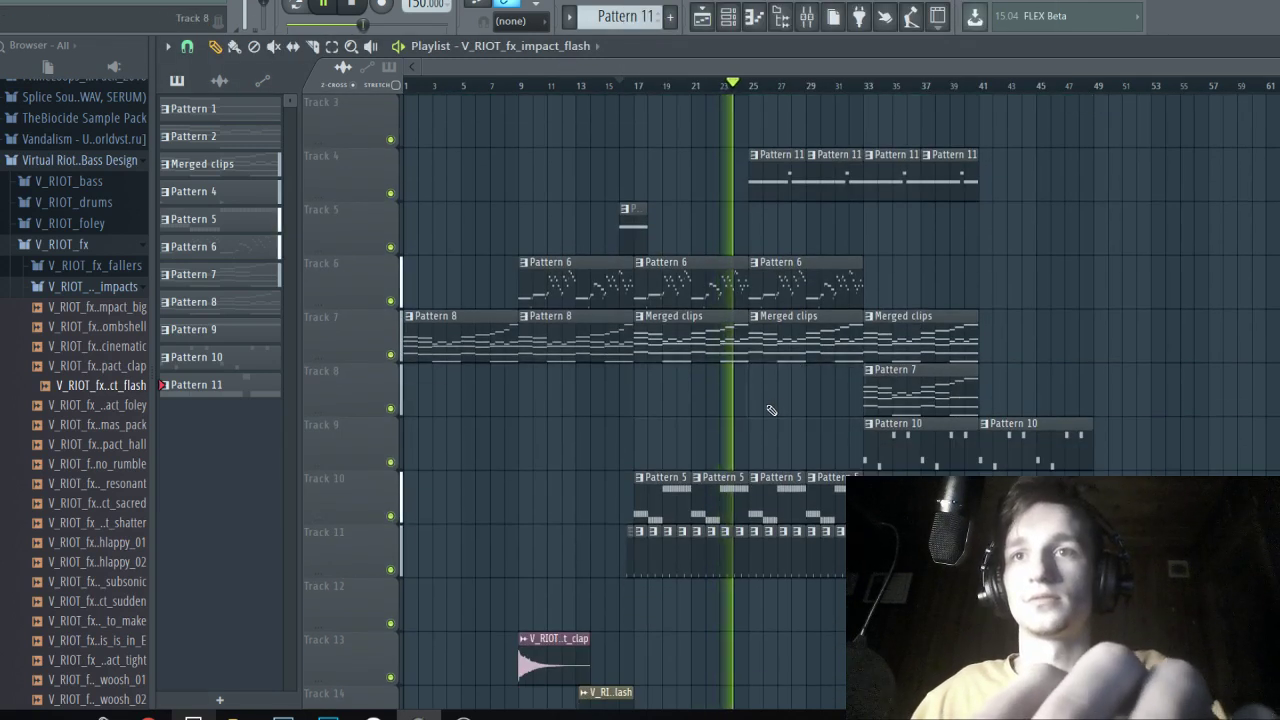
key("space")
key("ctrl+s")
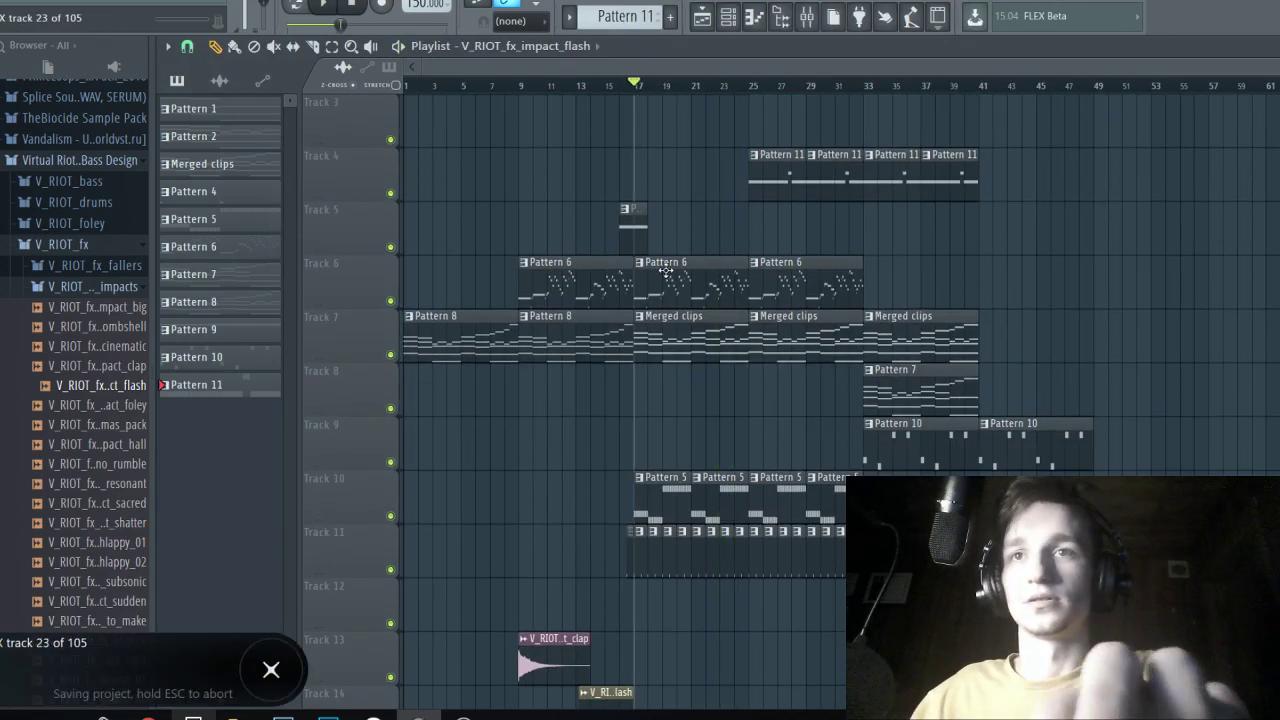
key("space")
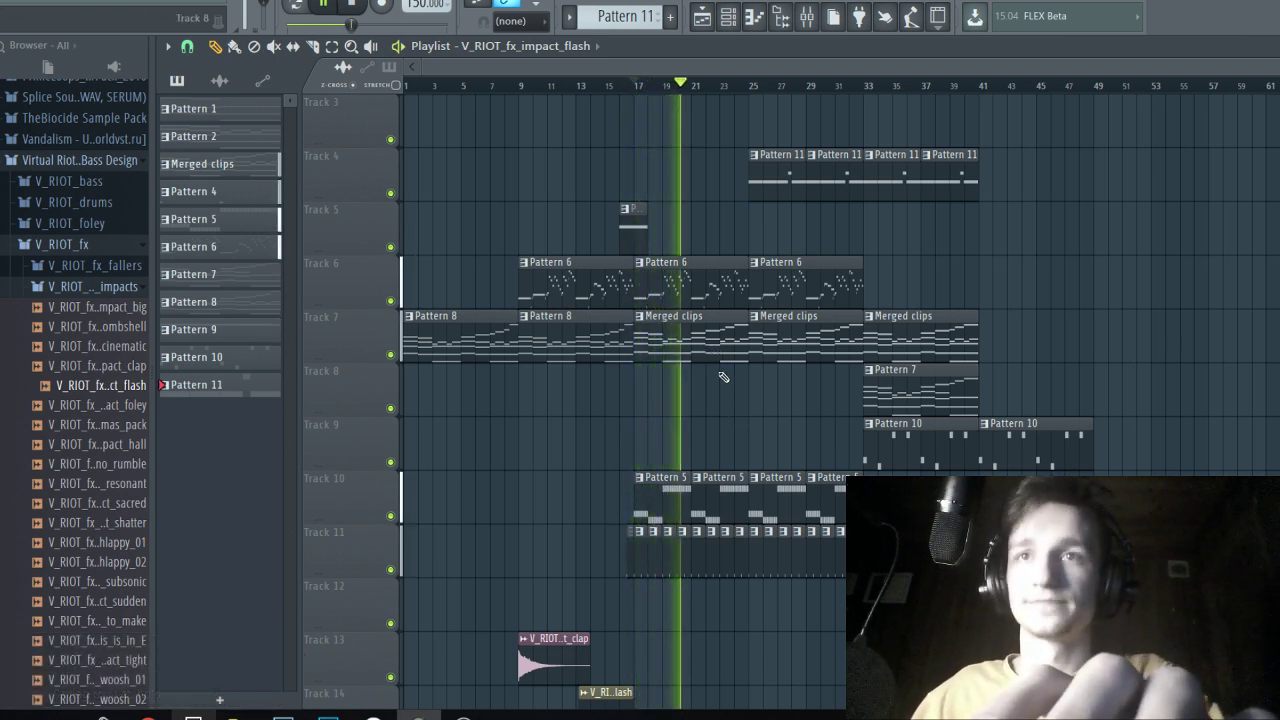
Check the rendered vocal's level in the mixer, look at the YouTube livestream dashboard in the browser and return to FL Studio.
left_click(808, 20)
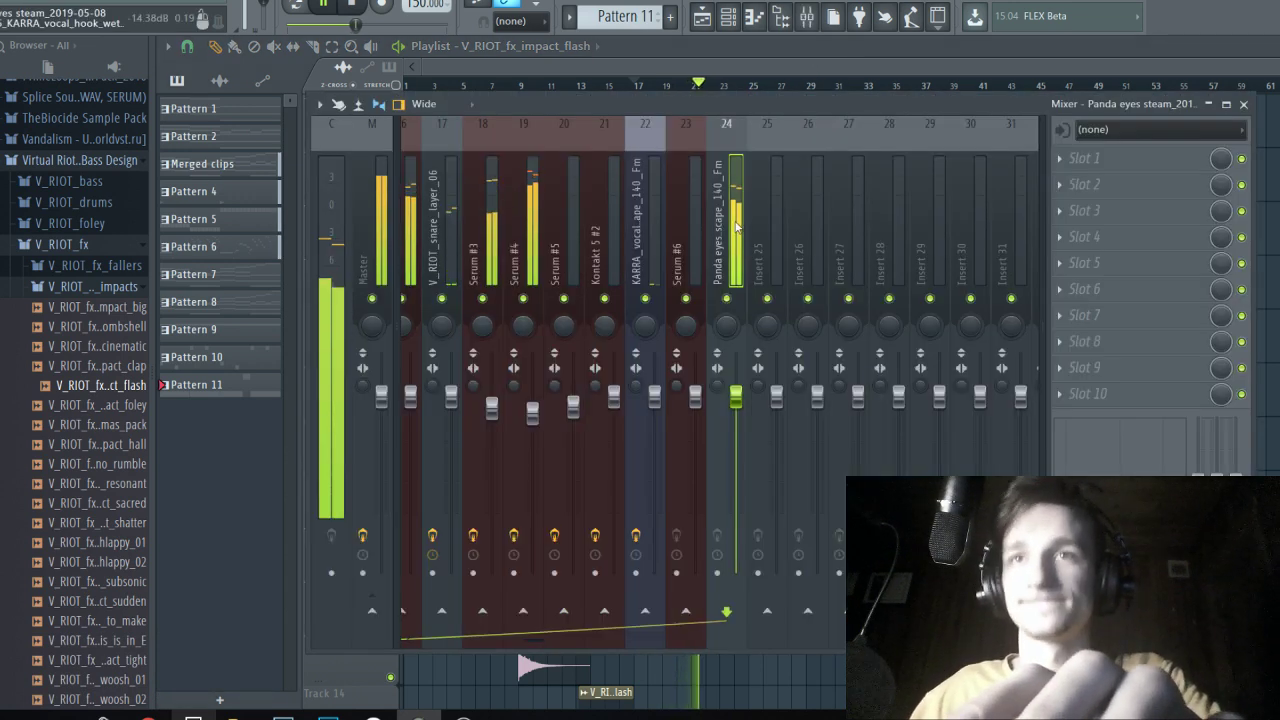
left_click(149, 716)
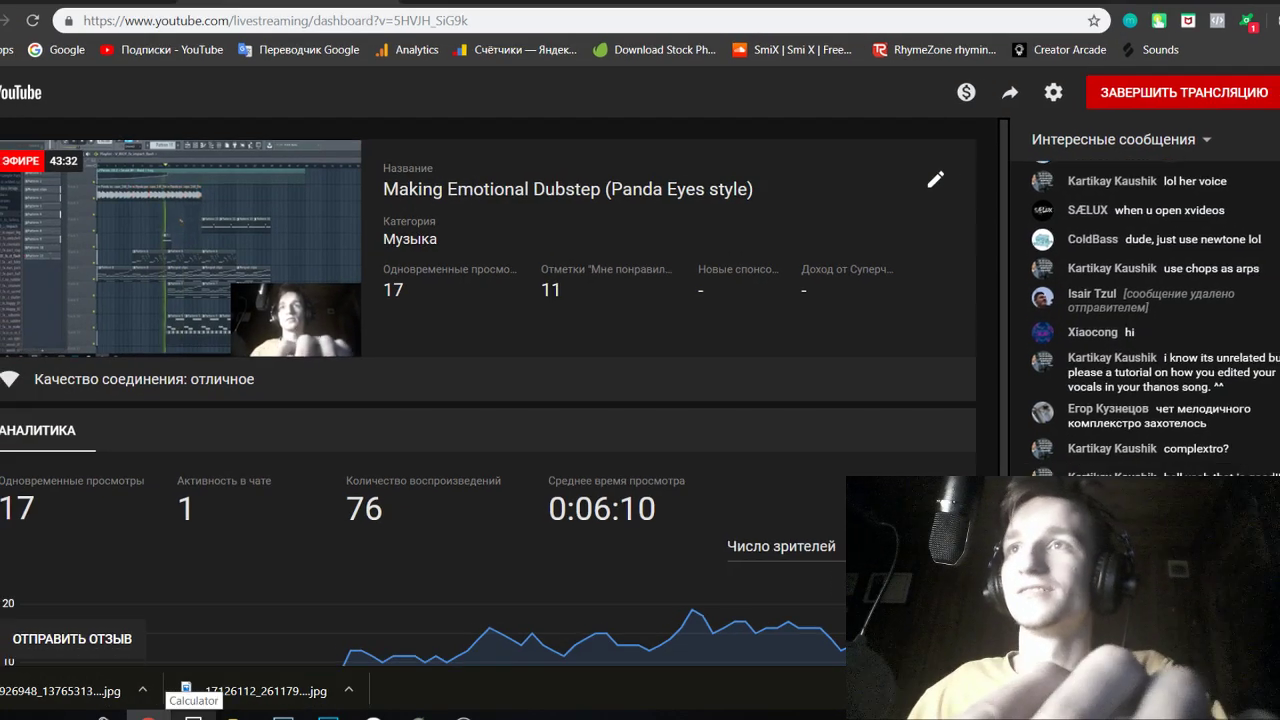
key("alt+Tab")
left_click(796, 70)
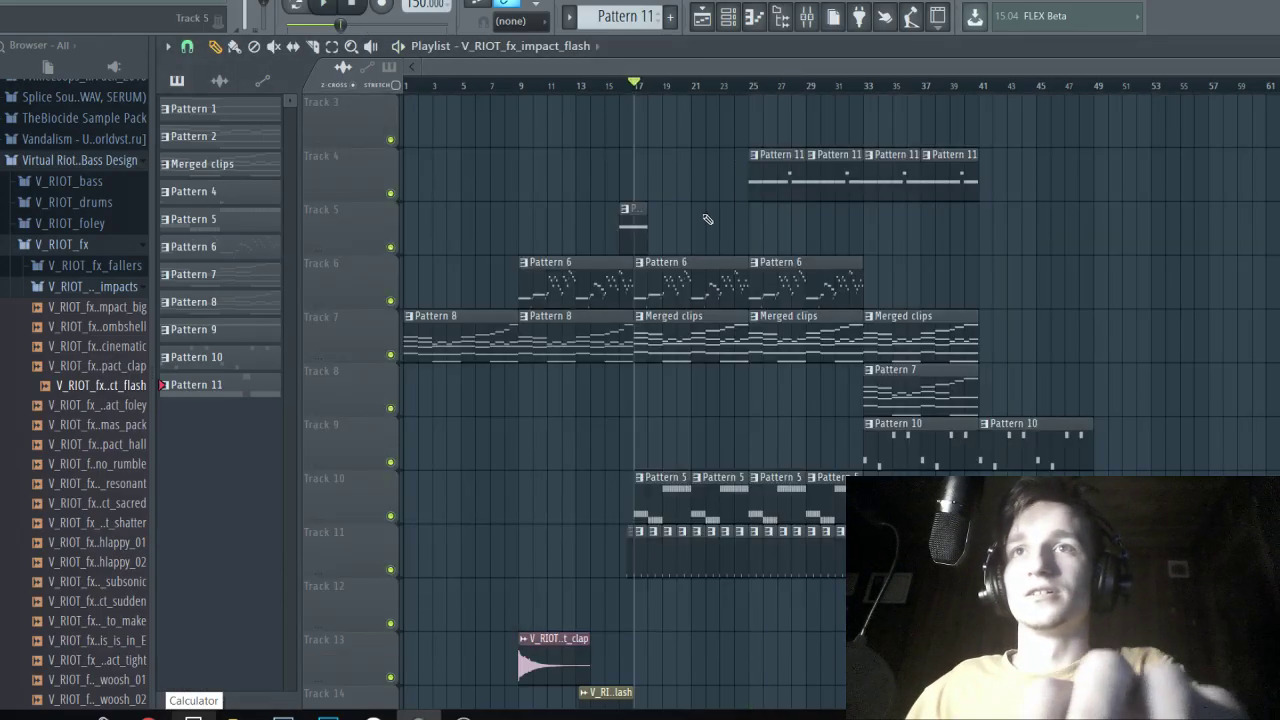
Duplicate the rendered vocal into bars 25 to 32 on Track 2 and delete the two Pattern 11 clips there on Track 4.
scroll(757, 208, "up", 2)
left_click(694, 171, "ctrl")
key("ctrl+b")
right_click(830, 283)
right_click(785, 283)
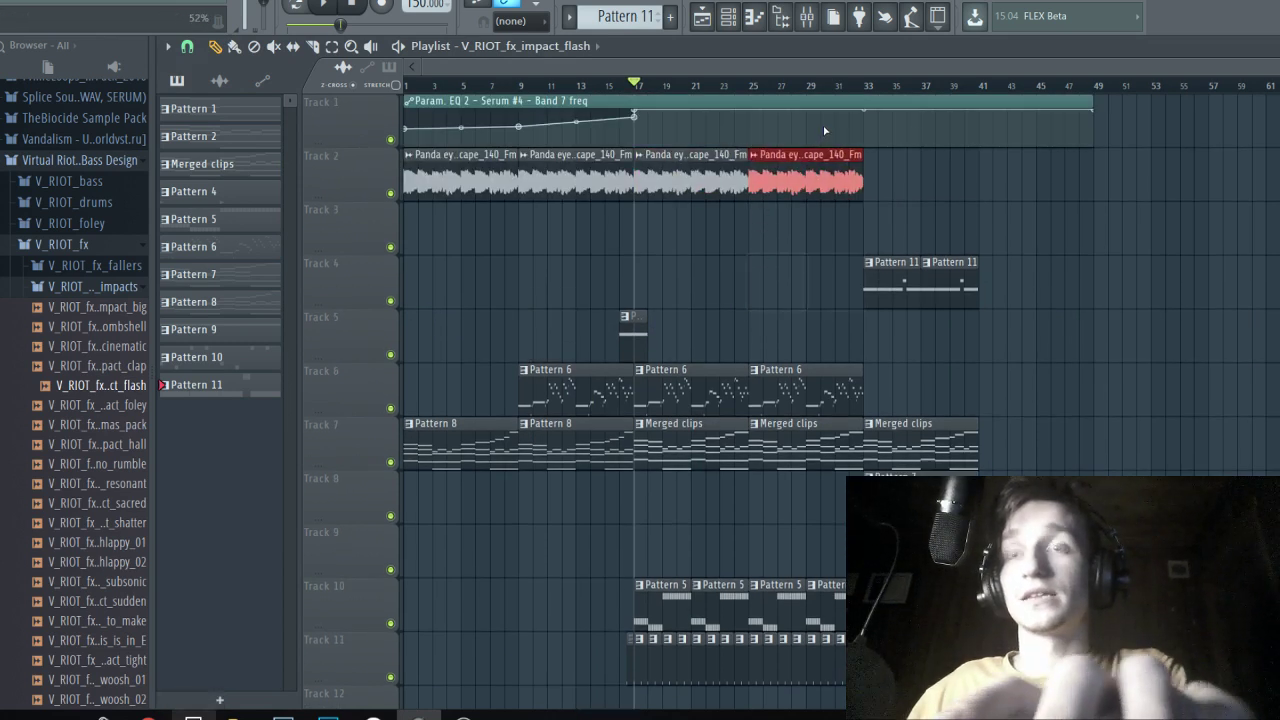
left_click(821, 89)
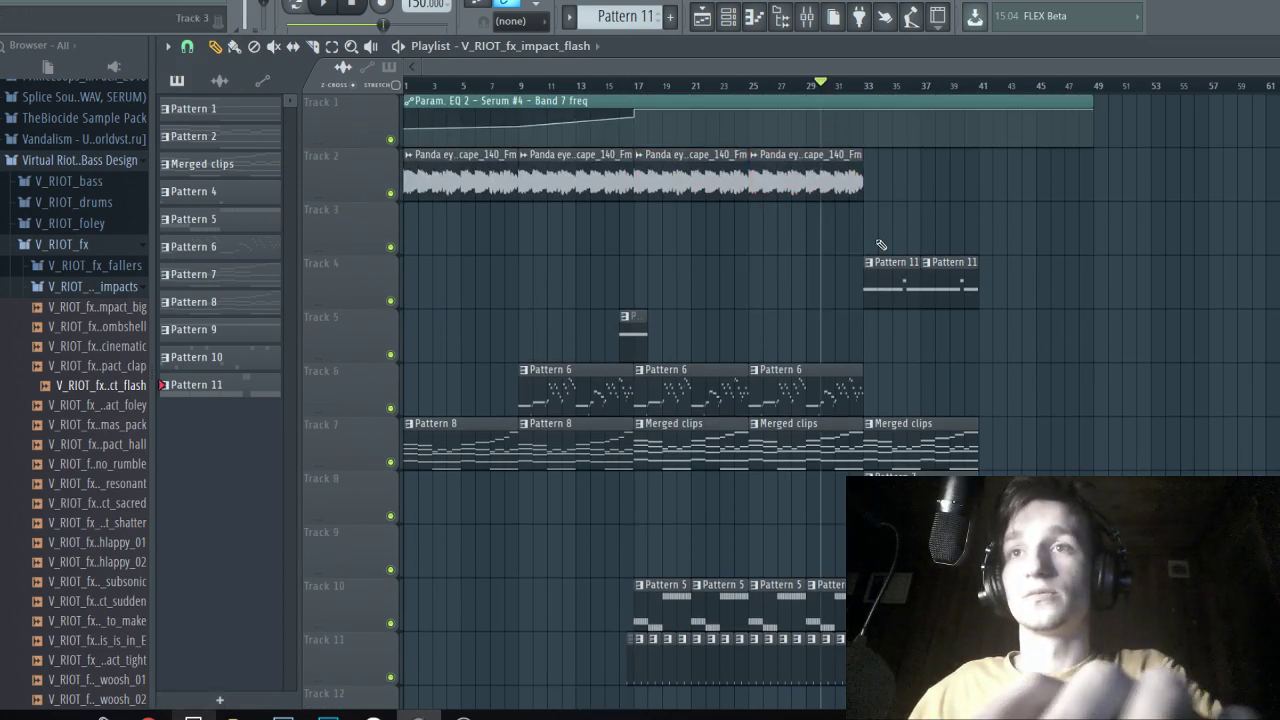
left_click(818, 16)
key("F9")
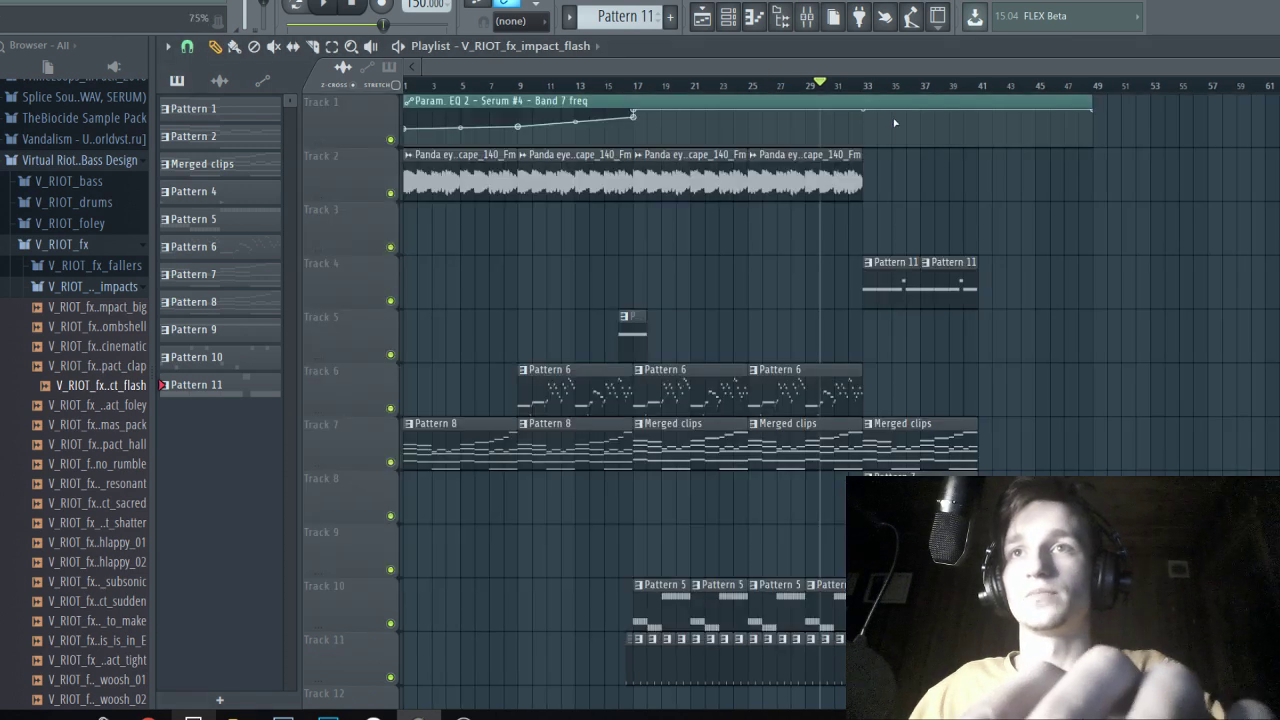
Save the project and play the arrangement from about bar 29 into the drop at bar 33.
scroll(866, 347, "down", 3)
key("space")
scroll(1091, 357, "up", 3)
key("ctrl+s")
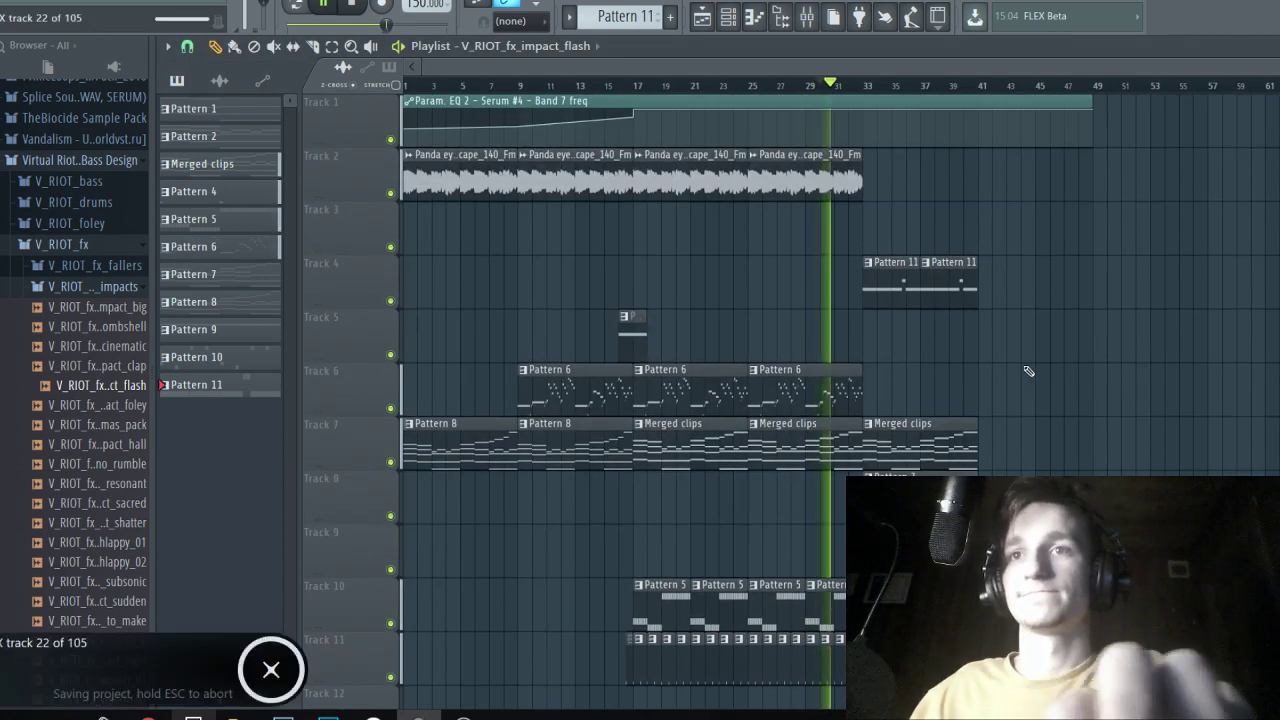
scroll(1024, 373, "down", 5)
scroll(1024, 373, "up", 2)
scroll(1037, 414, "down", 1)
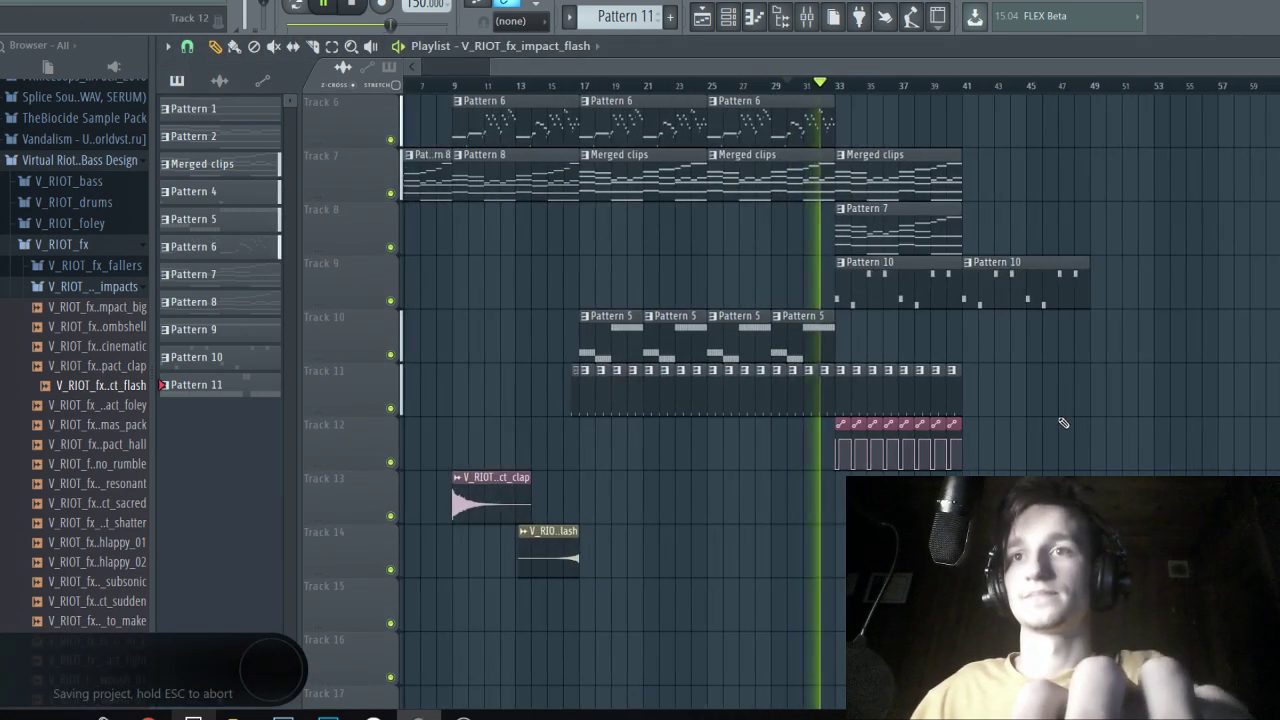
scroll(1024, 423, "up", 2)
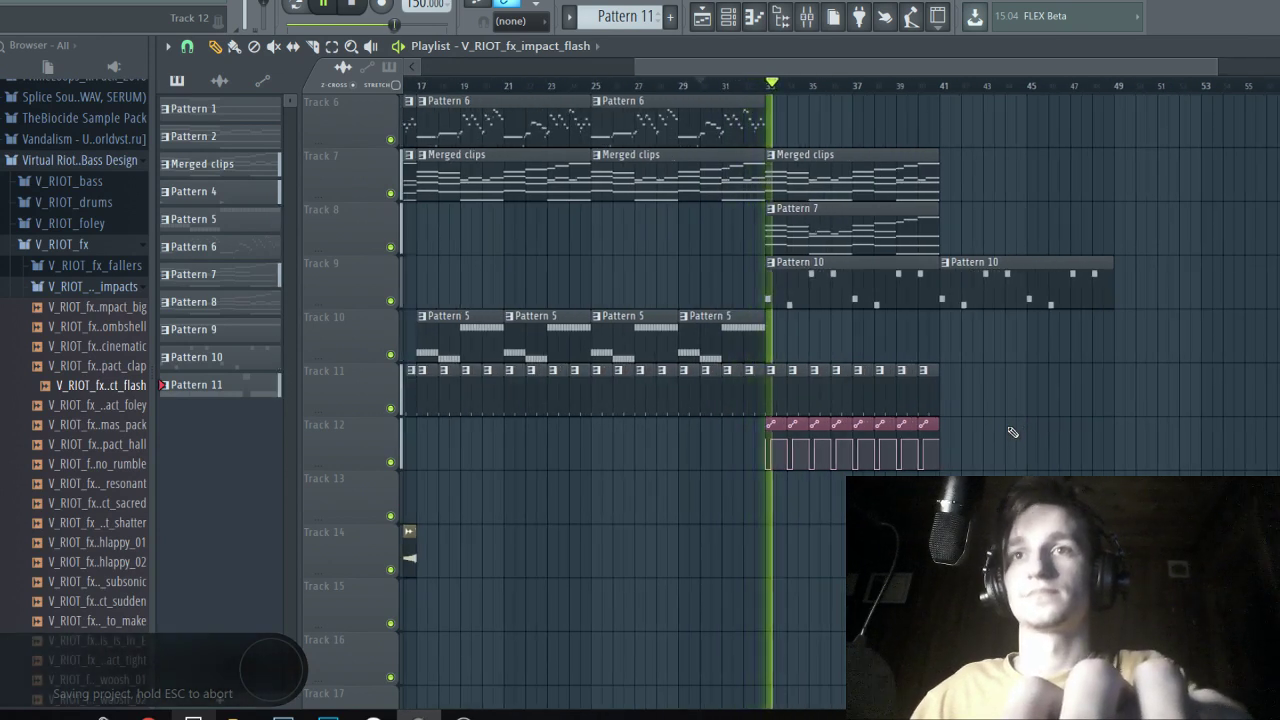
scroll(1011, 429, "up", 2)
scroll(734, 336, "up", 3)
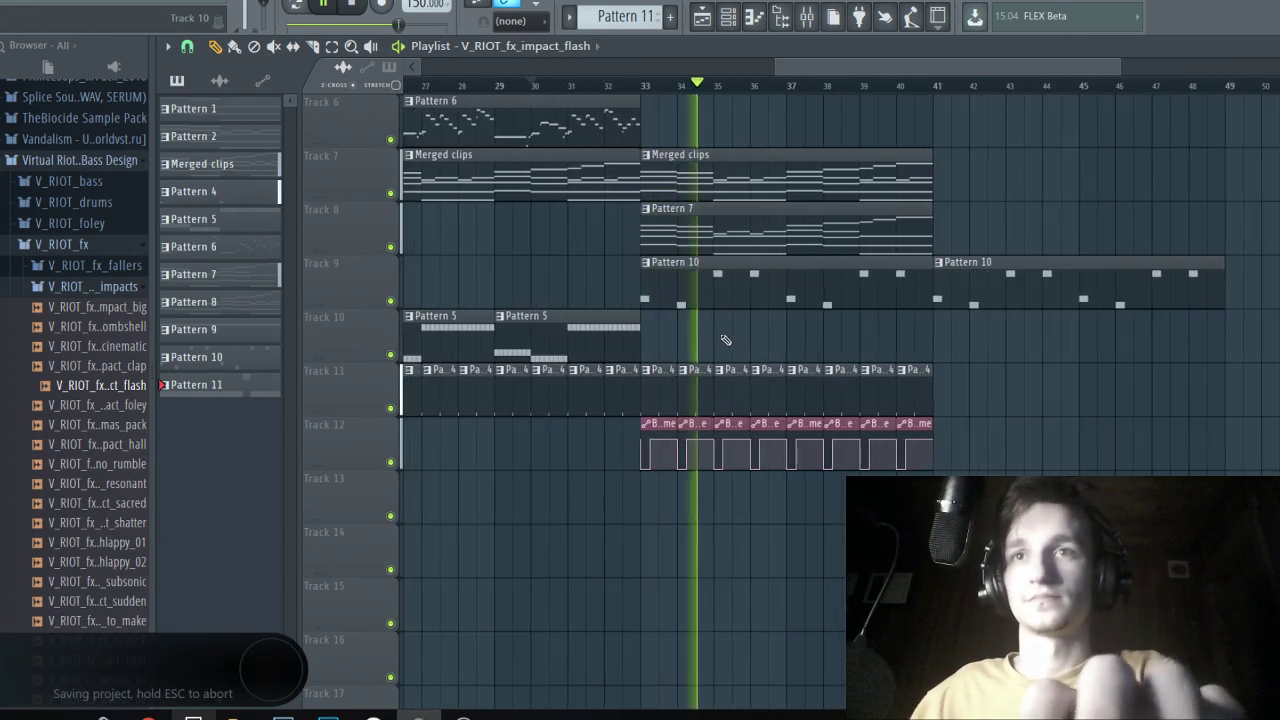
scroll(747, 340, "up", 3)
scroll(752, 300, "up", 2)
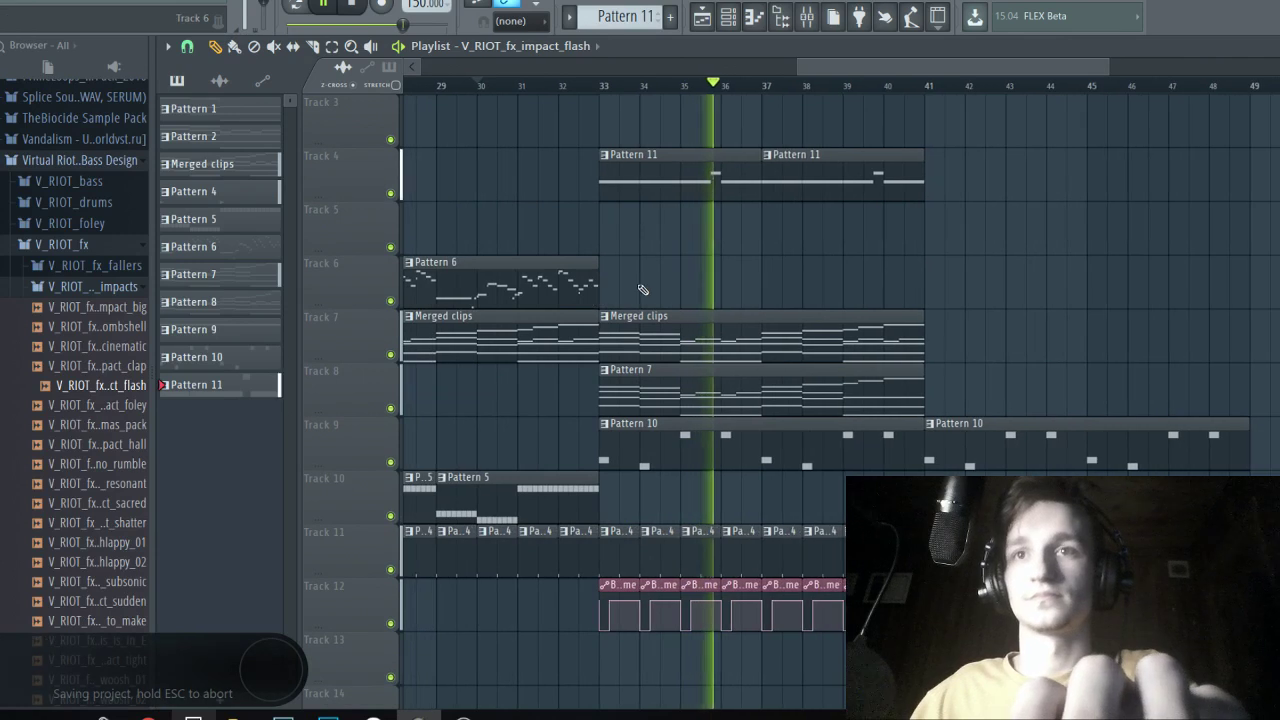
scroll(706, 283, "down", 1)
scroll(650, 268, "down", 1)
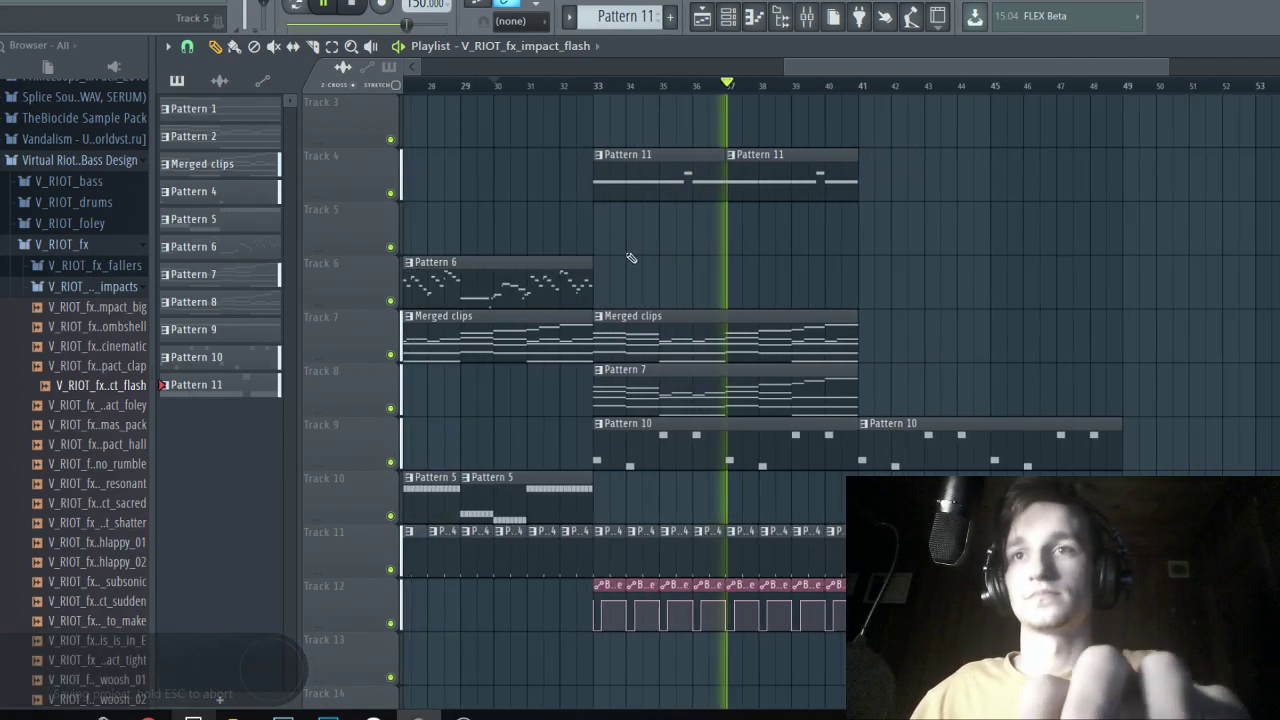
Delete the Merged clips on Track 7 and the Pattern 7 clip on Track 8 in bars 33 to 40.
key("space")
left_click(594, 86)
scroll(600, 210, "up", 3)
key("space")
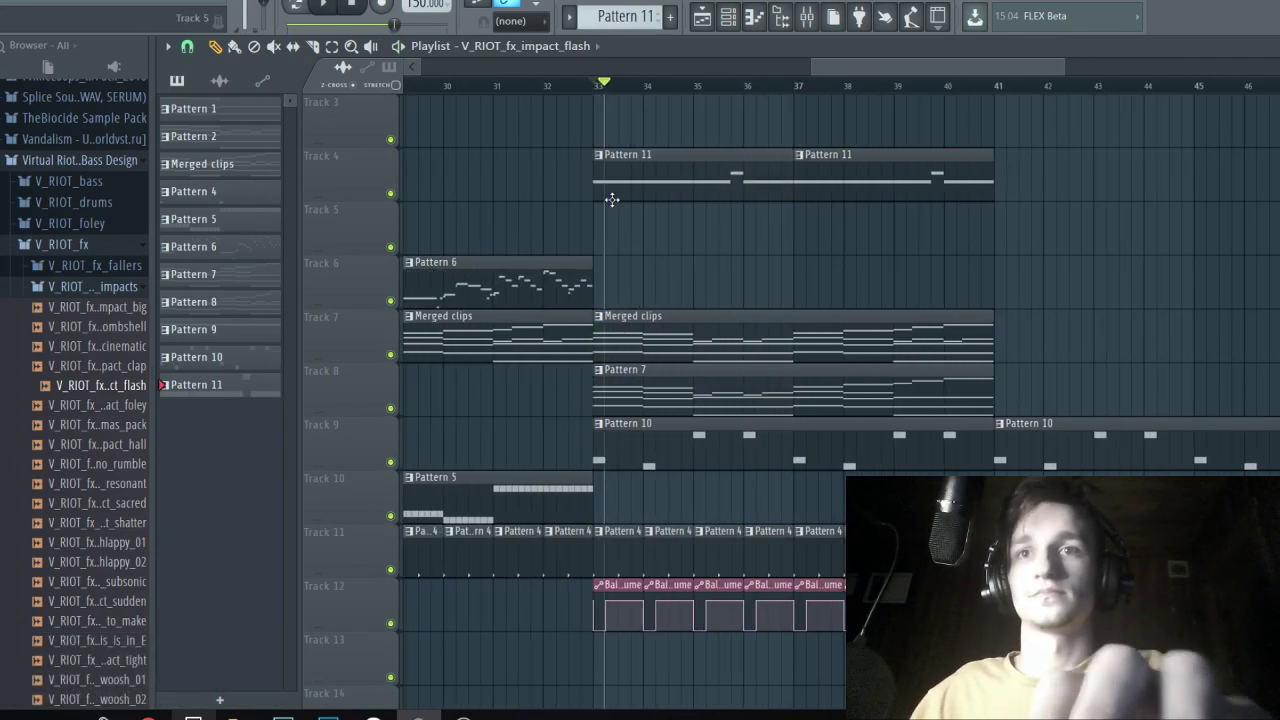
scroll(640, 438, "down", 1)
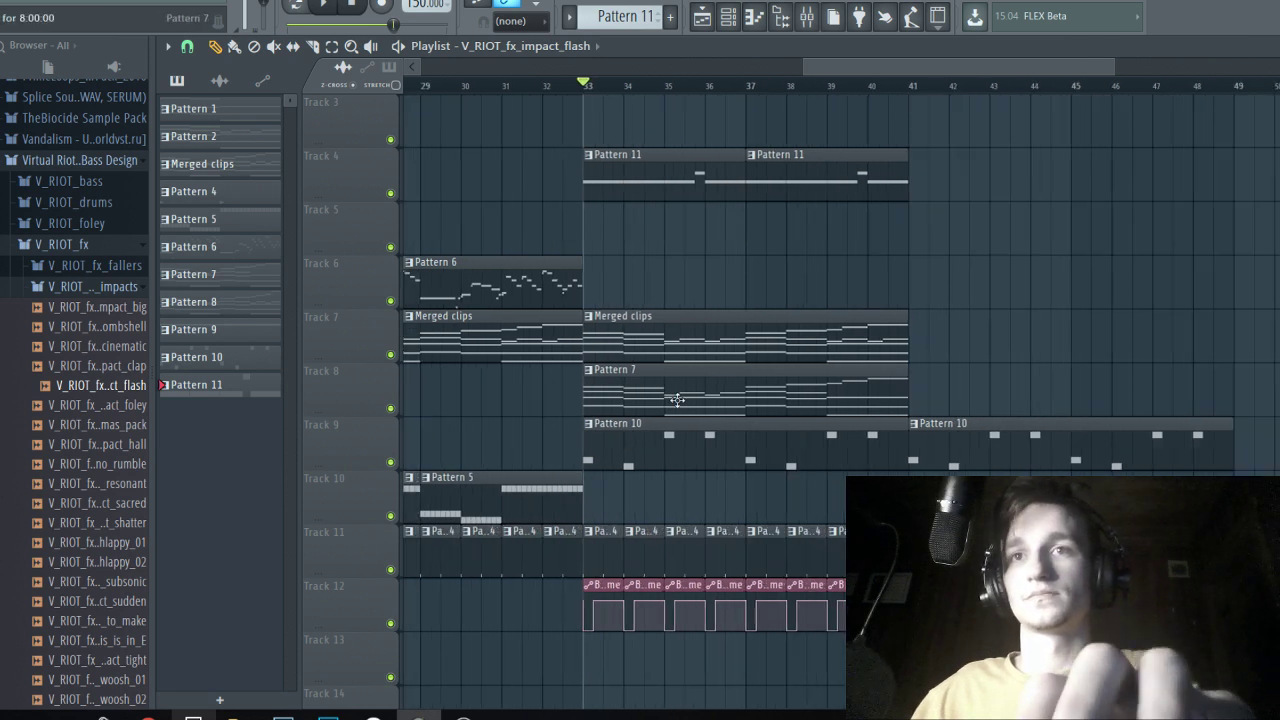
right_click(677, 398)
right_click(677, 338)
key("space")
key("space")
Make the Pattern 10 clip at bar 33 on Track 9 unique and open its notes in the piano roll.
left_click(627, 478)
right_click(627, 477)
double_click(633, 440)
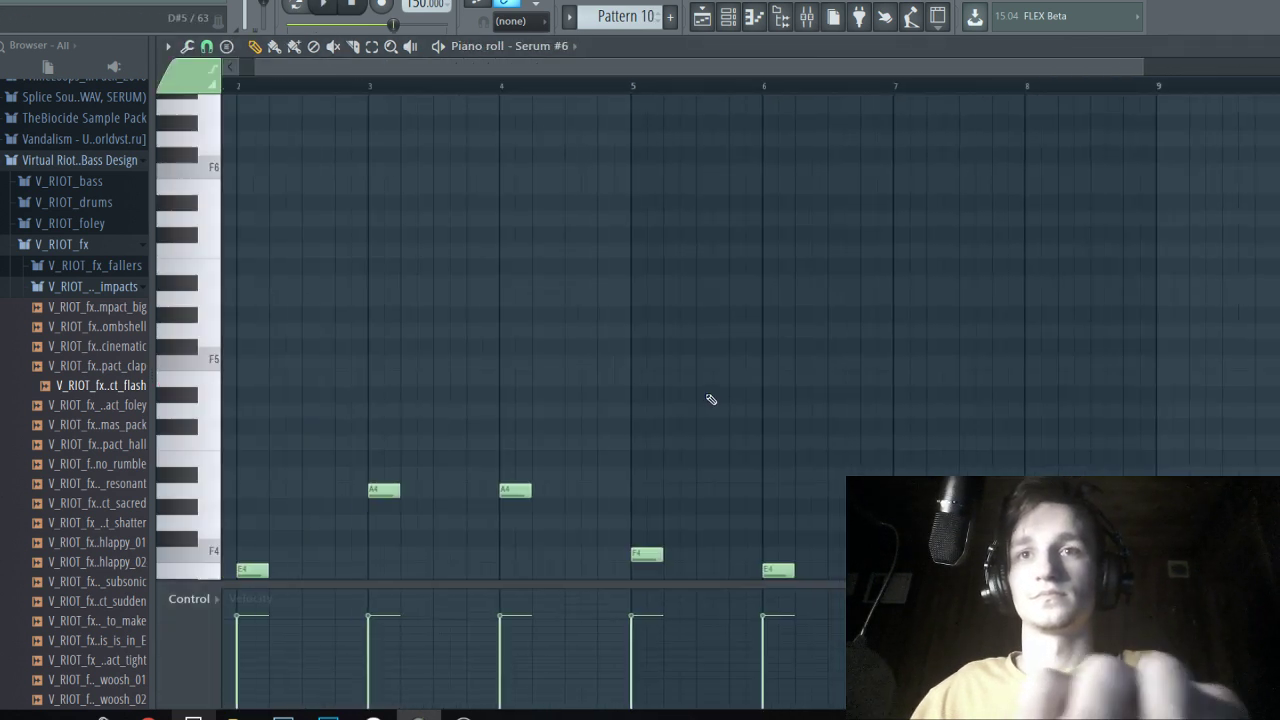
left_click(702, 18)
left_click(588, 423)
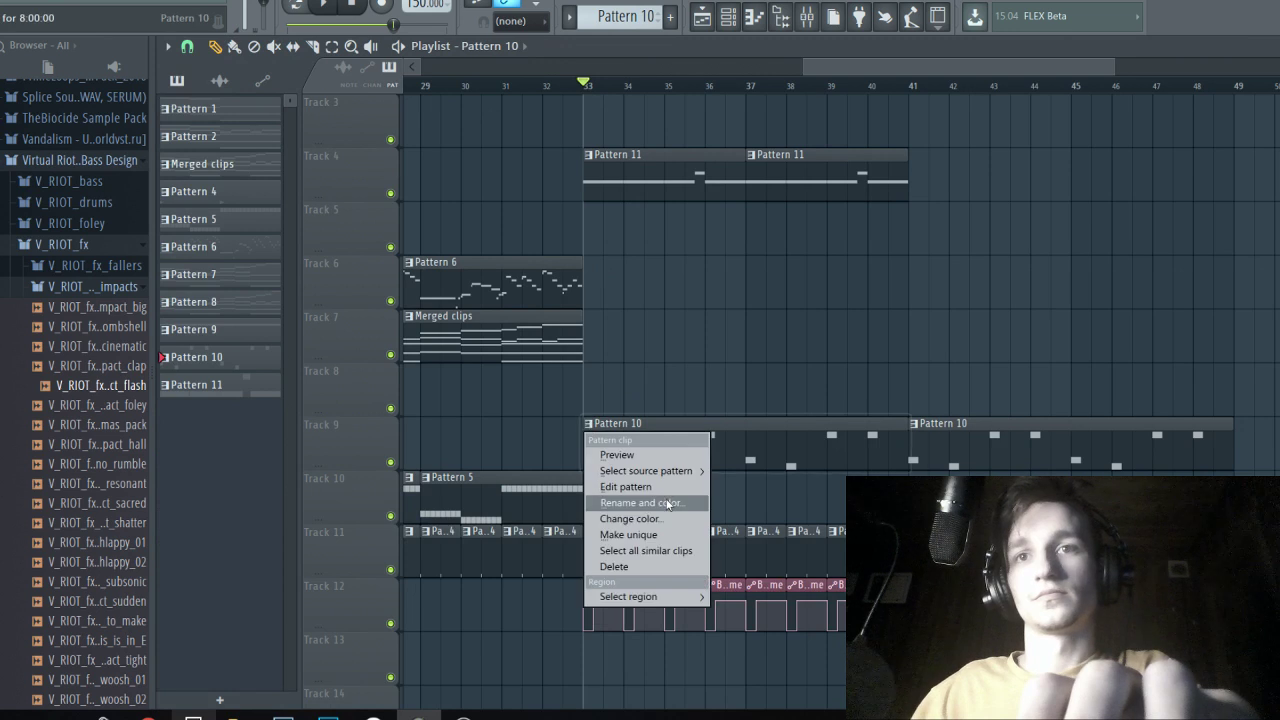
left_click(677, 514)
double_click(674, 443)
scroll(251, 366, "down", 2)
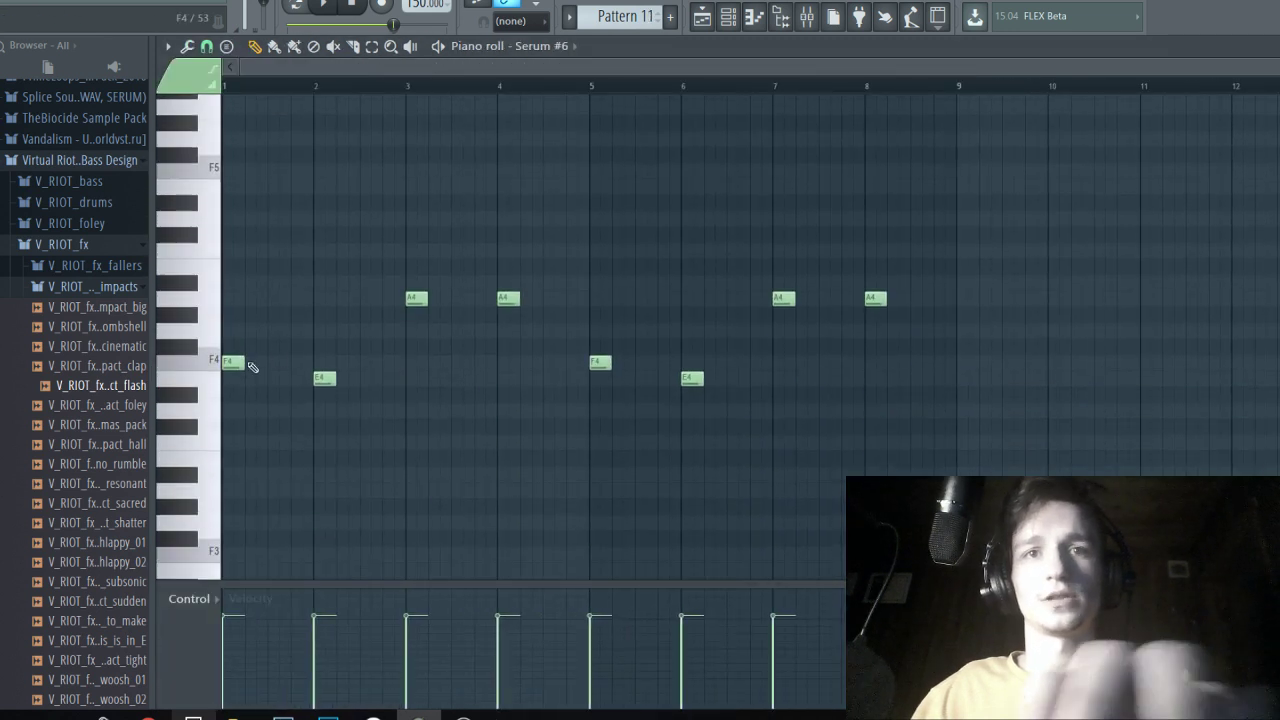
Clone the Serum #6 channel within the BASS group.
scroll(457, 283, "up", 3)
left_click(729, 17)
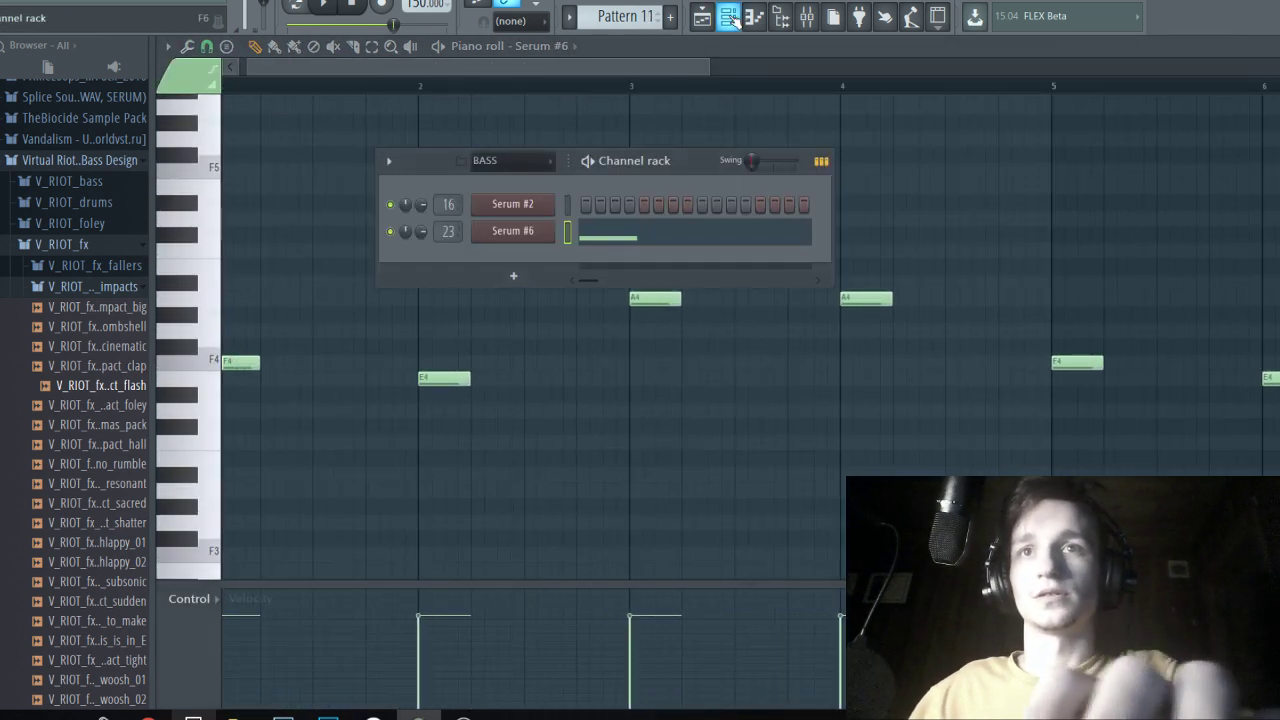
left_click(666, 125)
scroll(340, 369, "down", 2)
scroll(340, 369, "up", 3)
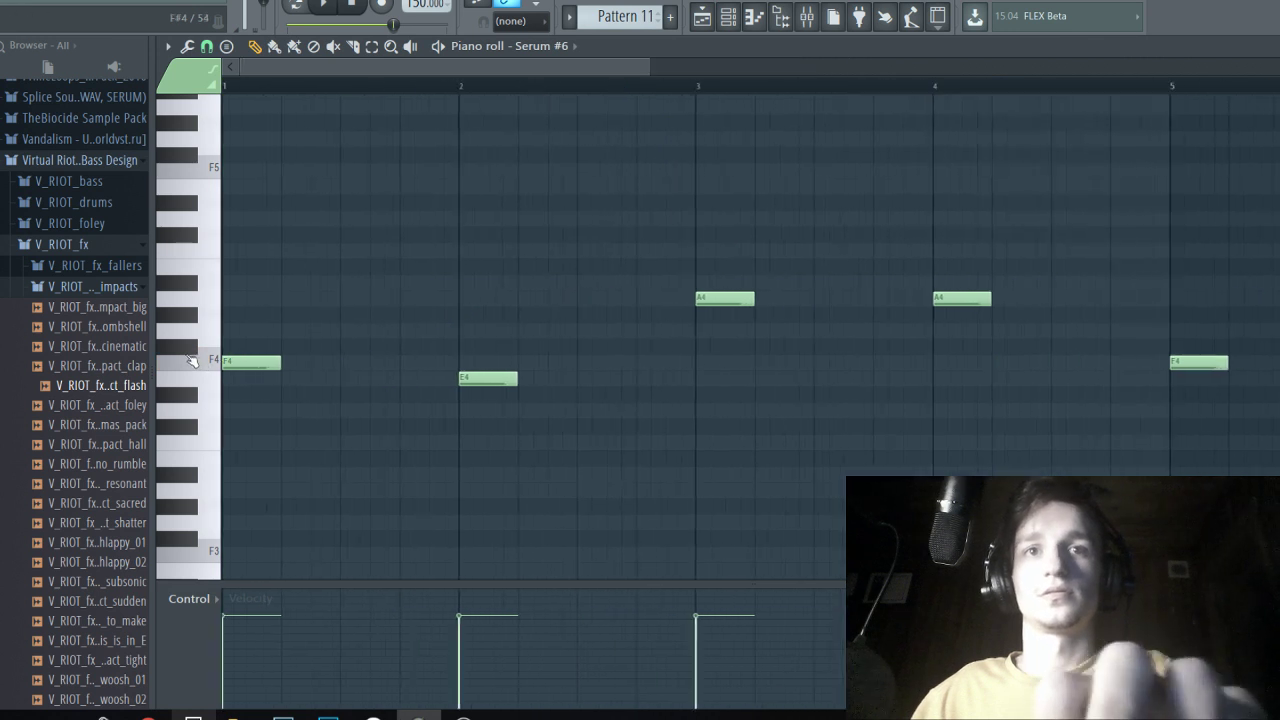
left_click(727, 17)
key("F6")
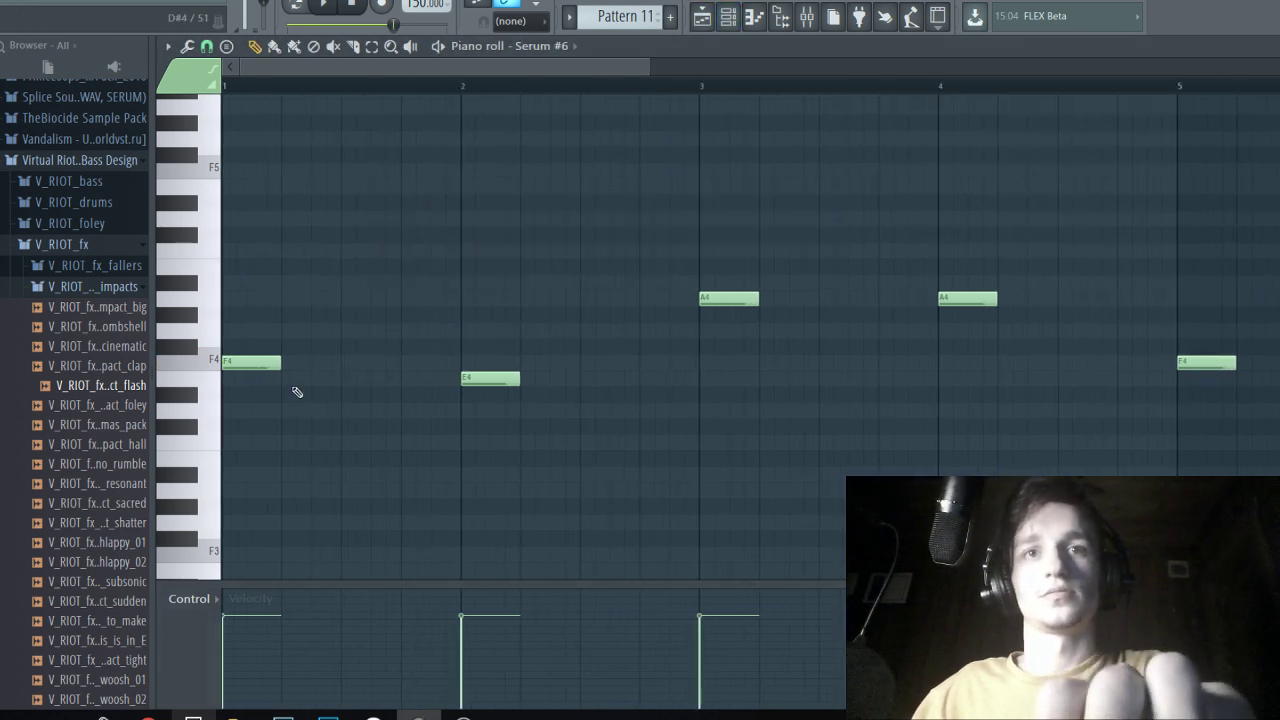
left_click(738, 24)
right_click(543, 235)
left_click(625, 366)
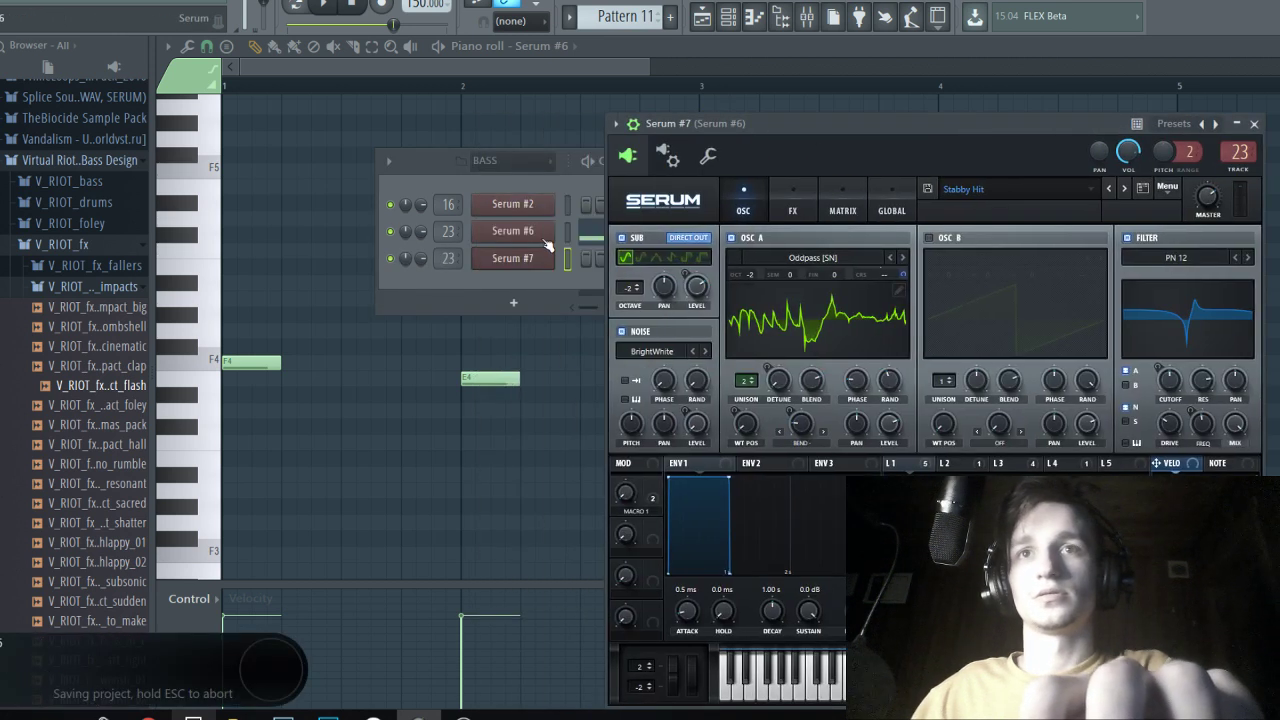
Switch back to the Serum #6 notes and lengthen all of them to one full bar each.
left_click(568, 234)
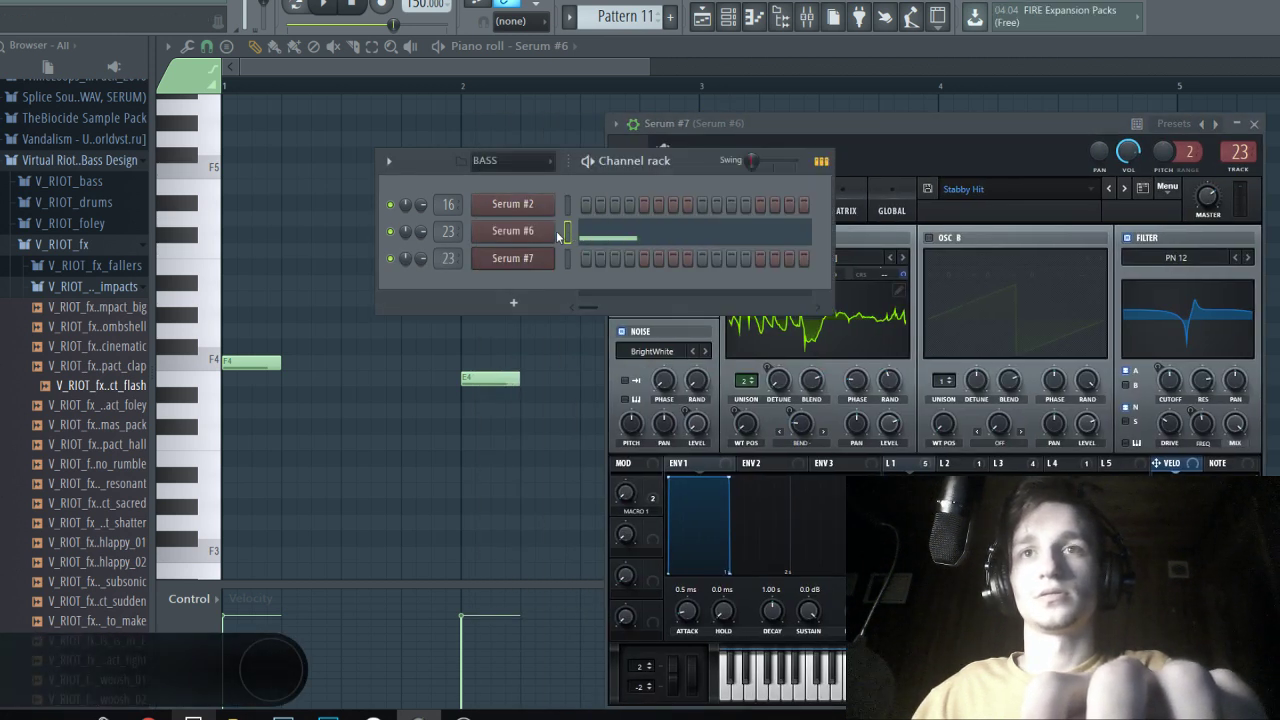
left_click(412, 436)
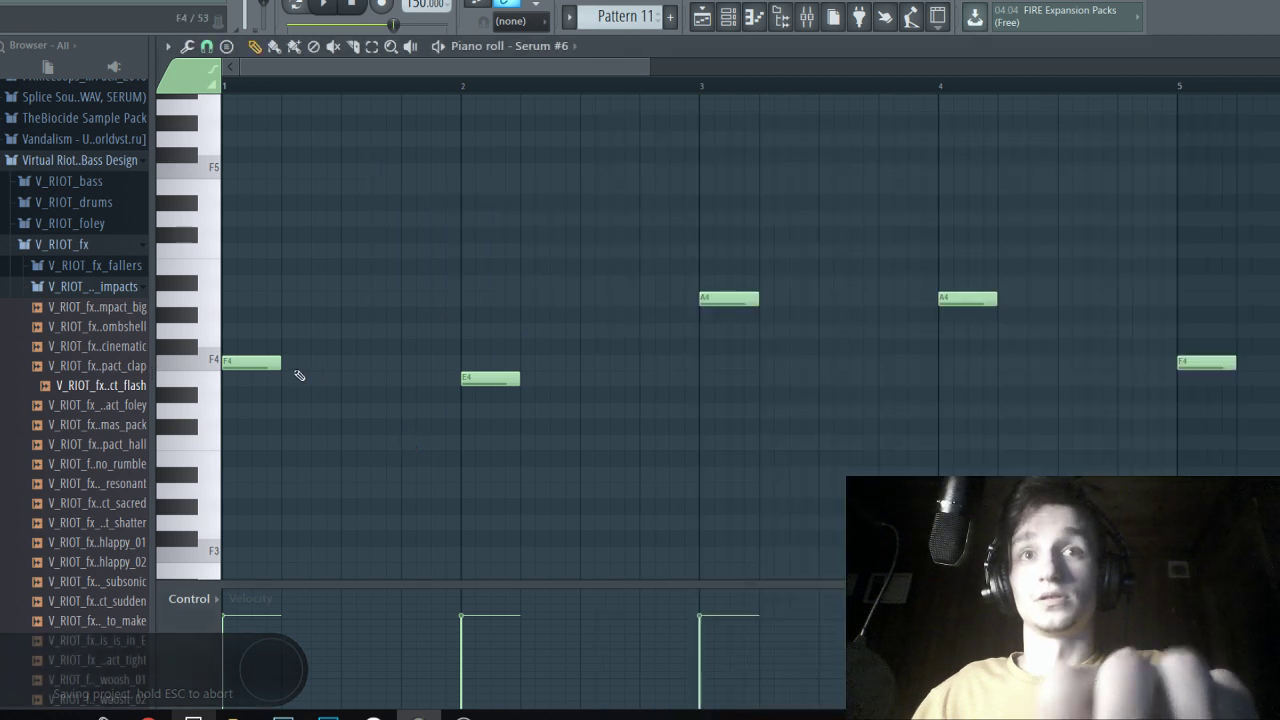
key("ctrl+a")
left_click_drag(275, 364, 394, 366)
key("ctrl+z")
left_click_drag(290, 371, 461, 364)
Play the pattern, inspect LFO 1 and LFO 4 in Serum #6 and switch off its sub oscillator.
key("space")
left_click(728, 17)
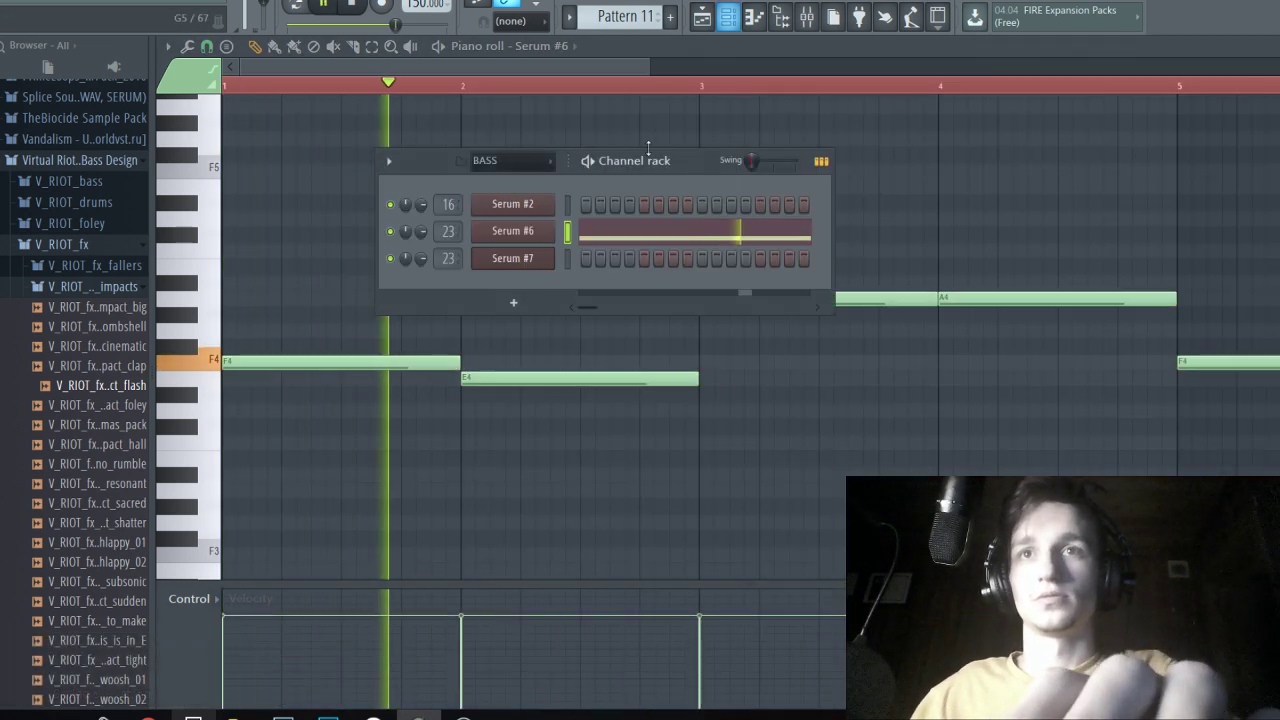
left_click(541, 233)
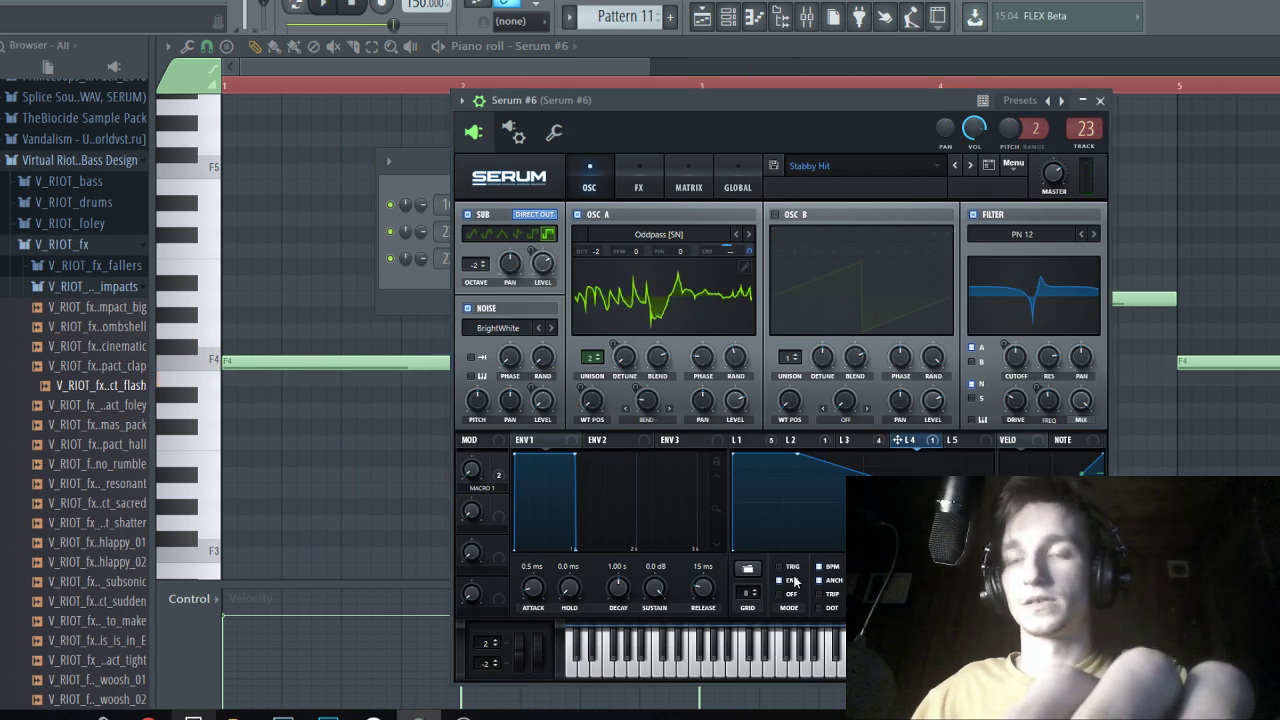
left_click(771, 441)
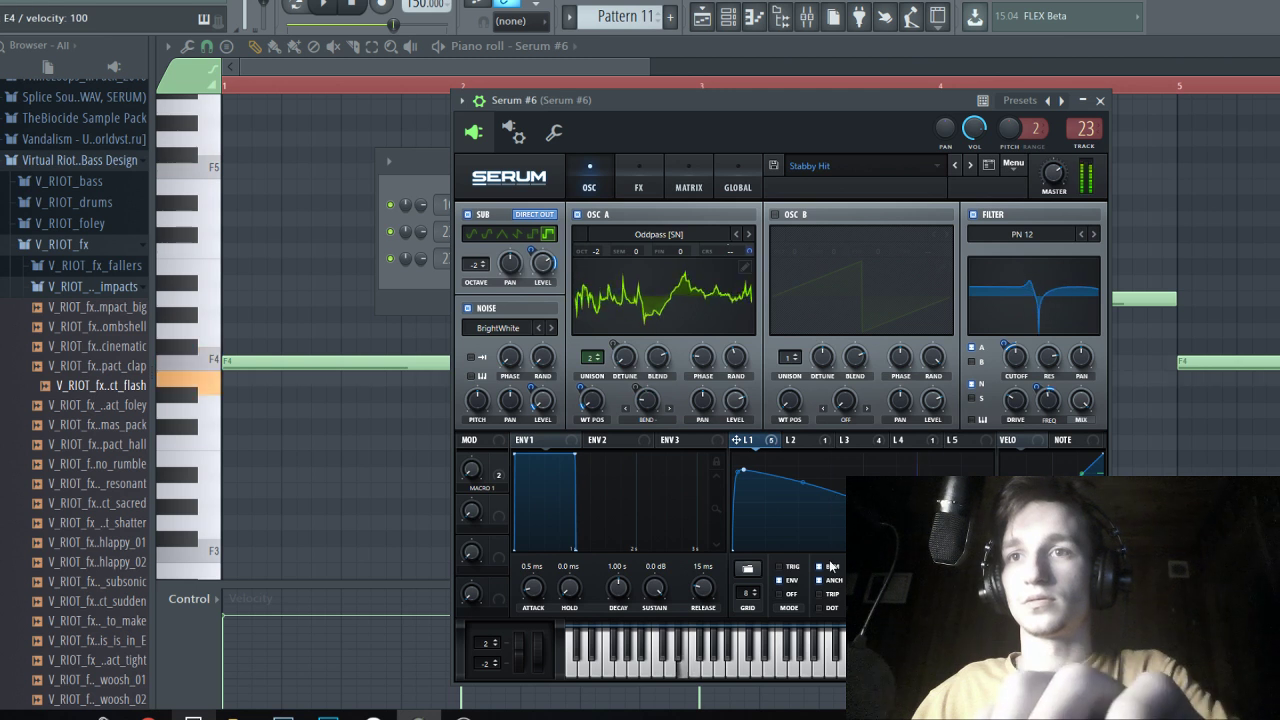
key("space")
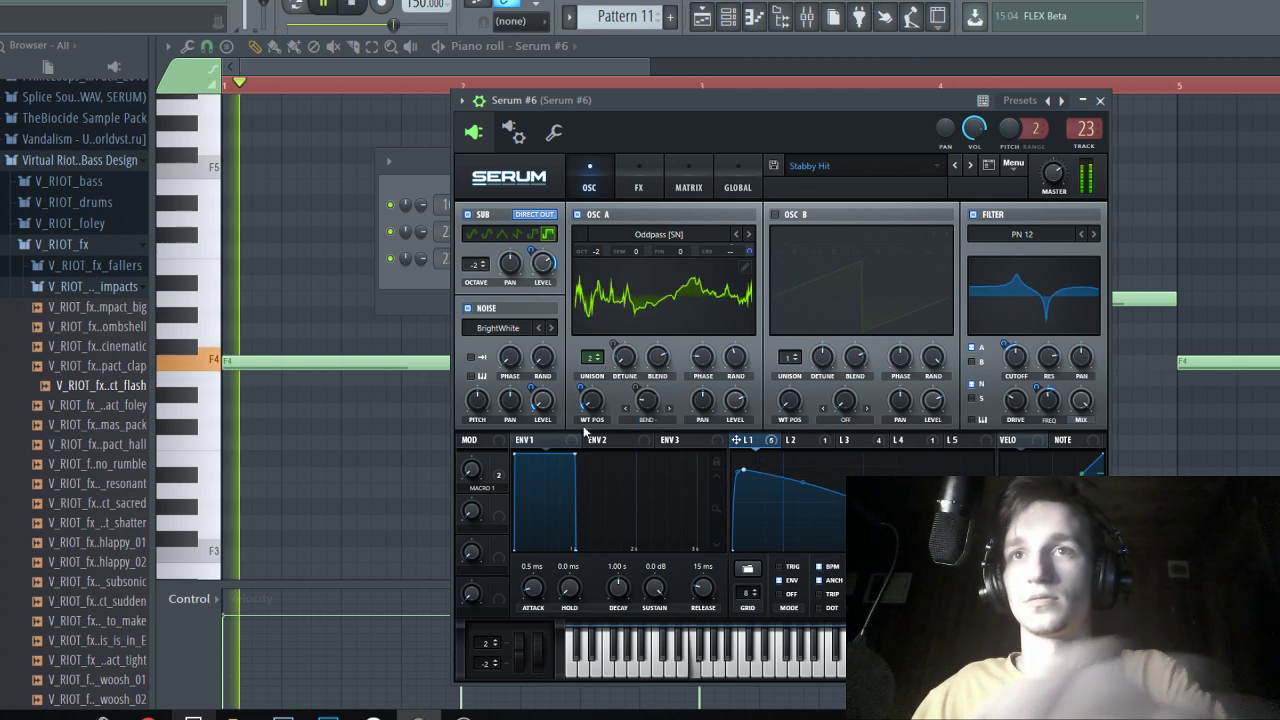
left_click(895, 440)
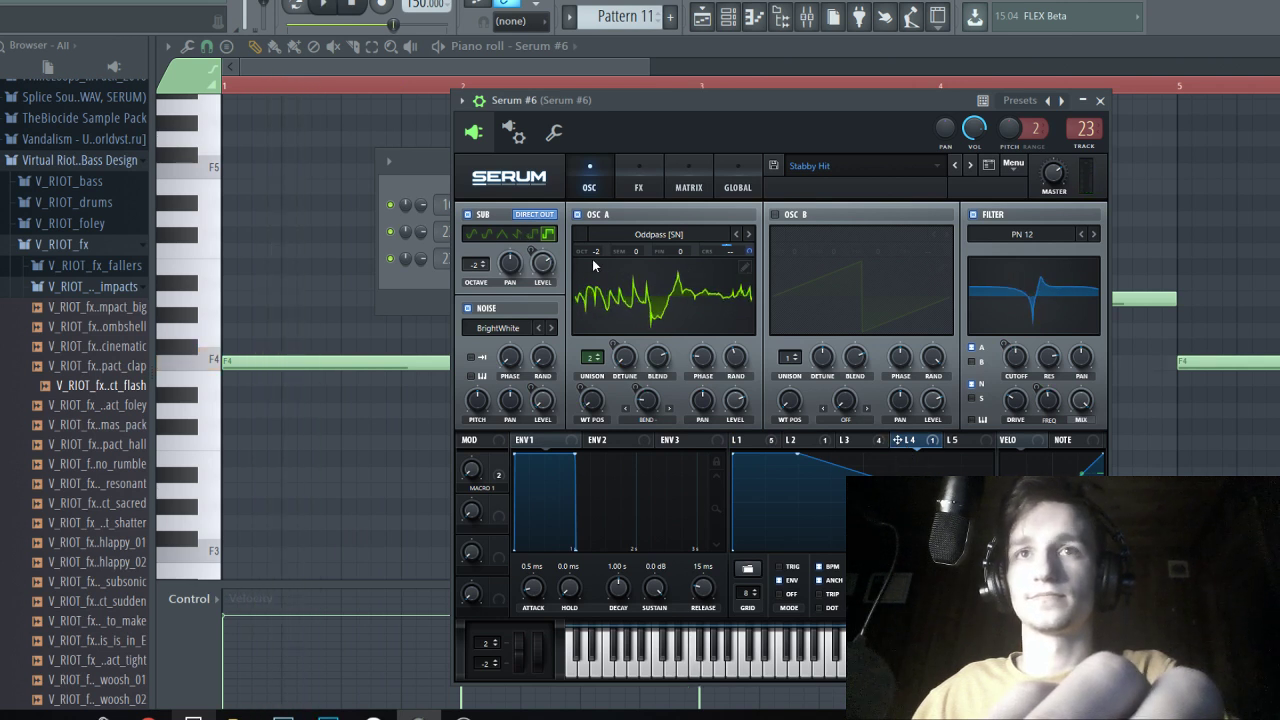
left_click(485, 215)
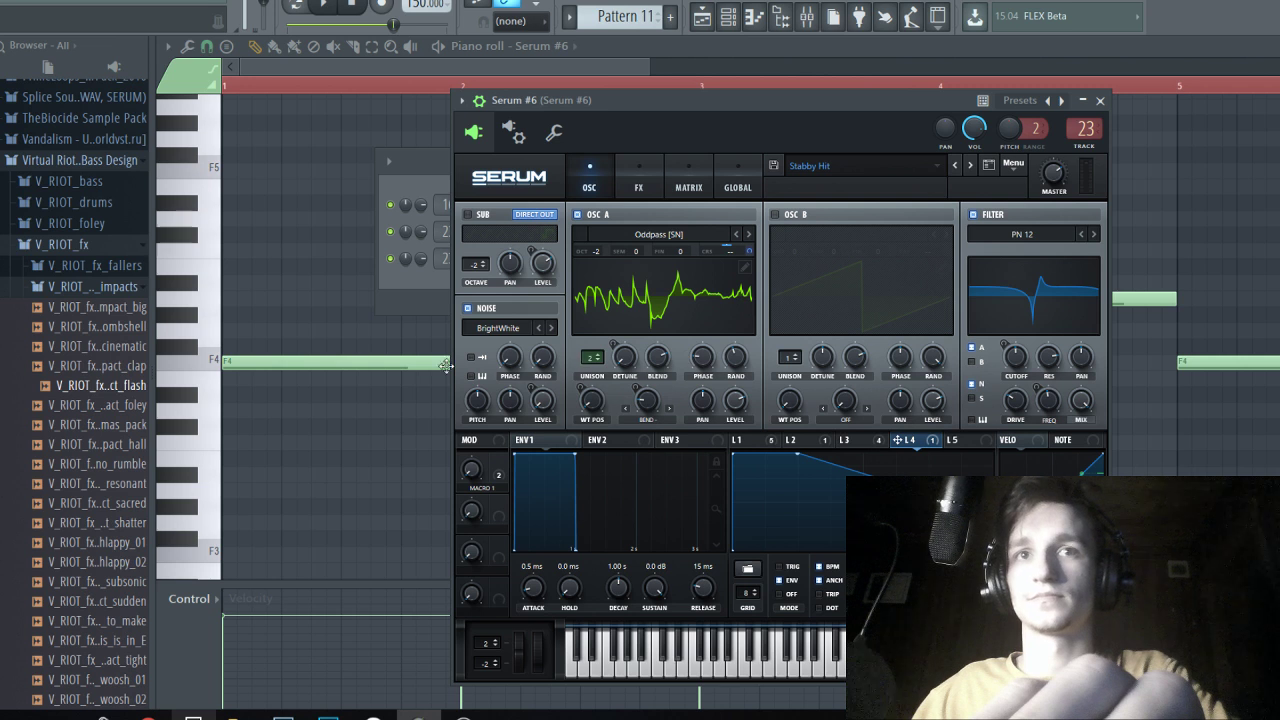
Transpose all Serum #6 notes up three semitones while playing the pattern.
right_click(343, 399)
key("shift+Up")
key("shift+Up")
key("space")
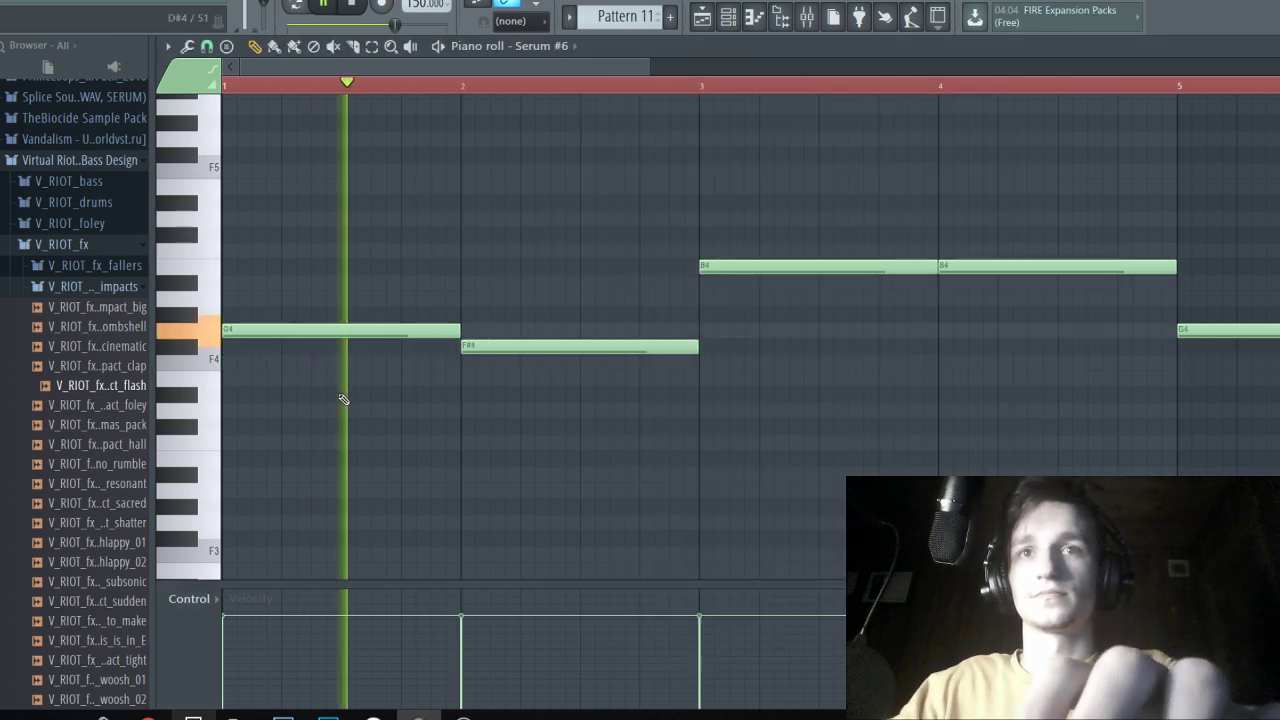
key("shift+Up")
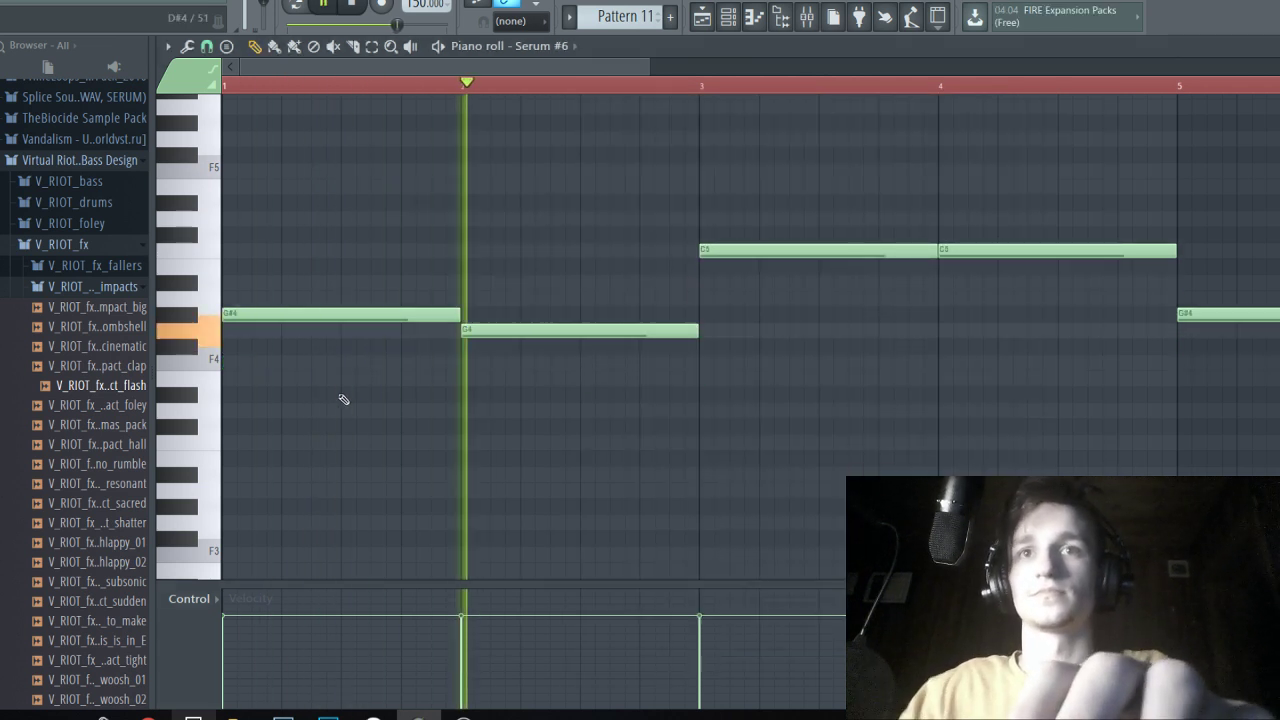
scroll(423, 397, "down", 1, "ctrl")
scroll(620, 495, "up", 1)
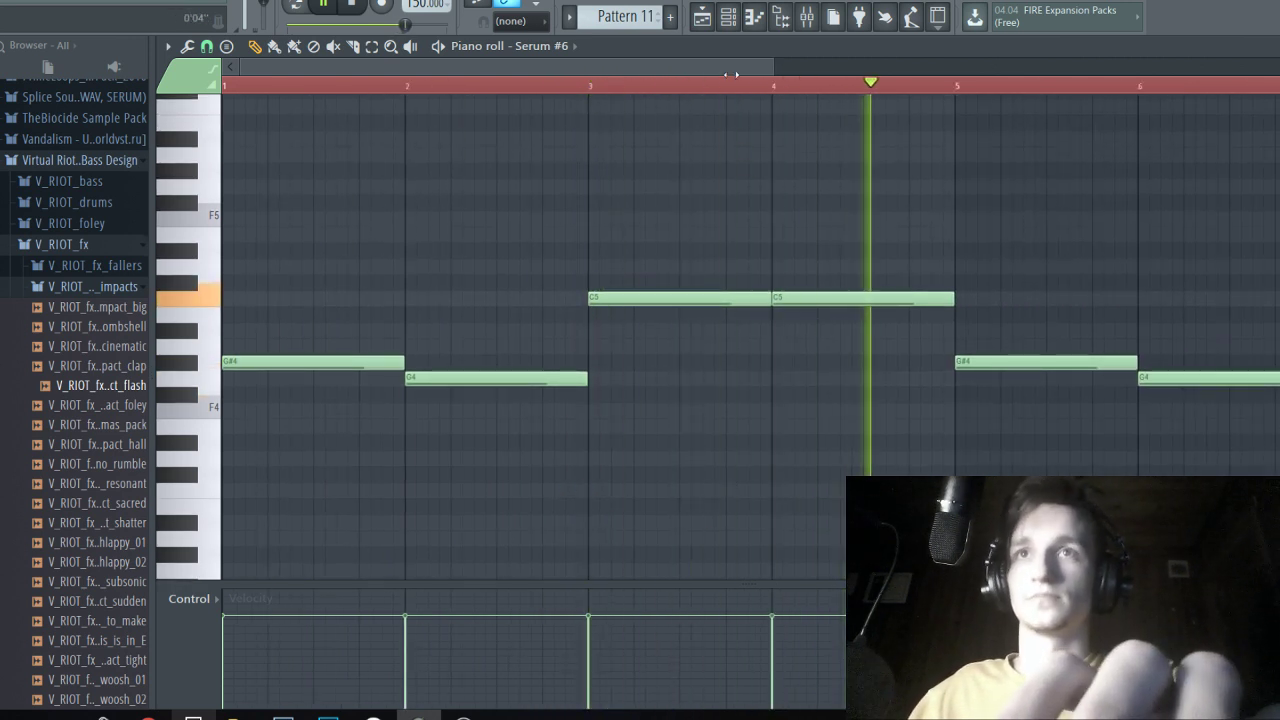
Set LFO 1 of Serum #6 to Trig mode and round off the start of its curve.
key("F6")
left_click(531, 248)
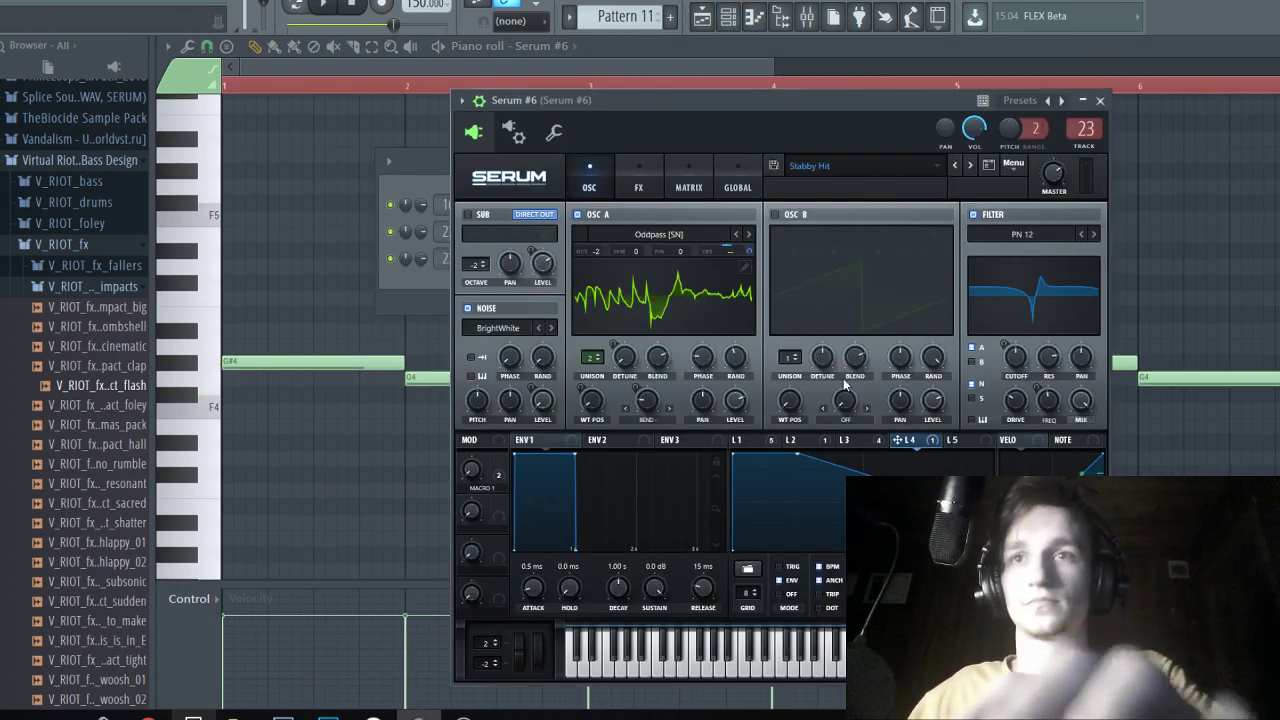
left_click(765, 443)
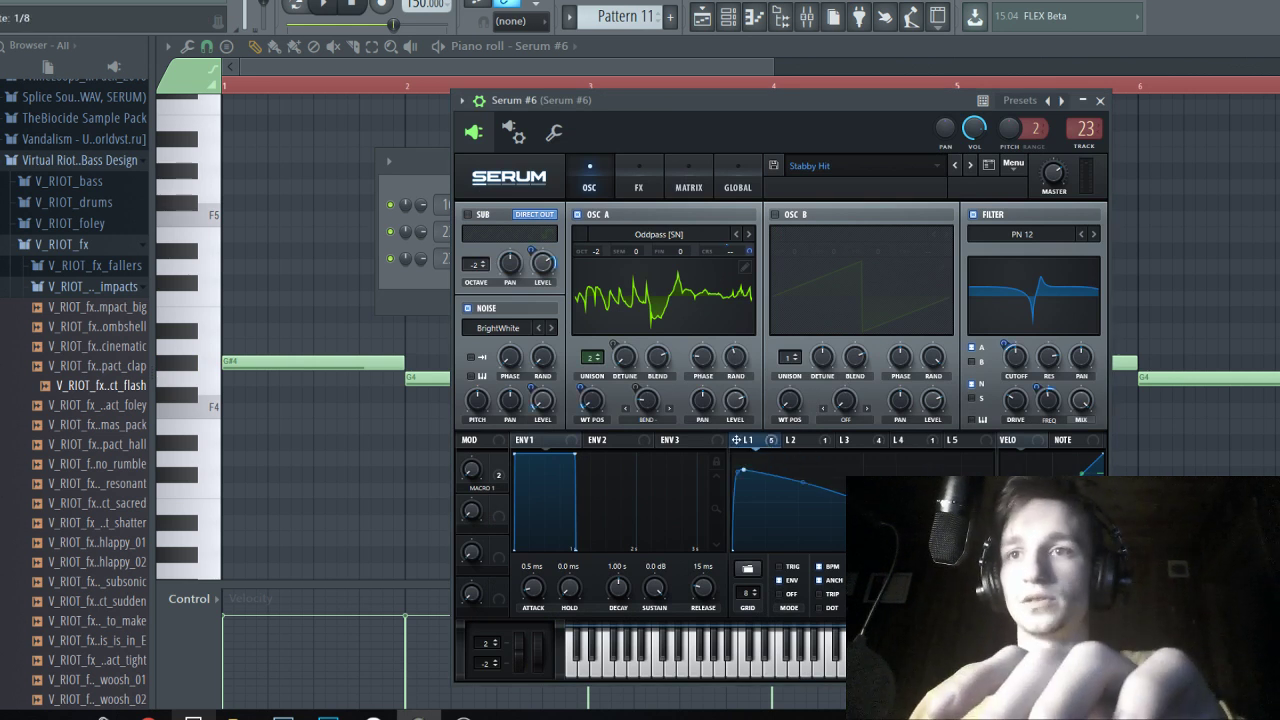
key("c")
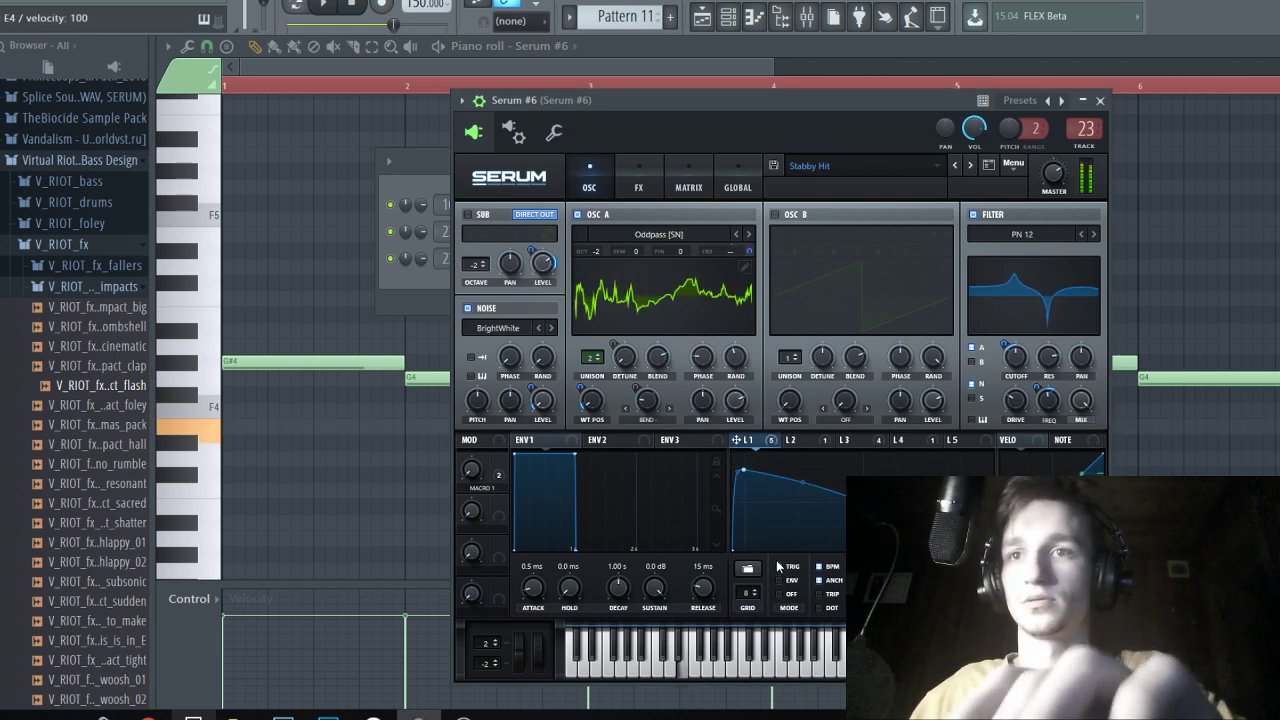
key("space")
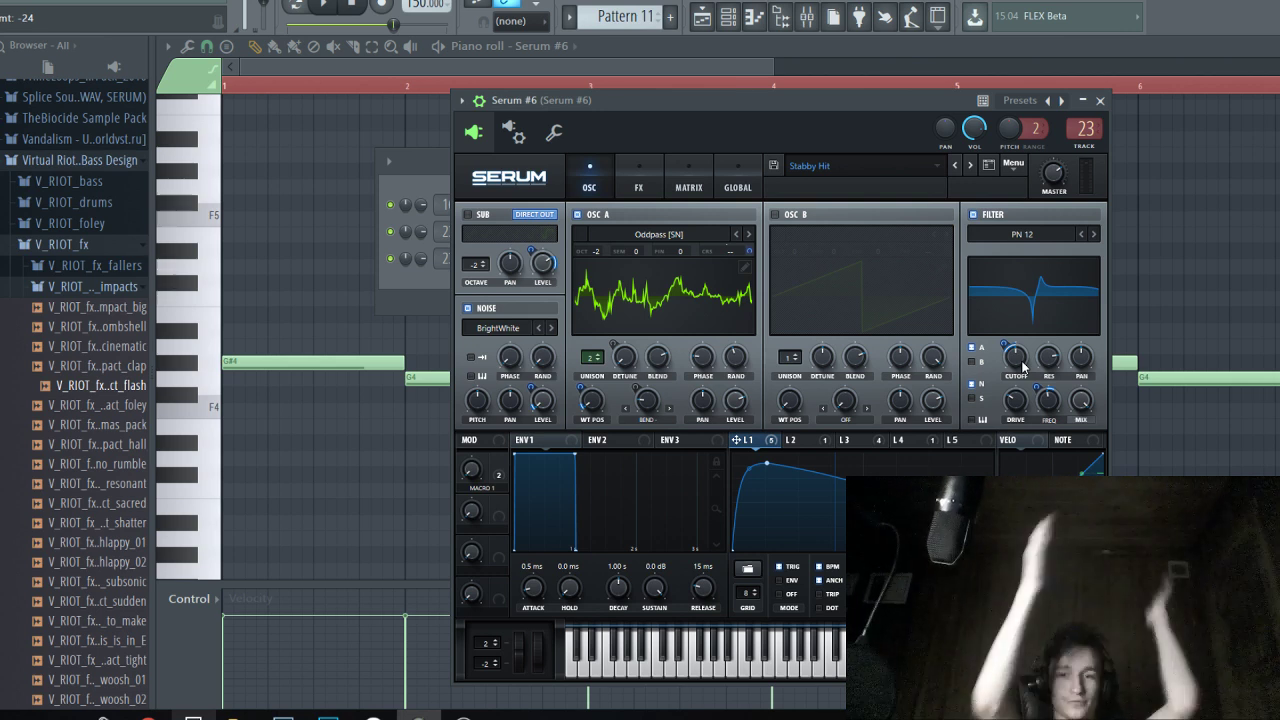
Bring up the playlist, look at the YouTube livestream dashboard in the browser and return to FL Studio.
left_click_drag(704, 92, 759, 130)
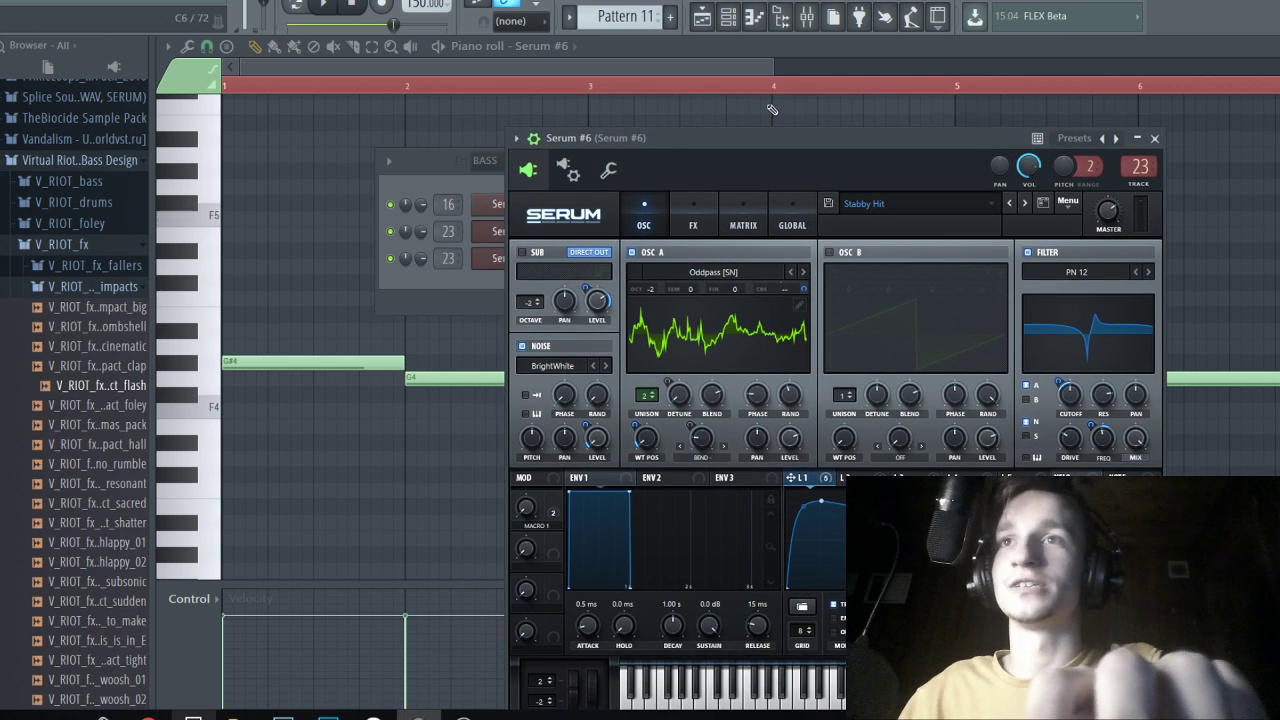
left_click(704, 18)
key("alt+Tab")
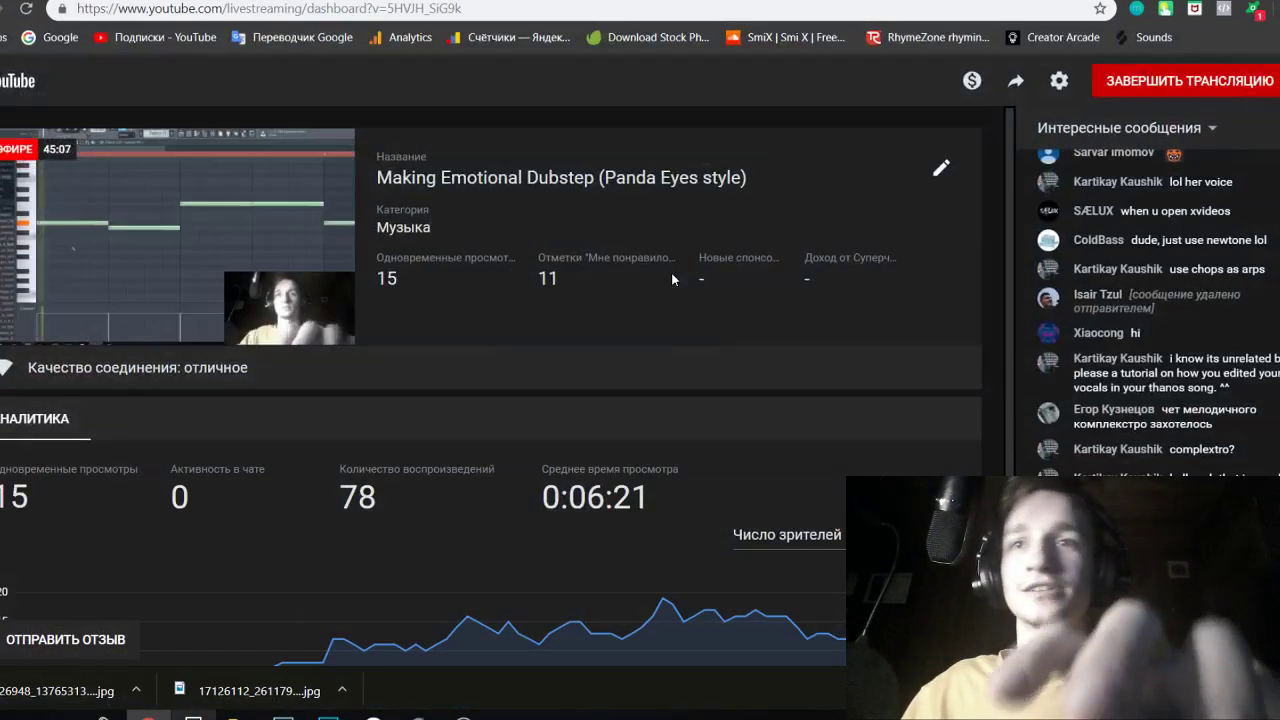
key("alt+Tab")
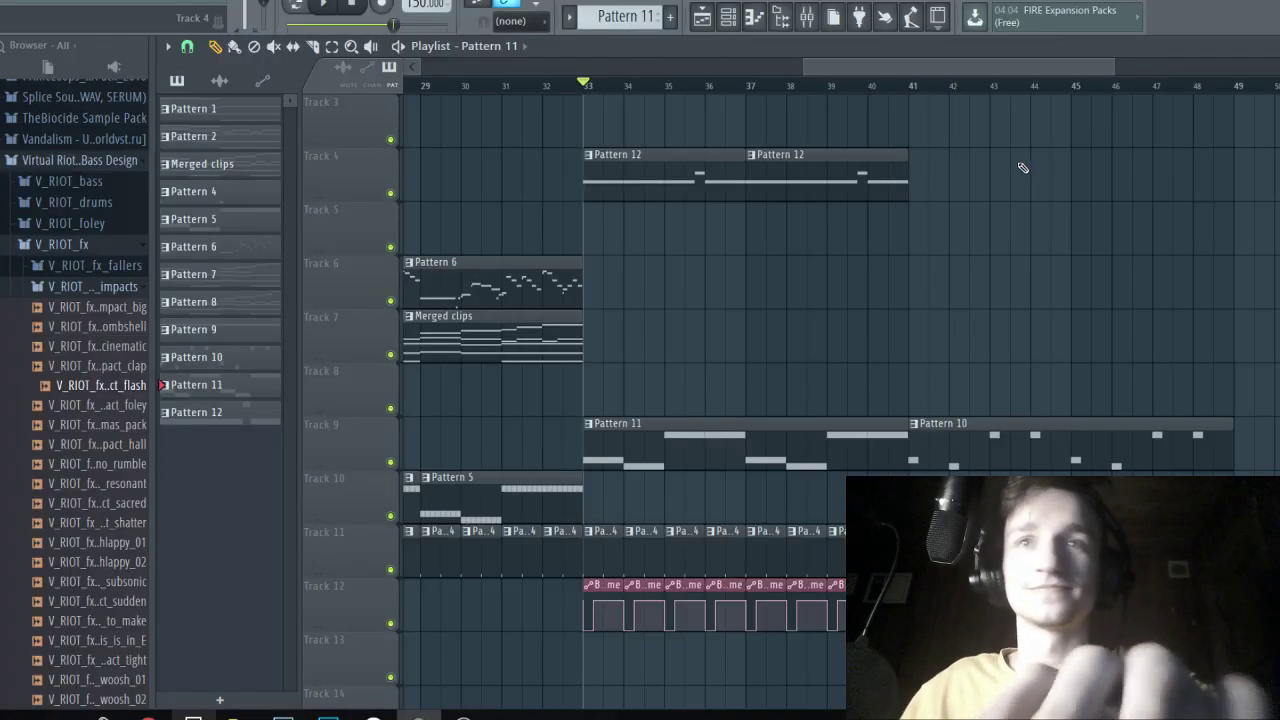
Play the drop while checking the Serum #6 mixer level, and save the project.
key("F9")
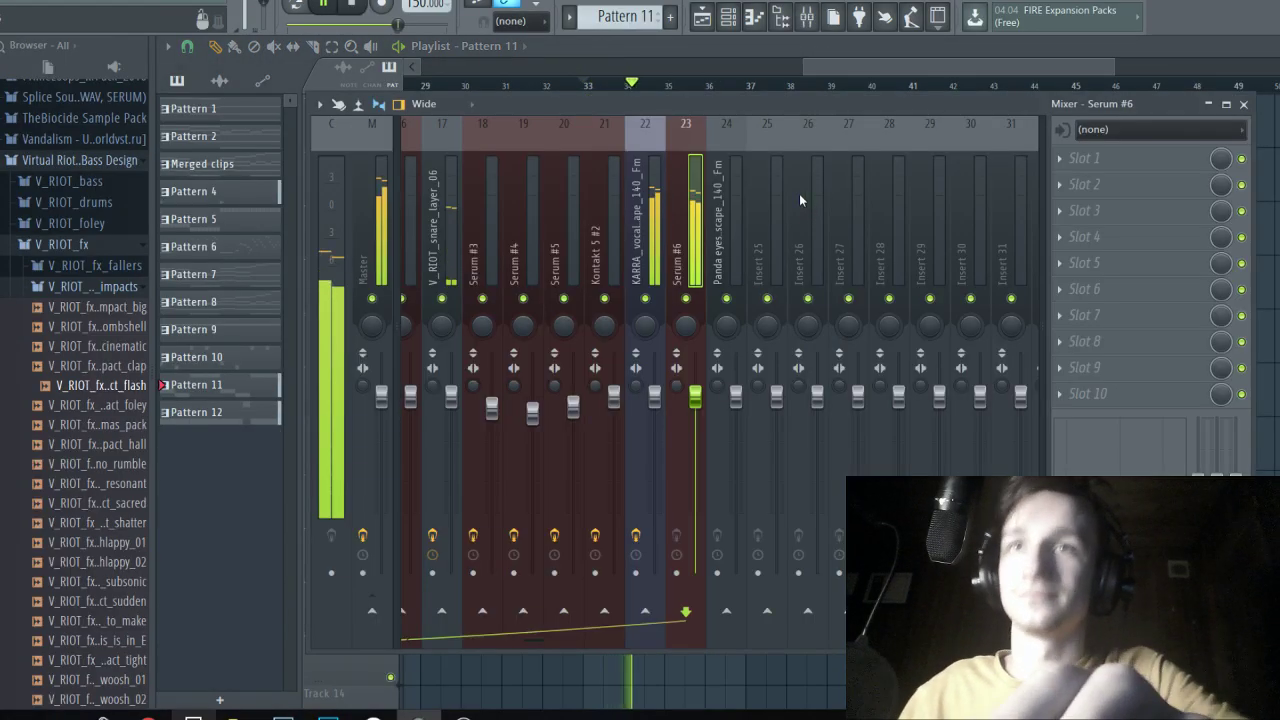
left_click(729, 18)
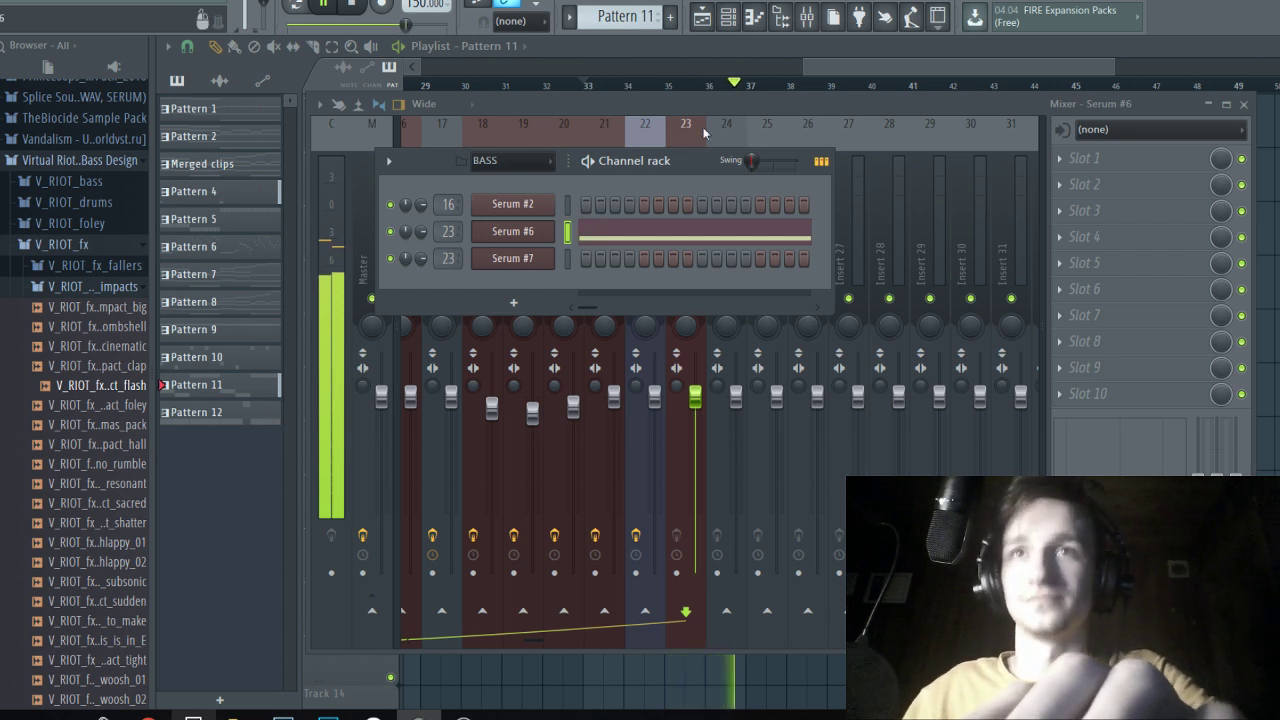
left_click(830, 63)
key("ctrl+s")
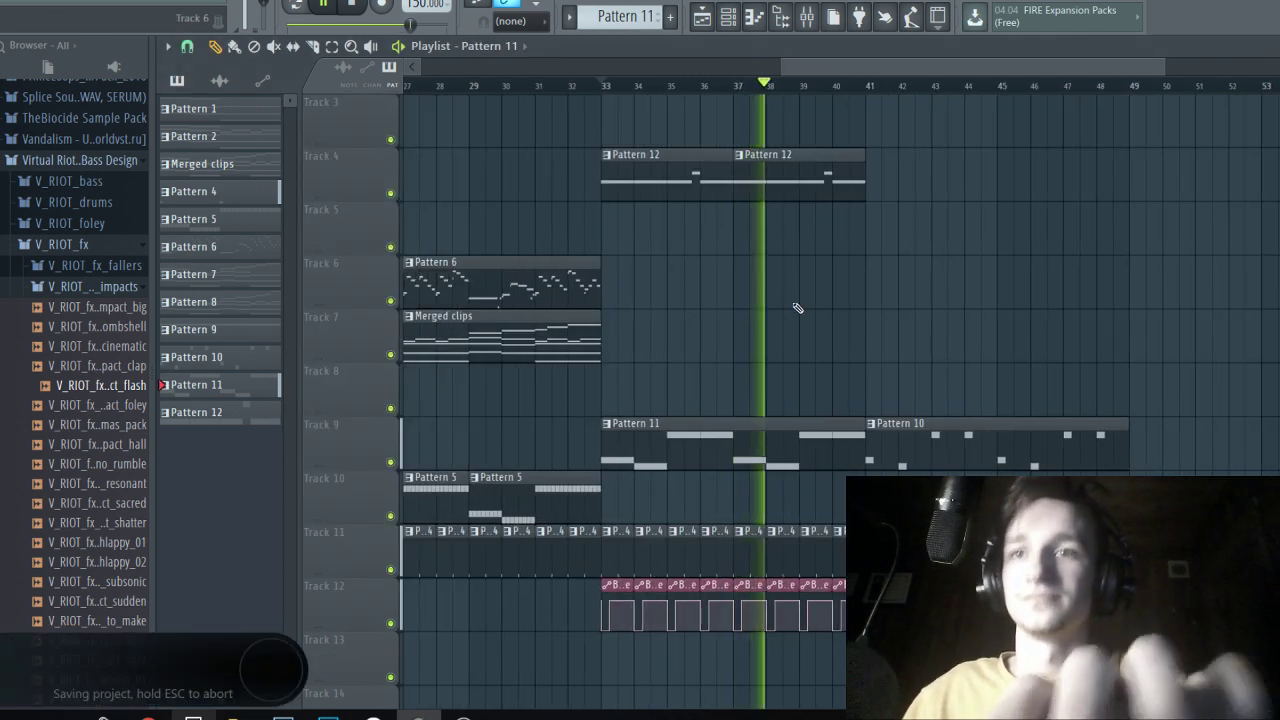
Delete the Pattern 10 clip following Pattern 11 on Track 9 of the playlist and stop playback.
scroll(797, 308, "down", 2)
scroll(850, 425, "down", 1)
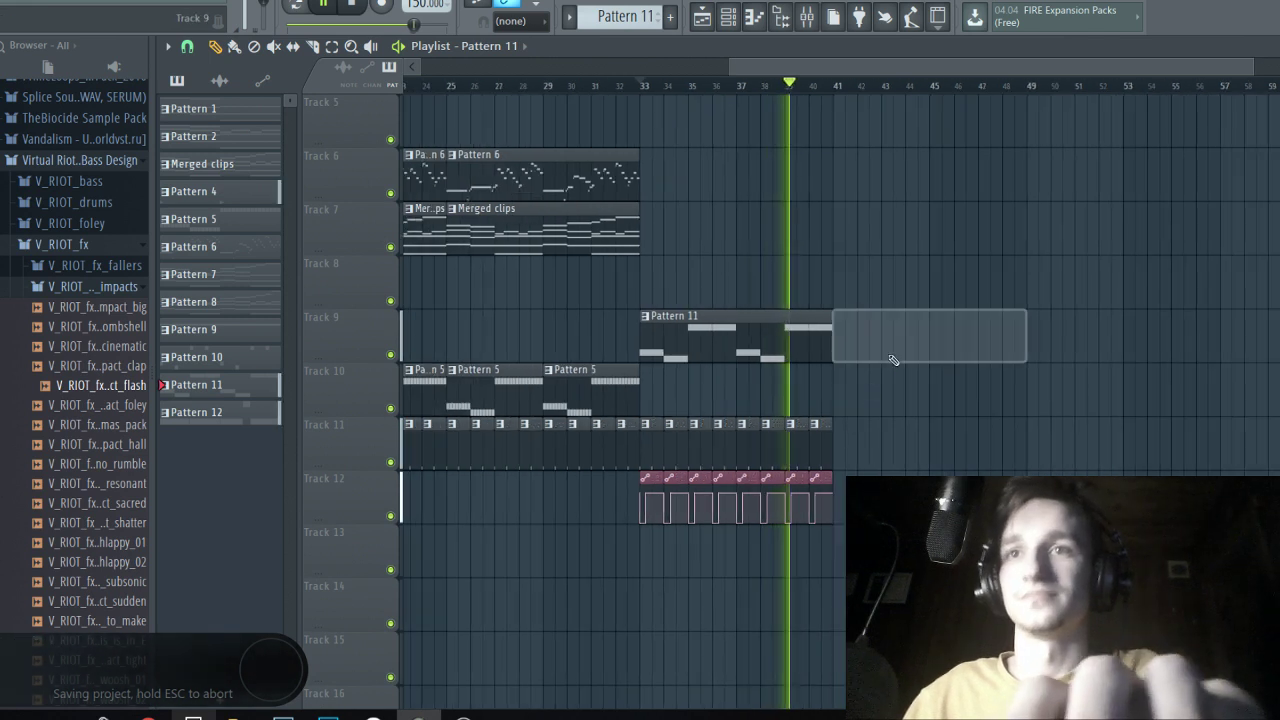
scroll(895, 370, "up", 2)
key("space")
Open Serum #6 from the BASS channels and review its effects and its oscillator settings.
left_click(728, 17)
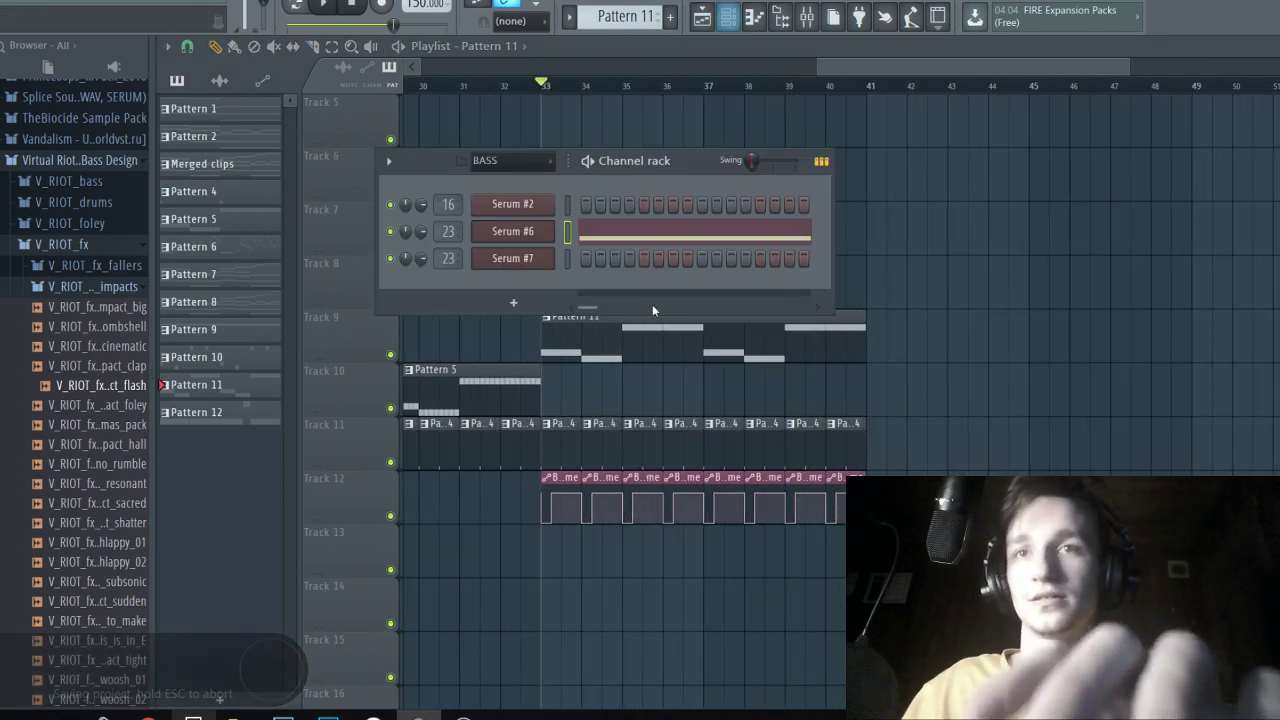
left_click(533, 232)
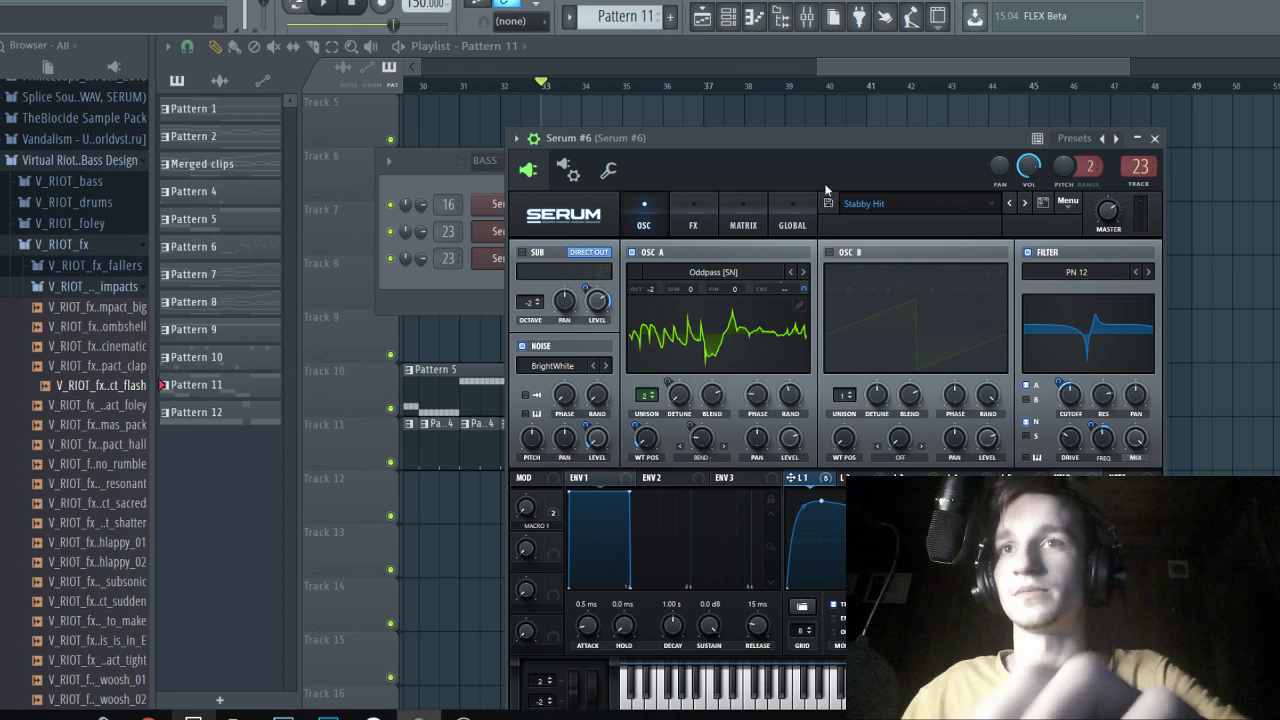
left_click_drag(826, 190, 790, 100)
left_click(658, 130)
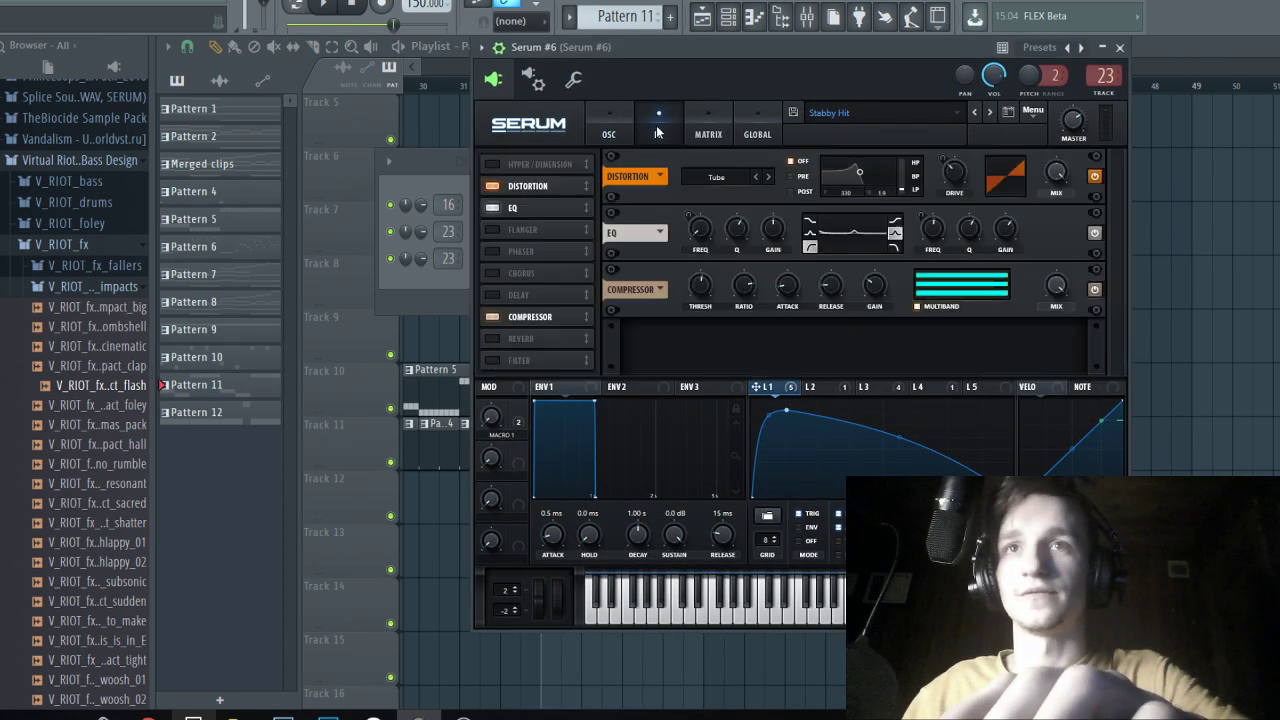
left_click(619, 133)
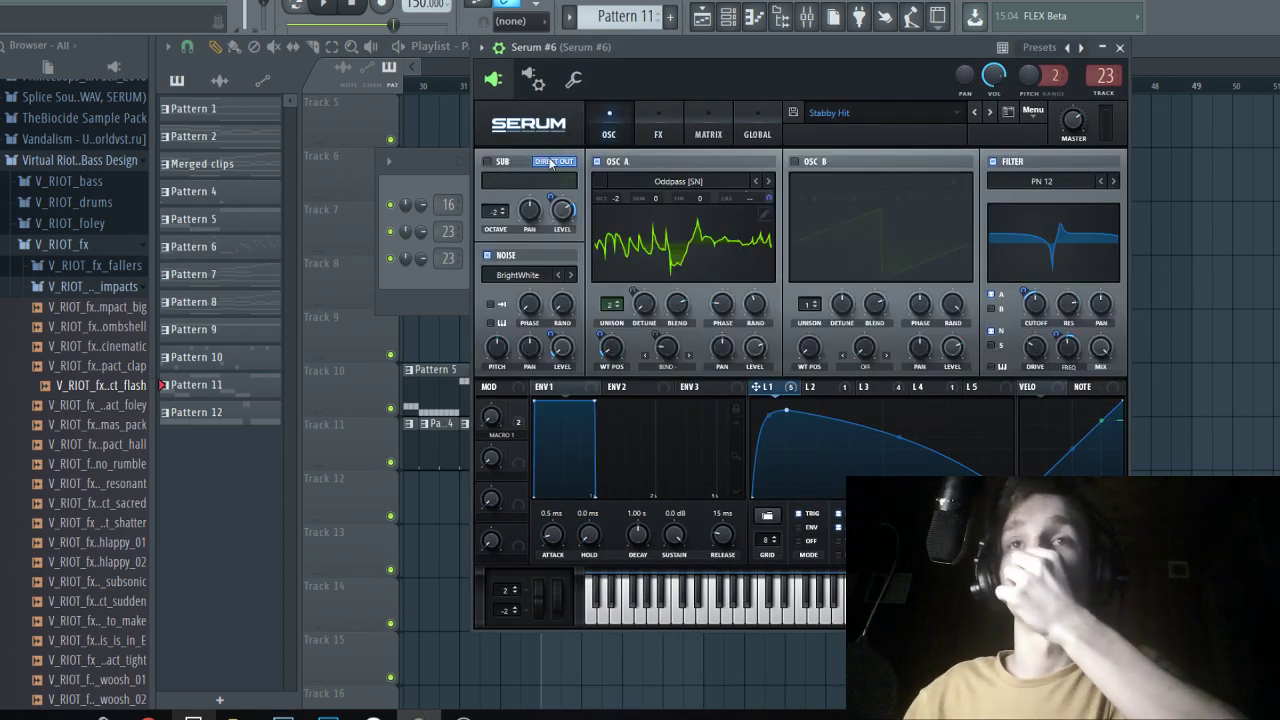
Play the drop briefly with the mixer in view to check the Serum #6 level.
left_click(729, 20)
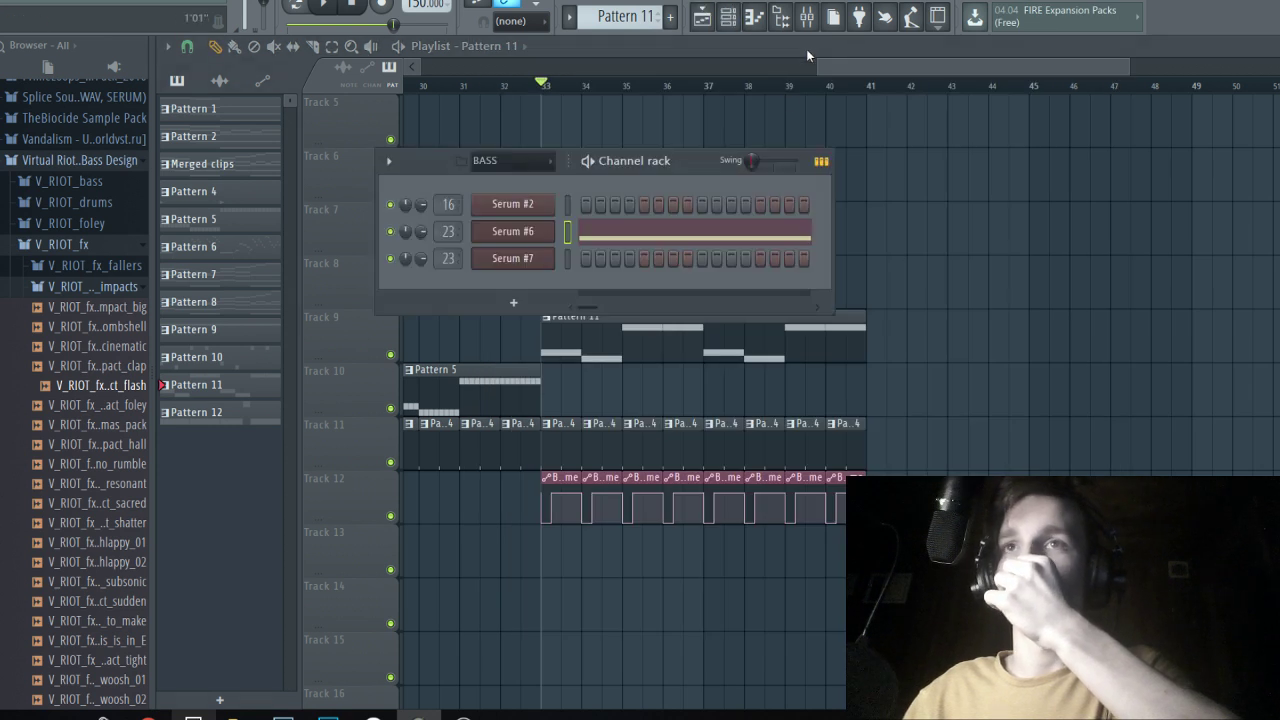
left_click(806, 18)
key("space")
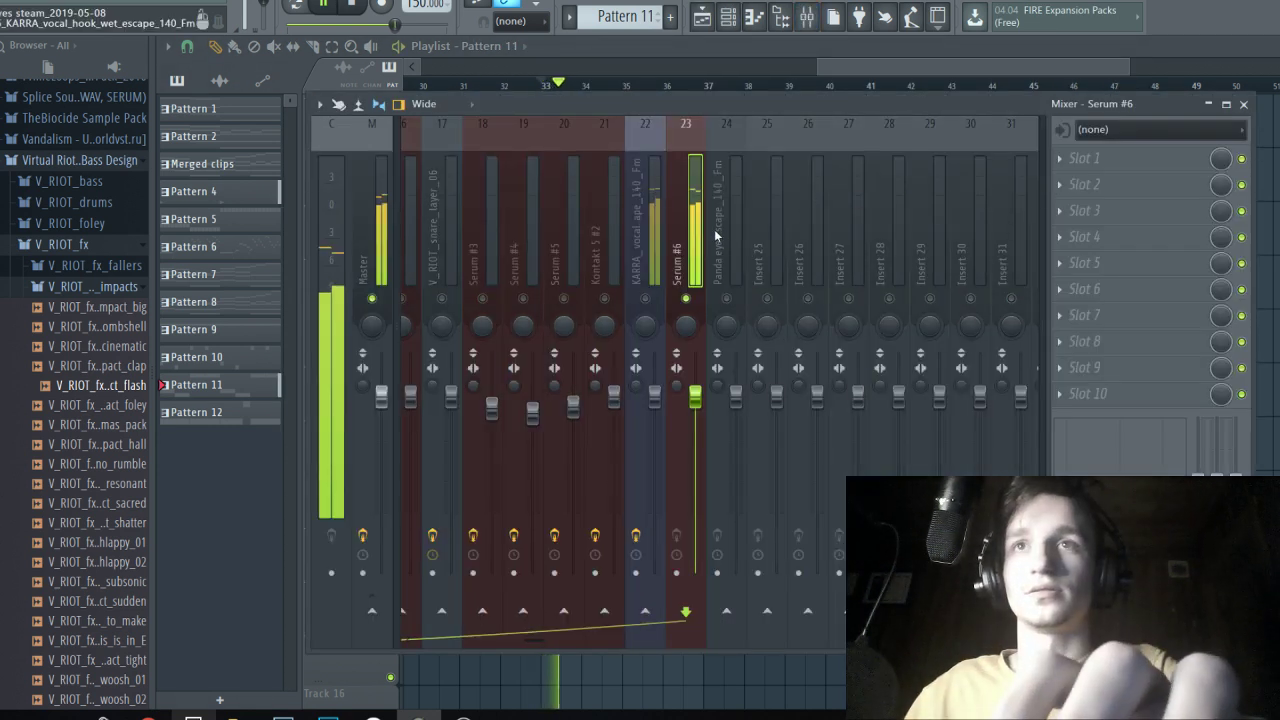
key("space")
Add a new Serum channel to the BASS group, switch off oscillator A and set its sub to octave -1.
left_click(705, 25)
left_click(728, 22)
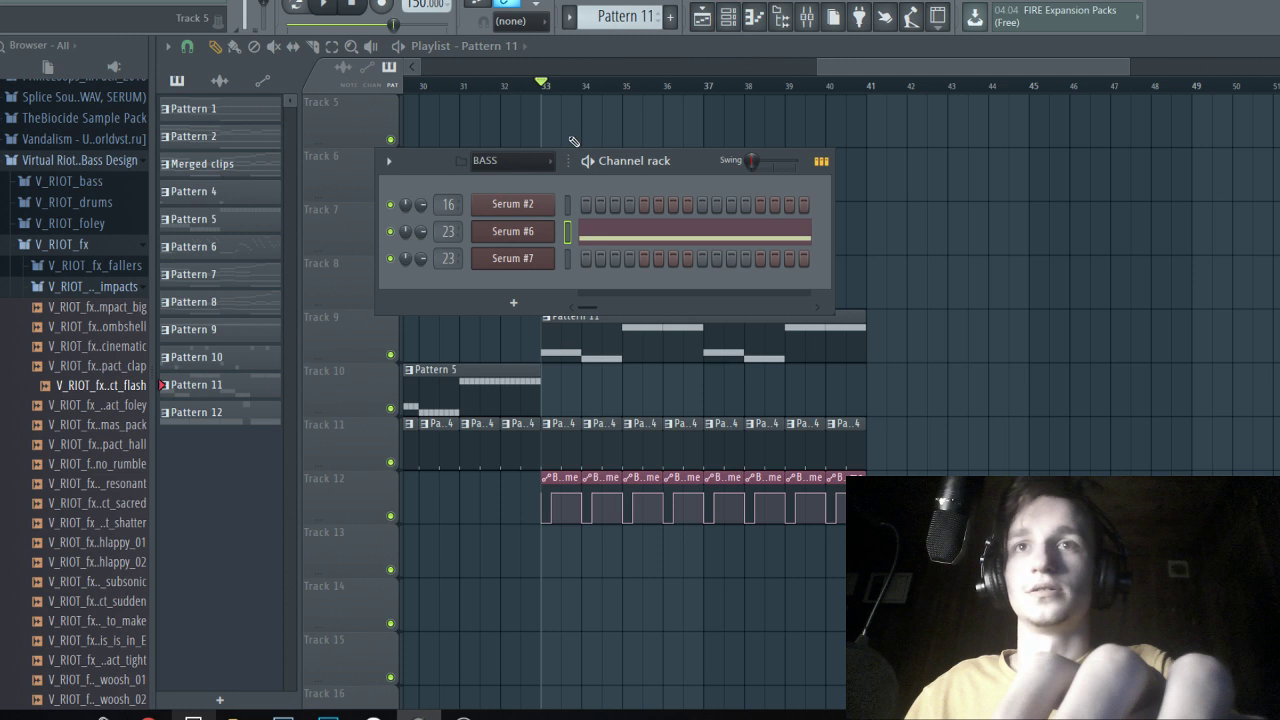
left_click(513, 302)
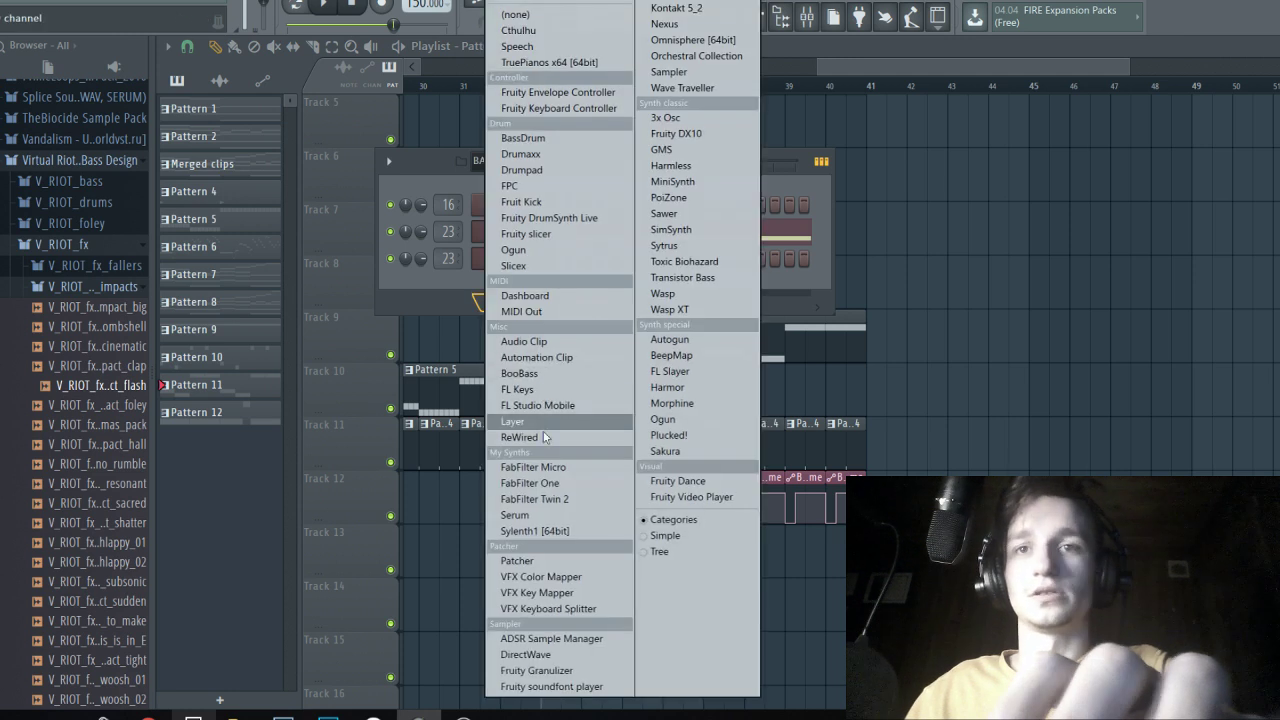
left_click(528, 515)
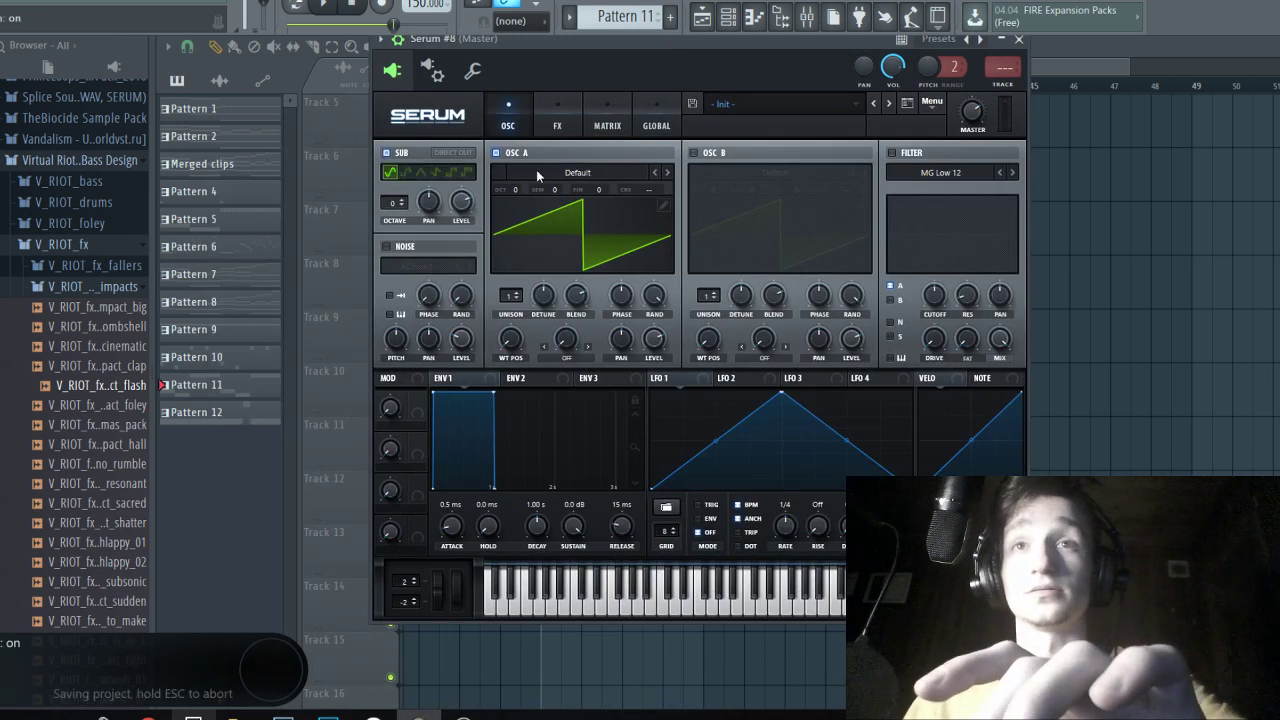
left_click(496, 152)
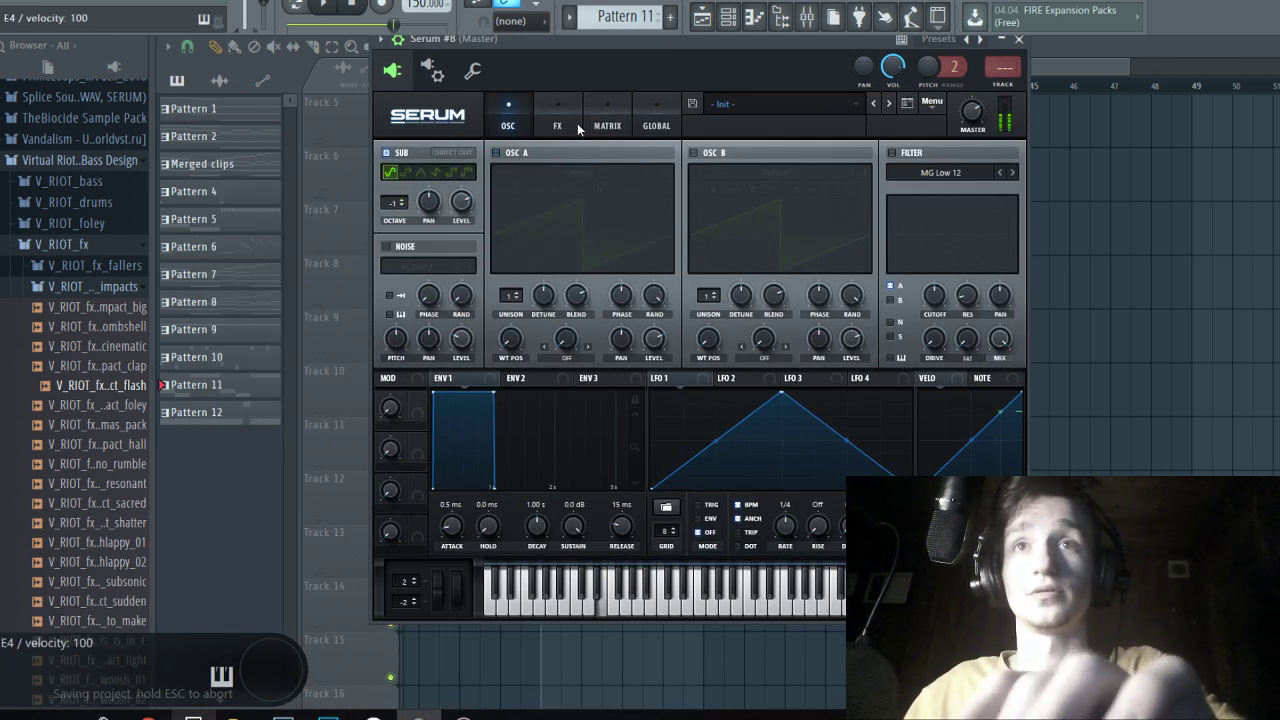
Enable the compressor in Serum #8 and set its gain to 9.4 dB.
left_click(570, 122)
left_click(404, 284)
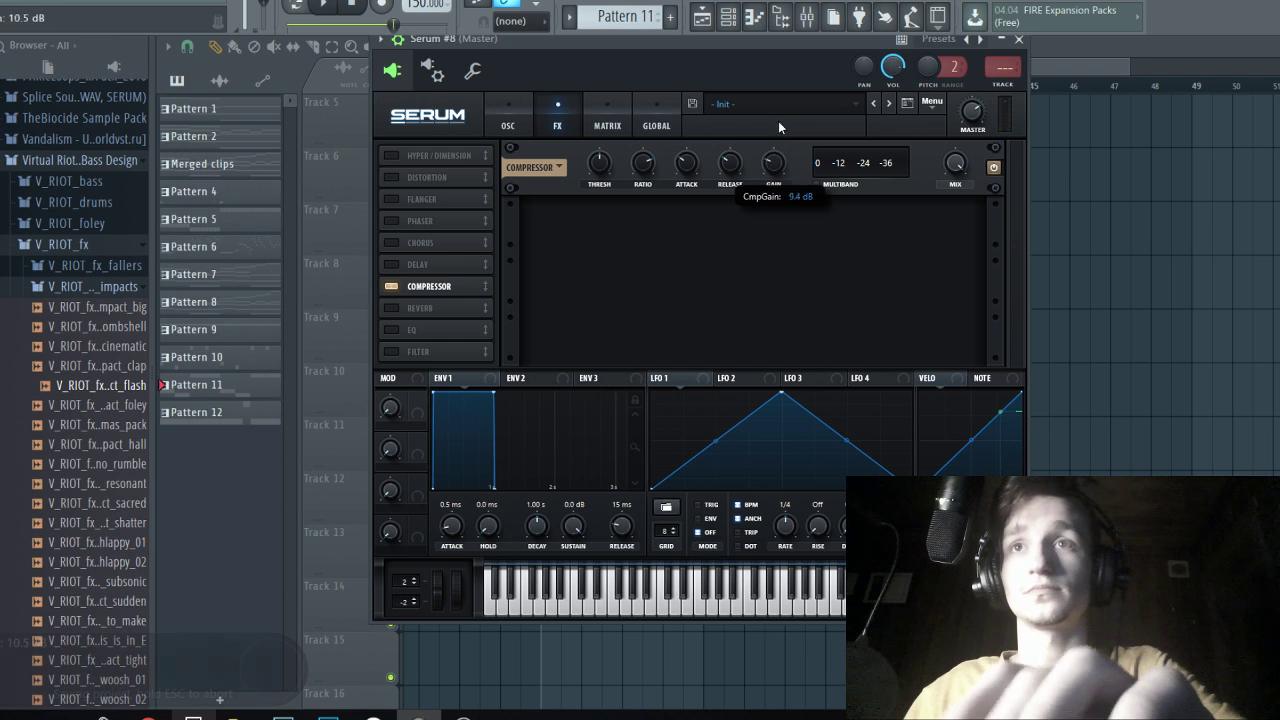
left_click_drag(764, 75, 745, 75)
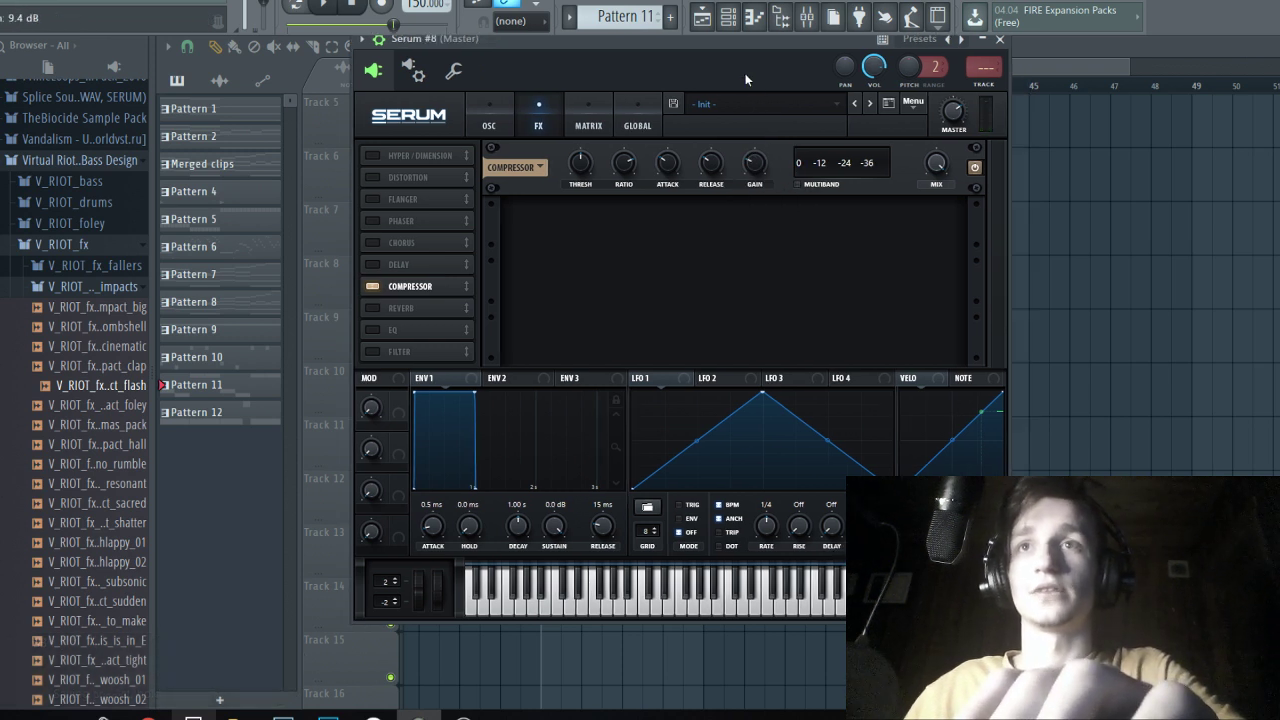
Assign Serum #8 to free mixer track 25 and route that track only to the Bass bus.
key("ctrl+l")
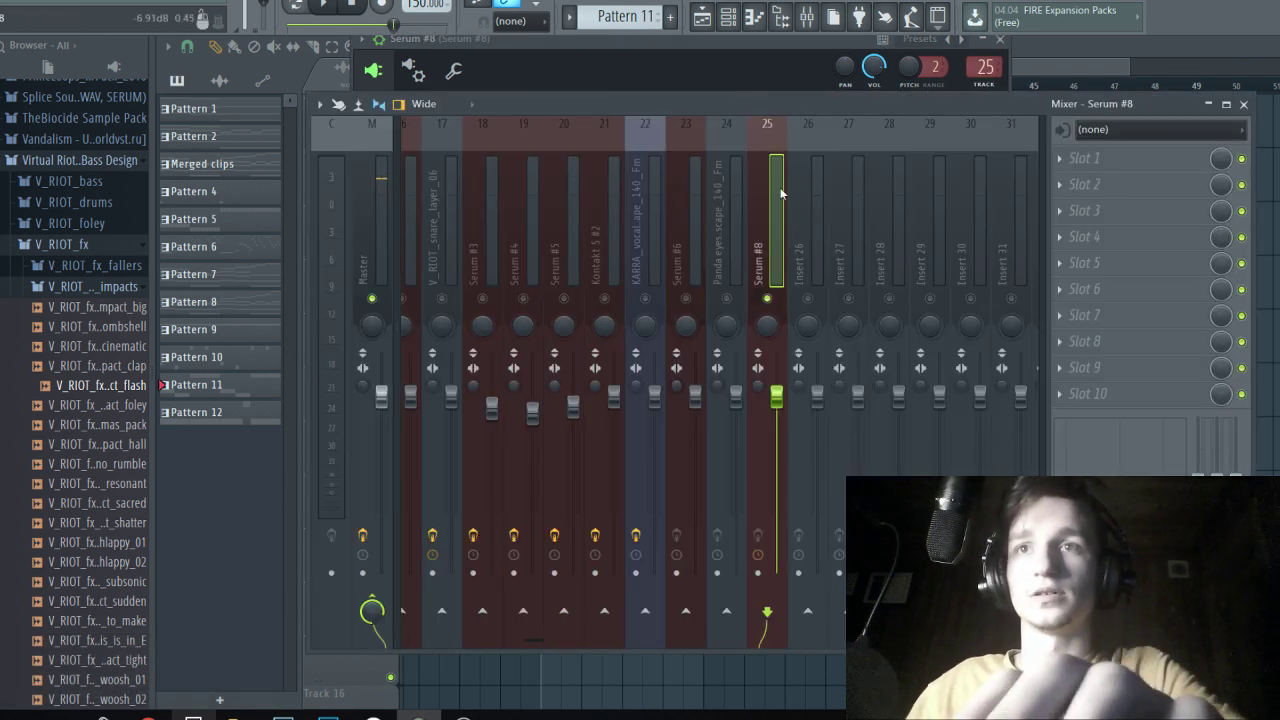
scroll(782, 181, "up", 5)
right_click(678, 610)
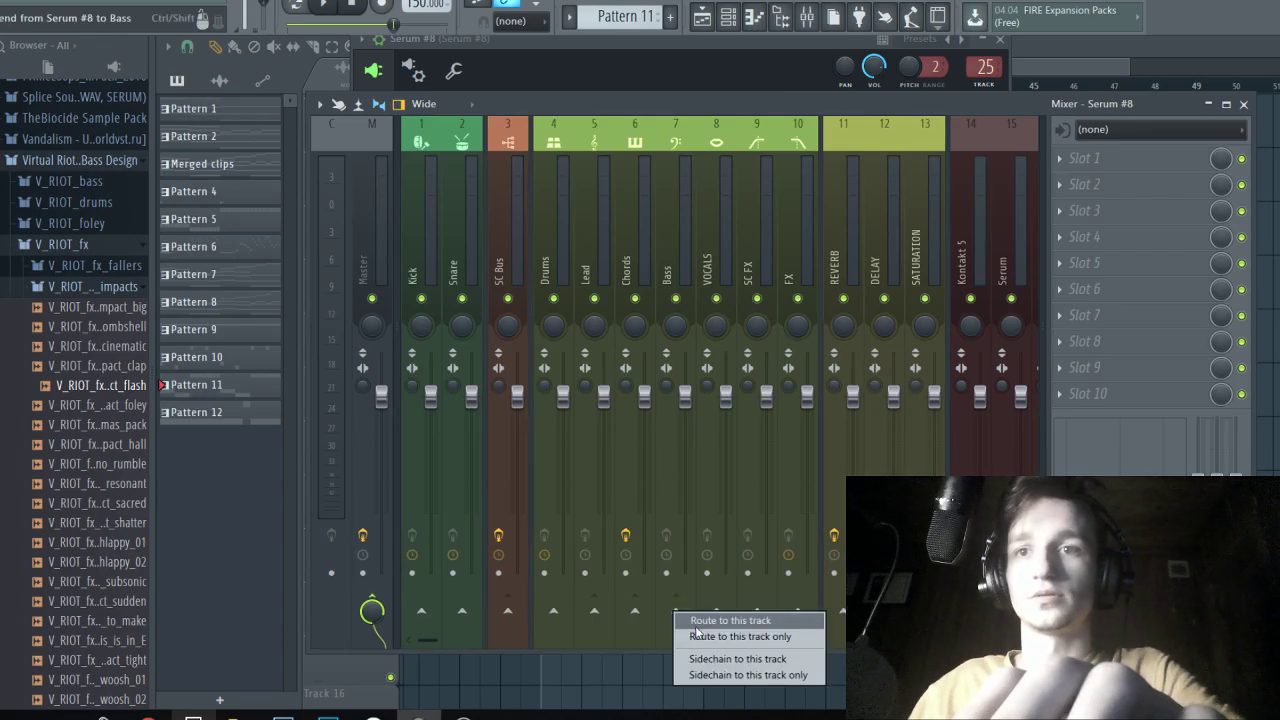
Check the YouTube livestream dashboard and chat in the browser, and return to the FL Studio playlist.
key("alt+Tab")
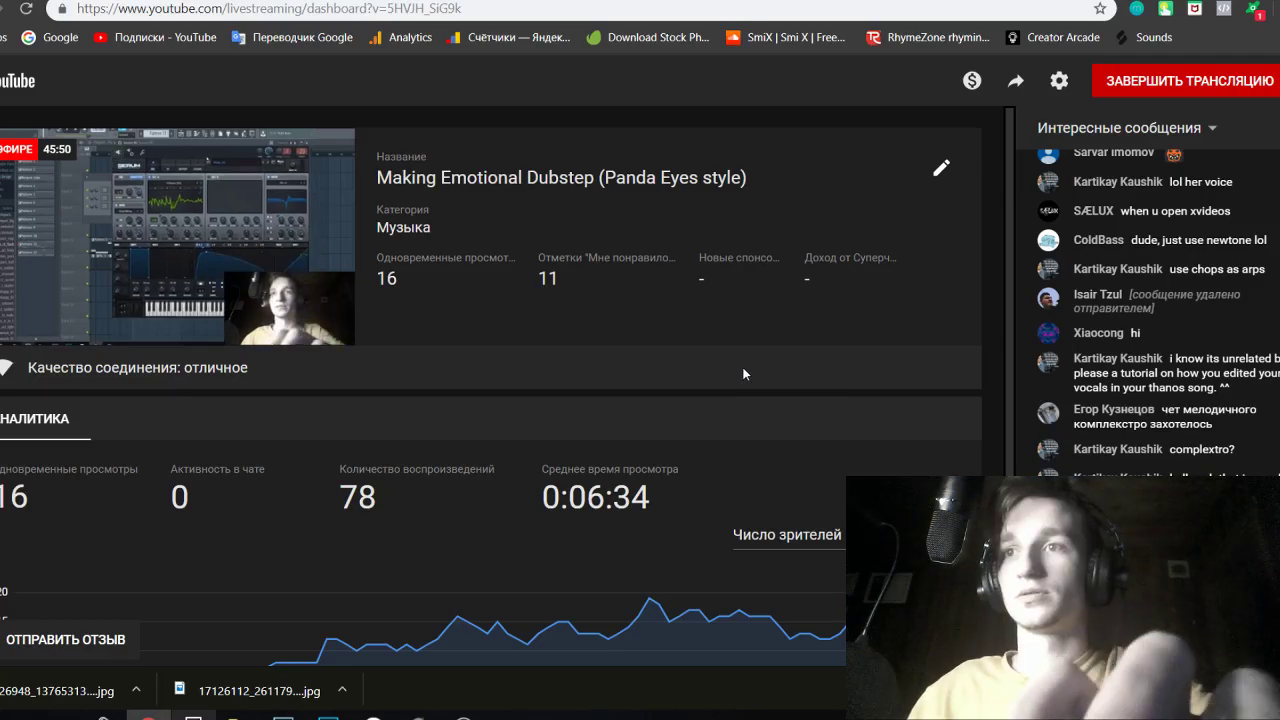
key("alt+Tab")
key("alt+Tab")
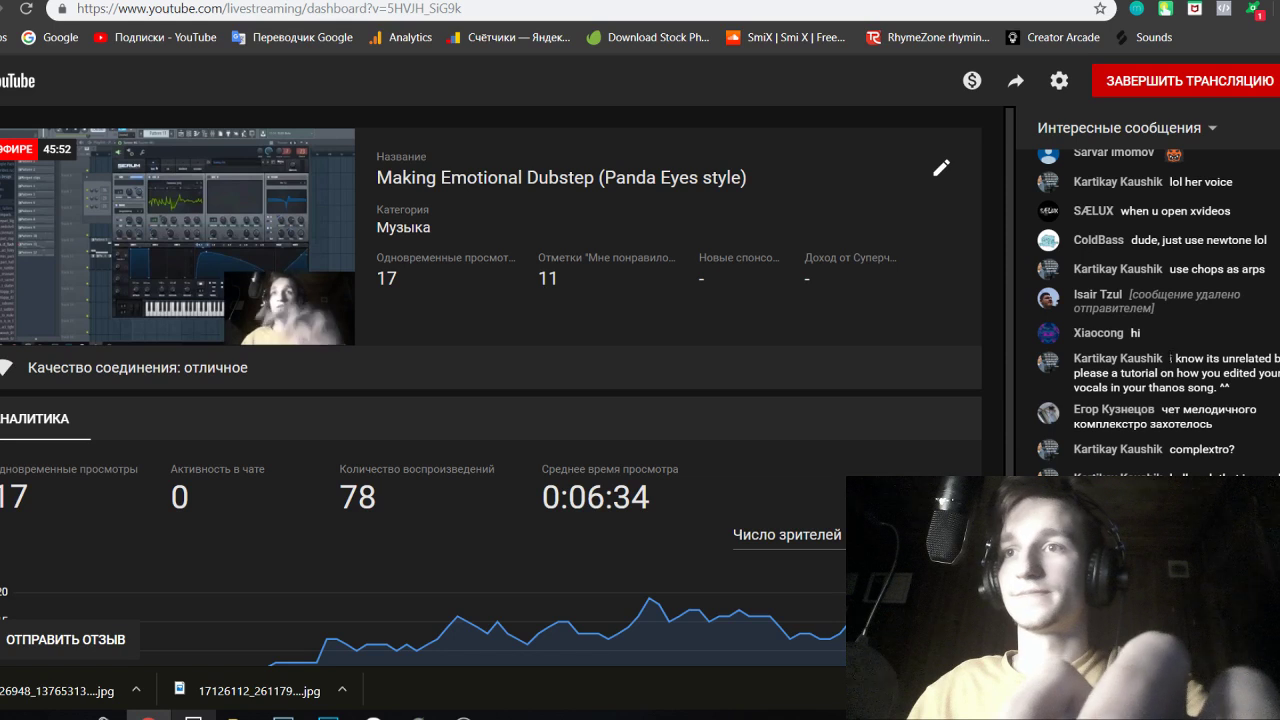
key("alt+Tab")
key("F5")
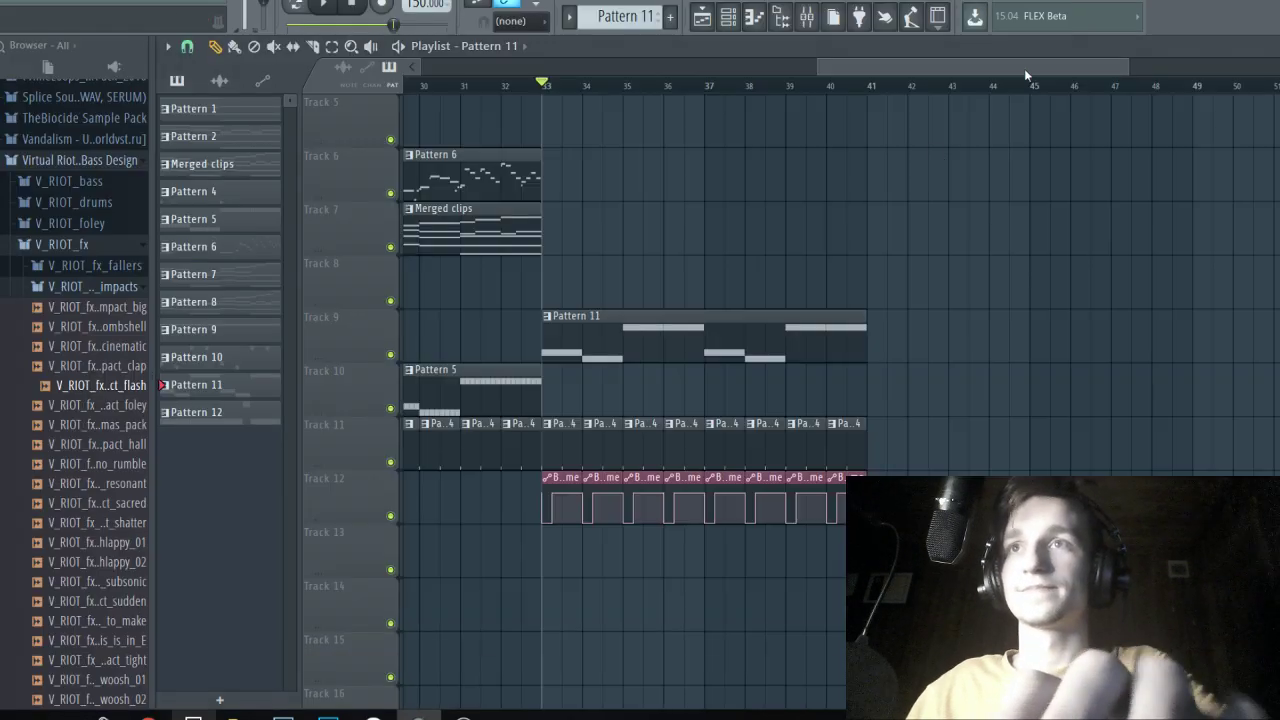
Try a second Pattern 11 clip on Track 10 from bar 33 and play it while watching the mixer levels.
key("space")
left_click(634, 389)
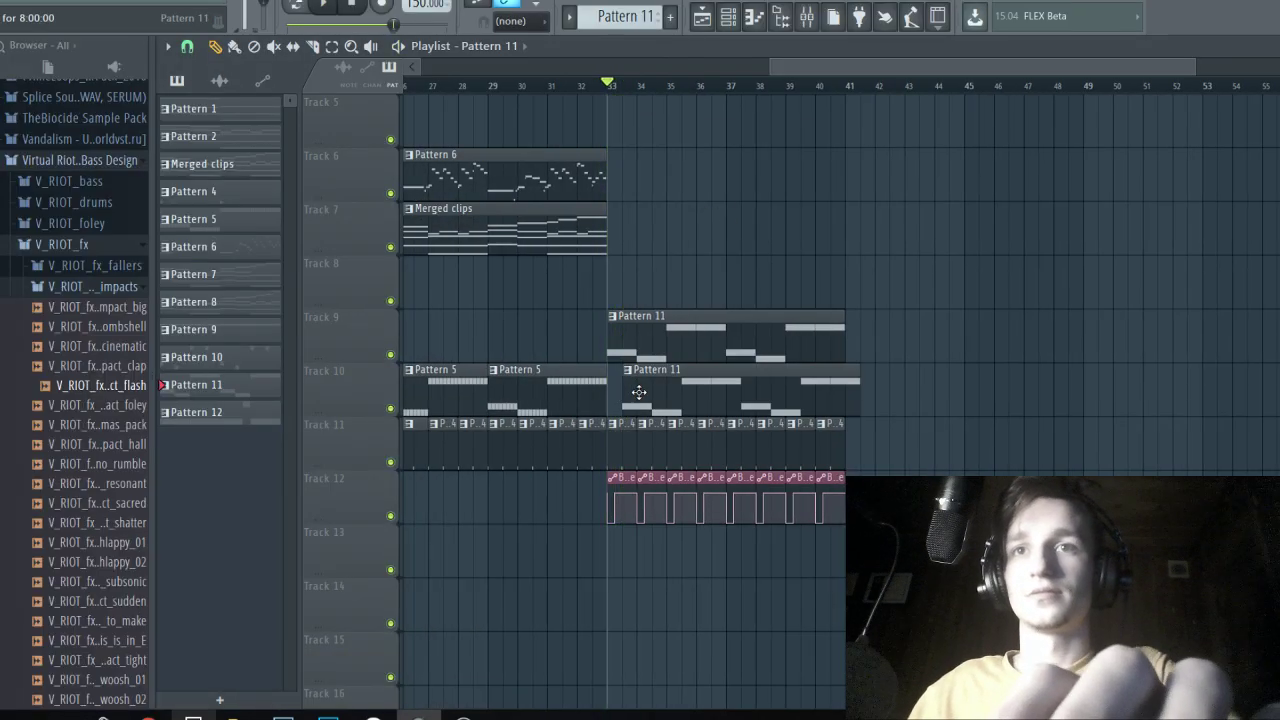
left_click(809, 19)
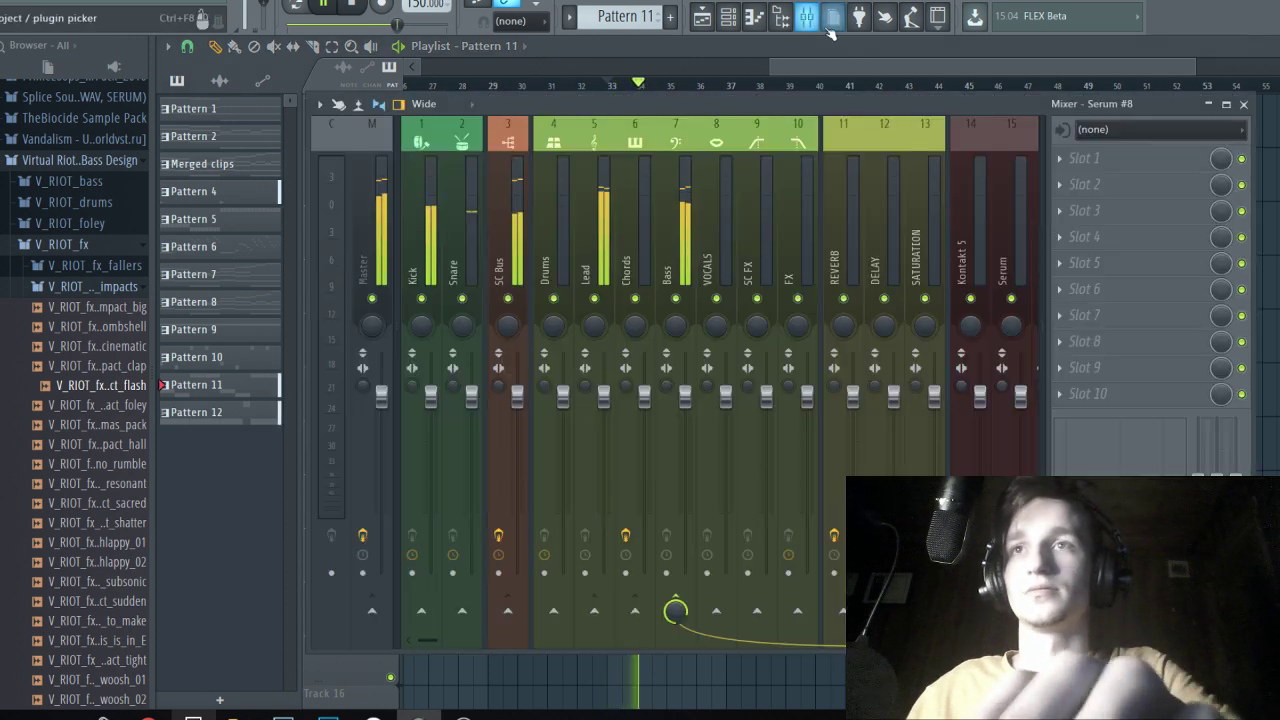
scroll(912, 196, "down", 4)
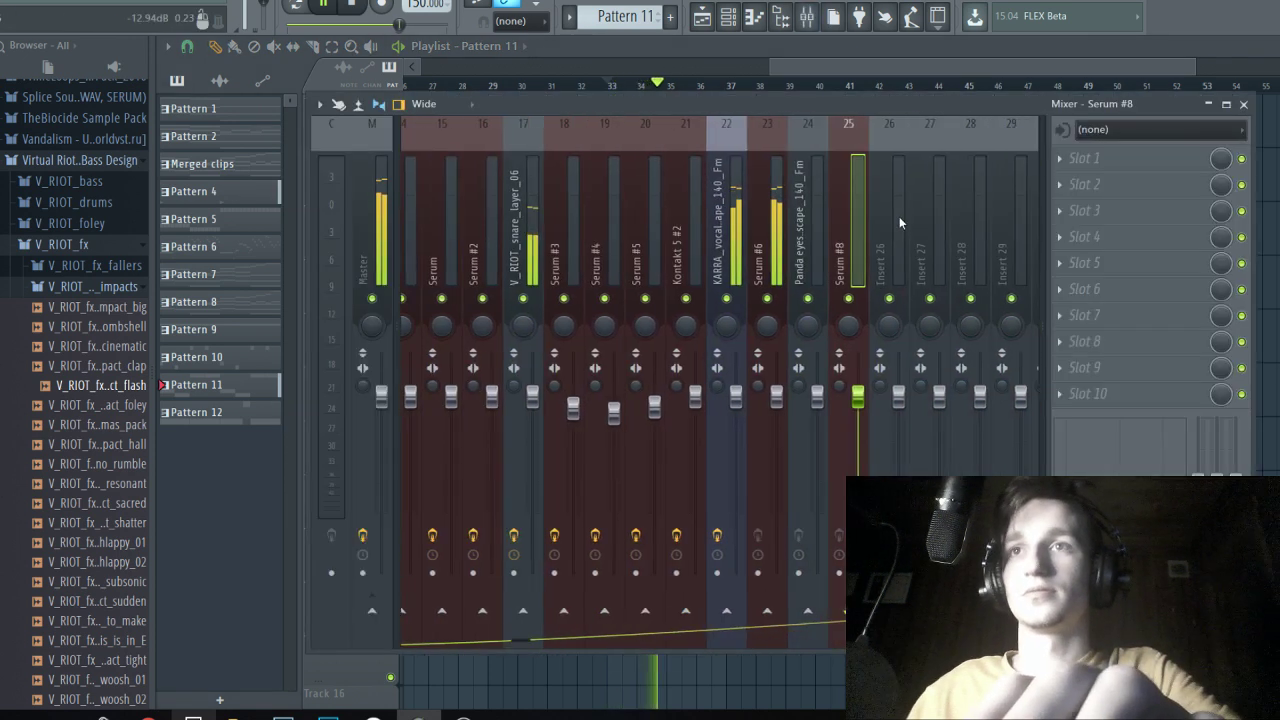
Return to the playlist and delete the second Pattern 11 clip from Track 10.
left_click(730, 17)
left_click(703, 18)
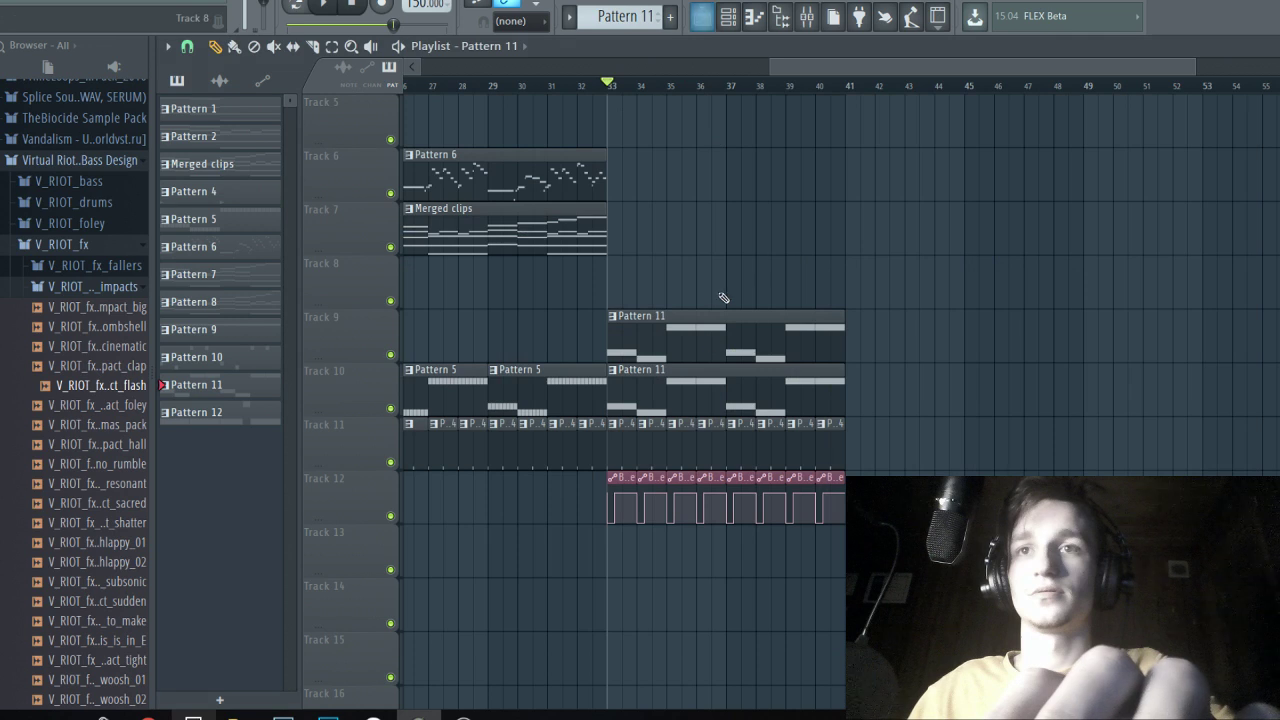
double_click(709, 380)
left_click(703, 18)
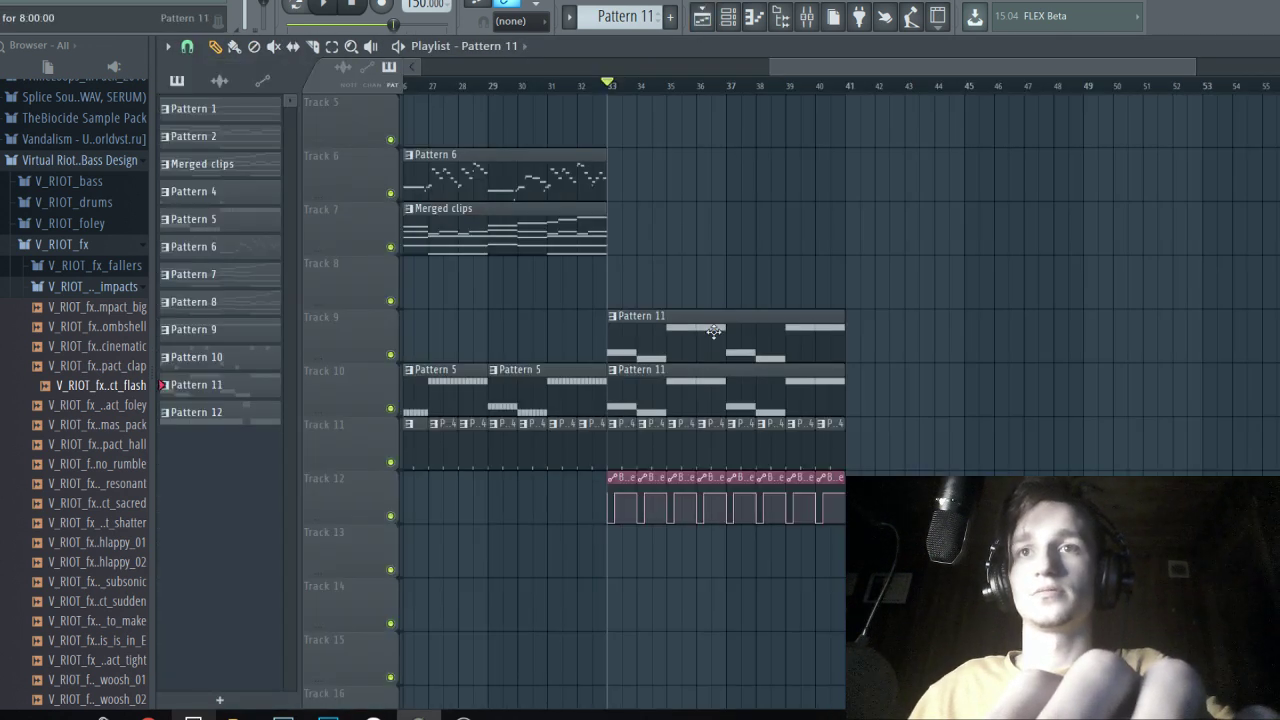
right_click(711, 382)
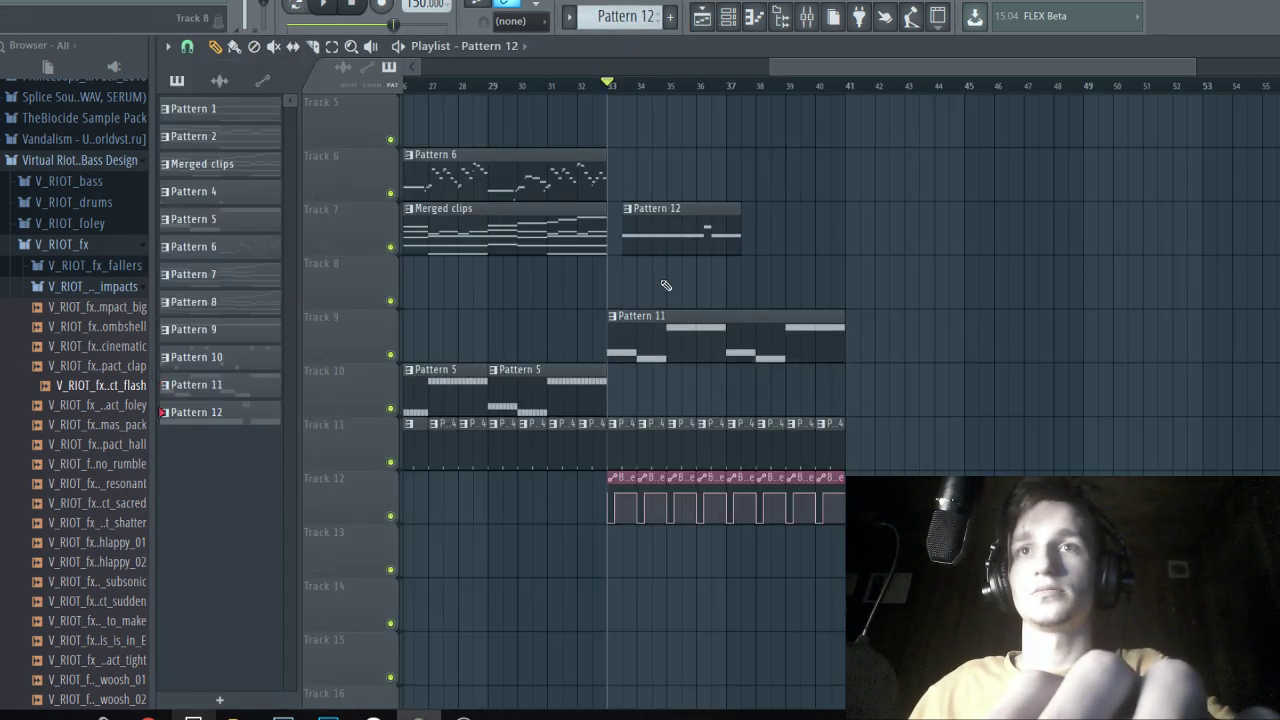
Create the new empty Pattern 13 and show the BASS group in the channel rack.
left_click(668, 18)
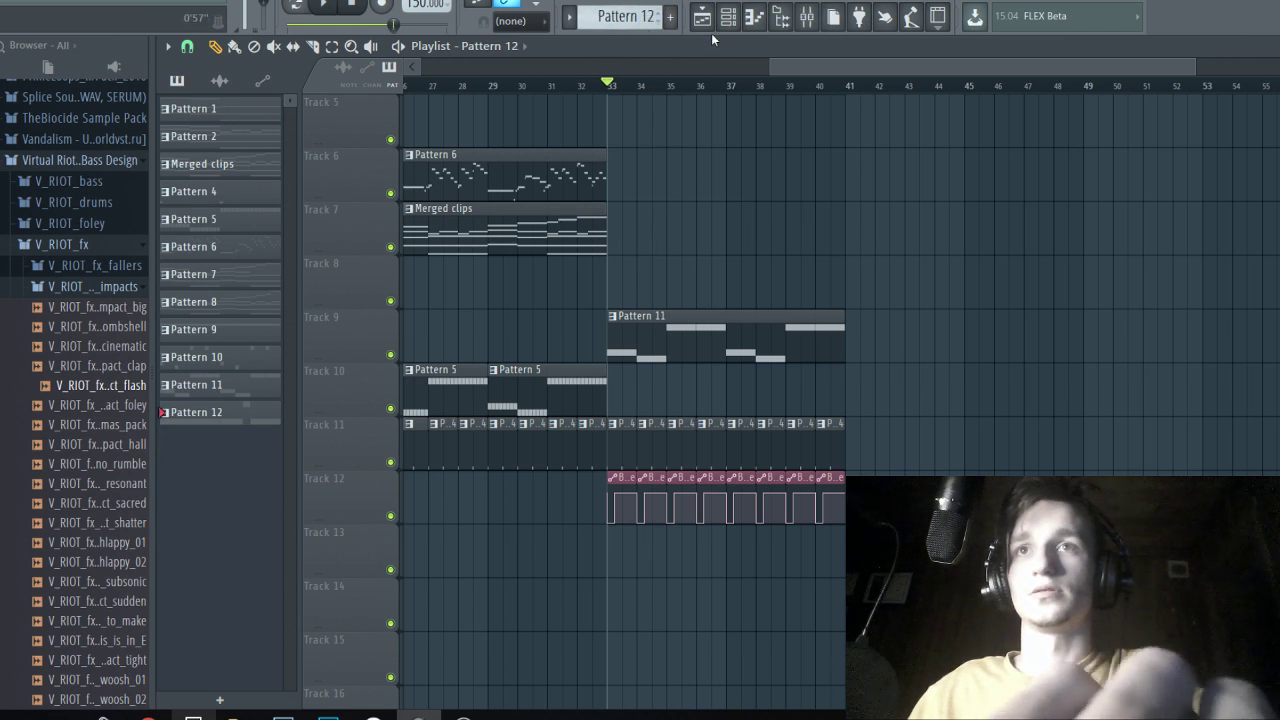
left_click(670, 17)
left_click(733, 20)
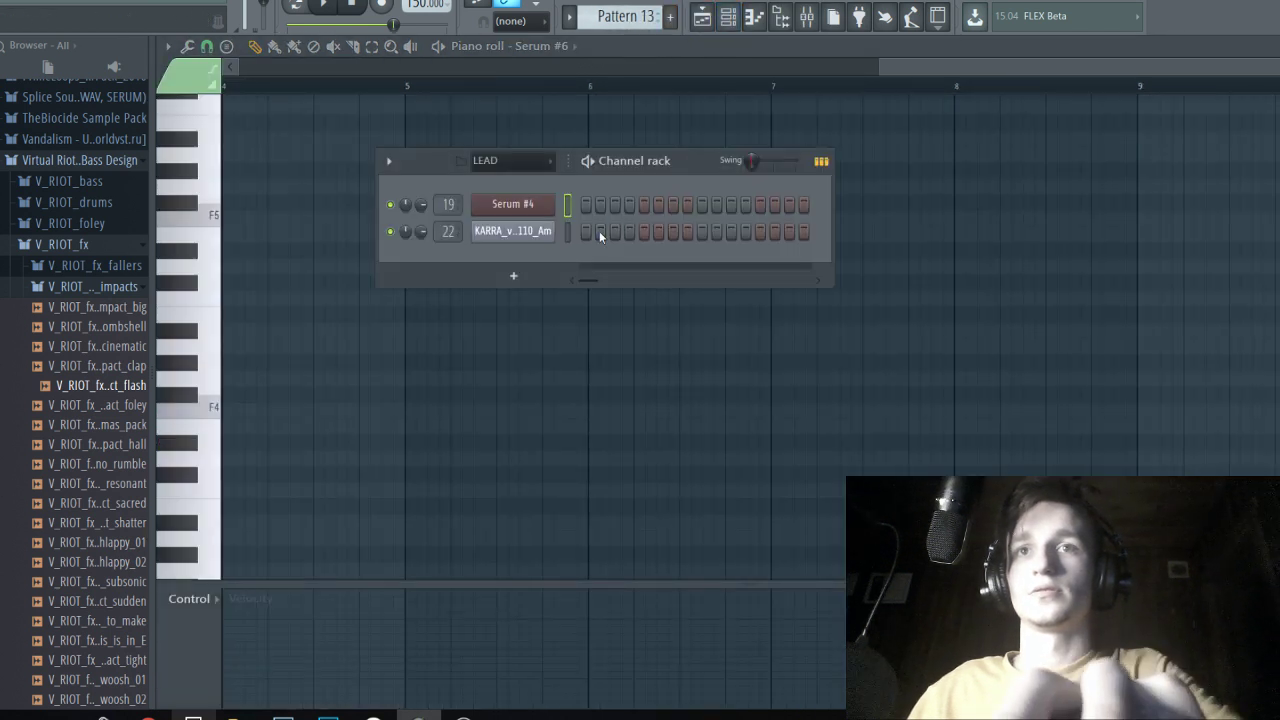
left_click(540, 163)
left_click(523, 207)
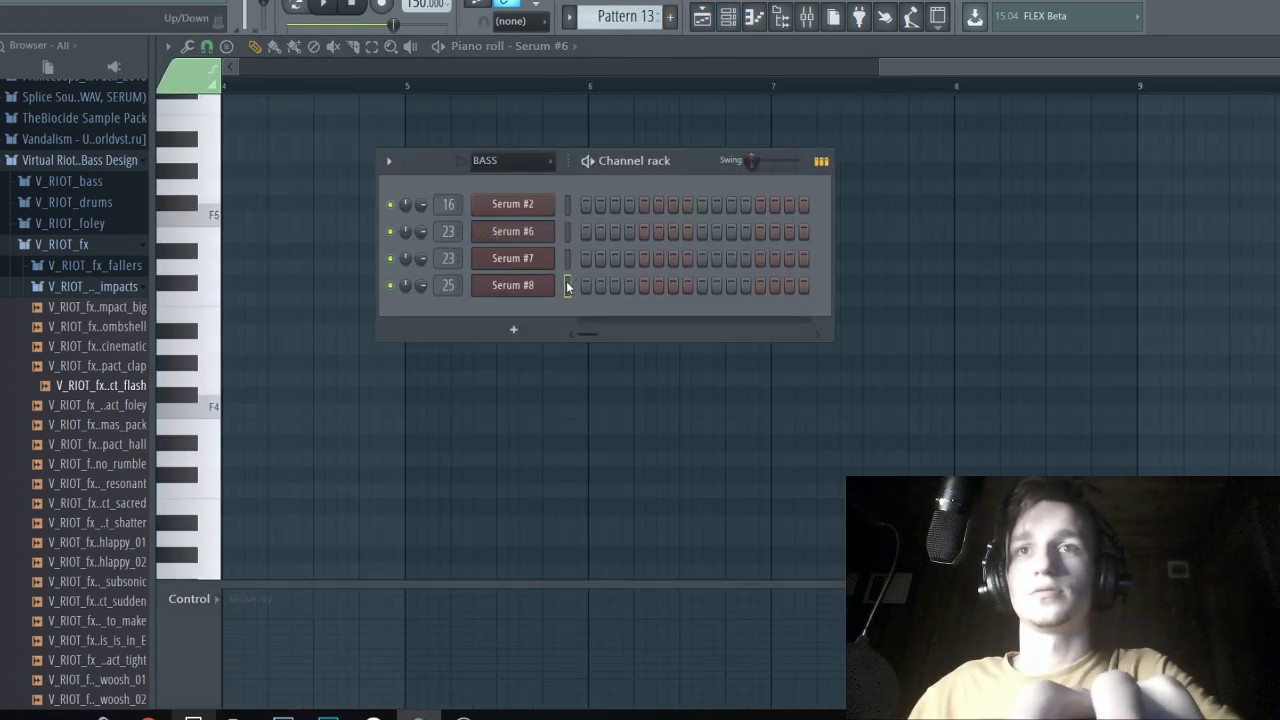
Copy the Serum #6 notes of Pattern 11 into Serum #8 in Pattern 13 and start playback.
scroll(628, 20, "up", 2)
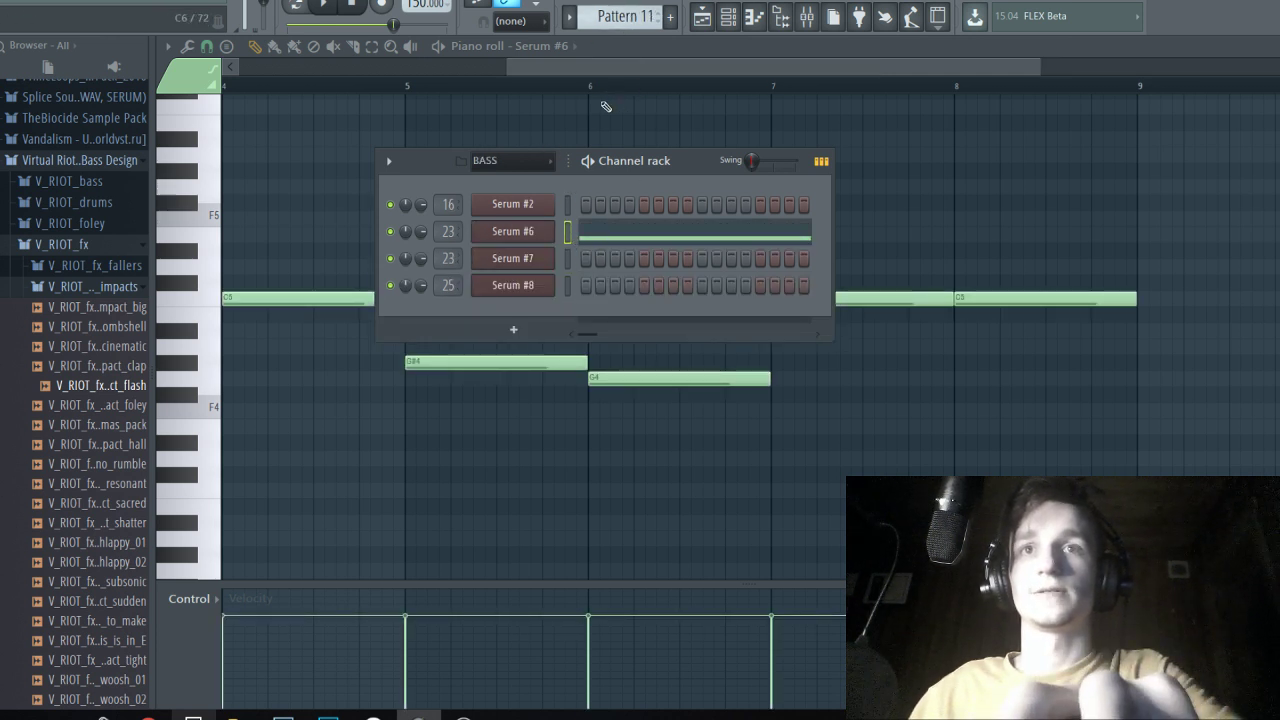
scroll(628, 18, "down", 2)
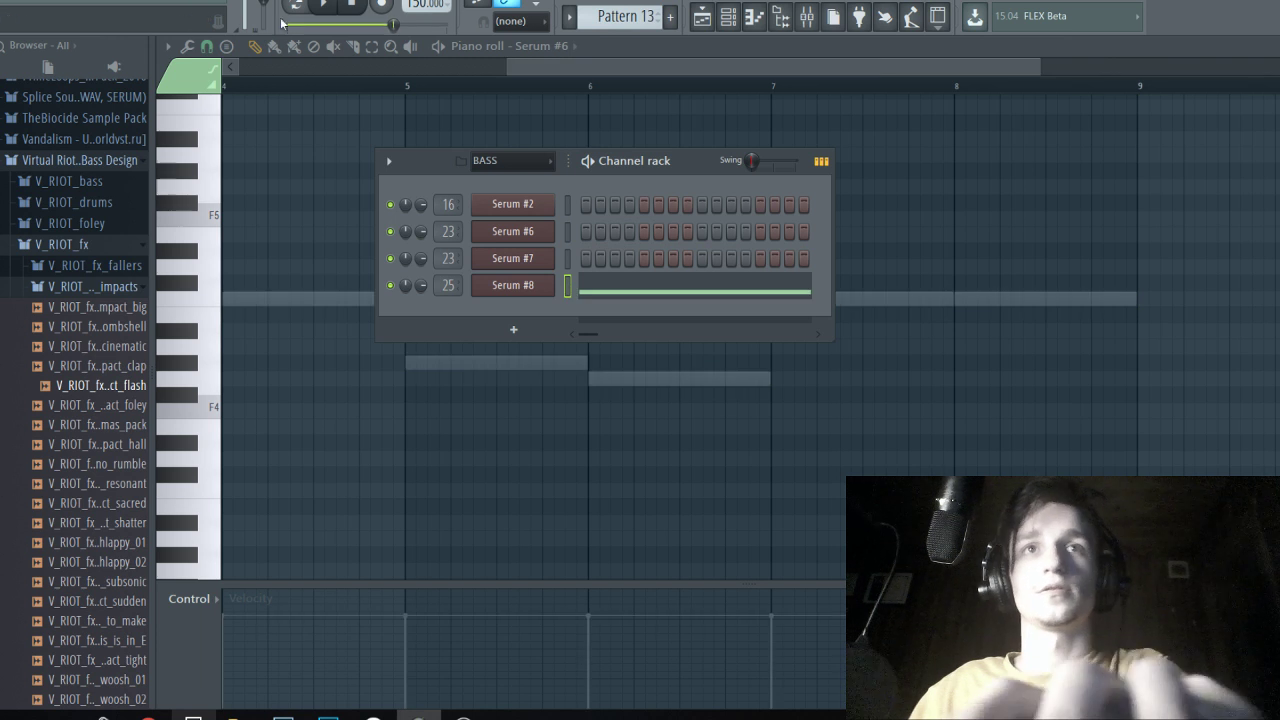
key("space")
Open the Serum #8 notes of Pattern 13 in the piano roll and transpose them down three semitones.
scroll(657, 368, "down", 2)
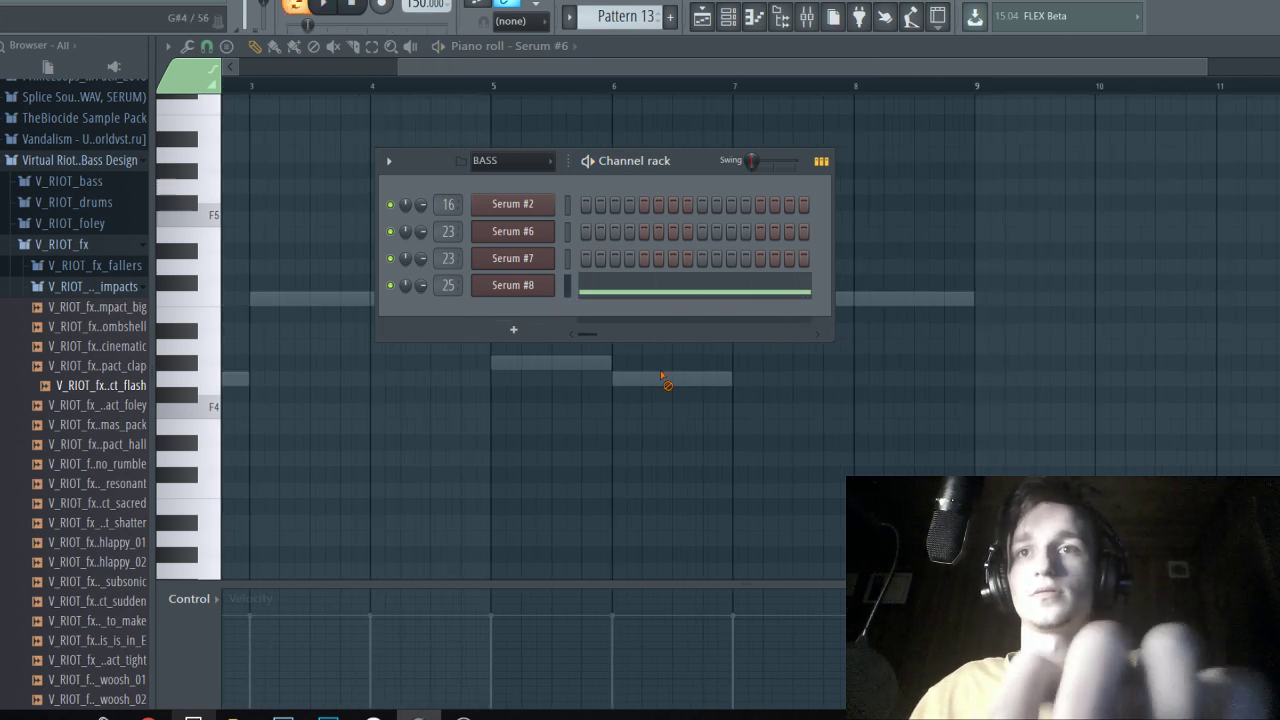
right_click(665, 376)
double_click(671, 380)
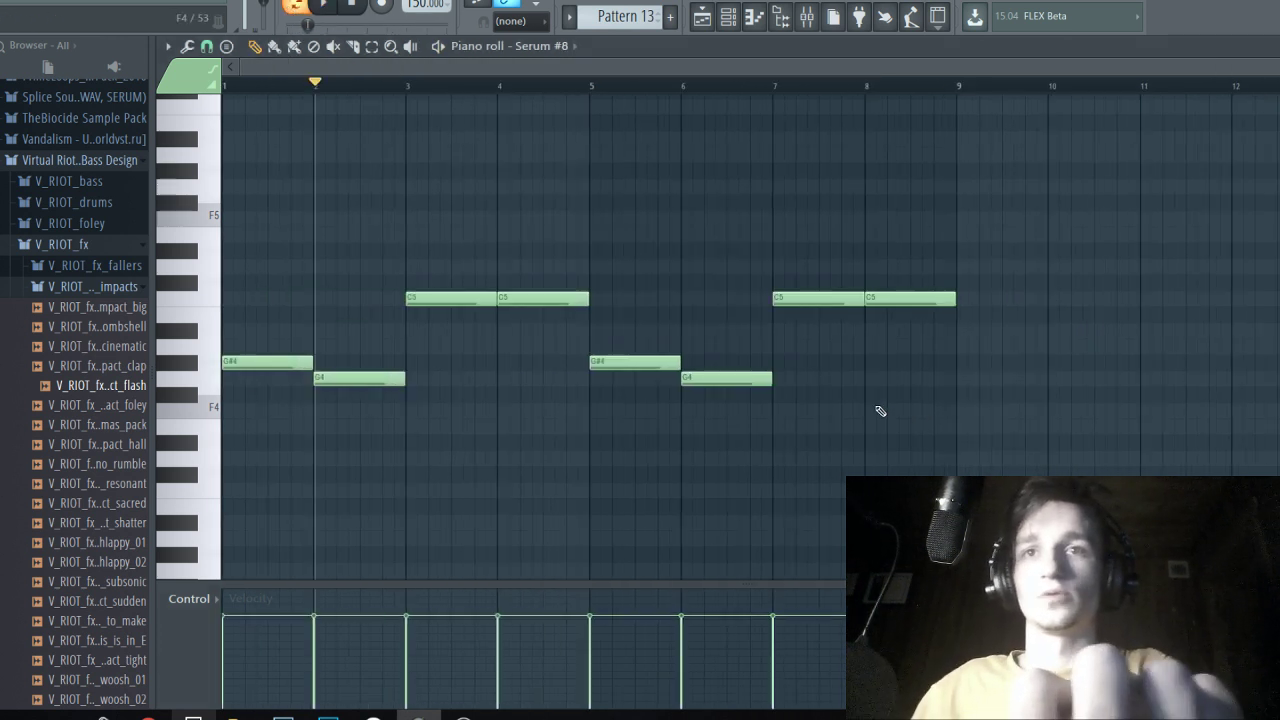
key("Down")
key("Down")
key("Down")
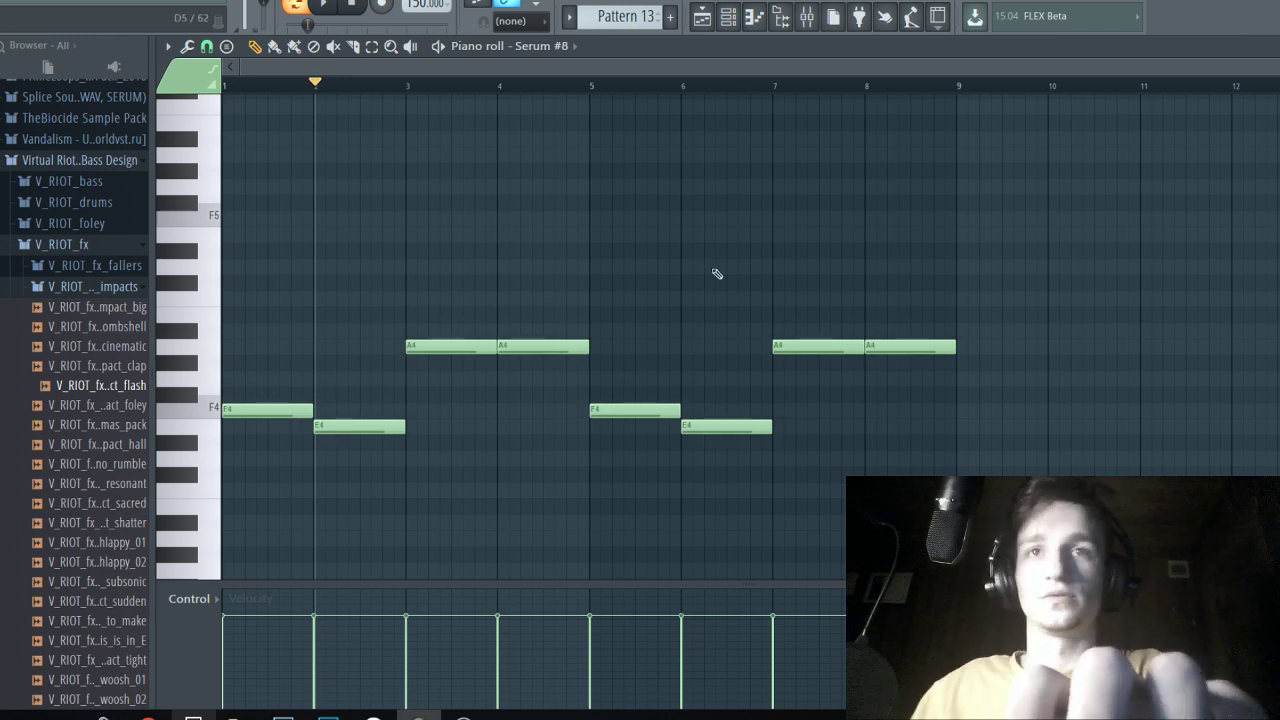
Place Pattern 13 on Track 8 at bar 33, play from there, and move the Pattern 11 clip up to Track 7.
key("space")
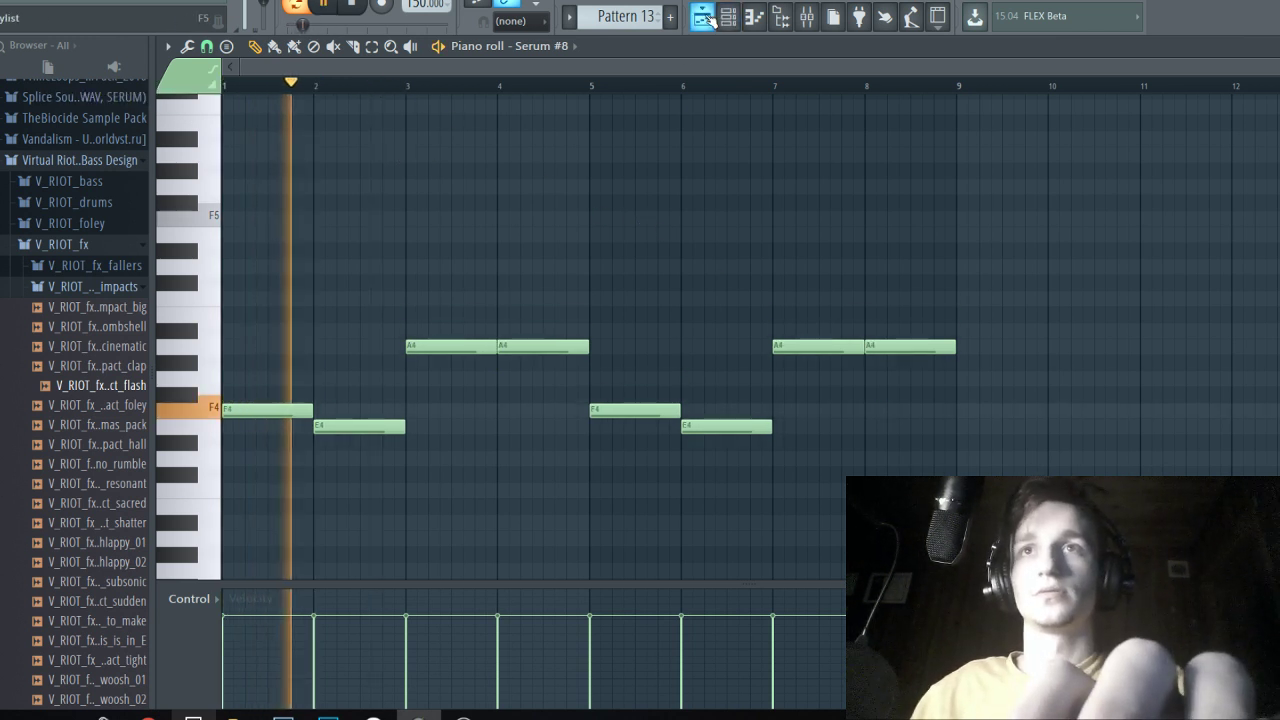
key("F5")
left_click(625, 284)
left_click(612, 88)
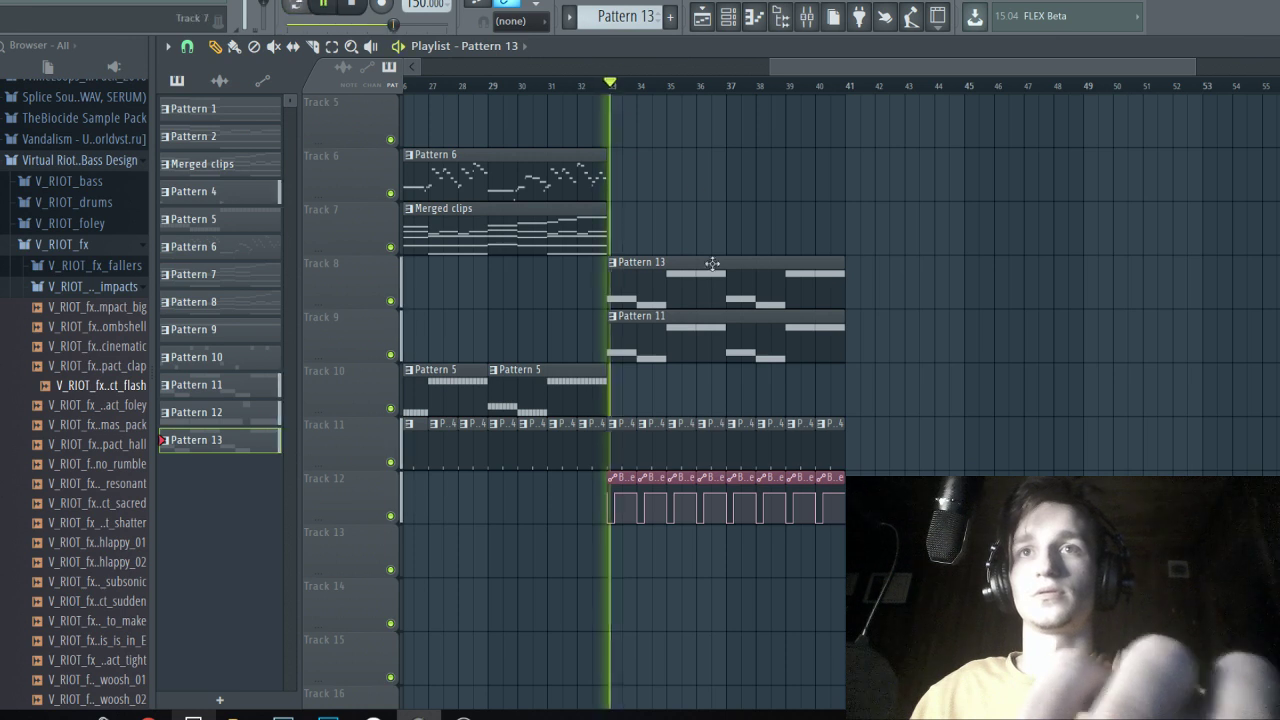
left_click(701, 333, "ctrl")
key("shift+Up")
key("shift+Up")
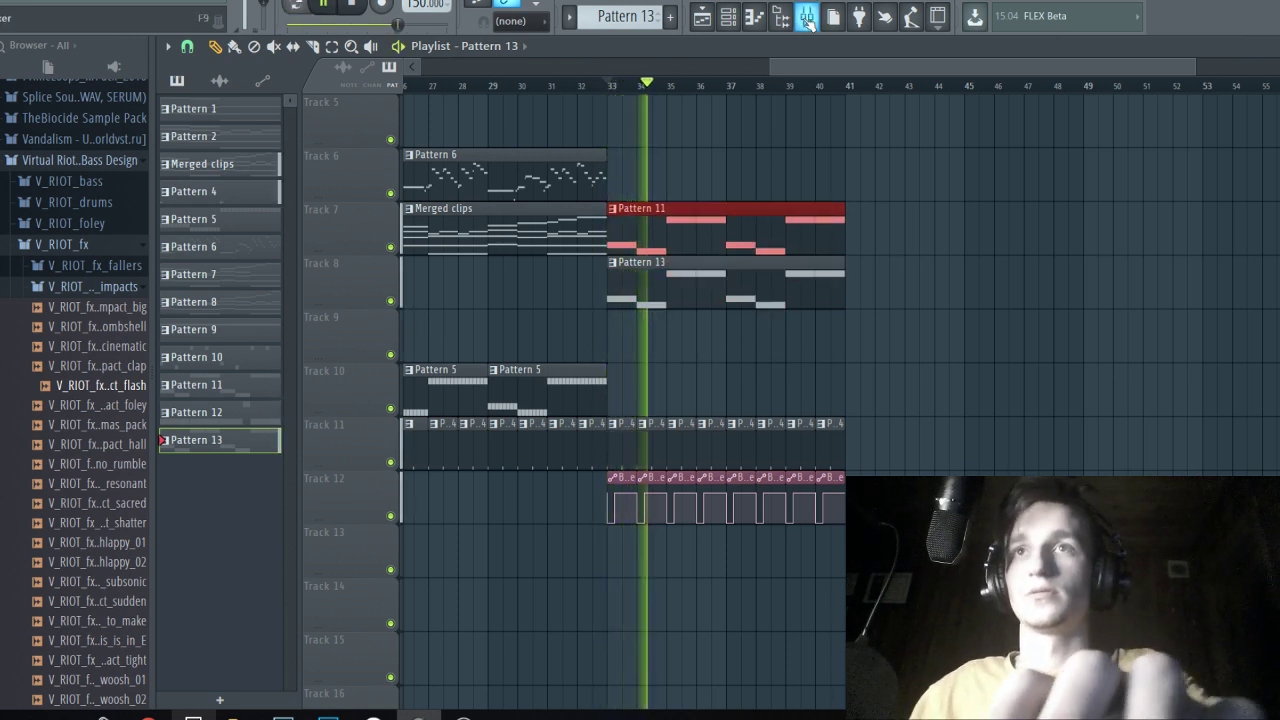
Show the Serum #8 insert in the mixer and lower its level slightly.
key("F9")
scroll(853, 222, "up", 5)
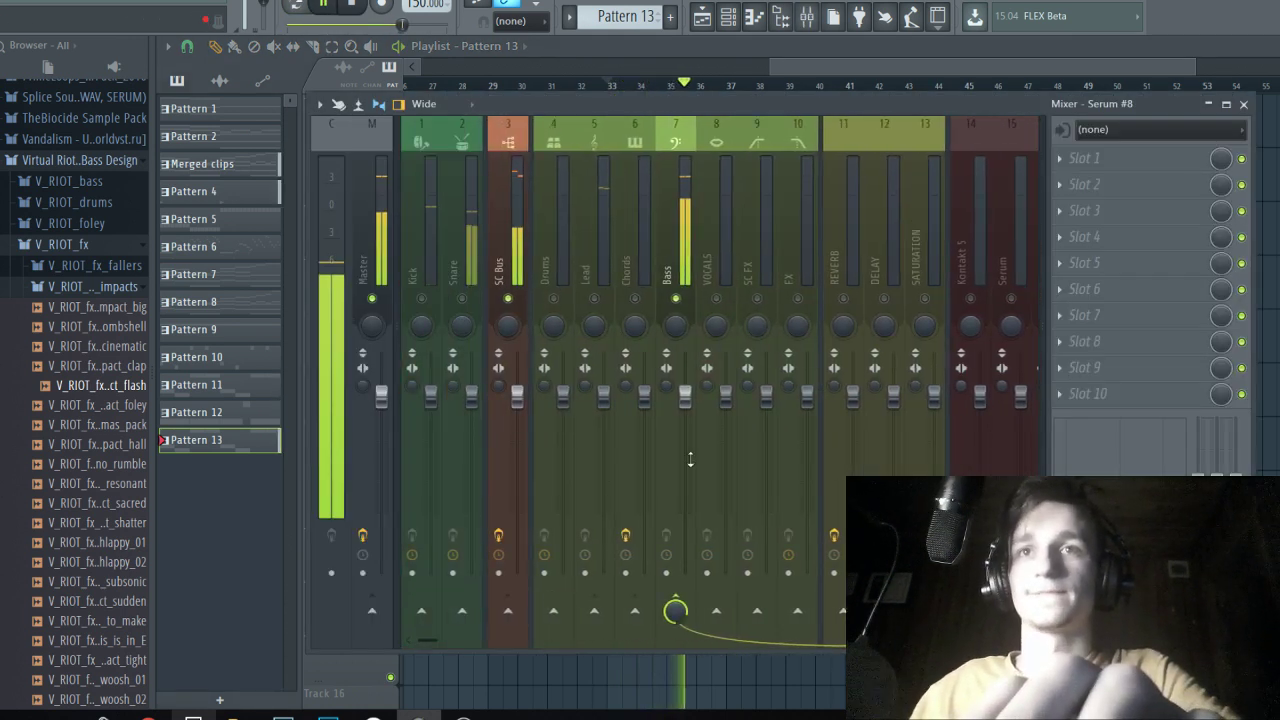
scroll(734, 337, "down", 5)
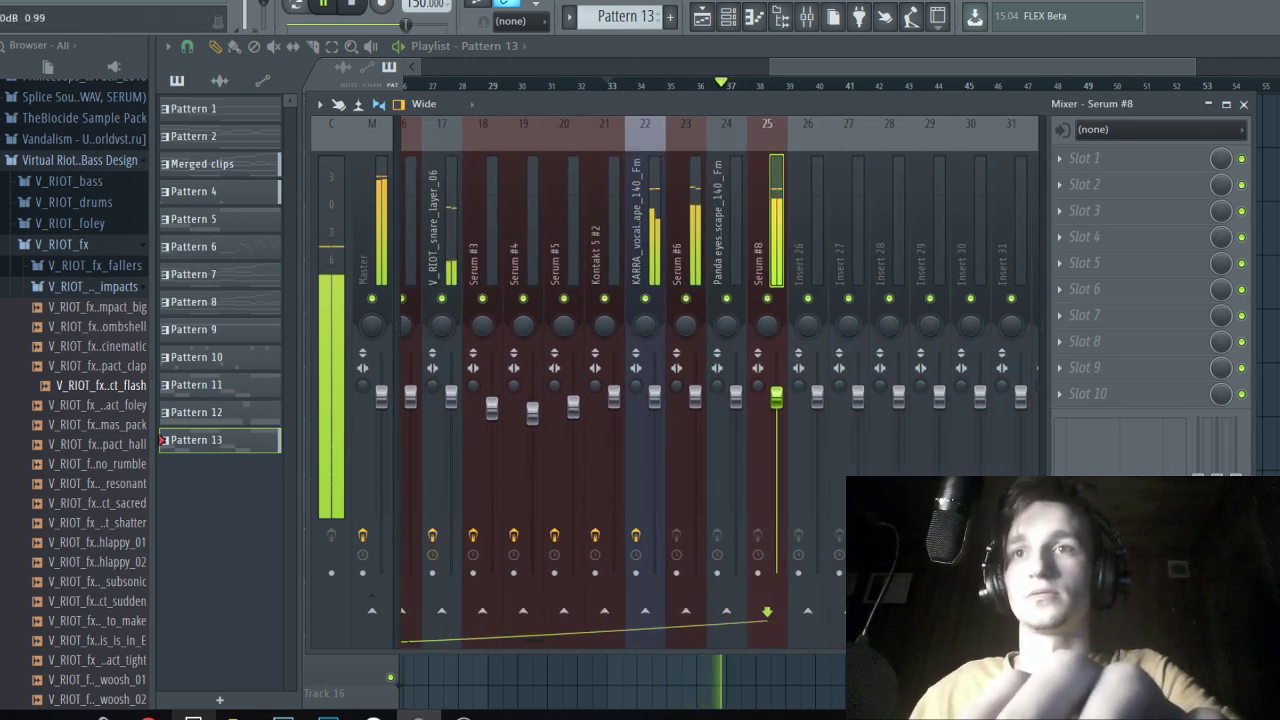
In Serum #8, set the sub to octave -2, 78% level and Direct Out, and set the compressor gain to 10.2 dB.
key("F6")
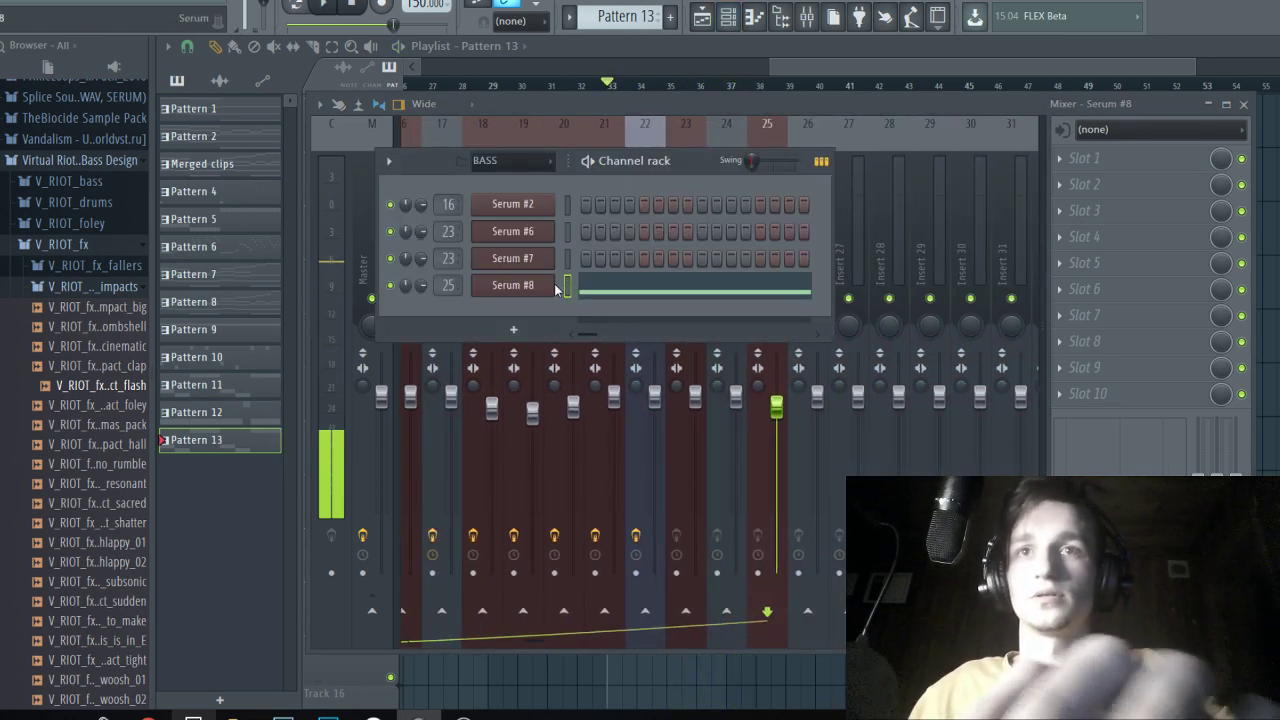
left_click(514, 283)
left_click(383, 206)
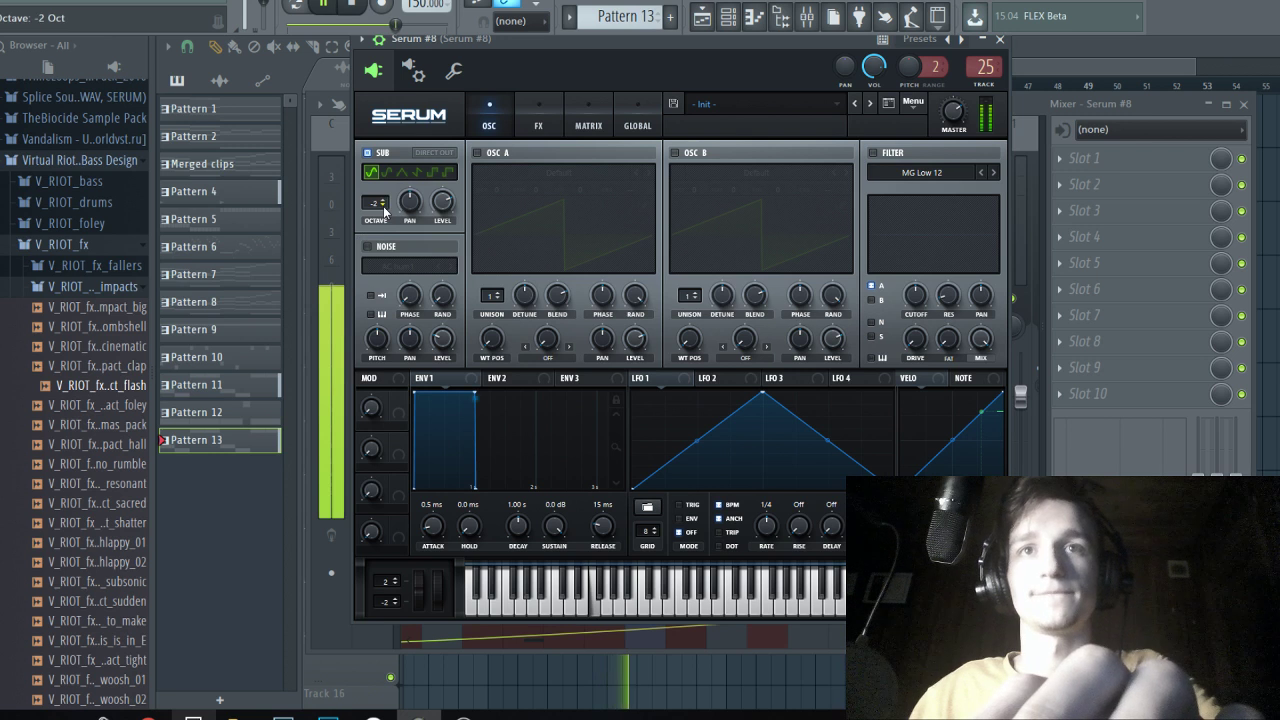
left_click(435, 156)
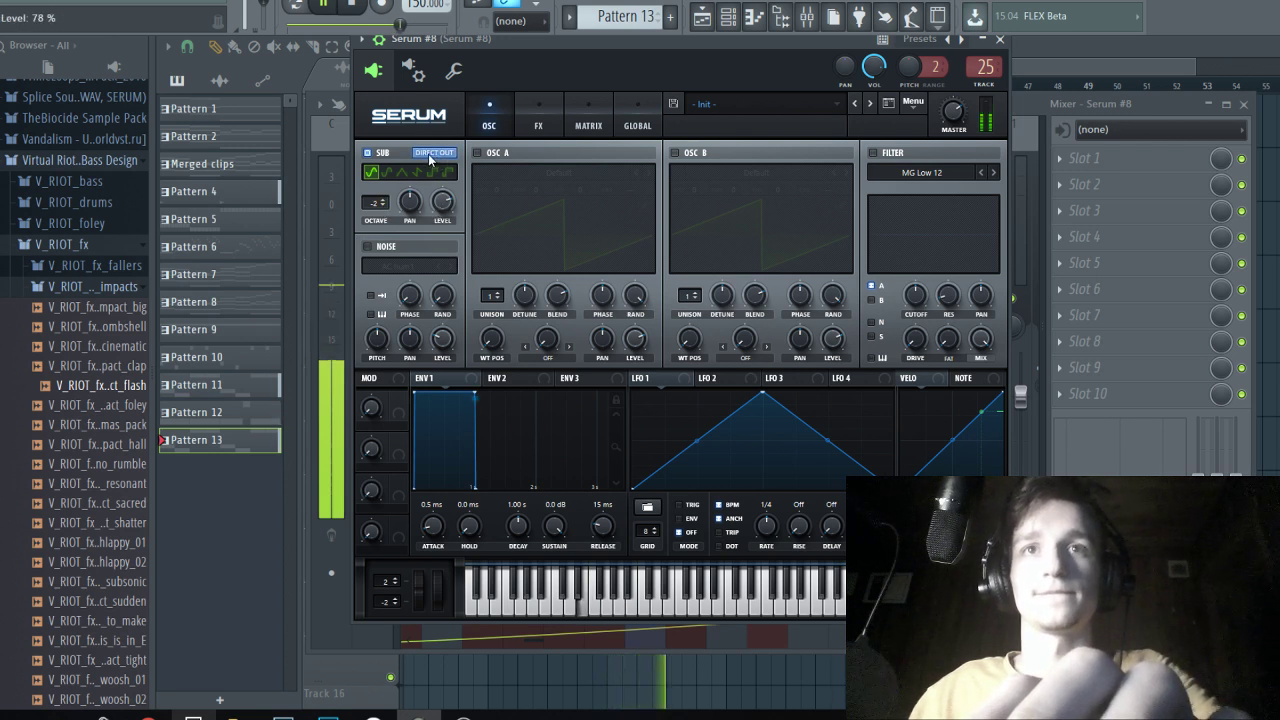
left_click(538, 115)
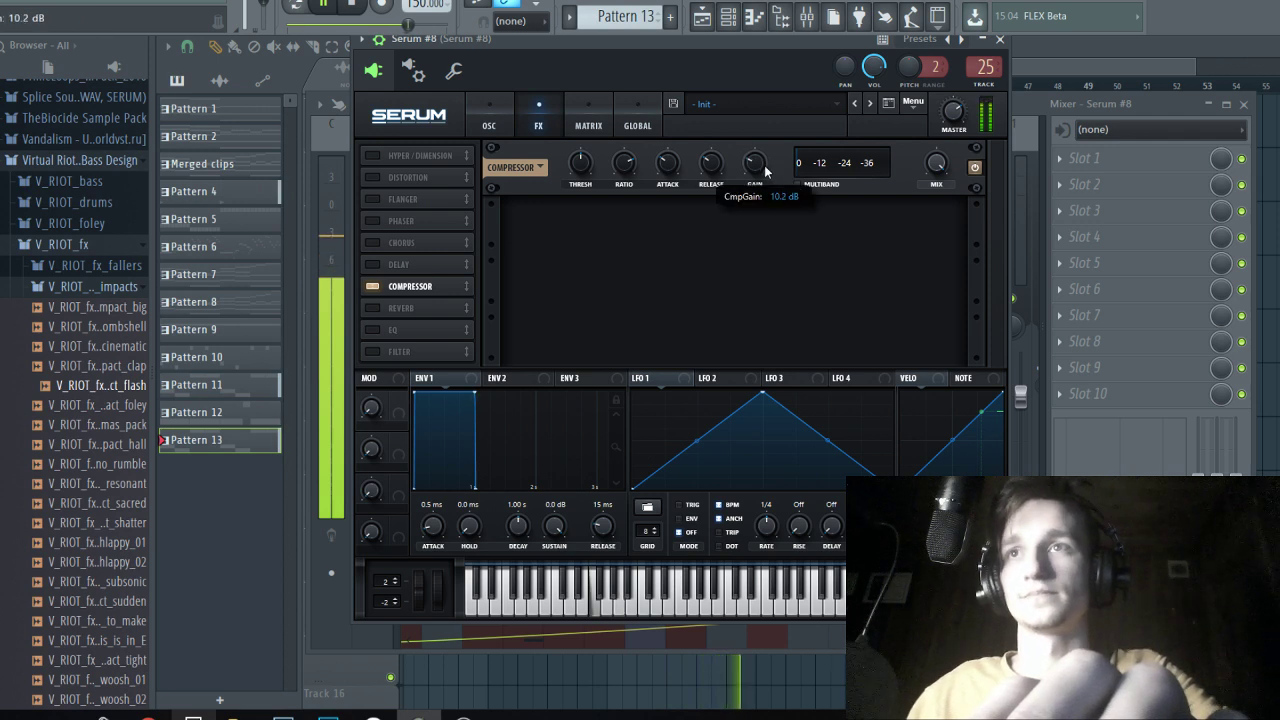
Close the mixer, return to the playlist and save the project.
left_click(1106, 108)
left_click(704, 17)
key("ctrl+s")
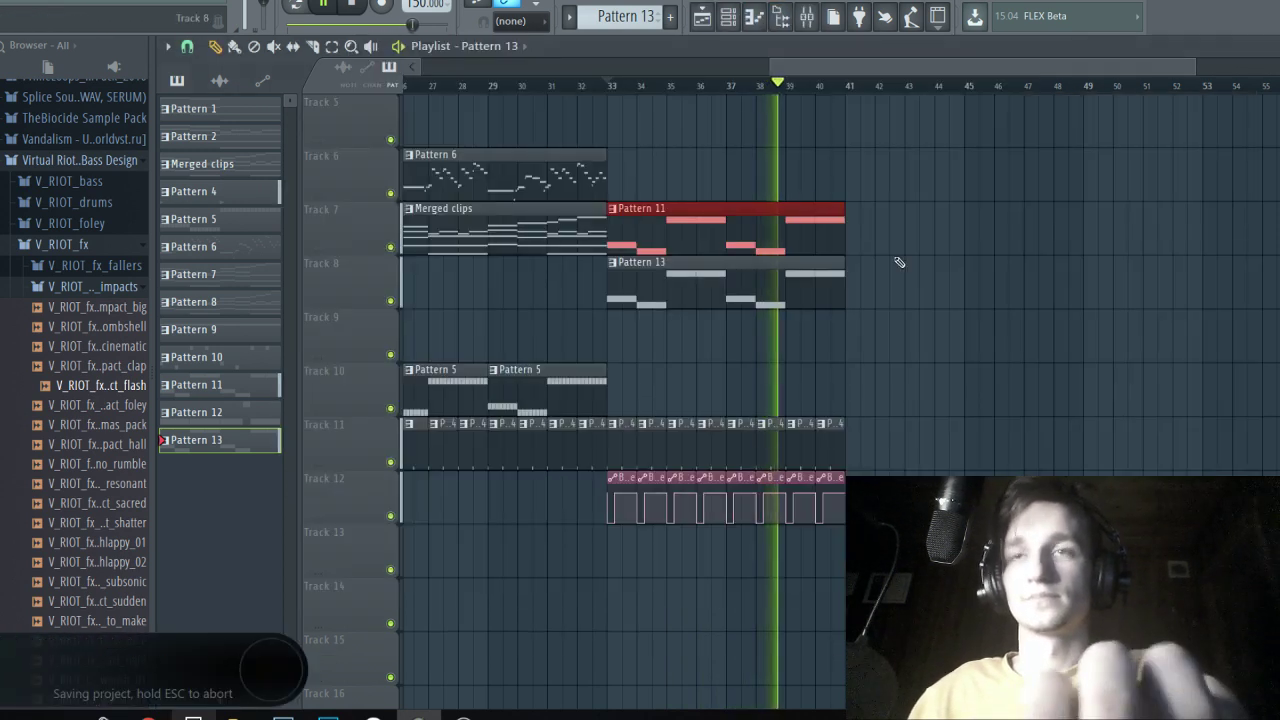
Duplicate the drop's Pattern 12, 11 and 13 clips and the Track 11 and 12 clips so the section continues from bar 41.
scroll(899, 262, "up", 4)
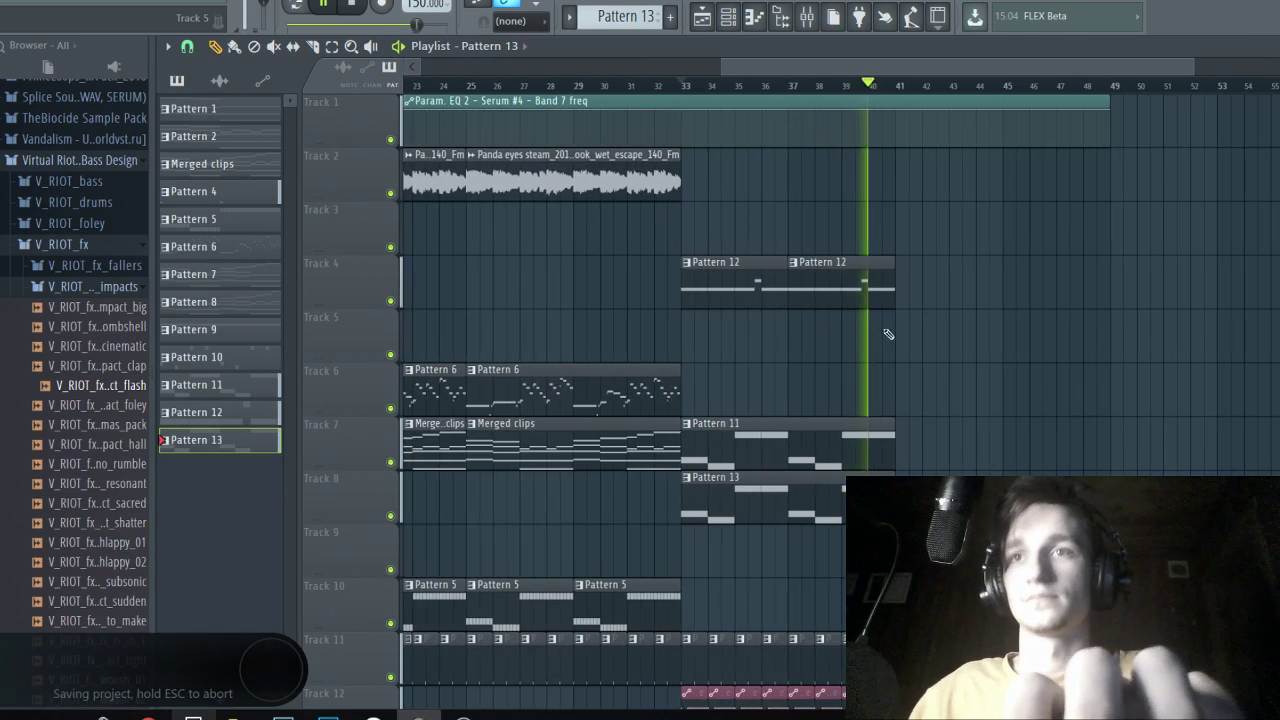
left_click_drag(980, 258, 723, 502)
key("ctrl+b")
scroll(724, 503, "down", 3)
left_click_drag(901, 472, 700, 607)
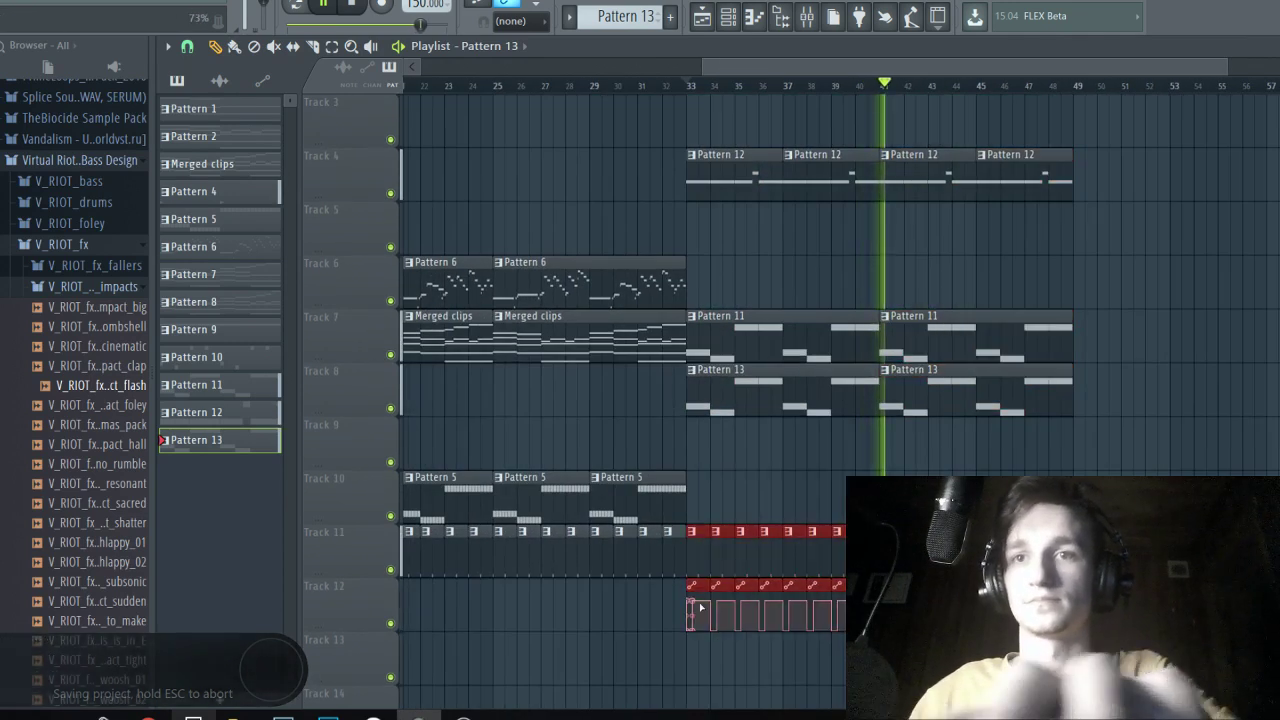
key("ctrl+b")
scroll(953, 600, "down", 2)
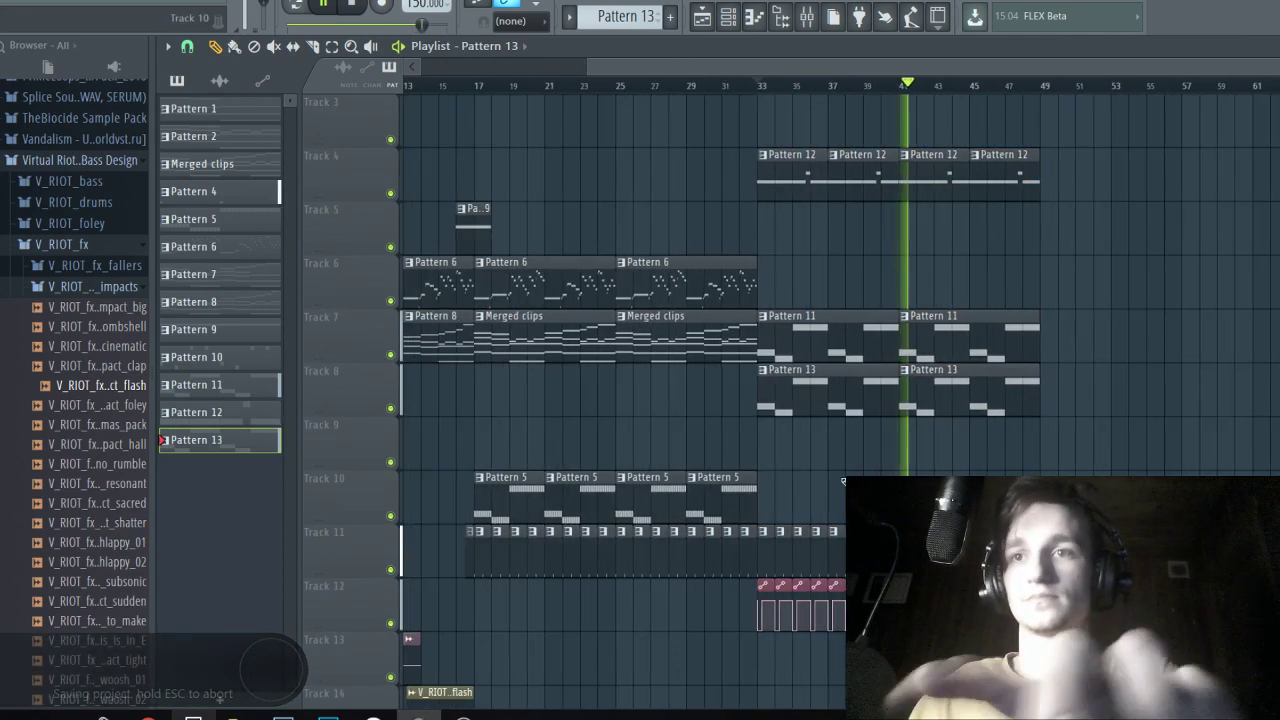
Browse the V_RIOT_drums folder and audition its cymbal and closed hi-hat samples.
left_click(110, 287)
left_click(106, 245)
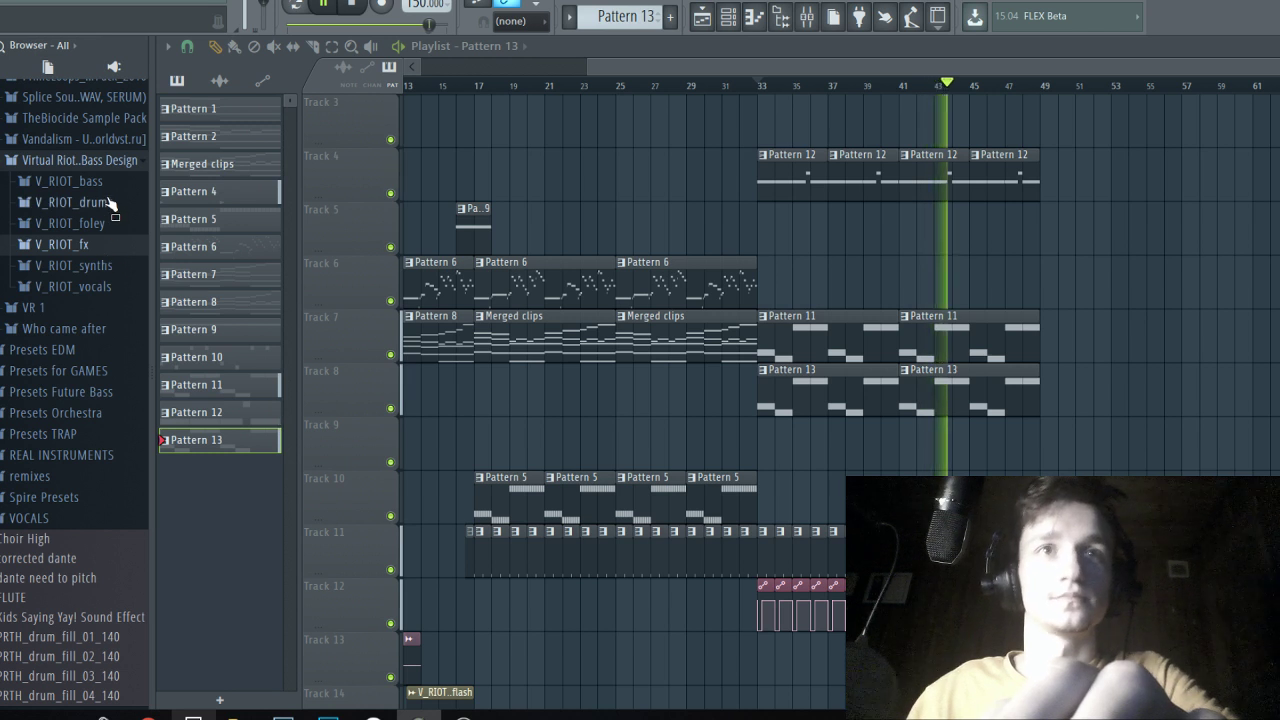
left_click(108, 203)
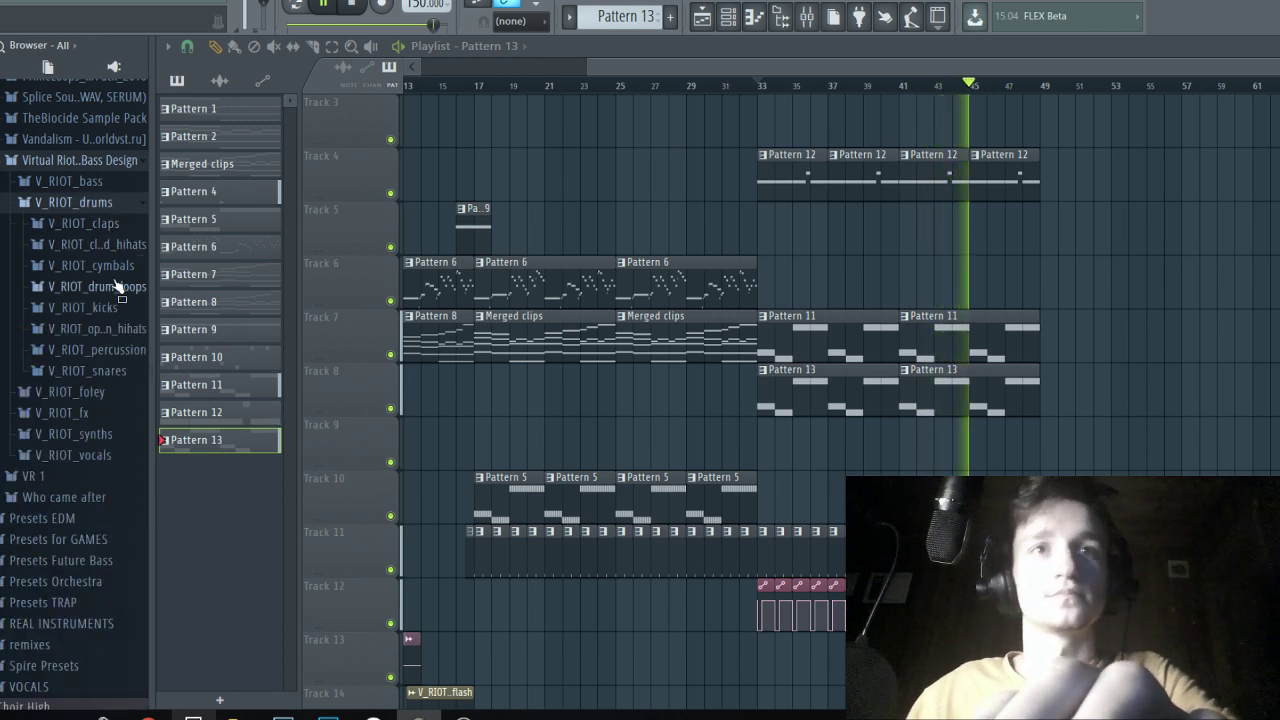
left_click(110, 266)
left_click(100, 325)
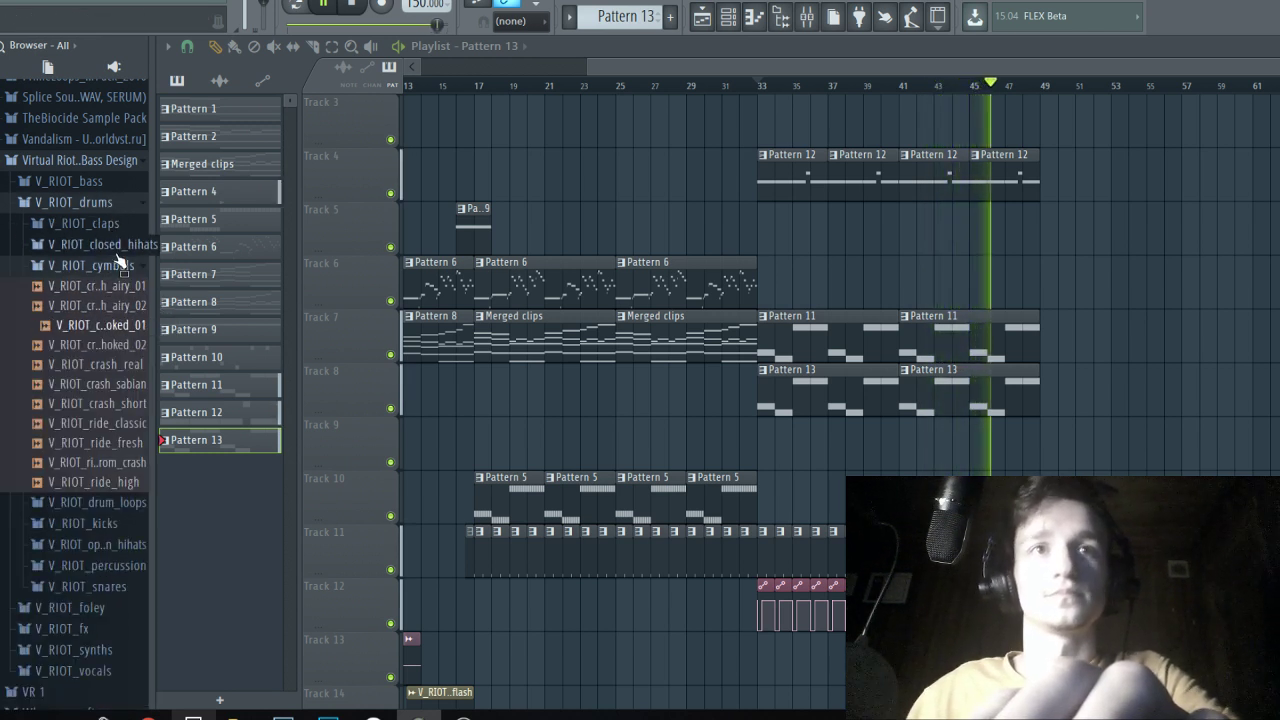
left_click(117, 250)
left_click(117, 269)
left_click(117, 289)
left_click(117, 270)
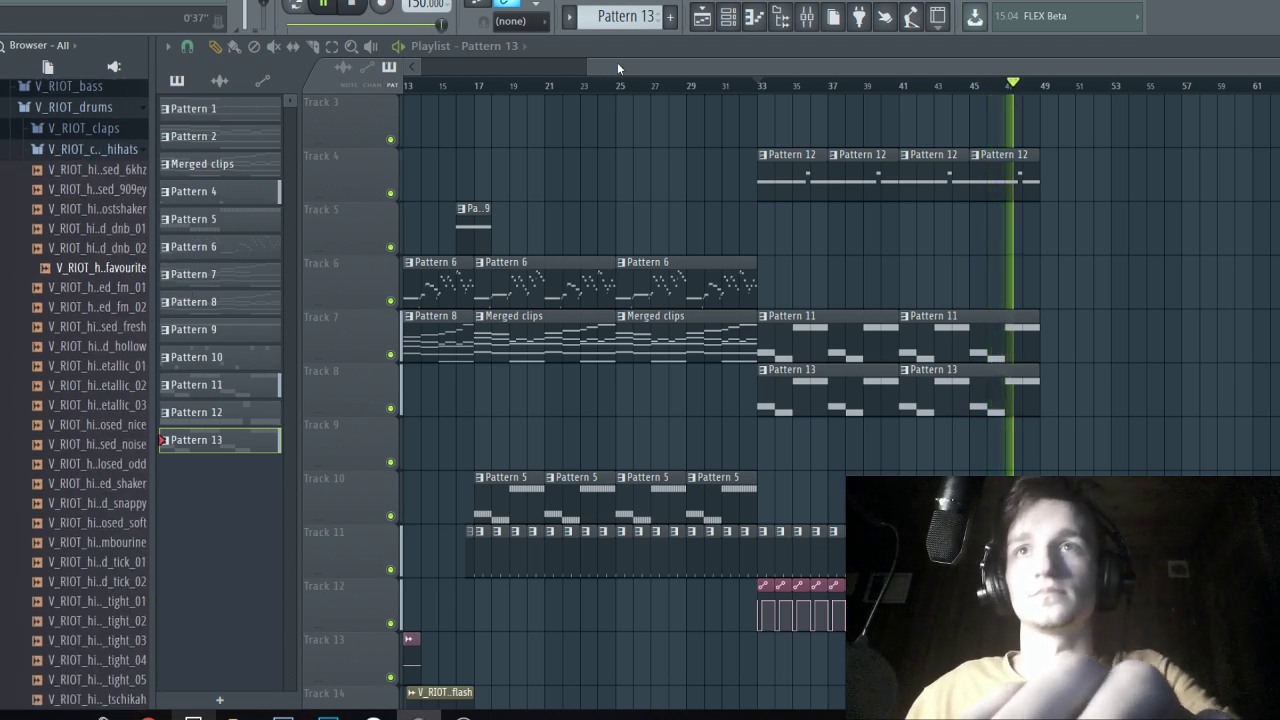
Open the channel rack and show the DRUMS group.
left_click(728, 16)
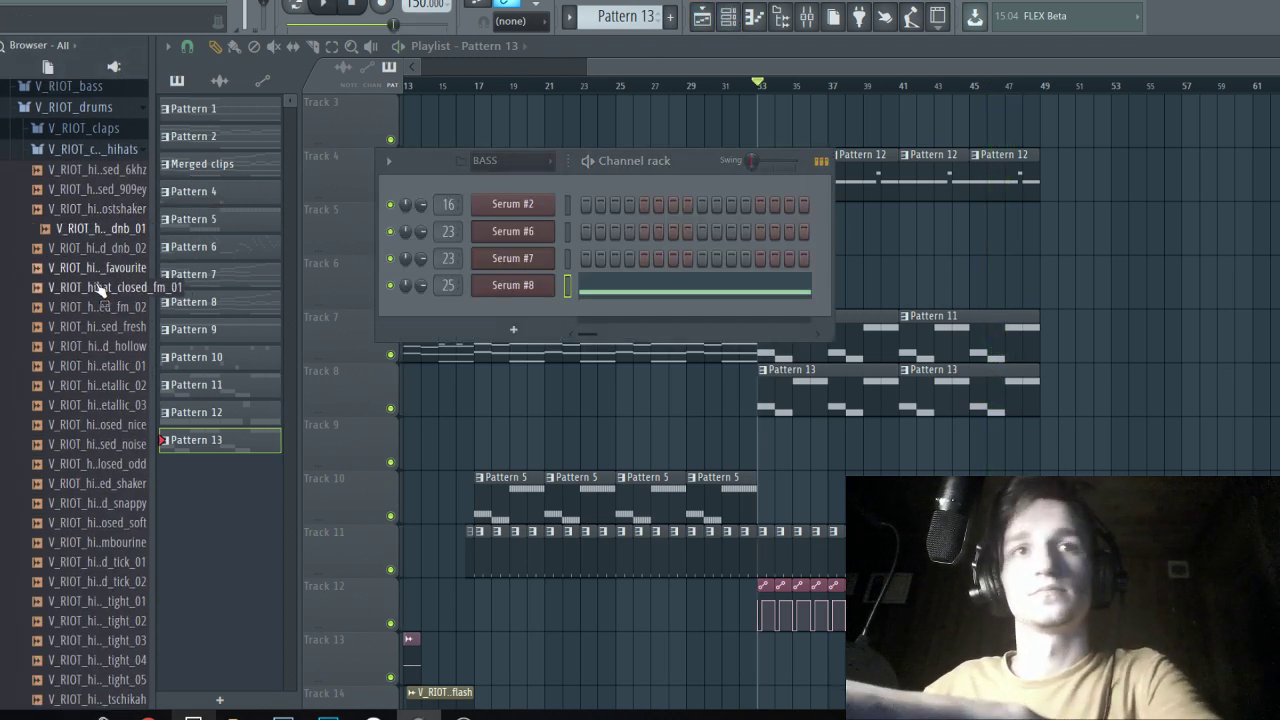
left_click(512, 160)
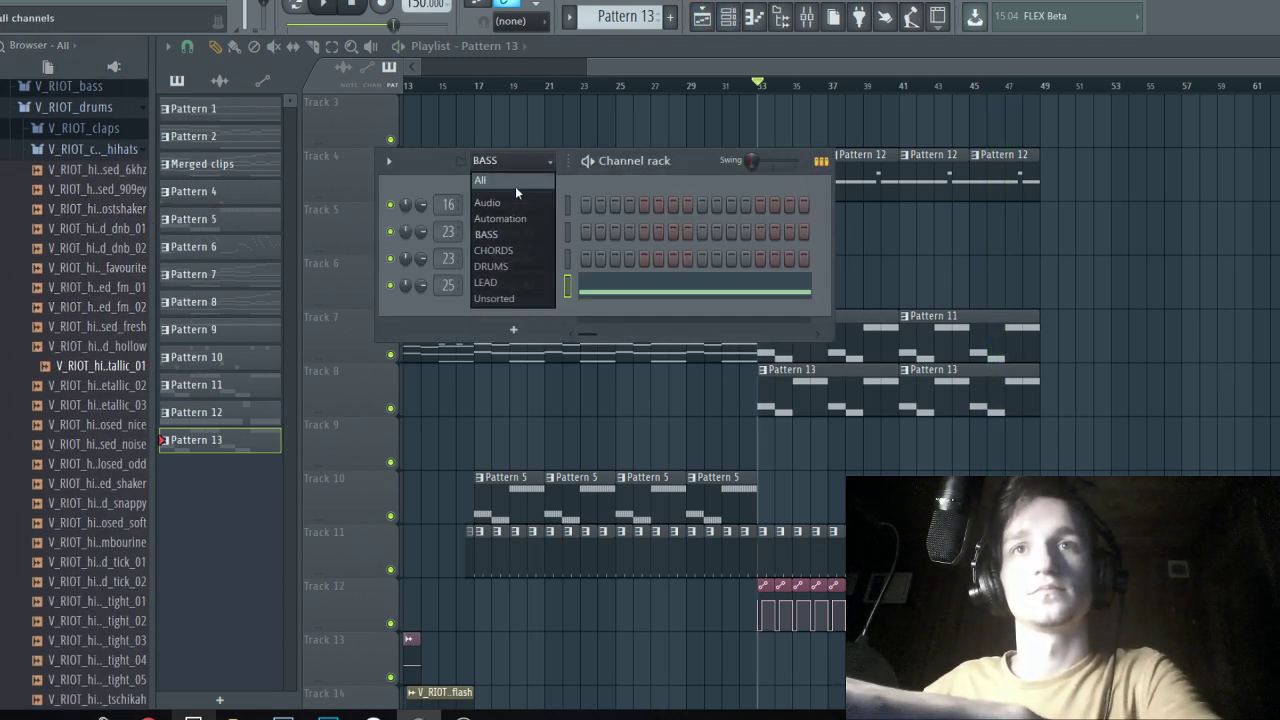
left_click(505, 266)
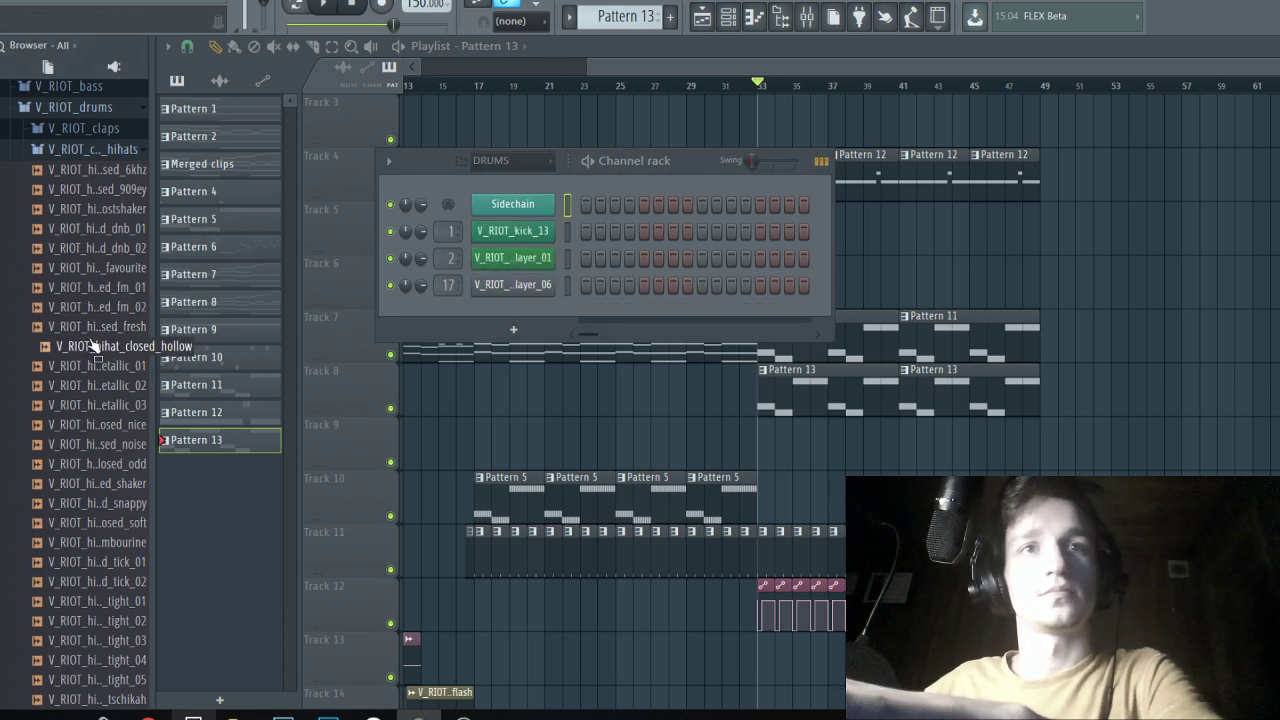
Audition the closed hi-hats and add the metallic_01, hollow and metallic_02 samples as DRUMS channels.
key("Up")
key("Up")
key("Up")
left_click(94, 370)
key("Up")
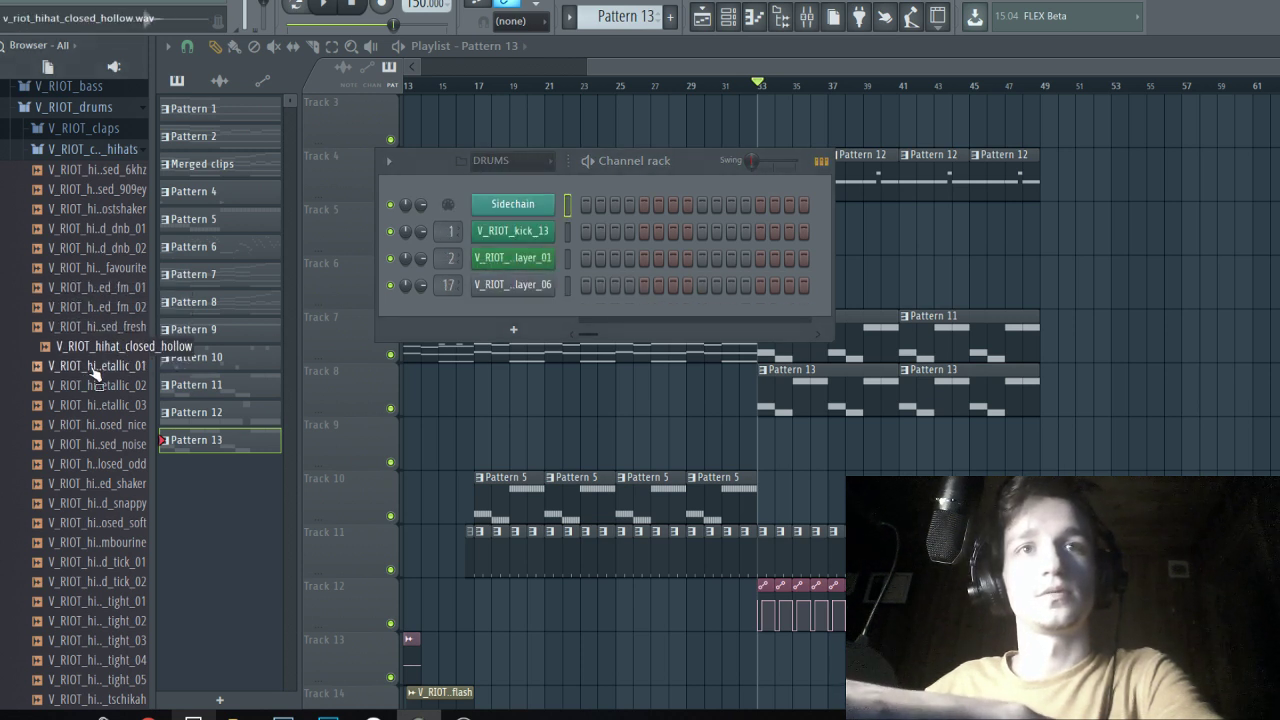
left_click_drag(97, 368, 521, 310)
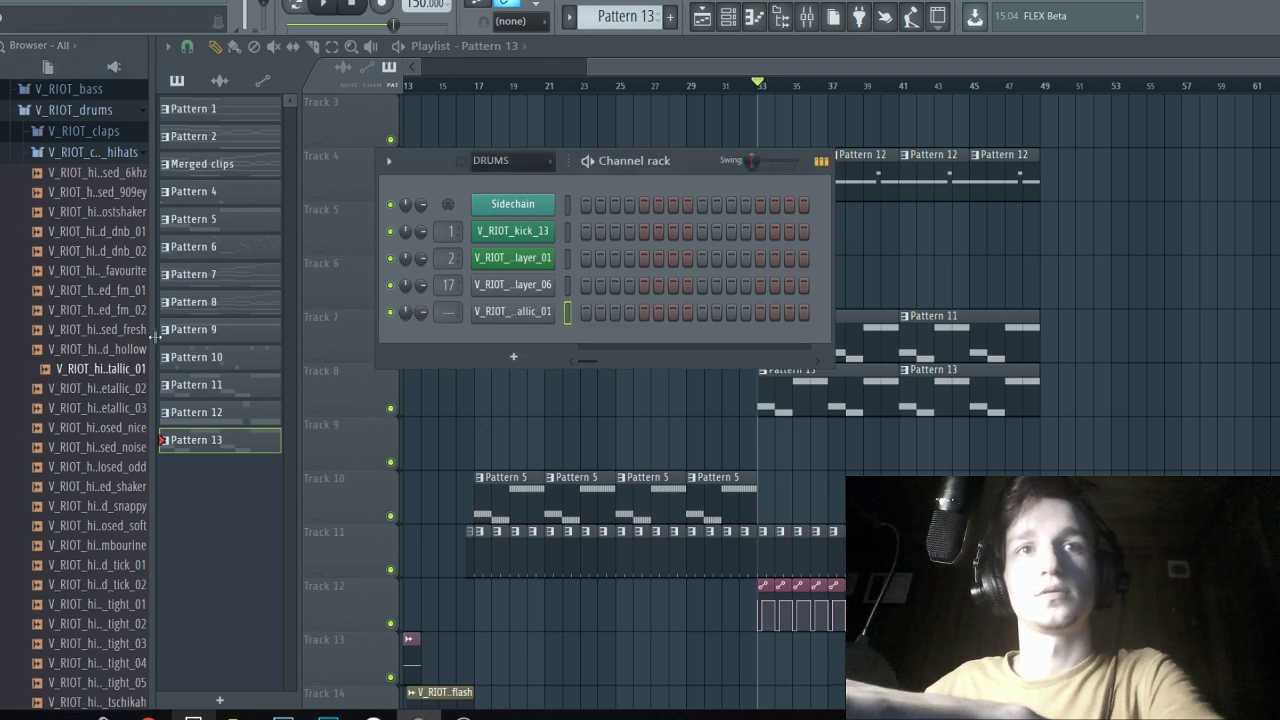
left_click_drag(185, 340, 525, 345)
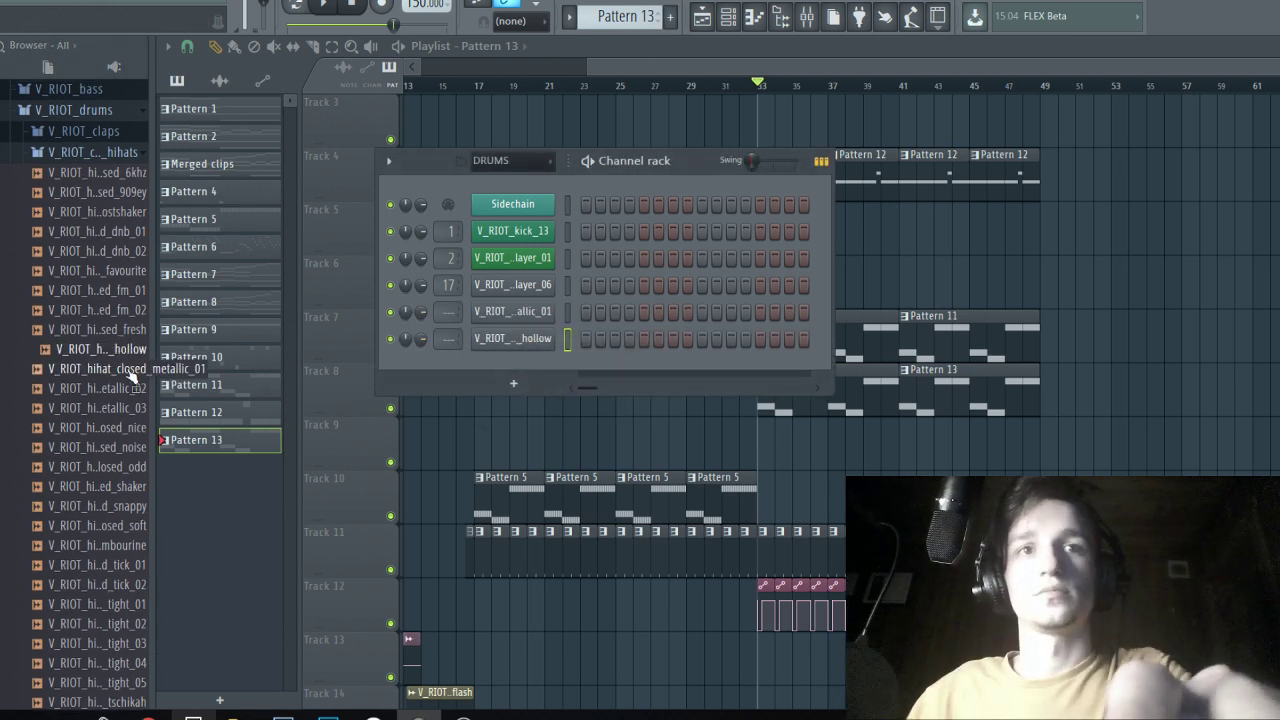
left_click_drag(110, 400, 525, 360)
Program the three hi-hats in a new Pattern 14 on mixer track 4, and fill Track 10 with it from bar 41 to 49.
left_click(669, 17)
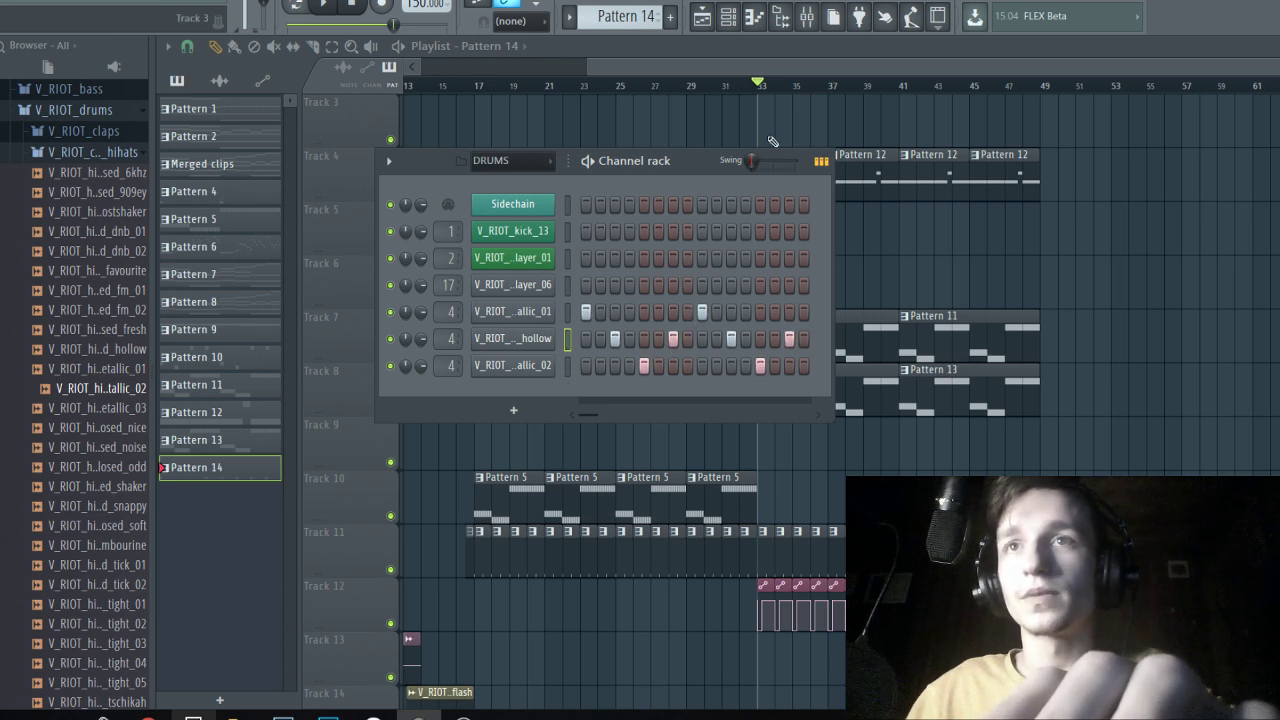
key("F6")
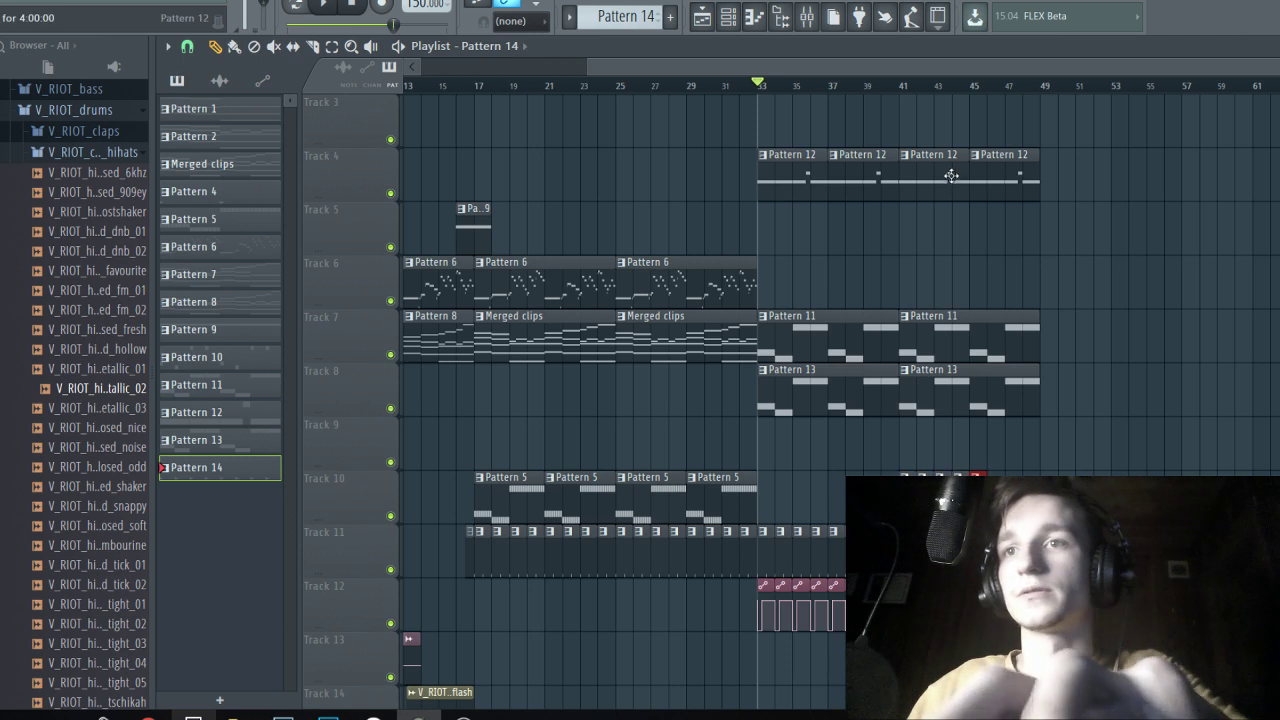
left_click(908, 86)
key("space")
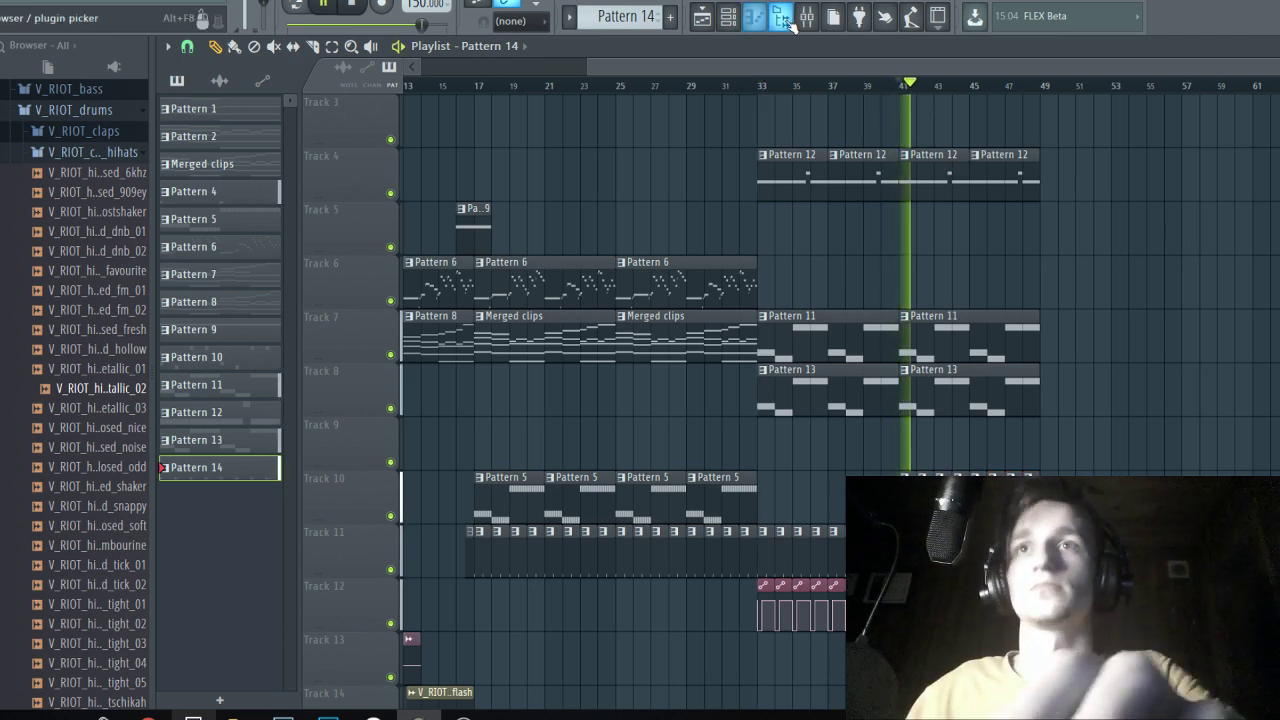
Check the livestream chat on the YouTube dashboard, return to FL Studio and save the project.
key("alt+Tab")
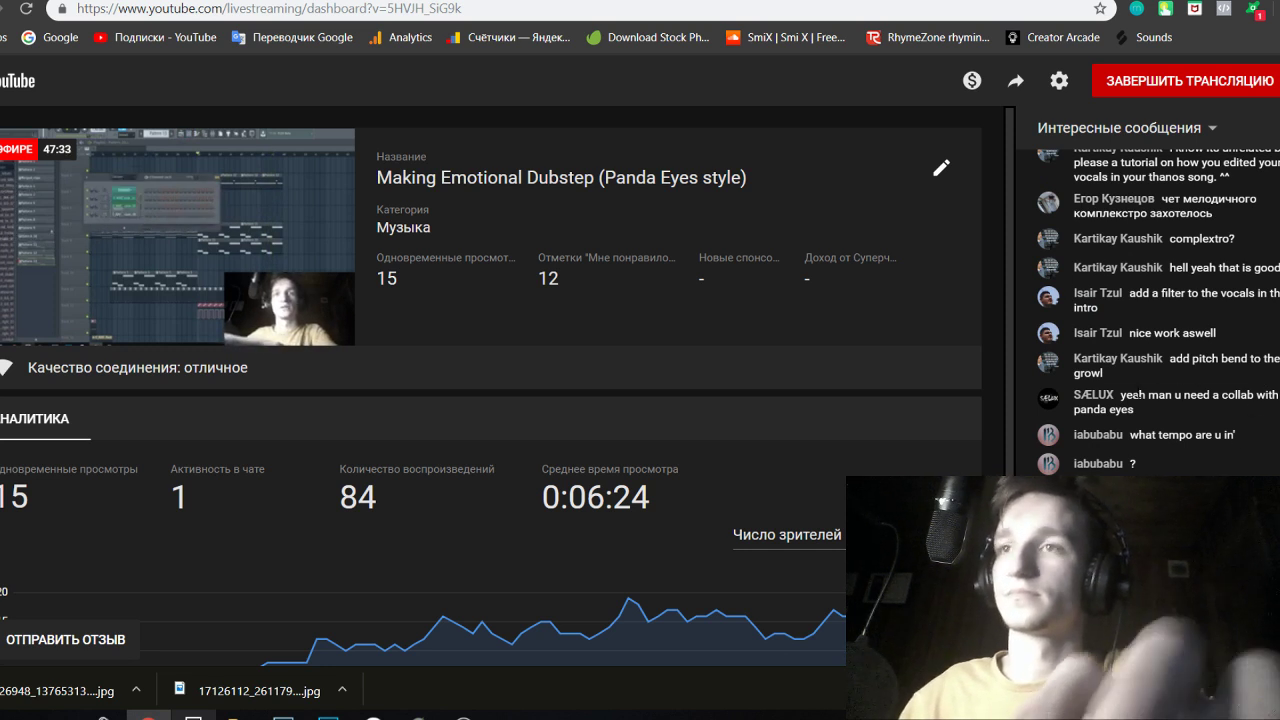
key("alt+Tab")
key("ctrl+s")
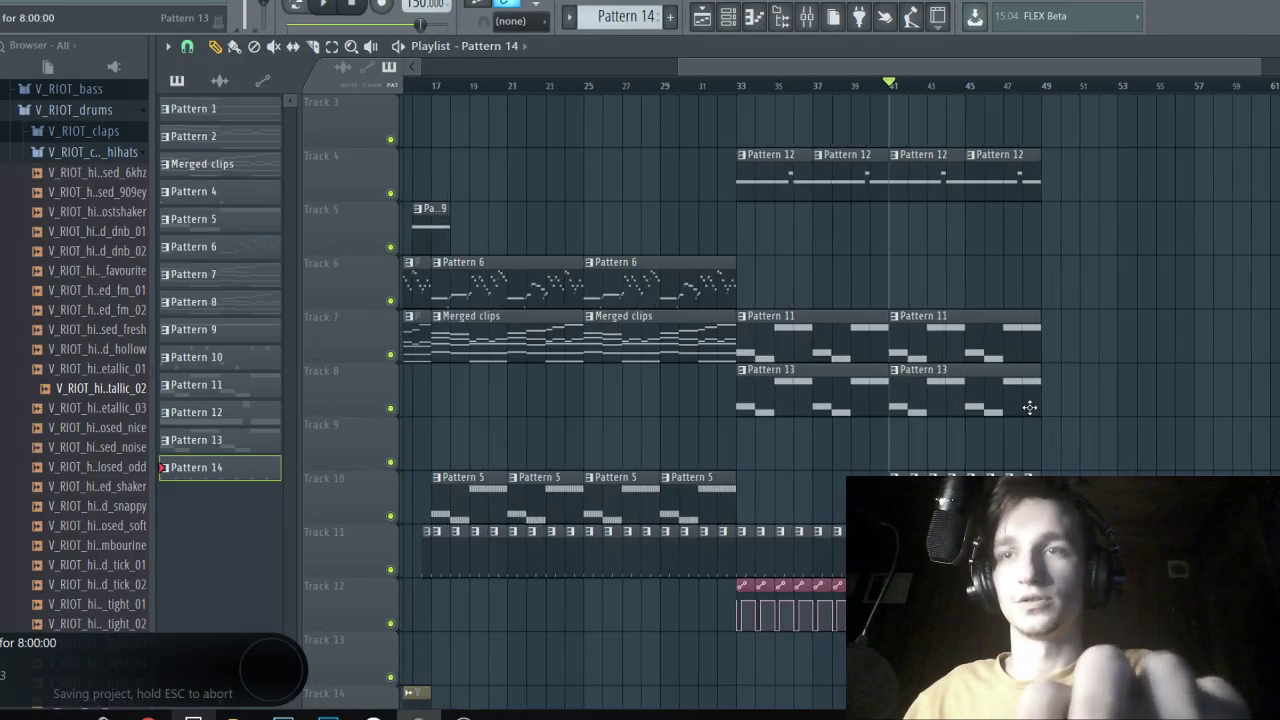
Set playback to bar 33 and open Serum #6 from the BASS channel group.
scroll(1029, 407, "up", 3)
left_click(527, 85)
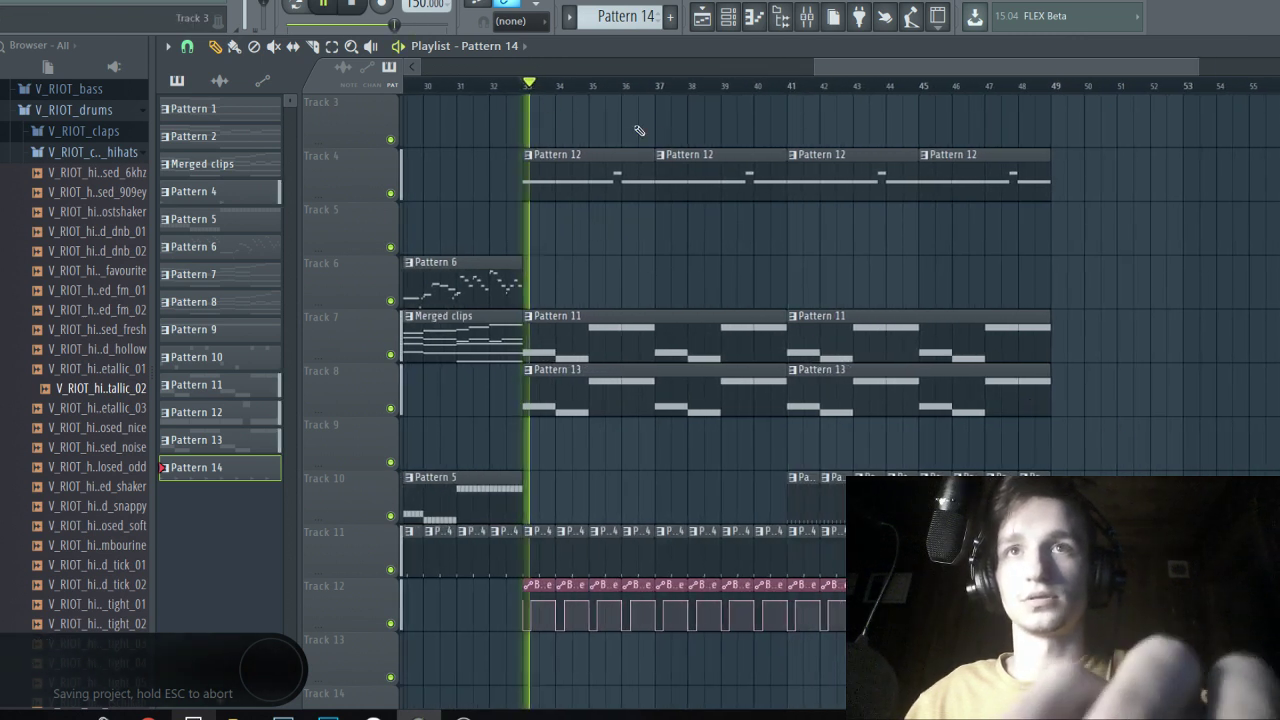
left_click(728, 16)
left_click(536, 160)
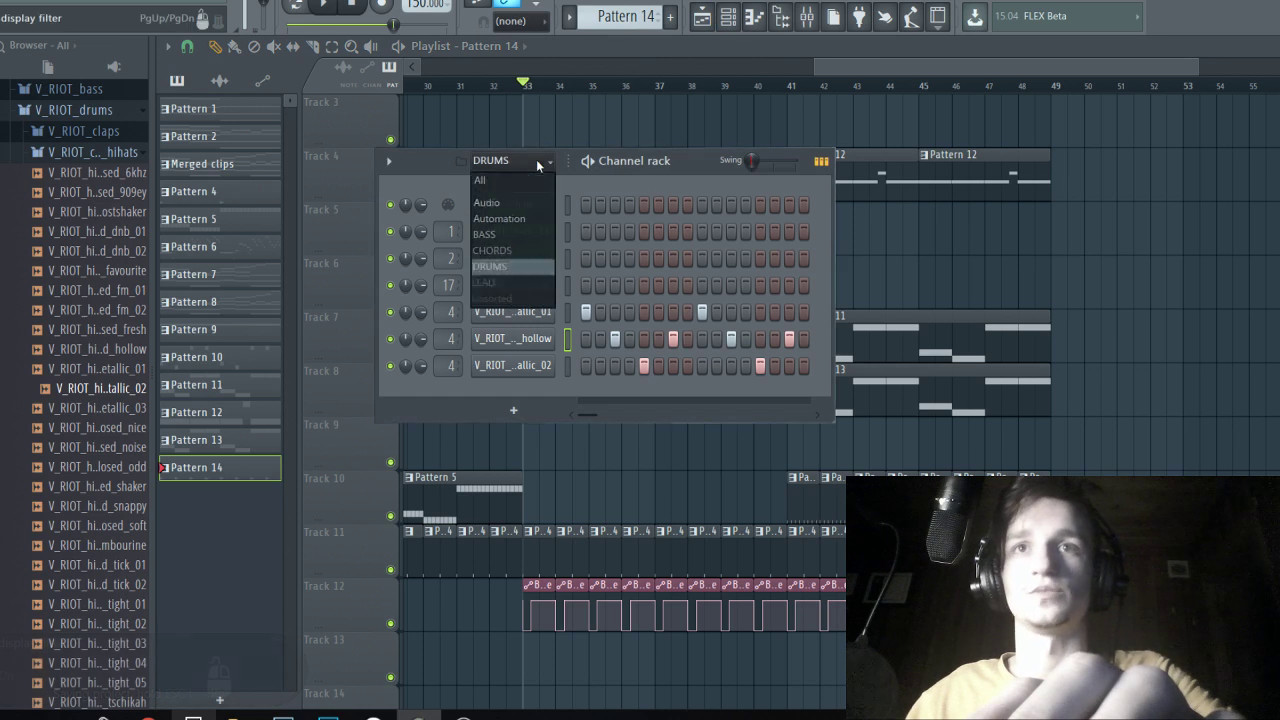
left_click(500, 230)
left_click(567, 231)
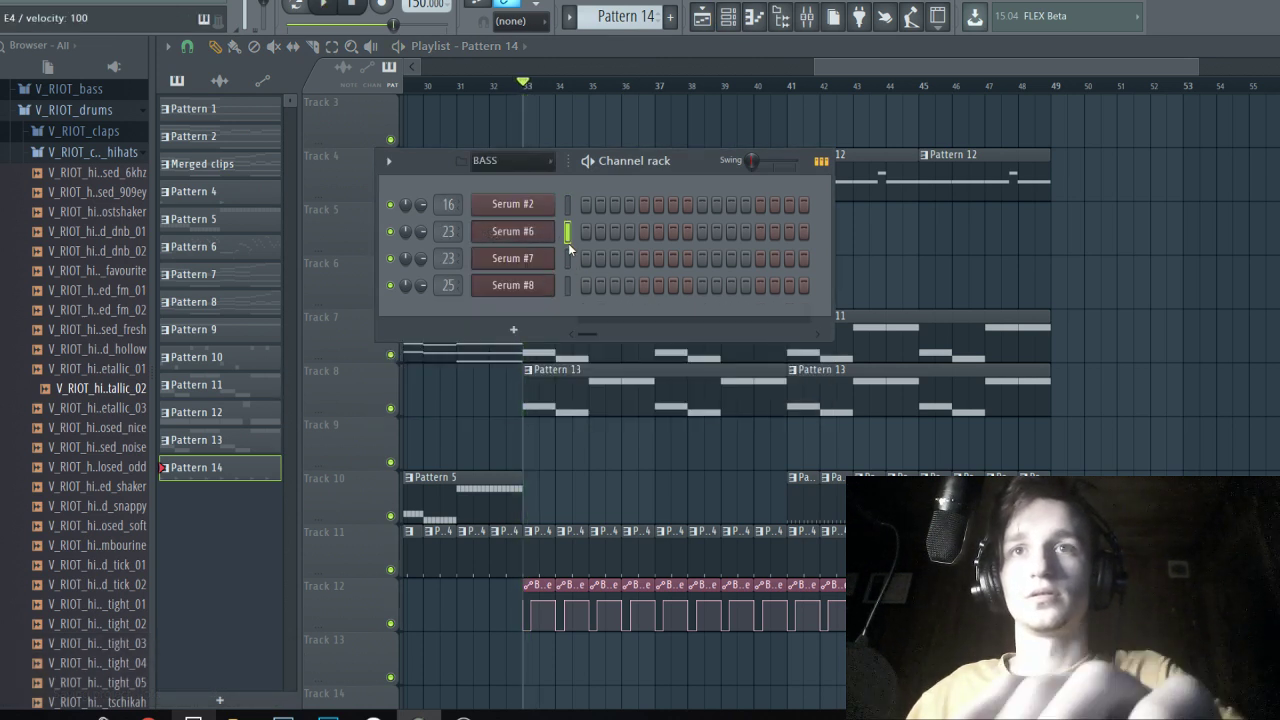
left_click(545, 231)
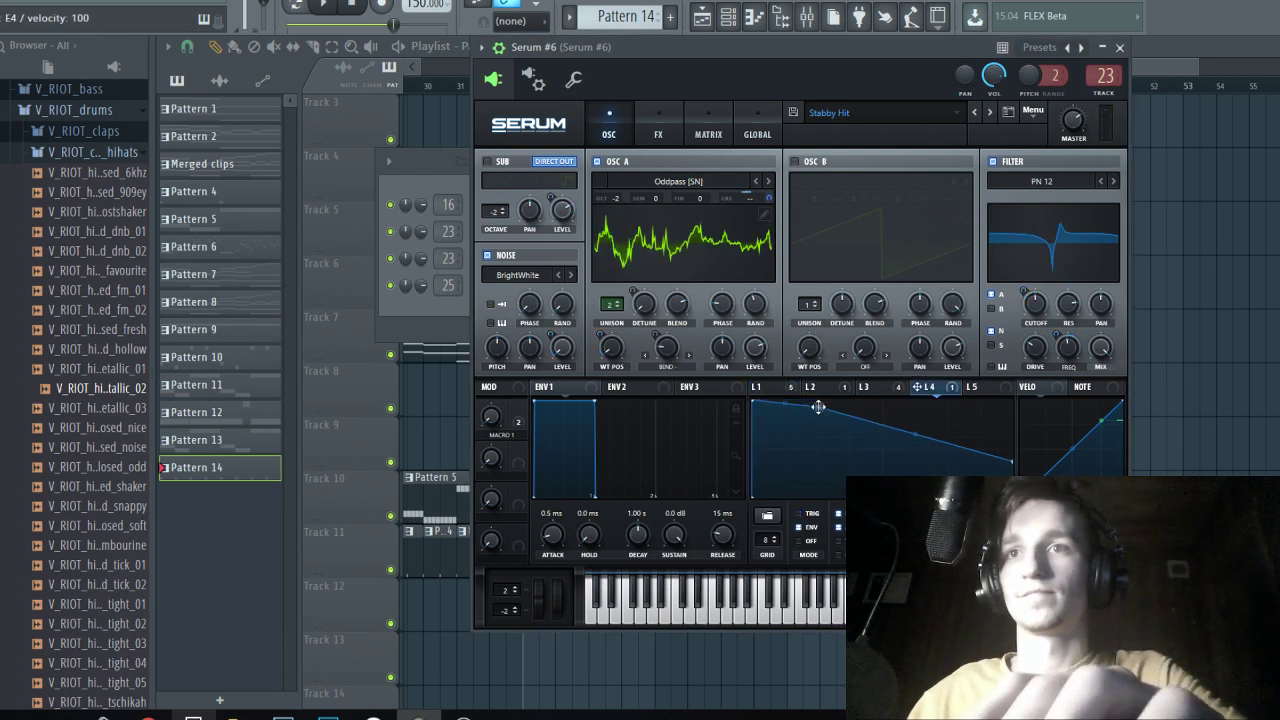
Try LFO 4's breakpoint farther along the curve during playback, move it back, and delete it to leave a straight falling ramp.
left_click_drag(815, 402, 934, 402)
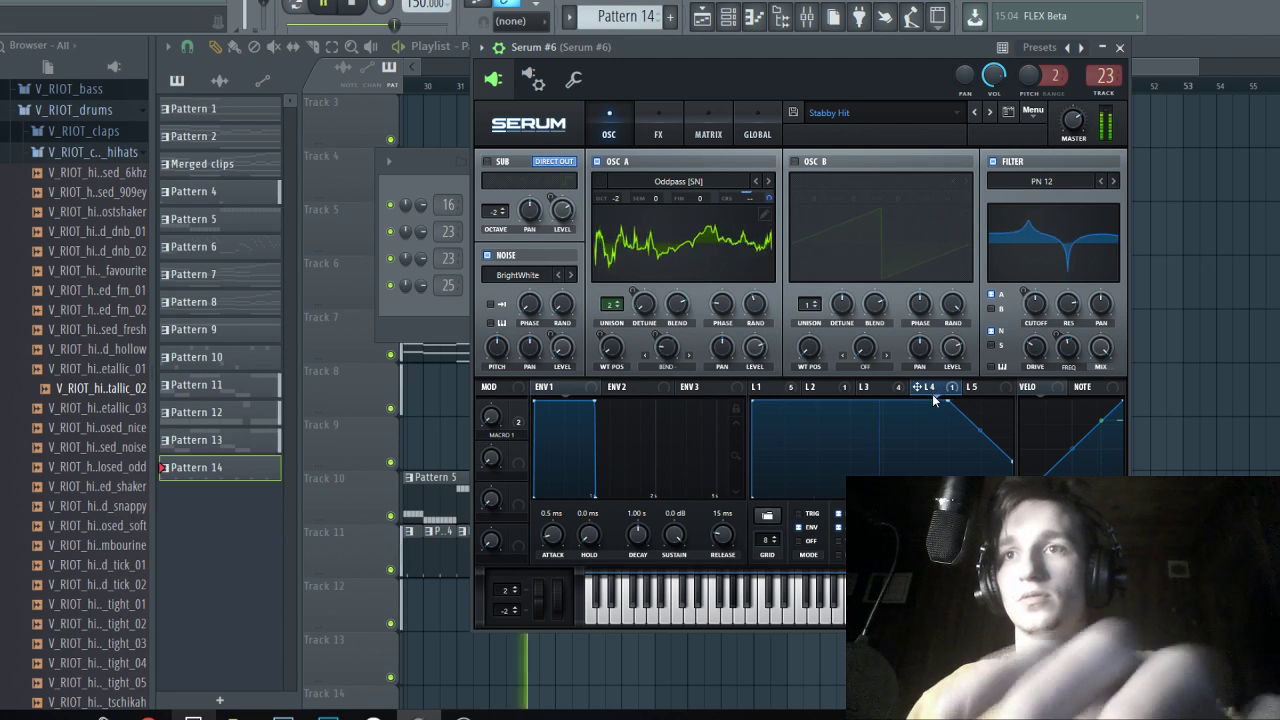
left_click_drag(949, 406, 815, 396)
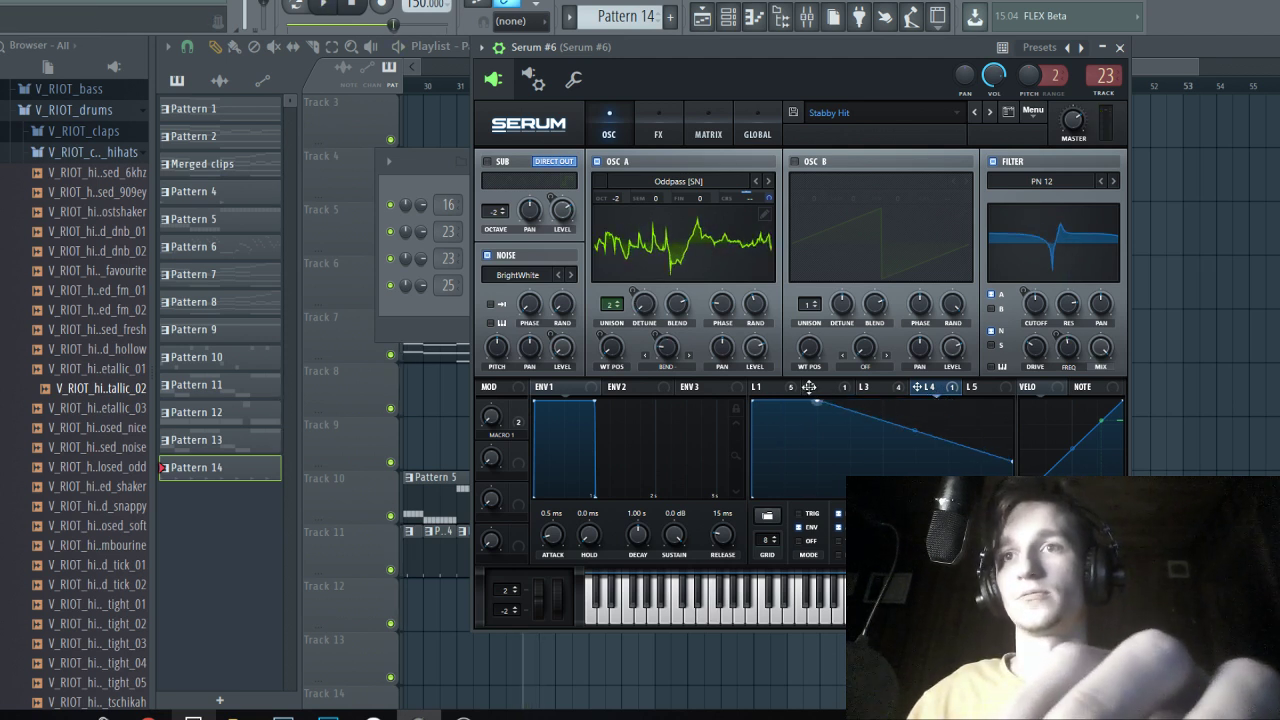
key("space")
double_click(819, 407)
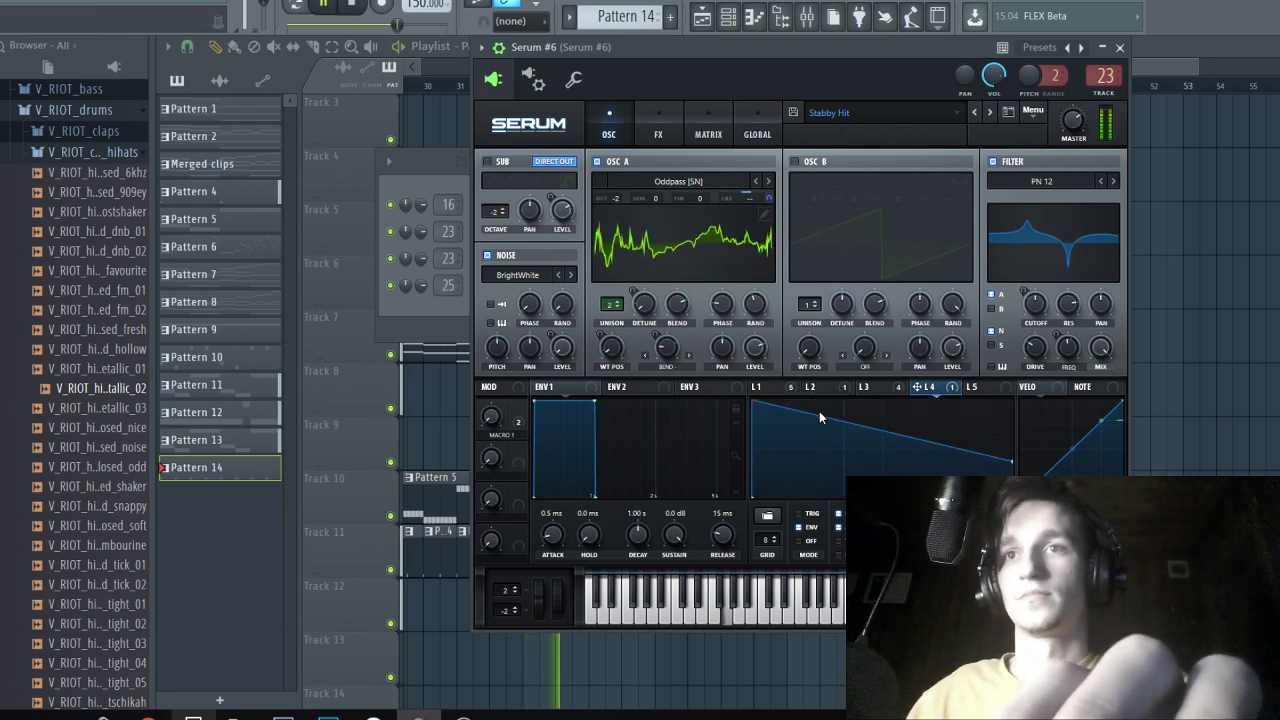
Close Serum #6, save the project and play the drop from bar 33.
double_click(817, 405)
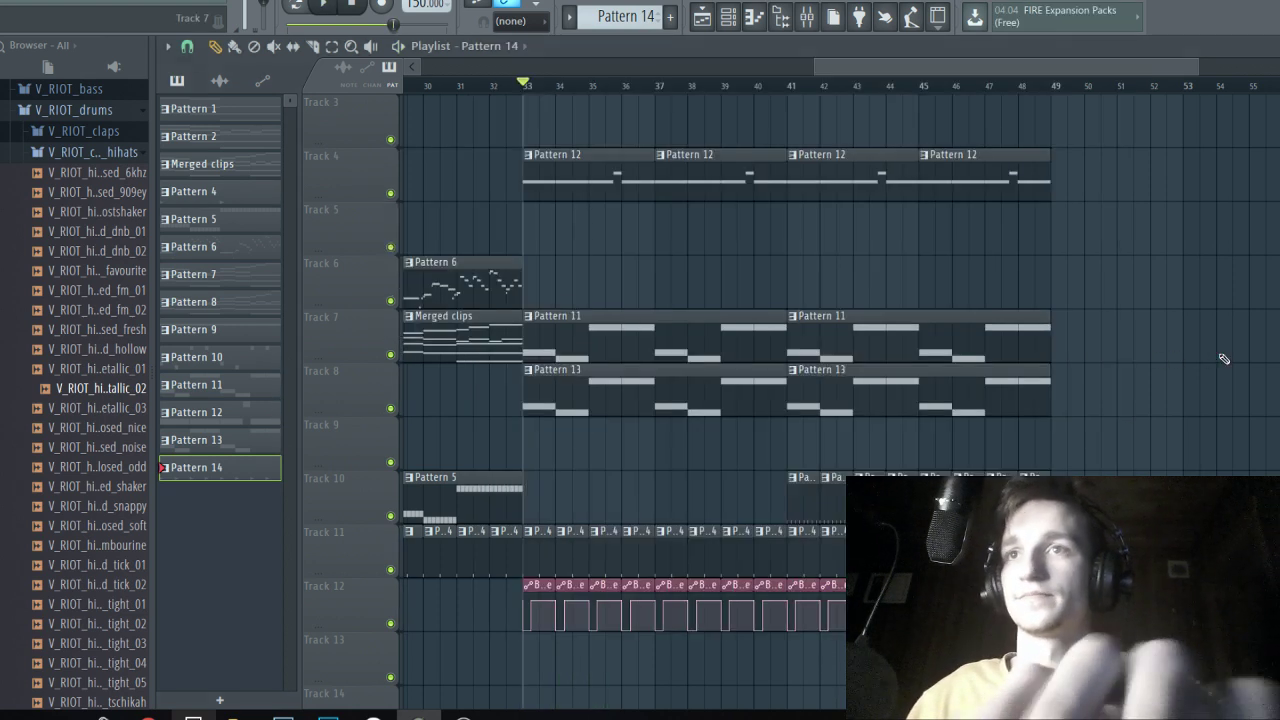
key("ctrl+s")
scroll(444, 296, "up", 4)
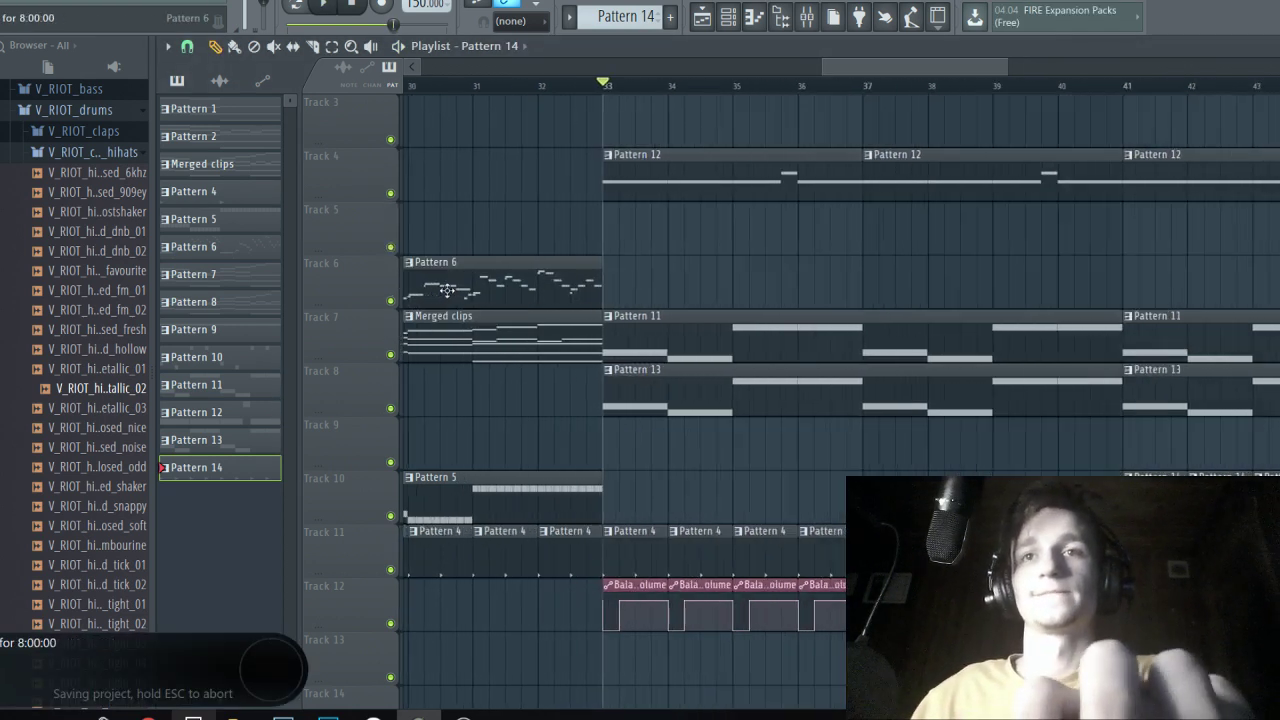
left_click(729, 18)
key("space")
right_click(971, 276)
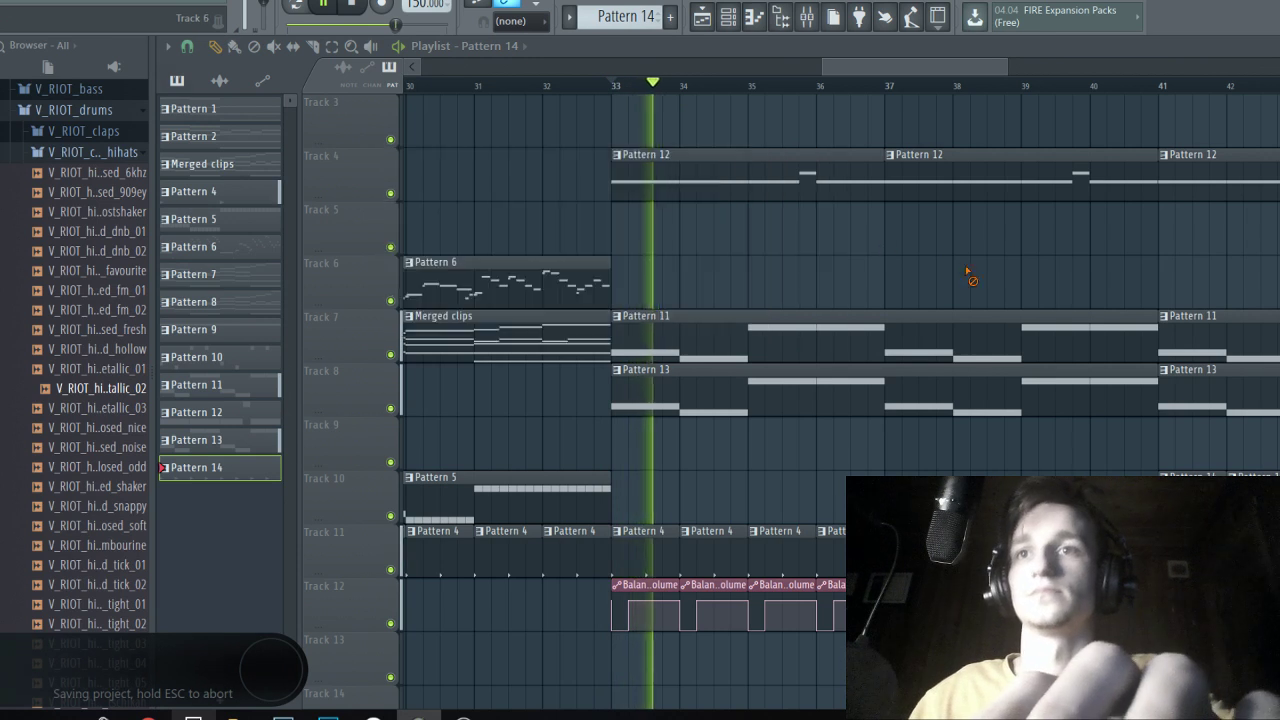
Reopen Serum #6 during playback and review its LFO 2 and LFO 1 curves and the Macro 1 amount.
left_click(729, 18)
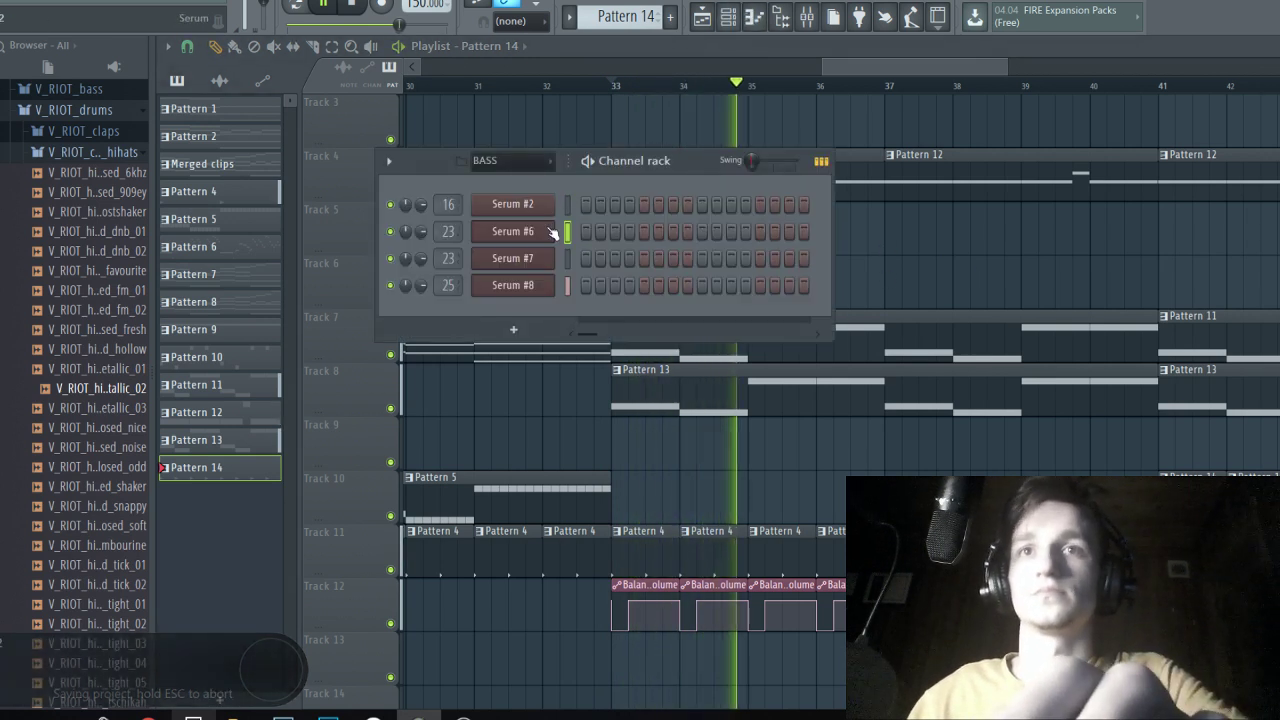
left_click(512, 231)
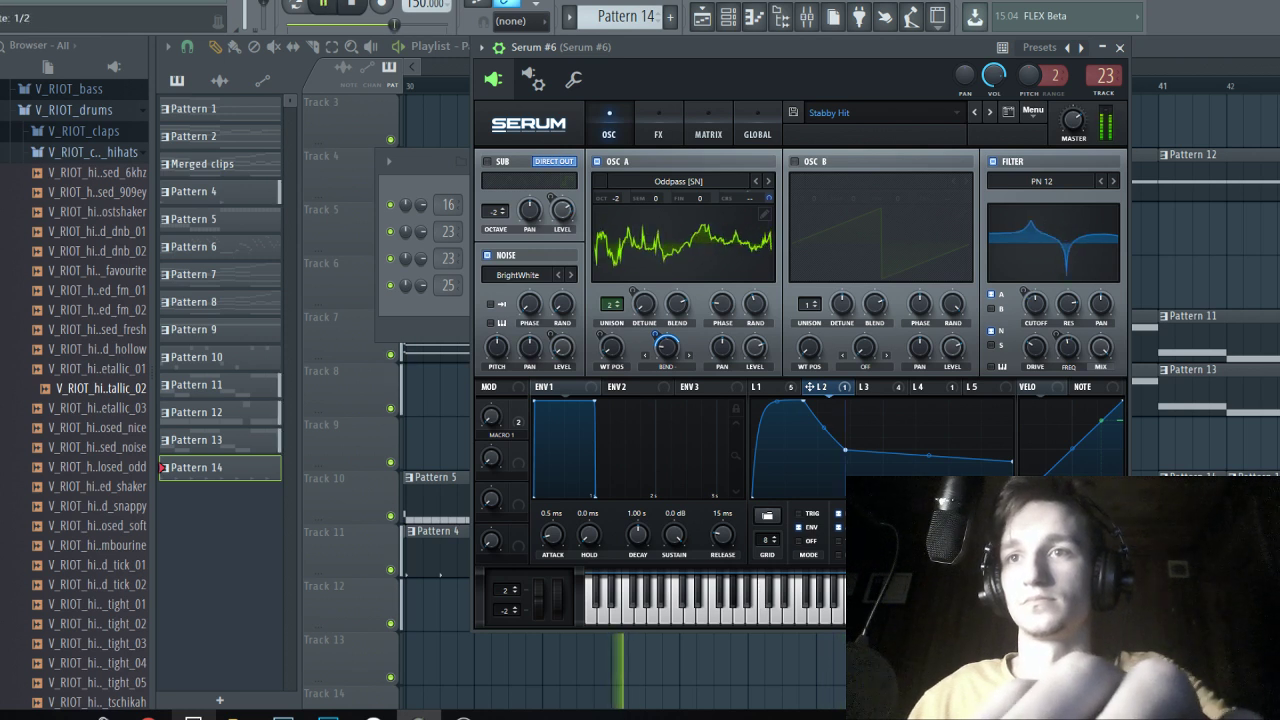
left_click(767, 387)
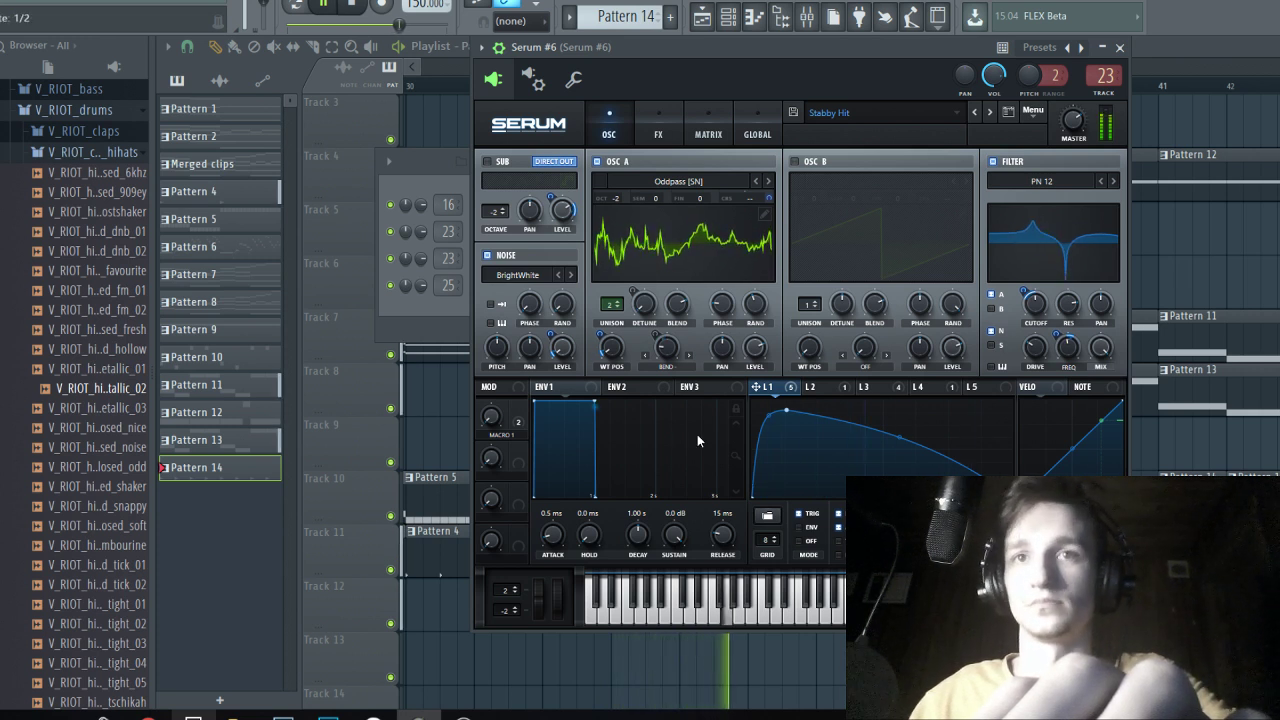
mouse_move(509, 420)
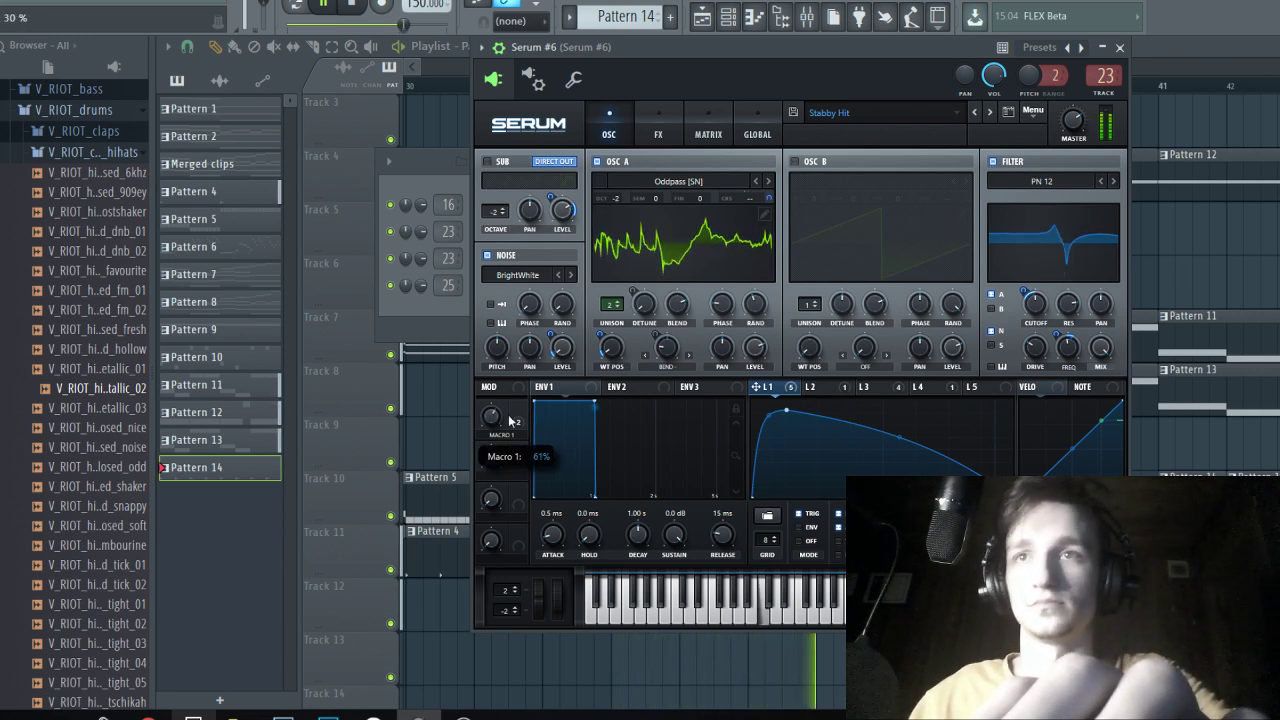
key("space")
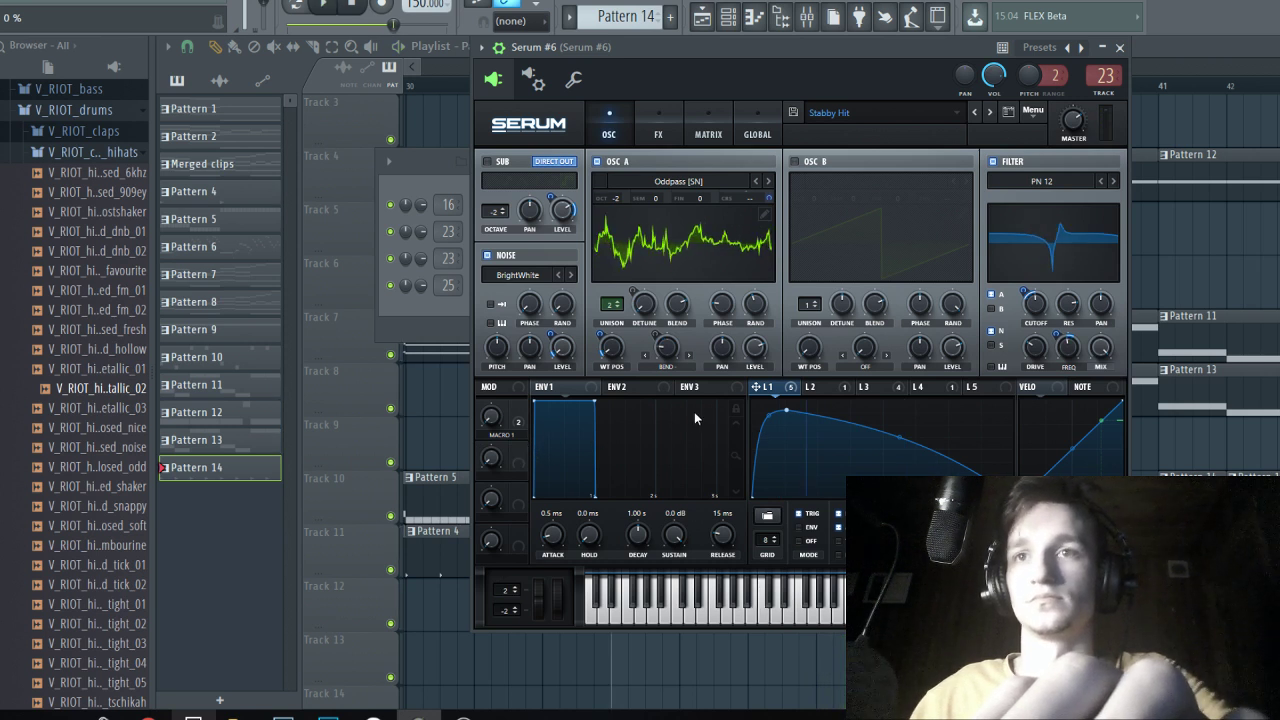
Shape LFO 5 as an inverted curve with its lowest point near the start, and assign it to Oscillator A's level.
left_click(994, 392)
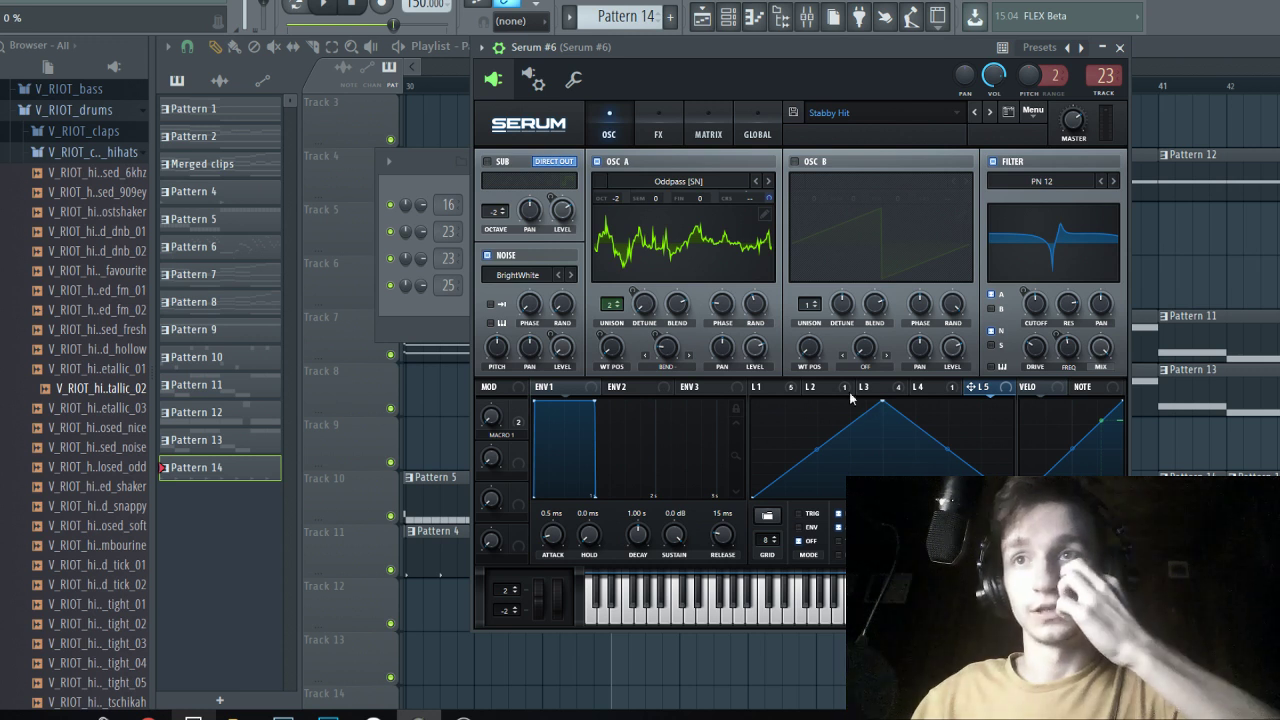
left_click_drag(753, 498, 727, 349)
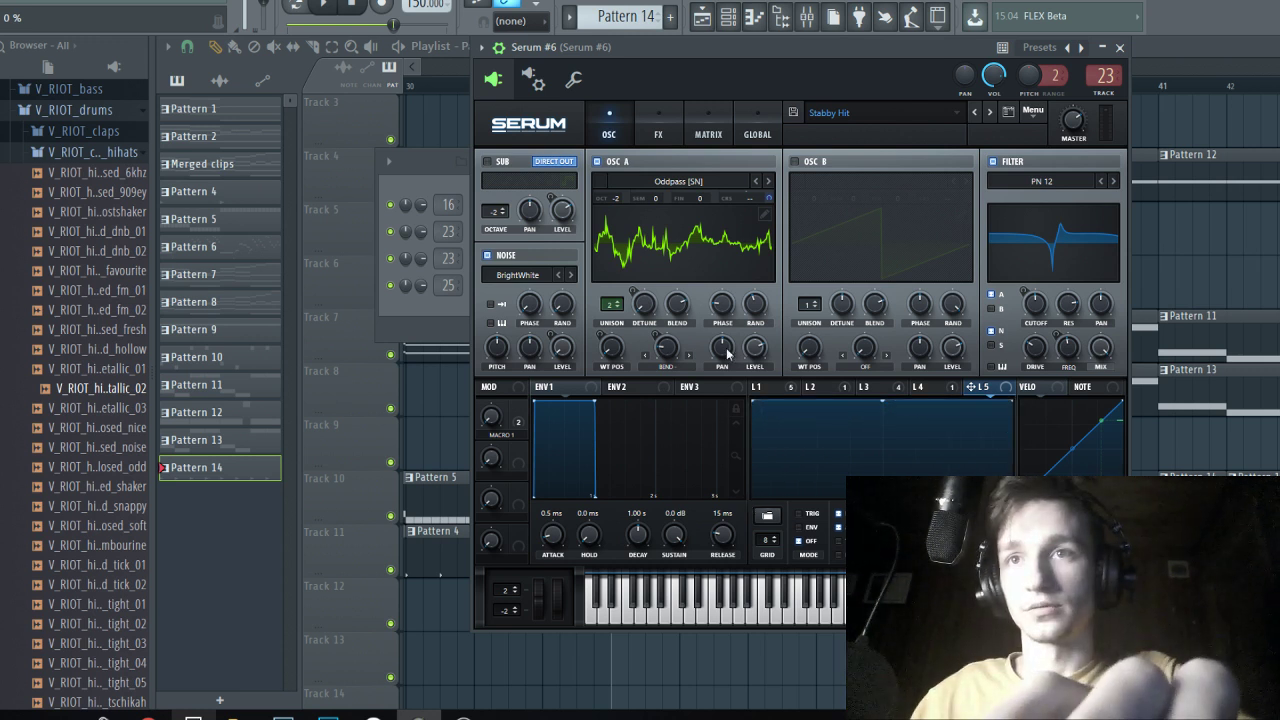
left_click_drag(887, 406, 884, 473)
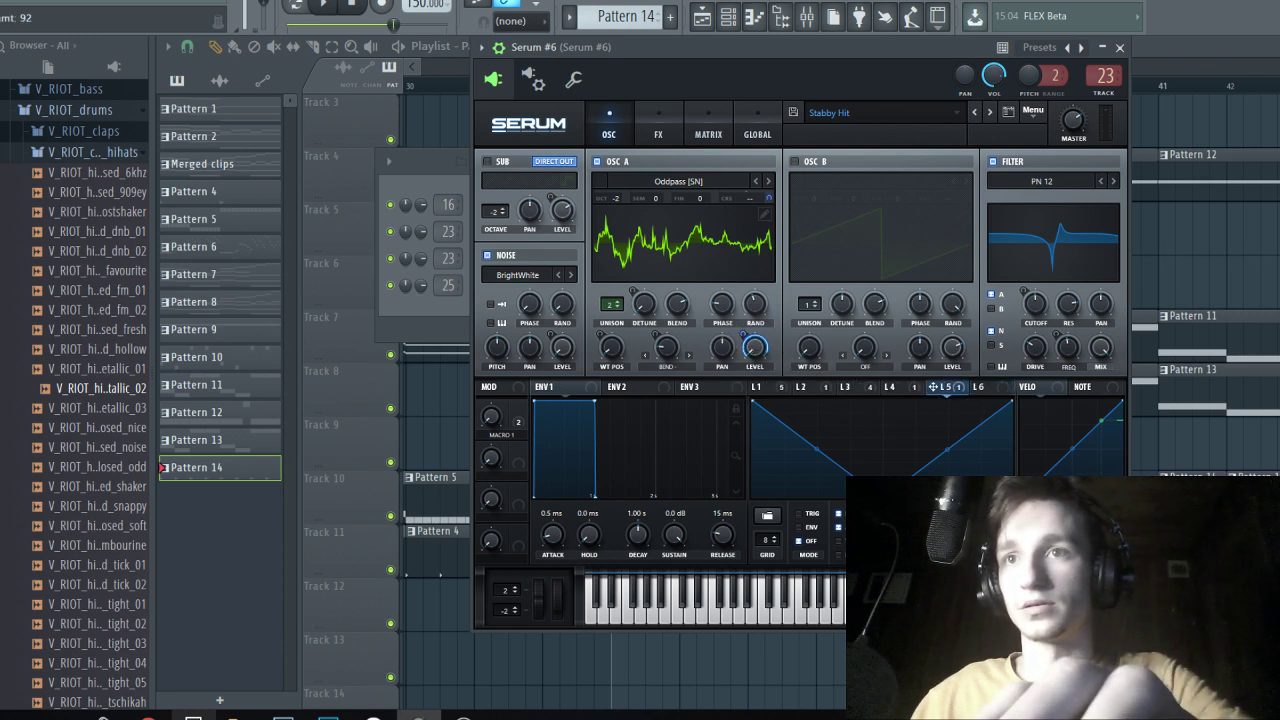
left_click_drag(884, 473, 789, 517)
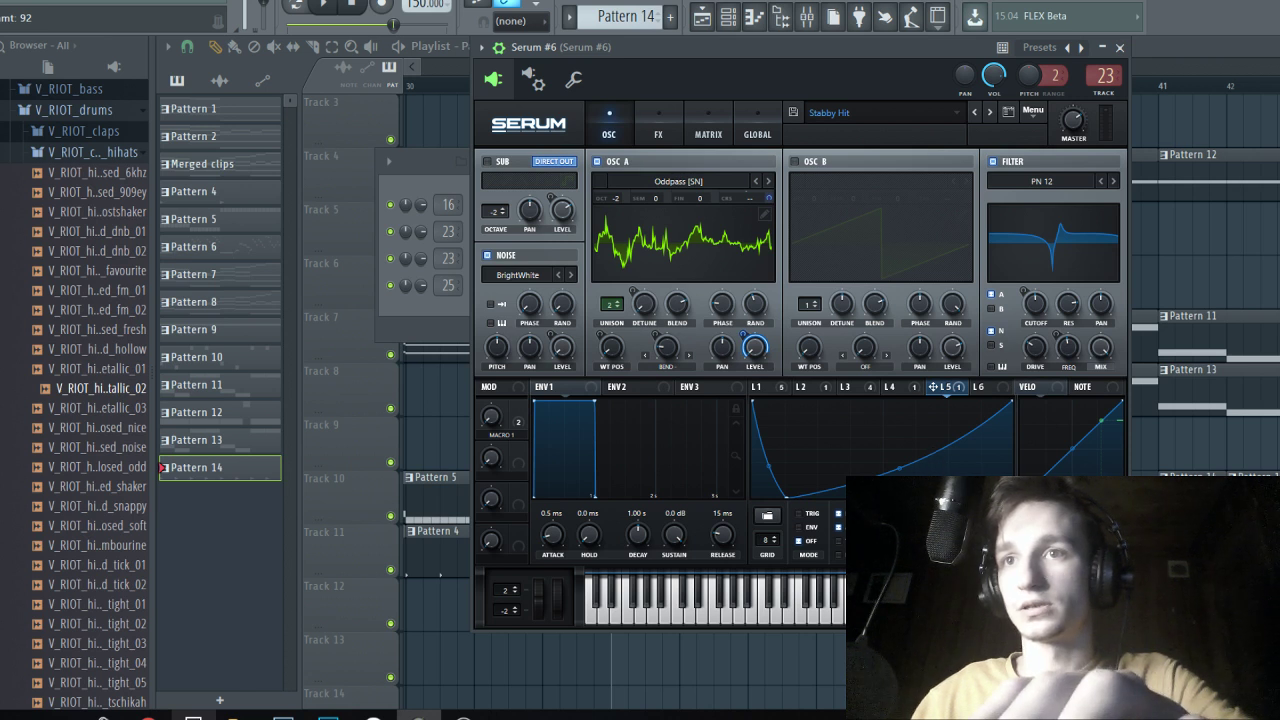
Fine-tune LFO 5 during playback, keeping the early dip at the bottom and bending the rising segment strongly upward.
key("space")
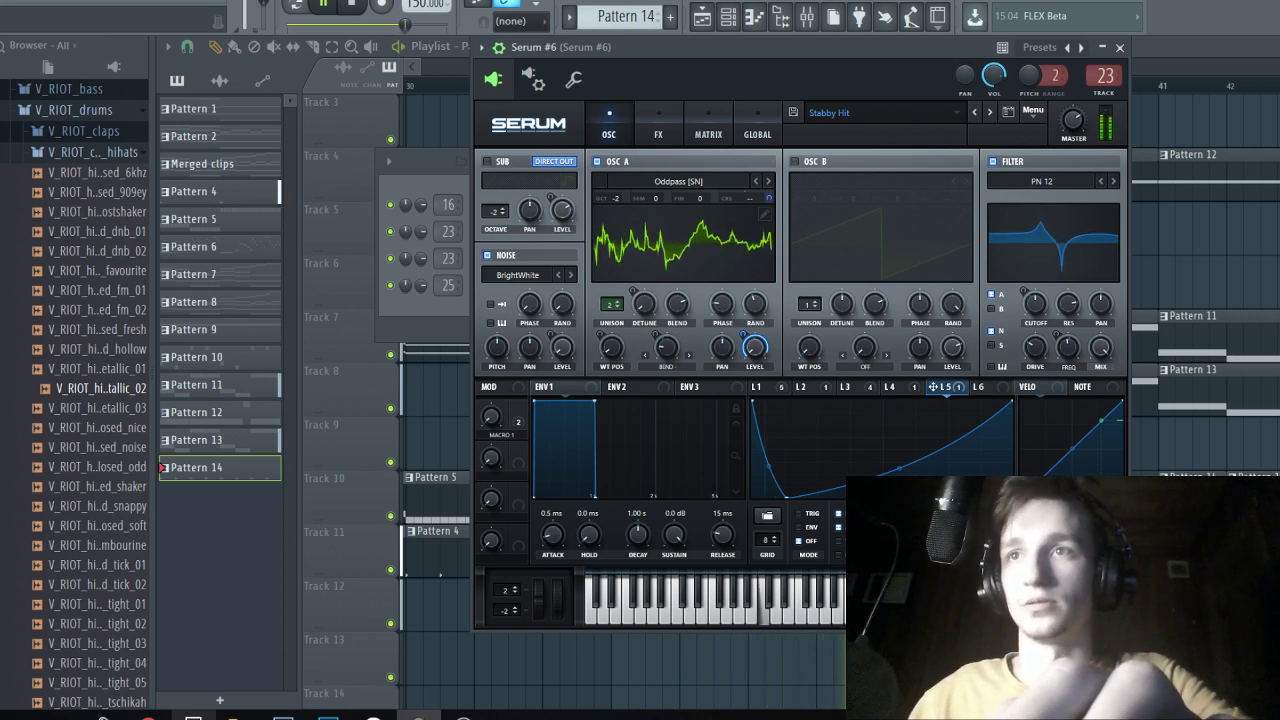
left_click_drag(792, 499, 797, 473)
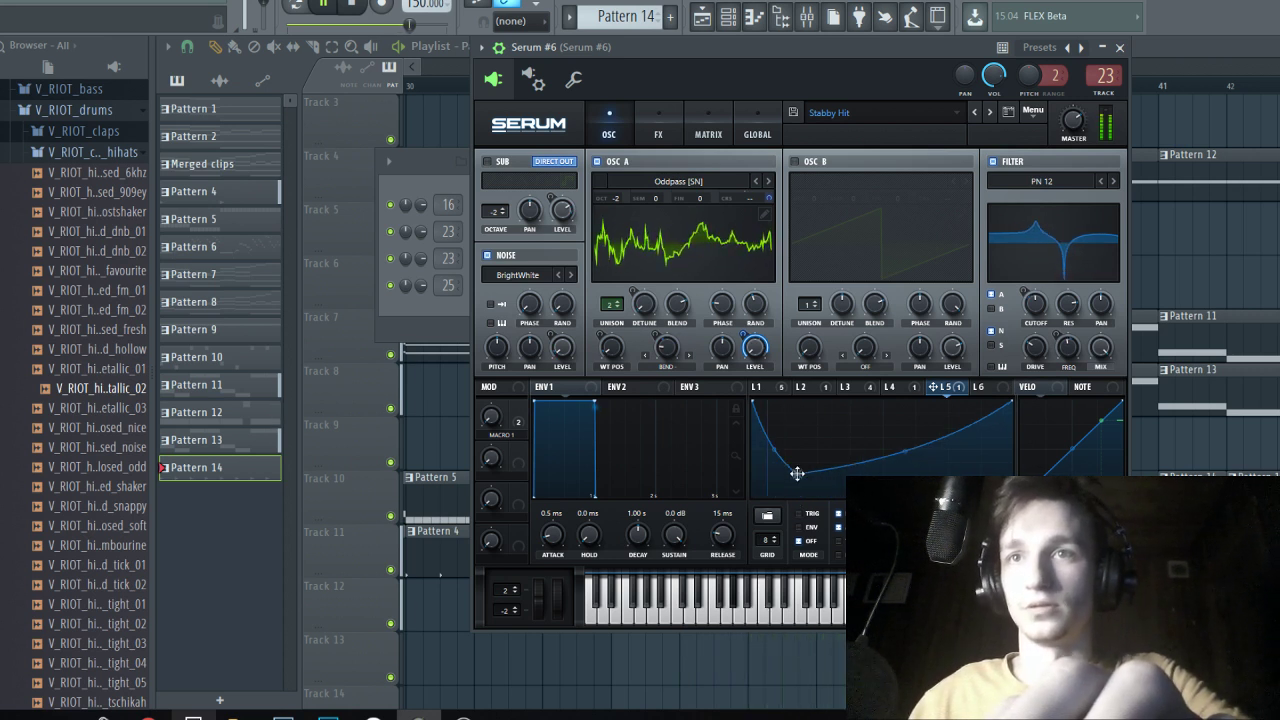
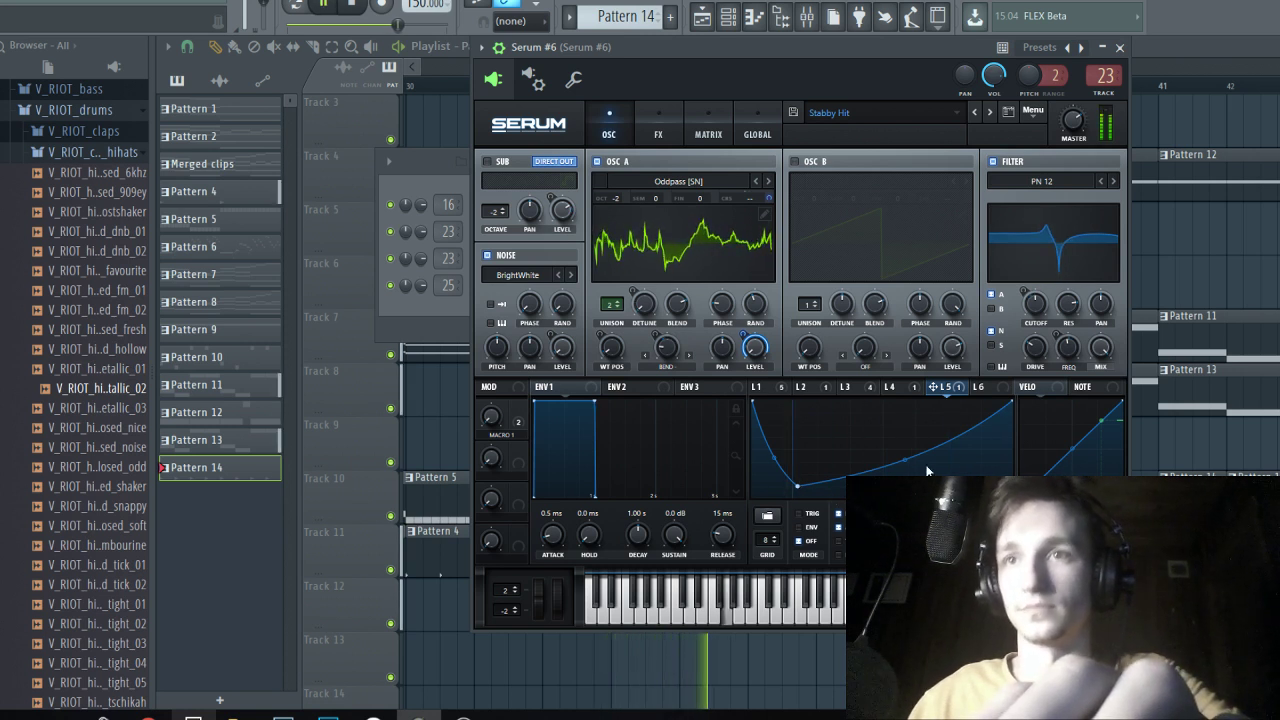
left_click_drag(905, 460, 905, 447)
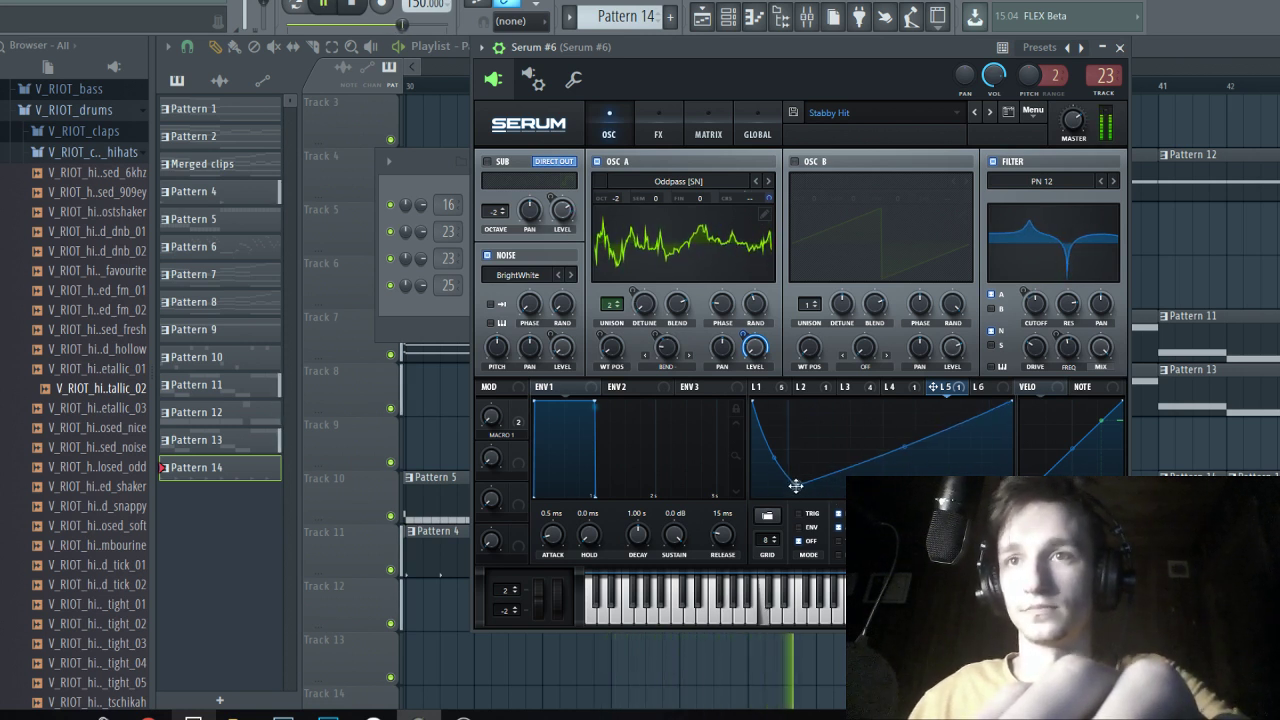
left_click_drag(794, 486, 791, 497)
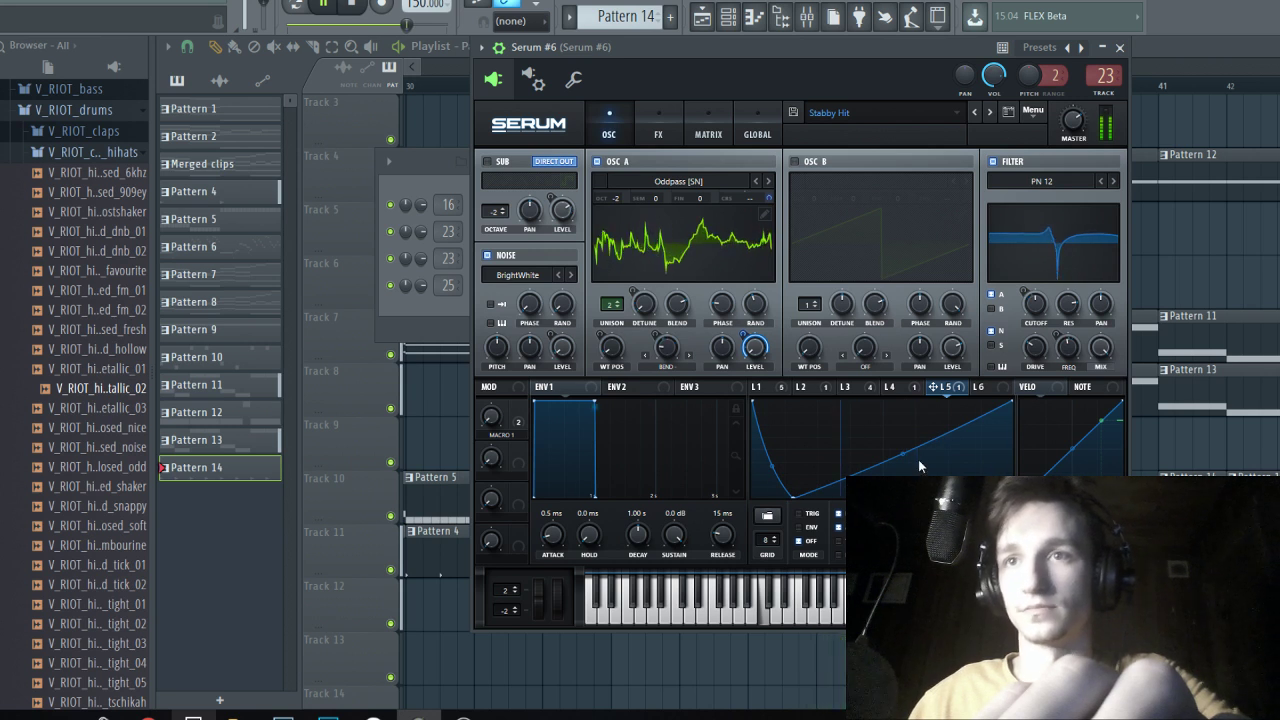
left_click_drag(920, 466, 906, 419)
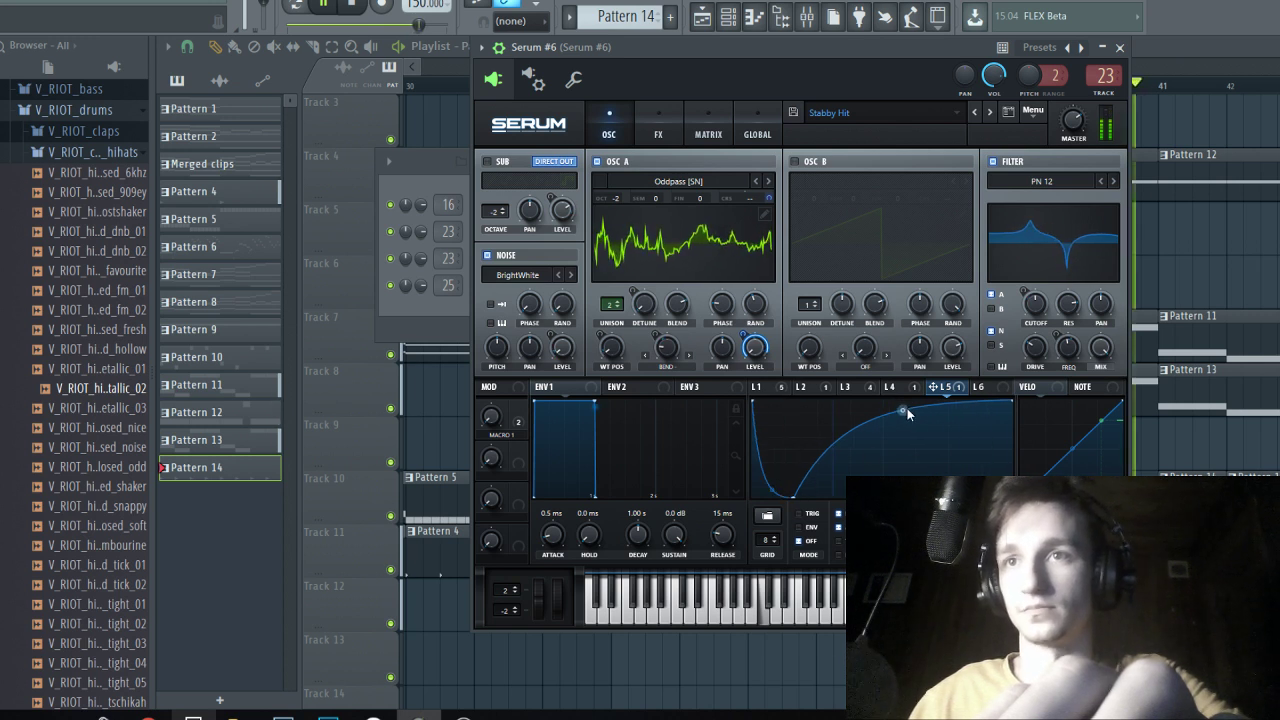
Restart playback from bar 33, go back to the playlist and save the project.
key("space")
key("space")
left_click(704, 18)
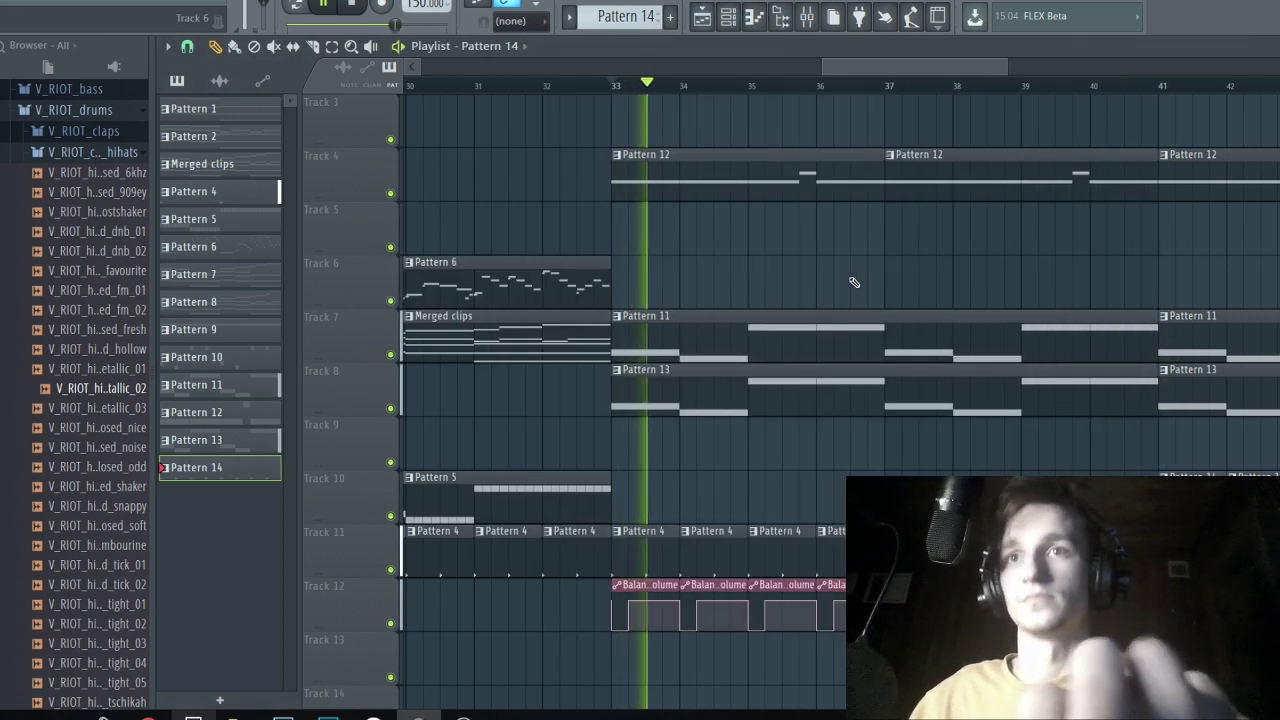
key("ctrl+s")
scroll(707, 256, "down", 2)
Check the livestream chat on the YouTube dashboard, return to FL Studio and stop playback.
key("alt+Tab")
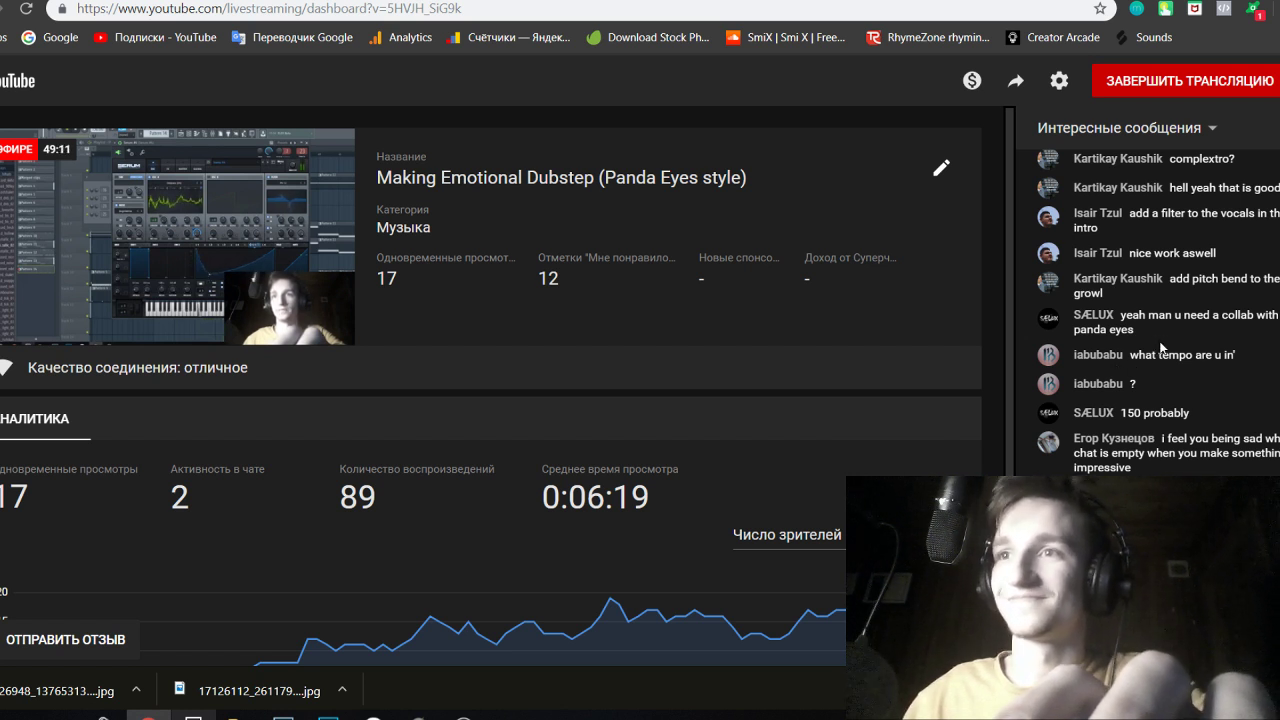
left_click(1210, 1)
key("space")
scroll(1038, 290, "down", 5)
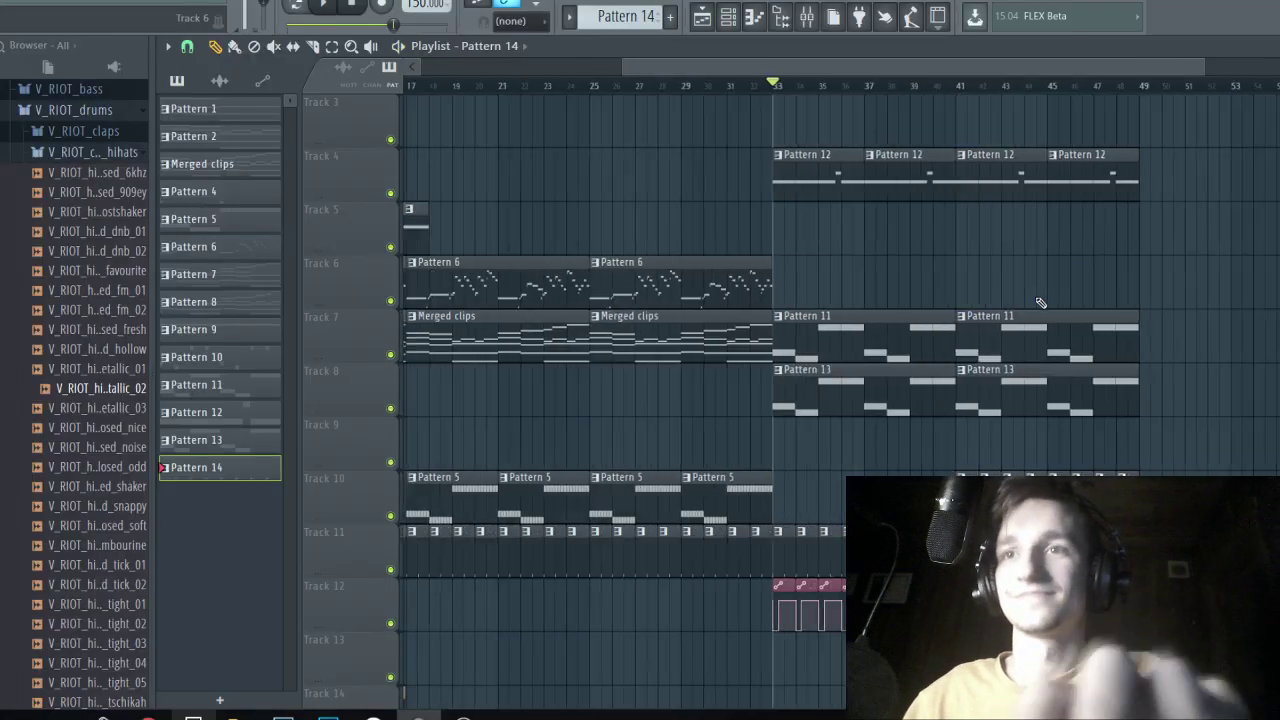
Look over the whole arrangement in the playlist and set the playback position to bar 31.
scroll(557, 369, "down", 3)
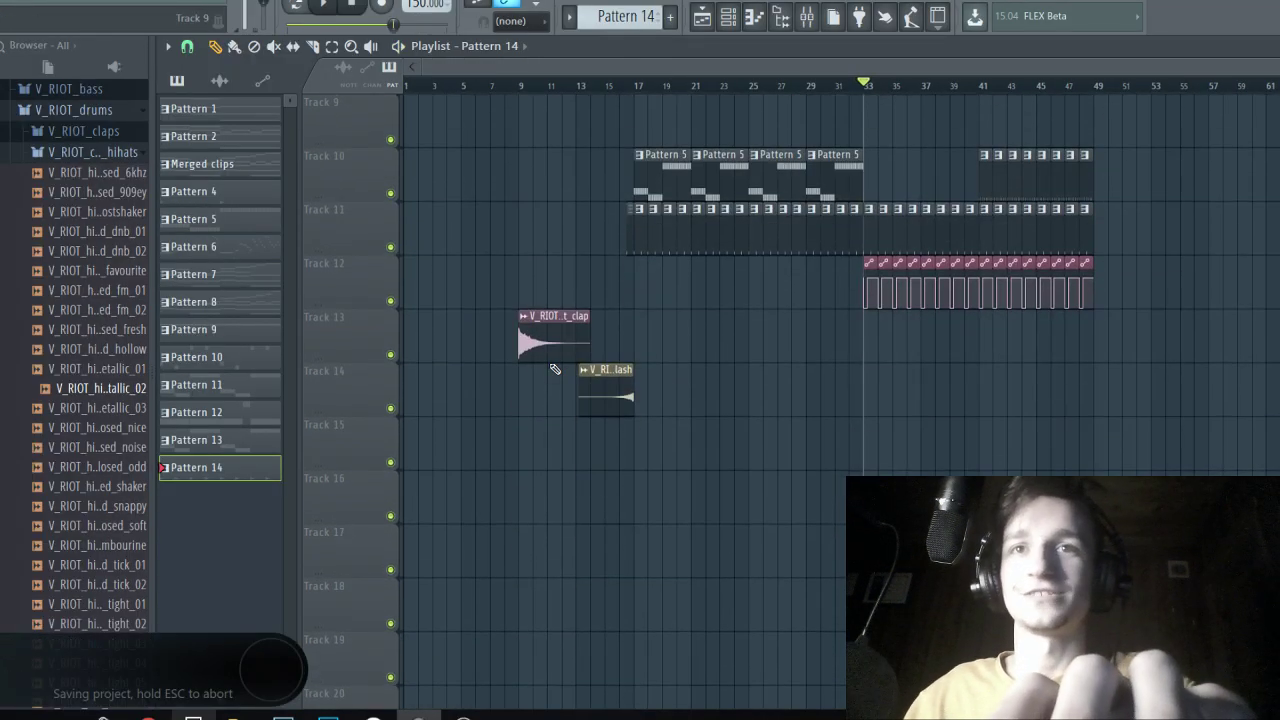
scroll(556, 369, "up", 4)
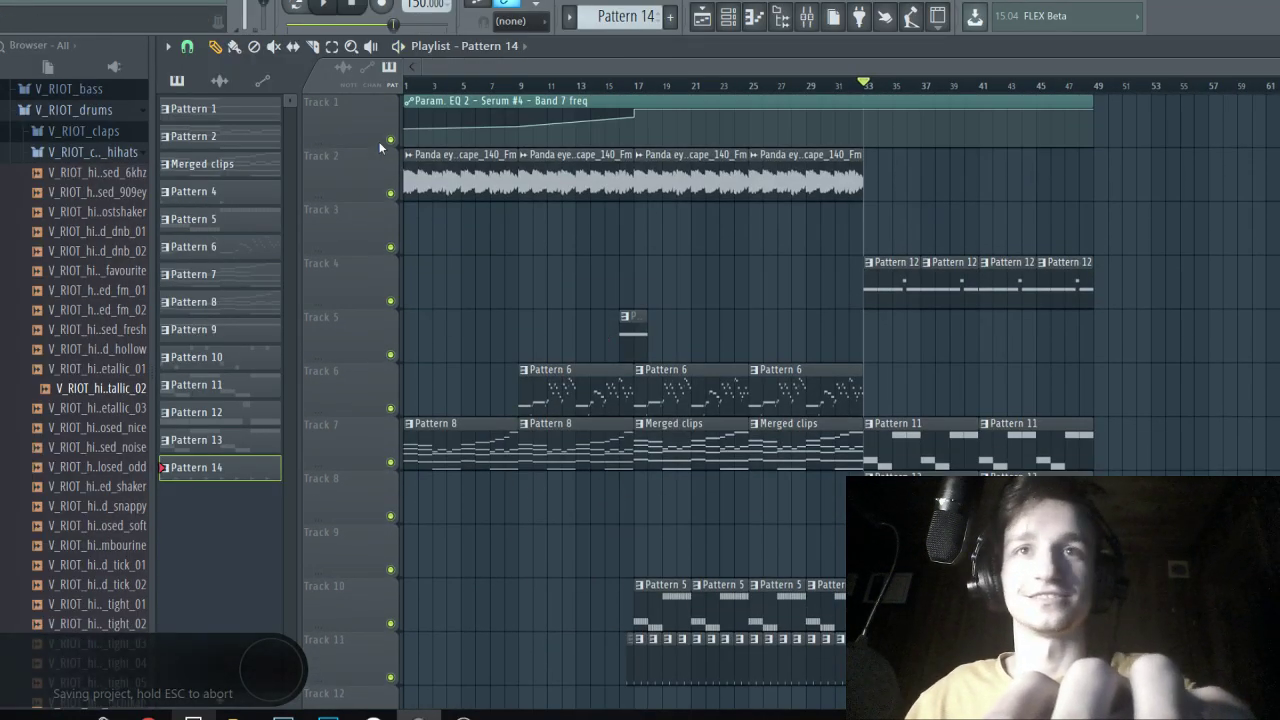
left_click(351, 5)
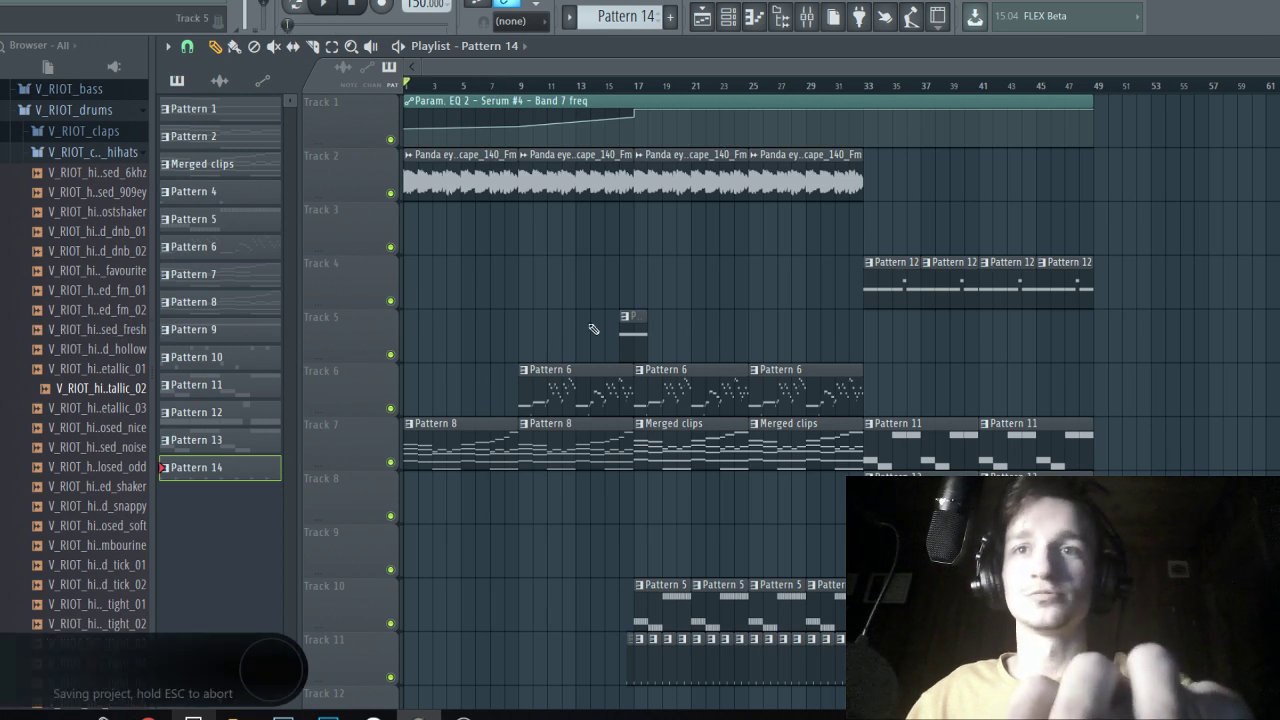
scroll(600, 314, "down", 3)
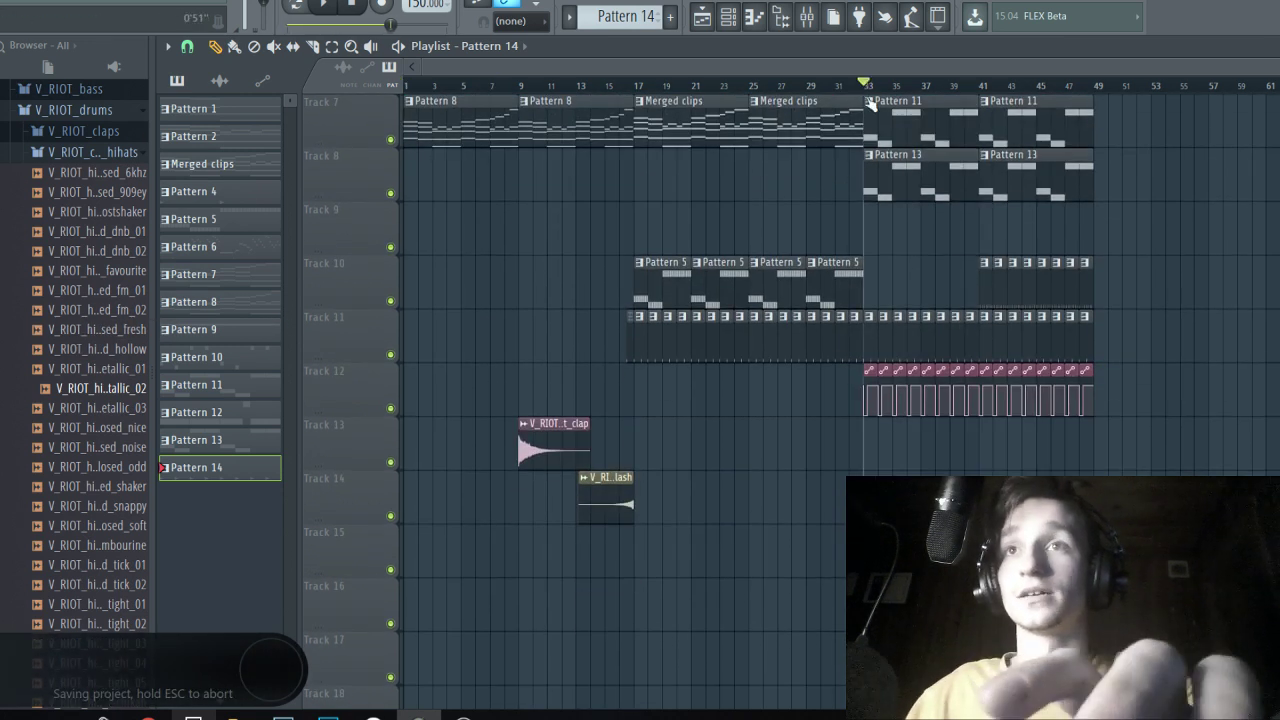
scroll(1000, 294, "up", 3)
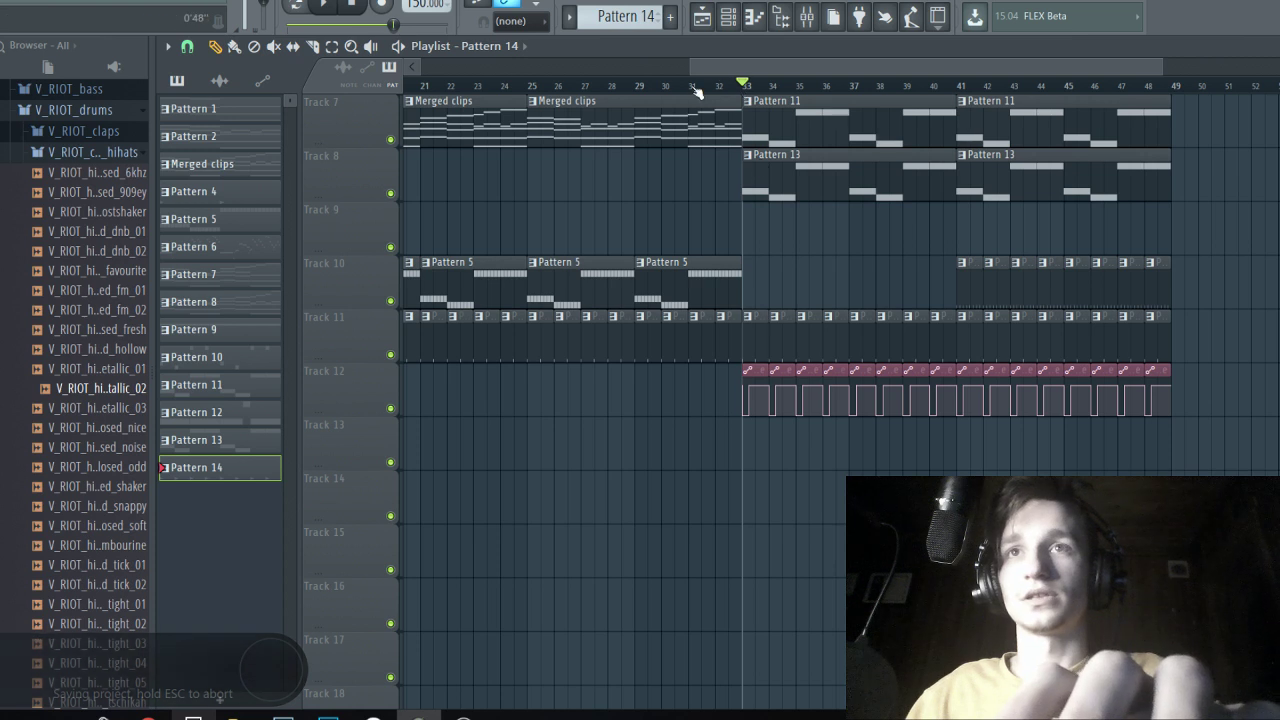
scroll(110, 265, "up", 3)
Browse the V_RIOT_cymbals folder in V_RIOT_drums and audition crash samples such as V_RIOT_crash_choked_01.
left_click(113, 268)
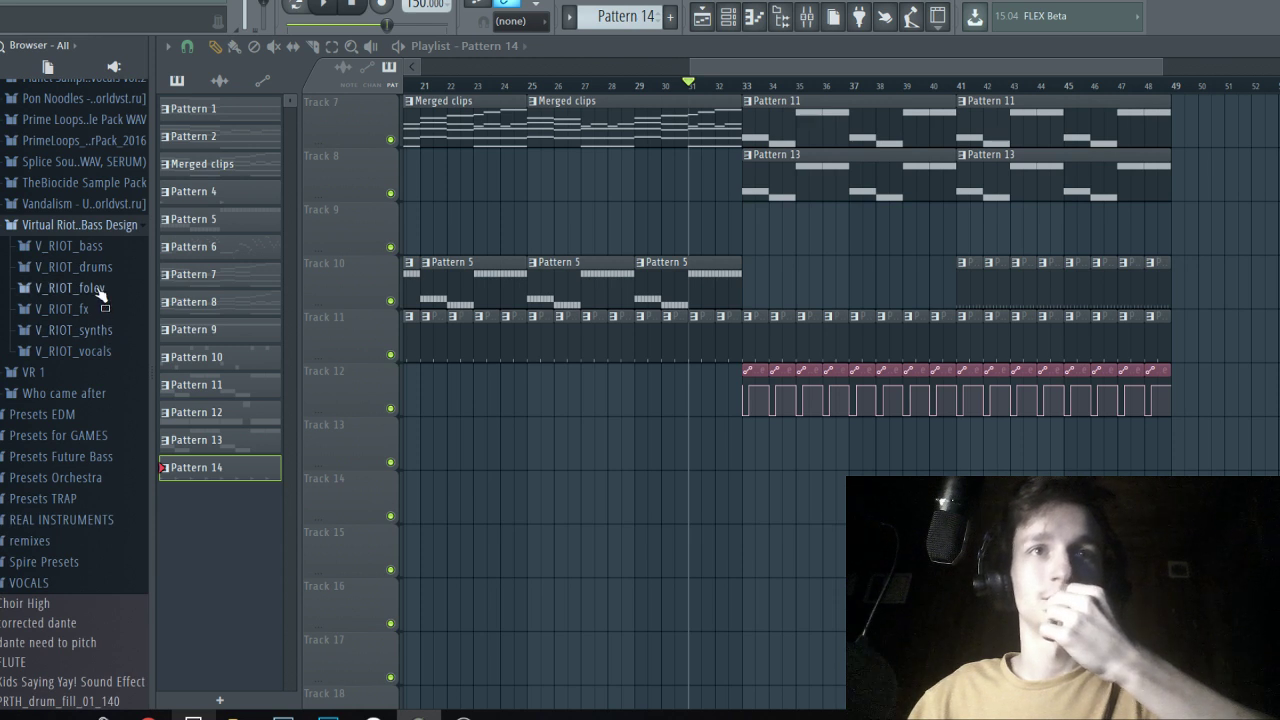
left_click(101, 265)
scroll(109, 250, "up", 2)
left_click(118, 215)
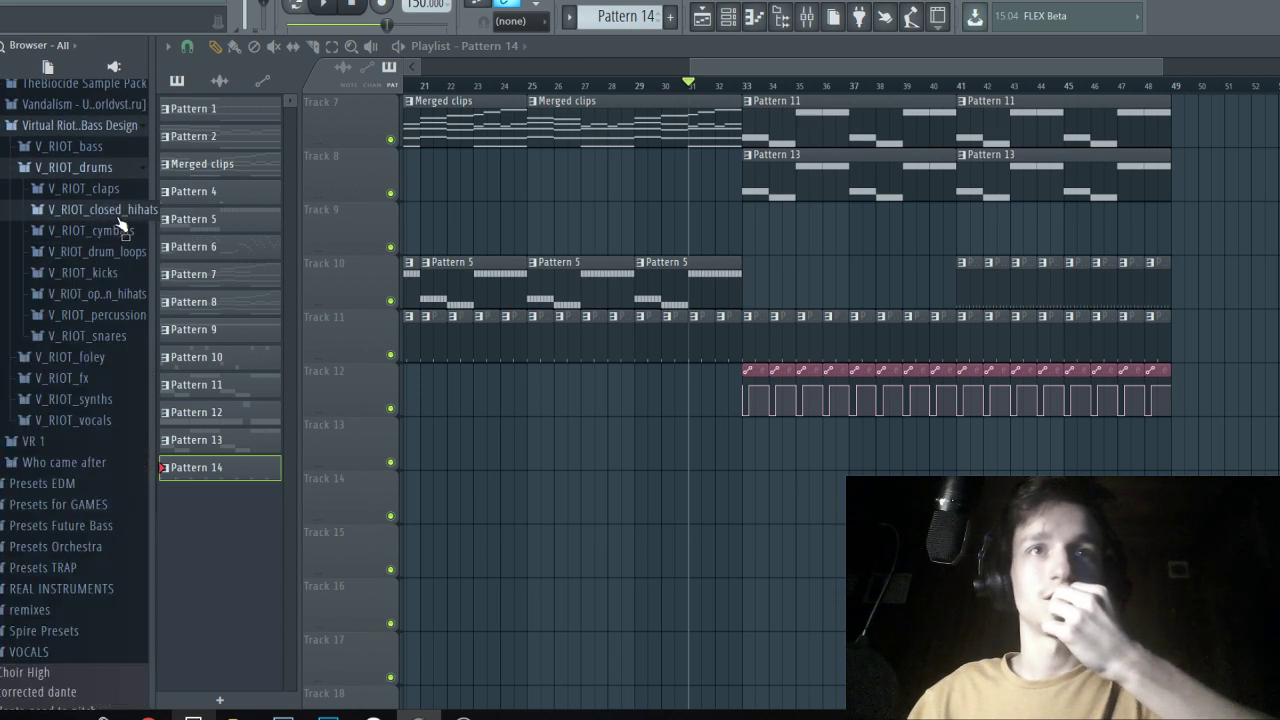
left_click(100, 231)
left_click(113, 272)
left_click(111, 293)
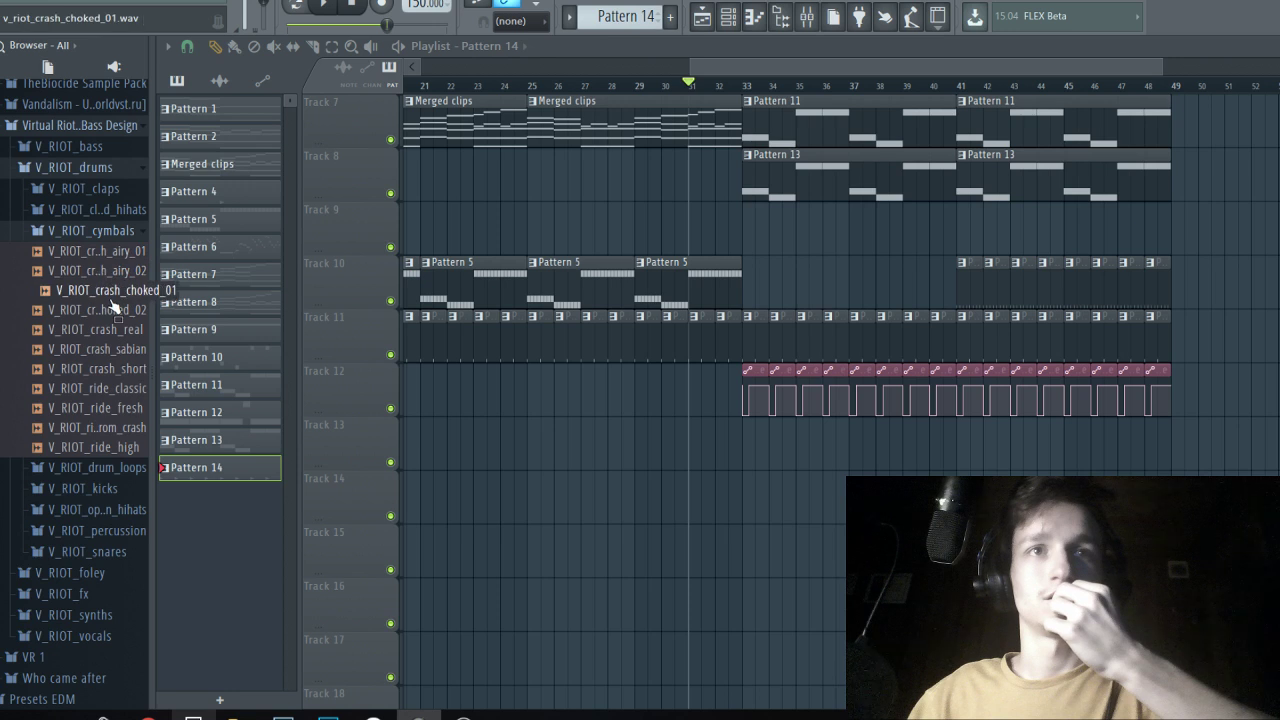
scroll(111, 300, "up", 3)
left_click(114, 285)
scroll(115, 289, "up", 3)
Browse the Presets EDM library to the VEDM Crash folder and audition VEDM Crash 018.
scroll(116, 285, "up", 6)
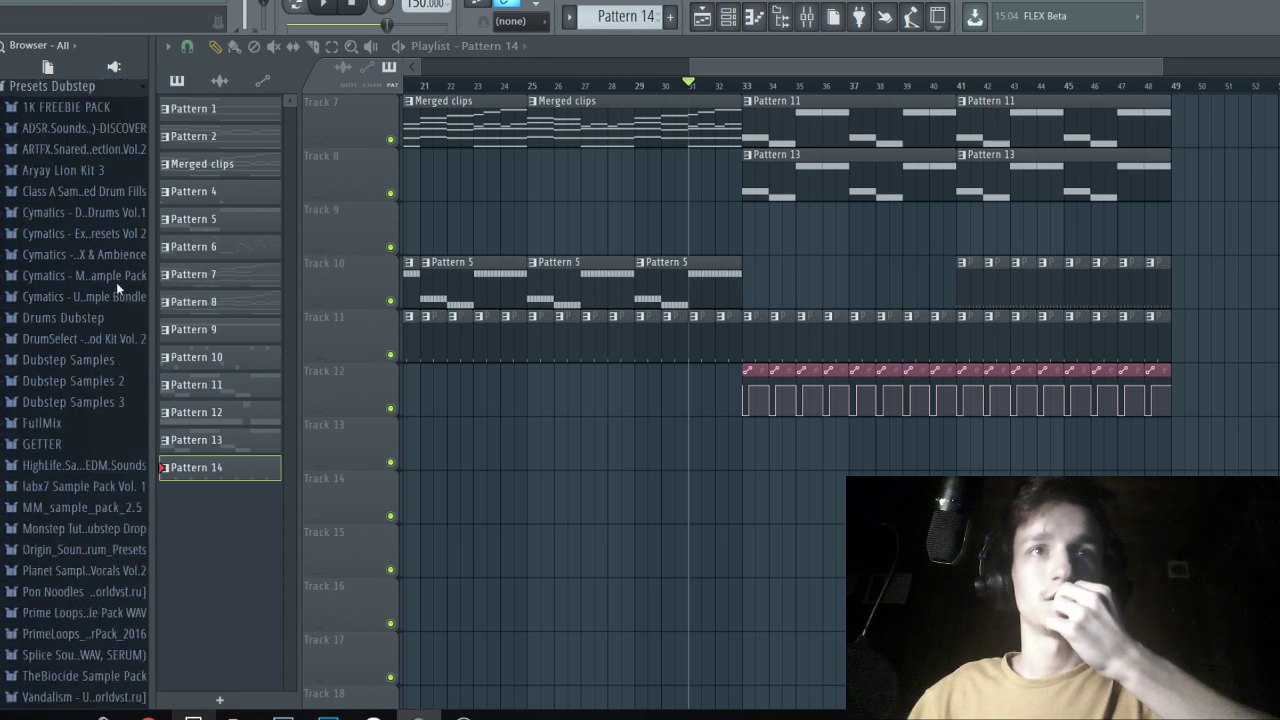
left_click(100, 202)
left_click(97, 244)
left_click(95, 222)
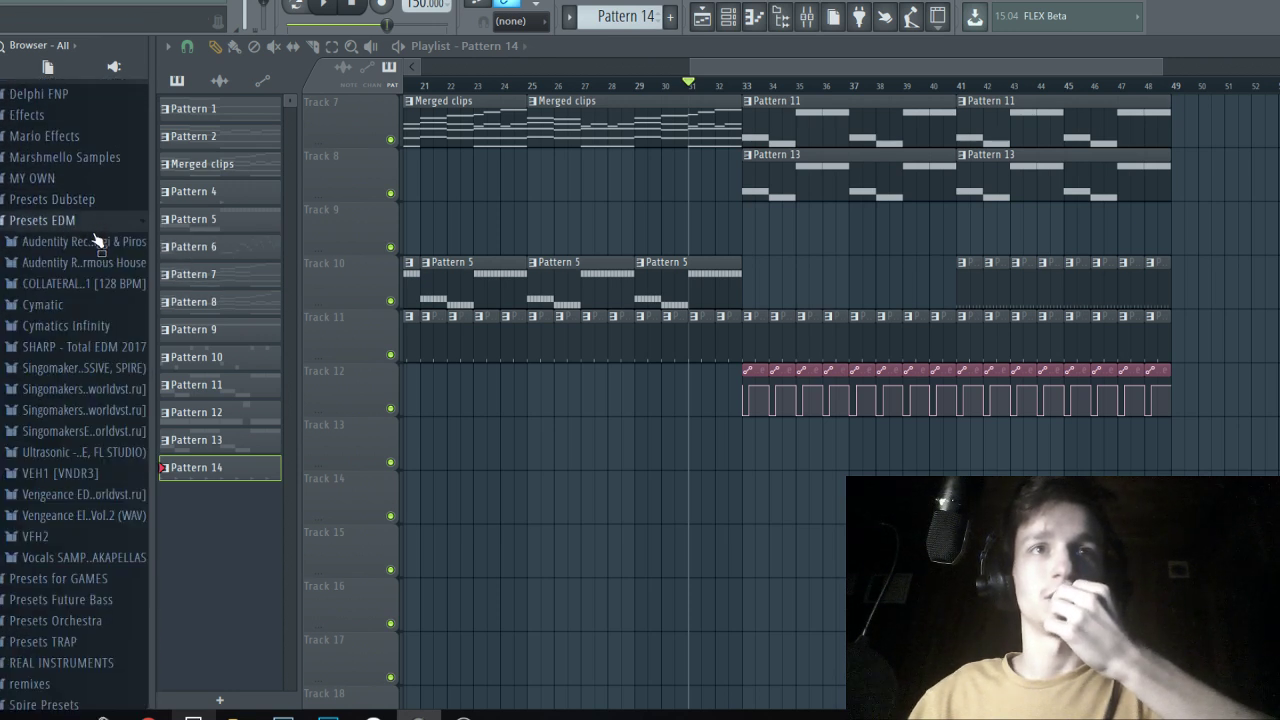
scroll(95, 290, "down", 3)
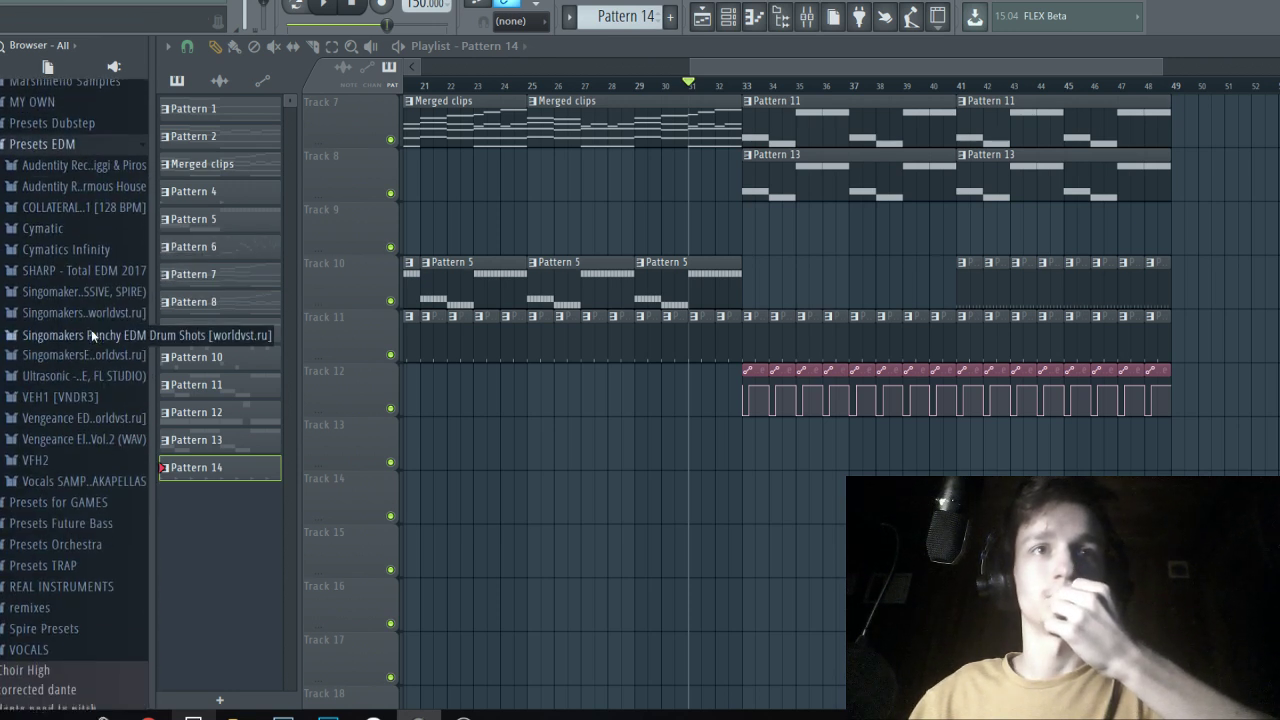
left_click(85, 415)
left_click(80, 391)
left_click(113, 437)
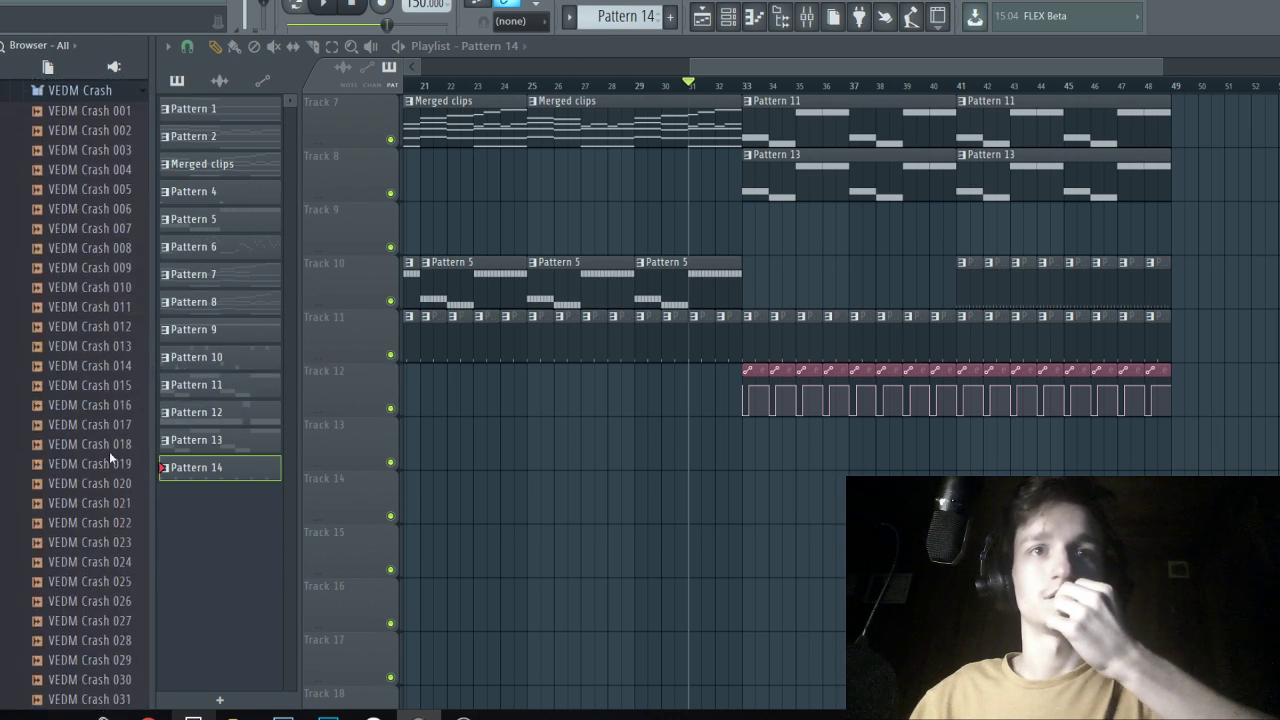
left_click(100, 443)
Play the transition into the drop from bar 31 and save the project.
key("space")
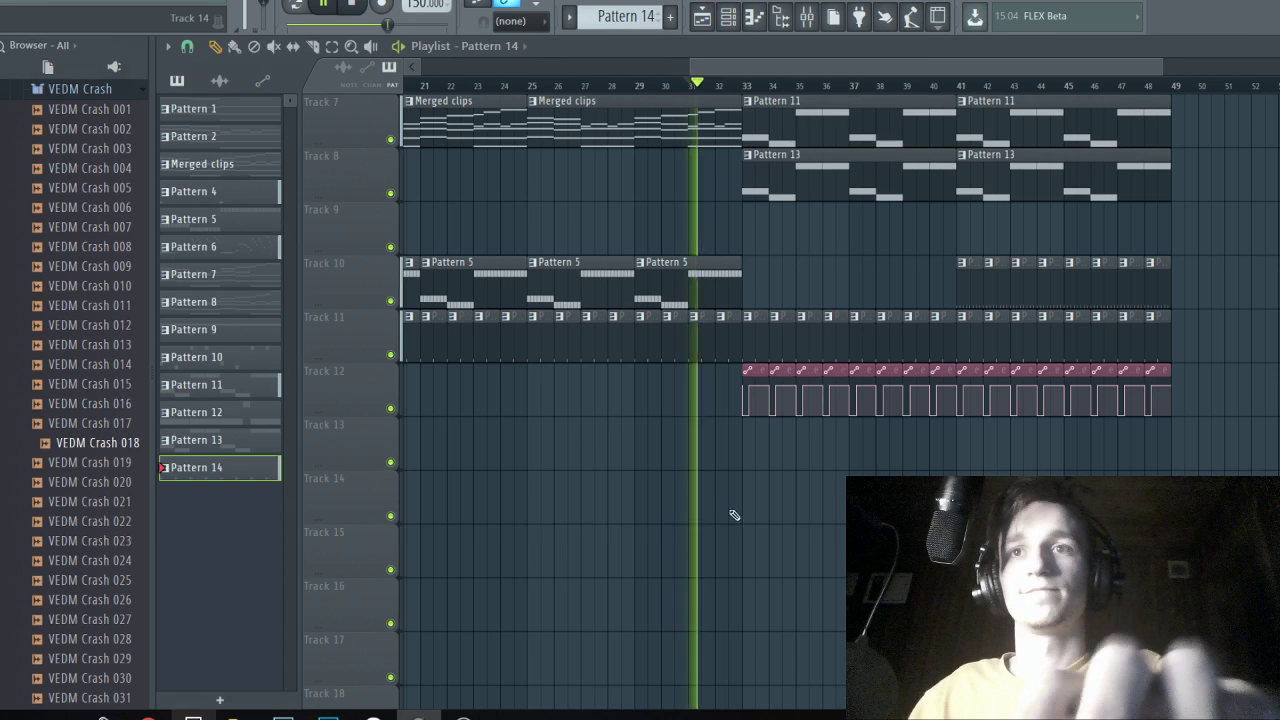
key("ctrl+s")
scroll(800, 514, "up", 2)
scroll(800, 511, "up", 2)
scroll(802, 509, "up", 2)
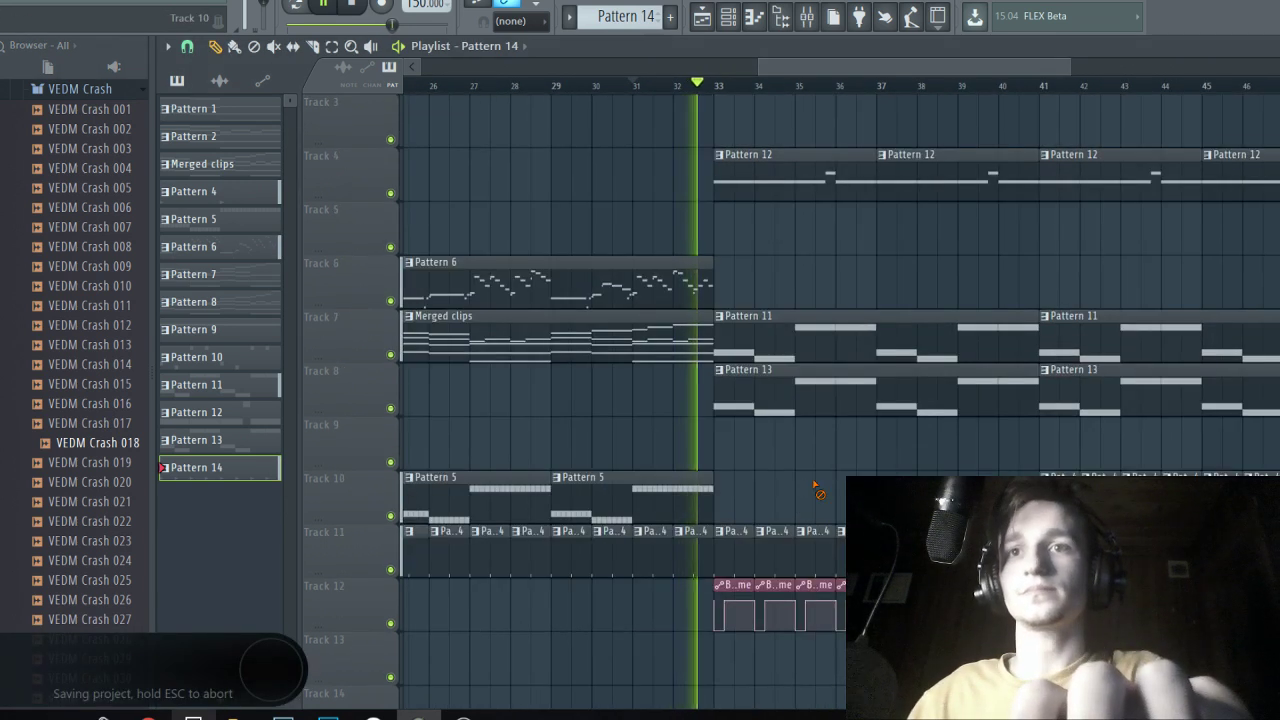
Place the VEDM Crash 018 sample on Track 14 before the drop and swap it for VEDM Crash 022.
key("space")
scroll(766, 483, "down", 3)
left_click_drag(98, 443, 706, 553)
left_click(46, 560)
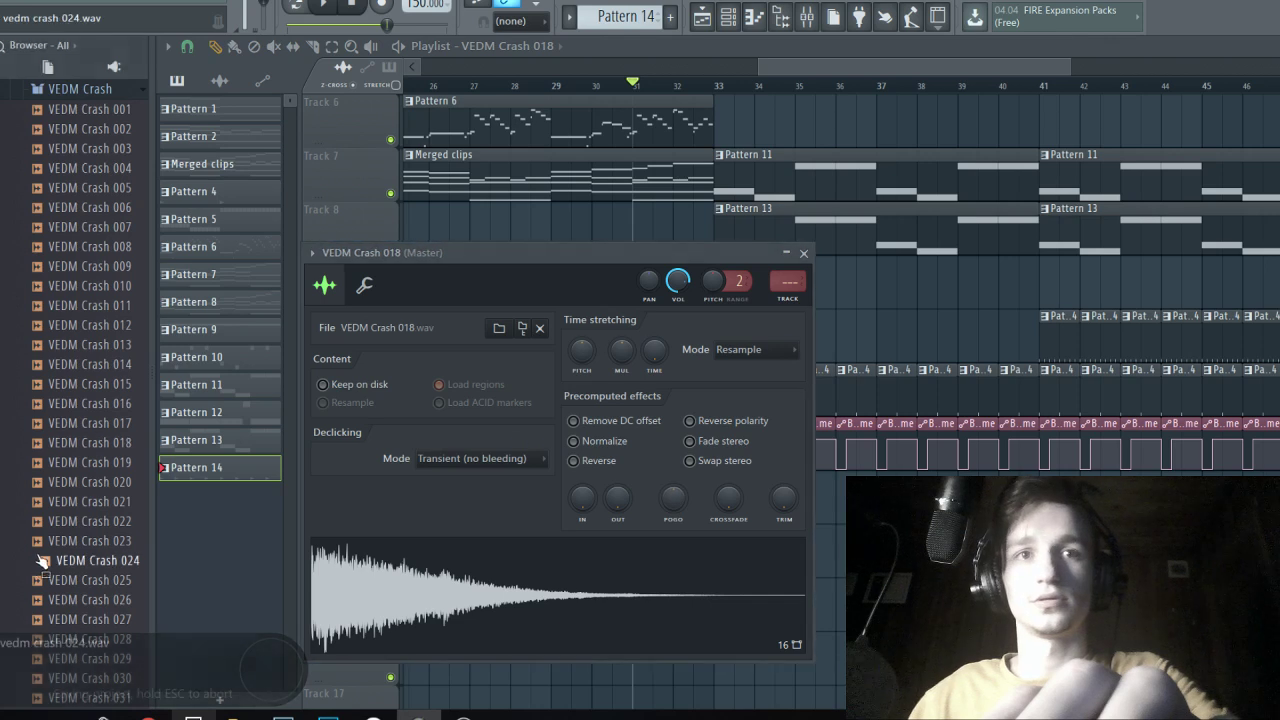
left_click(82, 540)
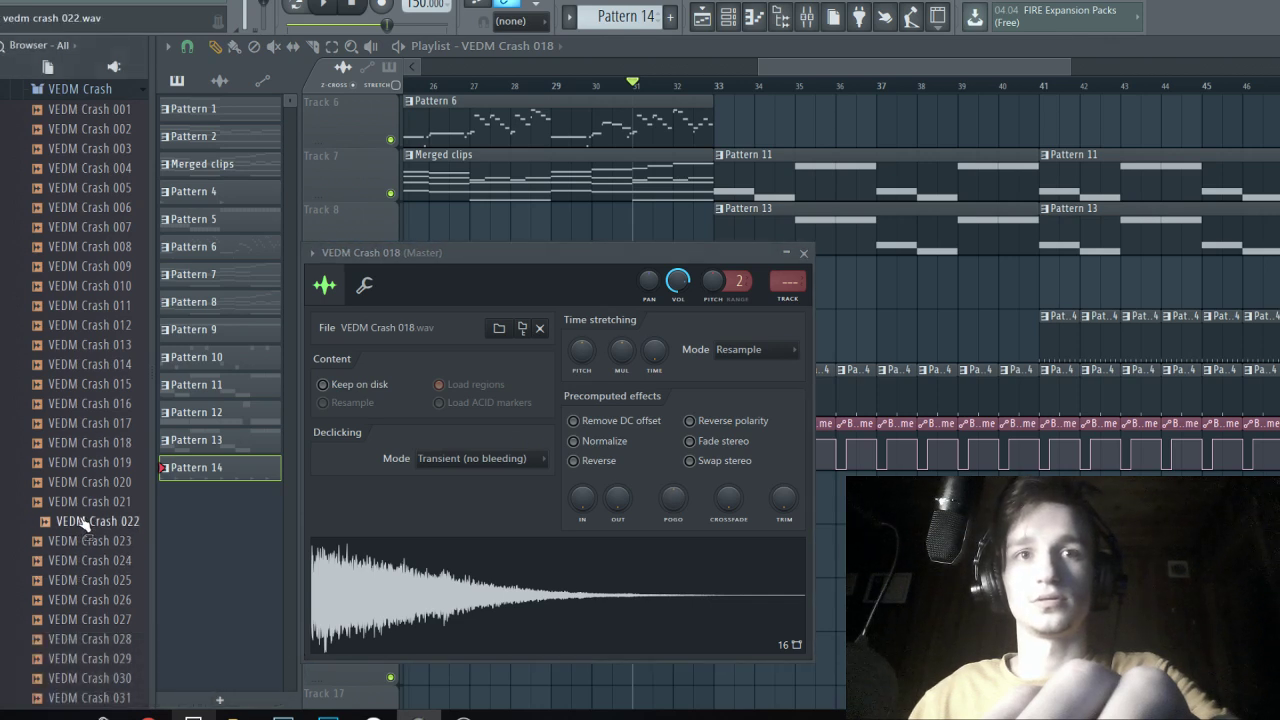
left_click_drag(430, 597, 429, 595)
key("alt+Tab")
key("alt+Tab")
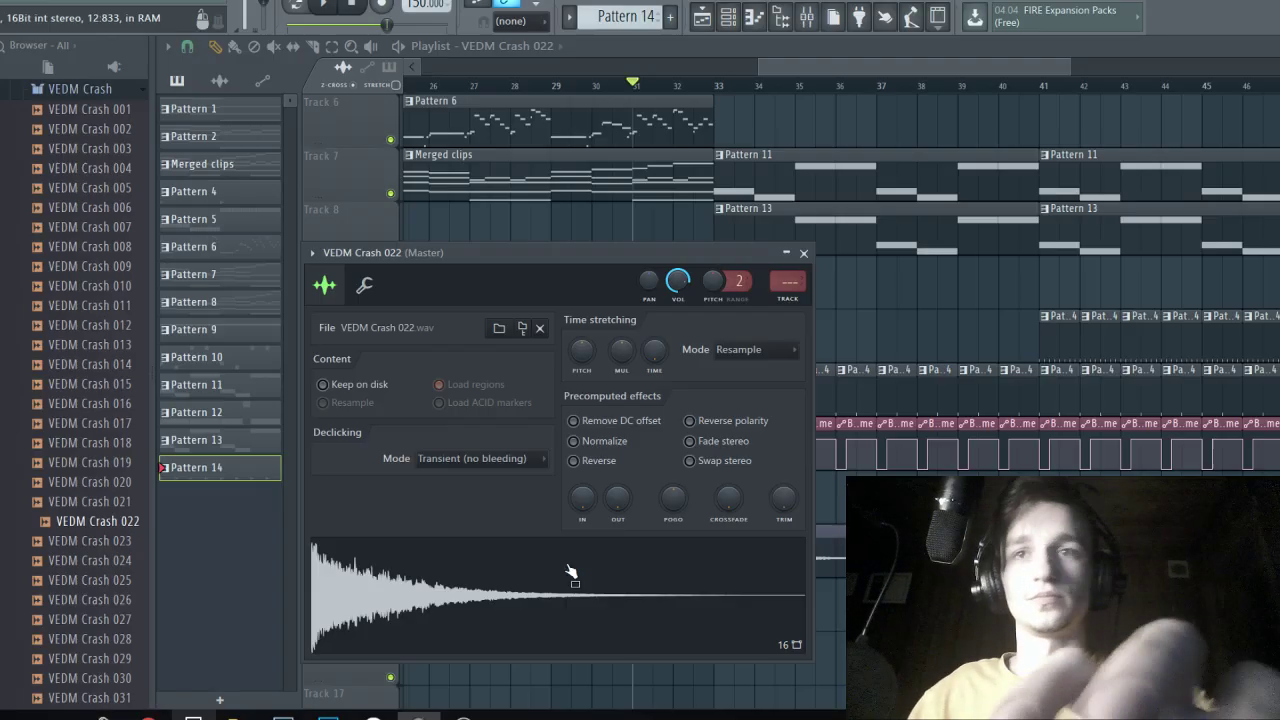
Reverse the crash sample and move its clip on Track 14 so that it ends at bar 33.
left_click(598, 461)
left_click(829, 549)
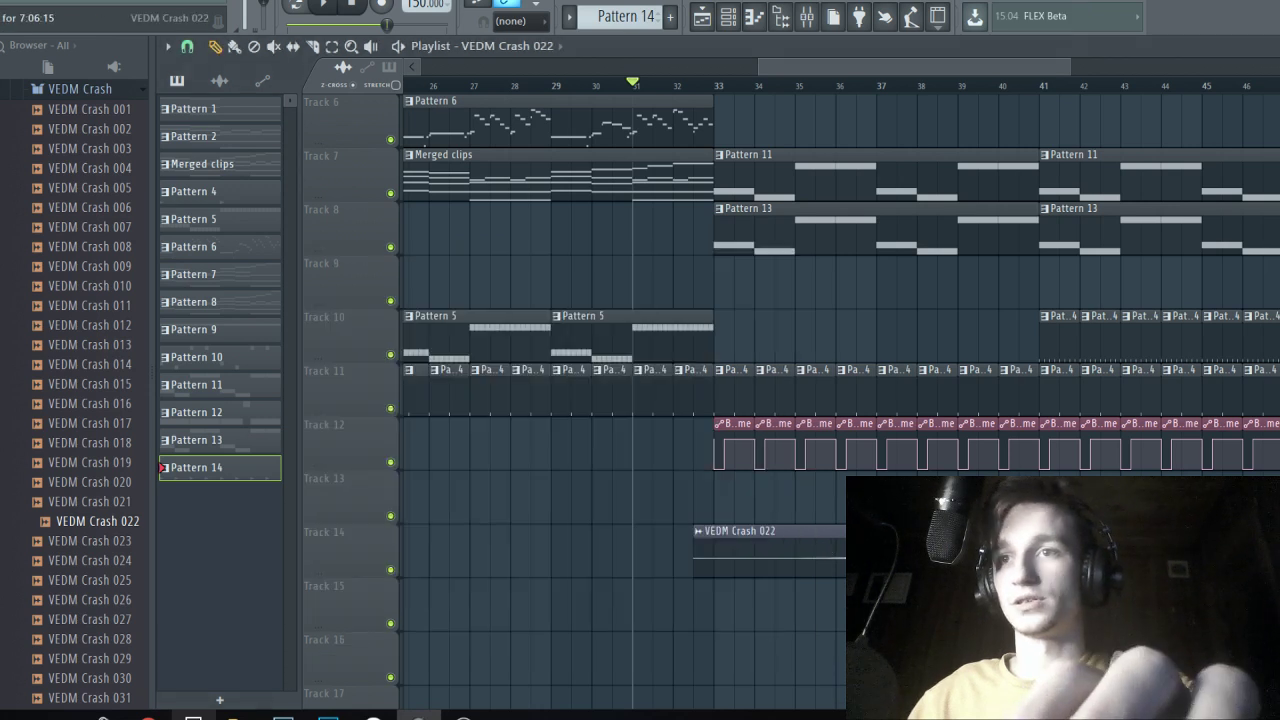
left_click_drag(927, 547, 652, 547)
Replace the reversed crash's sample with VEDM Crash 017 and align its clip to end at bar 33.
double_click(647, 546)
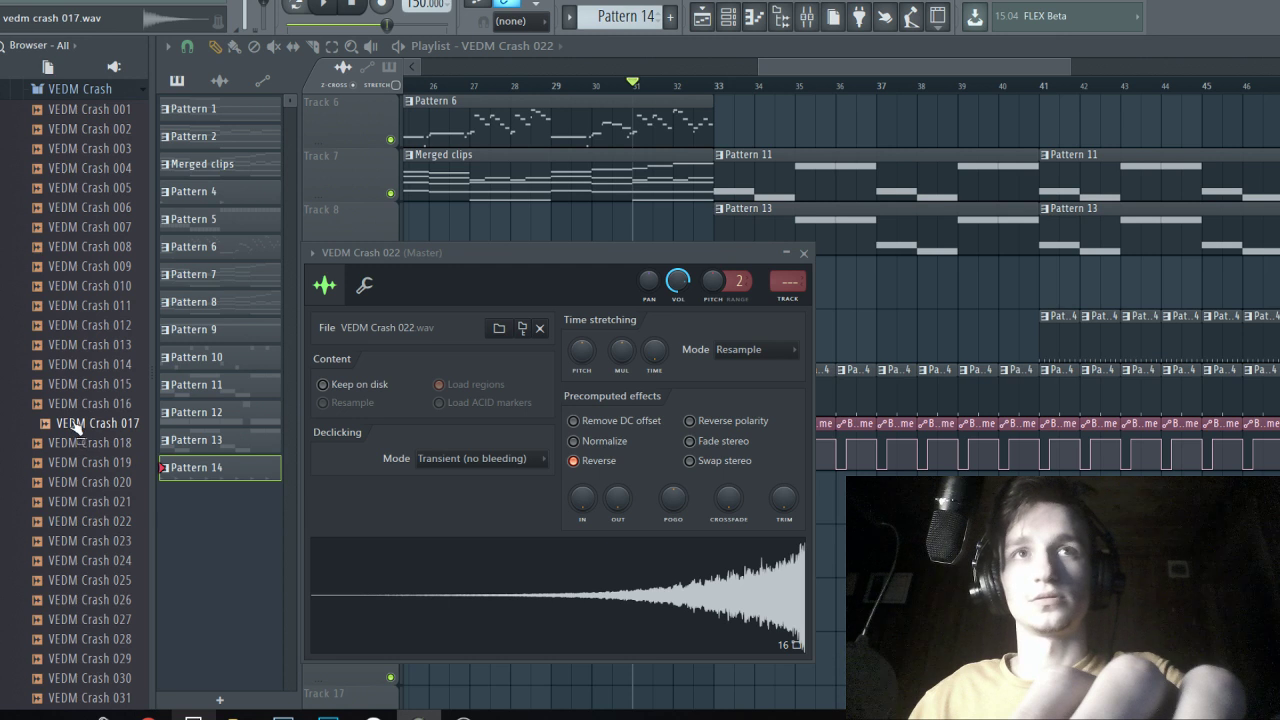
left_click_drag(77, 427, 560, 440)
left_click(803, 254)
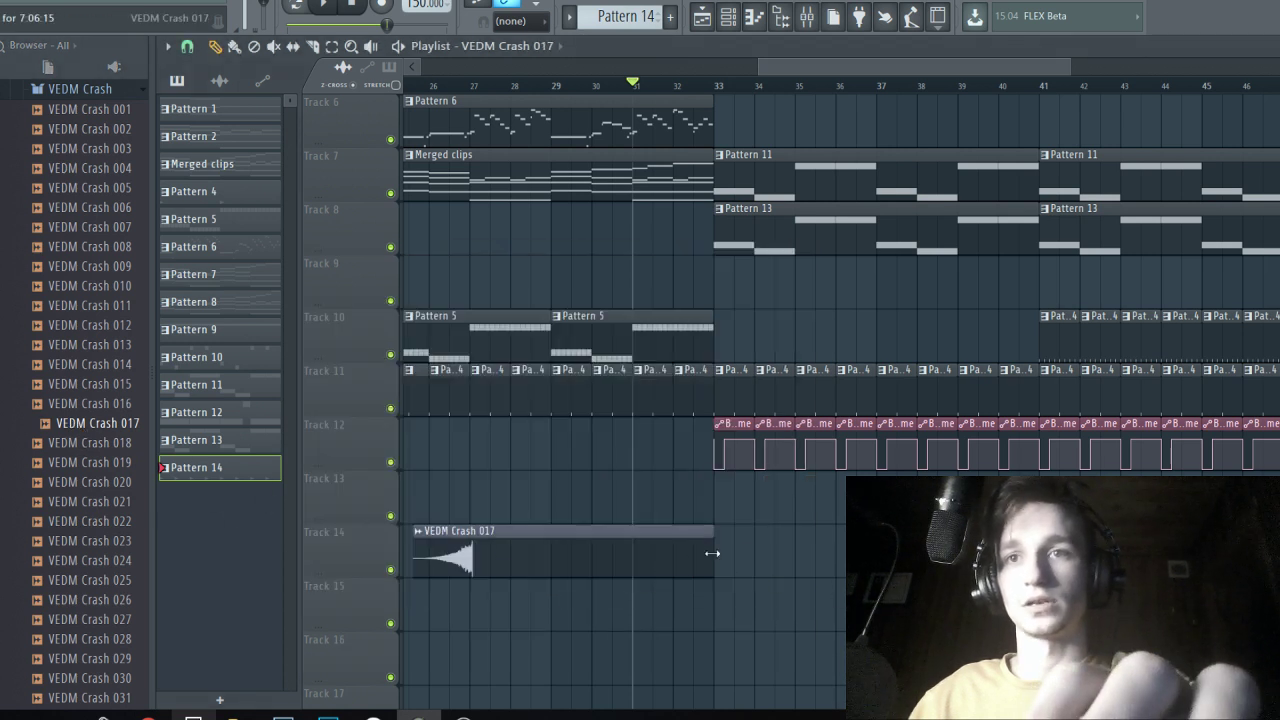
mouse_move(712, 553)
left_mouse_down()
mouse_move(472, 553)
mouse_move(733, 558)
left_mouse_up()
Route VEDM Crash 017 to mixer track 26, load Fruity Reeverb 2 in its first effect slot and play the transition.
double_click(690, 558)
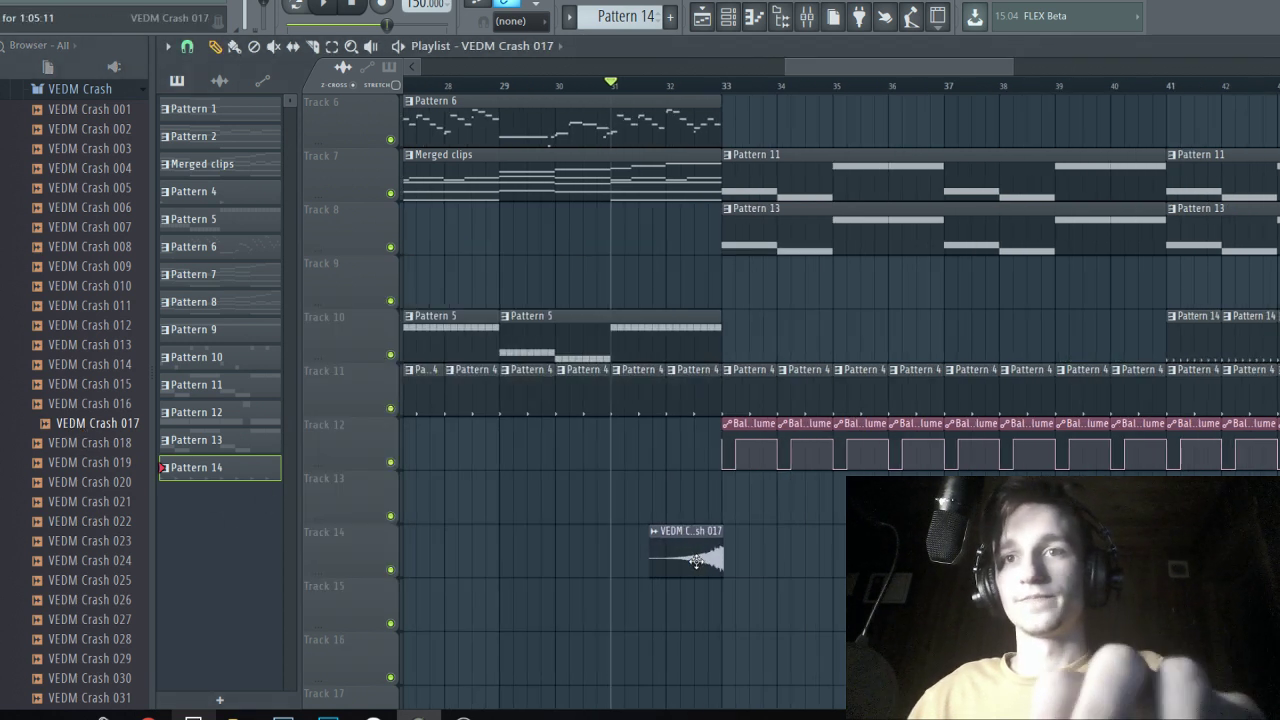
key("F9")
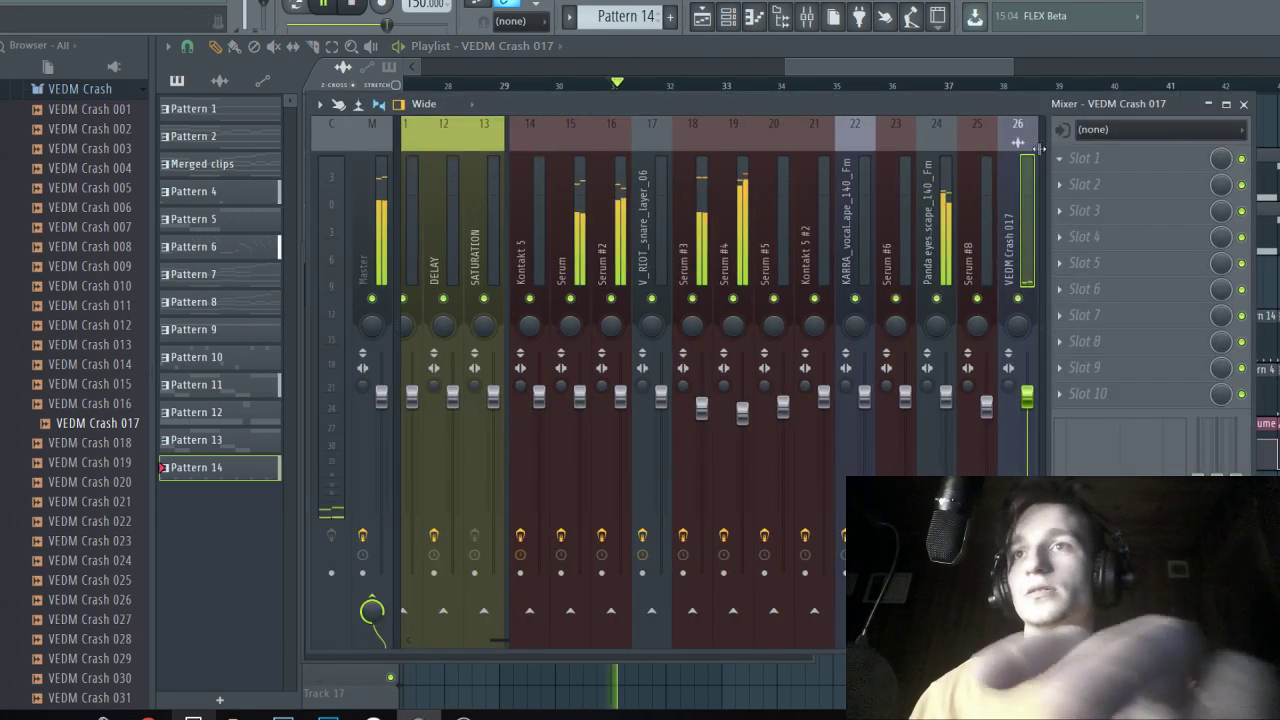
key("F9")
left_click(816, 30)
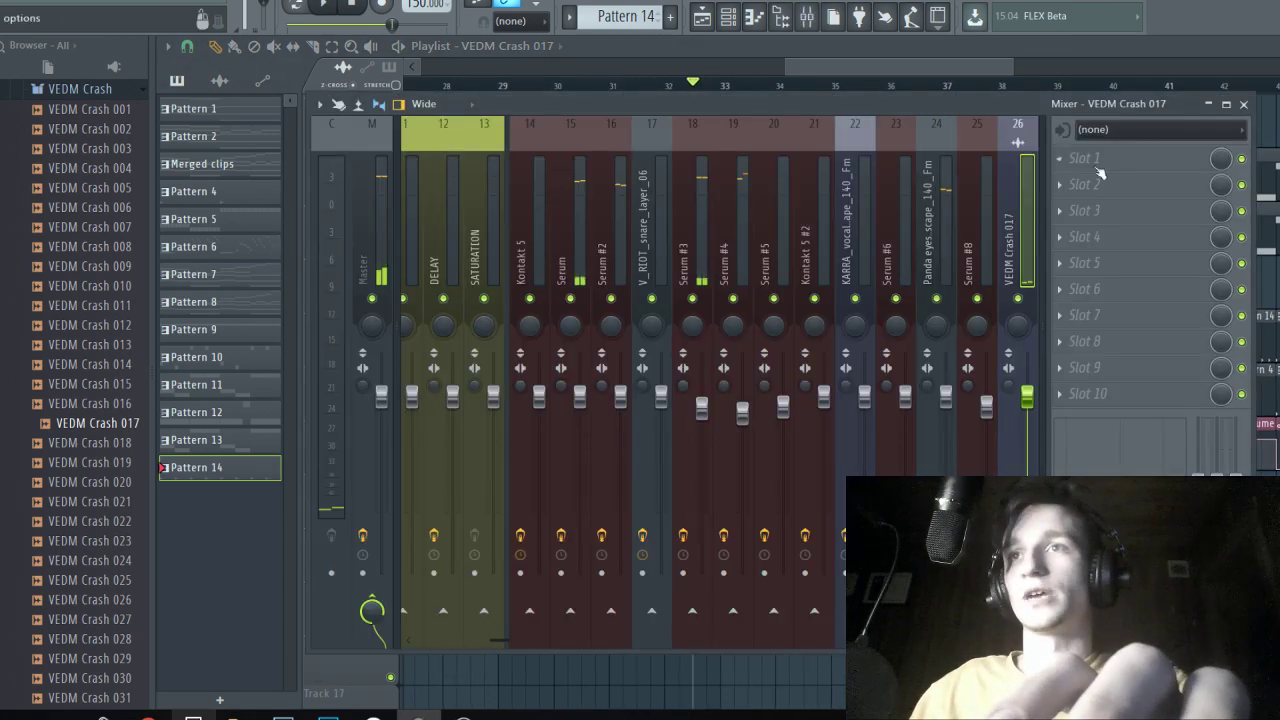
left_click(1070, 160)
mouse_move(1084, 180)
left_click(740, 389)
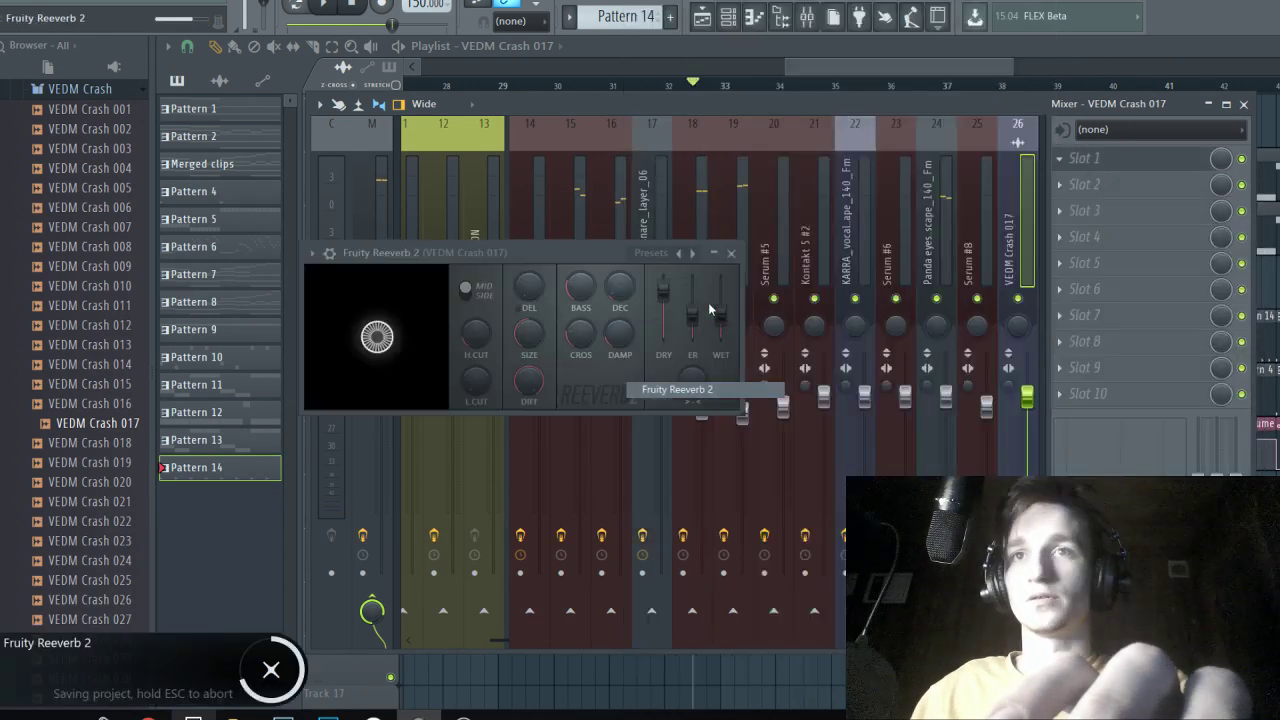
left_click(837, 90)
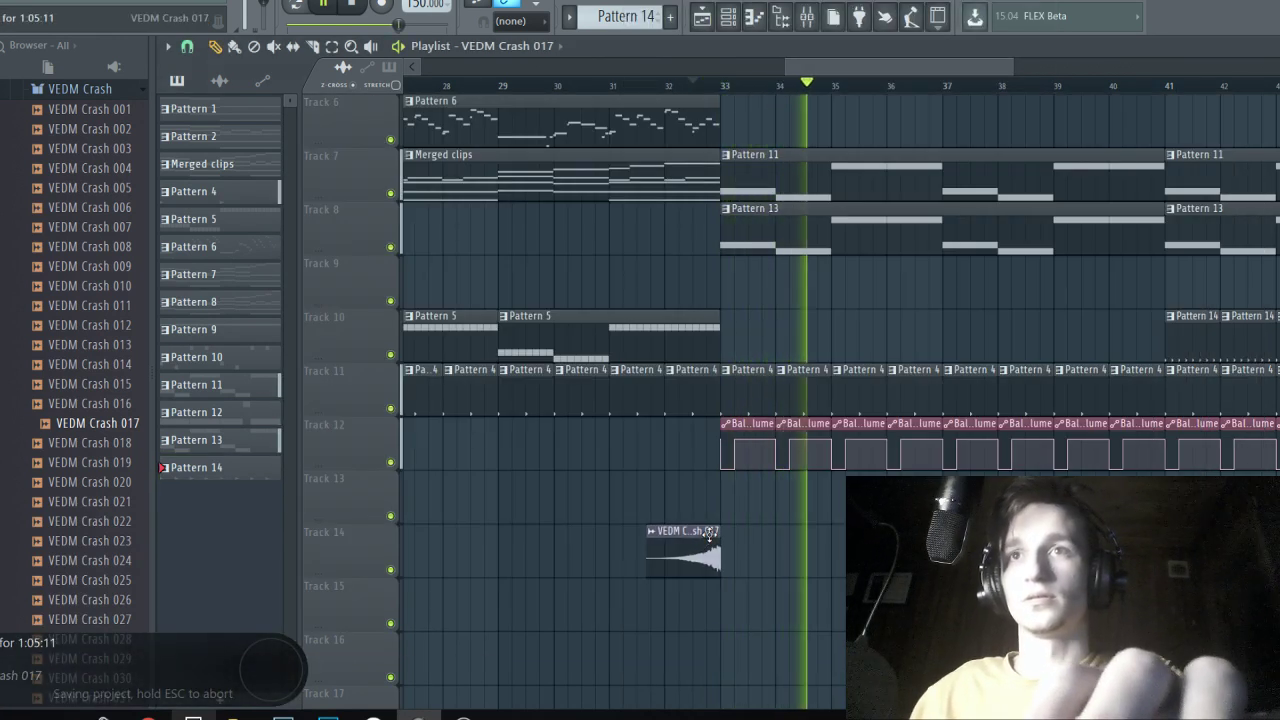
scroll(745, 517, "up", 2, "ctrl")
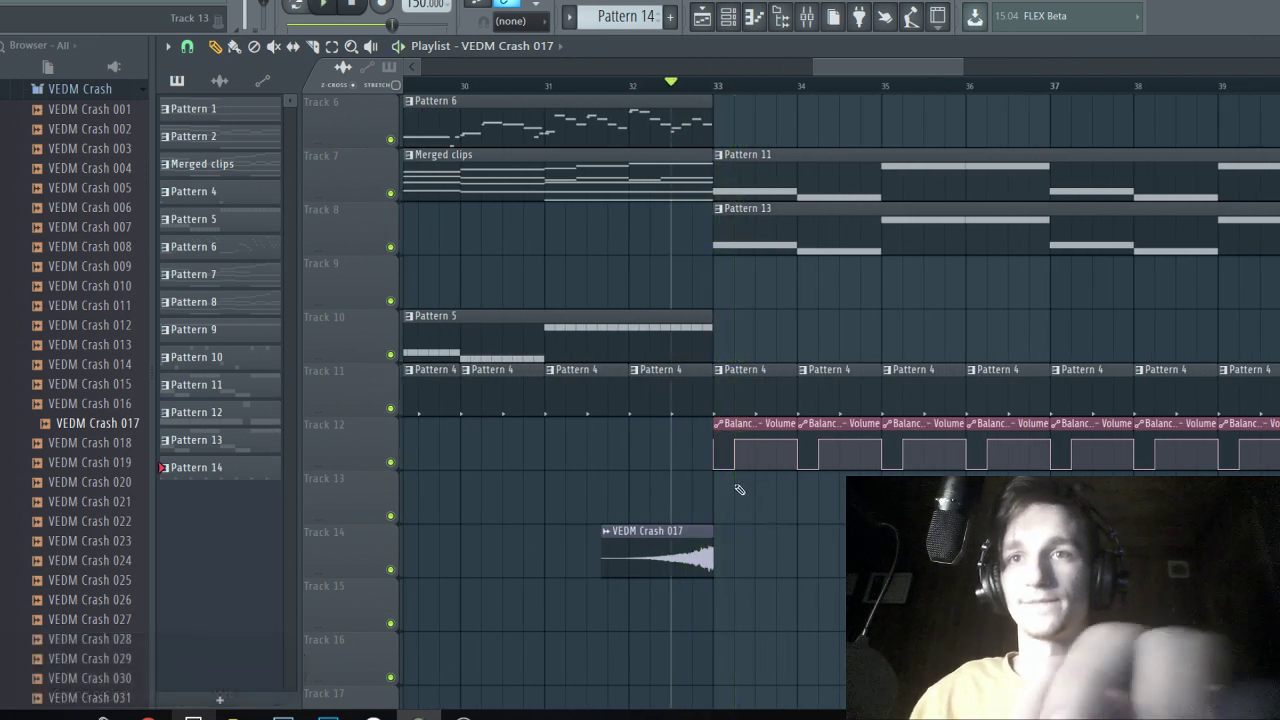
Delete the repeated Balance - Chords - Volume clips on Track 12 and extend the first one to about bar 47.
scroll(737, 491, "down", 4, "ctrl")
right_click(993, 447)
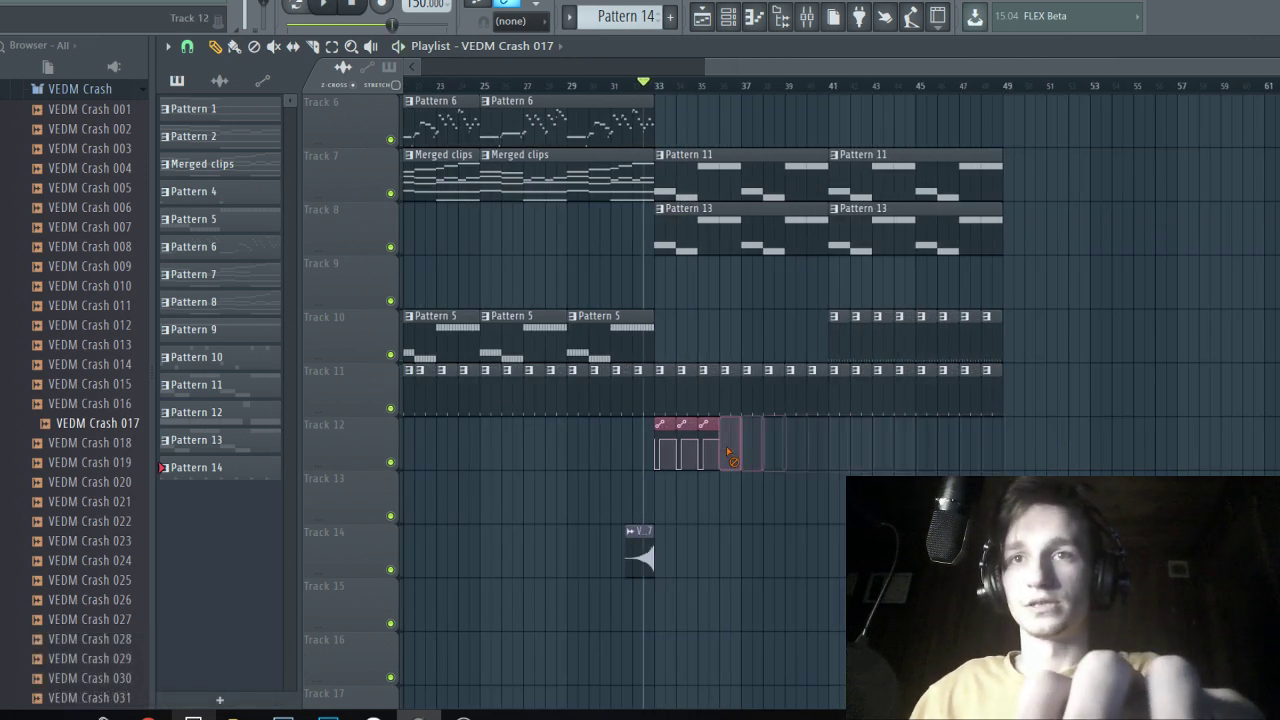
scroll(692, 454, "up", 2, "ctrl")
left_click_drag(668, 427, 1114, 436)
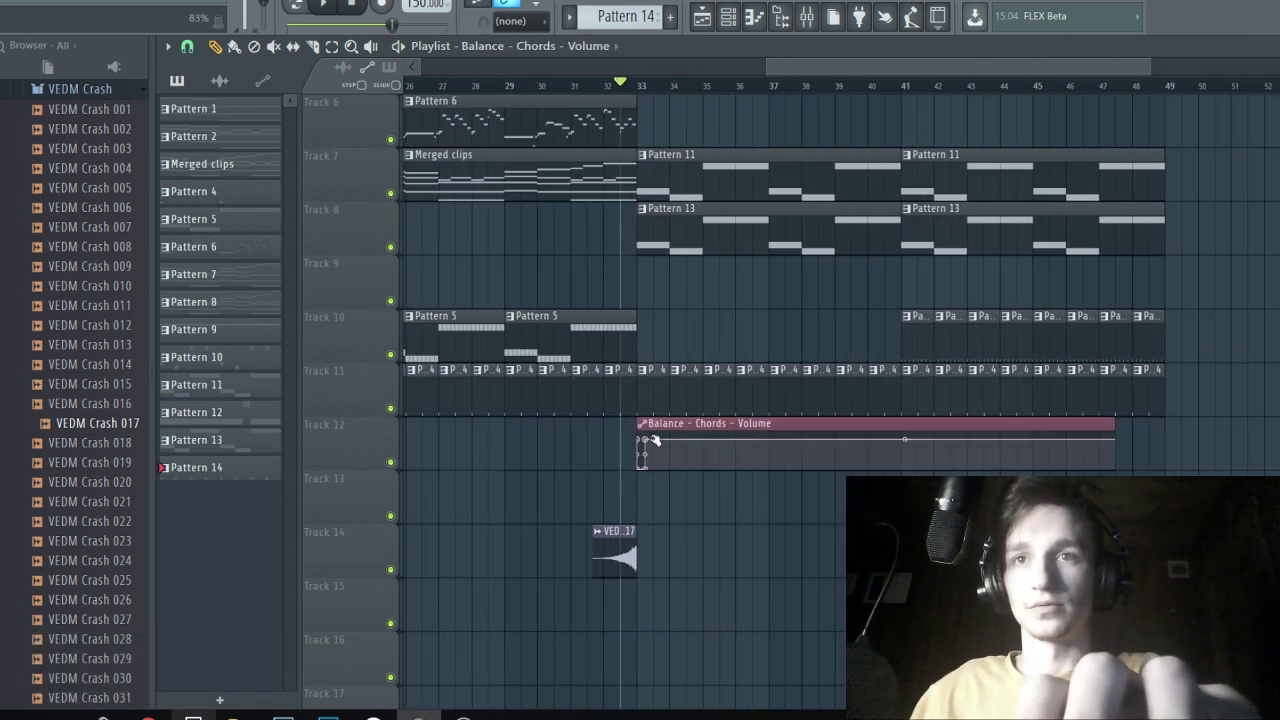
Reshape the volume automation to drop to minimum from bar 33 to 37 and jump back up, and extend its start to about bar 26.
left_click_drag(655, 440, 778, 508)
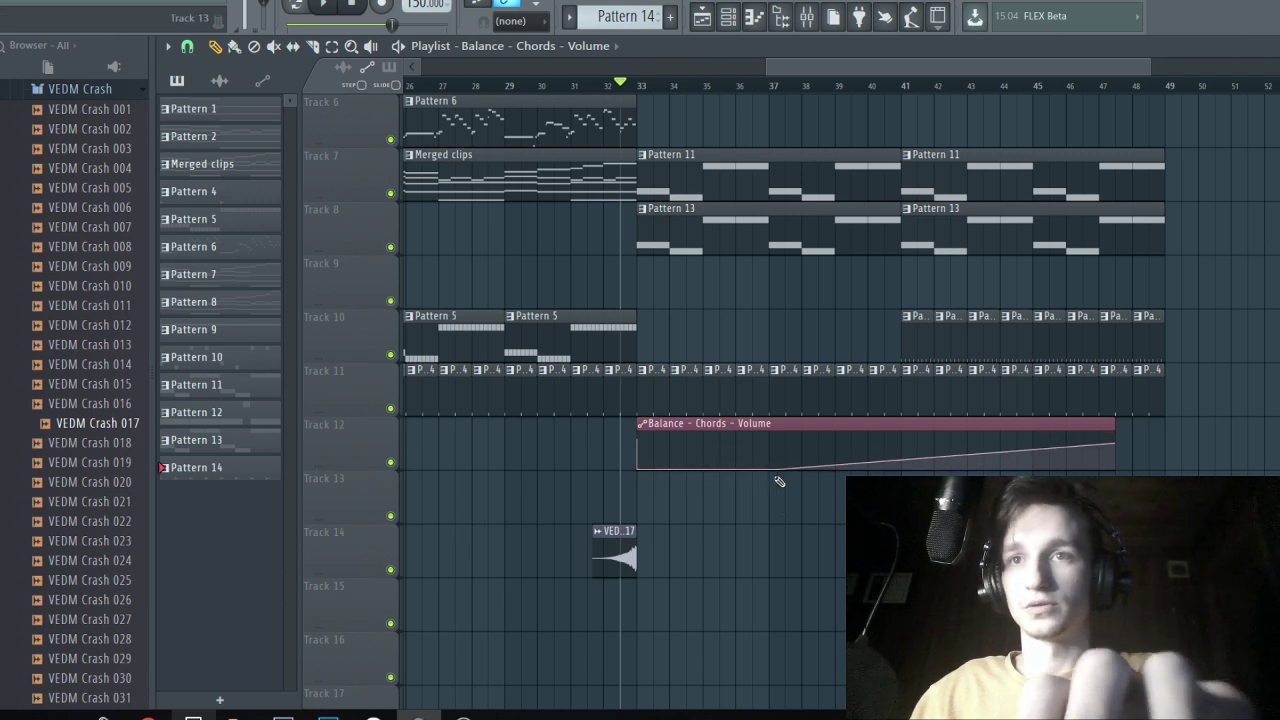
scroll(779, 482, "up", 1)
scroll(772, 480, "up", 1)
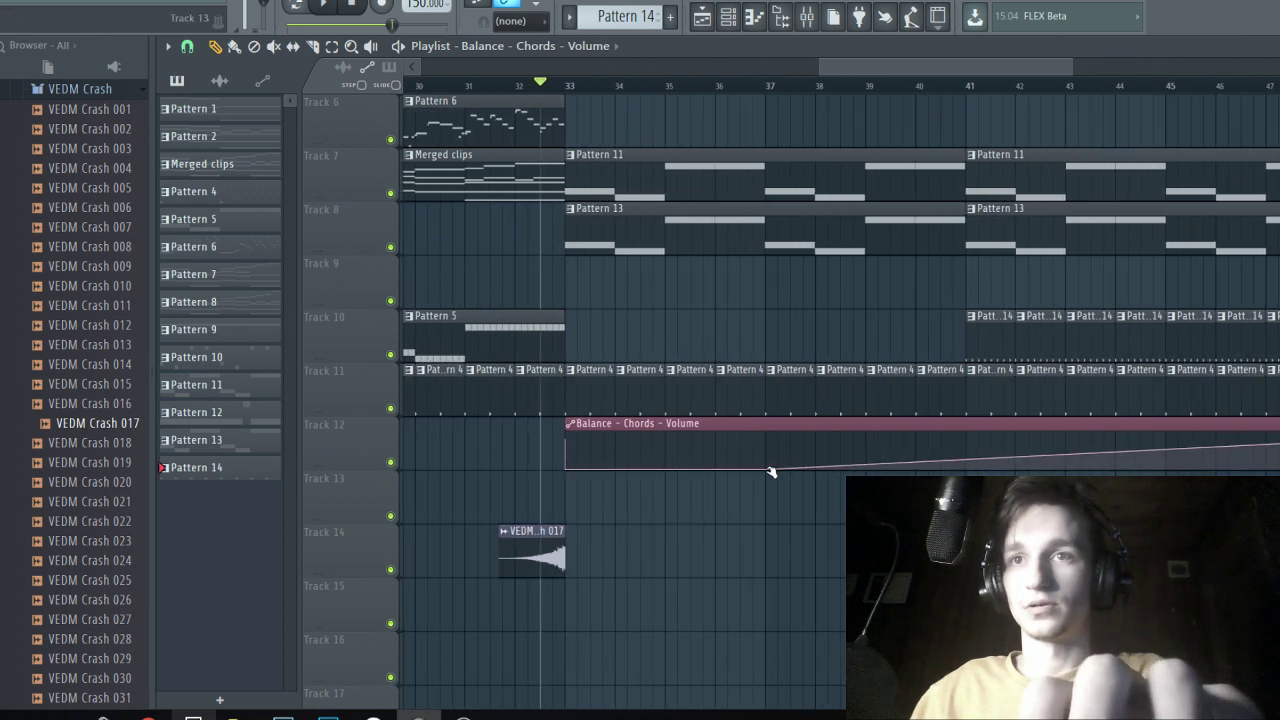
right_click(771, 471)
left_click(854, 671)
scroll(968, 560, "down", 4)
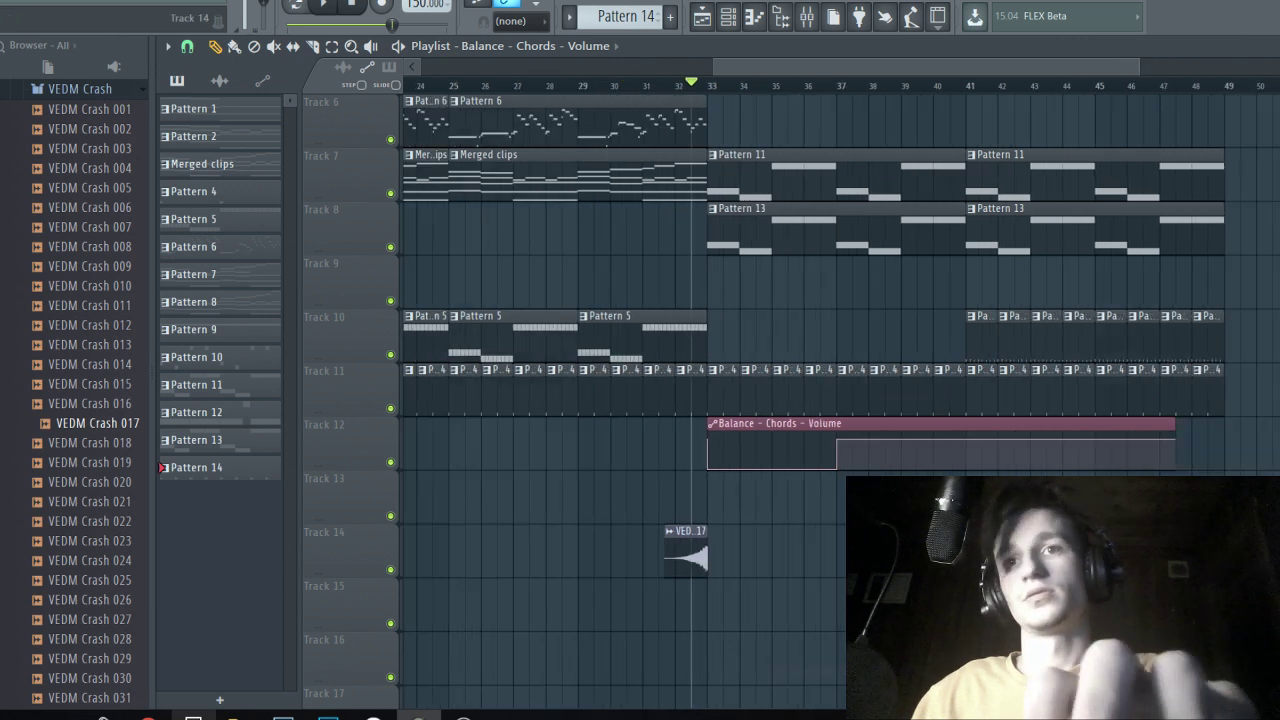
left_click_drag(772, 428, 619, 428)
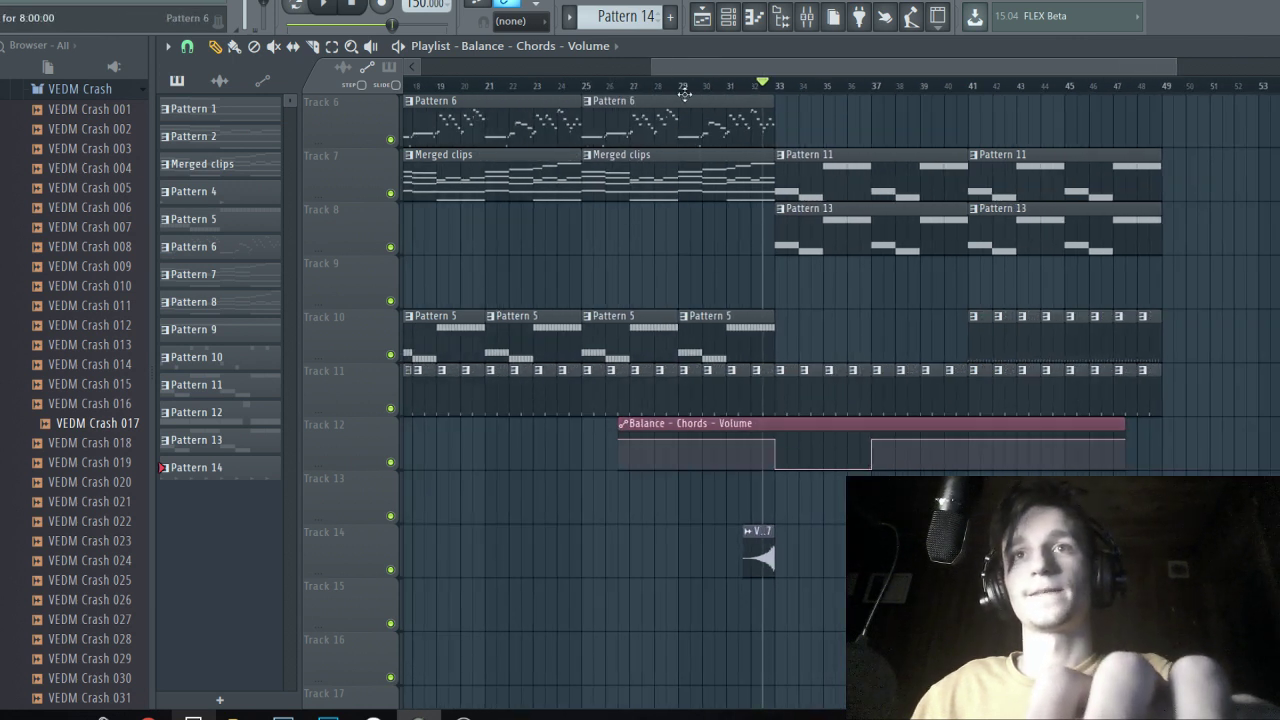
scroll(694, 513, "up", 2)
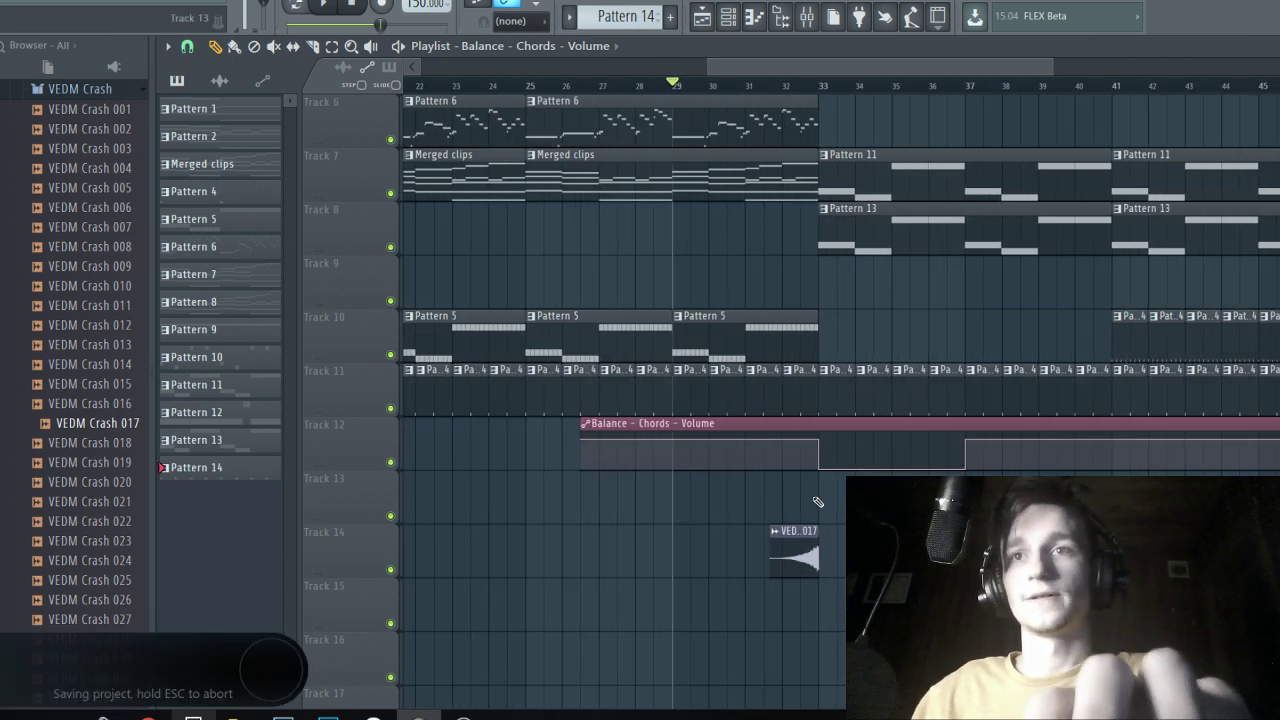
Show the DRUMS group in the channel rack and add an ADSR Sample Manager channel.
scroll(824, 503, "up", 3)
scroll(112, 335, "up", 2)
scroll(113, 337, "up", 2)
left_click(113, 286)
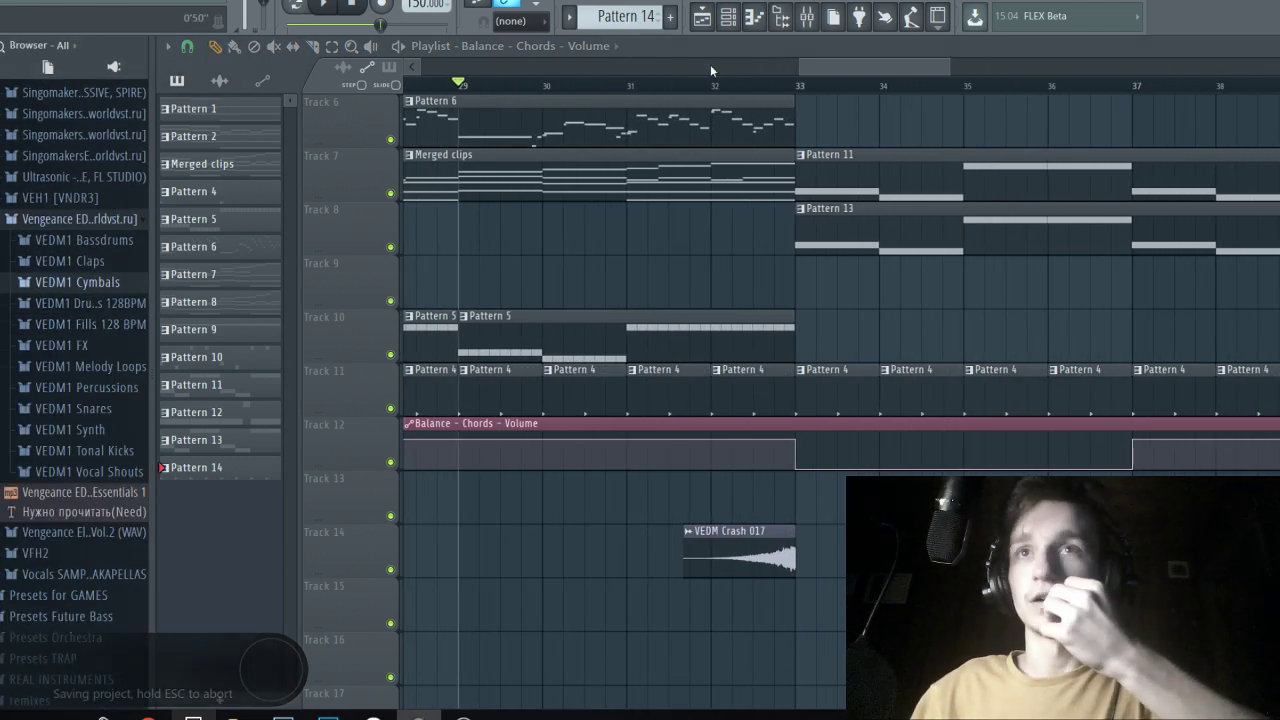
left_click(728, 17)
left_click(512, 161)
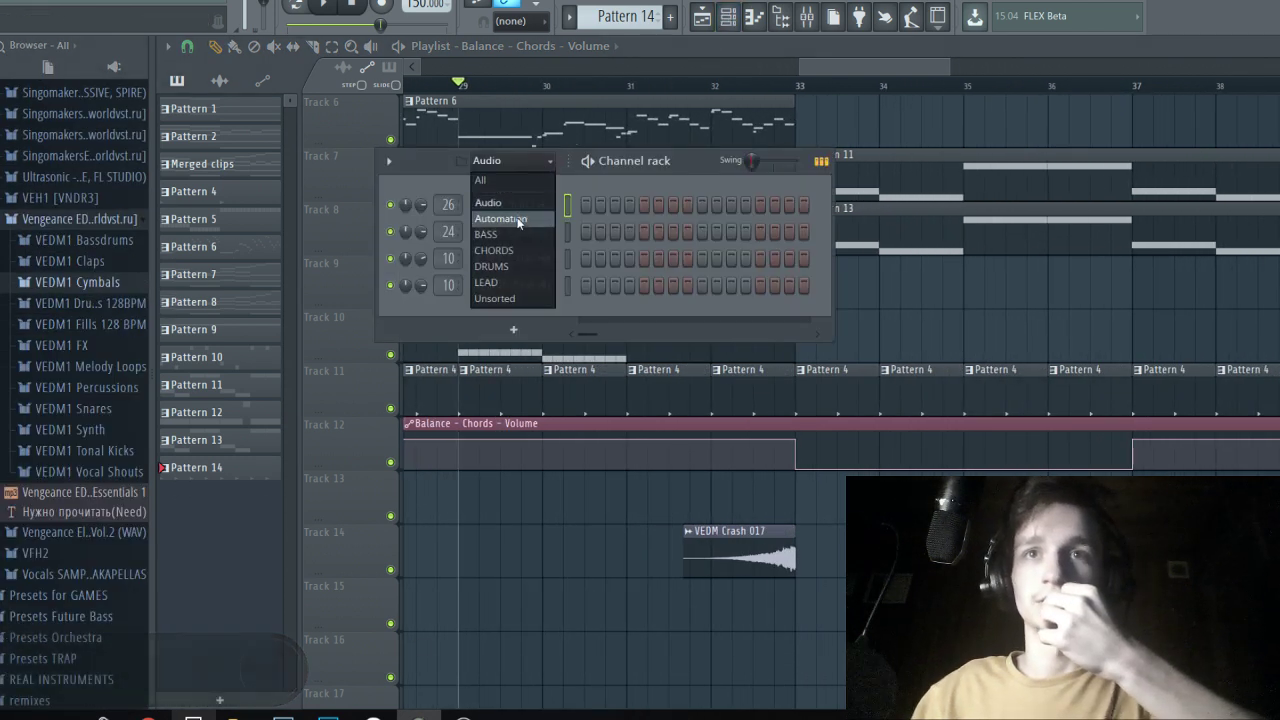
left_click(514, 267)
left_click(514, 409)
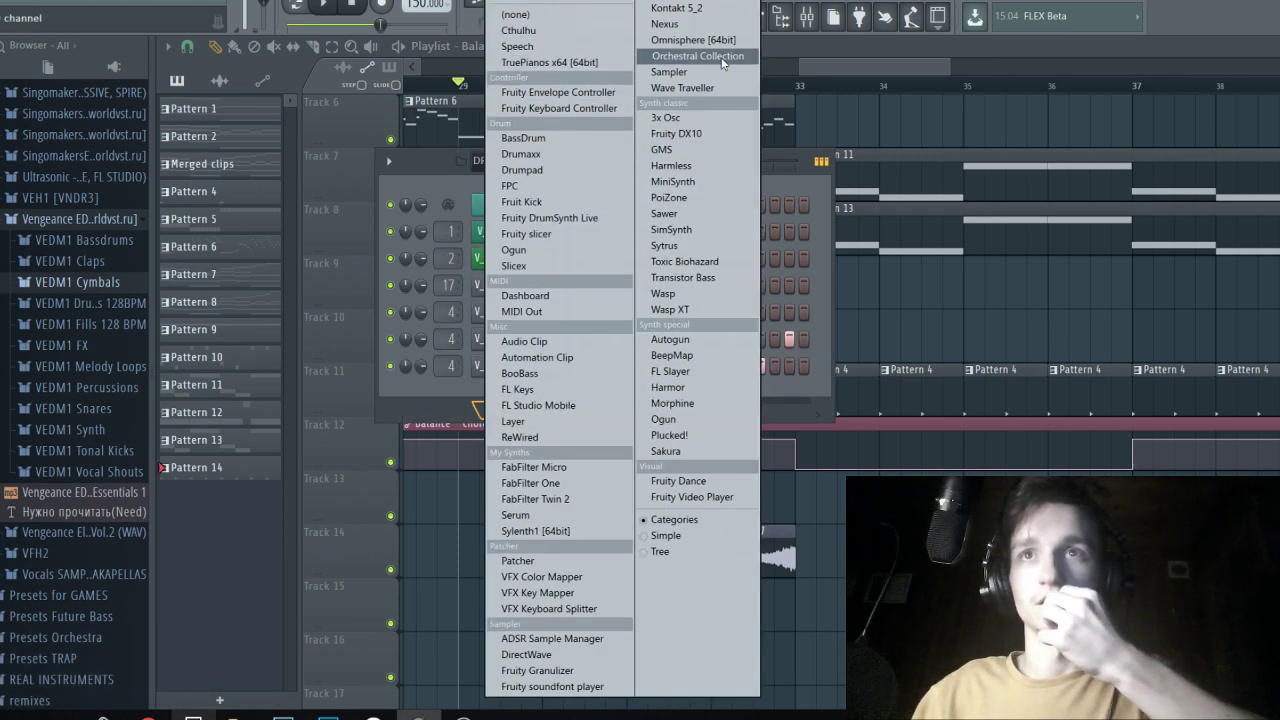
left_click(589, 642)
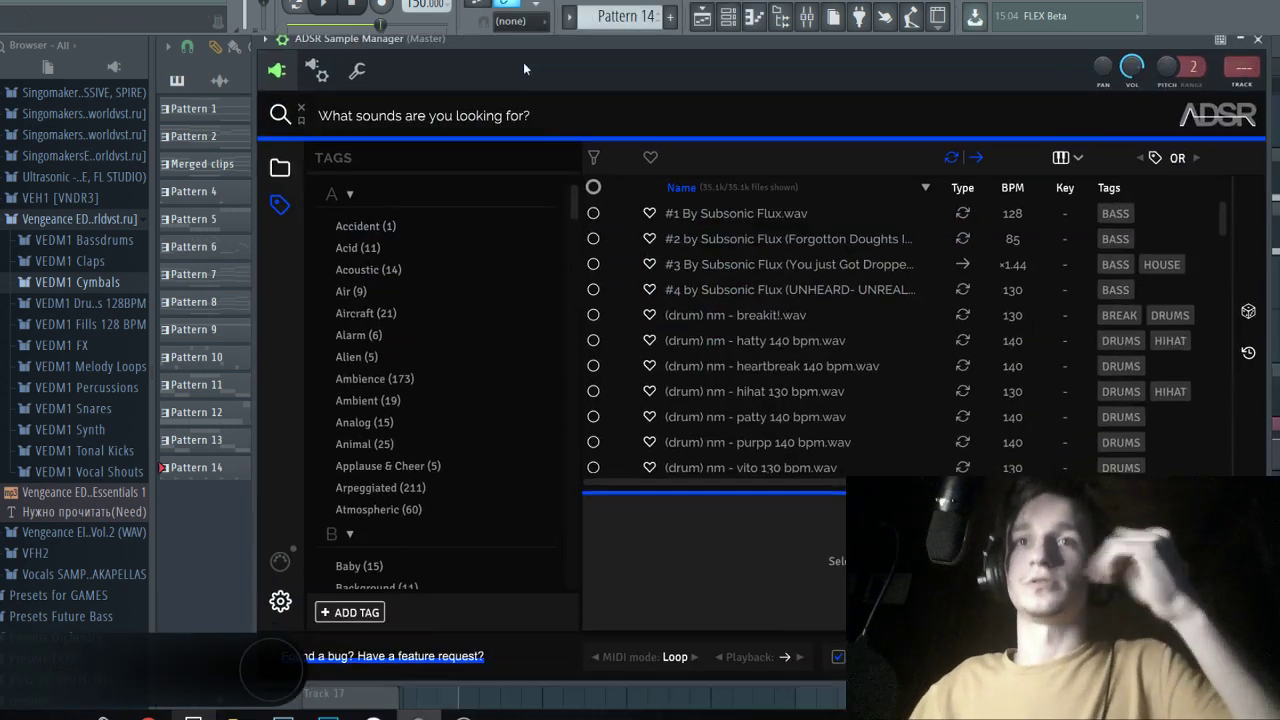
Search the sample library for toms and audition the first results, including both 160 Bpm_Reverb Movie Toms Seq loops.
type("t")
key("BackSpace")
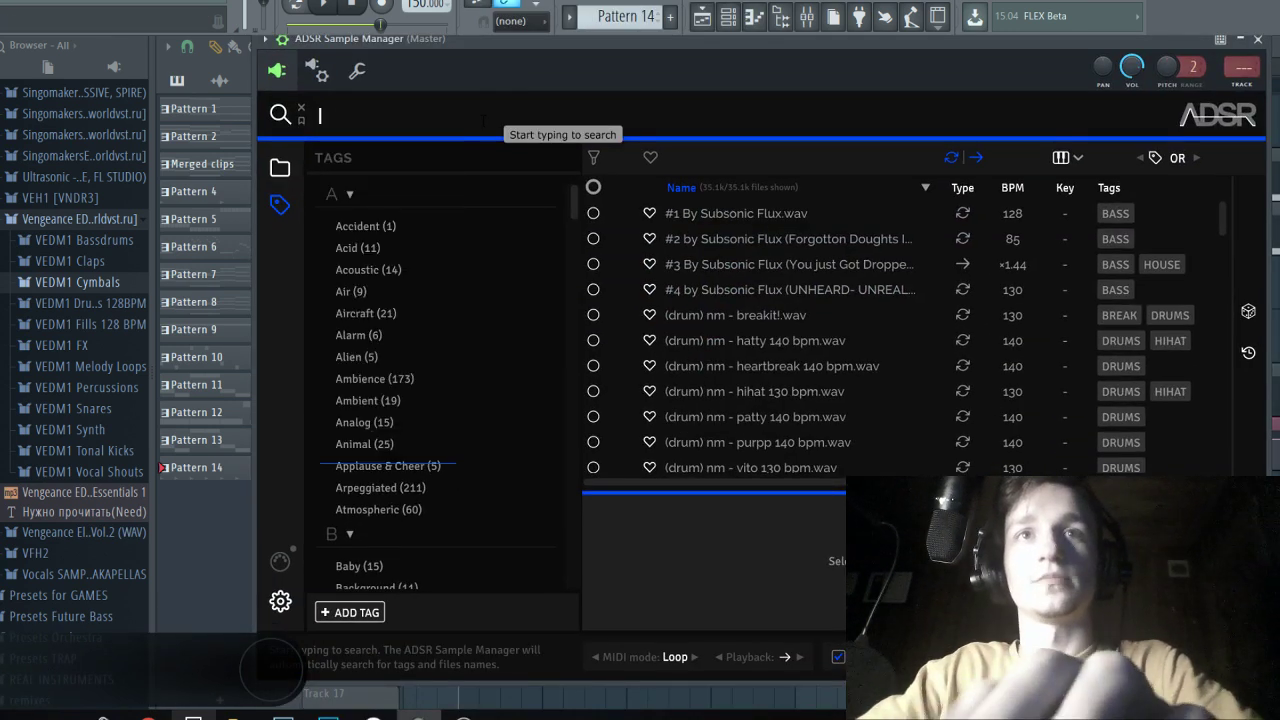
key("Return")
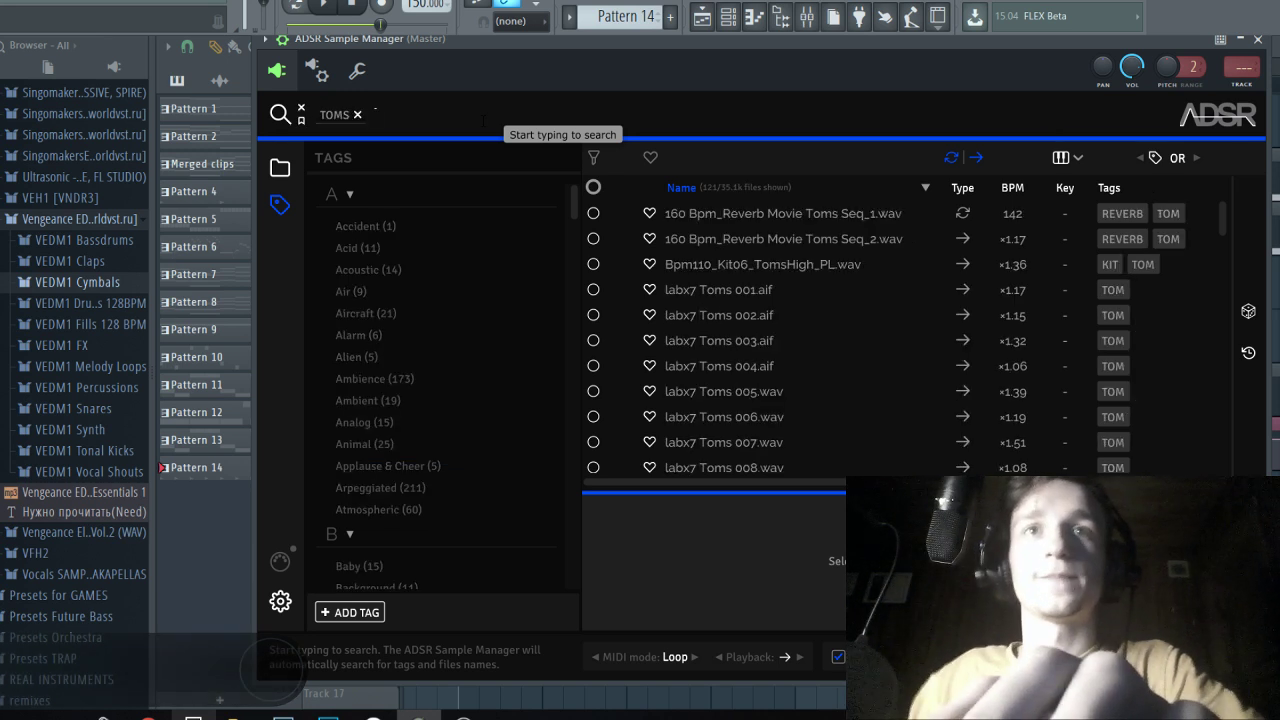
left_click(627, 213)
left_click(627, 240)
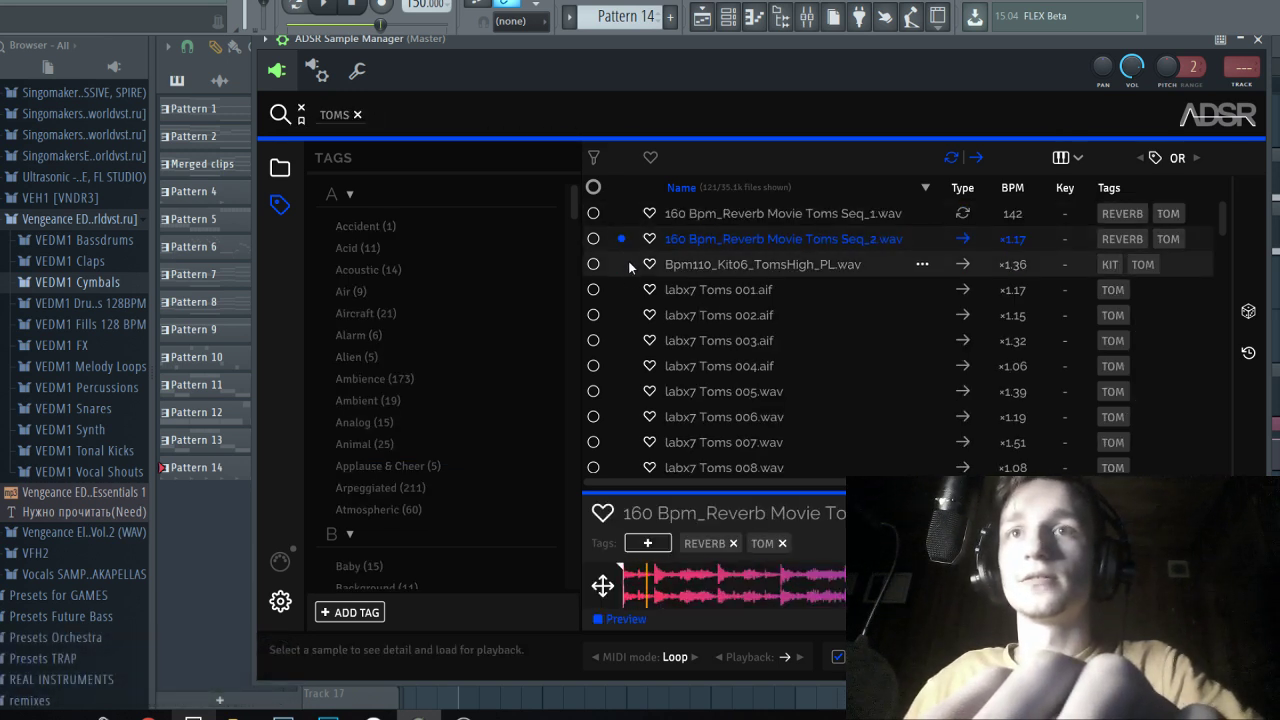
left_click(628, 262)
left_click(625, 289)
scroll(624, 300, "down", 2)
left_click(624, 301)
Audition the remaining labx7 Toms samples one after another up to labx7 Toms 013.
scroll(624, 302, "down", 1)
key("Down")
key("Down")
key("Down")
key("Down")
key("Down")
key("Down")
key("Down")
key("Down")
key("Down")
key("Down")
key("Down")
key("Down")
key("Down")
key("Down")
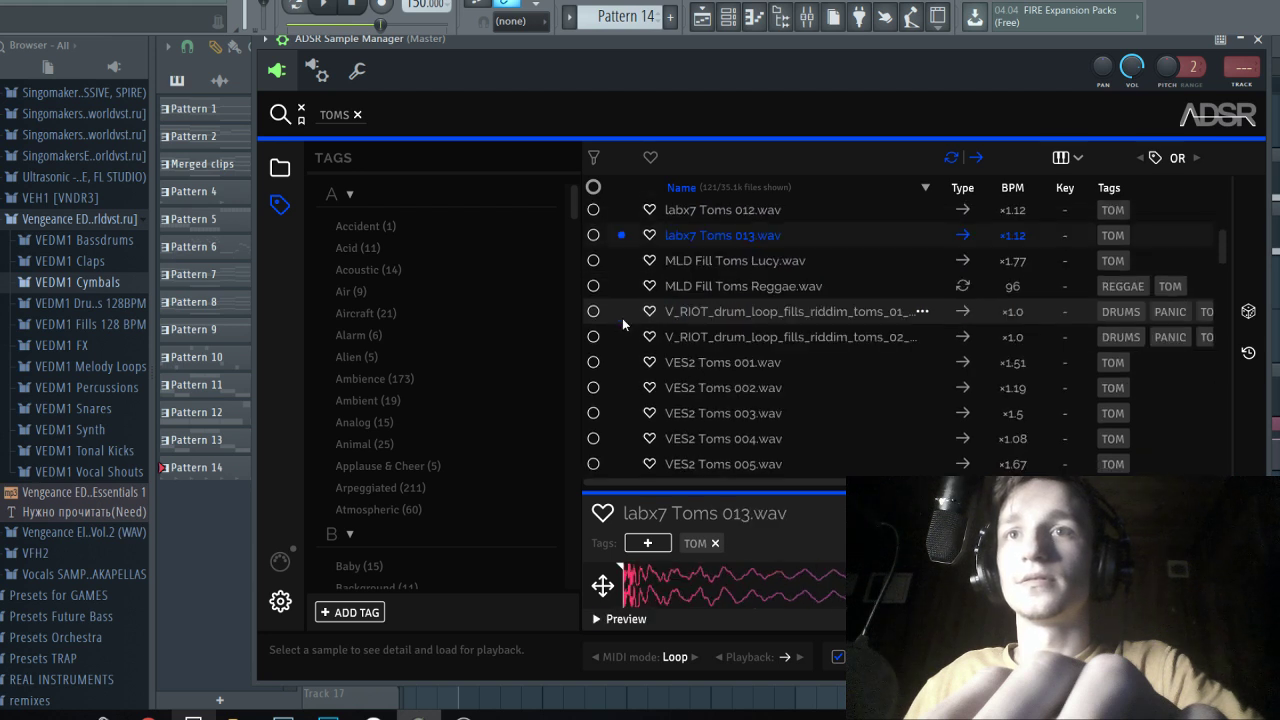
Compare the fills MLD Fill Toms Lucy, MLD Fill Toms Reggae and V_RIOT_drum_loop_fills_riddim_toms_01.
left_click(619, 260)
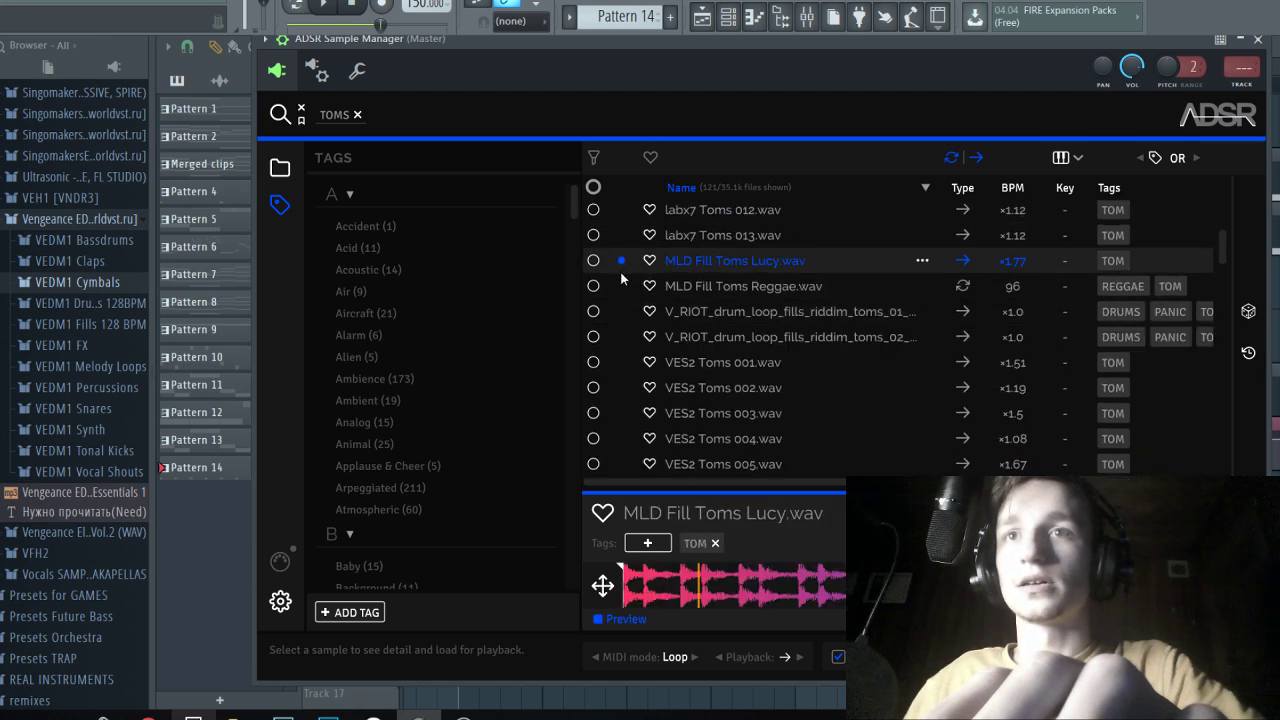
left_click(620, 286)
left_click(617, 311)
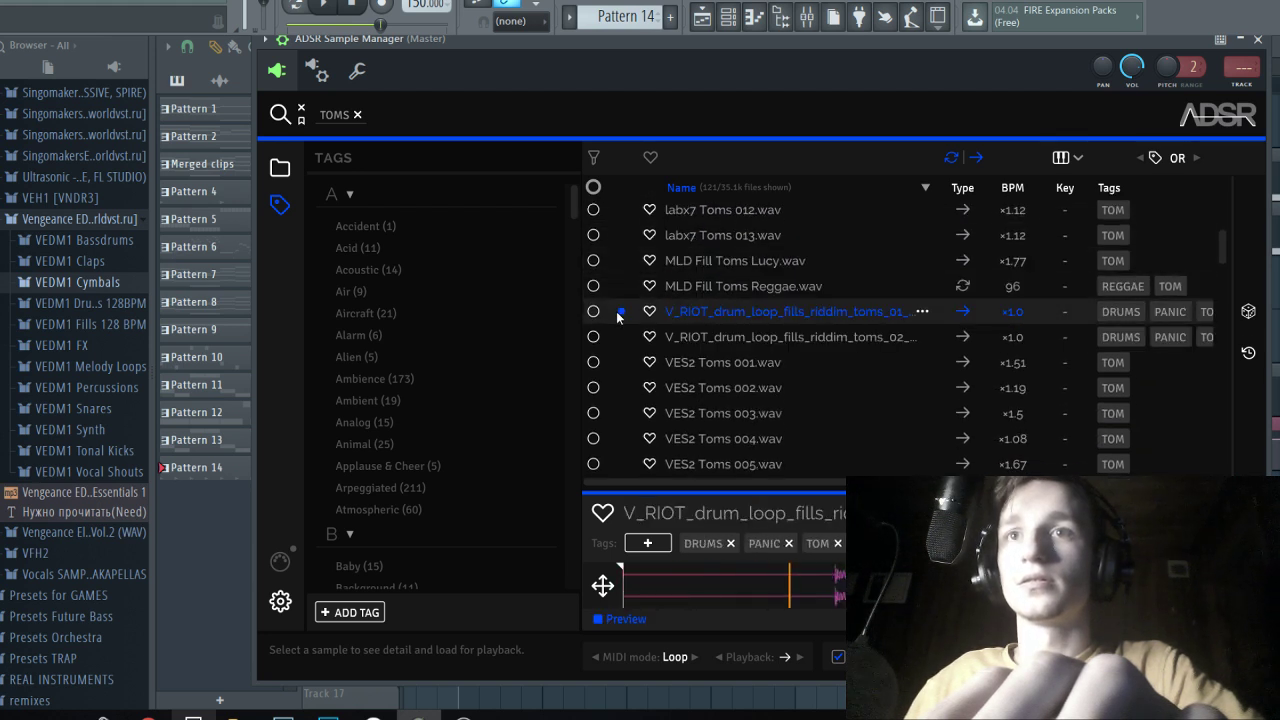
left_click(618, 288)
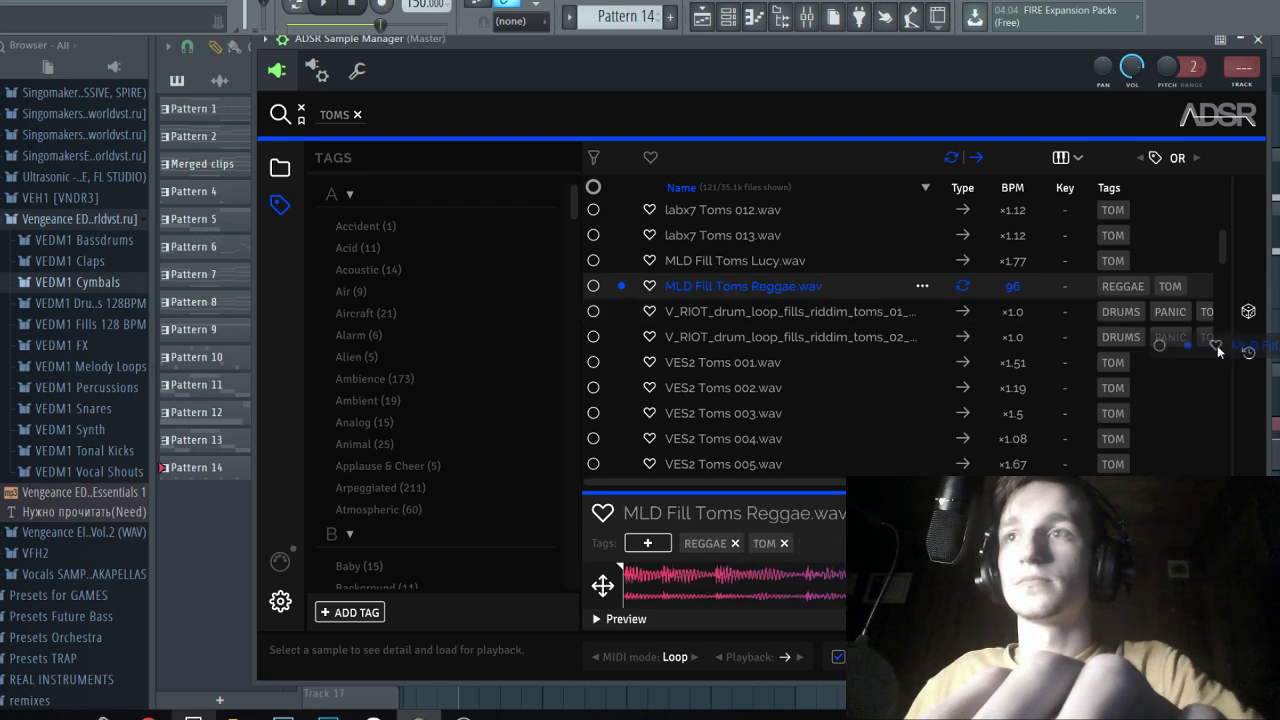
Add MLD Fill Toms Reggae to the playlist and position its clip on Track 13 at the start of bar 32.
left_click_drag(1218, 350, 1100, 333)
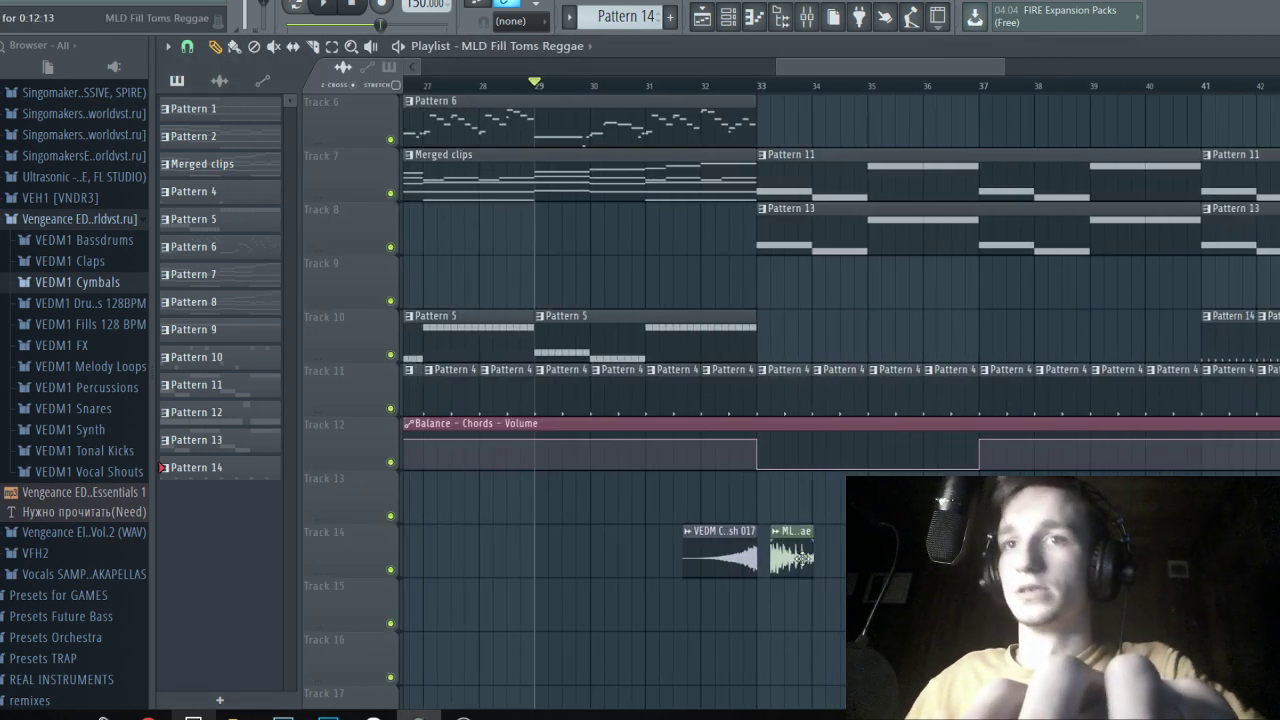
scroll(736, 484, "up", 4)
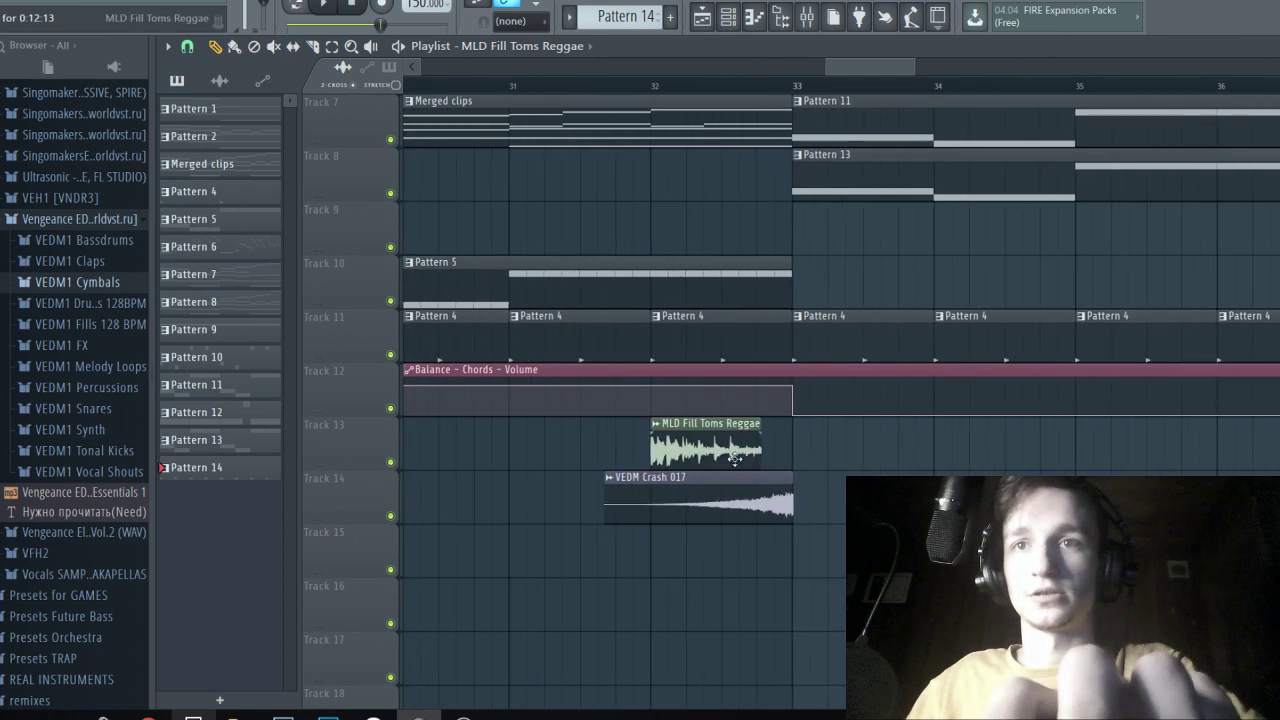
scroll(738, 452, "up", 1)
left_click_drag(736, 452, 695, 450)
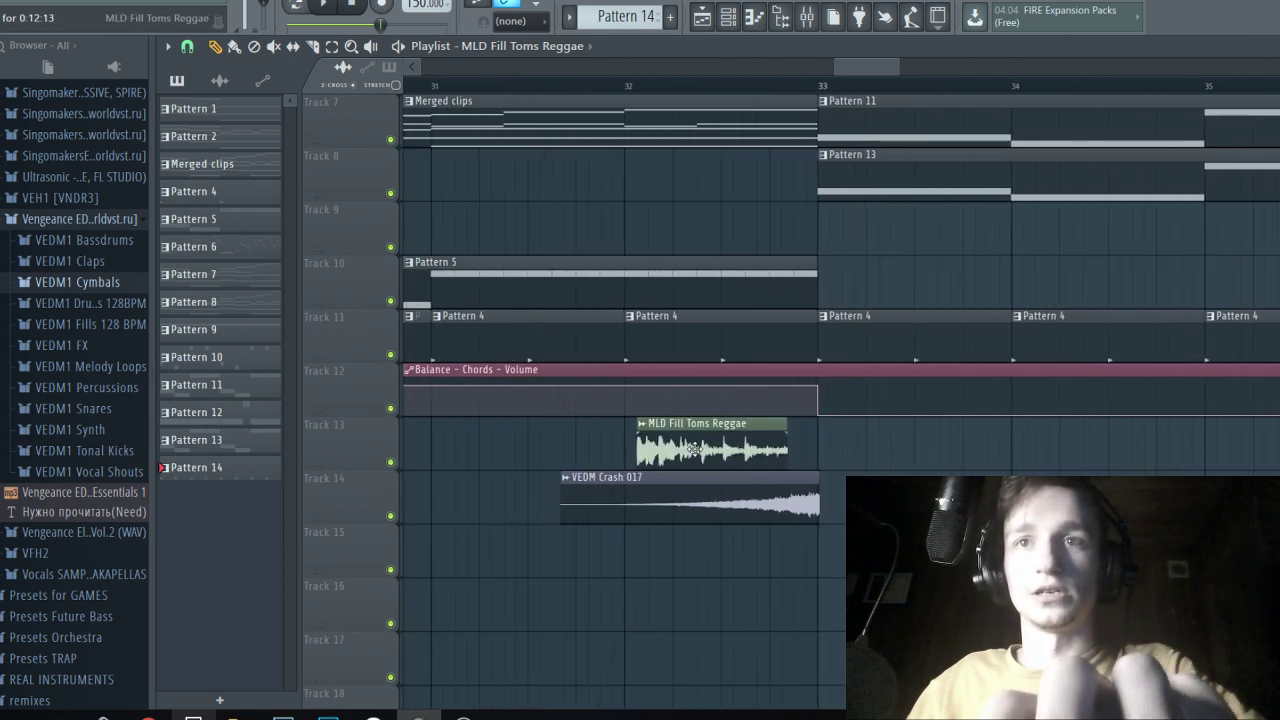
left_click(632, 425)
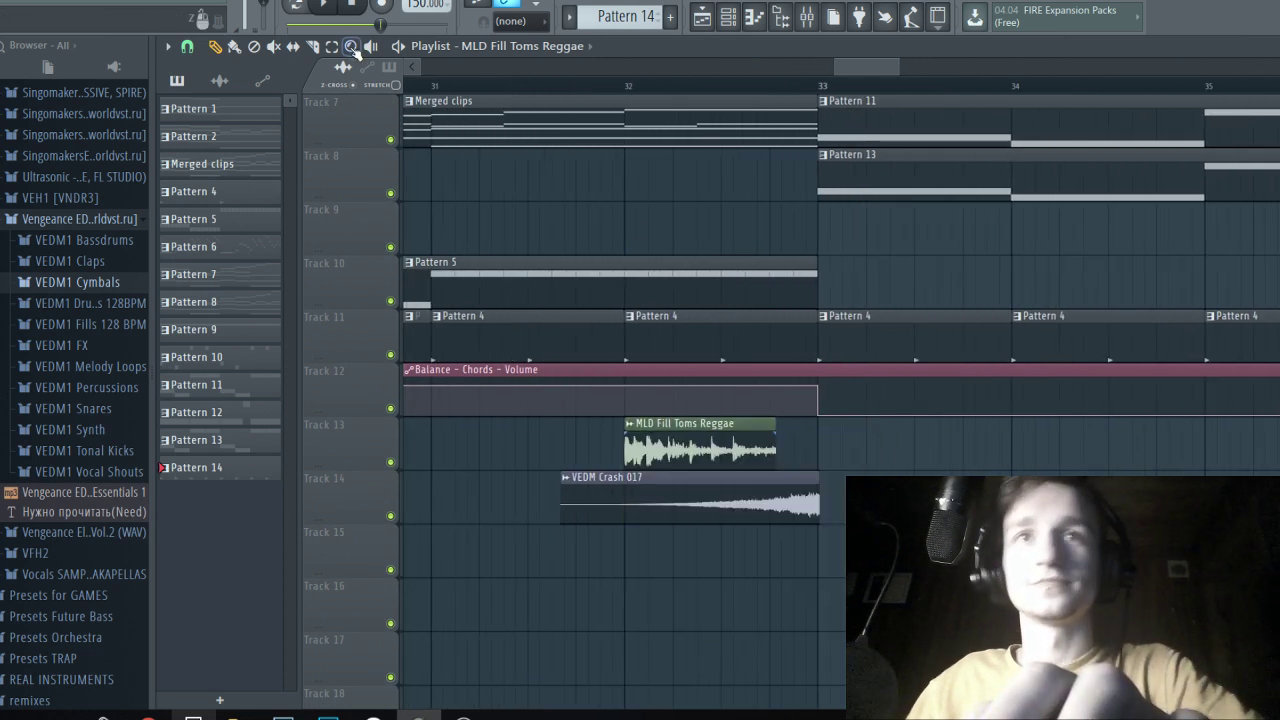
Fit the MLD Fill Toms Reggae clip to the project tempo using the estimated 191.628 BPM and play it from bar 32.
left_click(628, 423)
left_click(805, 523)
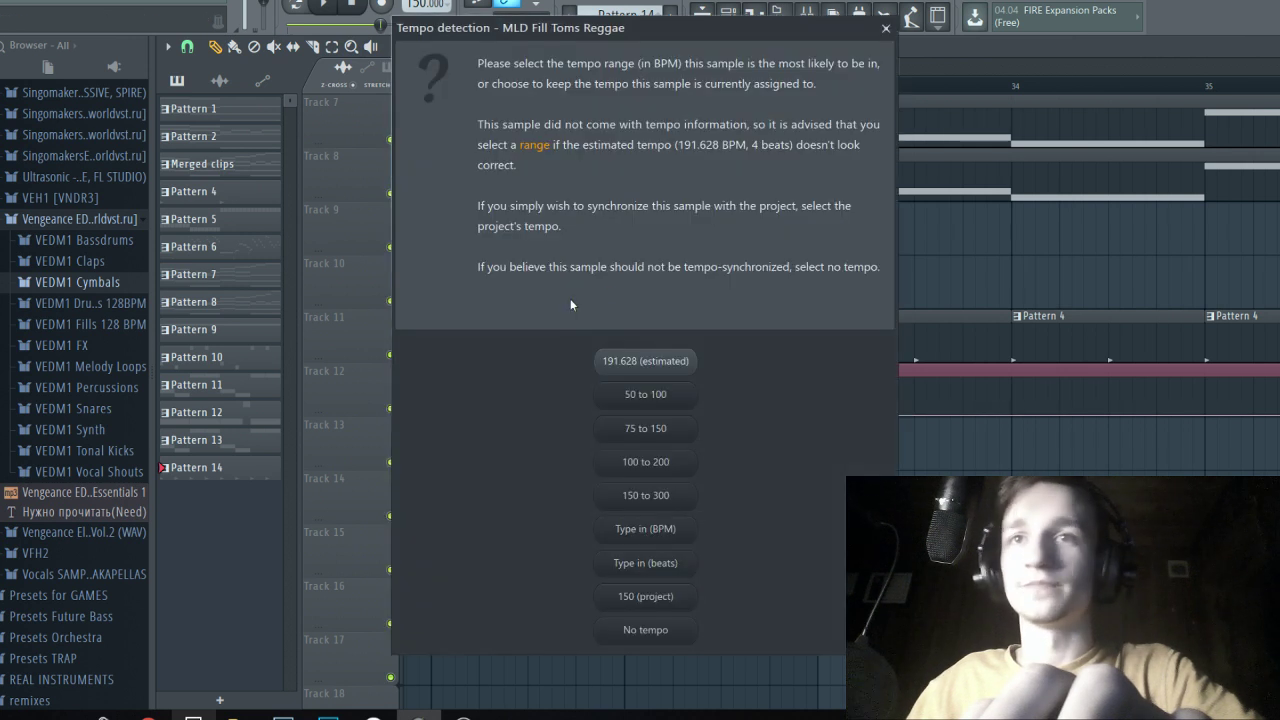
left_click(646, 362)
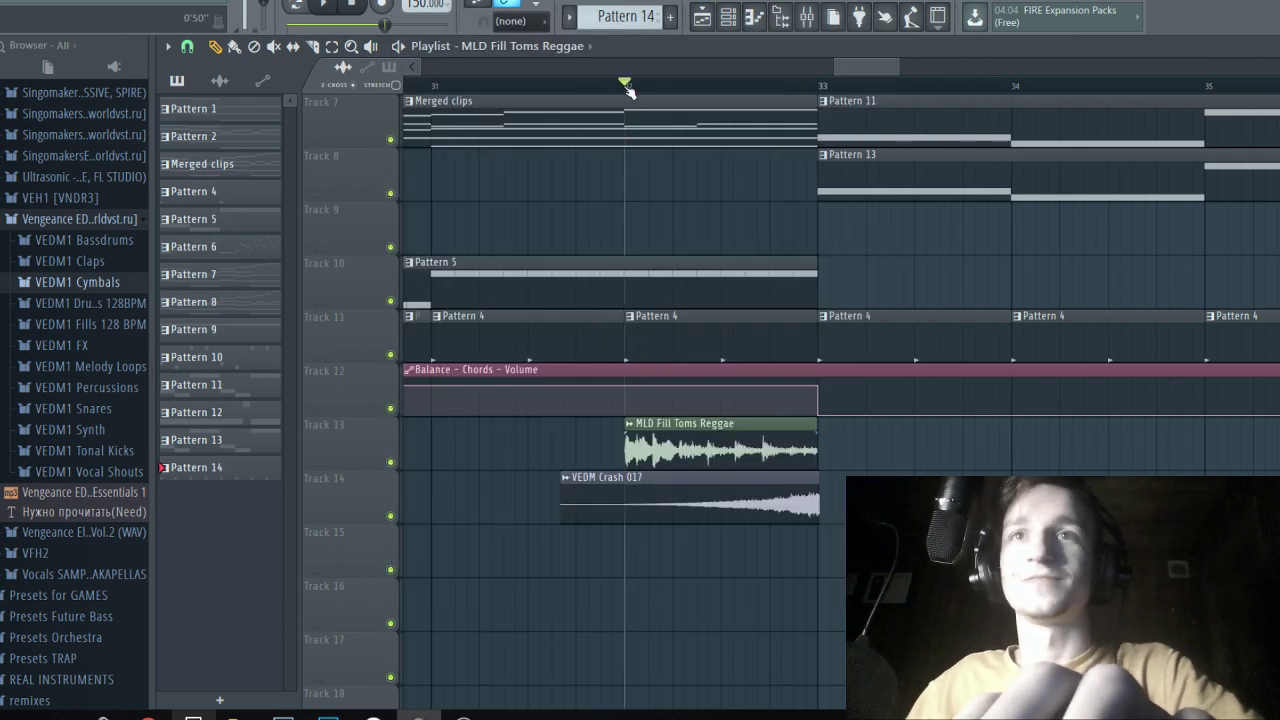
key("space")
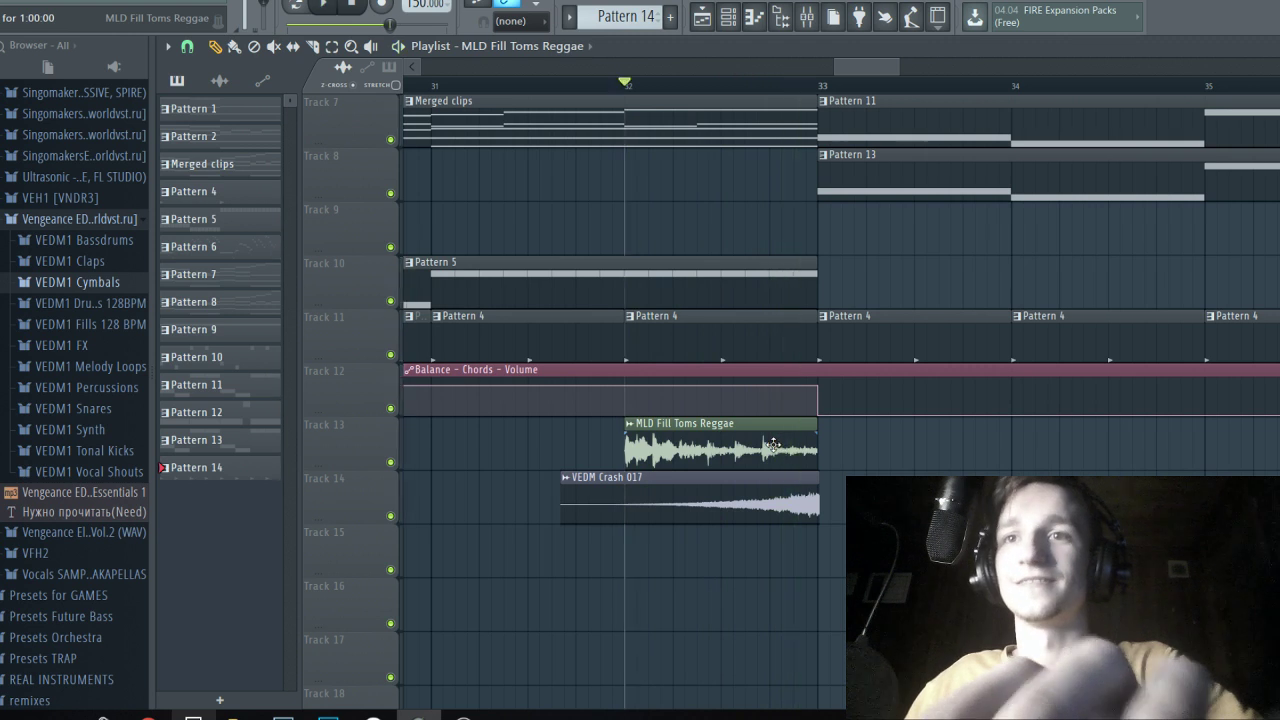
Route the MLD Fill Toms Reggae channel to mixer track 27 and check its level during playback.
double_click(773, 443)
key("F9")
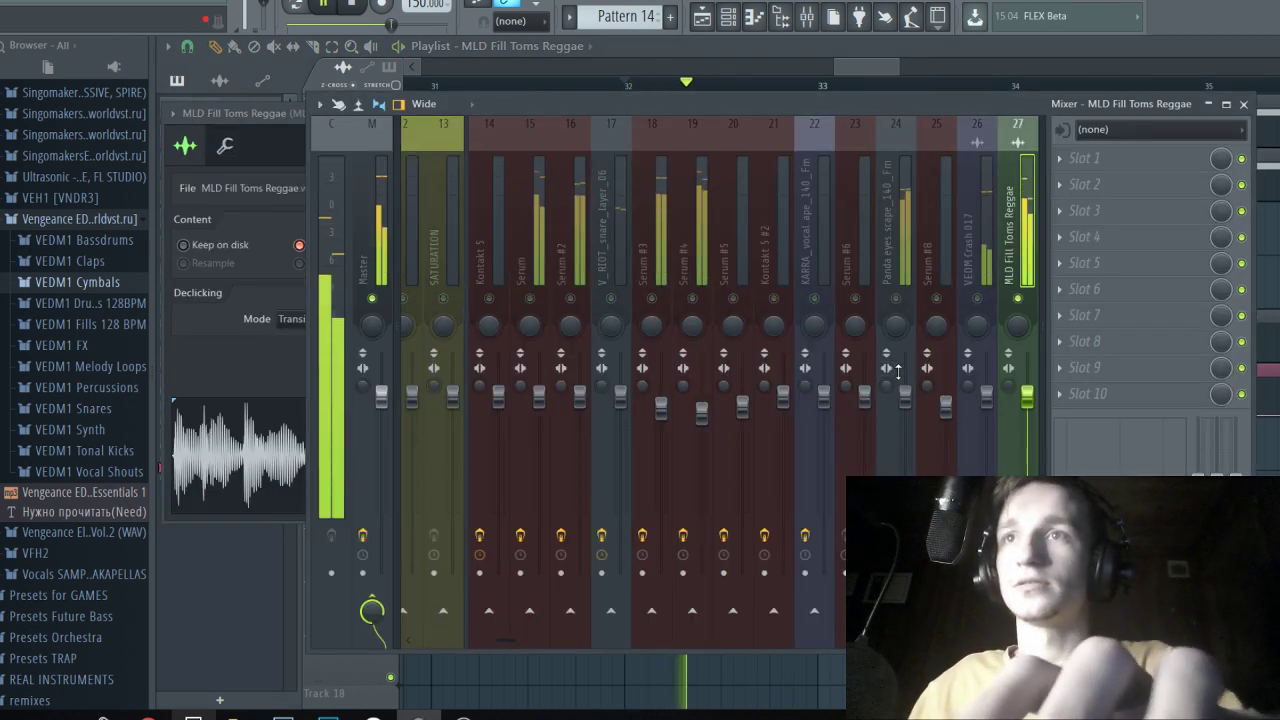
key("space")
left_click(702, 17)
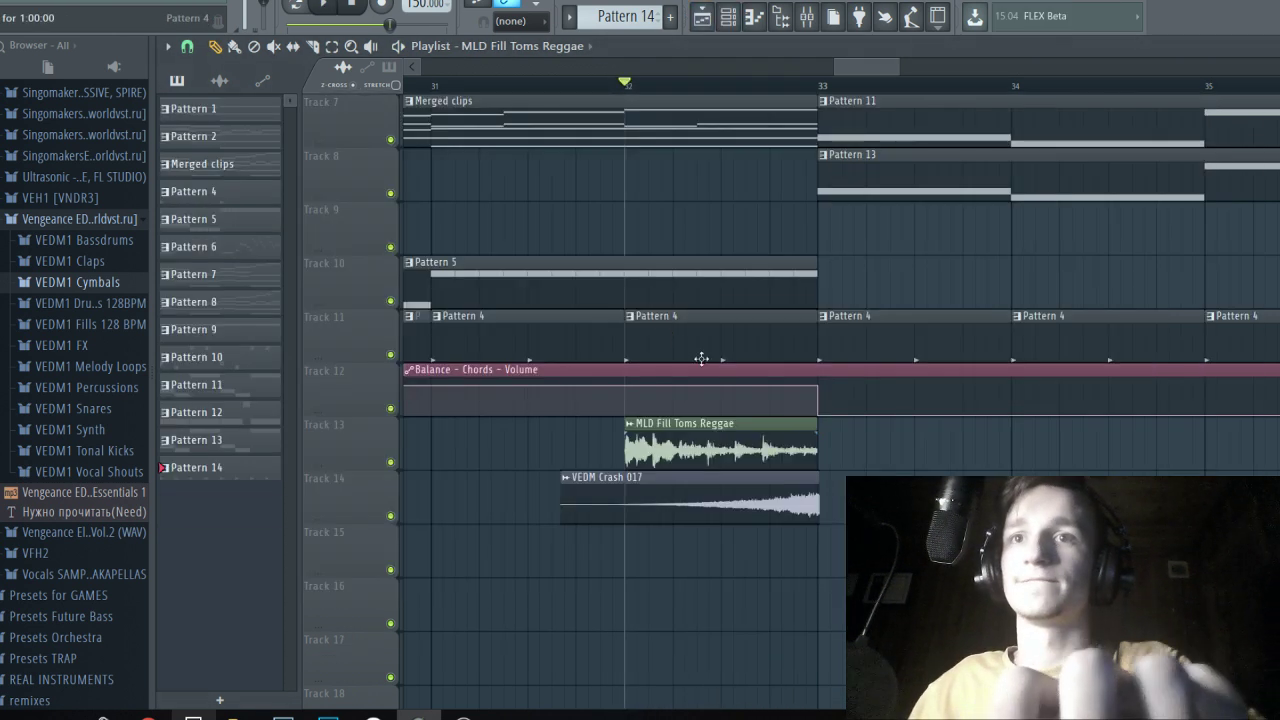
Shorten the MLD Fill Toms Reggae clip to half a bar ending at bar 33 and play the transition.
left_click_drag(806, 436, 714, 436)
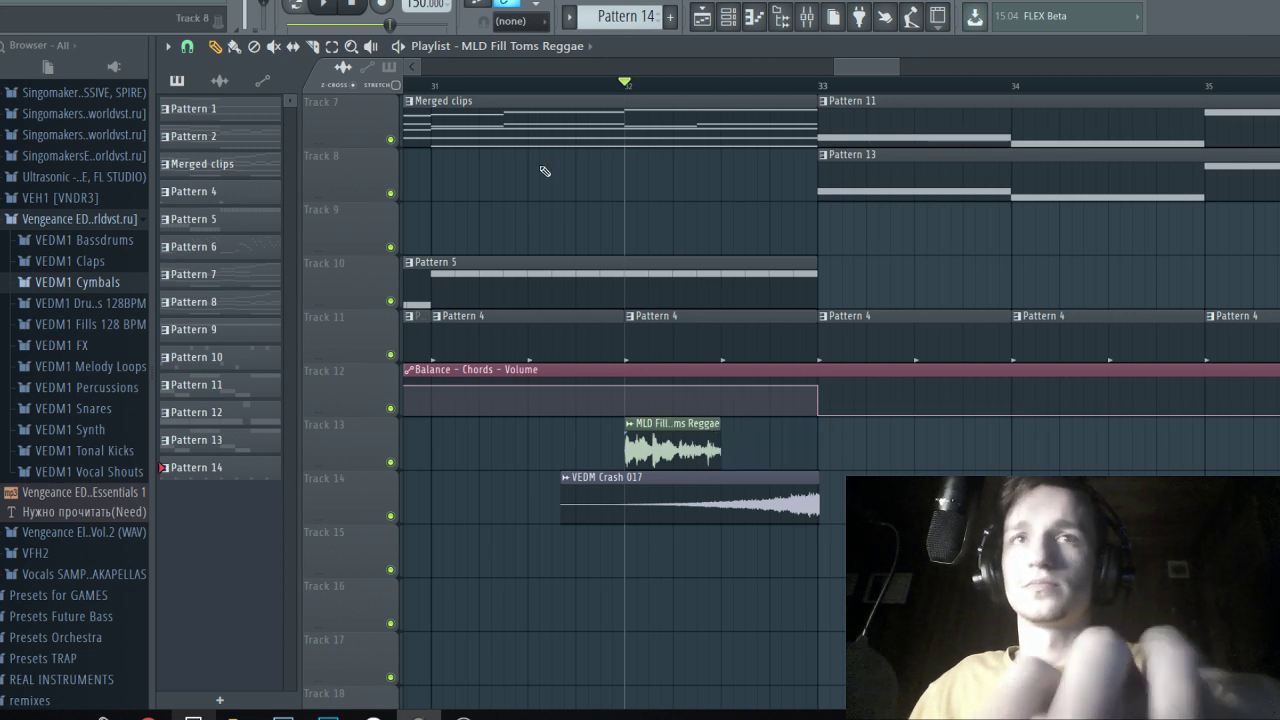
key("ctrl+z")
mouse_move(818, 438)
left_mouse_down()
mouse_move(698, 449)
mouse_move(760, 449)
left_mouse_up()
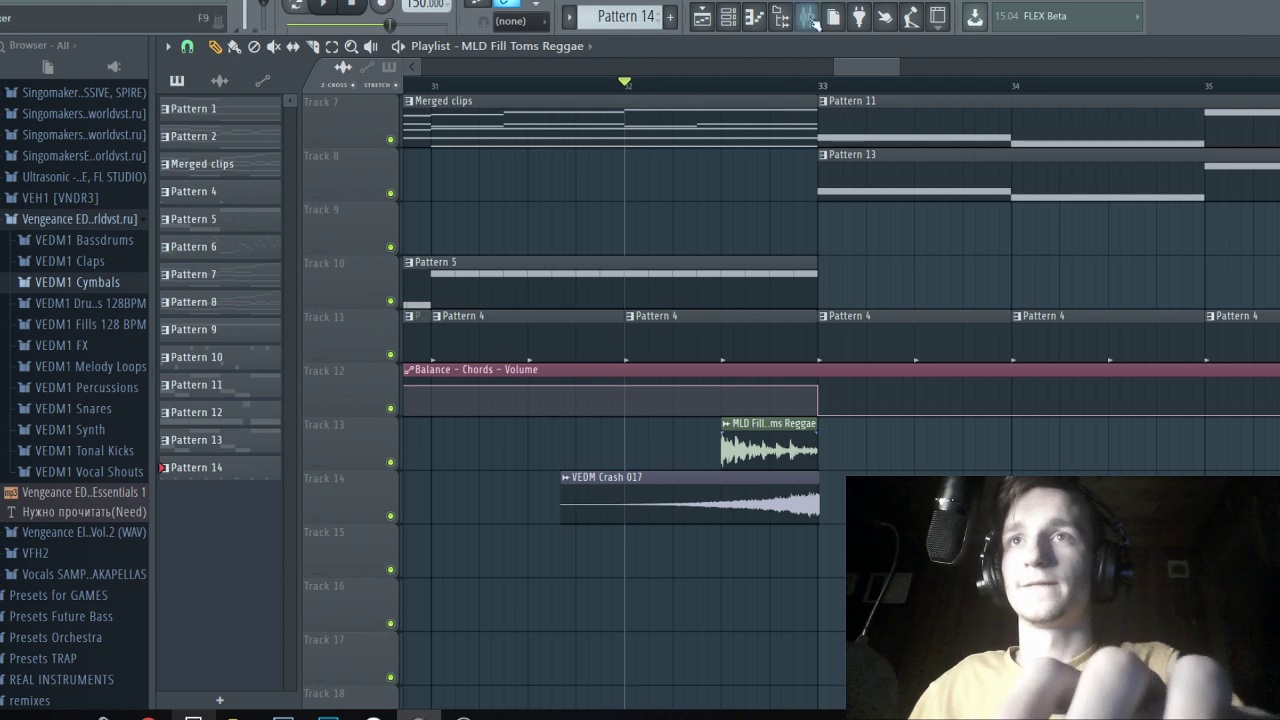
left_click(812, 19)
key("space")
left_click(704, 18)
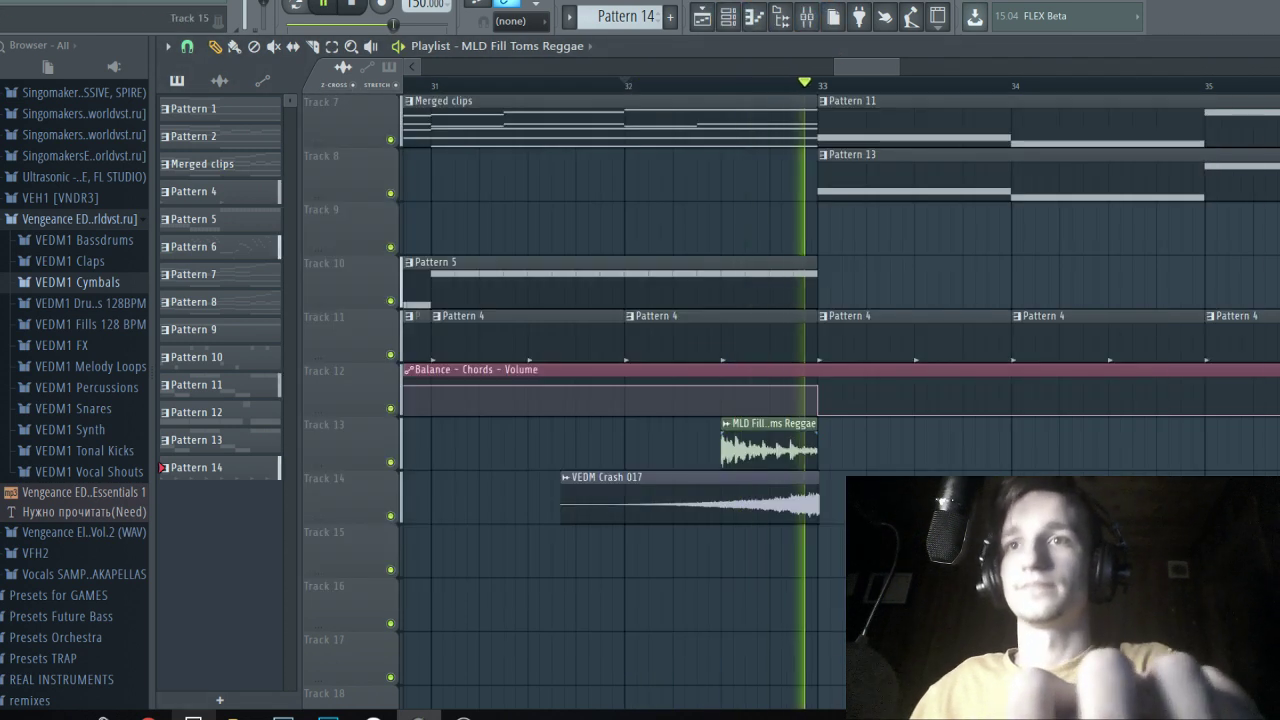
Save the project and listen through the start of the drop after bar 33.
scroll(752, 460, "down", 2)
key("ctrl+s")
double_click(752, 460)
key("Escape")
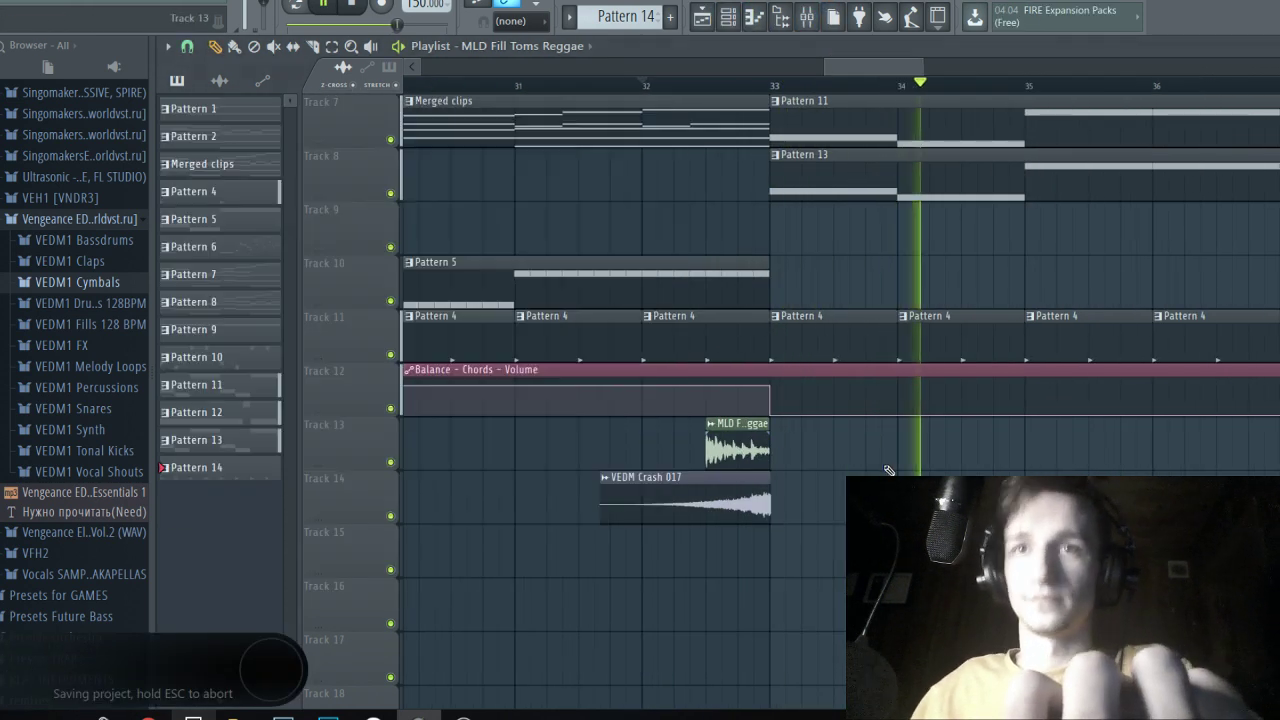
scroll(889, 470, "down", 5)
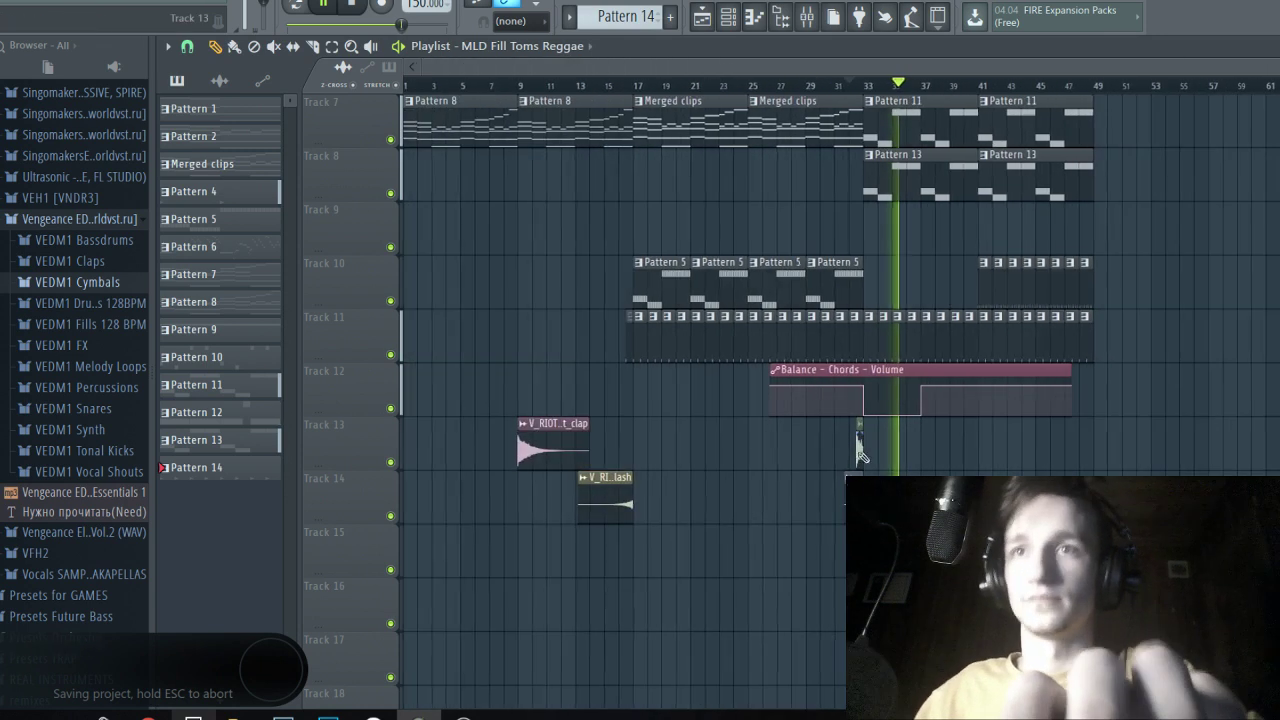
scroll(858, 450, "up", 5)
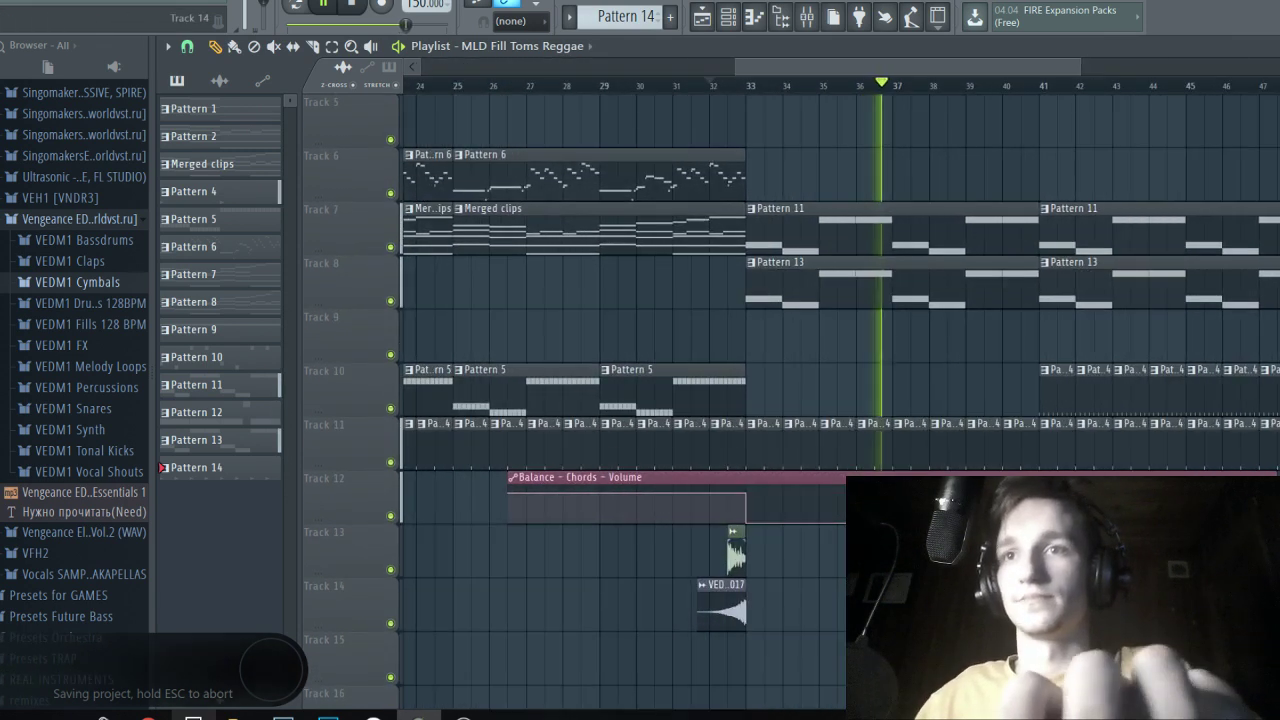
scroll(843, 159, "up", 3)
key("space")
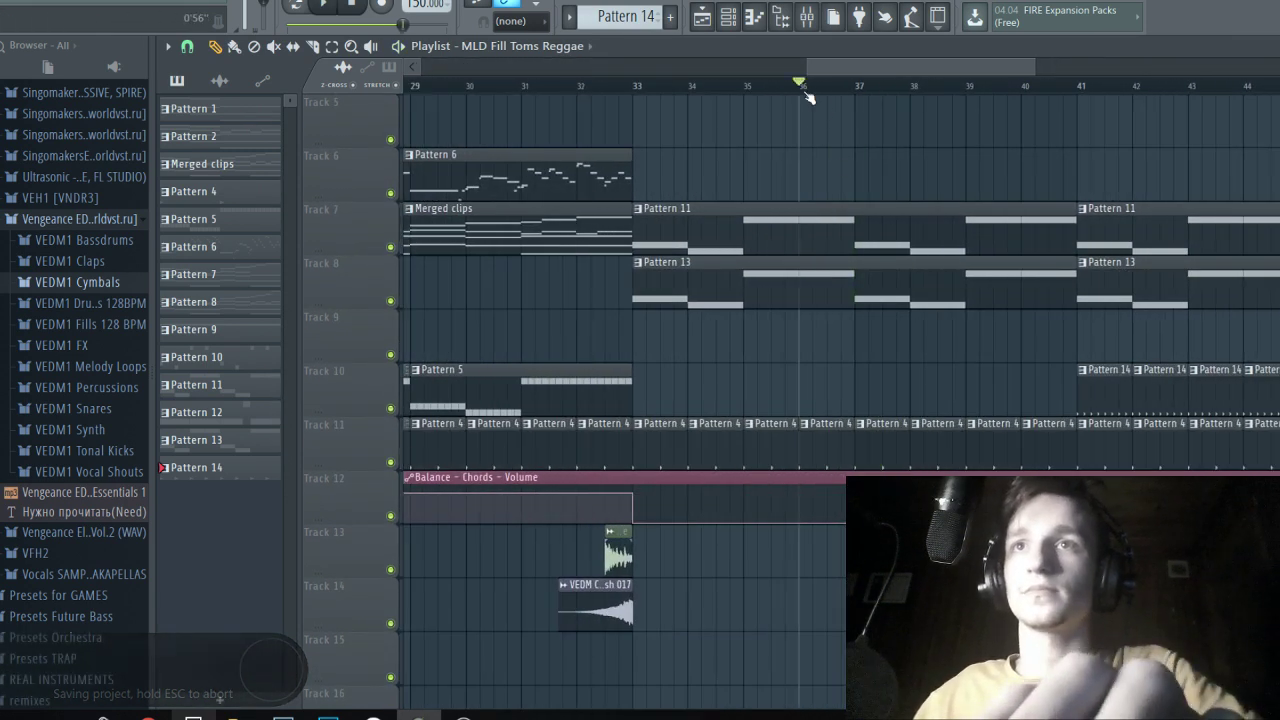
Move the playhead to bar 37 and bypass Fruity Delay 3 on the KARRA vocal's mixer track 22.
scroll(908, 223, "up", 4)
scroll(890, 130, "up", 2)
left_click(834, 85)
left_click(811, 16)
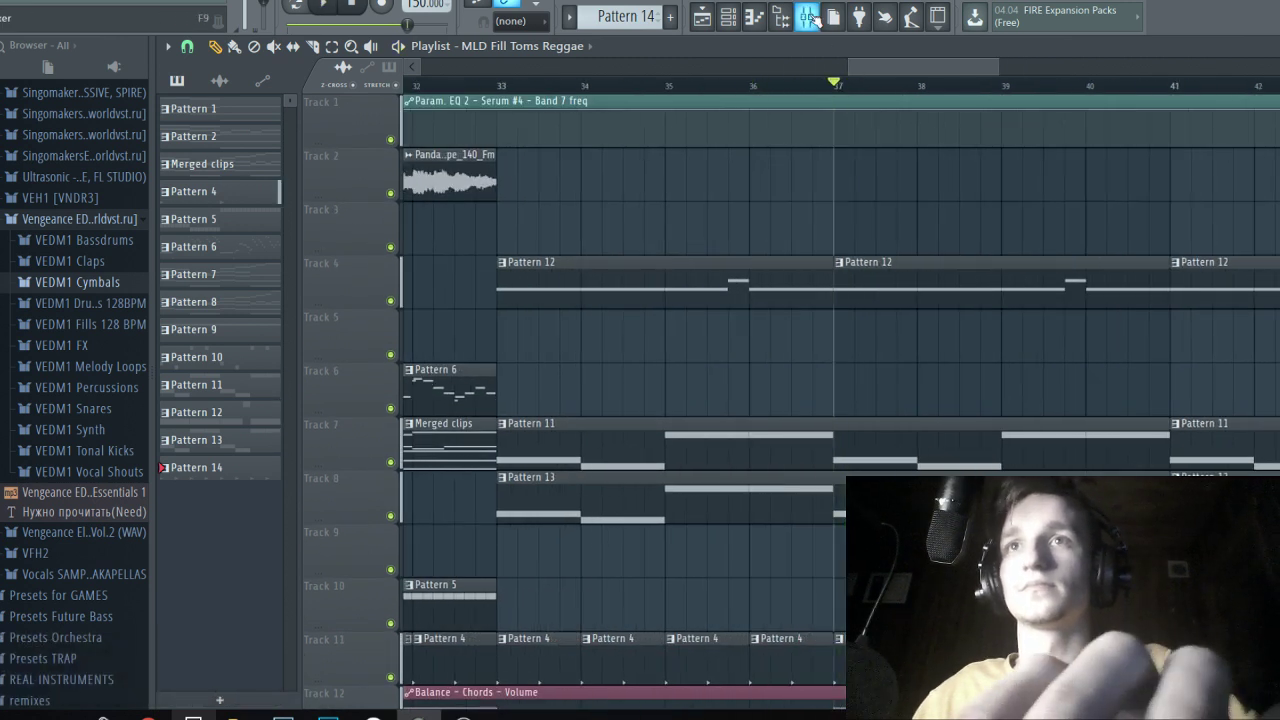
left_click(809, 18)
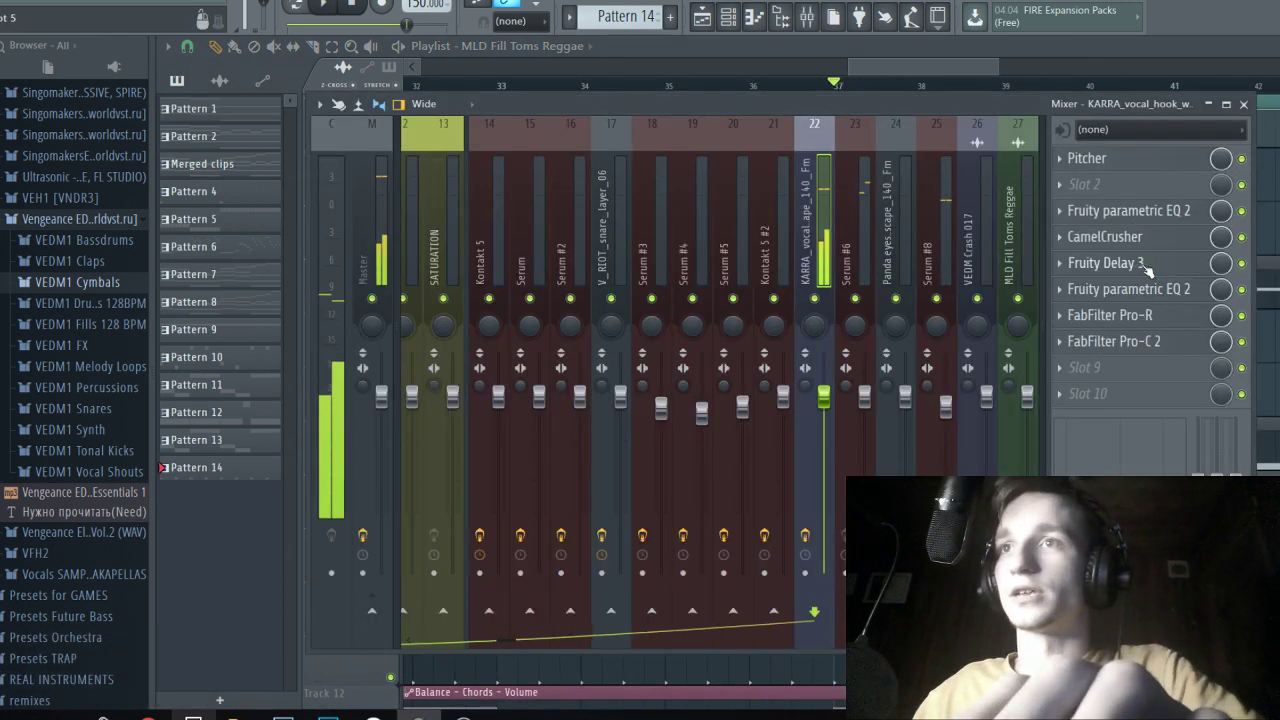
left_click(1145, 267)
left_click(1242, 264)
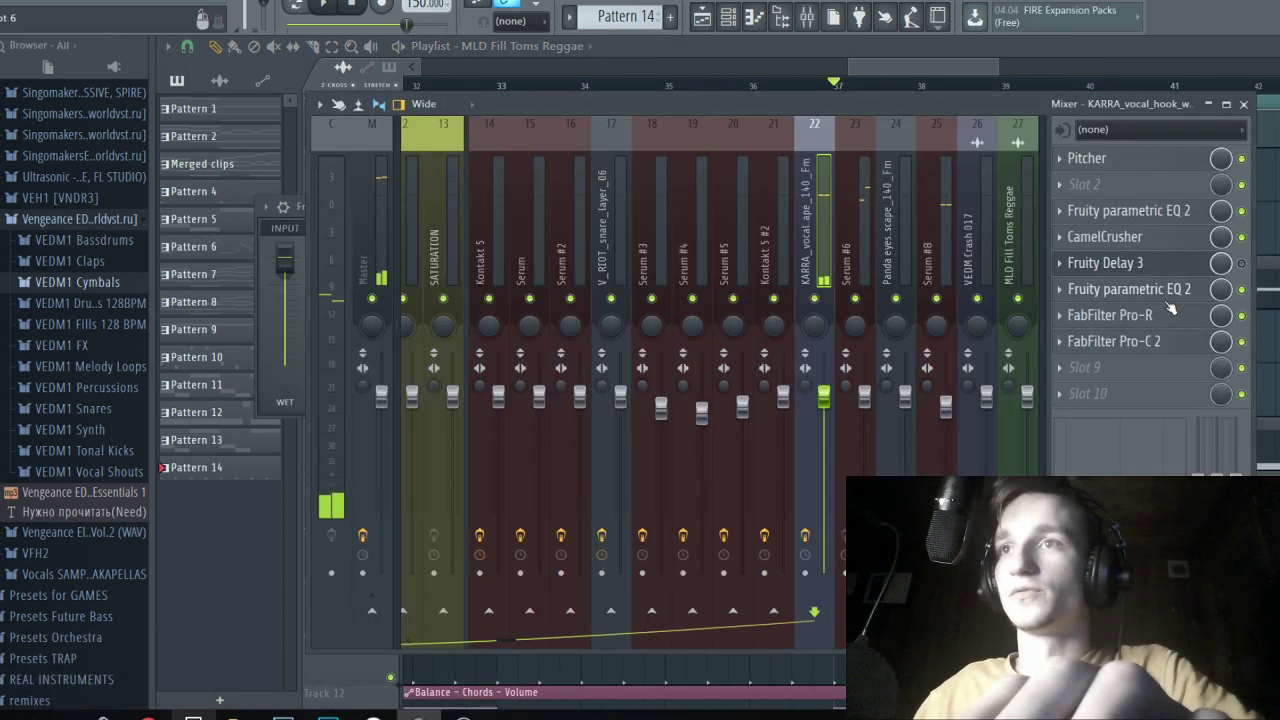
Load Edison into slot 10 of the KARRA vocal mixer track and record the vocal playing from bar 37.
left_click(1135, 362)
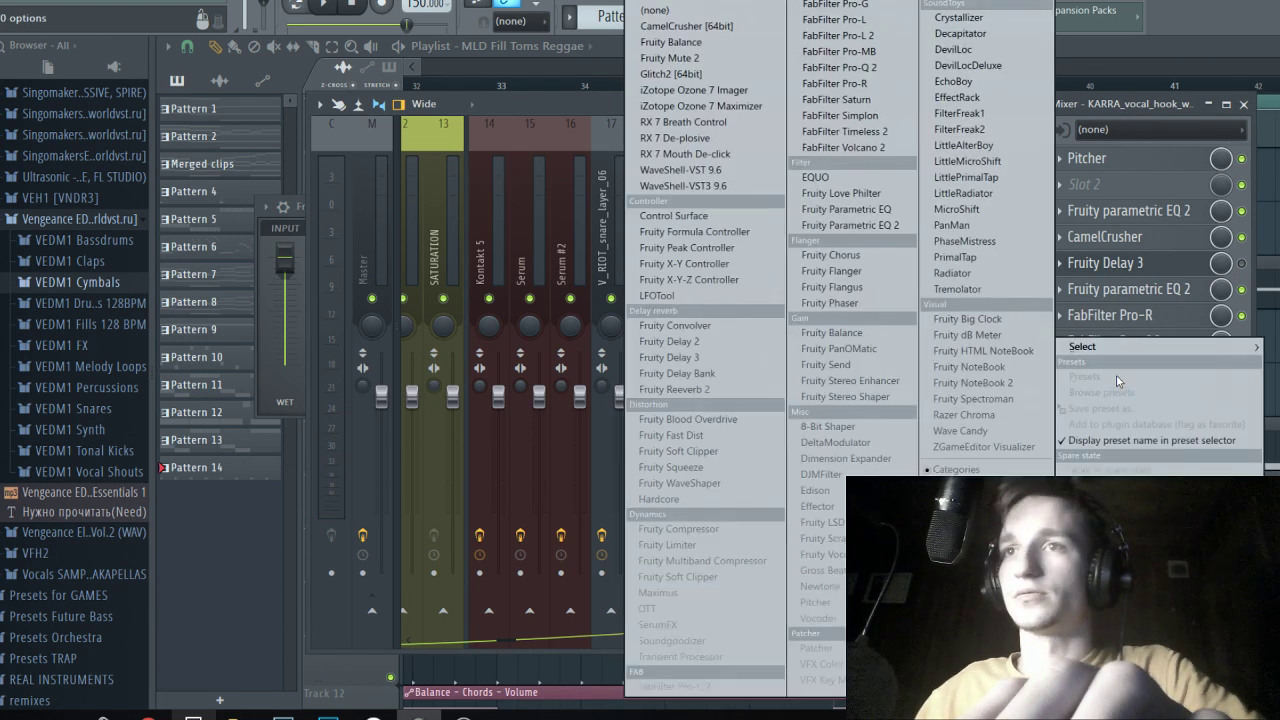
left_click(828, 491)
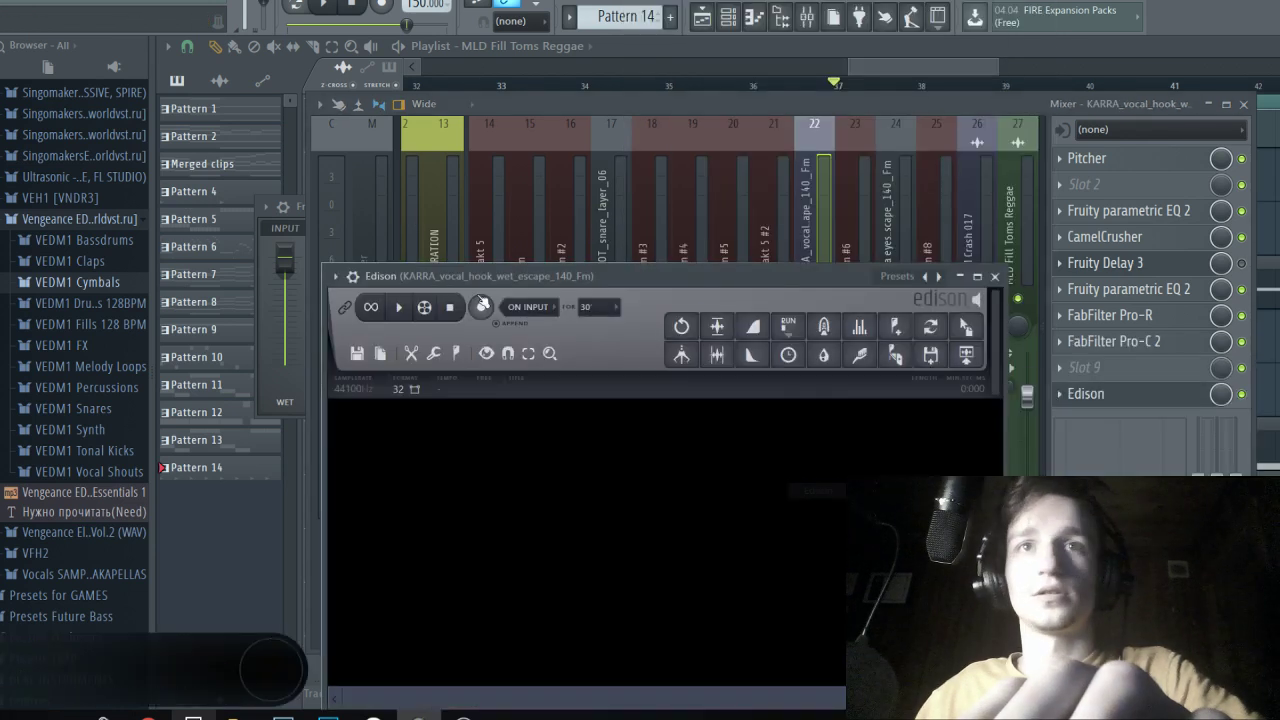
left_click(481, 307)
left_click(326, 5)
left_click(350, 5)
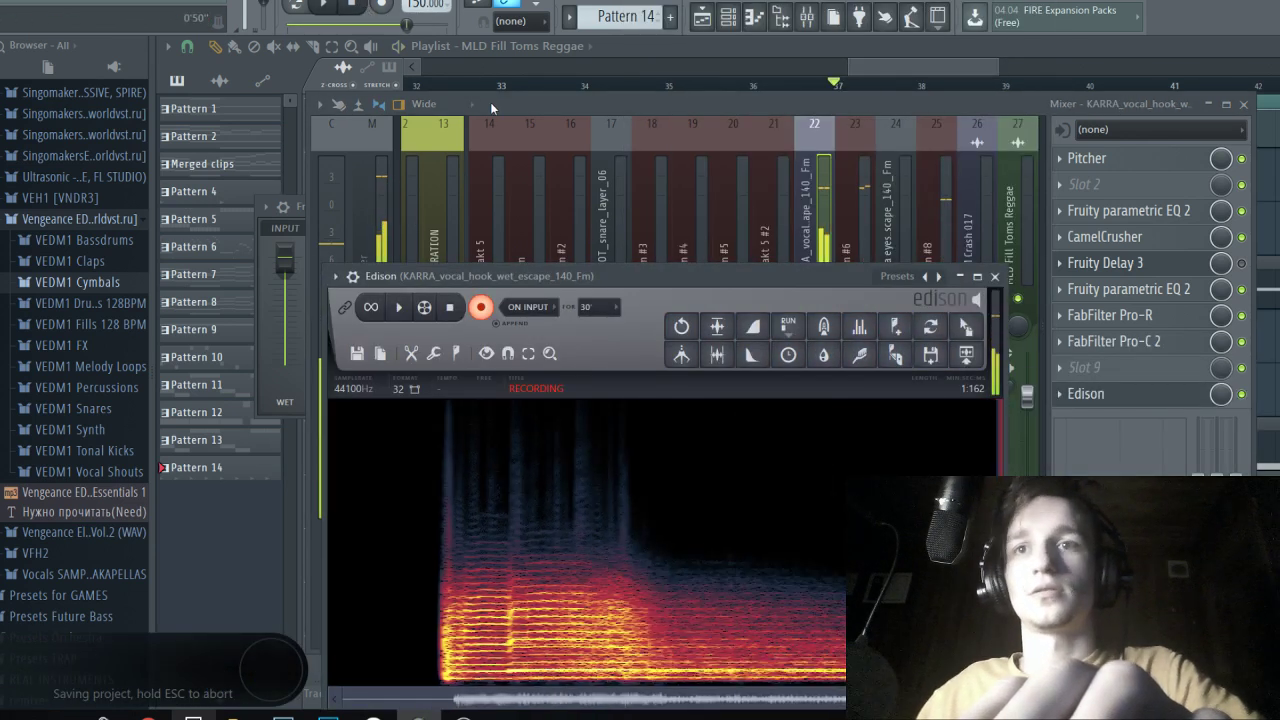
End the Edison recording and place the captured vocal on Track 3 of the playlist.
left_click(483, 308)
right_click(438, 572)
left_click_drag(966, 328, 1240, 275)
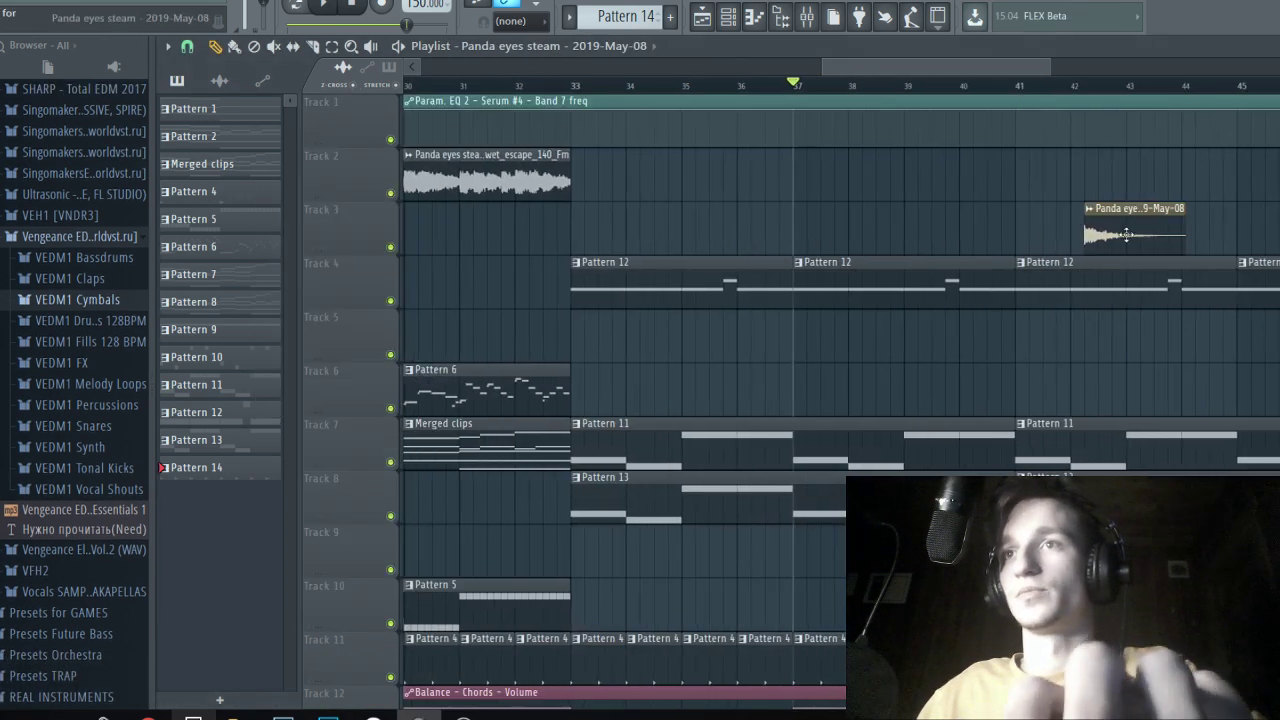
Reverse the recorded vocal sample and move its Track 3 clip so it ends at bar 37.
double_click(1133, 234)
left_click(494, 348)
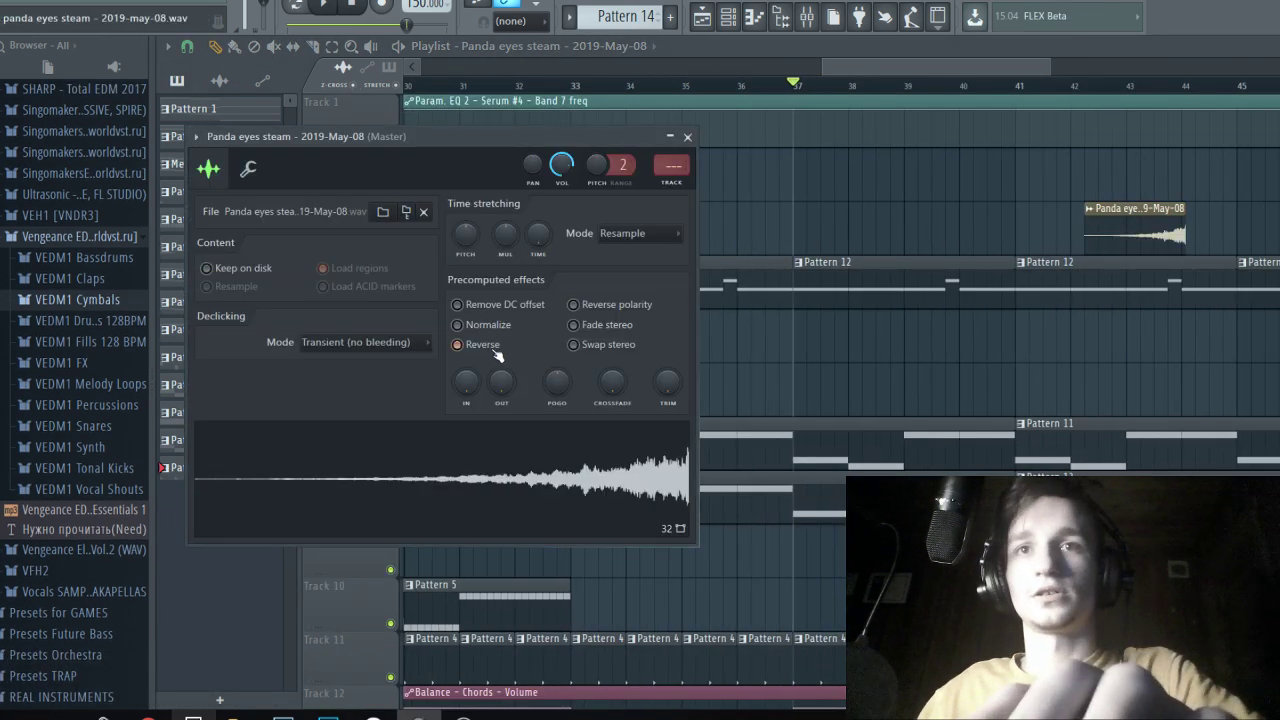
left_click(1128, 244)
left_click_drag(1128, 244, 726, 234)
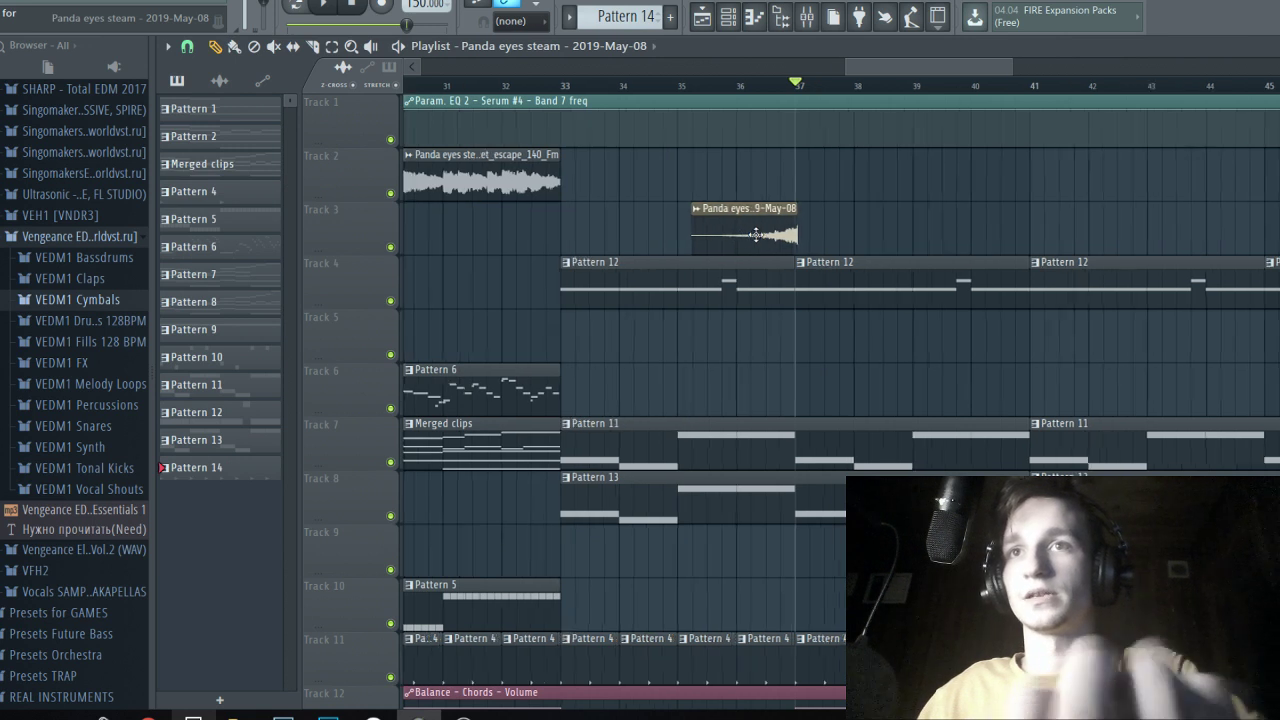
Route the reversed vocal to mixer track 28 and load Fruity Reeverb 2 into its first effect slot.
scroll(755, 234, "up", 2)
double_click(760, 234)
key("F9")
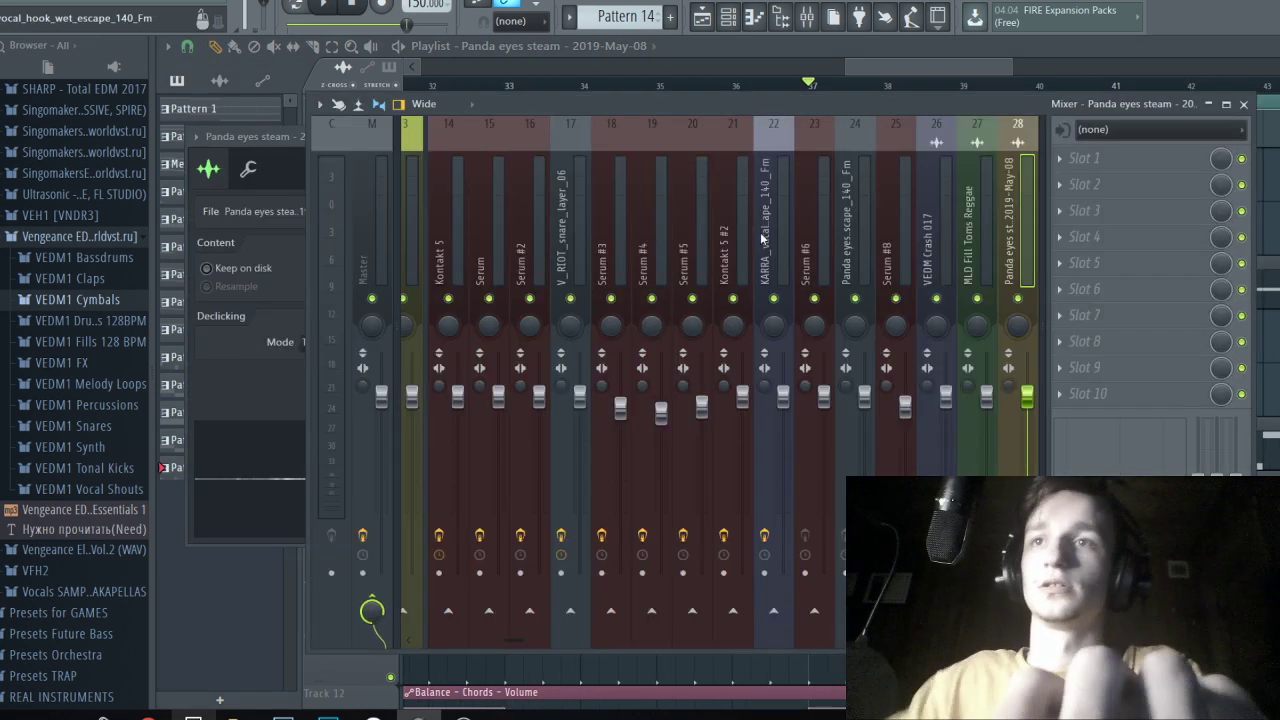
left_click(1110, 168)
mouse_move(1110, 180)
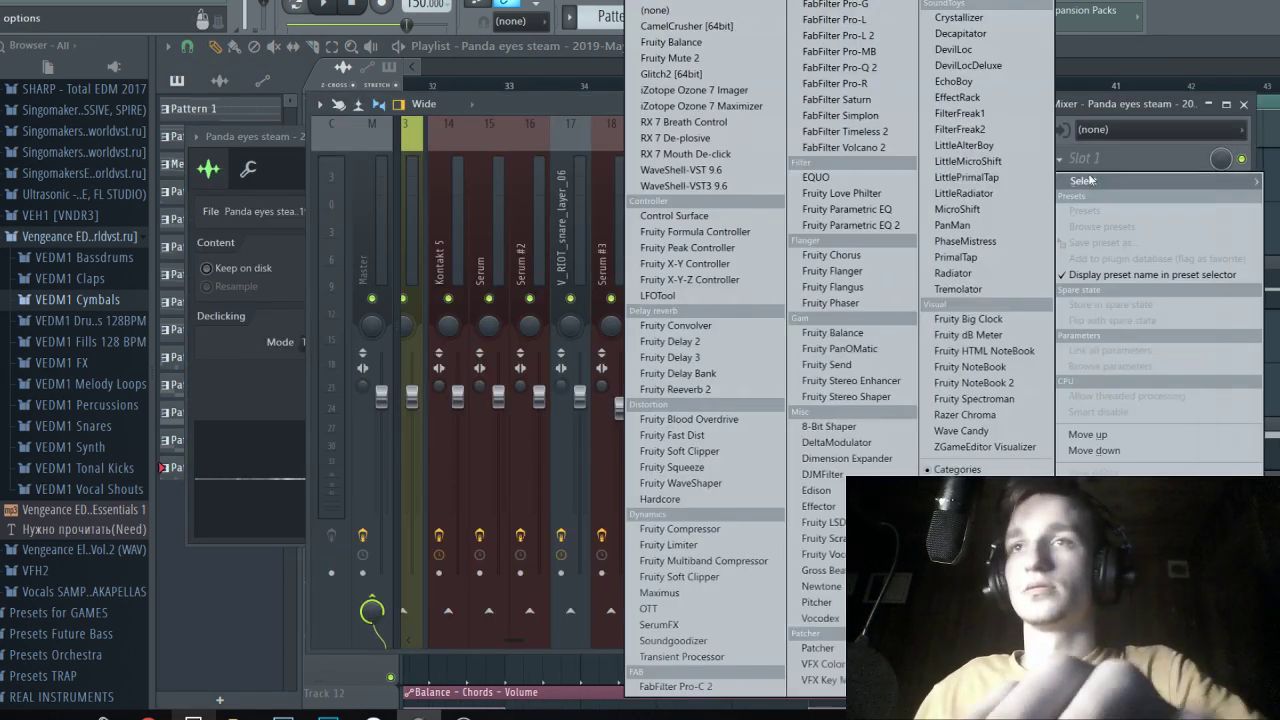
left_click(738, 389)
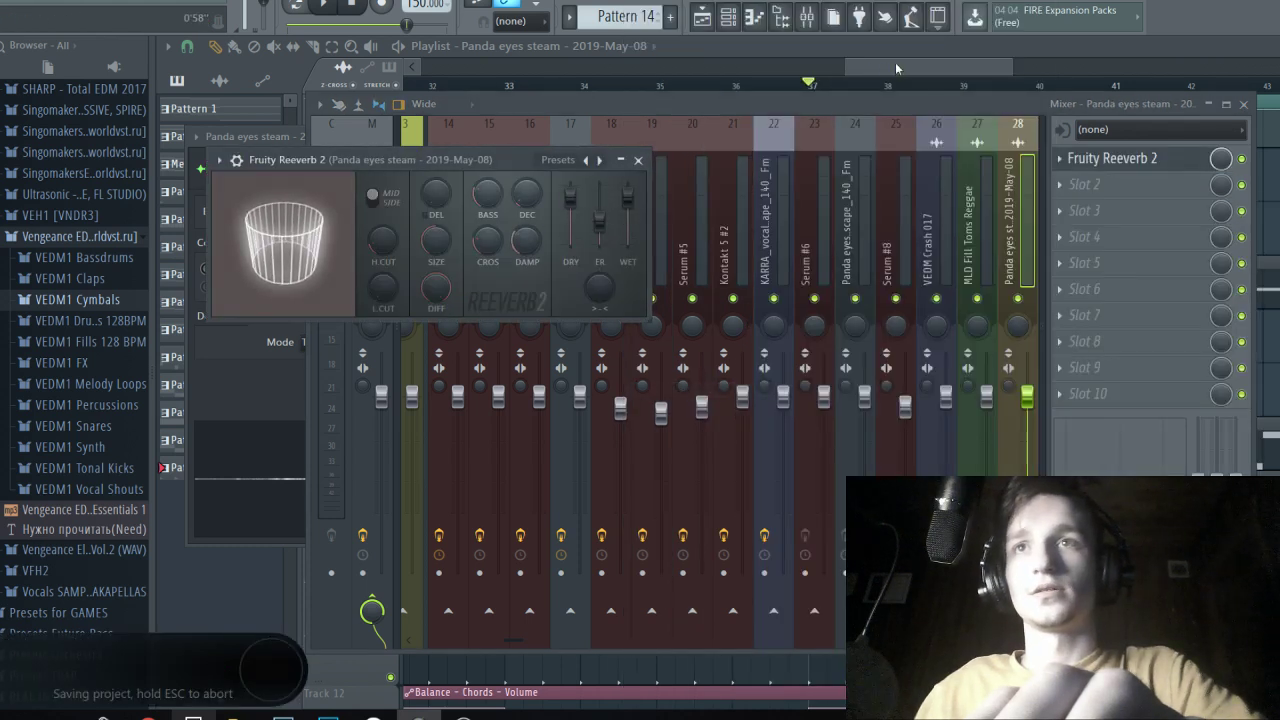
Play the reversed vocal from about bar 35.5 and switch Fruity Delay 3 back on for the KARRA vocal track.
left_click(896, 68)
left_click(695, 86)
key("space")
left_click(806, 17)
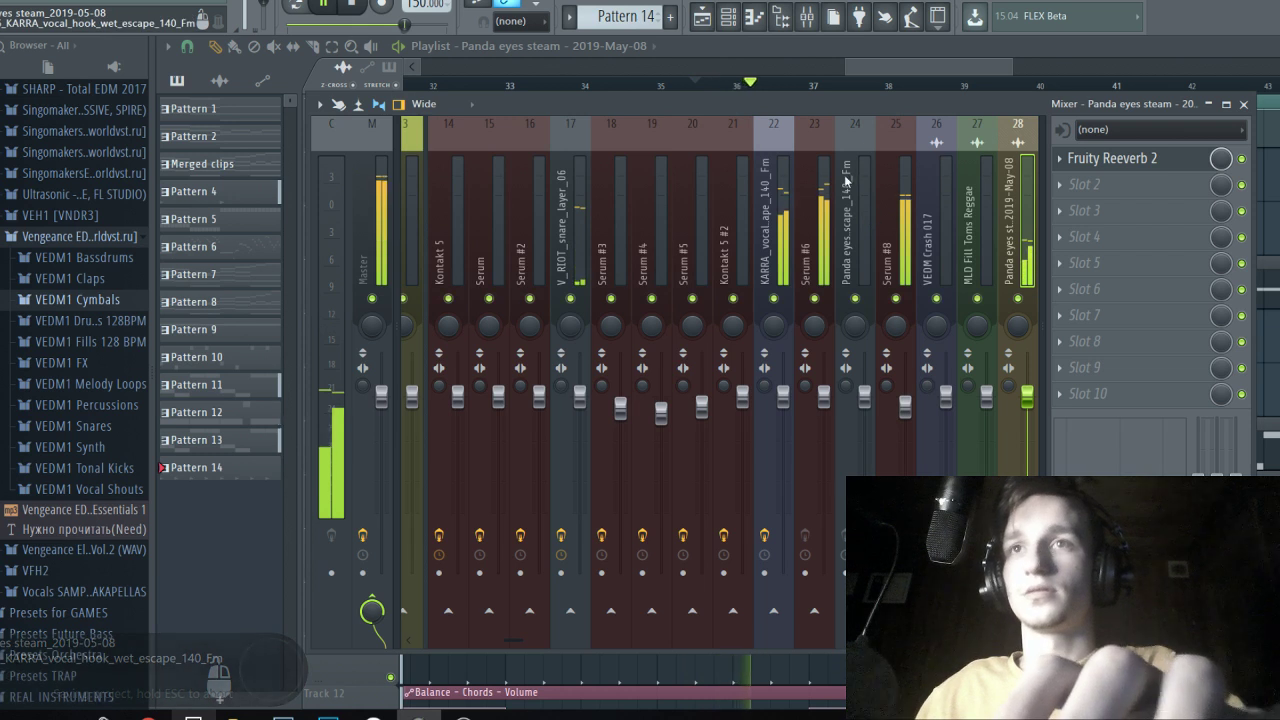
left_click(770, 210)
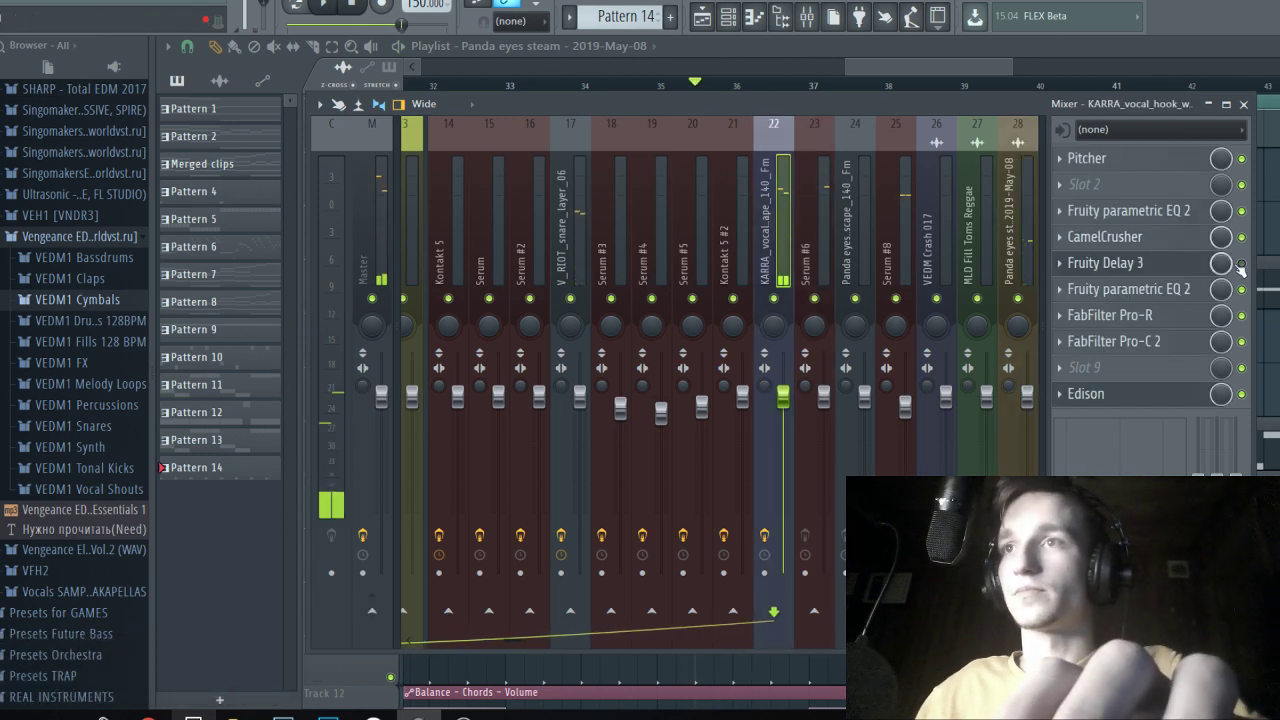
left_click(916, 73)
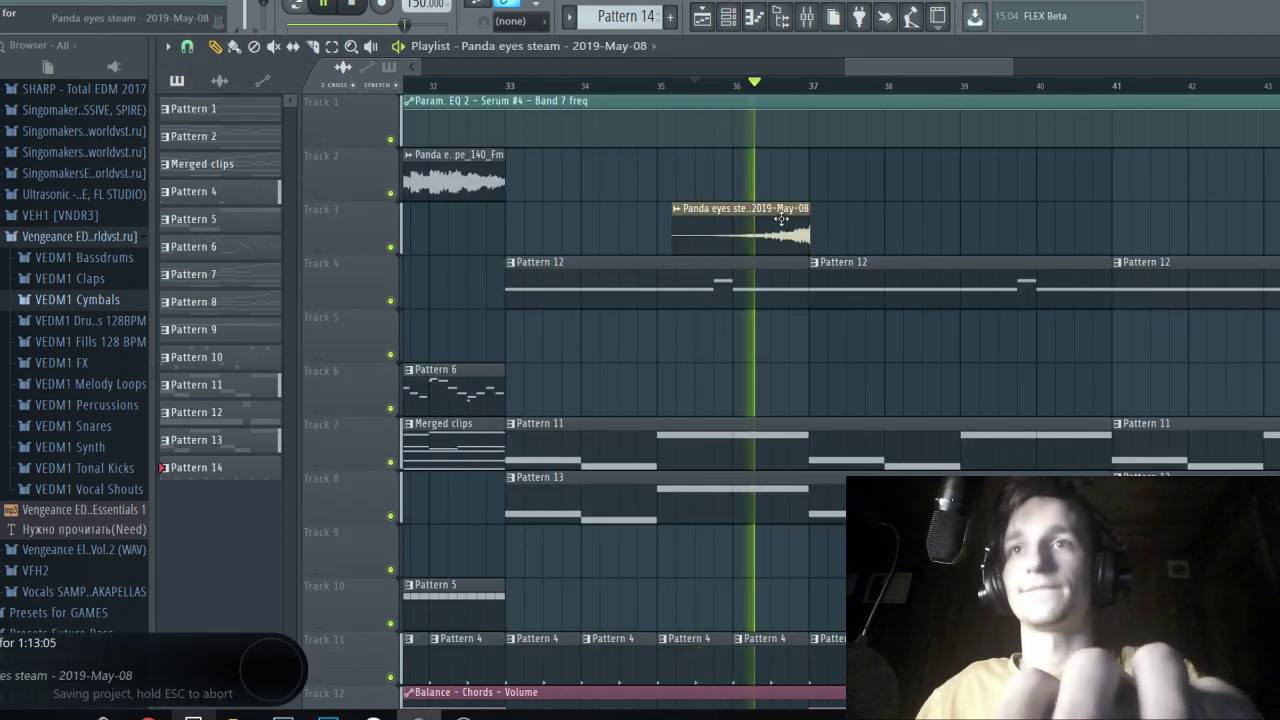
Open the reversed vocal's sample settings and add a fade-in to its start.
double_click(787, 218)
scroll(791, 222, "up", 2)
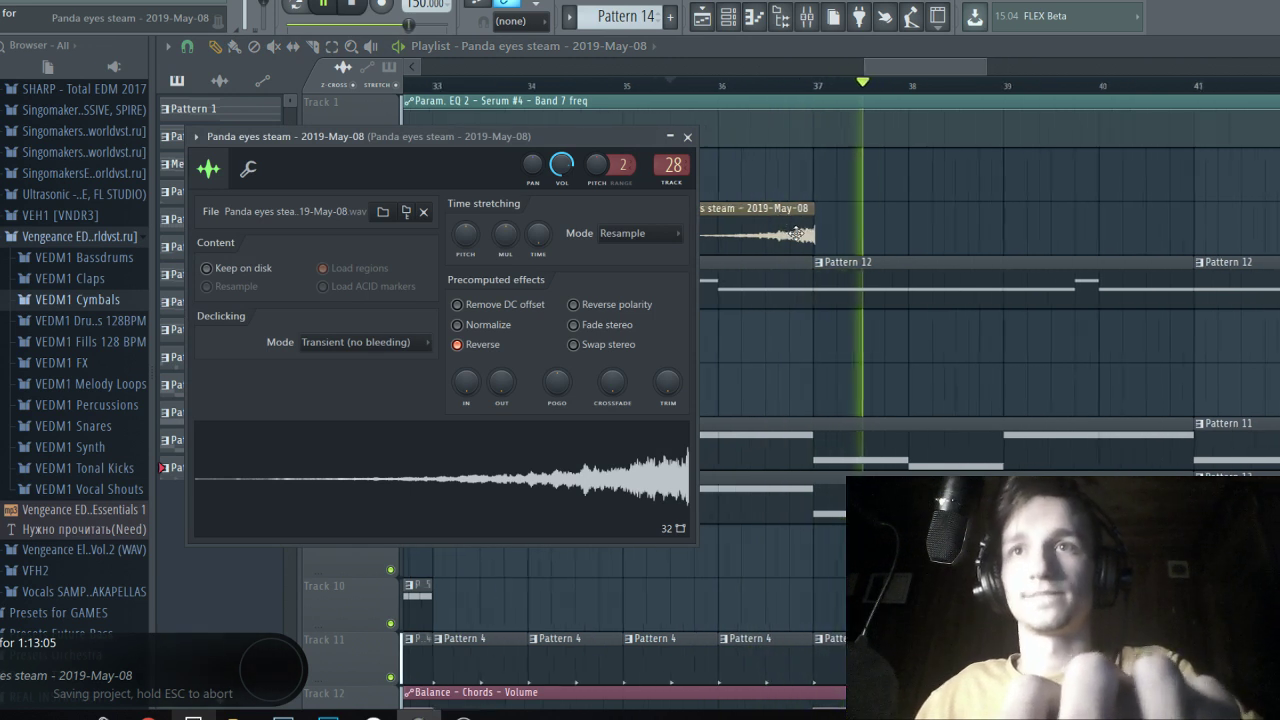
key("Escape")
scroll(798, 234, "up", 2)
double_click(798, 234)
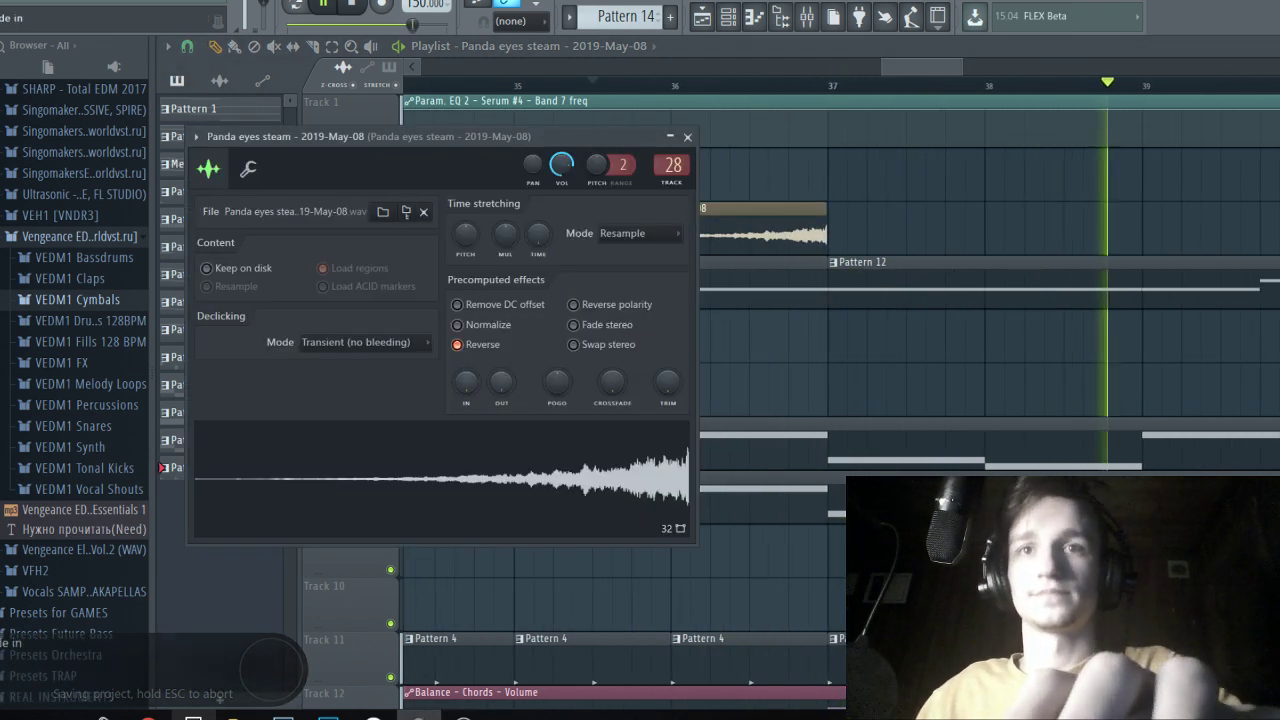
Duplicate the reversed vocal clip on Track 3 so the copy ends at bar 41.
left_click(868, 225)
left_click_drag(694, 226, 1157, 220)
scroll(1000, 220, "down", 3)
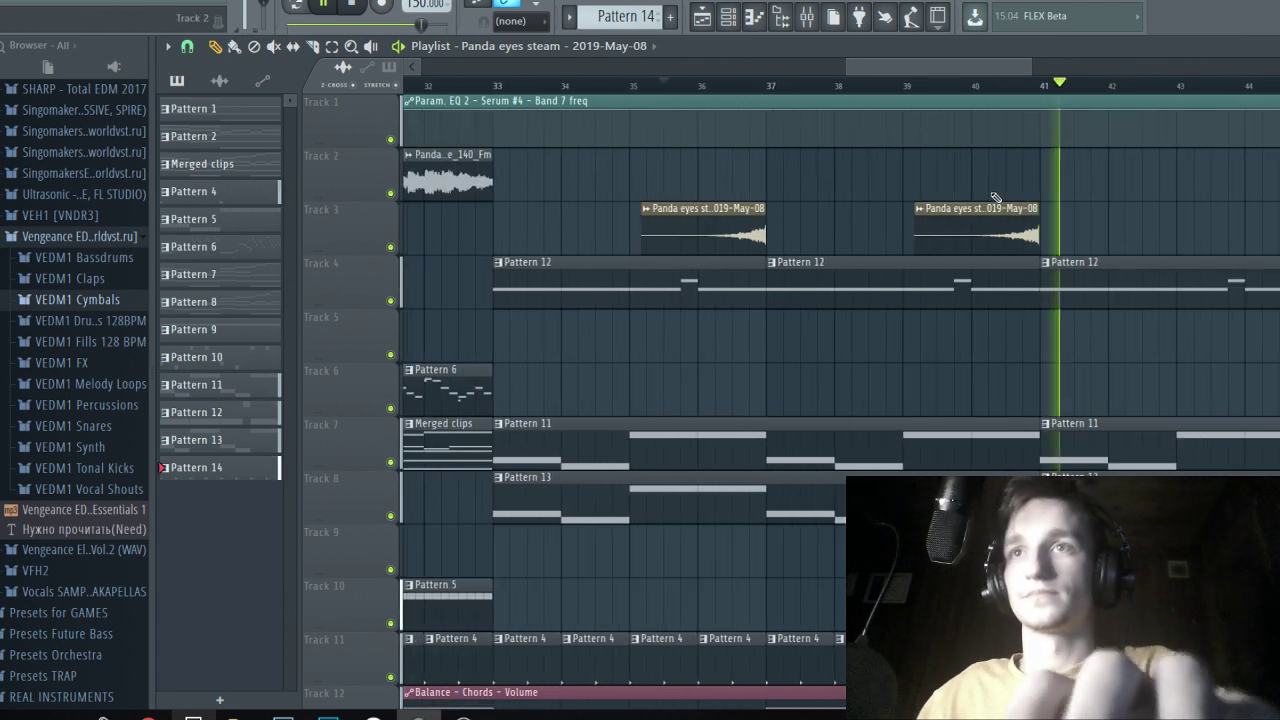
Audition the second reversed vocal from about bar 40, set its time-stretching mode to Auto and raise its pitch slightly.
key("space")
left_click(975, 88)
double_click(990, 222)
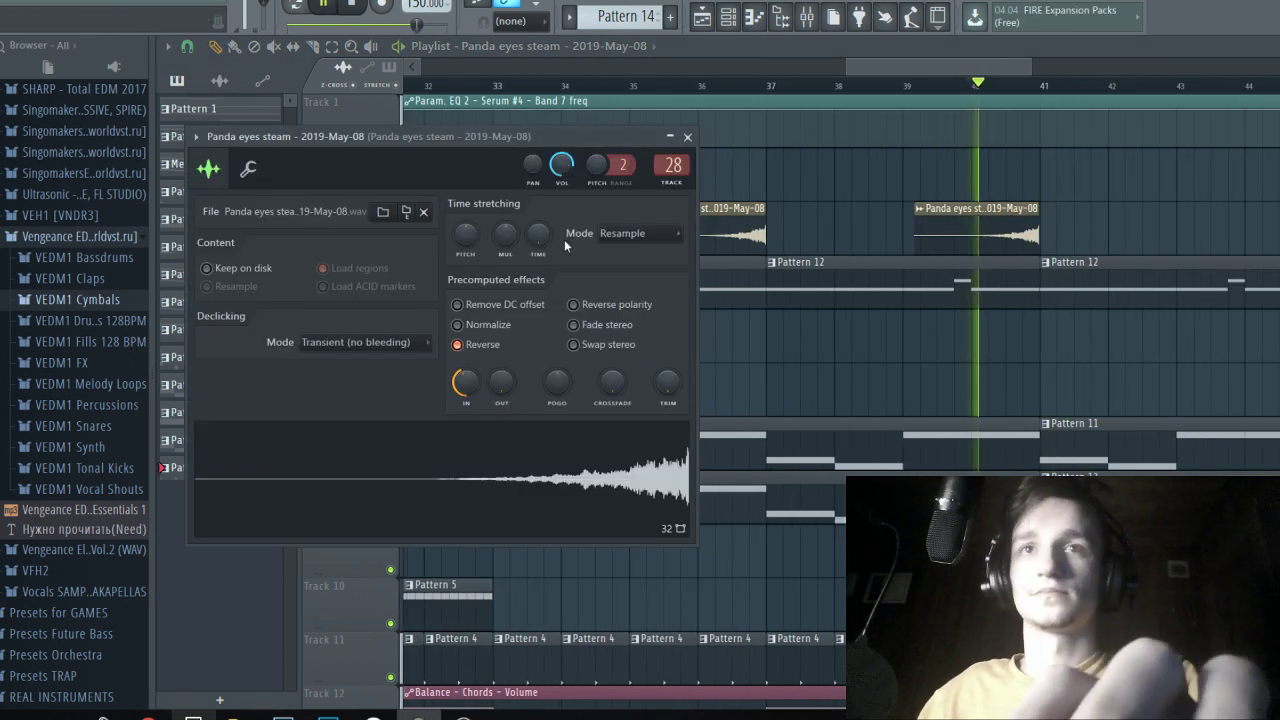
key("space")
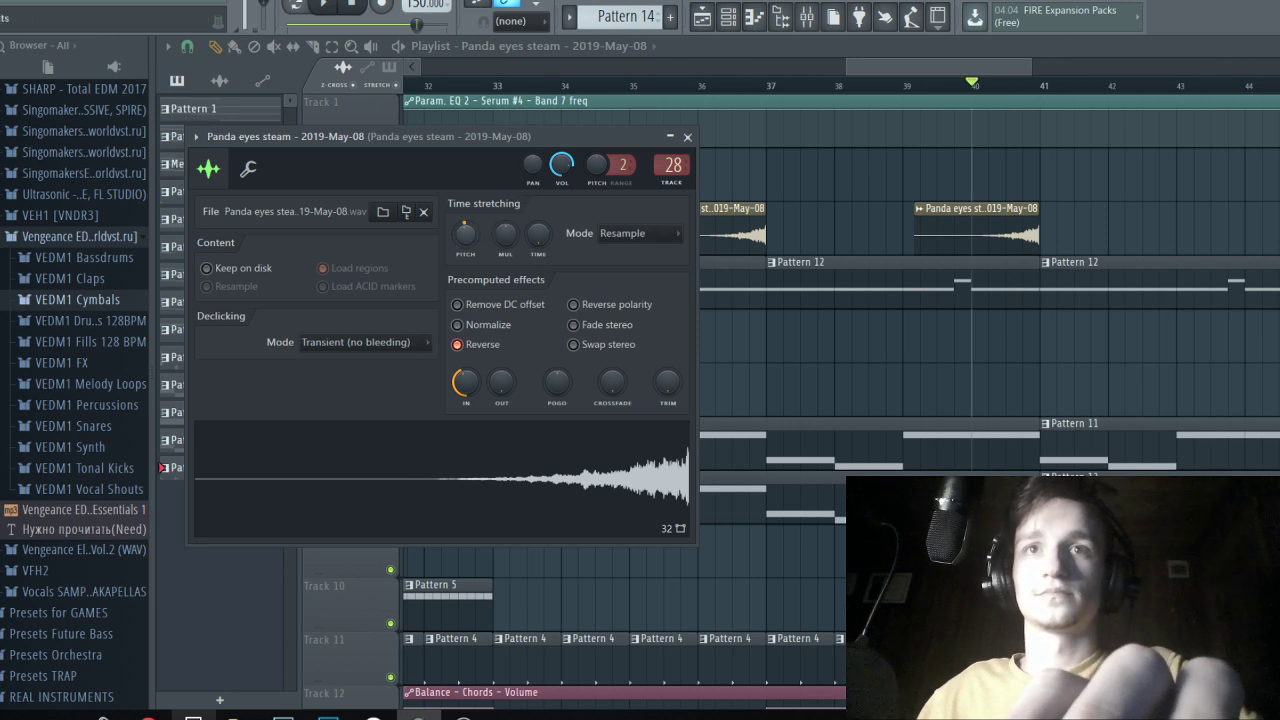
key("space")
key("space")
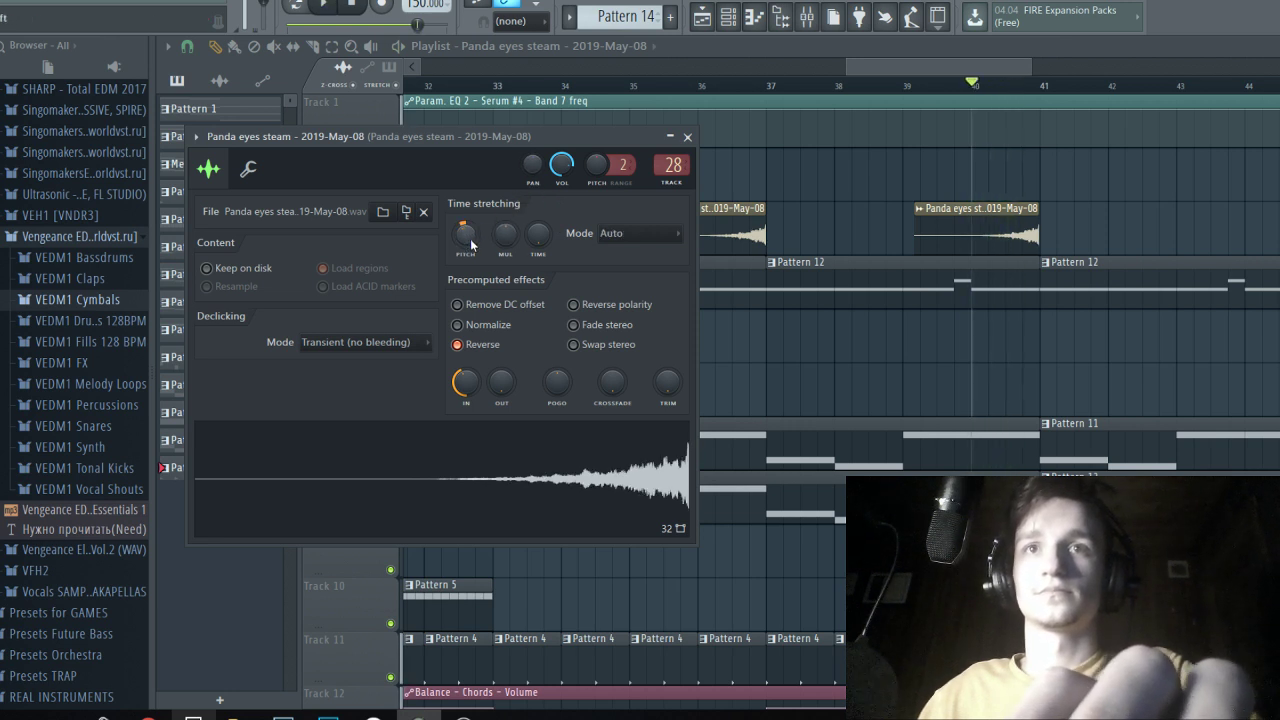
Raise the reversed vocal's time-stretching pitch further while replaying the swell before bar 41, and close its sample settings.
left_click_drag(492, 173, 451, 249)
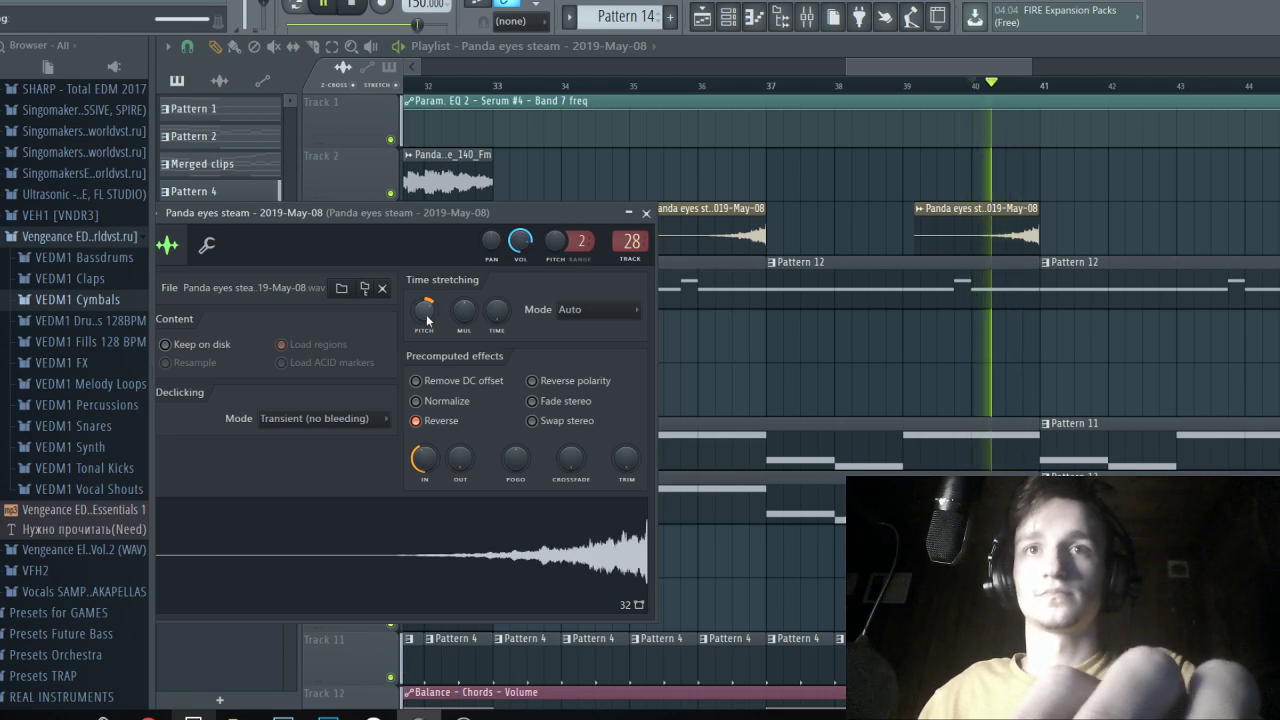
key("space")
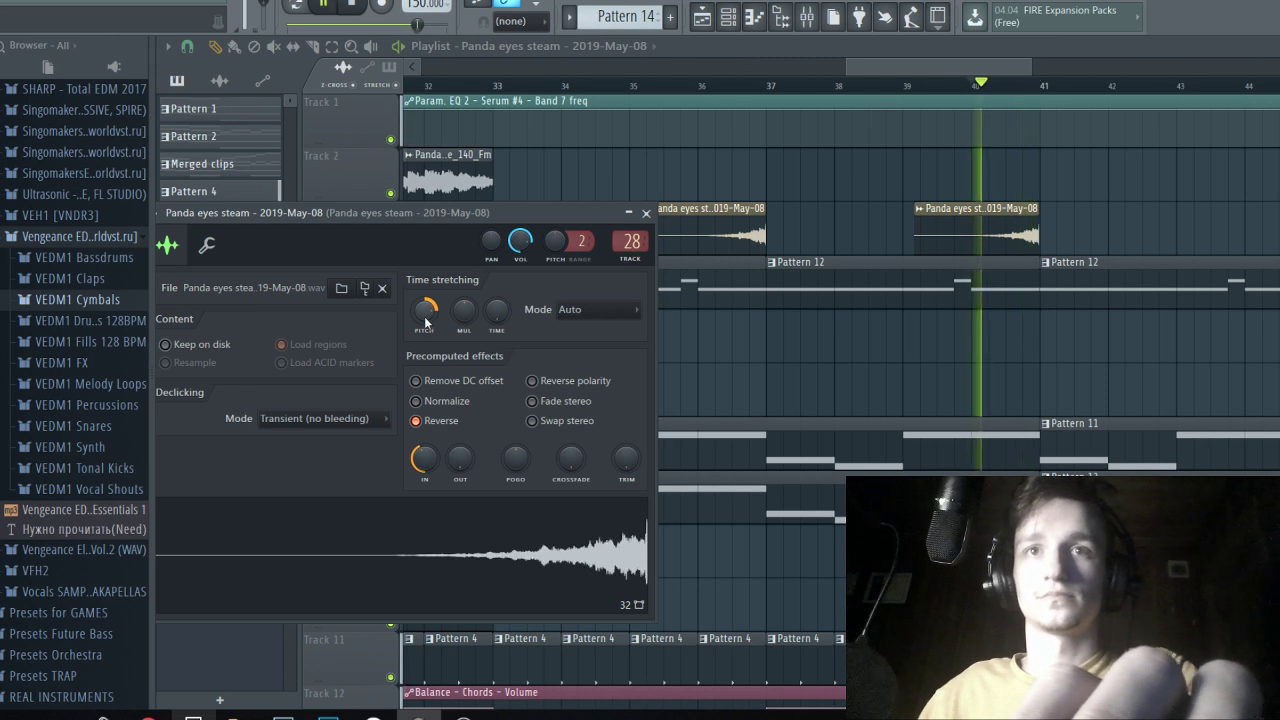
key("space")
key("space")
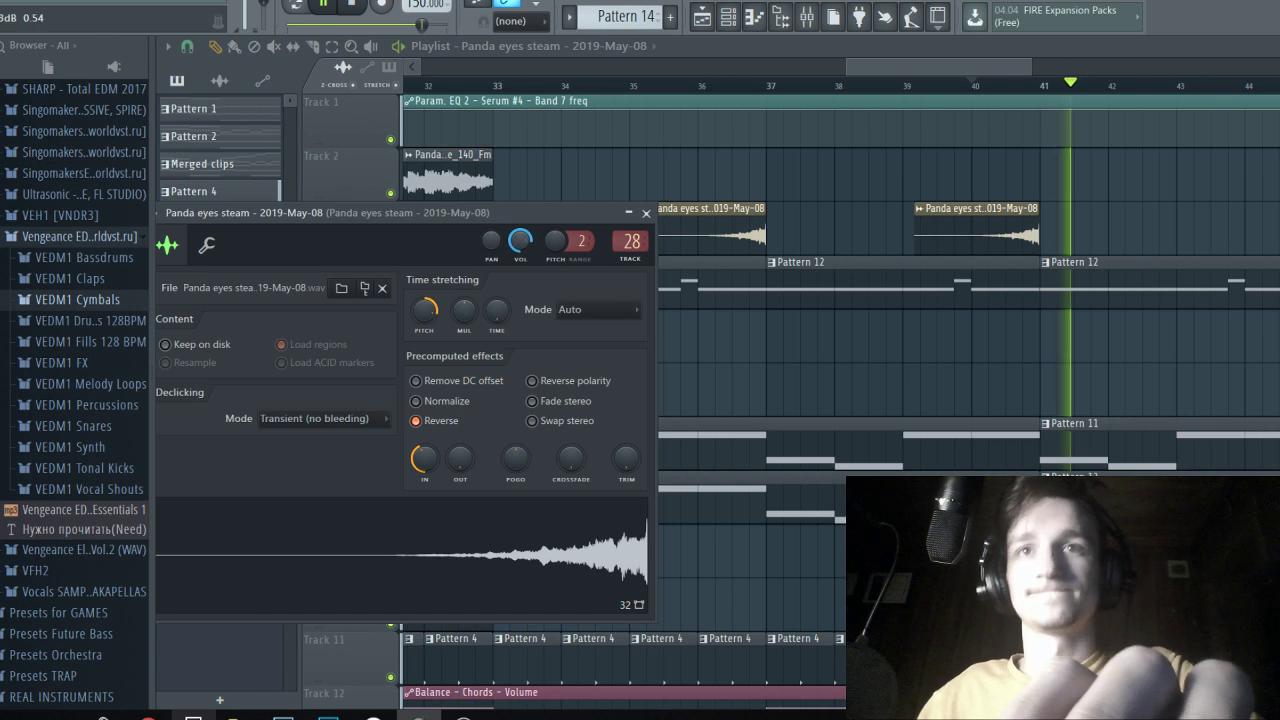
left_click(646, 213)
Save the project and stop playback after checking the arrangement through the drop.
scroll(712, 325, "down", 3)
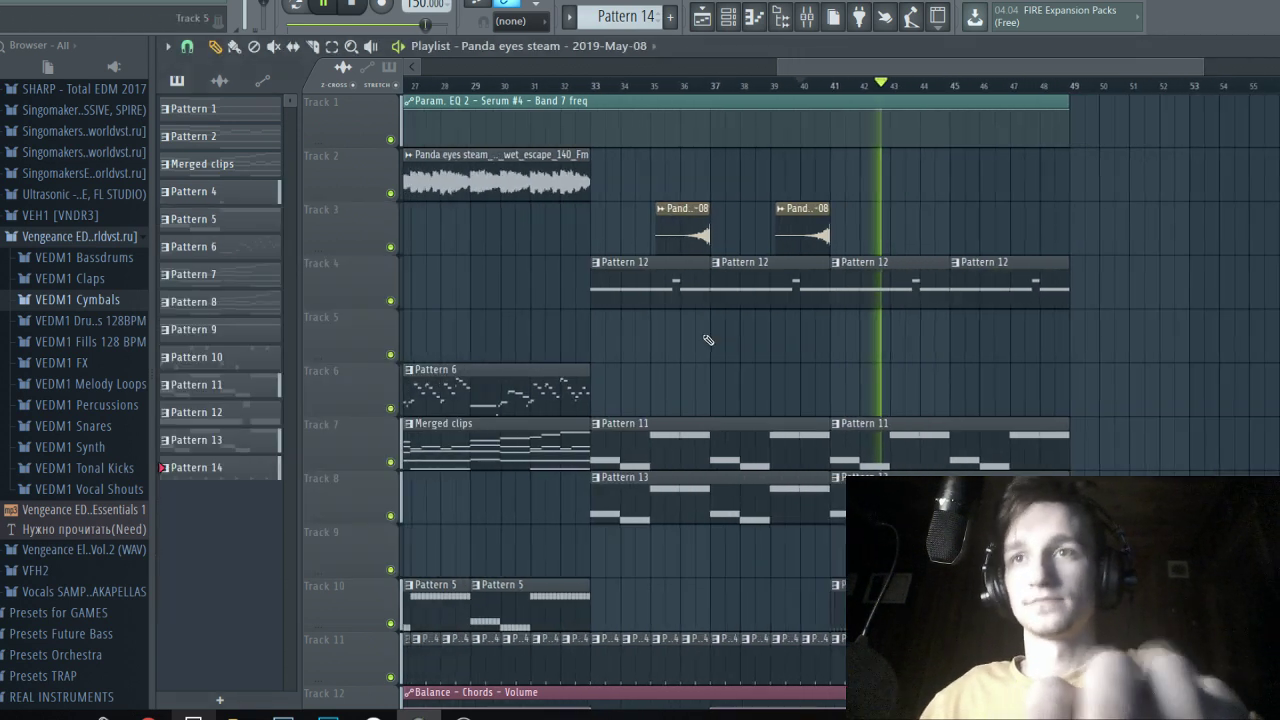
key("ctrl+s")
scroll(706, 346, "down", 4)
scroll(726, 353, "down", 1)
scroll(980, 468, "up", 4)
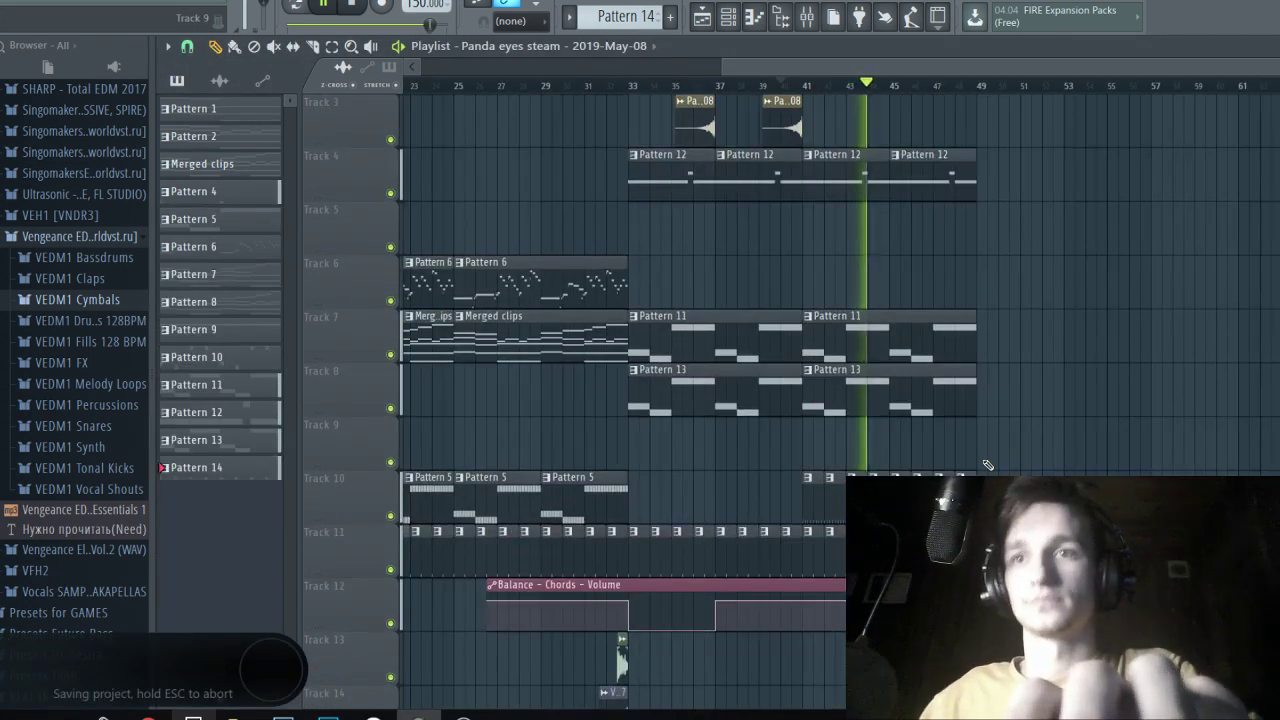
scroll(990, 467, "down", 6)
key("space")
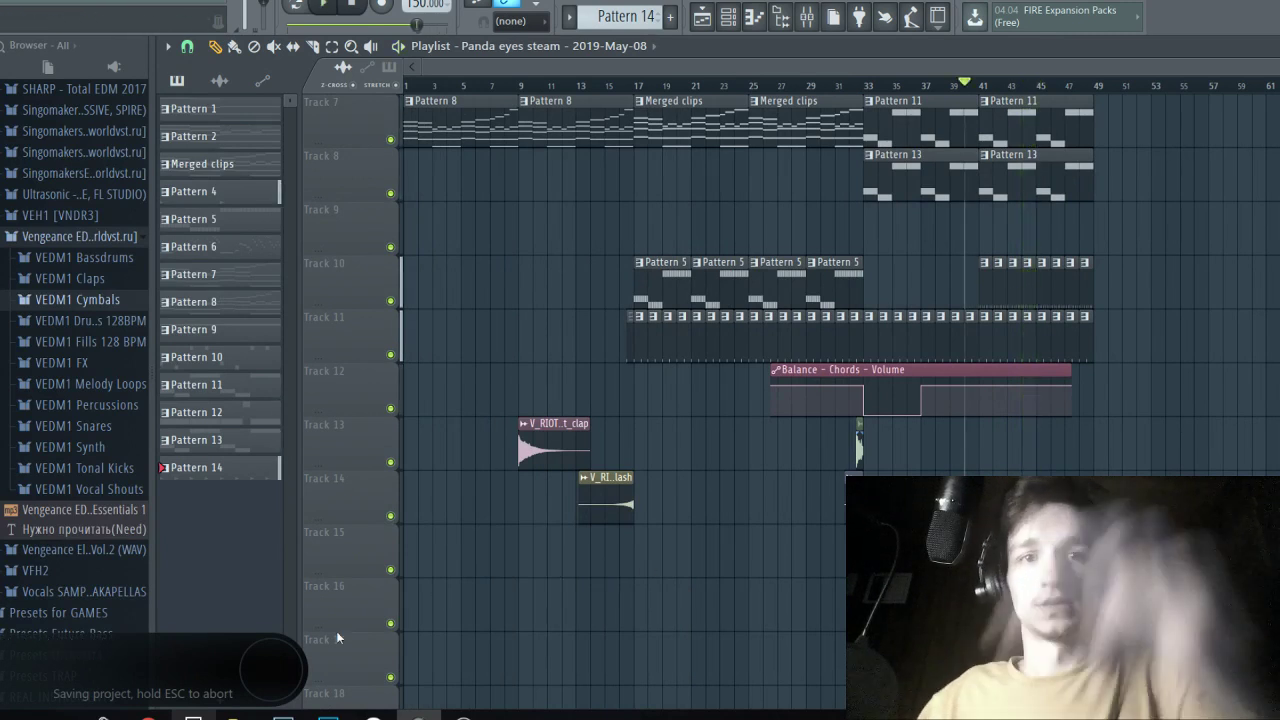
Switch to the YouTube live dashboard in the browser and read the stream's chat messages and viewer analytics.
left_click(148, 716)
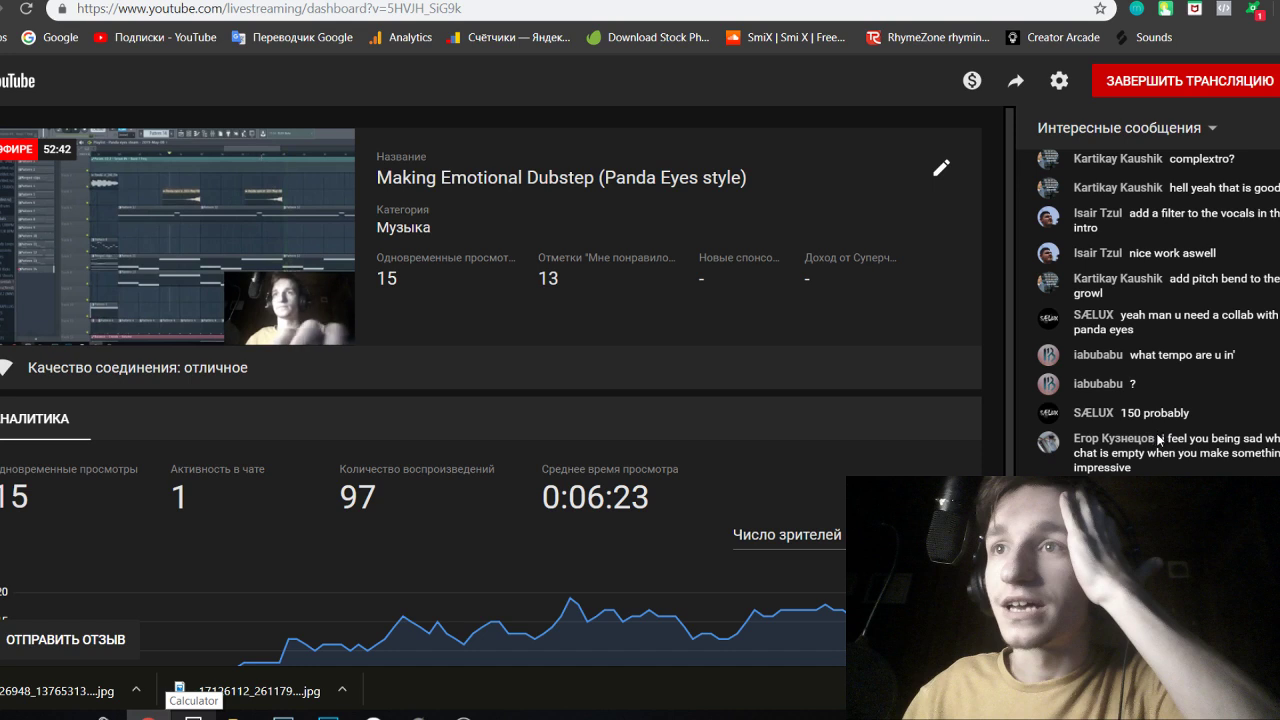
key("alt+Tab")
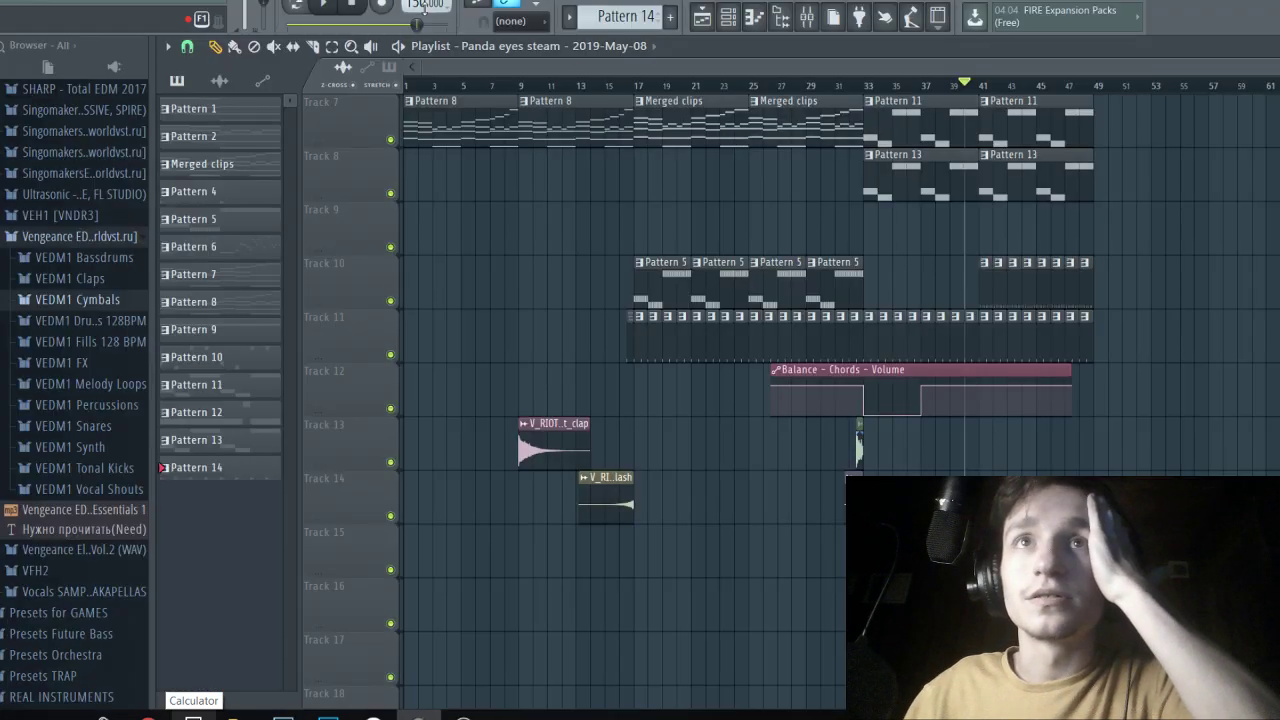
key("alt+Tab")
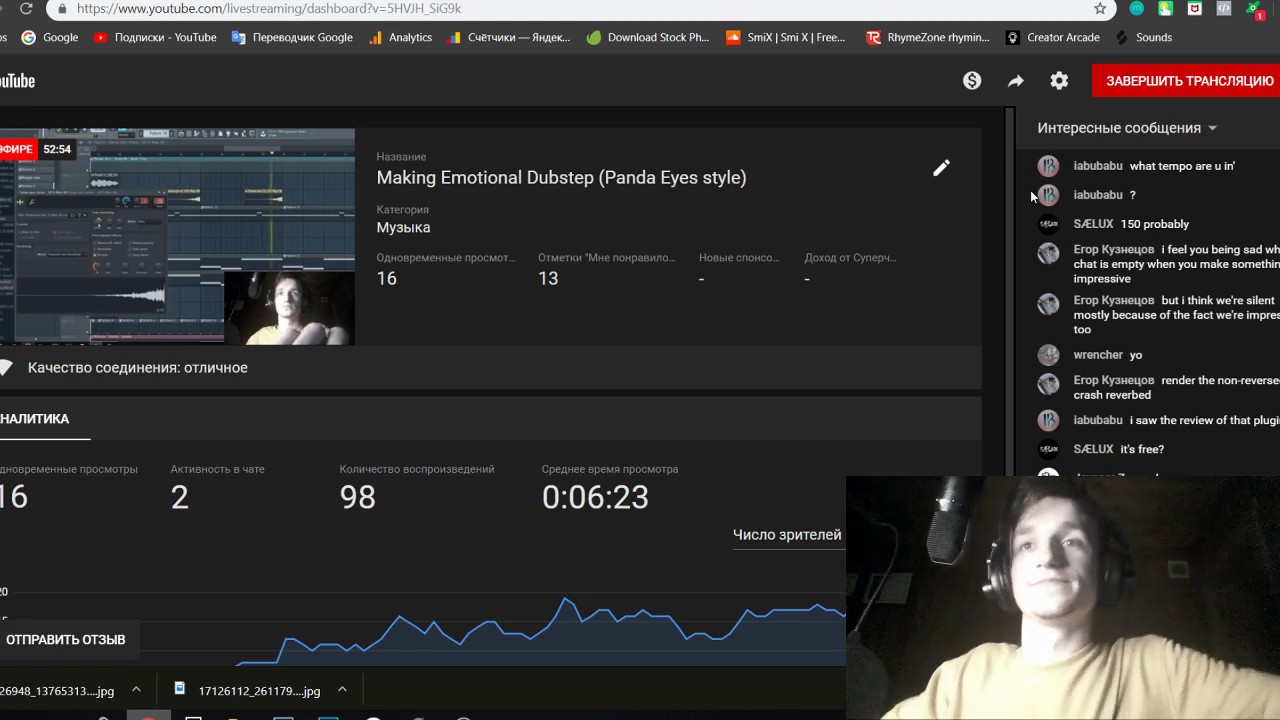
scroll(431, 509, "down", 2)
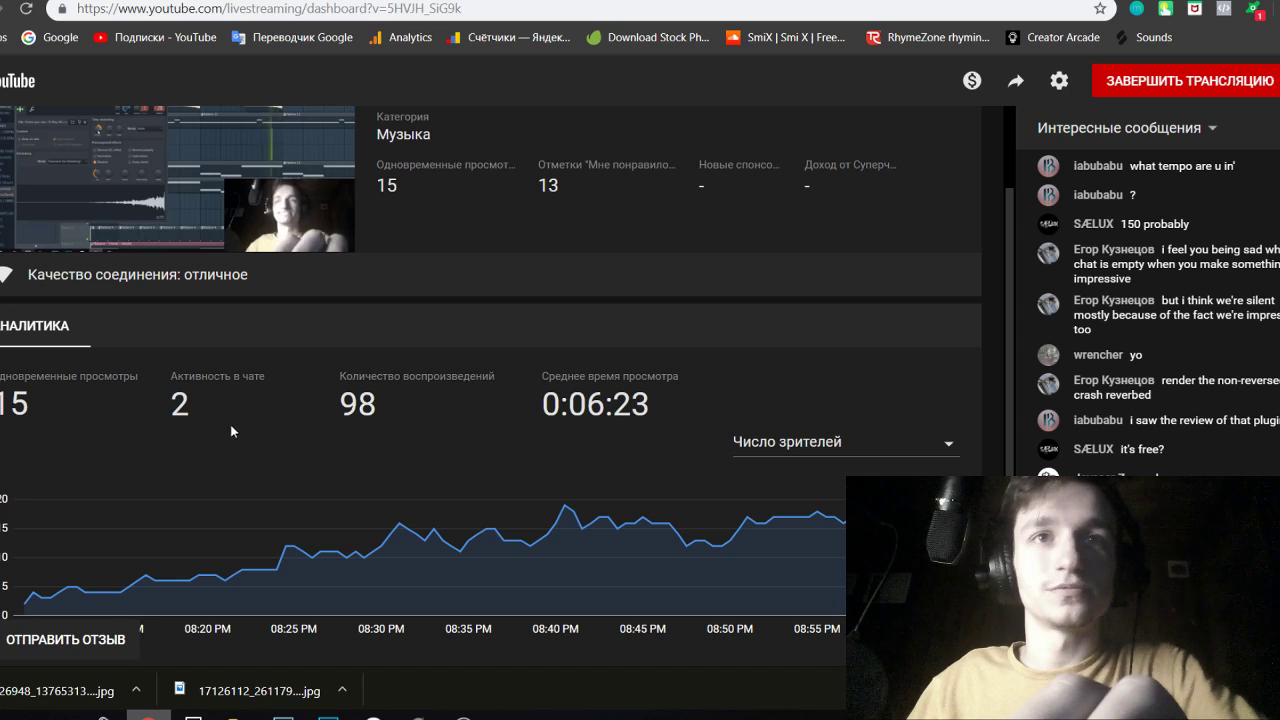
scroll(735, 475, "up", 2)
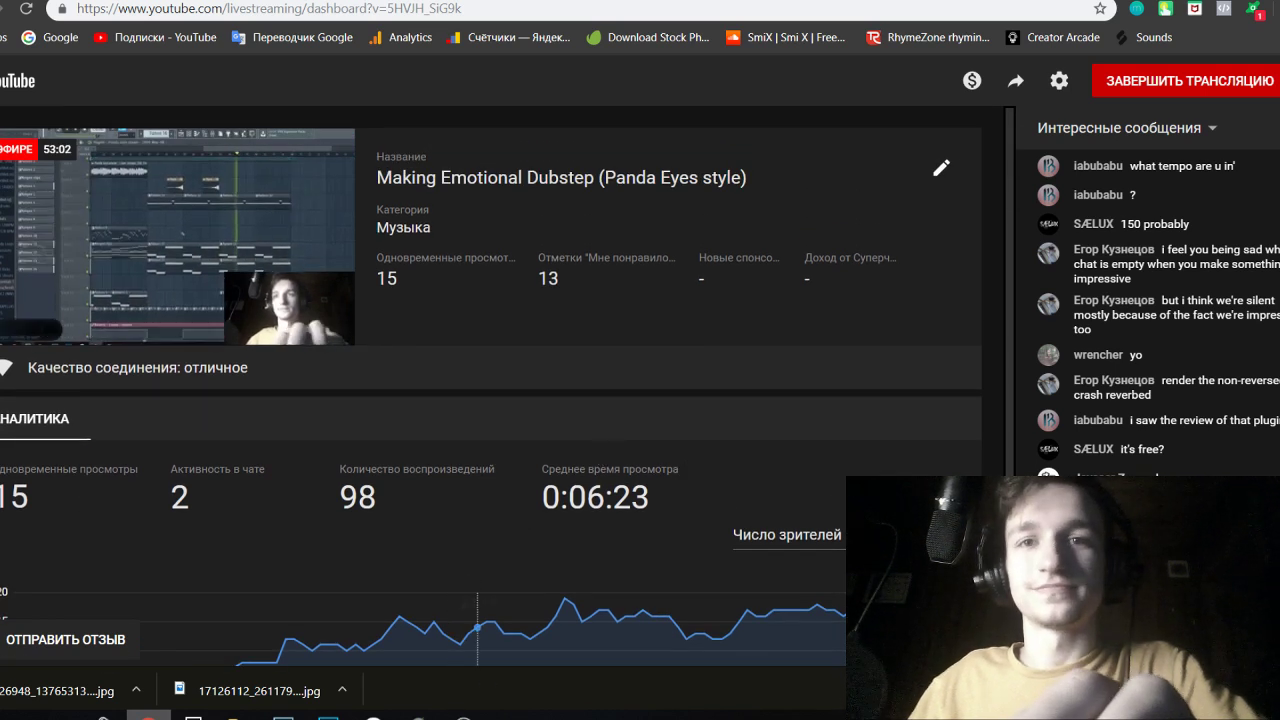
Return to FL Studio, save the project again, and switch to the OBS streaming window.
key("alt+Tab")
key("ctrl+s")
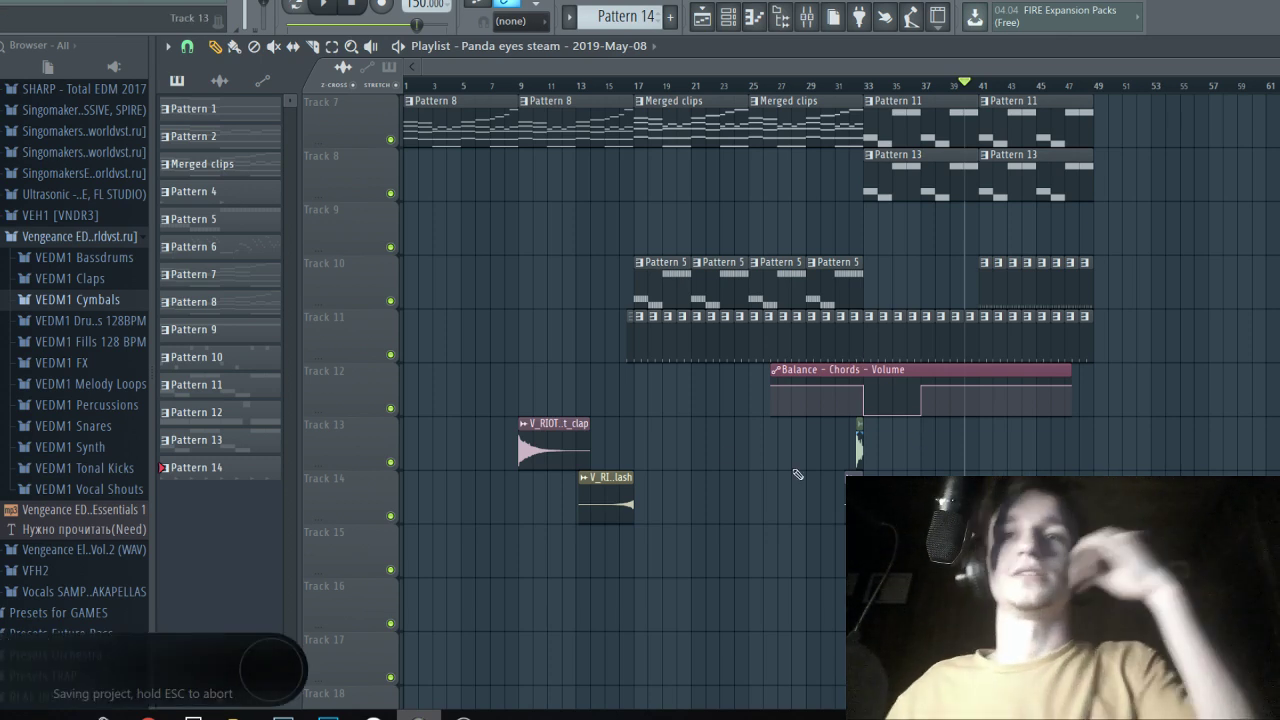
left_click(463, 717)
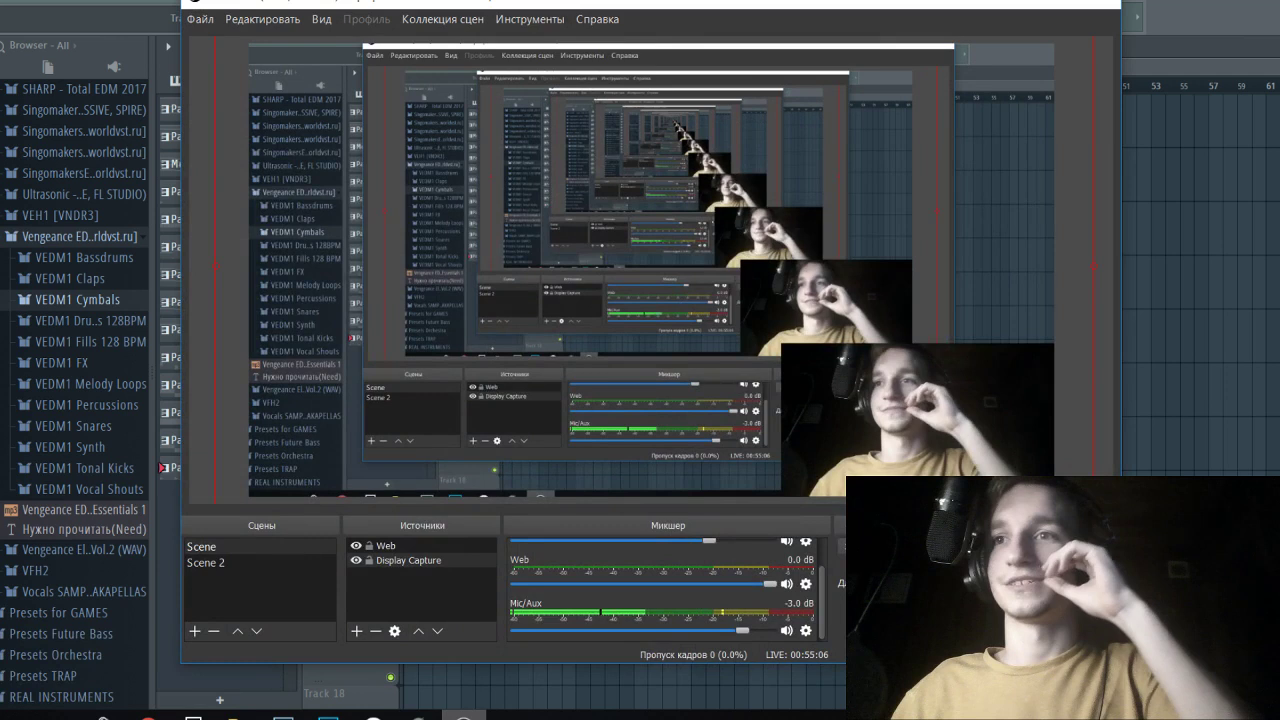